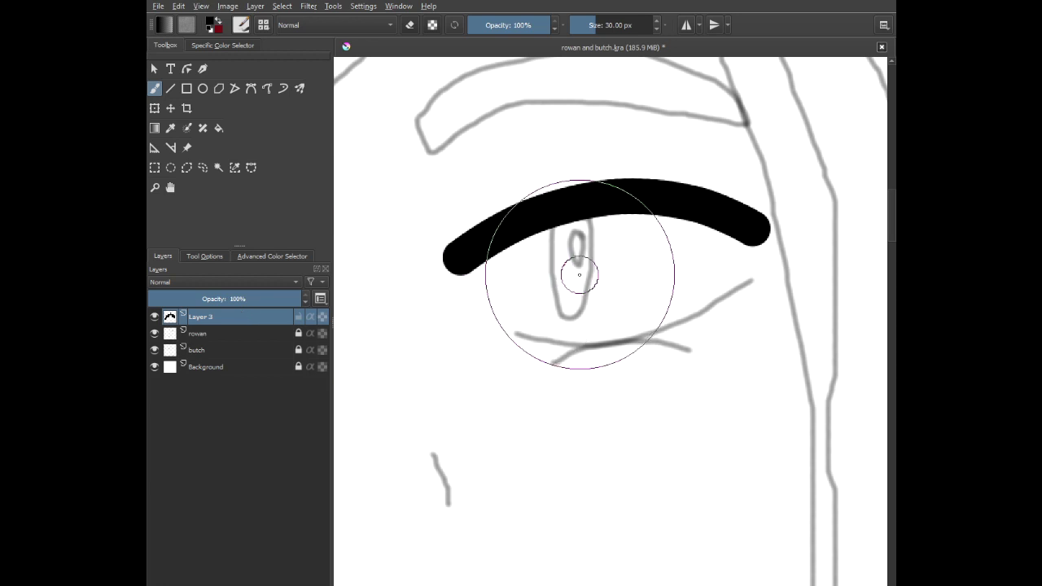
- Ink the eye's lower lid lines and the iris outline over the sketch on Layer 3 with a 30 px black brush
{"action": "mouse_move", "coordinate": [743, 282]}
{"action": "left_mouse_down"}
{"action": "mouse_move", "coordinate": [627, 333]}
{"action": "mouse_move", "coordinate": [514, 334]}
{"action": "left_mouse_up"}
{"action": "scroll", "coordinate": [680, 346], "scroll_direction": "up", "scroll_amount": 2}
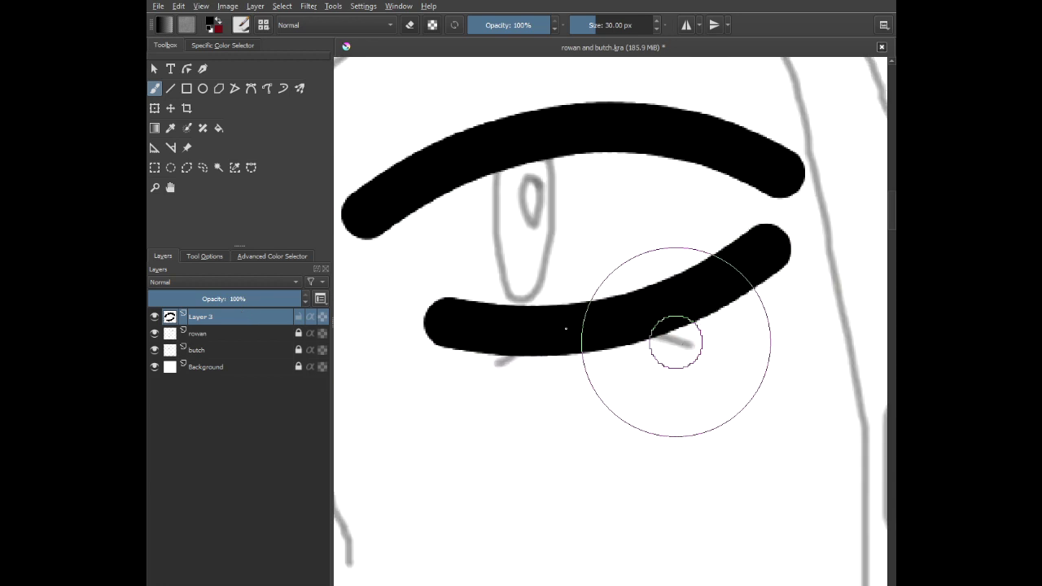
{"action": "mouse_move", "coordinate": [674, 345]}
{"action": "left_mouse_down"}
{"action": "mouse_move", "coordinate": [516, 349]}
{"action": "mouse_move", "coordinate": [472, 300]}
{"action": "left_mouse_up"}
{"action": "scroll", "coordinate": [479, 214], "scroll_direction": "up", "scroll_amount": 2}
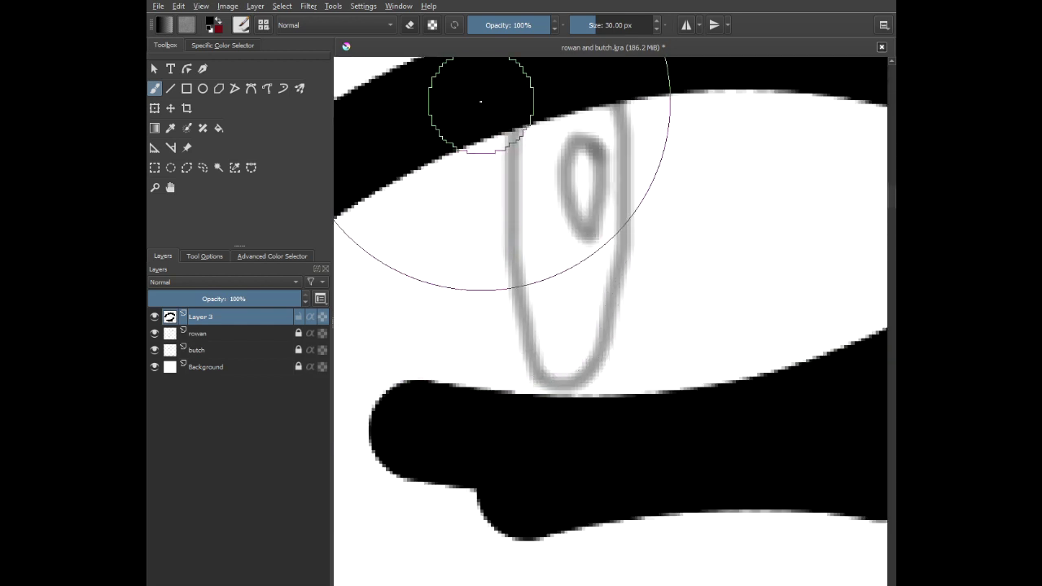
{"action": "mouse_move", "coordinate": [478, 98]}
{"action": "left_mouse_down"}
{"action": "mouse_move", "coordinate": [481, 174]}
{"action": "mouse_move", "coordinate": [528, 374]}
{"action": "mouse_move", "coordinate": [566, 387]}
{"action": "mouse_move", "coordinate": [610, 364]}
{"action": "mouse_move", "coordinate": [662, 255]}
{"action": "mouse_move", "coordinate": [648, 111]}
{"action": "mouse_move", "coordinate": [616, 61]}
{"action": "left_mouse_up"}
{"action": "scroll", "coordinate": [575, 259], "scroll_direction": "down", "scroll_amount": 5}
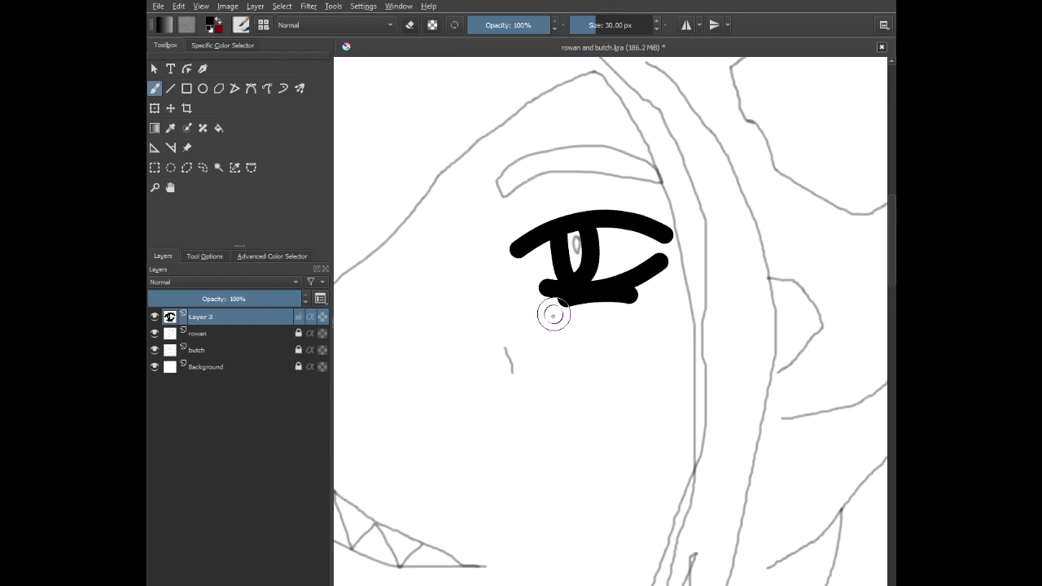
- Ink the short nose mark and the closed eyebrow outline above the eye, following the sketch
{"action": "scroll", "coordinate": [504, 354], "scroll_direction": "up", "scroll_amount": 5}
{"action": "mouse_move", "coordinate": [503, 340]}
{"action": "left_mouse_down"}
{"action": "mouse_move", "coordinate": [554, 409]}
{"action": "mouse_move", "coordinate": [563, 456]}
{"action": "left_mouse_up"}
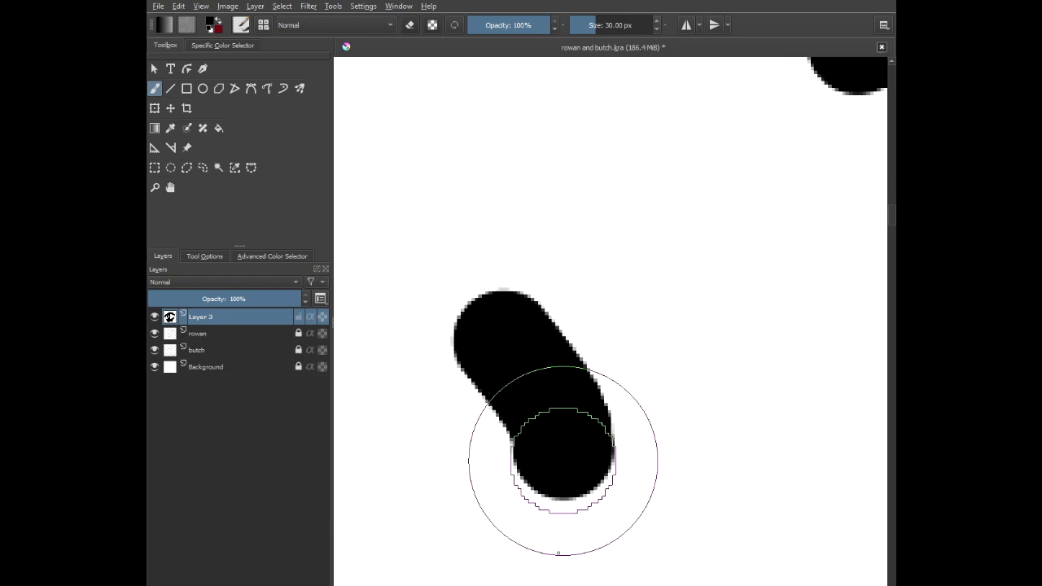
{"action": "scroll", "coordinate": [564, 407], "scroll_direction": "down", "scroll_amount": 4}
{"action": "scroll", "coordinate": [634, 115], "scroll_direction": "down", "scroll_amount": 4}
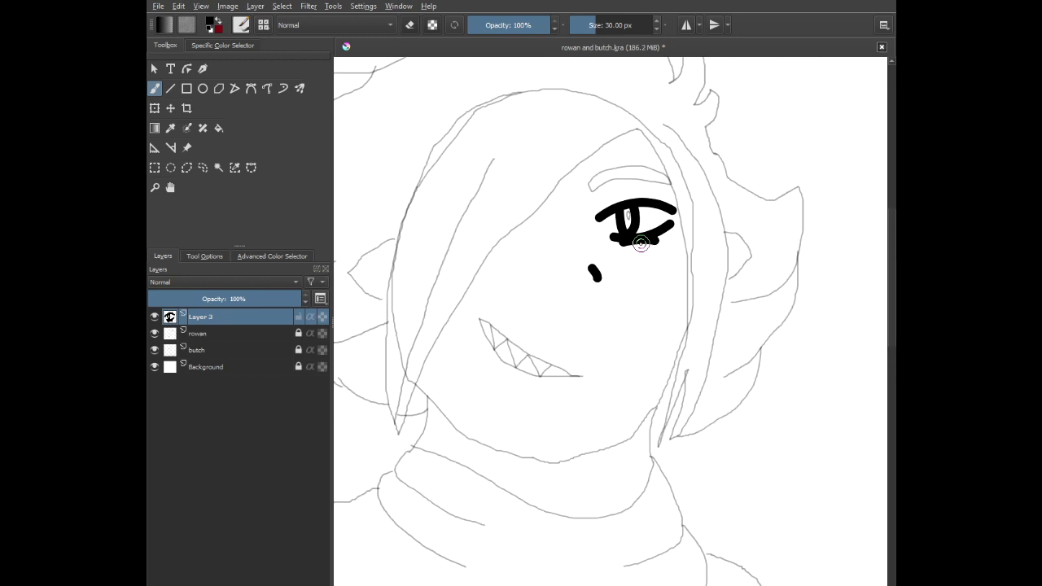
{"action": "scroll", "coordinate": [624, 168], "scroll_direction": "up", "scroll_amount": 5}
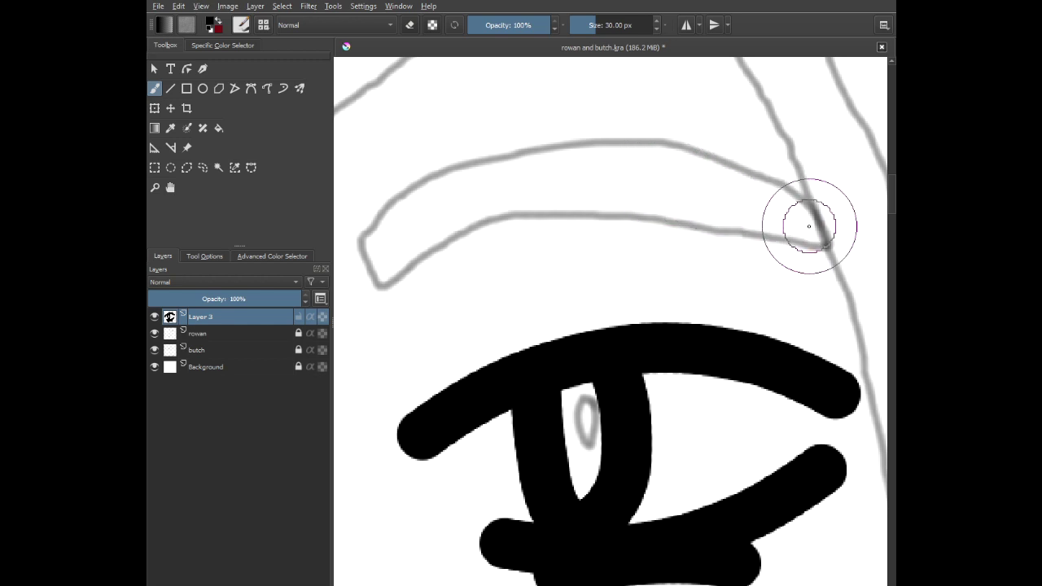
{"action": "mouse_move", "coordinate": [819, 235]}
{"action": "left_mouse_down"}
{"action": "mouse_move", "coordinate": [761, 178]}
{"action": "mouse_move", "coordinate": [708, 155]}
{"action": "mouse_move", "coordinate": [539, 137]}
{"action": "mouse_move", "coordinate": [458, 158]}
{"action": "mouse_move", "coordinate": [414, 185]}
{"action": "mouse_move", "coordinate": [383, 211]}
{"action": "mouse_move", "coordinate": [367, 264]}
{"action": "mouse_move", "coordinate": [396, 372]}
{"action": "mouse_move", "coordinate": [420, 297]}
{"action": "mouse_move", "coordinate": [463, 238]}
{"action": "mouse_move", "coordinate": [495, 219]}
{"action": "mouse_move", "coordinate": [702, 218]}
{"action": "mouse_move", "coordinate": [882, 252]}
{"action": "left_mouse_up"}
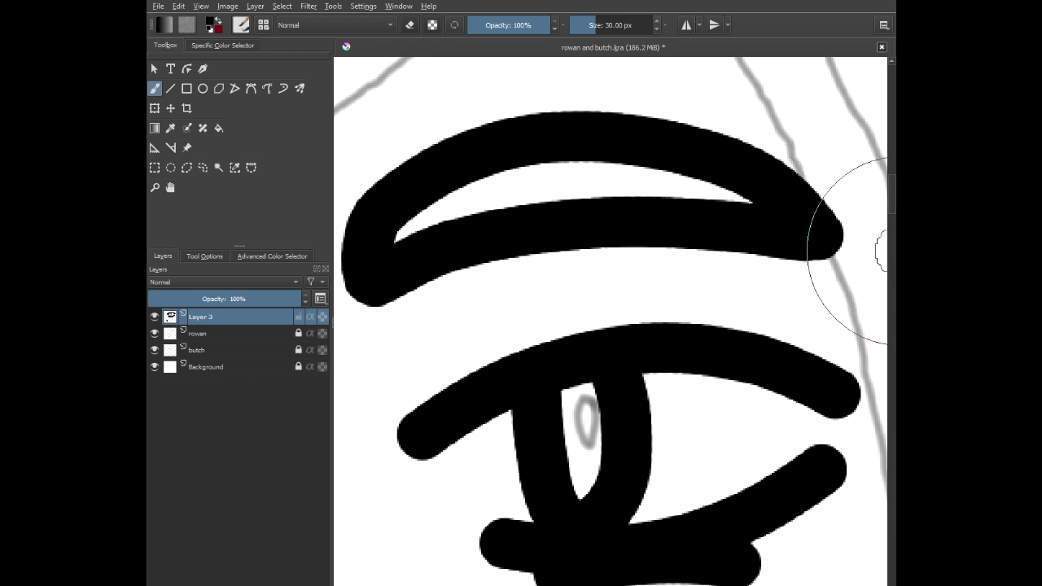
- Ink the long fringe sweeping across the face, with both outer edges and the inner strand meeting at its pointed tip
{"action": "scroll", "coordinate": [765, 326], "scroll_direction": "down", "scroll_amount": 5}
{"action": "left_click_drag", "start_coordinate": [762, 437], "coordinate": [624, 340]}
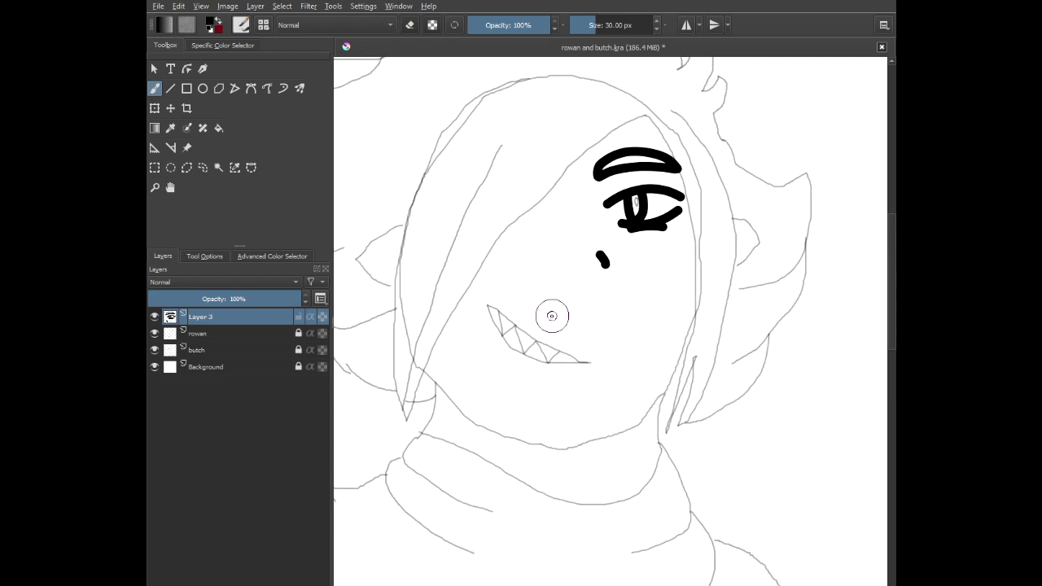
{"action": "scroll", "coordinate": [466, 238], "scroll_direction": "up", "scroll_amount": 1}
{"action": "scroll", "coordinate": [496, 193], "scroll_direction": "up", "scroll_amount": 1}
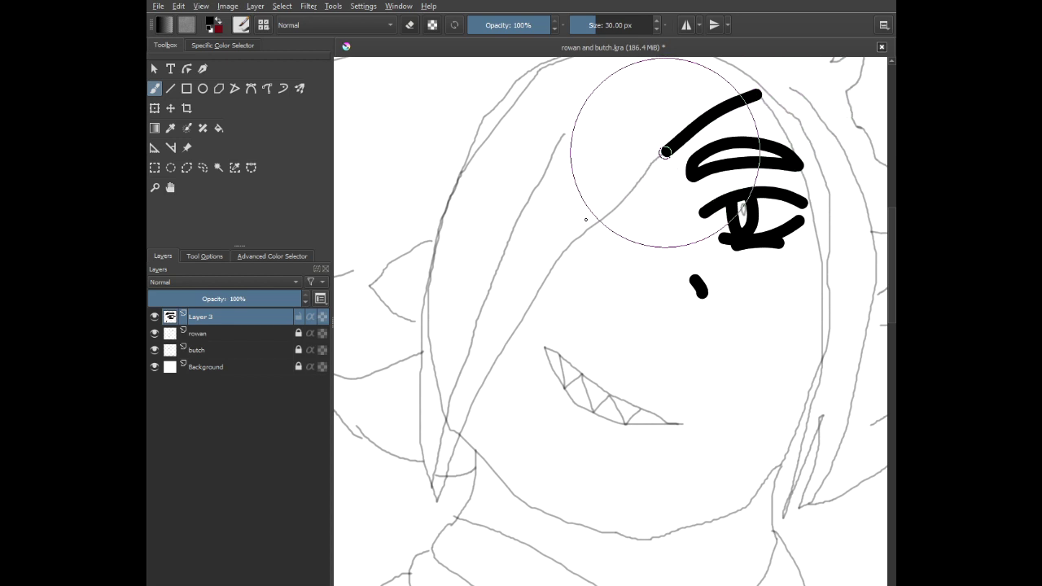
{"action": "mouse_move", "coordinate": [665, 152]}
{"action": "left_mouse_down"}
{"action": "mouse_move", "coordinate": [534, 297]}
{"action": "mouse_move", "coordinate": [444, 482]}
{"action": "mouse_move", "coordinate": [438, 456]}
{"action": "mouse_move", "coordinate": [463, 360]}
{"action": "mouse_move", "coordinate": [559, 137]}
{"action": "mouse_move", "coordinate": [547, 236]}
{"action": "left_mouse_up"}
{"action": "scroll", "coordinate": [564, 150], "scroll_direction": "down", "scroll_amount": 1}
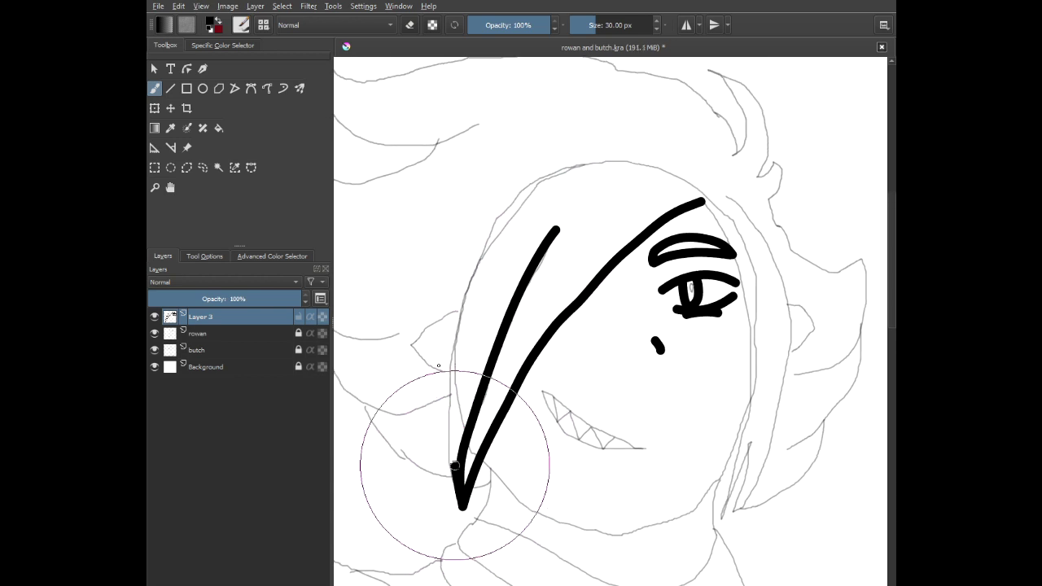
{"action": "mouse_move", "coordinate": [454, 465]}
{"action": "left_mouse_down"}
{"action": "mouse_move", "coordinate": [461, 324]}
{"action": "mouse_move", "coordinate": [480, 258]}
{"action": "mouse_move", "coordinate": [518, 196]}
{"action": "left_mouse_up"}
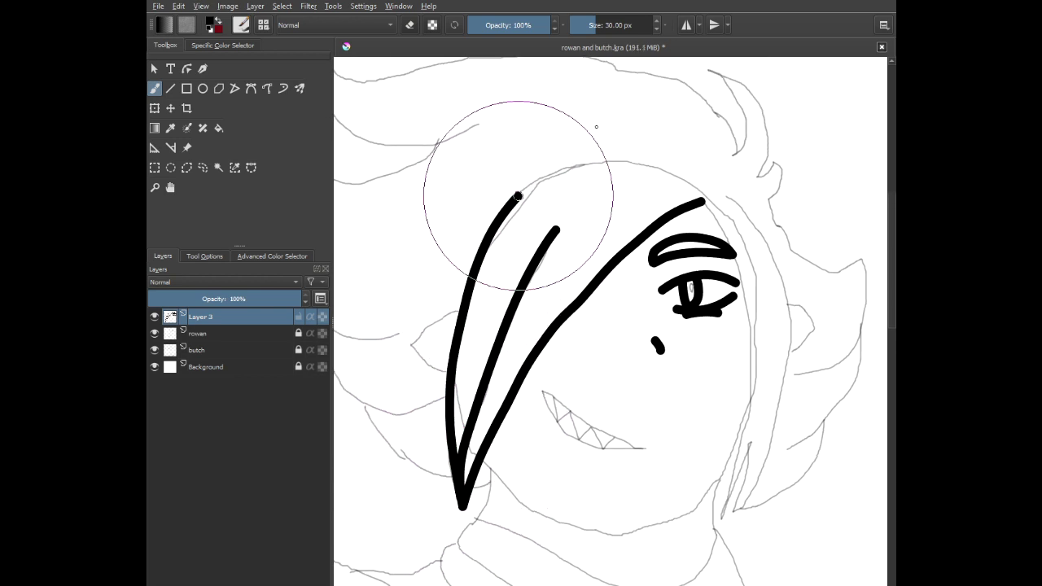
- Ink the pointed ear sticking out from the outer edge of the long fringe
{"action": "scroll", "coordinate": [422, 340], "scroll_direction": "up", "scroll_amount": 4}
{"action": "left_click_drag", "start_coordinate": [509, 240], "coordinate": [625, 215]}
{"action": "mouse_move", "coordinate": [698, 205]}
{"action": "left_mouse_down"}
{"action": "mouse_move", "coordinate": [608, 238]}
{"action": "mouse_move", "coordinate": [502, 335]}
{"action": "mouse_move", "coordinate": [584, 417]}
{"action": "mouse_move", "coordinate": [643, 442]}
{"action": "mouse_move", "coordinate": [661, 467]}
{"action": "left_mouse_up"}
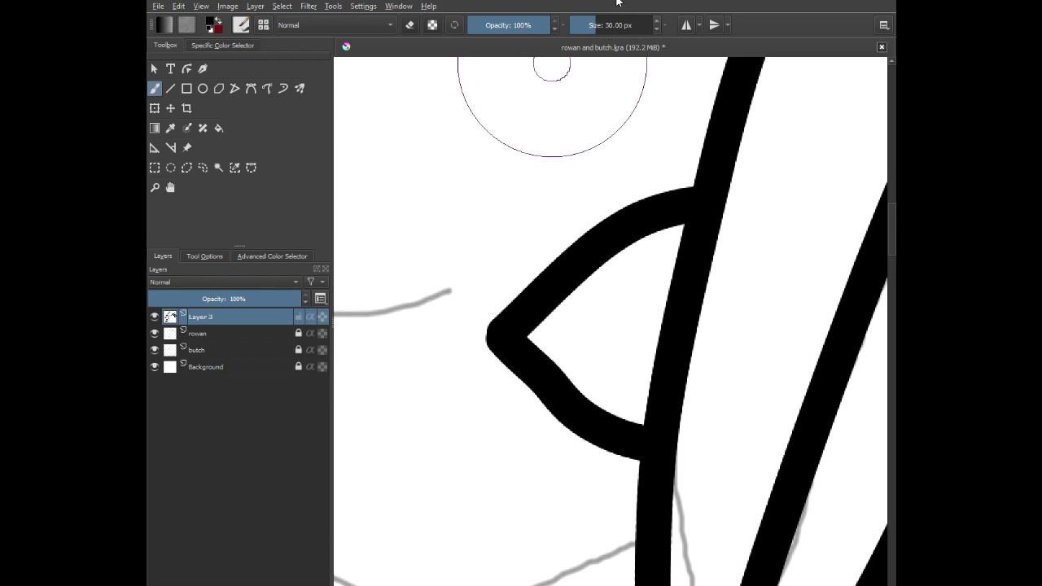
- Ink the face contour from the hair parting past the eye and around the chin to the fringe
{"action": "scroll", "coordinate": [564, 302], "scroll_direction": "down", "scroll_amount": 3}
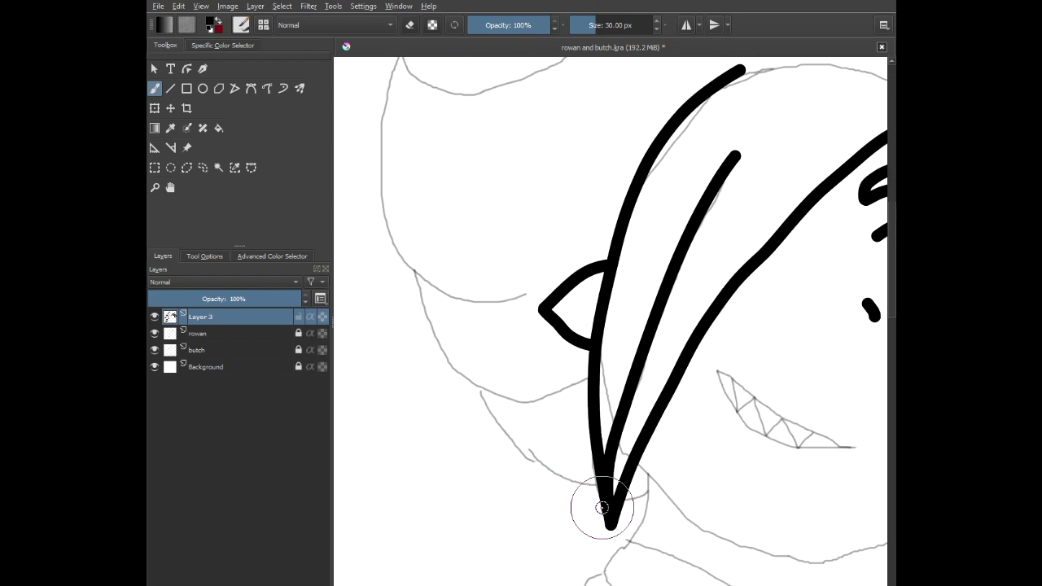
{"action": "scroll", "coordinate": [602, 507], "scroll_direction": "down", "scroll_amount": 3}
{"action": "left_click_drag", "start_coordinate": [547, 236], "coordinate": [560, 242]}
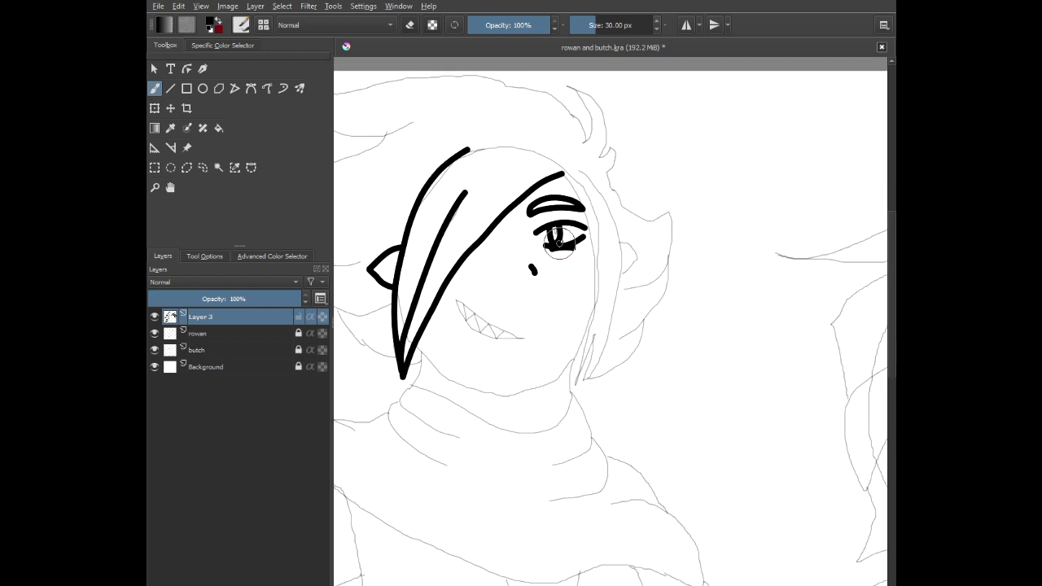
{"action": "scroll", "coordinate": [560, 242], "scroll_direction": "up", "scroll_amount": 4}
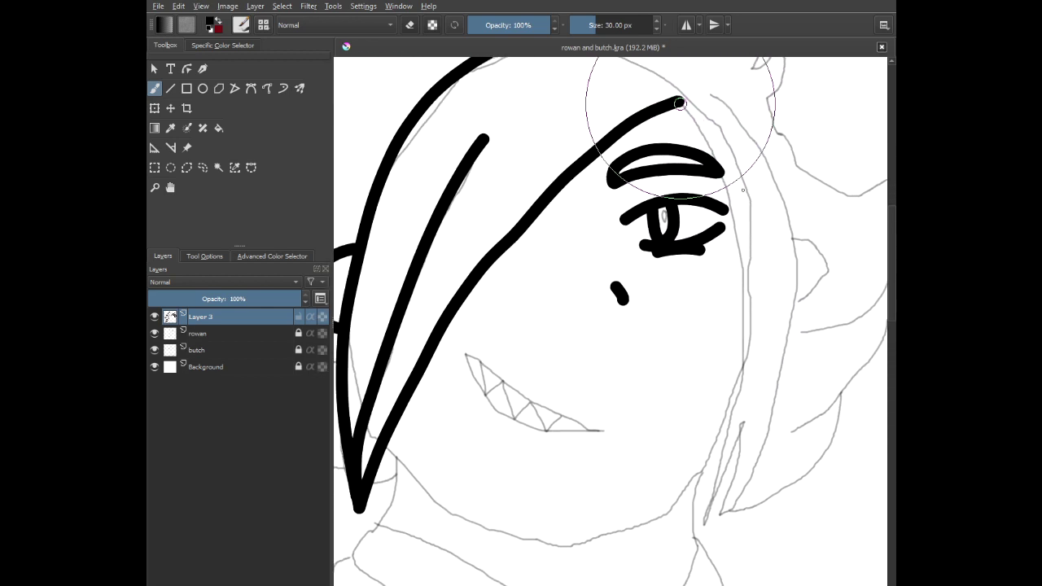
{"action": "mouse_move", "coordinate": [712, 155]}
{"action": "left_mouse_down"}
{"action": "mouse_move", "coordinate": [743, 287]}
{"action": "mouse_move", "coordinate": [740, 350]}
{"action": "mouse_move", "coordinate": [701, 458]}
{"action": "mouse_move", "coordinate": [673, 495]}
{"action": "left_mouse_up"}
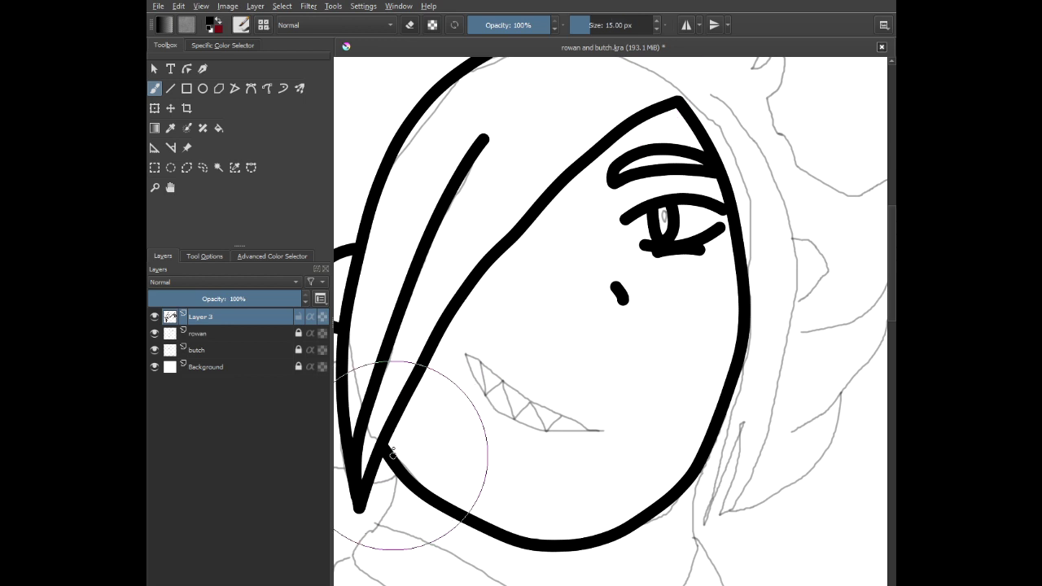
- Ink the grinning mouth outline and its zigzag teeth with the brush size set to 15 px
{"action": "scroll", "coordinate": [488, 405], "scroll_direction": "up", "scroll_amount": 3}
{"action": "mouse_move", "coordinate": [418, 254]}
{"action": "left_mouse_down"}
{"action": "mouse_move", "coordinate": [470, 362]}
{"action": "mouse_move", "coordinate": [543, 437]}
{"action": "mouse_move", "coordinate": [717, 489]}
{"action": "mouse_move", "coordinate": [809, 498]}
{"action": "mouse_move", "coordinate": [895, 485]}
{"action": "mouse_move", "coordinate": [802, 489]}
{"action": "mouse_move", "coordinate": [758, 475]}
{"action": "mouse_move", "coordinate": [433, 259]}
{"action": "left_mouse_up"}
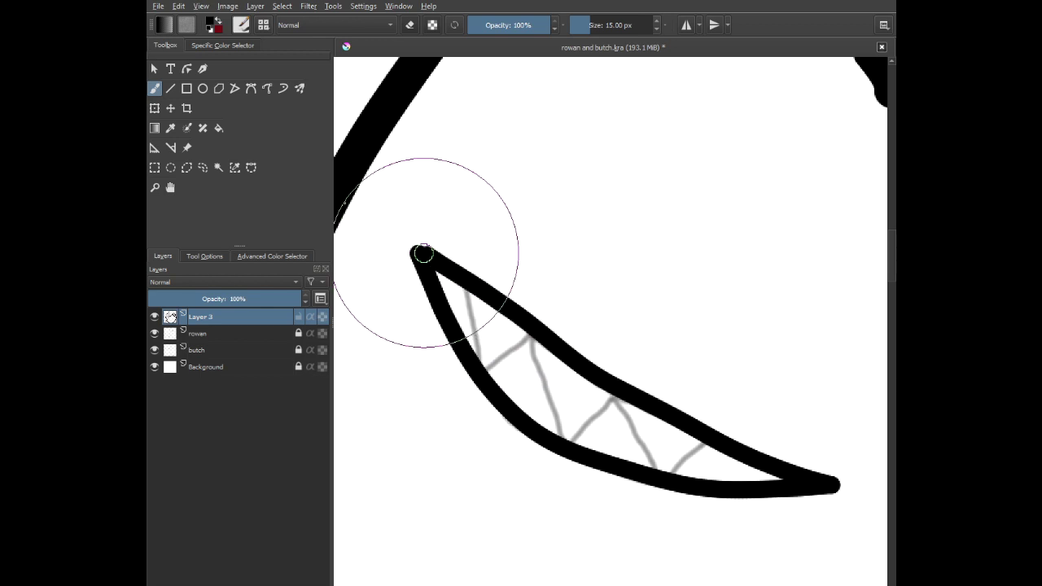
{"action": "scroll", "coordinate": [349, 205], "scroll_direction": "up", "scroll_amount": 6}
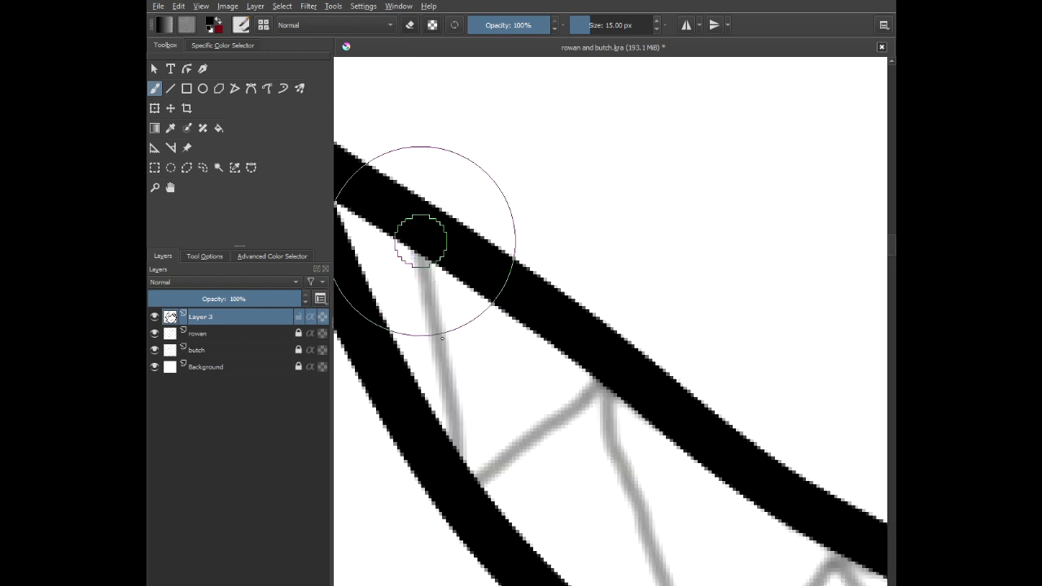
{"action": "left_click_drag", "start_coordinate": [465, 488], "coordinate": [610, 372]}
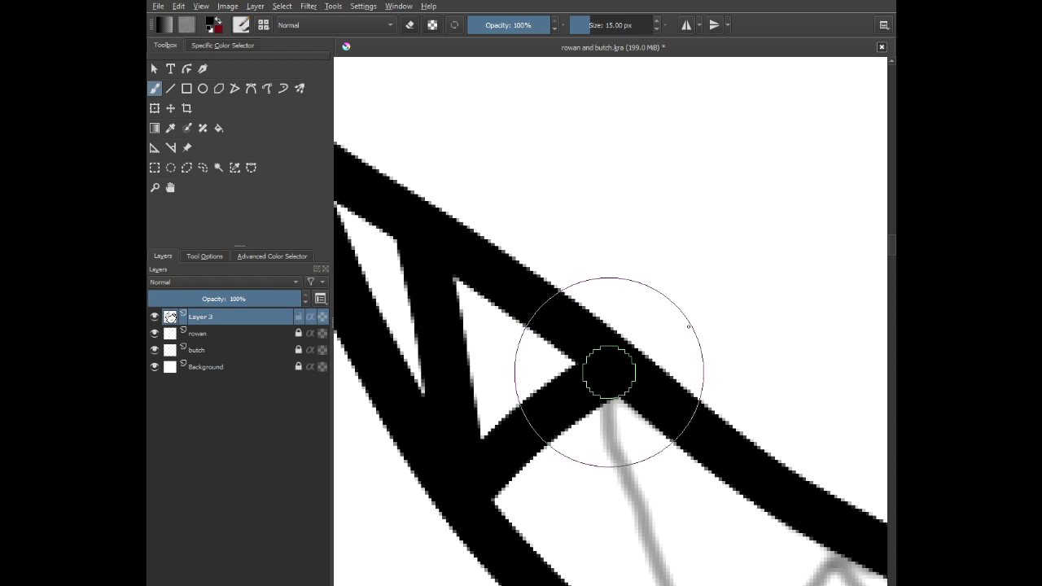
{"action": "scroll", "coordinate": [570, 282], "scroll_direction": "down", "scroll_amount": 2}
{"action": "mouse_move", "coordinate": [570, 282]}
{"action": "left_mouse_down"}
{"action": "mouse_move", "coordinate": [444, 114]}
{"action": "mouse_move", "coordinate": [461, 286]}
{"action": "mouse_move", "coordinate": [481, 366]}
{"action": "mouse_move", "coordinate": [571, 265]}
{"action": "mouse_move", "coordinate": [660, 416]}
{"action": "mouse_move", "coordinate": [742, 363]}
{"action": "left_mouse_up"}
{"action": "scroll", "coordinate": [751, 355], "scroll_direction": "down", "scroll_amount": 6}
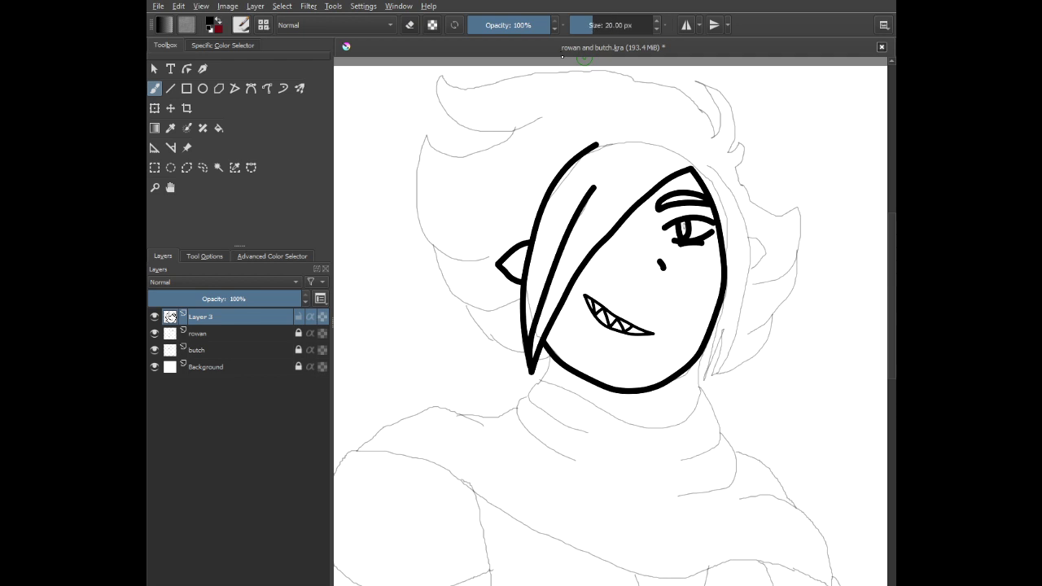
- Set the brush size to 30 px and ink the narrow side hair lock with its jagged tips beside the face
{"action": "scroll", "coordinate": [595, 249], "scroll_direction": "up", "scroll_amount": 5}
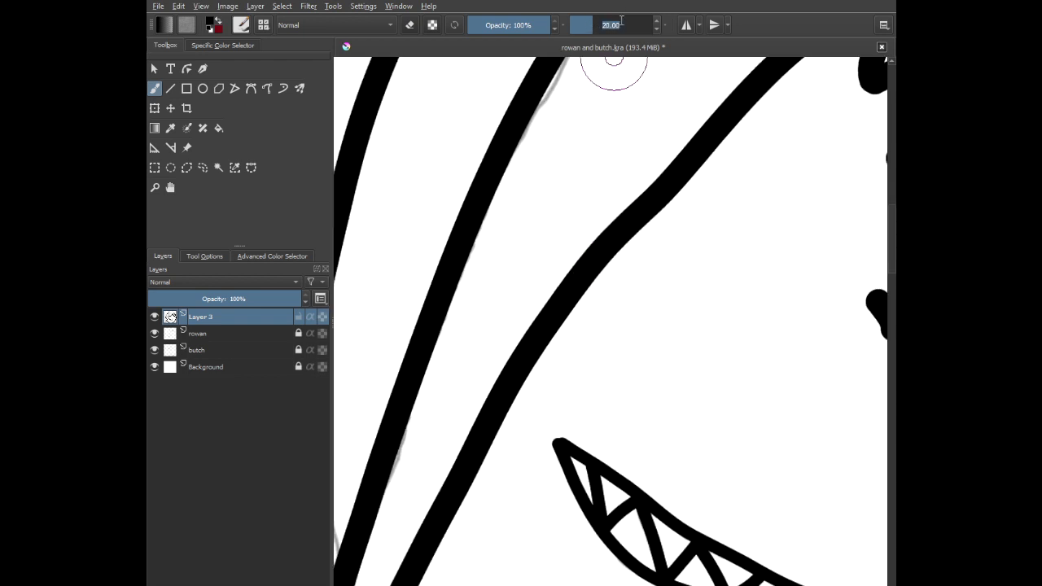
{"action": "scroll", "coordinate": [528, 246], "scroll_direction": "down", "scroll_amount": 5}
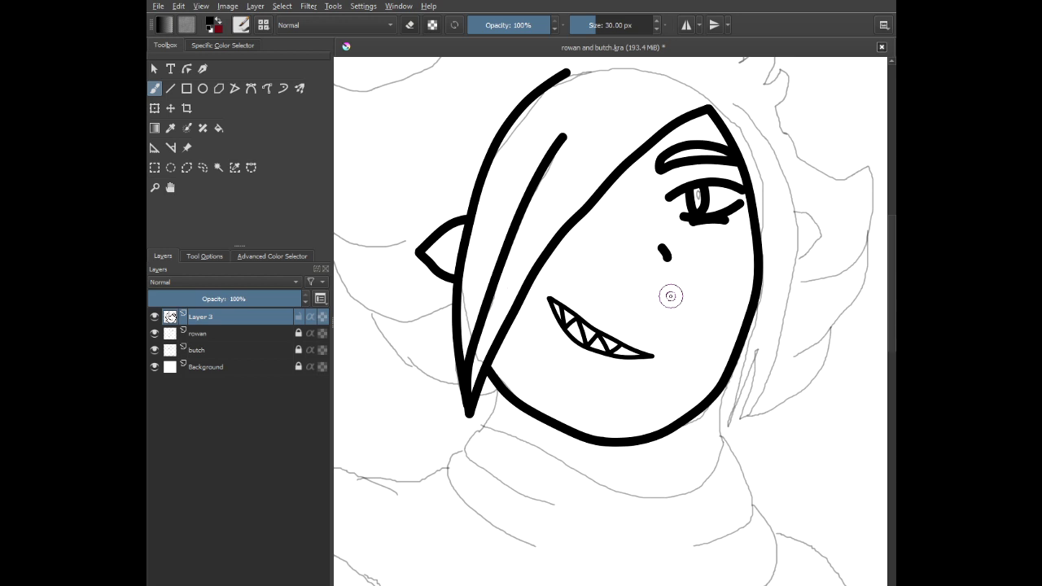
{"action": "left_click_drag", "start_coordinate": [671, 297], "coordinate": [545, 265]}
{"action": "left_click_drag", "start_coordinate": [612, 201], "coordinate": [527, 235]}
{"action": "scroll", "coordinate": [535, 172], "scroll_direction": "up", "scroll_amount": 1}
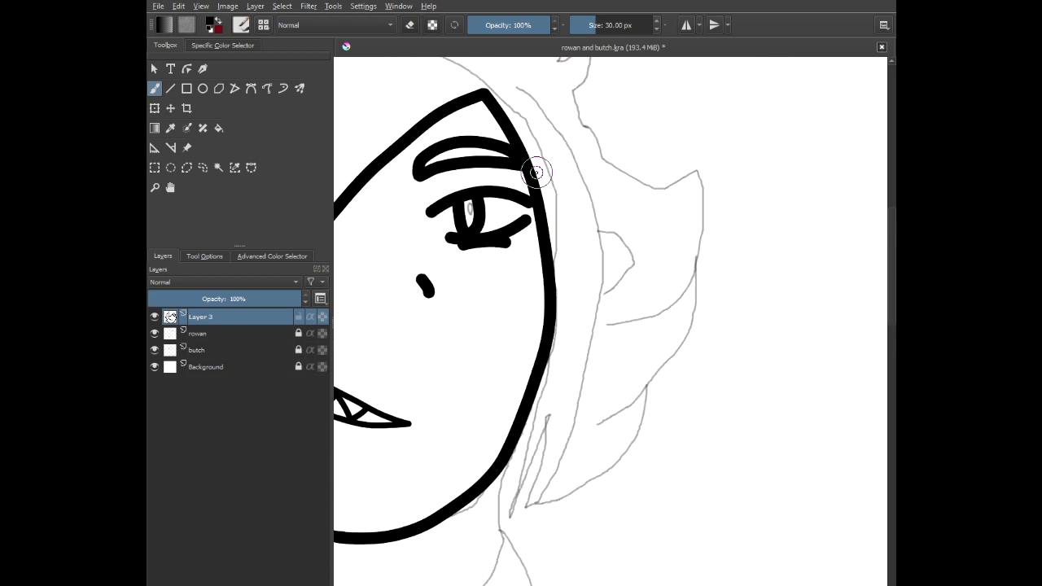
{"action": "mouse_move", "coordinate": [536, 108]}
{"action": "left_mouse_down"}
{"action": "mouse_move", "coordinate": [580, 184]}
{"action": "mouse_move", "coordinate": [598, 296]}
{"action": "mouse_move", "coordinate": [570, 429]}
{"action": "mouse_move", "coordinate": [527, 513]}
{"action": "mouse_move", "coordinate": [547, 416]}
{"action": "mouse_move", "coordinate": [493, 542]}
{"action": "mouse_move", "coordinate": [510, 462]}
{"action": "left_mouse_up"}
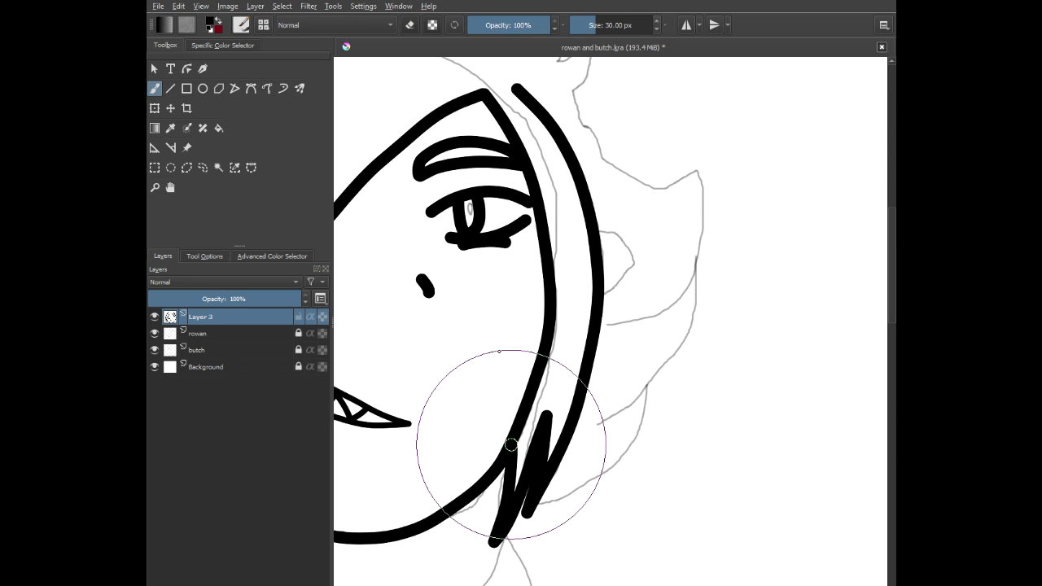
- Ink the second pointed ear against the outer edge of the narrow side hair lock
{"action": "scroll", "coordinate": [623, 242], "scroll_direction": "up", "scroll_amount": 3}
{"action": "mouse_move", "coordinate": [539, 223]}
{"action": "left_mouse_down"}
{"action": "mouse_move", "coordinate": [630, 284]}
{"action": "mouse_move", "coordinate": [667, 327]}
{"action": "mouse_move", "coordinate": [549, 418]}
{"action": "left_mouse_up"}
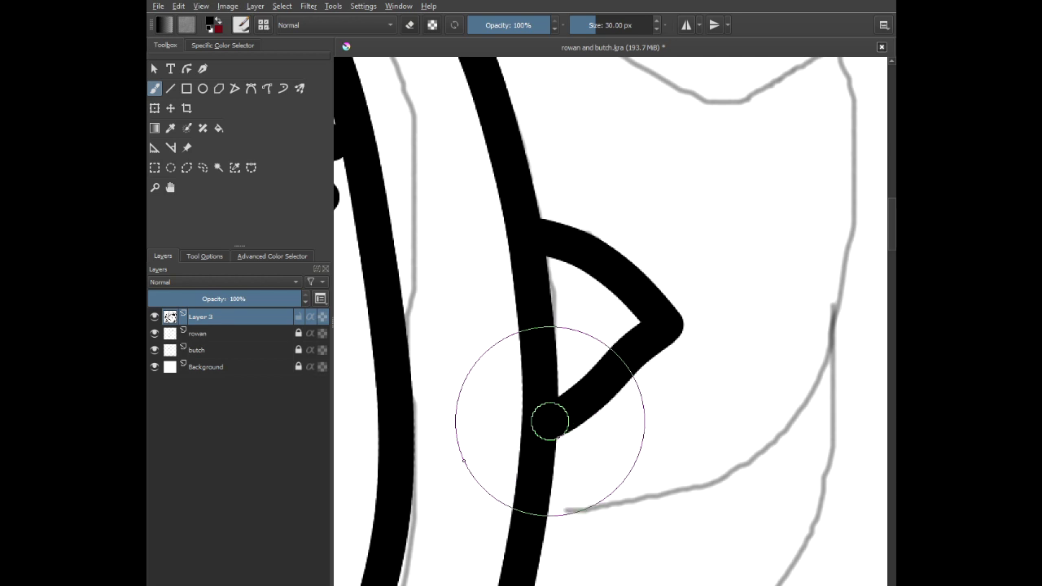
{"action": "scroll", "coordinate": [495, 344], "scroll_direction": "down", "scroll_amount": 5}
{"action": "scroll", "coordinate": [495, 344], "scroll_direction": "down", "scroll_amount": 1}
{"action": "left_click_drag", "start_coordinate": [449, 391], "coordinate": [529, 360]}
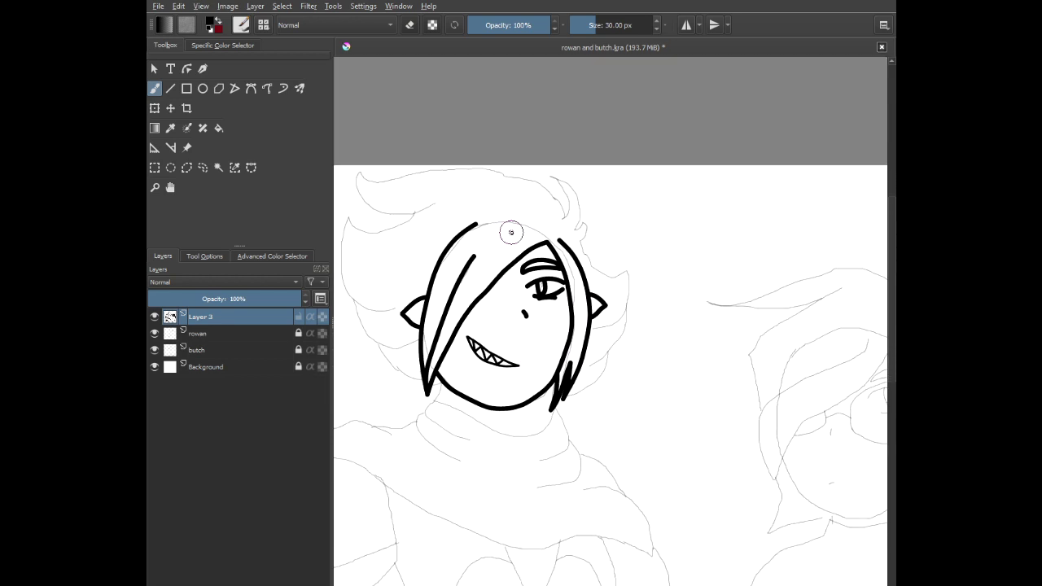
- Ink the small hair curl above the side lock and the outer hair edge down to its pointed tuft, redoing the lower stroke
{"action": "scroll", "coordinate": [567, 240], "scroll_direction": "up", "scroll_amount": 6}
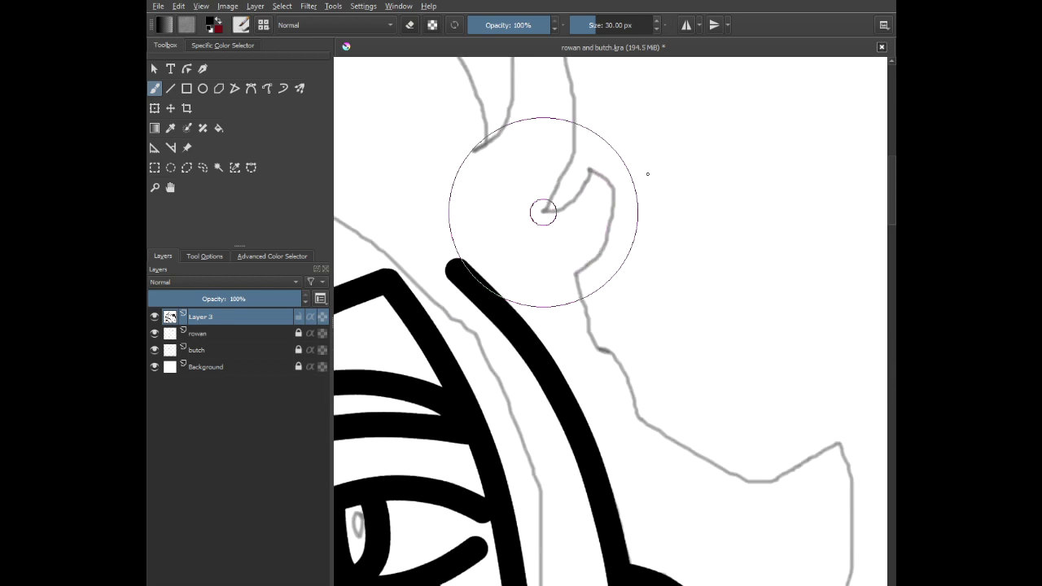
{"action": "mouse_move", "coordinate": [543, 213]}
{"action": "left_mouse_down"}
{"action": "mouse_move", "coordinate": [583, 194]}
{"action": "mouse_move", "coordinate": [589, 166]}
{"action": "mouse_move", "coordinate": [619, 188]}
{"action": "mouse_move", "coordinate": [602, 248]}
{"action": "mouse_move", "coordinate": [574, 272]}
{"action": "mouse_move", "coordinate": [597, 348]}
{"action": "mouse_move", "coordinate": [650, 430]}
{"action": "mouse_move", "coordinate": [701, 469]}
{"action": "mouse_move", "coordinate": [798, 490]}
{"action": "mouse_move", "coordinate": [840, 480]}
{"action": "left_mouse_up"}
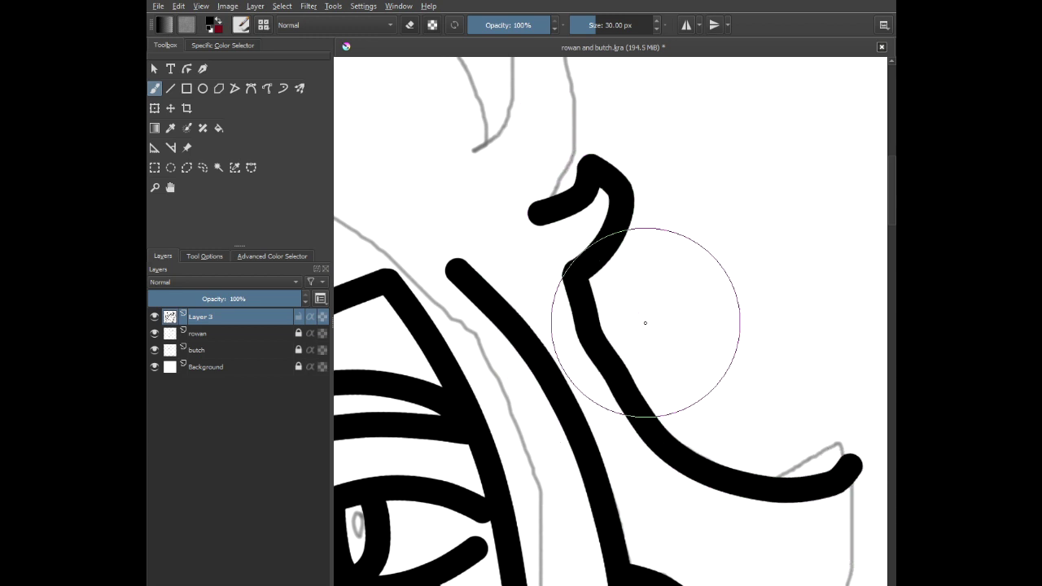
{"action": "key", "text": "ctrl+z"}
{"action": "scroll", "coordinate": [573, 237], "scroll_direction": "up", "scroll_amount": 5}
{"action": "mouse_move", "coordinate": [597, 213]}
{"action": "left_mouse_down"}
{"action": "mouse_move", "coordinate": [535, 311]}
{"action": "mouse_move", "coordinate": [482, 340]}
{"action": "left_mouse_up"}
{"action": "mouse_move", "coordinate": [598, 216]}
{"action": "left_mouse_down"}
{"action": "mouse_move", "coordinate": [634, 262]}
{"action": "mouse_move", "coordinate": [642, 360]}
{"action": "mouse_move", "coordinate": [555, 476]}
{"action": "mouse_move", "coordinate": [566, 481]}
{"action": "mouse_move", "coordinate": [483, 395]}
{"action": "mouse_move", "coordinate": [348, 110]}
{"action": "left_mouse_up"}
{"action": "scroll", "coordinate": [566, 481], "scroll_direction": "down", "scroll_amount": 3}
{"action": "left_click_drag", "start_coordinate": [487, 231], "coordinate": [557, 276]}
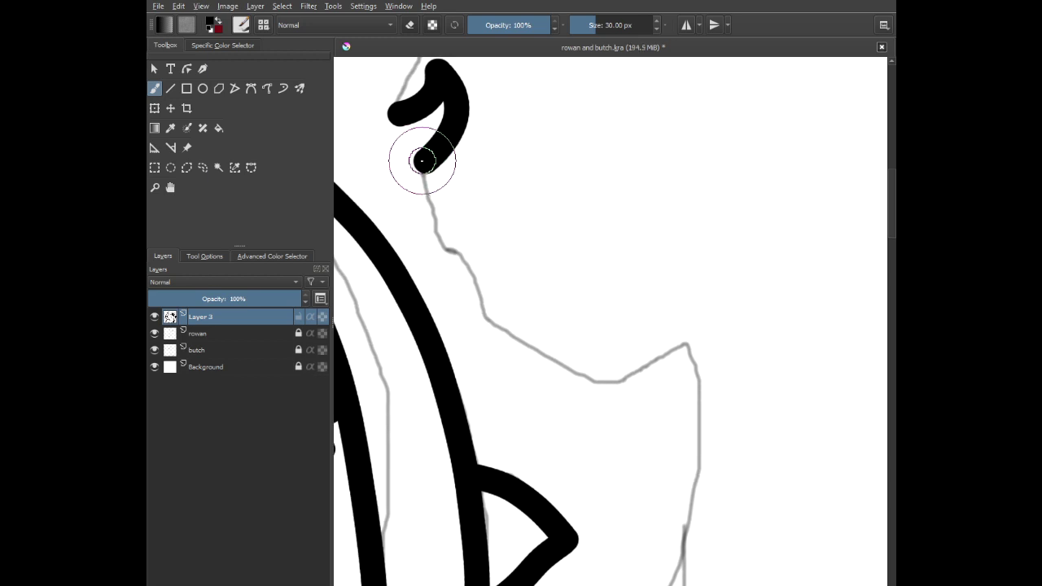
{"action": "mouse_move", "coordinate": [423, 160]}
{"action": "left_mouse_down"}
{"action": "mouse_move", "coordinate": [451, 295]}
{"action": "mouse_move", "coordinate": [516, 360]}
{"action": "mouse_move", "coordinate": [603, 398]}
{"action": "mouse_move", "coordinate": [738, 347]}
{"action": "mouse_move", "coordinate": [724, 284]}
{"action": "left_mouse_up"}
- Ink the layered hair tufts behind the second ear, from the pointed tuft down to the side lock's tips
{"action": "scroll", "coordinate": [614, 459], "scroll_direction": "down", "scroll_amount": 2}
{"action": "mouse_move", "coordinate": [614, 459]}
{"action": "left_mouse_down"}
{"action": "mouse_move", "coordinate": [591, 196]}
{"action": "mouse_move", "coordinate": [555, 187]}
{"action": "left_mouse_up"}
{"action": "scroll", "coordinate": [555, 187], "scroll_direction": "up", "scroll_amount": 2}
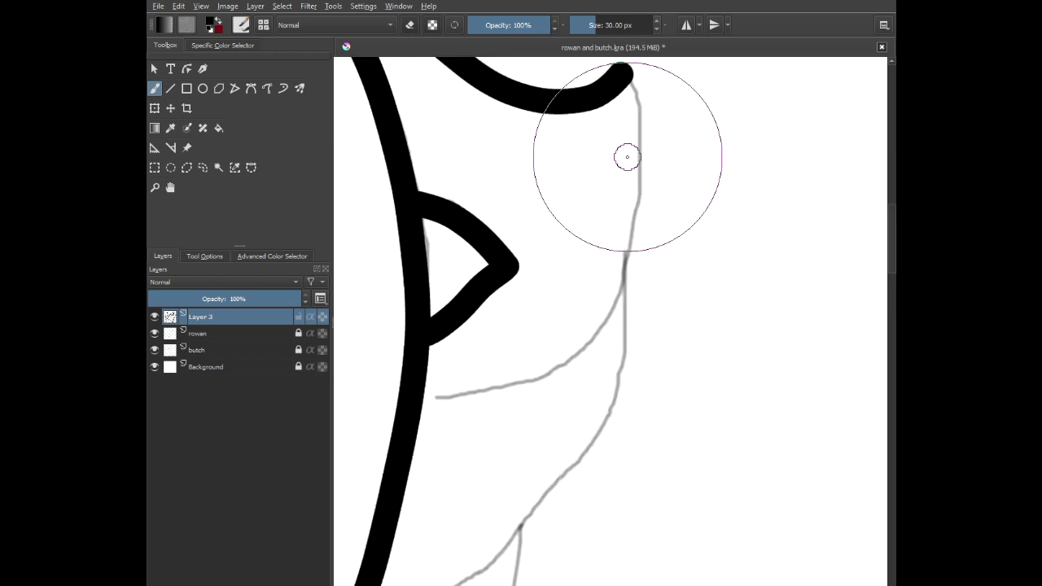
{"action": "mouse_move", "coordinate": [621, 74]}
{"action": "left_mouse_down"}
{"action": "mouse_move", "coordinate": [637, 156]}
{"action": "mouse_move", "coordinate": [610, 295]}
{"action": "mouse_move", "coordinate": [542, 372]}
{"action": "mouse_move", "coordinate": [451, 403]}
{"action": "mouse_move", "coordinate": [510, 318]}
{"action": "mouse_move", "coordinate": [521, 269]}
{"action": "left_mouse_up"}
{"action": "mouse_move", "coordinate": [683, 137]}
{"action": "left_mouse_down"}
{"action": "mouse_move", "coordinate": [678, 214]}
{"action": "mouse_move", "coordinate": [619, 334]}
{"action": "mouse_move", "coordinate": [555, 398]}
{"action": "mouse_move", "coordinate": [483, 444]}
{"action": "mouse_move", "coordinate": [471, 440]}
{"action": "mouse_move", "coordinate": [559, 207]}
{"action": "left_mouse_up"}
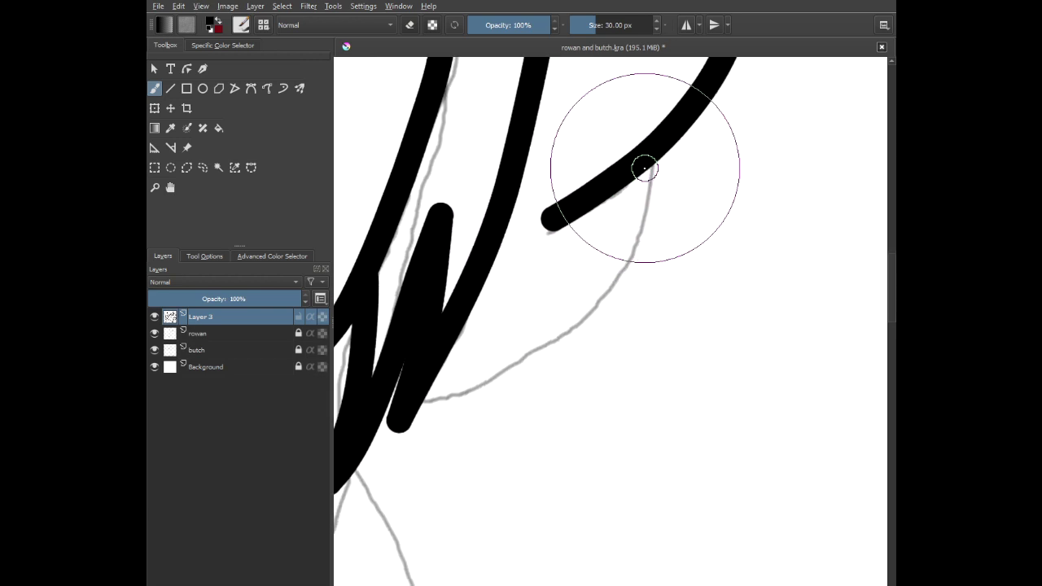
{"action": "mouse_move", "coordinate": [641, 160]}
{"action": "left_mouse_down"}
{"action": "mouse_move", "coordinate": [643, 204]}
{"action": "mouse_move", "coordinate": [551, 353]}
{"action": "mouse_move", "coordinate": [468, 398]}
{"action": "mouse_move", "coordinate": [427, 404]}
{"action": "left_mouse_up"}
{"action": "scroll", "coordinate": [540, 268], "scroll_direction": "down", "scroll_amount": 4}
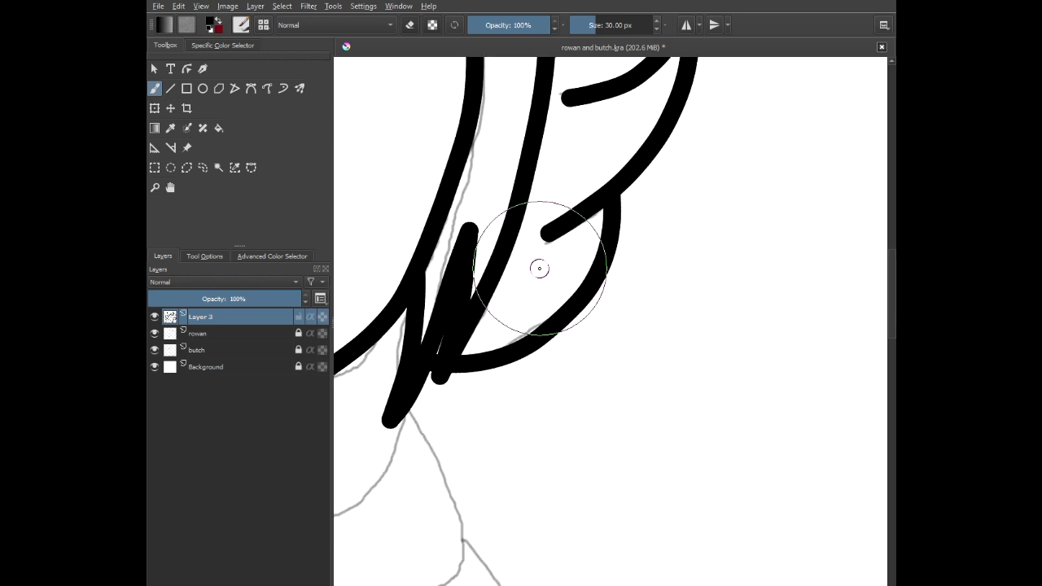
- Thicken the side hair lock's lowest tip where it leaves the jawline
{"action": "left_click_drag", "start_coordinate": [540, 268], "coordinate": [734, 360]}
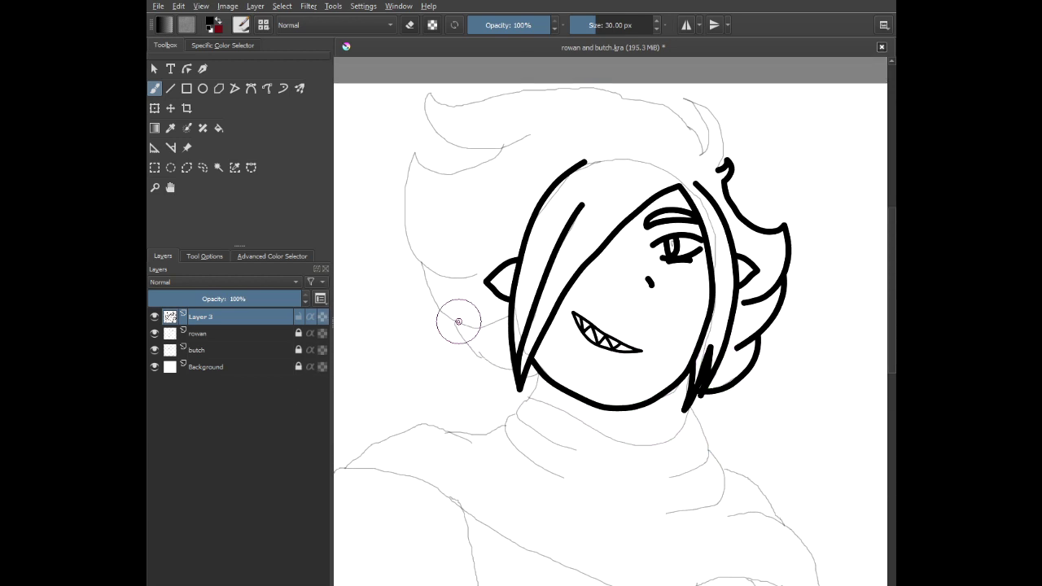
{"action": "scroll", "coordinate": [630, 412], "scroll_direction": "up", "scroll_amount": 4}
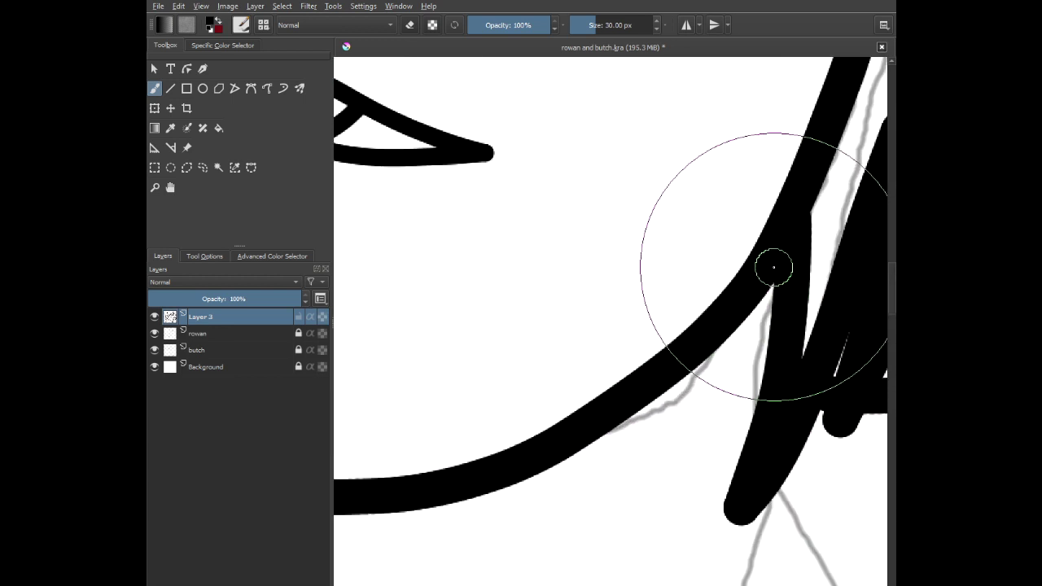
{"action": "left_click_drag", "start_coordinate": [769, 263], "coordinate": [738, 505]}
{"action": "scroll", "coordinate": [698, 435], "scroll_direction": "down", "scroll_amount": 3}
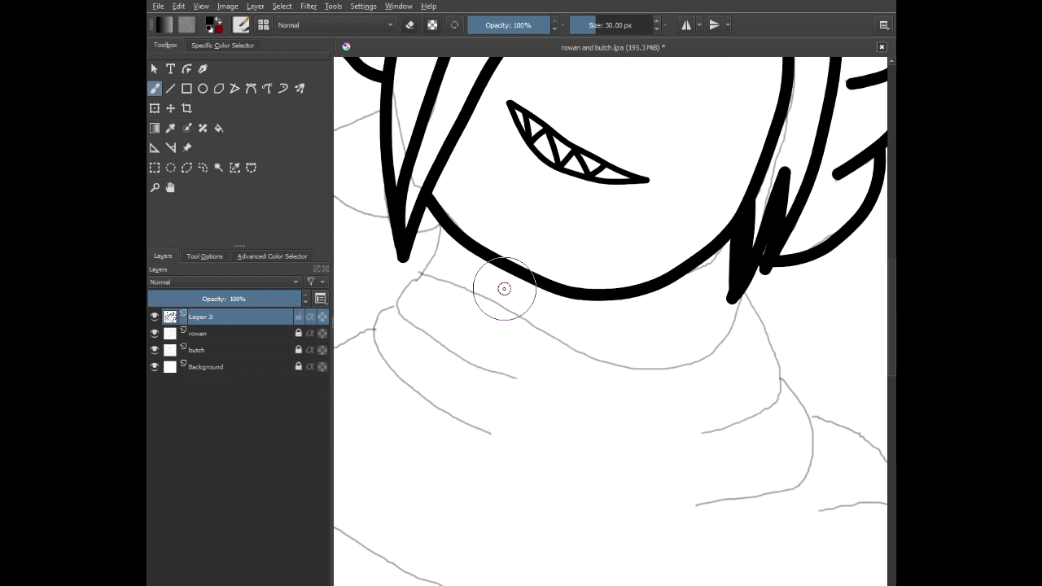
- Ink the collar's upper edge beneath the jaw and the short neck lines beside the long hair lock's tip
{"action": "scroll", "coordinate": [428, 259], "scroll_direction": "up", "scroll_amount": 2}
{"action": "left_click_drag", "start_coordinate": [730, 302], "coordinate": [687, 284]}
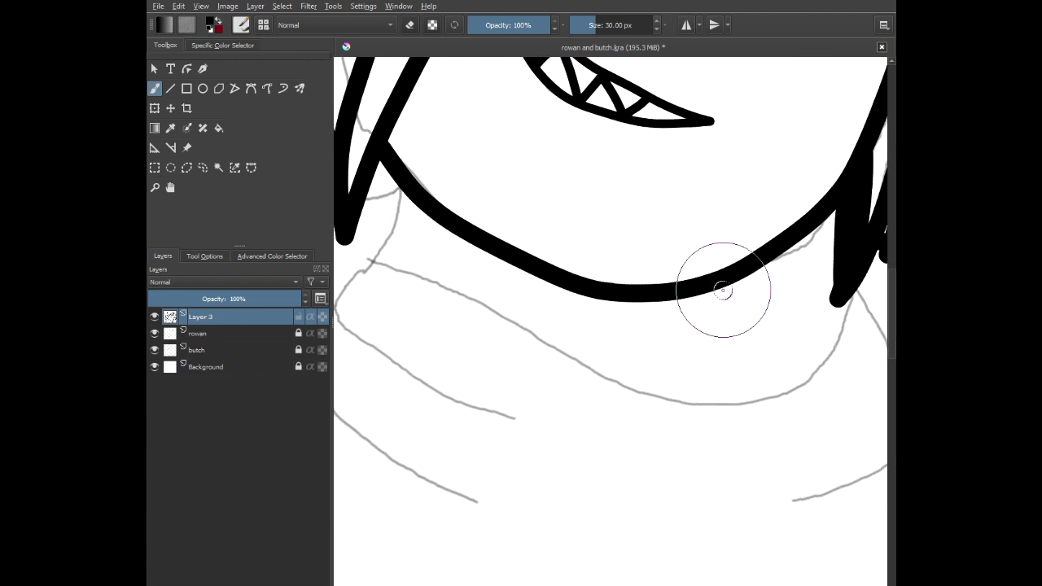
{"action": "mouse_move", "coordinate": [827, 354]}
{"action": "left_mouse_down"}
{"action": "mouse_move", "coordinate": [767, 398]}
{"action": "mouse_move", "coordinate": [692, 404]}
{"action": "mouse_move", "coordinate": [644, 392]}
{"action": "mouse_move", "coordinate": [401, 266]}
{"action": "left_mouse_up"}
{"action": "scroll", "coordinate": [380, 186], "scroll_direction": "up", "scroll_amount": 3}
{"action": "mouse_move", "coordinate": [413, 190]}
{"action": "left_mouse_down"}
{"action": "mouse_move", "coordinate": [549, 171]}
{"action": "mouse_move", "coordinate": [579, 179]}
{"action": "mouse_move", "coordinate": [570, 285]}
{"action": "mouse_move", "coordinate": [531, 361]}
{"action": "mouse_move", "coordinate": [505, 371]}
{"action": "left_mouse_up"}
{"action": "scroll", "coordinate": [596, 197], "scroll_direction": "up", "scroll_amount": 1}
{"action": "mouse_move", "coordinate": [614, 182]}
{"action": "left_mouse_down"}
{"action": "mouse_move", "coordinate": [565, 214]}
{"action": "mouse_move", "coordinate": [471, 244]}
{"action": "mouse_move", "coordinate": [423, 251]}
{"action": "mouse_move", "coordinate": [383, 225]}
{"action": "mouse_move", "coordinate": [605, 332]}
{"action": "mouse_move", "coordinate": [694, 419]}
{"action": "left_mouse_up"}
- Ink the curved, pointed hair tuft rising from the small curl above the narrow side lock
{"action": "scroll", "coordinate": [382, 225], "scroll_direction": "down", "scroll_amount": 3}
{"action": "scroll", "coordinate": [474, 220], "scroll_direction": "down", "scroll_amount": 4}
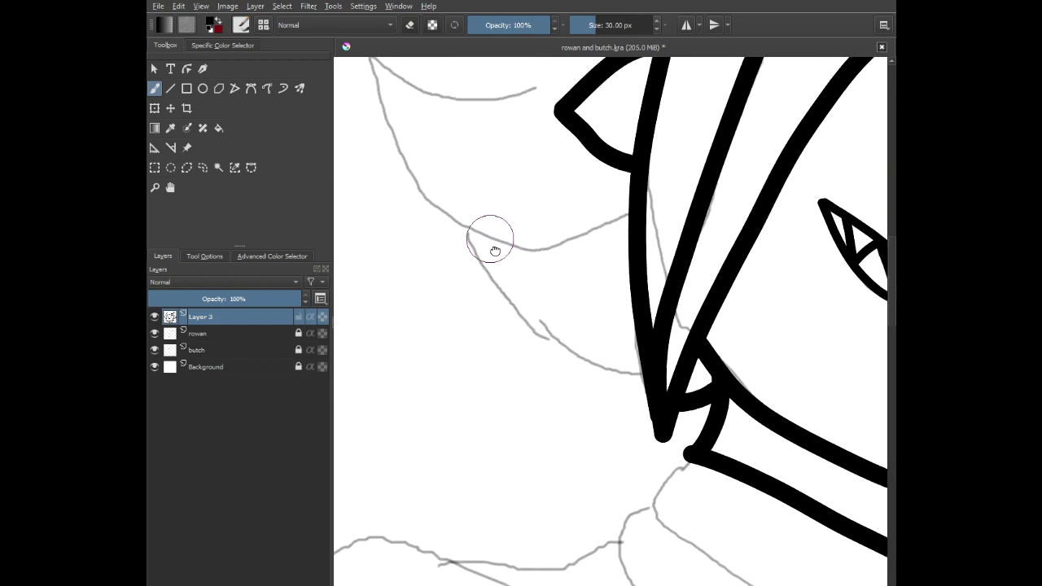
{"action": "left_click_drag", "start_coordinate": [602, 263], "coordinate": [481, 279]}
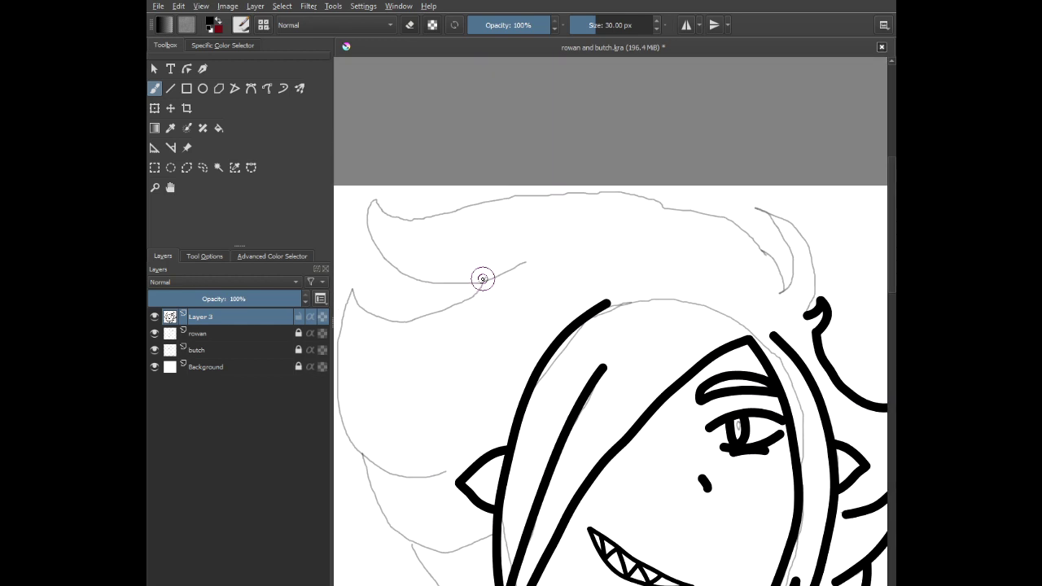
{"action": "scroll", "coordinate": [807, 272], "scroll_direction": "up", "scroll_amount": 4}
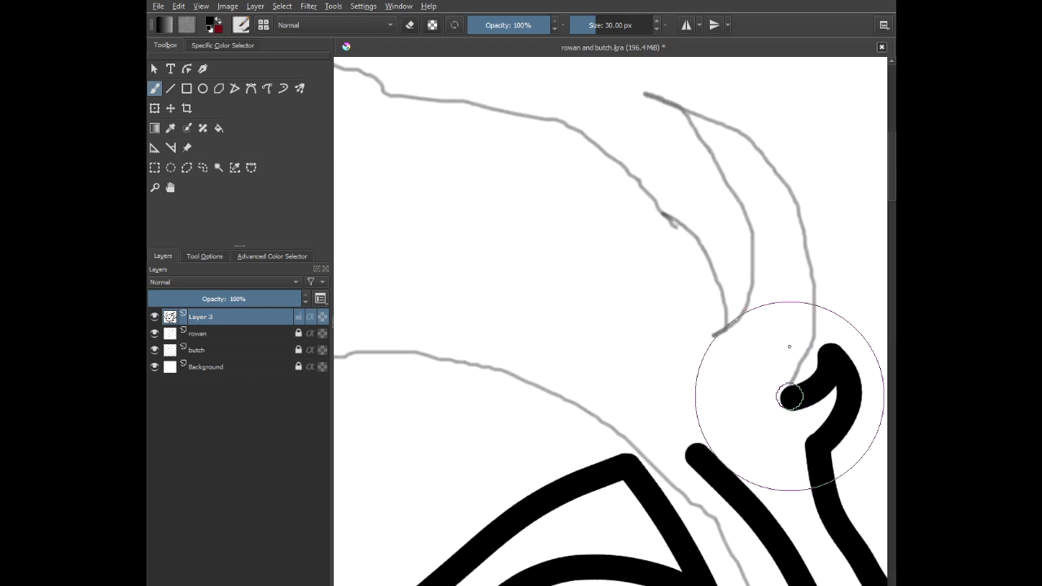
{"action": "mouse_move", "coordinate": [790, 397]}
{"action": "left_mouse_down"}
{"action": "mouse_move", "coordinate": [806, 332]}
{"action": "mouse_move", "coordinate": [774, 176]}
{"action": "mouse_move", "coordinate": [685, 96]}
{"action": "mouse_move", "coordinate": [728, 214]}
{"action": "mouse_move", "coordinate": [738, 288]}
{"action": "mouse_move", "coordinate": [712, 328]}
{"action": "left_mouse_up"}
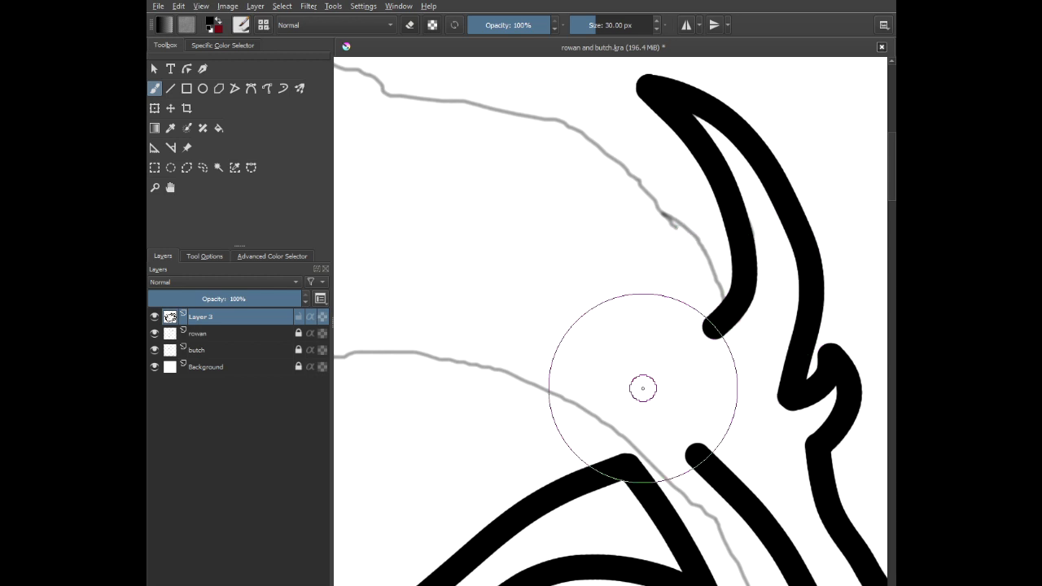
- Ink the hair's top outline from the pointed tuft across to the far curled tip and along that curl's underside
{"action": "scroll", "coordinate": [742, 351], "scroll_direction": "down", "scroll_amount": 5}
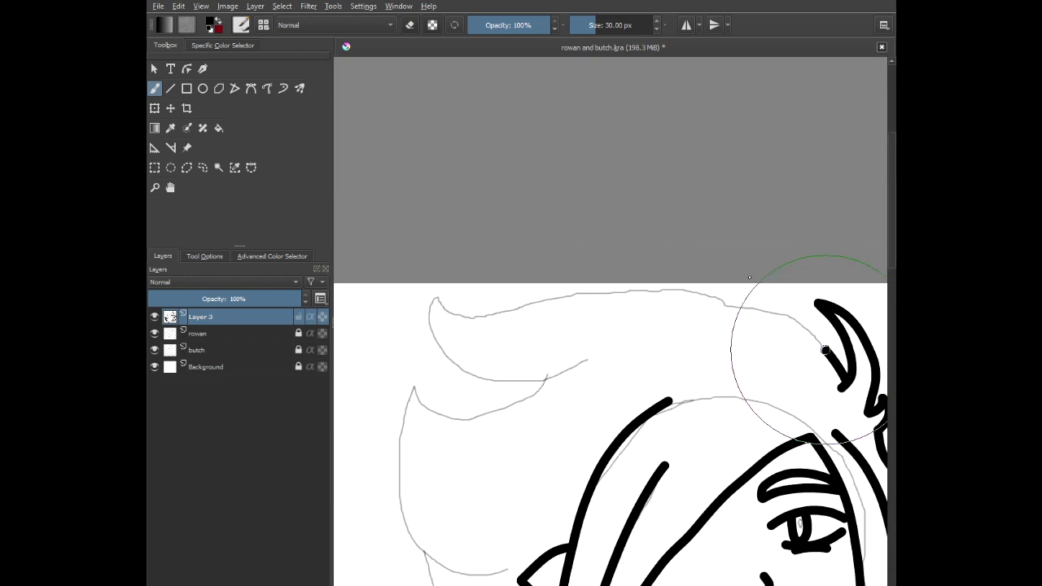
{"action": "left_click_drag", "start_coordinate": [705, 294], "coordinate": [657, 291]}
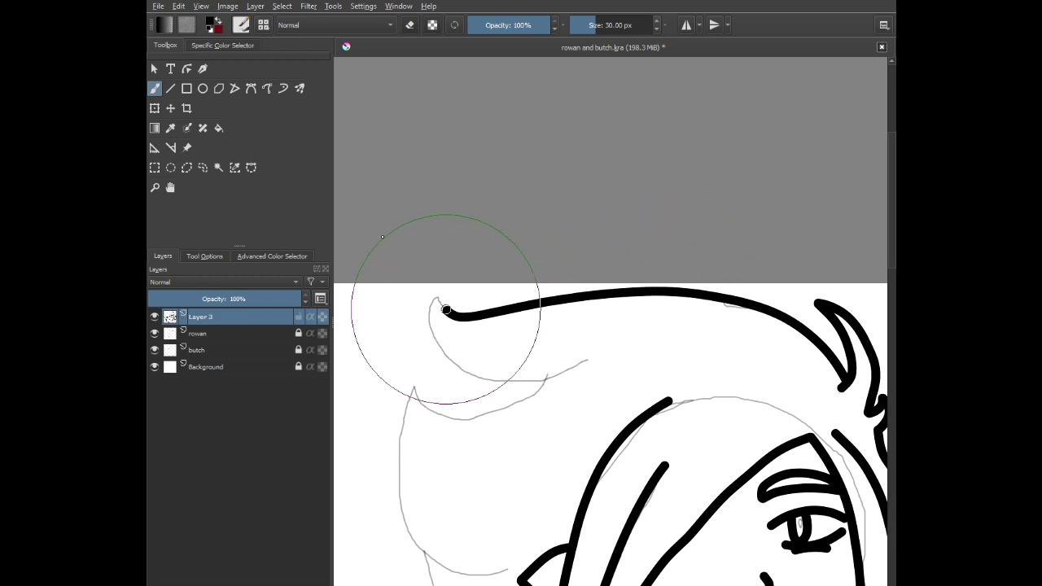
{"action": "left_click_drag", "start_coordinate": [444, 306], "coordinate": [440, 300]}
{"action": "scroll", "coordinate": [451, 343], "scroll_direction": "up", "scroll_amount": 1}
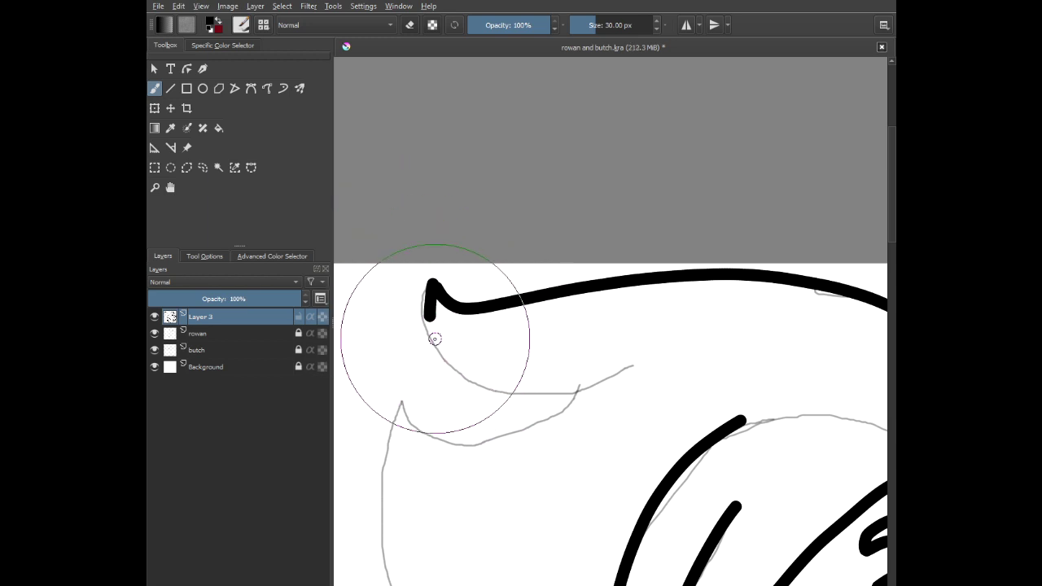
{"action": "scroll", "coordinate": [439, 345], "scroll_direction": "up", "scroll_amount": 1}
{"action": "scroll", "coordinate": [436, 335], "scroll_direction": "up", "scroll_amount": 1}
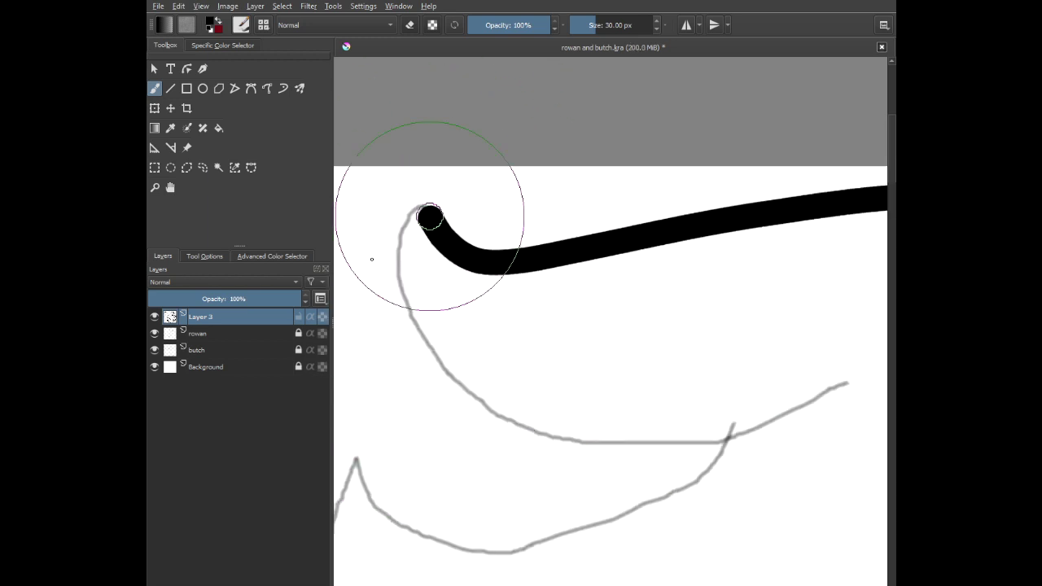
{"action": "mouse_move", "coordinate": [371, 259]}
{"action": "left_mouse_down"}
{"action": "mouse_move", "coordinate": [363, 302]}
{"action": "mouse_move", "coordinate": [379, 342]}
{"action": "mouse_move", "coordinate": [502, 429]}
{"action": "mouse_move", "coordinate": [595, 464]}
{"action": "mouse_move", "coordinate": [697, 463]}
{"action": "mouse_move", "coordinate": [807, 430]}
{"action": "mouse_move", "coordinate": [879, 307]}
{"action": "left_mouse_up"}
- Ink the second hair tuft below the curled tip, including its pointed top and long outer curve toward the ear
{"action": "scroll", "coordinate": [779, 327], "scroll_direction": "down", "scroll_amount": 4}
{"action": "left_click_drag", "start_coordinate": [770, 393], "coordinate": [580, 259]}
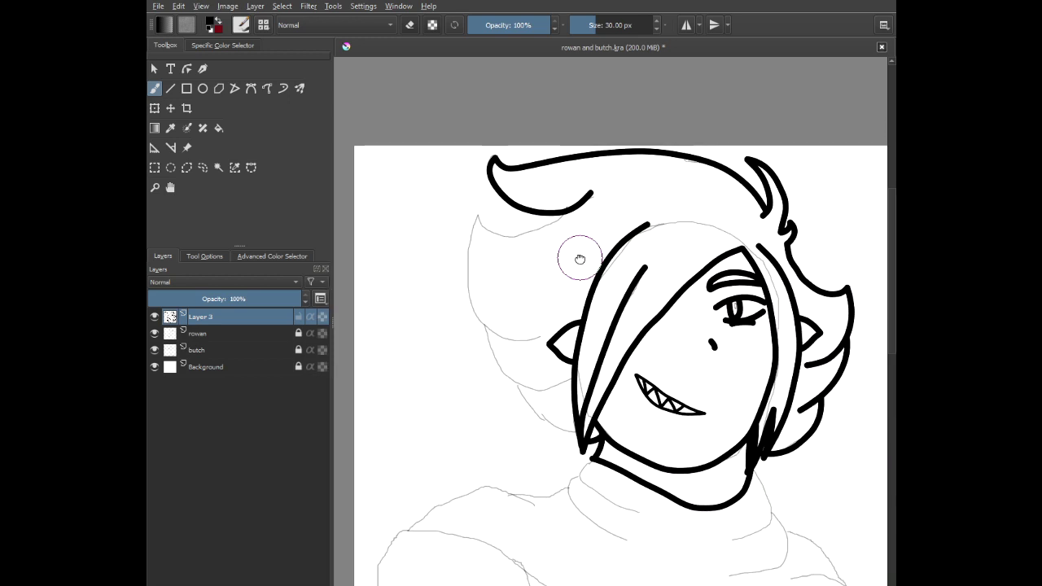
{"action": "scroll", "coordinate": [529, 197], "scroll_direction": "up", "scroll_amount": 3}
{"action": "mouse_move", "coordinate": [638, 200]}
{"action": "left_mouse_down"}
{"action": "mouse_move", "coordinate": [541, 270]}
{"action": "mouse_move", "coordinate": [424, 262]}
{"action": "mouse_move", "coordinate": [383, 206]}
{"action": "left_mouse_up"}
{"action": "mouse_move", "coordinate": [470, 408]}
{"action": "left_mouse_down"}
{"action": "mouse_move", "coordinate": [527, 386]}
{"action": "mouse_move", "coordinate": [561, 349]}
{"action": "left_mouse_up"}
{"action": "mouse_move", "coordinate": [475, 149]}
{"action": "left_mouse_down"}
{"action": "mouse_move", "coordinate": [451, 281]}
{"action": "mouse_move", "coordinate": [465, 432]}
{"action": "mouse_move", "coordinate": [502, 491]}
{"action": "mouse_move", "coordinate": [544, 519]}
{"action": "mouse_move", "coordinate": [604, 531]}
{"action": "mouse_move", "coordinate": [664, 518]}
{"action": "left_mouse_up"}
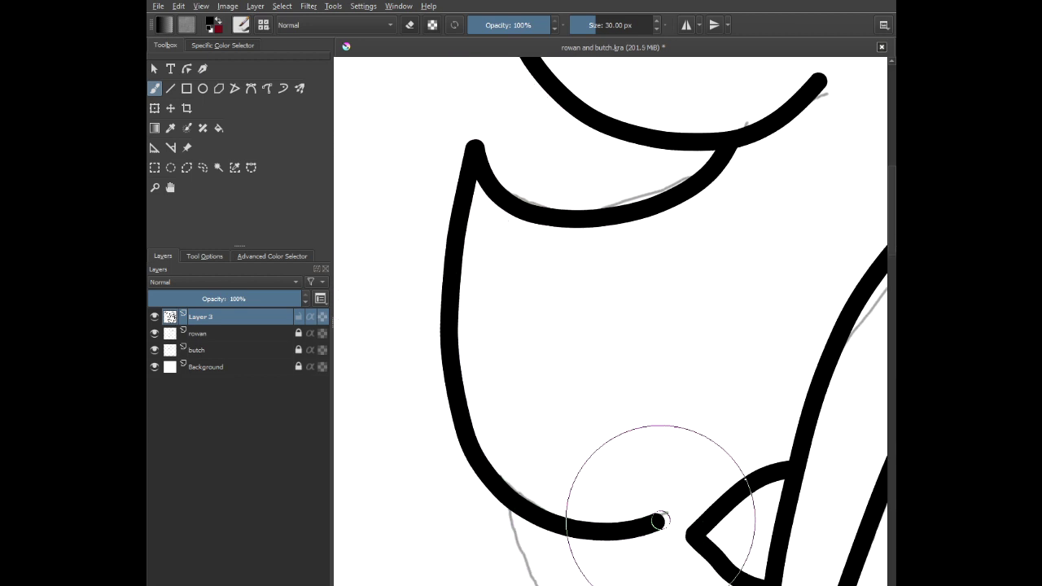
- Ink the two lower hair tufts beneath the ear, ending each at the long hair lock's outer edge
{"action": "scroll", "coordinate": [664, 518], "scroll_direction": "down", "scroll_amount": 2}
{"action": "scroll", "coordinate": [558, 187], "scroll_direction": "up", "scroll_amount": 4}
{"action": "left_click_drag", "start_coordinate": [412, 192], "coordinate": [513, 230]}
{"action": "mouse_move", "coordinate": [426, 153]}
{"action": "left_mouse_down"}
{"action": "mouse_move", "coordinate": [430, 219]}
{"action": "mouse_move", "coordinate": [478, 316]}
{"action": "mouse_move", "coordinate": [550, 373]}
{"action": "mouse_move", "coordinate": [618, 389]}
{"action": "mouse_move", "coordinate": [696, 378]}
{"action": "mouse_move", "coordinate": [786, 336]}
{"action": "left_mouse_up"}
{"action": "scroll", "coordinate": [757, 338], "scroll_direction": "down", "scroll_amount": 2}
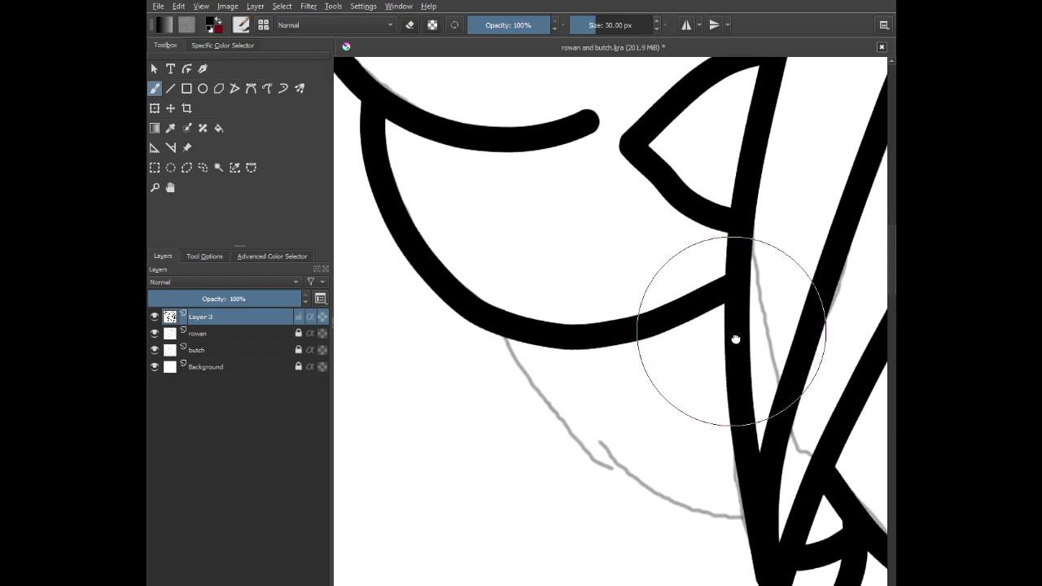
{"action": "scroll", "coordinate": [554, 187], "scroll_direction": "up", "scroll_amount": 2}
{"action": "mouse_move", "coordinate": [439, 154]}
{"action": "left_mouse_down"}
{"action": "mouse_move", "coordinate": [465, 198]}
{"action": "mouse_move", "coordinate": [581, 309]}
{"action": "mouse_move", "coordinate": [713, 344]}
{"action": "left_mouse_up"}
- Ink the two overlapping collar folds on the long hair lock's side, starting from the collar's upper corner
{"action": "scroll", "coordinate": [737, 346], "scroll_direction": "down", "scroll_amount": 3}
{"action": "scroll", "coordinate": [735, 347], "scroll_direction": "down", "scroll_amount": 1}
{"action": "left_click_drag", "start_coordinate": [746, 381], "coordinate": [551, 291]}
{"action": "scroll", "coordinate": [538, 345], "scroll_direction": "up", "scroll_amount": 4}
{"action": "left_click_drag", "start_coordinate": [534, 136], "coordinate": [591, 286]}
{"action": "scroll", "coordinate": [590, 287], "scroll_direction": "up", "scroll_amount": 2}
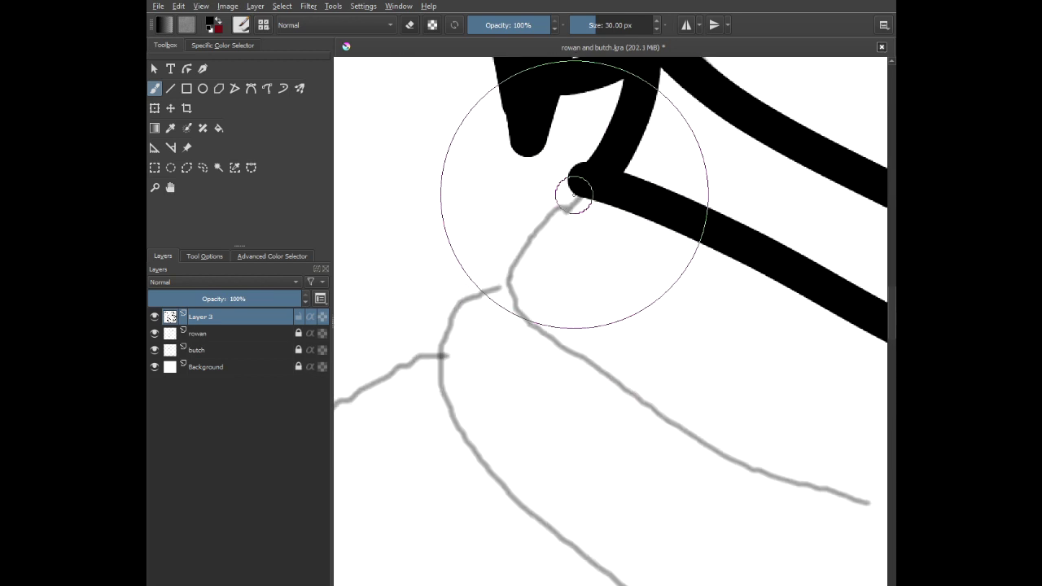
{"action": "scroll", "coordinate": [579, 179], "scroll_direction": "down", "scroll_amount": 1}
{"action": "mouse_move", "coordinate": [576, 184]}
{"action": "left_mouse_down"}
{"action": "mouse_move", "coordinate": [544, 215]}
{"action": "mouse_move", "coordinate": [530, 270]}
{"action": "mouse_move", "coordinate": [557, 306]}
{"action": "mouse_move", "coordinate": [785, 405]}
{"action": "left_mouse_up"}
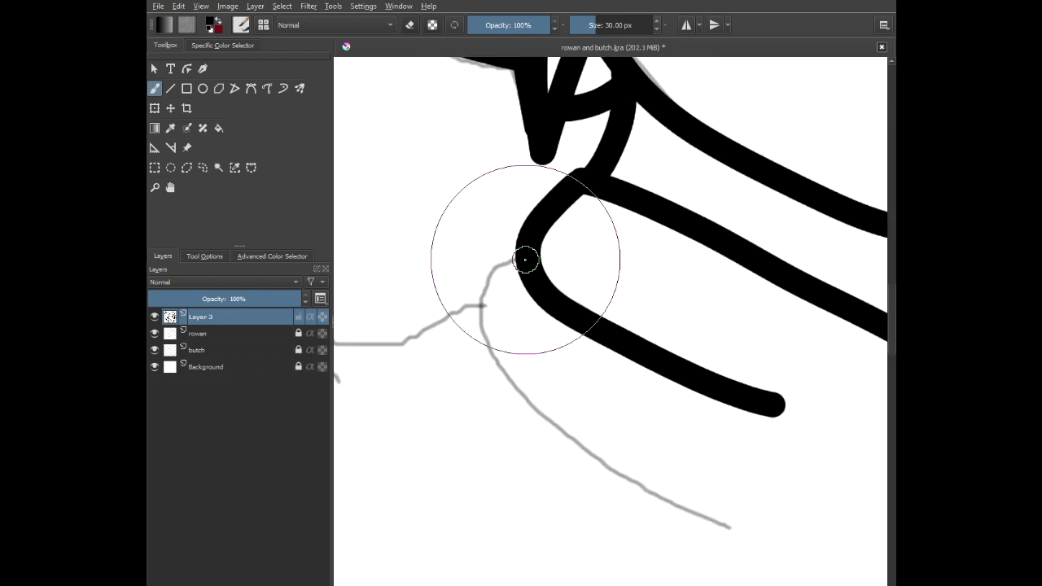
{"action": "mouse_move", "coordinate": [525, 259]}
{"action": "left_mouse_down"}
{"action": "mouse_move", "coordinate": [496, 279]}
{"action": "mouse_move", "coordinate": [496, 316]}
{"action": "mouse_move", "coordinate": [538, 402]}
{"action": "mouse_move", "coordinate": [614, 460]}
{"action": "mouse_move", "coordinate": [713, 510]}
{"action": "left_mouse_up"}
- Ink the two curved collar folds on the opposite side, below the narrow side lock's tip
{"action": "scroll", "coordinate": [754, 470], "scroll_direction": "down", "scroll_amount": 4}
{"action": "left_click_drag", "start_coordinate": [754, 470], "coordinate": [382, 256]}
{"action": "scroll", "coordinate": [493, 206], "scroll_direction": "up", "scroll_amount": 3}
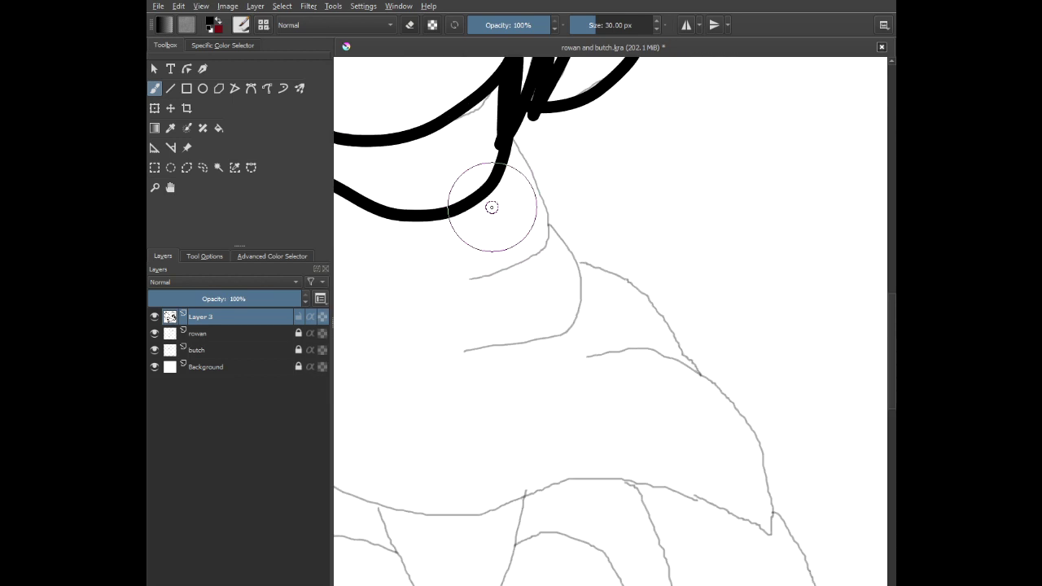
{"action": "scroll", "coordinate": [511, 124], "scroll_direction": "up", "scroll_amount": 2}
{"action": "mouse_move", "coordinate": [517, 98]}
{"action": "left_mouse_down"}
{"action": "mouse_move", "coordinate": [568, 167]}
{"action": "mouse_move", "coordinate": [598, 279]}
{"action": "mouse_move", "coordinate": [544, 364]}
{"action": "mouse_move", "coordinate": [442, 391]}
{"action": "left_mouse_up"}
{"action": "scroll", "coordinate": [535, 197], "scroll_direction": "down", "scroll_amount": 3}
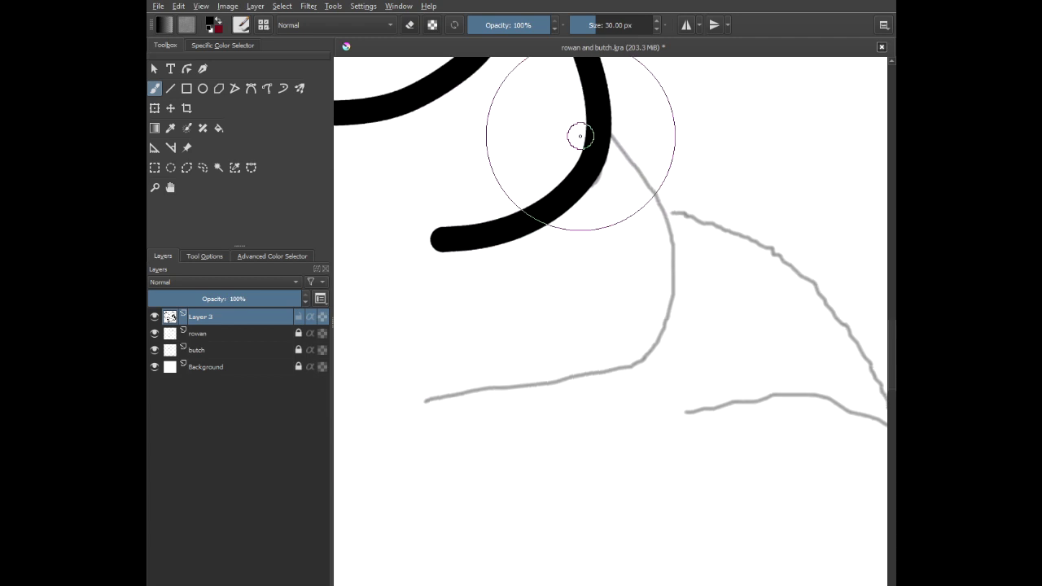
{"action": "mouse_move", "coordinate": [599, 134]}
{"action": "left_mouse_down"}
{"action": "mouse_move", "coordinate": [638, 180]}
{"action": "mouse_move", "coordinate": [659, 234]}
{"action": "mouse_move", "coordinate": [657, 324]}
{"action": "mouse_move", "coordinate": [611, 371]}
{"action": "mouse_move", "coordinate": [456, 402]}
{"action": "left_mouse_up"}
- Ink the cape's shoulder edge below the long hair lock and the dipping line connecting it to the collar fold
{"action": "scroll", "coordinate": [617, 298], "scroll_direction": "down", "scroll_amount": 5}
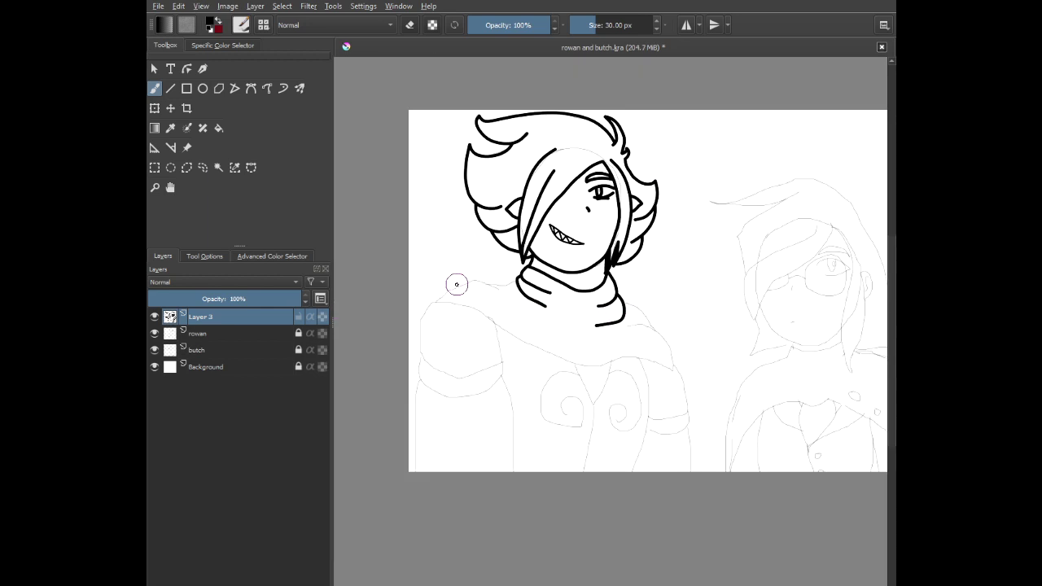
{"action": "scroll", "coordinate": [457, 284], "scroll_direction": "up", "scroll_amount": 6}
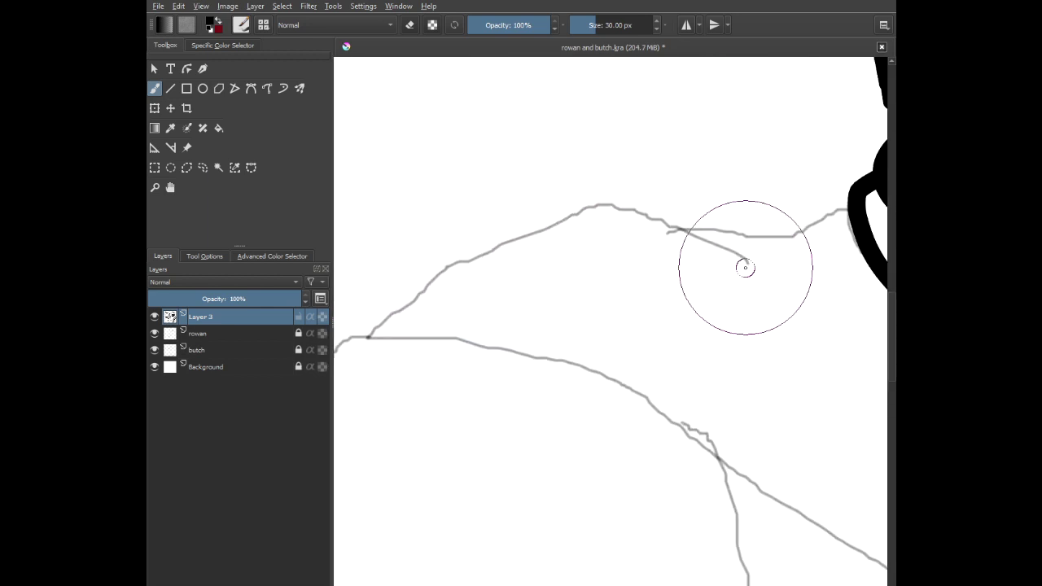
{"action": "mouse_move", "coordinate": [746, 259]}
{"action": "left_mouse_down"}
{"action": "mouse_move", "coordinate": [693, 230]}
{"action": "mouse_move", "coordinate": [602, 206]}
{"action": "mouse_move", "coordinate": [428, 279]}
{"action": "mouse_move", "coordinate": [368, 334]}
{"action": "left_mouse_up"}
{"action": "scroll", "coordinate": [807, 229], "scroll_direction": "up", "scroll_amount": 2}
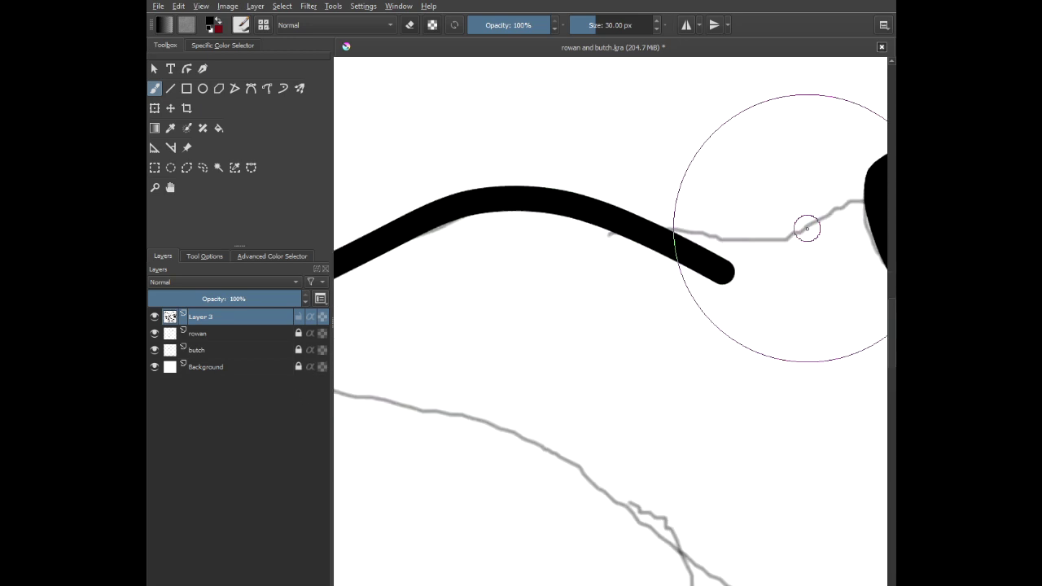
{"action": "scroll", "coordinate": [807, 229], "scroll_direction": "up", "scroll_amount": 1}
{"action": "left_click_drag", "start_coordinate": [812, 214], "coordinate": [693, 223]}
{"action": "mouse_move", "coordinate": [778, 207]}
{"action": "left_mouse_down"}
{"action": "mouse_move", "coordinate": [662, 220]}
{"action": "mouse_move", "coordinate": [633, 287]}
{"action": "mouse_move", "coordinate": [587, 293]}
{"action": "left_mouse_up"}
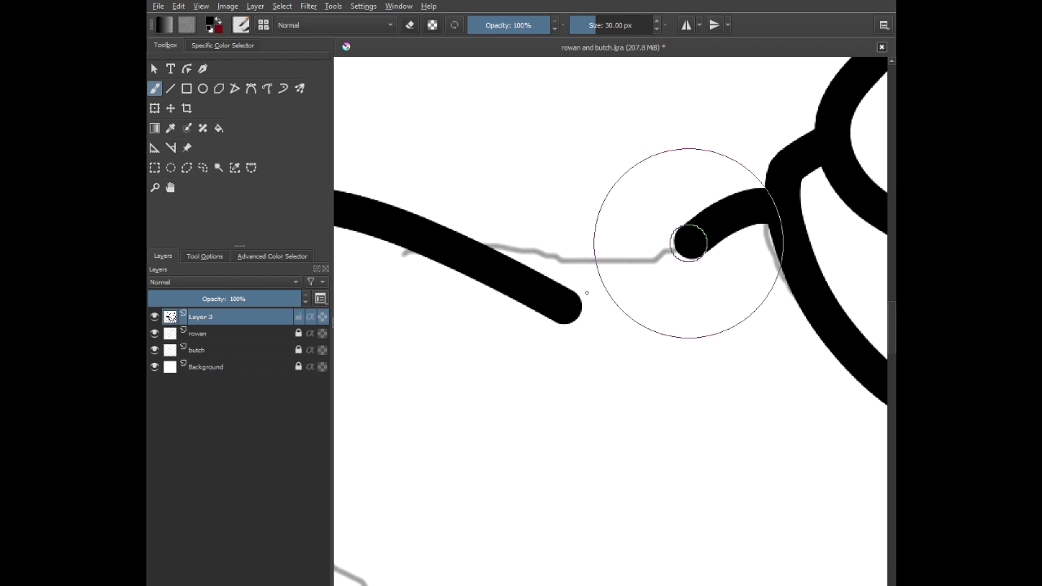
{"action": "mouse_move", "coordinate": [689, 243]}
{"action": "left_mouse_down"}
{"action": "mouse_move", "coordinate": [585, 267]}
{"action": "mouse_move", "coordinate": [451, 247]}
{"action": "left_mouse_up"}
- Ink the cape's opposite shoulder, with the fold line running to its lower corner and the outer edge from the collar
{"action": "scroll", "coordinate": [451, 249], "scroll_direction": "down", "scroll_amount": 5}
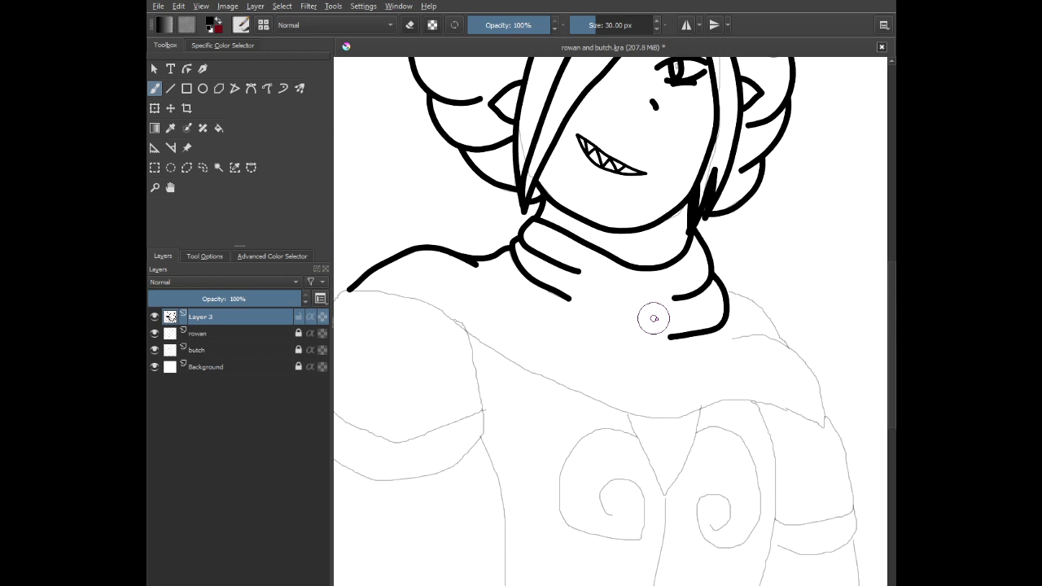
{"action": "left_click_drag", "start_coordinate": [787, 370], "coordinate": [592, 305]}
{"action": "scroll", "coordinate": [585, 300], "scroll_direction": "up", "scroll_amount": 2}
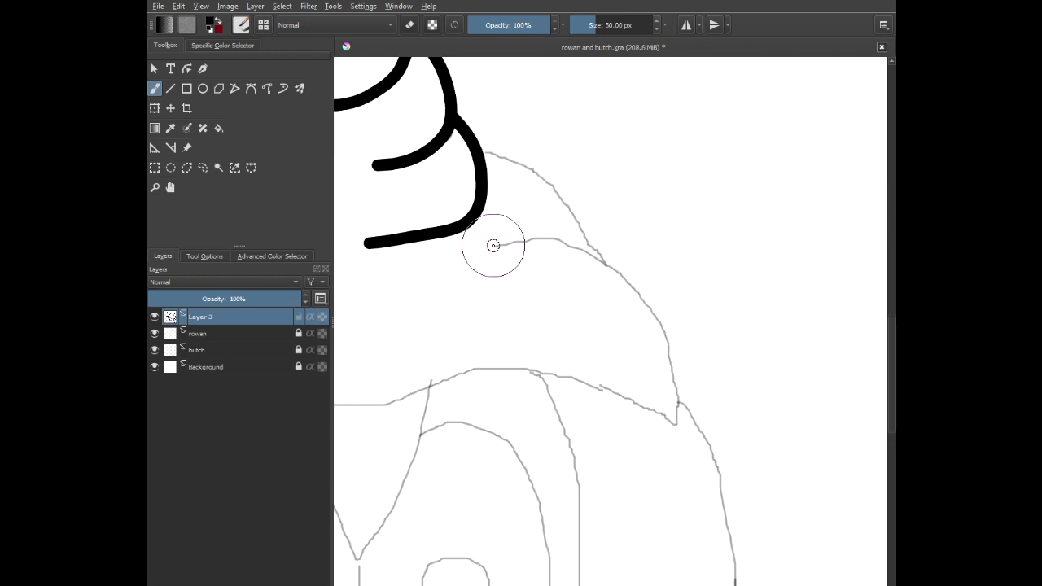
{"action": "mouse_move", "coordinate": [493, 245]}
{"action": "left_mouse_down"}
{"action": "mouse_move", "coordinate": [539, 242]}
{"action": "mouse_move", "coordinate": [617, 282]}
{"action": "mouse_move", "coordinate": [661, 333]}
{"action": "mouse_move", "coordinate": [680, 416]}
{"action": "left_mouse_up"}
{"action": "scroll", "coordinate": [474, 147], "scroll_direction": "up", "scroll_amount": 2}
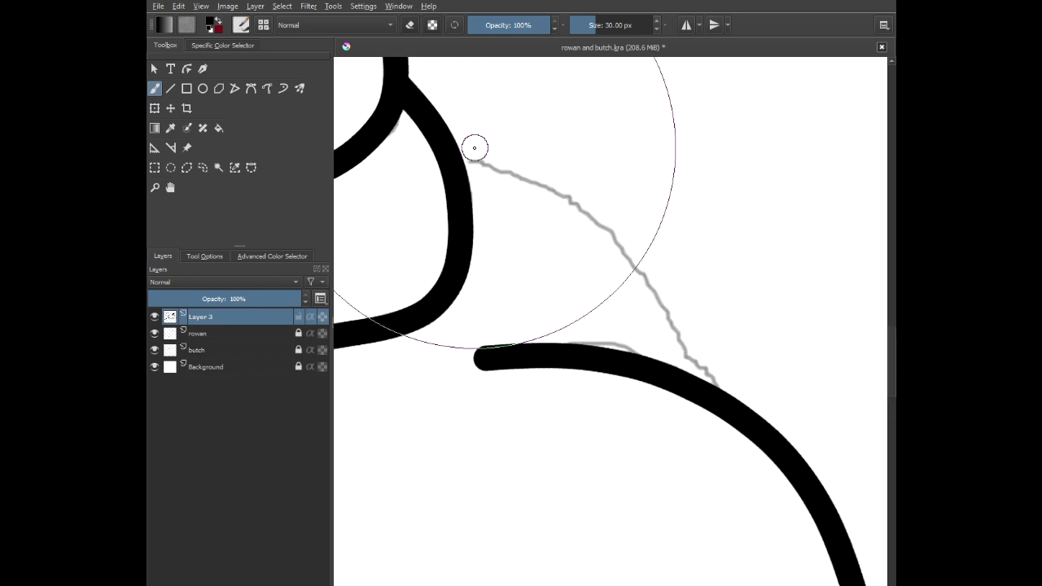
{"action": "mouse_move", "coordinate": [461, 153]}
{"action": "left_mouse_down"}
{"action": "mouse_move", "coordinate": [663, 298]}
{"action": "mouse_move", "coordinate": [757, 473]}
{"action": "left_mouse_up"}
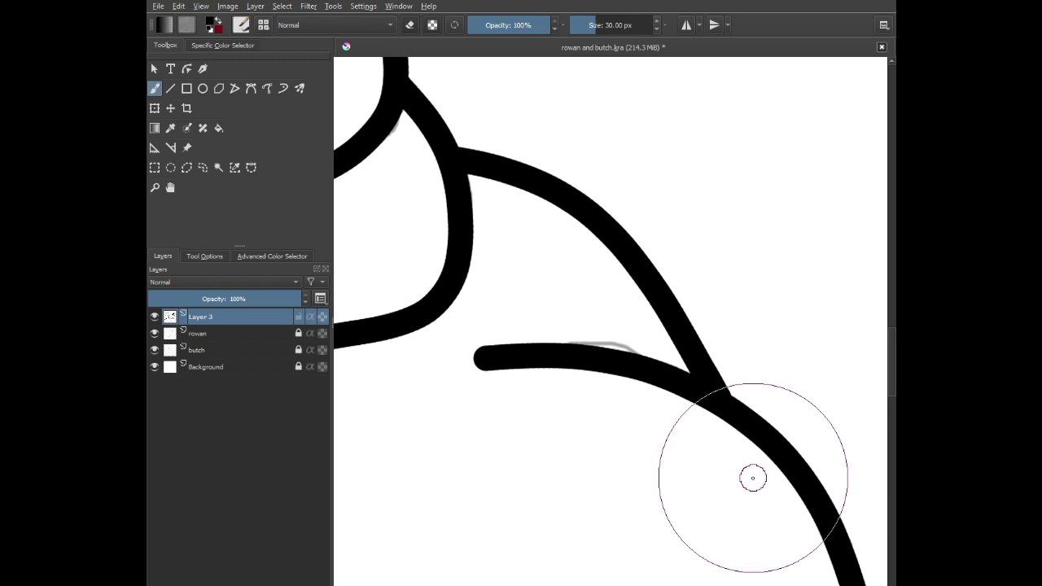
- Ink the cape's wavy lower hem across the chest, joining its two shoulder corners
{"action": "scroll", "coordinate": [598, 288], "scroll_direction": "down", "scroll_amount": 4}
{"action": "mouse_move", "coordinate": [520, 313]}
{"action": "left_mouse_down"}
{"action": "mouse_move", "coordinate": [659, 309]}
{"action": "mouse_move", "coordinate": [510, 303]}
{"action": "mouse_move", "coordinate": [546, 296]}
{"action": "left_mouse_up"}
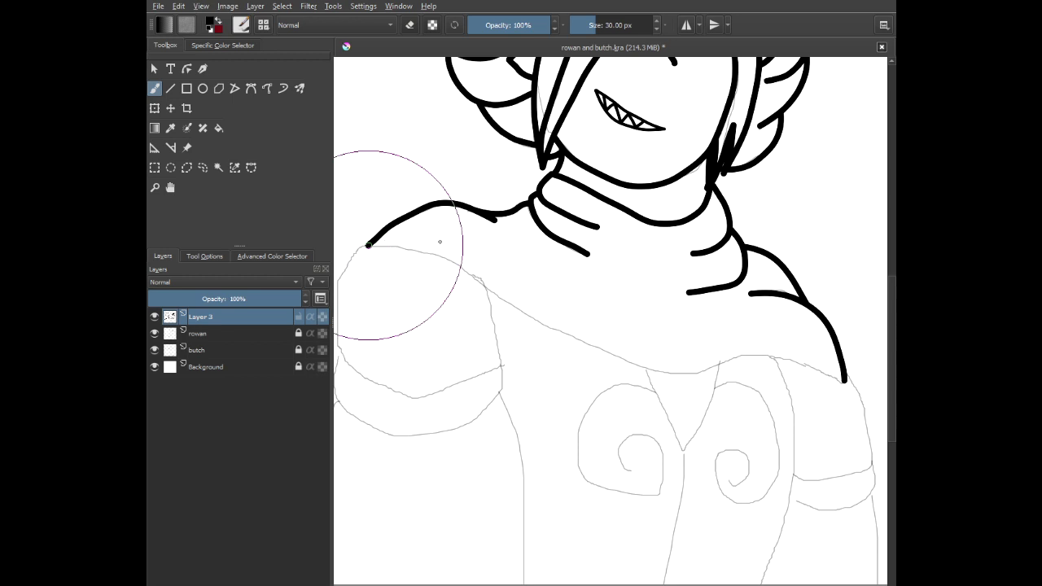
{"action": "mouse_move", "coordinate": [369, 244]}
{"action": "left_mouse_down"}
{"action": "mouse_move", "coordinate": [463, 273]}
{"action": "mouse_move", "coordinate": [559, 339]}
{"action": "mouse_move", "coordinate": [619, 363]}
{"action": "mouse_move", "coordinate": [676, 376]}
{"action": "mouse_move", "coordinate": [761, 358]}
{"action": "mouse_move", "coordinate": [806, 367]}
{"action": "left_mouse_up"}
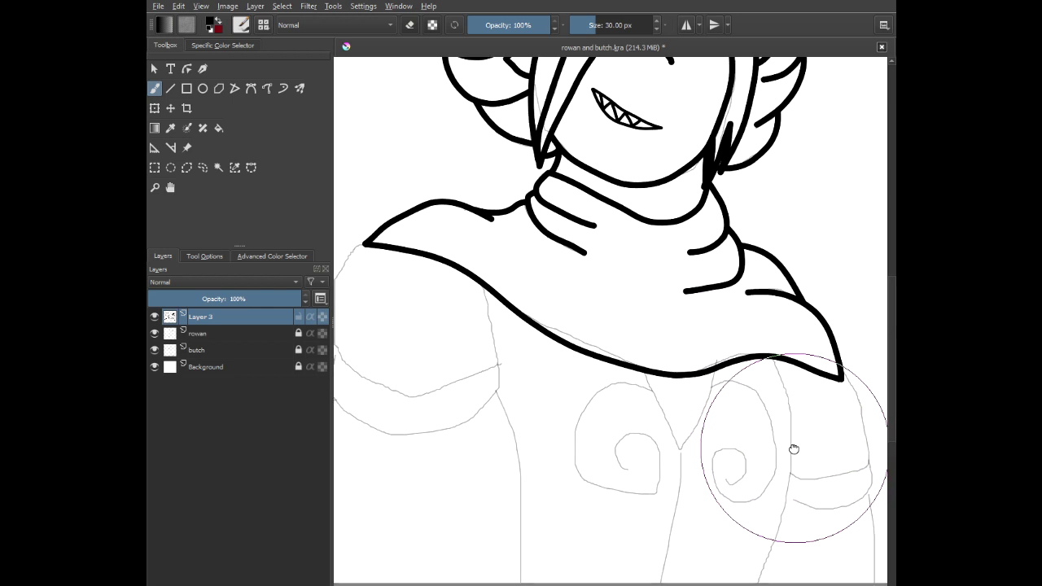
- Ink the V-shaped neckline between the chest spirals, hanging from the cape's hem
{"action": "scroll", "coordinate": [793, 447], "scroll_direction": "up", "scroll_amount": 5}
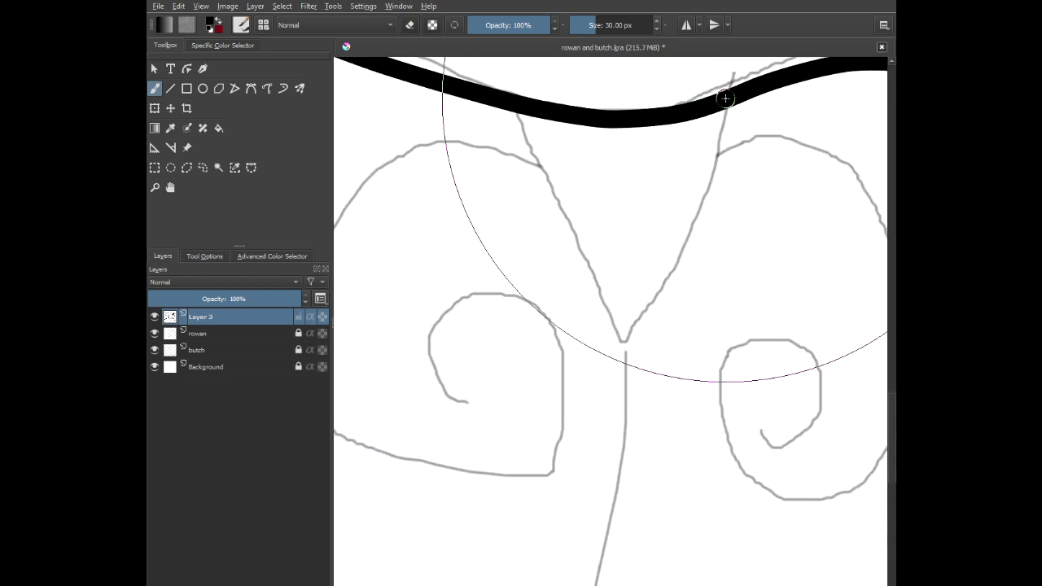
{"action": "mouse_move", "coordinate": [725, 107]}
{"action": "left_mouse_down"}
{"action": "mouse_move", "coordinate": [703, 195]}
{"action": "mouse_move", "coordinate": [621, 348]}
{"action": "left_mouse_up"}
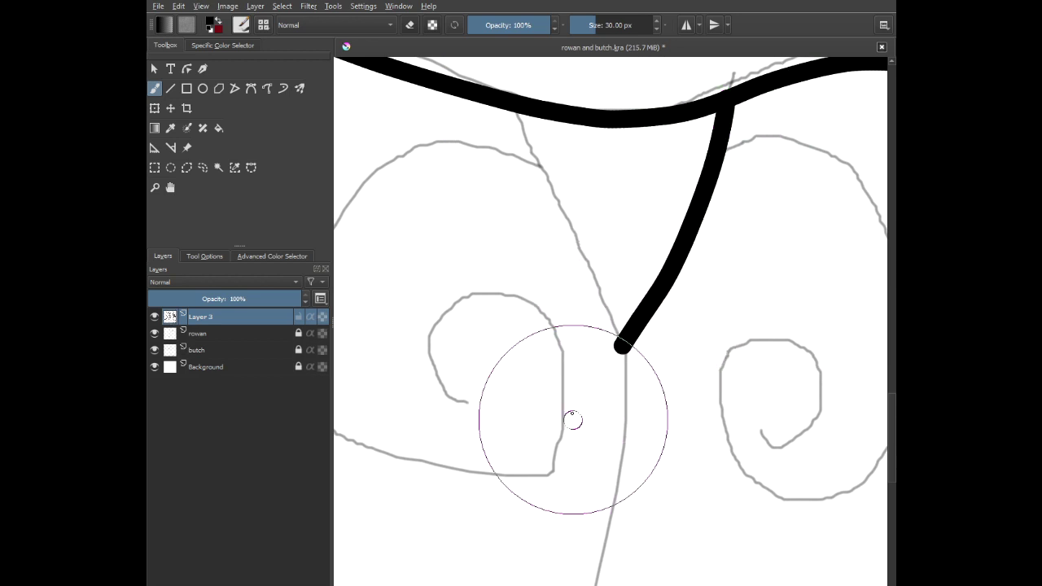
{"action": "left_click_drag", "start_coordinate": [512, 105], "coordinate": [623, 348]}
- Ink the torso's side edge beside the smaller chest spiral, from the cape's hem to the canvas edge
{"action": "scroll", "coordinate": [635, 432], "scroll_direction": "down", "scroll_amount": 6}
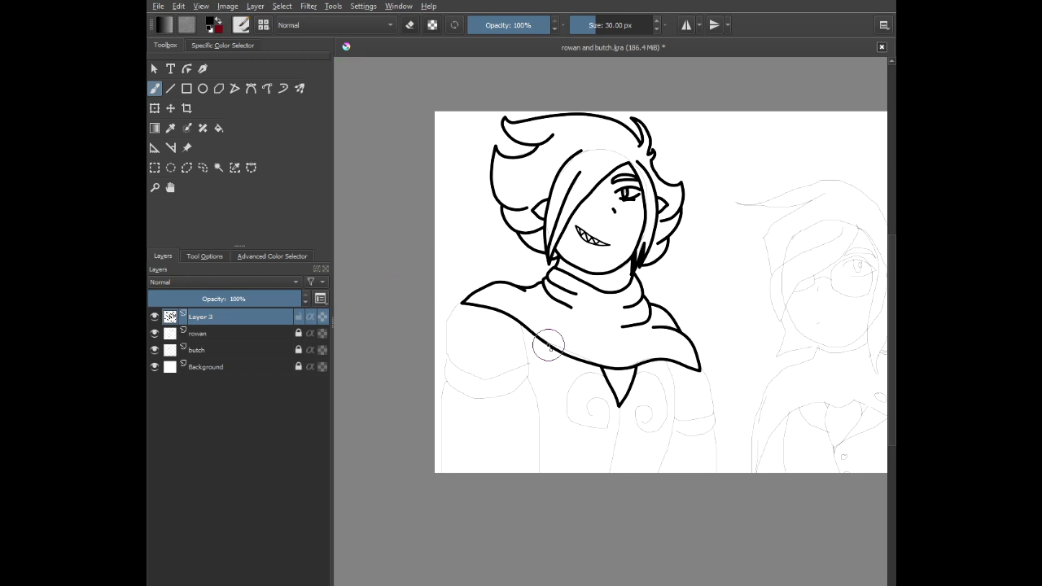
{"action": "scroll", "coordinate": [549, 348], "scroll_direction": "up", "scroll_amount": 4}
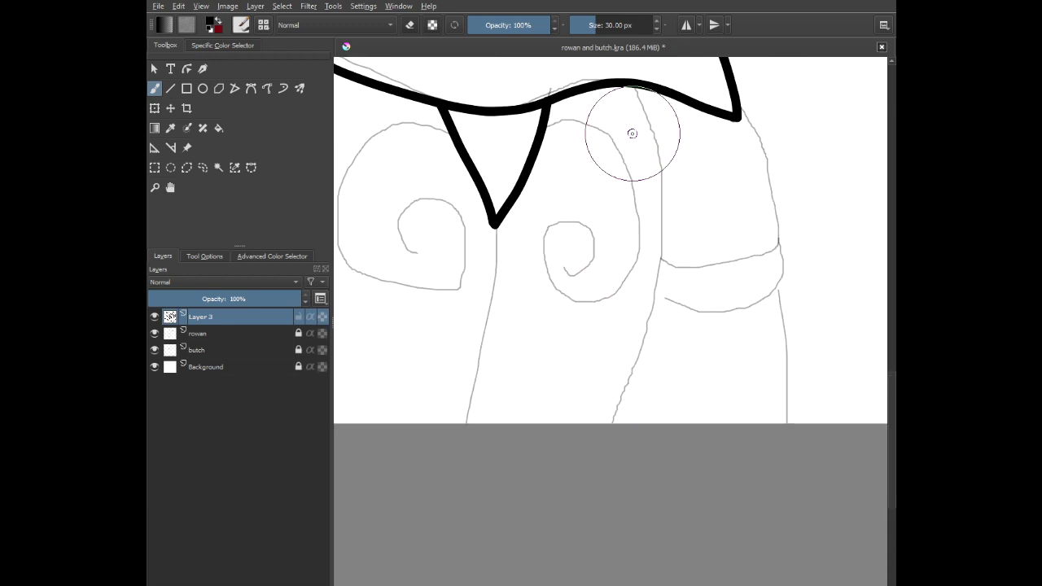
{"action": "mouse_move", "coordinate": [634, 85]}
{"action": "left_mouse_down"}
{"action": "mouse_move", "coordinate": [680, 180]}
{"action": "mouse_move", "coordinate": [691, 237]}
{"action": "mouse_move", "coordinate": [619, 413]}
{"action": "left_mouse_up"}
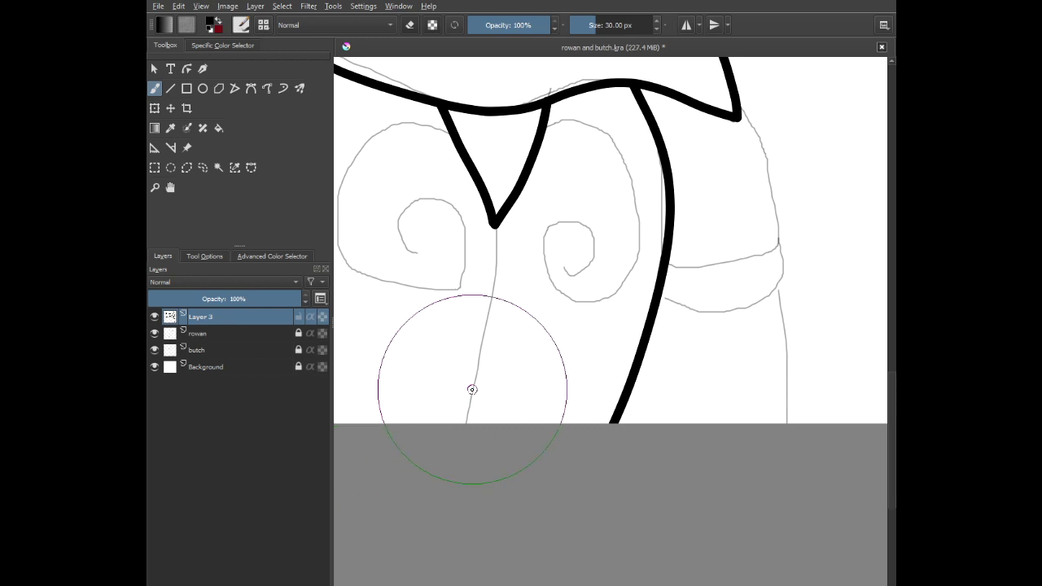
- Ink the upper arm's outer edge below the cape's corner and the two curved edges of its sleeve band
{"action": "scroll", "coordinate": [754, 200], "scroll_direction": "up", "scroll_amount": 2}
{"action": "mouse_move", "coordinate": [749, 138]}
{"action": "left_mouse_down"}
{"action": "mouse_move", "coordinate": [732, 185]}
{"action": "mouse_move", "coordinate": [685, 226]}
{"action": "left_mouse_up"}
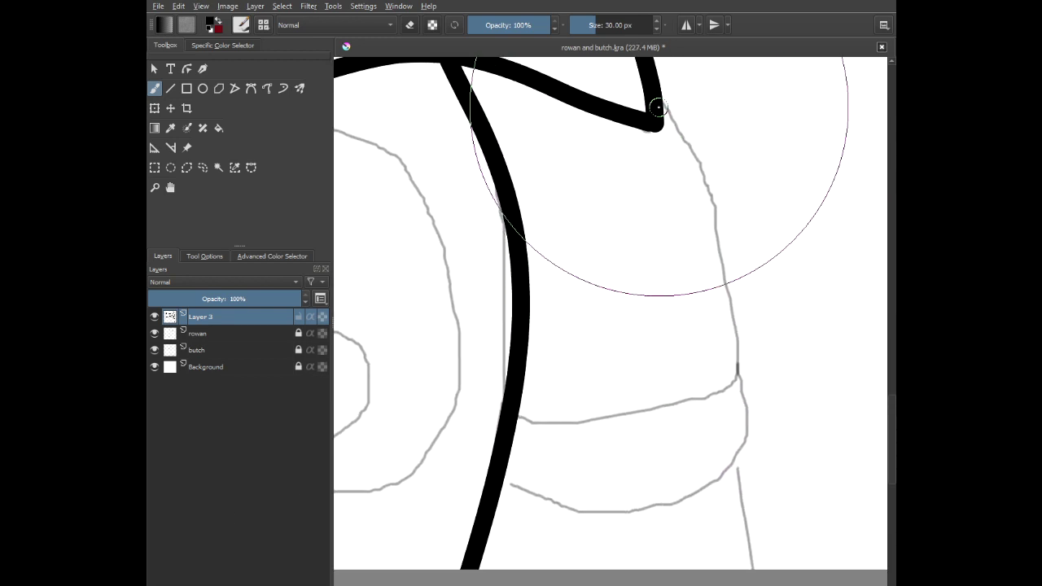
{"action": "mouse_move", "coordinate": [656, 105]}
{"action": "left_mouse_down"}
{"action": "mouse_move", "coordinate": [708, 171]}
{"action": "mouse_move", "coordinate": [760, 316]}
{"action": "left_mouse_up"}
{"action": "mouse_move", "coordinate": [709, 192]}
{"action": "left_mouse_down"}
{"action": "mouse_move", "coordinate": [744, 326]}
{"action": "mouse_move", "coordinate": [736, 373]}
{"action": "mouse_move", "coordinate": [715, 395]}
{"action": "mouse_move", "coordinate": [663, 417]}
{"action": "mouse_move", "coordinate": [532, 431]}
{"action": "mouse_move", "coordinate": [480, 422]}
{"action": "mouse_move", "coordinate": [443, 158]}
{"action": "left_mouse_up"}
{"action": "scroll", "coordinate": [635, 110], "scroll_direction": "up", "scroll_amount": 1}
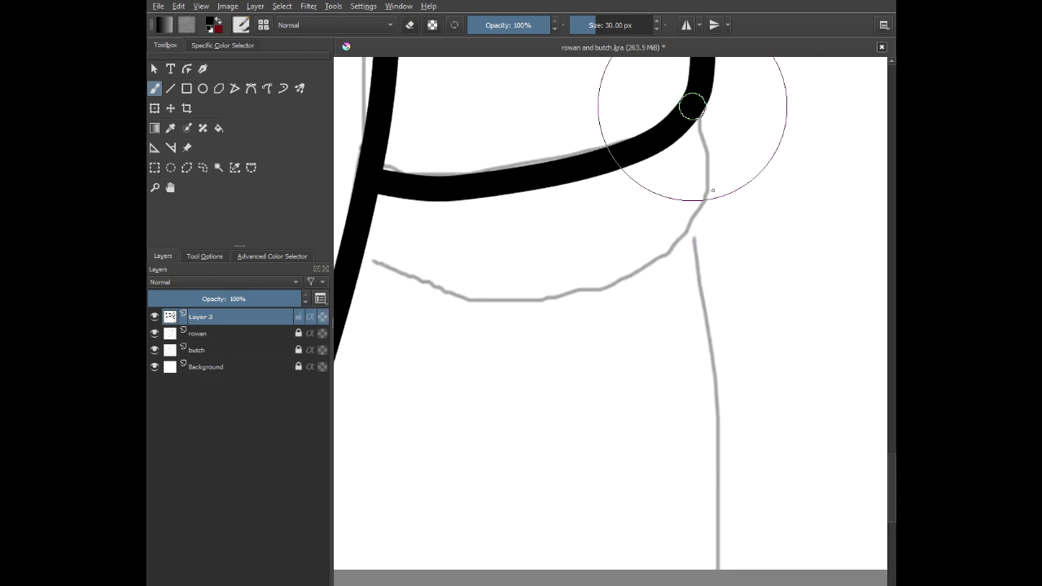
{"action": "mouse_move", "coordinate": [693, 105]}
{"action": "left_mouse_down"}
{"action": "mouse_move", "coordinate": [691, 207]}
{"action": "mouse_move", "coordinate": [654, 256]}
{"action": "mouse_move", "coordinate": [562, 296]}
{"action": "mouse_move", "coordinate": [490, 301]}
{"action": "mouse_move", "coordinate": [360, 268]}
{"action": "left_mouse_up"}
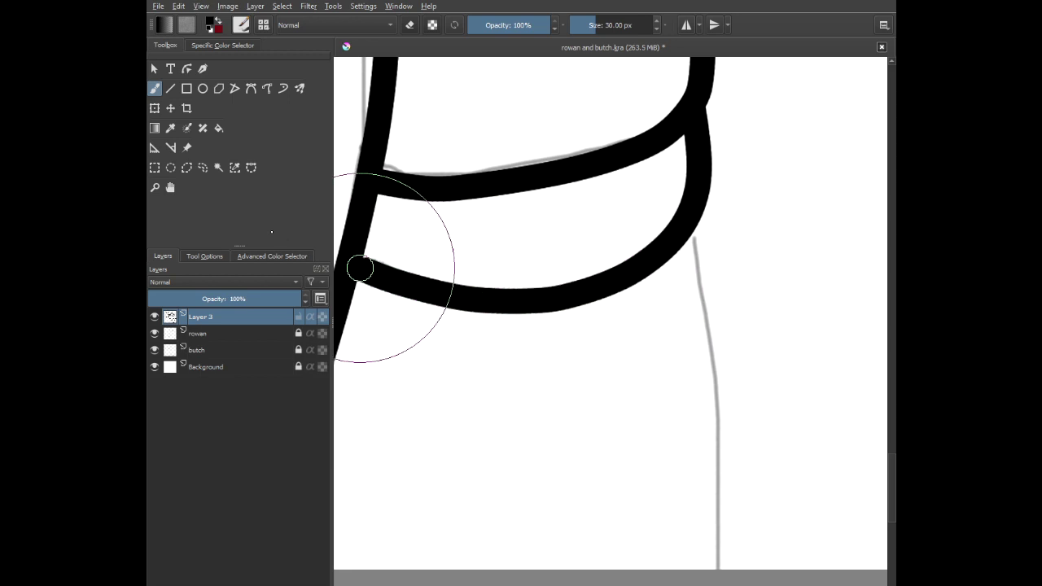
{"action": "scroll", "coordinate": [534, 269], "scroll_direction": "down", "scroll_amount": 3}
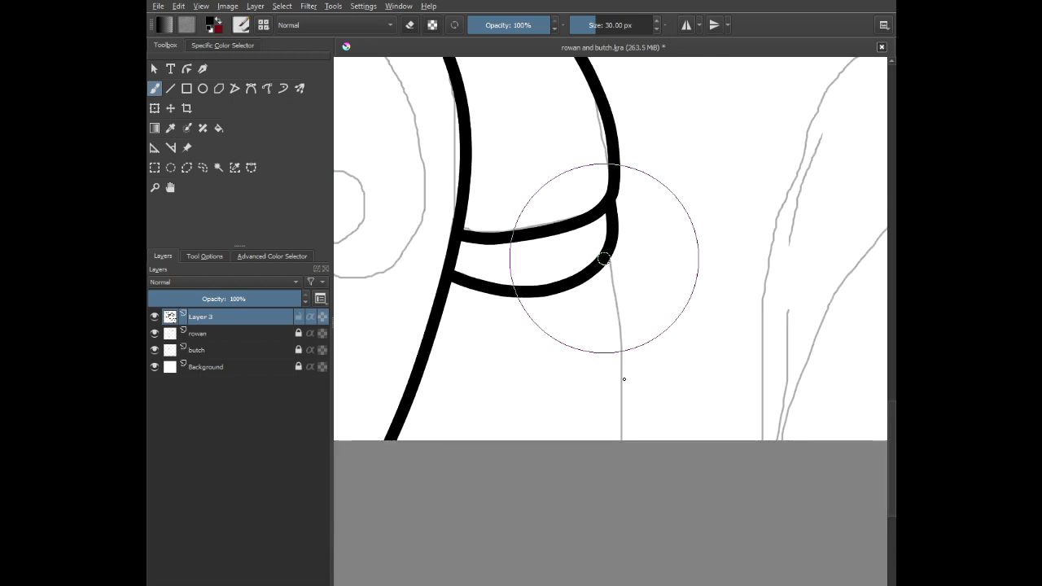
- Ink the rounded sleeve hanging from the cape's other shoulder corner and the curved sleeve band beneath it
{"action": "scroll", "coordinate": [628, 318], "scroll_direction": "down", "scroll_amount": 4}
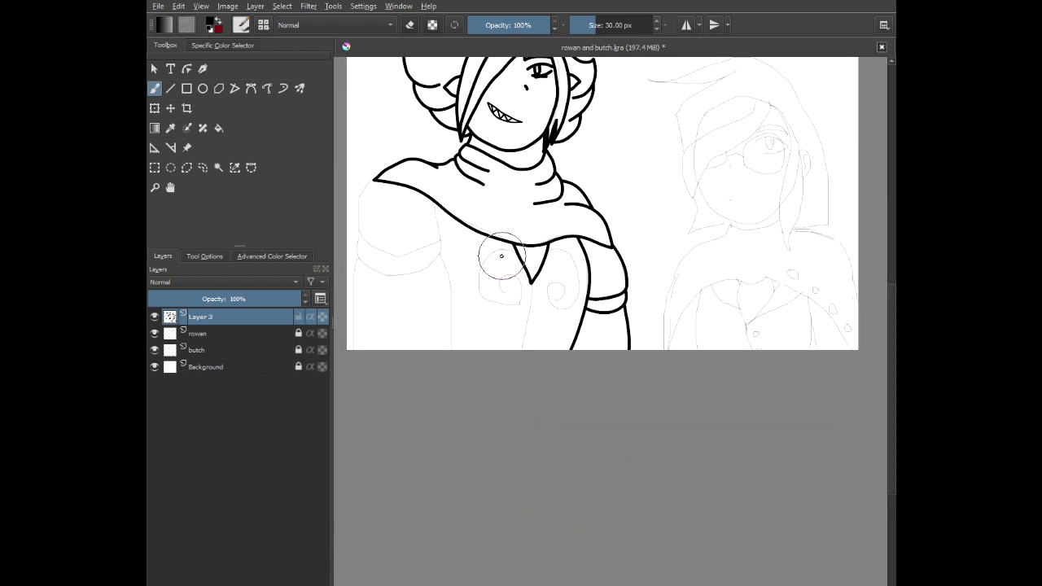
{"action": "left_click_drag", "start_coordinate": [501, 256], "coordinate": [618, 306]}
{"action": "scroll", "coordinate": [483, 301], "scroll_direction": "up", "scroll_amount": 4}
{"action": "left_click_drag", "start_coordinate": [525, 171], "coordinate": [530, 238]}
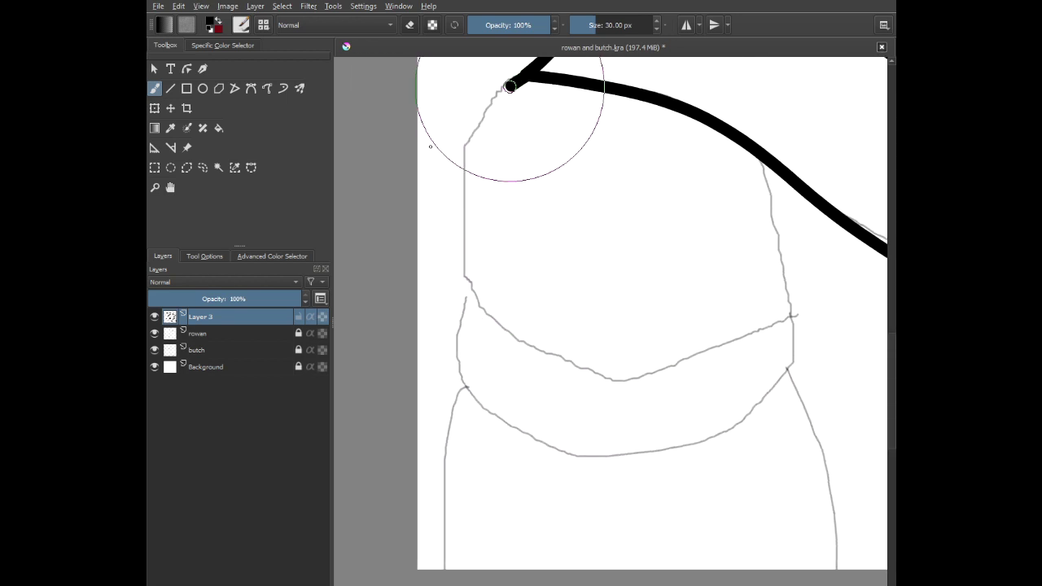
{"action": "mouse_move", "coordinate": [510, 85]}
{"action": "left_mouse_down"}
{"action": "mouse_move", "coordinate": [468, 137]}
{"action": "mouse_move", "coordinate": [452, 228]}
{"action": "mouse_move", "coordinate": [488, 310]}
{"action": "mouse_move", "coordinate": [574, 366]}
{"action": "mouse_move", "coordinate": [698, 360]}
{"action": "mouse_move", "coordinate": [761, 342]}
{"action": "mouse_move", "coordinate": [785, 304]}
{"action": "mouse_move", "coordinate": [792, 252]}
{"action": "mouse_move", "coordinate": [759, 153]}
{"action": "left_mouse_up"}
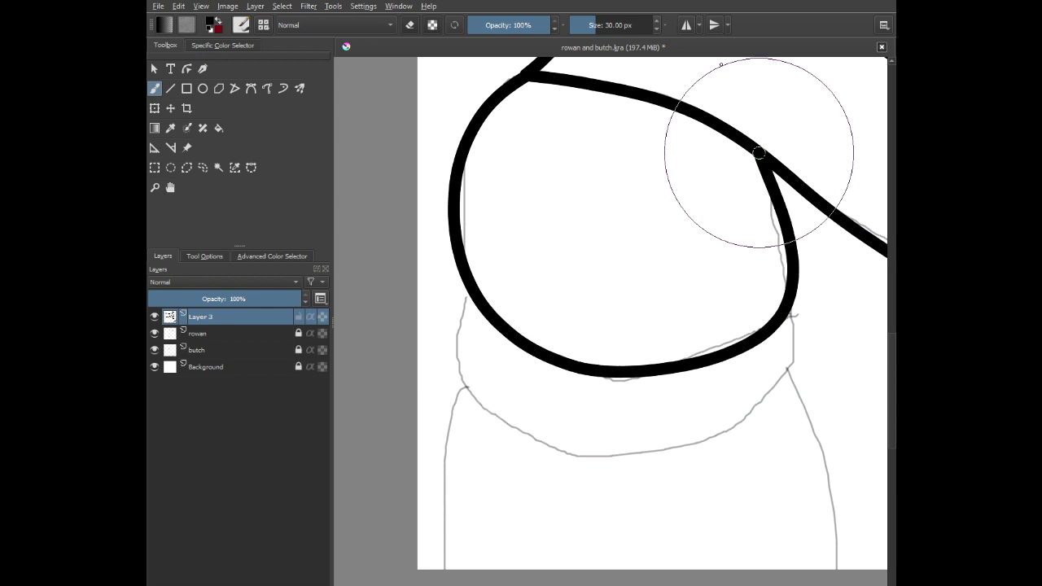
{"action": "scroll", "coordinate": [598, 298], "scroll_direction": "down", "scroll_amount": 3}
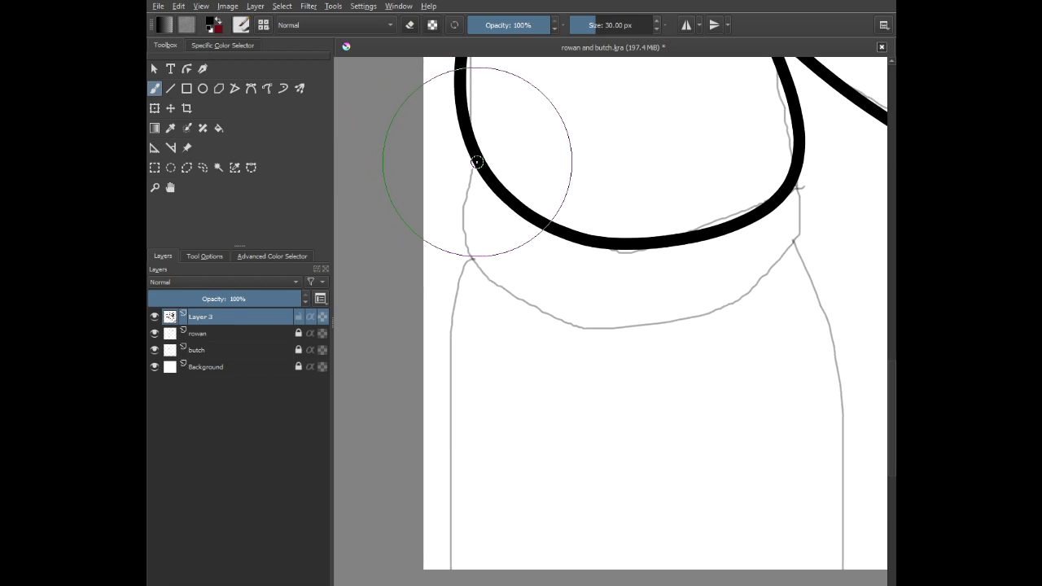
{"action": "mouse_move", "coordinate": [476, 158]}
{"action": "left_mouse_down"}
{"action": "mouse_move", "coordinate": [465, 228]}
{"action": "mouse_move", "coordinate": [519, 302]}
{"action": "mouse_move", "coordinate": [638, 325]}
{"action": "mouse_move", "coordinate": [715, 306]}
{"action": "mouse_move", "coordinate": [769, 272]}
{"action": "mouse_move", "coordinate": [790, 240]}
{"action": "mouse_move", "coordinate": [794, 180]}
{"action": "left_mouse_up"}
- Ink both edges of the lower arm, from the new sleeve band down to the canvas edge
{"action": "scroll", "coordinate": [754, 358], "scroll_direction": "down", "scroll_amount": 1}
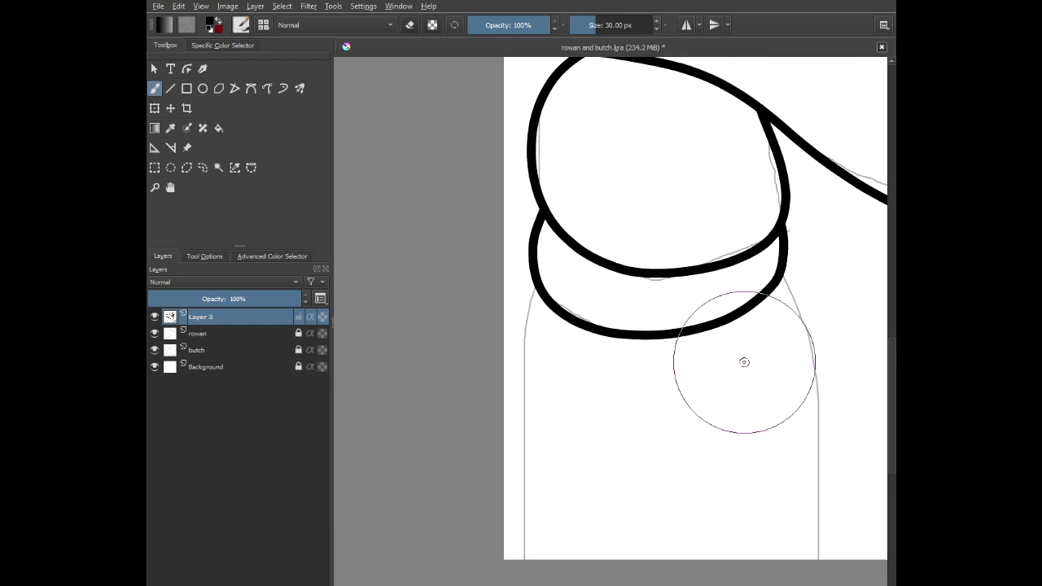
{"action": "left_click_drag", "start_coordinate": [745, 362], "coordinate": [582, 179]}
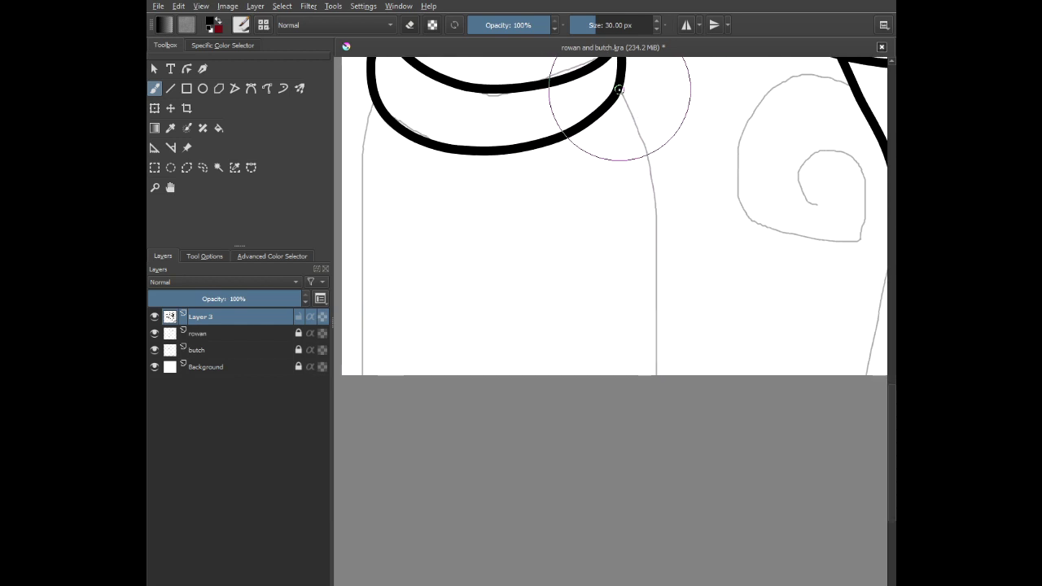
{"action": "mouse_move", "coordinate": [629, 104]}
{"action": "left_mouse_down"}
{"action": "mouse_move", "coordinate": [659, 164]}
{"action": "mouse_move", "coordinate": [674, 263]}
{"action": "mouse_move", "coordinate": [666, 399]}
{"action": "mouse_move", "coordinate": [549, 407]}
{"action": "left_mouse_up"}
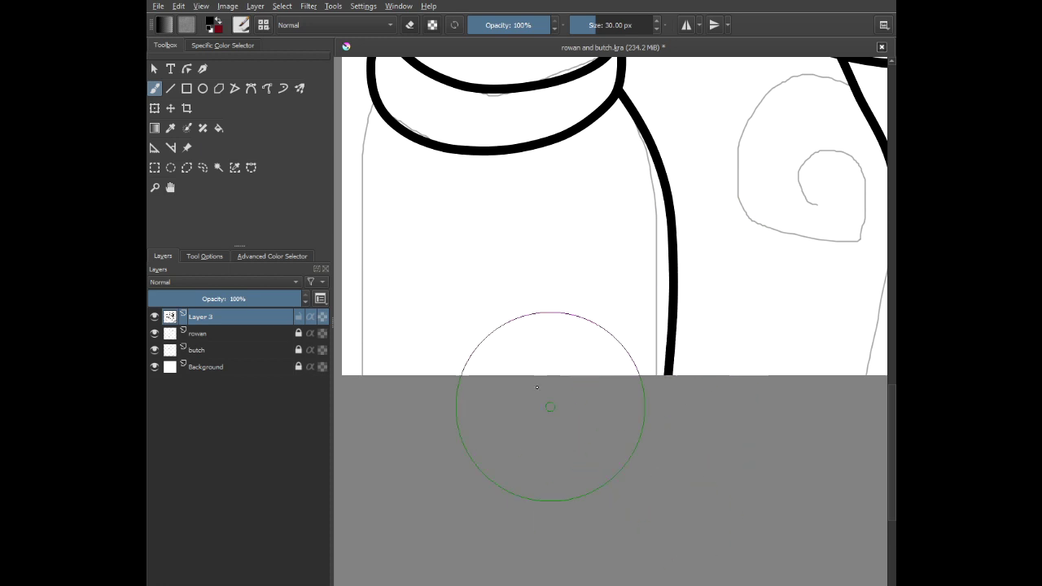
{"action": "scroll", "coordinate": [500, 158], "scroll_direction": "up", "scroll_amount": 1}
{"action": "scroll", "coordinate": [500, 158], "scroll_direction": "left", "scroll_amount": 2}
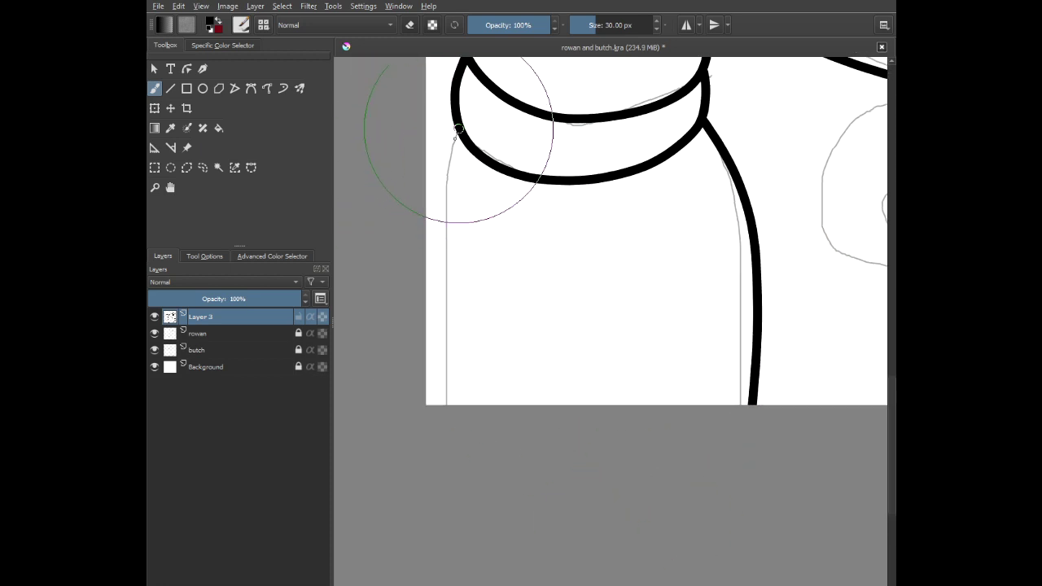
{"action": "mouse_move", "coordinate": [458, 130]}
{"action": "left_mouse_down"}
{"action": "mouse_move", "coordinate": [439, 203]}
{"action": "mouse_move", "coordinate": [442, 420]}
{"action": "left_mouse_up"}
- Save the drawing
{"action": "scroll", "coordinate": [512, 291], "scroll_direction": "down", "scroll_amount": 4}
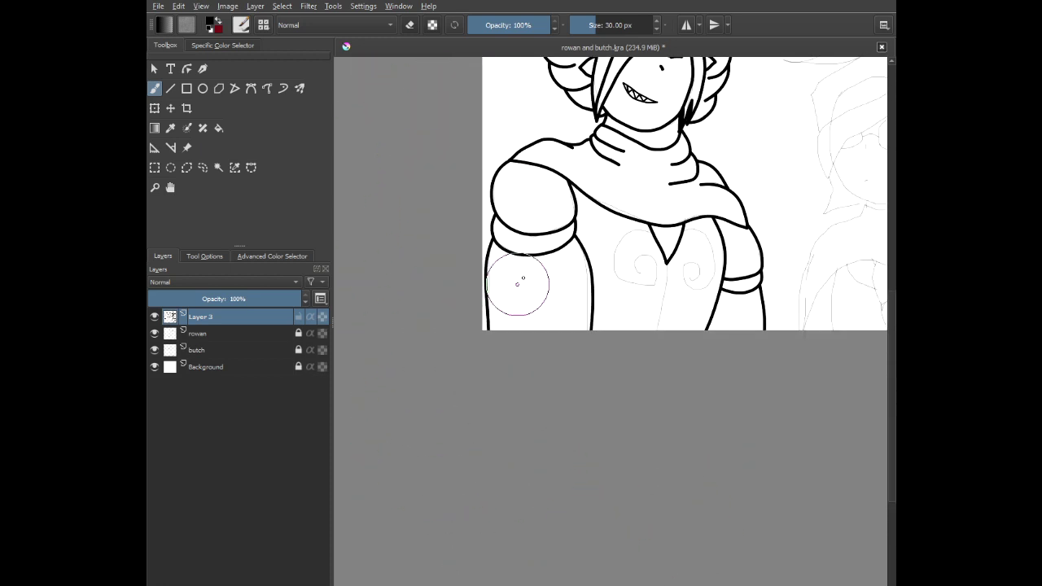
{"action": "mouse_move", "coordinate": [626, 195]}
{"action": "left_mouse_down"}
{"action": "mouse_move", "coordinate": [577, 303]}
{"action": "mouse_move", "coordinate": [584, 331]}
{"action": "left_mouse_up"}
{"action": "scroll", "coordinate": [573, 269], "scroll_direction": "down", "scroll_amount": 1}
{"action": "left_click_drag", "start_coordinate": [603, 295], "coordinate": [478, 268]}
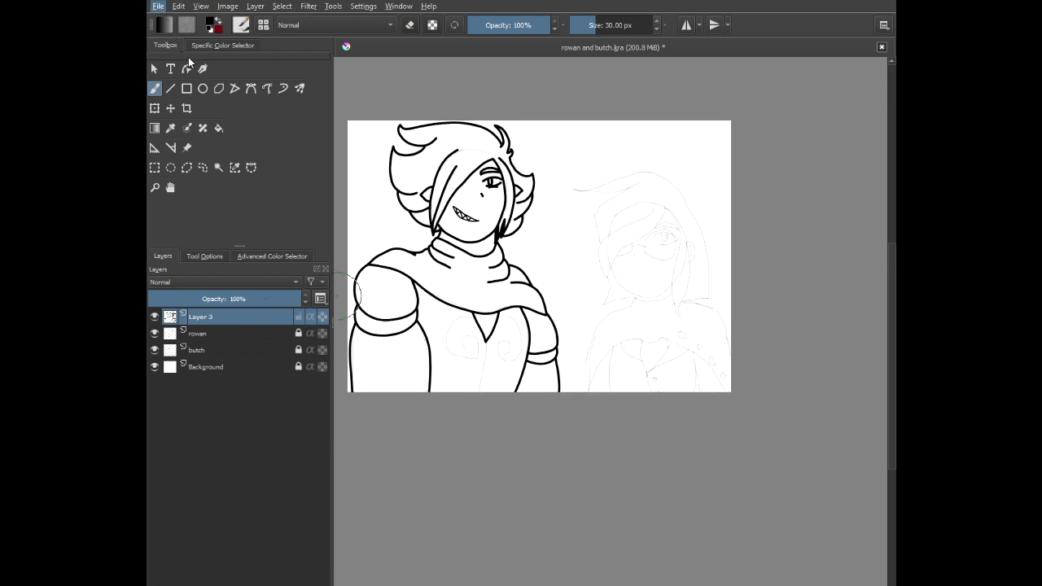
{"action": "key", "text": "alt"}
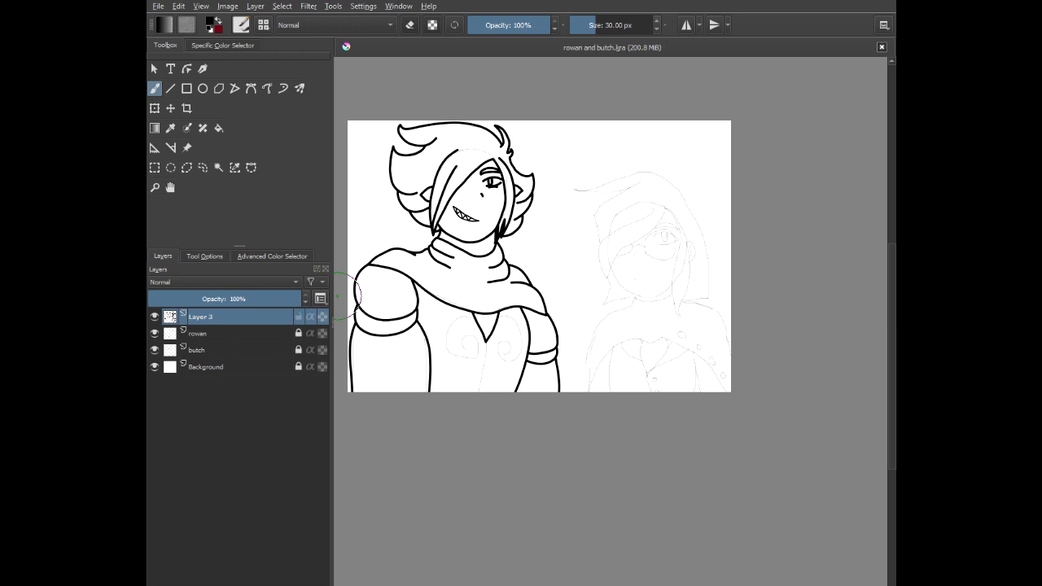
- Set the brush size to 25 px and ink the short nose mark on the second character's face
{"action": "scroll", "coordinate": [689, 272], "scroll_direction": "up", "scroll_amount": 10}
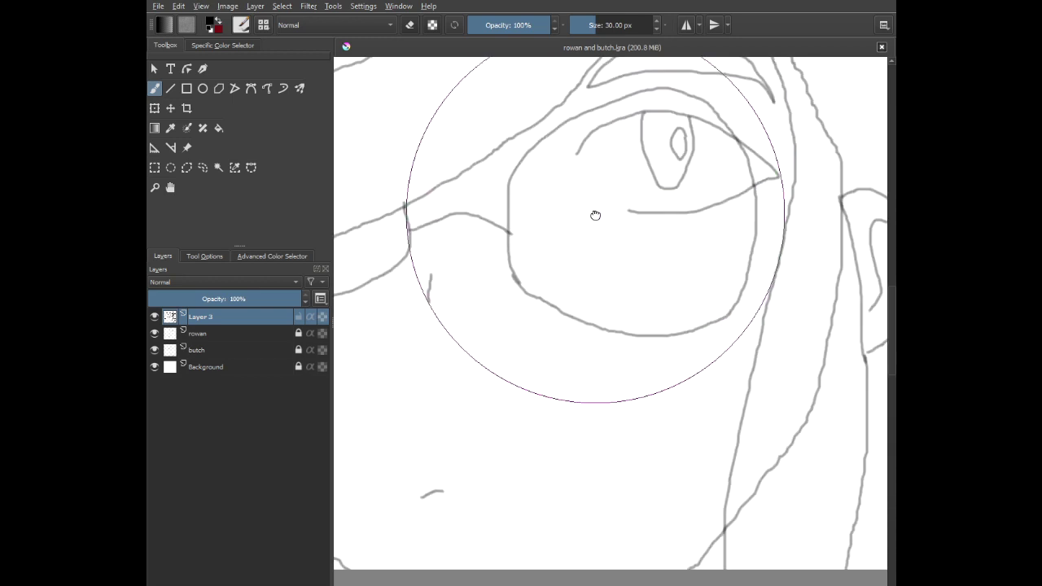
{"action": "scroll", "coordinate": [477, 310], "scroll_direction": "up", "scroll_amount": 5}
{"action": "left_click_drag", "start_coordinate": [481, 269], "coordinate": [482, 342]}
{"action": "scroll", "coordinate": [584, 360], "scroll_direction": "down", "scroll_amount": 8}
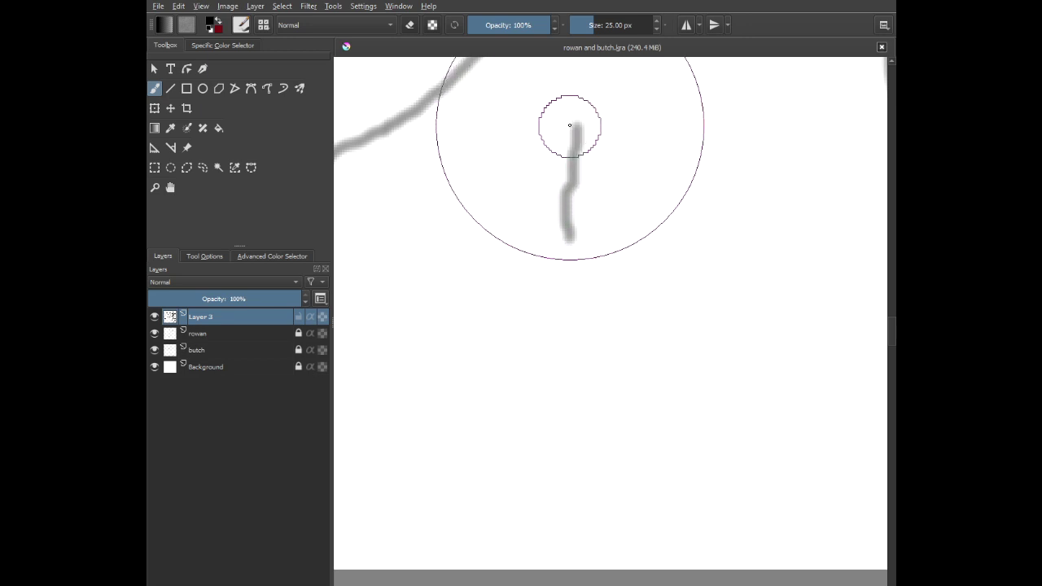
{"action": "mouse_move", "coordinate": [570, 126]}
{"action": "left_mouse_down"}
{"action": "mouse_move", "coordinate": [554, 203]}
{"action": "mouse_move", "coordinate": [558, 239]}
{"action": "left_mouse_up"}
- Ink the rounded glasses frame around the second character's visible eye, undoing the first closing stroke and redrawing it
{"action": "scroll", "coordinate": [597, 328], "scroll_direction": "down", "scroll_amount": 5}
{"action": "scroll", "coordinate": [610, 400], "scroll_direction": "down", "scroll_amount": 3}
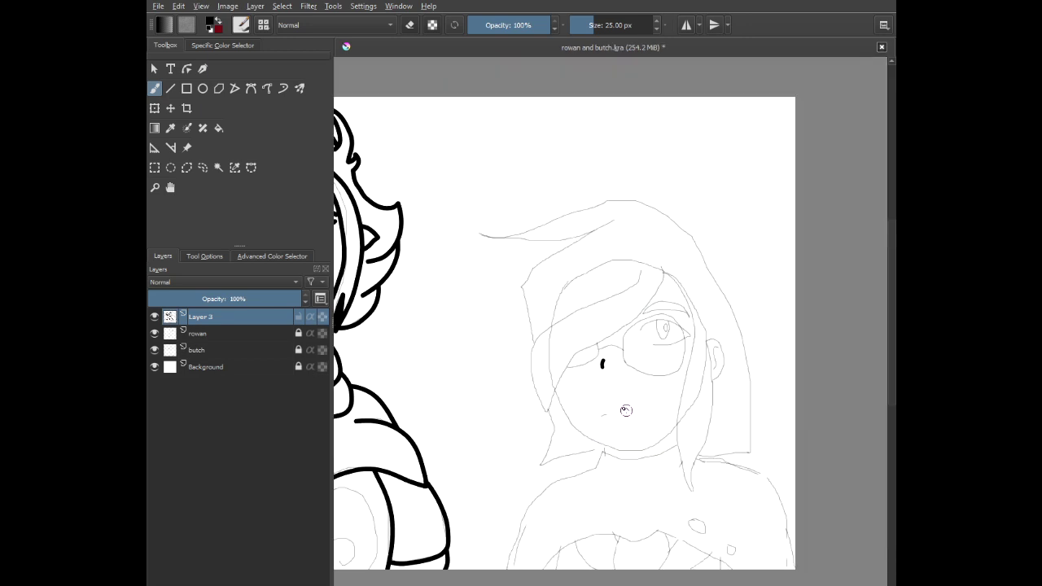
{"action": "scroll", "coordinate": [612, 433], "scroll_direction": "up", "scroll_amount": 5}
{"action": "scroll", "coordinate": [635, 207], "scroll_direction": "up", "scroll_amount": 2}
{"action": "mouse_move", "coordinate": [645, 209]}
{"action": "left_mouse_down"}
{"action": "mouse_move", "coordinate": [469, 369]}
{"action": "mouse_move", "coordinate": [411, 406]}
{"action": "left_mouse_up"}
{"action": "scroll", "coordinate": [410, 407], "scroll_direction": "down", "scroll_amount": 2}
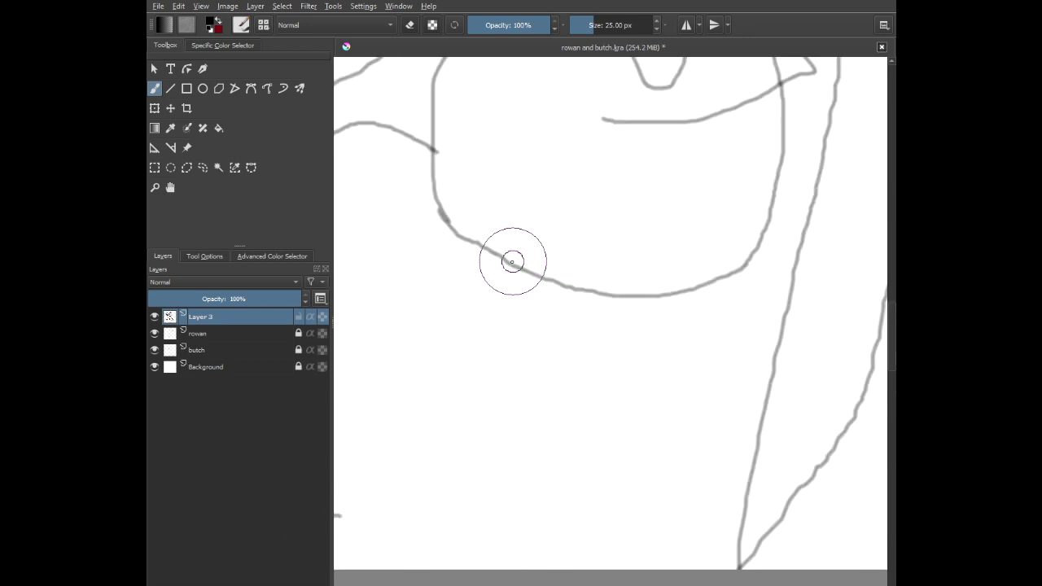
{"action": "left_click_drag", "start_coordinate": [512, 263], "coordinate": [497, 428]}
{"action": "mouse_move", "coordinate": [421, 318]}
{"action": "left_mouse_down"}
{"action": "mouse_move", "coordinate": [431, 217]}
{"action": "mouse_move", "coordinate": [463, 159]}
{"action": "mouse_move", "coordinate": [575, 105]}
{"action": "mouse_move", "coordinate": [700, 105]}
{"action": "mouse_move", "coordinate": [737, 123]}
{"action": "mouse_move", "coordinate": [785, 205]}
{"action": "mouse_move", "coordinate": [703, 141]}
{"action": "mouse_move", "coordinate": [752, 210]}
{"action": "mouse_move", "coordinate": [761, 267]}
{"action": "mouse_move", "coordinate": [759, 340]}
{"action": "mouse_move", "coordinate": [736, 414]}
{"action": "mouse_move", "coordinate": [704, 444]}
{"action": "mouse_move", "coordinate": [640, 464]}
{"action": "mouse_move", "coordinate": [586, 462]}
{"action": "mouse_move", "coordinate": [487, 426]}
{"action": "mouse_move", "coordinate": [437, 370]}
{"action": "mouse_move", "coordinate": [417, 312]}
{"action": "mouse_move", "coordinate": [429, 233]}
{"action": "mouse_move", "coordinate": [473, 185]}
{"action": "left_mouse_up"}
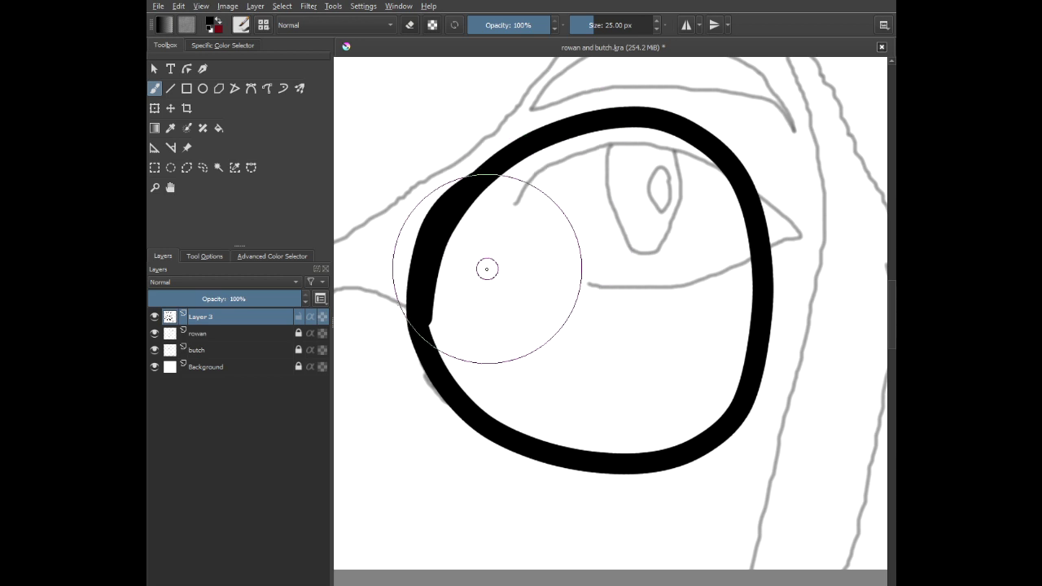
{"action": "key", "text": "ctrl+z"}
{"action": "mouse_move", "coordinate": [416, 305]}
{"action": "left_mouse_down"}
{"action": "mouse_move", "coordinate": [434, 185]}
{"action": "mouse_move", "coordinate": [473, 146]}
{"action": "mouse_move", "coordinate": [592, 105]}
{"action": "mouse_move", "coordinate": [731, 129]}
{"action": "mouse_move", "coordinate": [766, 155]}
{"action": "mouse_move", "coordinate": [790, 215]}
{"action": "mouse_move", "coordinate": [790, 286]}
{"action": "mouse_move", "coordinate": [766, 394]}
{"action": "mouse_move", "coordinate": [737, 454]}
{"action": "mouse_move", "coordinate": [674, 494]}
{"action": "mouse_move", "coordinate": [736, 415]}
{"action": "mouse_move", "coordinate": [696, 445]}
{"action": "mouse_move", "coordinate": [613, 458]}
{"action": "mouse_move", "coordinate": [492, 426]}
{"action": "mouse_move", "coordinate": [419, 350]}
{"action": "mouse_move", "coordinate": [412, 310]}
{"action": "mouse_move", "coordinate": [423, 257]}
{"action": "left_mouse_up"}
- Smooth the frame's thick overlap near the bridge by erasing its inner and outer edges and repainting the line between
{"action": "scroll", "coordinate": [436, 297], "scroll_direction": "up", "scroll_amount": 3}
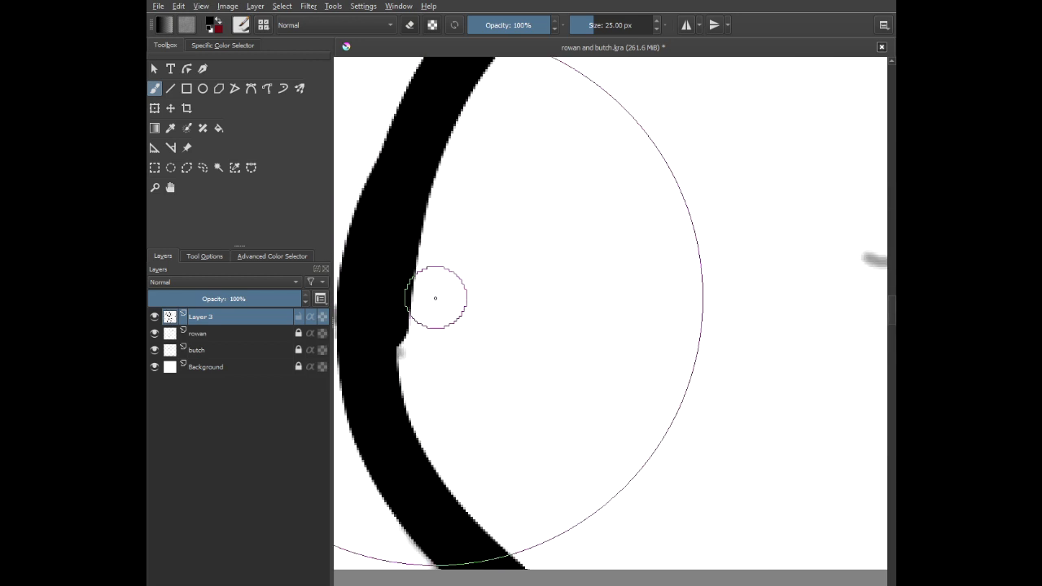
{"action": "left_click_drag", "start_coordinate": [445, 303], "coordinate": [544, 377]}
{"action": "key", "text": "e"}
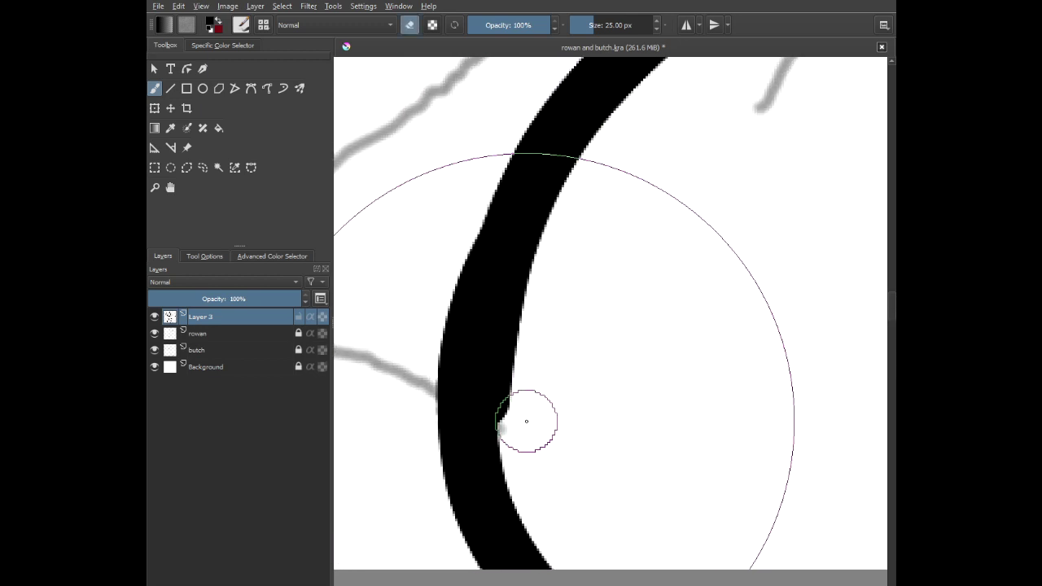
{"action": "mouse_move", "coordinate": [527, 421]}
{"action": "left_mouse_down"}
{"action": "mouse_move", "coordinate": [526, 321]}
{"action": "mouse_move", "coordinate": [595, 200]}
{"action": "left_mouse_up"}
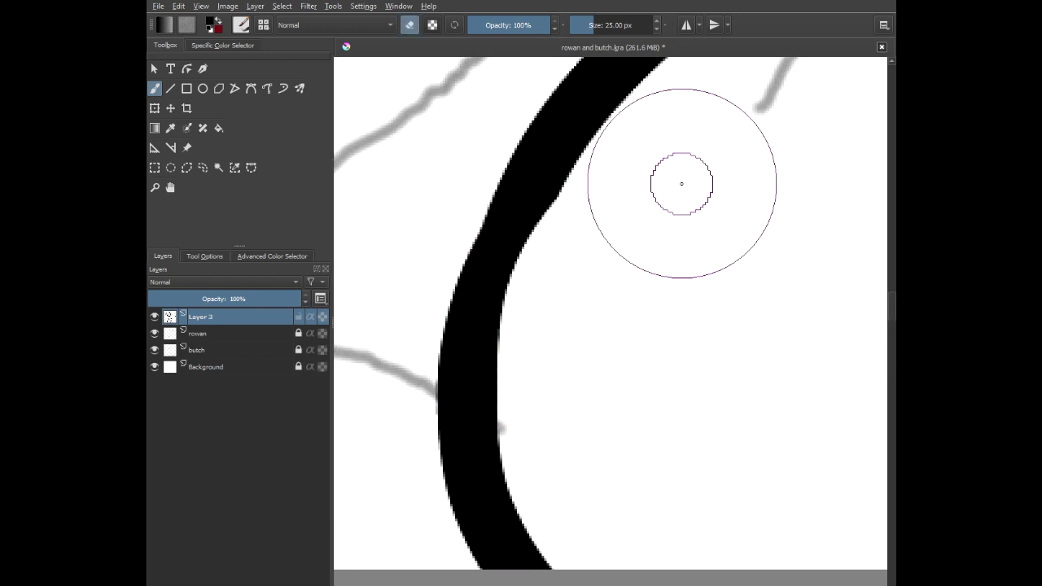
{"action": "scroll", "coordinate": [681, 184], "scroll_direction": "down", "scroll_amount": 5}
{"action": "scroll", "coordinate": [567, 166], "scroll_direction": "up", "scroll_amount": 5}
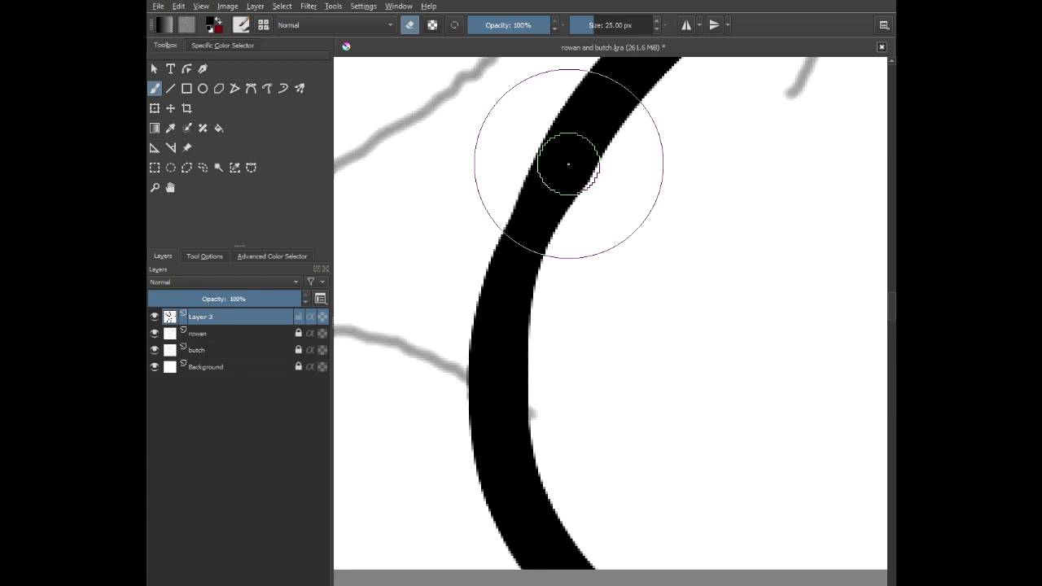
{"action": "key", "text": "e"}
{"action": "mouse_move", "coordinate": [564, 163]}
{"action": "left_mouse_down"}
{"action": "mouse_move", "coordinate": [510, 325]}
{"action": "mouse_move", "coordinate": [502, 426]}
{"action": "mouse_move", "coordinate": [525, 561]}
{"action": "left_mouse_up"}
{"action": "key", "text": "e"}
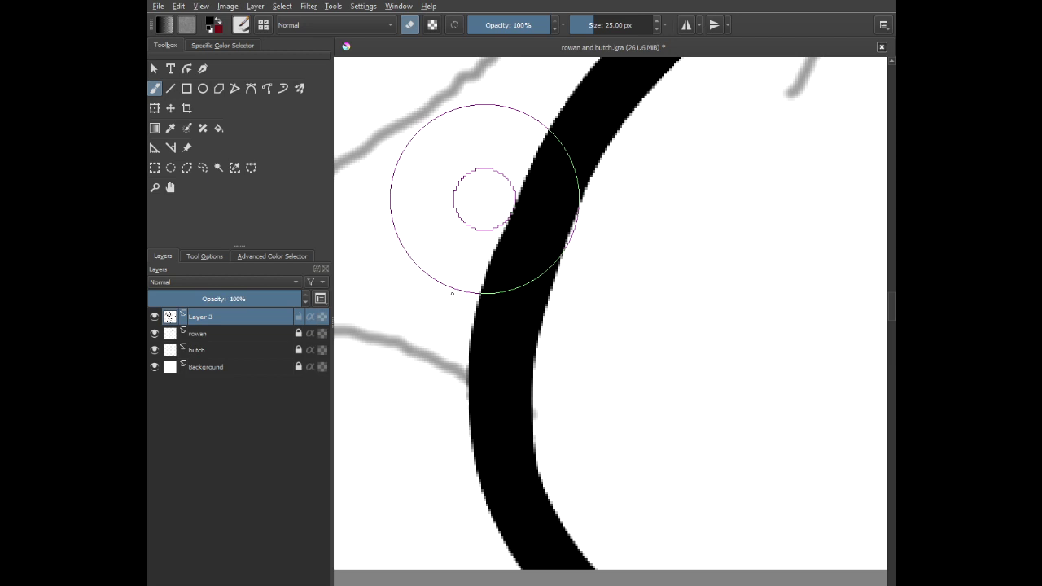
{"action": "mouse_move", "coordinate": [484, 198]}
{"action": "left_mouse_down"}
{"action": "mouse_move", "coordinate": [451, 319]}
{"action": "mouse_move", "coordinate": [442, 472]}
{"action": "left_mouse_up"}
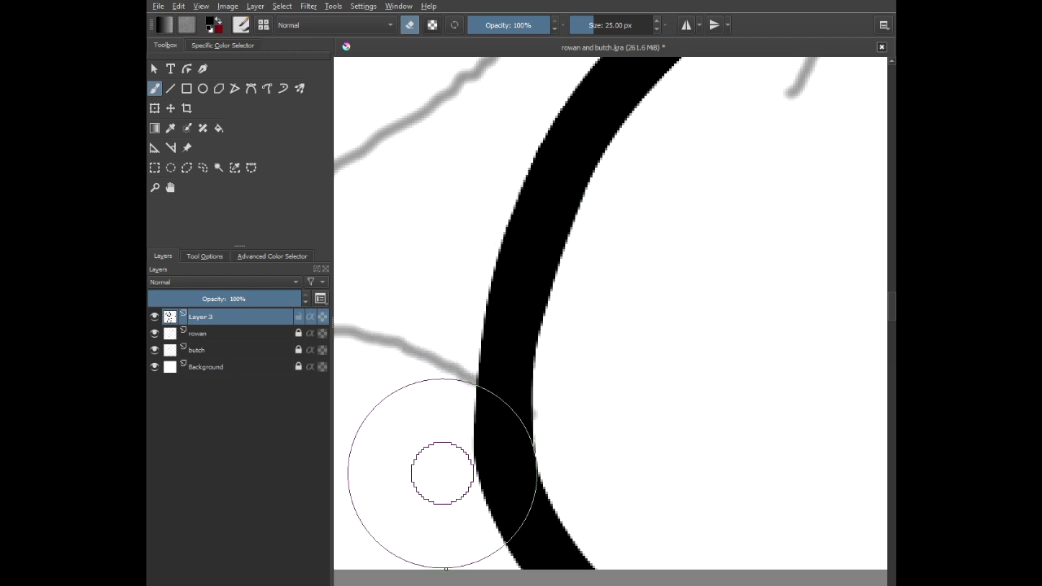
- Ink the curved glasses bridge from the frame toward the nose
{"action": "scroll", "coordinate": [423, 397], "scroll_direction": "down", "scroll_amount": 5}
{"action": "scroll", "coordinate": [416, 430], "scroll_direction": "down", "scroll_amount": 2}
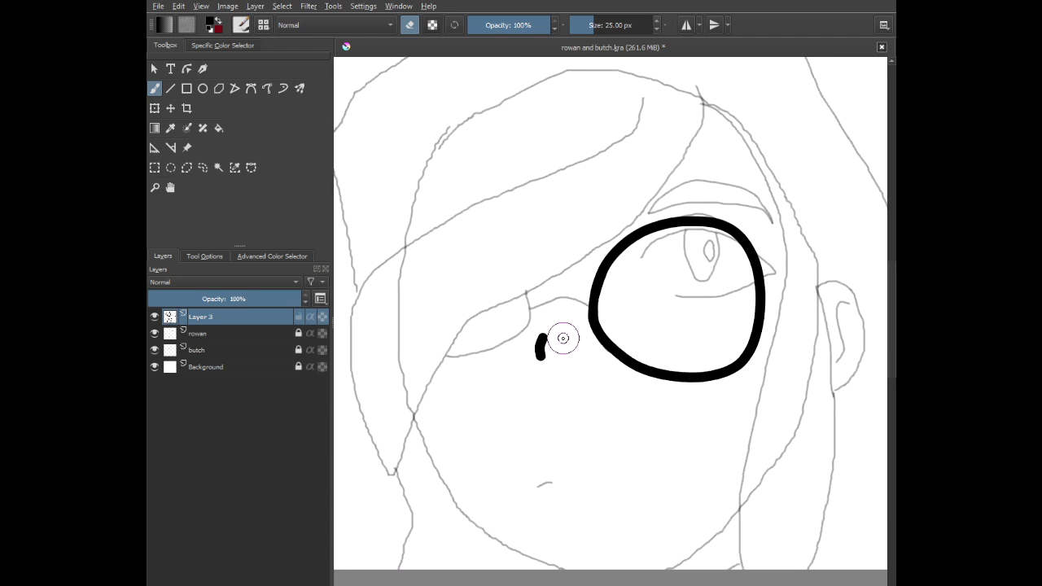
{"action": "scroll", "coordinate": [538, 326], "scroll_direction": "up", "scroll_amount": 6}
{"action": "mouse_move", "coordinate": [730, 271]}
{"action": "left_mouse_down"}
{"action": "mouse_move", "coordinate": [652, 261]}
{"action": "mouse_move", "coordinate": [560, 284]}
{"action": "left_mouse_up"}
- Ink the eye behind the glasses, with its upper lid, pointed outer corner, lower lid and U-shaped iris
{"action": "scroll", "coordinate": [560, 284], "scroll_direction": "down", "scroll_amount": 5}
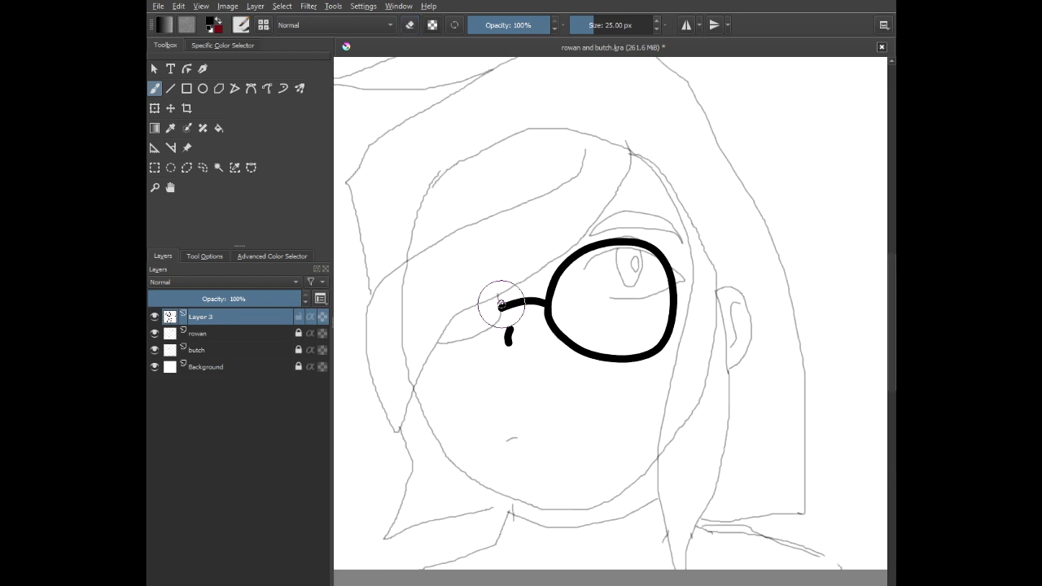
{"action": "scroll", "coordinate": [643, 284], "scroll_direction": "up", "scroll_amount": 4}
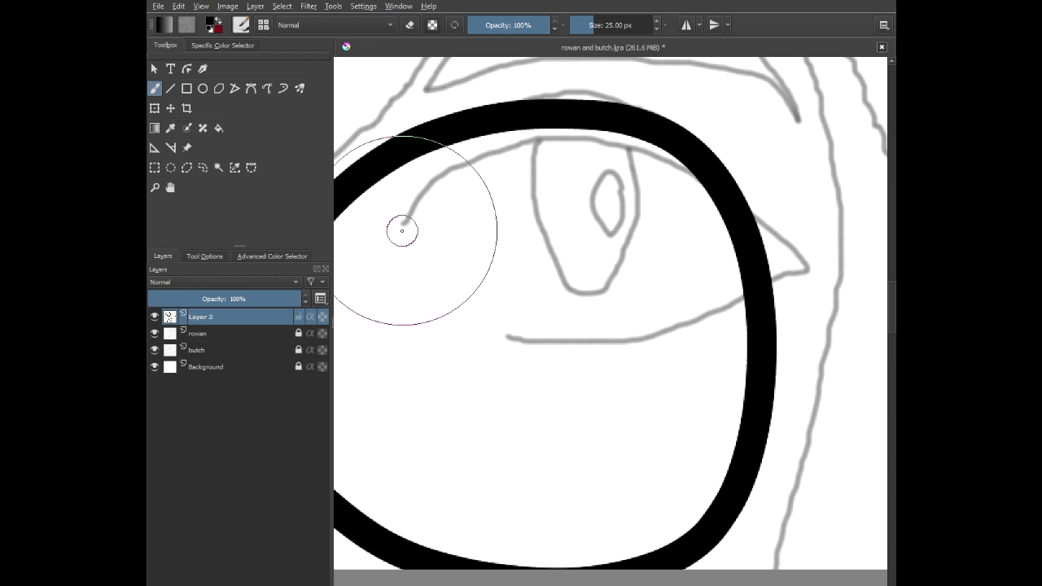
{"action": "mouse_move", "coordinate": [404, 230]}
{"action": "left_mouse_down"}
{"action": "mouse_move", "coordinate": [451, 180]}
{"action": "mouse_move", "coordinate": [521, 149]}
{"action": "mouse_move", "coordinate": [600, 144]}
{"action": "mouse_move", "coordinate": [688, 168]}
{"action": "mouse_move", "coordinate": [780, 228]}
{"action": "mouse_move", "coordinate": [807, 267]}
{"action": "mouse_move", "coordinate": [568, 345]}
{"action": "mouse_move", "coordinate": [494, 344]}
{"action": "left_mouse_up"}
{"action": "scroll", "coordinate": [642, 176], "scroll_direction": "up", "scroll_amount": 3}
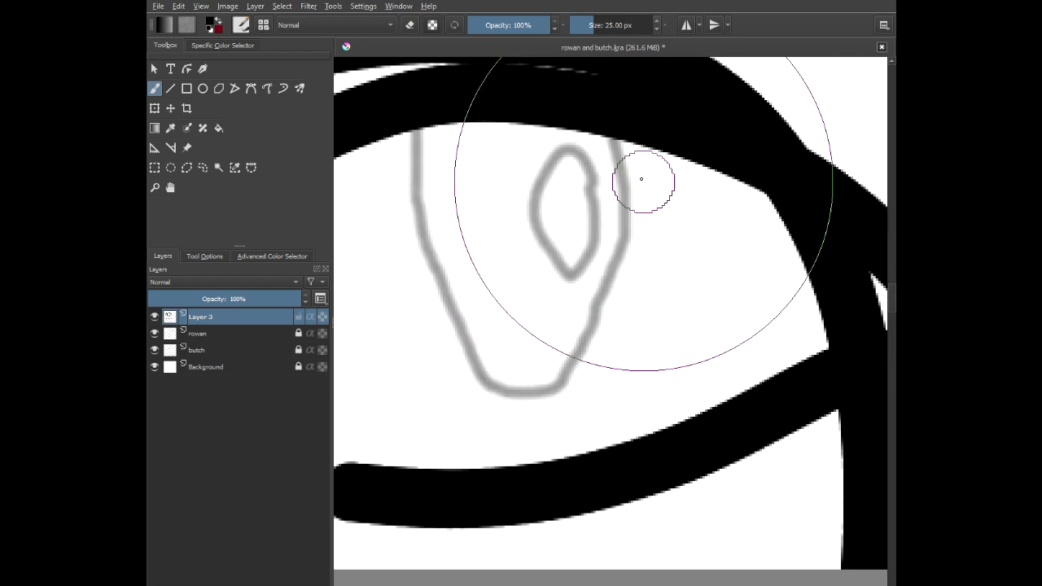
{"action": "mouse_move", "coordinate": [611, 106]}
{"action": "left_mouse_down"}
{"action": "mouse_move", "coordinate": [617, 280]}
{"action": "mouse_move", "coordinate": [522, 391]}
{"action": "mouse_move", "coordinate": [434, 336]}
{"action": "mouse_move", "coordinate": [409, 158]}
{"action": "mouse_move", "coordinate": [431, 68]}
{"action": "left_mouse_up"}
- Ink the arched crescent eyebrow above the glasses frame as a closed outline
{"action": "scroll", "coordinate": [474, 155], "scroll_direction": "down", "scroll_amount": 4}
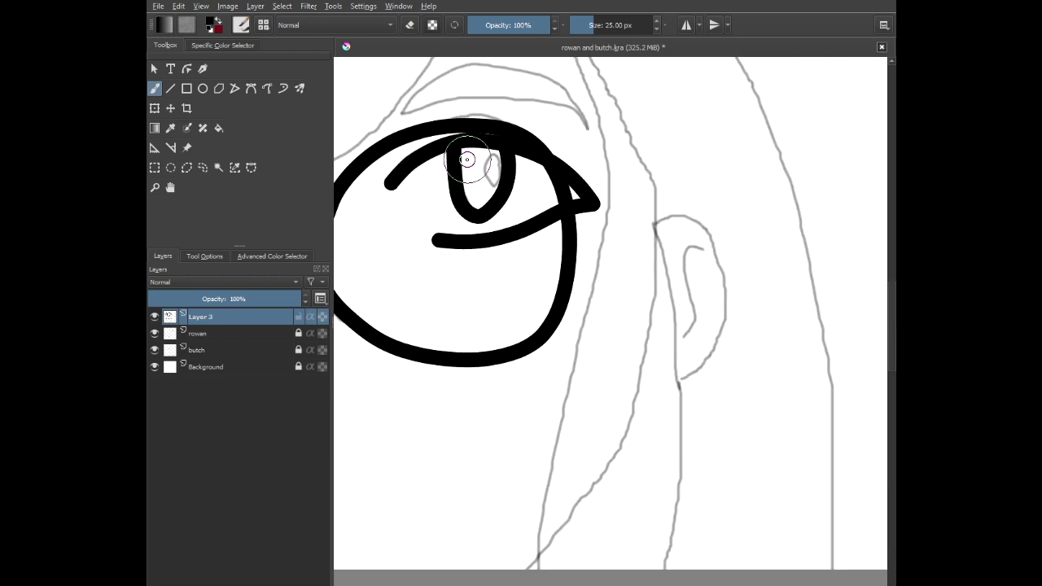
{"action": "left_click_drag", "start_coordinate": [474, 163], "coordinate": [549, 313]}
{"action": "scroll", "coordinate": [460, 274], "scroll_direction": "up", "scroll_amount": 3}
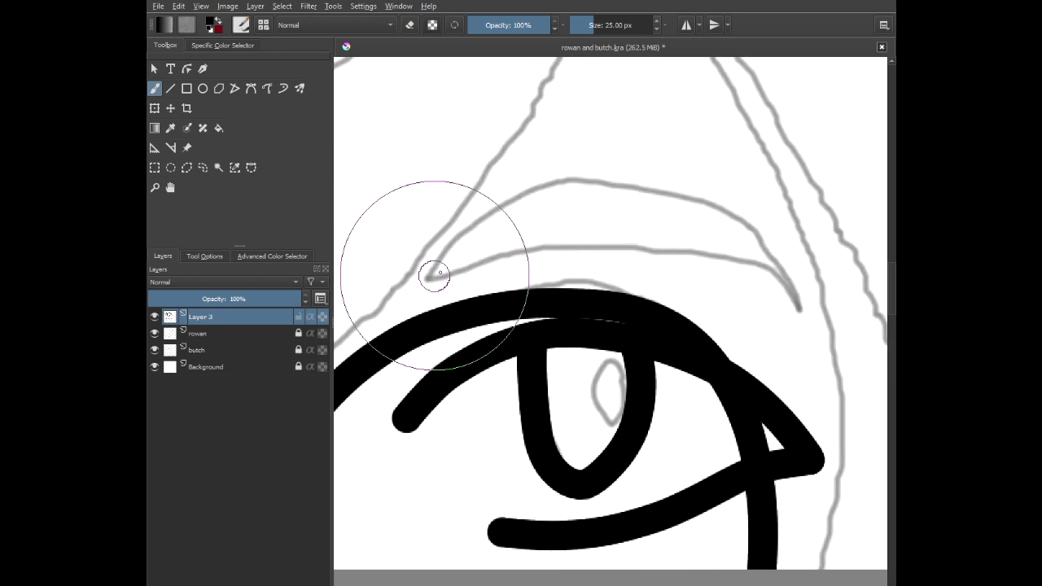
{"action": "mouse_move", "coordinate": [430, 277]}
{"action": "left_mouse_down"}
{"action": "mouse_move", "coordinate": [559, 223]}
{"action": "mouse_move", "coordinate": [718, 250]}
{"action": "mouse_move", "coordinate": [797, 275]}
{"action": "mouse_move", "coordinate": [851, 314]}
{"action": "mouse_move", "coordinate": [867, 366]}
{"action": "mouse_move", "coordinate": [720, 186]}
{"action": "mouse_move", "coordinate": [648, 151]}
{"action": "mouse_move", "coordinate": [581, 148]}
{"action": "mouse_move", "coordinate": [509, 177]}
{"action": "mouse_move", "coordinate": [462, 211]}
{"action": "mouse_move", "coordinate": [569, 176]}
{"action": "mouse_move", "coordinate": [527, 191]}
{"action": "mouse_move", "coordinate": [434, 277]}
{"action": "left_mouse_up"}
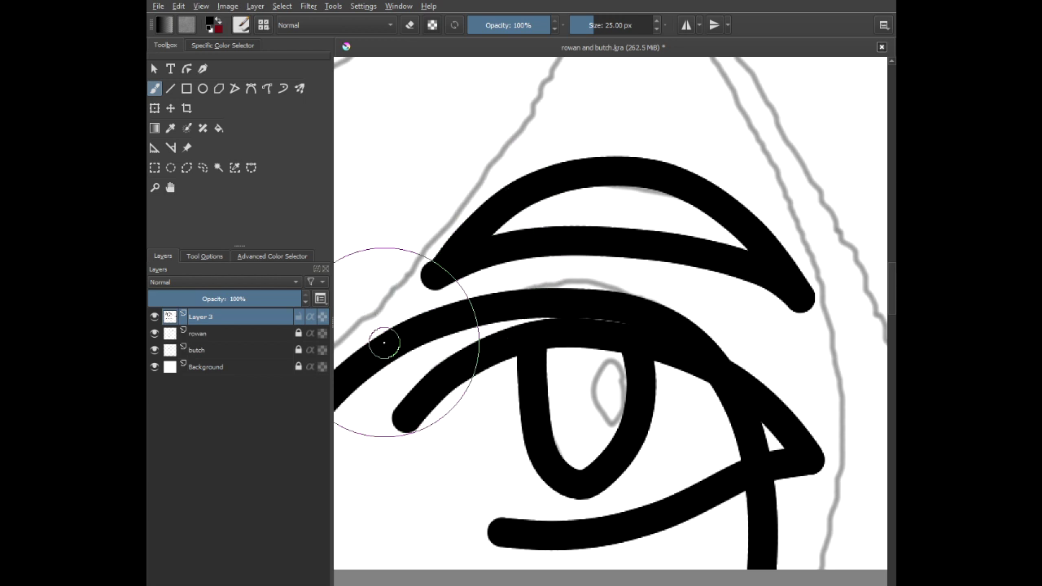
- Ink the fringe's lower edge, sweeping from the parting past the brow and across the face to its pointed tip
{"action": "scroll", "coordinate": [487, 331], "scroll_direction": "down", "scroll_amount": 5}
{"action": "left_click_drag", "start_coordinate": [489, 331], "coordinate": [607, 242]}
{"action": "scroll", "coordinate": [580, 236], "scroll_direction": "up", "scroll_amount": 2}
{"action": "left_click_drag", "start_coordinate": [538, 230], "coordinate": [601, 213]}
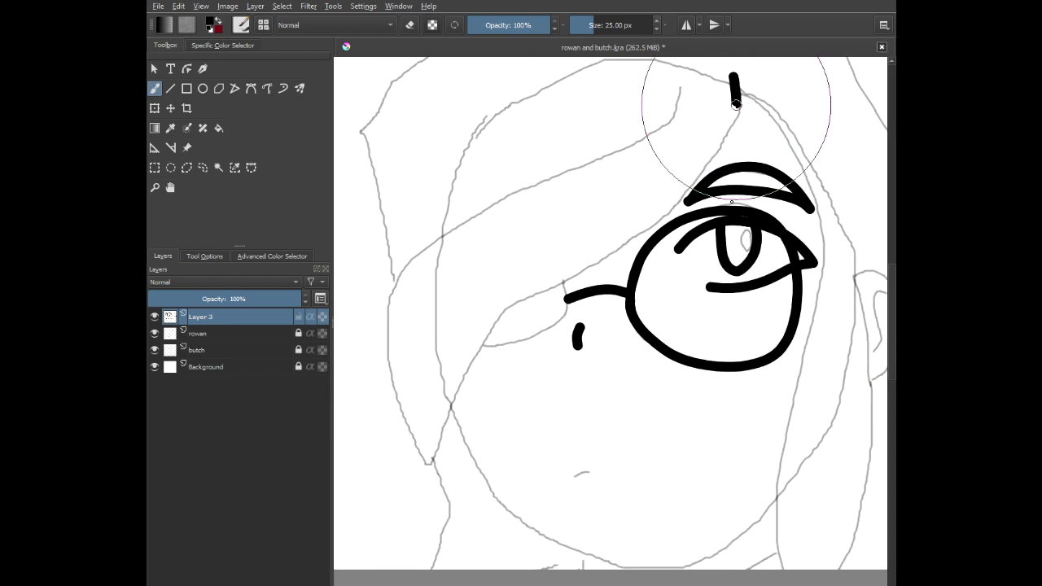
{"action": "mouse_move", "coordinate": [729, 134]}
{"action": "left_mouse_down"}
{"action": "mouse_move", "coordinate": [678, 202]}
{"action": "mouse_move", "coordinate": [512, 310]}
{"action": "mouse_move", "coordinate": [453, 395]}
{"action": "mouse_move", "coordinate": [430, 456]}
{"action": "left_mouse_up"}
- Ink the visible part of the second glasses lens, curving from the bridge back to the fringe
{"action": "scroll", "coordinate": [488, 344], "scroll_direction": "up", "scroll_amount": 3}
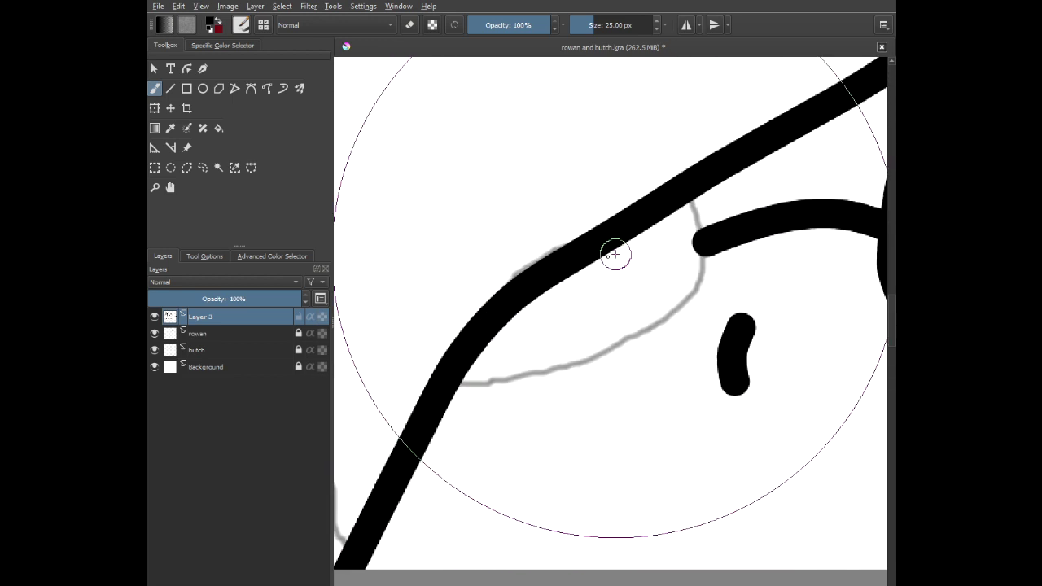
{"action": "mouse_move", "coordinate": [679, 194]}
{"action": "left_mouse_down"}
{"action": "mouse_move", "coordinate": [686, 262]}
{"action": "mouse_move", "coordinate": [676, 293]}
{"action": "mouse_move", "coordinate": [629, 340]}
{"action": "mouse_move", "coordinate": [556, 369]}
{"action": "mouse_move", "coordinate": [458, 377]}
{"action": "left_mouse_up"}
{"action": "scroll", "coordinate": [699, 252], "scroll_direction": "up", "scroll_amount": 1}
{"action": "scroll", "coordinate": [700, 248], "scroll_direction": "up", "scroll_amount": 2}
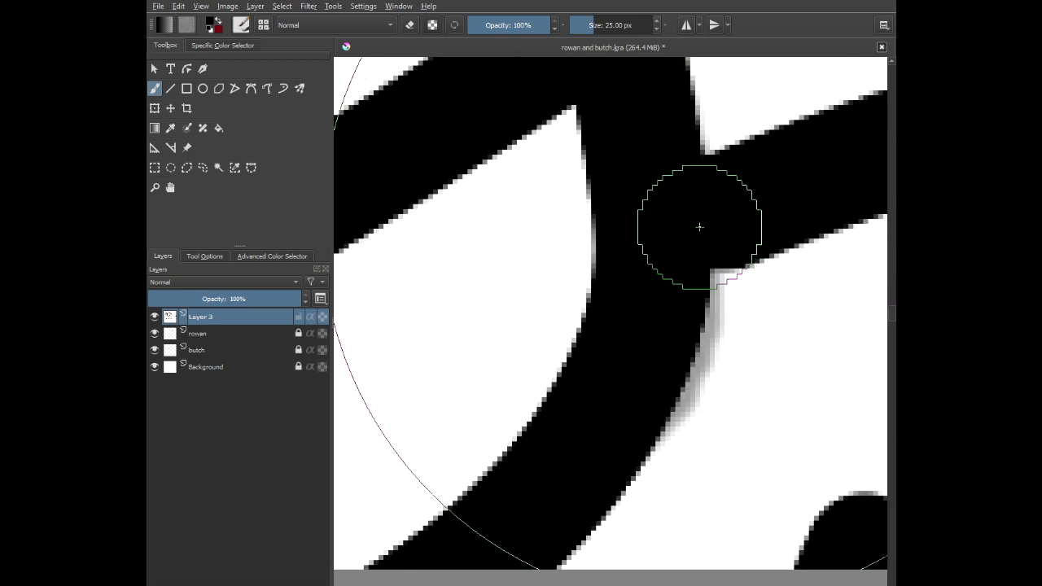
- Ink the fringe's upper edge, curving across the forehead and around the side of the face to meet its pointed tip
{"action": "scroll", "coordinate": [692, 232], "scroll_direction": "down", "scroll_amount": 8}
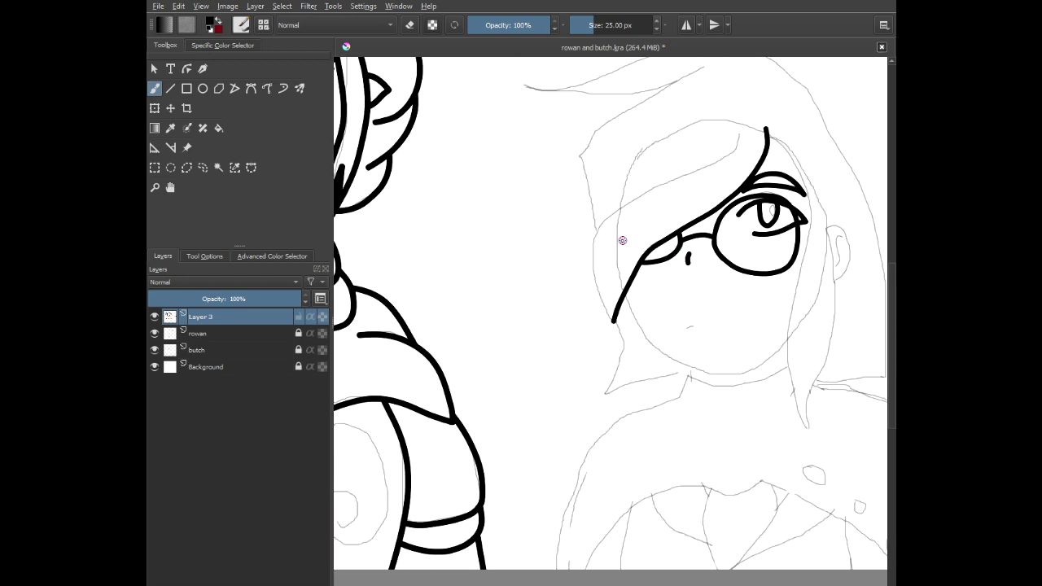
{"action": "scroll", "coordinate": [623, 240], "scroll_direction": "up", "scroll_amount": 3}
{"action": "left_click_drag", "start_coordinate": [624, 236], "coordinate": [533, 289]}
{"action": "scroll", "coordinate": [561, 247], "scroll_direction": "down", "scroll_amount": 2}
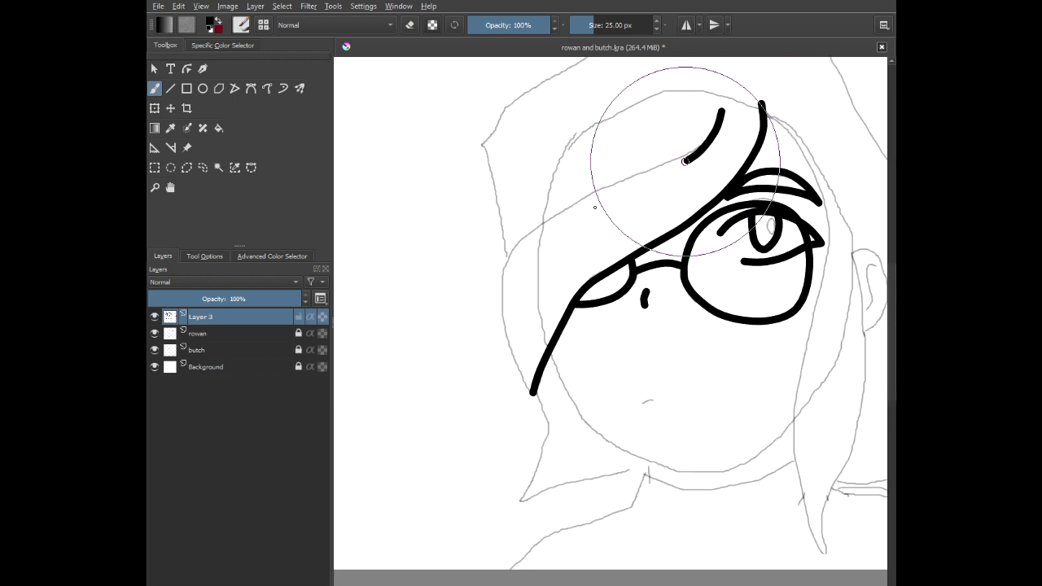
{"action": "left_click_drag", "start_coordinate": [687, 161], "coordinate": [544, 225]}
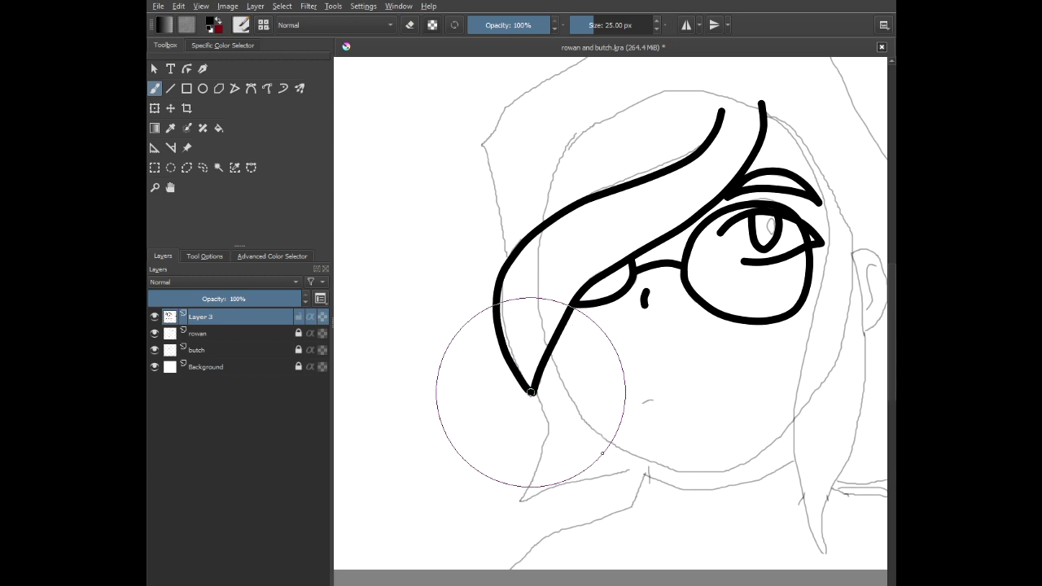
- Ink the hair's angular outer edge from above the forehead out to its corner and down to the fringe
{"action": "scroll", "coordinate": [533, 402], "scroll_direction": "up", "scroll_amount": 5}
{"action": "scroll", "coordinate": [533, 402], "scroll_direction": "down", "scroll_amount": 6}
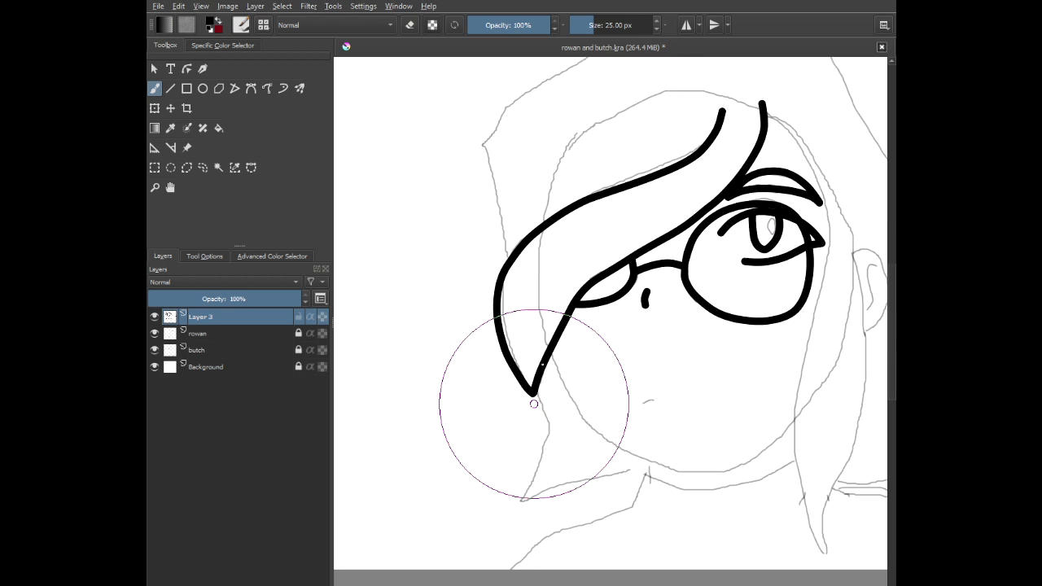
{"action": "scroll", "coordinate": [520, 192], "scroll_direction": "up", "scroll_amount": 3}
{"action": "scroll", "coordinate": [652, 139], "scroll_direction": "down", "scroll_amount": 3}
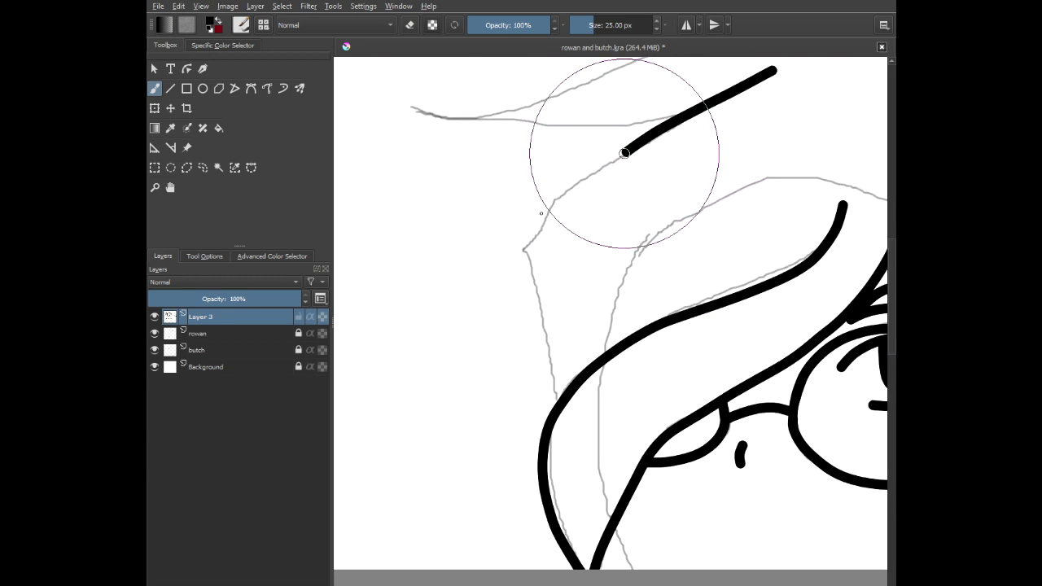
{"action": "mouse_move", "coordinate": [624, 153]}
{"action": "left_mouse_down"}
{"action": "mouse_move", "coordinate": [531, 237]}
{"action": "mouse_move", "coordinate": [537, 336]}
{"action": "mouse_move", "coordinate": [556, 394]}
{"action": "left_mouse_up"}
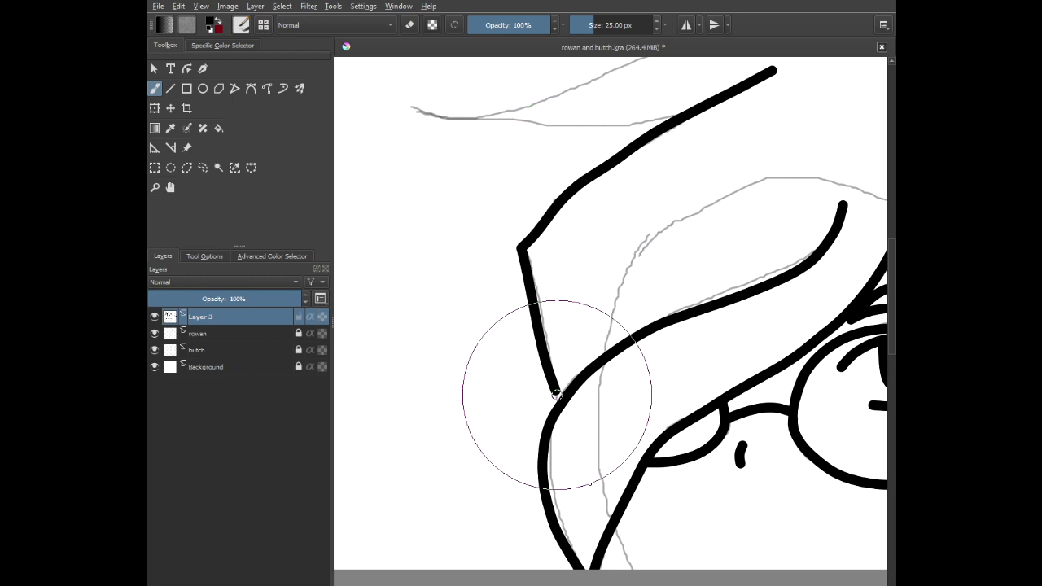
- Ink the side lock's inner edge from the parting past the eyebrow and glasses to its pointed tip below the jaw
{"action": "scroll", "coordinate": [586, 235], "scroll_direction": "down", "scroll_amount": 3}
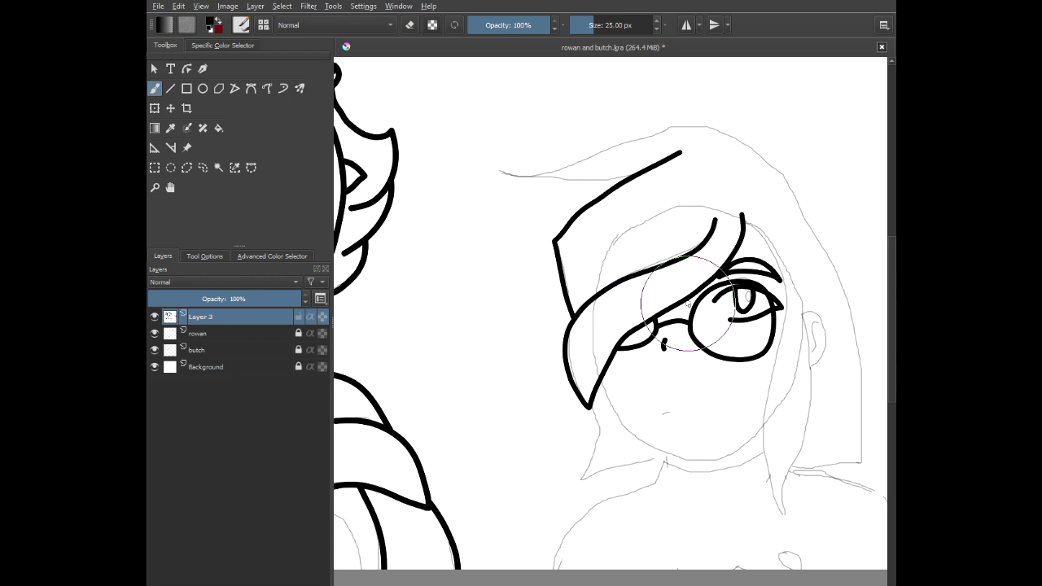
{"action": "left_click_drag", "start_coordinate": [688, 303], "coordinate": [447, 188]}
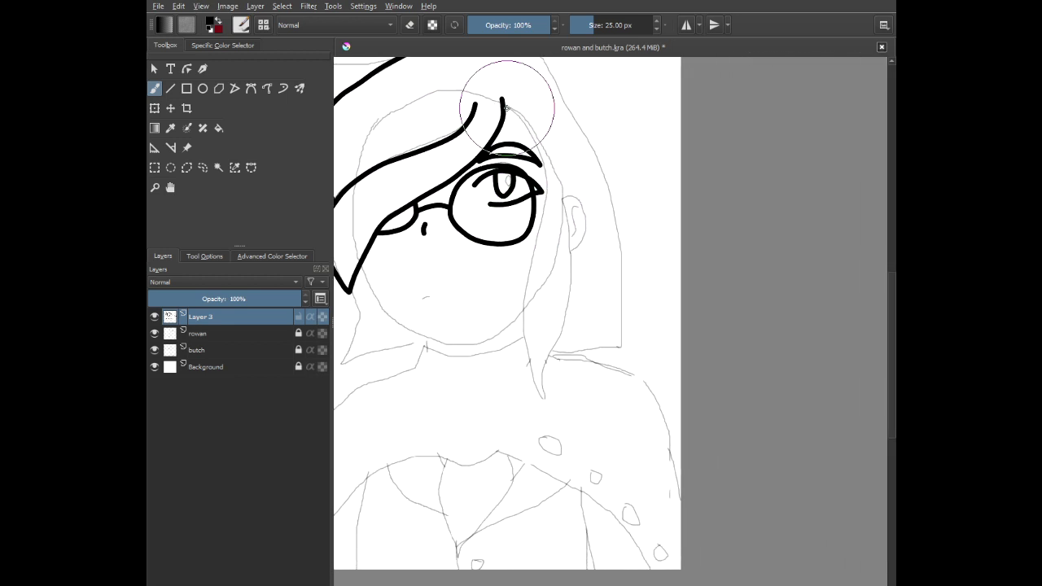
{"action": "scroll", "coordinate": [505, 106], "scroll_direction": "up", "scroll_amount": 1}
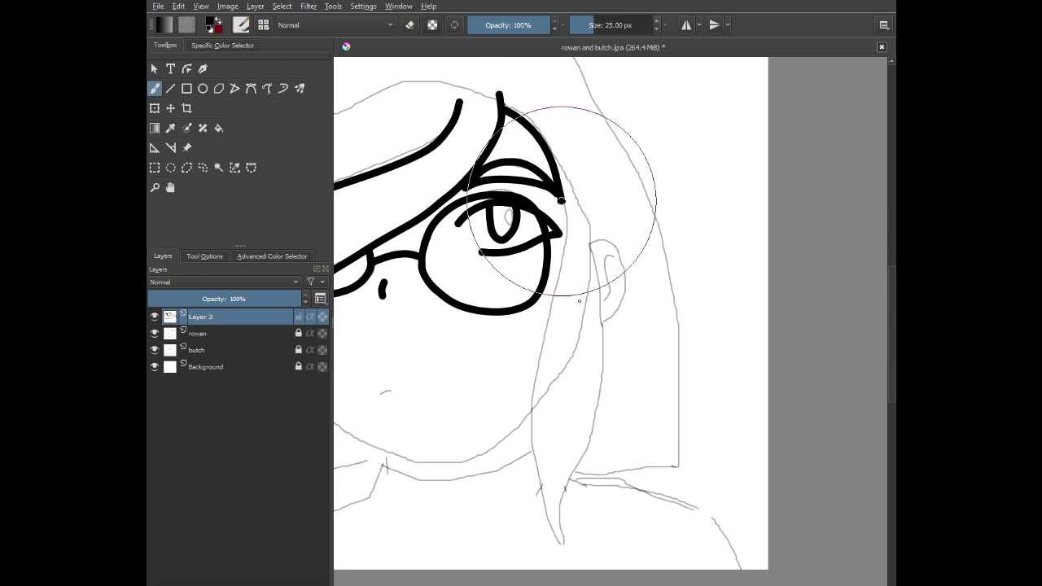
{"action": "left_click_drag", "start_coordinate": [565, 233], "coordinate": [535, 393]}
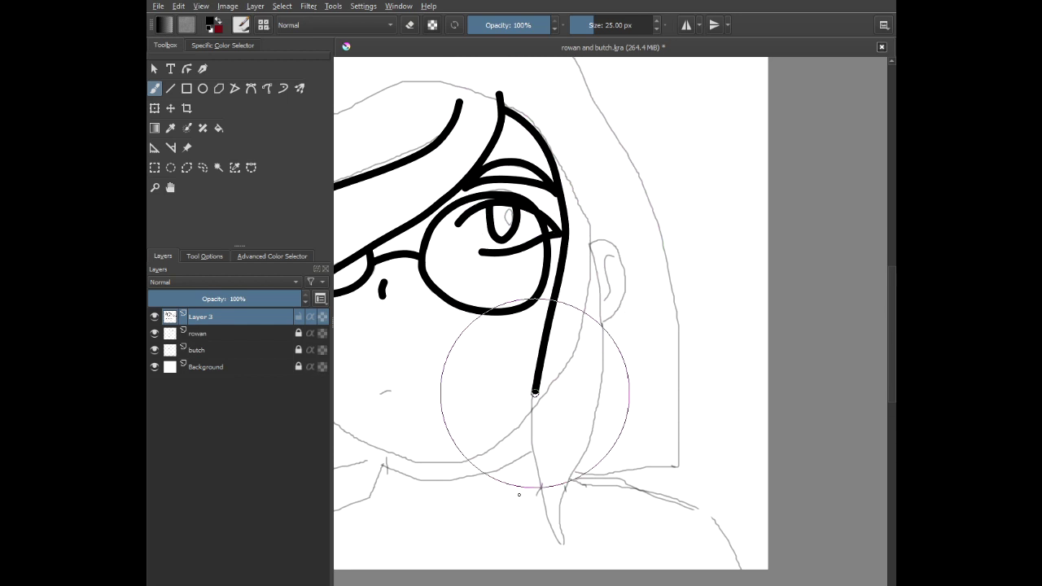
{"action": "left_click_drag", "start_coordinate": [531, 438], "coordinate": [534, 476]}
{"action": "scroll", "coordinate": [505, 455], "scroll_direction": "up", "scroll_amount": 6}
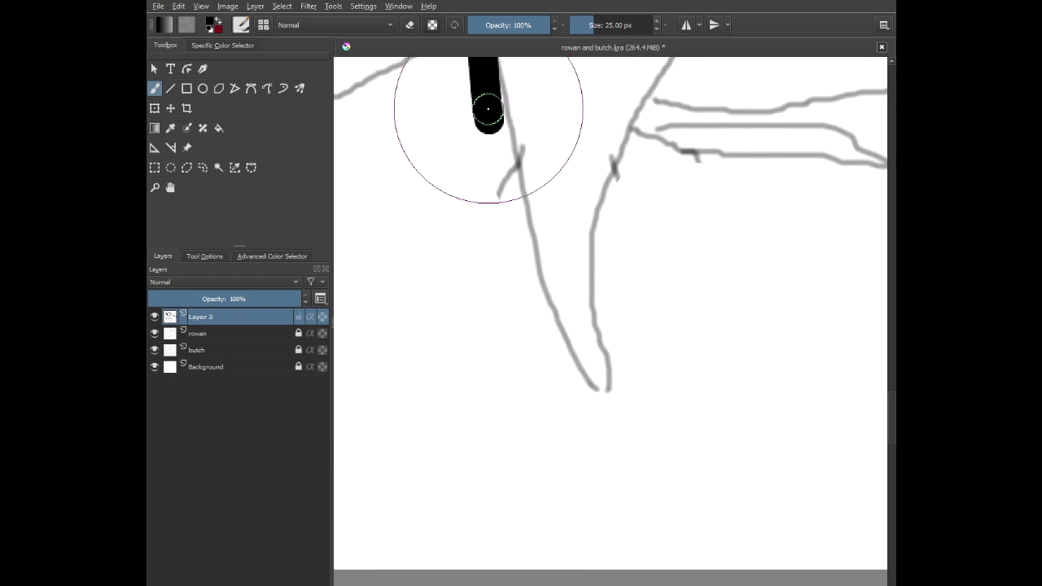
{"action": "mouse_move", "coordinate": [489, 114]}
{"action": "left_mouse_down"}
{"action": "mouse_move", "coordinate": [496, 168]}
{"action": "mouse_move", "coordinate": [594, 366]}
{"action": "mouse_move", "coordinate": [651, 452]}
{"action": "left_mouse_up"}
{"action": "scroll", "coordinate": [628, 337], "scroll_direction": "down", "scroll_amount": 6}
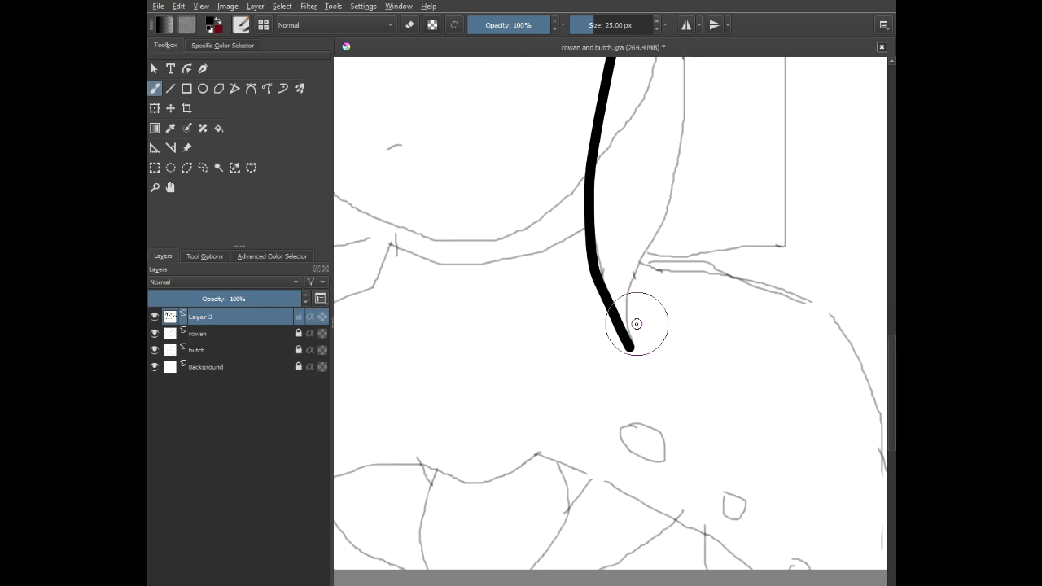
- Ink the side lock's outer edge from its pointed tip up past the ear
{"action": "left_click_drag", "start_coordinate": [684, 256], "coordinate": [581, 268]}
{"action": "scroll", "coordinate": [585, 262], "scroll_direction": "up", "scroll_amount": 2}
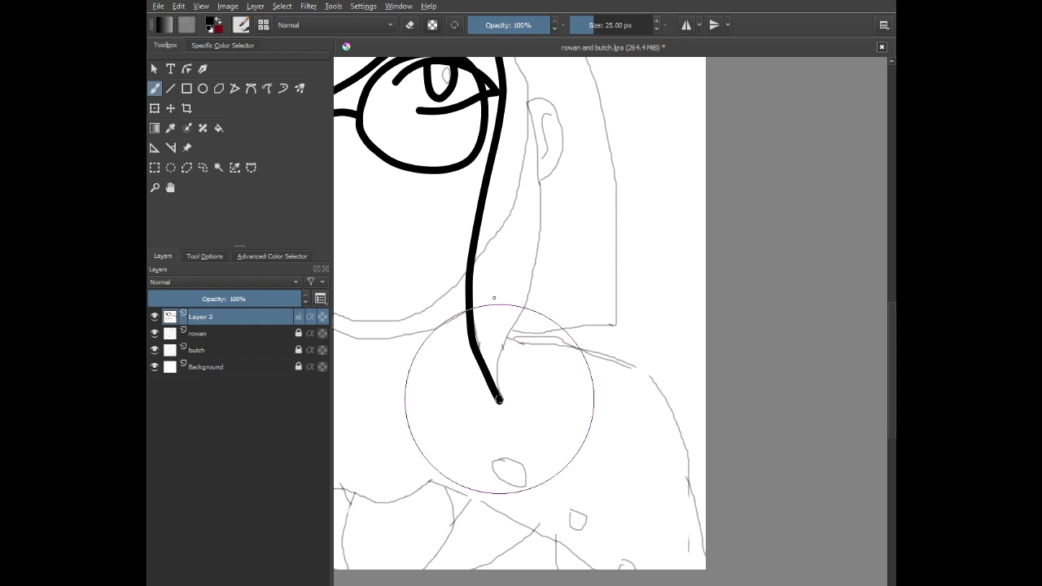
{"action": "mouse_move", "coordinate": [507, 340]}
{"action": "left_mouse_down"}
{"action": "mouse_move", "coordinate": [529, 273]}
{"action": "mouse_move", "coordinate": [536, 155]}
{"action": "left_mouse_up"}
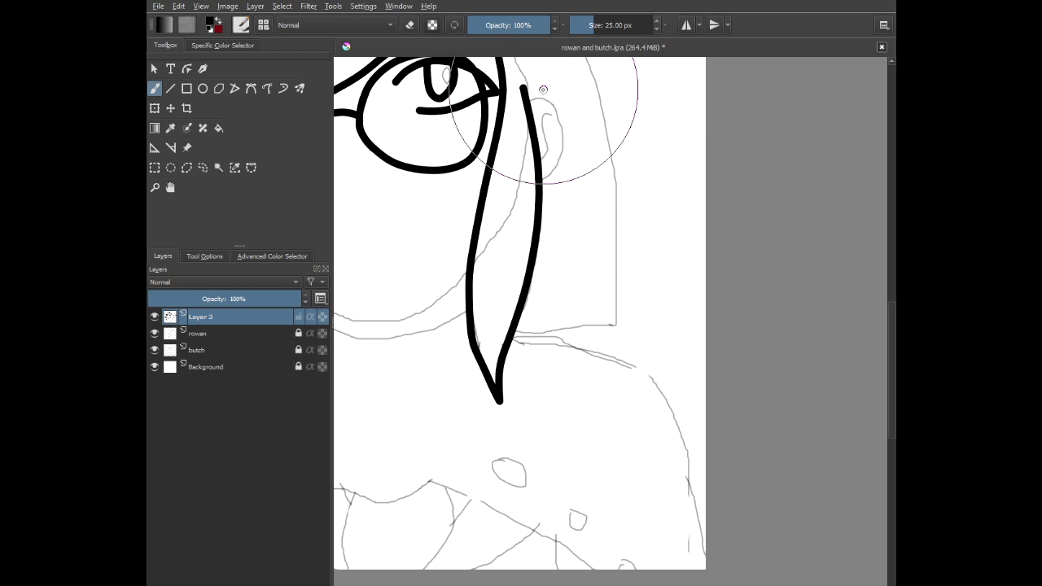
- Ink the ear's rounded outer contour and its inner fold beside the side lock
{"action": "scroll", "coordinate": [543, 88], "scroll_direction": "up", "scroll_amount": 4}
{"action": "mouse_move", "coordinate": [498, 106]}
{"action": "left_mouse_down"}
{"action": "mouse_move", "coordinate": [575, 124]}
{"action": "mouse_move", "coordinate": [630, 207]}
{"action": "mouse_move", "coordinate": [624, 337]}
{"action": "mouse_move", "coordinate": [575, 421]}
{"action": "mouse_move", "coordinate": [545, 441]}
{"action": "left_mouse_up"}
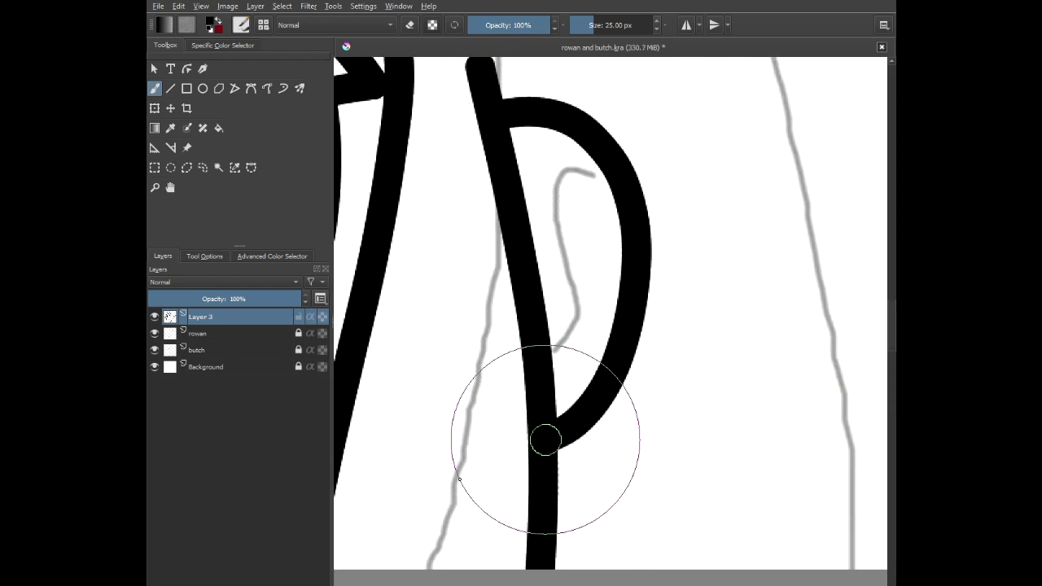
{"action": "scroll", "coordinate": [570, 232], "scroll_direction": "up", "scroll_amount": 2}
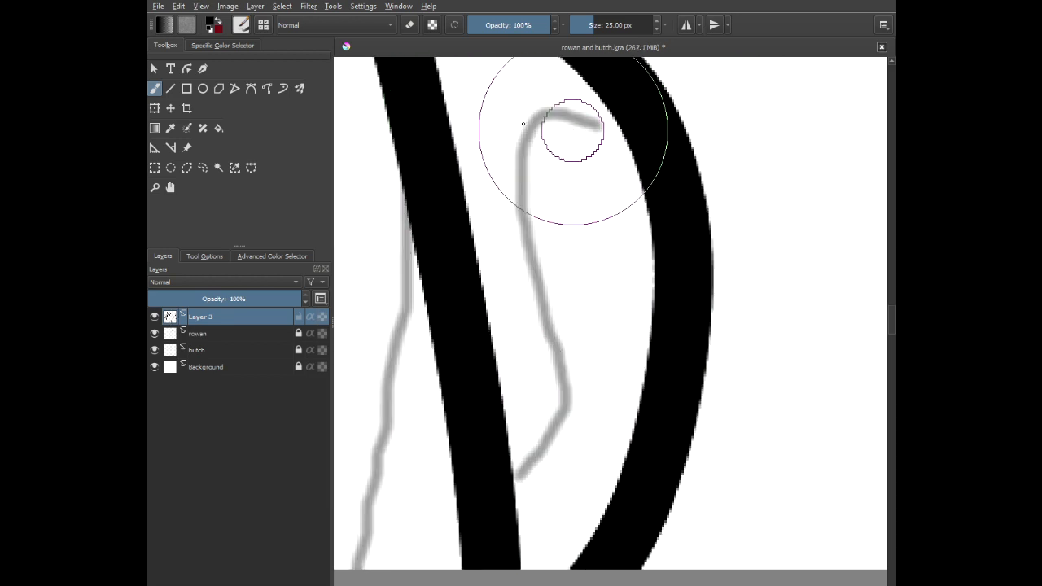
{"action": "mouse_move", "coordinate": [573, 129]}
{"action": "left_mouse_down"}
{"action": "mouse_move", "coordinate": [539, 122]}
{"action": "mouse_move", "coordinate": [560, 396]}
{"action": "mouse_move", "coordinate": [526, 465]}
{"action": "mouse_move", "coordinate": [507, 478]}
{"action": "left_mouse_up"}
{"action": "scroll", "coordinate": [596, 331], "scroll_direction": "down", "scroll_amount": 5}
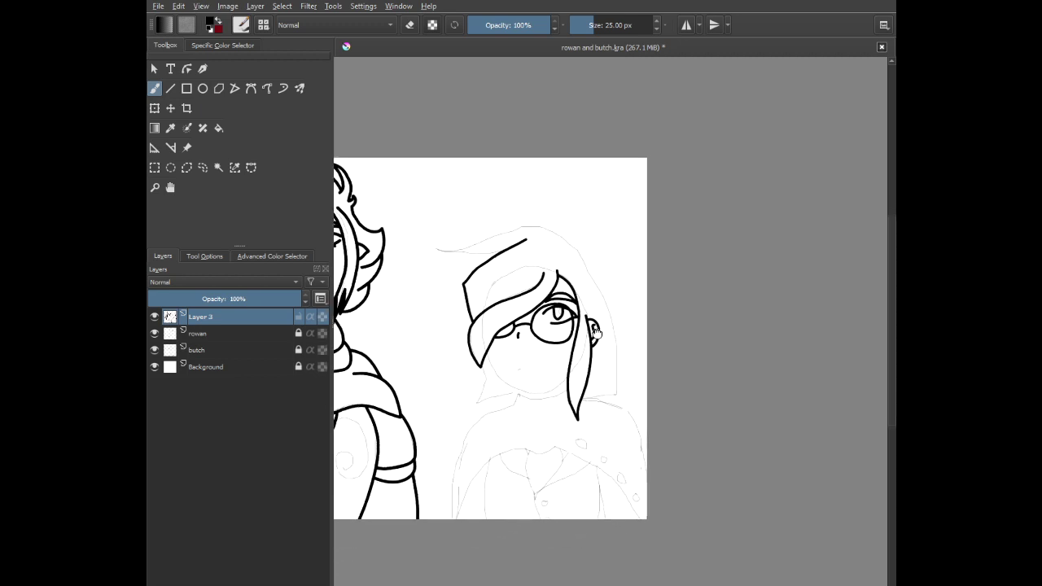
- Ink the face outline in one curve from the fringe around the chin to the side lock
{"action": "scroll", "coordinate": [537, 383], "scroll_direction": "up", "scroll_amount": 4}
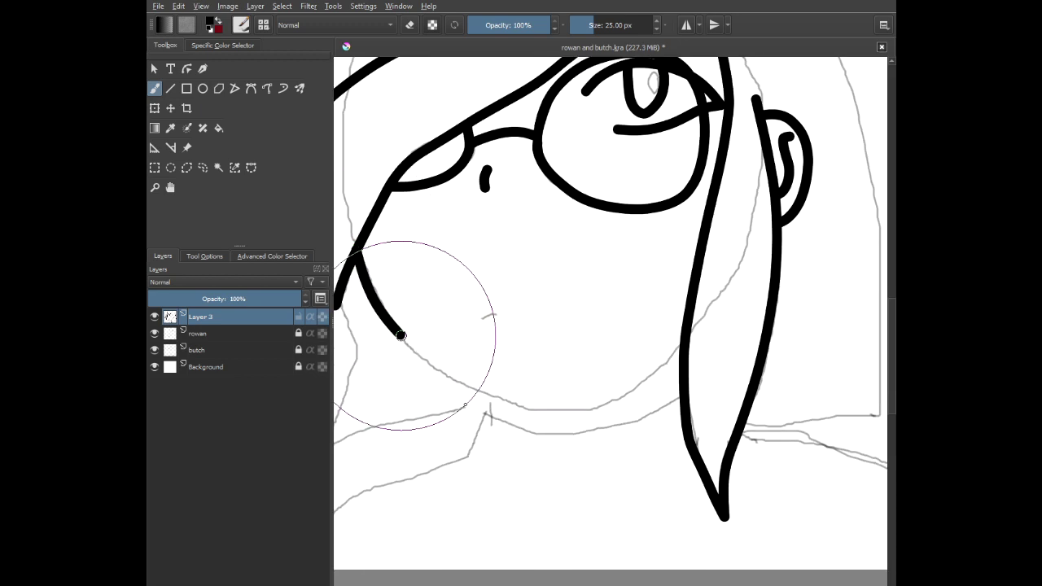
{"action": "key", "text": "ctrl+z"}
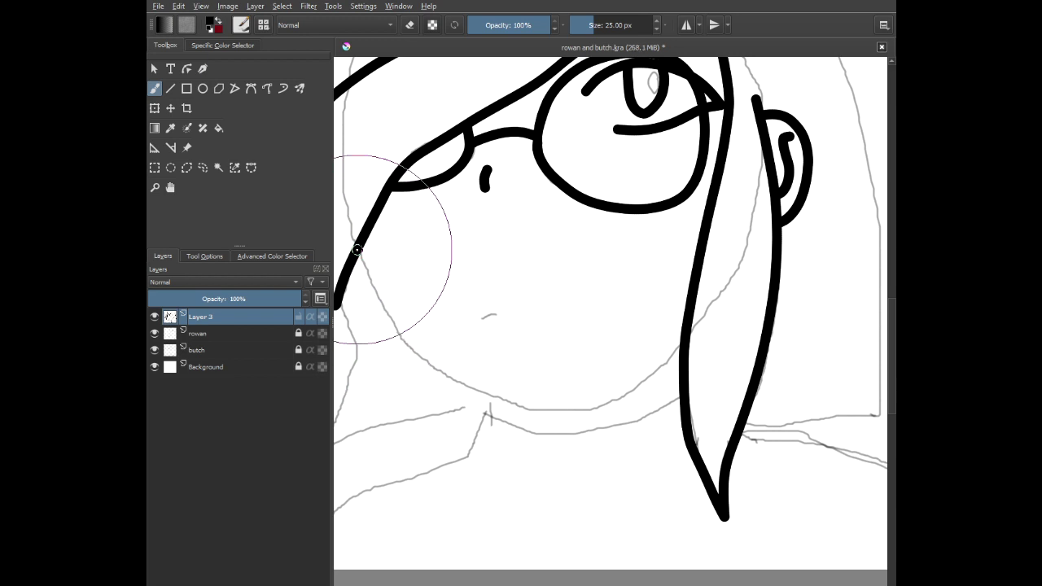
{"action": "mouse_move", "coordinate": [421, 359]}
{"action": "left_mouse_down"}
{"action": "mouse_move", "coordinate": [488, 401]}
{"action": "mouse_move", "coordinate": [547, 412]}
{"action": "mouse_move", "coordinate": [607, 398]}
{"action": "mouse_move", "coordinate": [670, 354]}
{"action": "left_mouse_up"}
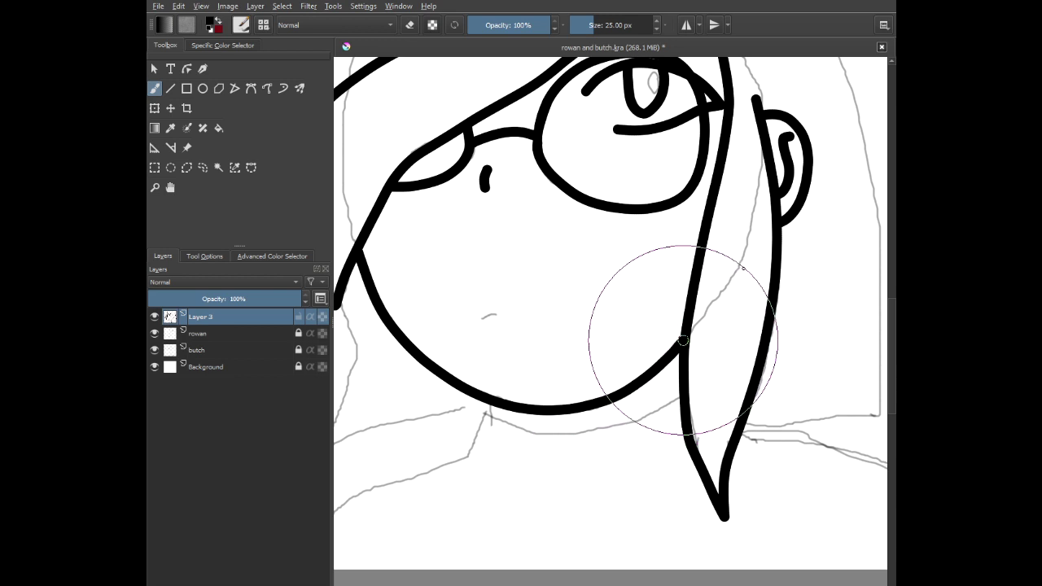
- Ink the short mouth line with a 15 px brush and return the brush size to 25 px
{"action": "scroll", "coordinate": [489, 316], "scroll_direction": "up", "scroll_amount": 5}
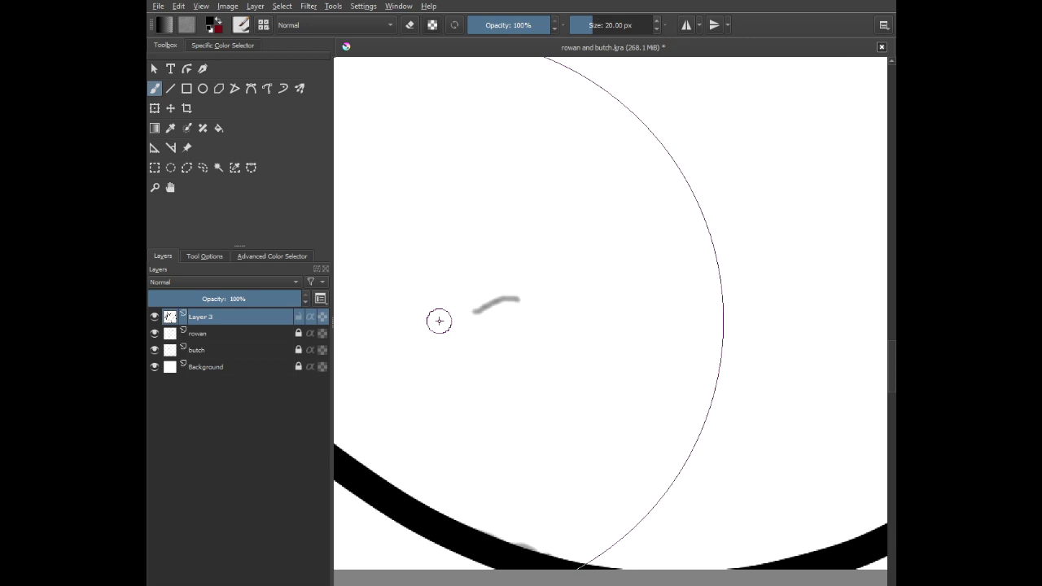
{"action": "scroll", "coordinate": [440, 316], "scroll_direction": "up", "scroll_amount": 2}
{"action": "scroll", "coordinate": [521, 318], "scroll_direction": "down", "scroll_amount": 7}
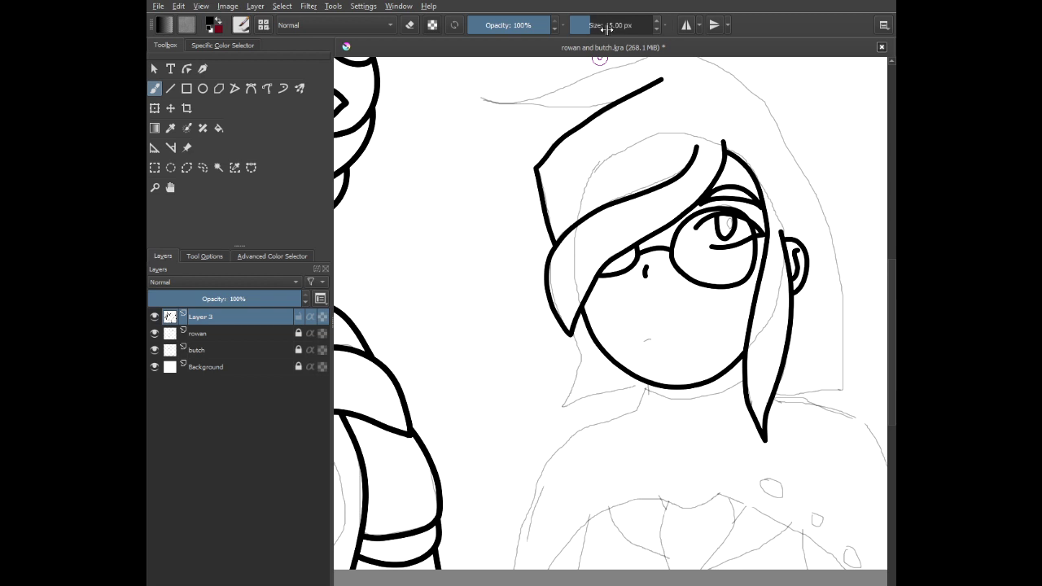
{"action": "scroll", "coordinate": [697, 465], "scroll_direction": "up", "scroll_amount": 6}
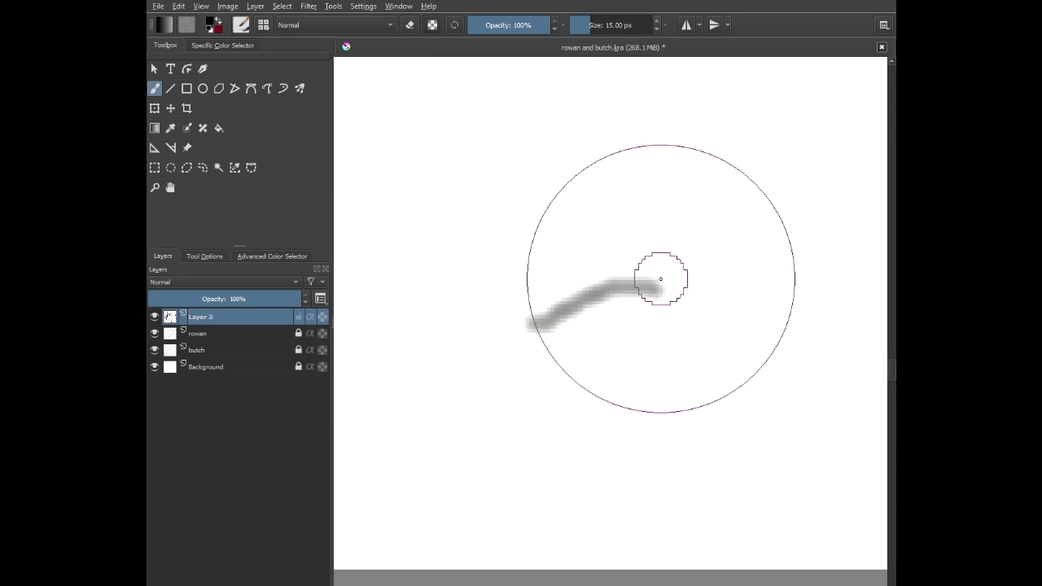
{"action": "scroll", "coordinate": [658, 284], "scroll_direction": "down", "scroll_amount": 6}
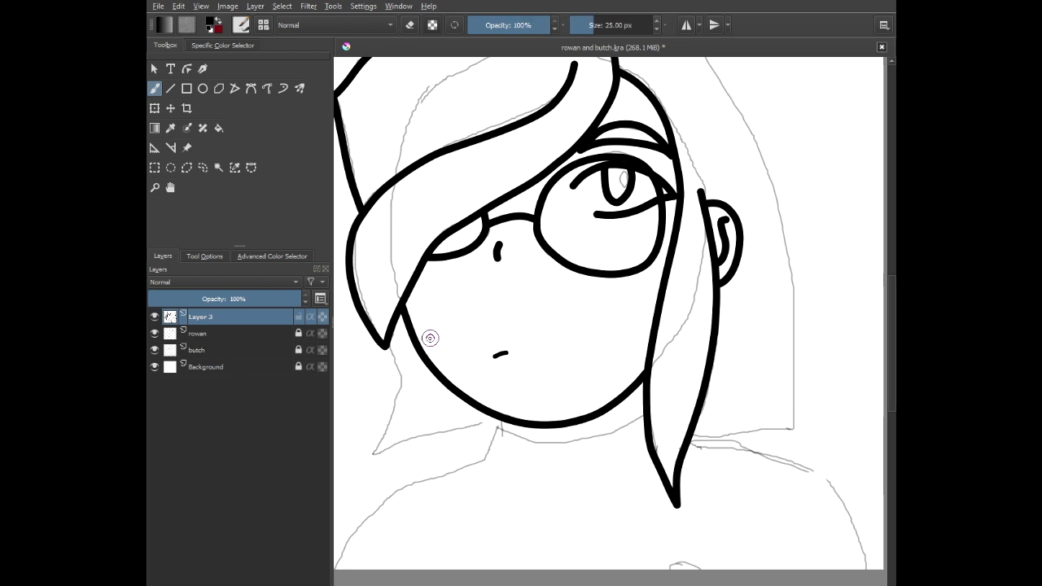
- Ink the pointed hair flick below the fringe tip, curving out to its corner and back to the jawline
{"action": "mouse_move", "coordinate": [424, 341]}
{"action": "left_mouse_down"}
{"action": "mouse_move", "coordinate": [470, 219]}
{"action": "mouse_move", "coordinate": [488, 365]}
{"action": "mouse_move", "coordinate": [377, 493]}
{"action": "mouse_move", "coordinate": [670, 367]}
{"action": "mouse_move", "coordinate": [768, 344]}
{"action": "left_mouse_up"}
{"action": "scroll", "coordinate": [414, 257], "scroll_direction": "up", "scroll_amount": 3}
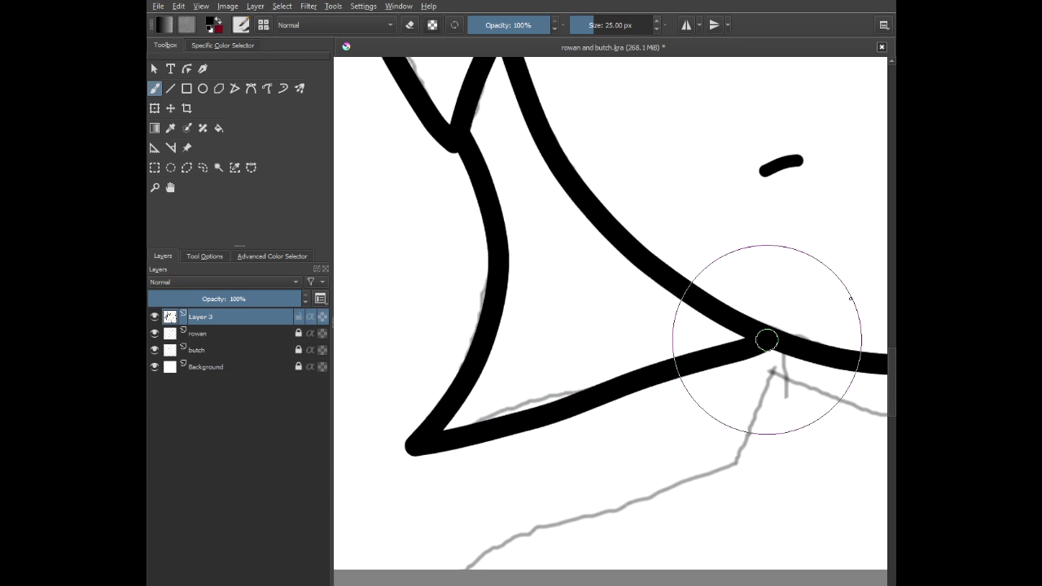
{"action": "scroll", "coordinate": [768, 345], "scroll_direction": "down", "scroll_amount": 5}
- Ink the lower edge of the long stray strand from the top of the hair out to its tip
{"action": "scroll", "coordinate": [626, 184], "scroll_direction": "up", "scroll_amount": 2}
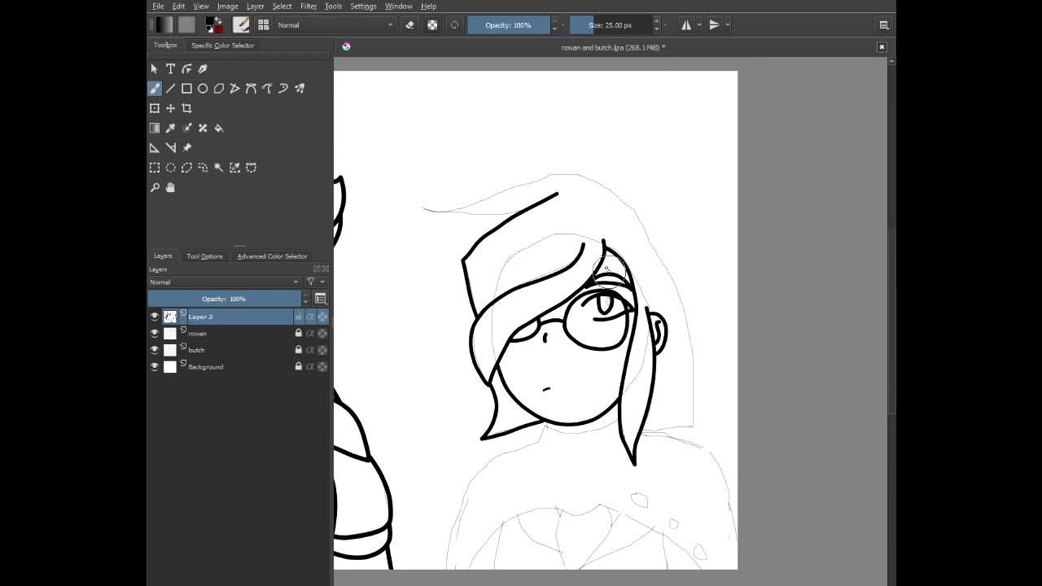
{"action": "scroll", "coordinate": [435, 193], "scroll_direction": "up", "scroll_amount": 5}
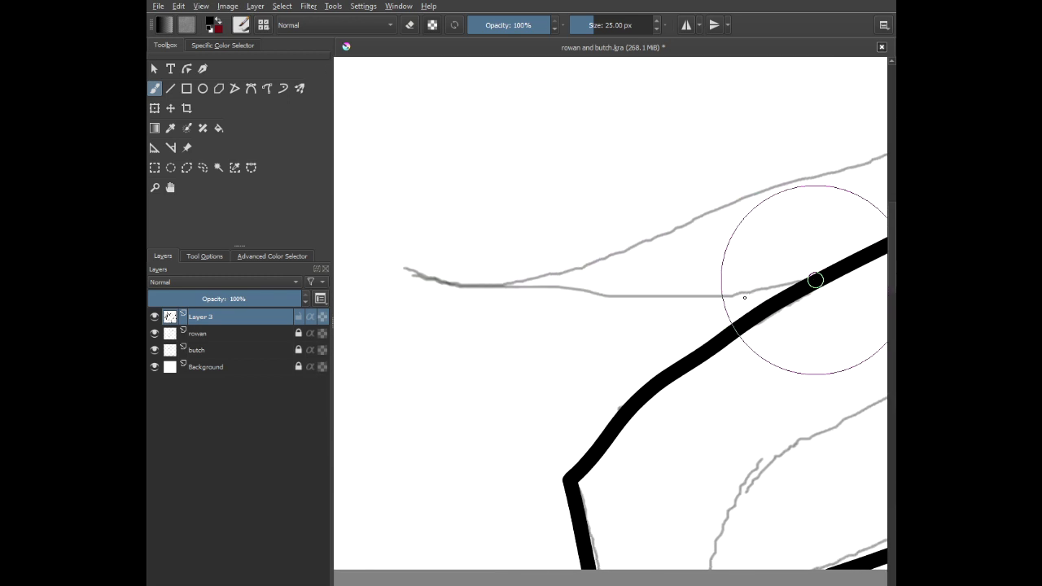
{"action": "mouse_move", "coordinate": [815, 280]}
{"action": "left_mouse_down"}
{"action": "mouse_move", "coordinate": [596, 303]}
{"action": "mouse_move", "coordinate": [445, 288]}
{"action": "mouse_move", "coordinate": [391, 261]}
{"action": "left_mouse_up"}
{"action": "scroll", "coordinate": [407, 220], "scroll_direction": "down", "scroll_amount": 4}
- Ink the hair's outer contour from the stray strand's tip over the crown, down past the ear and along the bottom to the side lock
{"action": "scroll", "coordinate": [465, 338], "scroll_direction": "up", "scroll_amount": 1}
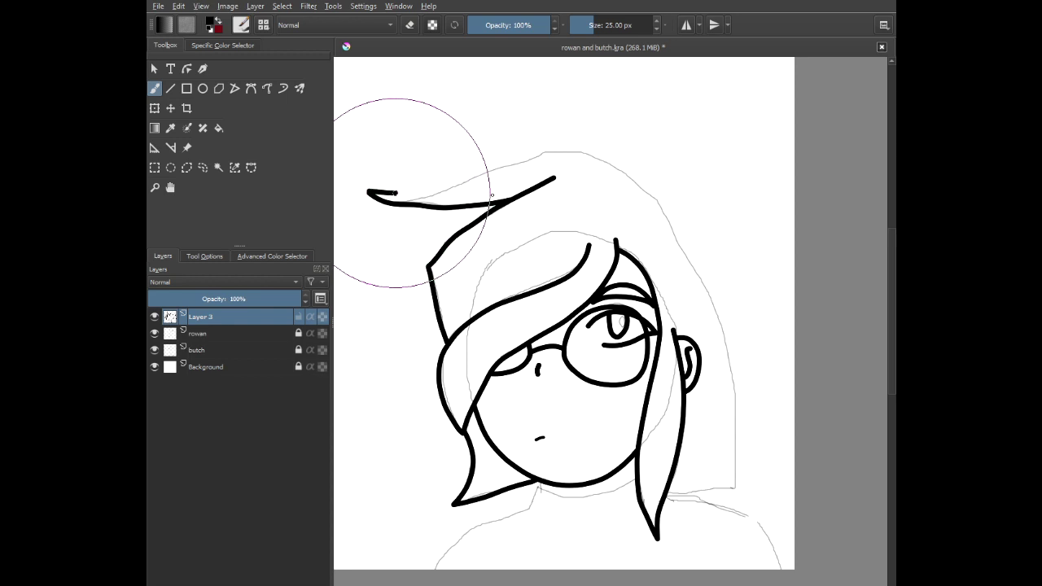
{"action": "mouse_move", "coordinate": [423, 192]}
{"action": "left_mouse_down"}
{"action": "mouse_move", "coordinate": [576, 160]}
{"action": "mouse_move", "coordinate": [605, 169]}
{"action": "mouse_move", "coordinate": [659, 214]}
{"action": "left_mouse_up"}
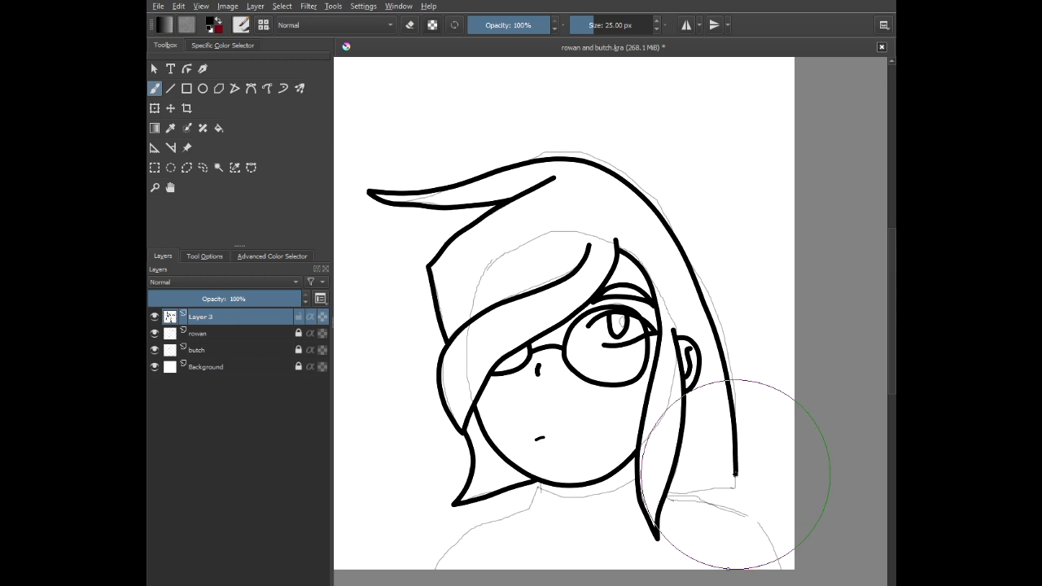
{"action": "mouse_move", "coordinate": [680, 501]}
{"action": "left_mouse_down"}
{"action": "mouse_move", "coordinate": [667, 486]}
{"action": "mouse_move", "coordinate": [645, 303]}
{"action": "left_mouse_up"}
{"action": "scroll", "coordinate": [681, 487], "scroll_direction": "up", "scroll_amount": 1}
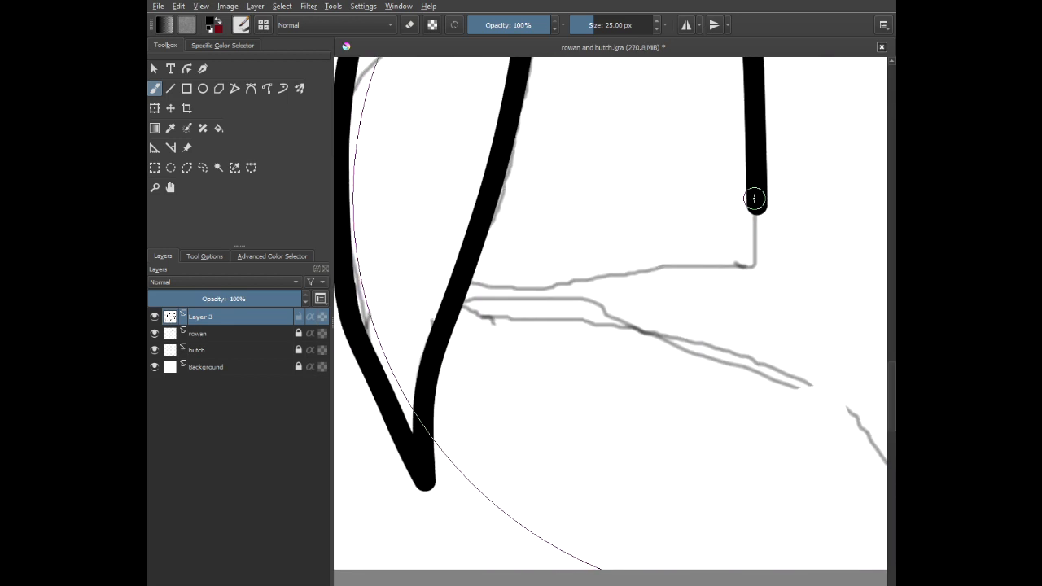
{"action": "left_click_drag", "start_coordinate": [756, 198], "coordinate": [757, 201]}
{"action": "mouse_move", "coordinate": [762, 297]}
{"action": "left_mouse_down"}
{"action": "mouse_move", "coordinate": [755, 350]}
{"action": "mouse_move", "coordinate": [719, 282]}
{"action": "mouse_move", "coordinate": [583, 262]}
{"action": "mouse_move", "coordinate": [403, 272]}
{"action": "mouse_move", "coordinate": [415, 261]}
{"action": "left_mouse_up"}
- Ink the shoulder line from the side lock, curving out and down to the canvas edge
{"action": "scroll", "coordinate": [427, 248], "scroll_direction": "down", "scroll_amount": 4}
{"action": "scroll", "coordinate": [427, 248], "scroll_direction": "down", "scroll_amount": 2}
{"action": "scroll", "coordinate": [445, 288], "scroll_direction": "up", "scroll_amount": 3}
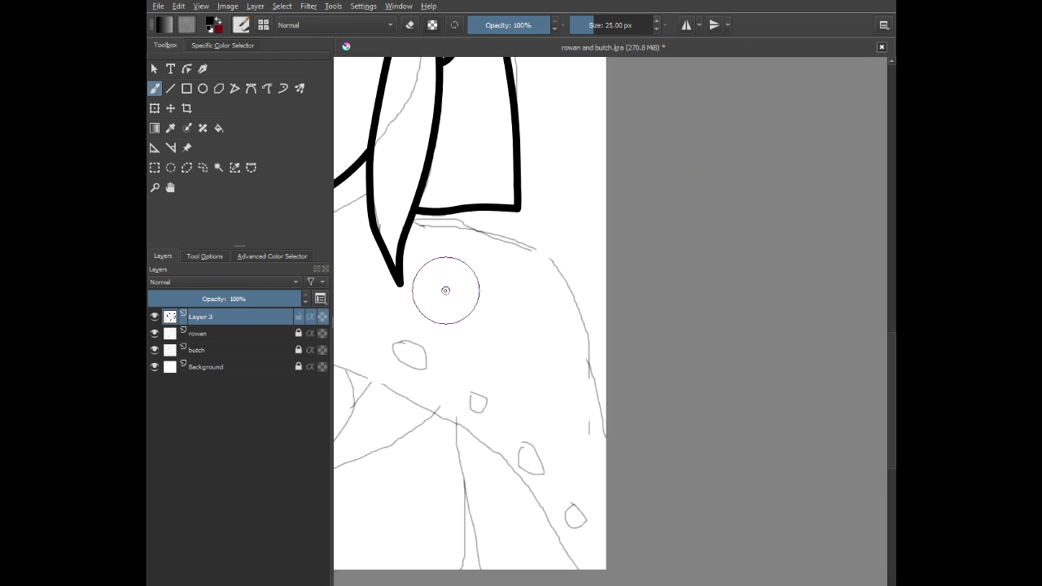
{"action": "mouse_move", "coordinate": [499, 198]}
{"action": "left_mouse_down"}
{"action": "mouse_move", "coordinate": [579, 221]}
{"action": "mouse_move", "coordinate": [624, 274]}
{"action": "mouse_move", "coordinate": [647, 372]}
{"action": "mouse_move", "coordinate": [655, 521]}
{"action": "mouse_move", "coordinate": [691, 513]}
{"action": "left_mouse_up"}
{"action": "scroll", "coordinate": [588, 419], "scroll_direction": "down", "scroll_amount": 3}
- Ink the two lowest small ovals below the shoulder as closed outlines, redrawing the first one
{"action": "scroll", "coordinate": [604, 498], "scroll_direction": "down", "scroll_amount": 3}
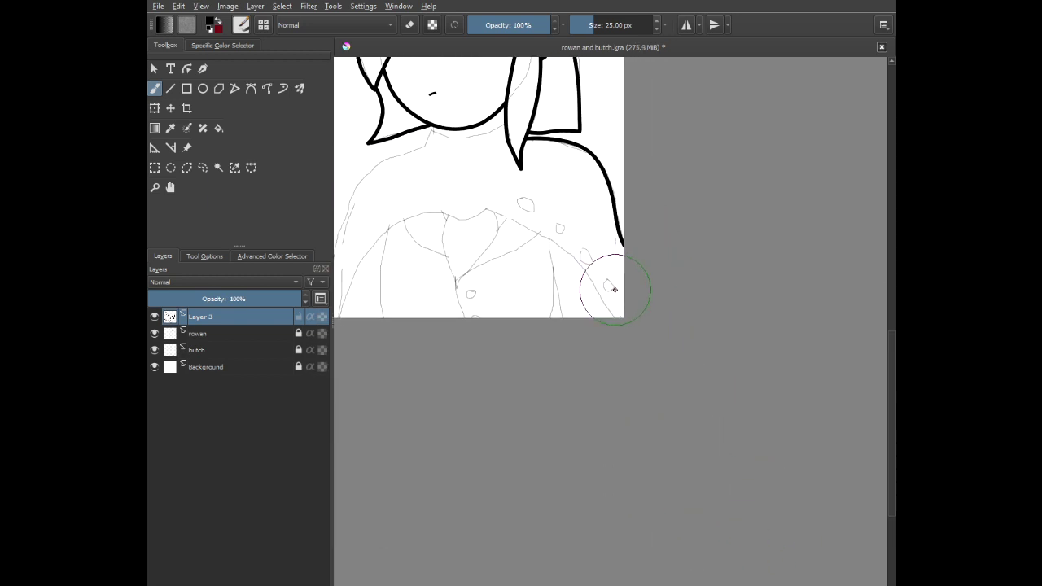
{"action": "scroll", "coordinate": [535, 269], "scroll_direction": "up", "scroll_amount": 5}
{"action": "mouse_move", "coordinate": [543, 279]}
{"action": "left_mouse_down"}
{"action": "mouse_move", "coordinate": [565, 209]}
{"action": "mouse_move", "coordinate": [633, 199]}
{"action": "mouse_move", "coordinate": [708, 275]}
{"action": "mouse_move", "coordinate": [711, 330]}
{"action": "mouse_move", "coordinate": [632, 373]}
{"action": "mouse_move", "coordinate": [568, 356]}
{"action": "mouse_move", "coordinate": [548, 334]}
{"action": "mouse_move", "coordinate": [536, 307]}
{"action": "mouse_move", "coordinate": [544, 195]}
{"action": "mouse_move", "coordinate": [511, 191]}
{"action": "mouse_move", "coordinate": [571, 141]}
{"action": "mouse_move", "coordinate": [643, 146]}
{"action": "mouse_move", "coordinate": [714, 215]}
{"action": "mouse_move", "coordinate": [739, 310]}
{"action": "mouse_move", "coordinate": [710, 384]}
{"action": "mouse_move", "coordinate": [648, 408]}
{"action": "mouse_move", "coordinate": [550, 377]}
{"action": "mouse_move", "coordinate": [517, 342]}
{"action": "mouse_move", "coordinate": [570, 336]}
{"action": "left_mouse_up"}
{"action": "key", "text": "ctrl+z"}
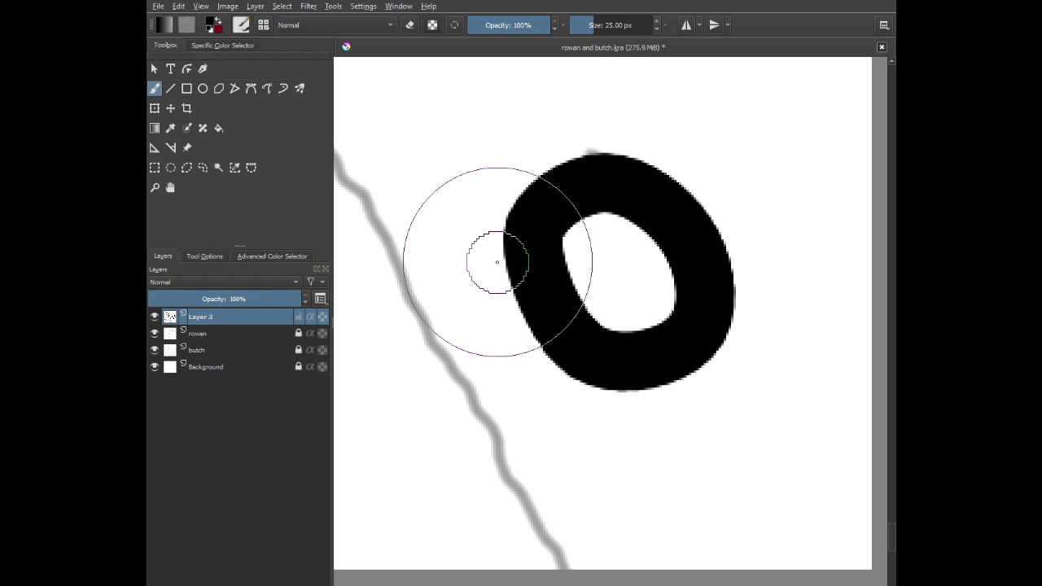
{"action": "scroll", "coordinate": [500, 237], "scroll_direction": "down", "scroll_amount": 2}
{"action": "mouse_move", "coordinate": [489, 181]}
{"action": "left_mouse_down"}
{"action": "mouse_move", "coordinate": [593, 384]}
{"action": "mouse_move", "coordinate": [519, 213]}
{"action": "left_mouse_up"}
{"action": "scroll", "coordinate": [519, 213], "scroll_direction": "up", "scroll_amount": 2}
{"action": "mouse_move", "coordinate": [453, 277]}
{"action": "left_mouse_down"}
{"action": "mouse_move", "coordinate": [644, 147]}
{"action": "mouse_move", "coordinate": [677, 383]}
{"action": "mouse_move", "coordinate": [489, 345]}
{"action": "mouse_move", "coordinate": [491, 305]}
{"action": "mouse_move", "coordinate": [407, 185]}
{"action": "mouse_move", "coordinate": [698, 440]}
{"action": "left_mouse_up"}
{"action": "scroll", "coordinate": [406, 186], "scroll_direction": "down", "scroll_amount": 2}
- Ink the two upper small ovals below the side lock as closed outlines
{"action": "scroll", "coordinate": [551, 226], "scroll_direction": "up", "scroll_amount": 2}
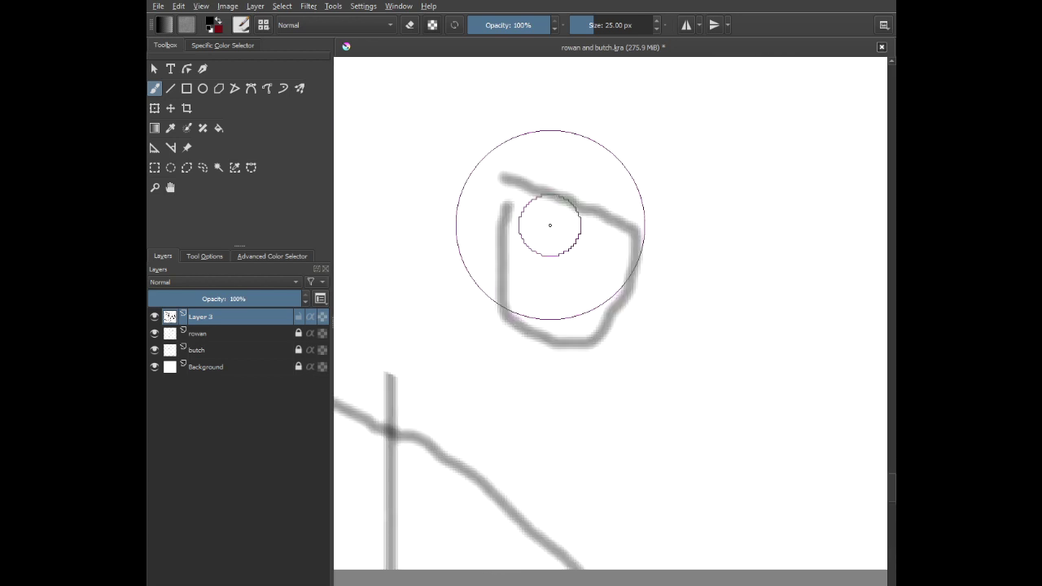
{"action": "mouse_move", "coordinate": [484, 266]}
{"action": "left_mouse_down"}
{"action": "mouse_move", "coordinate": [586, 215]}
{"action": "mouse_move", "coordinate": [624, 304]}
{"action": "mouse_move", "coordinate": [511, 335]}
{"action": "mouse_move", "coordinate": [472, 295]}
{"action": "mouse_move", "coordinate": [485, 238]}
{"action": "left_mouse_up"}
{"action": "scroll", "coordinate": [486, 238], "scroll_direction": "down", "scroll_amount": 5}
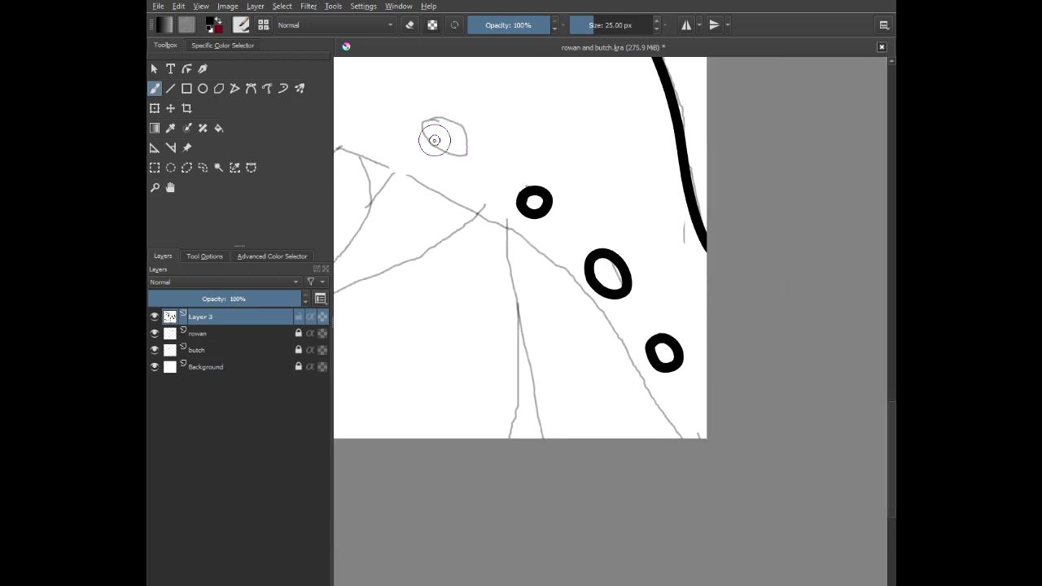
{"action": "scroll", "coordinate": [435, 140], "scroll_direction": "up", "scroll_amount": 5}
{"action": "mouse_move", "coordinate": [489, 245]}
{"action": "left_mouse_down"}
{"action": "mouse_move", "coordinate": [509, 196]}
{"action": "mouse_move", "coordinate": [572, 172]}
{"action": "mouse_move", "coordinate": [677, 261]}
{"action": "mouse_move", "coordinate": [644, 337]}
{"action": "mouse_move", "coordinate": [531, 303]}
{"action": "left_mouse_up"}
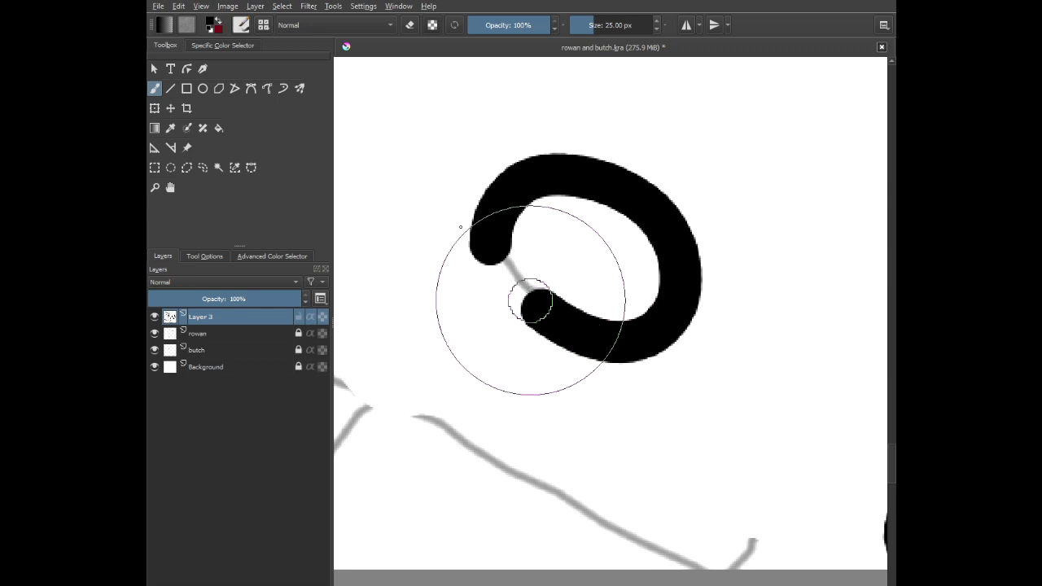
{"action": "scroll", "coordinate": [449, 174], "scroll_direction": "down", "scroll_amount": 5}
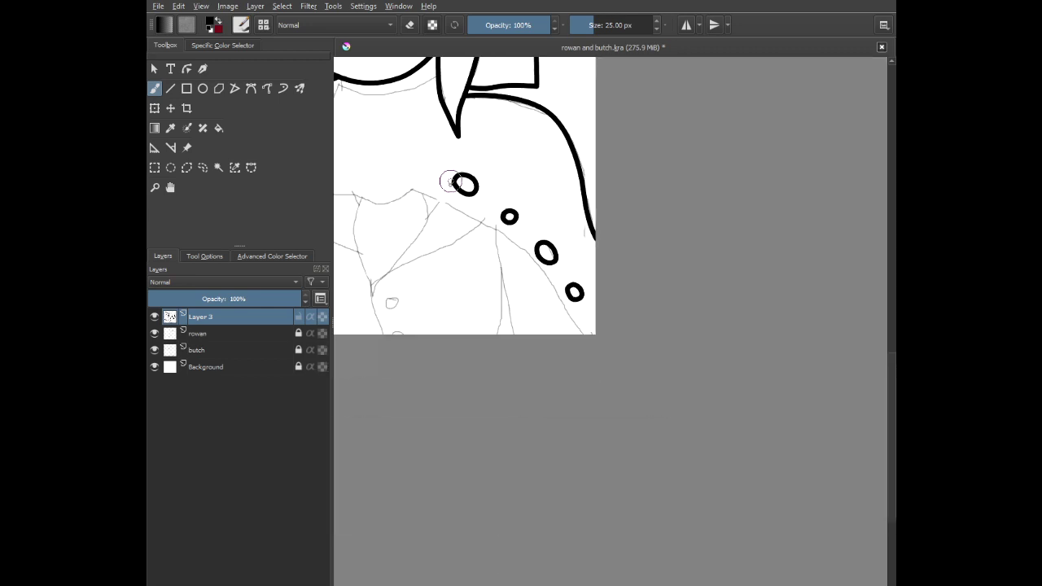
{"action": "scroll", "coordinate": [449, 242], "scroll_direction": "up", "scroll_amount": 2}
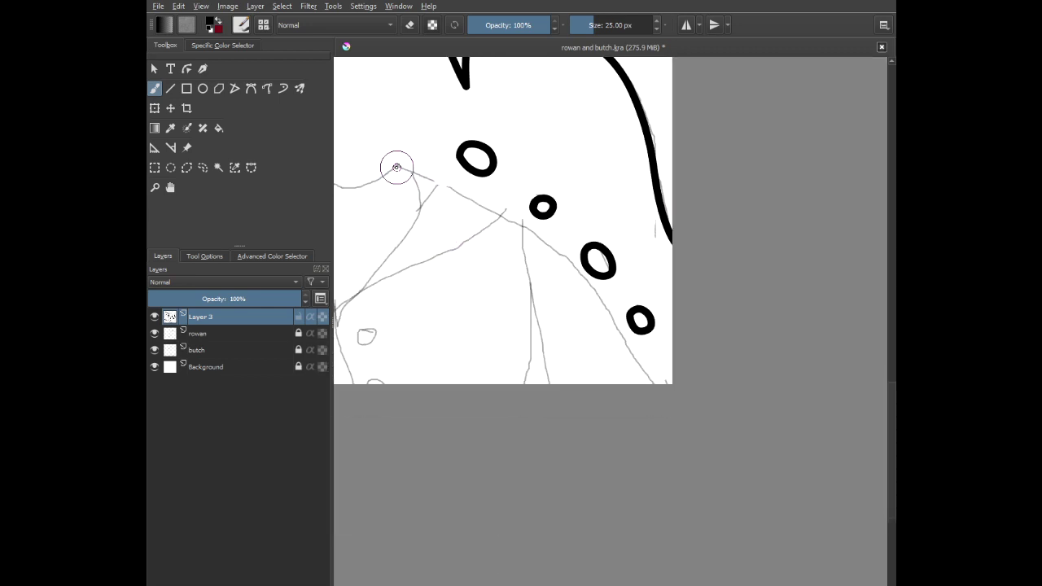
- Ink the cape's edge beneath the ovals down to the canvas edge, plus the two sleeve lines branching below it
{"action": "mouse_move", "coordinate": [397, 167]}
{"action": "left_mouse_down"}
{"action": "mouse_move", "coordinate": [551, 245]}
{"action": "mouse_move", "coordinate": [650, 382]}
{"action": "mouse_move", "coordinate": [742, 482]}
{"action": "left_mouse_up"}
{"action": "scroll", "coordinate": [530, 375], "scroll_direction": "up", "scroll_amount": 1}
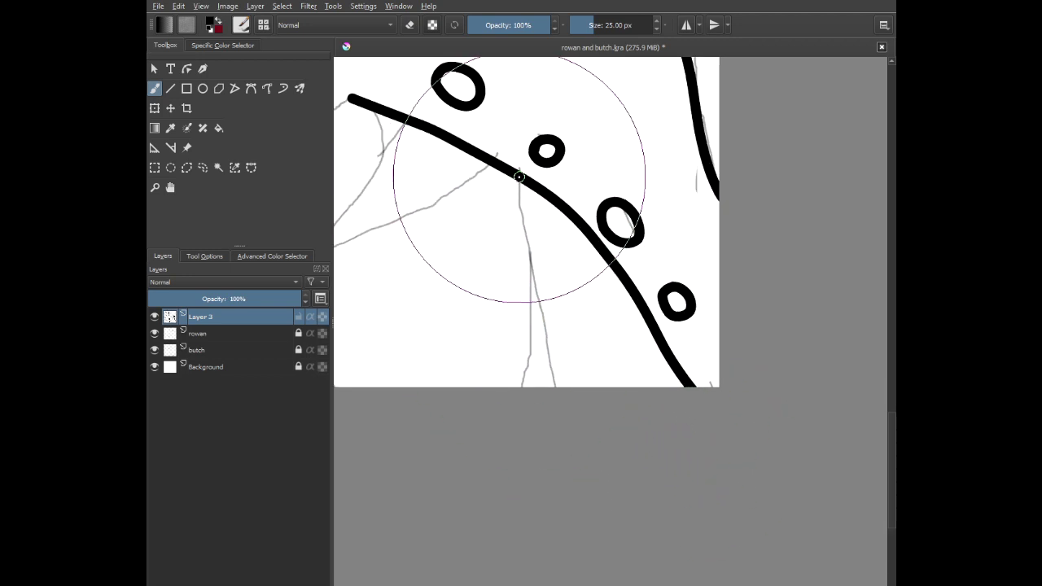
{"action": "mouse_move", "coordinate": [520, 177]}
{"action": "left_mouse_down"}
{"action": "mouse_move", "coordinate": [522, 235]}
{"action": "mouse_move", "coordinate": [571, 403]}
{"action": "mouse_move", "coordinate": [570, 523]}
{"action": "left_mouse_up"}
{"action": "scroll", "coordinate": [534, 371], "scroll_direction": "up", "scroll_amount": 2}
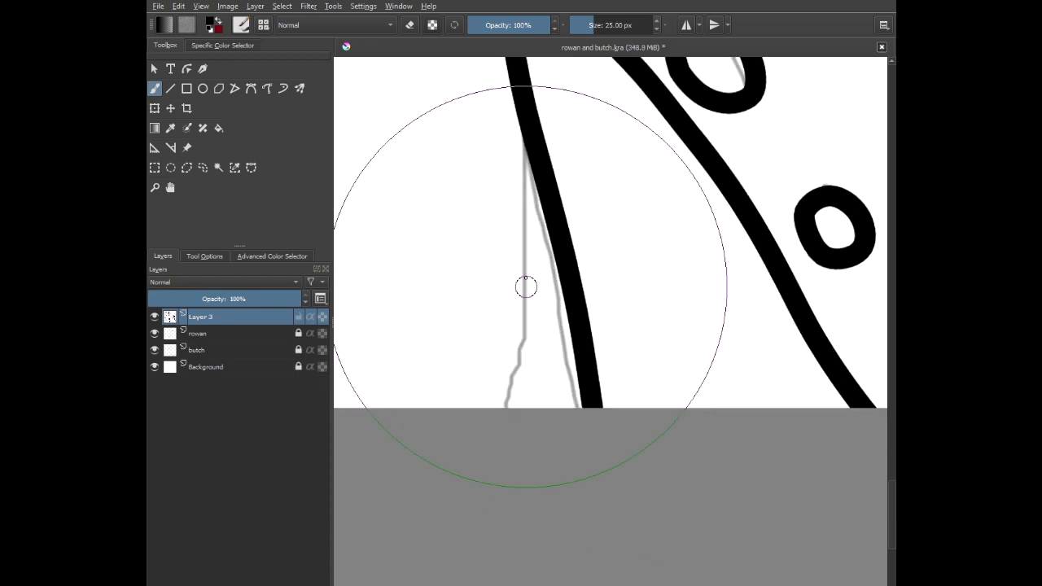
{"action": "mouse_move", "coordinate": [528, 130]}
{"action": "left_mouse_down"}
{"action": "mouse_move", "coordinate": [530, 255]}
{"action": "mouse_move", "coordinate": [428, 494]}
{"action": "left_mouse_up"}
{"action": "scroll", "coordinate": [488, 209], "scroll_direction": "down", "scroll_amount": 3}
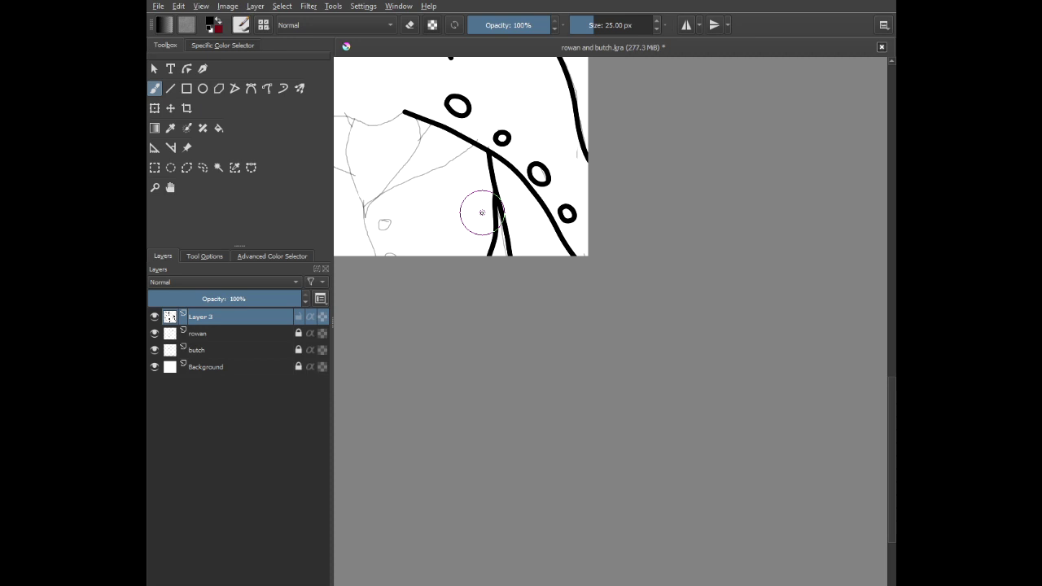
- Continue the cape's lower edge through the dip at the neckline and around the opposite shoulder to the canvas edge
{"action": "scroll", "coordinate": [481, 217], "scroll_direction": "up", "scroll_amount": 5}
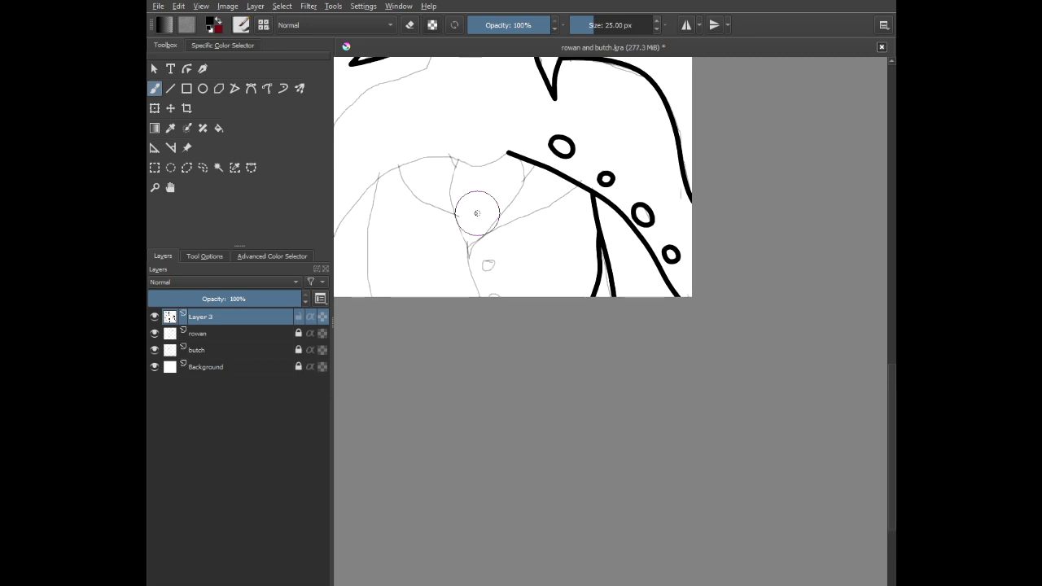
{"action": "scroll", "coordinate": [486, 199], "scroll_direction": "up", "scroll_amount": 3}
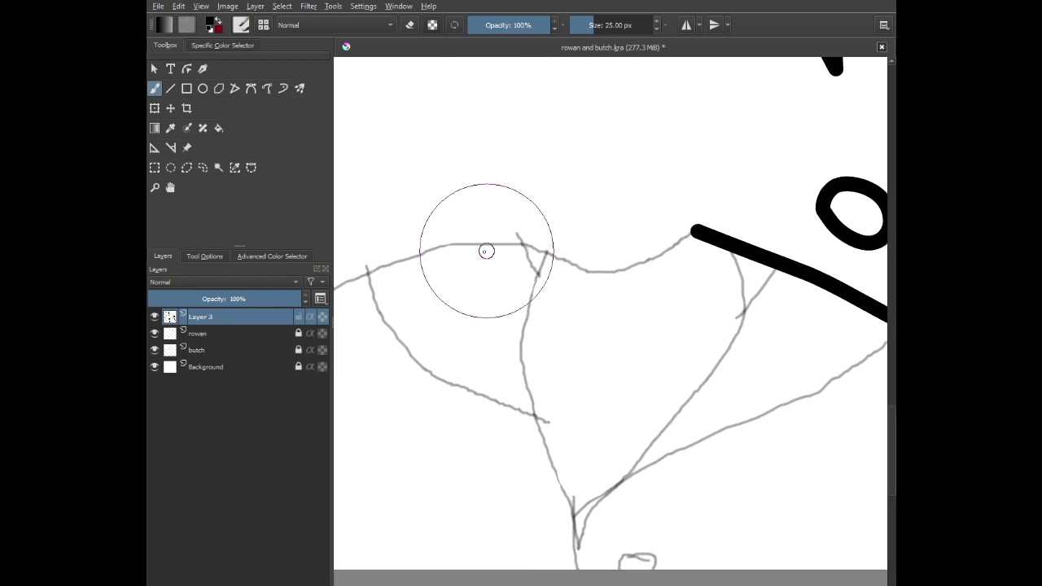
{"action": "scroll", "coordinate": [696, 230], "scroll_direction": "up", "scroll_amount": 2}
{"action": "mouse_move", "coordinate": [700, 231]}
{"action": "left_mouse_down"}
{"action": "mouse_move", "coordinate": [584, 277]}
{"action": "mouse_move", "coordinate": [492, 274]}
{"action": "mouse_move", "coordinate": [451, 254]}
{"action": "left_mouse_up"}
{"action": "scroll", "coordinate": [440, 262], "scroll_direction": "down", "scroll_amount": 5}
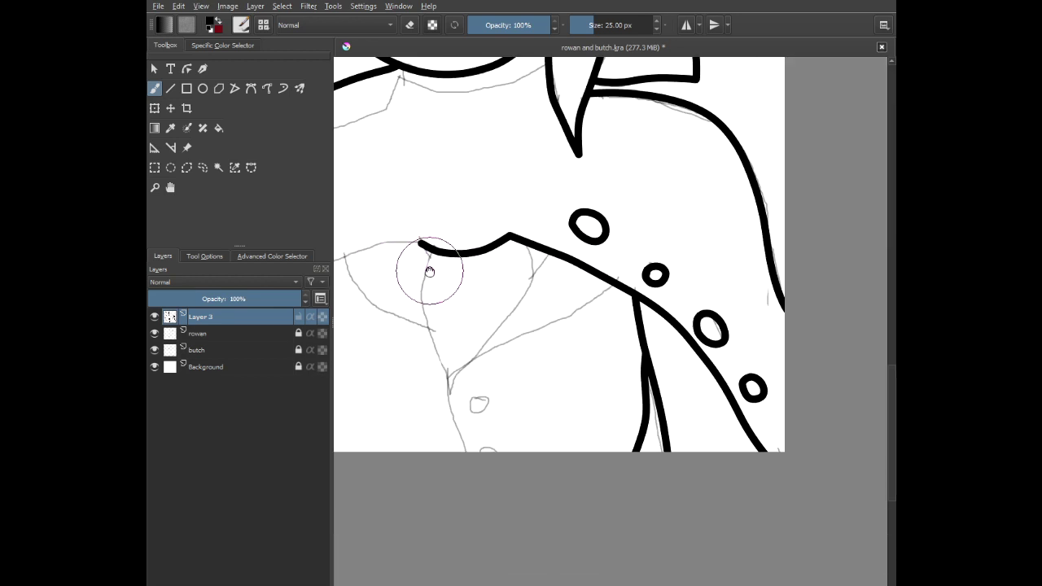
{"action": "scroll", "coordinate": [660, 204], "scroll_direction": "up", "scroll_amount": 3}
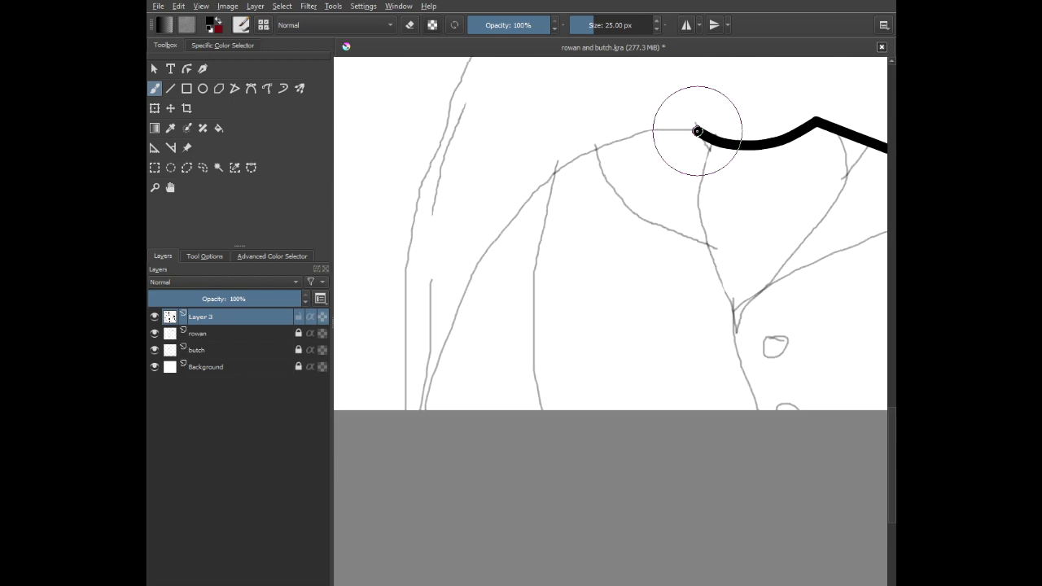
{"action": "mouse_move", "coordinate": [697, 132]}
{"action": "left_mouse_down"}
{"action": "mouse_move", "coordinate": [633, 135]}
{"action": "mouse_move", "coordinate": [561, 163]}
{"action": "mouse_move", "coordinate": [514, 203]}
{"action": "mouse_move", "coordinate": [449, 321]}
{"action": "mouse_move", "coordinate": [418, 454]}
{"action": "left_mouse_up"}
{"action": "scroll", "coordinate": [443, 268], "scroll_direction": "down", "scroll_amount": 3}
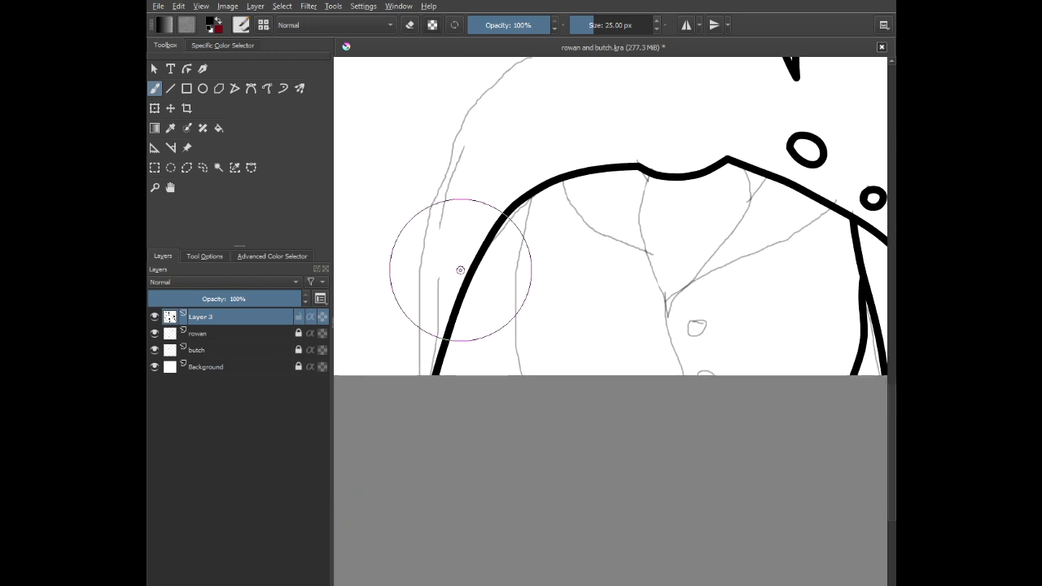
- Ink the curved neckband below the chin from the side lock across, and join its far end to the jawline
{"action": "scroll", "coordinate": [814, 135], "scroll_direction": "up", "scroll_amount": 3}
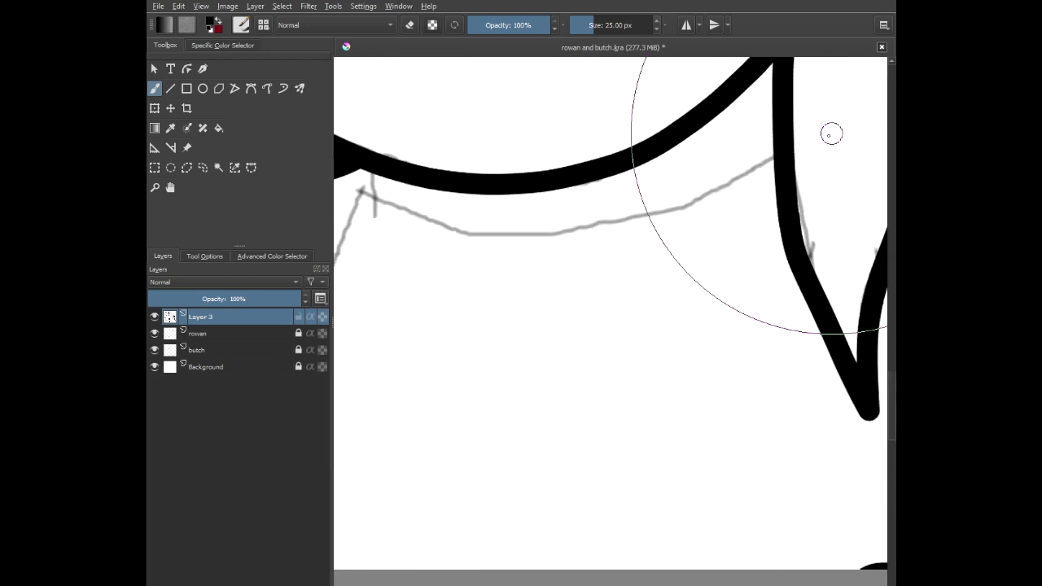
{"action": "mouse_move", "coordinate": [775, 166]}
{"action": "left_mouse_down"}
{"action": "mouse_move", "coordinate": [535, 240]}
{"action": "mouse_move", "coordinate": [399, 226]}
{"action": "mouse_move", "coordinate": [330, 189]}
{"action": "left_mouse_up"}
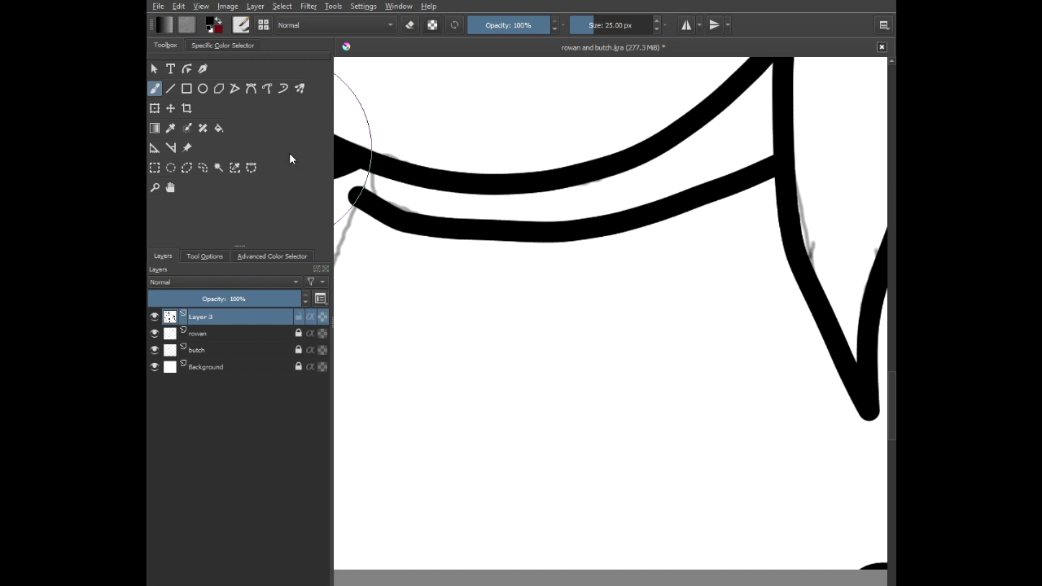
{"action": "scroll", "coordinate": [375, 181], "scroll_direction": "up", "scroll_amount": 3}
{"action": "scroll", "coordinate": [375, 181], "scroll_direction": "up", "scroll_amount": 2}
{"action": "mouse_move", "coordinate": [372, 128]}
{"action": "left_mouse_down"}
{"action": "mouse_move", "coordinate": [387, 245]}
{"action": "mouse_move", "coordinate": [422, 295]}
{"action": "left_mouse_up"}
{"action": "scroll", "coordinate": [423, 295], "scroll_direction": "down", "scroll_amount": 3}
{"action": "scroll", "coordinate": [661, 148], "scroll_direction": "down", "scroll_amount": 4}
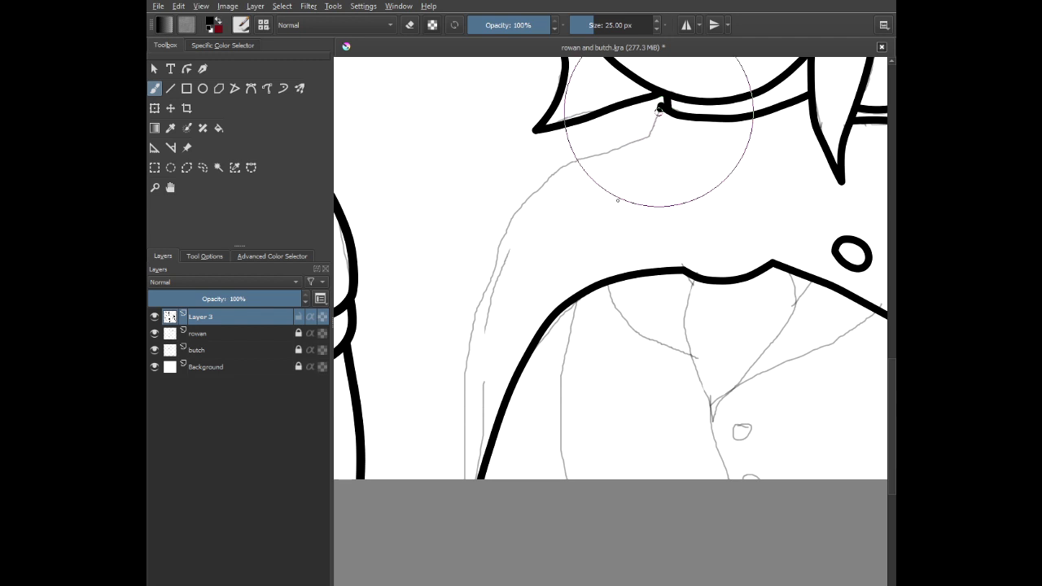
- Ink the short neck edge from the neckband's end down to the shoulder corner, undoing the rough attempts
{"action": "key", "text": "ctrl+z"}
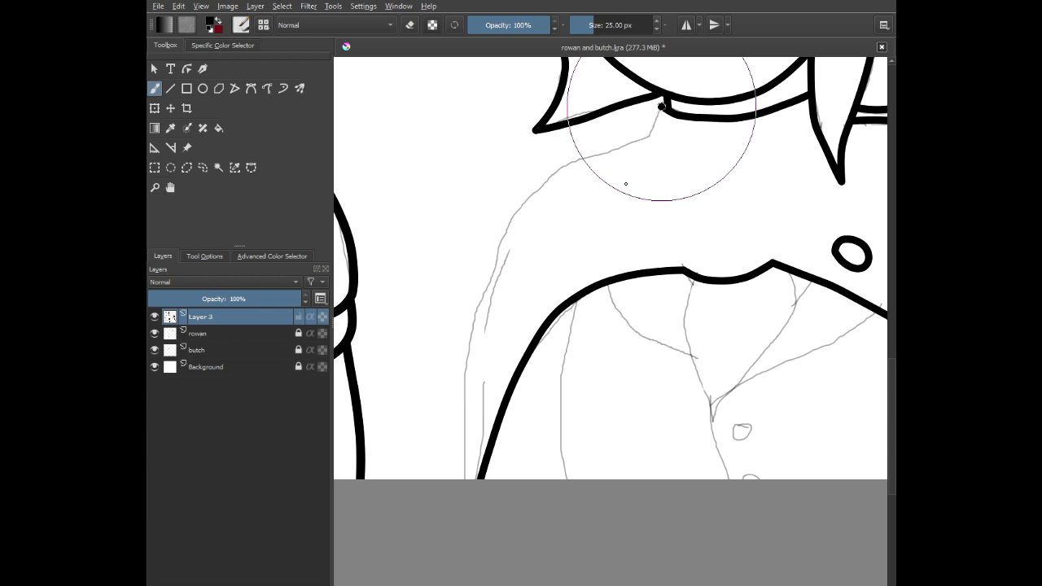
{"action": "left_click_drag", "start_coordinate": [661, 107], "coordinate": [654, 124]}
{"action": "key", "text": "ctrl+z"}
{"action": "scroll", "coordinate": [660, 109], "scroll_direction": "up", "scroll_amount": 4}
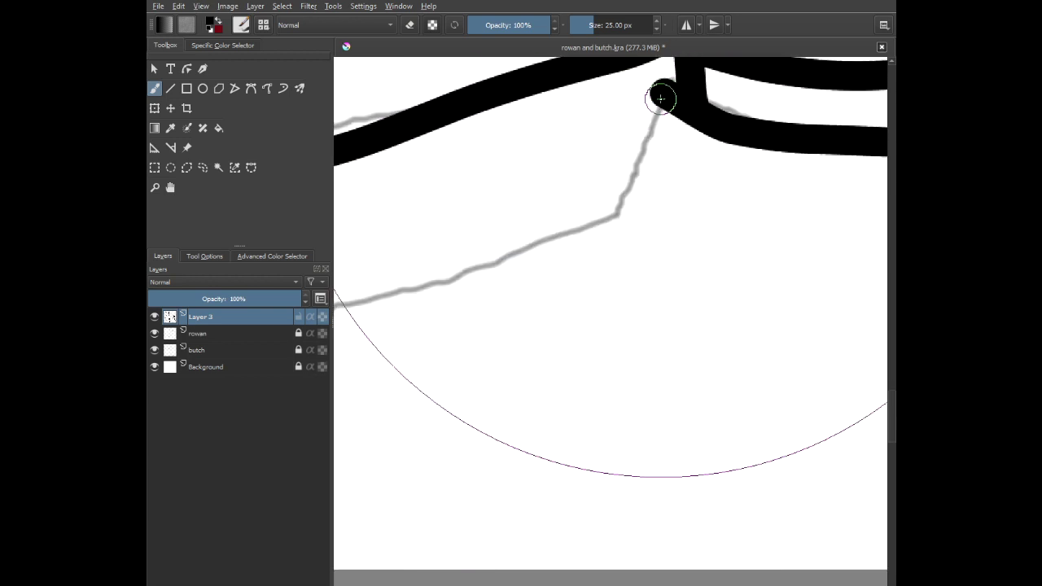
{"action": "mouse_move", "coordinate": [662, 93]}
{"action": "left_mouse_down"}
{"action": "mouse_move", "coordinate": [580, 302]}
{"action": "mouse_move", "coordinate": [566, 278]}
{"action": "mouse_move", "coordinate": [555, 282]}
{"action": "mouse_move", "coordinate": [668, 90]}
{"action": "left_mouse_up"}
{"action": "scroll", "coordinate": [559, 281], "scroll_direction": "down", "scroll_amount": 4}
{"action": "scroll", "coordinate": [653, 127], "scroll_direction": "up", "scroll_amount": 1}
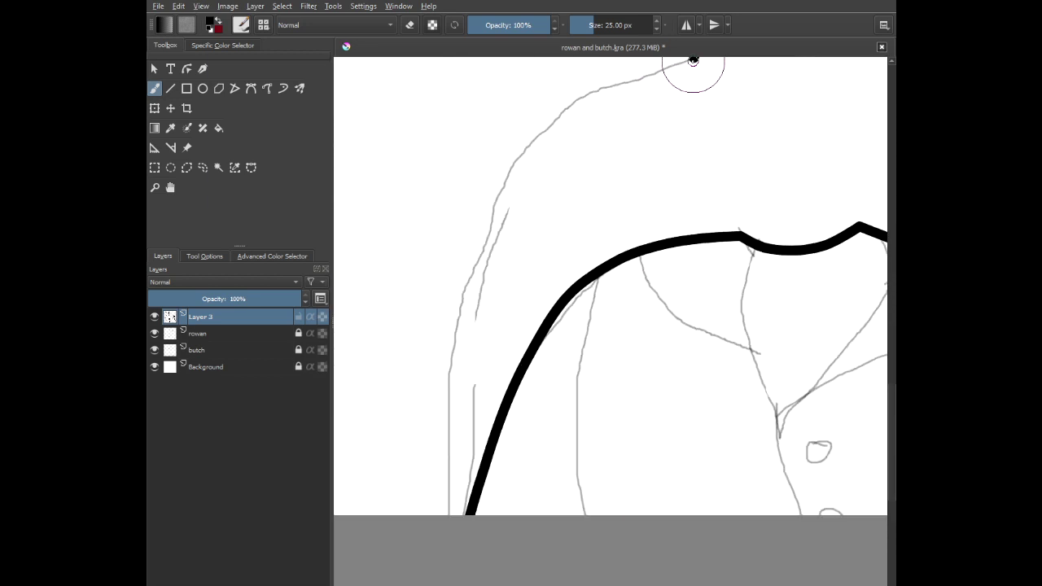
- Ink the cape's outer contour from the neck corner over the shoulder and down to the canvas edge
{"action": "mouse_move", "coordinate": [538, 114]}
{"action": "left_mouse_down"}
{"action": "mouse_move", "coordinate": [491, 160]}
{"action": "mouse_move", "coordinate": [463, 223]}
{"action": "mouse_move", "coordinate": [441, 409]}
{"action": "mouse_move", "coordinate": [448, 521]}
{"action": "mouse_move", "coordinate": [447, 479]}
{"action": "left_mouse_up"}
{"action": "left_click_drag", "start_coordinate": [432, 439], "coordinate": [442, 214]}
{"action": "scroll", "coordinate": [454, 250], "scroll_direction": "up", "scroll_amount": 3}
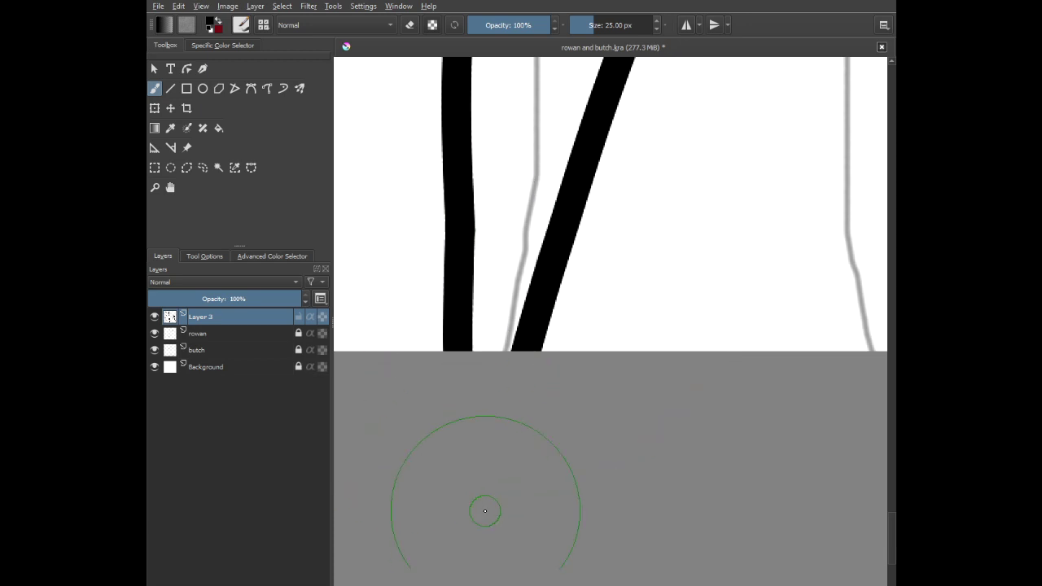
- Ink the torso's side line from the cape's inner edge down to the canvas edge
{"action": "scroll", "coordinate": [547, 268], "scroll_direction": "down", "scroll_amount": 5}
{"action": "scroll", "coordinate": [555, 254], "scroll_direction": "up", "scroll_amount": 6}
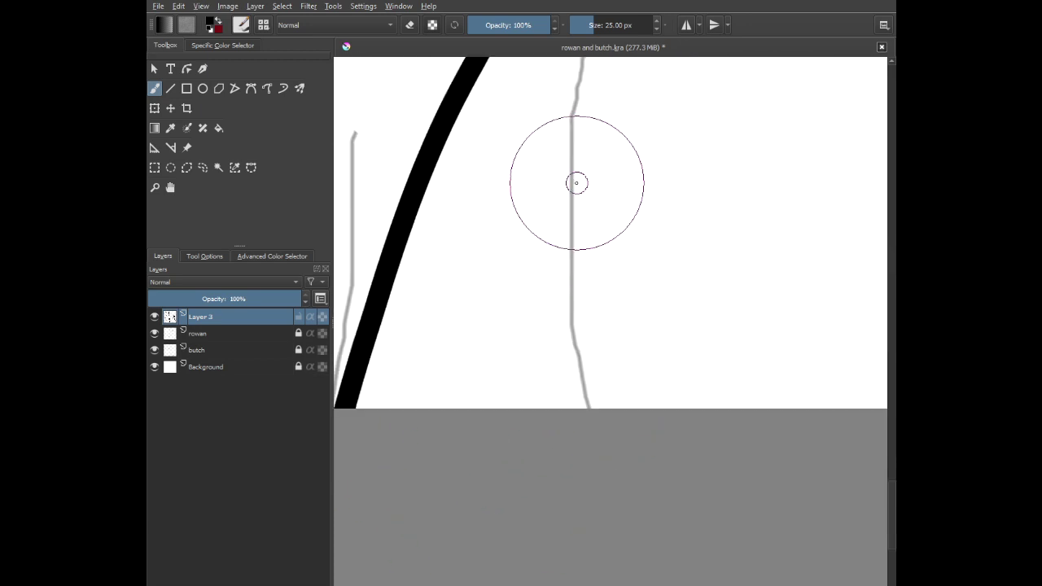
{"action": "scroll", "coordinate": [575, 179], "scroll_direction": "down", "scroll_amount": 2}
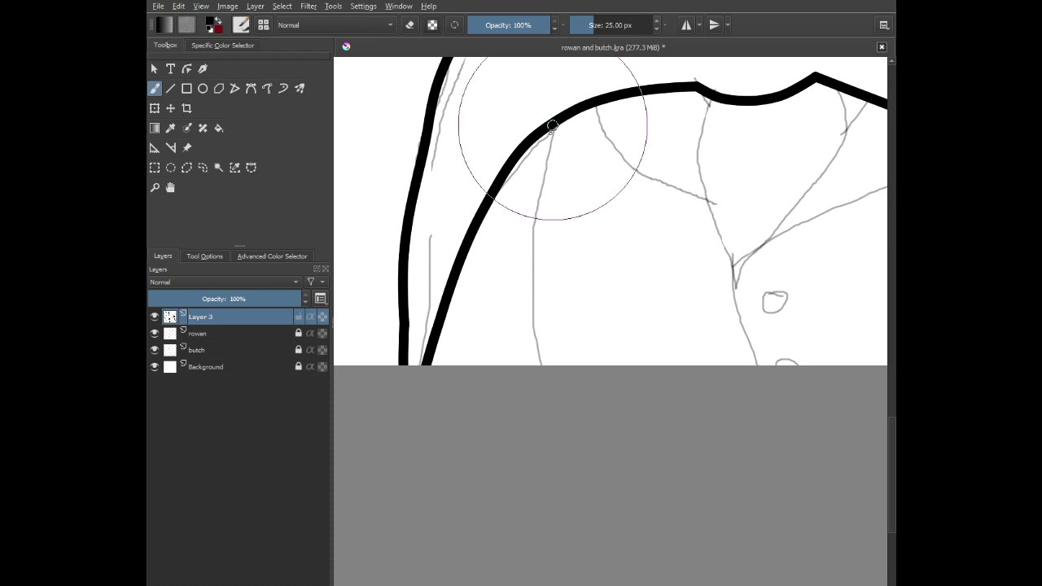
{"action": "left_click_drag", "start_coordinate": [552, 126], "coordinate": [531, 368]}
- Ink the V-shaped collar opening from one side of the neckline to its point and up to the other side
{"action": "left_click_drag", "start_coordinate": [711, 268], "coordinate": [543, 285]}
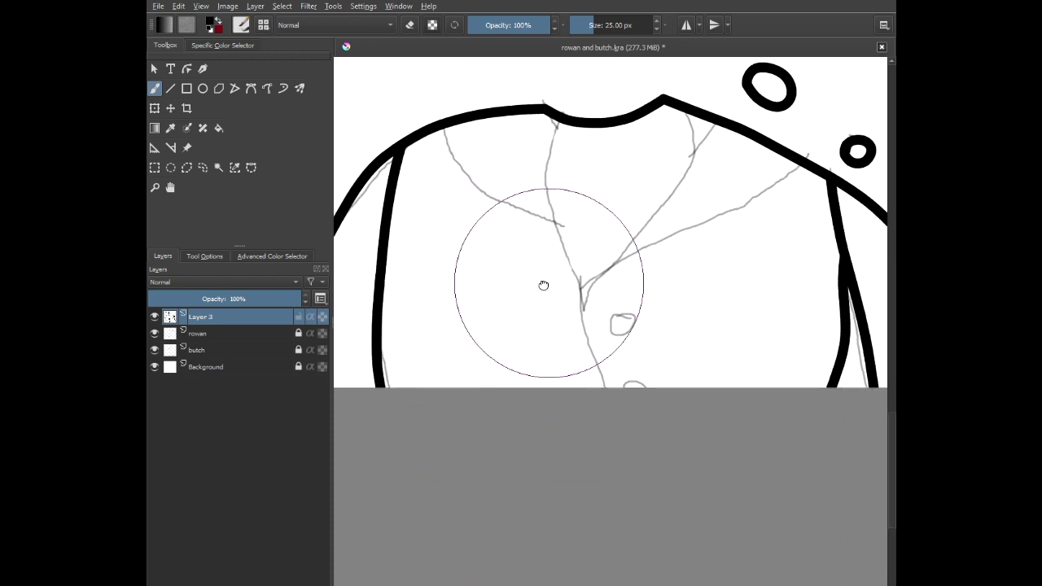
{"action": "scroll", "coordinate": [646, 144], "scroll_direction": "up", "scroll_amount": 2}
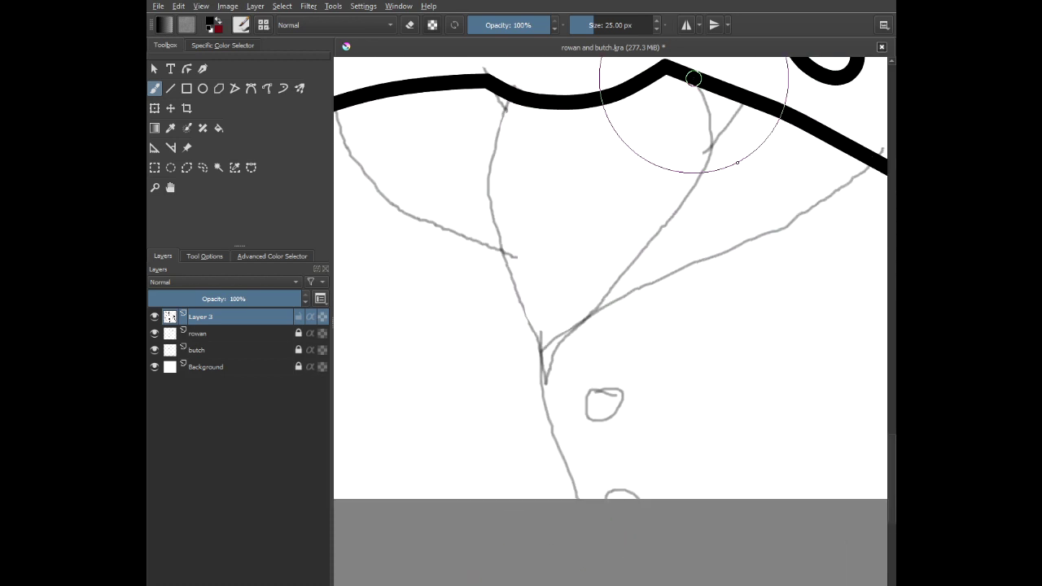
{"action": "mouse_move", "coordinate": [693, 78]}
{"action": "left_mouse_down"}
{"action": "mouse_move", "coordinate": [712, 163]}
{"action": "mouse_move", "coordinate": [577, 321]}
{"action": "mouse_move", "coordinate": [548, 377]}
{"action": "mouse_move", "coordinate": [513, 298]}
{"action": "mouse_move", "coordinate": [491, 204]}
{"action": "mouse_move", "coordinate": [489, 116]}
{"action": "mouse_move", "coordinate": [500, 102]}
{"action": "left_mouse_up"}
- Ink the outer edges of both collar flaps from the cape's edge to the V-shaped opening
{"action": "mouse_move", "coordinate": [392, 203]}
{"action": "left_mouse_down"}
{"action": "mouse_move", "coordinate": [445, 207]}
{"action": "mouse_move", "coordinate": [496, 229]}
{"action": "left_mouse_up"}
{"action": "scroll", "coordinate": [454, 146], "scroll_direction": "up", "scroll_amount": 1}
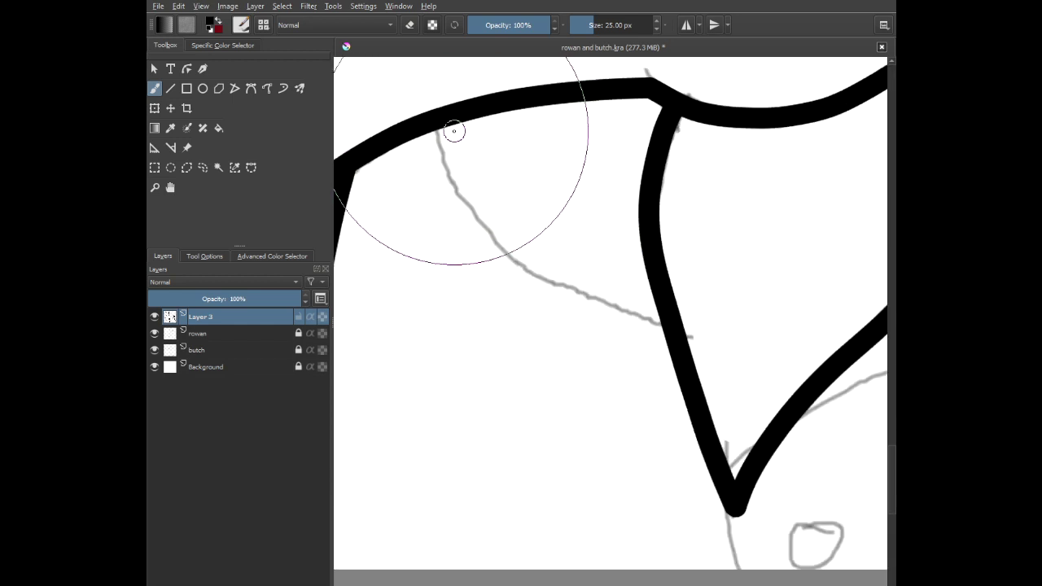
{"action": "mouse_move", "coordinate": [429, 123]}
{"action": "left_mouse_down"}
{"action": "mouse_move", "coordinate": [468, 201]}
{"action": "mouse_move", "coordinate": [600, 305]}
{"action": "mouse_move", "coordinate": [663, 326]}
{"action": "left_mouse_up"}
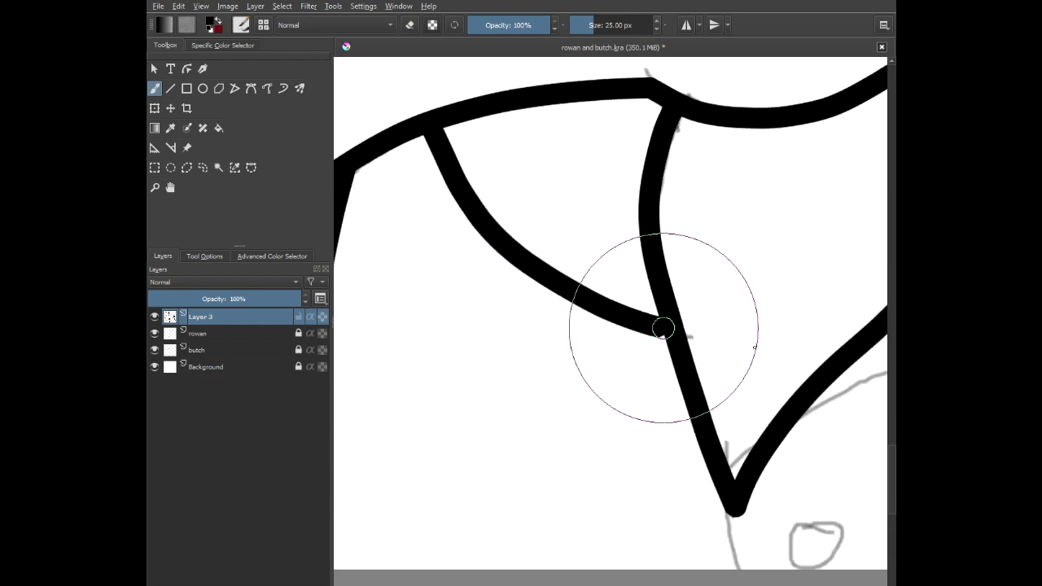
{"action": "mouse_move", "coordinate": [768, 328]}
{"action": "left_mouse_down"}
{"action": "mouse_move", "coordinate": [732, 311]}
{"action": "mouse_move", "coordinate": [360, 301]}
{"action": "left_mouse_up"}
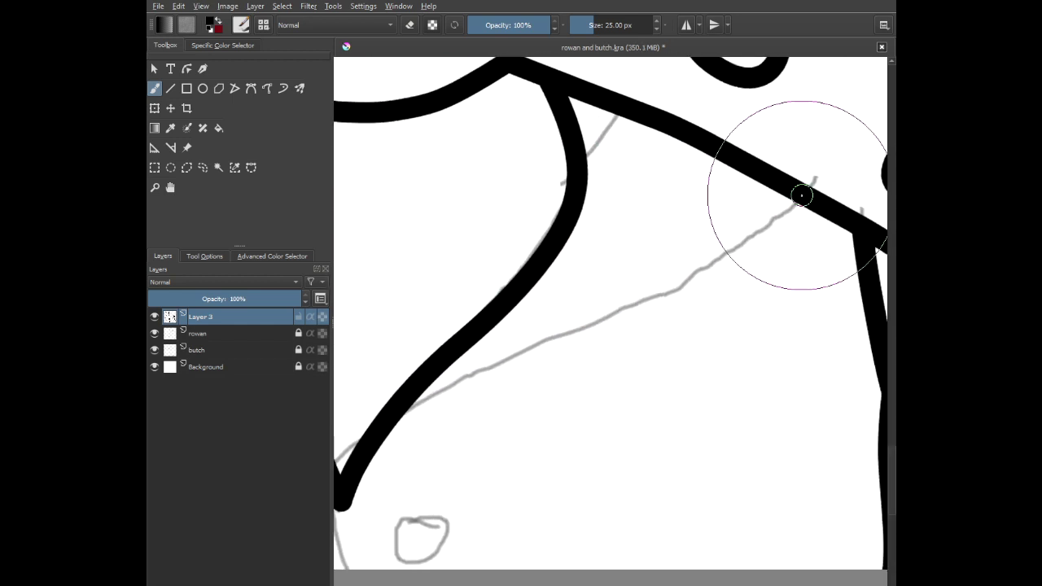
{"action": "mouse_move", "coordinate": [804, 193]}
{"action": "left_mouse_down"}
{"action": "mouse_move", "coordinate": [656, 297]}
{"action": "mouse_move", "coordinate": [408, 409]}
{"action": "left_mouse_up"}
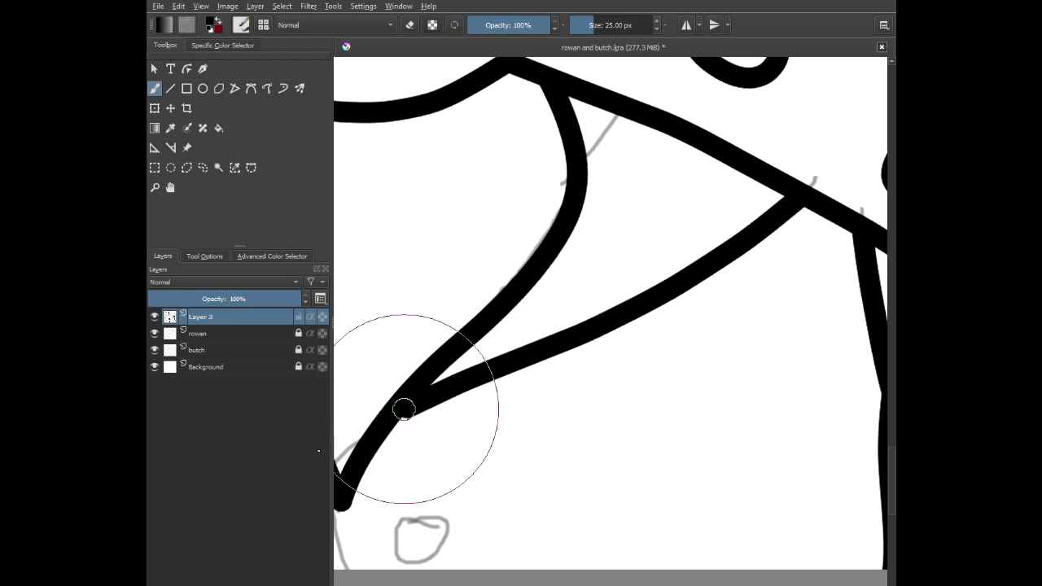
- Ink the shirt's front opening line from the collar's point down to the canvas edge
{"action": "left_click_drag", "start_coordinate": [442, 332], "coordinate": [554, 128]}
{"action": "scroll", "coordinate": [481, 155], "scroll_direction": "up", "scroll_amount": 1}
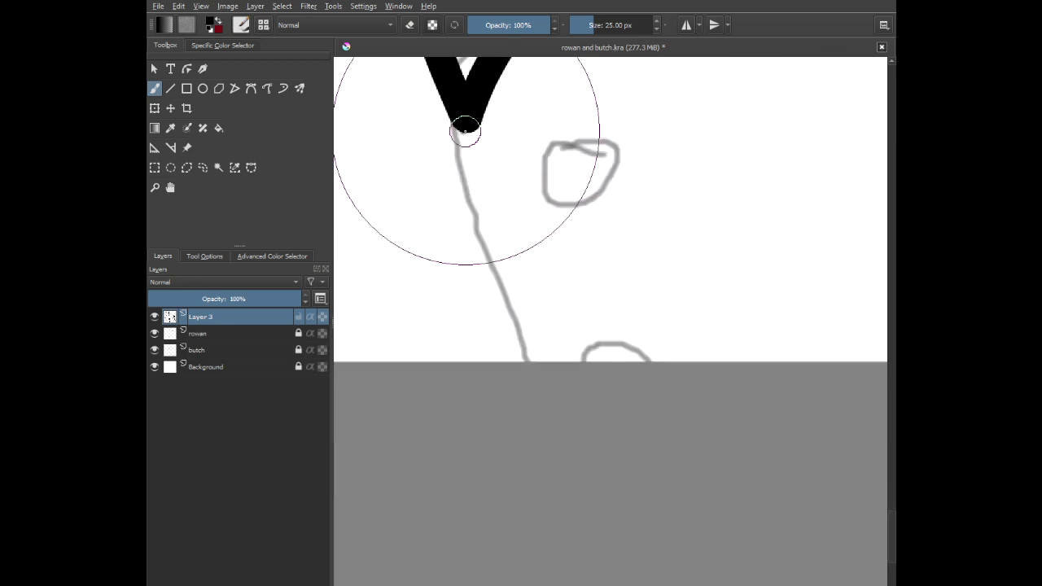
{"action": "left_click_drag", "start_coordinate": [456, 92], "coordinate": [464, 198]}
{"action": "left_click_drag", "start_coordinate": [488, 337], "coordinate": [570, 475]}
{"action": "scroll", "coordinate": [610, 388], "scroll_direction": "up", "scroll_amount": 2}
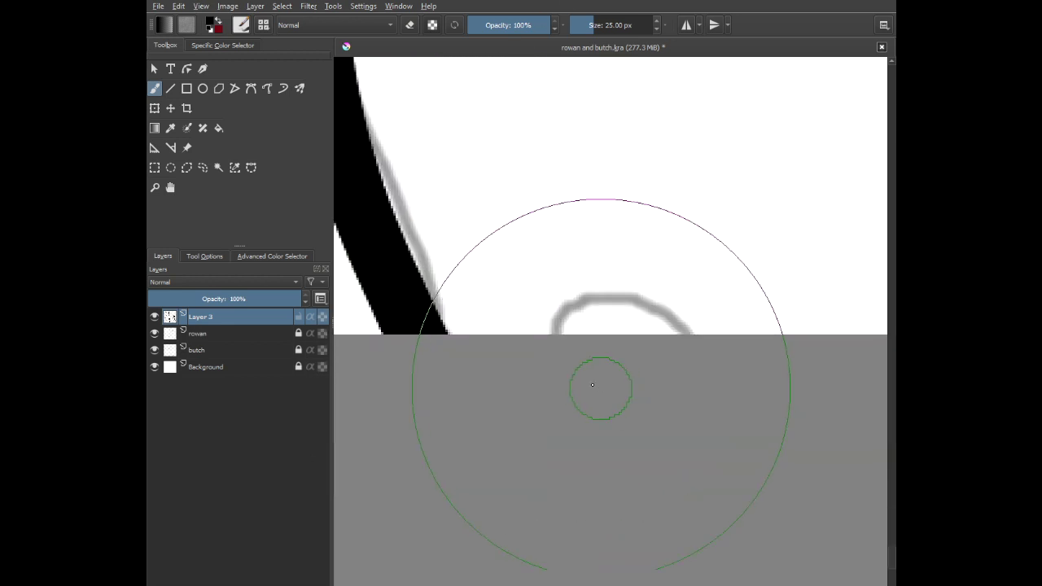
- Ink the two shirt buttons beside the front line: the lower one cut by the canvas edge, the upper as a closed oval
{"action": "mouse_move", "coordinate": [546, 372]}
{"action": "left_mouse_down"}
{"action": "mouse_move", "coordinate": [540, 304]}
{"action": "mouse_move", "coordinate": [588, 250]}
{"action": "mouse_move", "coordinate": [691, 254]}
{"action": "left_mouse_up"}
{"action": "mouse_move", "coordinate": [570, 308]}
{"action": "left_mouse_down"}
{"action": "mouse_move", "coordinate": [676, 285]}
{"action": "mouse_move", "coordinate": [763, 396]}
{"action": "left_mouse_up"}
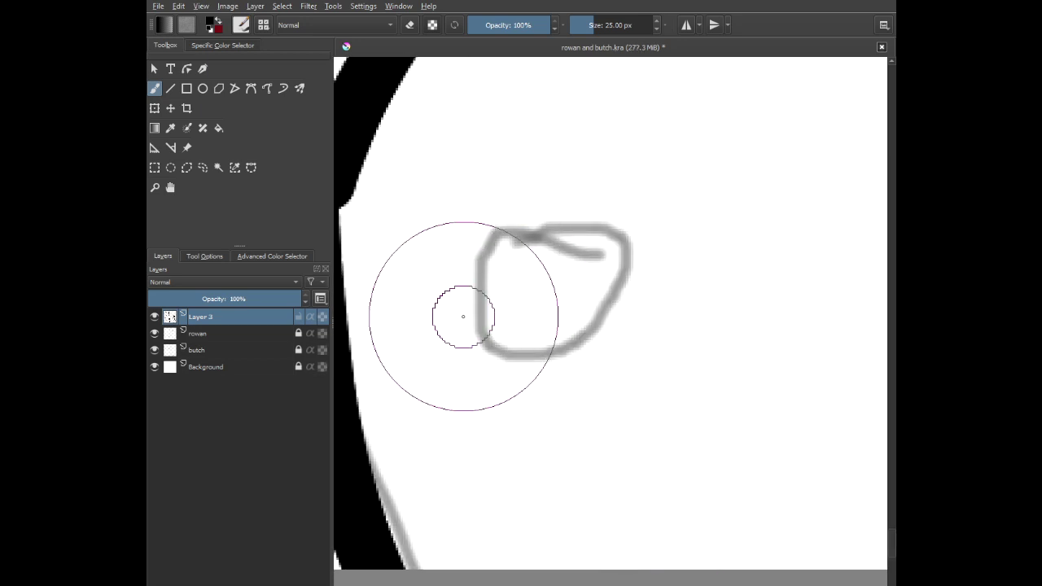
{"action": "mouse_move", "coordinate": [463, 317]}
{"action": "left_mouse_down"}
{"action": "mouse_move", "coordinate": [477, 246]}
{"action": "mouse_move", "coordinate": [633, 261]}
{"action": "mouse_move", "coordinate": [551, 361]}
{"action": "mouse_move", "coordinate": [456, 333]}
{"action": "left_mouse_up"}
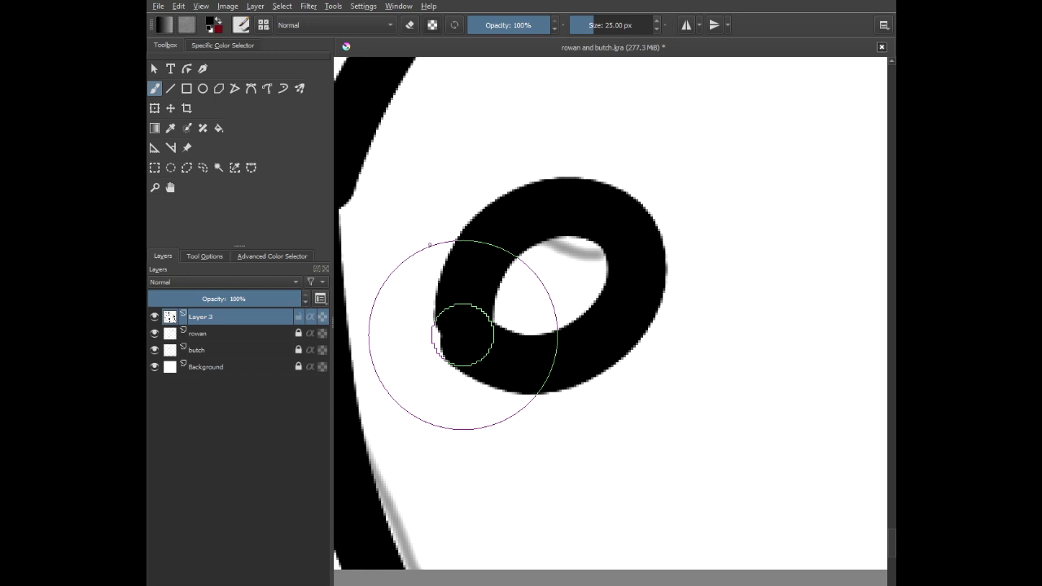
{"action": "scroll", "coordinate": [437, 237], "scroll_direction": "down", "scroll_amount": 5}
{"action": "scroll", "coordinate": [437, 236], "scroll_direction": "down", "scroll_amount": 6}
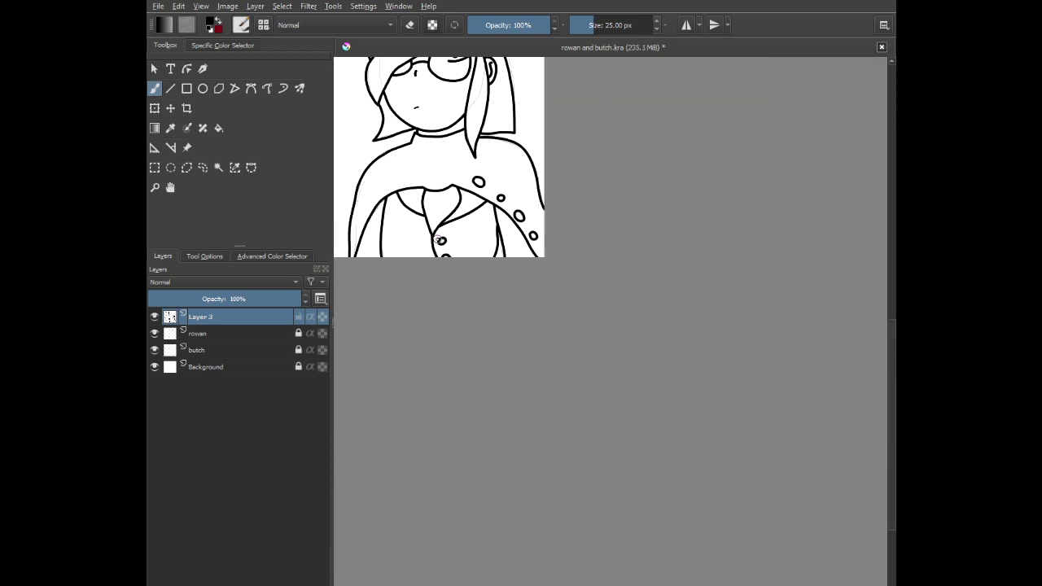
{"action": "left_click_drag", "start_coordinate": [534, 241], "coordinate": [690, 296]}
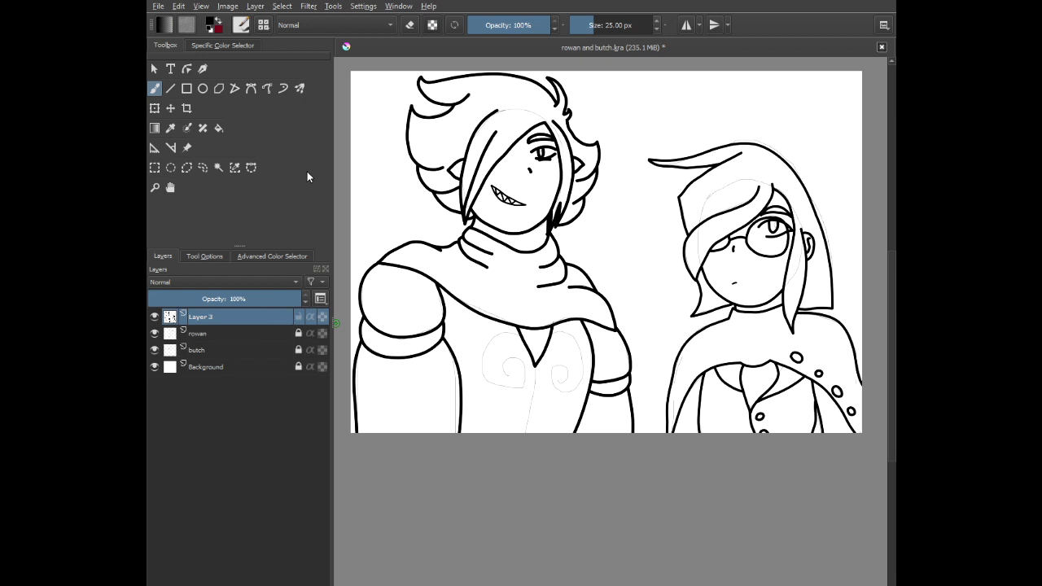
- Duplicate Layer 3, lock the original and hide it together with the rowan and butch layers
{"action": "left_click", "coordinate": [252, 331]}
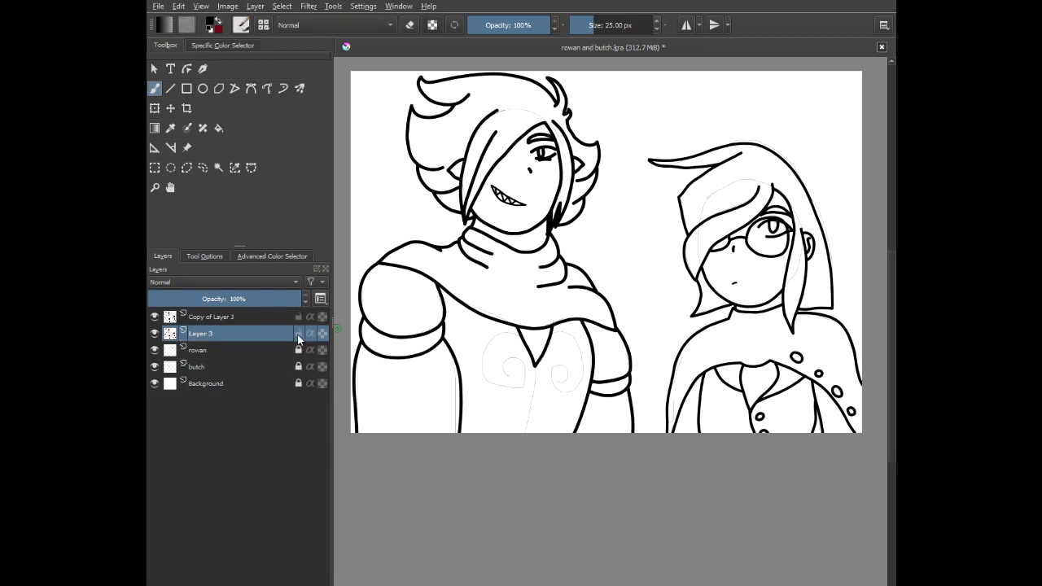
{"action": "left_click", "coordinate": [154, 333]}
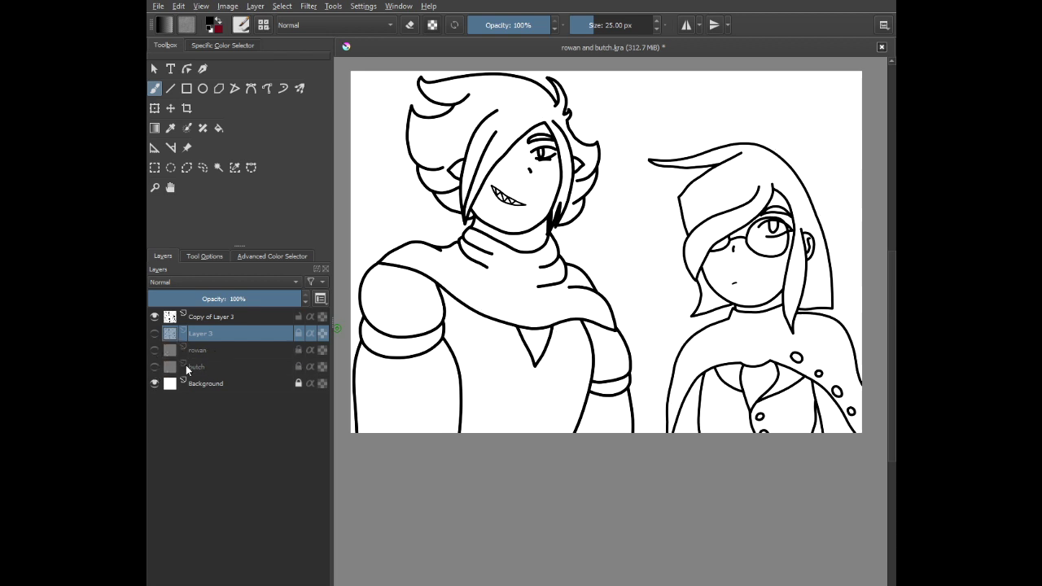
- Group the rowan and butch layers into a locked, hidden group named "sketch"
{"action": "left_click", "coordinate": [187, 366]}
{"action": "left_click", "coordinate": [197, 350], "text": "ctrl"}
{"action": "key", "text": "ctrl+g"}
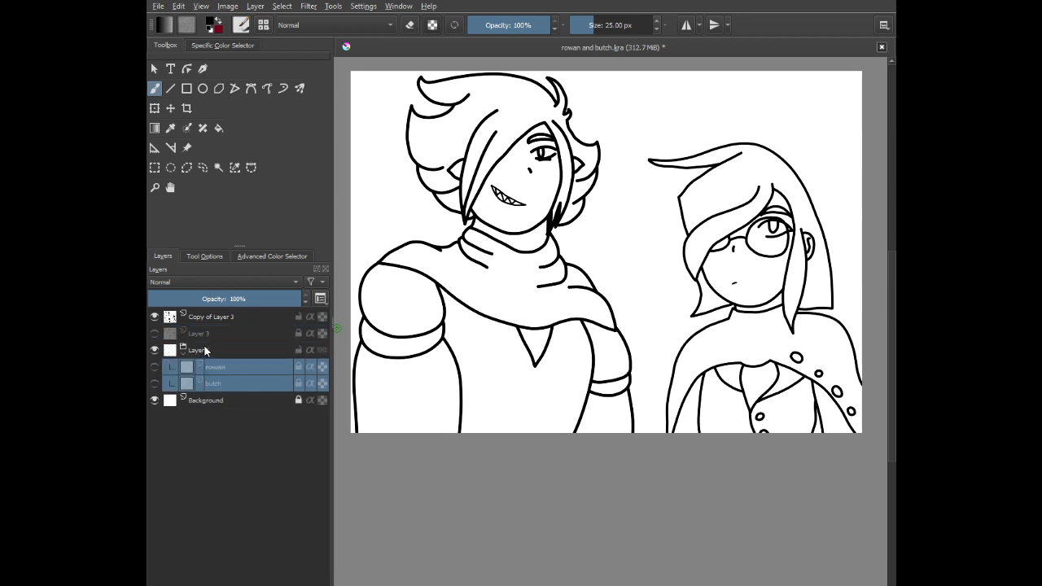
{"action": "double_click", "coordinate": [199, 350]}
{"action": "type", "text": "sketch"}
{"action": "key", "text": "Return"}
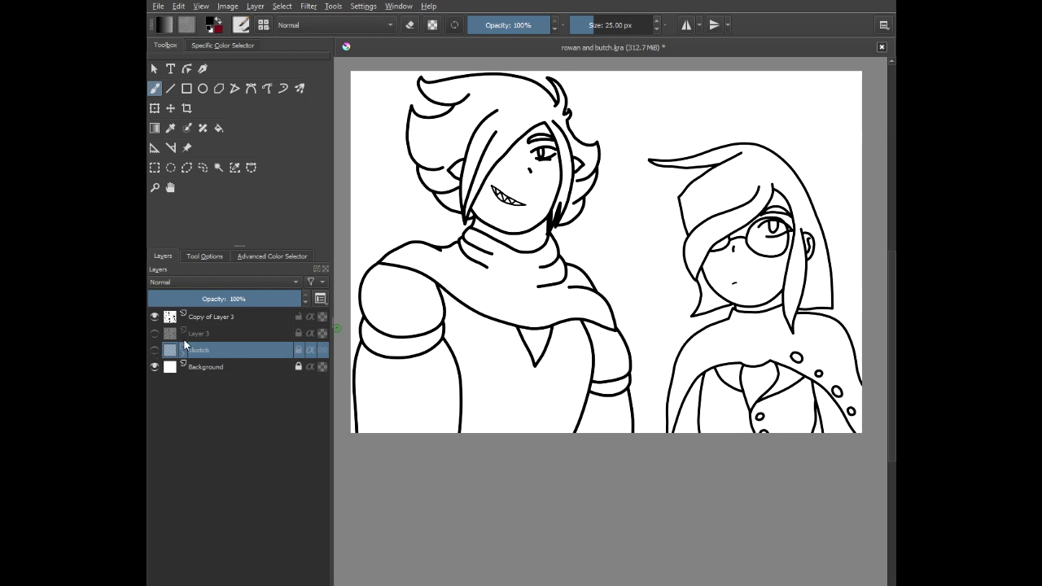
- Check the layers inside the sketch group, leaving the group hidden and collapsed
{"action": "left_click", "coordinate": [156, 349]}
{"action": "left_click", "coordinate": [181, 355]}
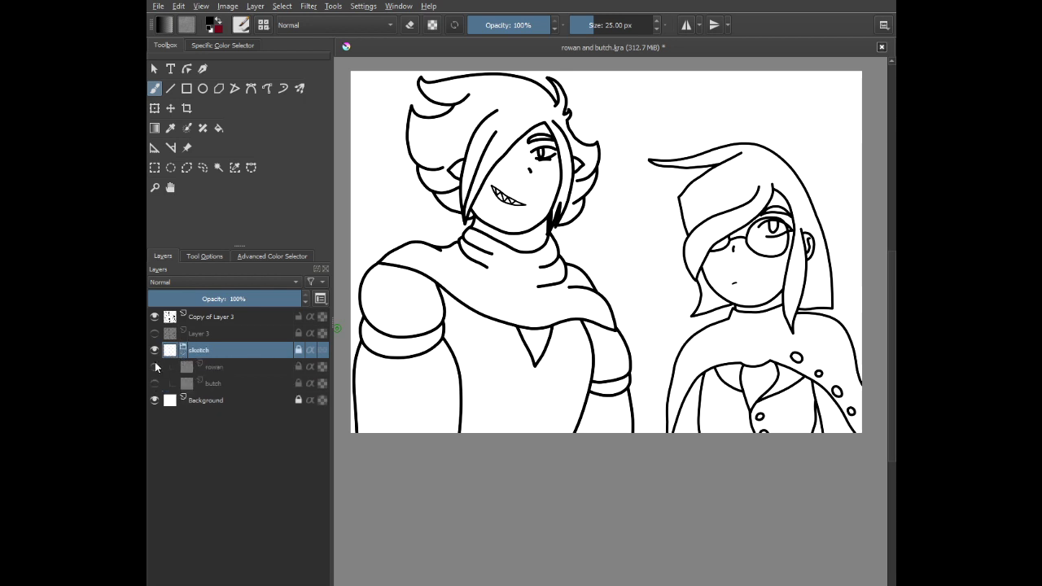
{"action": "left_click", "coordinate": [155, 351]}
{"action": "left_click", "coordinate": [182, 355]}
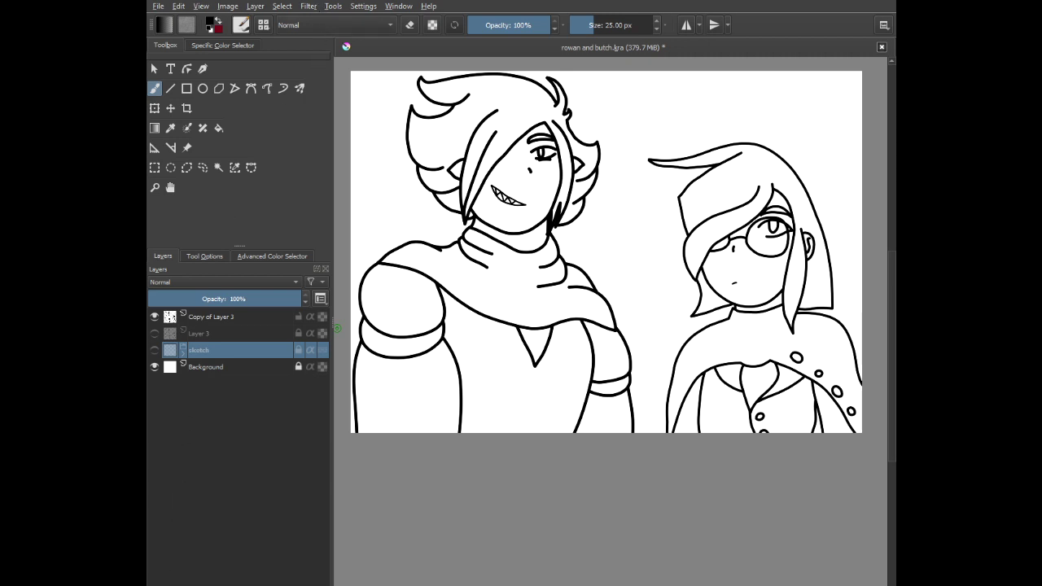
- Rename Layer 3 to "gaussian blur" and its copy to "lineart", locking the lineart layer
{"action": "left_click", "coordinate": [207, 333]}
{"action": "double_click", "coordinate": [207, 333]}
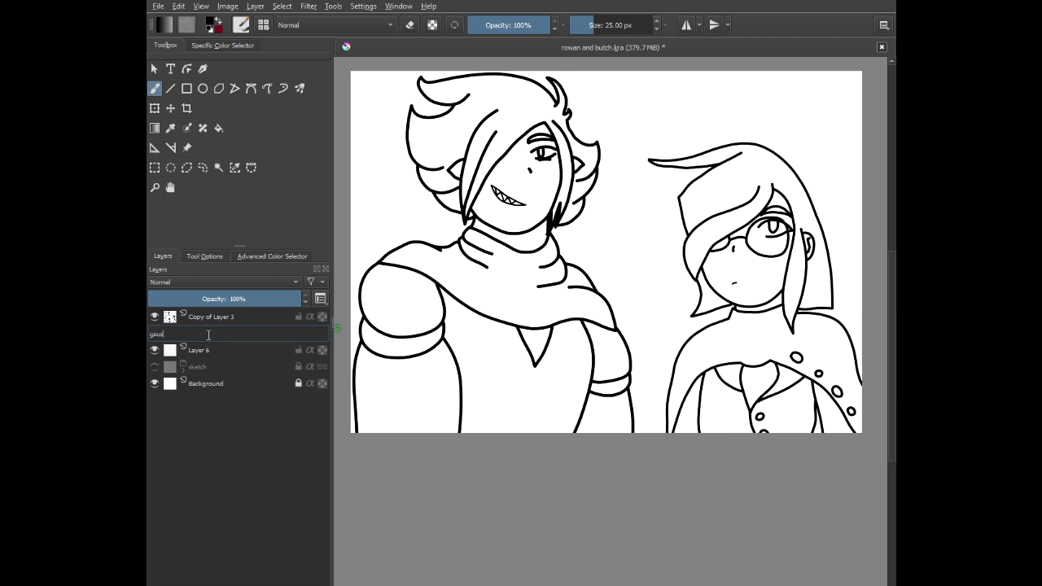
{"action": "key", "text": "Return"}
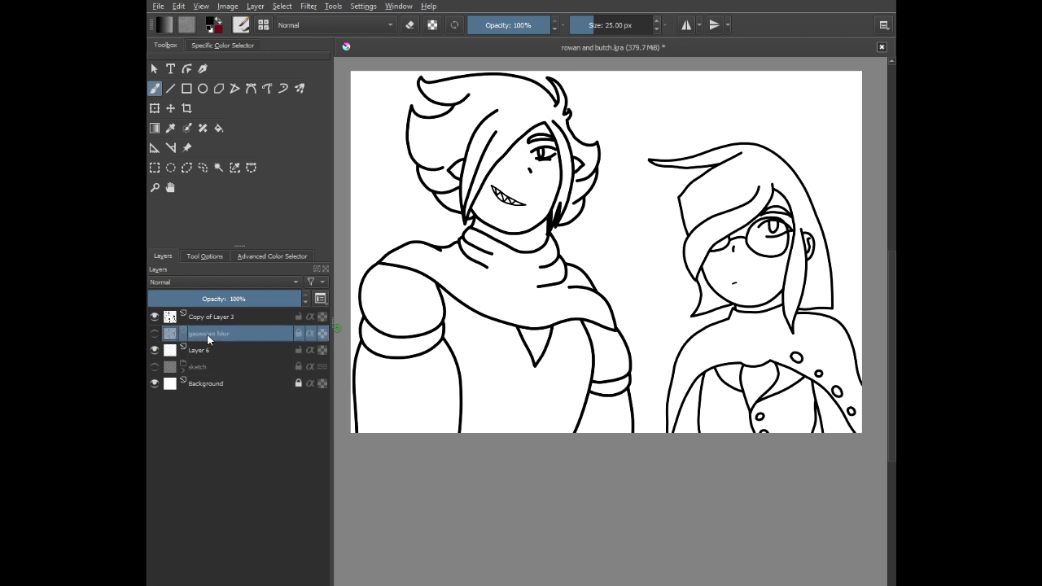
{"action": "double_click", "coordinate": [211, 320]}
{"action": "type", "text": "lineart"}
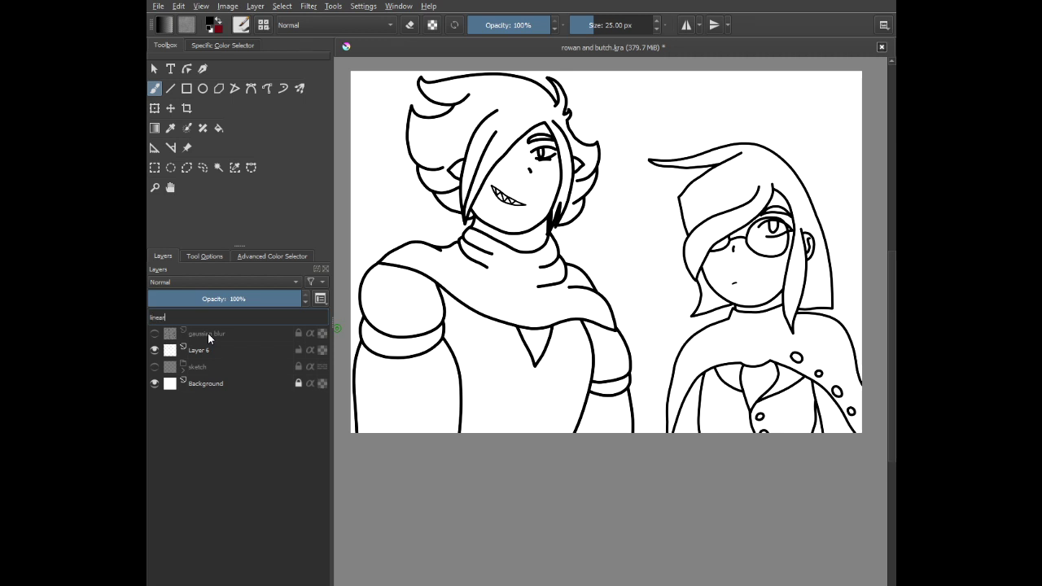
{"action": "key", "text": "Return"}
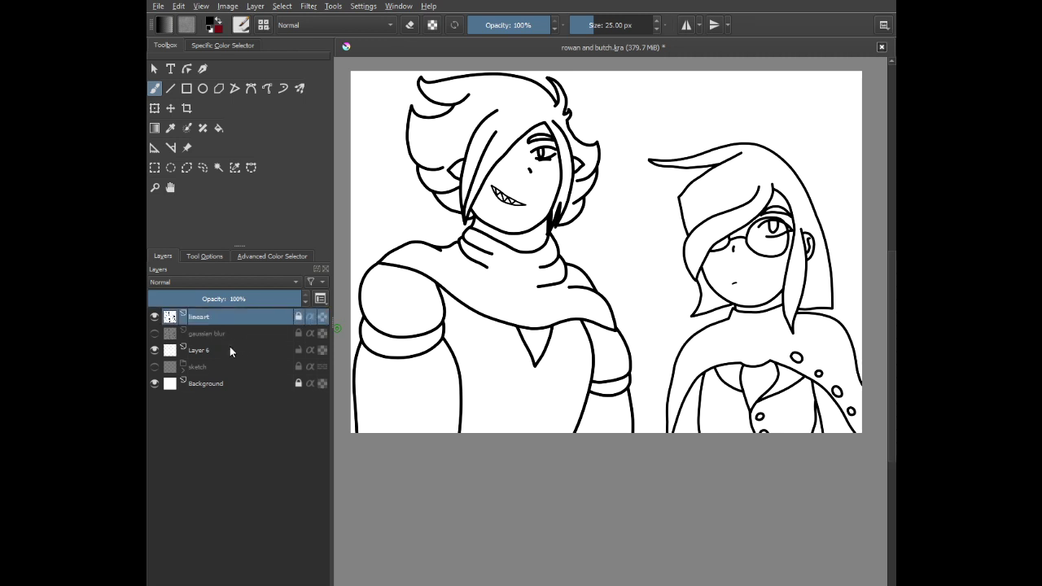
- Rename Layer 6, the white layer above the sketch group, to "color"
{"action": "left_click", "coordinate": [230, 352]}
{"action": "double_click", "coordinate": [229, 350]}
{"action": "type", "text": "d"}
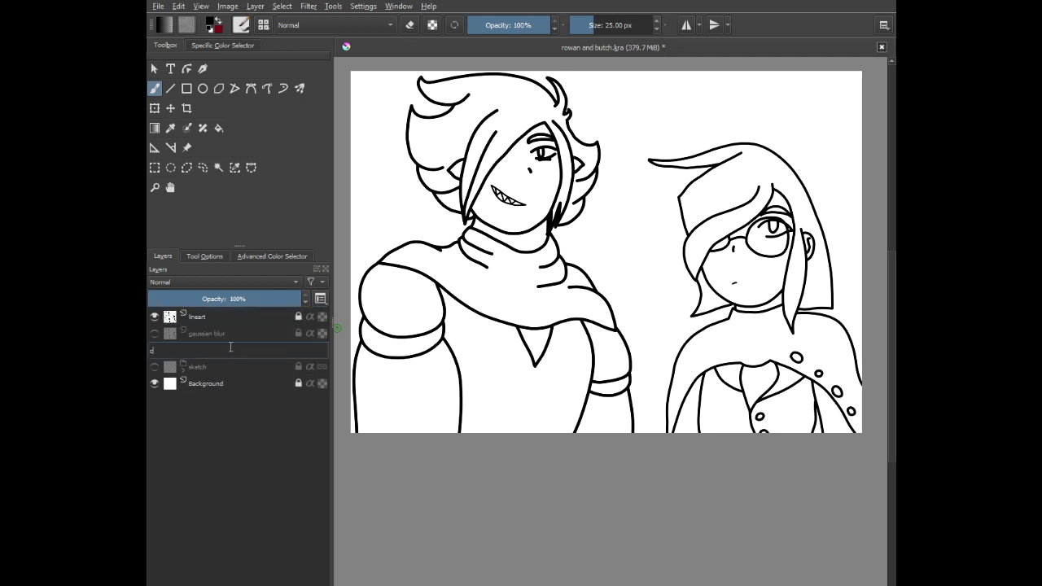
{"action": "type", "text": "olor"}
{"action": "key", "text": "Return"}
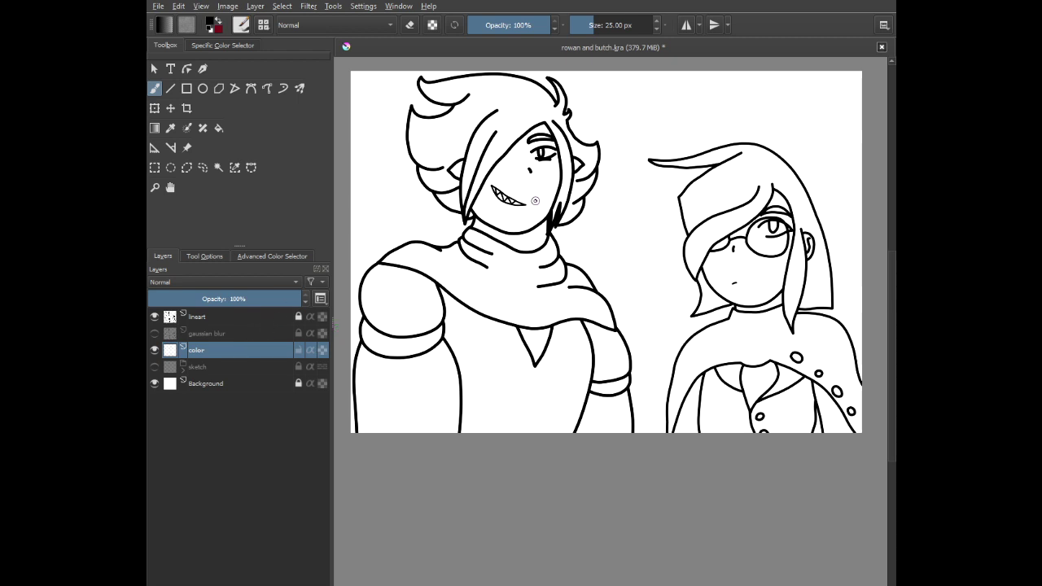
- Try filling the glasses-wearing character's hair with very dark navy blue on the color layer, and undo the fill
{"action": "scroll", "coordinate": [738, 193], "scroll_direction": "up", "scroll_amount": 5}
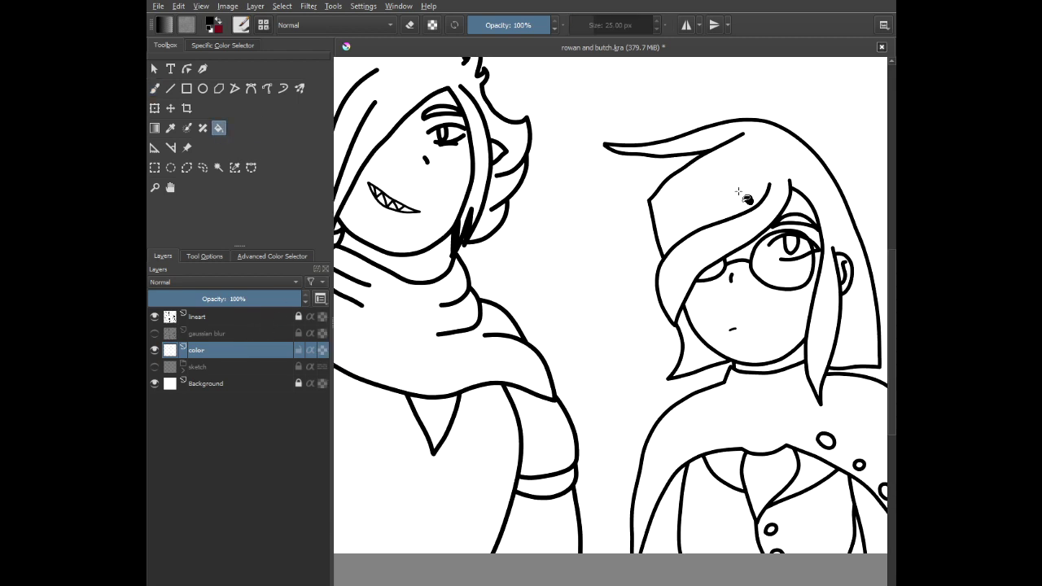
{"action": "right_click", "coordinate": [486, 212]}
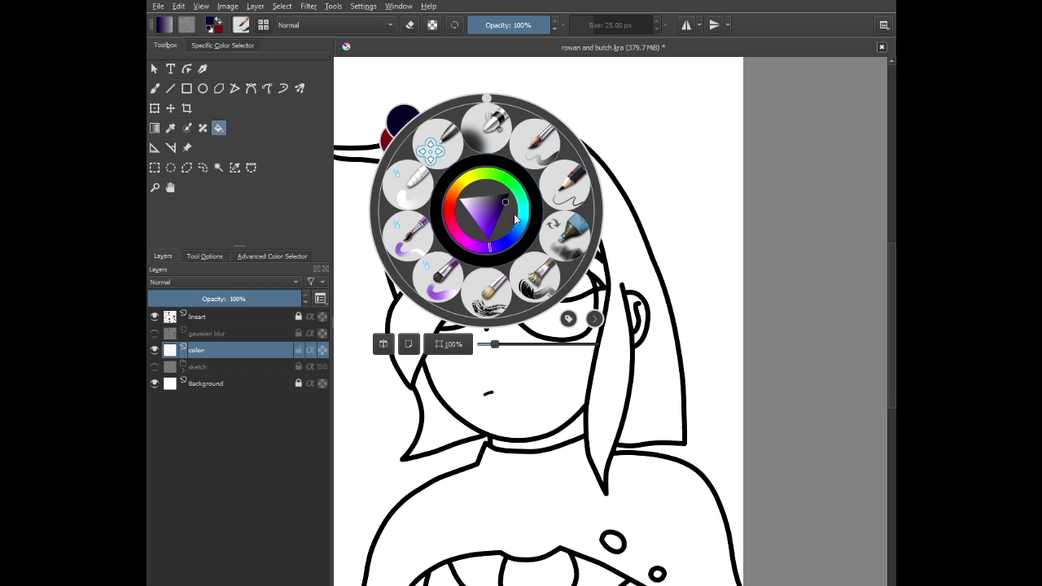
{"action": "left_click", "coordinate": [395, 86]}
{"action": "left_click", "coordinate": [498, 185]}
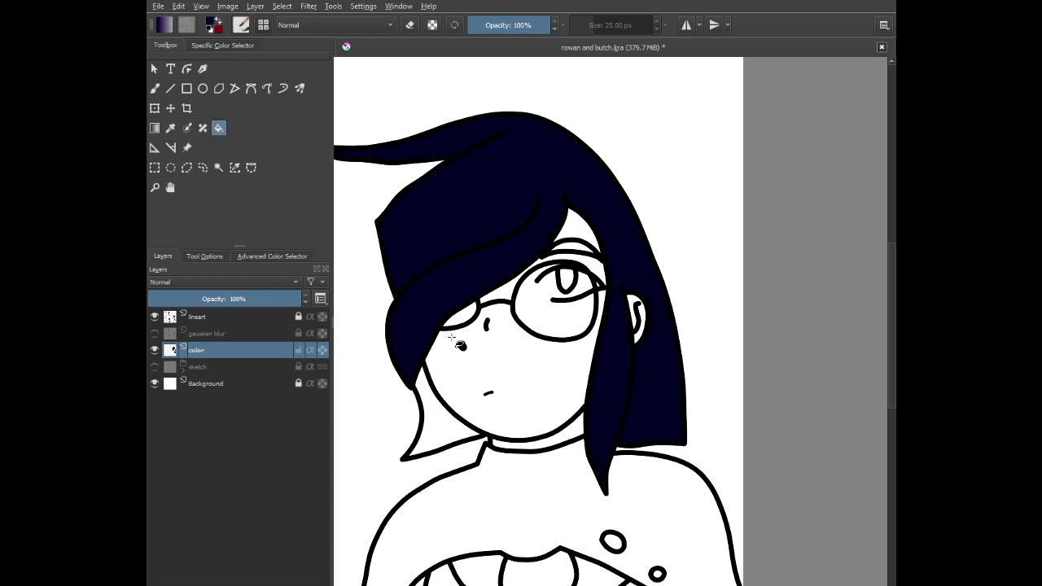
{"action": "key", "text": "ctrl+z"}
- Shift the fill colour to a very dark purple and fill the glasses-wearing character's hair, including the small lock beside the jaw
{"action": "right_click", "coordinate": [444, 269]}
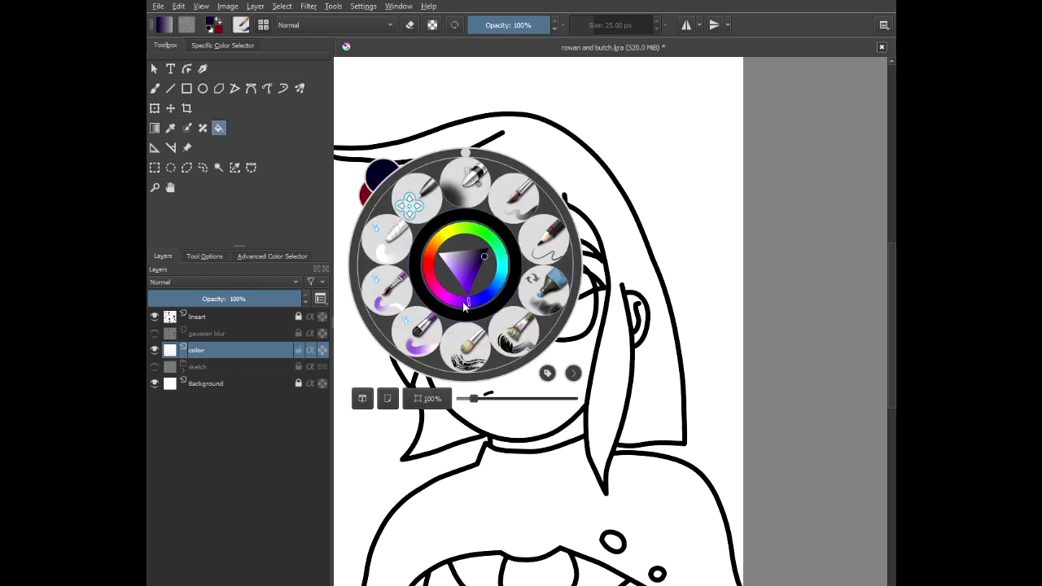
{"action": "left_click_drag", "start_coordinate": [465, 306], "coordinate": [461, 307]}
{"action": "left_click", "coordinate": [572, 162]}
{"action": "left_click", "coordinate": [543, 149]}
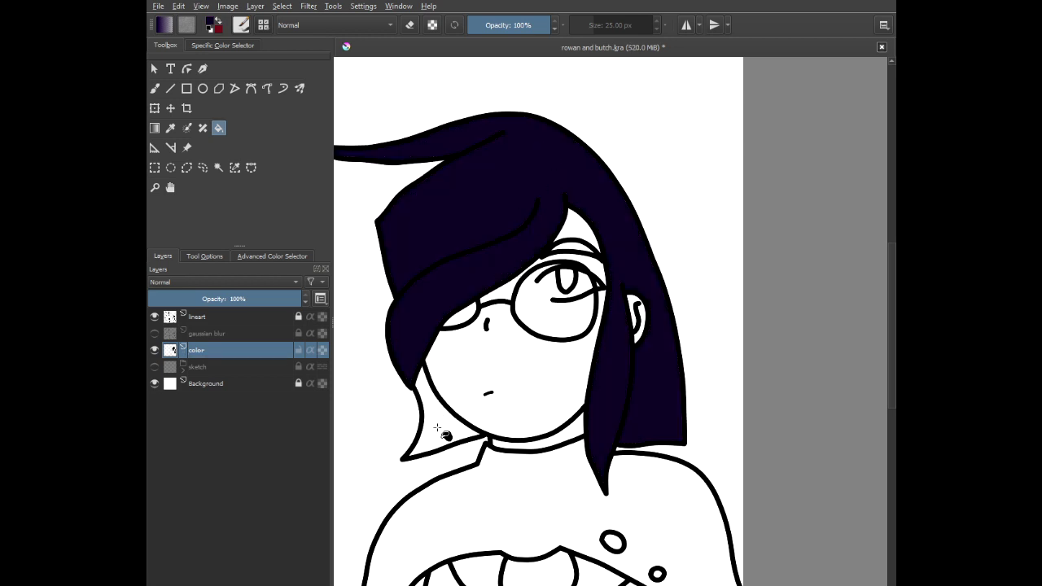
{"action": "scroll", "coordinate": [428, 399], "scroll_direction": "down", "scroll_amount": 3}
{"action": "left_click_drag", "start_coordinate": [427, 399], "coordinate": [507, 301]}
- Try filling the glasses-wearing character's iris with the very dark purple of the hair
{"action": "scroll", "coordinate": [525, 245], "scroll_direction": "up", "scroll_amount": 5}
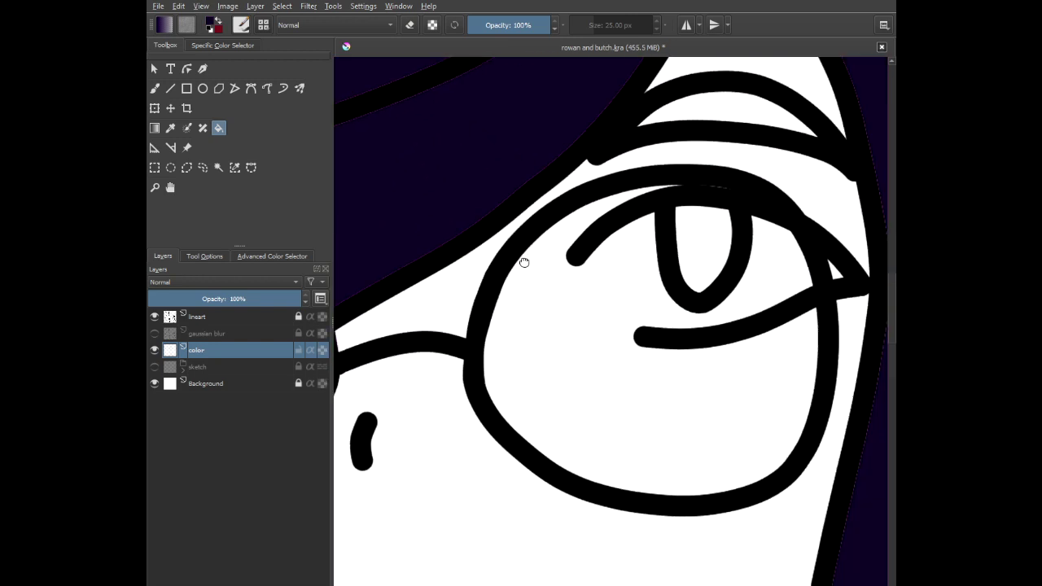
{"action": "left_click", "coordinate": [558, 257]}
{"action": "scroll", "coordinate": [559, 258], "scroll_direction": "down", "scroll_amount": 5}
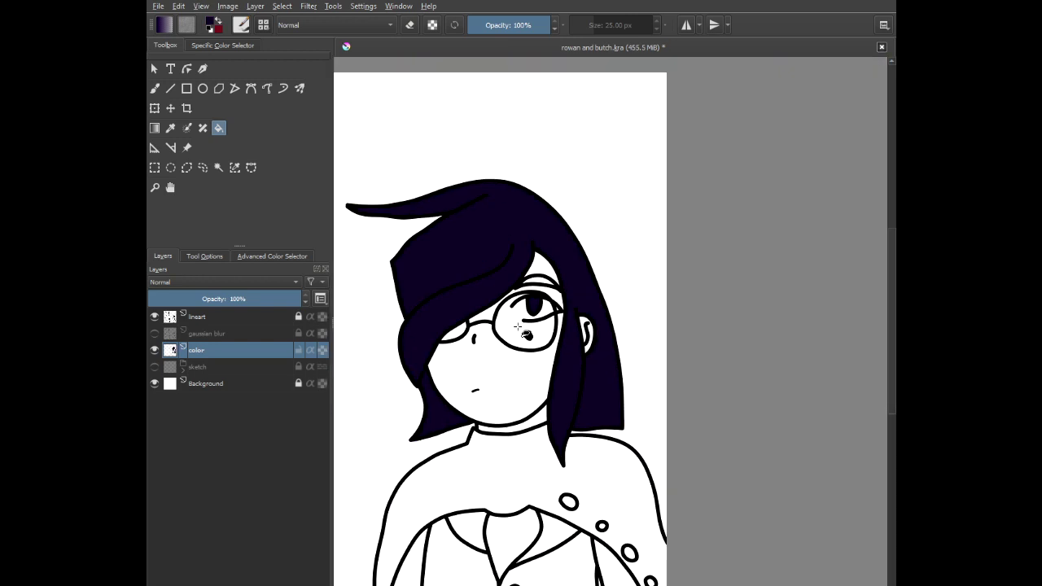
- Fill the glasses-wearing character's iris with muted purple and the eyebrow with the hair's very dark purple
{"action": "scroll", "coordinate": [544, 325], "scroll_direction": "up", "scroll_amount": 5}
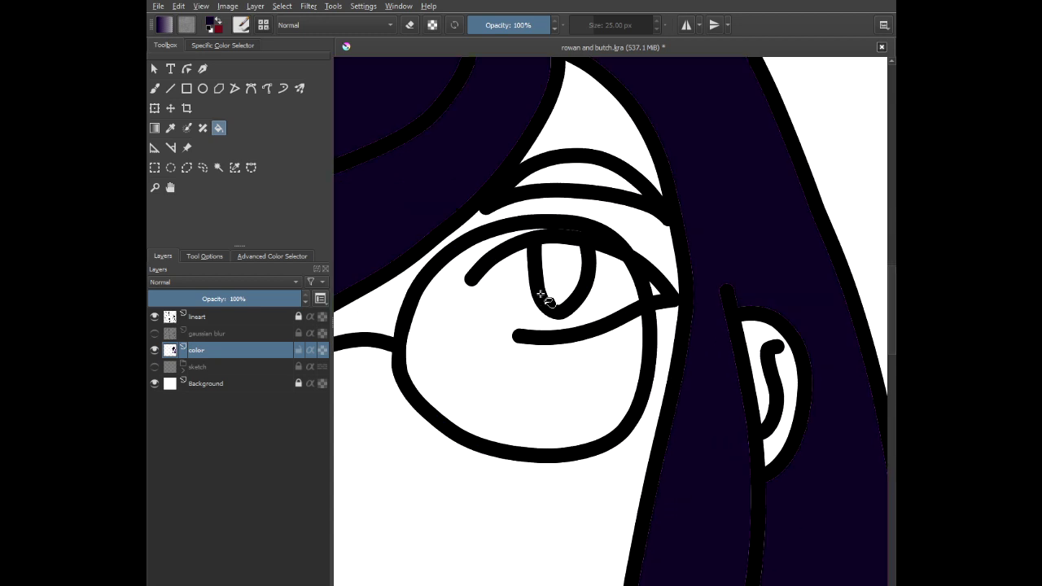
{"action": "right_click", "coordinate": [548, 295]}
{"action": "left_click", "coordinate": [554, 279]}
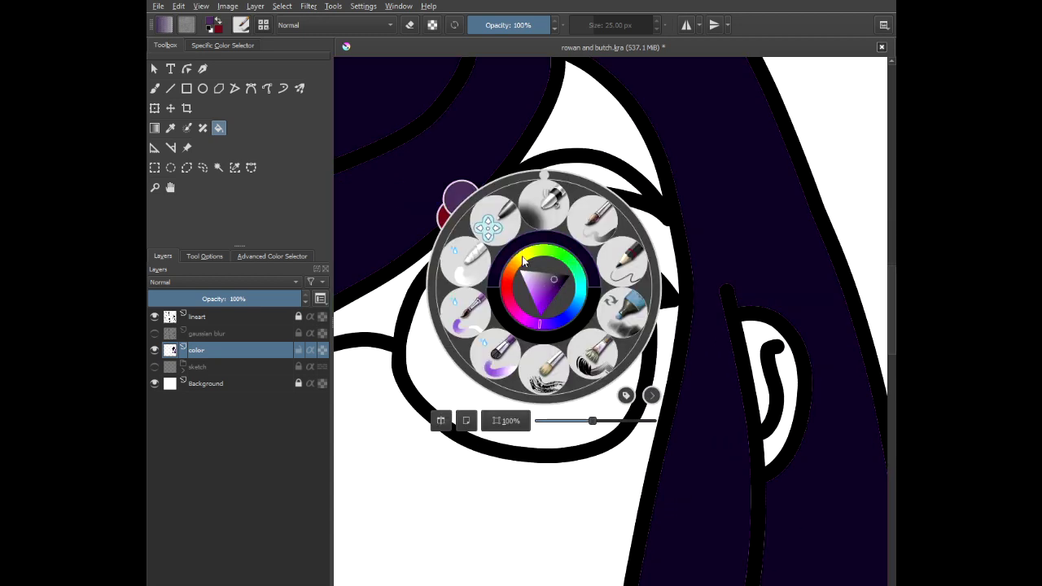
{"action": "left_click", "coordinate": [432, 147]}
{"action": "left_click", "coordinate": [558, 291]}
{"action": "scroll", "coordinate": [488, 334], "scroll_direction": "down", "scroll_amount": 3}
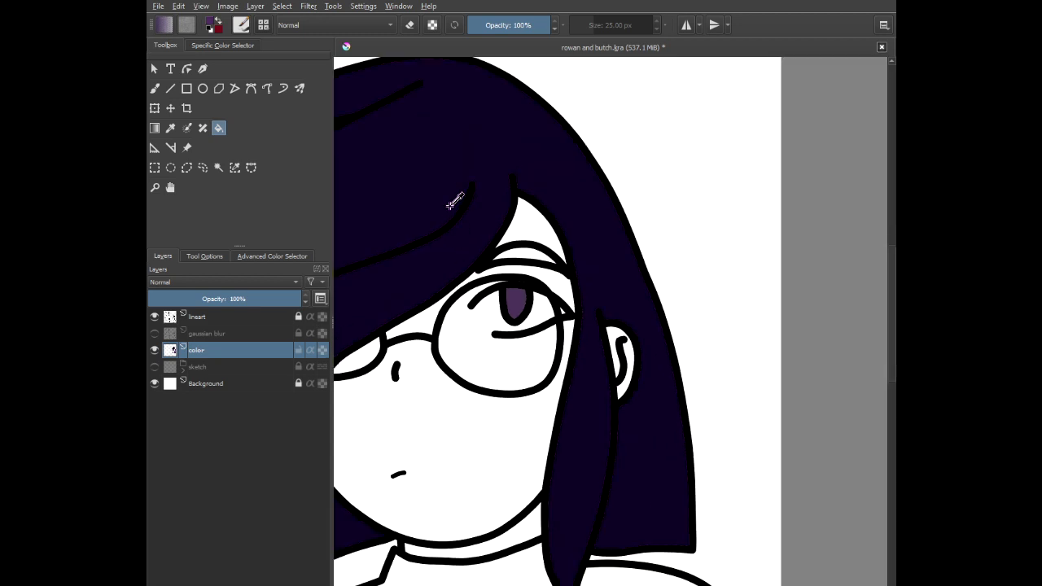
{"action": "scroll", "coordinate": [472, 349], "scroll_direction": "down", "scroll_amount": 3}
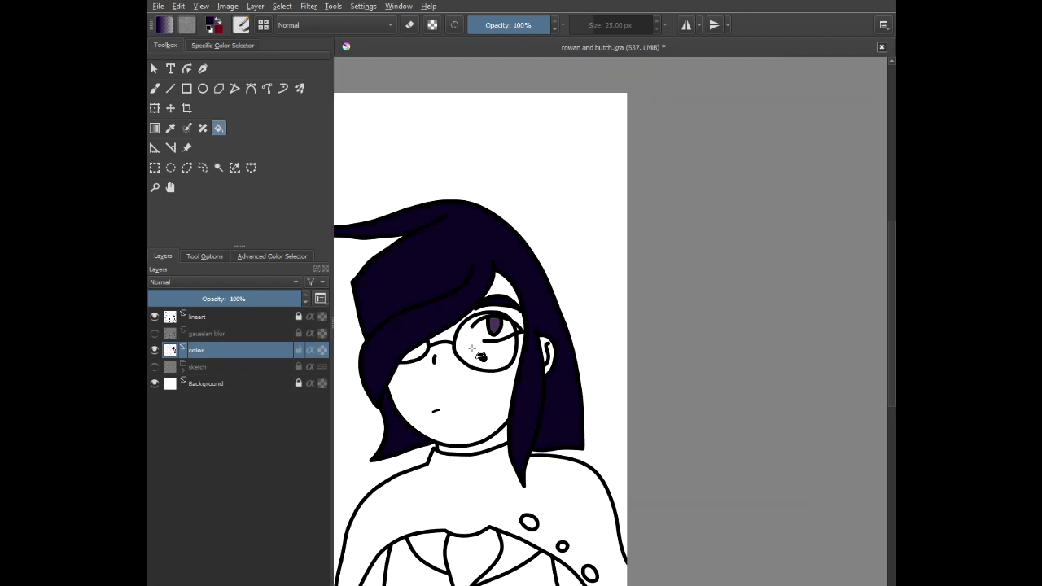
- Mix a very pale lilac skin colour and fill the main area of the glasses-wearing character's face
{"action": "scroll", "coordinate": [481, 358], "scroll_direction": "up", "scroll_amount": 3}
{"action": "right_click", "coordinate": [515, 292]}
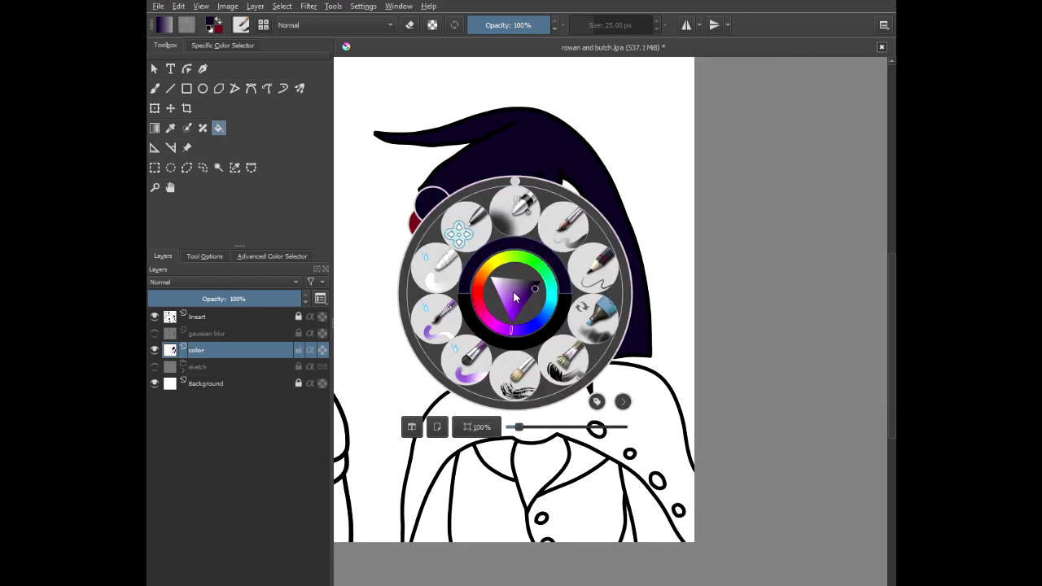
{"action": "left_click_drag", "start_coordinate": [514, 298], "coordinate": [495, 317]}
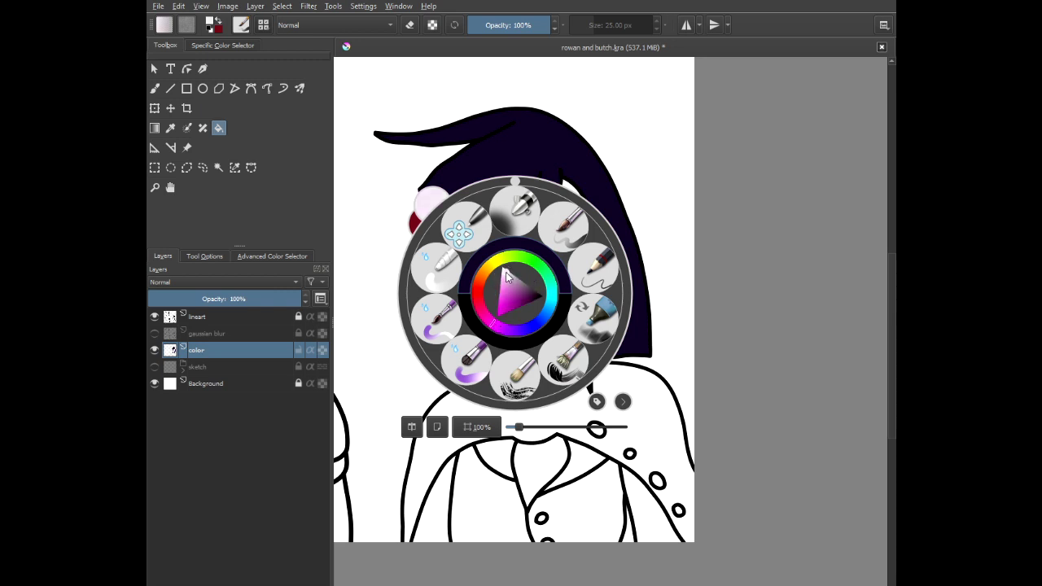
{"action": "left_click_drag", "start_coordinate": [504, 330], "coordinate": [503, 329]}
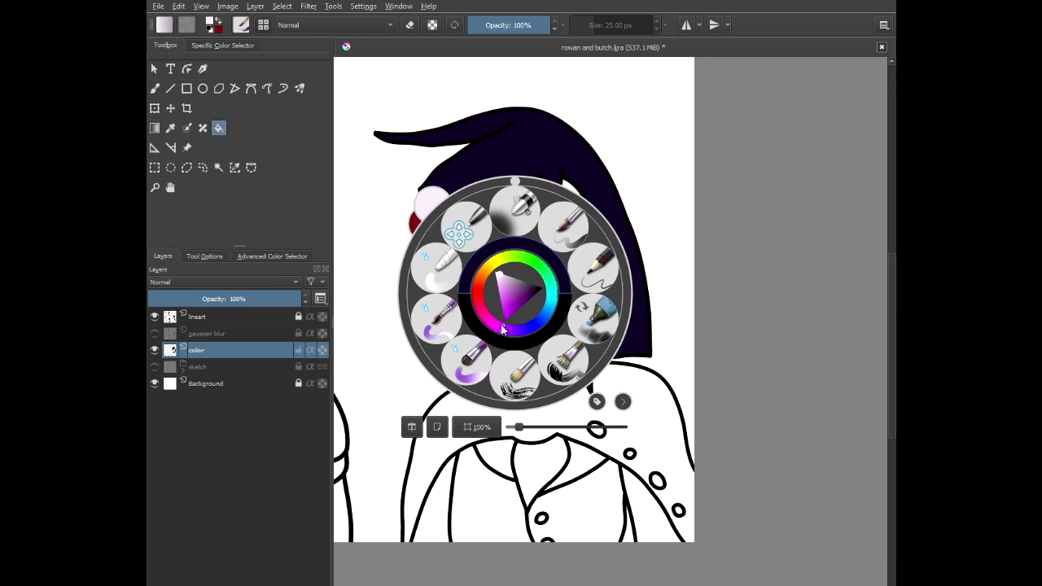
{"action": "left_click", "coordinate": [397, 213]}
{"action": "left_click", "coordinate": [518, 308]}
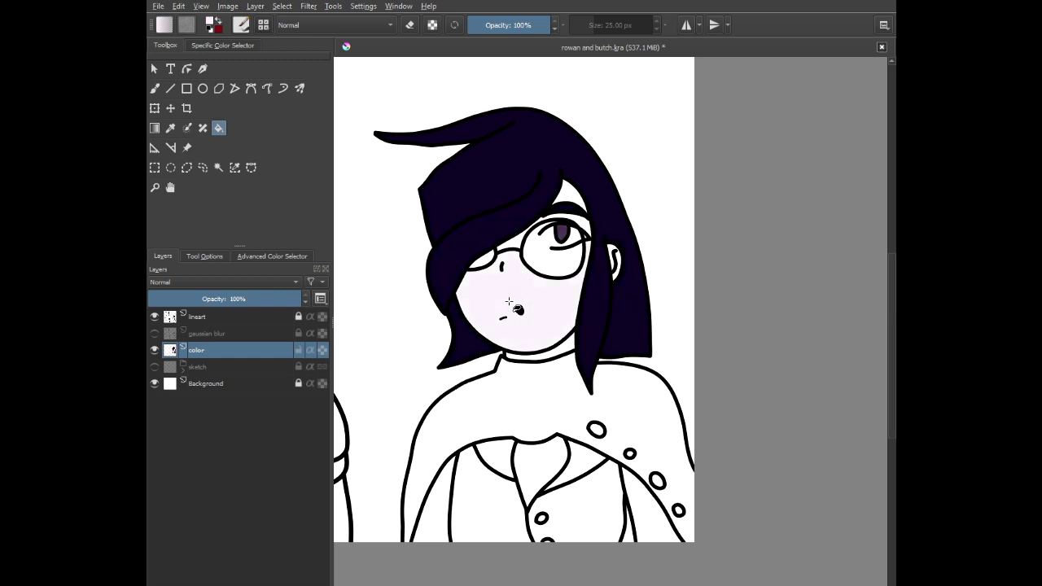
- Fill the skin around the glasses bridge, inside both lenses and above the eyebrow with the pale lilac
{"action": "scroll", "coordinate": [523, 256], "scroll_direction": "up", "scroll_amount": 3}
{"action": "scroll", "coordinate": [515, 247], "scroll_direction": "up", "scroll_amount": 1}
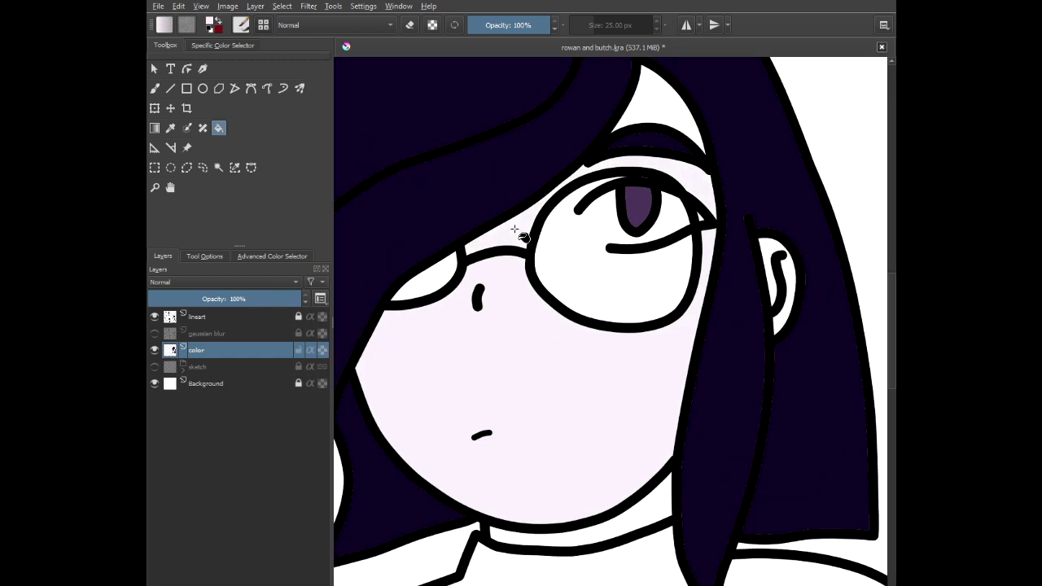
{"action": "left_click", "coordinate": [426, 277]}
{"action": "left_click", "coordinate": [575, 280]}
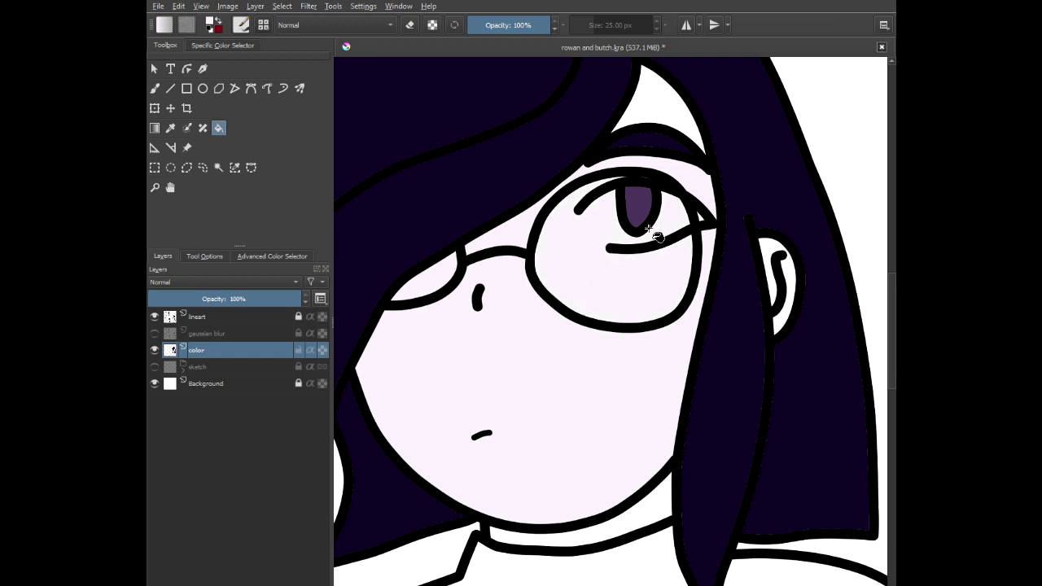
{"action": "left_click", "coordinate": [670, 104]}
- Fill the remaining skin gaps at the outer eye corner, the ear and the neck with the pale lilac
{"action": "scroll", "coordinate": [705, 205], "scroll_direction": "up", "scroll_amount": 1}
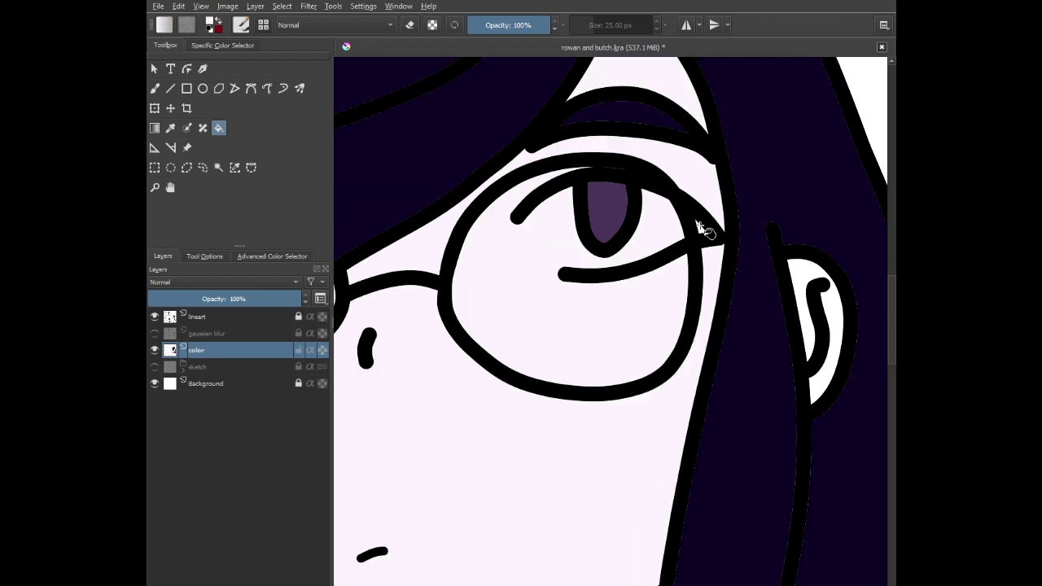
{"action": "scroll", "coordinate": [698, 231], "scroll_direction": "down", "scroll_amount": 1}
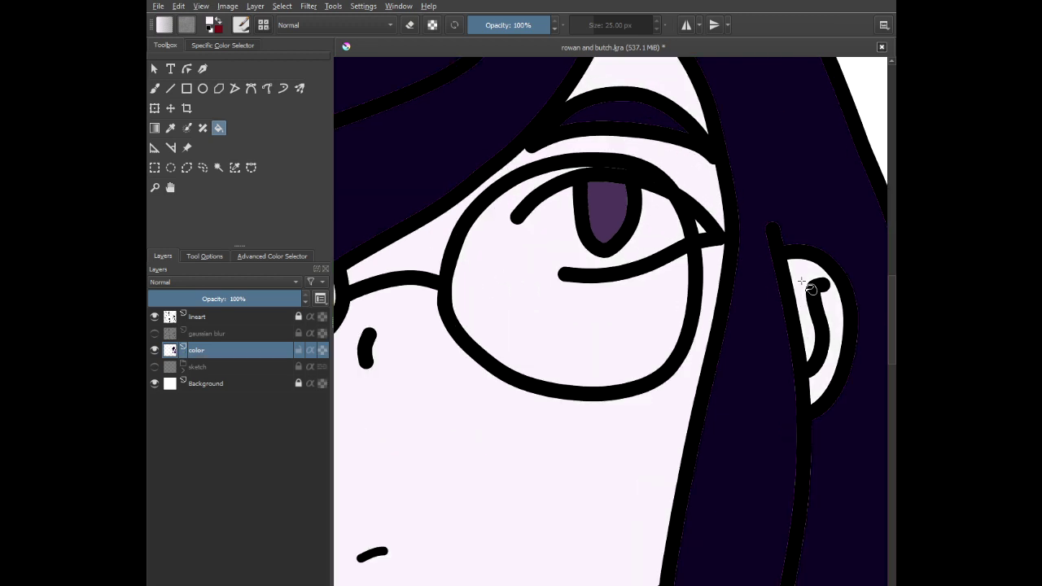
{"action": "scroll", "coordinate": [773, 283], "scroll_direction": "down", "scroll_amount": 2}
{"action": "scroll", "coordinate": [751, 325], "scroll_direction": "down", "scroll_amount": 2}
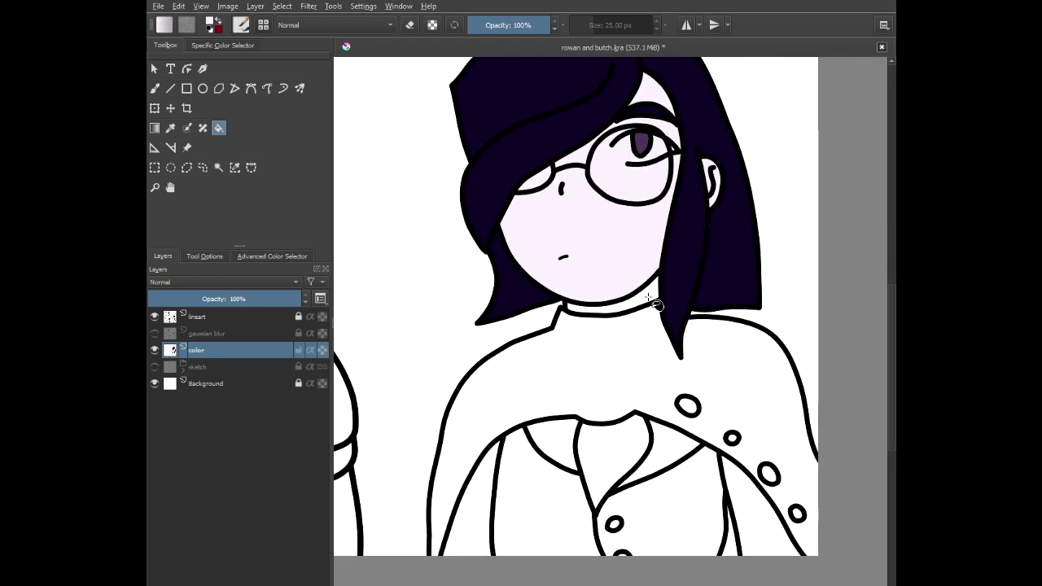
{"action": "scroll", "coordinate": [656, 305], "scroll_direction": "down", "scroll_amount": 2}
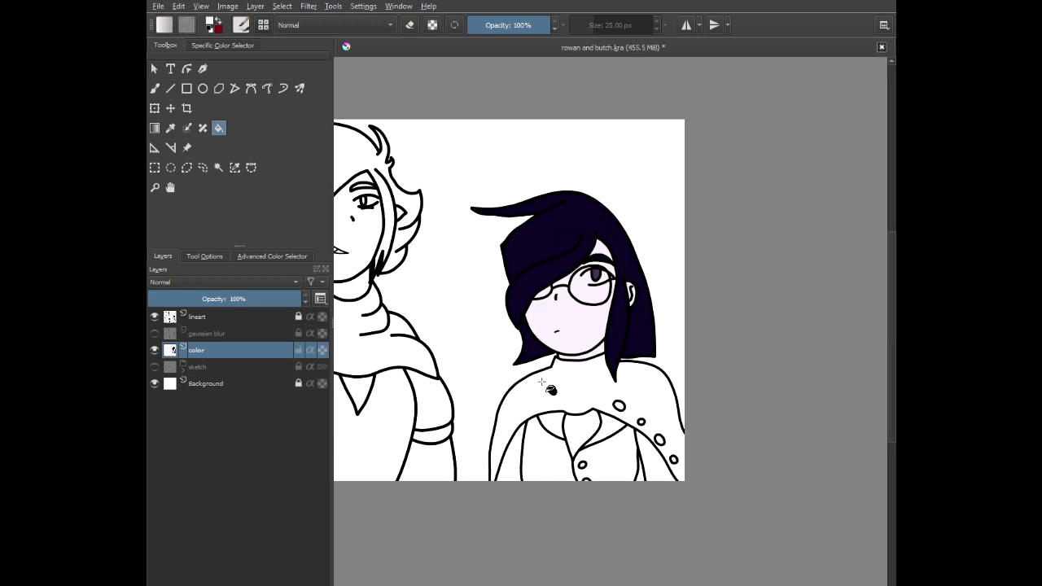
- Choose a near-black navy and fill the glasses-wearing character's cape with it
{"action": "scroll", "coordinate": [554, 444], "scroll_direction": "up", "scroll_amount": 2}
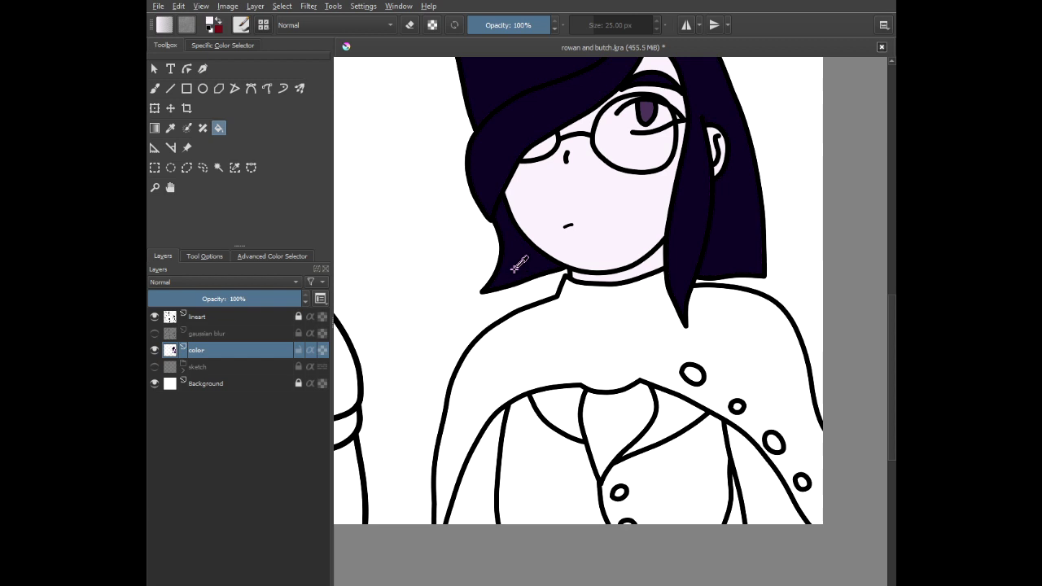
{"action": "right_click", "coordinate": [528, 291]}
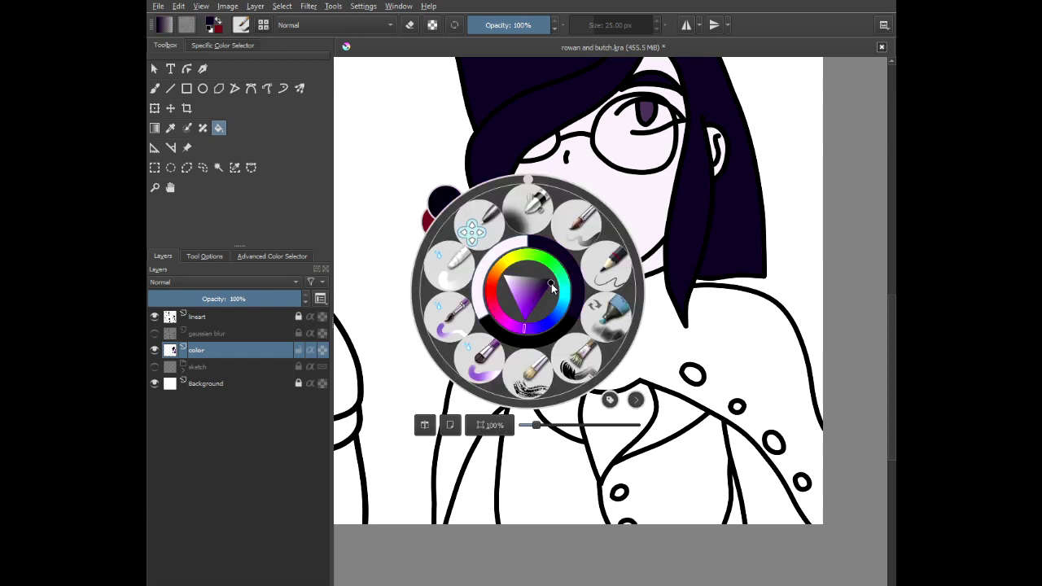
{"action": "left_click", "coordinate": [427, 156]}
{"action": "left_click", "coordinate": [528, 335]}
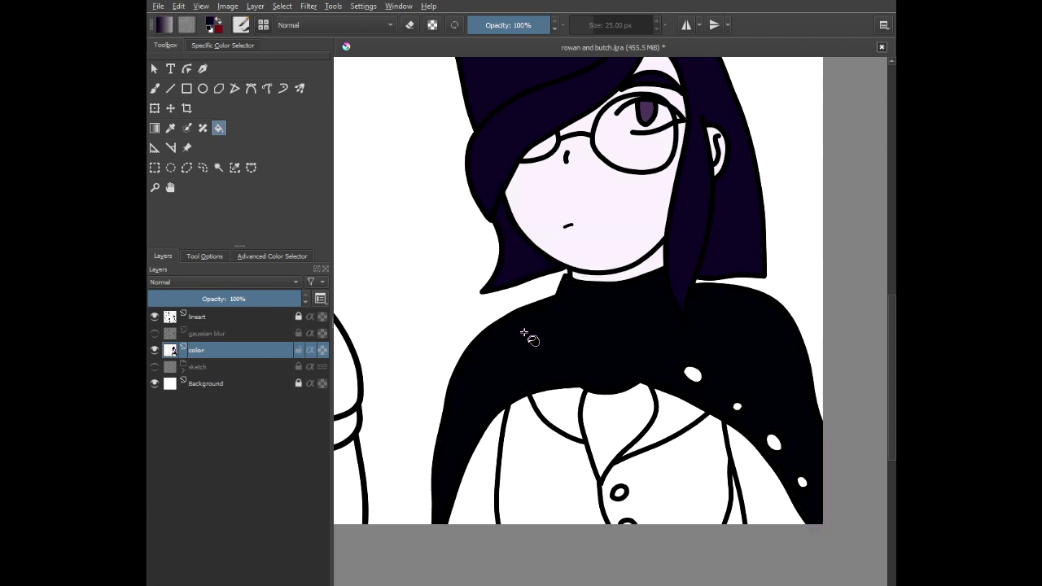
- Choose a light yellow and fill the uppermost button on the cape with it
{"action": "left_click_drag", "start_coordinate": [643, 405], "coordinate": [426, 281]}
{"action": "scroll", "coordinate": [431, 259], "scroll_direction": "up", "scroll_amount": 4}
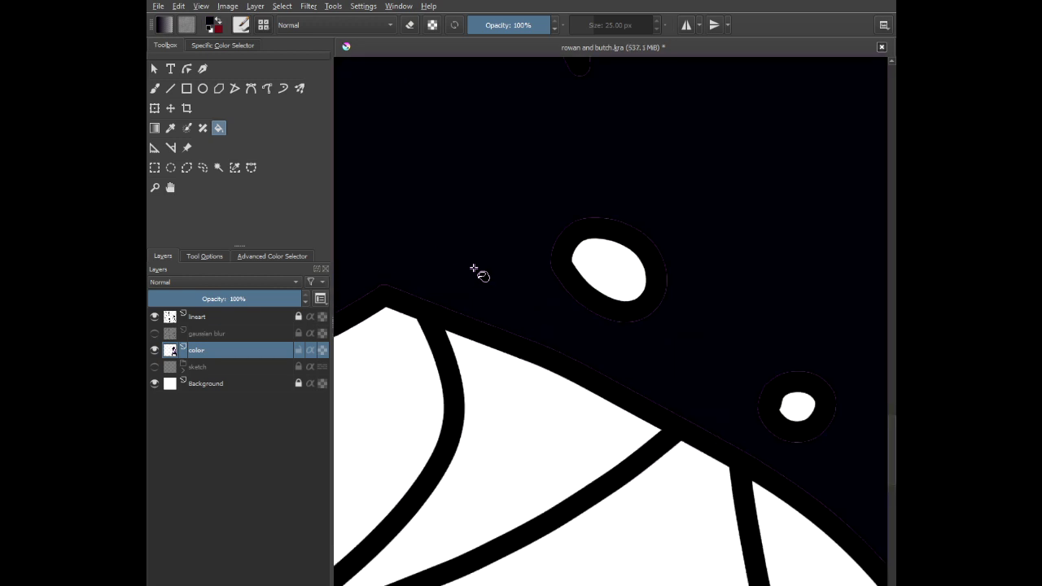
{"action": "right_click", "coordinate": [590, 261]}
{"action": "left_click", "coordinate": [573, 233]}
{"action": "left_click", "coordinate": [591, 247]}
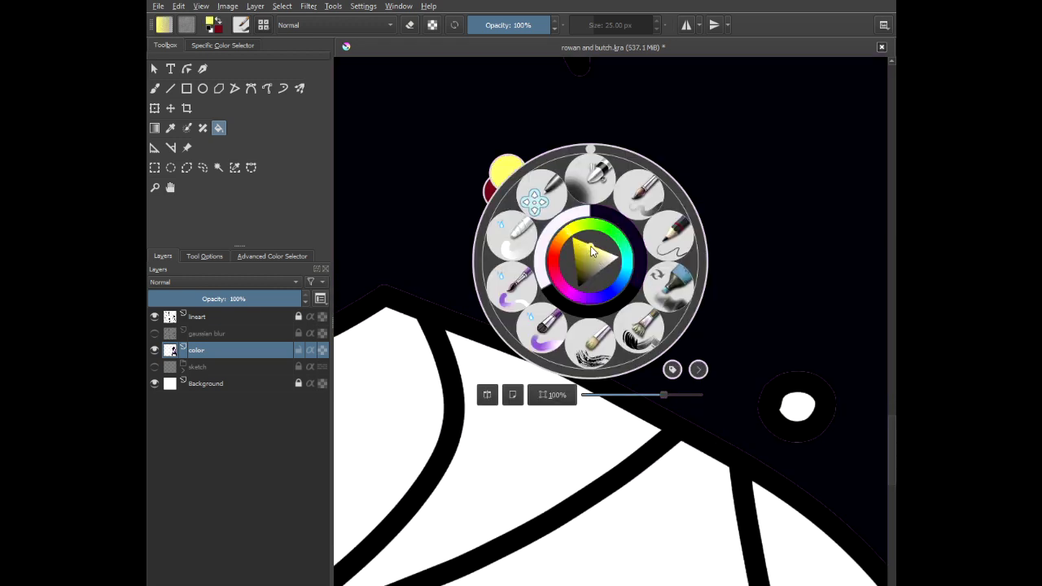
{"action": "left_click", "coordinate": [426, 166]}
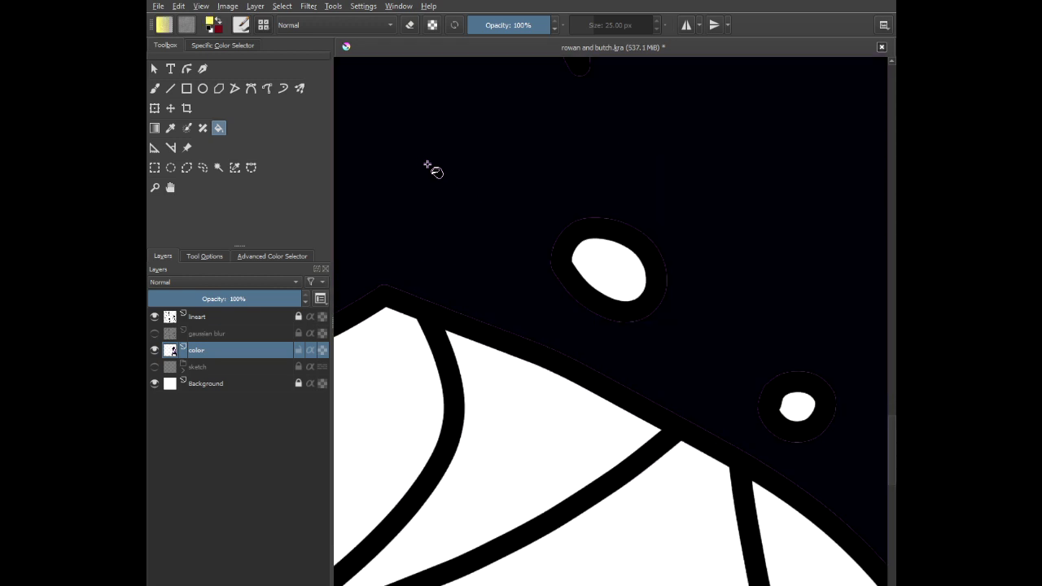
{"action": "left_click", "coordinate": [602, 278]}
- Fill the other three buttons along the cape's edge with the same light yellow
{"action": "scroll", "coordinate": [672, 300], "scroll_direction": "down", "scroll_amount": 1}
{"action": "left_click_drag", "start_coordinate": [703, 309], "coordinate": [479, 235]}
{"action": "left_click", "coordinate": [537, 301]}
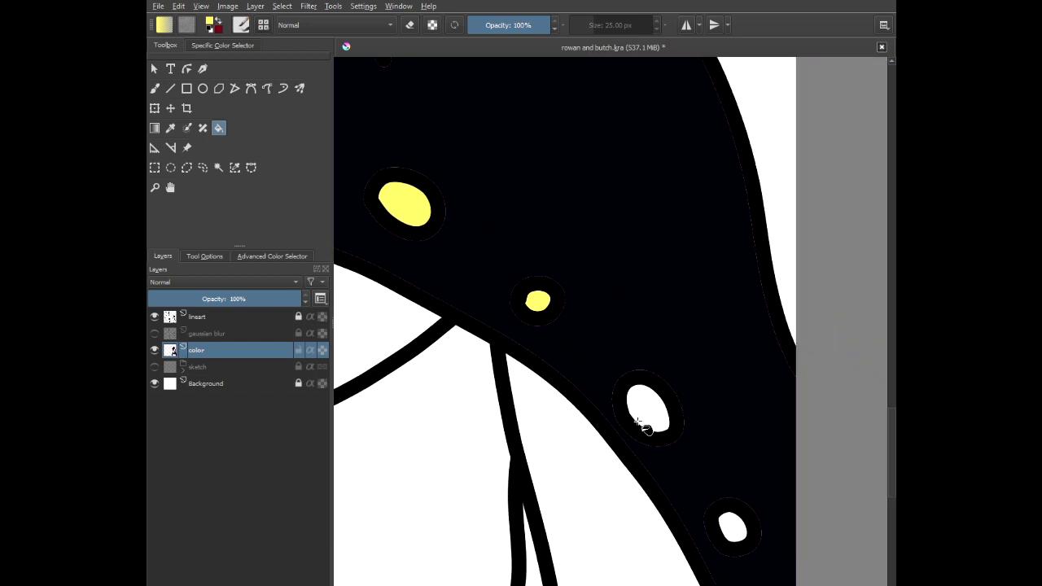
{"action": "left_click", "coordinate": [647, 419]}
{"action": "left_click_drag", "start_coordinate": [672, 443], "coordinate": [604, 320]}
{"action": "left_click", "coordinate": [669, 410]}
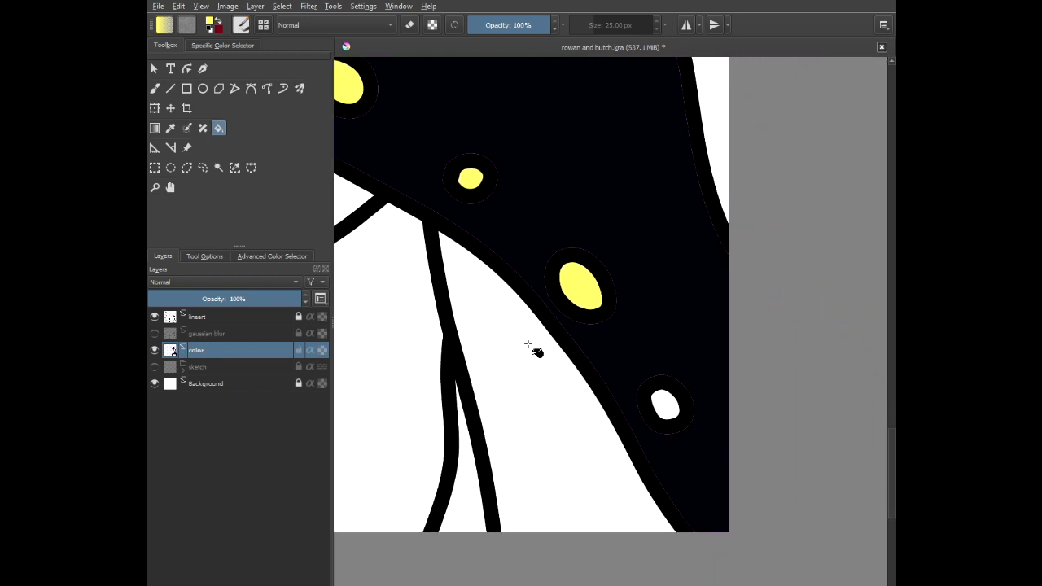
- Choose a muted navy blue and fill the glasses-wearing character's jacket body and both sleeves with it
{"action": "scroll", "coordinate": [486, 345], "scroll_direction": "down", "scroll_amount": 3}
{"action": "left_click_drag", "start_coordinate": [471, 346], "coordinate": [619, 327]}
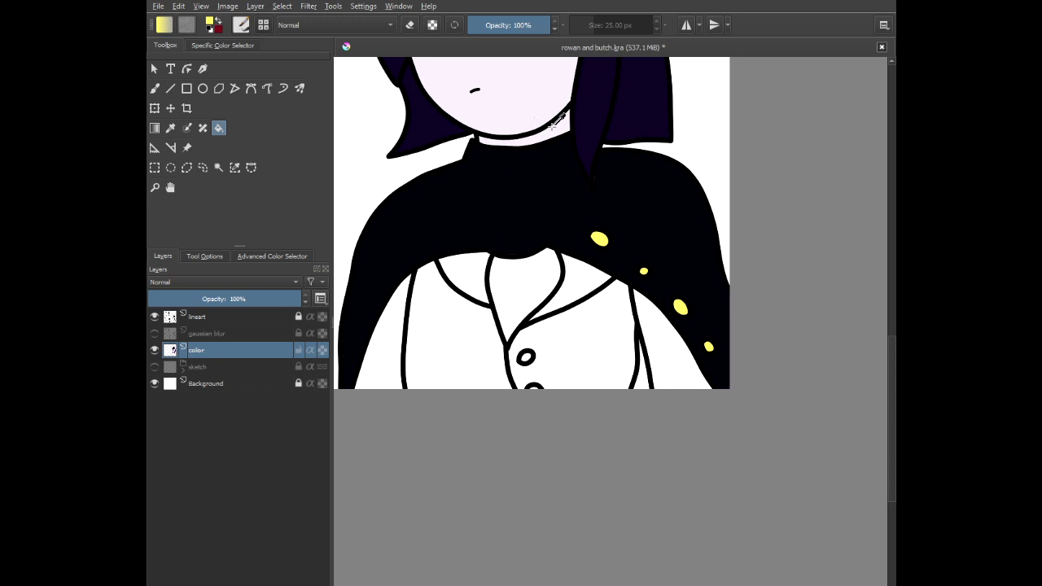
{"action": "left_click", "coordinate": [595, 87], "text": "ctrl"}
{"action": "right_click", "coordinate": [552, 202]}
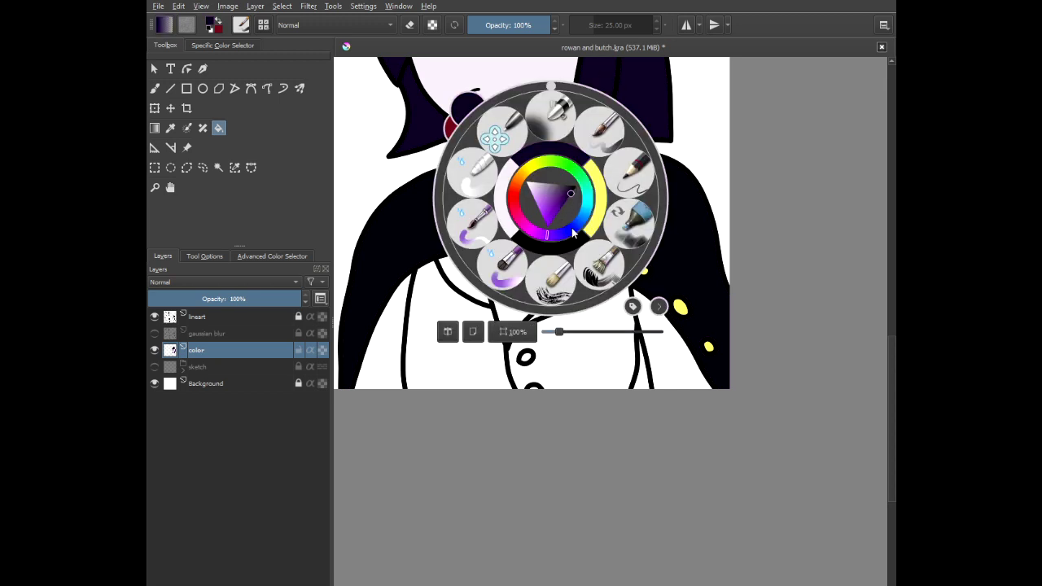
{"action": "left_click", "coordinate": [574, 234]}
{"action": "left_click", "coordinate": [551, 189]}
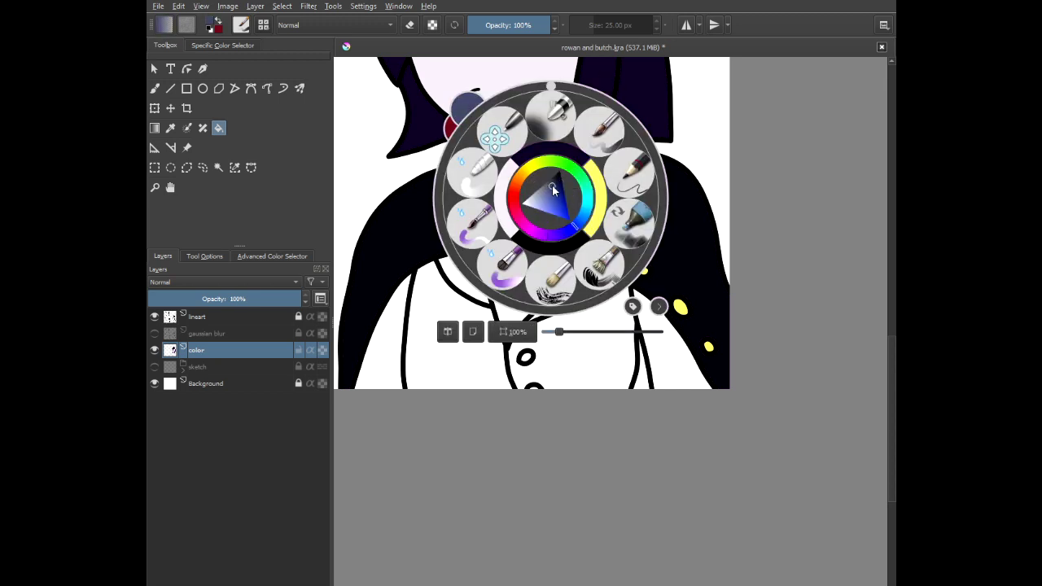
{"action": "left_click_drag", "start_coordinate": [553, 185], "coordinate": [554, 187]}
{"action": "left_click", "coordinate": [382, 153]}
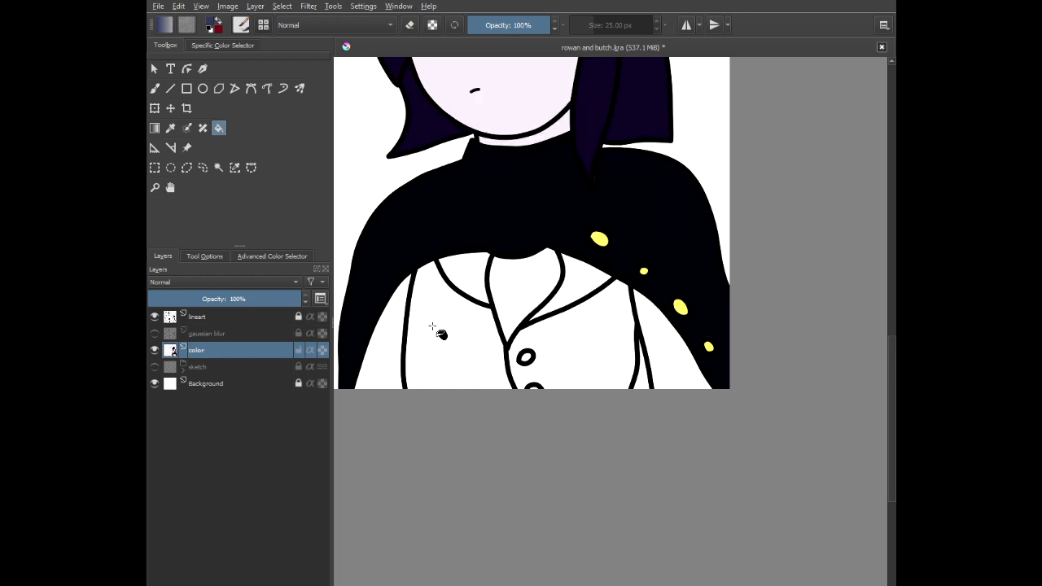
{"action": "left_click", "coordinate": [432, 327]}
{"action": "left_click", "coordinate": [384, 362]}
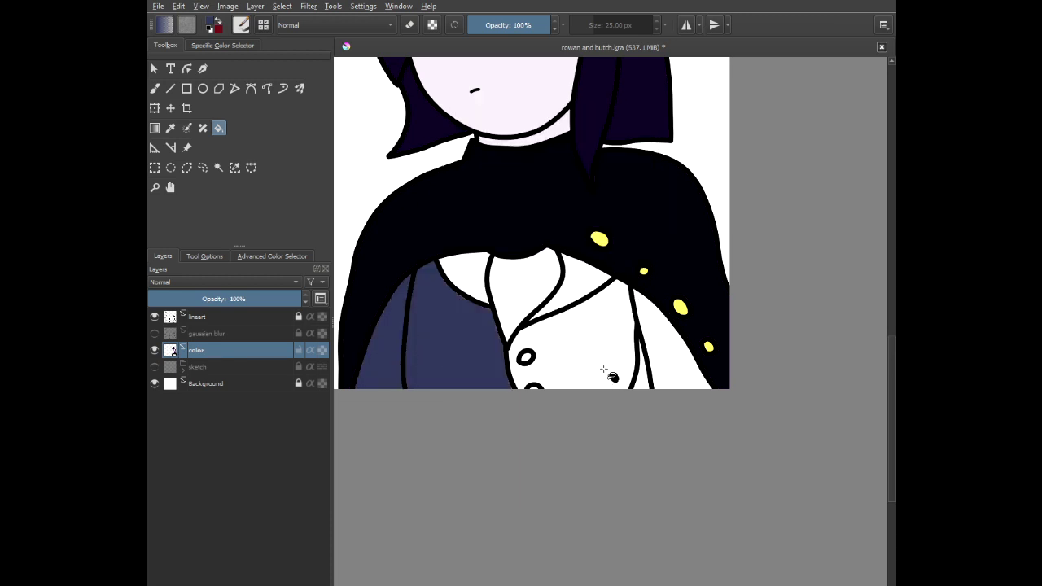
{"action": "left_click", "coordinate": [598, 366]}
{"action": "left_click", "coordinate": [642, 349]}
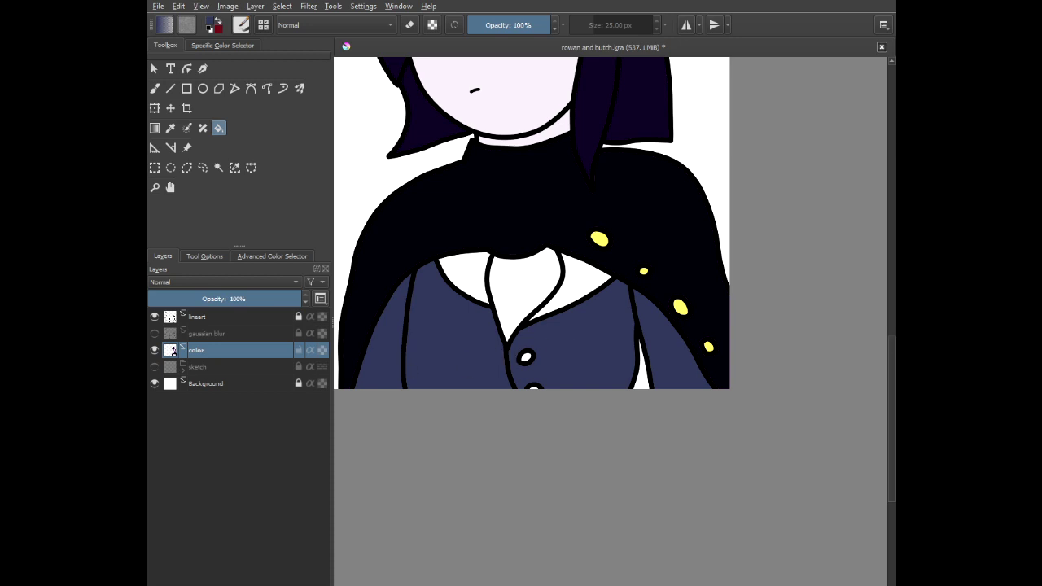
- Choose a bright crimson red and fill the glasses-wearing character's tie with it
{"action": "scroll", "coordinate": [518, 217], "scroll_direction": "up", "scroll_amount": 5}
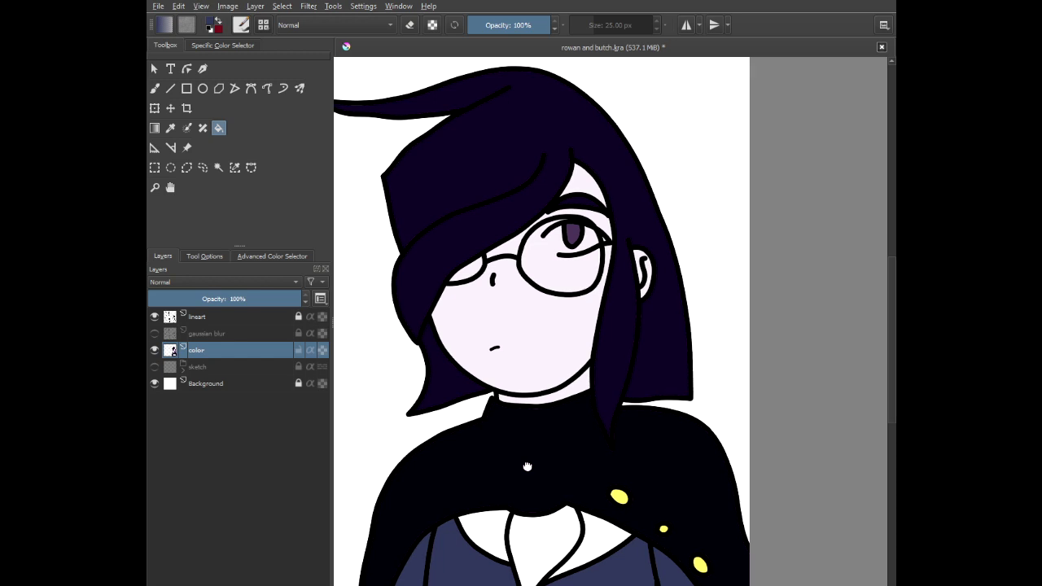
{"action": "scroll", "coordinate": [499, 317], "scroll_direction": "down", "scroll_amount": 3}
{"action": "scroll", "coordinate": [505, 415], "scroll_direction": "up", "scroll_amount": 2}
{"action": "right_click", "coordinate": [505, 417]}
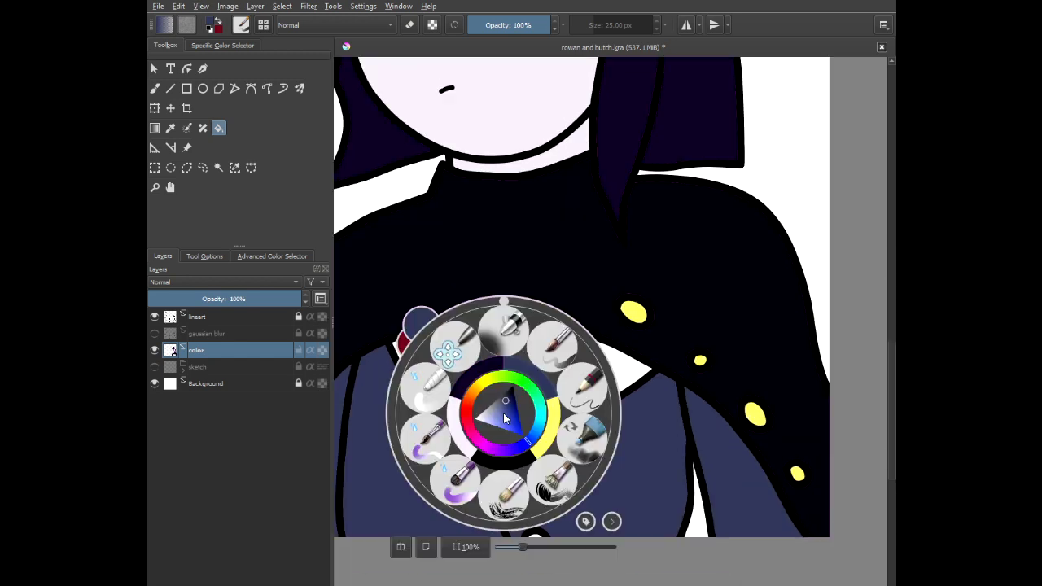
{"action": "mouse_move", "coordinate": [474, 417]}
{"action": "left_mouse_down"}
{"action": "mouse_move", "coordinate": [466, 422]}
{"action": "mouse_move", "coordinate": [487, 412]}
{"action": "left_mouse_up"}
{"action": "left_click", "coordinate": [414, 201]}
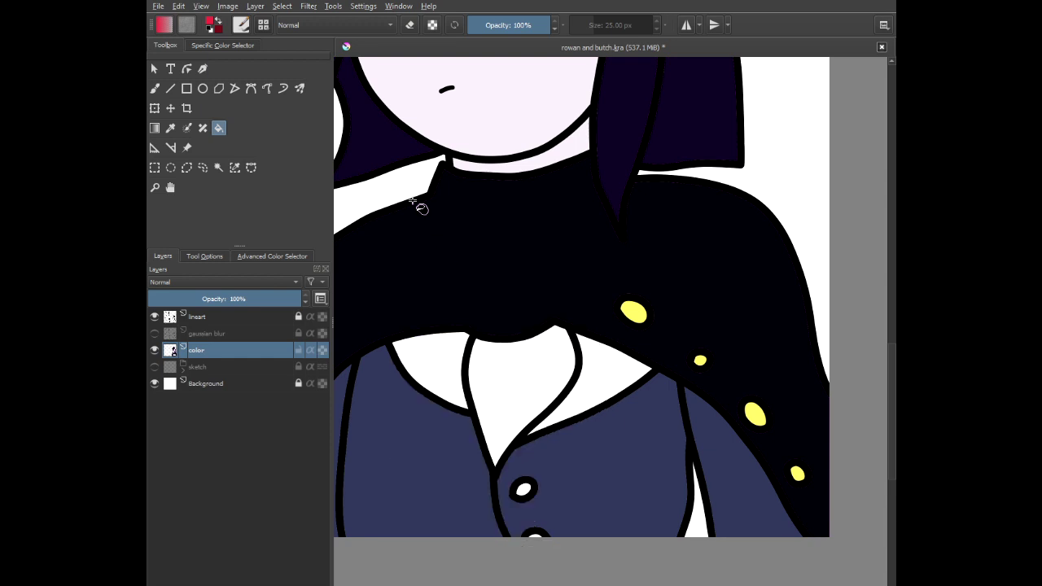
{"action": "left_click", "coordinate": [502, 392]}
- Sample the light yellow from the cape's buttons and fill both jacket buttons with it
{"action": "scroll", "coordinate": [486, 386], "scroll_direction": "down", "scroll_amount": 2}
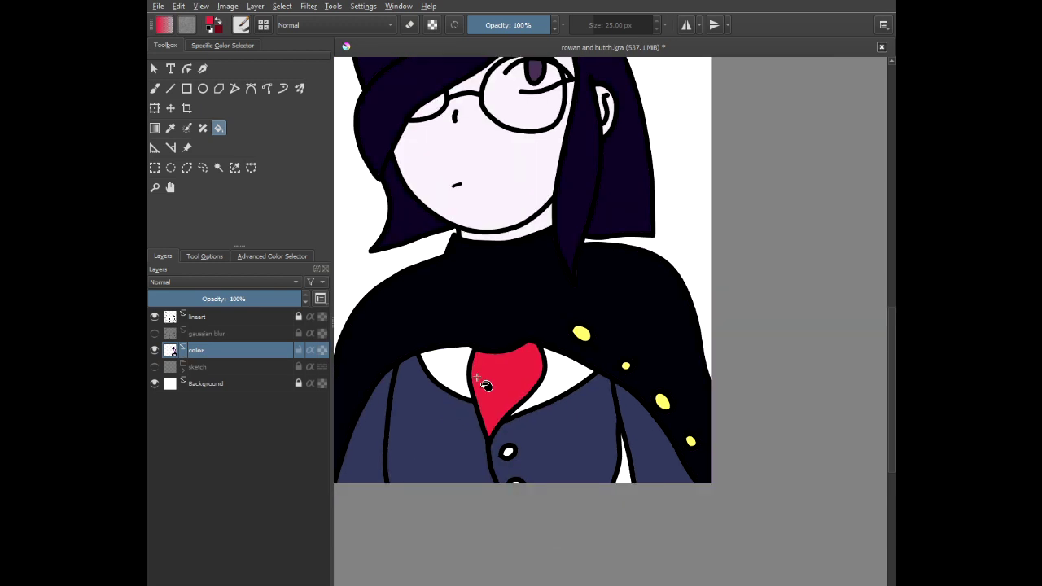
{"action": "left_click", "coordinate": [581, 332], "text": "ctrl"}
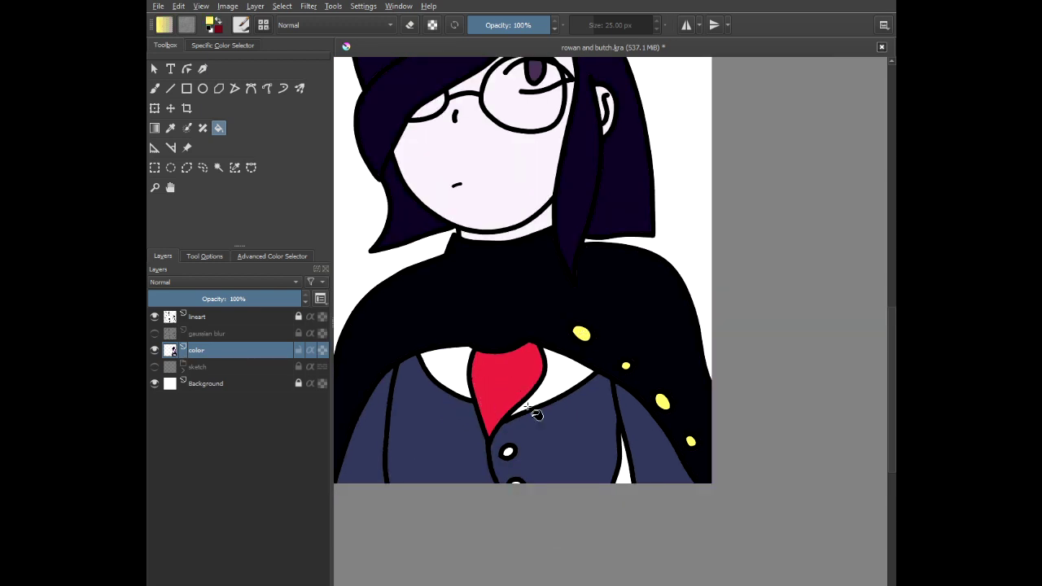
{"action": "scroll", "coordinate": [512, 447], "scroll_direction": "up", "scroll_amount": 3}
{"action": "left_click", "coordinate": [501, 422]}
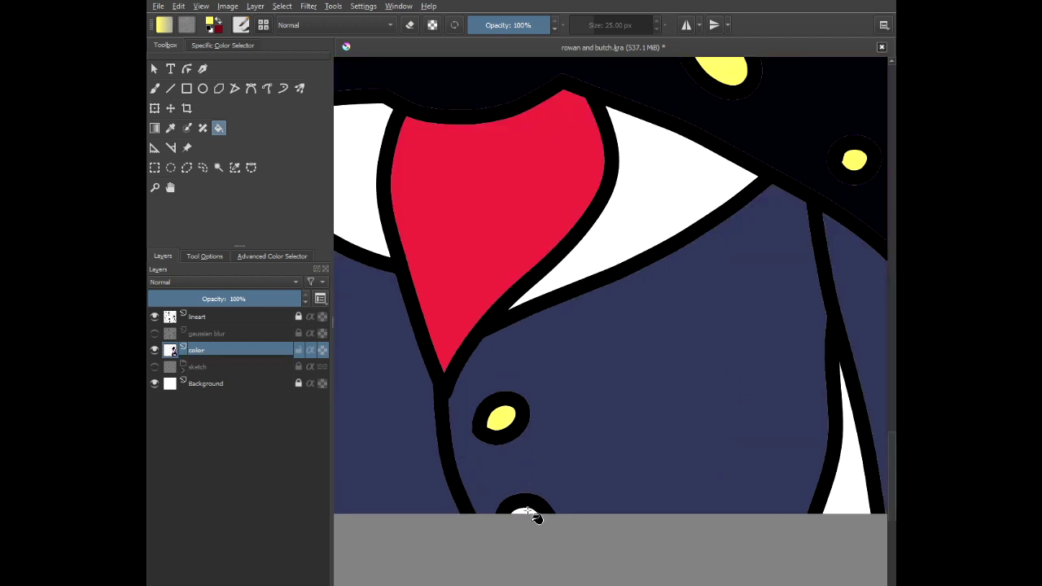
{"action": "left_click", "coordinate": [531, 511]}
- Choose a very light bluish grey and fill both sides of the shirt collar around the red tie with it
{"action": "right_click", "coordinate": [559, 358]}
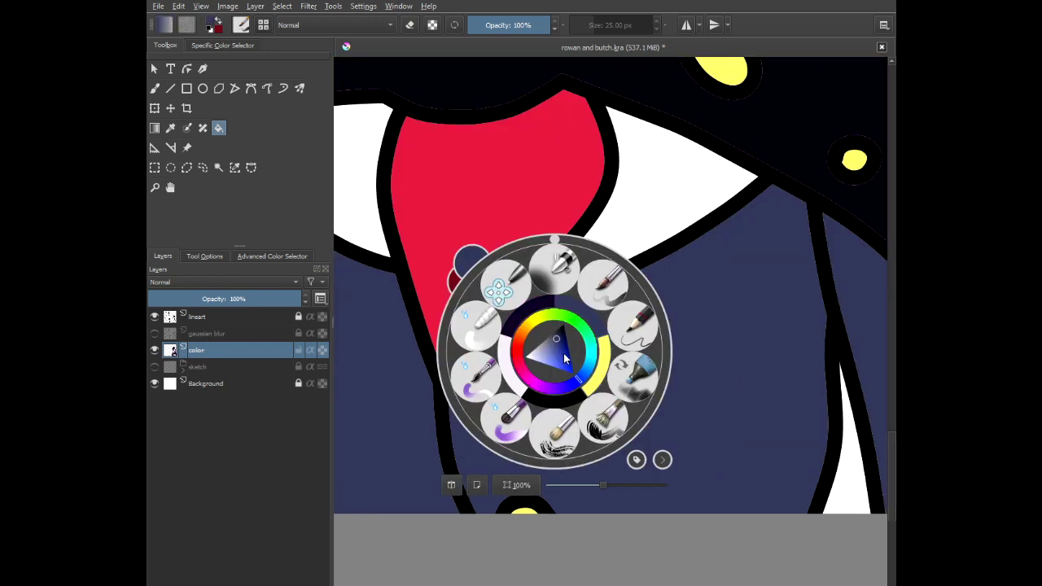
{"action": "left_click_drag", "start_coordinate": [541, 356], "coordinate": [533, 354]}
{"action": "left_click", "coordinate": [568, 167]}
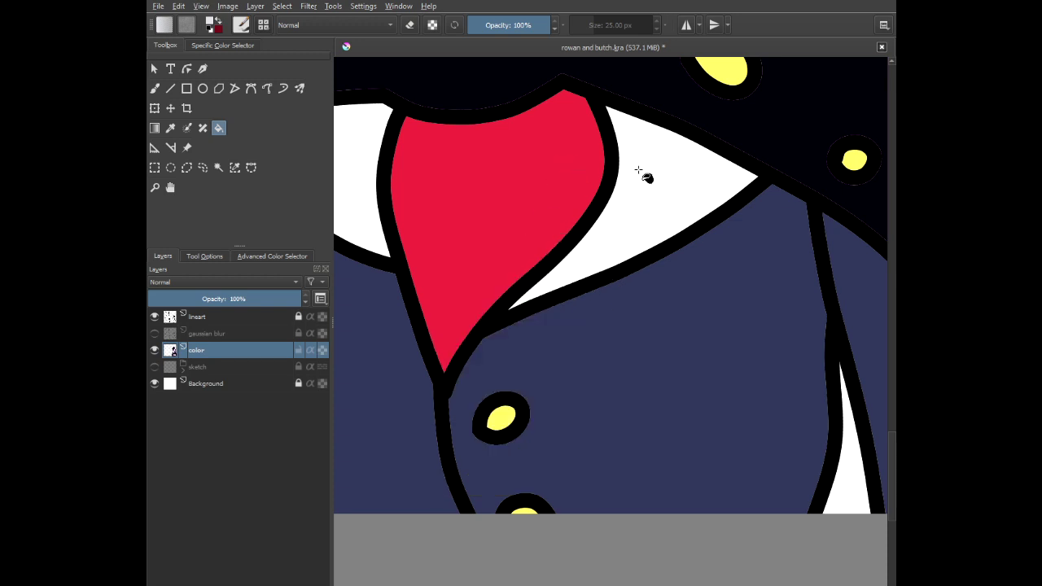
{"action": "left_click", "coordinate": [657, 170]}
- Try a pale cream yellow as the skin colour on the sharp-toothed character's face
{"action": "scroll", "coordinate": [504, 214], "scroll_direction": "down", "scroll_amount": 3}
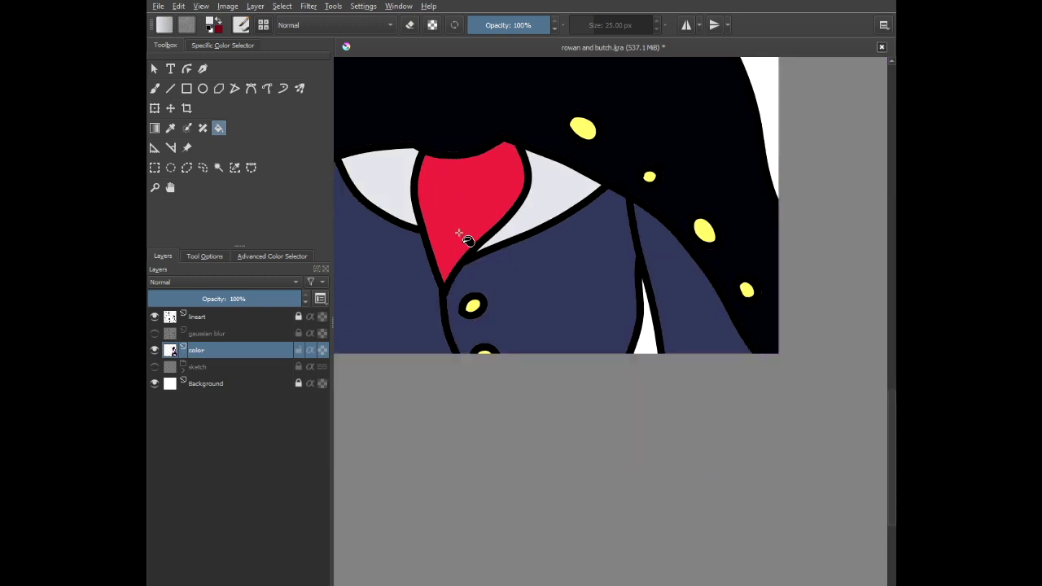
{"action": "scroll", "coordinate": [465, 235], "scroll_direction": "down", "scroll_amount": 2}
{"action": "left_click_drag", "start_coordinate": [491, 256], "coordinate": [581, 358]}
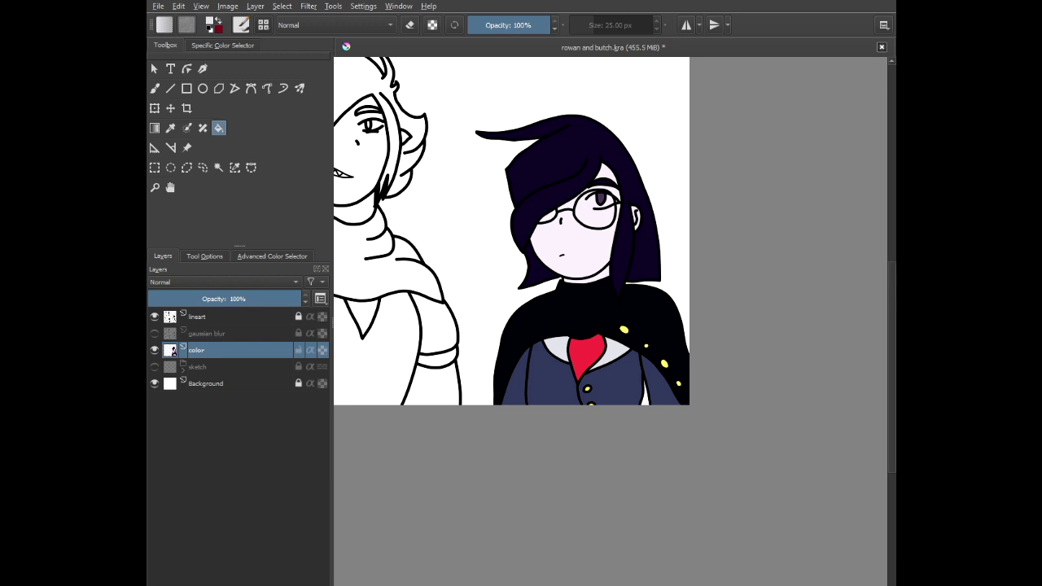
{"action": "left_click_drag", "start_coordinate": [400, 172], "coordinate": [563, 240]}
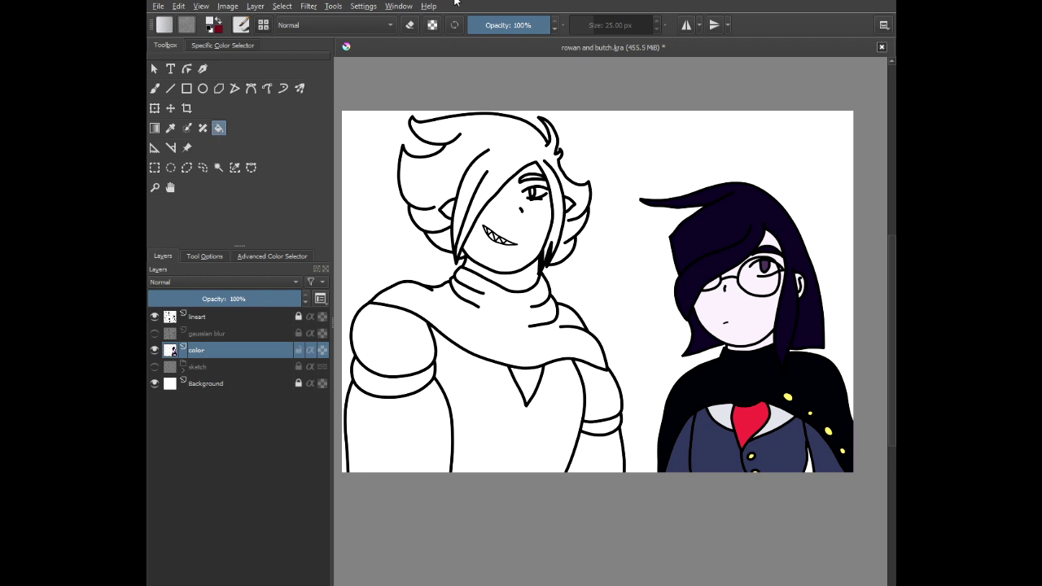
{"action": "scroll", "coordinate": [517, 195], "scroll_direction": "up", "scroll_amount": 3}
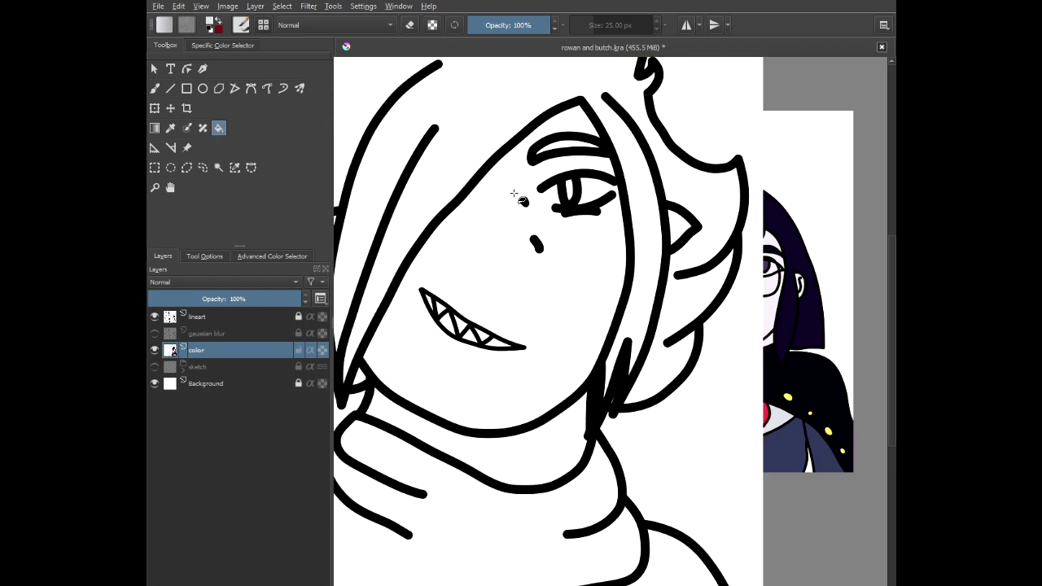
{"action": "right_click", "coordinate": [478, 242]}
{"action": "left_click_drag", "start_coordinate": [456, 221], "coordinate": [462, 218]}
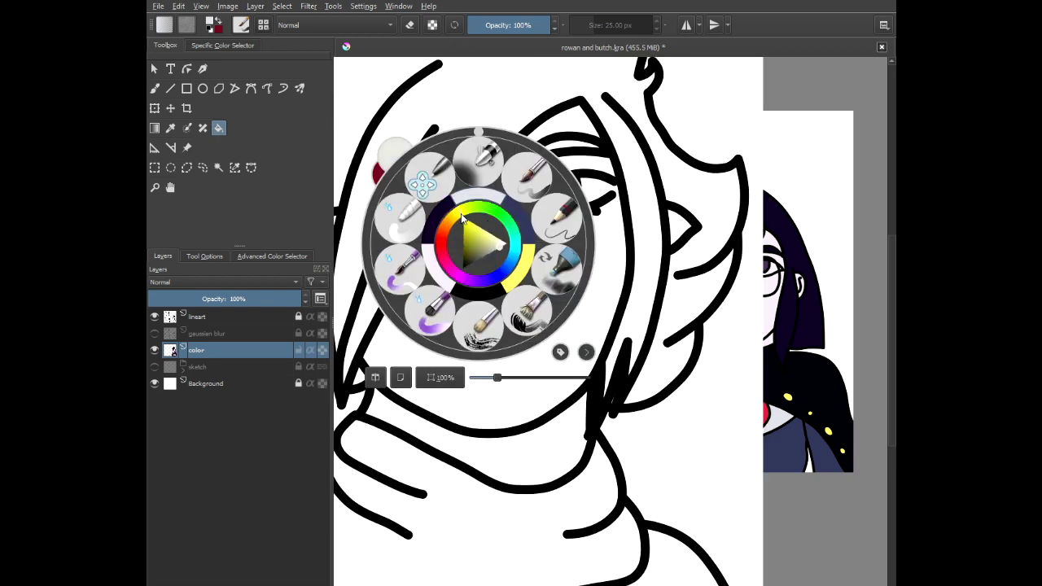
{"action": "left_click", "coordinate": [488, 241]}
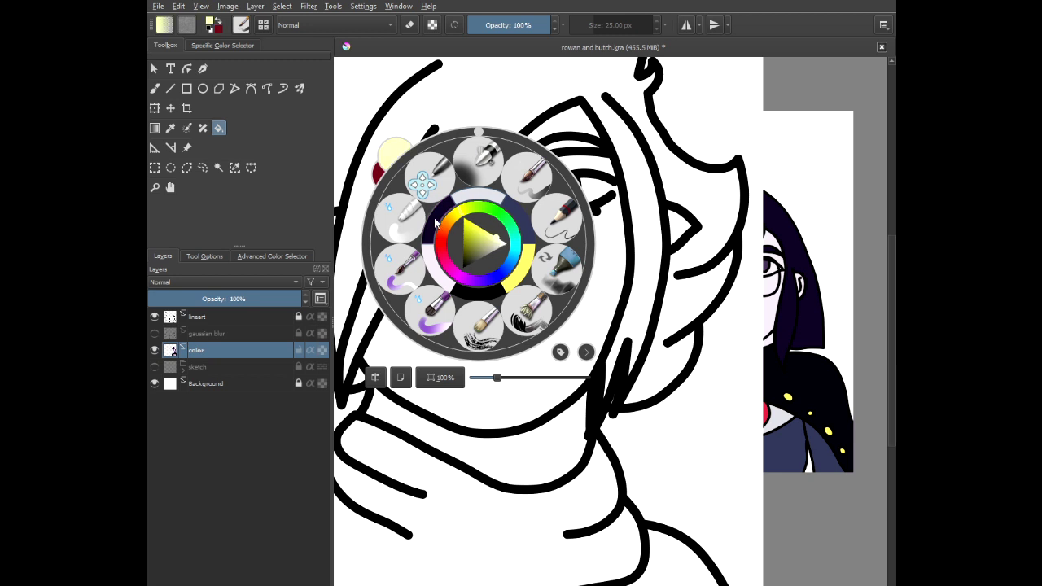
{"action": "left_click", "coordinate": [415, 120]}
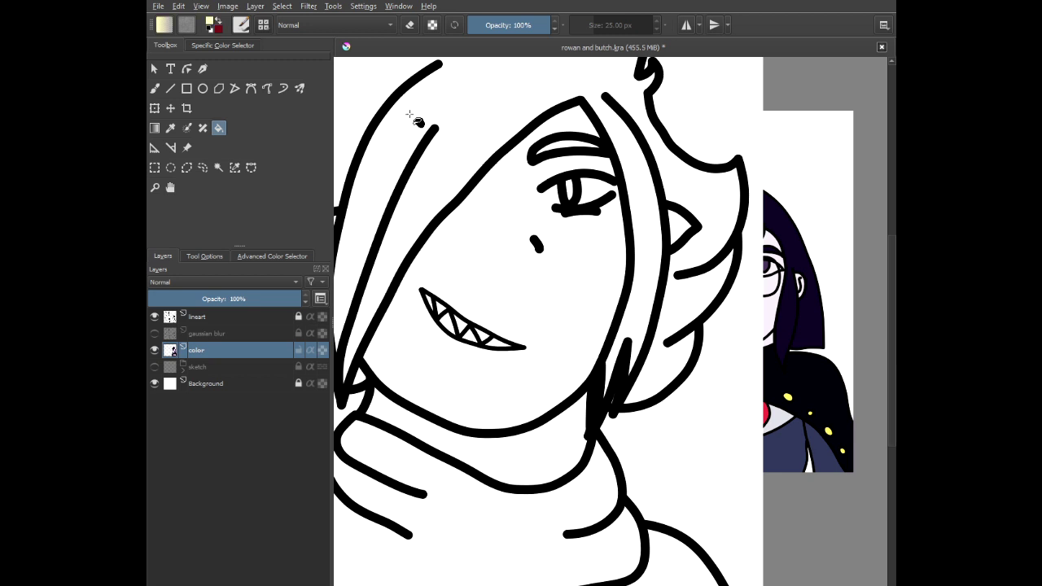
{"action": "right_click", "coordinate": [469, 272]}
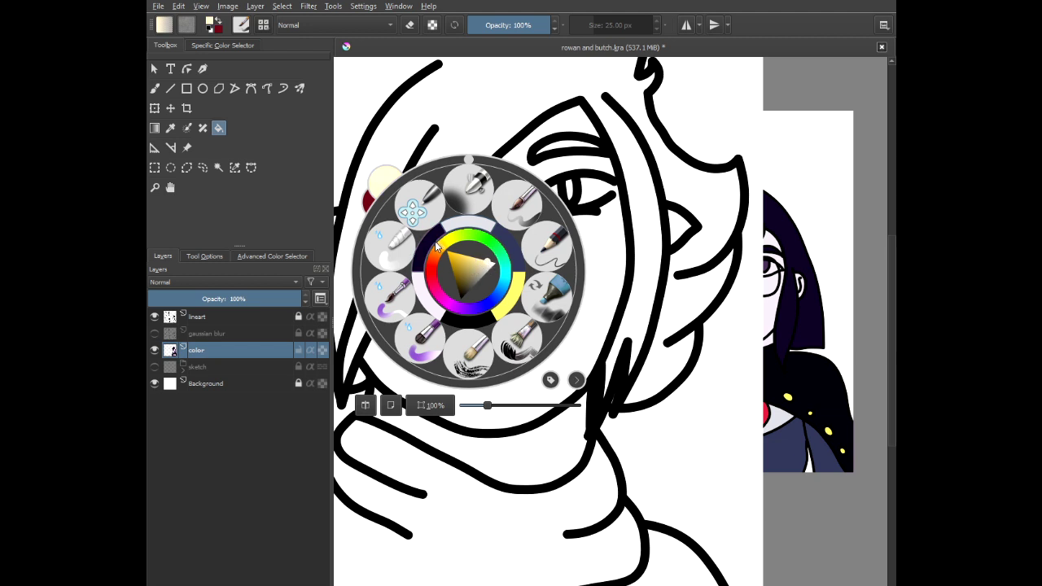
{"action": "left_click", "coordinate": [396, 128]}
{"action": "left_click", "coordinate": [475, 230]}
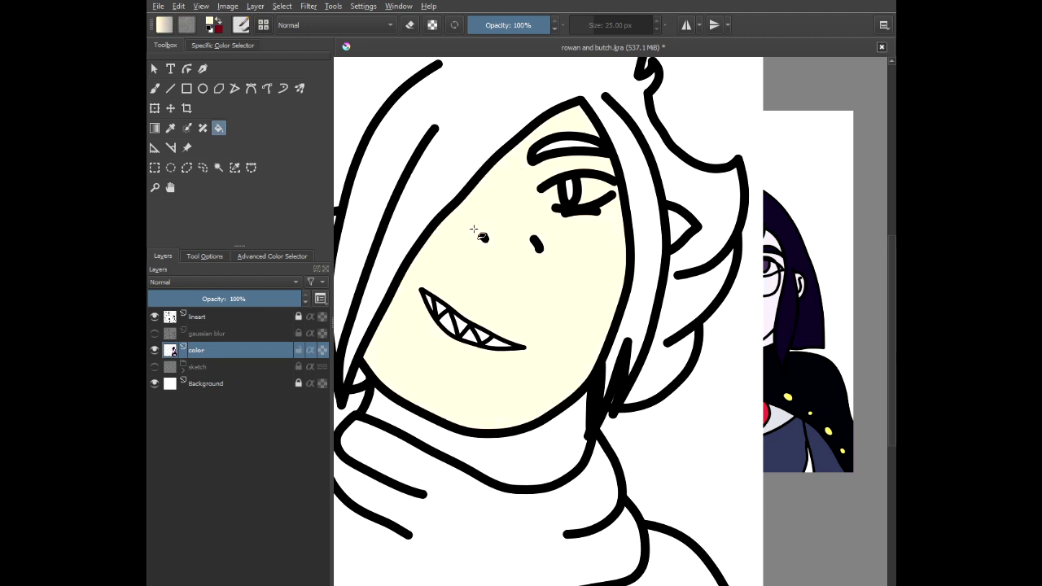
- Try pale peach tints as the skin colour on the sharp-toothed character's face
{"action": "right_click", "coordinate": [489, 278]}
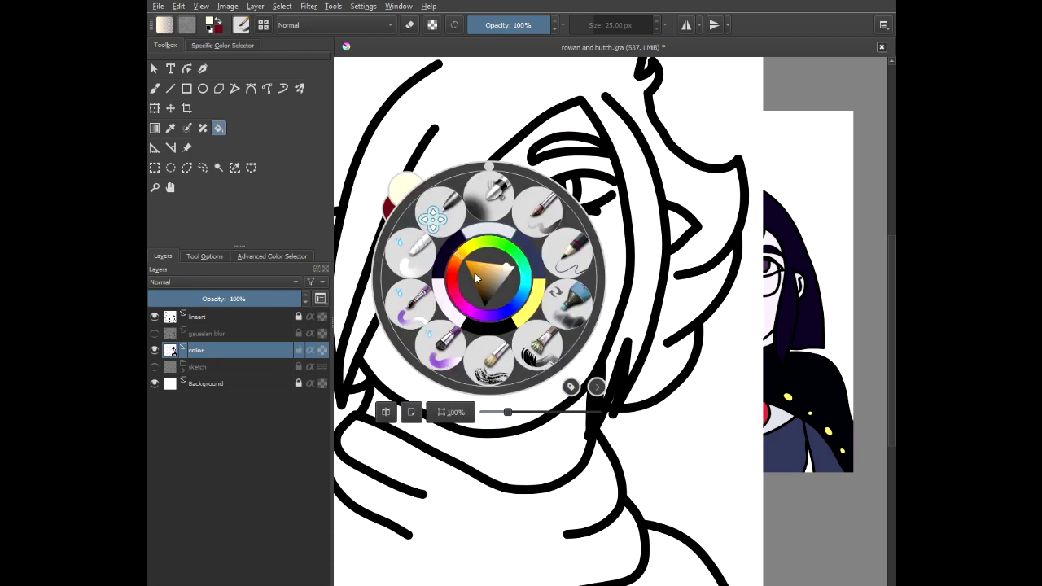
{"action": "left_click", "coordinate": [457, 264]}
{"action": "left_click", "coordinate": [461, 125]}
{"action": "left_click", "coordinate": [501, 261]}
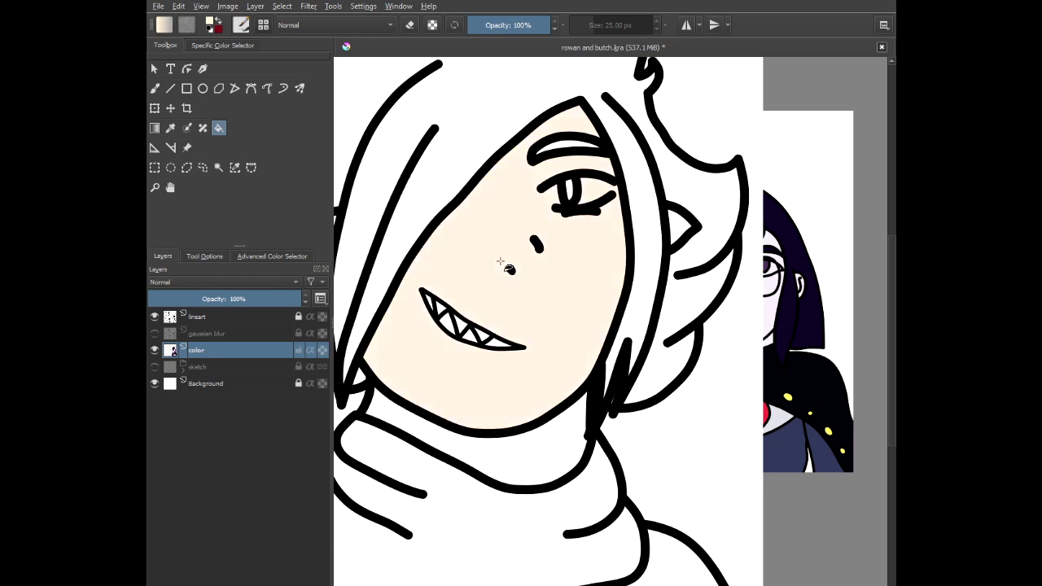
{"action": "right_click", "coordinate": [500, 261]}
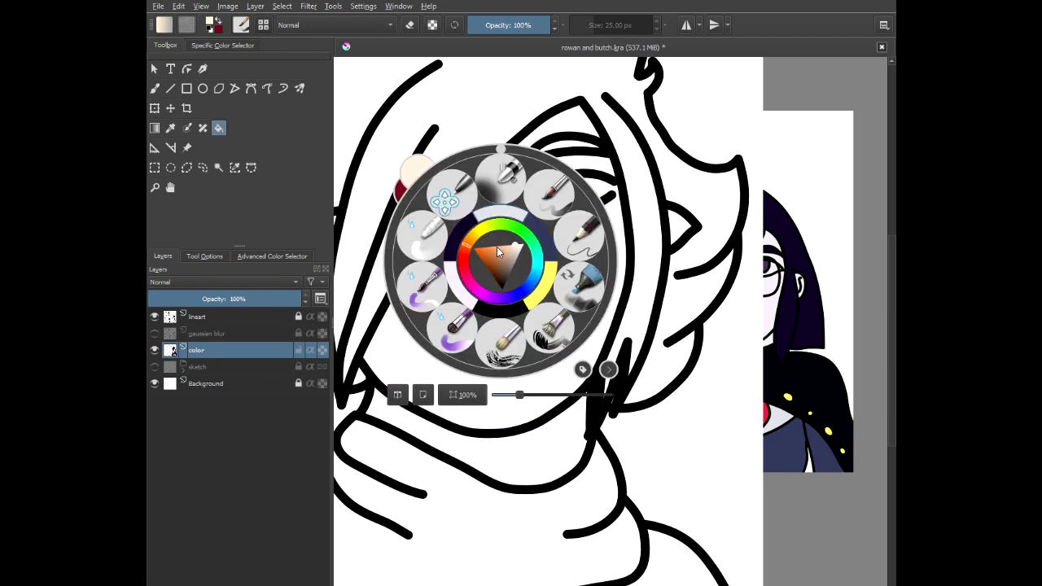
{"action": "left_click", "coordinate": [487, 210]}
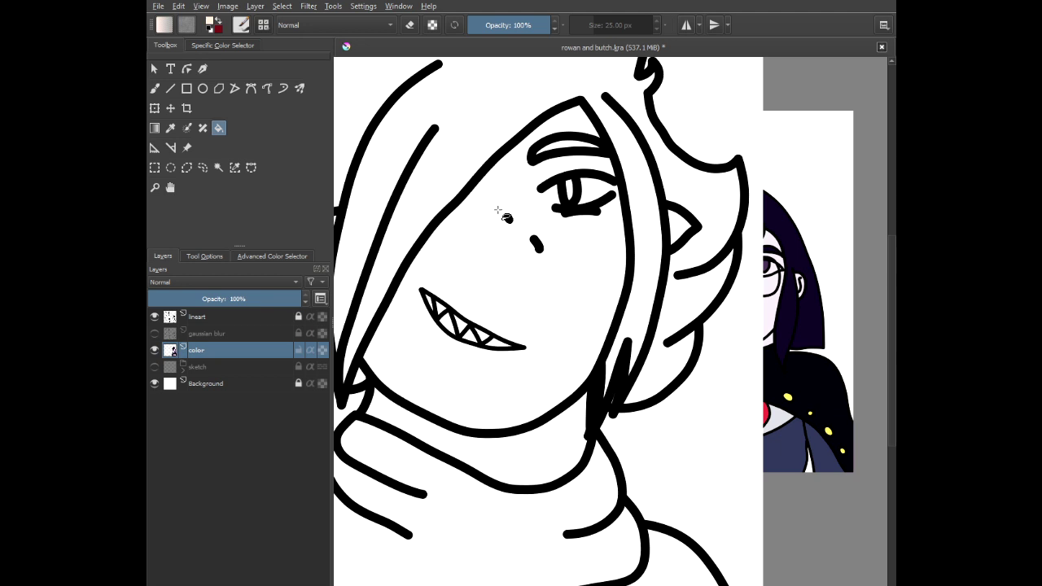
{"action": "left_click", "coordinate": [505, 236]}
- Choose a very pale ivory yellow and fill the sharp-toothed character's face and neck with it
{"action": "right_click", "coordinate": [456, 186]}
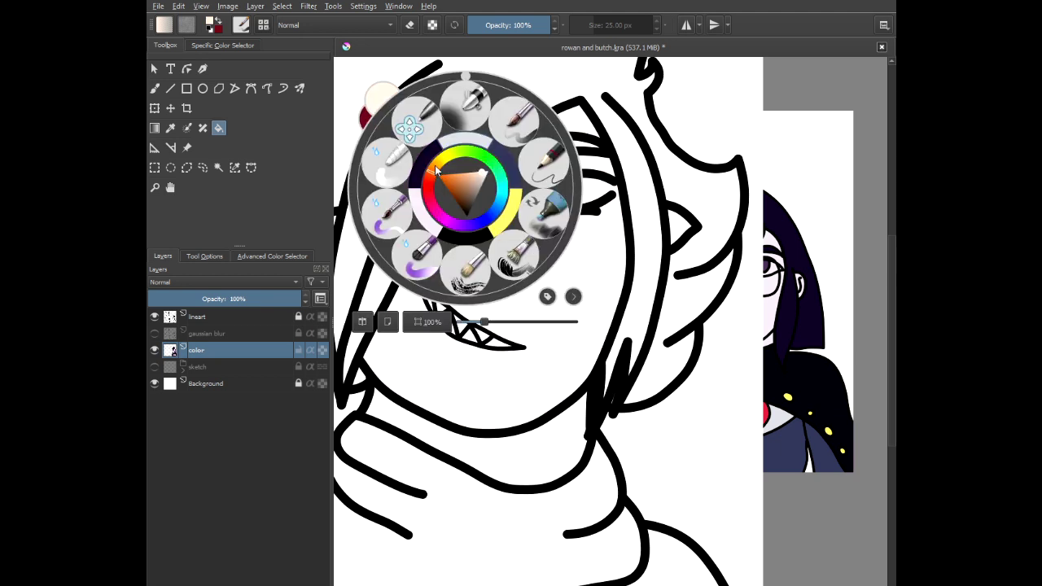
{"action": "left_click_drag", "start_coordinate": [435, 167], "coordinate": [412, 146]}
{"action": "left_click", "coordinate": [604, 144]}
{"action": "left_click", "coordinate": [558, 264]}
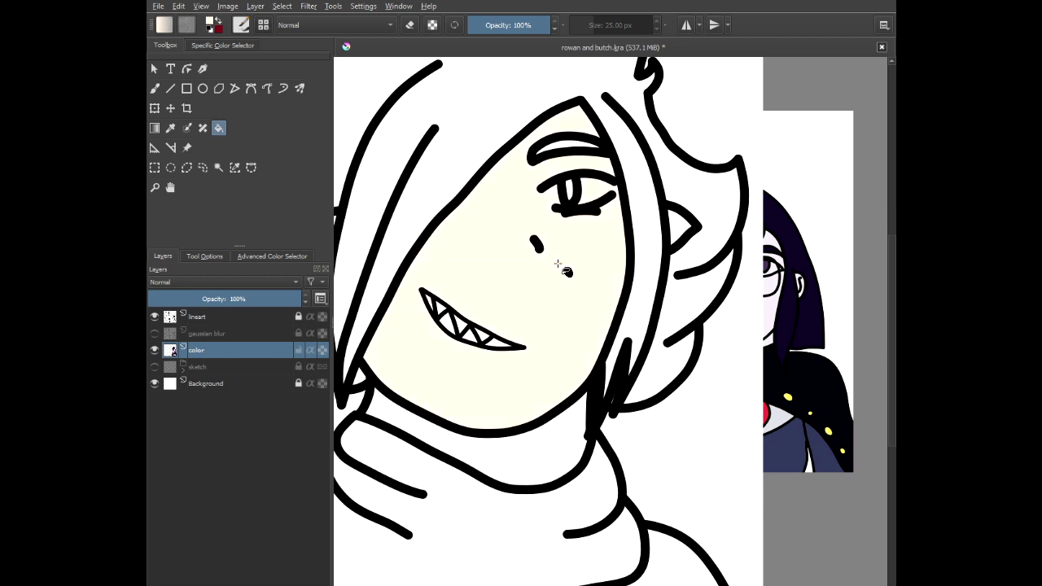
{"action": "scroll", "coordinate": [570, 383], "scroll_direction": "down", "scroll_amount": 5}
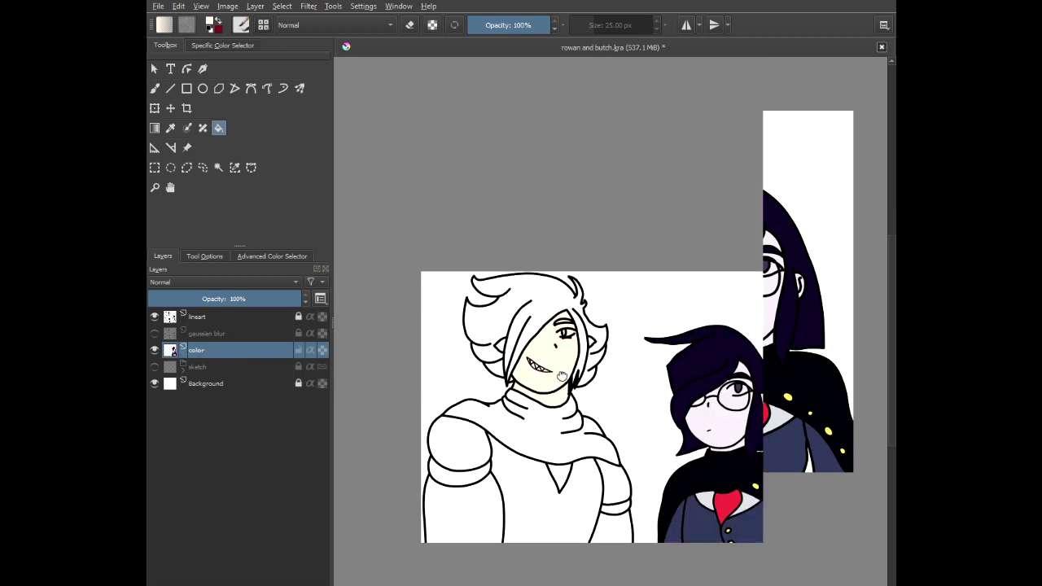
- Choose a golden amber and fill the iris of the sharp-toothed character's visible eye with it
{"action": "scroll", "coordinate": [501, 301], "scroll_direction": "up", "scroll_amount": 5}
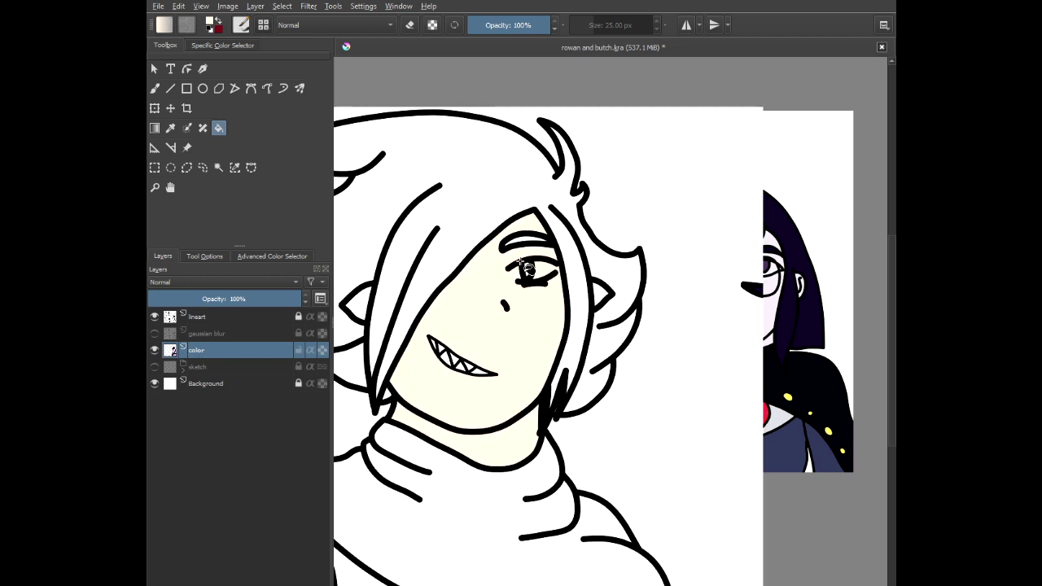
{"action": "right_click", "coordinate": [555, 302]}
{"action": "left_click_drag", "start_coordinate": [538, 290], "coordinate": [546, 290]}
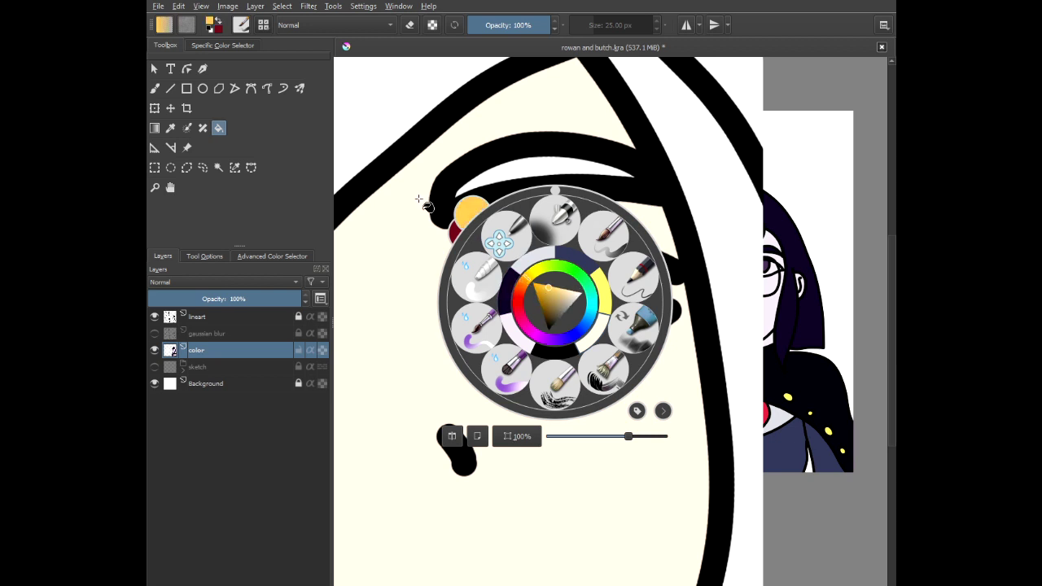
{"action": "left_click", "coordinate": [415, 197]}
{"action": "left_click", "coordinate": [553, 295]}
- Try a warm brownish grey as the hair colour on the sharp-toothed character
{"action": "scroll", "coordinate": [465, 322], "scroll_direction": "down", "scroll_amount": 2}
{"action": "scroll", "coordinate": [465, 323], "scroll_direction": "down", "scroll_amount": 2}
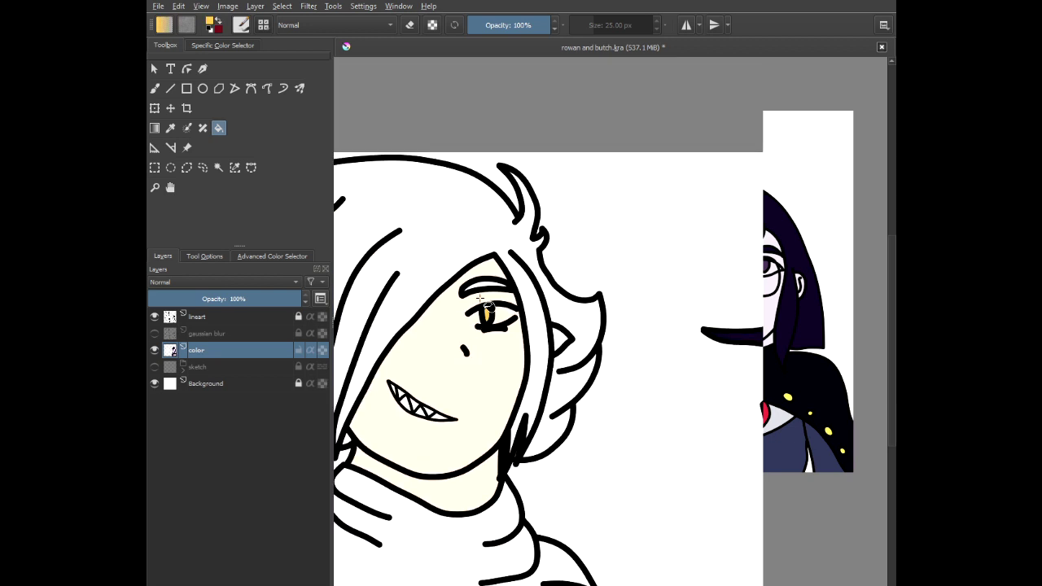
{"action": "left_click_drag", "start_coordinate": [456, 273], "coordinate": [533, 307]}
{"action": "right_click", "coordinate": [472, 209]}
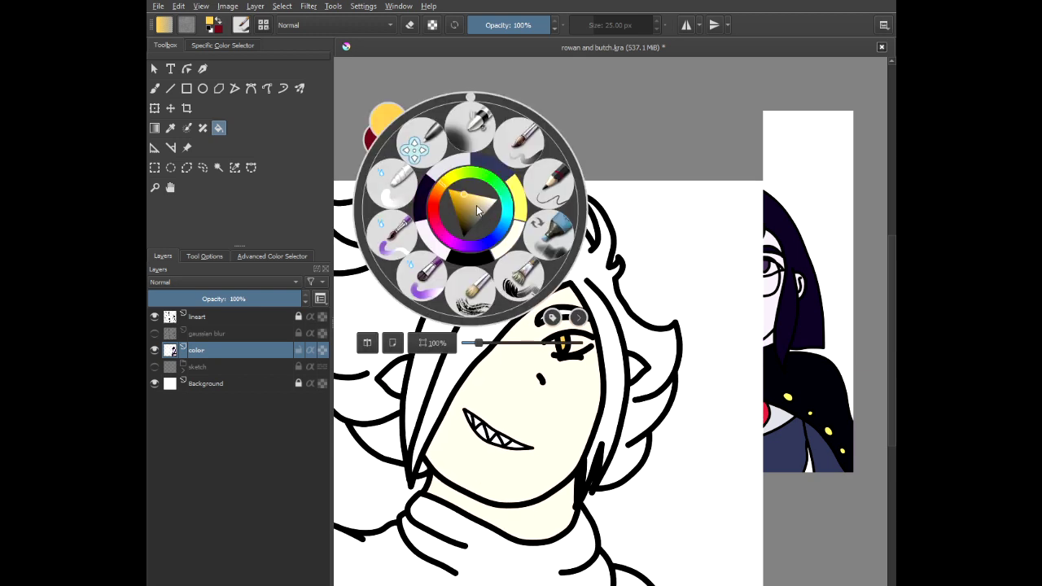
{"action": "left_click_drag", "start_coordinate": [478, 211], "coordinate": [478, 217]}
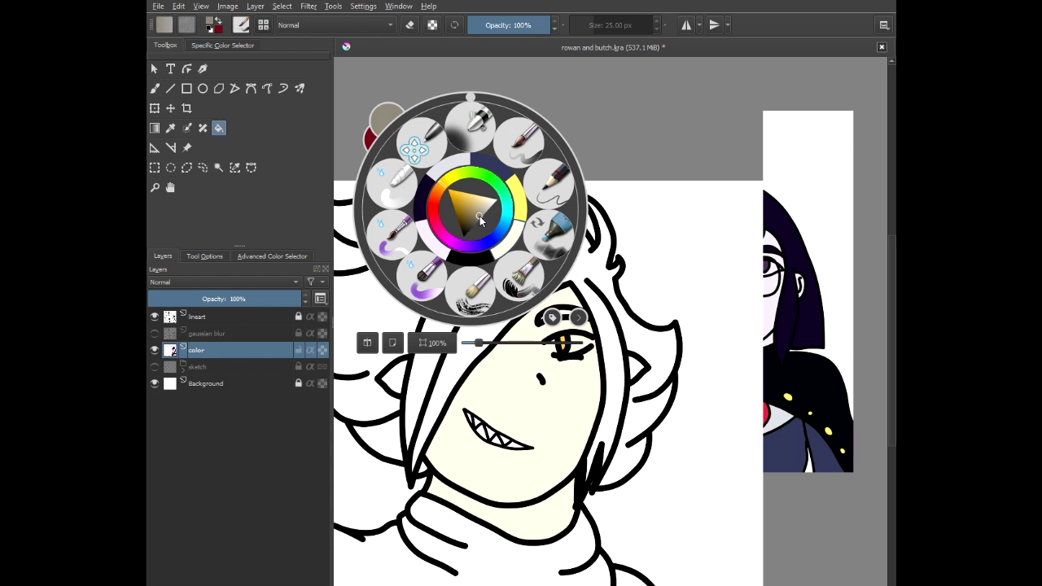
{"action": "left_click", "coordinate": [629, 270]}
{"action": "left_click", "coordinate": [558, 261]}
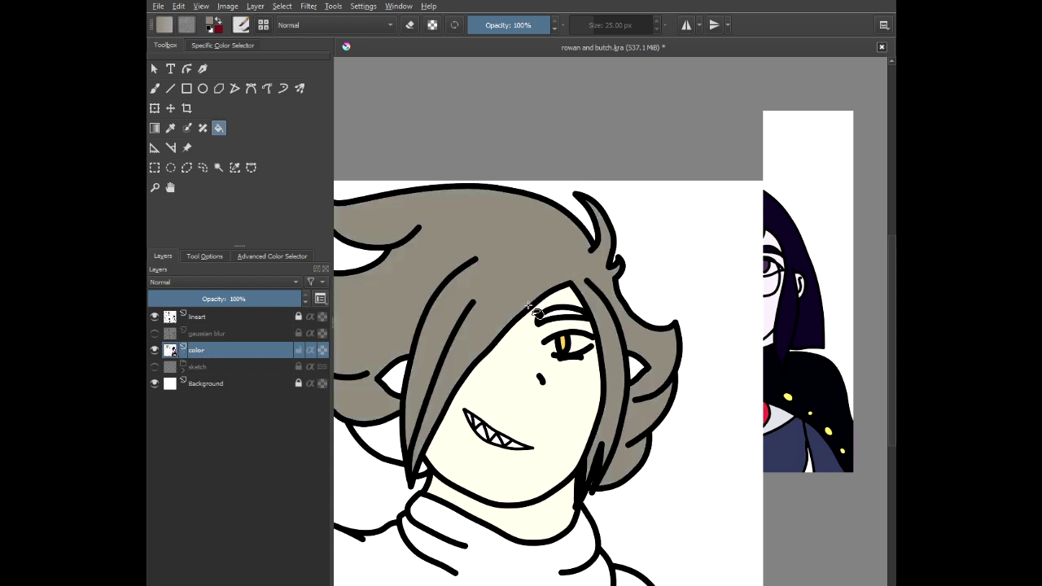
{"action": "key", "text": "ctrl+z"}
- Choose a lighter, more neutral grey and fill all sections of the sharp-toothed character's hair with it
{"action": "right_click", "coordinate": [485, 275]}
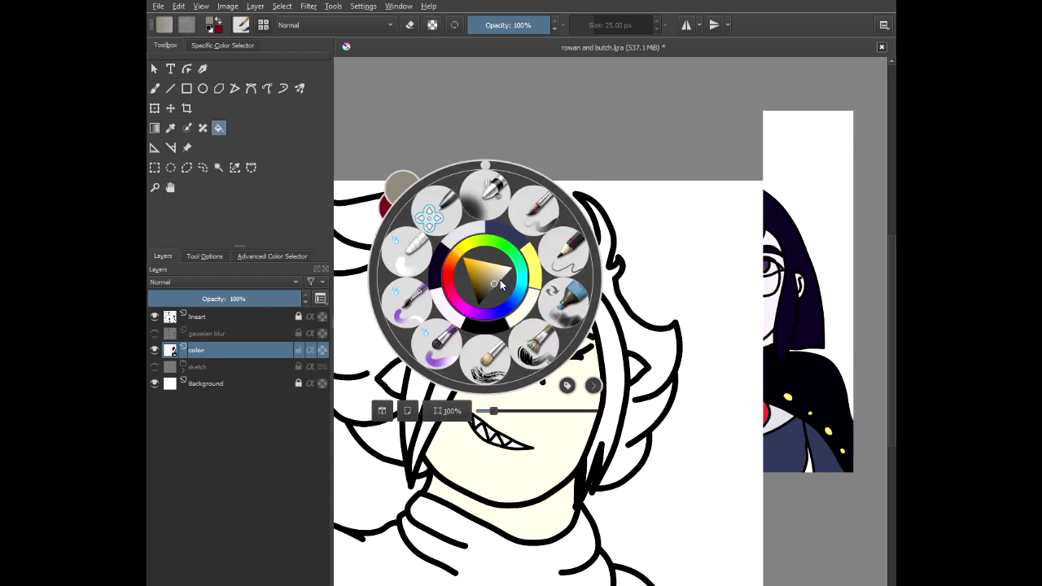
{"action": "left_click", "coordinate": [500, 284]}
{"action": "left_click", "coordinate": [442, 140]}
{"action": "left_click", "coordinate": [479, 243]}
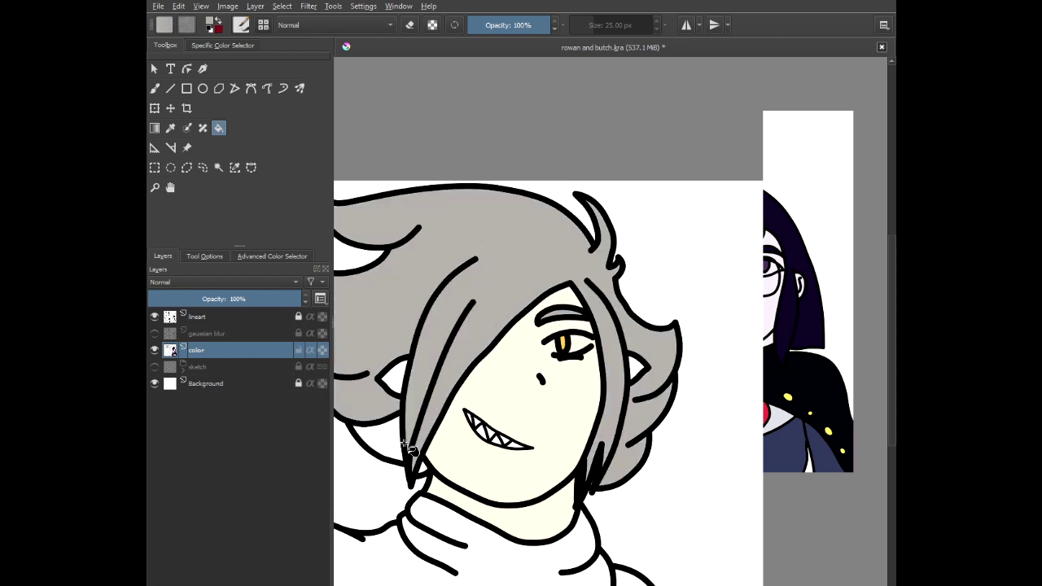
{"action": "left_click", "coordinate": [396, 450]}
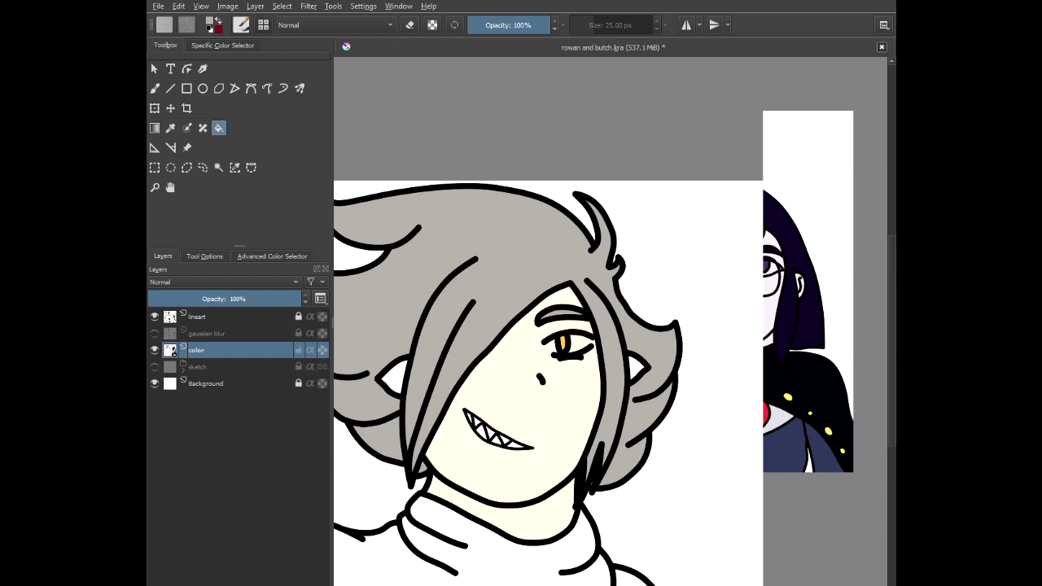
- Sample the ivory skin colour from the sharp-toothed character's face and fill the pointed ears with it
{"action": "left_click_drag", "start_coordinate": [420, 338], "coordinate": [431, 293]}
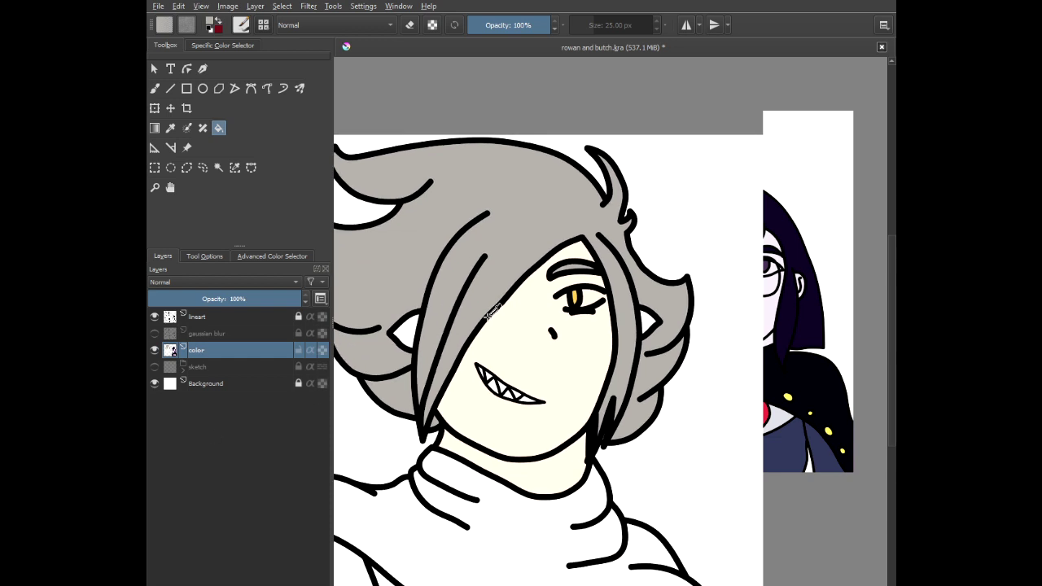
{"action": "left_click", "coordinate": [501, 346], "text": "ctrl"}
{"action": "left_click", "coordinate": [407, 339]}
- Choose a dark magenta purple and fill the sharp-toothed character's scarf with it
{"action": "left_click_drag", "start_coordinate": [526, 440], "coordinate": [529, 281]}
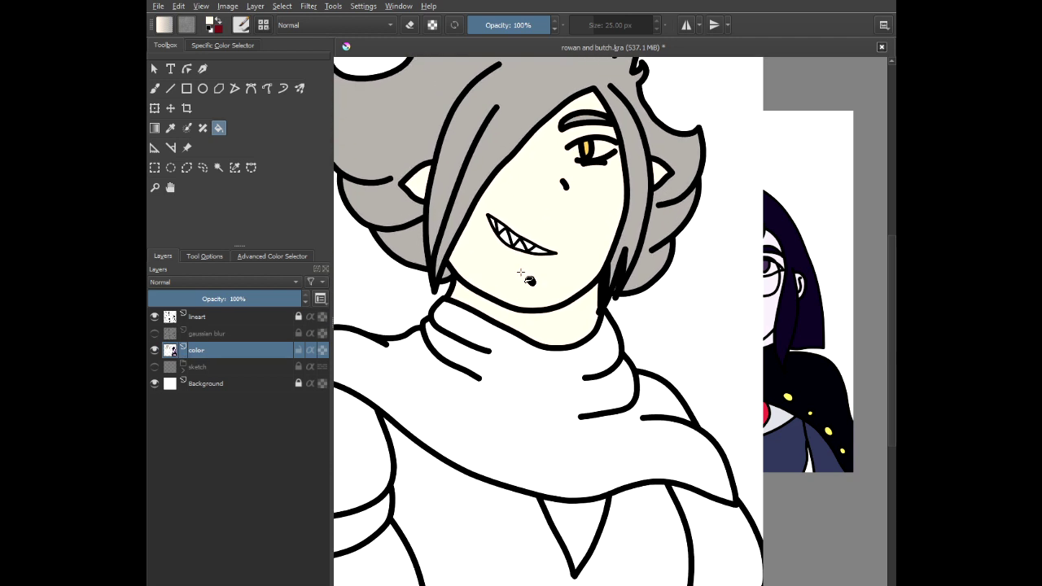
{"action": "right_click", "coordinate": [473, 398]}
{"action": "left_click_drag", "start_coordinate": [465, 408], "coordinate": [469, 418]}
{"action": "left_click_drag", "start_coordinate": [437, 406], "coordinate": [484, 405]}
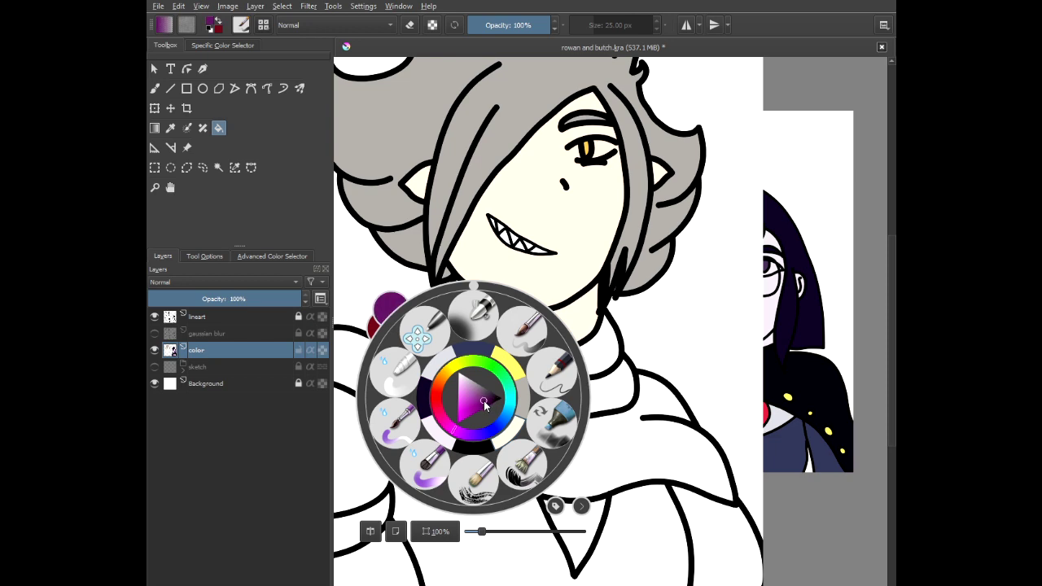
{"action": "left_click", "coordinate": [442, 420]}
{"action": "left_click", "coordinate": [377, 229]}
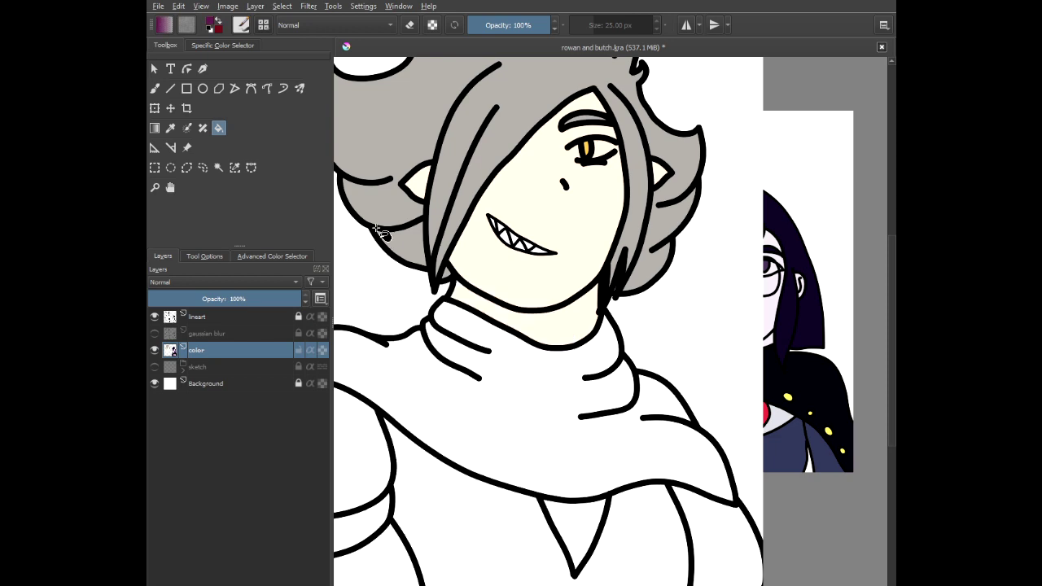
{"action": "left_click", "coordinate": [437, 406]}
- Sample the red of the glasses-wearing character's tie and fill the triangle below the sharp-toothed character's scarf with it
{"action": "scroll", "coordinate": [454, 383], "scroll_direction": "down", "scroll_amount": 4}
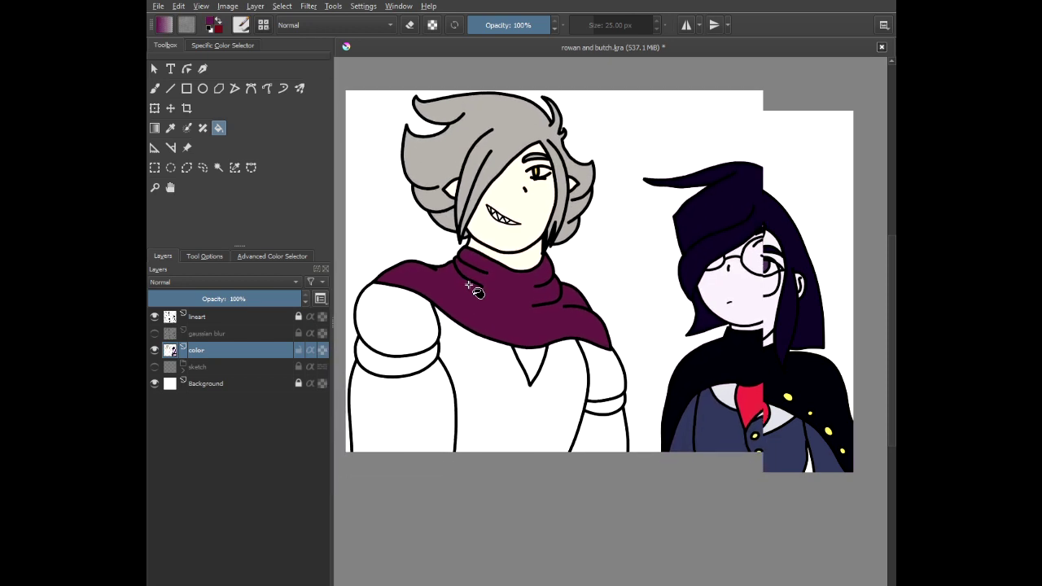
{"action": "left_click", "coordinate": [750, 403], "text": "ctrl"}
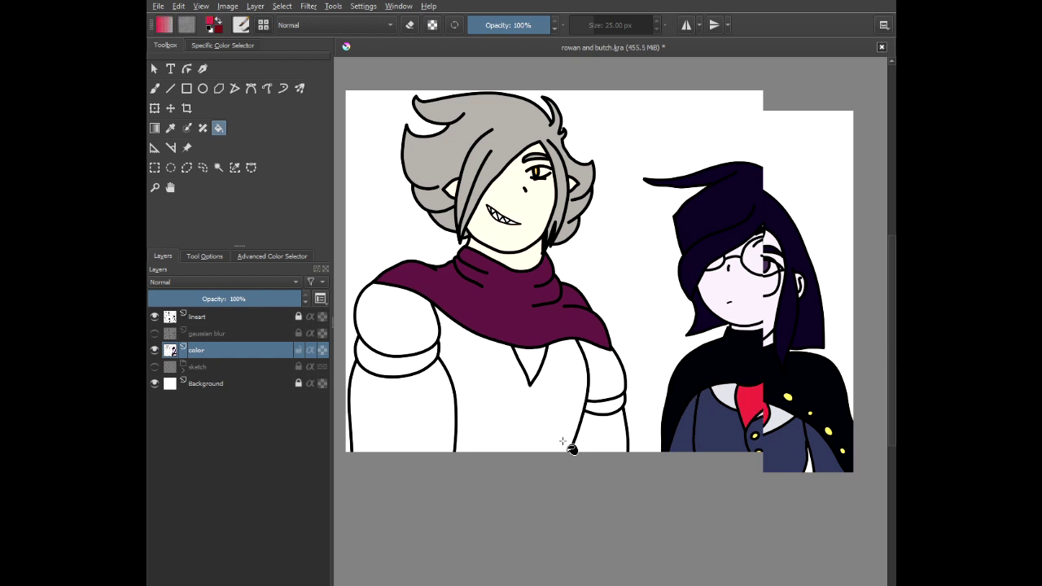
{"action": "left_click", "coordinate": [531, 359]}
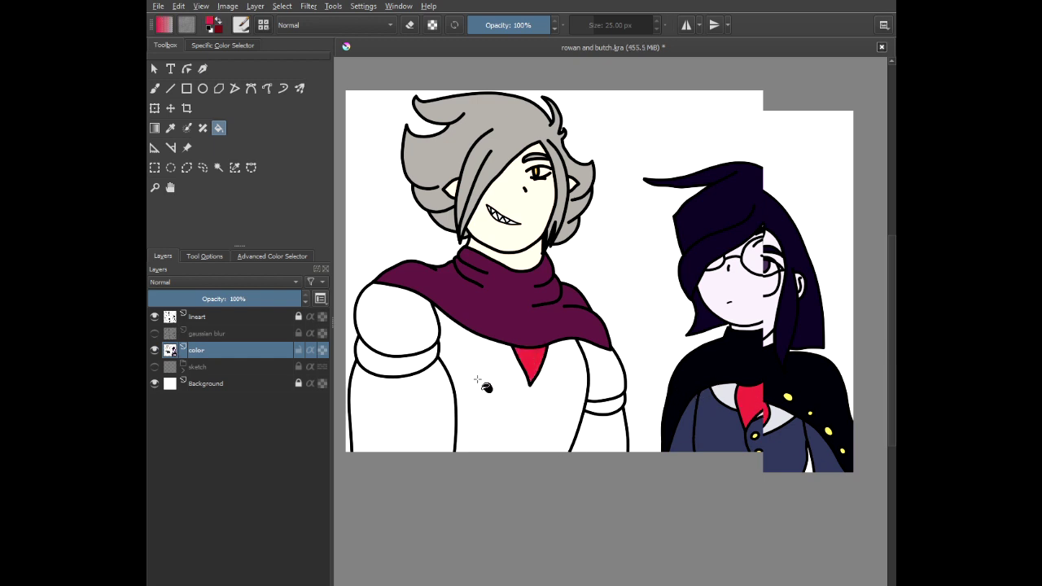
- Sample the pale grey of the glasses-wearing character's collar and fill the sharp-toothed character's torso and both shoulders with it
{"action": "left_click_drag", "start_coordinate": [477, 380], "coordinate": [456, 370]}
{"action": "left_click", "coordinate": [702, 380], "text": "ctrl"}
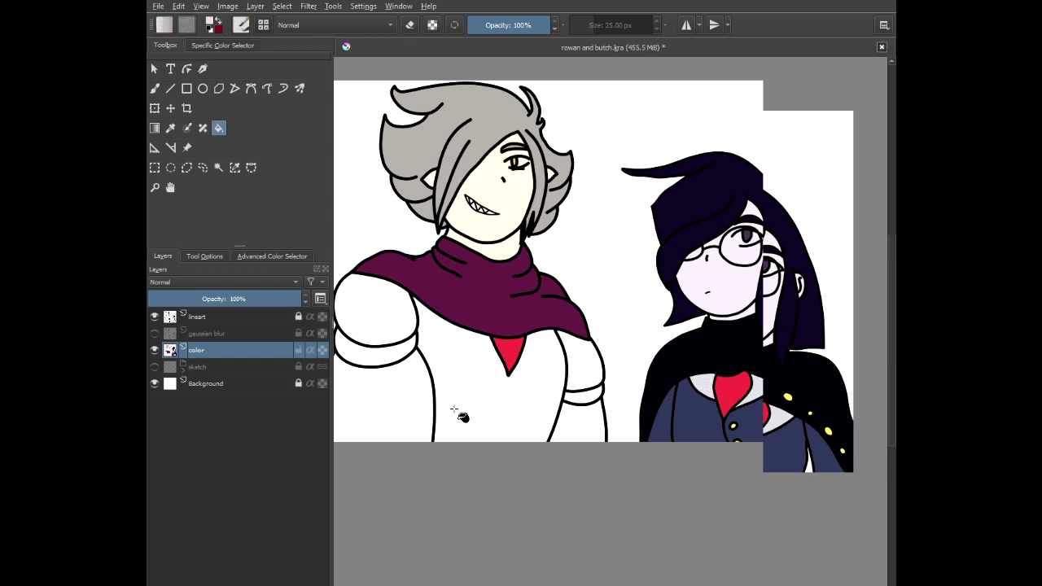
{"action": "left_click", "coordinate": [431, 407]}
{"action": "key", "text": "ctrl+z"}
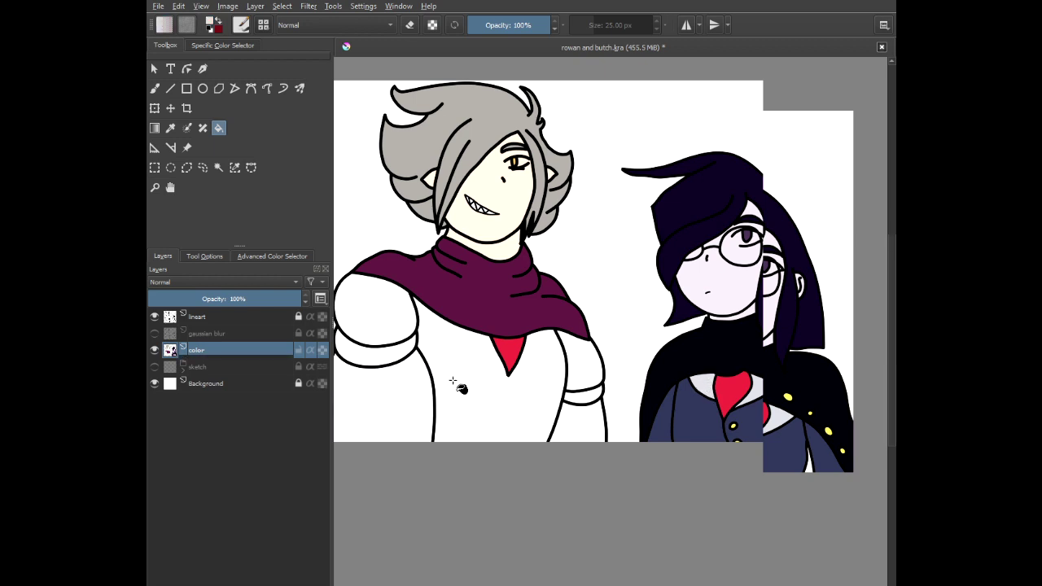
{"action": "left_click", "coordinate": [453, 381]}
{"action": "left_click", "coordinate": [371, 313]}
{"action": "left_click", "coordinate": [584, 360]}
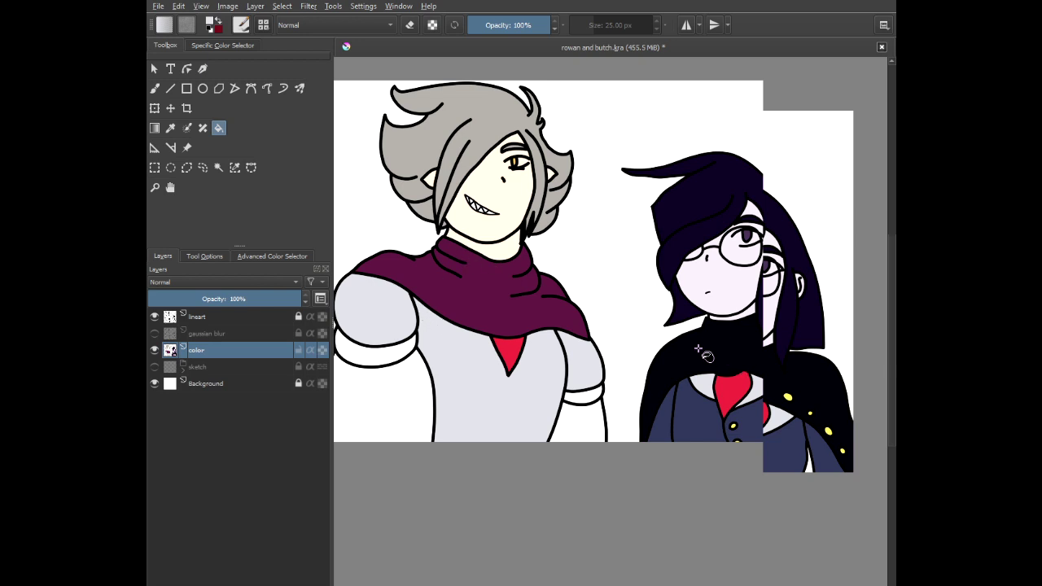
- Fill the sharp-toothed character's arm bands with near-white and both lower sleeves with the glasses-wearing character's dark navy hair colour
{"action": "left_click_drag", "start_coordinate": [698, 349], "coordinate": [670, 340]}
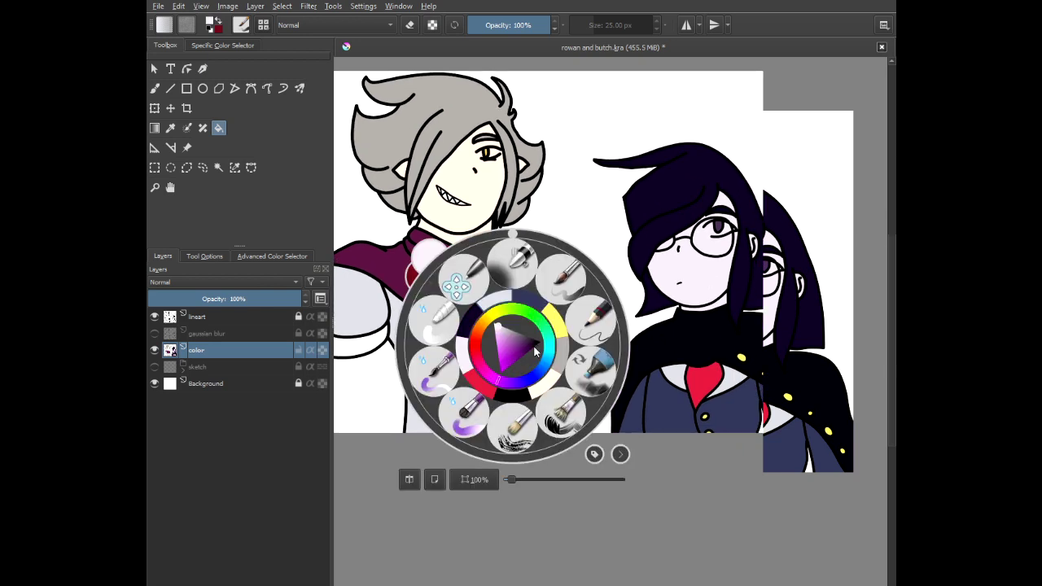
{"action": "left_click", "coordinate": [488, 191]}
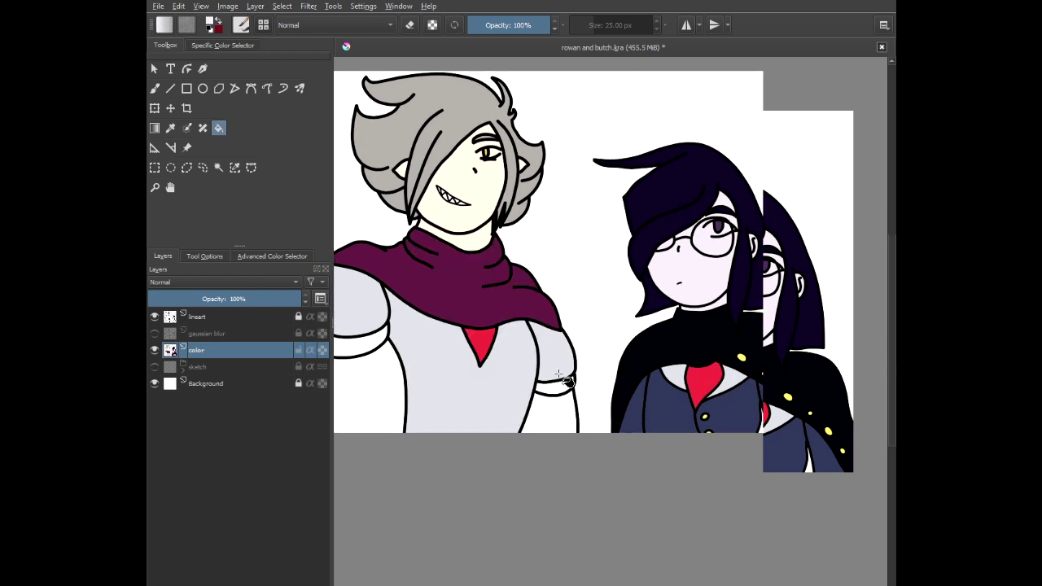
{"action": "left_click_drag", "start_coordinate": [432, 320], "coordinate": [495, 343]}
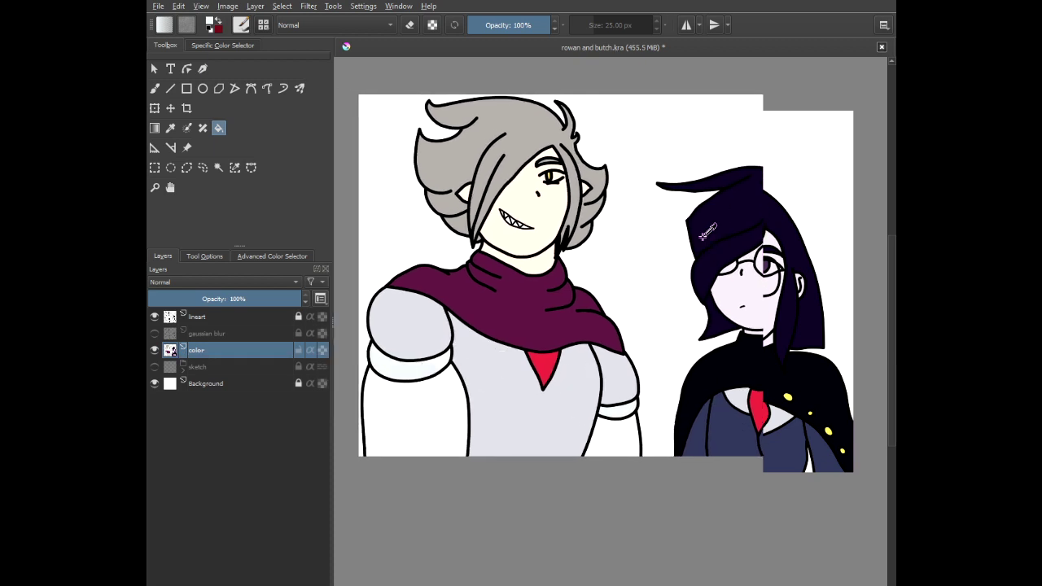
{"action": "left_click", "coordinate": [382, 416]}
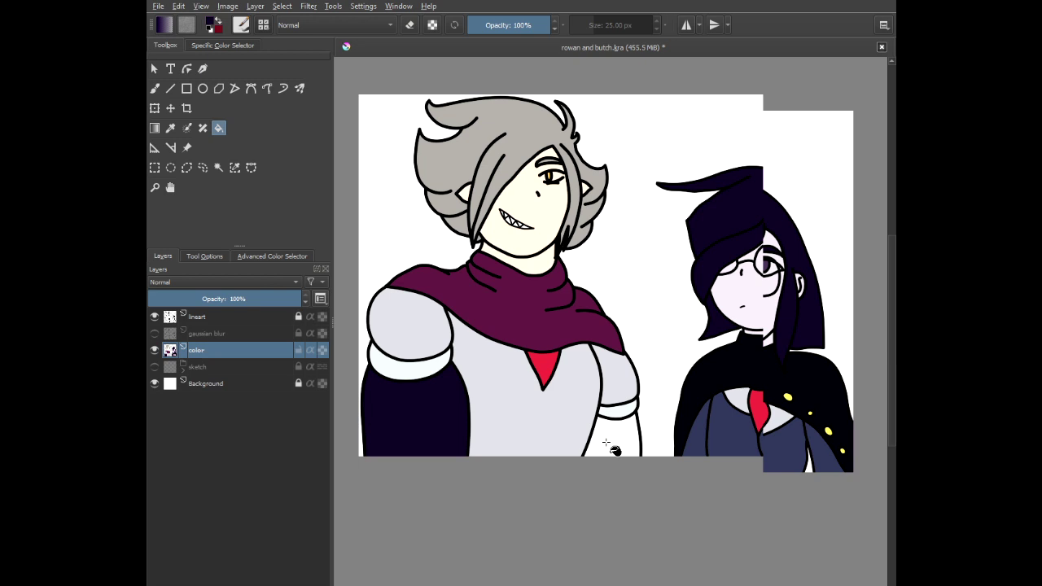
{"action": "left_click", "coordinate": [602, 440]}
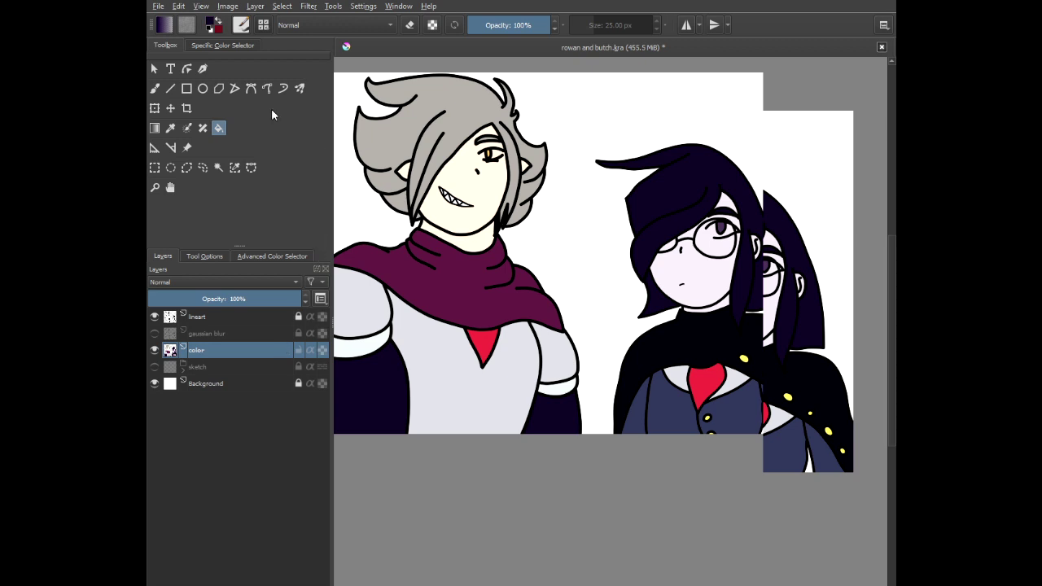
- Choose white as the fill colour for the teeth and hide the Background layer to expose unfilled areas
{"action": "scroll", "coordinate": [450, 195], "scroll_direction": "up", "scroll_amount": 2}
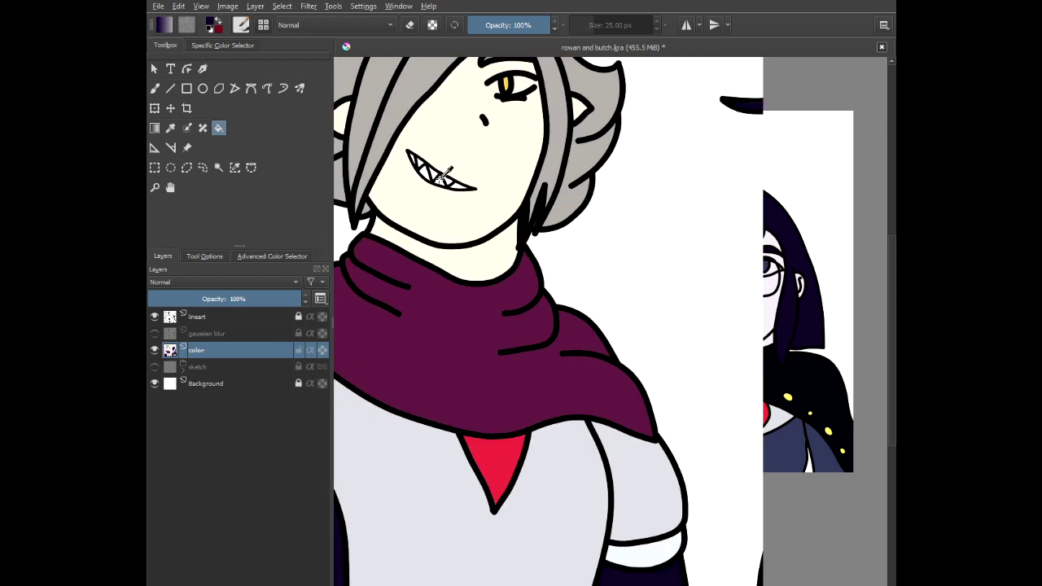
{"action": "scroll", "coordinate": [439, 168], "scroll_direction": "up", "scroll_amount": 4}
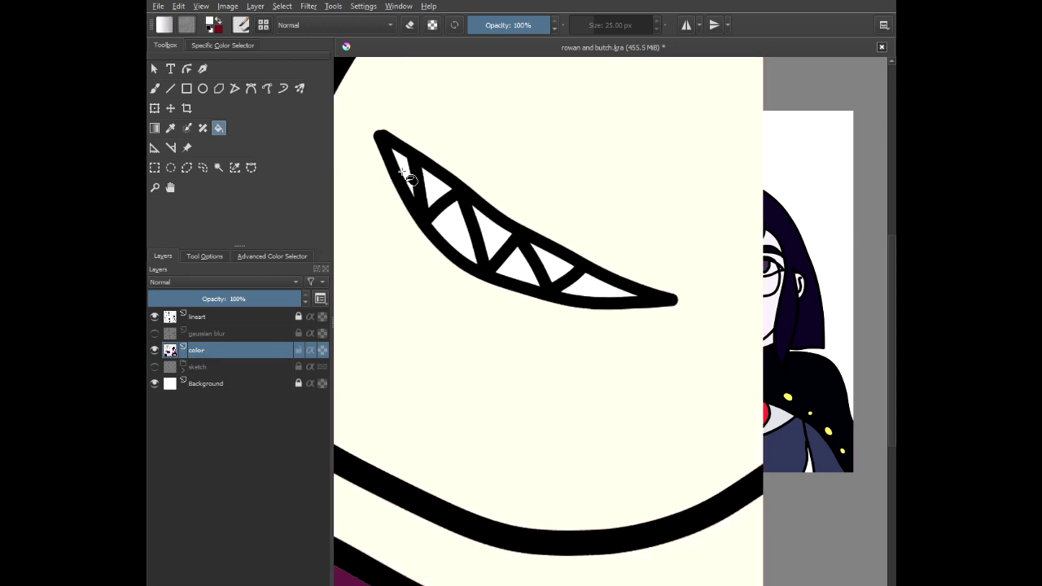
{"action": "scroll", "coordinate": [450, 225], "scroll_direction": "down", "scroll_amount": 6}
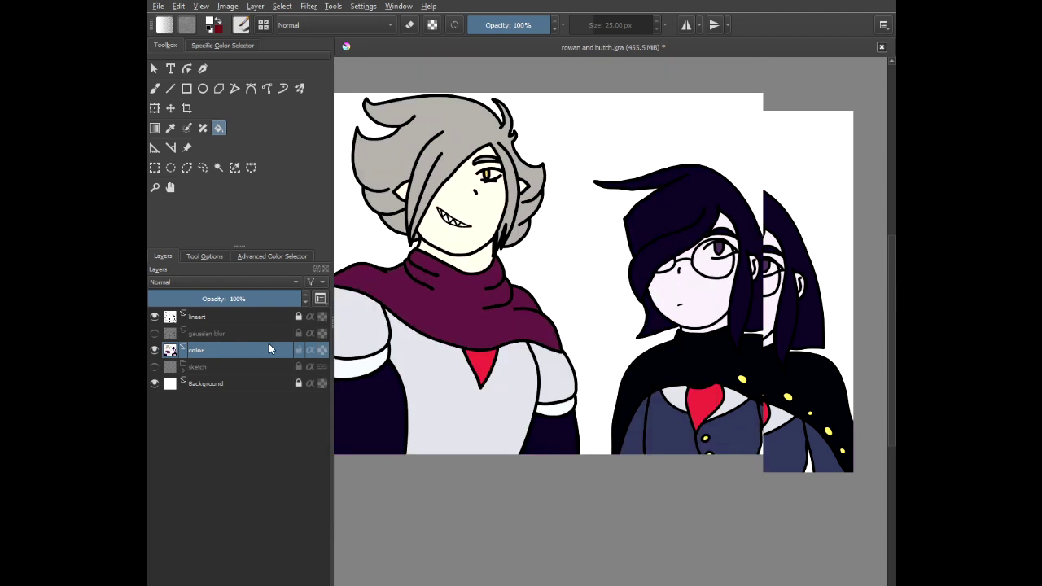
{"action": "scroll", "coordinate": [430, 226], "scroll_direction": "up", "scroll_amount": 3}
{"action": "scroll", "coordinate": [407, 236], "scroll_direction": "up", "scroll_amount": 4}
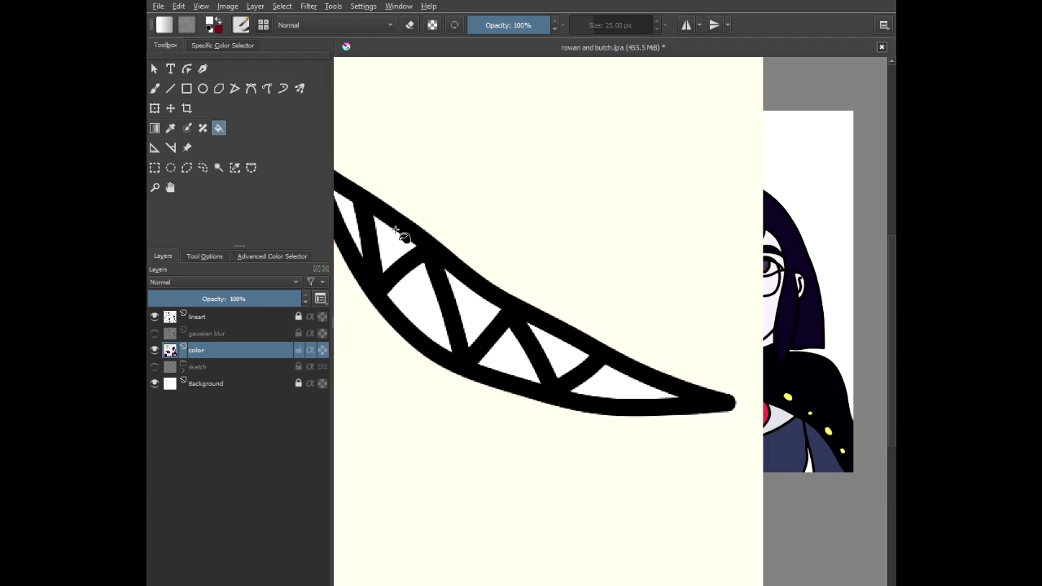
{"action": "scroll", "coordinate": [489, 333], "scroll_direction": "down", "scroll_amount": 6}
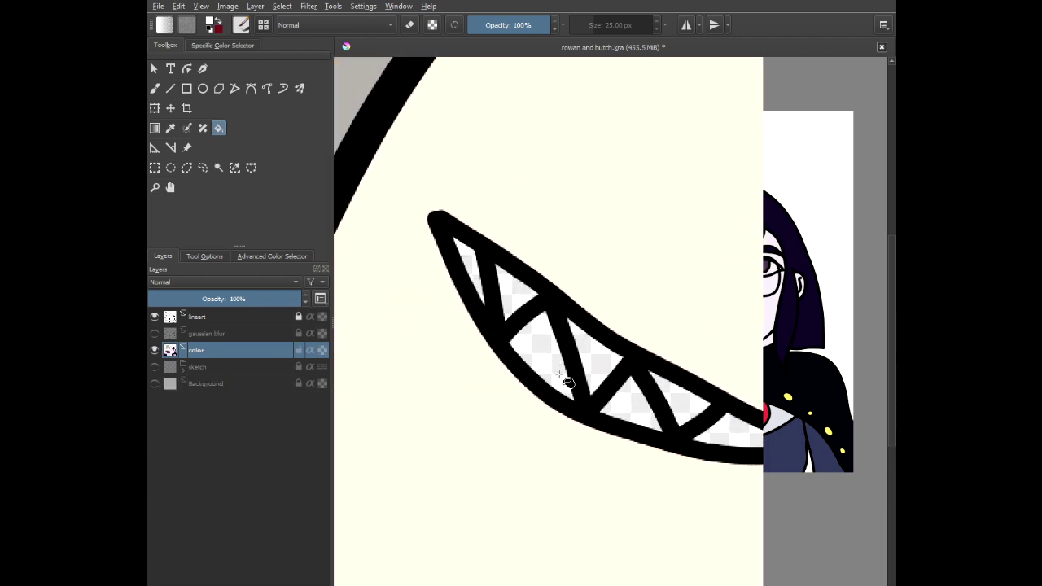
{"action": "scroll", "coordinate": [490, 329], "scroll_direction": "down", "scroll_amount": 4}
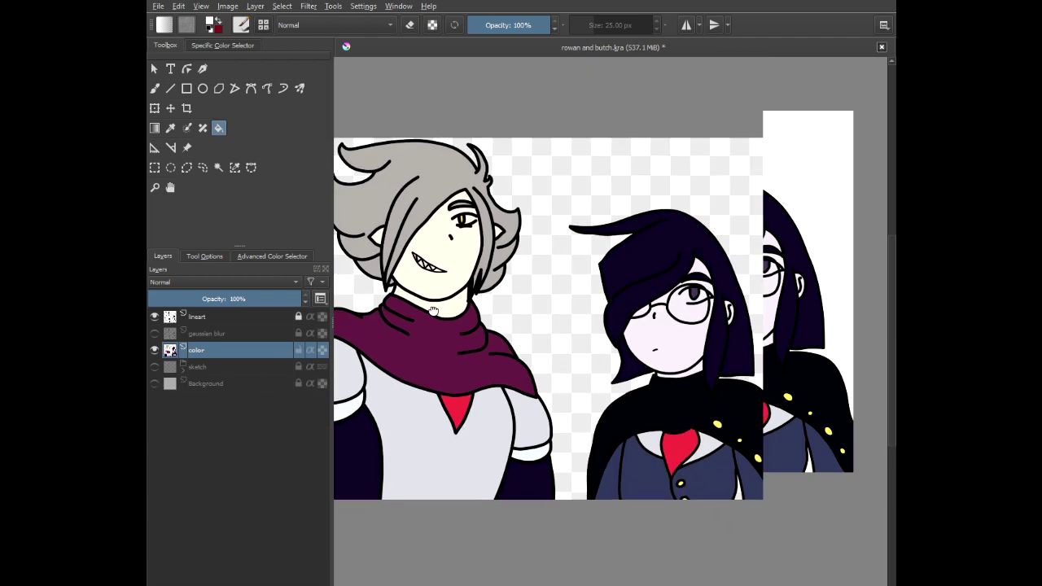
- Fill every tooth gap in the sharp-toothed character's grin with white
{"action": "scroll", "coordinate": [419, 215], "scroll_direction": "up", "scroll_amount": 5}
{"action": "scroll", "coordinate": [403, 395], "scroll_direction": "up", "scroll_amount": 4}
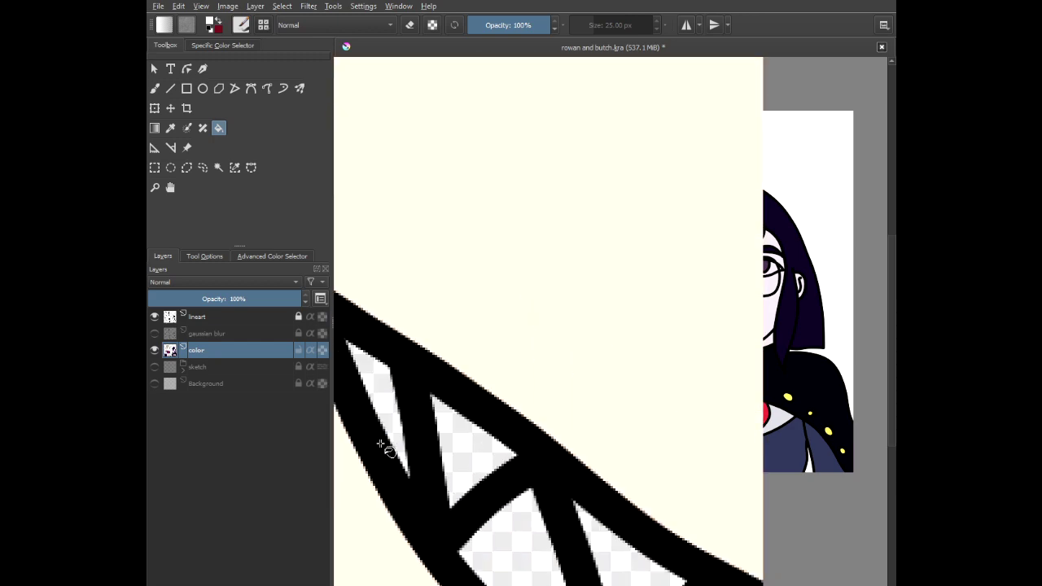
{"action": "scroll", "coordinate": [389, 397], "scroll_direction": "down", "scroll_amount": 4}
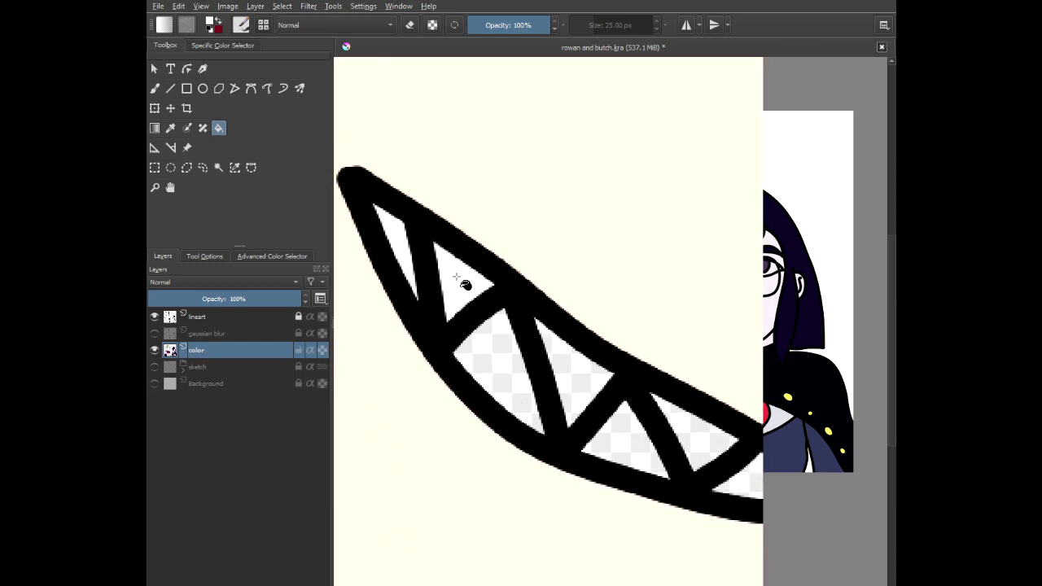
{"action": "left_click", "coordinate": [493, 373]}
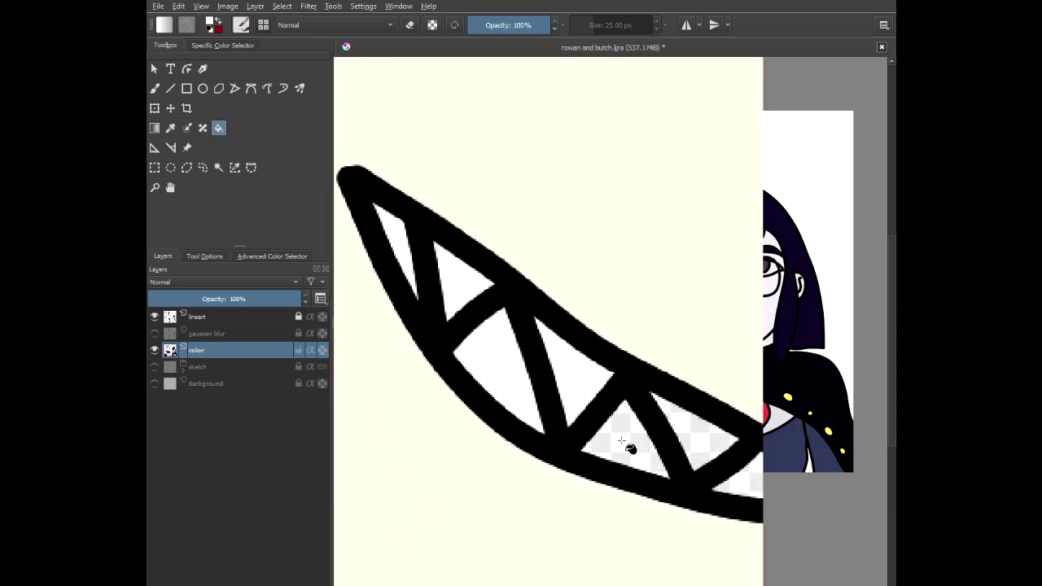
{"action": "left_click", "coordinate": [621, 441]}
{"action": "left_click_drag", "start_coordinate": [640, 401], "coordinate": [476, 332]}
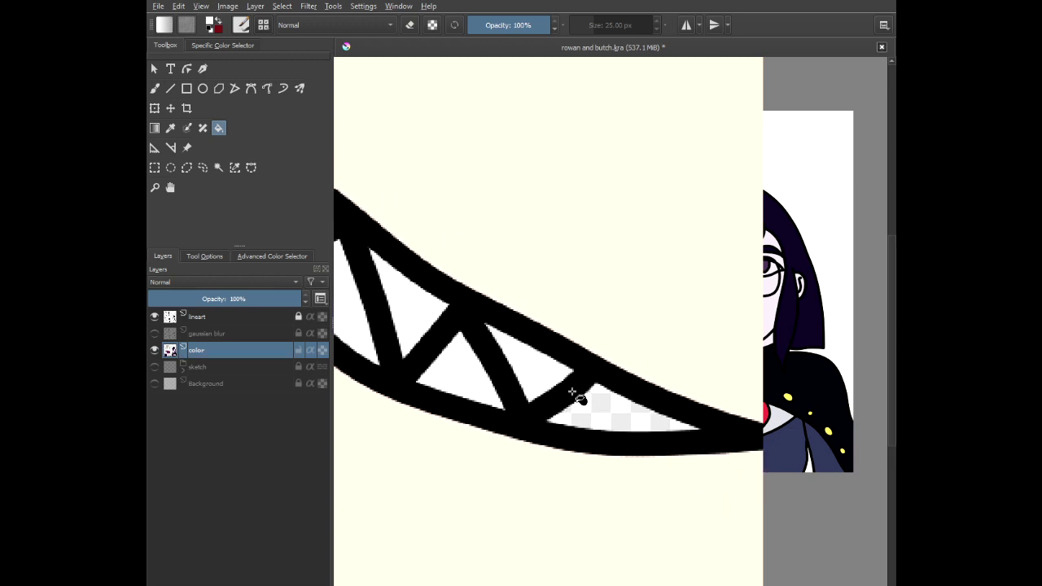
{"action": "scroll", "coordinate": [572, 394], "scroll_direction": "down", "scroll_amount": 5}
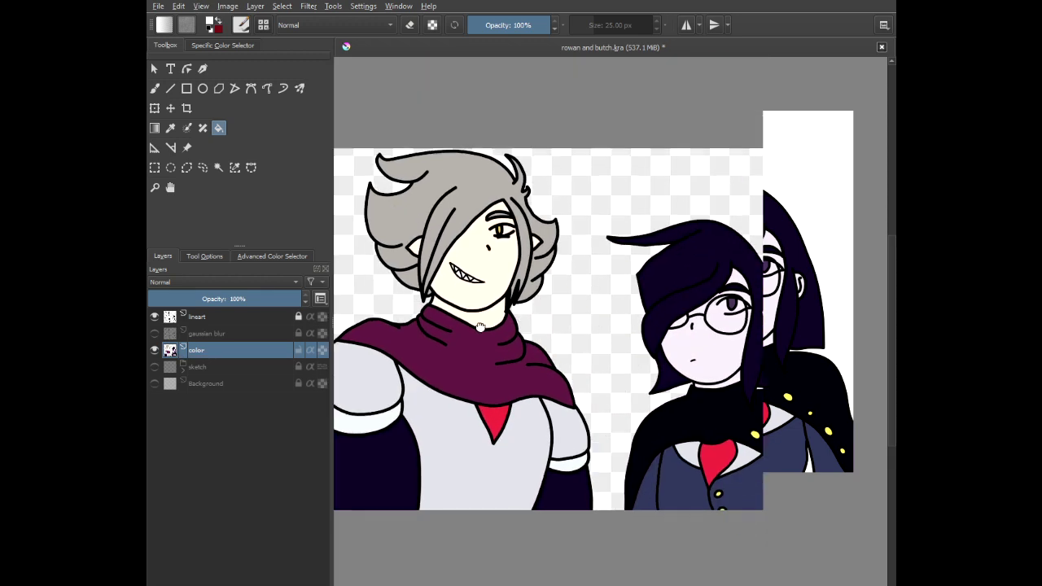
- Paint the eye white on both sides of the sharp-toothed character's iris using the 25 px brush on the color layer
{"action": "left_click_drag", "start_coordinate": [480, 327], "coordinate": [460, 323]}
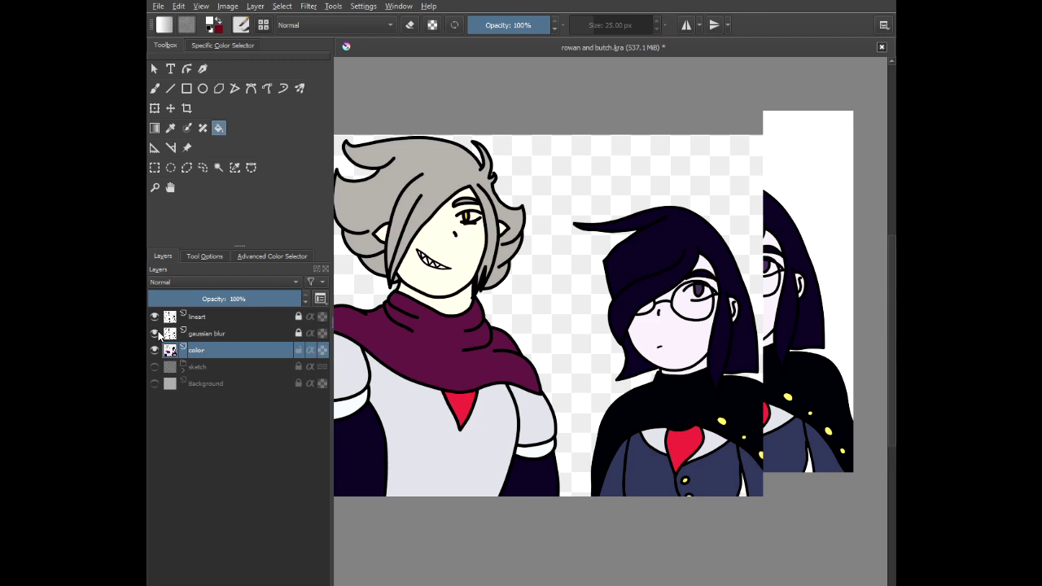
{"action": "scroll", "coordinate": [443, 232], "scroll_direction": "up", "scroll_amount": 8}
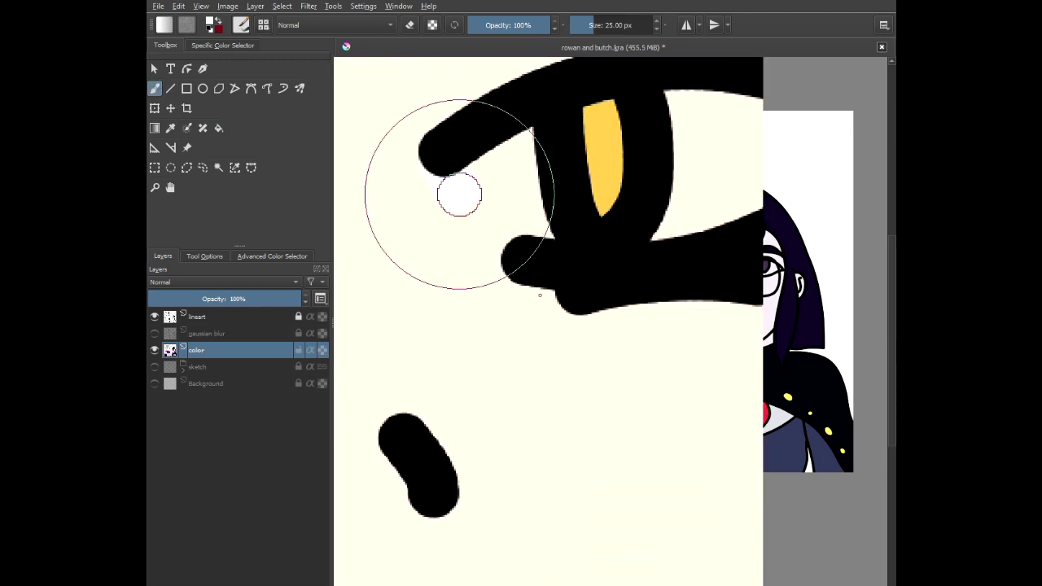
{"action": "scroll", "coordinate": [516, 249], "scroll_direction": "up", "scroll_amount": 3}
{"action": "mouse_move", "coordinate": [485, 255]}
{"action": "left_mouse_down"}
{"action": "mouse_move", "coordinate": [476, 177]}
{"action": "mouse_move", "coordinate": [508, 332]}
{"action": "mouse_move", "coordinate": [409, 197]}
{"action": "mouse_move", "coordinate": [518, 384]}
{"action": "mouse_move", "coordinate": [419, 255]}
{"action": "mouse_move", "coordinate": [471, 306]}
{"action": "left_mouse_up"}
{"action": "scroll", "coordinate": [386, 302], "scroll_direction": "down", "scroll_amount": 2}
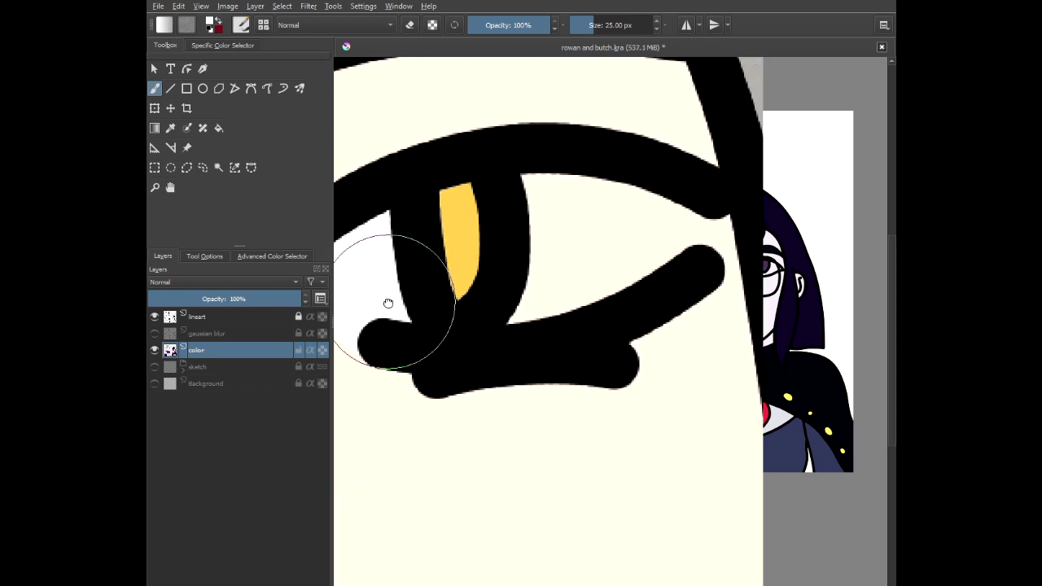
{"action": "scroll", "coordinate": [523, 204], "scroll_direction": "up", "scroll_amount": 3}
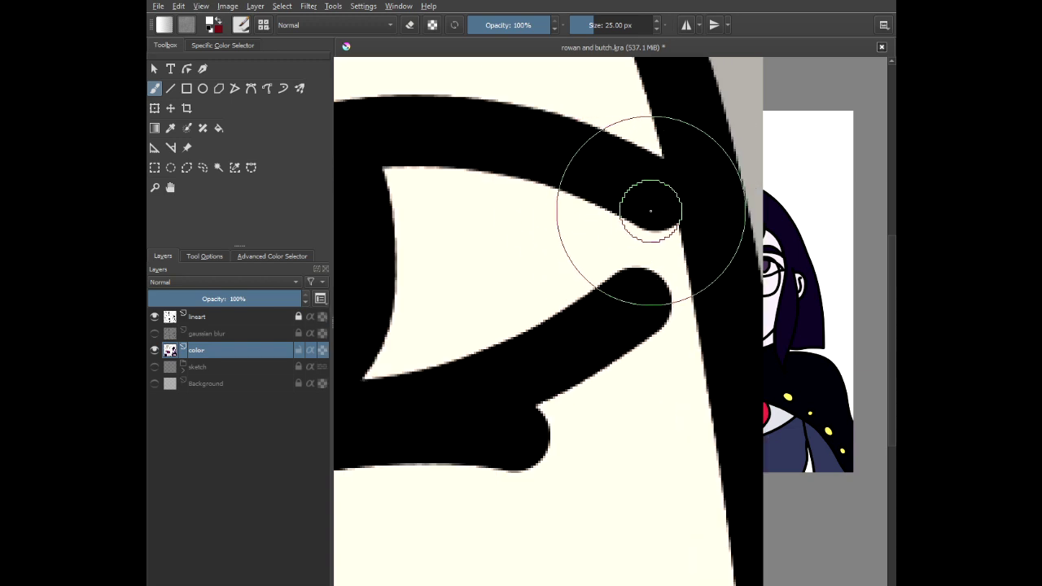
{"action": "mouse_move", "coordinate": [653, 210]}
{"action": "left_mouse_down"}
{"action": "mouse_move", "coordinate": [616, 291]}
{"action": "mouse_move", "coordinate": [418, 368]}
{"action": "mouse_move", "coordinate": [373, 372]}
{"action": "mouse_move", "coordinate": [398, 253]}
{"action": "mouse_move", "coordinate": [383, 175]}
{"action": "mouse_move", "coordinate": [551, 203]}
{"action": "mouse_move", "coordinate": [602, 225]}
{"action": "mouse_move", "coordinate": [514, 296]}
{"action": "mouse_move", "coordinate": [428, 330]}
{"action": "left_mouse_up"}
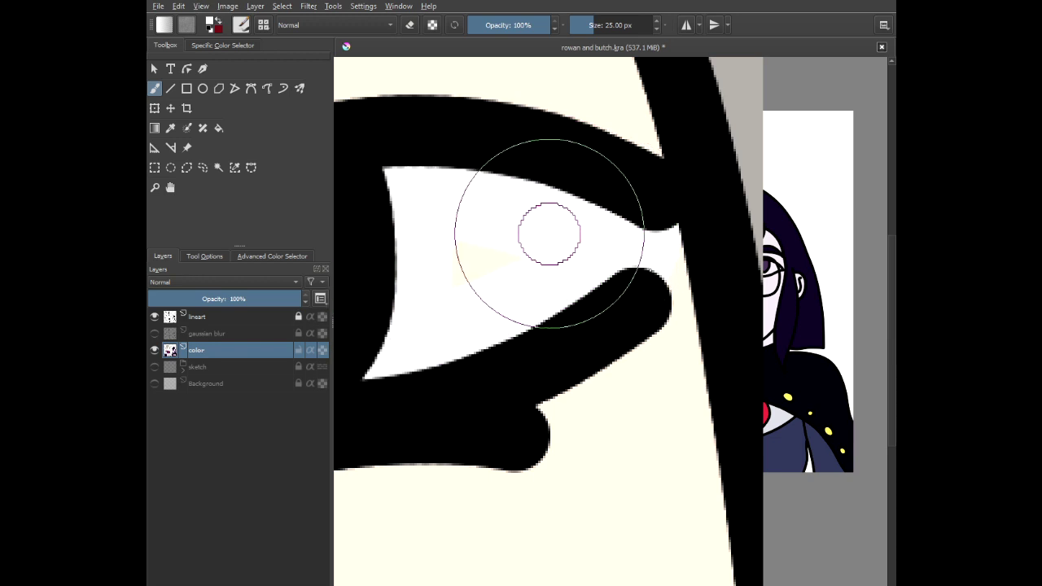
{"action": "mouse_move", "coordinate": [550, 234]}
{"action": "left_mouse_down"}
{"action": "mouse_move", "coordinate": [431, 269]}
{"action": "mouse_move", "coordinate": [443, 260]}
{"action": "mouse_move", "coordinate": [467, 270]}
{"action": "left_mouse_up"}
{"action": "scroll", "coordinate": [467, 280], "scroll_direction": "down", "scroll_amount": 5}
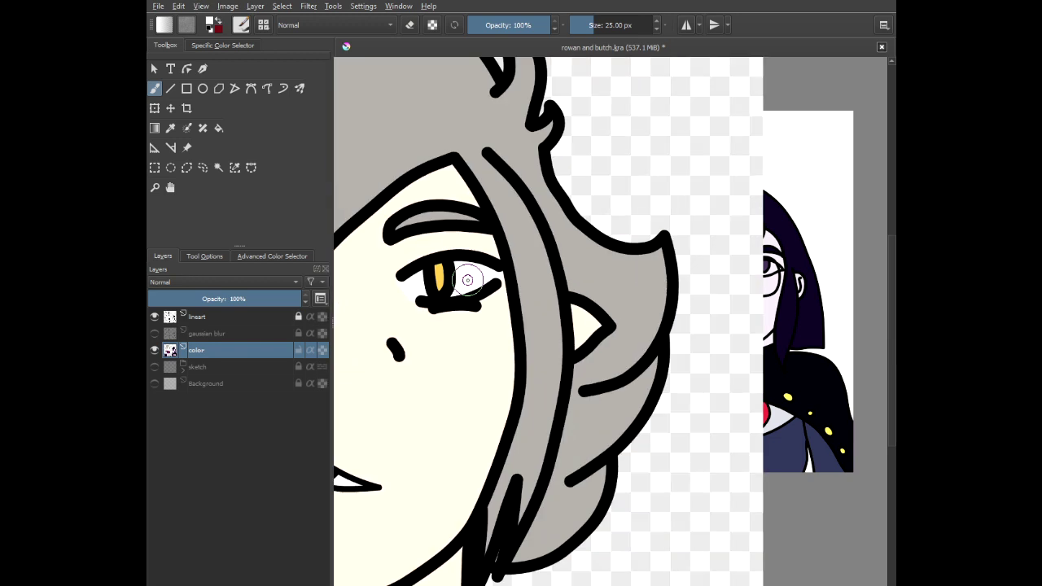
- Paint the glasses-wearing character's eye white on the side of the iris nearest the nose
{"action": "scroll", "coordinate": [495, 293], "scroll_direction": "down", "scroll_amount": 3}
{"action": "left_click_drag", "start_coordinate": [581, 359], "coordinate": [379, 217]}
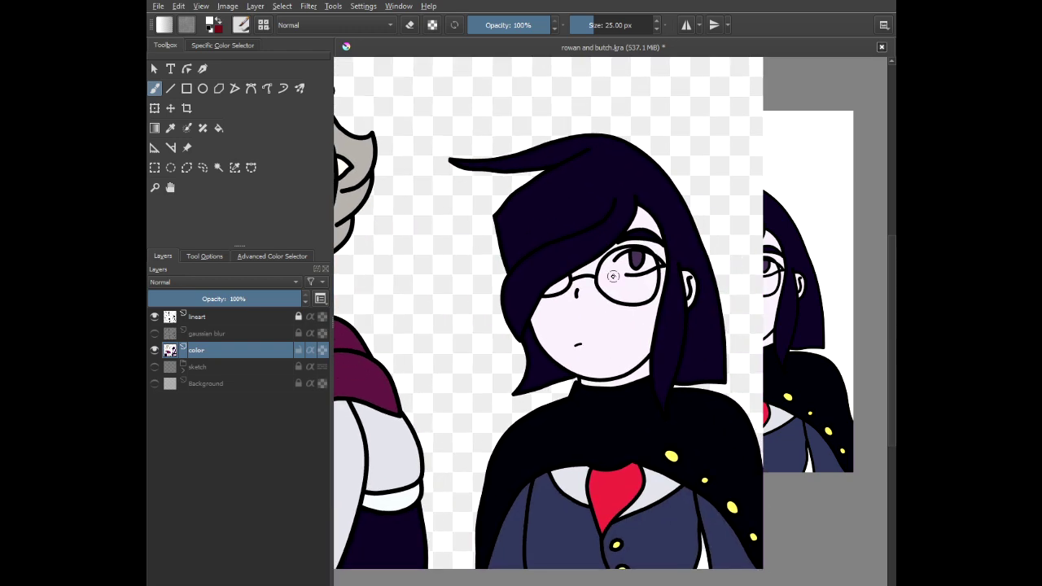
{"action": "scroll", "coordinate": [613, 276], "scroll_direction": "up", "scroll_amount": 6}
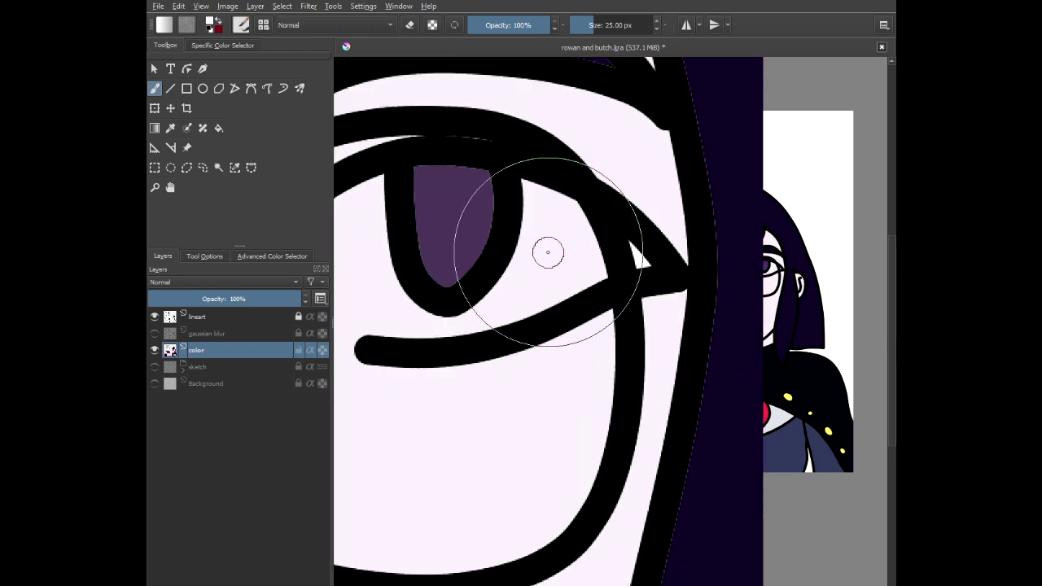
{"action": "left_click_drag", "start_coordinate": [548, 252], "coordinate": [644, 290]}
{"action": "mouse_move", "coordinate": [369, 277]}
{"action": "left_mouse_down"}
{"action": "mouse_move", "coordinate": [431, 366]}
{"action": "mouse_move", "coordinate": [458, 379]}
{"action": "left_mouse_up"}
{"action": "scroll", "coordinate": [477, 296], "scroll_direction": "up", "scroll_amount": 1}
{"action": "mouse_move", "coordinate": [472, 199]}
{"action": "left_mouse_down"}
{"action": "mouse_move", "coordinate": [465, 191]}
{"action": "mouse_move", "coordinate": [463, 389]}
{"action": "mouse_move", "coordinate": [431, 268]}
{"action": "left_mouse_up"}
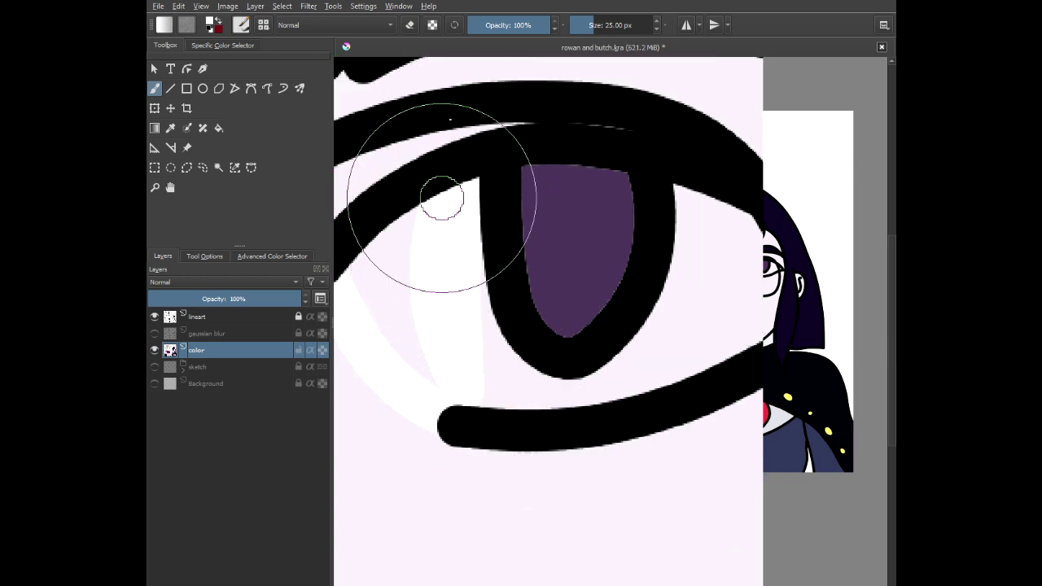
{"action": "mouse_move", "coordinate": [441, 198]}
{"action": "left_mouse_down"}
{"action": "mouse_move", "coordinate": [432, 377]}
{"action": "mouse_move", "coordinate": [406, 265]}
{"action": "mouse_move", "coordinate": [407, 216]}
{"action": "left_mouse_up"}
{"action": "left_click_drag", "start_coordinate": [388, 256], "coordinate": [390, 346]}
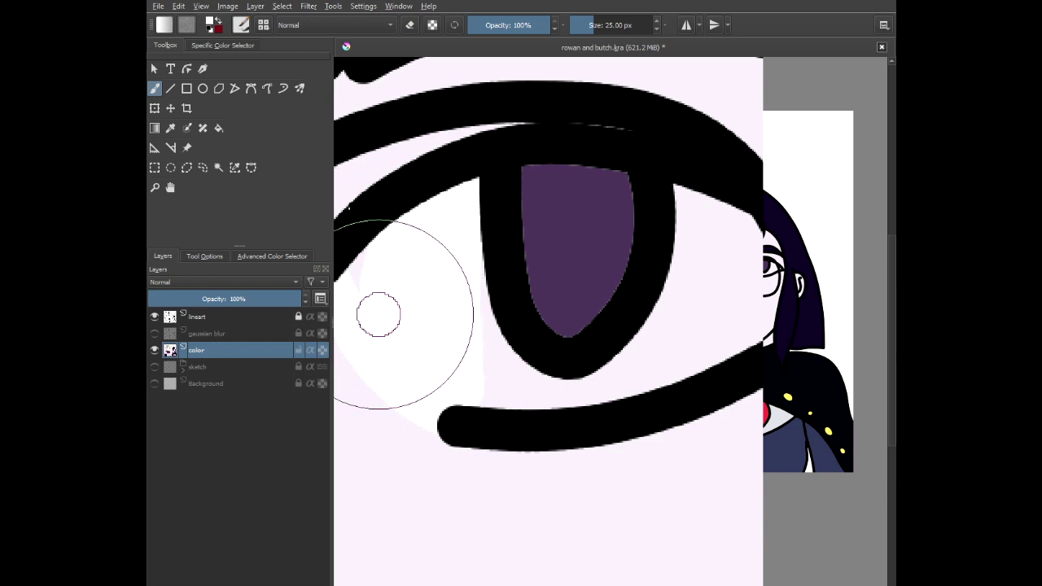
- Paint the rest of the glasses-wearing character's eye white, below the iris and out to the outer corner
{"action": "scroll", "coordinate": [559, 339], "scroll_direction": "down", "scroll_amount": 3}
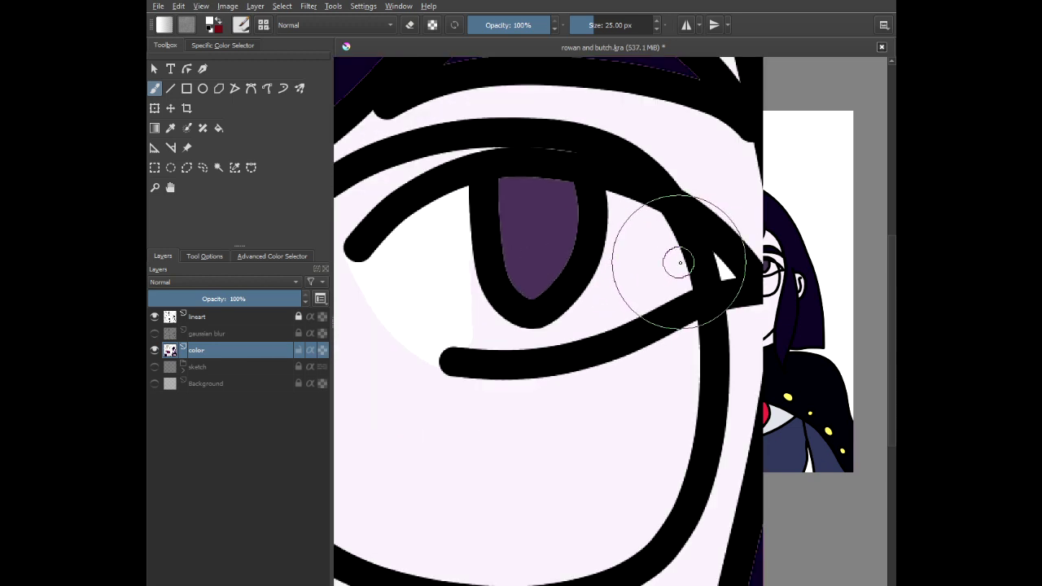
{"action": "left_click_drag", "start_coordinate": [645, 300], "coordinate": [525, 337]}
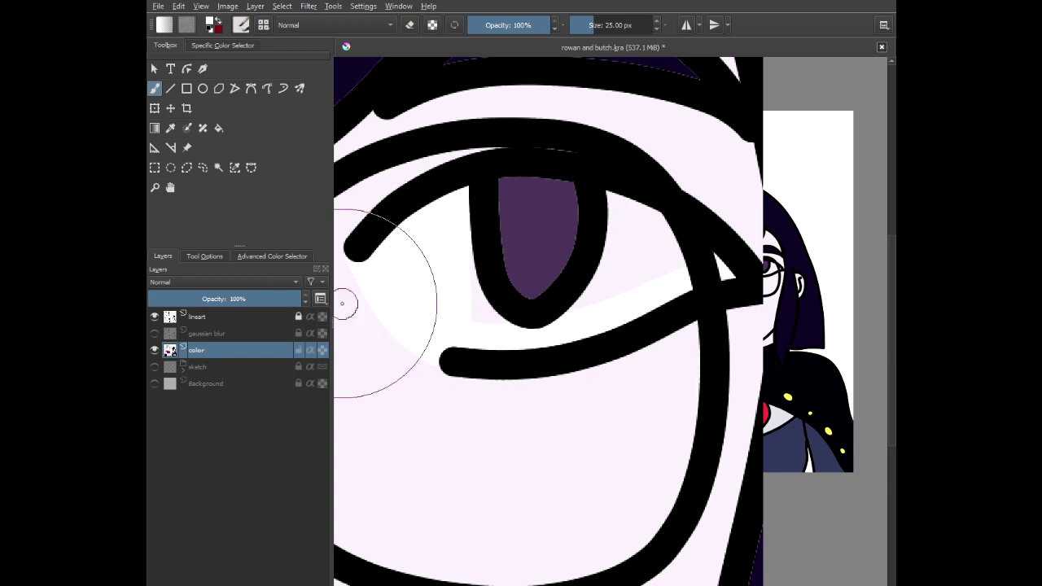
{"action": "scroll", "coordinate": [342, 304], "scroll_direction": "up", "scroll_amount": 2}
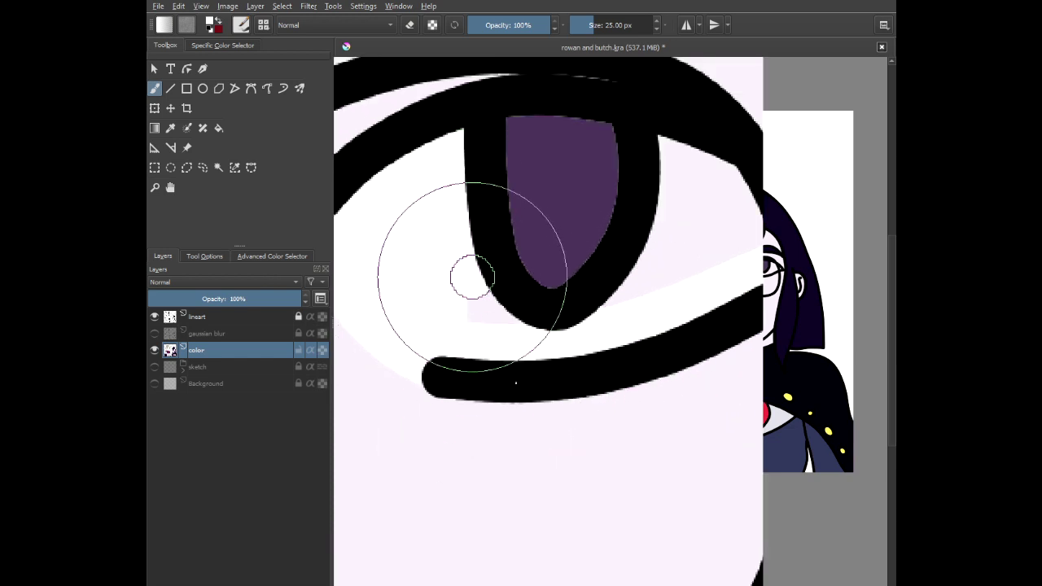
{"action": "mouse_move", "coordinate": [472, 276]}
{"action": "left_mouse_down"}
{"action": "mouse_move", "coordinate": [505, 326]}
{"action": "mouse_move", "coordinate": [489, 337]}
{"action": "mouse_move", "coordinate": [473, 328]}
{"action": "left_mouse_up"}
{"action": "mouse_move", "coordinate": [583, 259]}
{"action": "left_mouse_down"}
{"action": "mouse_move", "coordinate": [414, 265]}
{"action": "mouse_move", "coordinate": [484, 144]}
{"action": "mouse_move", "coordinate": [540, 171]}
{"action": "mouse_move", "coordinate": [582, 256]}
{"action": "mouse_move", "coordinate": [465, 307]}
{"action": "left_mouse_up"}
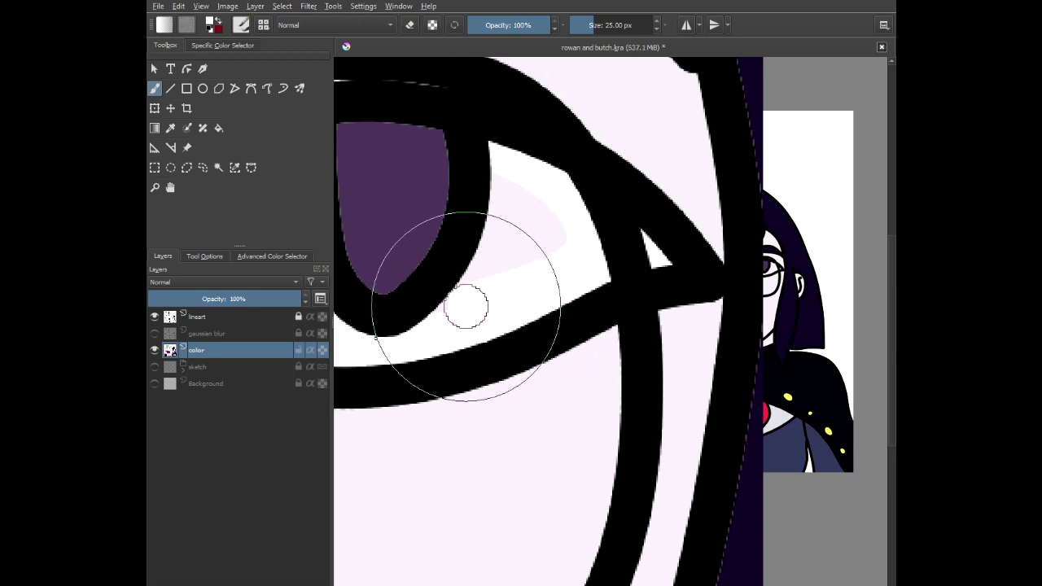
{"action": "mouse_move", "coordinate": [491, 183]}
{"action": "left_mouse_down"}
{"action": "mouse_move", "coordinate": [549, 197]}
{"action": "mouse_move", "coordinate": [580, 220]}
{"action": "mouse_move", "coordinate": [556, 245]}
{"action": "mouse_move", "coordinate": [494, 270]}
{"action": "left_mouse_up"}
{"action": "scroll", "coordinate": [537, 202], "scroll_direction": "up", "scroll_amount": 2}
{"action": "left_click_drag", "start_coordinate": [542, 202], "coordinate": [543, 231]}
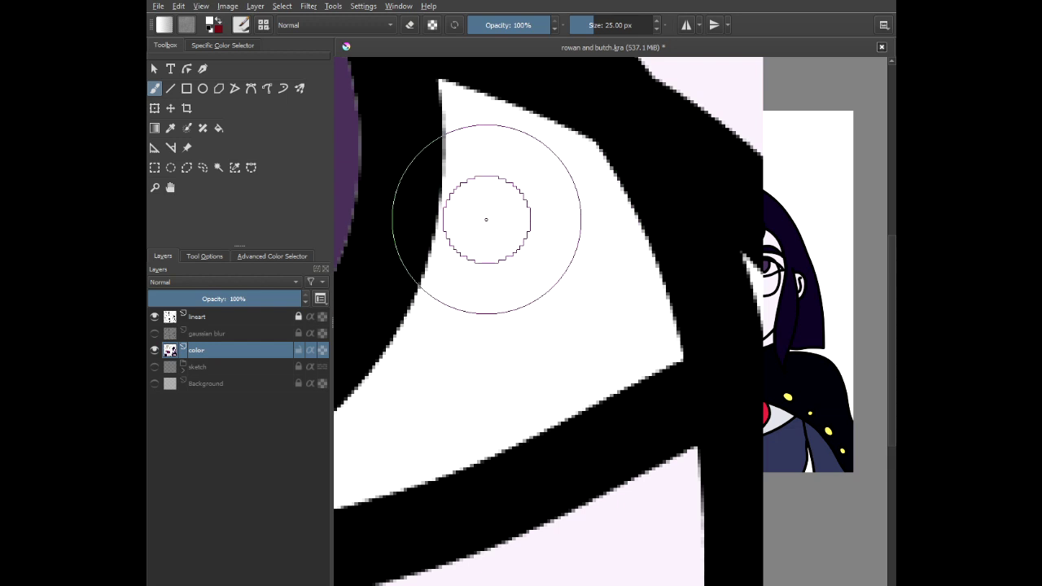
{"action": "scroll", "coordinate": [488, 220], "scroll_direction": "down", "scroll_amount": 6}
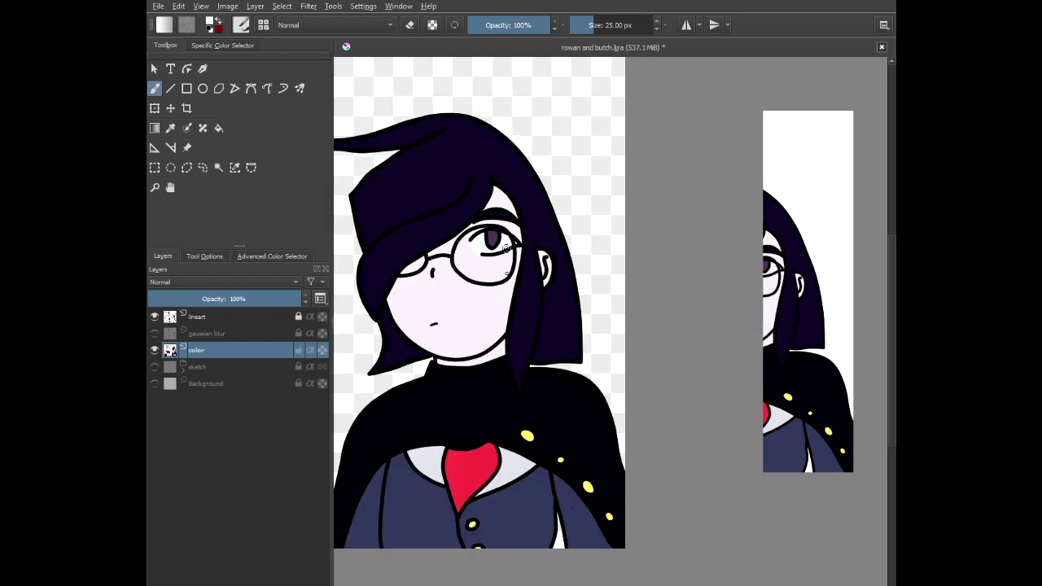
- Add a new layer above the color layer and paint a white highlight in the sharp-toothed character's yellow iris
{"action": "scroll", "coordinate": [465, 304], "scroll_direction": "down", "scroll_amount": 3}
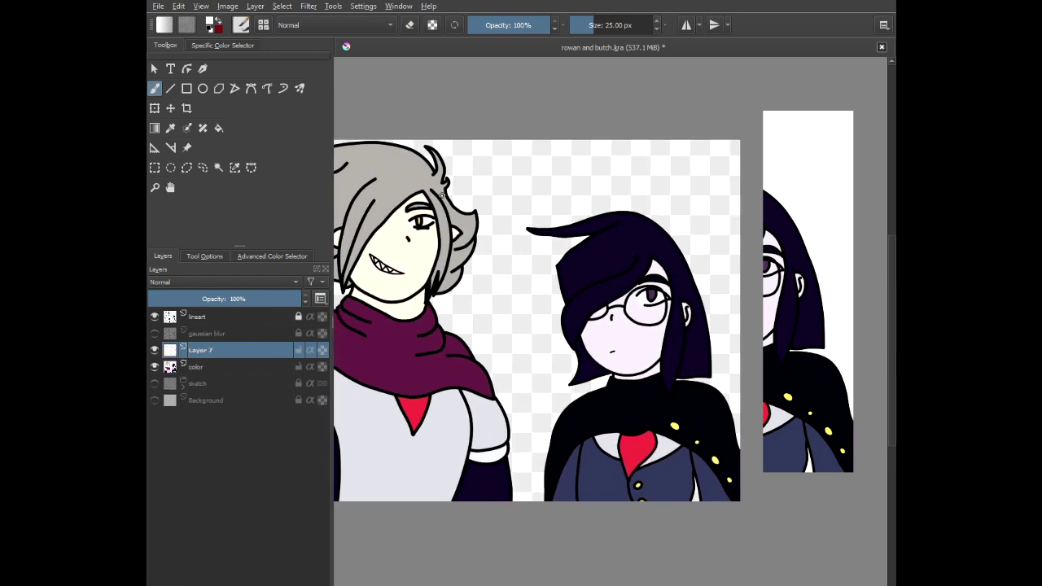
{"action": "scroll", "coordinate": [443, 195], "scroll_direction": "up", "scroll_amount": 10}
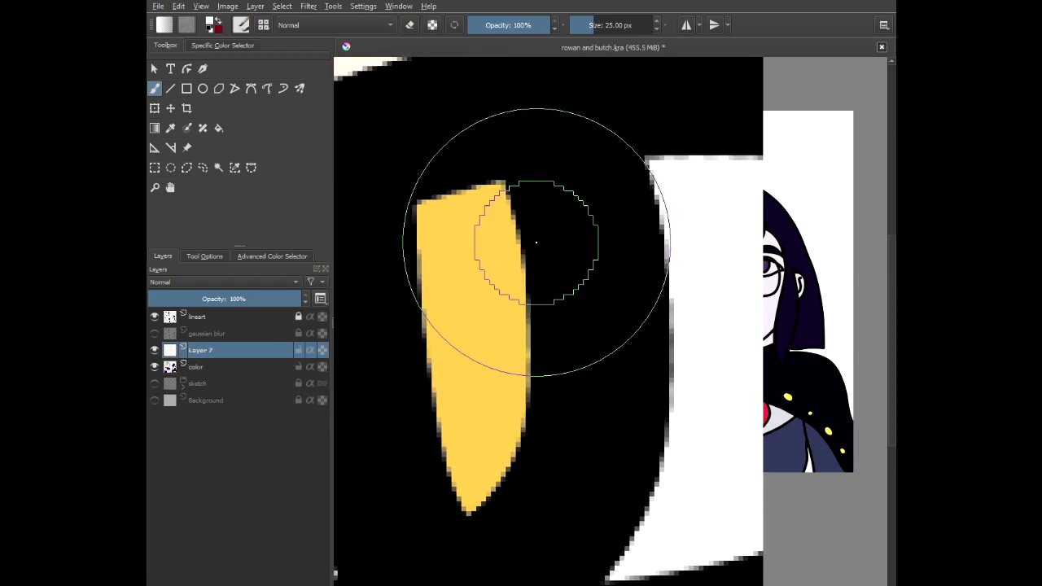
{"action": "scroll", "coordinate": [562, 358], "scroll_direction": "down", "scroll_amount": 6}
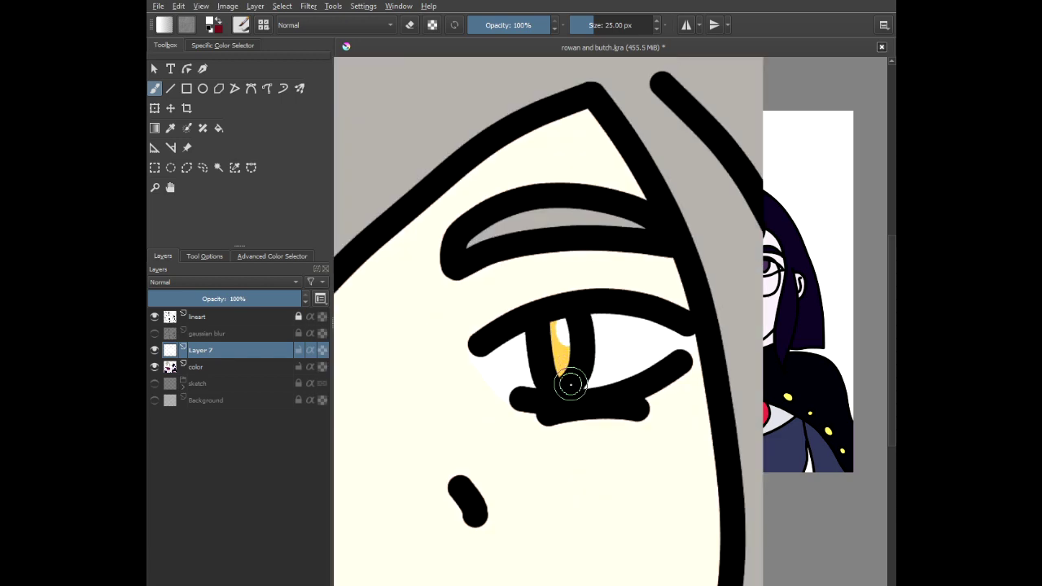
{"action": "scroll", "coordinate": [571, 385], "scroll_direction": "down", "scroll_amount": 4}
- Paint a white highlight in the glasses-wearing character's purple iris on the new layer and show the gaussian blur layer
{"action": "left_click_drag", "start_coordinate": [635, 431], "coordinate": [453, 228]}
{"action": "scroll", "coordinate": [453, 228], "scroll_direction": "down", "scroll_amount": 2}
{"action": "left_click_drag", "start_coordinate": [606, 296], "coordinate": [481, 169]}
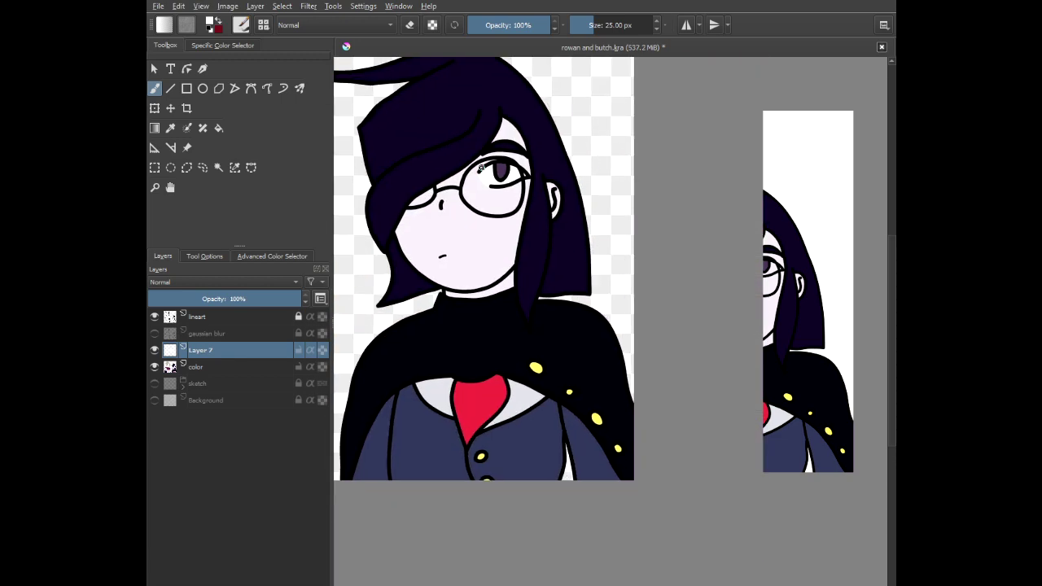
{"action": "scroll", "coordinate": [481, 168], "scroll_direction": "up", "scroll_amount": 8}
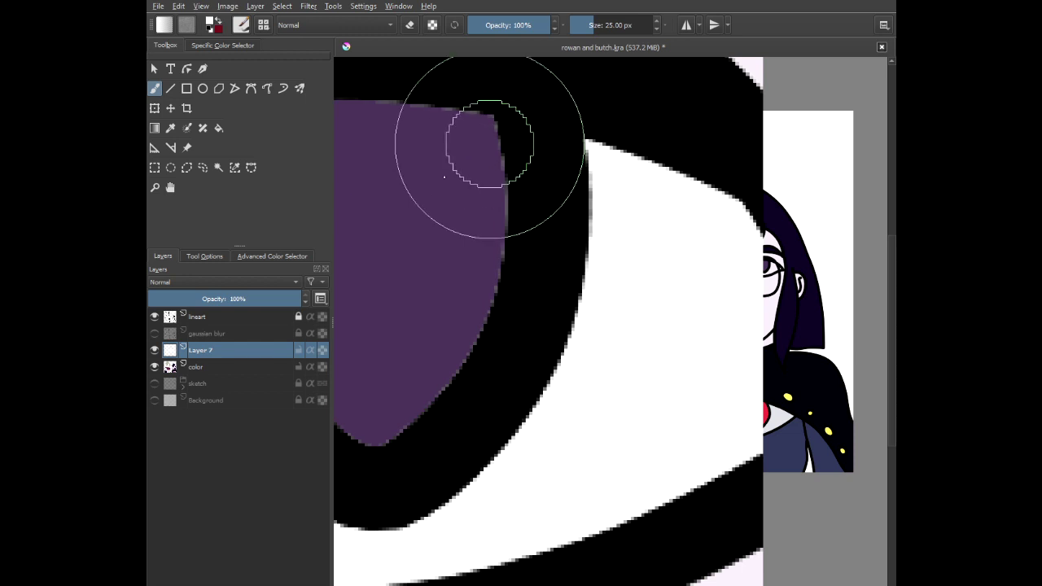
{"action": "scroll", "coordinate": [489, 145], "scroll_direction": "down", "scroll_amount": 8}
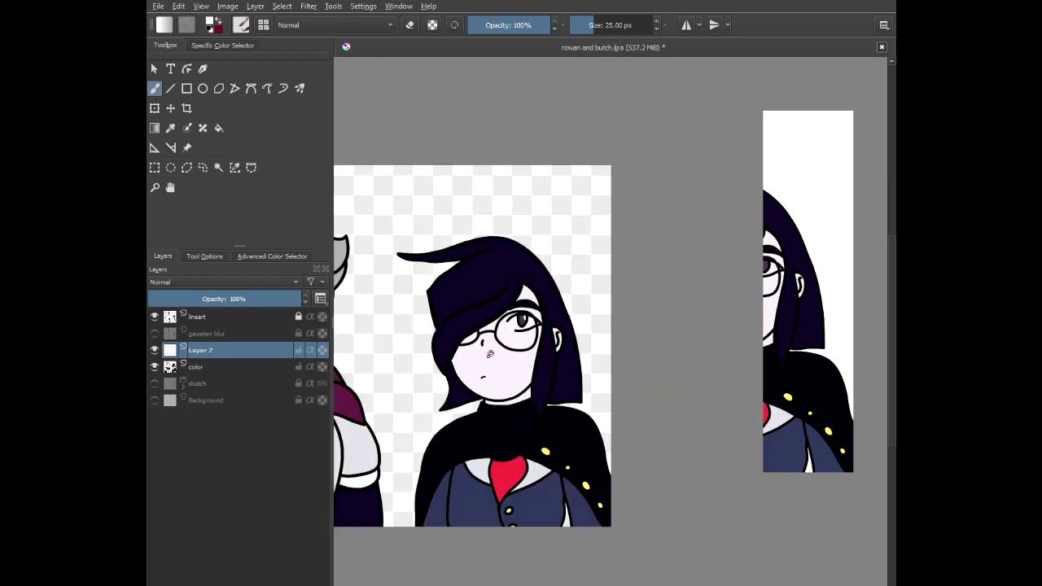
{"action": "scroll", "coordinate": [490, 353], "scroll_direction": "down", "scroll_amount": 2}
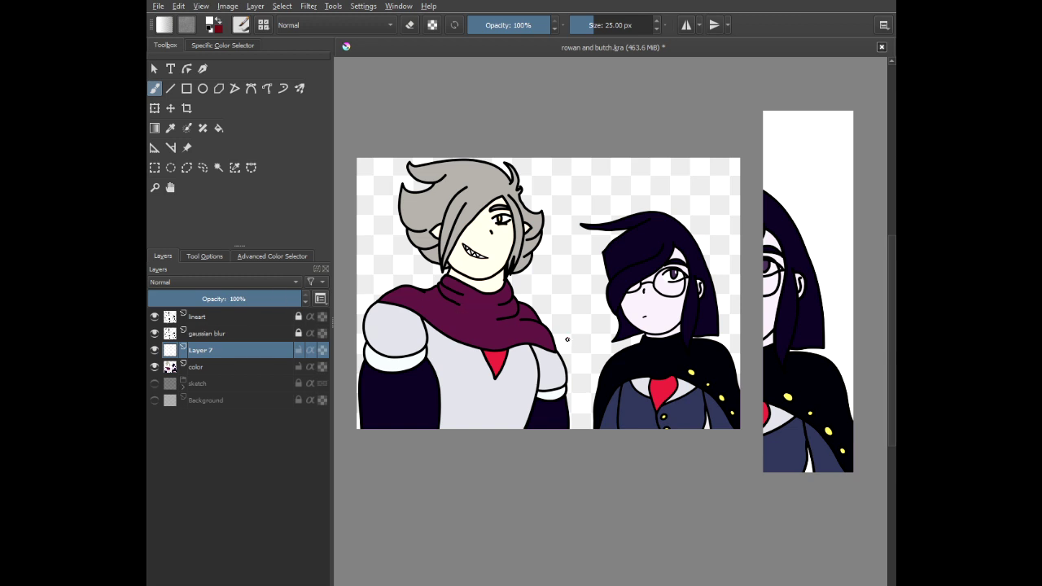
{"action": "left_click_drag", "start_coordinate": [567, 339], "coordinate": [549, 337]}
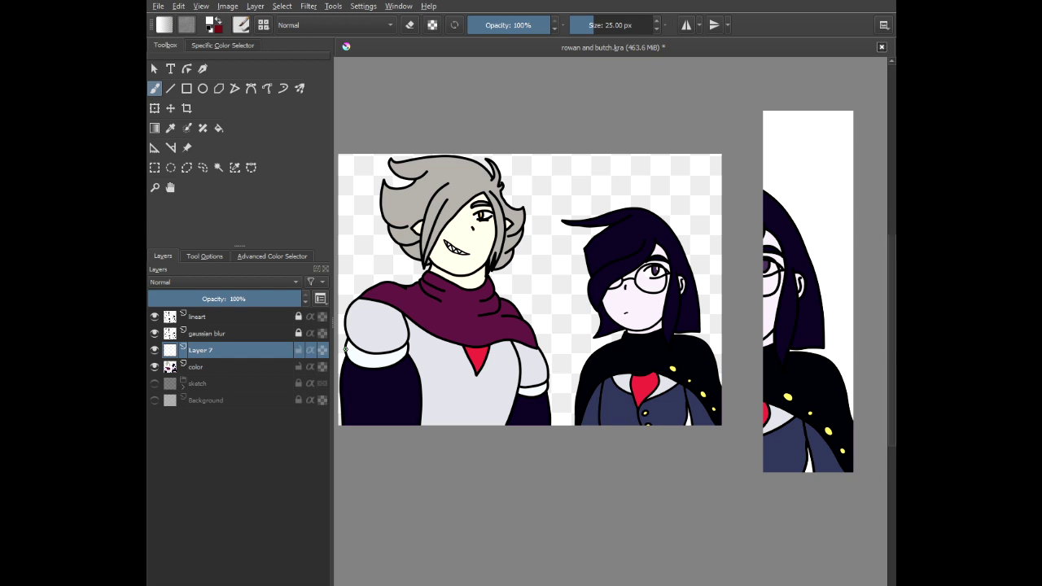
{"action": "left_click_drag", "start_coordinate": [609, 371], "coordinate": [544, 340]}
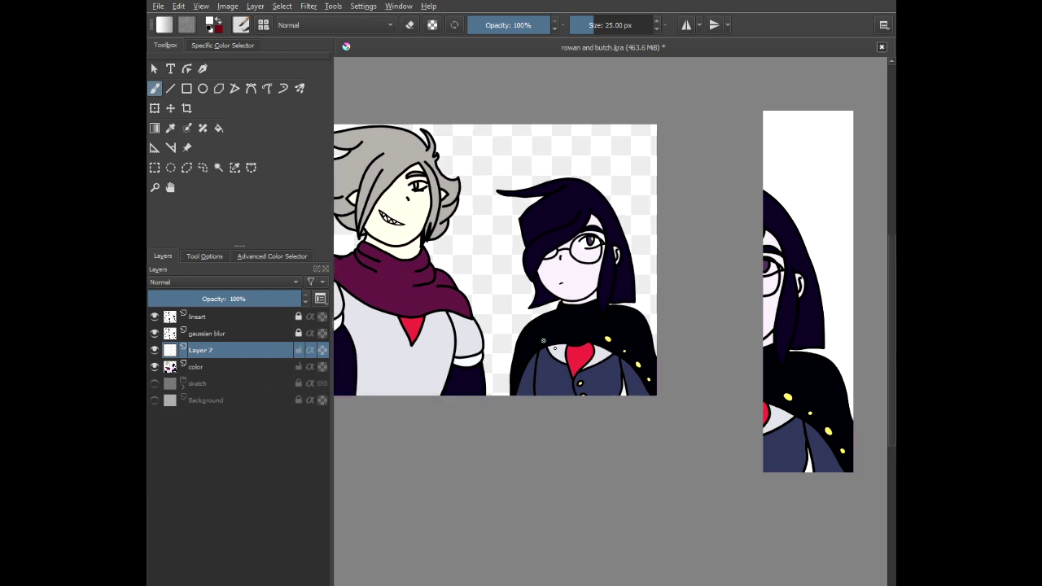
- Sample the jacket's blue, shift it to a dark indigo brush colour, and make the color layer active
{"action": "right_click", "coordinate": [554, 381]}
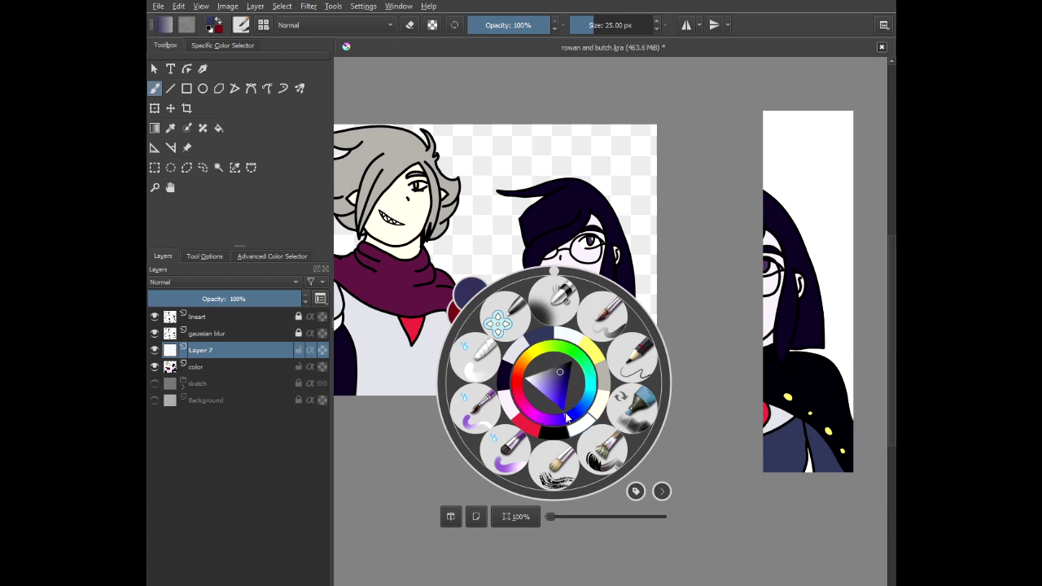
{"action": "left_click", "coordinate": [477, 256]}
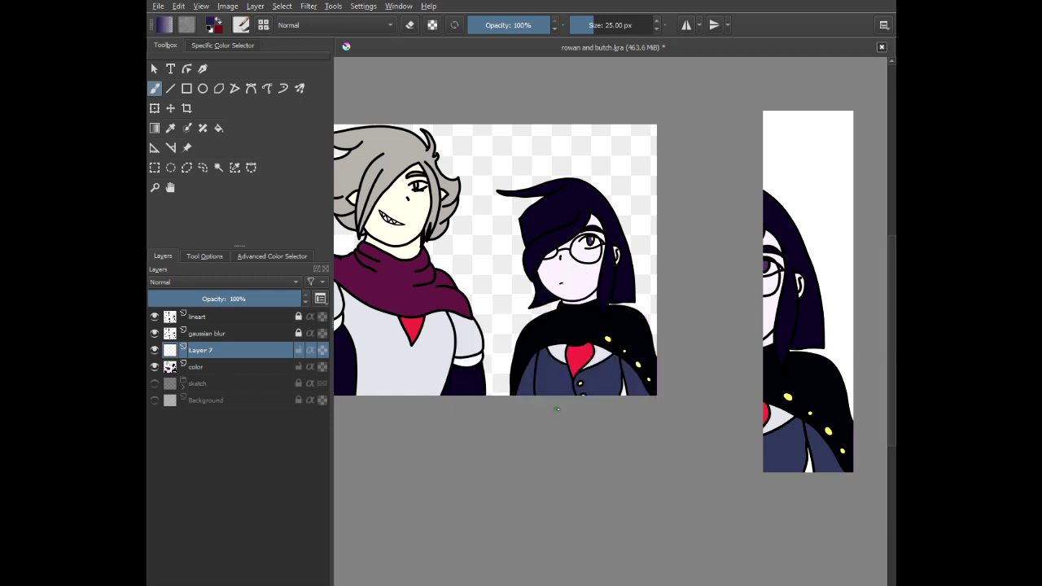
{"action": "scroll", "coordinate": [556, 410], "scroll_direction": "up", "scroll_amount": 3}
{"action": "scroll", "coordinate": [547, 290], "scroll_direction": "up", "scroll_amount": 2}
{"action": "left_click", "coordinate": [240, 367]}
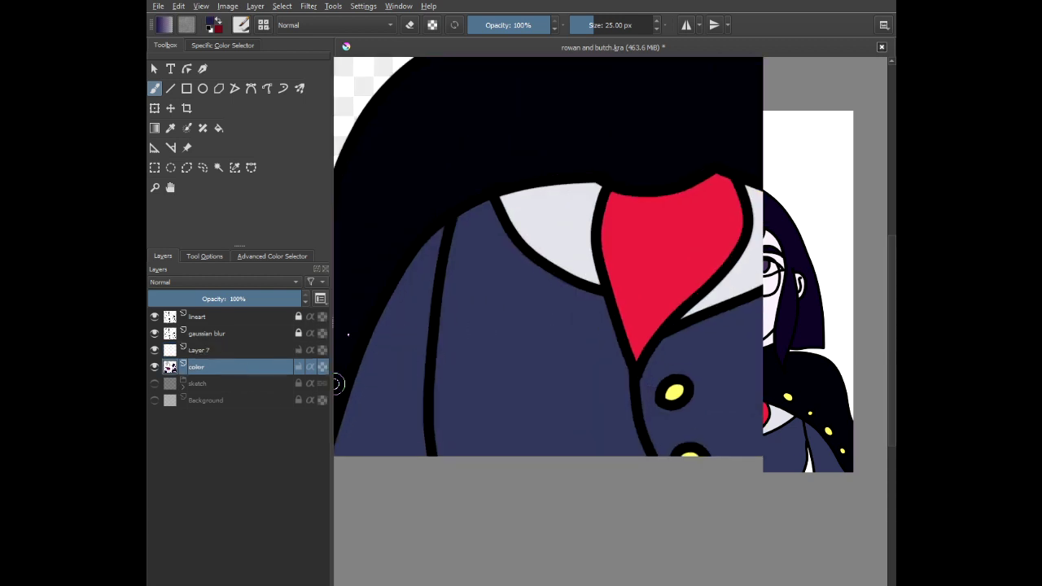
- Set the brush size to 38.74 px and paint a dark indigo stripe down the jacket from below the collar
{"action": "mouse_move", "coordinate": [565, 282]}
{"action": "left_mouse_down"}
{"action": "mouse_move", "coordinate": [558, 365]}
{"action": "mouse_move", "coordinate": [583, 461]}
{"action": "left_mouse_up"}
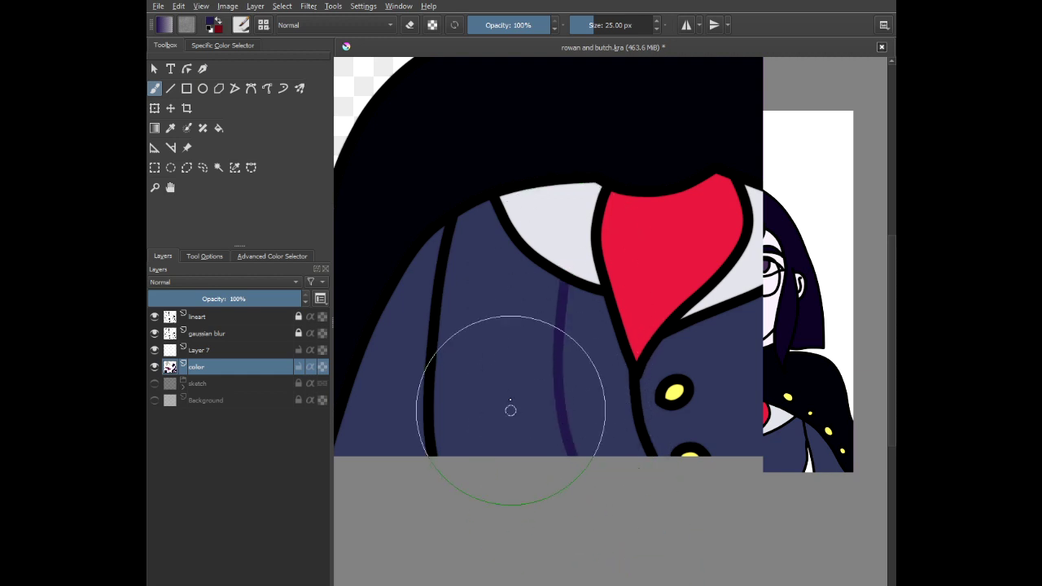
{"action": "key", "text": "ctrl+z"}
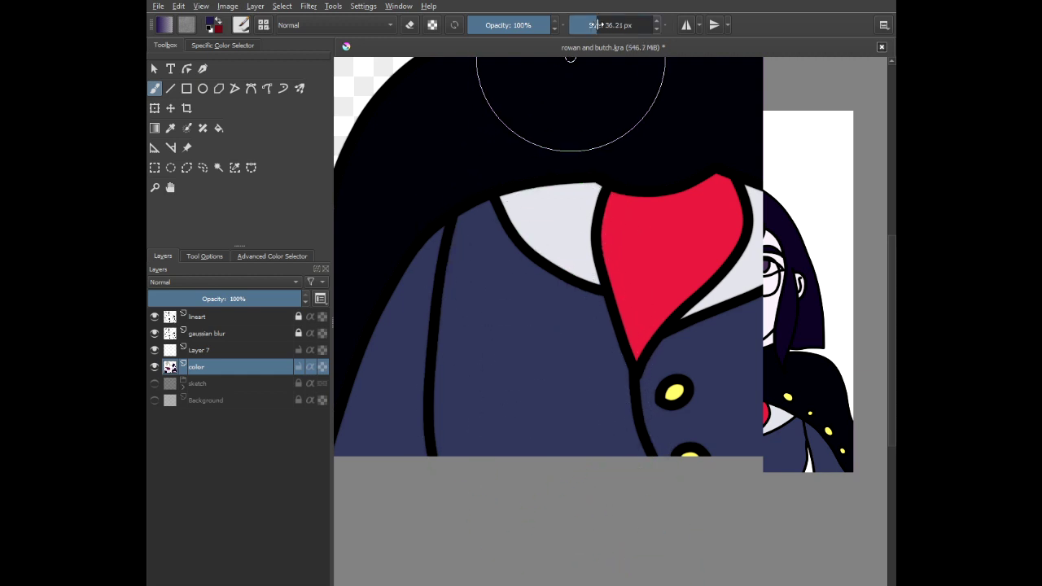
{"action": "left_click_drag", "start_coordinate": [599, 25], "coordinate": [602, 24]}
{"action": "right_click", "coordinate": [533, 184]}
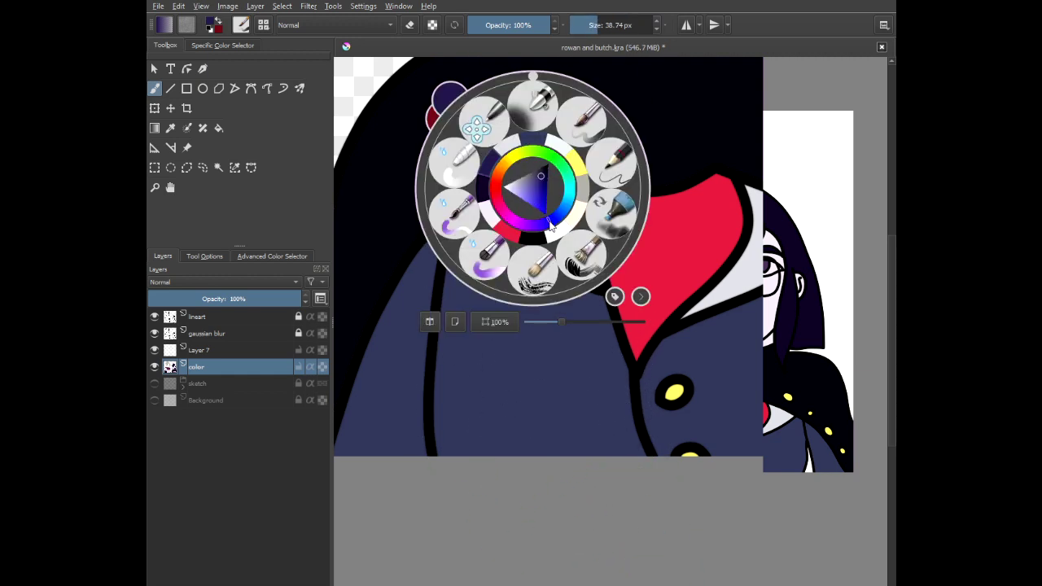
{"action": "left_click", "coordinate": [386, 161]}
{"action": "left_click_drag", "start_coordinate": [557, 277], "coordinate": [544, 457]}
- Paint a second dark indigo stripe on the jacket nearer the sleeve line and widen the first stripe
{"action": "left_click_drag", "start_coordinate": [502, 326], "coordinate": [430, 281]}
{"action": "scroll", "coordinate": [415, 270], "scroll_direction": "up", "scroll_amount": 1}
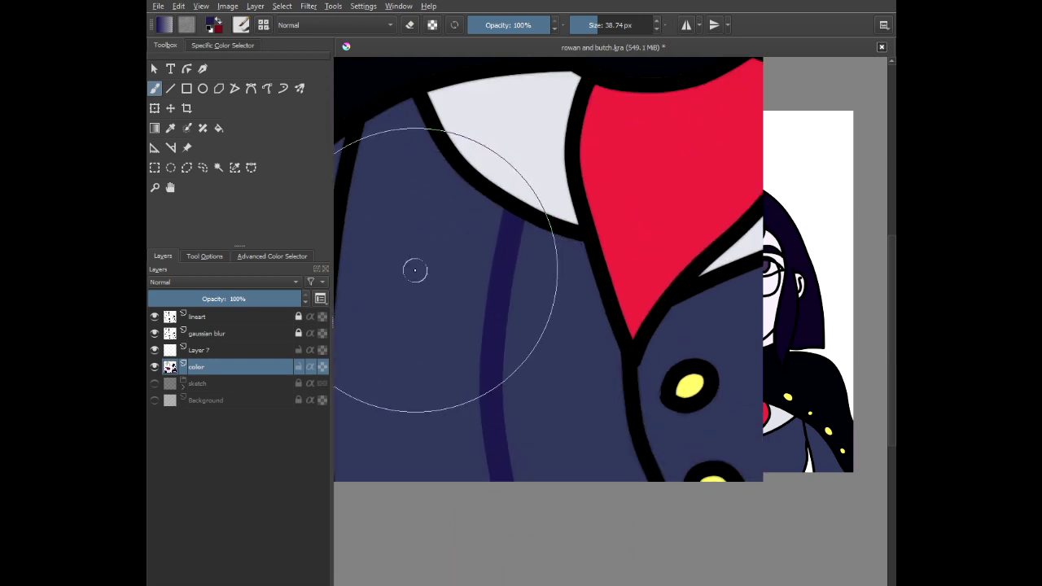
{"action": "mouse_move", "coordinate": [451, 172]}
{"action": "left_mouse_down"}
{"action": "mouse_move", "coordinate": [423, 305]}
{"action": "mouse_move", "coordinate": [468, 582]}
{"action": "left_mouse_up"}
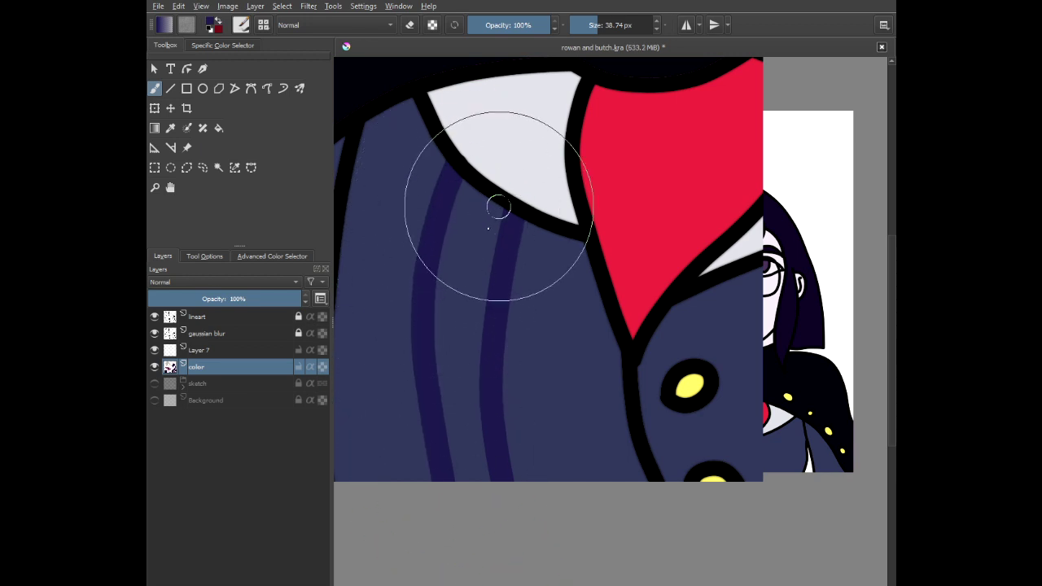
{"action": "mouse_move", "coordinate": [498, 206]}
{"action": "left_mouse_down"}
{"action": "mouse_move", "coordinate": [484, 296]}
{"action": "mouse_move", "coordinate": [484, 465]}
{"action": "mouse_move", "coordinate": [518, 585]}
{"action": "left_mouse_up"}
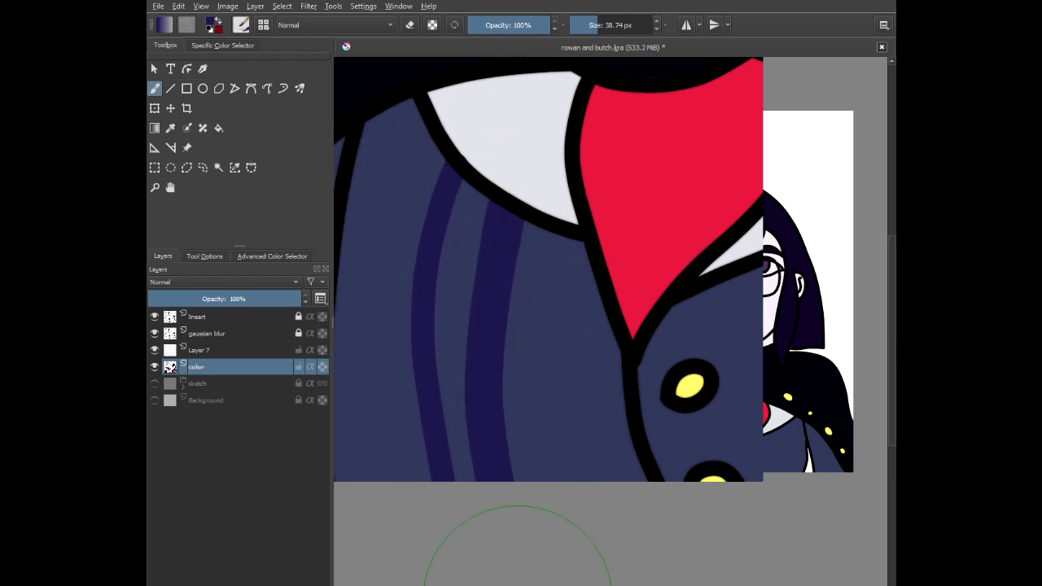
{"action": "scroll", "coordinate": [493, 382], "scroll_direction": "down", "scroll_amount": 2}
{"action": "scroll", "coordinate": [468, 305], "scroll_direction": "up", "scroll_amount": 4}
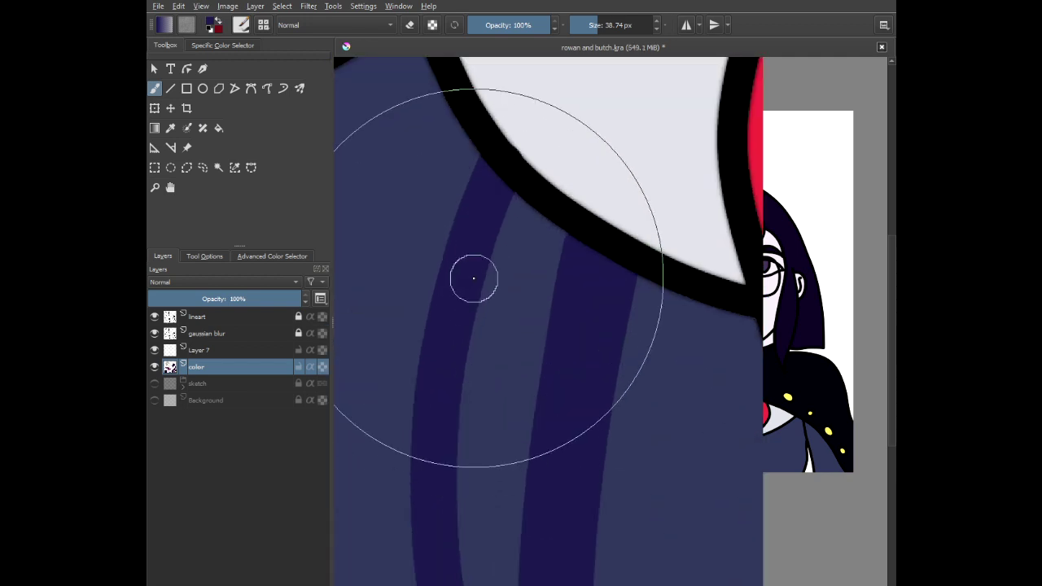
- Fill the gap between the two dark indigo chest stripes to merge them into one wide stripe down the jacket
{"action": "scroll", "coordinate": [503, 222], "scroll_direction": "down", "scroll_amount": 2}
{"action": "mouse_move", "coordinate": [507, 217]}
{"action": "left_mouse_down"}
{"action": "mouse_move", "coordinate": [497, 440]}
{"action": "mouse_move", "coordinate": [524, 524]}
{"action": "left_mouse_up"}
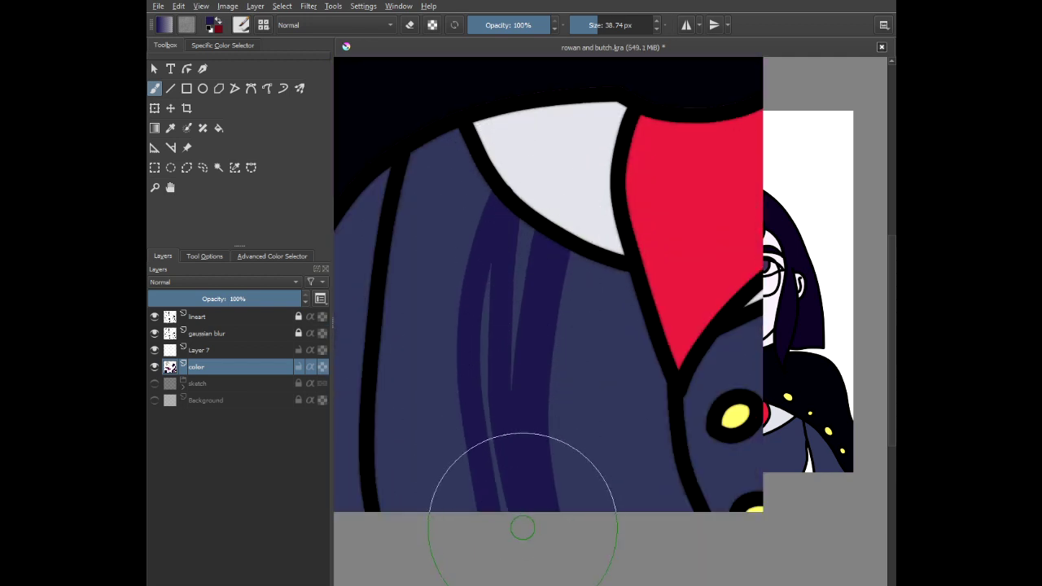
{"action": "left_click_drag", "start_coordinate": [490, 266], "coordinate": [491, 424]}
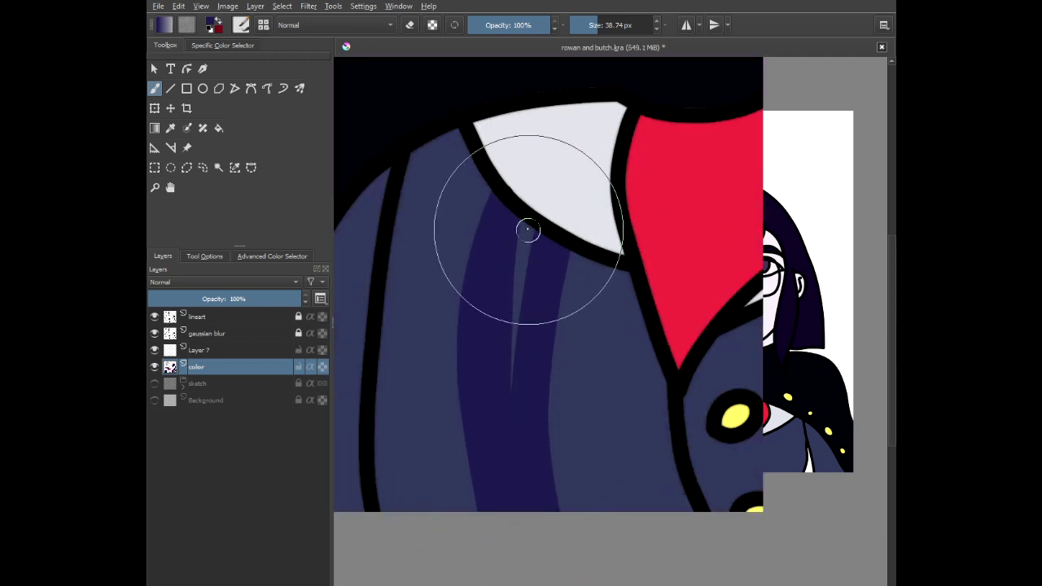
{"action": "left_click_drag", "start_coordinate": [528, 228], "coordinate": [513, 407]}
- Paint a matching wide dark indigo stripe on the jacket's button side, from below the white collar to the canvas edge
{"action": "scroll", "coordinate": [524, 320], "scroll_direction": "down", "scroll_amount": 3}
{"action": "left_click_drag", "start_coordinate": [630, 335], "coordinate": [473, 261]}
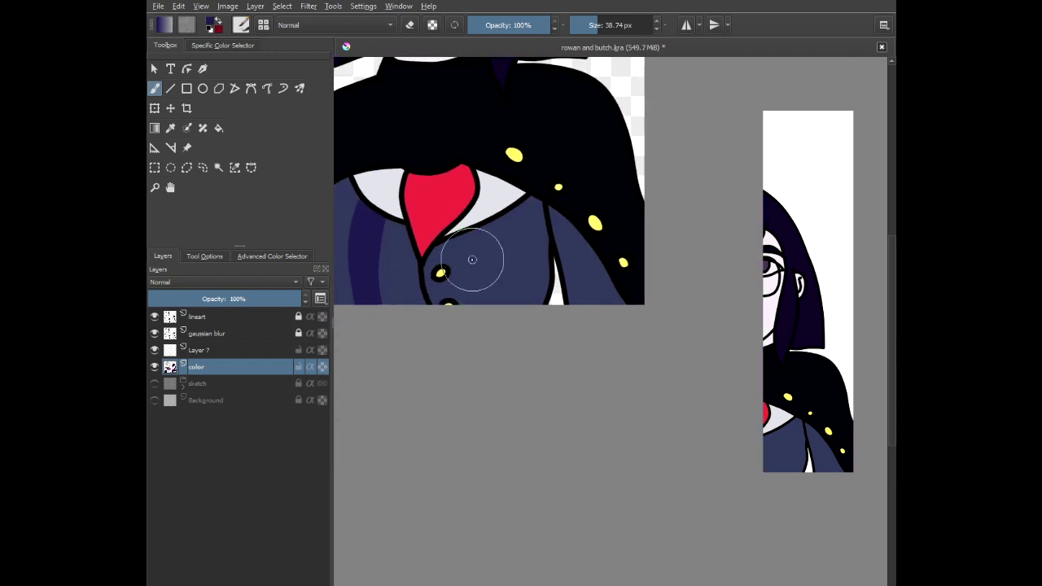
{"action": "scroll", "coordinate": [484, 247], "scroll_direction": "up", "scroll_amount": 3}
{"action": "mouse_move", "coordinate": [474, 173]}
{"action": "left_mouse_down"}
{"action": "mouse_move", "coordinate": [486, 237]}
{"action": "mouse_move", "coordinate": [494, 411]}
{"action": "left_mouse_up"}
{"action": "mouse_move", "coordinate": [561, 124]}
{"action": "left_mouse_down"}
{"action": "mouse_move", "coordinate": [586, 218]}
{"action": "mouse_move", "coordinate": [581, 411]}
{"action": "left_mouse_up"}
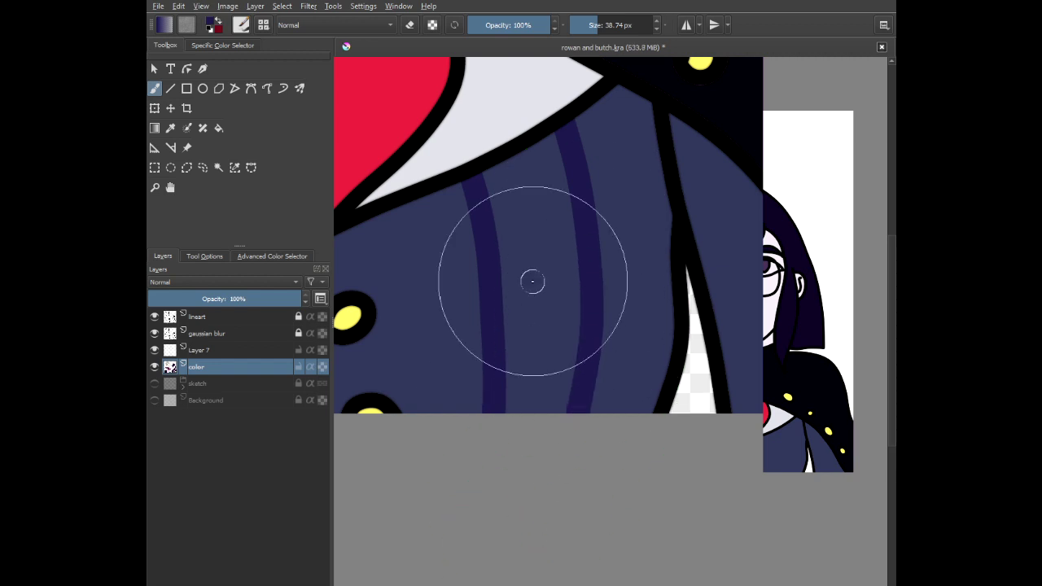
{"action": "left_click_drag", "start_coordinate": [554, 131], "coordinate": [571, 413]}
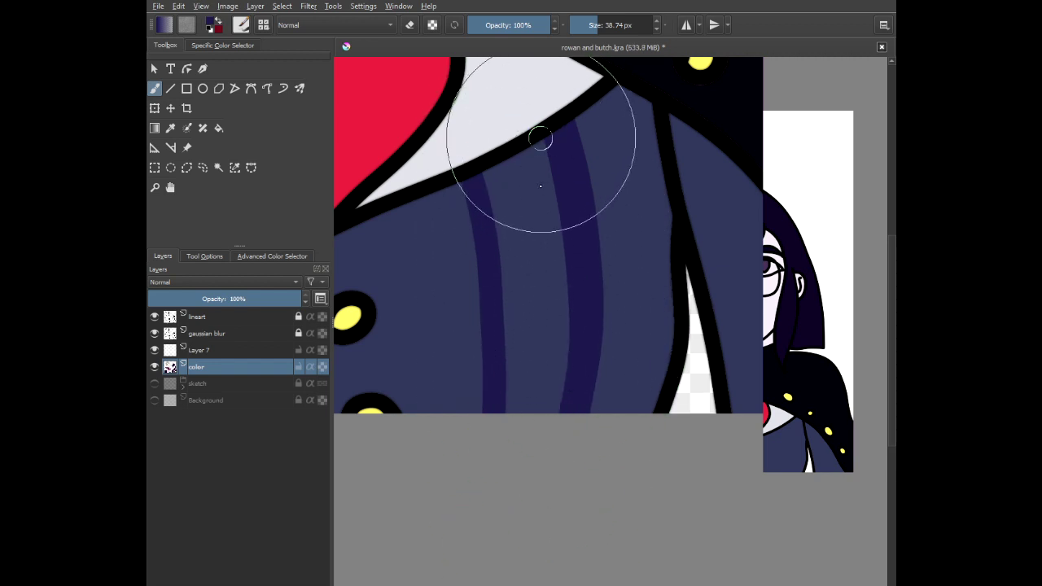
{"action": "mouse_move", "coordinate": [540, 186]}
{"action": "left_mouse_down"}
{"action": "mouse_move", "coordinate": [543, 386]}
{"action": "mouse_move", "coordinate": [551, 209]}
{"action": "mouse_move", "coordinate": [563, 242]}
{"action": "mouse_move", "coordinate": [498, 241]}
{"action": "mouse_move", "coordinate": [558, 400]}
{"action": "mouse_move", "coordinate": [523, 282]}
{"action": "mouse_move", "coordinate": [525, 152]}
{"action": "mouse_move", "coordinate": [514, 445]}
{"action": "mouse_move", "coordinate": [509, 154]}
{"action": "mouse_move", "coordinate": [509, 373]}
{"action": "mouse_move", "coordinate": [505, 201]}
{"action": "mouse_move", "coordinate": [491, 174]}
{"action": "mouse_move", "coordinate": [496, 201]}
{"action": "mouse_move", "coordinate": [500, 190]}
{"action": "left_mouse_up"}
{"action": "scroll", "coordinate": [523, 205], "scroll_direction": "down", "scroll_amount": 4}
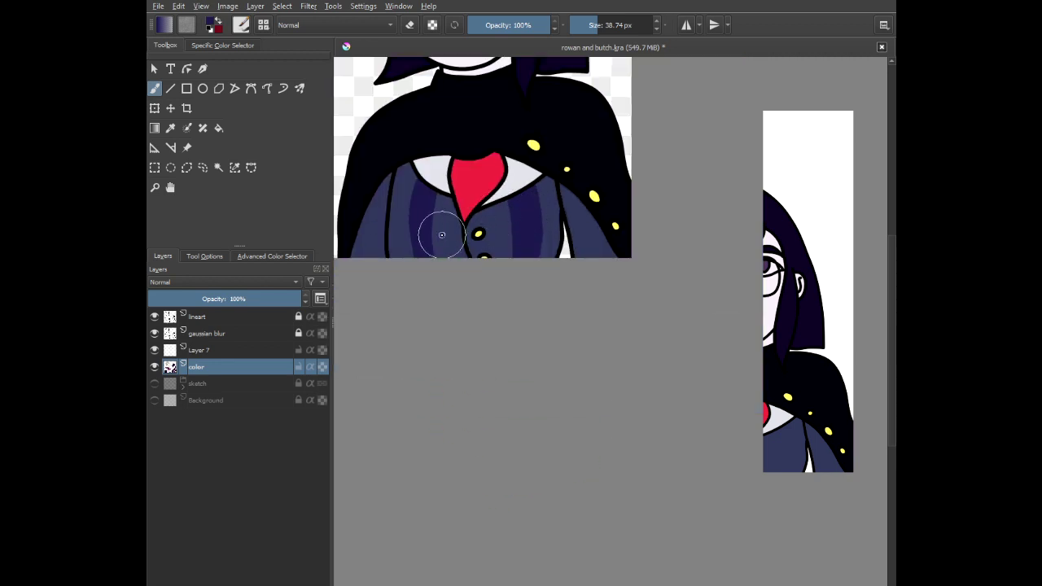
- Set the brush size to 19.84 px and paint both edges of a dark indigo stripe on the sleeve beside the first chest stripe
{"action": "scroll", "coordinate": [521, 252], "scroll_direction": "up", "scroll_amount": 5}
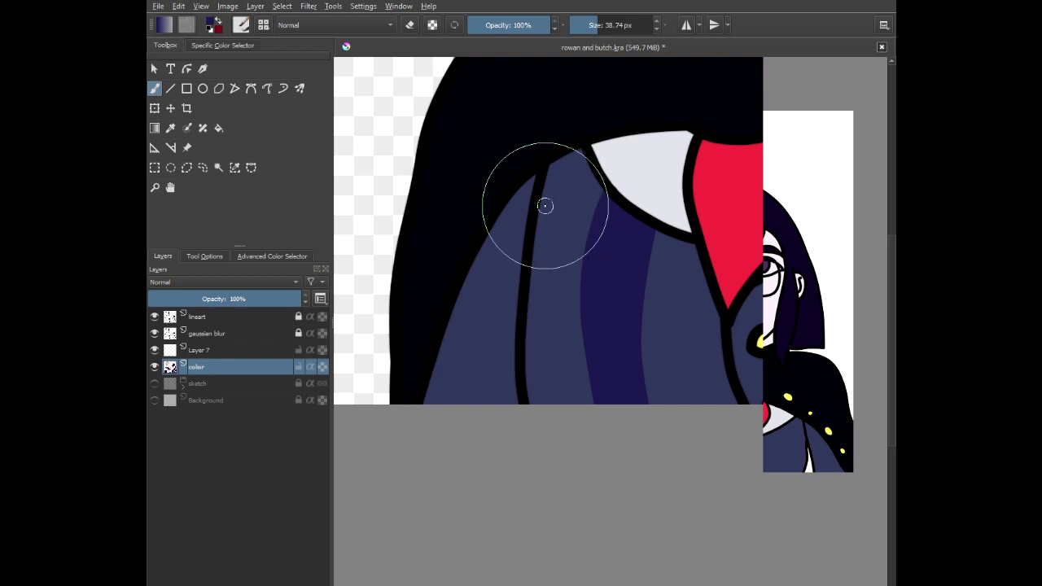
{"action": "scroll", "coordinate": [521, 252], "scroll_direction": "up", "scroll_amount": 2}
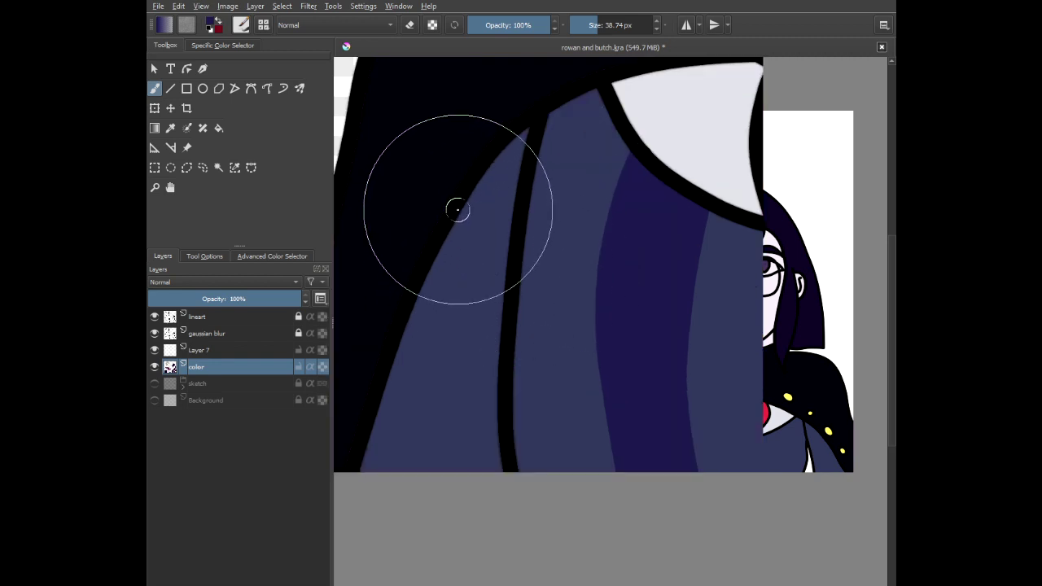
{"action": "left_click_drag", "start_coordinate": [456, 209], "coordinate": [463, 472]}
{"action": "key", "text": "ctrl+z"}
{"action": "left_click", "coordinate": [592, 20]}
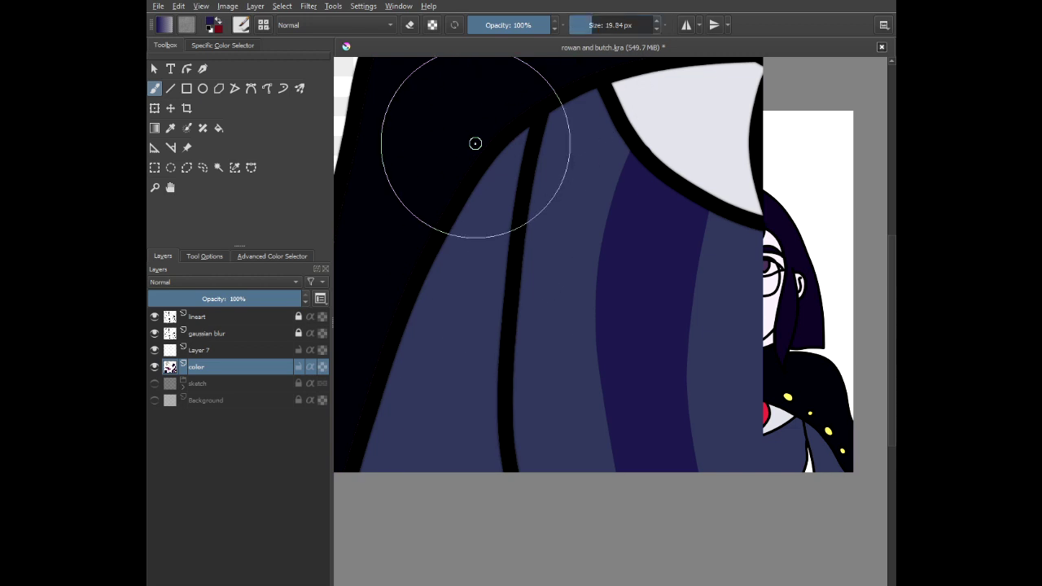
{"action": "mouse_move", "coordinate": [471, 208]}
{"action": "left_mouse_down"}
{"action": "mouse_move", "coordinate": [449, 379]}
{"action": "mouse_move", "coordinate": [454, 570]}
{"action": "left_mouse_up"}
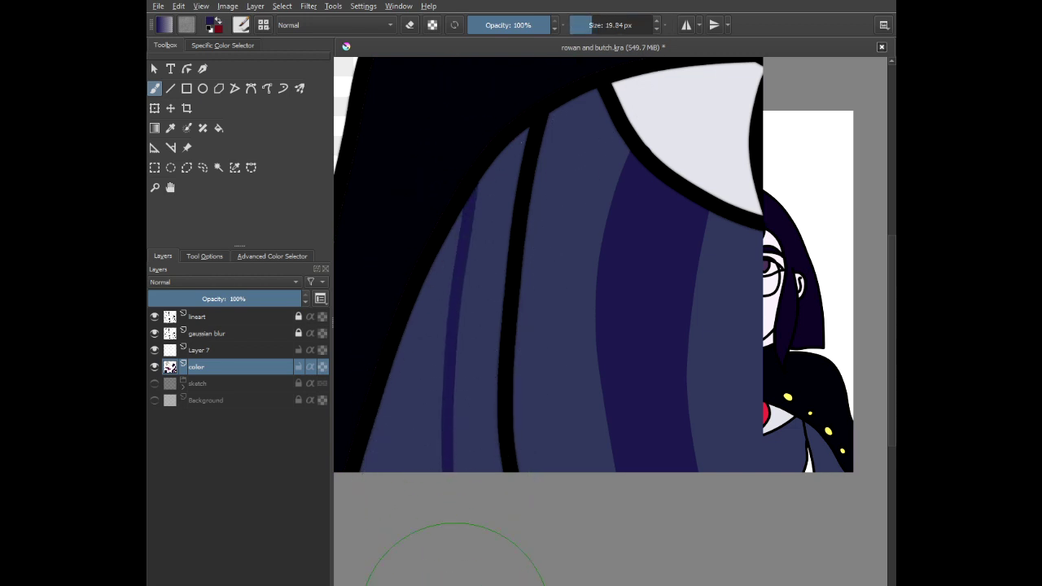
{"action": "left_click_drag", "start_coordinate": [424, 261], "coordinate": [434, 488]}
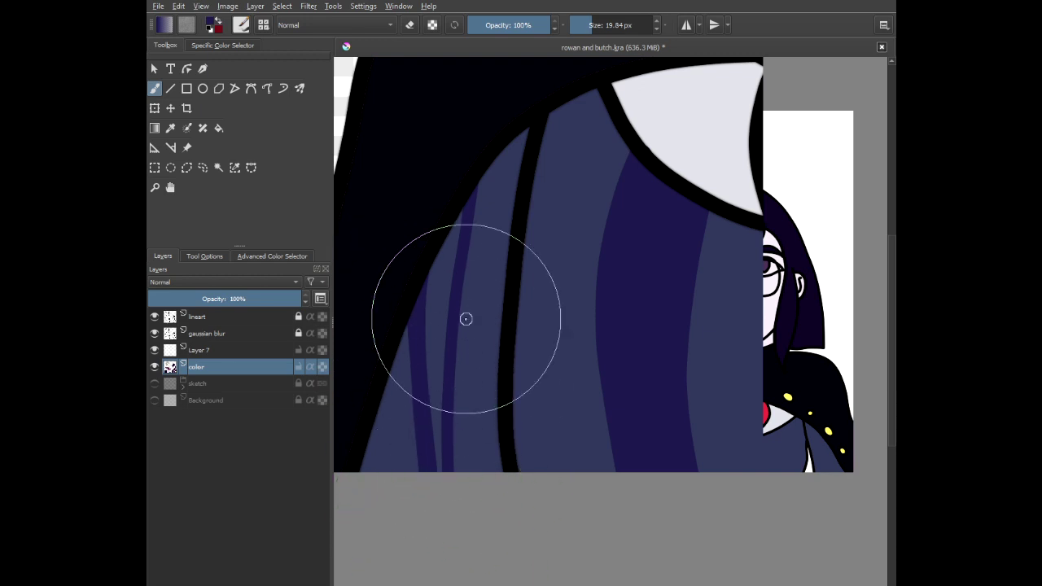
- Fill the area between the sleeve stripe's two edges with dark indigo, up to the cape outline
{"action": "mouse_move", "coordinate": [461, 204]}
{"action": "left_mouse_down"}
{"action": "mouse_move", "coordinate": [431, 369]}
{"action": "mouse_move", "coordinate": [431, 509]}
{"action": "left_mouse_up"}
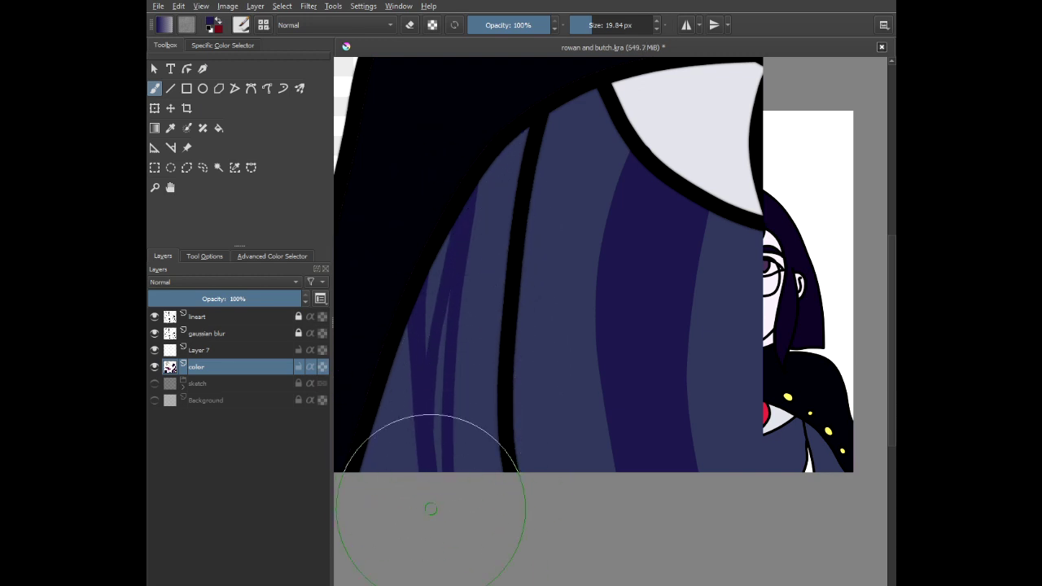
{"action": "left_click_drag", "start_coordinate": [444, 288], "coordinate": [435, 455]}
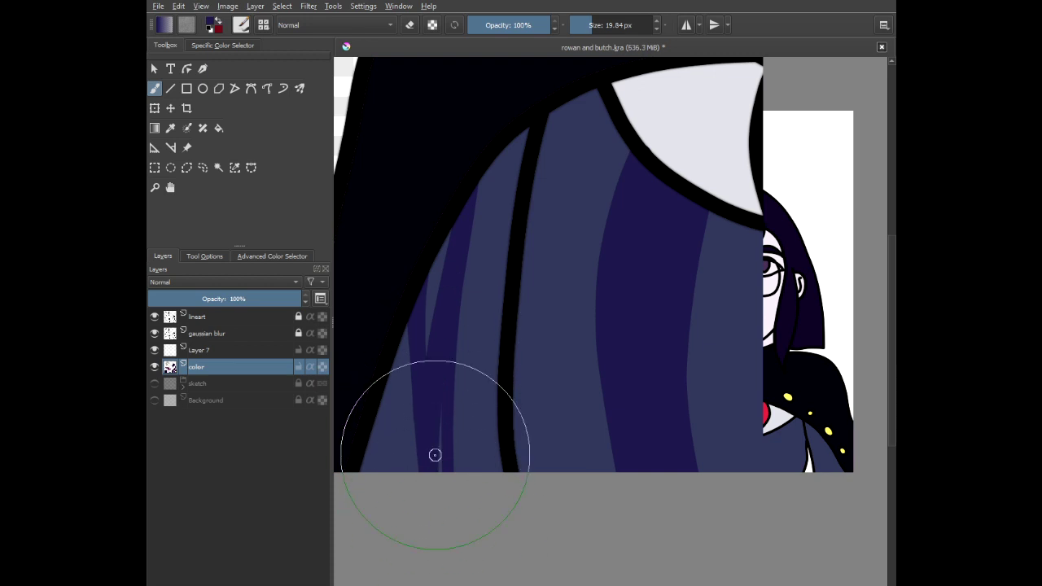
{"action": "left_click_drag", "start_coordinate": [444, 402], "coordinate": [440, 476]}
{"action": "scroll", "coordinate": [425, 243], "scroll_direction": "up", "scroll_amount": 1}
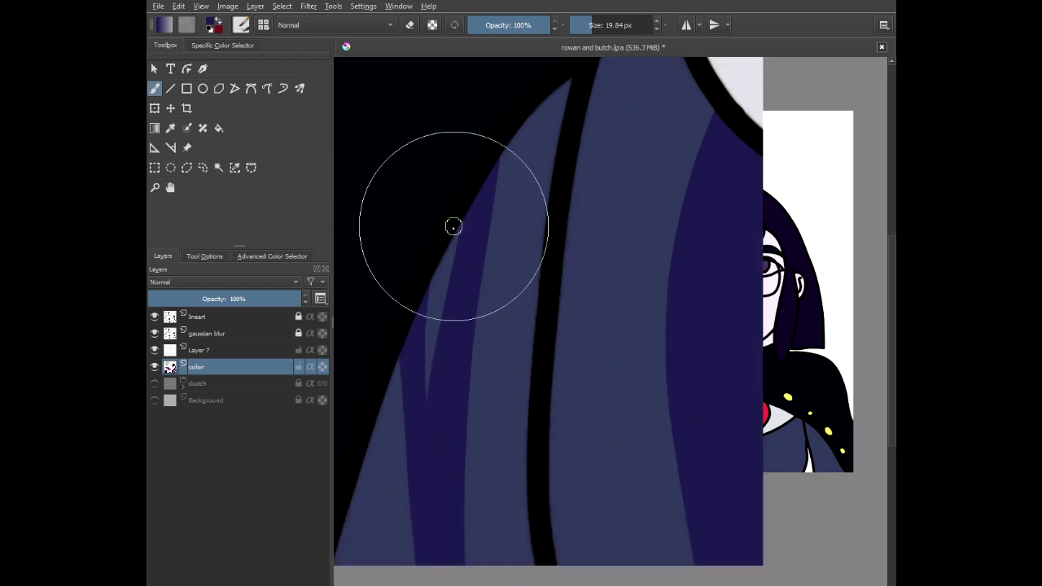
{"action": "left_click_drag", "start_coordinate": [453, 227], "coordinate": [445, 412]}
{"action": "left_click_drag", "start_coordinate": [445, 250], "coordinate": [432, 356]}
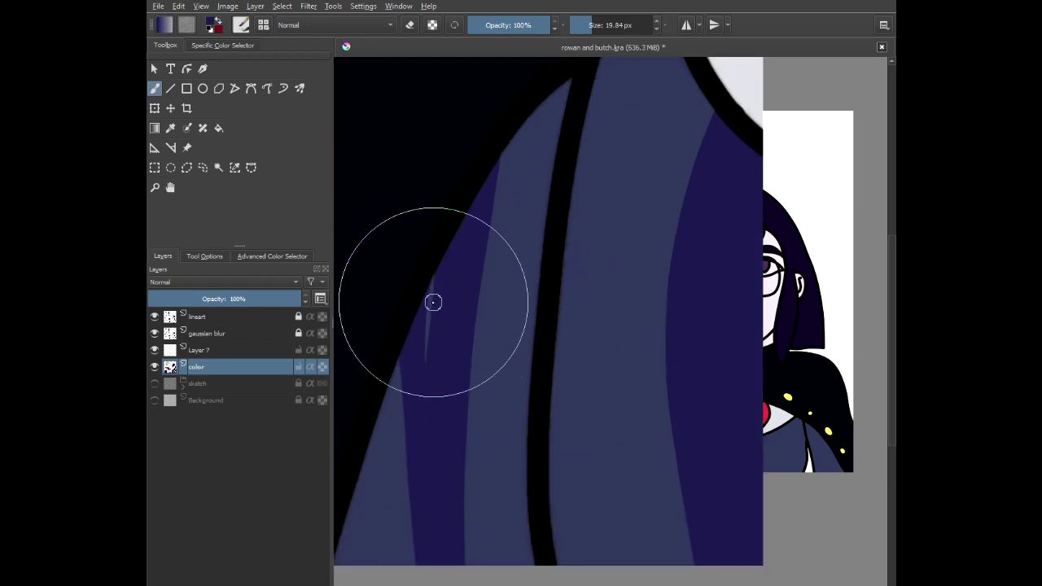
{"action": "left_click_drag", "start_coordinate": [432, 275], "coordinate": [426, 380]}
{"action": "scroll", "coordinate": [416, 384], "scroll_direction": "down", "scroll_amount": 5}
- Paint a small dark indigo sliver in the same sleeve's lower outer corner, along the cape outline
{"action": "scroll", "coordinate": [393, 407], "scroll_direction": "up", "scroll_amount": 6}
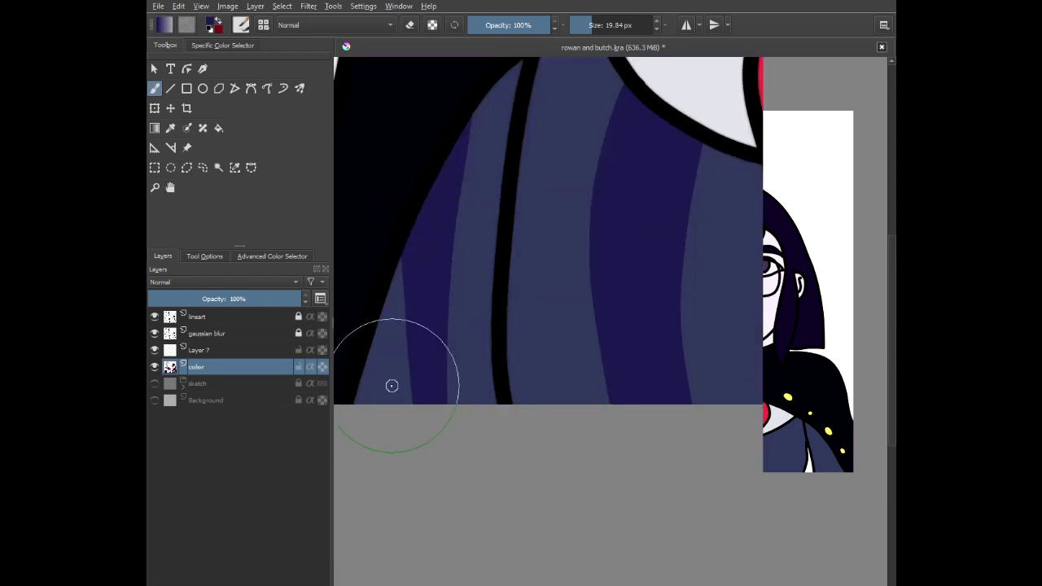
{"action": "mouse_move", "coordinate": [375, 349]}
{"action": "left_mouse_down"}
{"action": "mouse_move", "coordinate": [376, 329]}
{"action": "mouse_move", "coordinate": [428, 331]}
{"action": "left_mouse_up"}
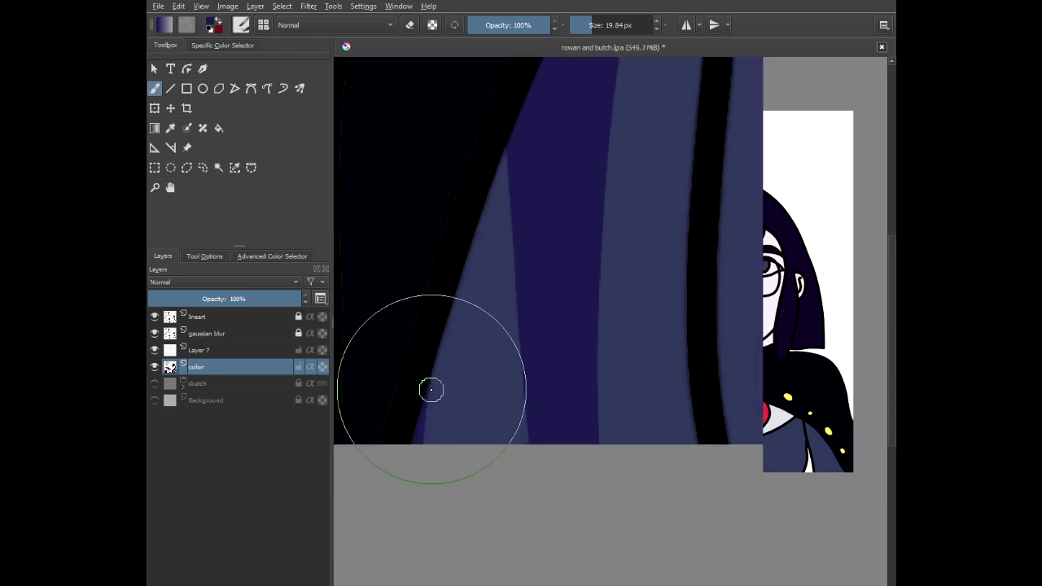
{"action": "scroll", "coordinate": [507, 359], "scroll_direction": "down", "scroll_amount": 3}
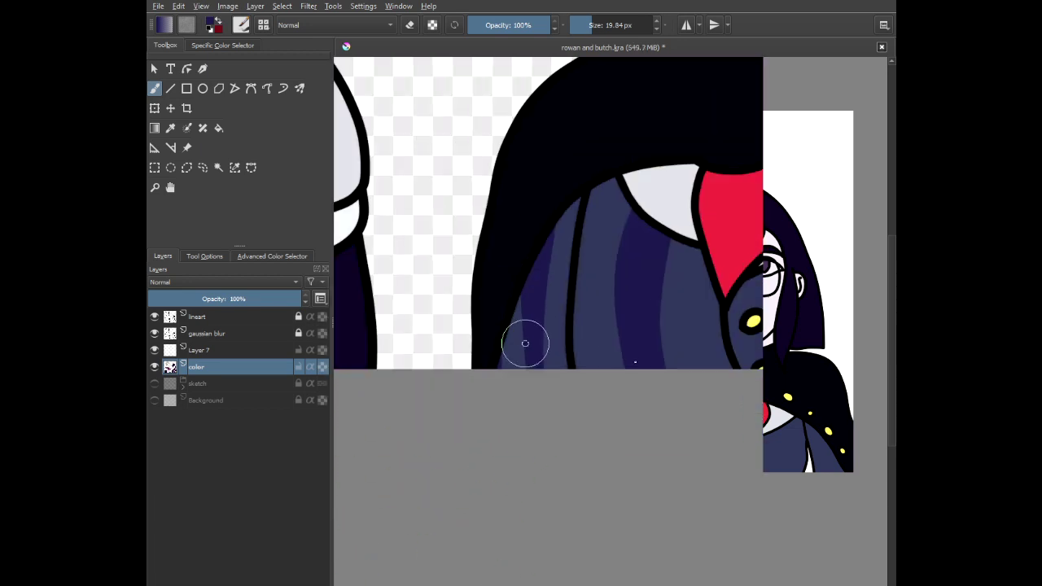
- Paint the first edge of a dark indigo stripe down the opposite sleeve, beneath the yellow-spotted side of the cape
{"action": "scroll", "coordinate": [442, 296], "scroll_direction": "up", "scroll_amount": 4}
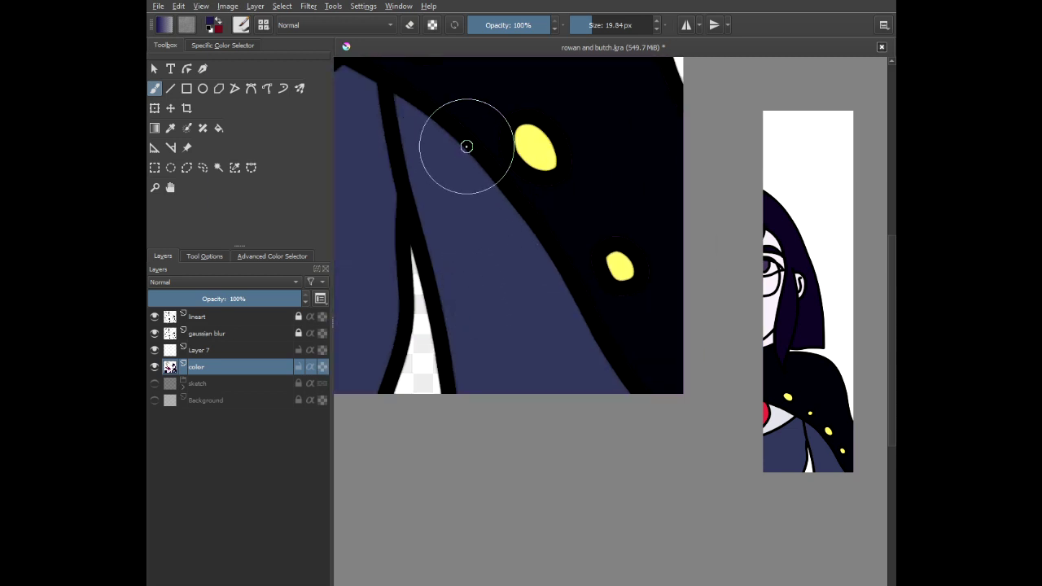
{"action": "mouse_move", "coordinate": [463, 139]}
{"action": "left_mouse_down"}
{"action": "mouse_move", "coordinate": [491, 235]}
{"action": "mouse_move", "coordinate": [505, 437]}
{"action": "left_mouse_up"}
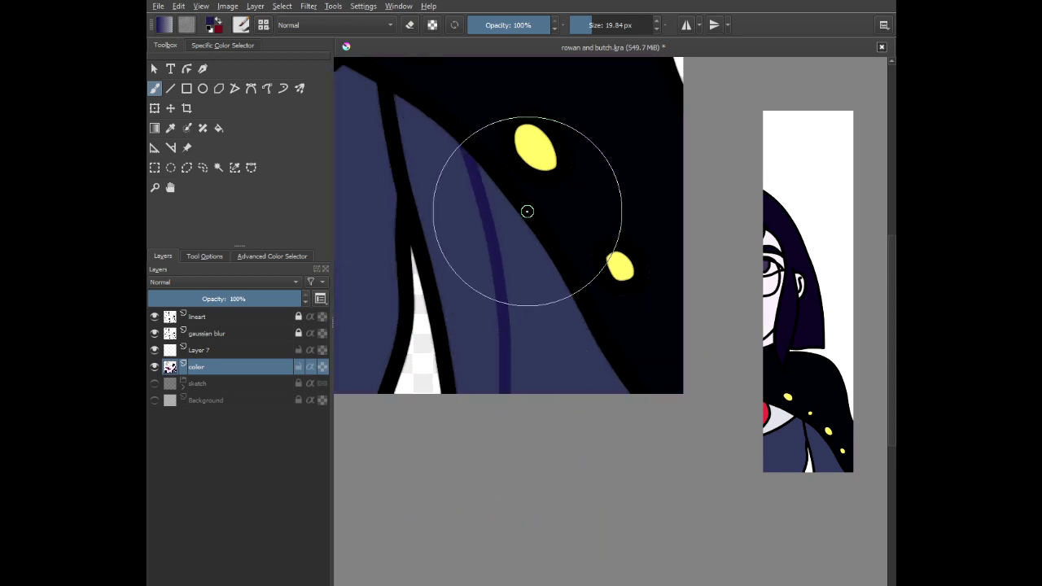
- Paint vertical dark purple stripes down the jacket sleeve beside the white gap, widening and filling them between their edges
{"action": "left_click_drag", "start_coordinate": [526, 212], "coordinate": [539, 289]}
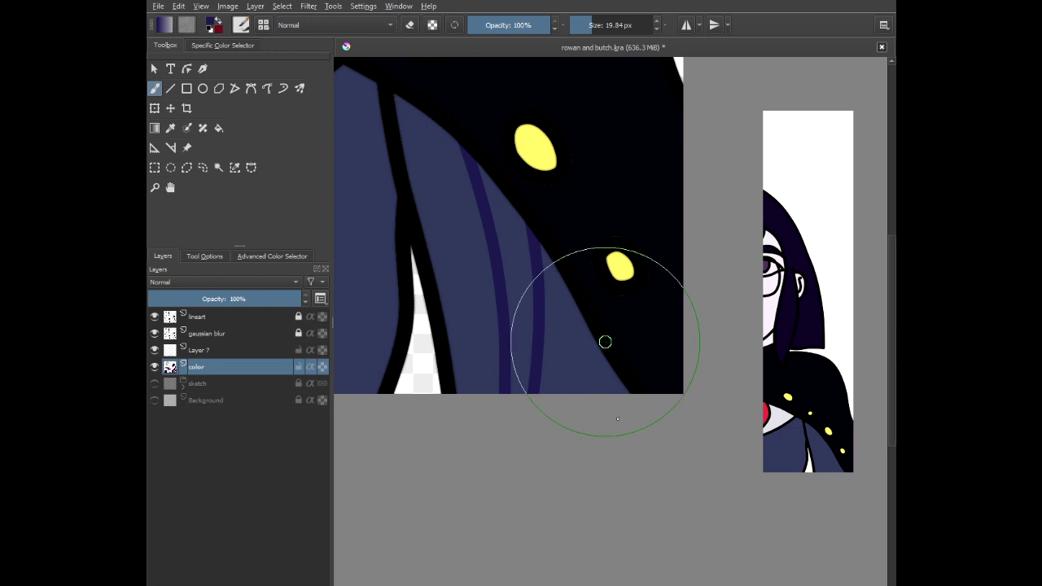
{"action": "scroll", "coordinate": [605, 439], "scroll_direction": "up", "scroll_amount": 3}
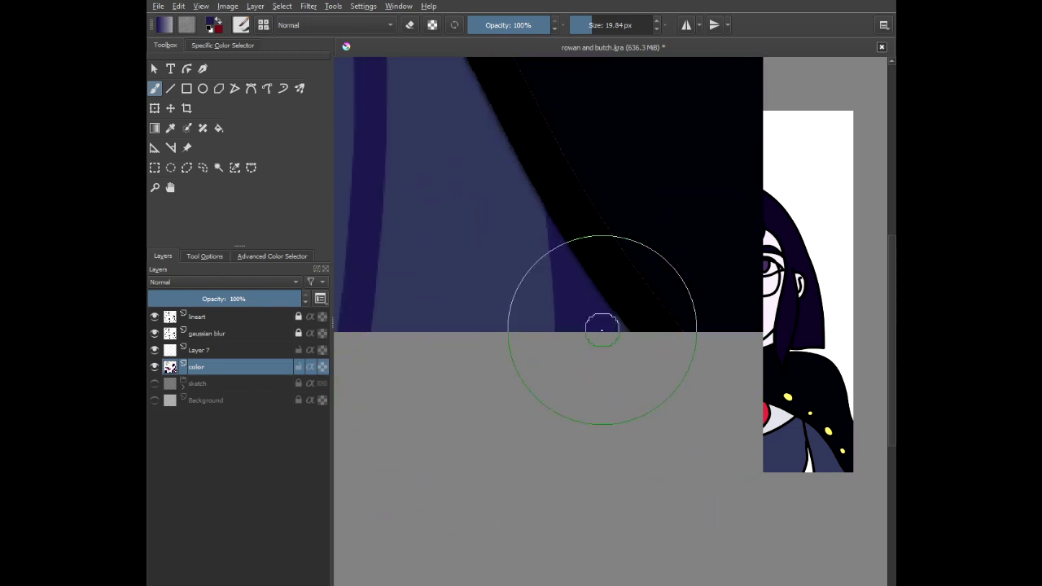
{"action": "scroll", "coordinate": [628, 337], "scroll_direction": "down", "scroll_amount": 2}
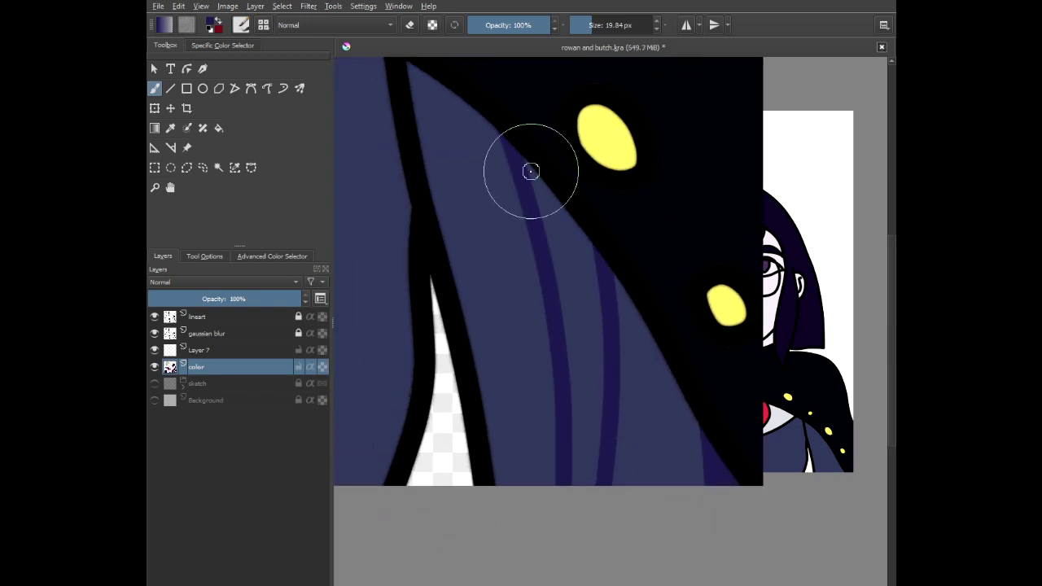
{"action": "mouse_move", "coordinate": [527, 163]}
{"action": "left_mouse_down"}
{"action": "mouse_move", "coordinate": [578, 363]}
{"action": "mouse_move", "coordinate": [549, 528]}
{"action": "left_mouse_up"}
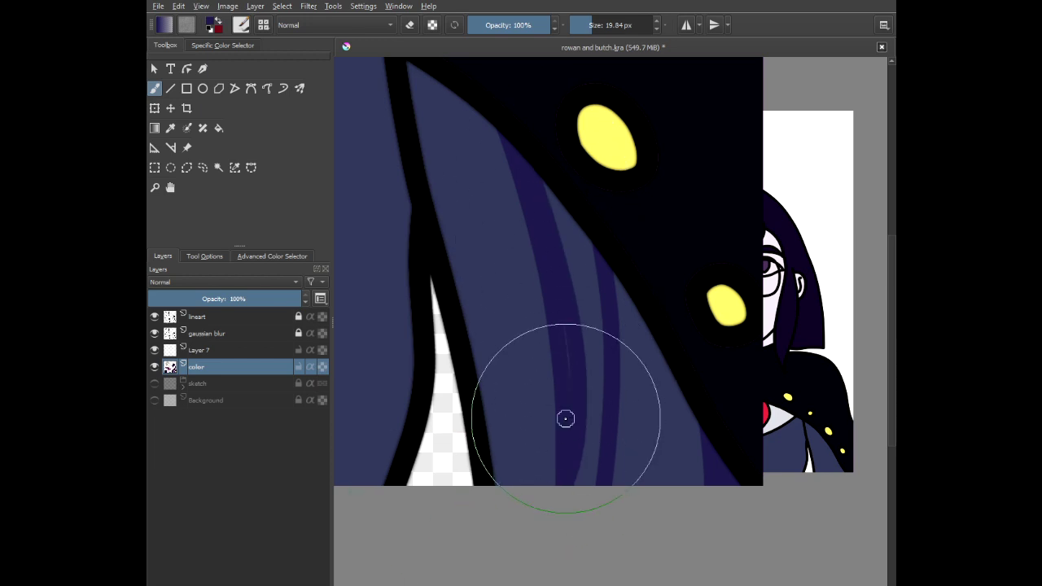
{"action": "scroll", "coordinate": [546, 300], "scroll_direction": "up", "scroll_amount": 1}
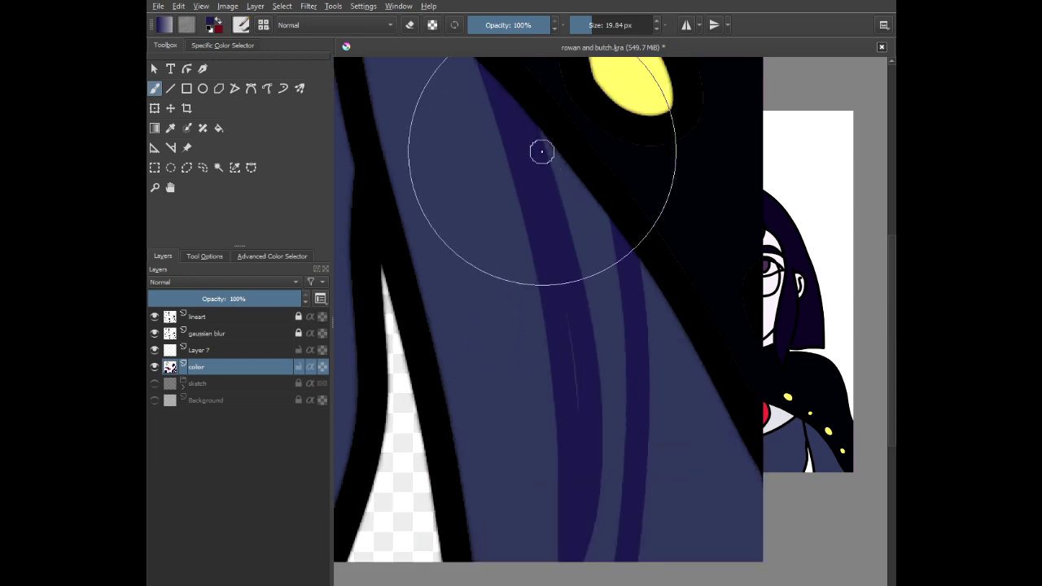
{"action": "mouse_move", "coordinate": [537, 125]}
{"action": "left_mouse_down"}
{"action": "mouse_move", "coordinate": [599, 262]}
{"action": "mouse_move", "coordinate": [620, 533]}
{"action": "left_mouse_up"}
{"action": "left_click_drag", "start_coordinate": [574, 317], "coordinate": [483, 275]}
{"action": "mouse_move", "coordinate": [507, 149]}
{"action": "left_mouse_down"}
{"action": "mouse_move", "coordinate": [522, 442]}
{"action": "mouse_move", "coordinate": [513, 521]}
{"action": "mouse_move", "coordinate": [474, 133]}
{"action": "mouse_move", "coordinate": [512, 220]}
{"action": "mouse_move", "coordinate": [507, 527]}
{"action": "mouse_move", "coordinate": [489, 251]}
{"action": "mouse_move", "coordinate": [494, 479]}
{"action": "mouse_move", "coordinate": [530, 231]}
{"action": "mouse_move", "coordinate": [500, 323]}
{"action": "mouse_move", "coordinate": [498, 241]}
{"action": "left_mouse_up"}
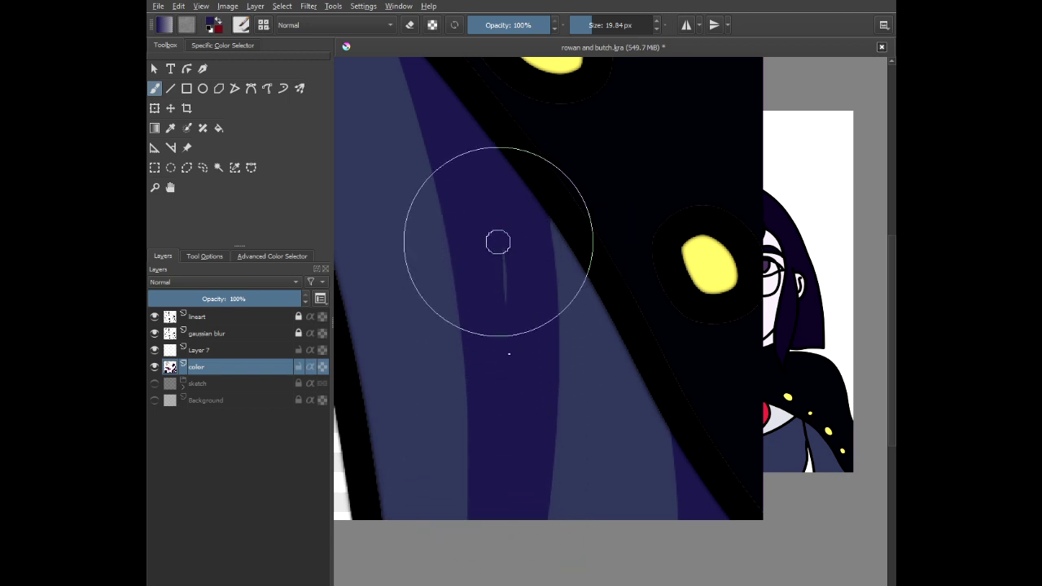
- Paint a thin dark purple stripe along the inner side of the jacket torso's left outline
{"action": "scroll", "coordinate": [504, 300], "scroll_direction": "down", "scroll_amount": 6}
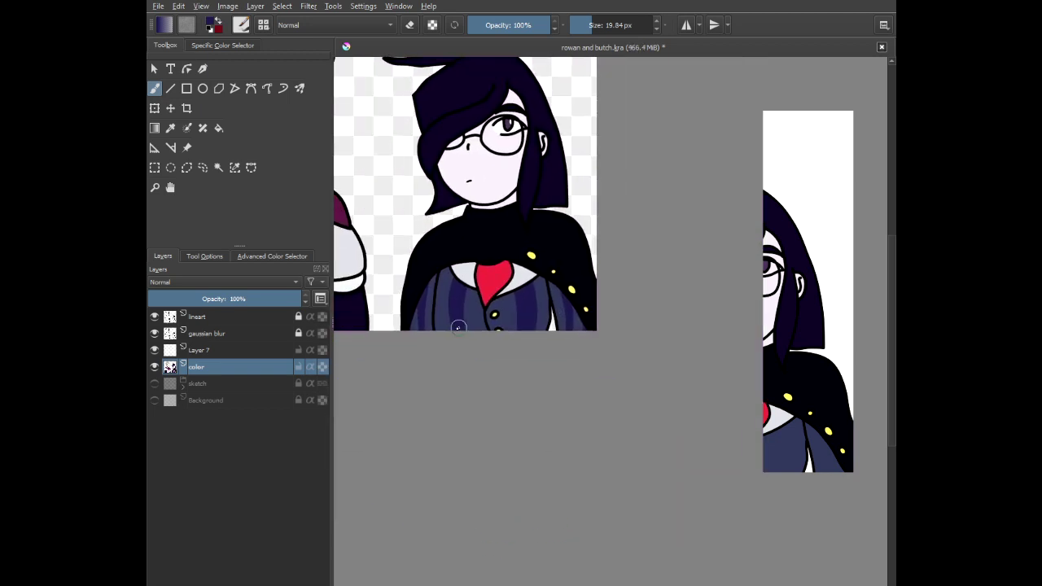
{"action": "scroll", "coordinate": [427, 314], "scroll_direction": "up", "scroll_amount": 5}
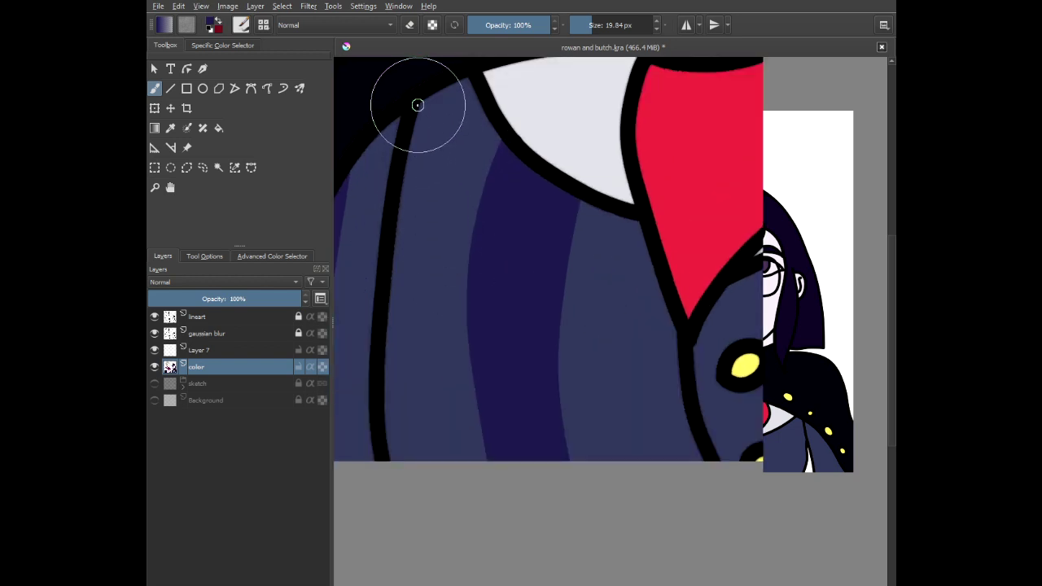
{"action": "mouse_move", "coordinate": [417, 101]}
{"action": "left_mouse_down"}
{"action": "mouse_move", "coordinate": [386, 375]}
{"action": "mouse_move", "coordinate": [396, 484]}
{"action": "left_mouse_up"}
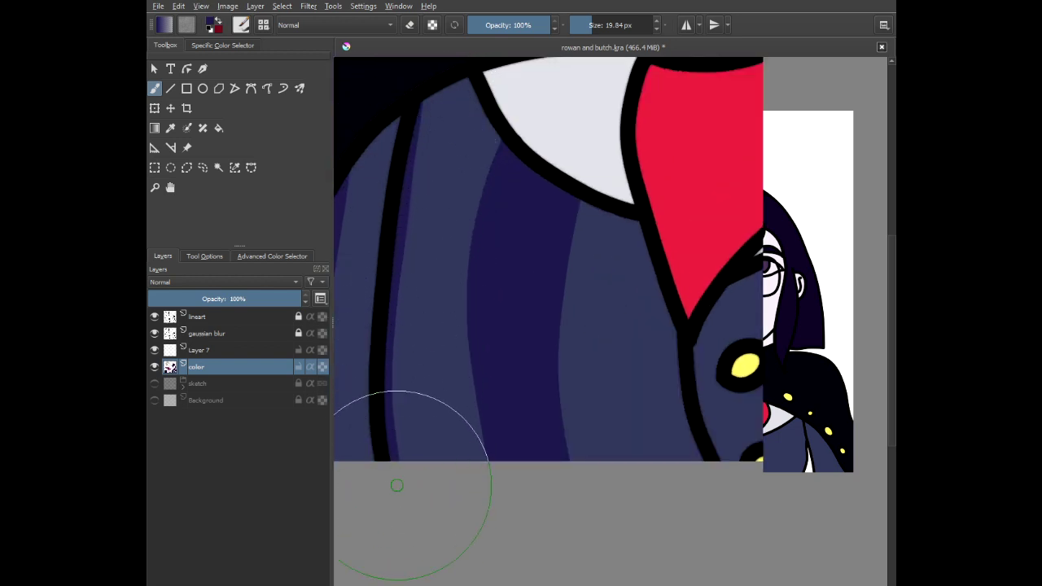
{"action": "scroll", "coordinate": [585, 410], "scroll_direction": "down", "scroll_amount": 4}
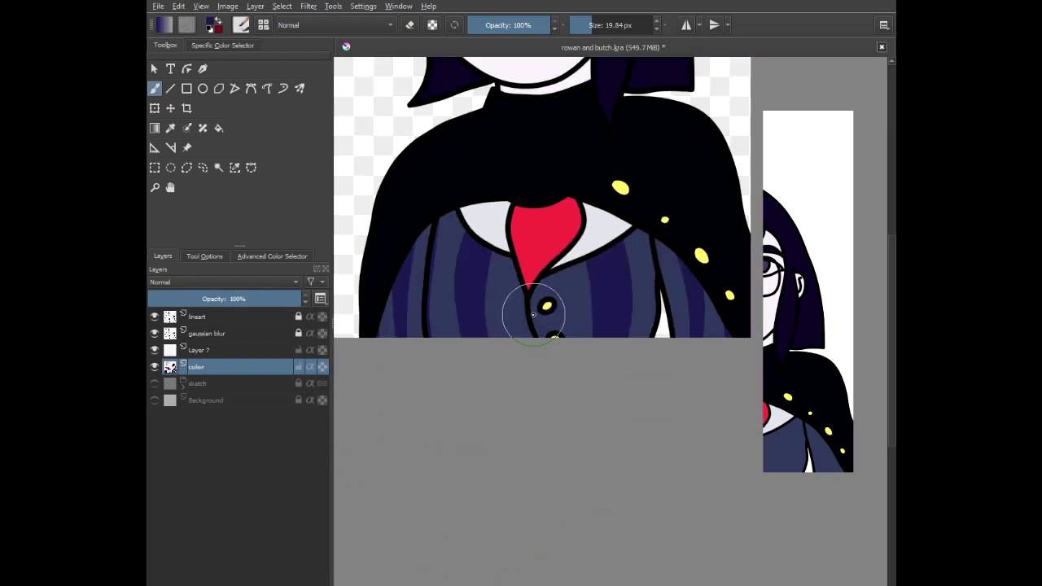
- Lock the color layer and Layer 7, and add a new paint layer above Layer 7
{"action": "left_click", "coordinate": [298, 367]}
{"action": "scroll", "coordinate": [478, 94], "scroll_direction": "up", "scroll_amount": 3}
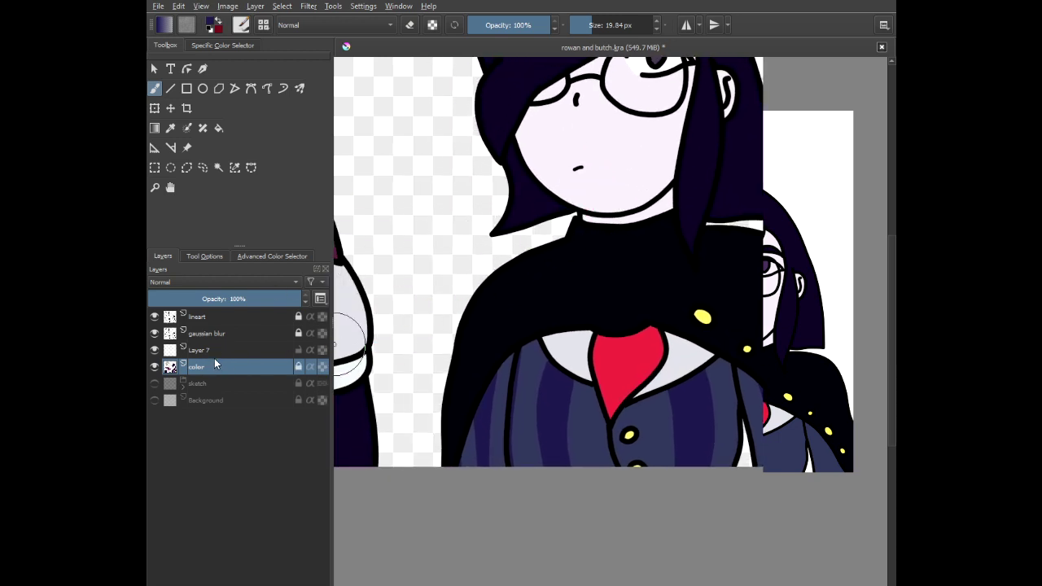
{"action": "left_click", "coordinate": [289, 351]}
{"action": "left_click", "coordinate": [298, 351]}
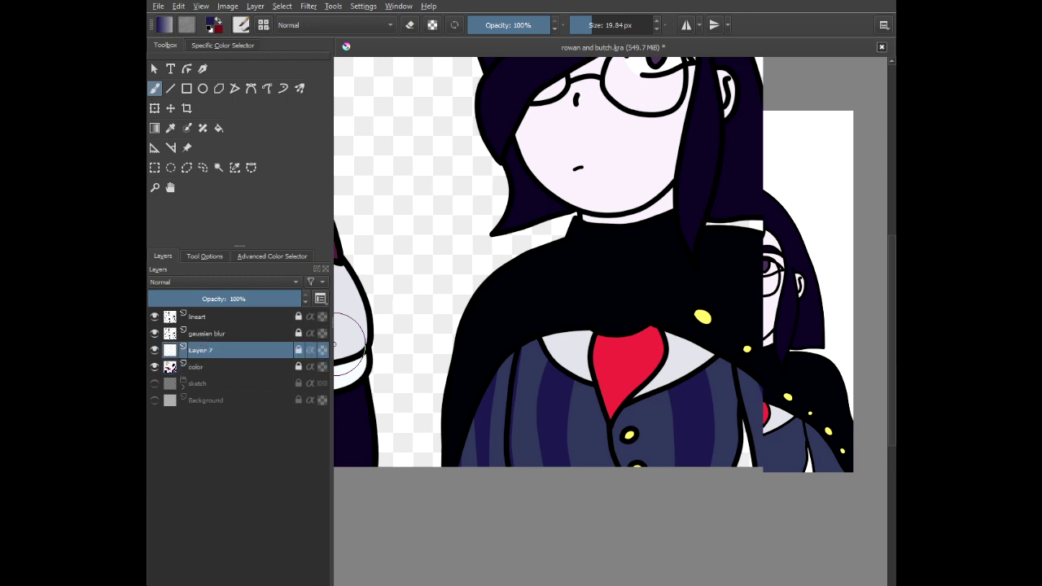
{"action": "left_click", "coordinate": [155, 581]}
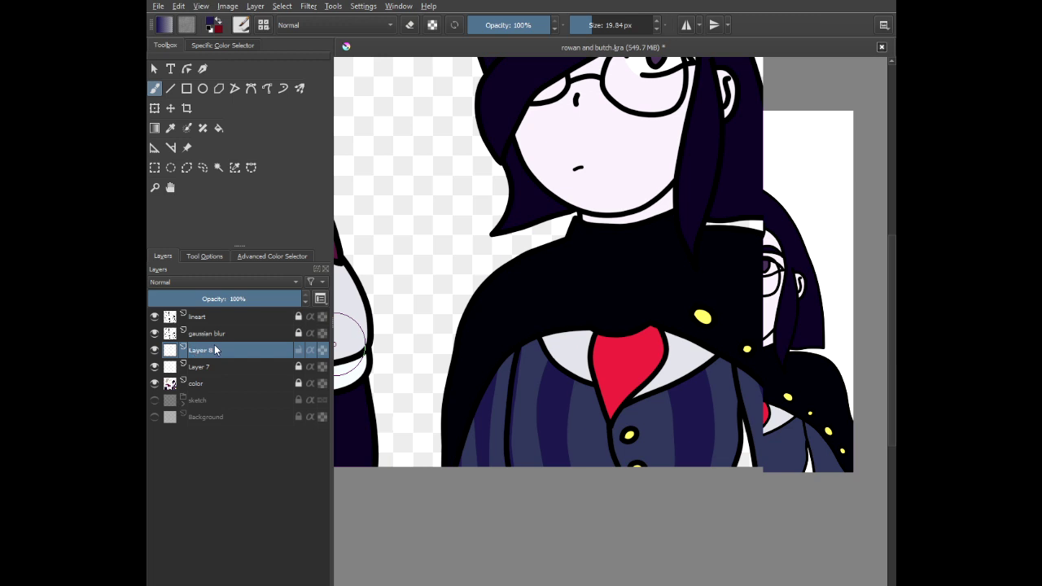
- Draw the outline of a two-tier ruffle below the collar in black with a 20 px brush
{"action": "right_click", "coordinate": [524, 184]}
{"action": "left_click", "coordinate": [580, 83]}
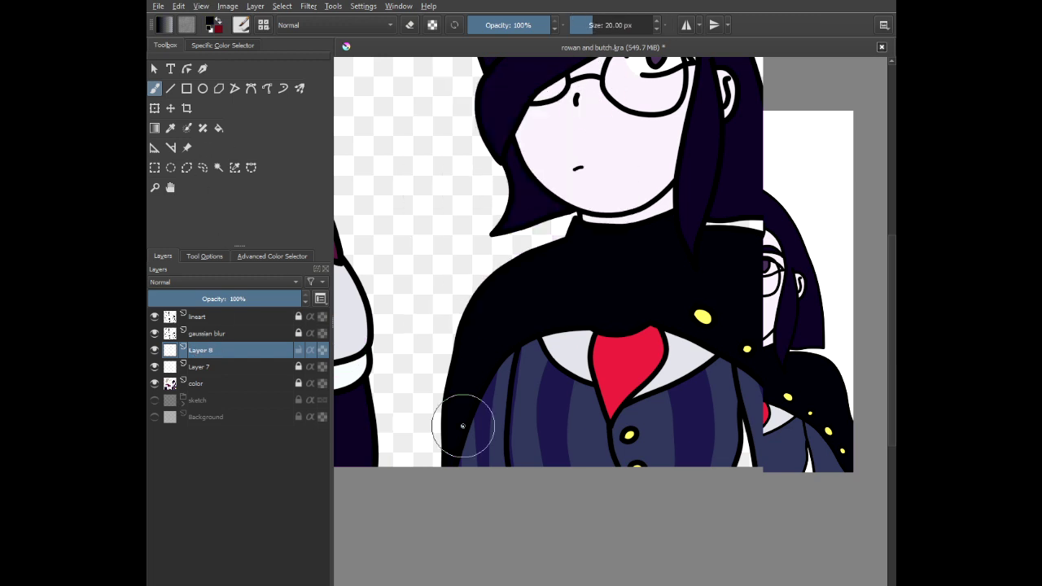
{"action": "scroll", "coordinate": [555, 374], "scroll_direction": "up", "scroll_amount": 5}
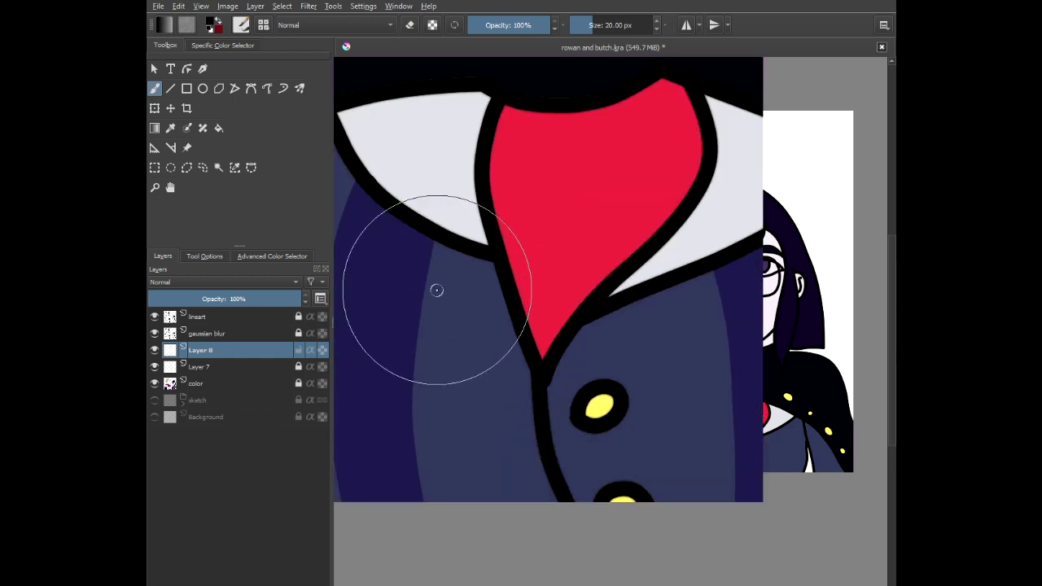
{"action": "mouse_move", "coordinate": [472, 248]}
{"action": "left_mouse_down"}
{"action": "mouse_move", "coordinate": [437, 324]}
{"action": "mouse_move", "coordinate": [437, 393]}
{"action": "mouse_move", "coordinate": [531, 448]}
{"action": "mouse_move", "coordinate": [575, 432]}
{"action": "mouse_move", "coordinate": [638, 436]}
{"action": "mouse_move", "coordinate": [654, 417]}
{"action": "mouse_move", "coordinate": [649, 341]}
{"action": "mouse_move", "coordinate": [628, 303]}
{"action": "left_mouse_up"}
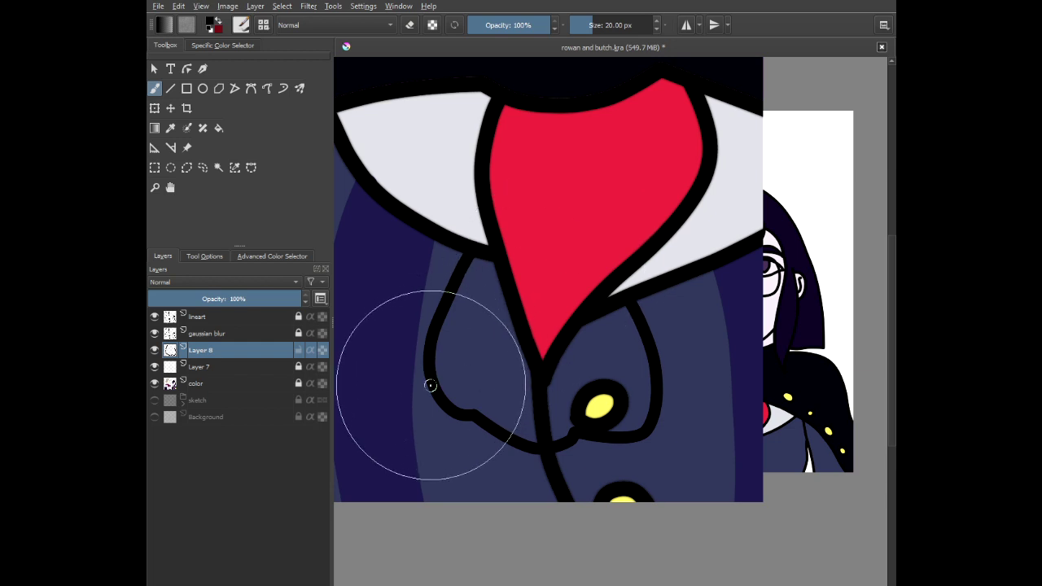
{"action": "mouse_move", "coordinate": [426, 399]}
{"action": "left_mouse_down"}
{"action": "mouse_move", "coordinate": [407, 446]}
{"action": "mouse_move", "coordinate": [419, 513]}
{"action": "left_mouse_up"}
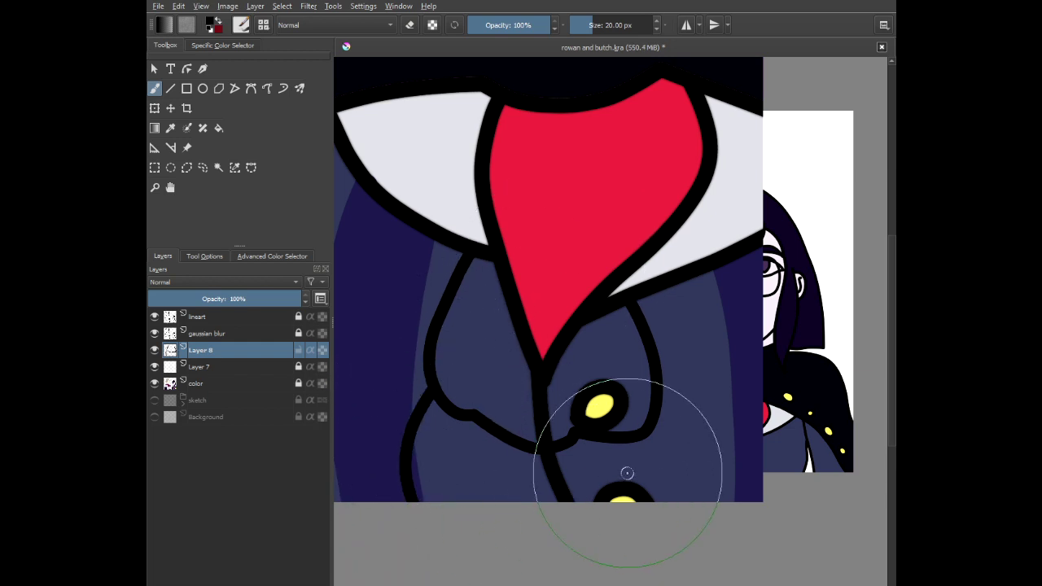
{"action": "left_click_drag", "start_coordinate": [643, 434], "coordinate": [661, 506]}
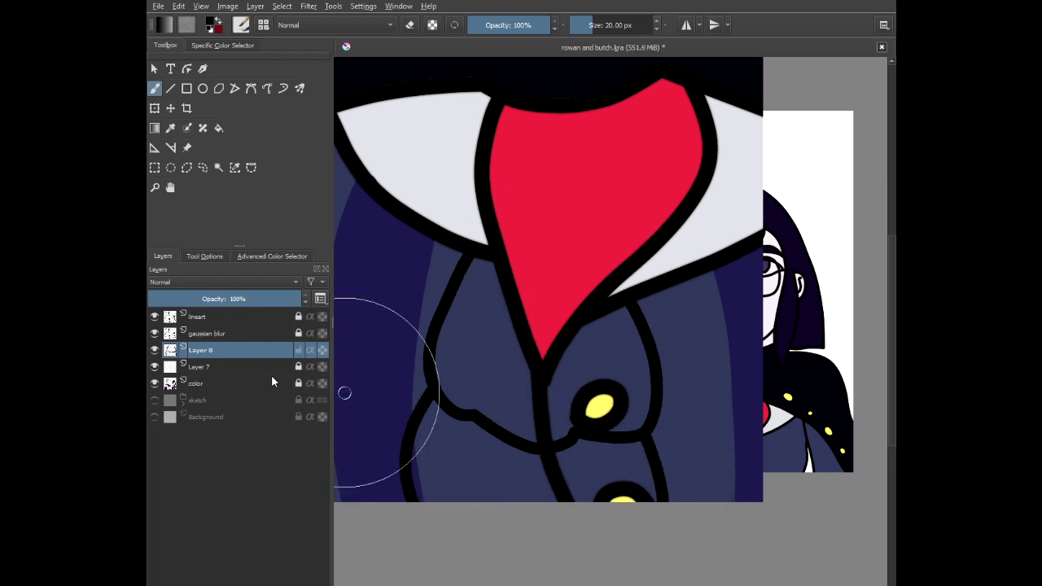
- Move Layer 8 above the lineart layer, and duplicate it with both copies locked
{"action": "left_click_drag", "start_coordinate": [230, 345], "coordinate": [233, 312]}
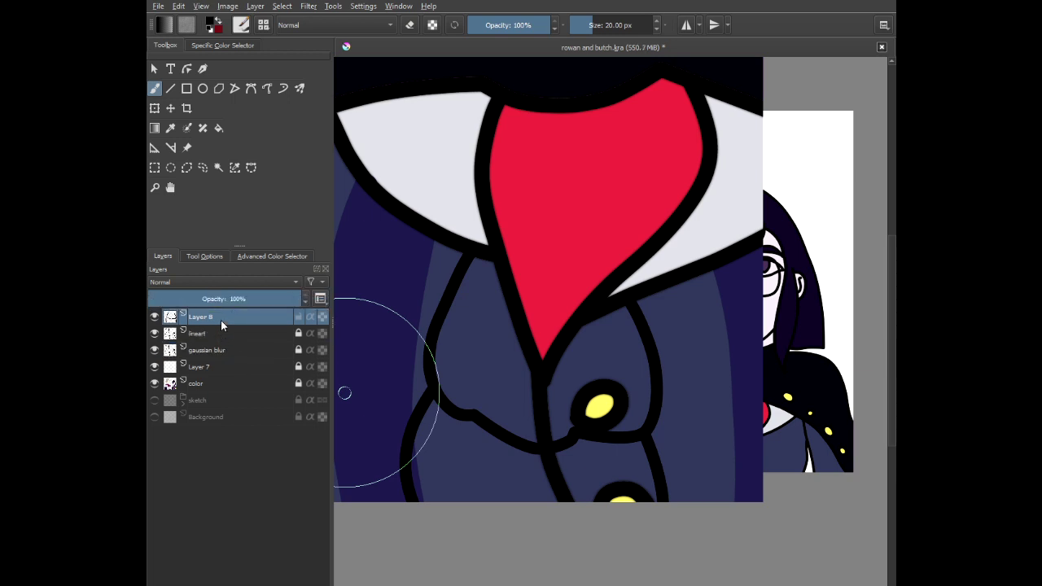
{"action": "key", "text": "ctrl+j"}
{"action": "left_click", "coordinate": [244, 330]}
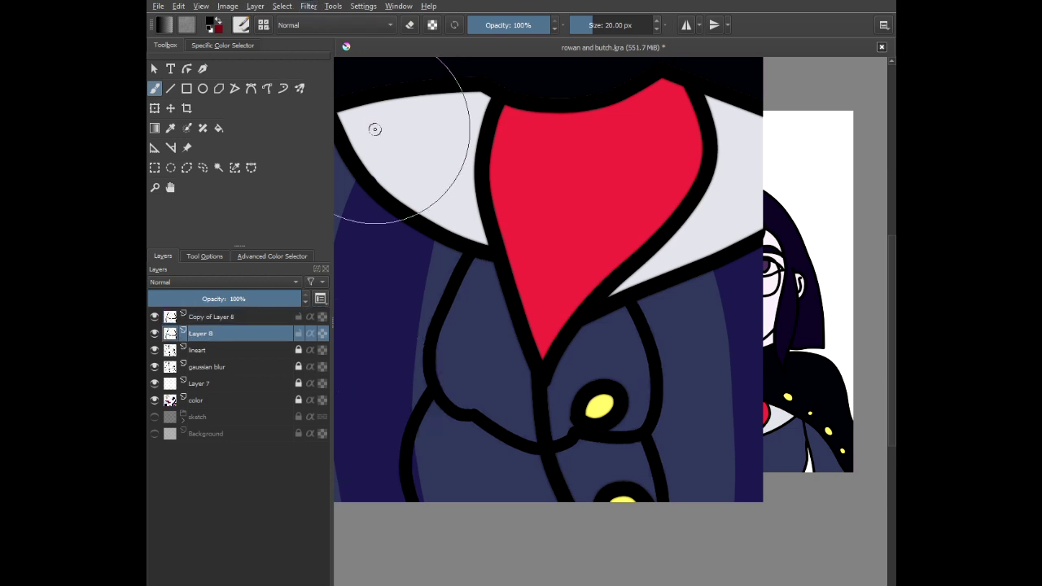
{"action": "left_click", "coordinate": [298, 318]}
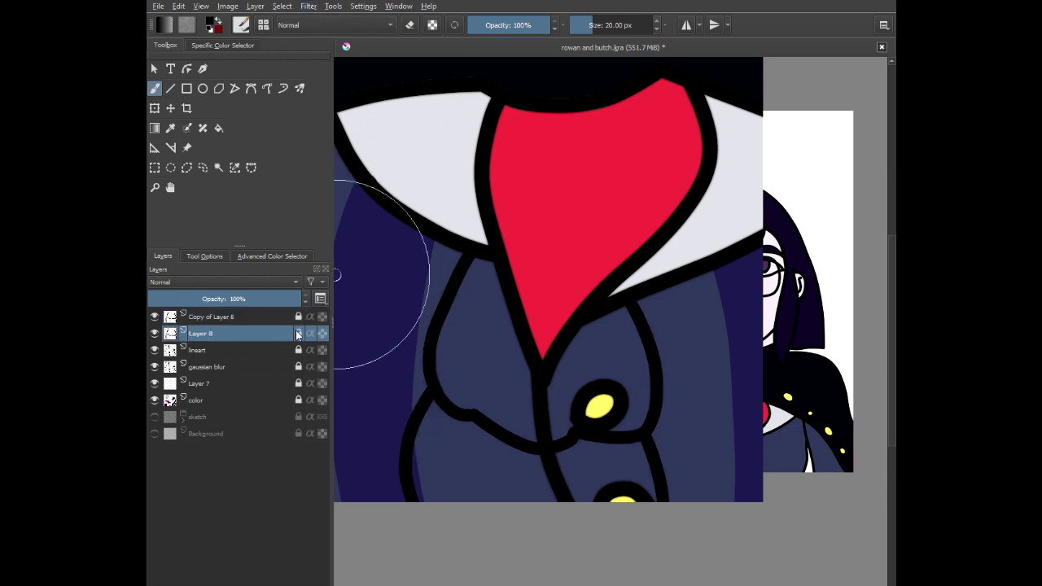
- On a new layer above lineart, paint the left and lower parts of the ruffle in the collar's light grey with an 82.94 px brush
{"action": "left_click", "coordinate": [258, 348]}
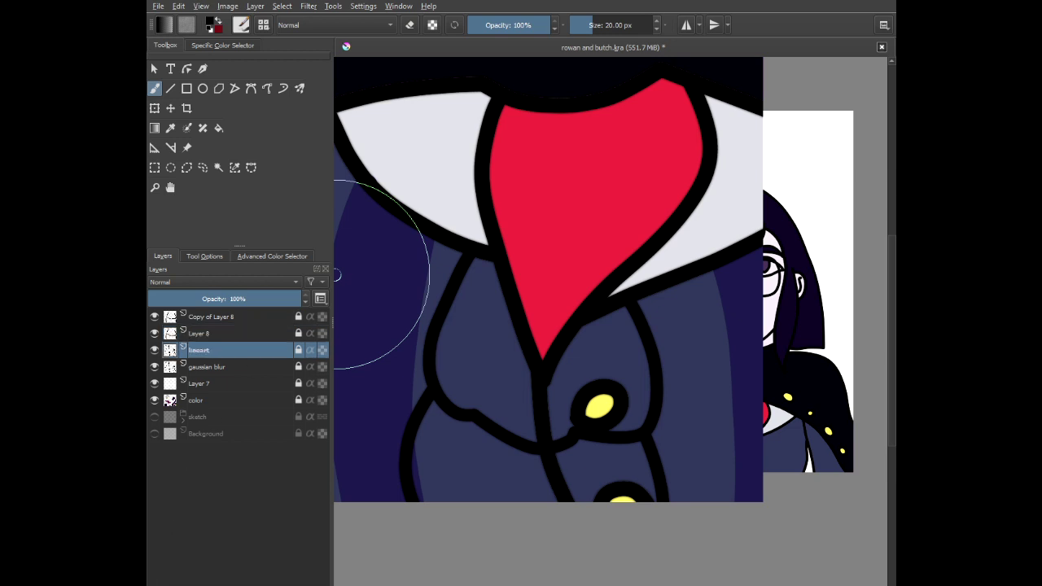
{"action": "key", "text": "Insert"}
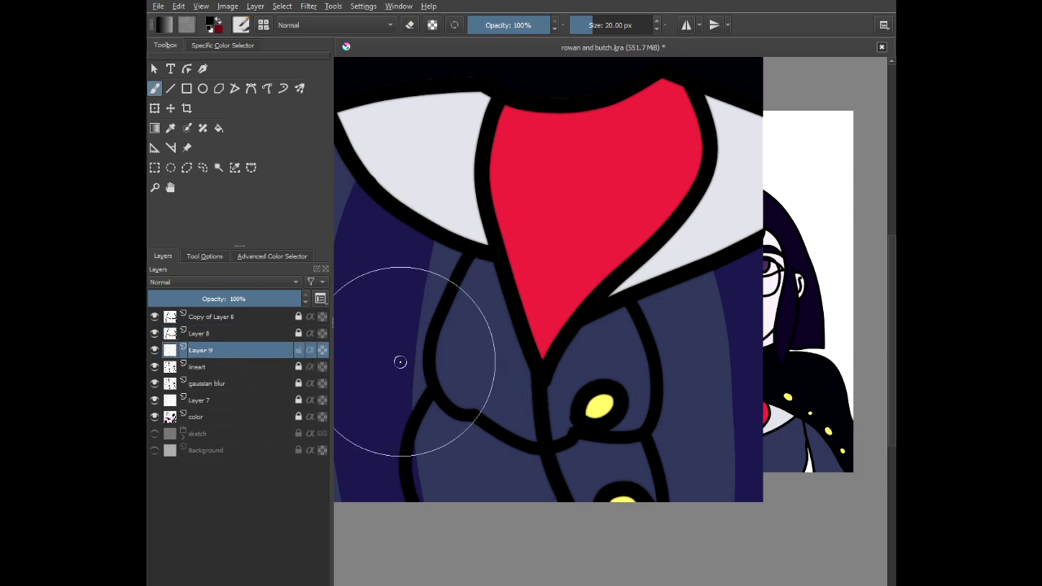
{"action": "left_click", "coordinate": [435, 153], "text": "ctrl"}
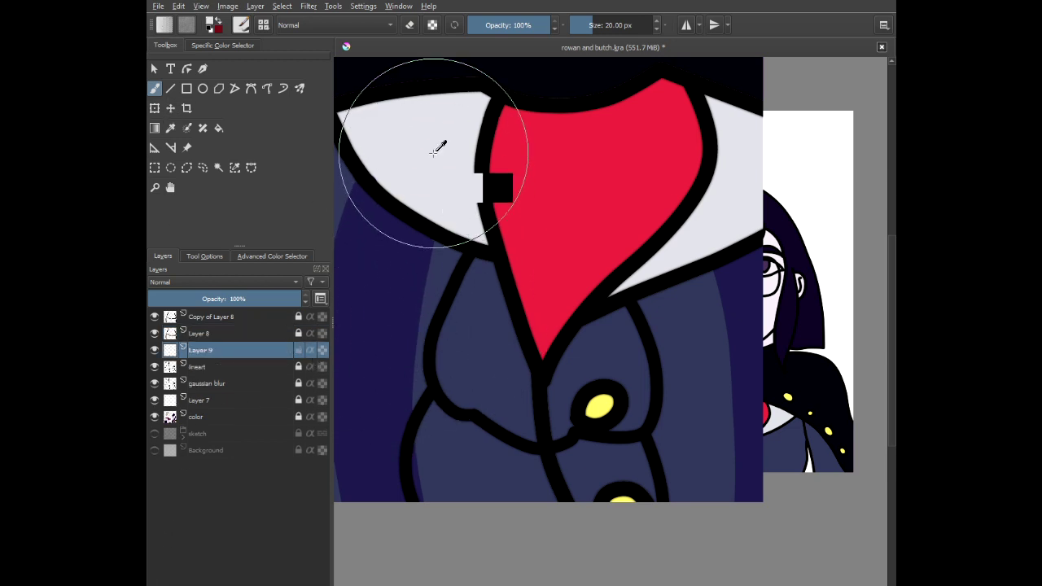
{"action": "left_click_drag", "start_coordinate": [458, 367], "coordinate": [477, 258]}
{"action": "left_click", "coordinate": [604, 27]}
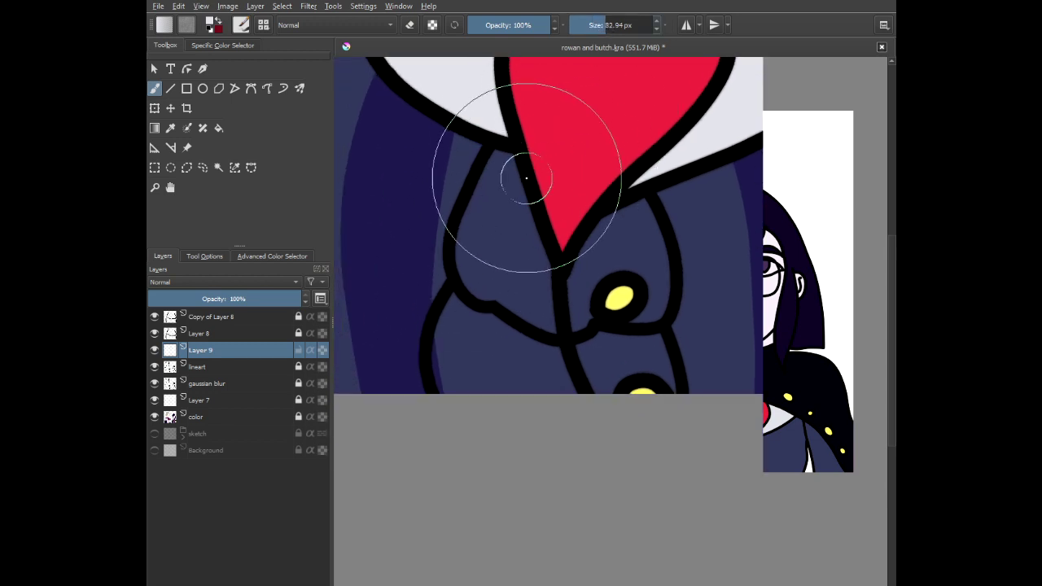
{"action": "scroll", "coordinate": [523, 178], "scroll_direction": "up", "scroll_amount": 1}
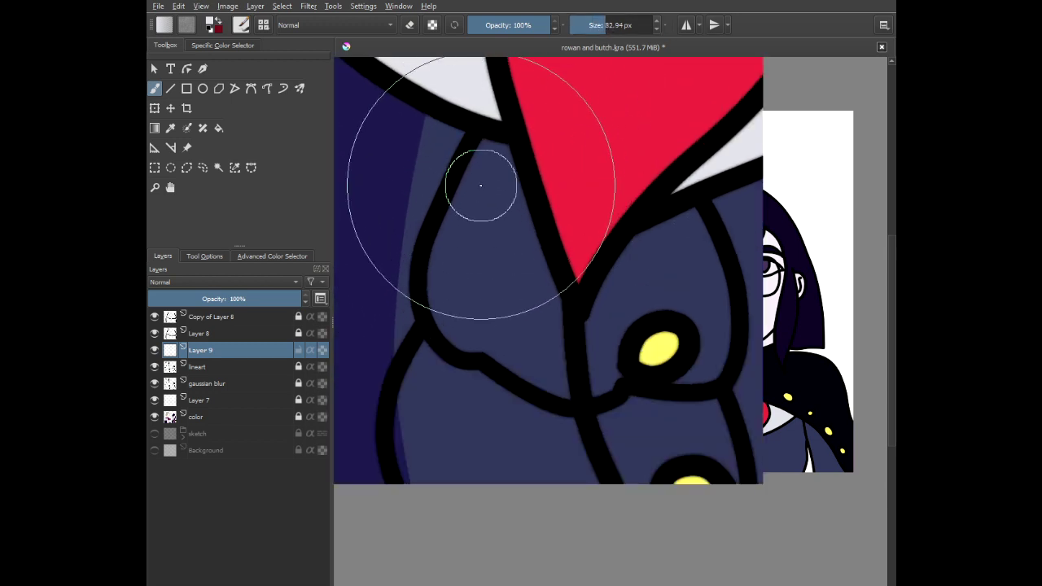
{"action": "mouse_move", "coordinate": [479, 194]}
{"action": "left_mouse_down"}
{"action": "mouse_move", "coordinate": [442, 435]}
{"action": "mouse_move", "coordinate": [440, 379]}
{"action": "mouse_move", "coordinate": [421, 411]}
{"action": "left_mouse_up"}
{"action": "mouse_move", "coordinate": [388, 511]}
{"action": "left_mouse_down"}
{"action": "mouse_move", "coordinate": [415, 547]}
{"action": "mouse_move", "coordinate": [459, 555]}
{"action": "mouse_move", "coordinate": [416, 504]}
{"action": "mouse_move", "coordinate": [438, 372]}
{"action": "mouse_move", "coordinate": [410, 511]}
{"action": "mouse_move", "coordinate": [427, 546]}
{"action": "mouse_move", "coordinate": [444, 498]}
{"action": "left_mouse_up"}
{"action": "left_click_drag", "start_coordinate": [452, 270], "coordinate": [456, 296]}
{"action": "mouse_move", "coordinate": [491, 174]}
{"action": "left_mouse_down"}
{"action": "mouse_move", "coordinate": [513, 302]}
{"action": "mouse_move", "coordinate": [507, 482]}
{"action": "mouse_move", "coordinate": [503, 414]}
{"action": "mouse_move", "coordinate": [527, 273]}
{"action": "mouse_move", "coordinate": [569, 456]}
{"action": "mouse_move", "coordinate": [615, 571]}
{"action": "mouse_move", "coordinate": [603, 481]}
{"action": "mouse_move", "coordinate": [418, 438]}
{"action": "left_mouse_up"}
- Fill the rest of the ruffle in light grey, and move Layer 9 below the gaussian blur layer
{"action": "mouse_move", "coordinate": [513, 380]}
{"action": "left_mouse_down"}
{"action": "mouse_move", "coordinate": [531, 580]}
{"action": "mouse_move", "coordinate": [471, 452]}
{"action": "mouse_move", "coordinate": [460, 322]}
{"action": "mouse_move", "coordinate": [451, 498]}
{"action": "mouse_move", "coordinate": [432, 380]}
{"action": "mouse_move", "coordinate": [469, 554]}
{"action": "mouse_move", "coordinate": [443, 323]}
{"action": "left_mouse_up"}
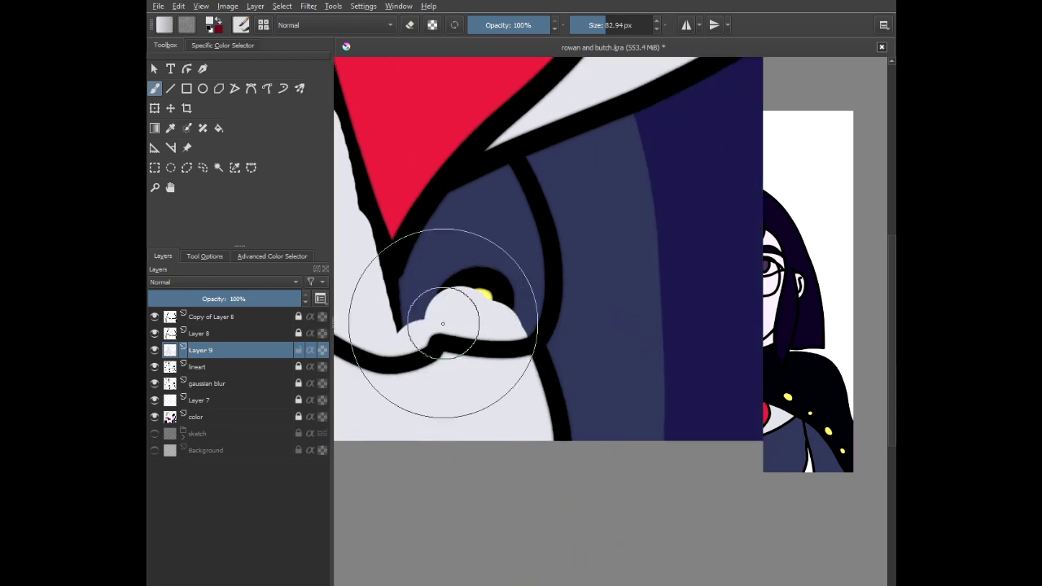
{"action": "mouse_move", "coordinate": [419, 283]}
{"action": "left_mouse_down"}
{"action": "mouse_move", "coordinate": [440, 469]}
{"action": "mouse_move", "coordinate": [468, 306]}
{"action": "mouse_move", "coordinate": [460, 216]}
{"action": "mouse_move", "coordinate": [413, 359]}
{"action": "mouse_move", "coordinate": [492, 193]}
{"action": "mouse_move", "coordinate": [519, 298]}
{"action": "left_mouse_up"}
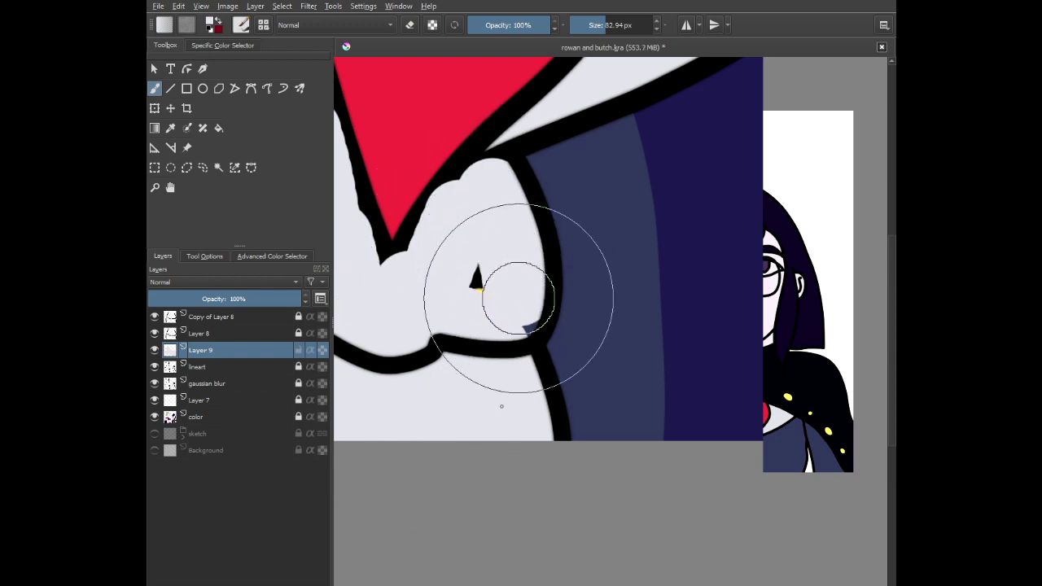
{"action": "left_click_drag", "start_coordinate": [452, 277], "coordinate": [577, 415]}
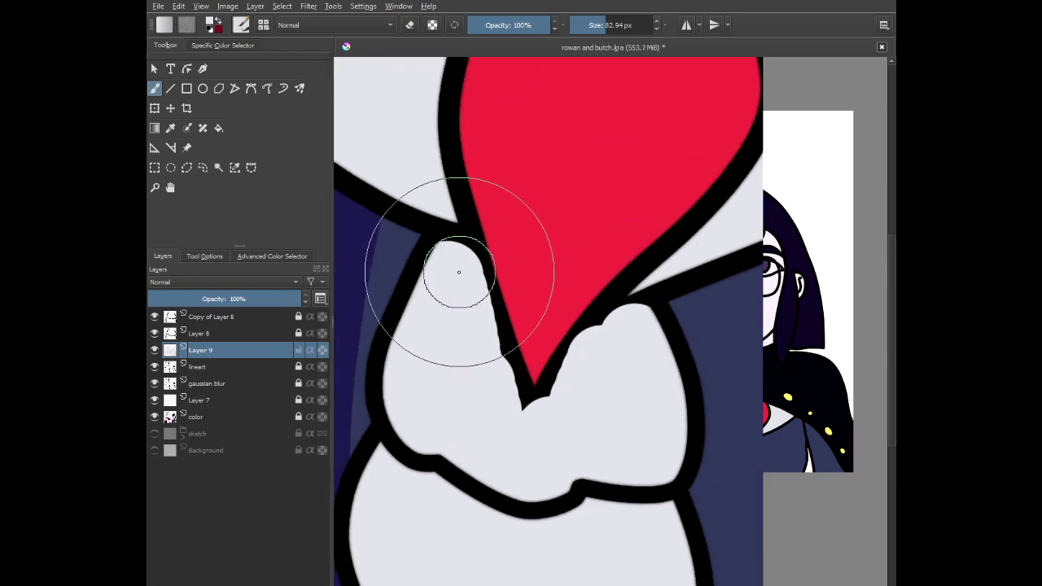
{"action": "left_click_drag", "start_coordinate": [200, 356], "coordinate": [215, 384]}
{"action": "left_click_drag", "start_coordinate": [385, 351], "coordinate": [396, 263]}
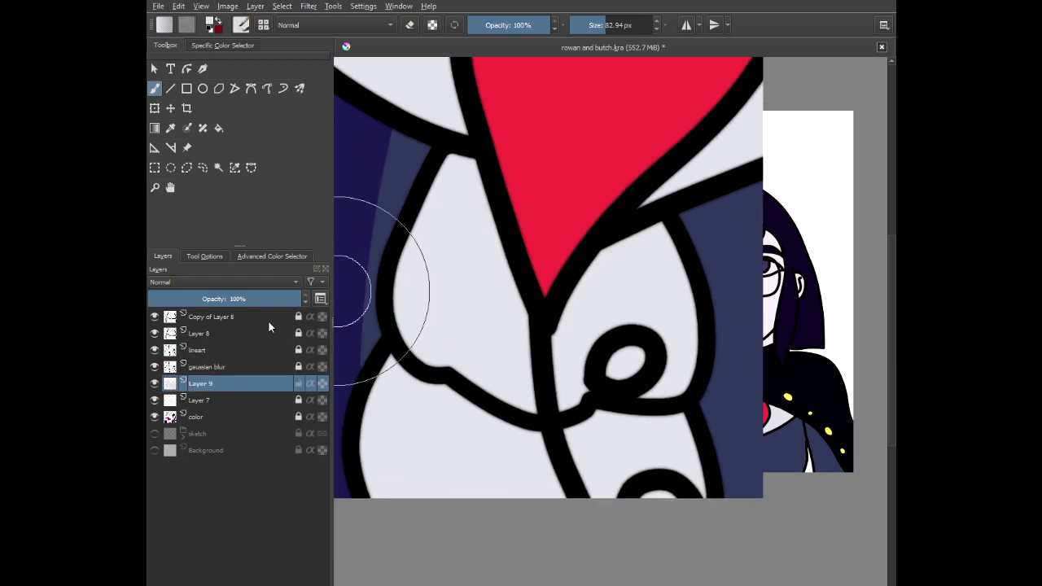
- On the lineart layer, erase the loops and the central vertical line inside the ruffle with the 82.94 px eraser
{"action": "left_click", "coordinate": [245, 350]}
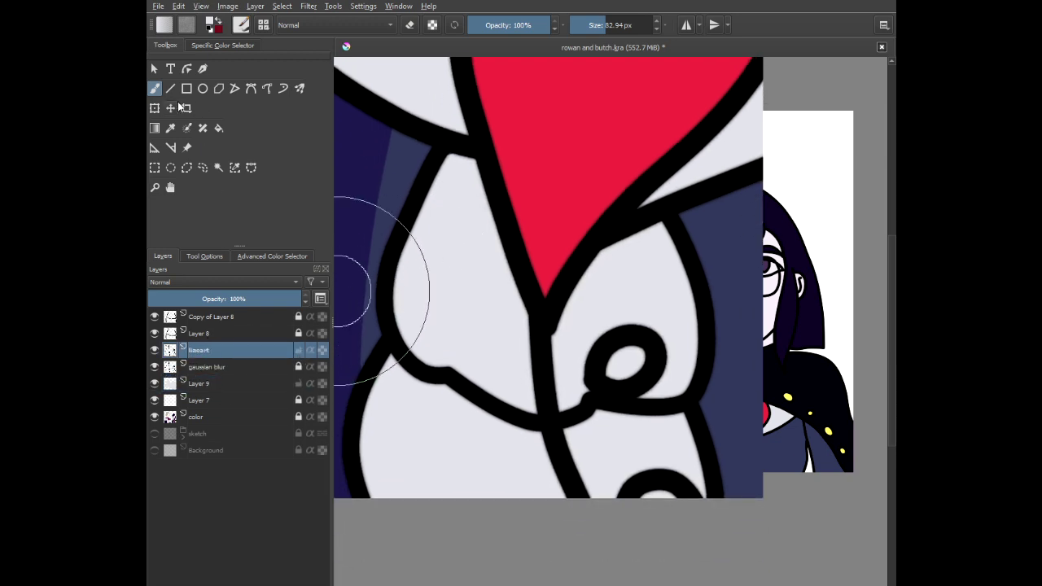
{"action": "key", "text": "e"}
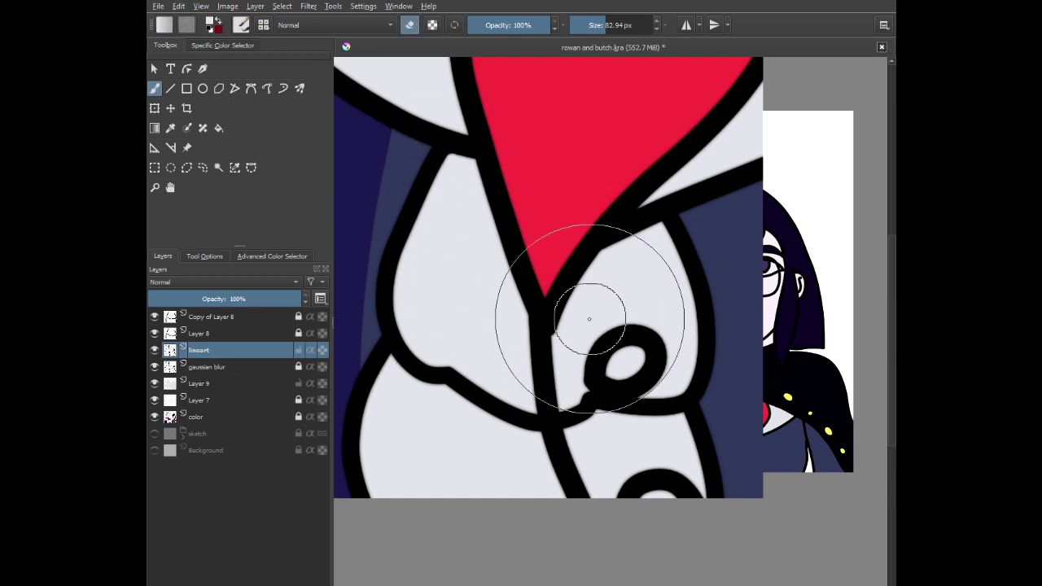
{"action": "left_click_drag", "start_coordinate": [614, 340], "coordinate": [494, 248]}
{"action": "scroll", "coordinate": [501, 222], "scroll_direction": "up", "scroll_amount": 2}
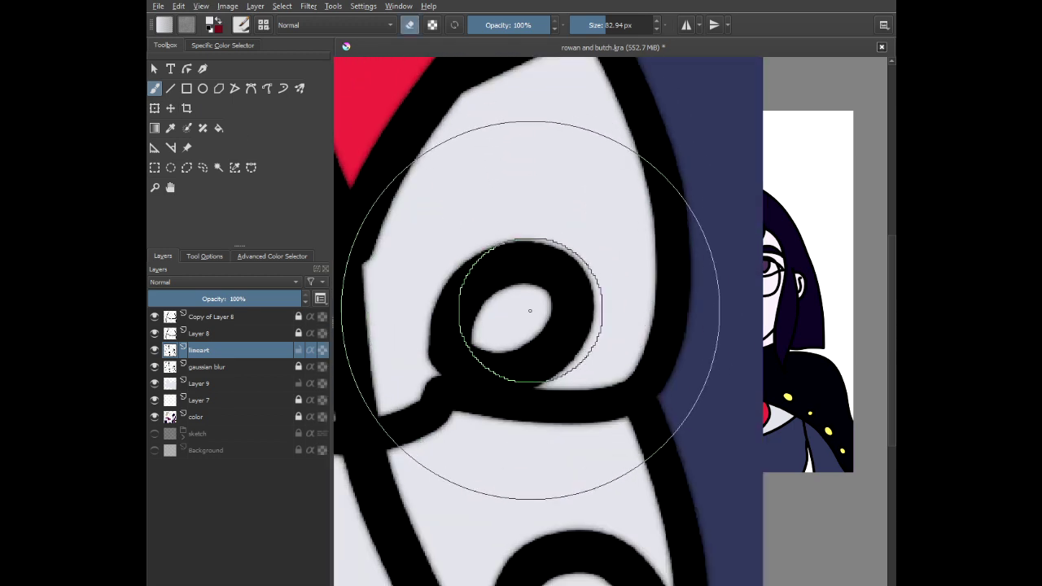
{"action": "scroll", "coordinate": [464, 354], "scroll_direction": "down", "scroll_amount": 3}
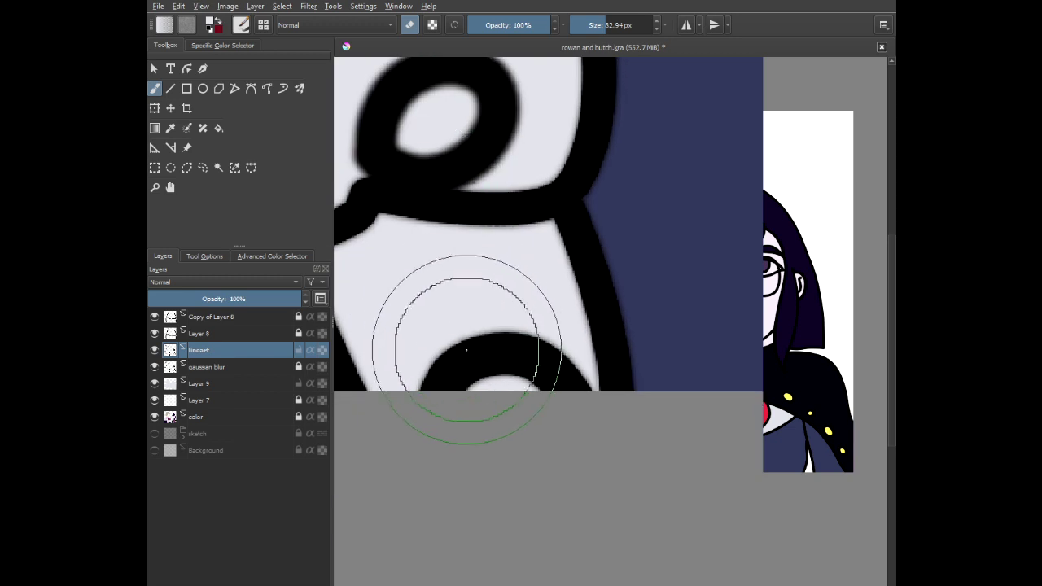
{"action": "left_click_drag", "start_coordinate": [415, 293], "coordinate": [558, 370]}
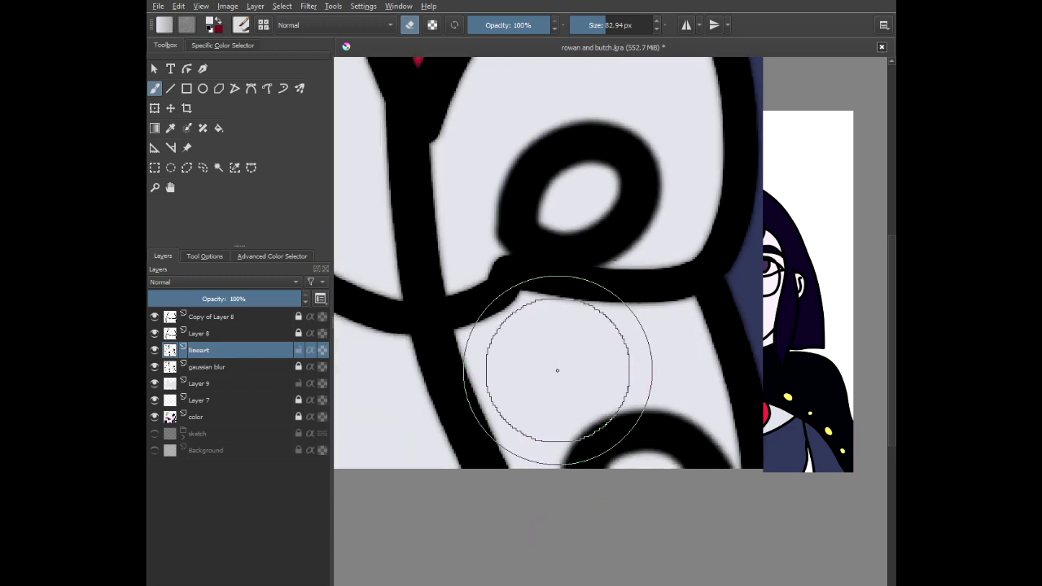
{"action": "scroll", "coordinate": [557, 370], "scroll_direction": "down", "scroll_amount": 1}
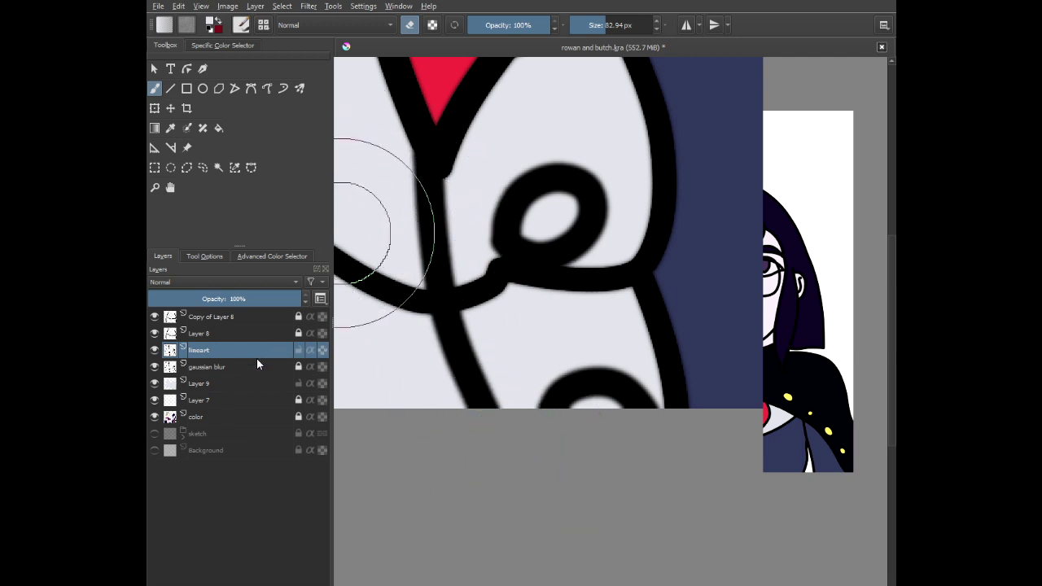
- Erase the same loops and central line inside the ruffle from the gaussian blur layer
{"action": "left_click", "coordinate": [290, 368]}
{"action": "mouse_move", "coordinate": [391, 279]}
{"action": "left_mouse_down"}
{"action": "mouse_move", "coordinate": [562, 176]}
{"action": "mouse_move", "coordinate": [553, 486]}
{"action": "mouse_move", "coordinate": [529, 452]}
{"action": "mouse_move", "coordinate": [501, 231]}
{"action": "mouse_move", "coordinate": [510, 203]}
{"action": "mouse_move", "coordinate": [506, 486]}
{"action": "left_mouse_up"}
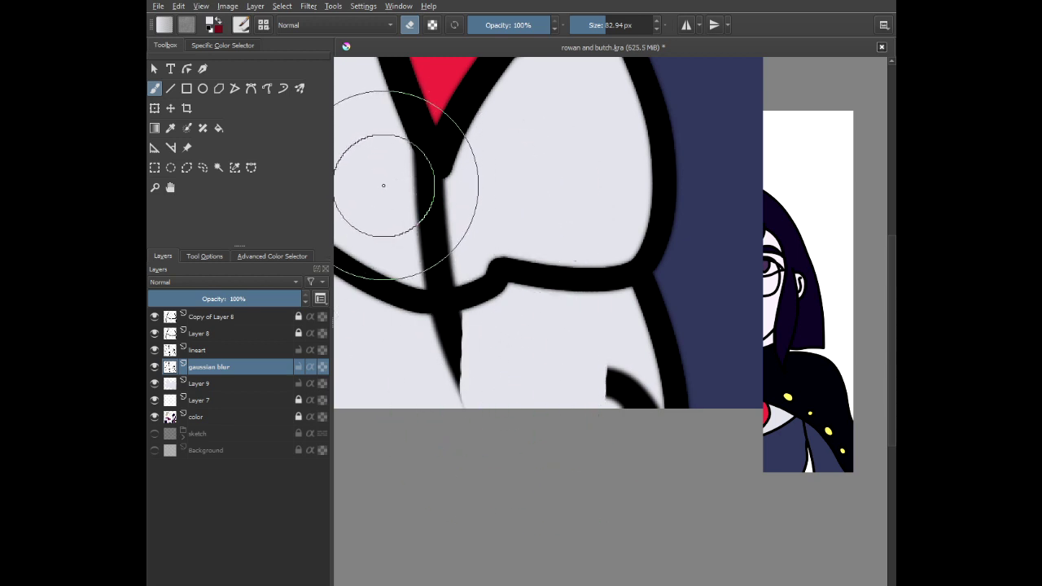
{"action": "mouse_move", "coordinate": [406, 251]}
{"action": "left_mouse_down"}
{"action": "mouse_move", "coordinate": [483, 287]}
{"action": "mouse_move", "coordinate": [531, 262]}
{"action": "mouse_move", "coordinate": [417, 183]}
{"action": "mouse_move", "coordinate": [472, 282]}
{"action": "mouse_move", "coordinate": [434, 318]}
{"action": "mouse_move", "coordinate": [520, 530]}
{"action": "mouse_move", "coordinate": [581, 468]}
{"action": "mouse_move", "coordinate": [617, 400]}
{"action": "left_mouse_up"}
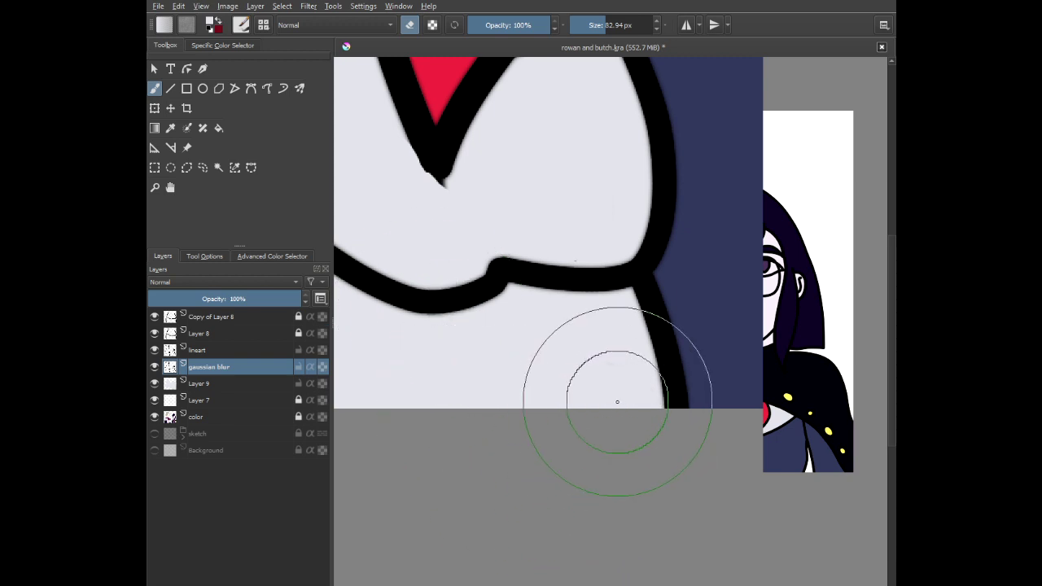
- Set the eraser size to 16.71 px and trim the leftover line at the tip of the outline below the red necktie
{"action": "left_click", "coordinate": [590, 24]}
{"action": "scroll", "coordinate": [411, 167], "scroll_direction": "up", "scroll_amount": 3}
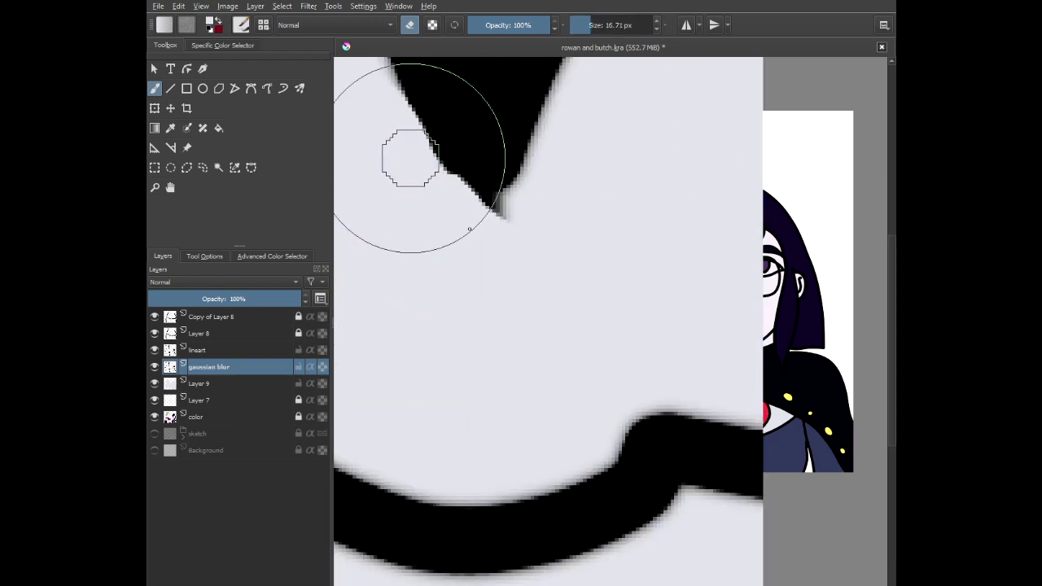
{"action": "left_click_drag", "start_coordinate": [456, 205], "coordinate": [519, 224]}
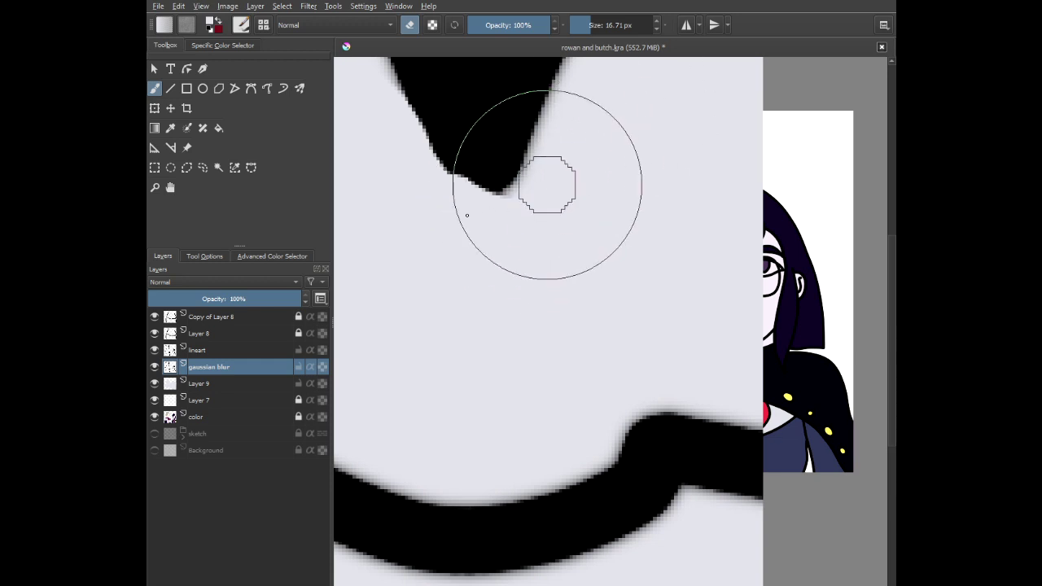
{"action": "scroll", "coordinate": [447, 209], "scroll_direction": "down", "scroll_amount": 4}
{"action": "scroll", "coordinate": [490, 261], "scroll_direction": "up", "scroll_amount": 4}
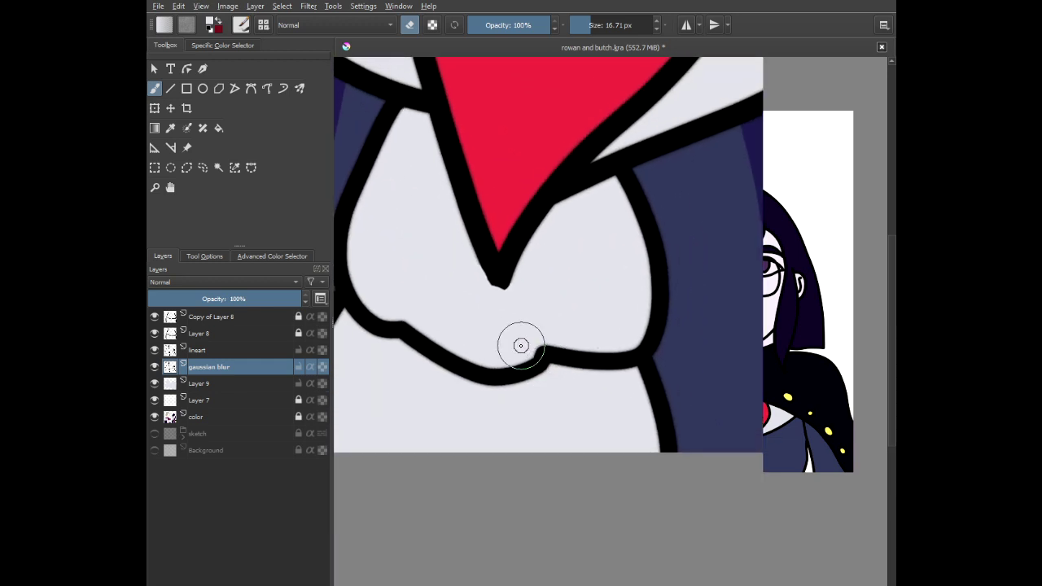
- Repaint the outline's tip below the red necktie as a rounded point in black with the 16.71 px brush on the gaussian blur layer
{"action": "right_click", "coordinate": [465, 250]}
{"action": "left_click", "coordinate": [444, 250]}
{"action": "left_click", "coordinate": [498, 127]}
{"action": "key", "text": "e"}
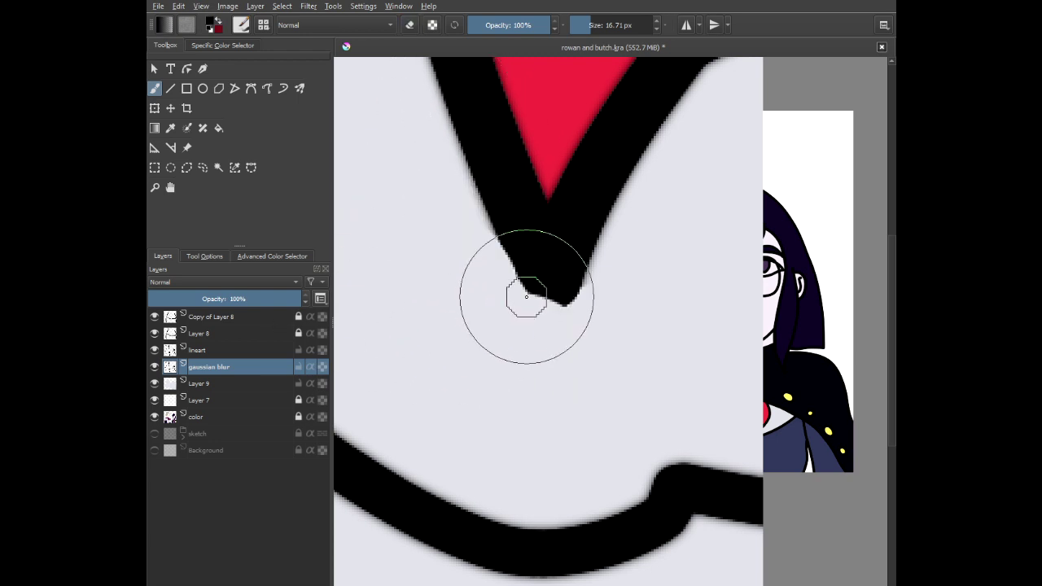
{"action": "left_click_drag", "start_coordinate": [543, 284], "coordinate": [553, 288]}
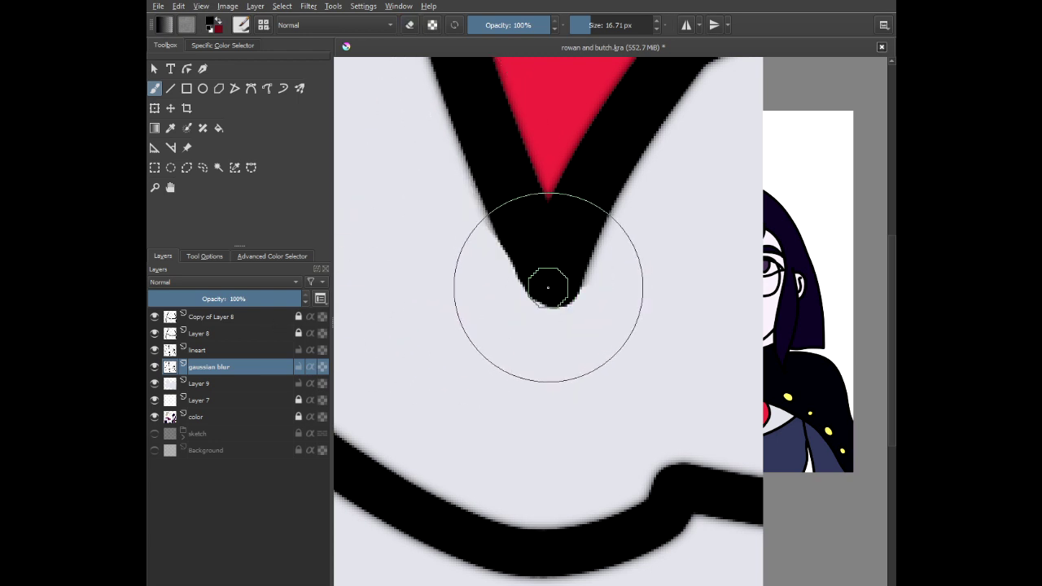
{"action": "scroll", "coordinate": [482, 270], "scroll_direction": "down", "scroll_amount": 5}
{"action": "scroll", "coordinate": [498, 265], "scroll_direction": "up", "scroll_amount": 6}
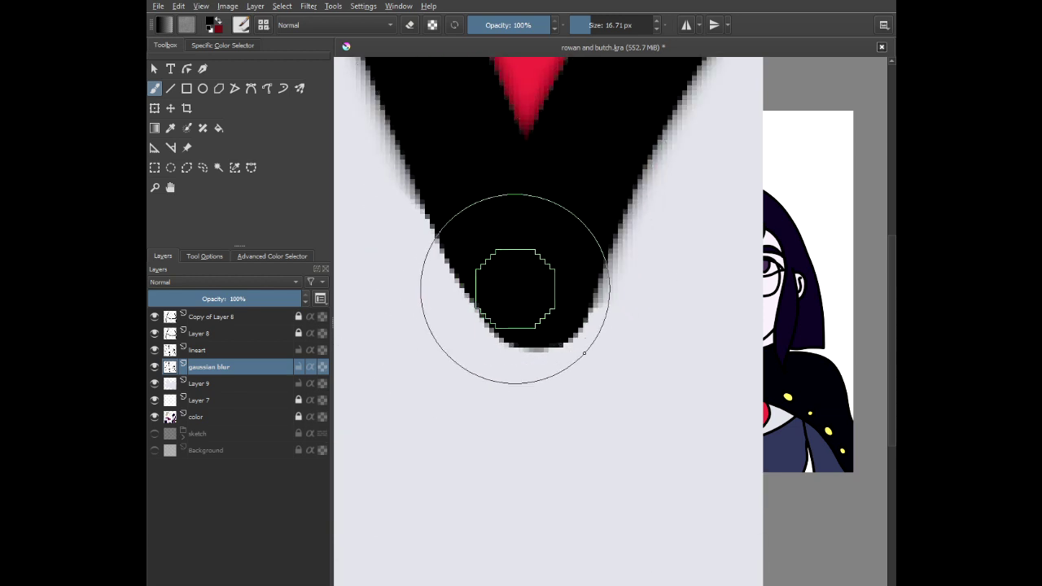
{"action": "scroll", "coordinate": [562, 330], "scroll_direction": "down", "scroll_amount": 5}
{"action": "scroll", "coordinate": [562, 330], "scroll_direction": "down", "scroll_amount": 3}
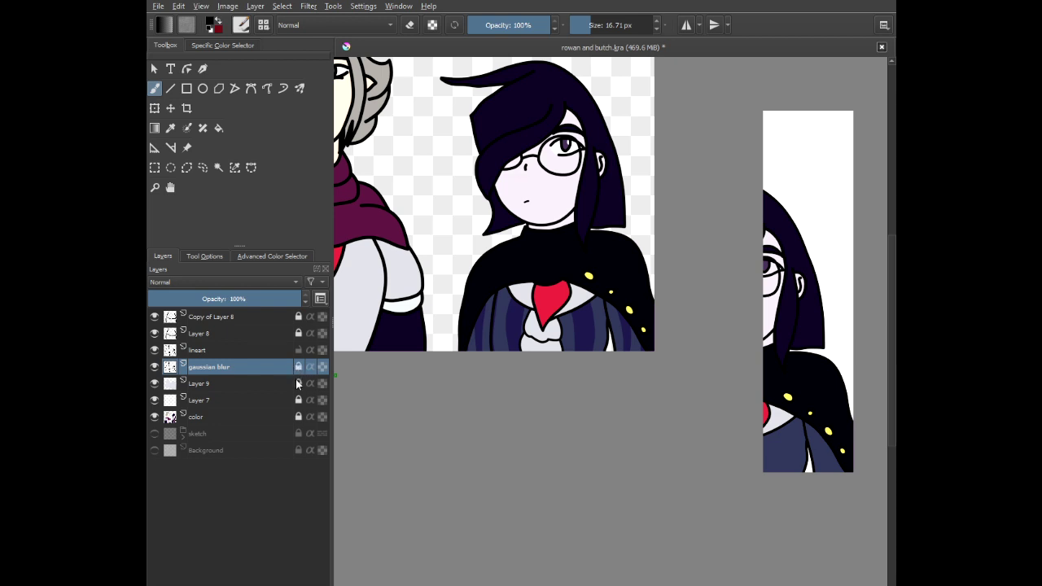
- Group Layer 9, Layer 7 and the color layer, and name the group color
{"action": "left_click", "coordinate": [260, 384]}
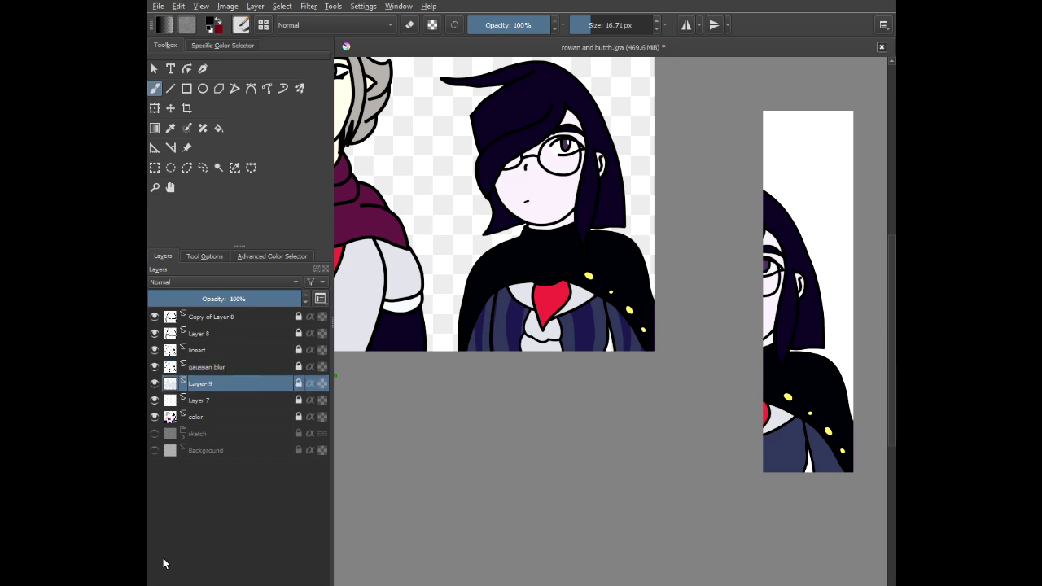
{"action": "left_click", "coordinate": [216, 417], "text": "shift"}
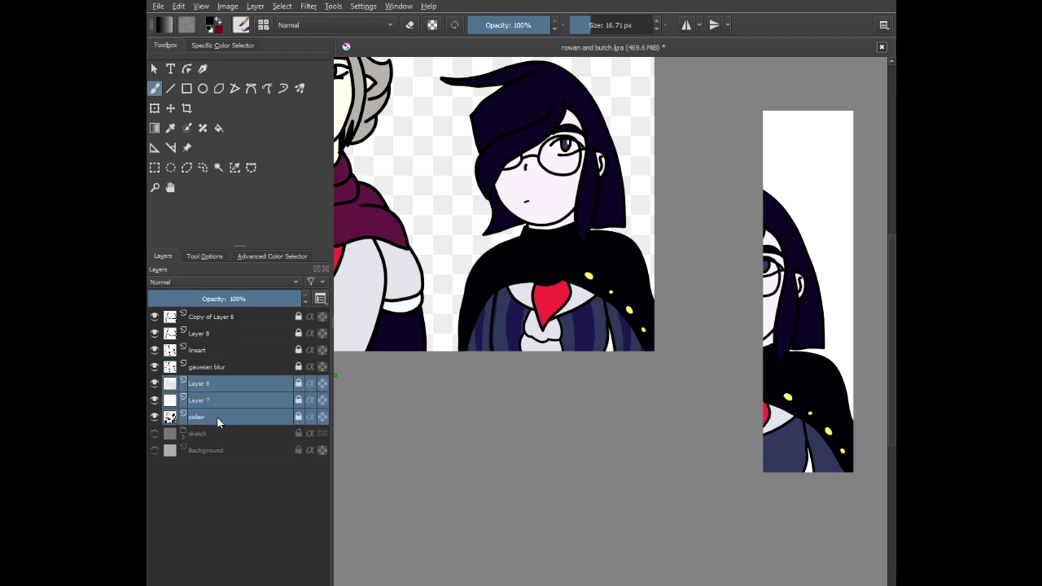
{"action": "key", "text": "ctrl+g"}
{"action": "double_click", "coordinate": [212, 384]}
{"action": "type", "text": "c"}
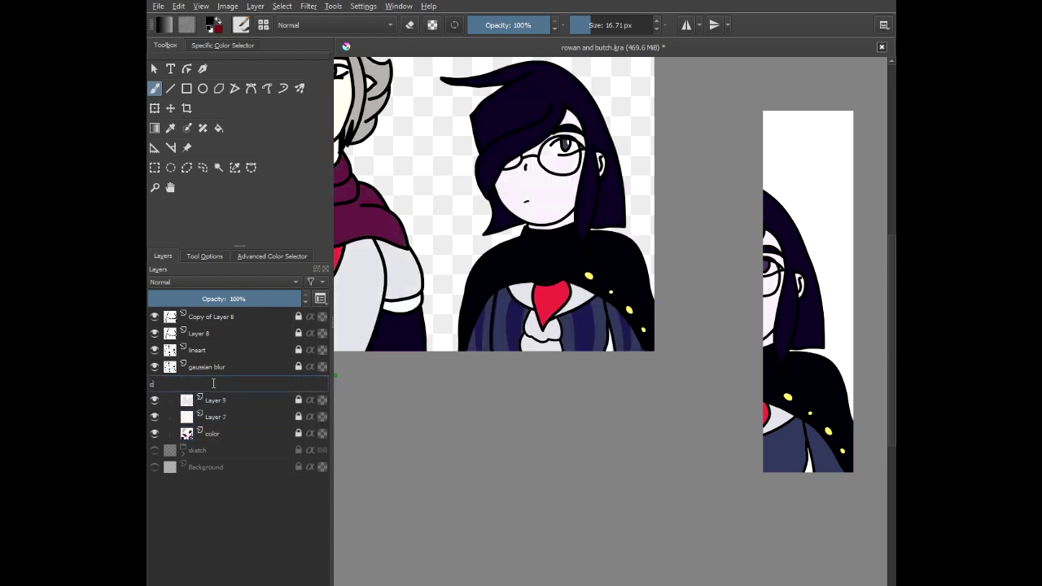
{"action": "type", "text": "olor"}
{"action": "key", "text": "Return"}
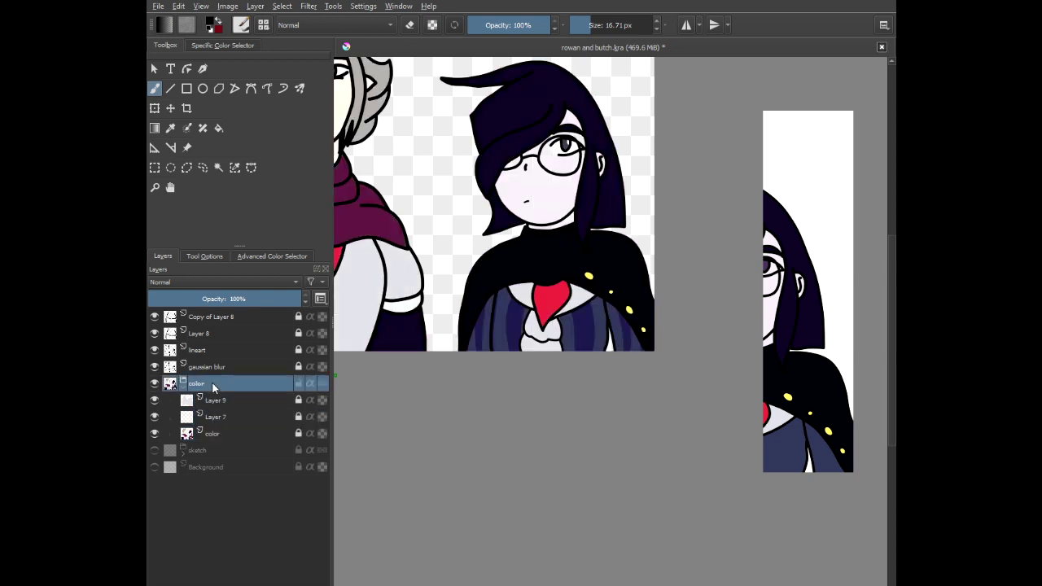
- Group the layers from gaussian blur up to Copy of Layer 8, name the group lines, and collapse it
{"action": "left_click", "coordinate": [209, 370]}
{"action": "left_click", "coordinate": [218, 320], "text": "shift"}
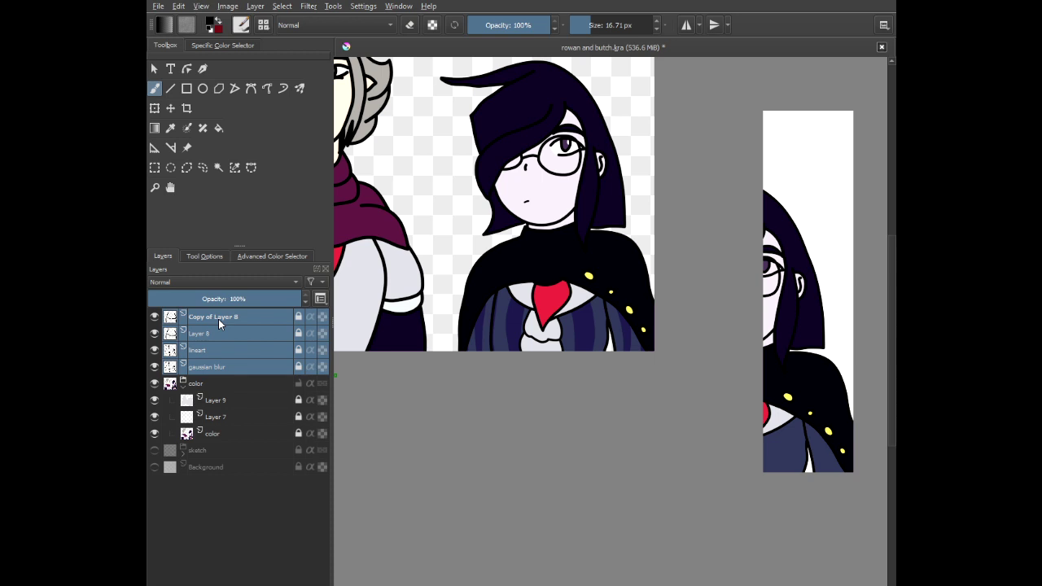
{"action": "key", "text": "ctrl+g"}
{"action": "double_click", "coordinate": [216, 317]}
{"action": "key", "text": "BackSpace"}
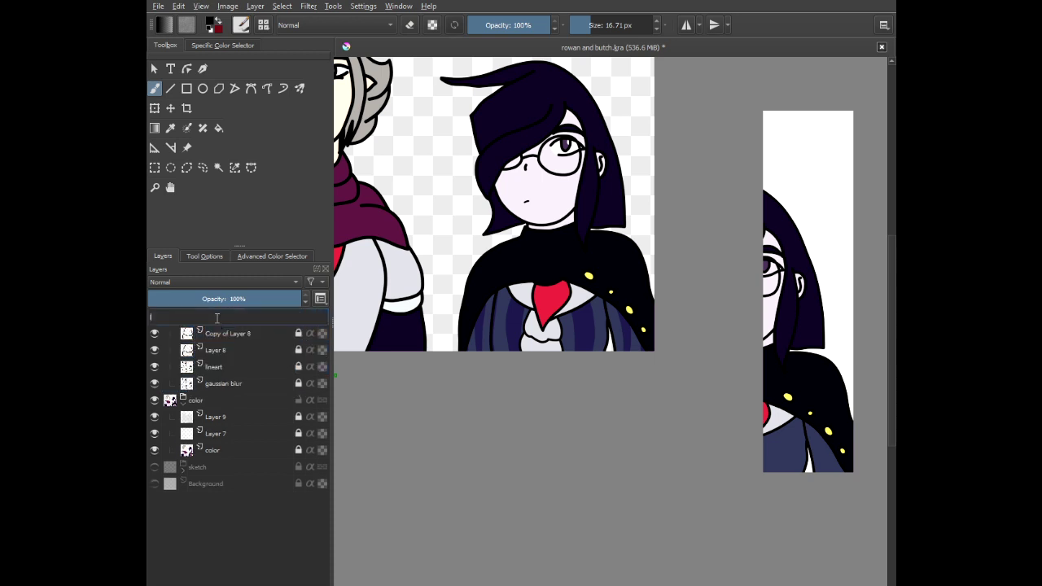
{"action": "type", "text": "lines"}
{"action": "key", "text": "Return"}
{"action": "left_click", "coordinate": [184, 319]}
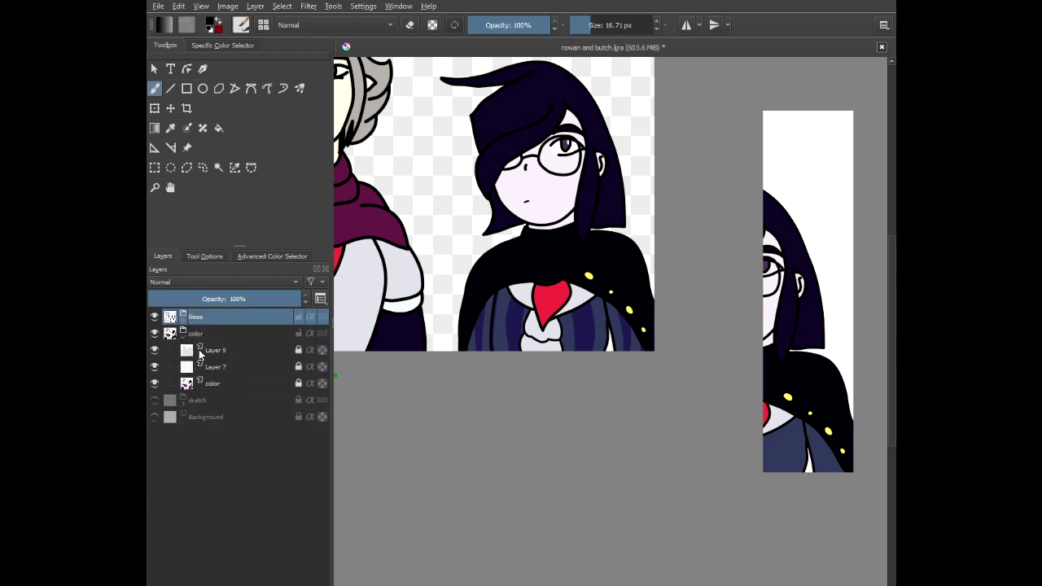
- Add a new paint layer above Layer 9 in the color group, and switch to the Similar Color Selection tool
{"action": "left_click", "coordinate": [226, 351]}
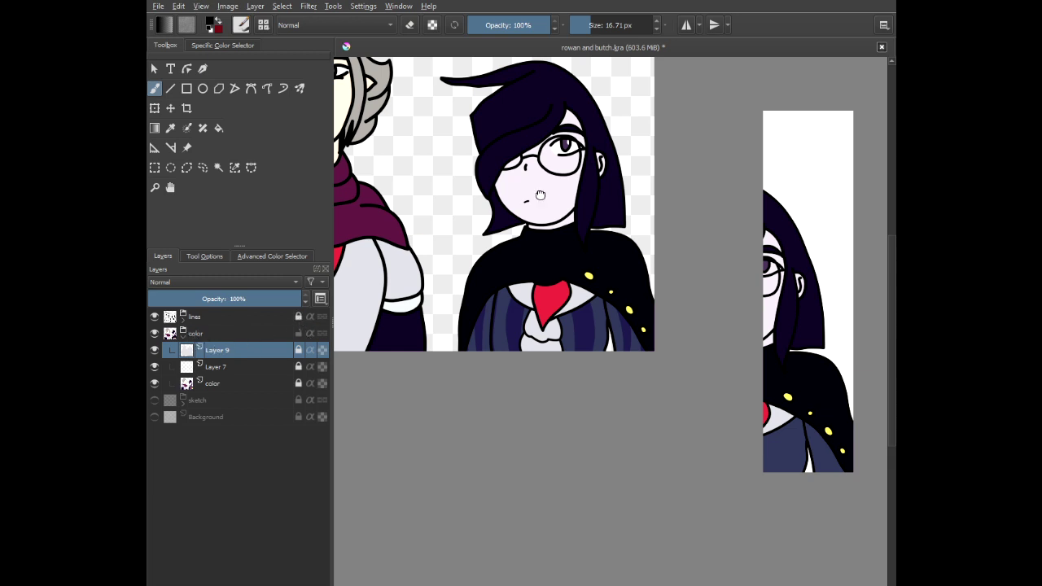
{"action": "left_click_drag", "start_coordinate": [541, 195], "coordinate": [669, 300]}
{"action": "scroll", "coordinate": [594, 207], "scroll_direction": "down", "scroll_amount": 1}
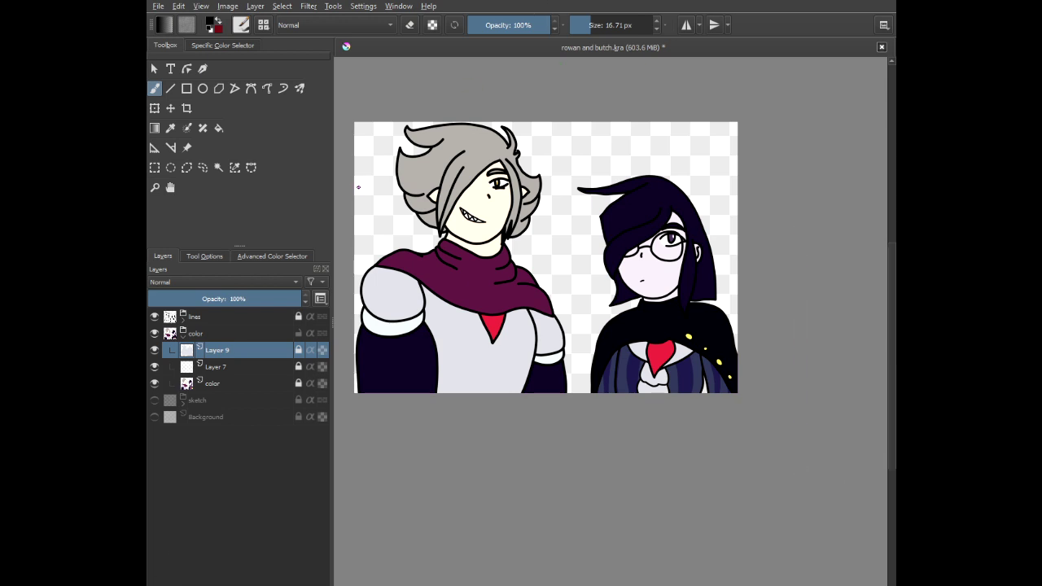
{"action": "key", "text": "Insert"}
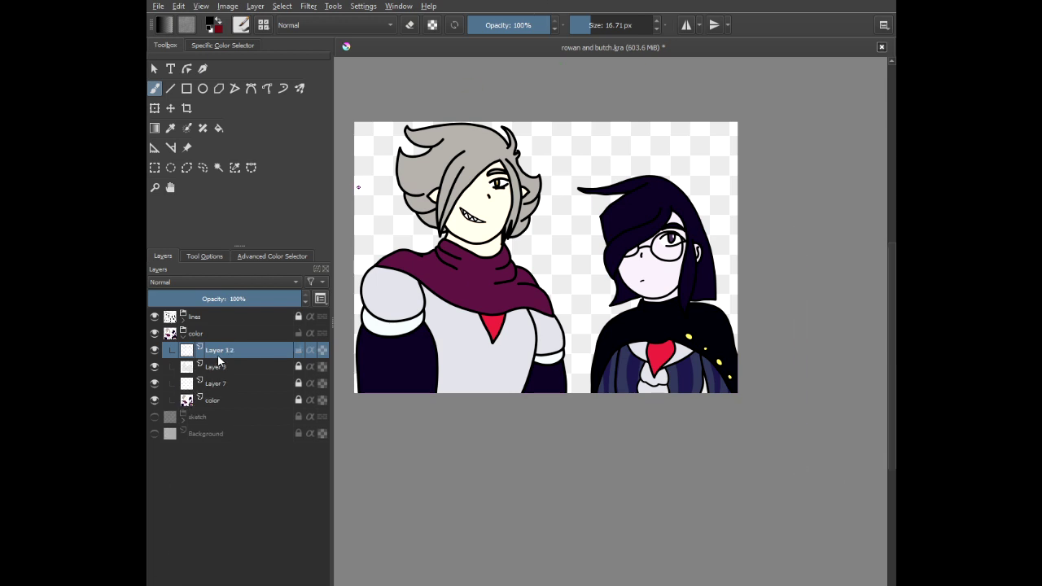
{"action": "left_click", "coordinate": [235, 168]}
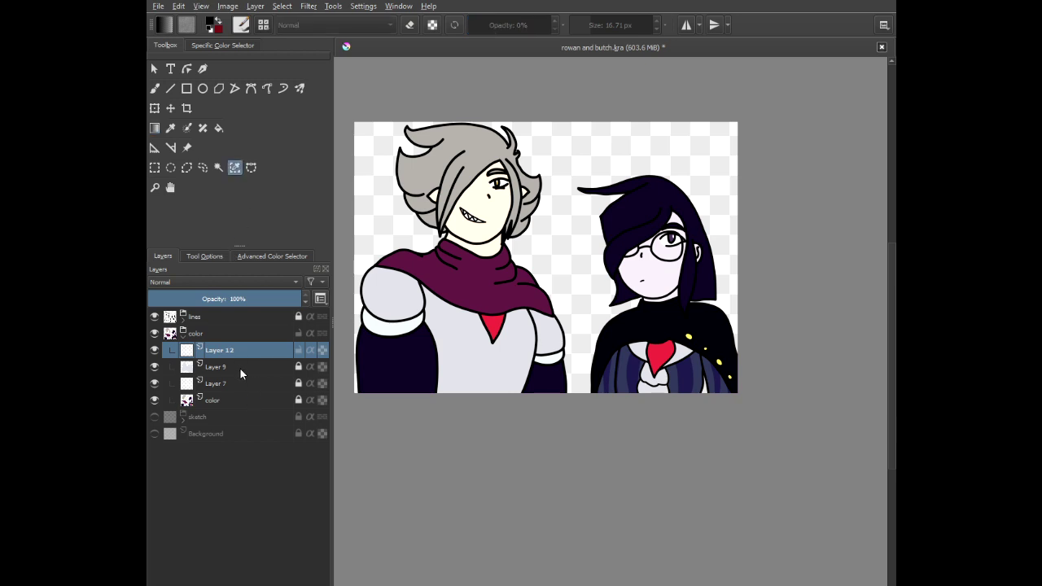
- Move Layer 7 to the top of the color group and rename it highlights
{"action": "left_click_drag", "start_coordinate": [233, 367], "coordinate": [231, 346]}
{"action": "double_click", "coordinate": [226, 350]}
{"action": "type", "text": "highlight"}
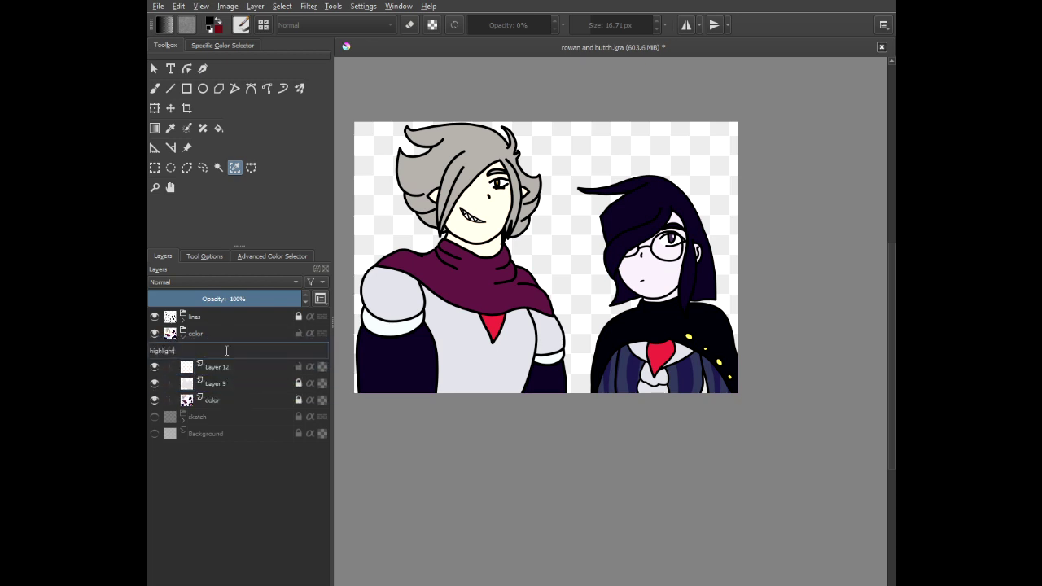
{"action": "type", "text": "s"}
{"action": "key", "text": "Return"}
- Merge Layer 9 down into the color layer below it, and lock the merged layer
{"action": "left_click", "coordinate": [229, 384]}
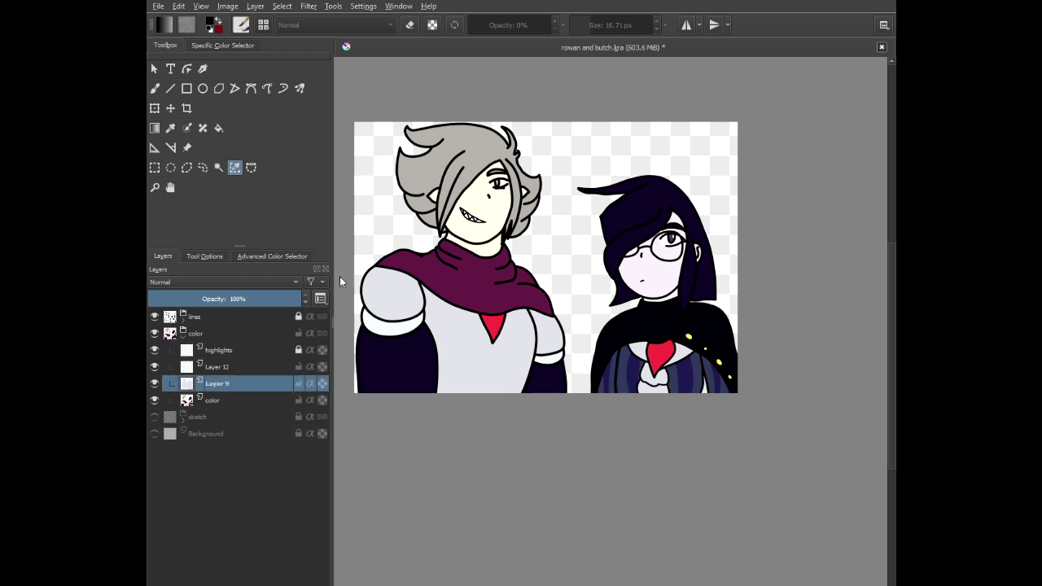
{"action": "key", "text": "ctrl+e"}
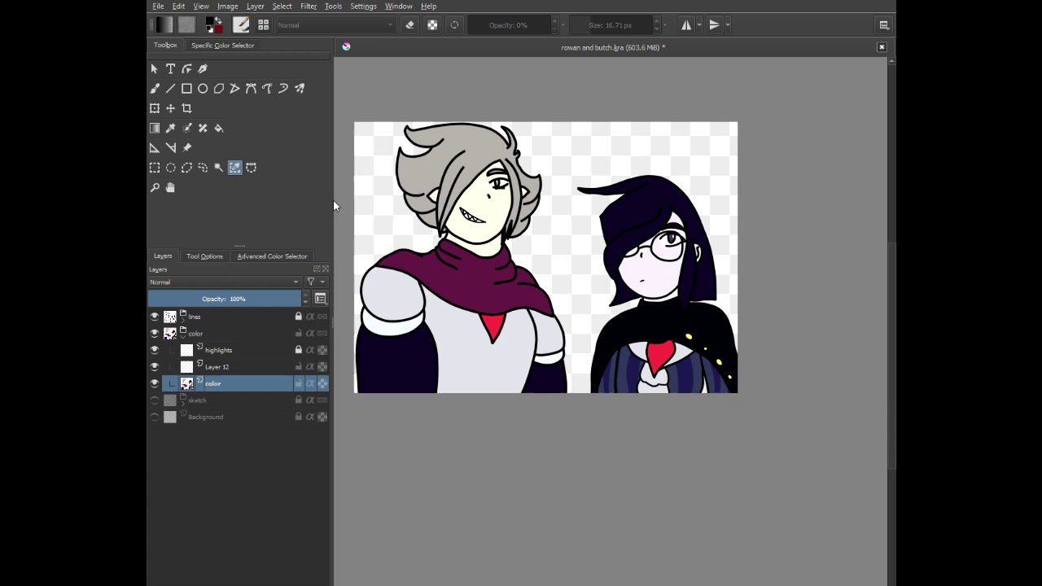
{"action": "left_click", "coordinate": [244, 368]}
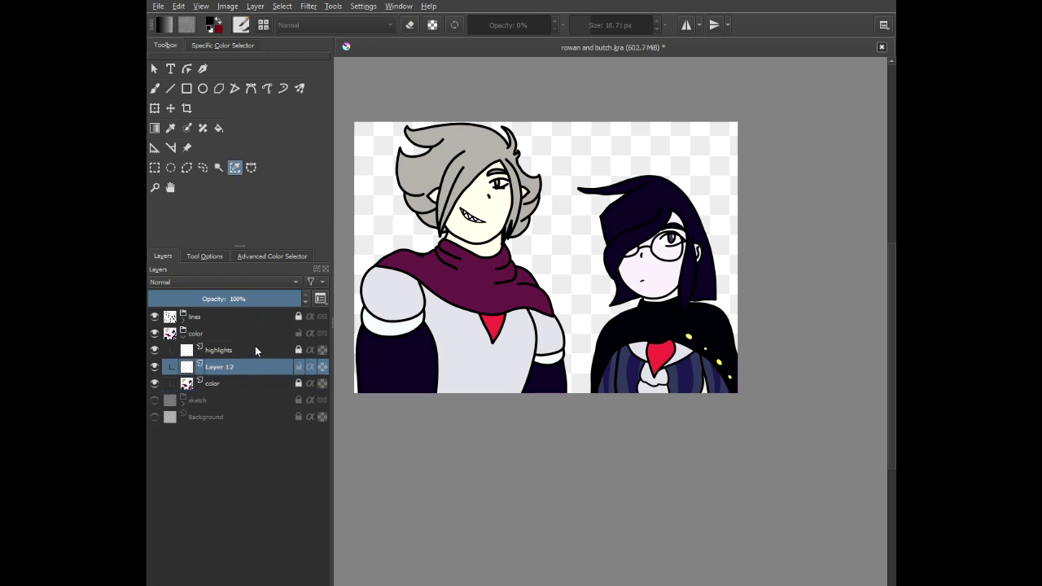
- Select the light-colored areas of both characters by similar color on the color layer
{"action": "left_click", "coordinate": [253, 382]}
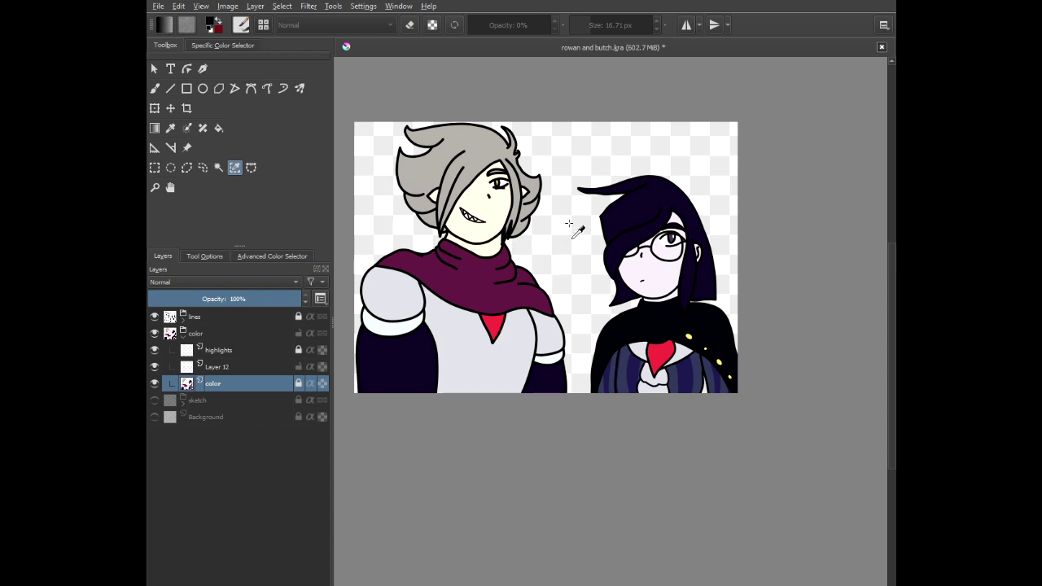
{"action": "scroll", "coordinate": [562, 208], "scroll_direction": "up", "scroll_amount": 3}
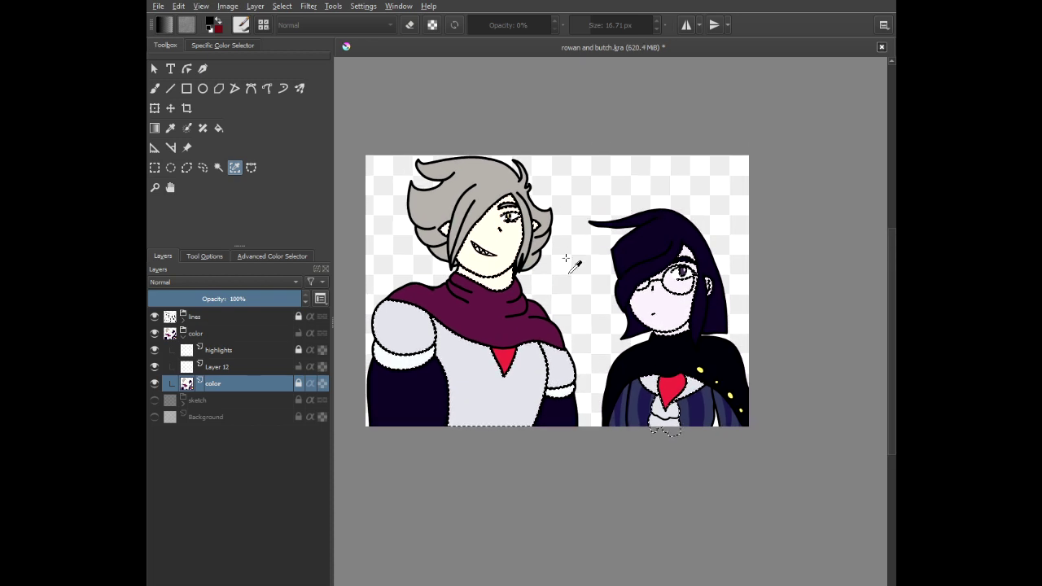
{"action": "left_click", "coordinate": [566, 264]}
{"action": "scroll", "coordinate": [565, 265], "scroll_direction": "down", "scroll_amount": 2}
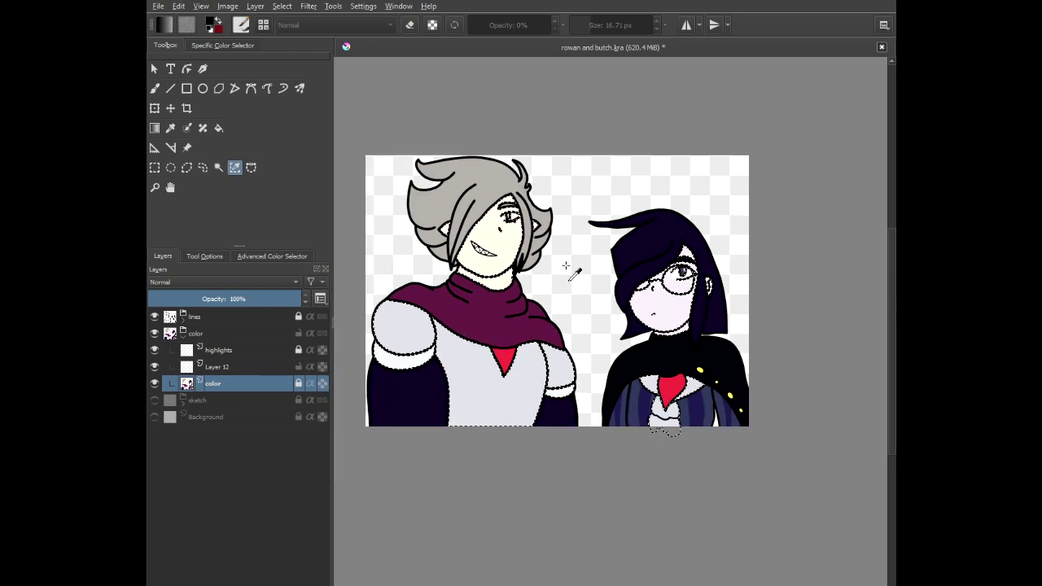
- Fill the selected light areas on Layer 12 with a light purple gradient running from below the right character to above the left character's head
{"action": "left_click", "coordinate": [154, 128]}
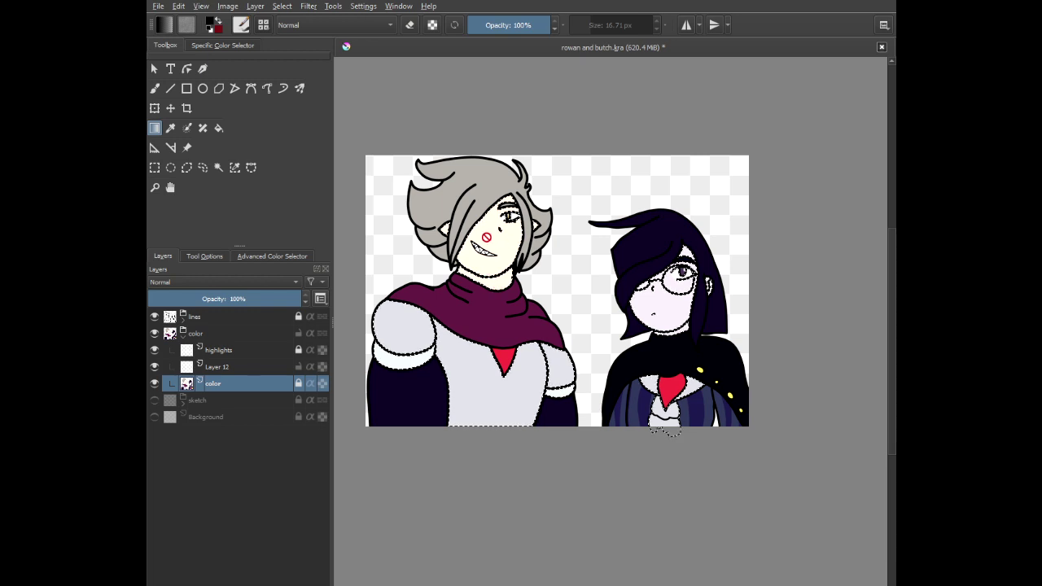
{"action": "left_click", "coordinate": [273, 364]}
{"action": "right_click", "coordinate": [493, 235]}
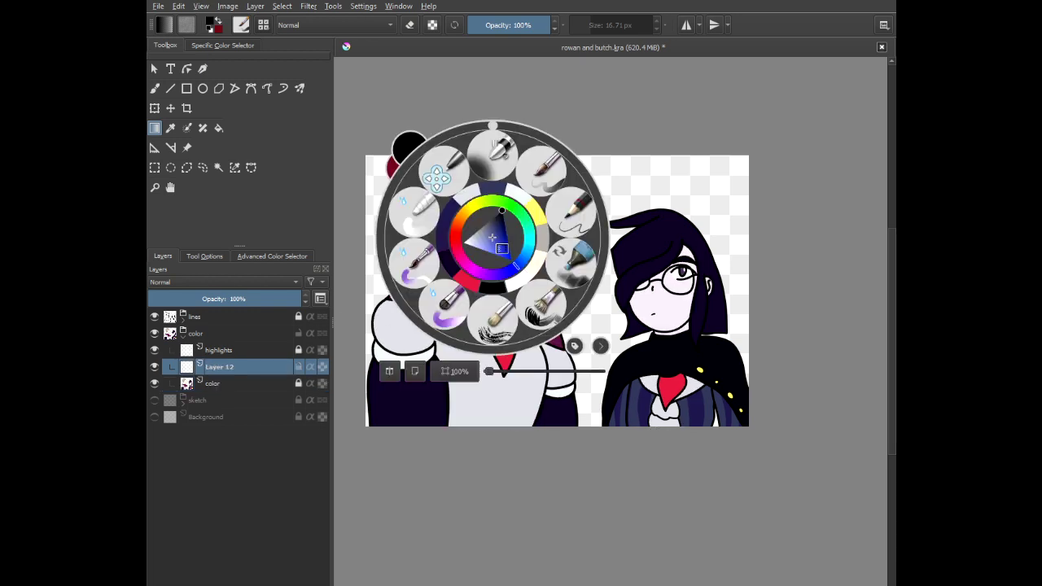
{"action": "left_click", "coordinate": [496, 273]}
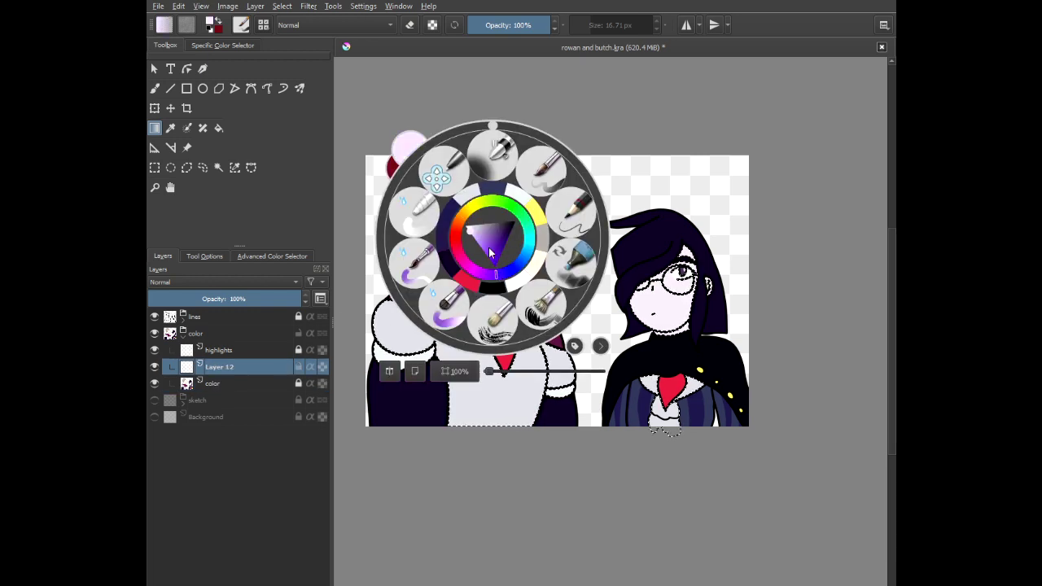
{"action": "left_click", "coordinate": [479, 235]}
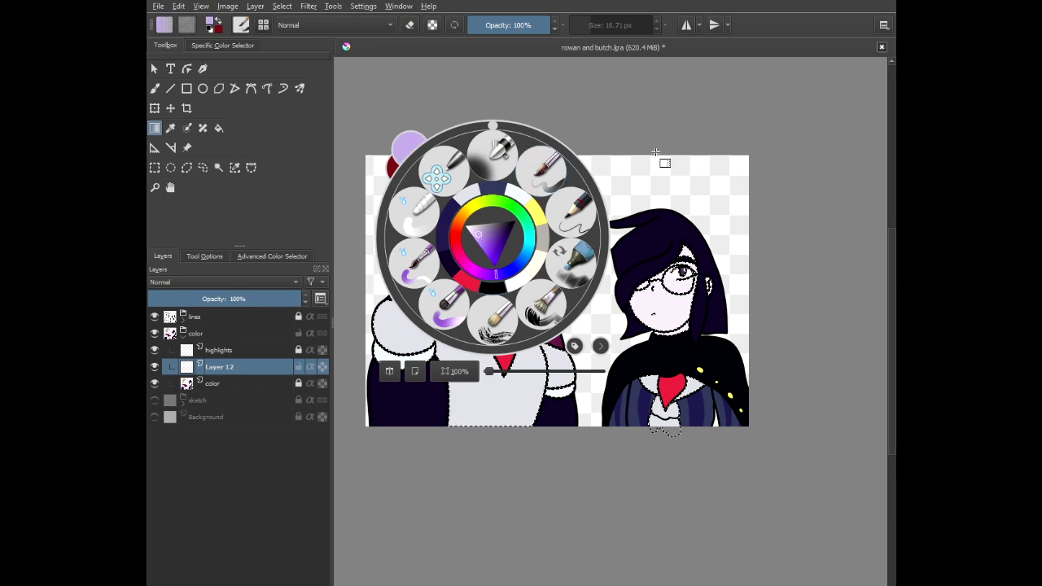
{"action": "left_click", "coordinate": [655, 154]}
{"action": "left_click_drag", "start_coordinate": [656, 448], "coordinate": [505, 128]}
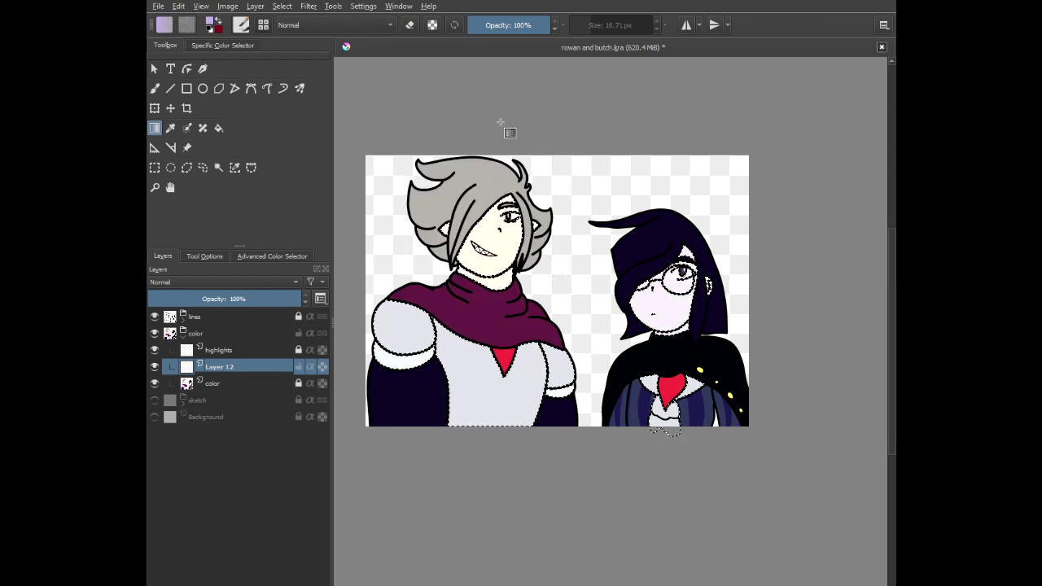
- Set Layer 12 to the Multiply blending mode at 50% opacity
{"action": "left_click", "coordinate": [187, 284]}
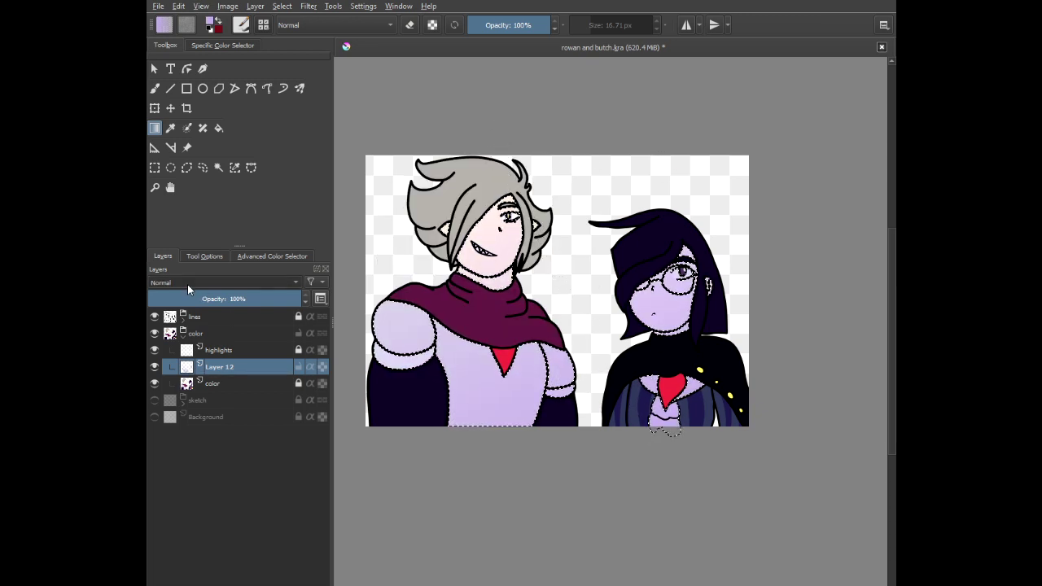
{"action": "left_click", "coordinate": [201, 390]}
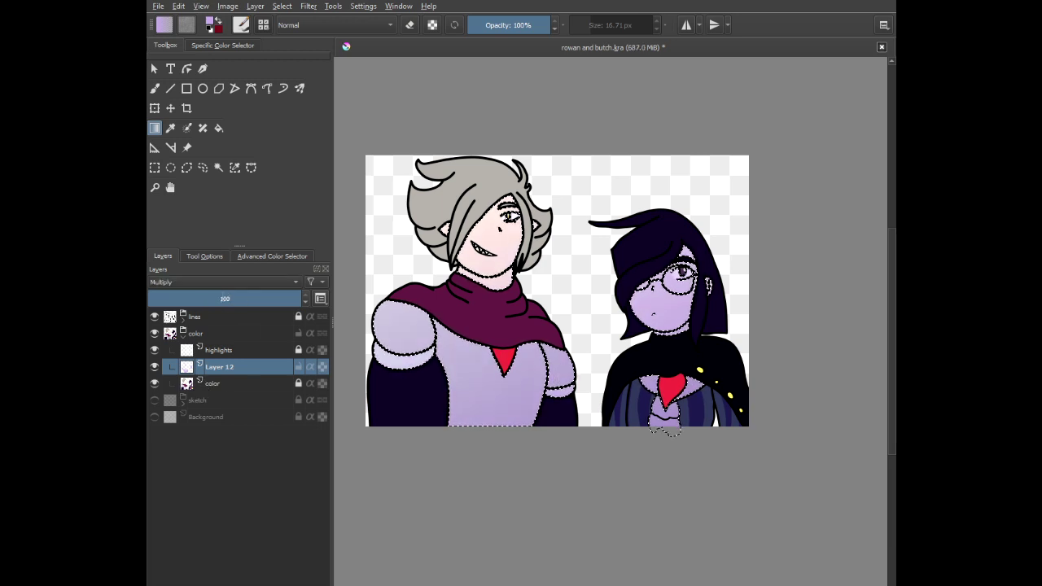
{"action": "left_click", "coordinate": [222, 297]}
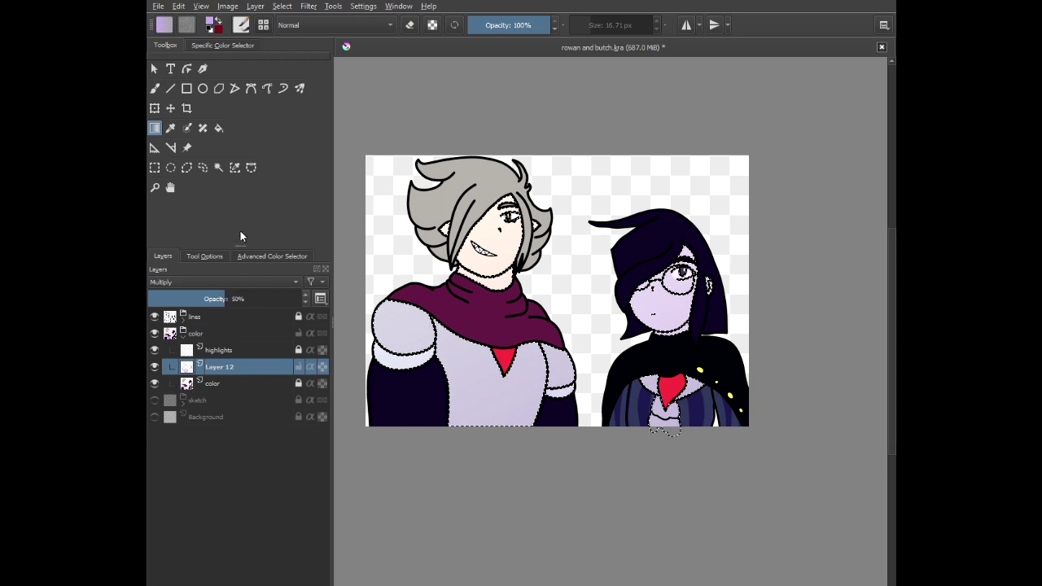
- Clear the selection and select the dark navy areas of both characters by similar color on the color layer
{"action": "left_click", "coordinate": [219, 167]}
{"action": "left_click", "coordinate": [496, 243]}
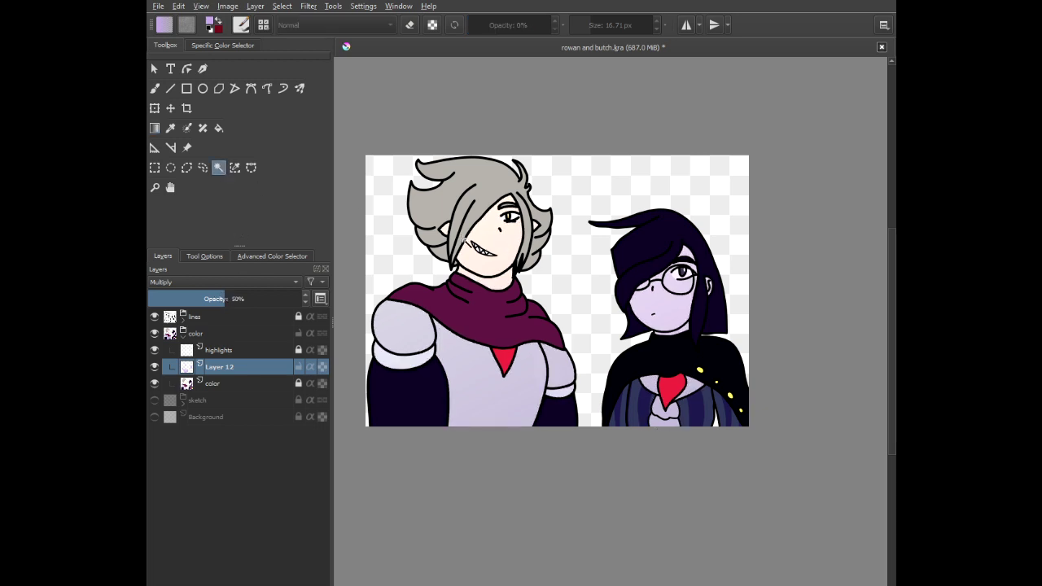
{"action": "left_click", "coordinate": [261, 383]}
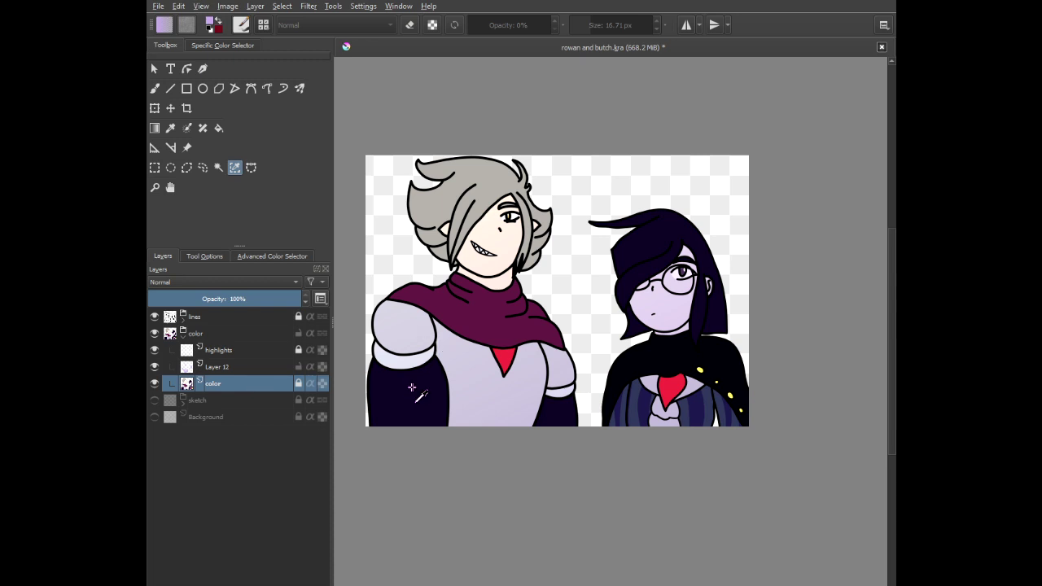
{"action": "left_click", "coordinate": [433, 399]}
- Shade the selected dark areas on Layer 12 with a very dark navy-purple gradient fading up toward the left character's head
{"action": "left_click", "coordinate": [246, 368]}
{"action": "left_click", "coordinate": [155, 128]}
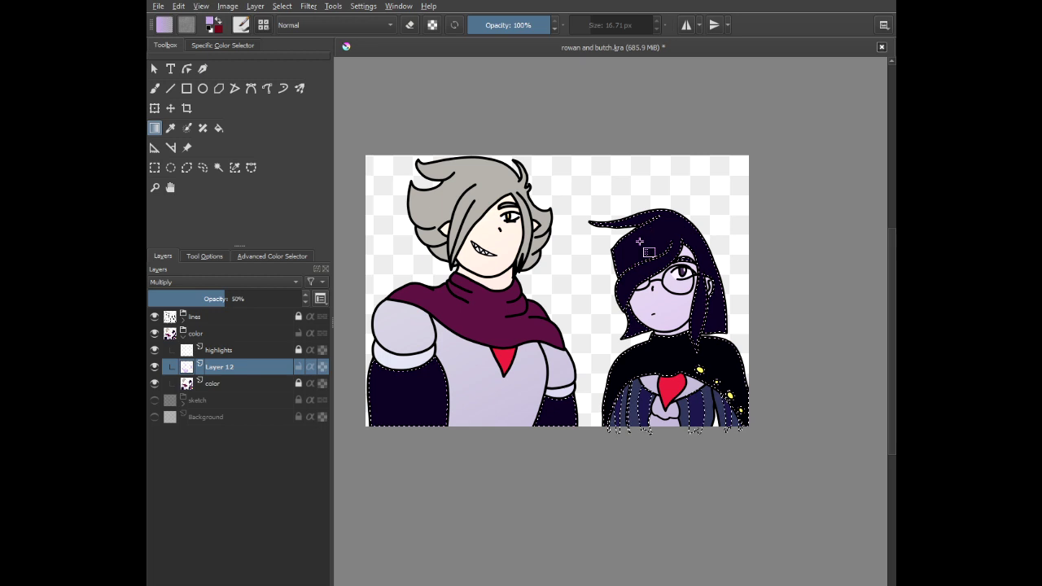
{"action": "right_click", "coordinate": [640, 241]}
{"action": "left_click", "coordinate": [642, 286]}
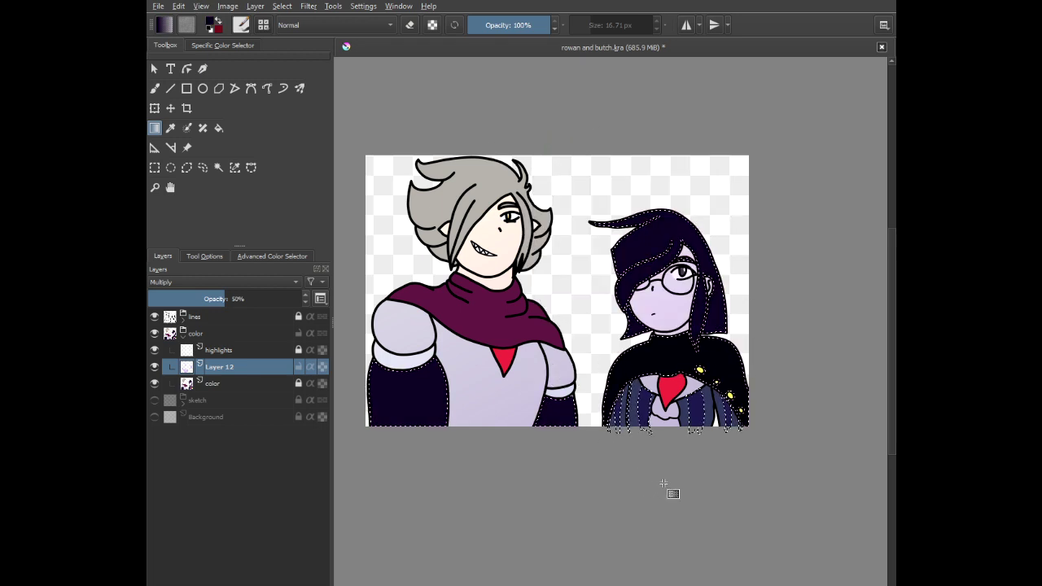
{"action": "left_click_drag", "start_coordinate": [661, 480], "coordinate": [456, 109]}
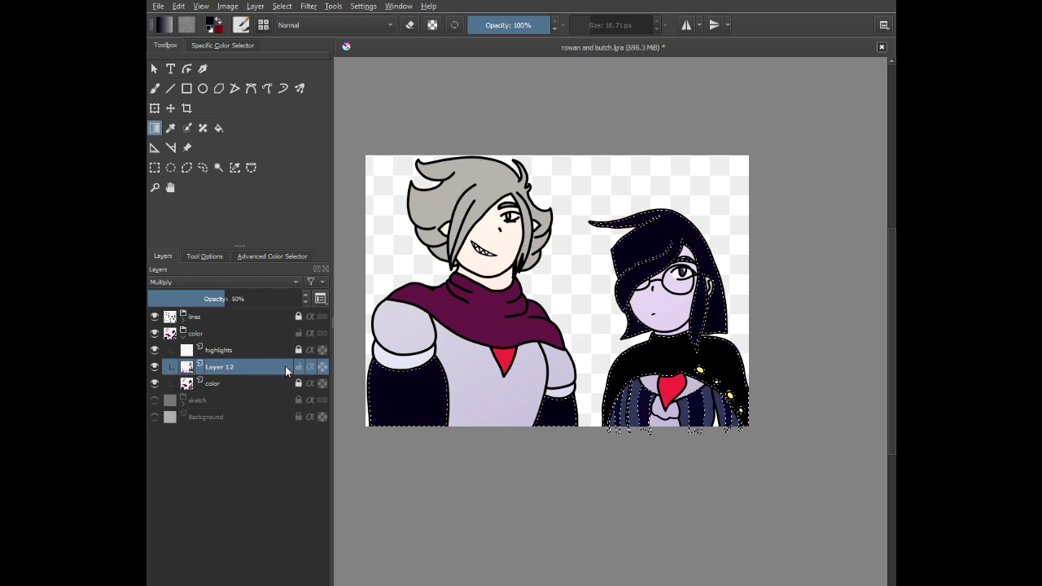
- Select the left character's maroon scarf by similar color on the color layer
{"action": "left_click", "coordinate": [235, 168]}
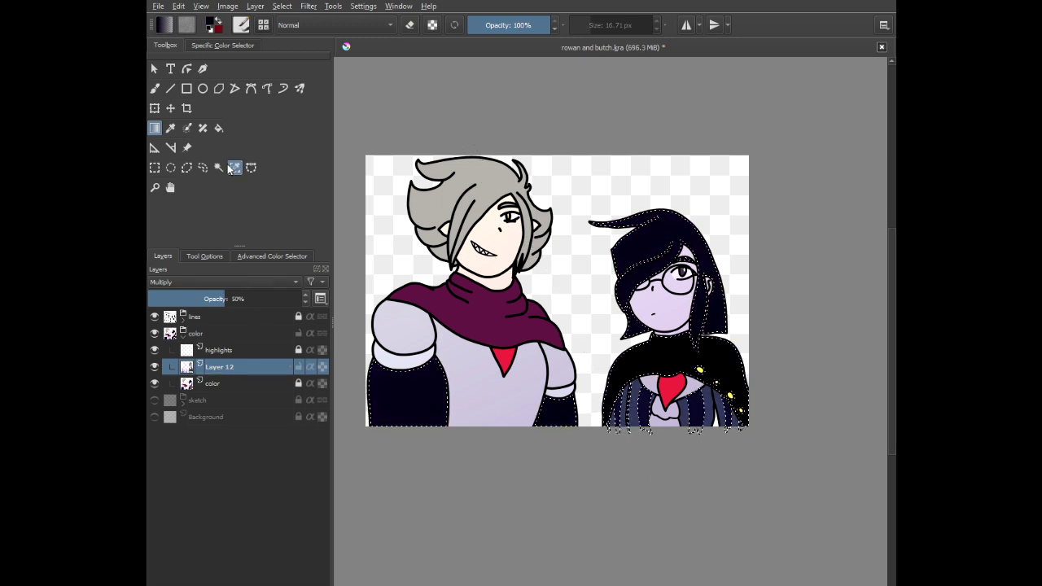
{"action": "left_click", "coordinate": [244, 383]}
{"action": "left_click", "coordinate": [484, 318]}
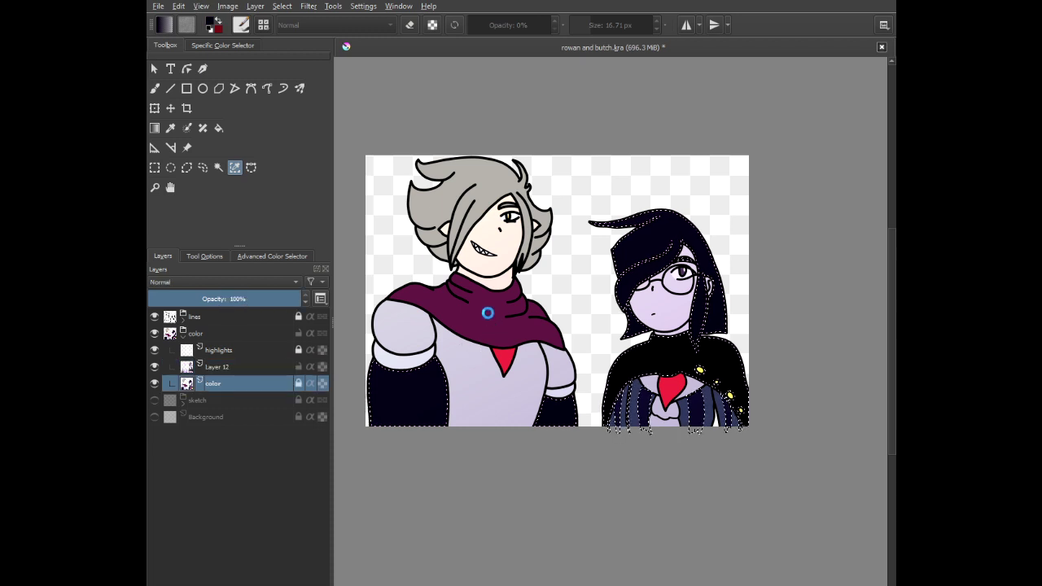
- Shade the selected scarf on Layer 12 with a dark purple gradient
{"action": "left_click", "coordinate": [156, 129]}
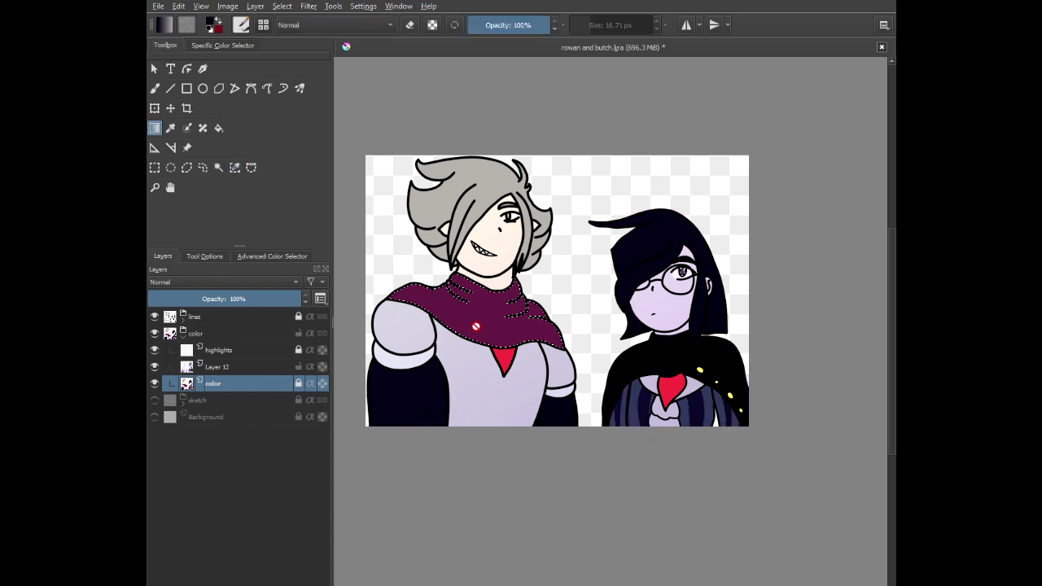
{"action": "right_click", "coordinate": [484, 322]}
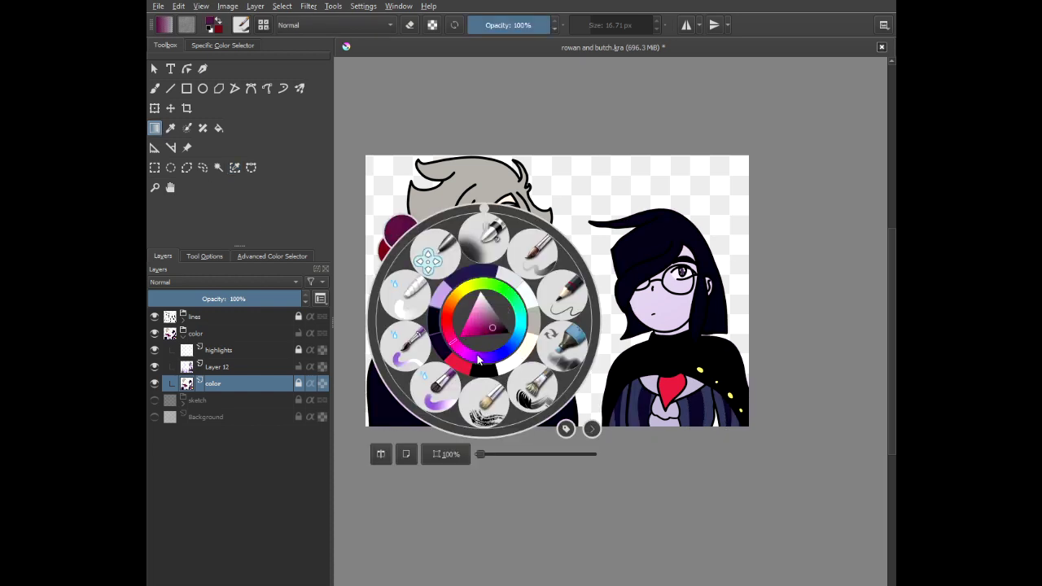
{"action": "left_click", "coordinate": [479, 357]}
{"action": "left_click", "coordinate": [351, 178]}
{"action": "left_click", "coordinate": [232, 368]}
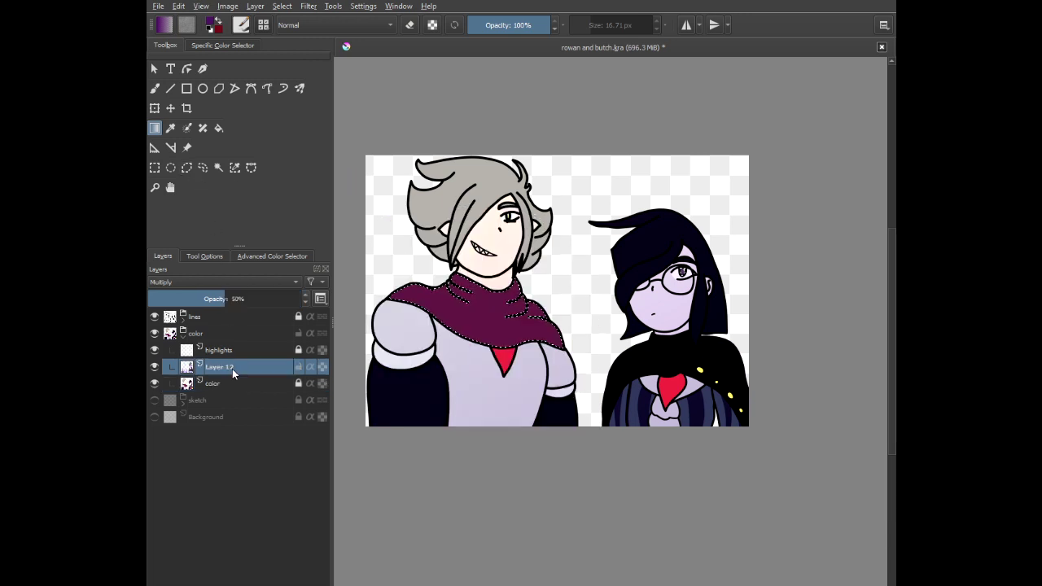
{"action": "left_click_drag", "start_coordinate": [528, 211], "coordinate": [515, 296]}
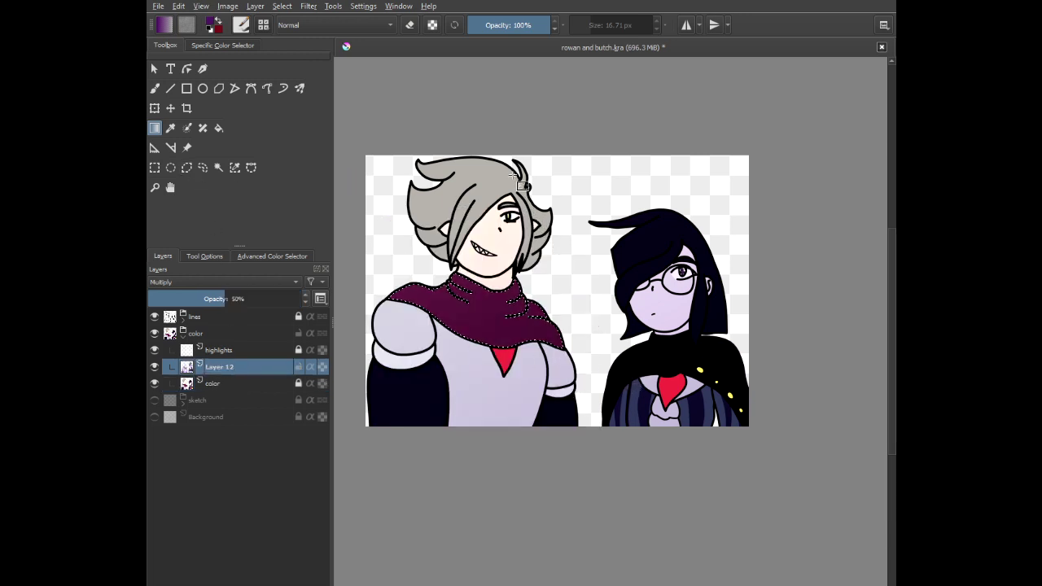
- Select the red chest pieces of both characters by similar color on the color layer
{"action": "left_click", "coordinate": [247, 383]}
{"action": "left_click", "coordinate": [233, 170]}
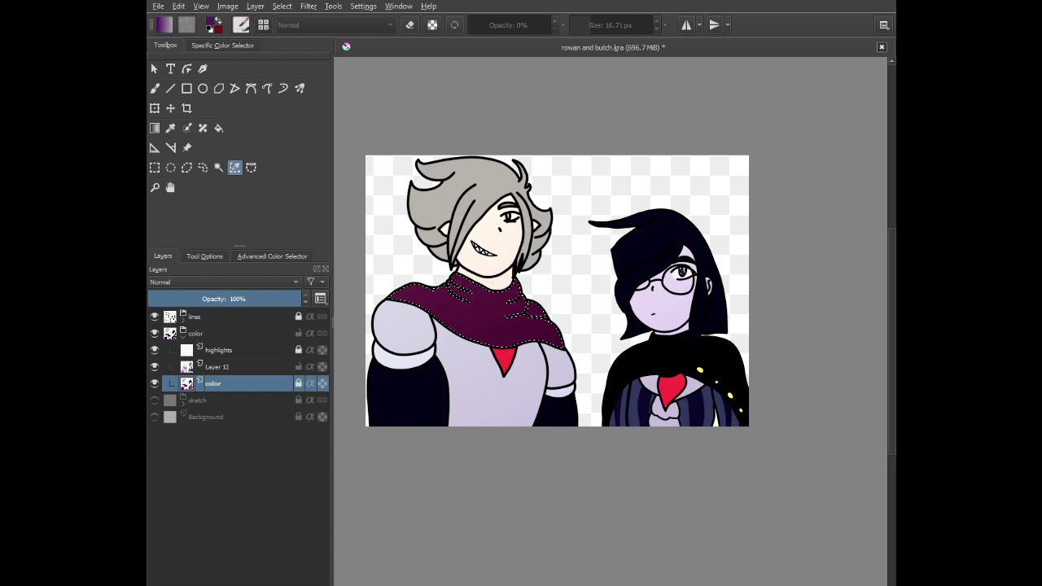
{"action": "left_click", "coordinate": [503, 357]}
- Shade the selected red chest pieces on Layer 12 with a bright purple gradient
{"action": "left_click", "coordinate": [154, 128]}
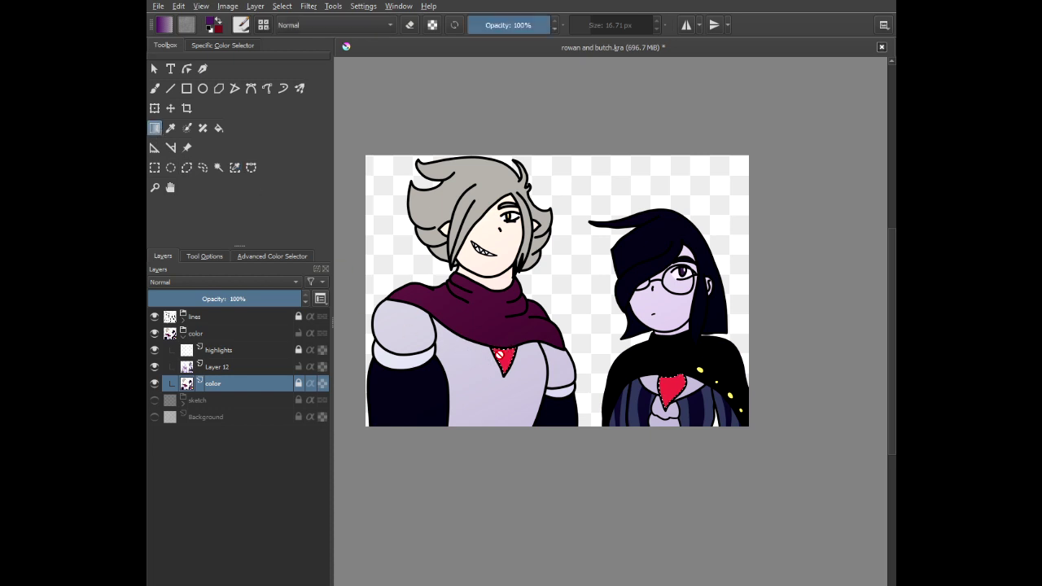
{"action": "right_click", "coordinate": [500, 356]}
{"action": "left_click", "coordinate": [502, 392]}
{"action": "left_click", "coordinate": [496, 391]}
{"action": "left_click", "coordinate": [473, 198]}
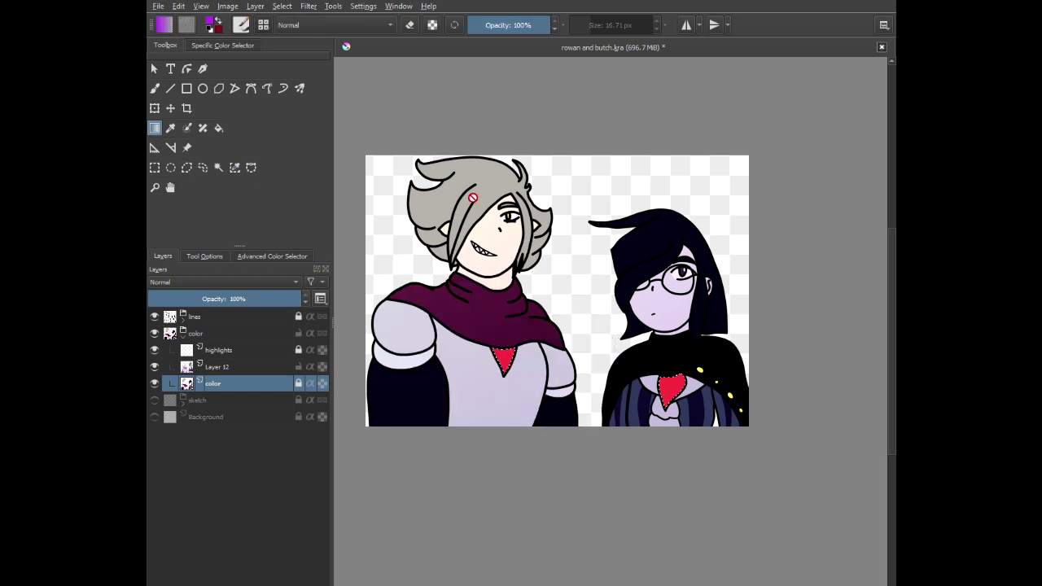
{"action": "left_click", "coordinate": [224, 367]}
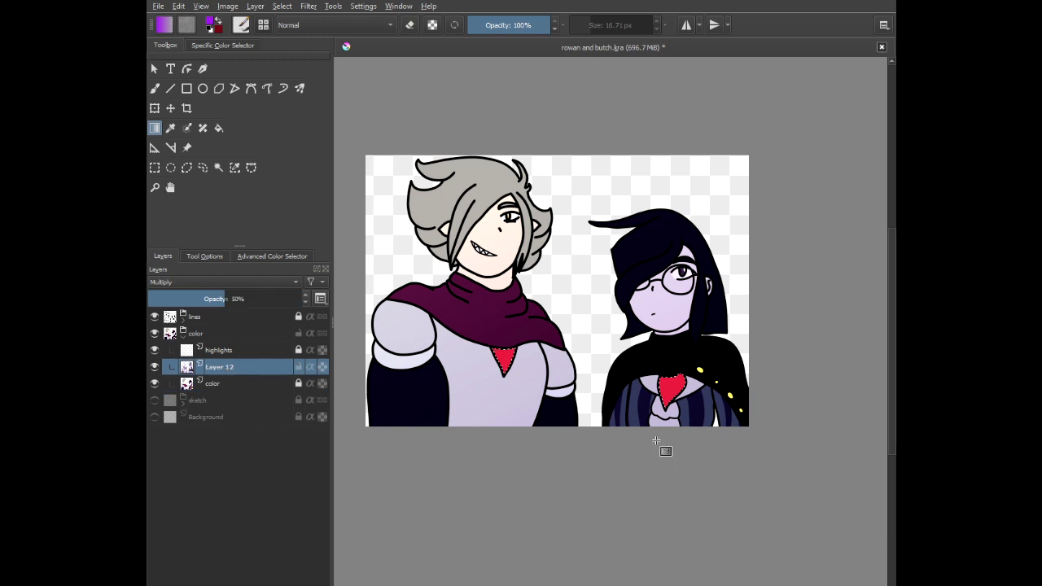
- Select the yellow spots on the right character's black cape by similar color on the color layer
{"action": "left_click", "coordinate": [235, 168]}
{"action": "left_click", "coordinate": [268, 379]}
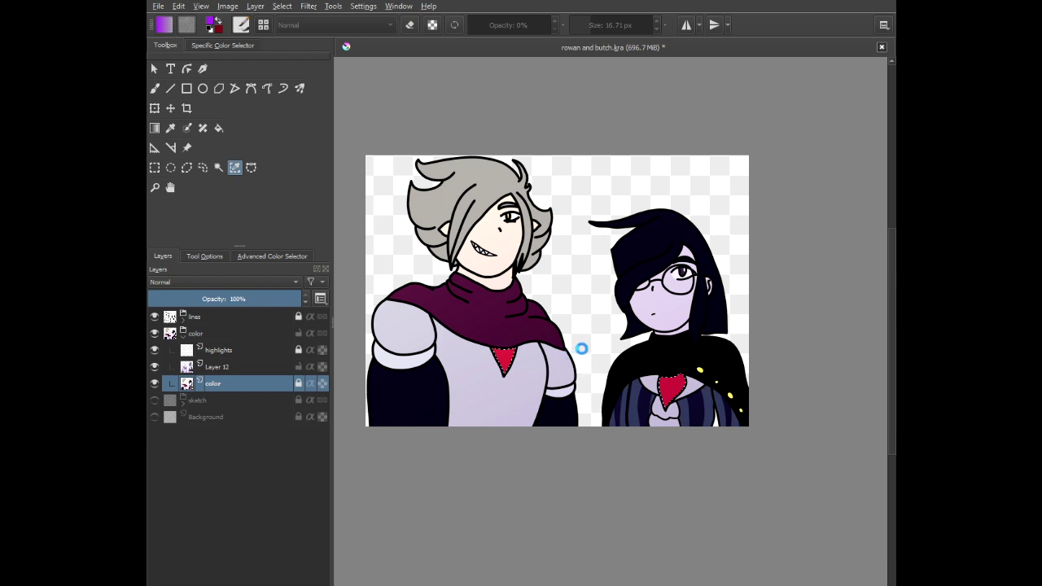
{"action": "scroll", "coordinate": [622, 362], "scroll_direction": "up", "scroll_amount": 2}
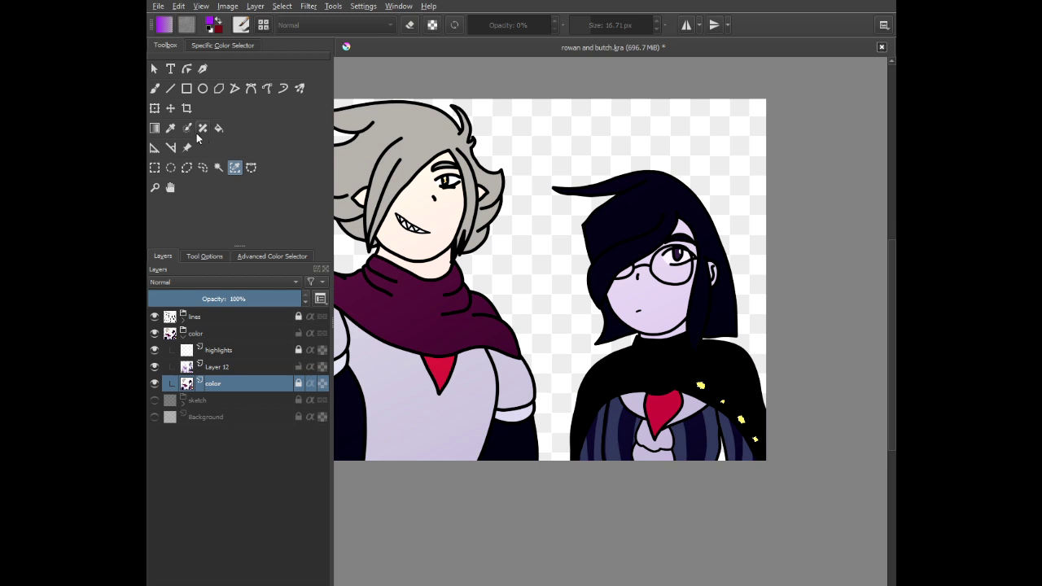
- Shade the selected yellow cape spots on Layer 12 with a light orange gradient
{"action": "left_click", "coordinate": [155, 128]}
{"action": "scroll", "coordinate": [753, 404], "scroll_direction": "up", "scroll_amount": 2}
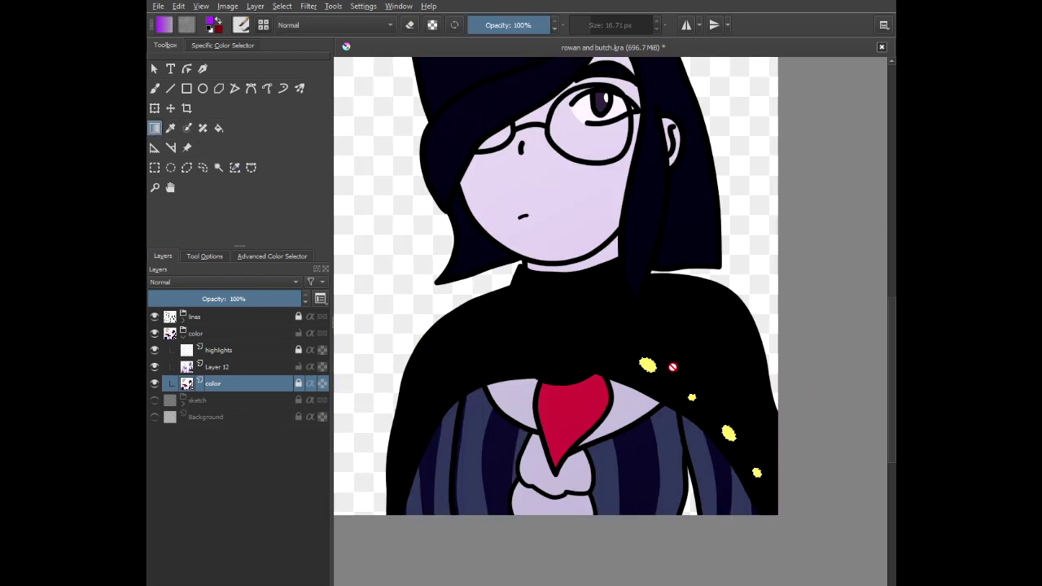
{"action": "left_click", "coordinate": [650, 363], "text": "ctrl"}
{"action": "right_click", "coordinate": [651, 362]}
{"action": "left_click", "coordinate": [624, 346]}
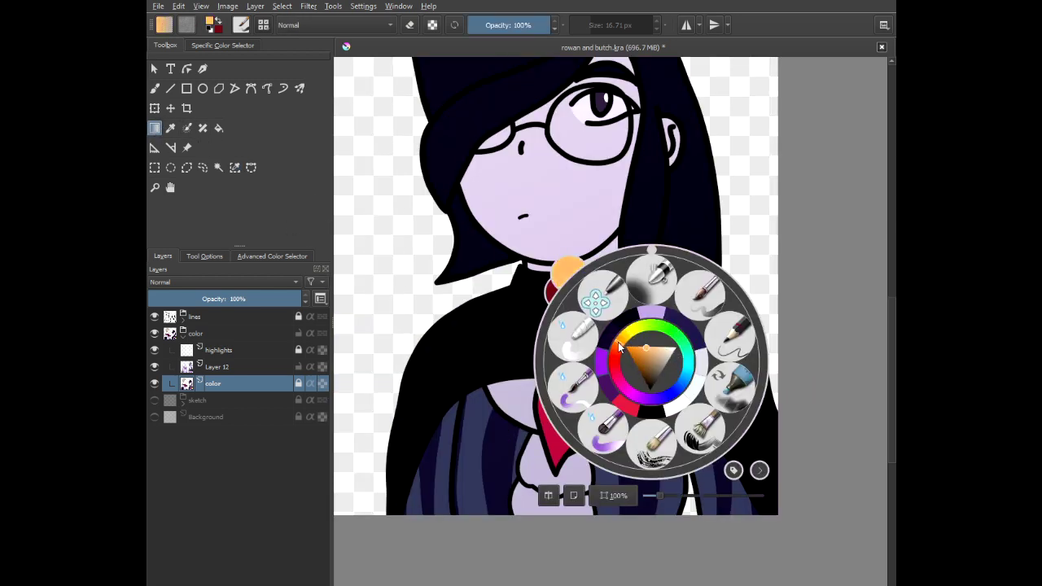
{"action": "left_click", "coordinate": [228, 367]}
{"action": "scroll", "coordinate": [498, 298], "scroll_direction": "down", "scroll_amount": 1}
{"action": "scroll", "coordinate": [450, 286], "scroll_direction": "down", "scroll_amount": 3}
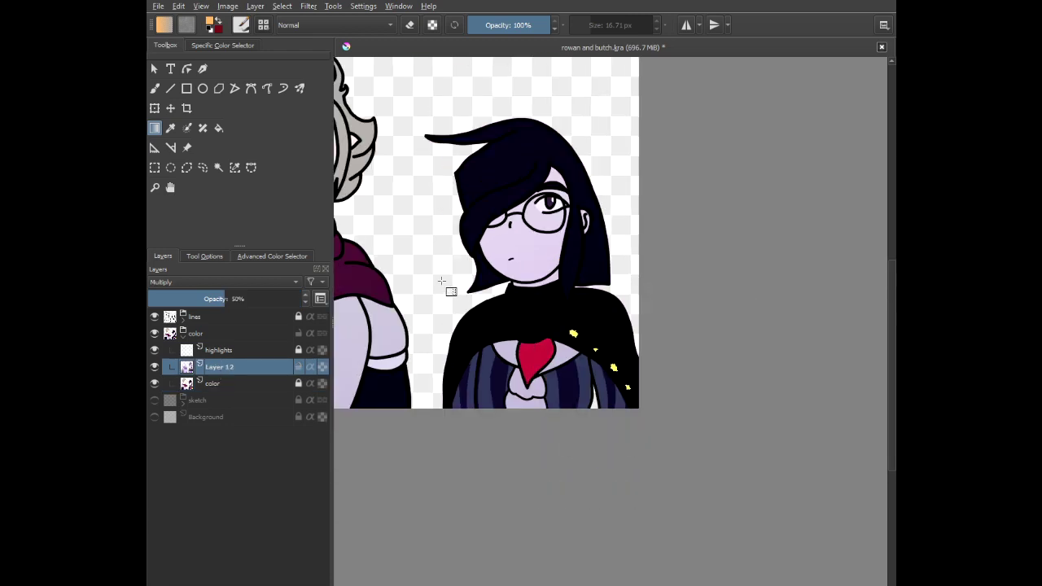
{"action": "left_click_drag", "start_coordinate": [649, 495], "coordinate": [531, 221]}
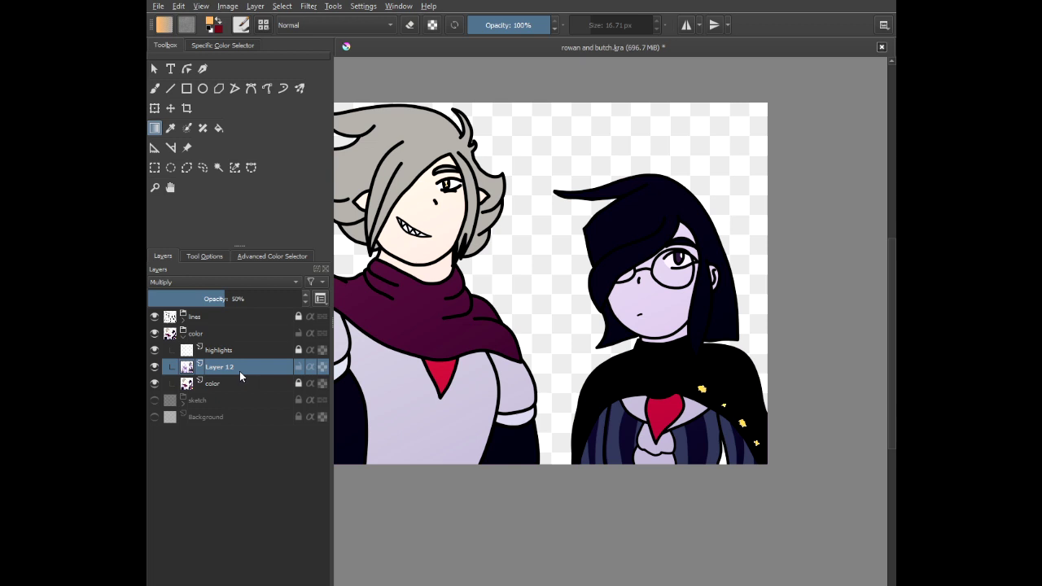
- Select the left character's gray hair by similar color on the color layer
{"action": "left_click", "coordinate": [235, 167]}
{"action": "left_click", "coordinate": [244, 383]}
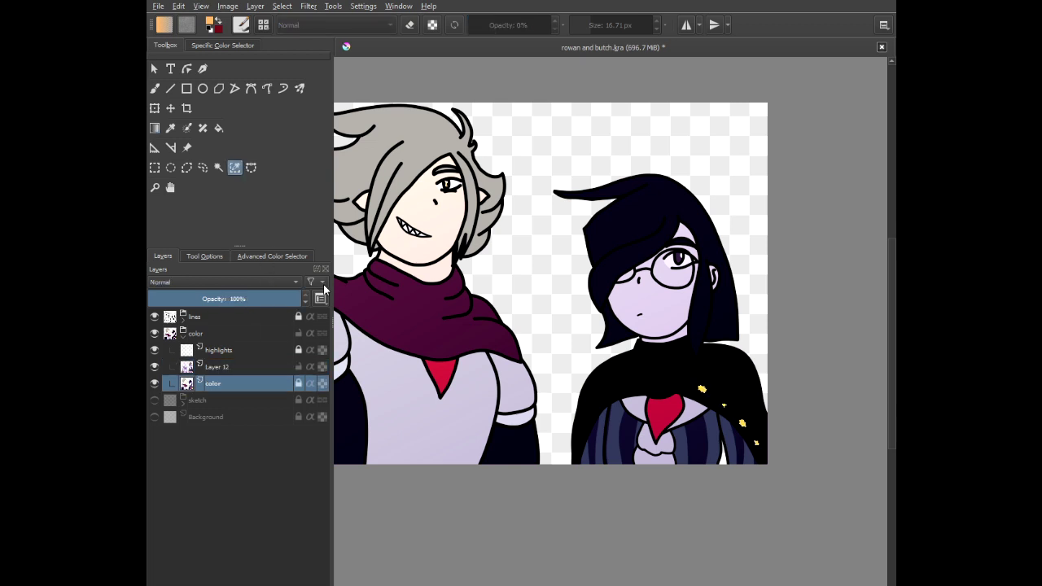
{"action": "left_click", "coordinate": [411, 153]}
{"action": "left_click_drag", "start_coordinate": [454, 259], "coordinate": [493, 260]}
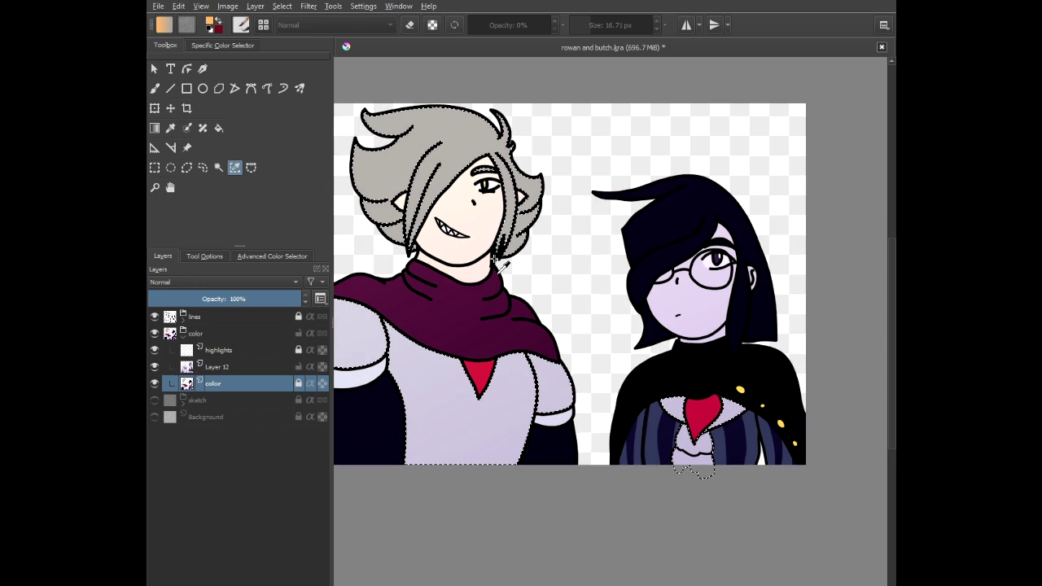
- Shade the selected gray hair and light clothing areas on Layer 12 with a muted grayish-pink gradient
{"action": "key", "text": "g"}
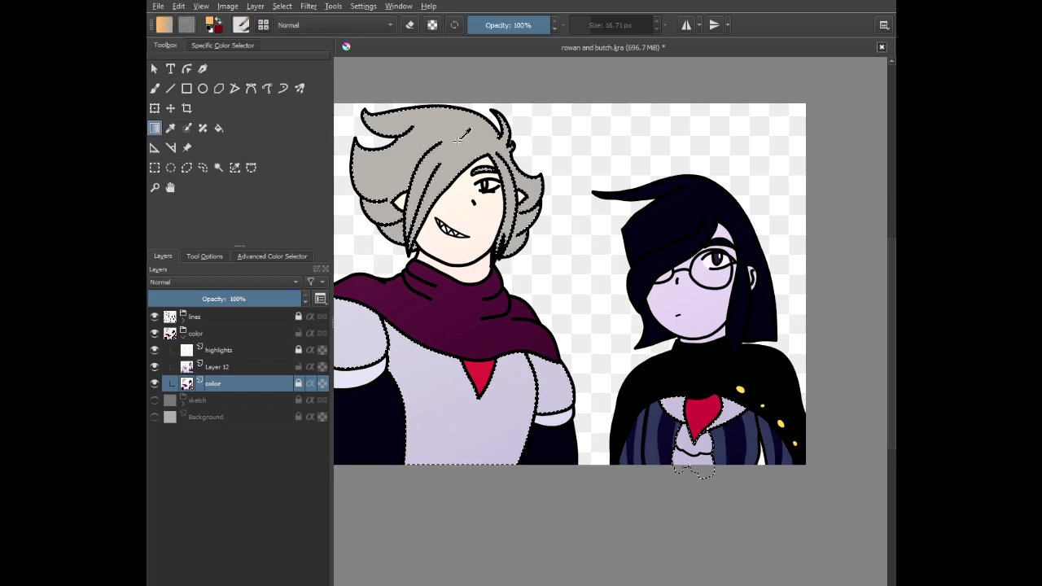
{"action": "right_click", "coordinate": [465, 189]}
{"action": "left_click", "coordinate": [429, 194]}
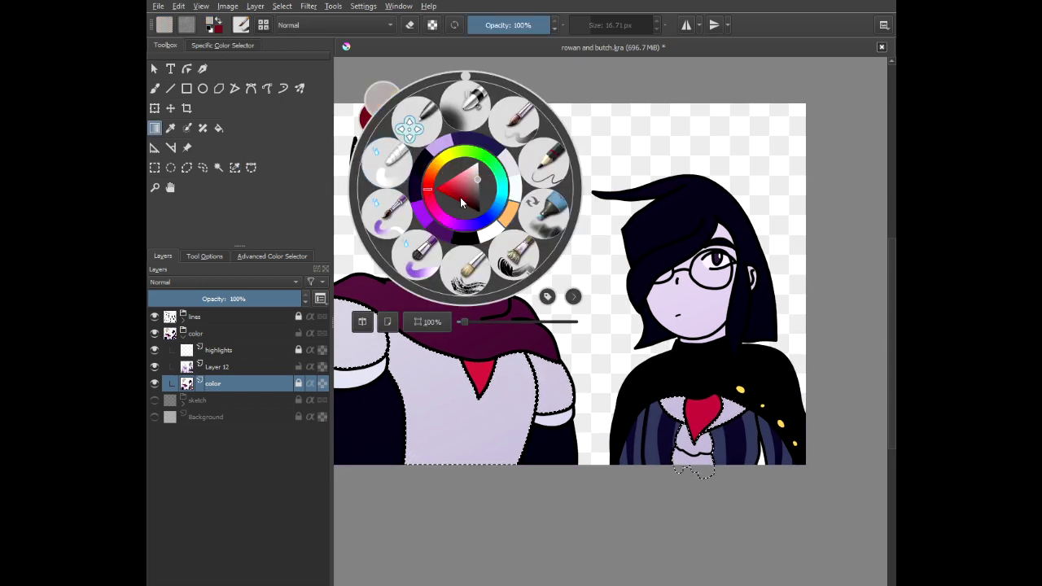
{"action": "left_click", "coordinate": [473, 187]}
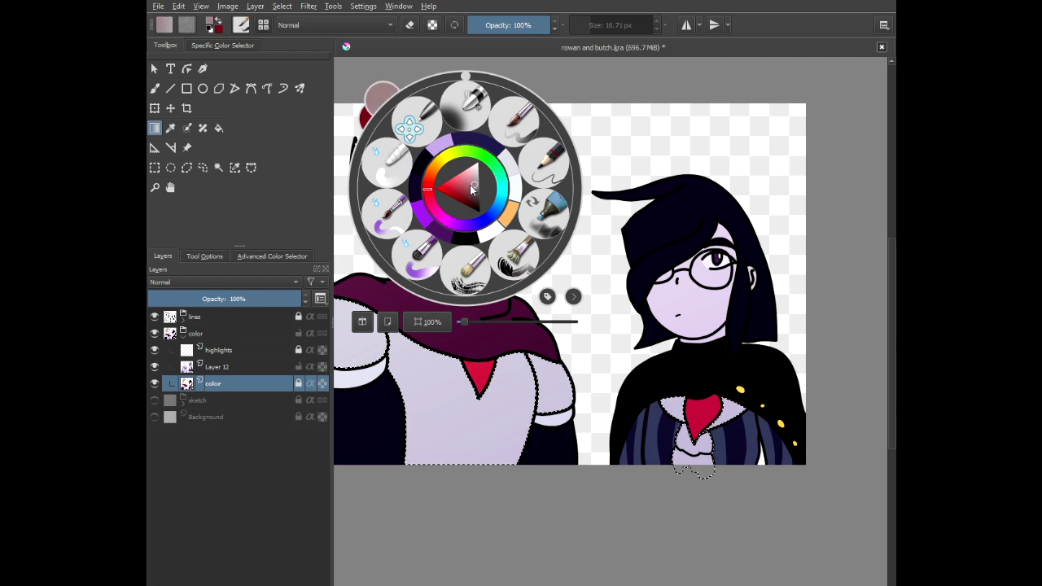
{"action": "left_click", "coordinate": [350, 92]}
{"action": "left_click", "coordinate": [241, 368]}
{"action": "mouse_move", "coordinate": [686, 488]}
{"action": "left_mouse_down"}
{"action": "mouse_move", "coordinate": [521, 230]}
{"action": "mouse_move", "coordinate": [455, 64]}
{"action": "left_mouse_up"}
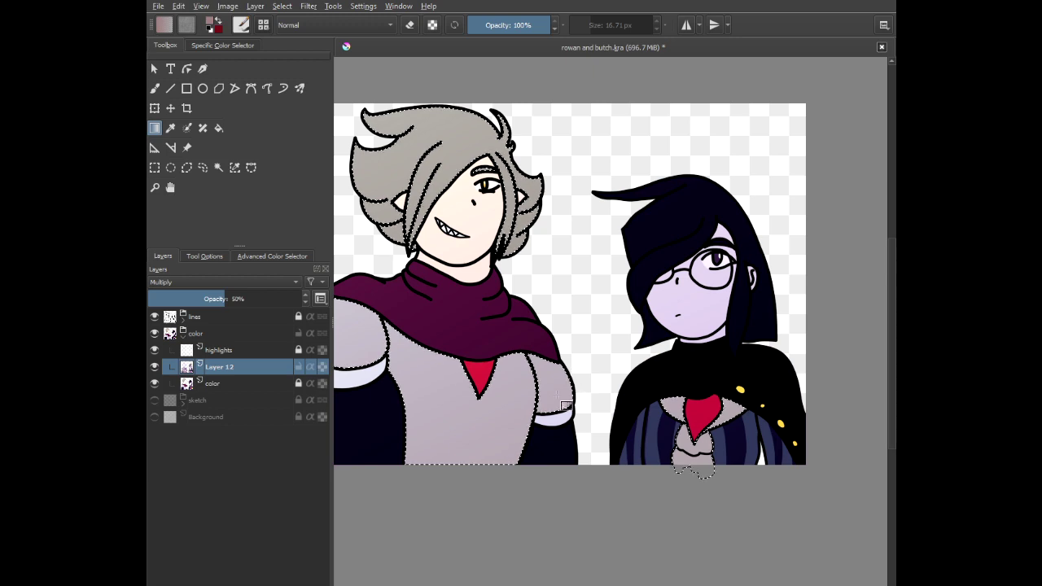
- Select the dark blue stripes on the right character's sleeves and vest by similar color on the color layer
{"action": "left_click", "coordinate": [235, 167]}
{"action": "left_click", "coordinate": [224, 383]}
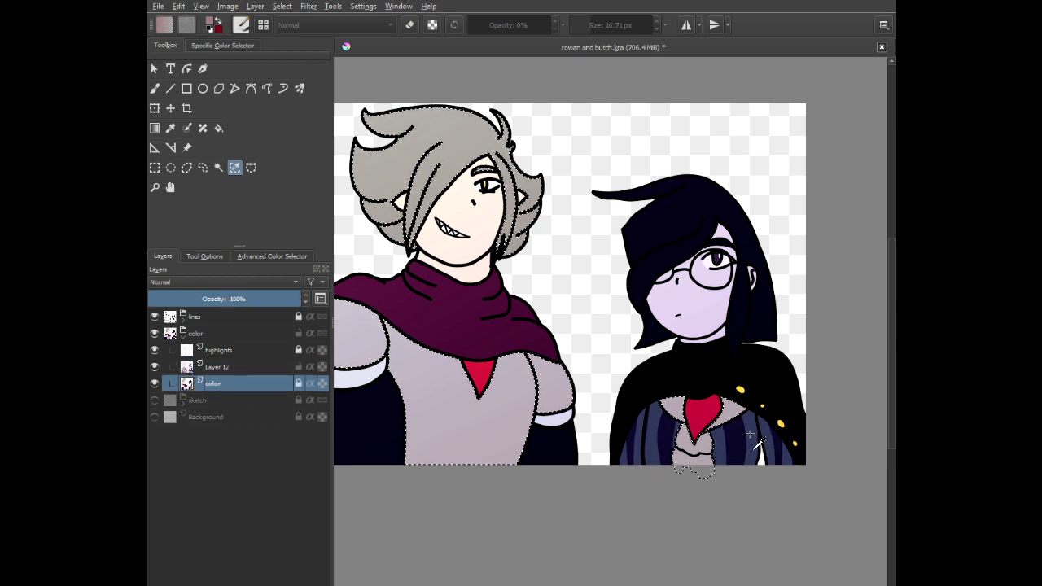
{"action": "left_click", "coordinate": [757, 440]}
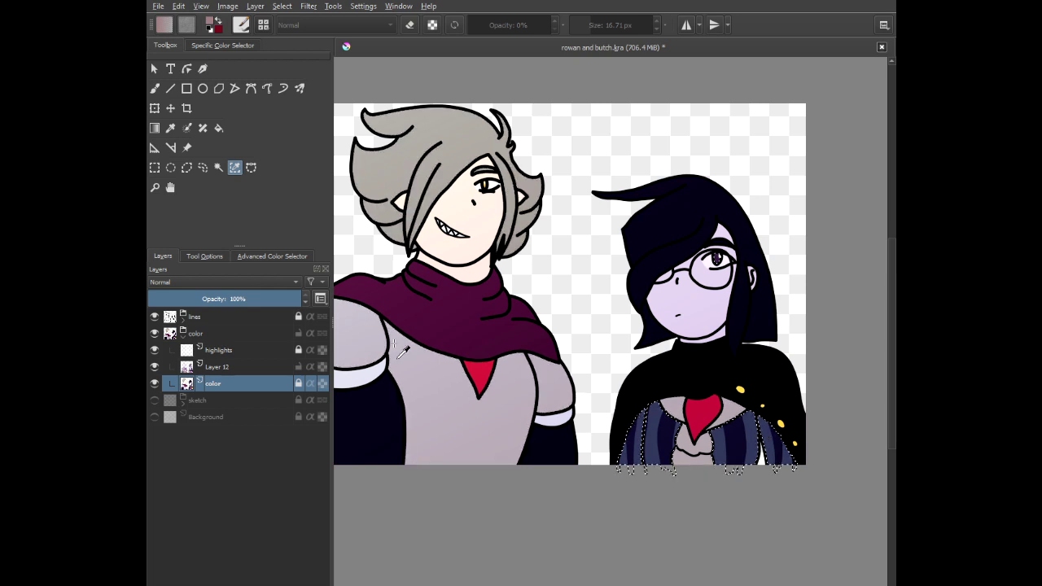
- Shade the selected blue stripes on Layer 12 with a dark purple gradient running diagonally up across the clothing
{"action": "left_click", "coordinate": [155, 129]}
{"action": "left_click", "coordinate": [244, 366]}
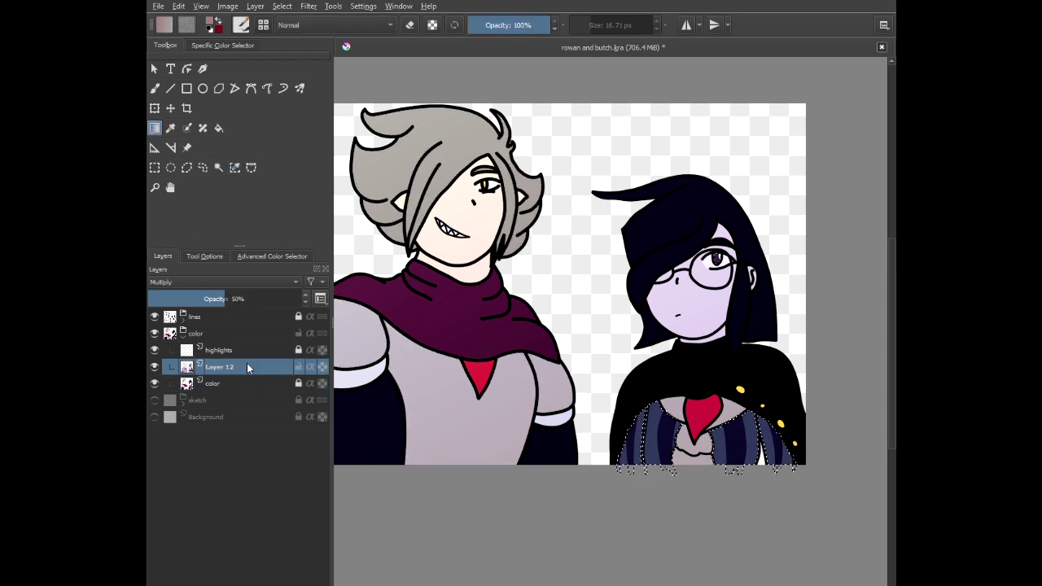
{"action": "right_click", "coordinate": [652, 439]}
{"action": "left_click", "coordinate": [569, 344]}
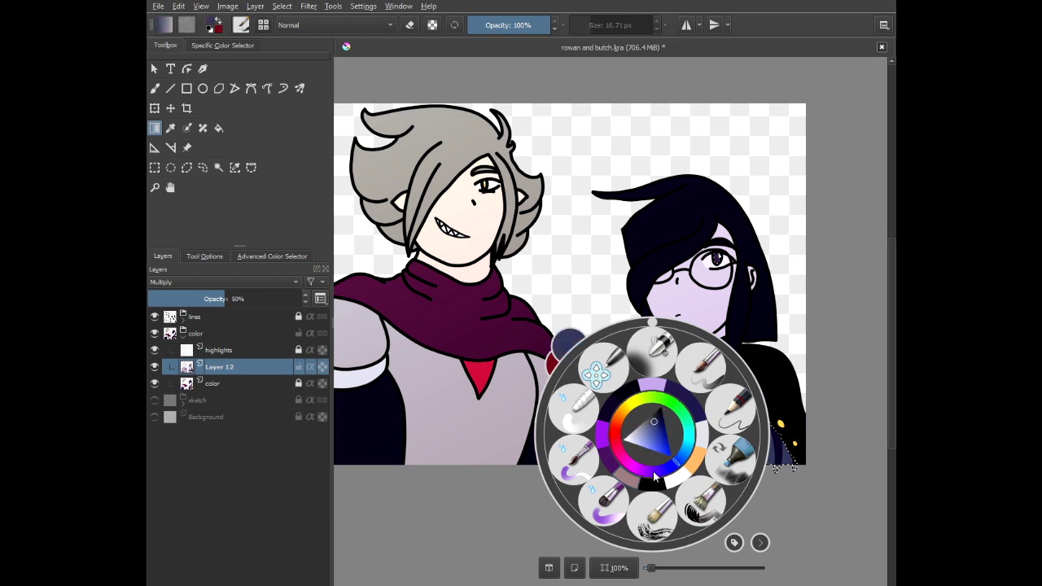
{"action": "left_click", "coordinate": [570, 260]}
{"action": "left_click_drag", "start_coordinate": [743, 485], "coordinate": [657, 350]}
{"action": "scroll", "coordinate": [497, 269], "scroll_direction": "down", "scroll_amount": 1}
- Rename Layer 12 as "gradient" and add a new layer directly above it
{"action": "left_click", "coordinate": [218, 167]}
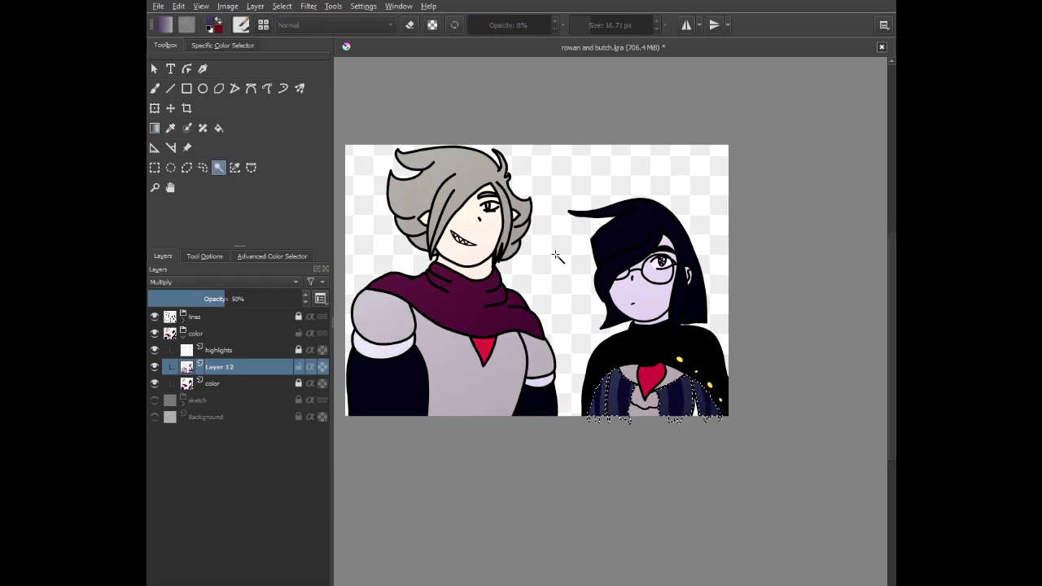
{"action": "scroll", "coordinate": [505, 253], "scroll_direction": "down", "scroll_amount": 1}
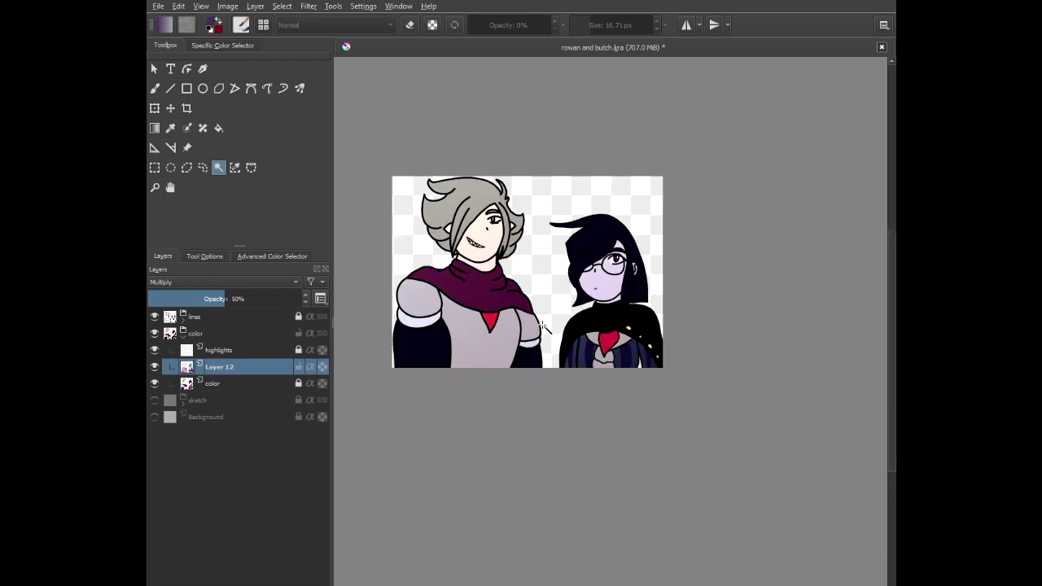
{"action": "left_click_drag", "start_coordinate": [398, 240], "coordinate": [402, 295]}
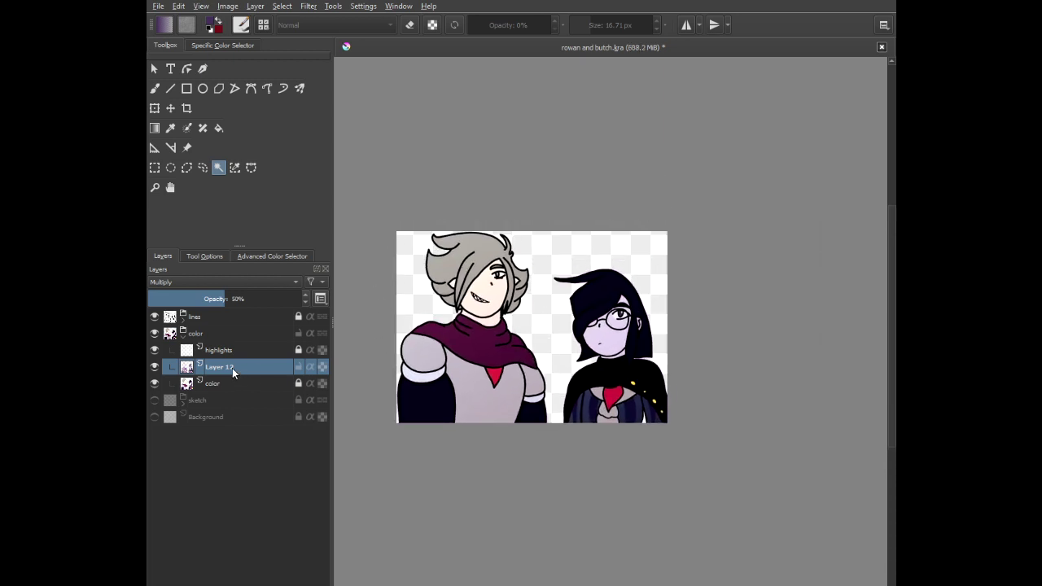
{"action": "double_click", "coordinate": [246, 372]}
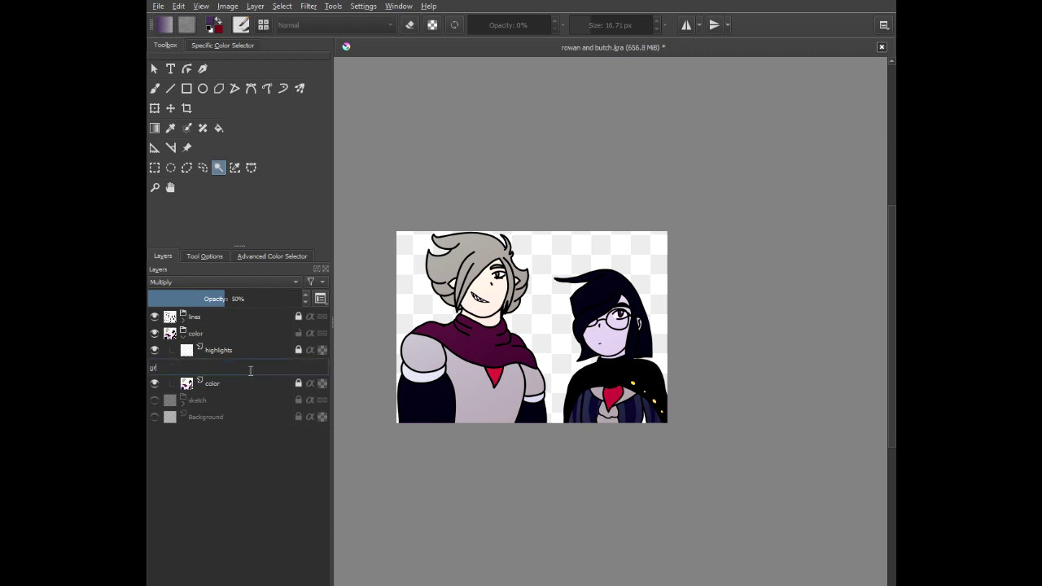
{"action": "type", "text": "gradient"}
{"action": "key", "text": "Return"}
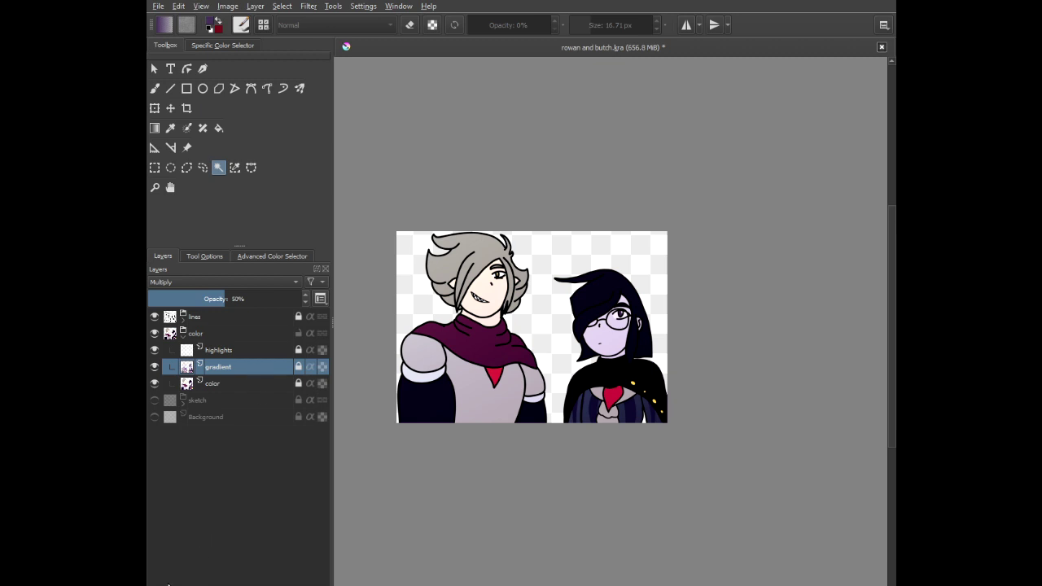
{"action": "key", "text": "Insert"}
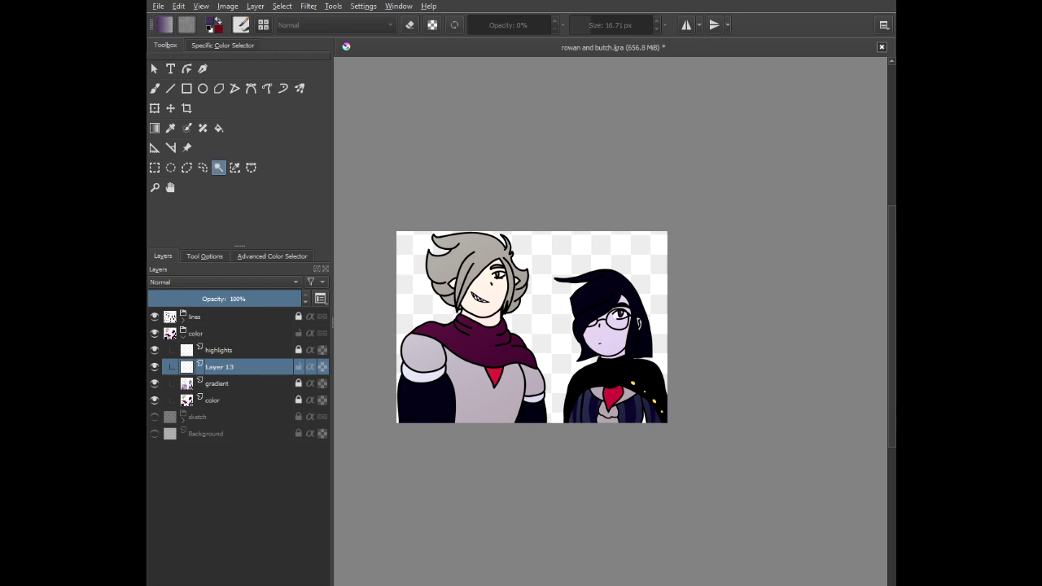
- Set up the freehand brush on the color layer with a near-white color
{"action": "left_click", "coordinate": [222, 400]}
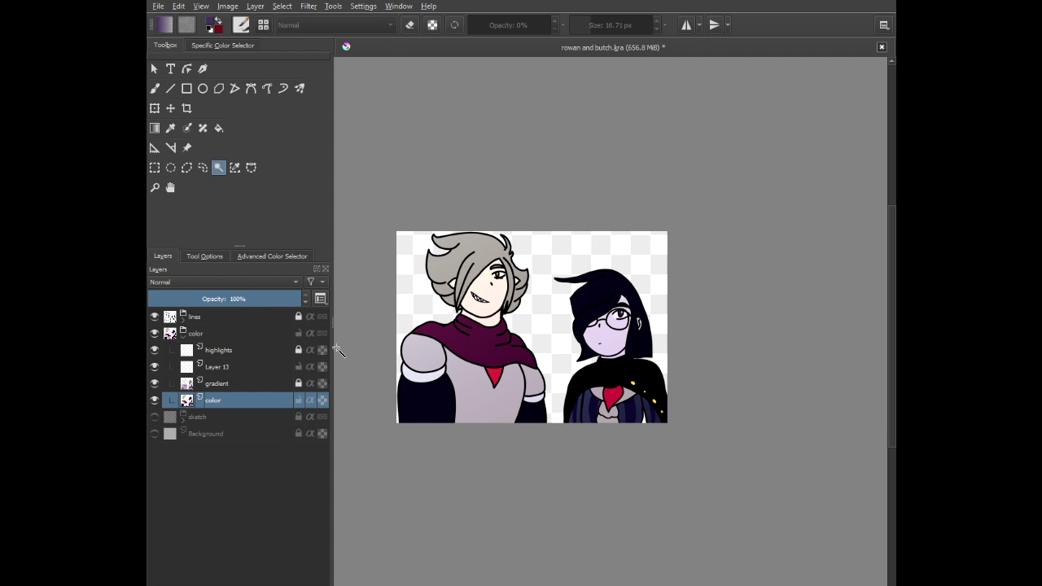
{"action": "left_click", "coordinate": [155, 89]}
{"action": "right_click", "coordinate": [465, 279]}
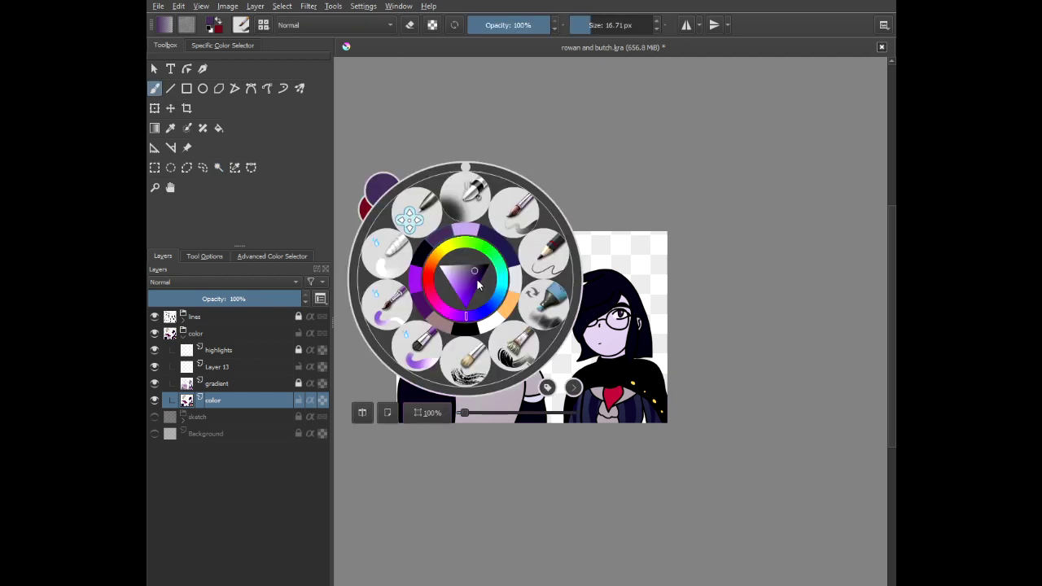
{"action": "left_click_drag", "start_coordinate": [458, 270], "coordinate": [448, 266]}
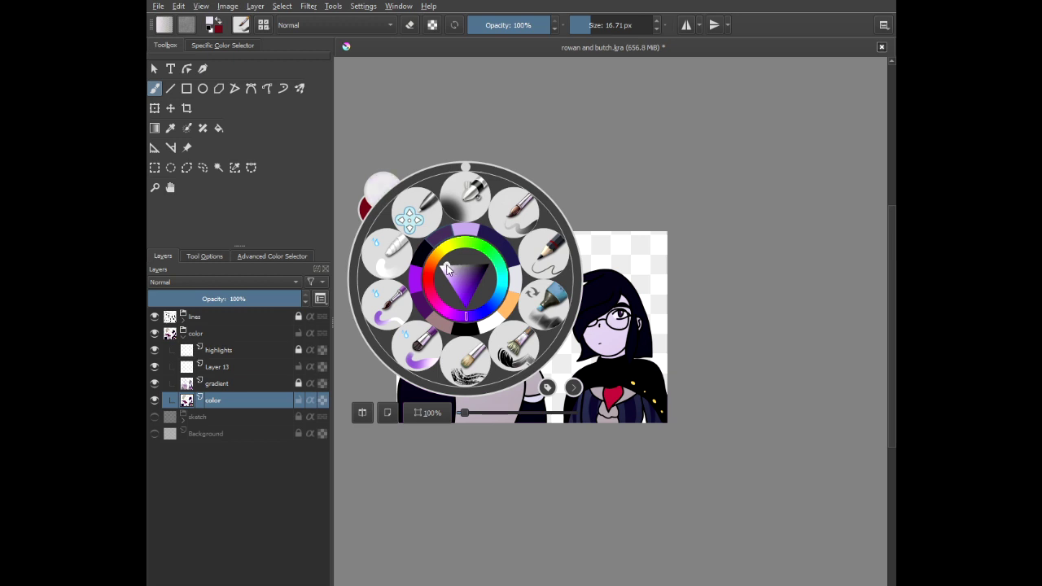
{"action": "left_click", "coordinate": [495, 288]}
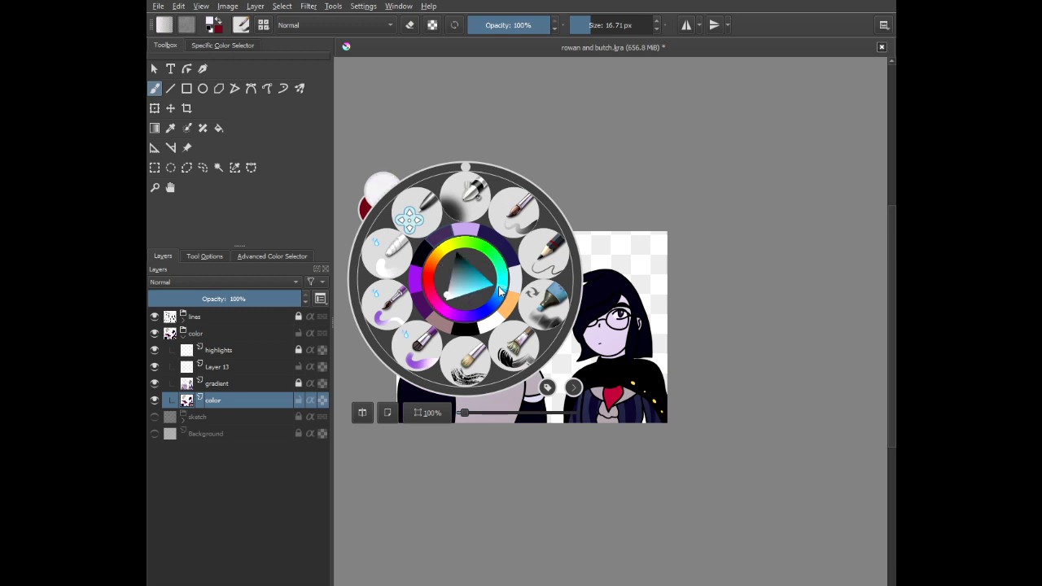
{"action": "left_click", "coordinate": [358, 191]}
- Draw a near-white seam from the tip of the left character's red triangle down the tunic with a 30 px brush
{"action": "scroll", "coordinate": [485, 416], "scroll_direction": "up", "scroll_amount": 3}
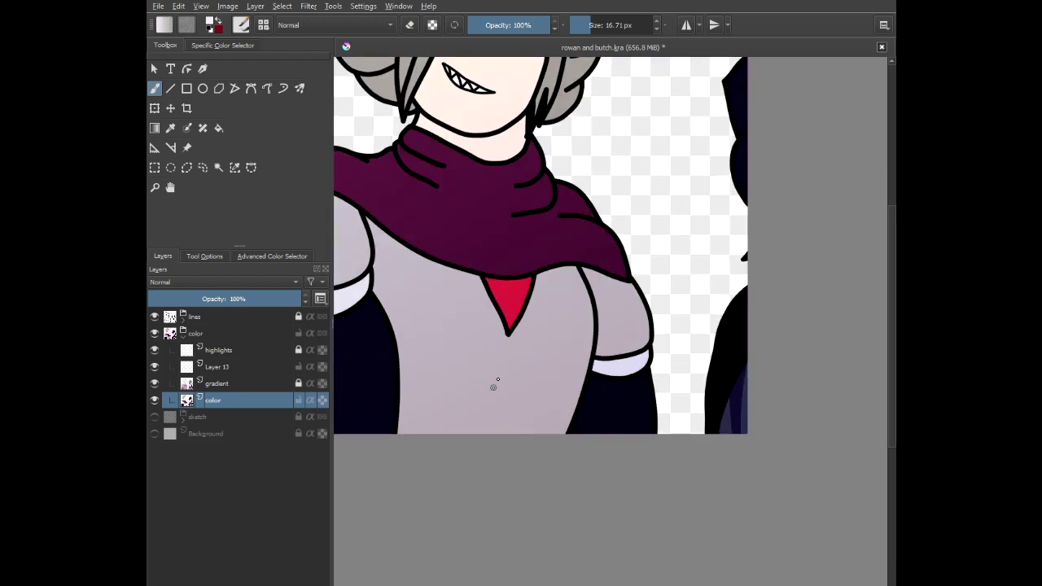
{"action": "scroll", "coordinate": [498, 379], "scroll_direction": "up", "scroll_amount": 1}
{"action": "left_click_drag", "start_coordinate": [512, 315], "coordinate": [512, 383]}
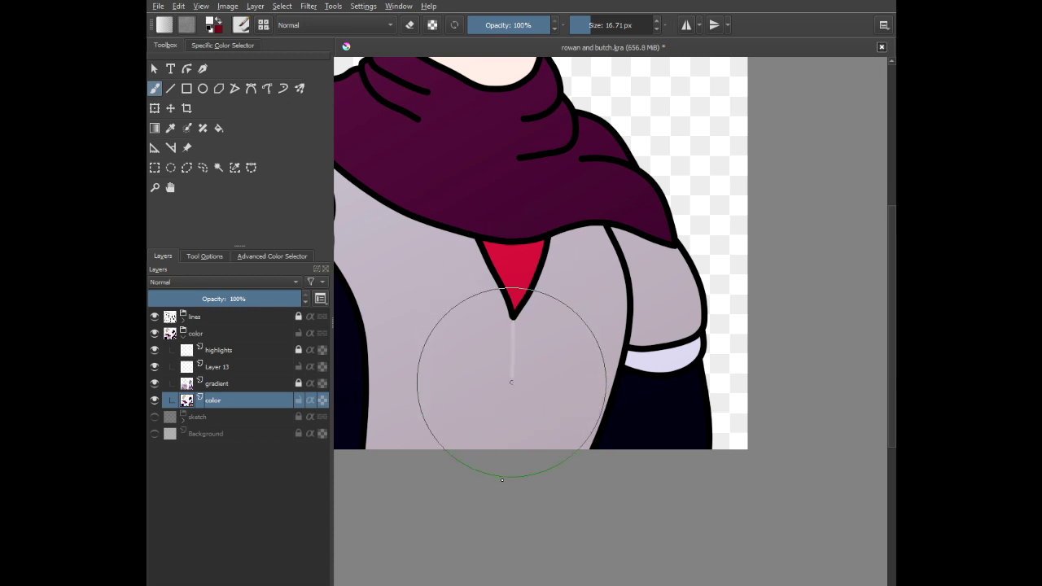
{"action": "key", "text": "ctrl+z"}
{"action": "left_click", "coordinate": [604, 22]}
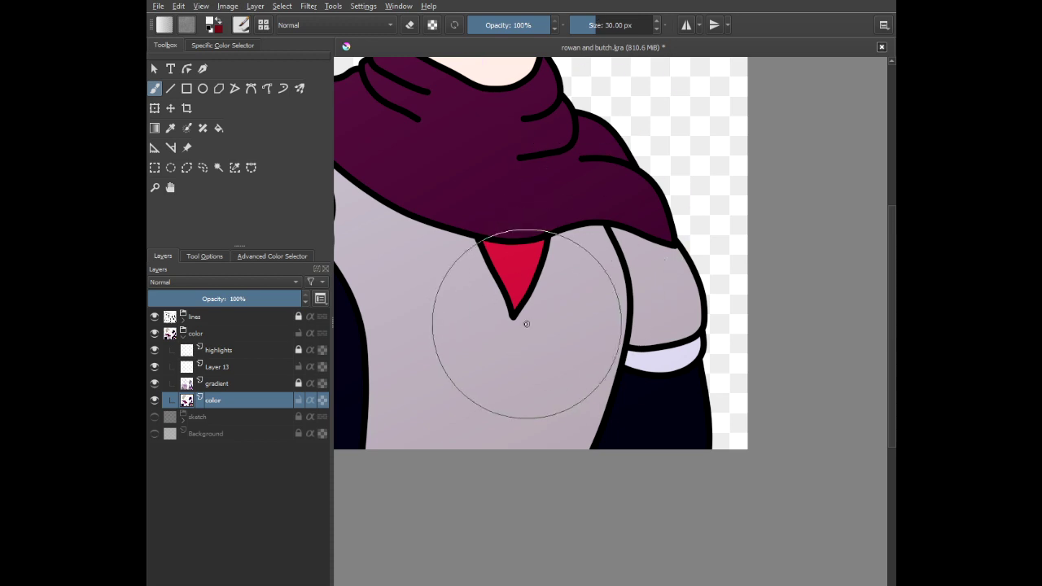
{"action": "mouse_move", "coordinate": [513, 316]}
{"action": "left_mouse_down"}
{"action": "mouse_move", "coordinate": [510, 384]}
{"action": "mouse_move", "coordinate": [454, 582]}
{"action": "left_mouse_up"}
- Draw a near-white spiral on each side of the seam on the left character's chest, starting at the red triangle's edges
{"action": "scroll", "coordinate": [439, 398], "scroll_direction": "up", "scroll_amount": 2}
{"action": "left_click_drag", "start_coordinate": [439, 399], "coordinate": [526, 464]}
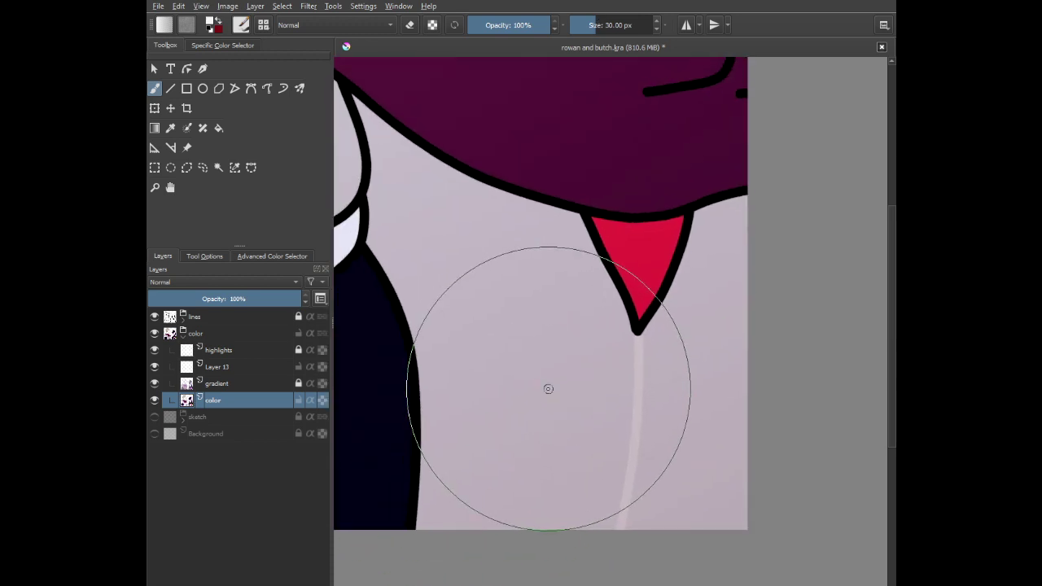
{"action": "scroll", "coordinate": [584, 276], "scroll_direction": "up", "scroll_amount": 1}
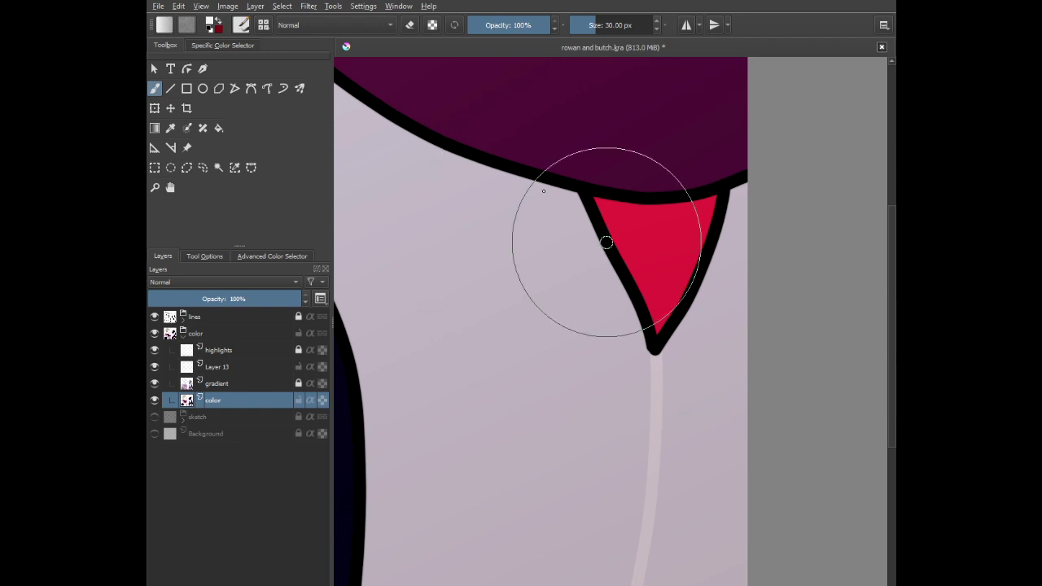
{"action": "mouse_move", "coordinate": [598, 231]}
{"action": "left_mouse_down"}
{"action": "mouse_move", "coordinate": [559, 217]}
{"action": "mouse_move", "coordinate": [497, 217]}
{"action": "mouse_move", "coordinate": [435, 279]}
{"action": "mouse_move", "coordinate": [402, 399]}
{"action": "mouse_move", "coordinate": [484, 491]}
{"action": "mouse_move", "coordinate": [577, 480]}
{"action": "mouse_move", "coordinate": [607, 396]}
{"action": "mouse_move", "coordinate": [570, 337]}
{"action": "mouse_move", "coordinate": [472, 333]}
{"action": "mouse_move", "coordinate": [449, 407]}
{"action": "mouse_move", "coordinate": [505, 441]}
{"action": "left_mouse_up"}
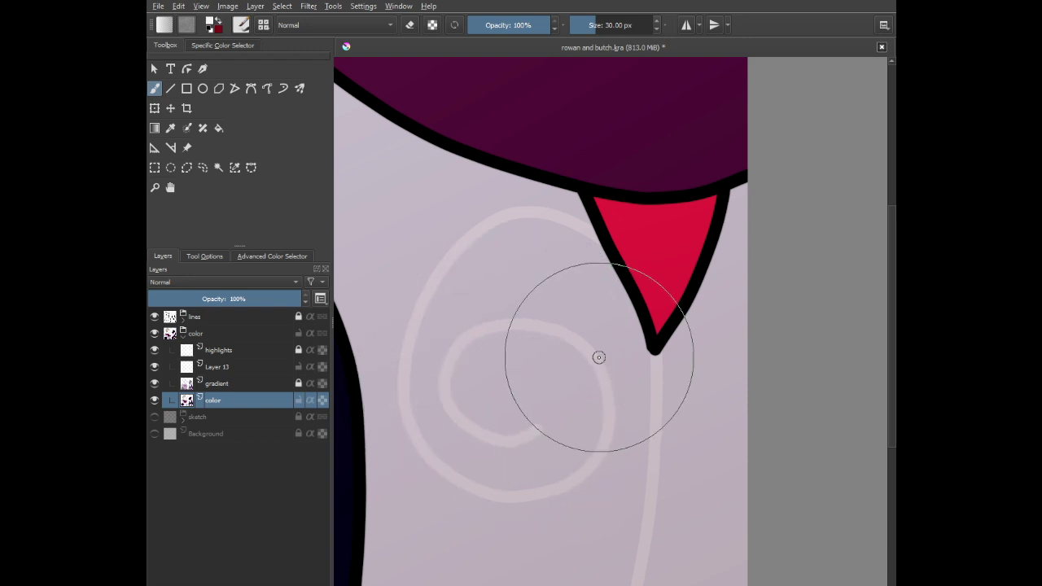
{"action": "left_click_drag", "start_coordinate": [655, 381], "coordinate": [440, 363]}
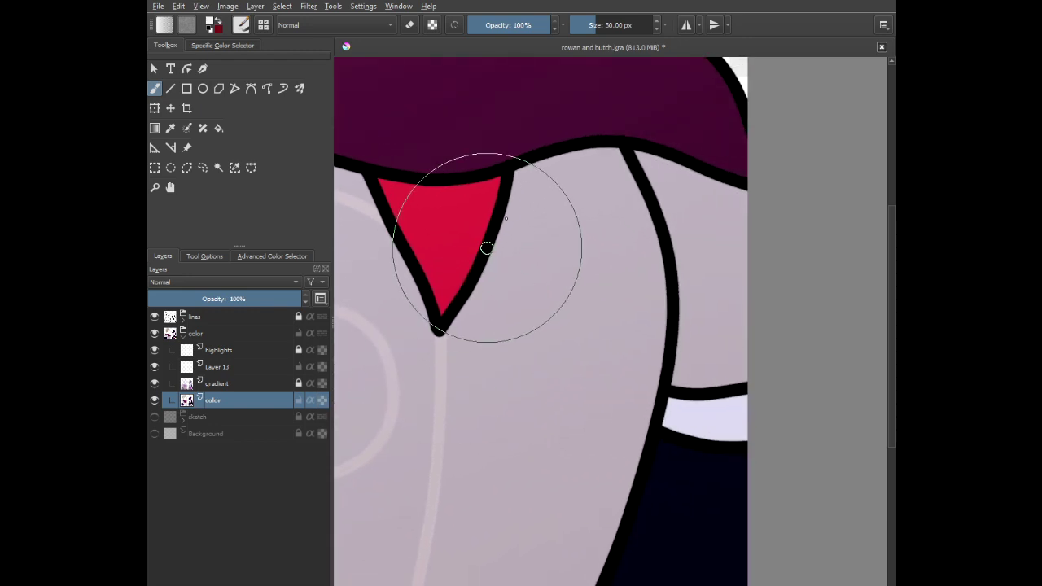
{"action": "mouse_move", "coordinate": [486, 248]}
{"action": "left_mouse_down"}
{"action": "mouse_move", "coordinate": [508, 230]}
{"action": "mouse_move", "coordinate": [582, 226]}
{"action": "mouse_move", "coordinate": [630, 355]}
{"action": "mouse_move", "coordinate": [563, 454]}
{"action": "mouse_move", "coordinate": [491, 412]}
{"action": "mouse_move", "coordinate": [533, 330]}
{"action": "mouse_move", "coordinate": [575, 353]}
{"action": "mouse_move", "coordinate": [559, 395]}
{"action": "left_mouse_up"}
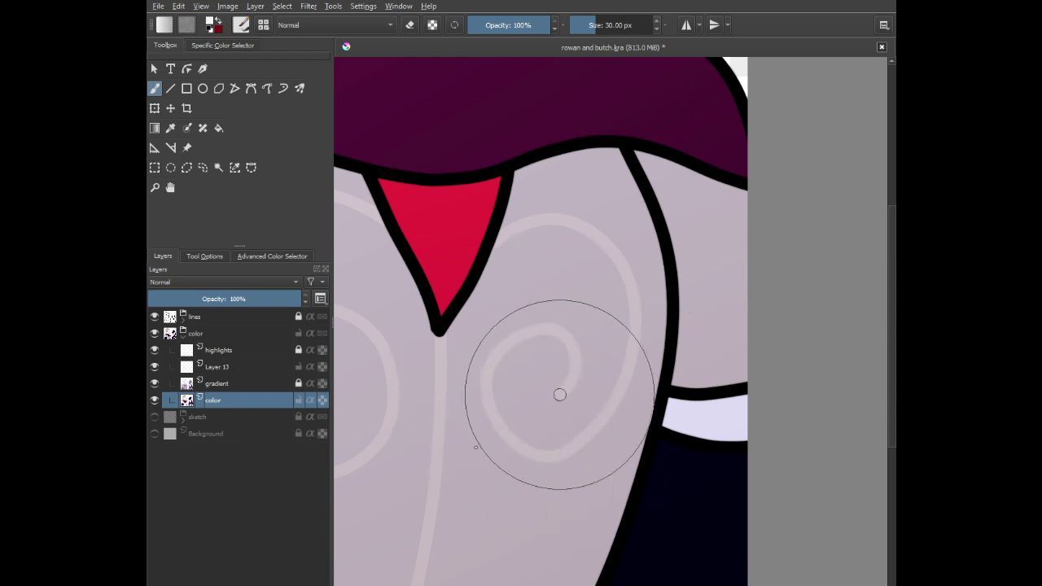
{"action": "scroll", "coordinate": [458, 342], "scroll_direction": "down", "scroll_amount": 5}
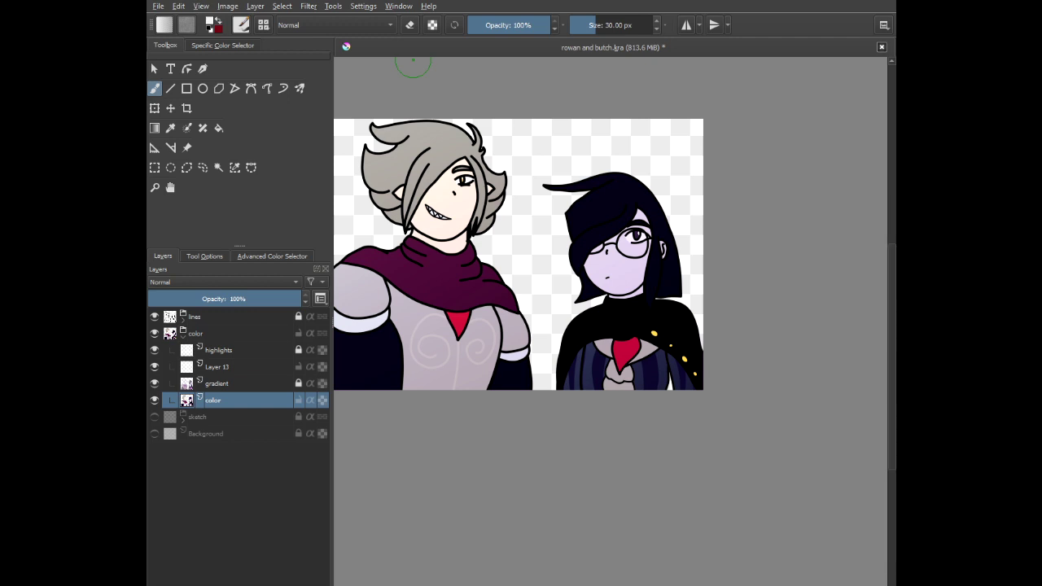
{"action": "left_click_drag", "start_coordinate": [494, 150], "coordinate": [565, 184]}
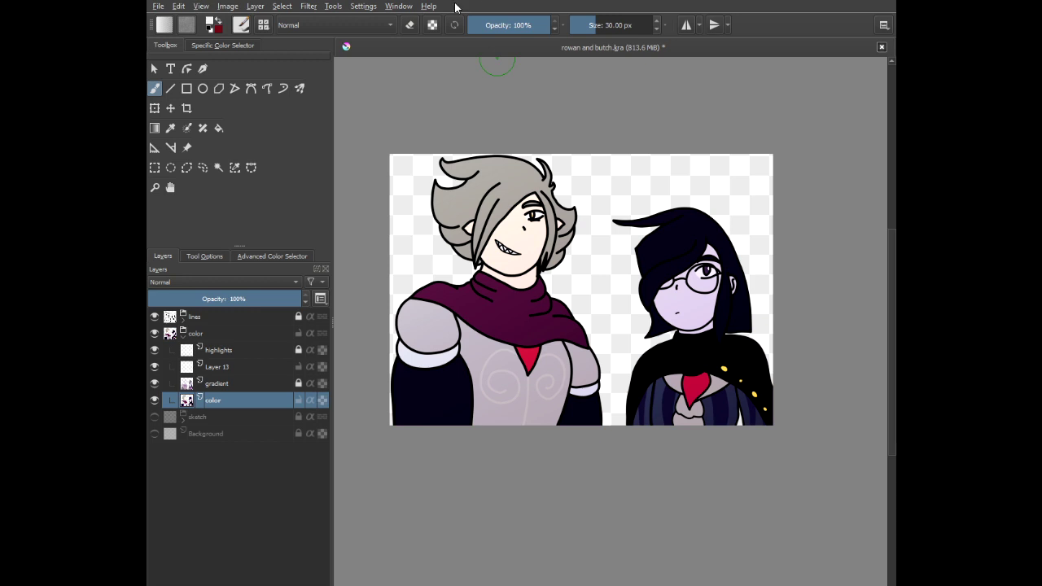
- Rename Layer 13 as "initla shadows"
{"action": "left_click", "coordinate": [266, 368]}
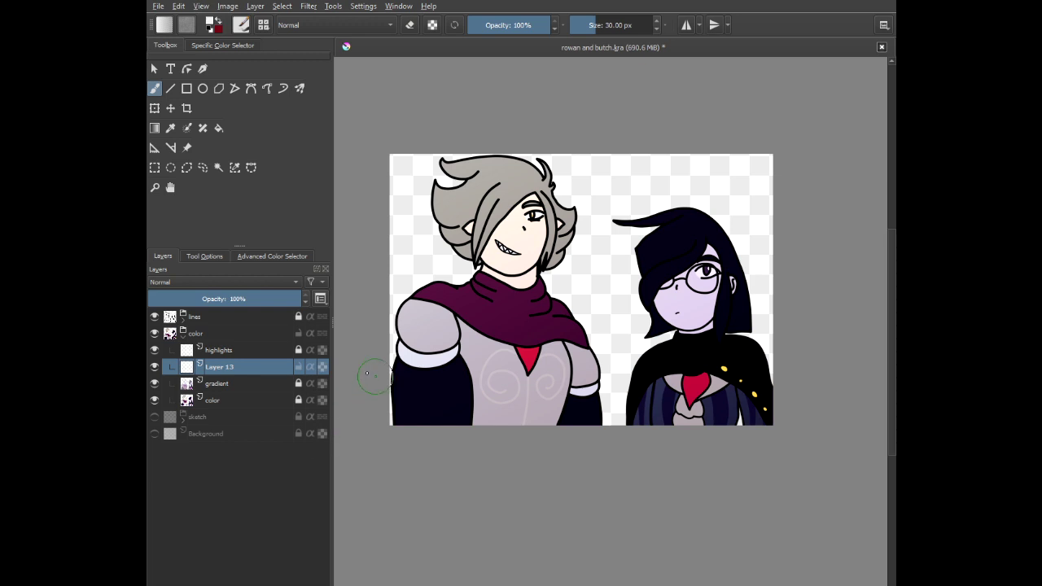
{"action": "double_click", "coordinate": [254, 368]}
{"action": "type", "text": "in"}
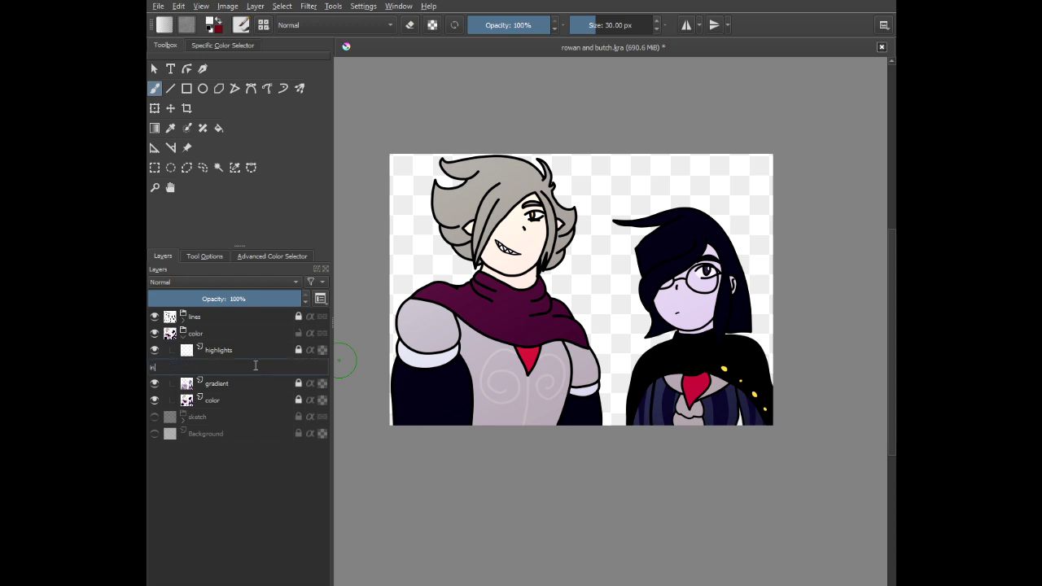
{"action": "type", "text": "itial shadows"}
{"action": "key", "text": "Return"}
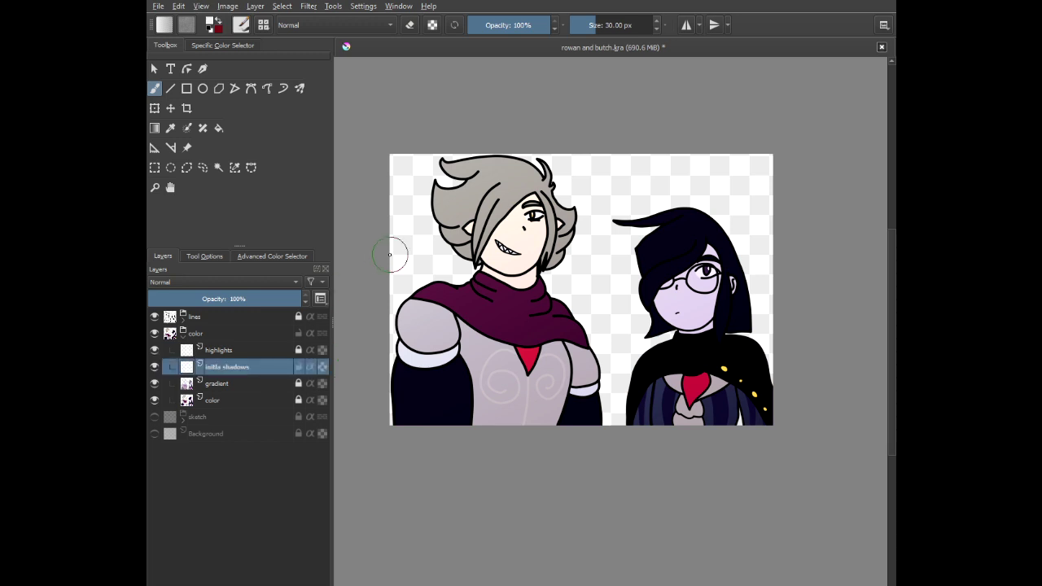
- Switch to a 40 px brush preset and set the painting color to dark purple
{"action": "right_click", "coordinate": [391, 252]}
{"action": "left_click", "coordinate": [514, 324]}
{"action": "scroll", "coordinate": [560, 213], "scroll_direction": "up", "scroll_amount": 5}
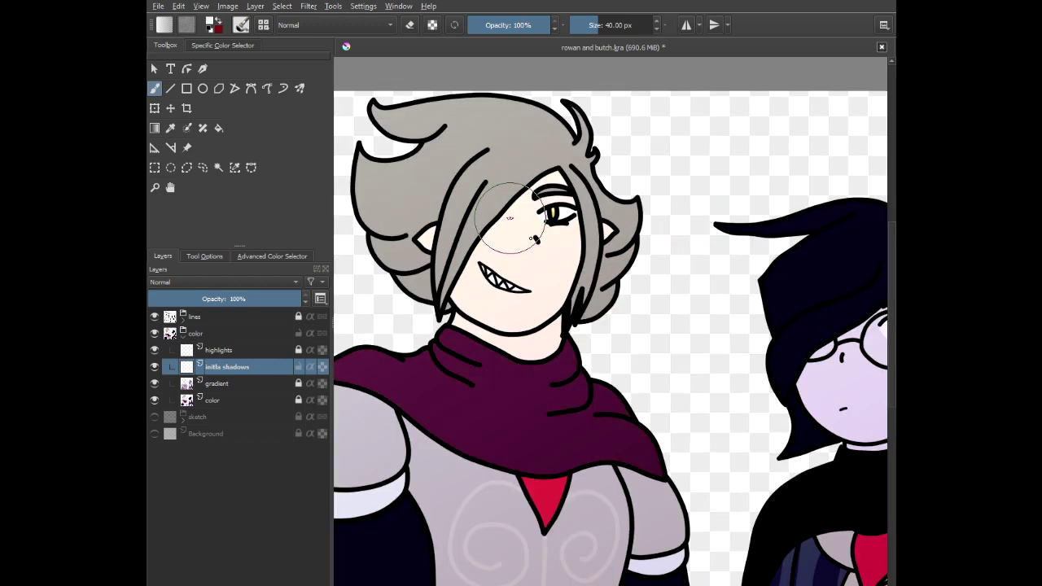
{"action": "scroll", "coordinate": [614, 131], "scroll_direction": "up", "scroll_amount": 3}
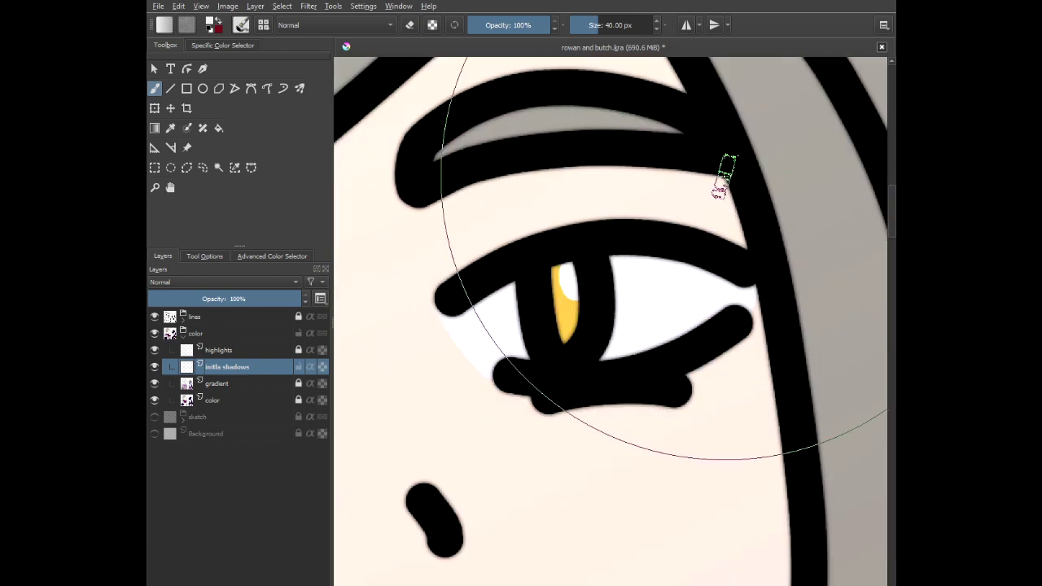
{"action": "right_click", "coordinate": [614, 197]}
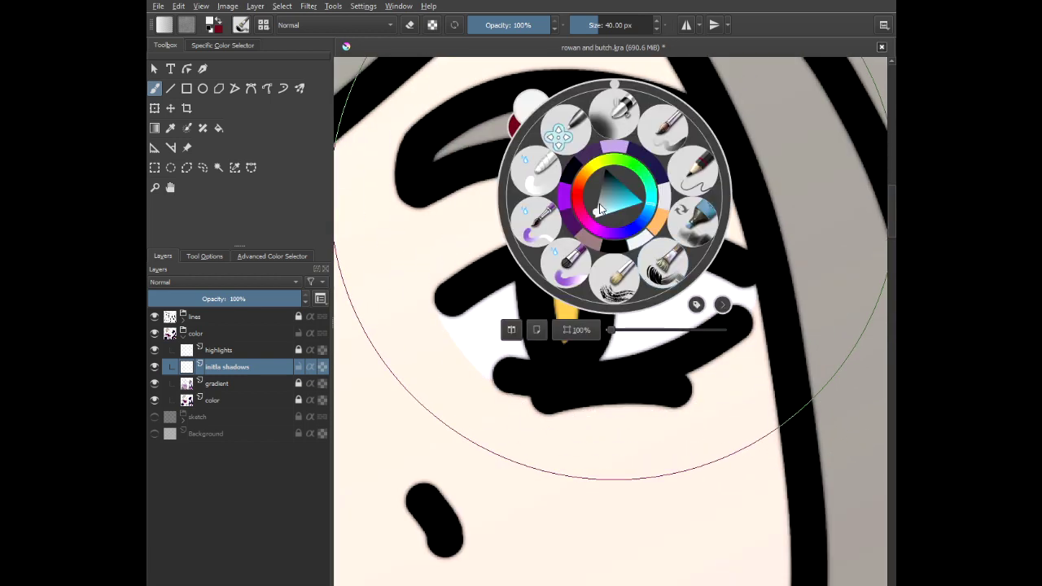
{"action": "left_click", "coordinate": [470, 209]}
{"action": "scroll", "coordinate": [471, 210], "scroll_direction": "down", "scroll_amount": 8}
{"action": "right_click", "coordinate": [486, 277]}
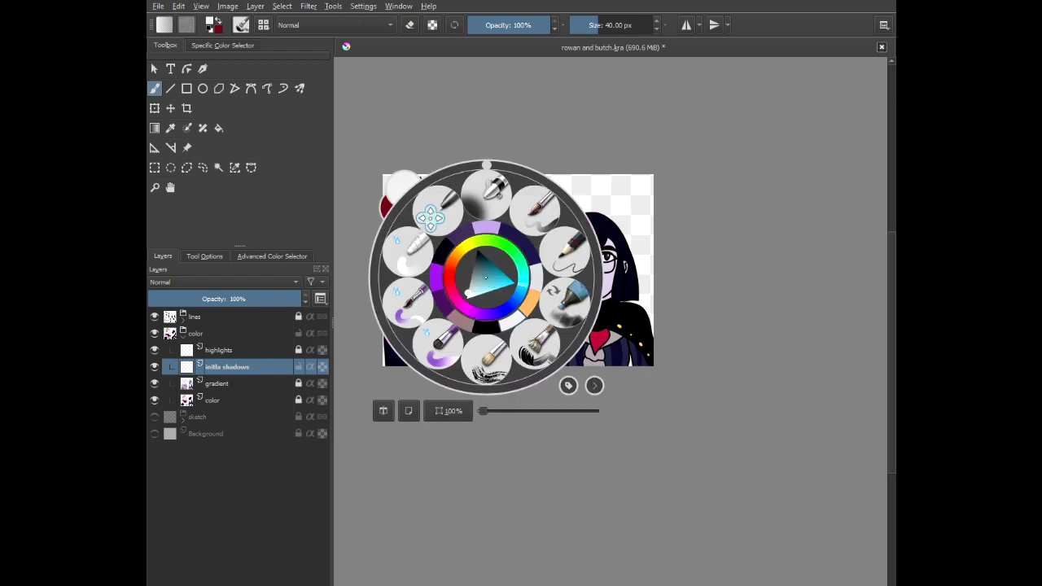
{"action": "left_click", "coordinate": [484, 311]}
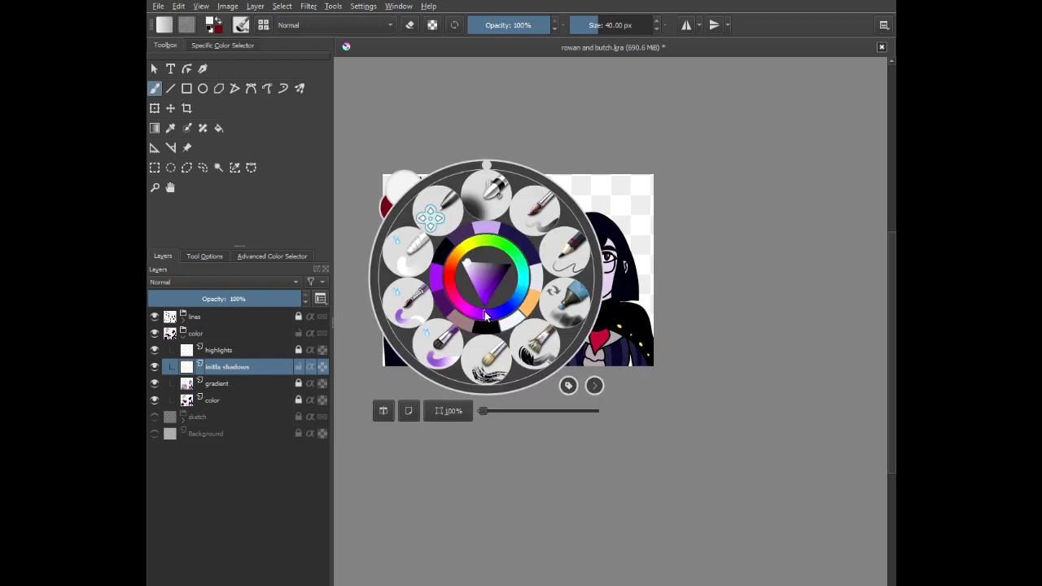
{"action": "left_click", "coordinate": [499, 271]}
{"action": "left_click", "coordinate": [365, 143]}
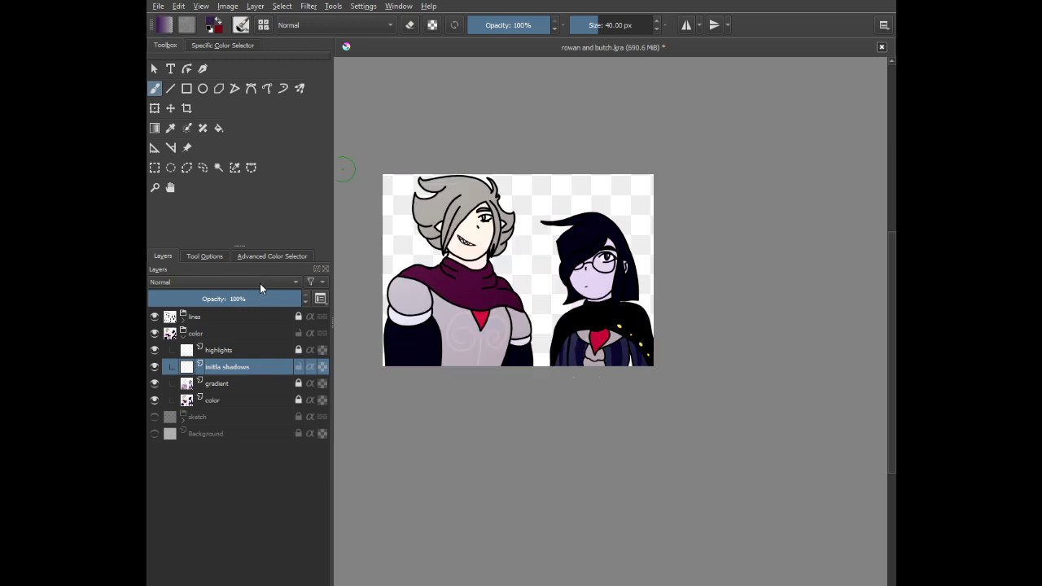
- Set the "initla shadows" layer to Multiply blending at 33% opacity
{"action": "key", "text": "alt+shift+m"}
{"action": "right_click", "coordinate": [201, 305]}
{"action": "type", "text": "33"}
{"action": "key", "text": "Return"}
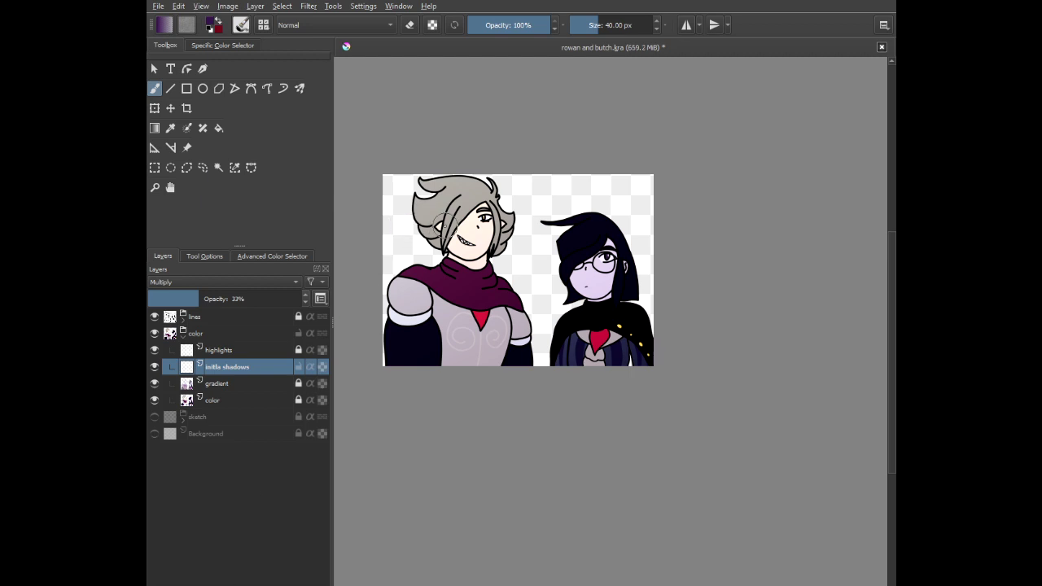
{"action": "scroll", "coordinate": [456, 224], "scroll_direction": "up", "scroll_amount": 10}
{"action": "scroll", "coordinate": [439, 195], "scroll_direction": "up", "scroll_amount": 2}
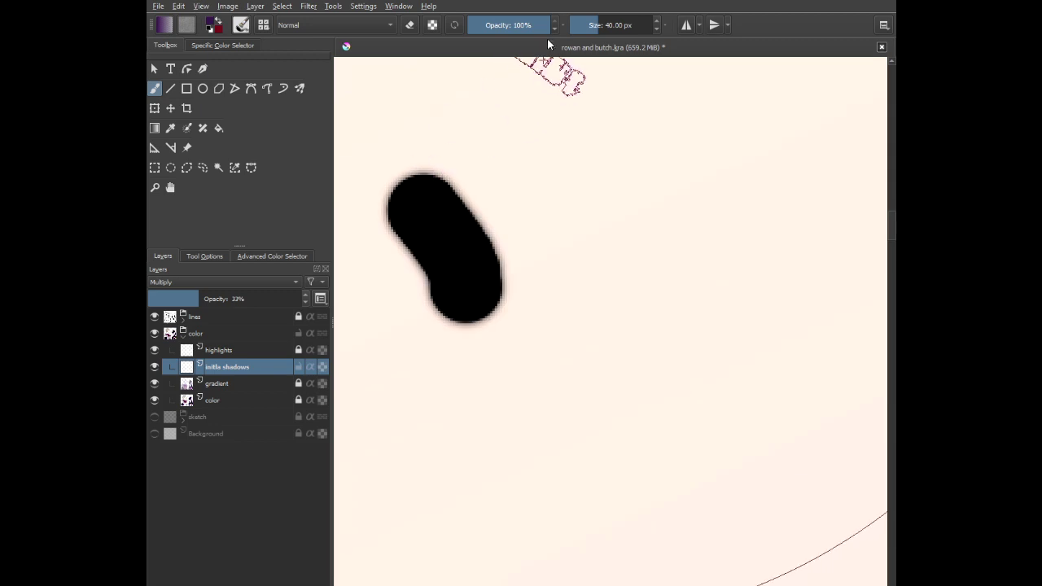
- Set the brush size to 20 px and paint a shadow along the right edge of the left character's nose line
{"action": "left_click", "coordinate": [583, 26]}
{"action": "type", "text": "3"}
{"action": "key", "text": "BackSpace"}
{"action": "type", "text": "20"}
{"action": "key", "text": "Return"}
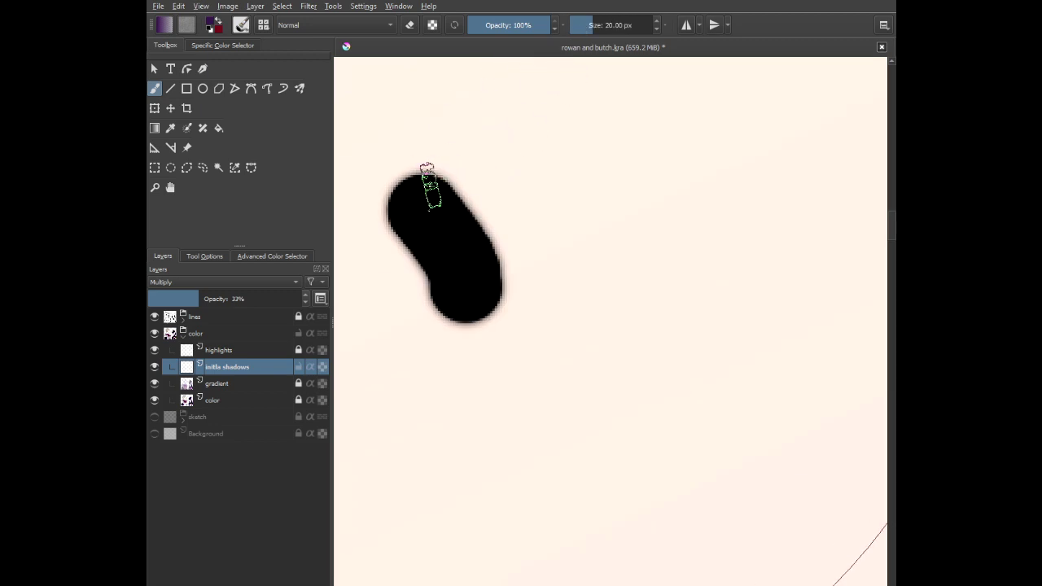
{"action": "mouse_move", "coordinate": [430, 186]}
{"action": "left_mouse_down"}
{"action": "mouse_move", "coordinate": [474, 222]}
{"action": "mouse_move", "coordinate": [492, 287]}
{"action": "left_mouse_up"}
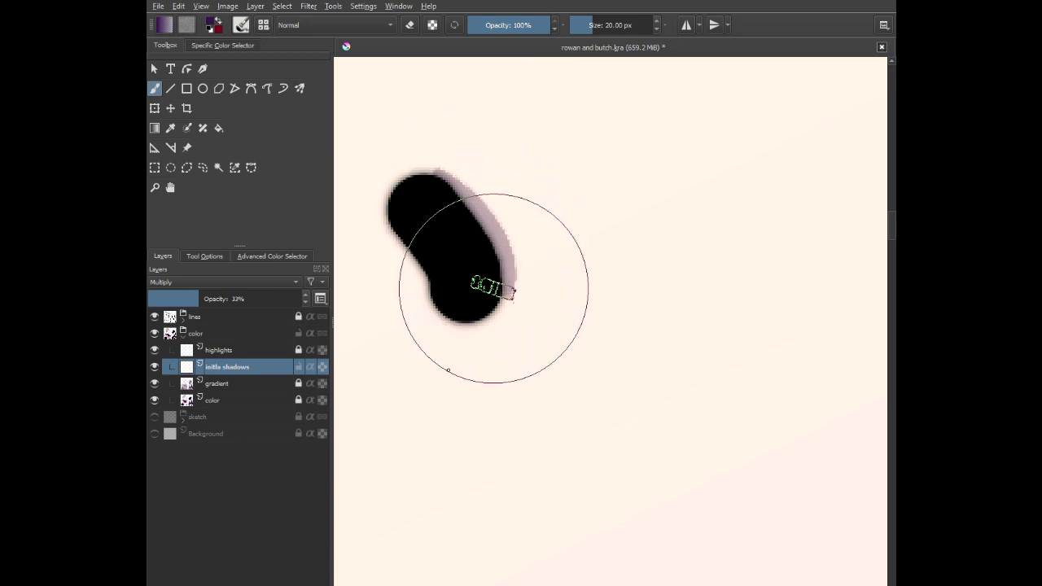
- Paint a thin shadow along the underside of the left character's visible eyebrow, from the hair strand to the brow's inner end
{"action": "scroll", "coordinate": [425, 275], "scroll_direction": "down", "scroll_amount": 3}
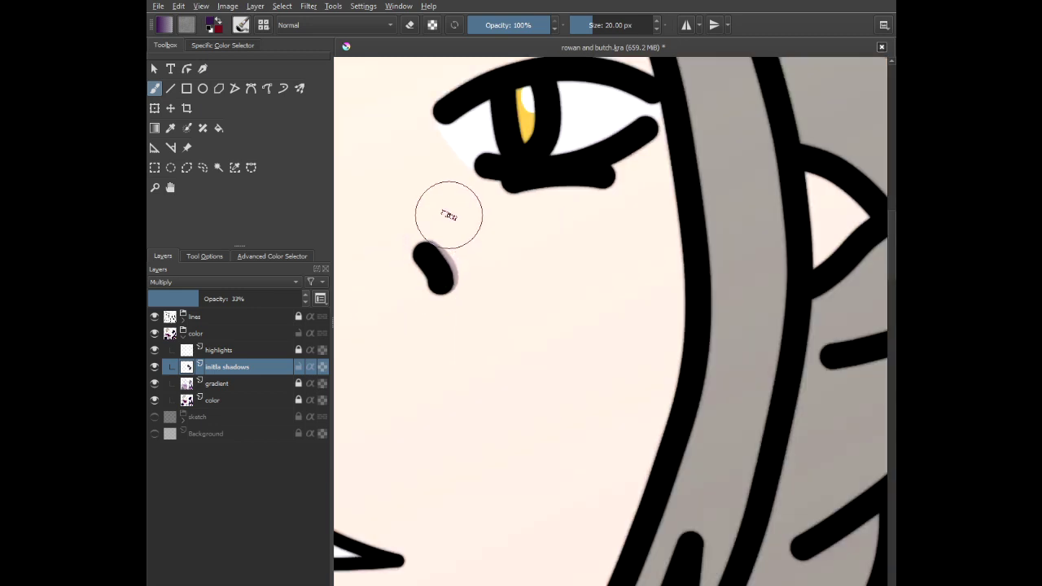
{"action": "scroll", "coordinate": [426, 240], "scroll_direction": "up", "scroll_amount": 2}
{"action": "scroll", "coordinate": [497, 213], "scroll_direction": "down", "scroll_amount": 1}
{"action": "left_click_drag", "start_coordinate": [525, 218], "coordinate": [523, 533]}
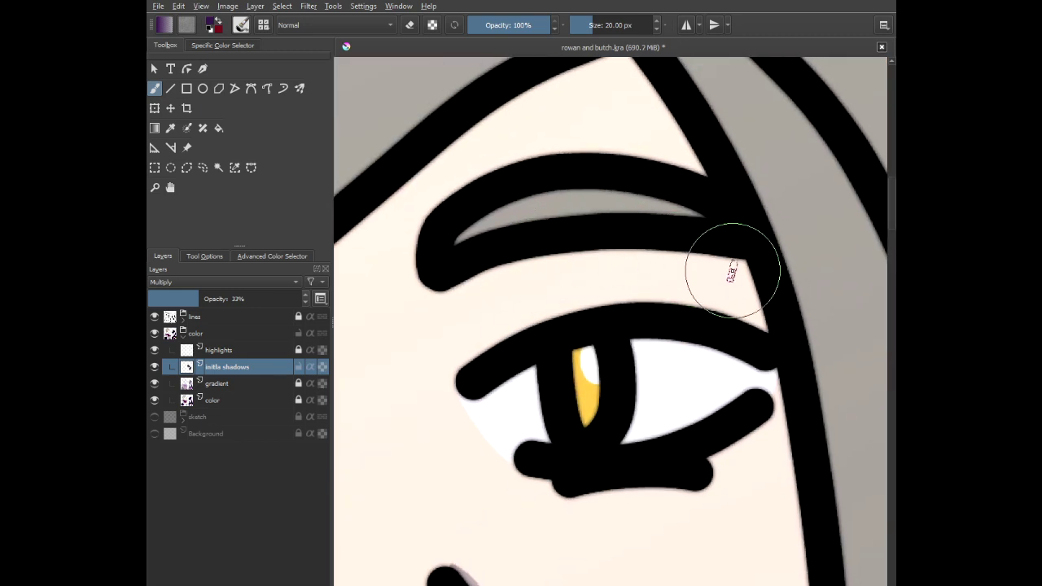
{"action": "mouse_move", "coordinate": [756, 279]}
{"action": "left_mouse_down"}
{"action": "mouse_move", "coordinate": [714, 253]}
{"action": "mouse_move", "coordinate": [635, 249]}
{"action": "mouse_move", "coordinate": [440, 285]}
{"action": "left_mouse_up"}
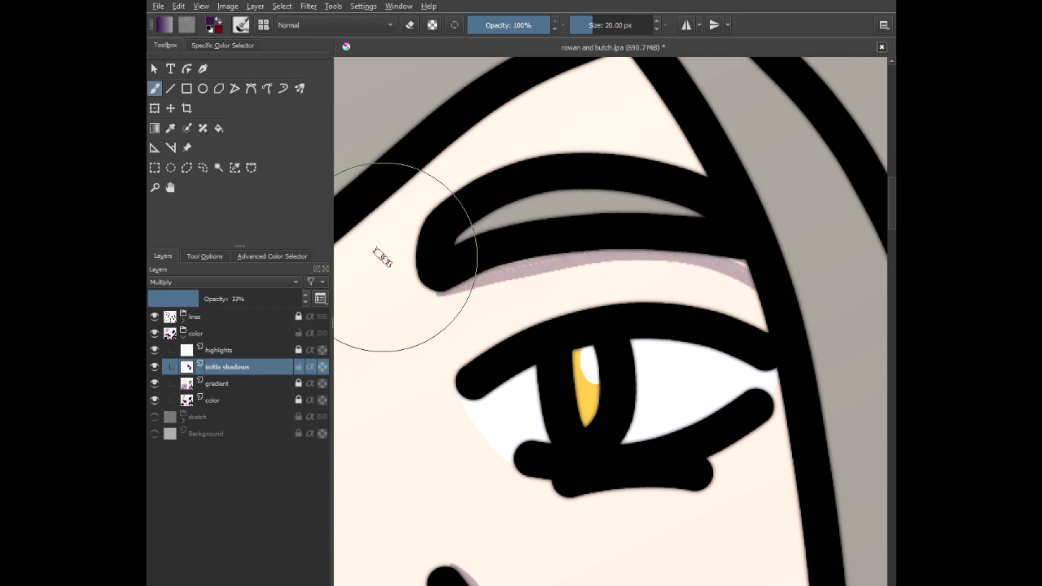
- Paint a shadow on the left character's neck following the jawline from one side to the other
{"action": "scroll", "coordinate": [387, 257], "scroll_direction": "down", "scroll_amount": 5}
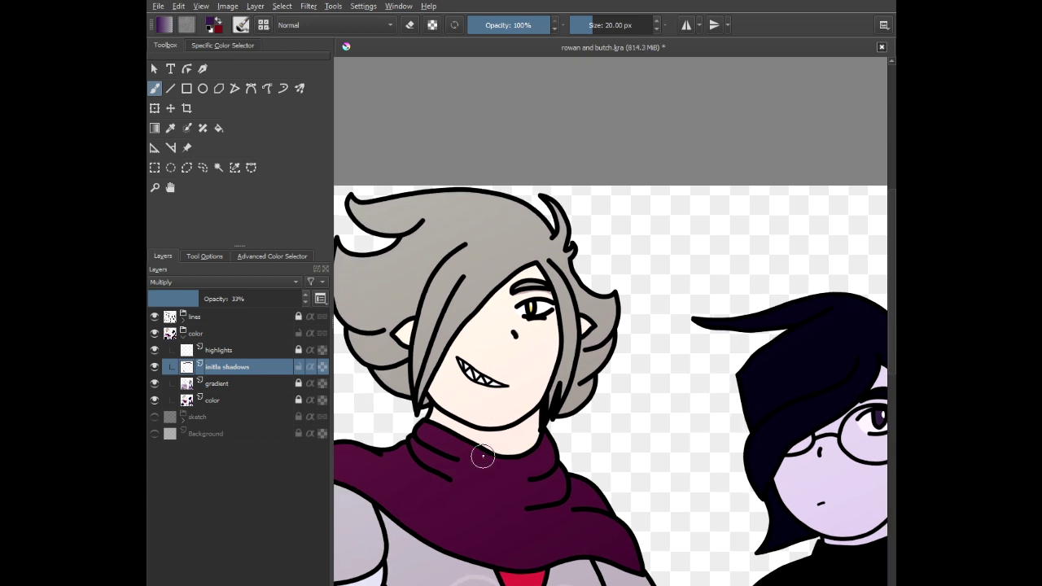
{"action": "scroll", "coordinate": [478, 456], "scroll_direction": "up", "scroll_amount": 5}
{"action": "mouse_move", "coordinate": [346, 357]}
{"action": "left_mouse_down"}
{"action": "mouse_move", "coordinate": [423, 403]}
{"action": "mouse_move", "coordinate": [498, 425]}
{"action": "mouse_move", "coordinate": [559, 416]}
{"action": "mouse_move", "coordinate": [630, 370]}
{"action": "left_mouse_up"}
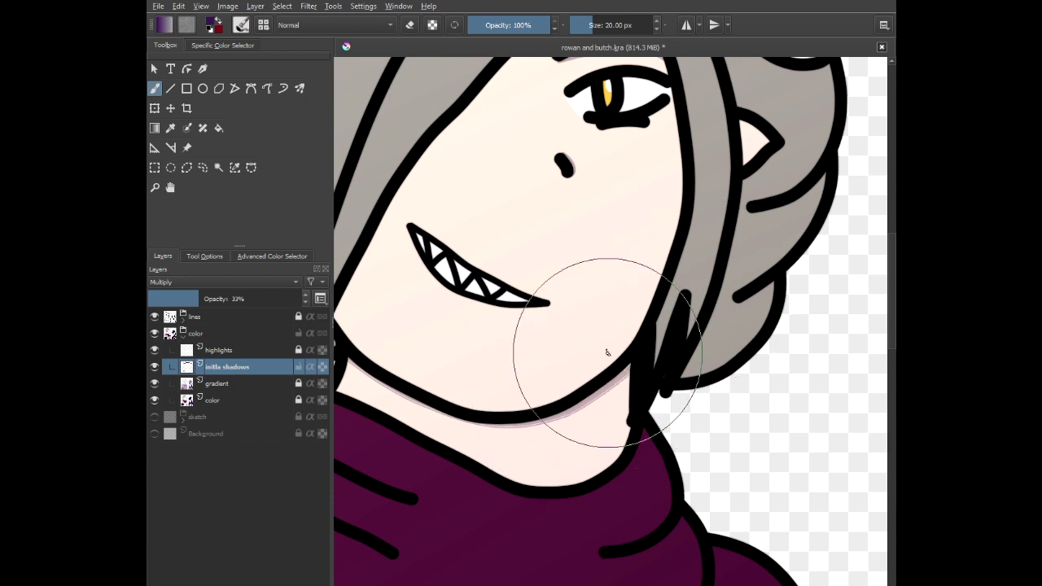
{"action": "left_click_drag", "start_coordinate": [407, 376], "coordinate": [461, 333]}
{"action": "scroll", "coordinate": [459, 335], "scroll_direction": "up", "scroll_amount": 1}
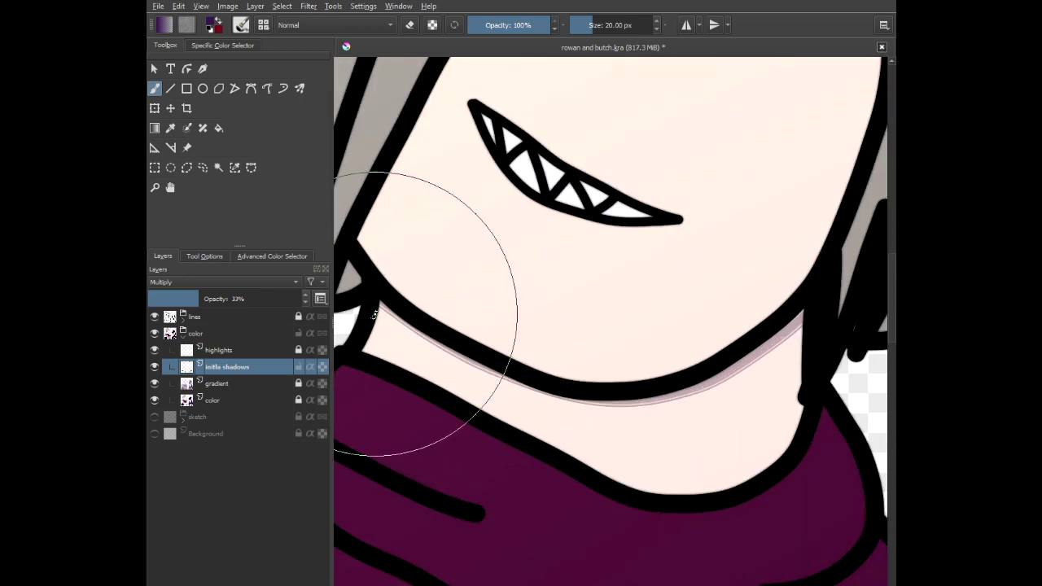
{"action": "mouse_move", "coordinate": [426, 343]}
{"action": "left_mouse_down"}
{"action": "mouse_move", "coordinate": [498, 380]}
{"action": "mouse_move", "coordinate": [610, 408]}
{"action": "mouse_move", "coordinate": [705, 392]}
{"action": "mouse_move", "coordinate": [792, 336]}
{"action": "left_mouse_up"}
- Paint a shadow on the left character's back hair along the outer edge of the long strand, from below the right-hand ear to its tip
{"action": "scroll", "coordinate": [793, 336], "scroll_direction": "down", "scroll_amount": 5}
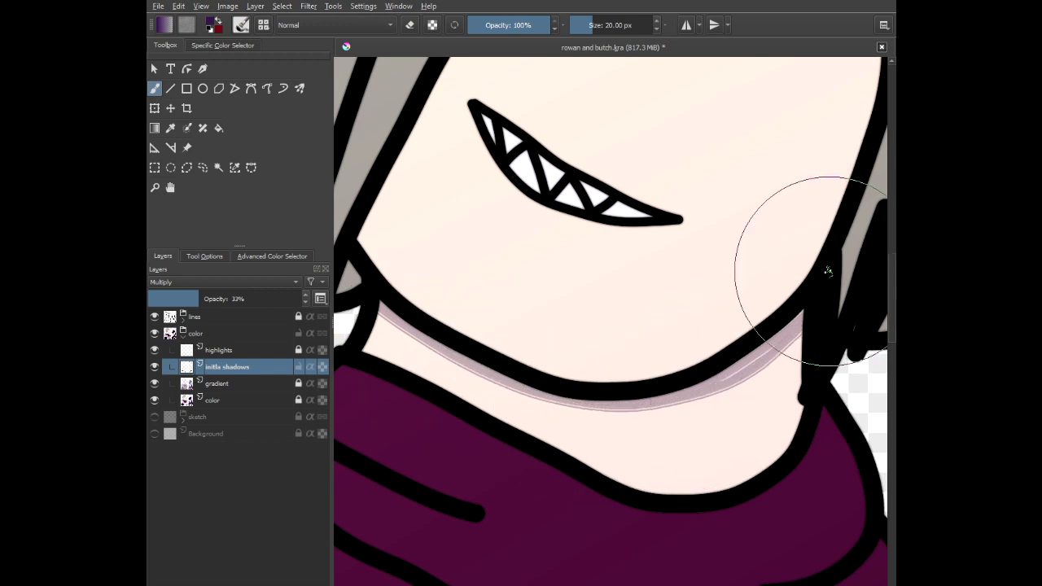
{"action": "scroll", "coordinate": [682, 326], "scroll_direction": "down", "scroll_amount": 3}
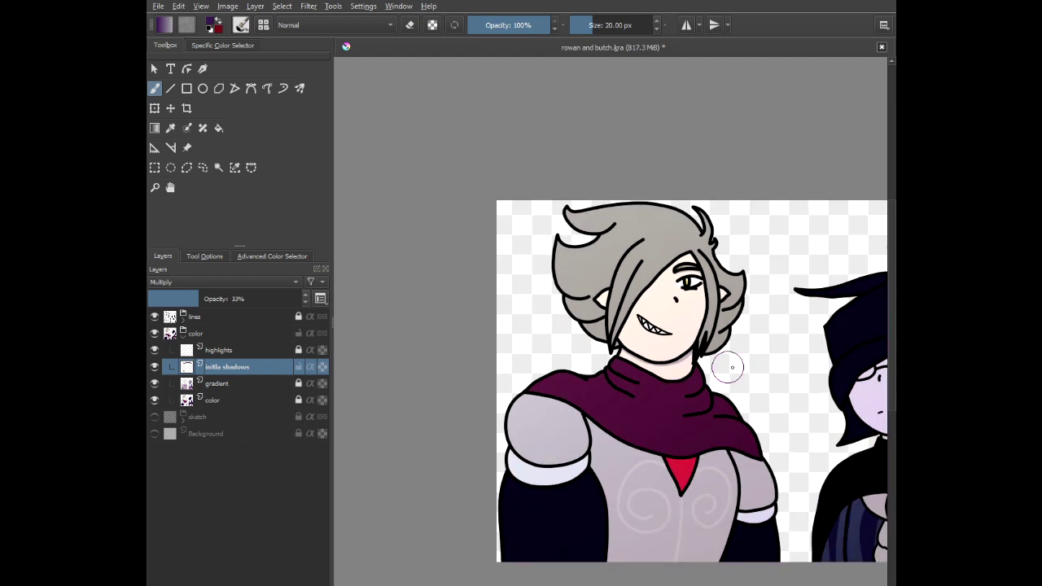
{"action": "scroll", "coordinate": [403, 190], "scroll_direction": "up", "scroll_amount": 5}
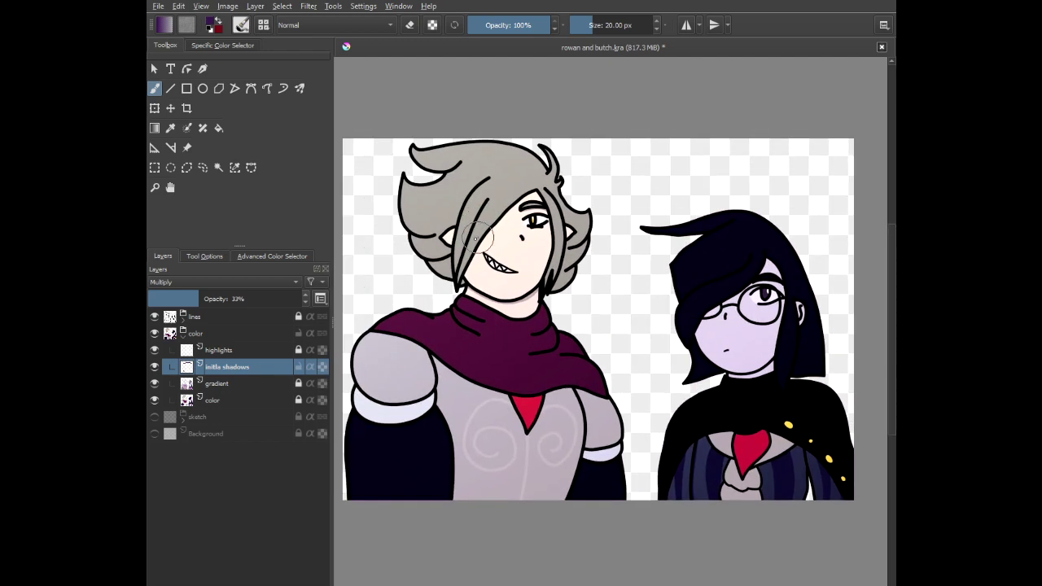
{"action": "scroll", "coordinate": [532, 259], "scroll_direction": "up", "scroll_amount": 2}
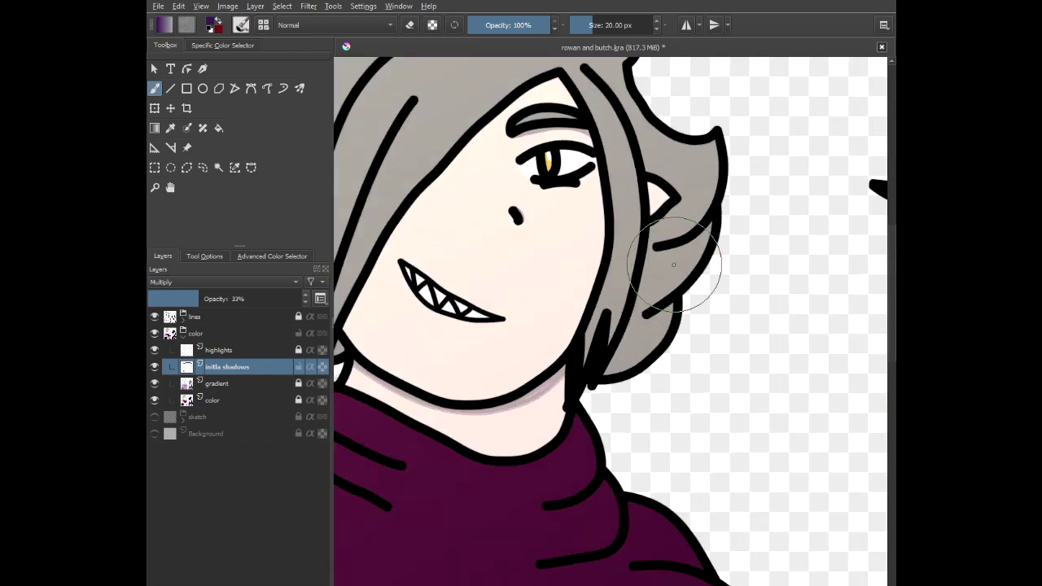
{"action": "mouse_move", "coordinate": [653, 275]}
{"action": "left_mouse_down"}
{"action": "mouse_move", "coordinate": [650, 324]}
{"action": "mouse_move", "coordinate": [577, 462]}
{"action": "left_mouse_up"}
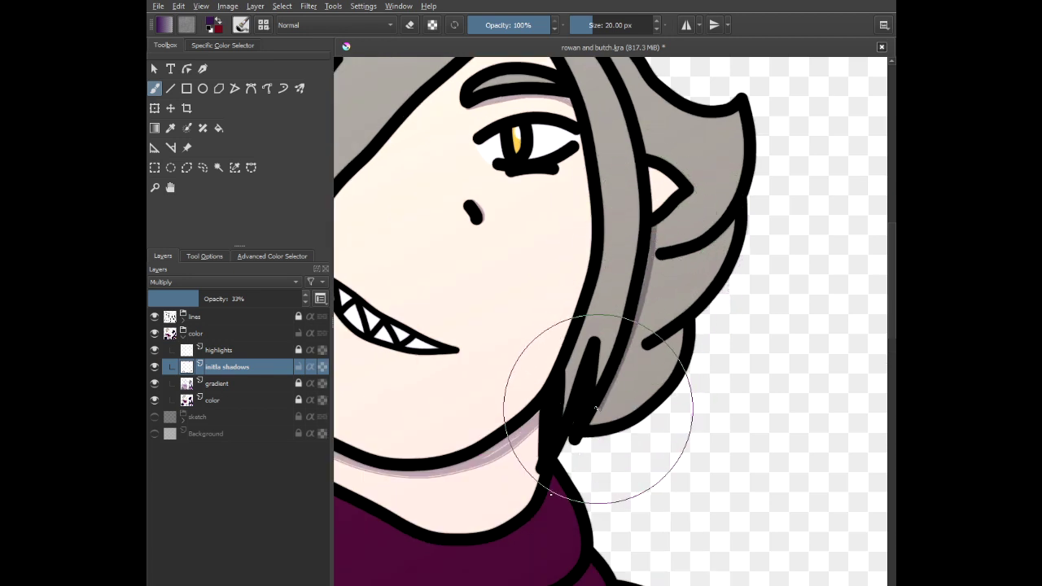
- Paint shadows along the inside of the outer outlines of the two lower hair locks below the left character's right-hand ear
{"action": "scroll", "coordinate": [613, 407], "scroll_direction": "down", "scroll_amount": 1}
{"action": "scroll", "coordinate": [614, 407], "scroll_direction": "down", "scroll_amount": 2}
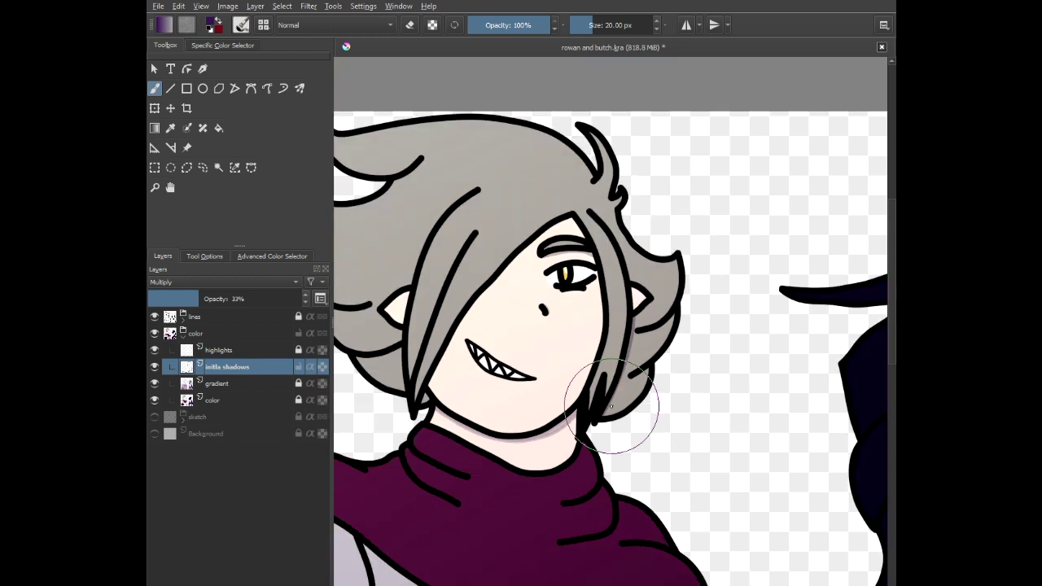
{"action": "scroll", "coordinate": [603, 387], "scroll_direction": "up", "scroll_amount": 5}
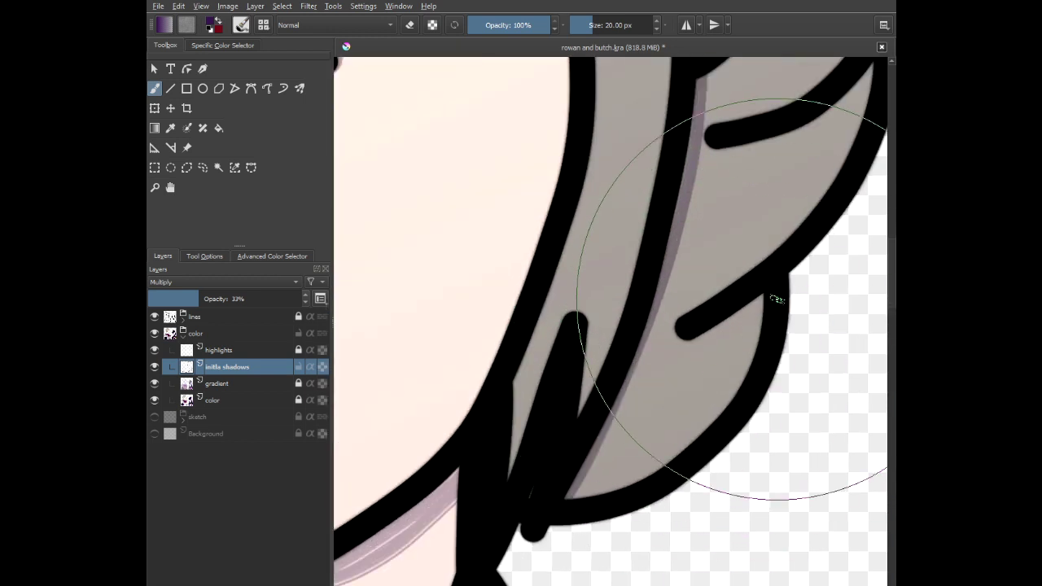
{"action": "mouse_move", "coordinate": [763, 303]}
{"action": "left_mouse_down"}
{"action": "mouse_move", "coordinate": [742, 381]}
{"action": "mouse_move", "coordinate": [716, 419]}
{"action": "mouse_move", "coordinate": [680, 450]}
{"action": "mouse_move", "coordinate": [570, 493]}
{"action": "left_mouse_up"}
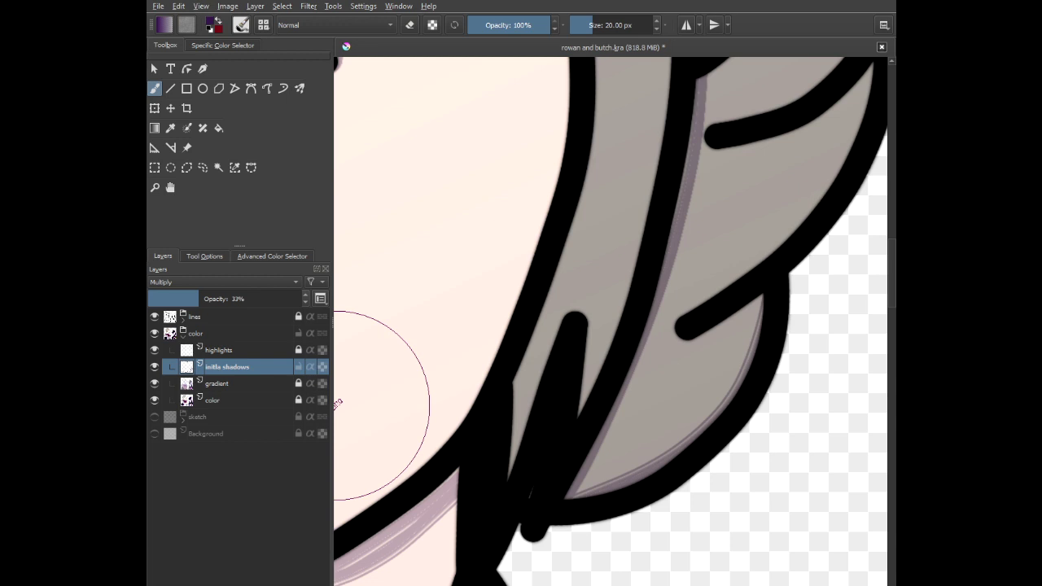
{"action": "scroll", "coordinate": [595, 338], "scroll_direction": "down", "scroll_amount": 3}
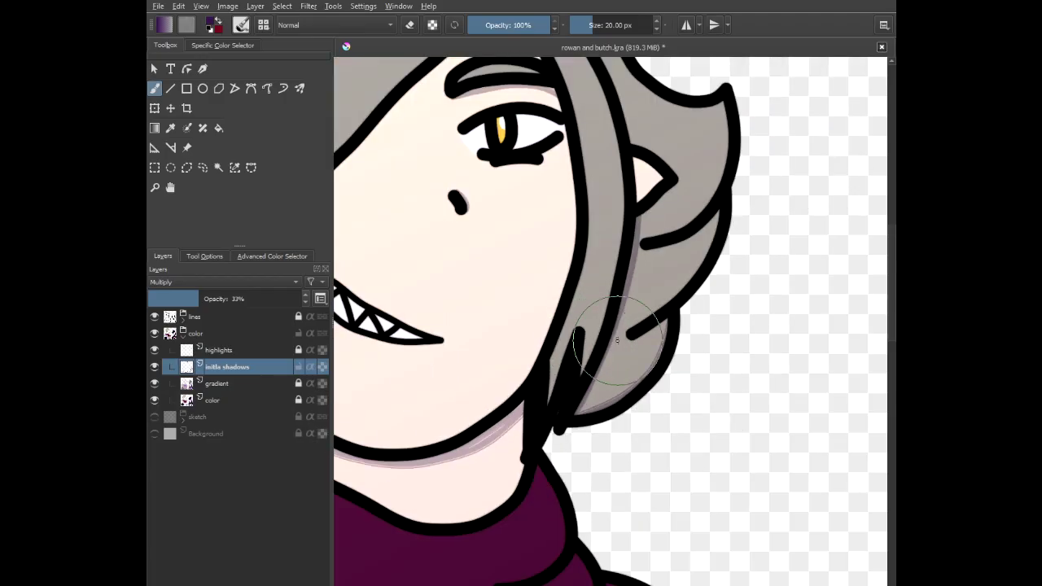
{"action": "scroll", "coordinate": [675, 236], "scroll_direction": "up", "scroll_amount": 3}
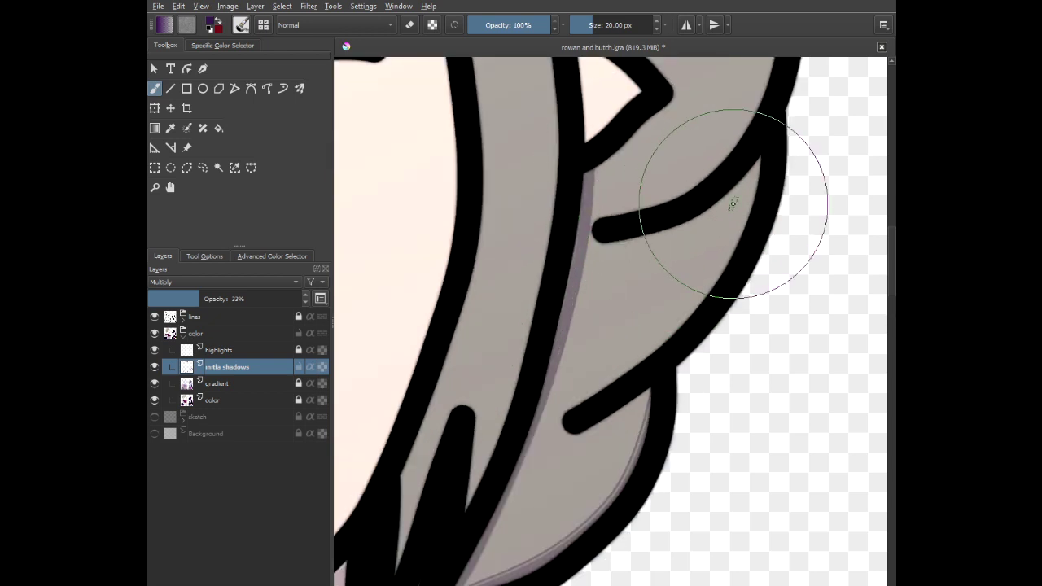
{"action": "mouse_move", "coordinate": [751, 159]}
{"action": "left_mouse_down"}
{"action": "mouse_move", "coordinate": [730, 254]}
{"action": "mouse_move", "coordinate": [703, 294]}
{"action": "mouse_move", "coordinate": [505, 477]}
{"action": "left_mouse_up"}
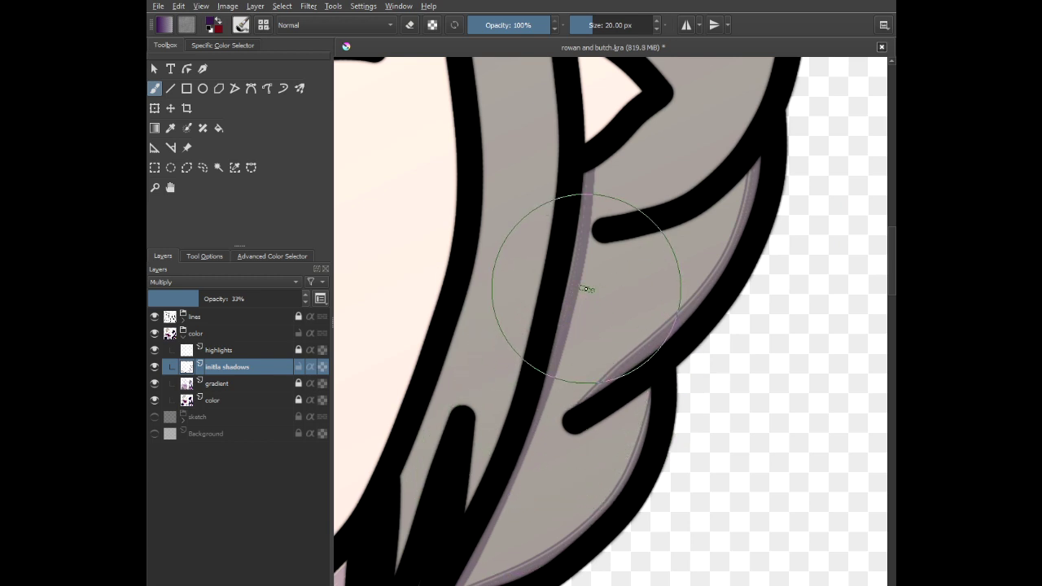
- Shade the pointed hair lock beside the right-hand ear along its outer edge, from the tip down to the lock's lower line
{"action": "left_click_drag", "start_coordinate": [606, 190], "coordinate": [563, 419]}
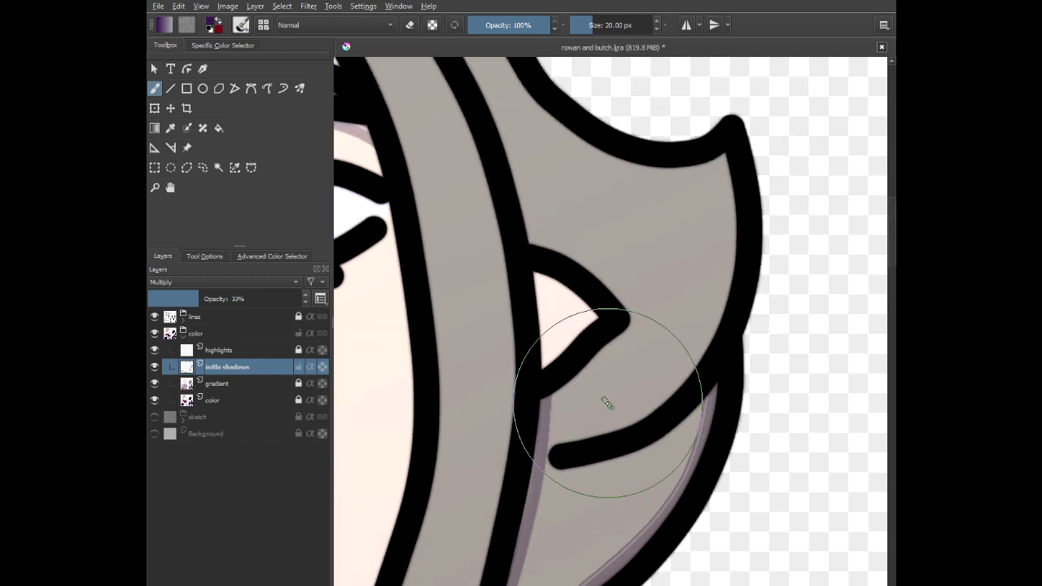
{"action": "left_click_drag", "start_coordinate": [687, 328], "coordinate": [709, 154]}
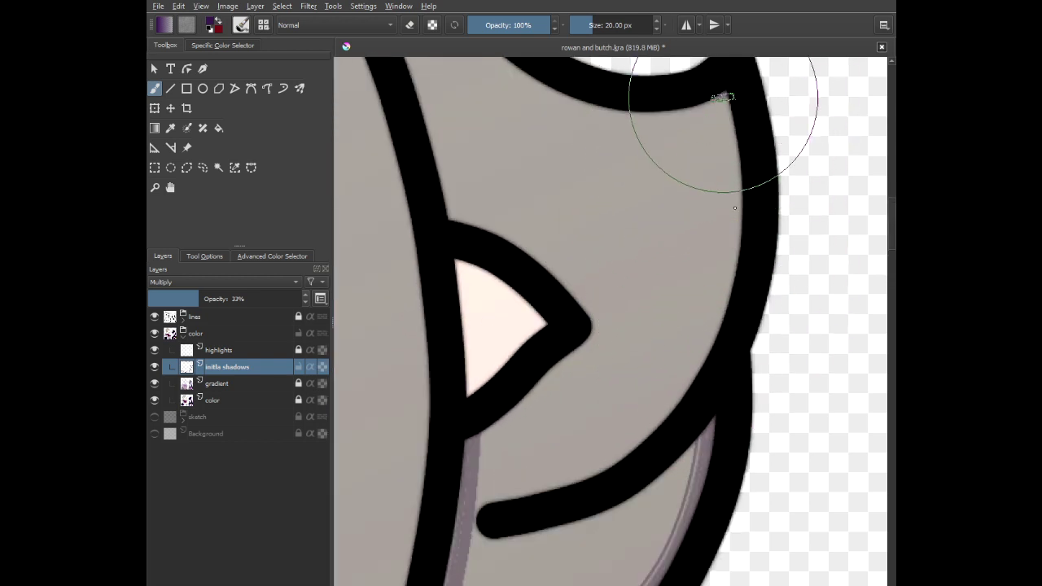
{"action": "mouse_move", "coordinate": [723, 98]}
{"action": "left_mouse_down"}
{"action": "mouse_move", "coordinate": [734, 184]}
{"action": "mouse_move", "coordinate": [720, 276]}
{"action": "mouse_move", "coordinate": [684, 354]}
{"action": "mouse_move", "coordinate": [631, 426]}
{"action": "mouse_move", "coordinate": [539, 494]}
{"action": "left_mouse_up"}
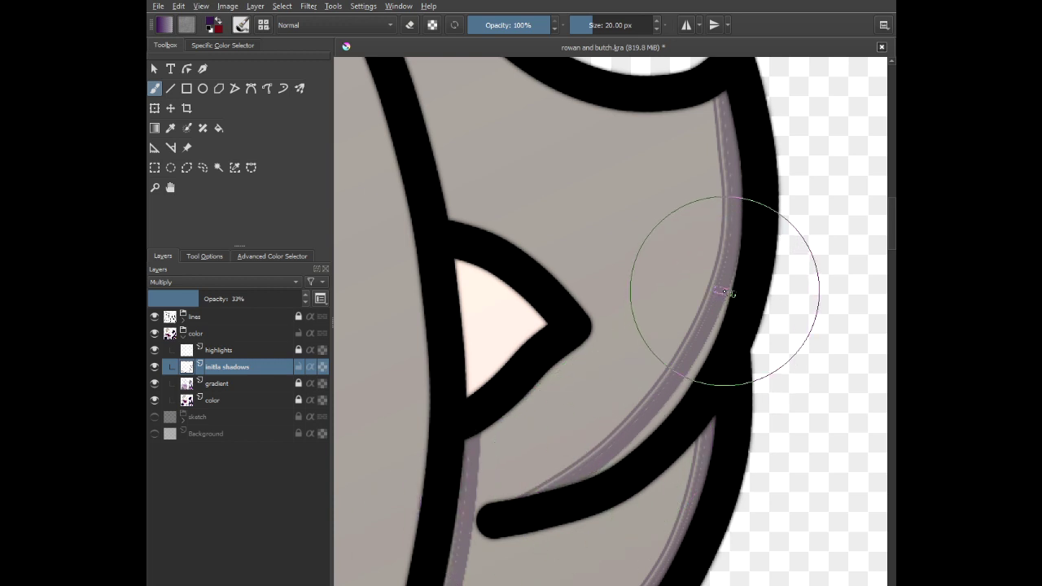
{"action": "mouse_move", "coordinate": [738, 239]}
{"action": "left_mouse_down"}
{"action": "mouse_move", "coordinate": [712, 345]}
{"action": "mouse_move", "coordinate": [656, 432]}
{"action": "mouse_move", "coordinate": [539, 494]}
{"action": "left_mouse_up"}
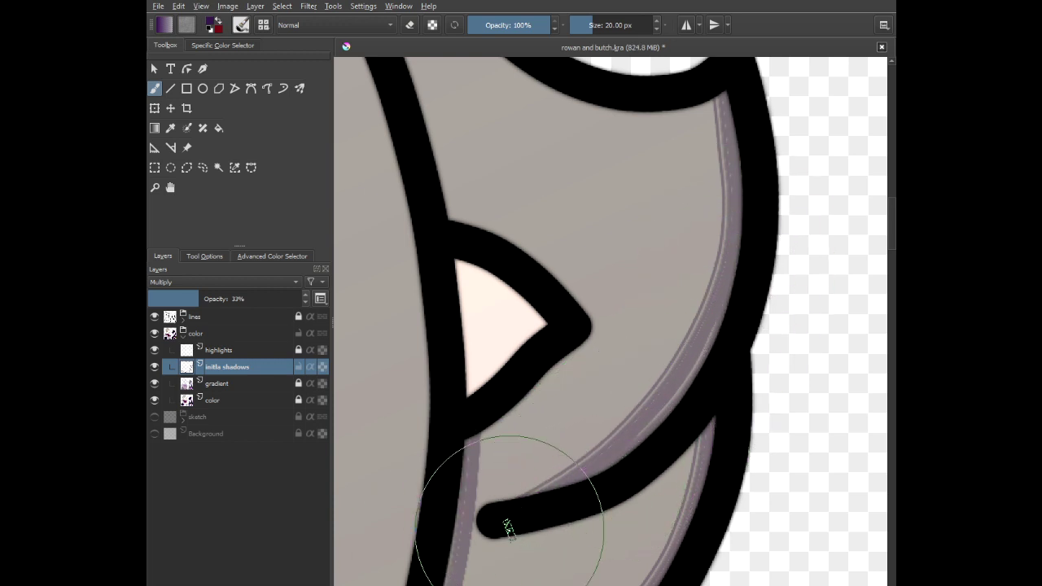
- Paint a shadow inside the long face-framing strand along its outer line, from the strand's top past the right-hand ear
{"action": "scroll", "coordinate": [546, 481], "scroll_direction": "down", "scroll_amount": 5}
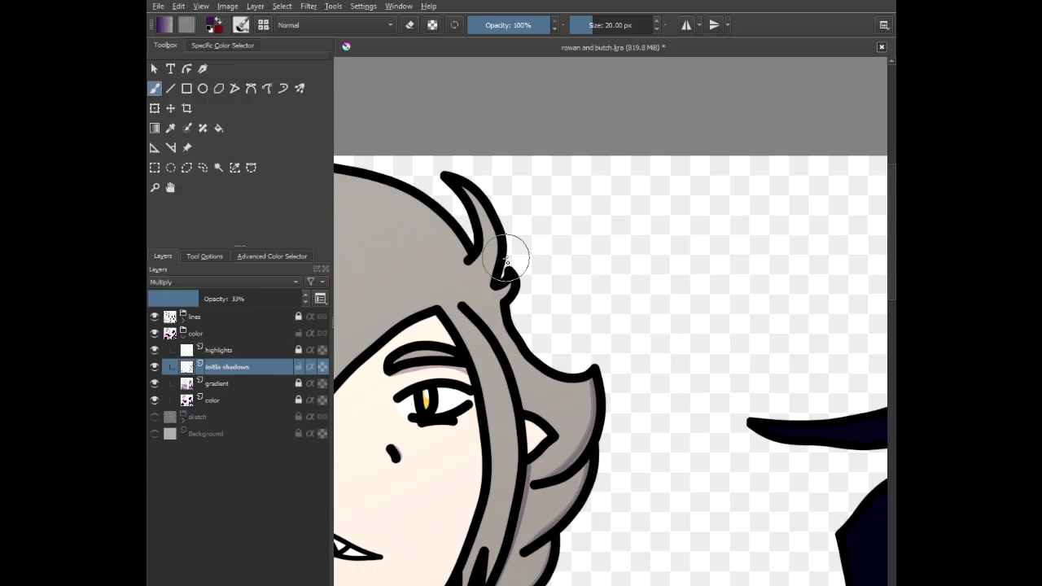
{"action": "left_click_drag", "start_coordinate": [519, 281], "coordinate": [544, 274]}
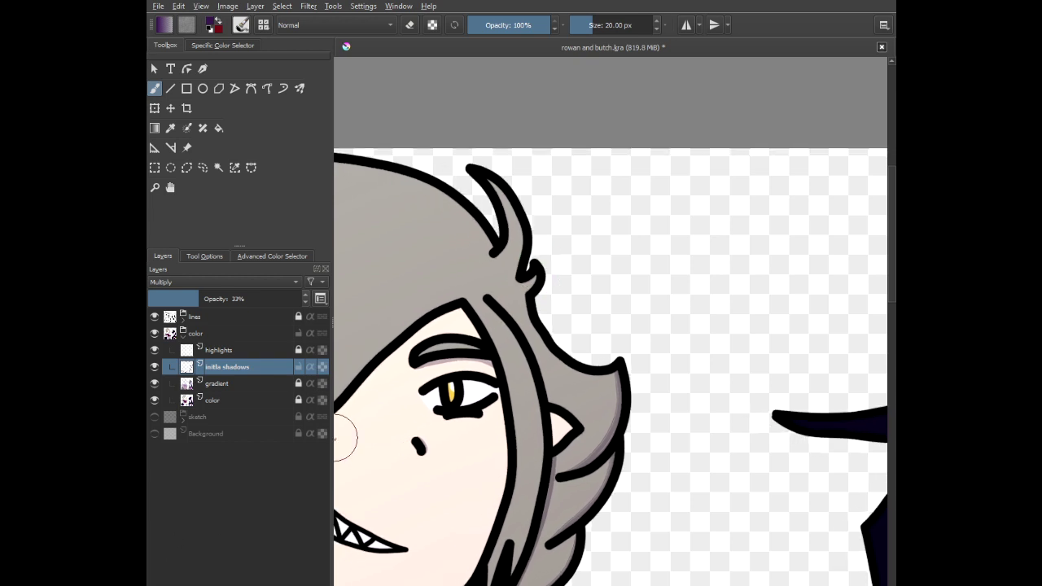
{"action": "left_click_drag", "start_coordinate": [440, 390], "coordinate": [465, 245]}
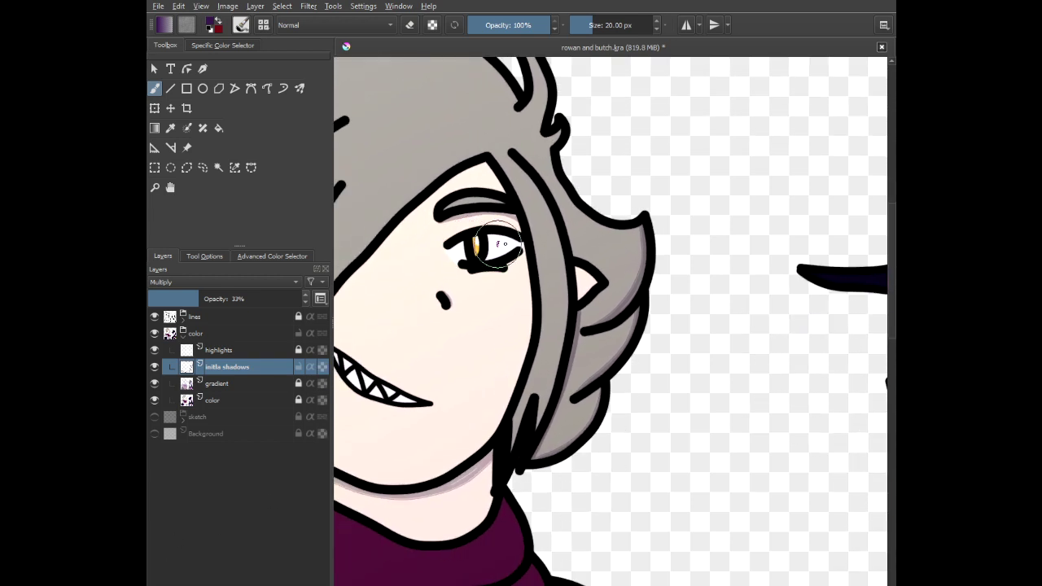
{"action": "scroll", "coordinate": [518, 272], "scroll_direction": "up", "scroll_amount": 1}
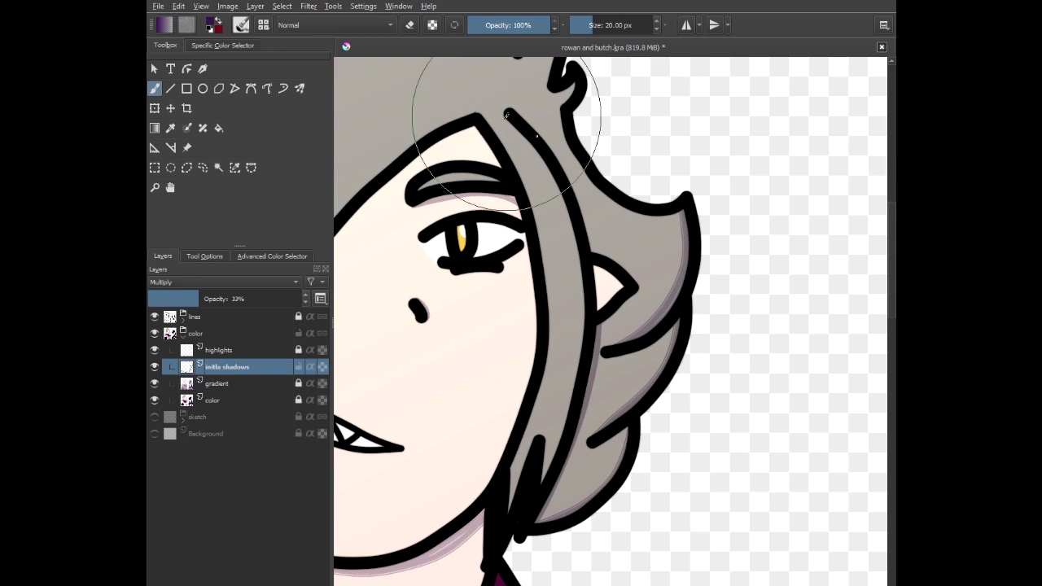
{"action": "mouse_move", "coordinate": [532, 148]}
{"action": "left_mouse_down"}
{"action": "mouse_move", "coordinate": [538, 122]}
{"action": "mouse_move", "coordinate": [580, 284]}
{"action": "mouse_move", "coordinate": [570, 413]}
{"action": "mouse_move", "coordinate": [557, 356]}
{"action": "left_mouse_up"}
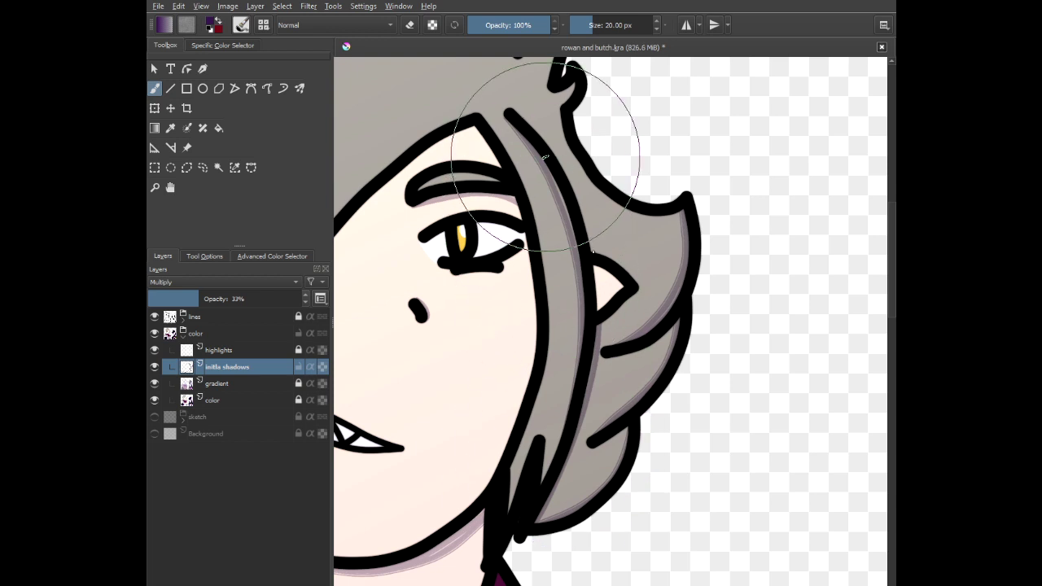
- Shade the right inner edges of the small curl and the tall curved tuft at the top right of the left character's hair
{"action": "scroll", "coordinate": [558, 133], "scroll_direction": "up", "scroll_amount": 4}
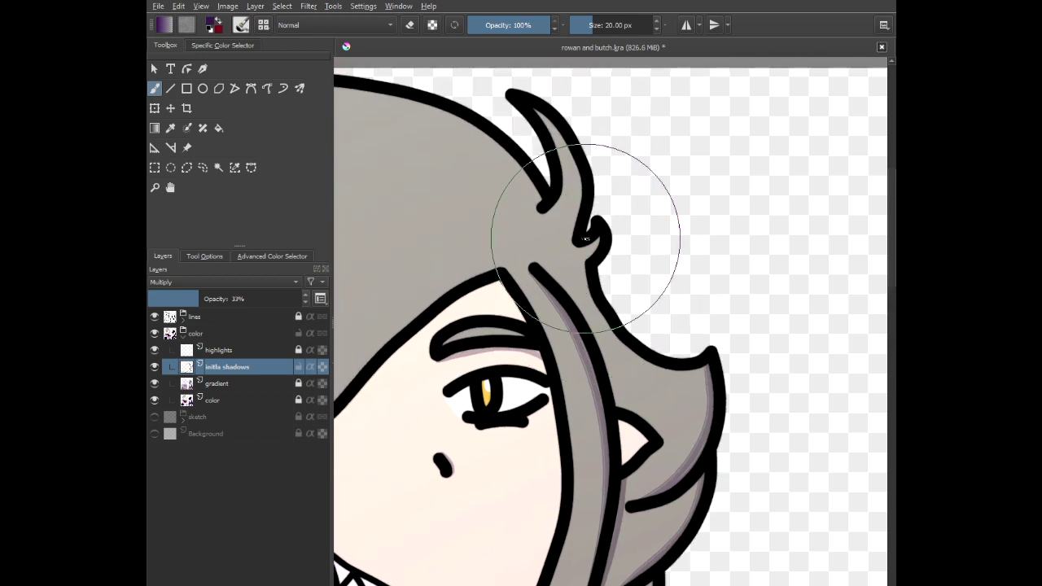
{"action": "left_click_drag", "start_coordinate": [632, 228], "coordinate": [614, 331]}
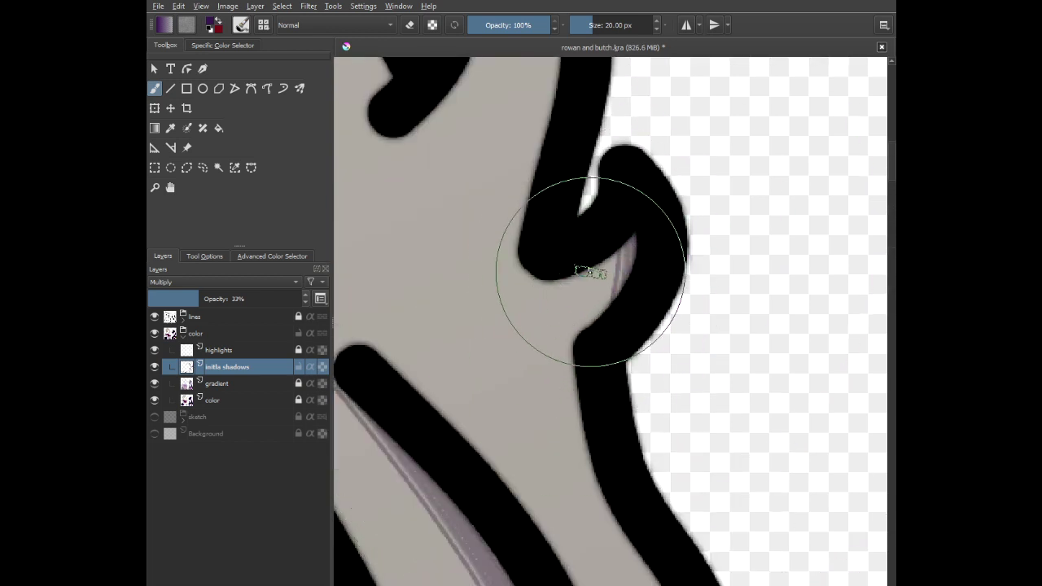
{"action": "key", "text": "ctrl+z"}
{"action": "left_click_drag", "start_coordinate": [639, 224], "coordinate": [593, 346]}
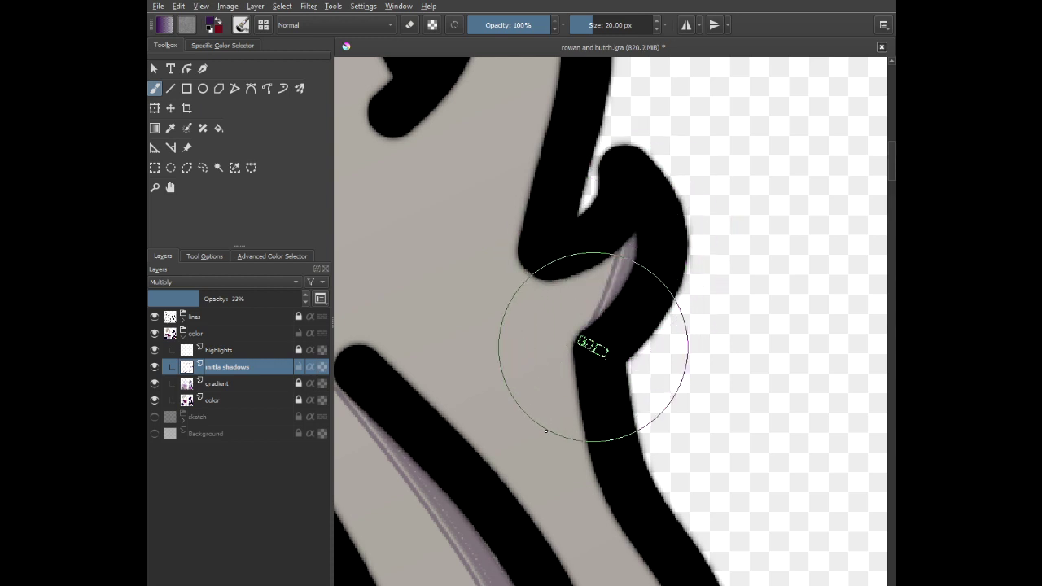
{"action": "left_click_drag", "start_coordinate": [523, 187], "coordinate": [549, 447]}
{"action": "scroll", "coordinate": [549, 447], "scroll_direction": "down", "scroll_amount": 1}
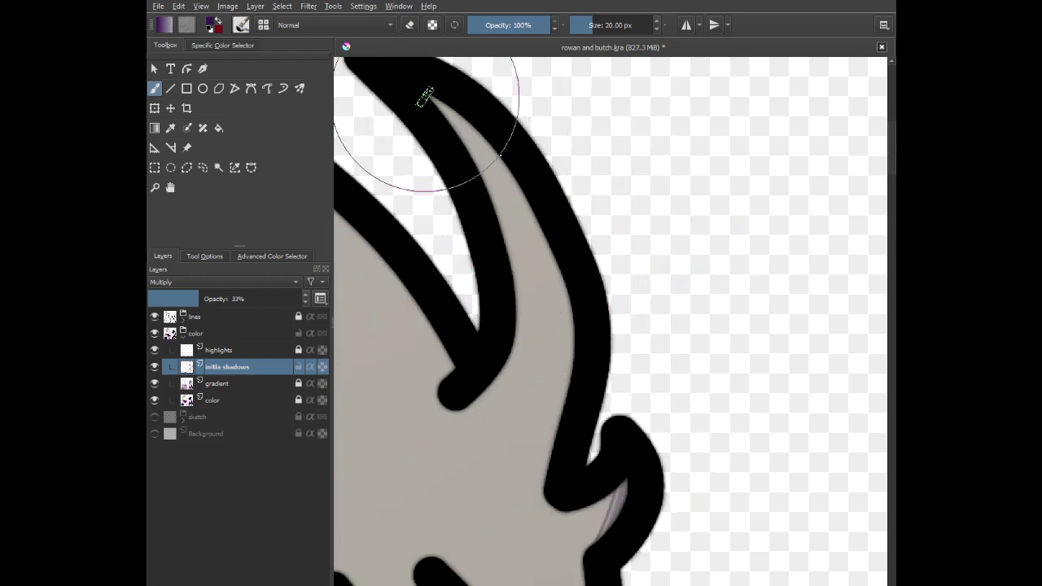
{"action": "mouse_move", "coordinate": [424, 97]}
{"action": "left_mouse_down"}
{"action": "mouse_move", "coordinate": [484, 148]}
{"action": "mouse_move", "coordinate": [552, 247]}
{"action": "mouse_move", "coordinate": [575, 348]}
{"action": "mouse_move", "coordinate": [573, 434]}
{"action": "left_mouse_up"}
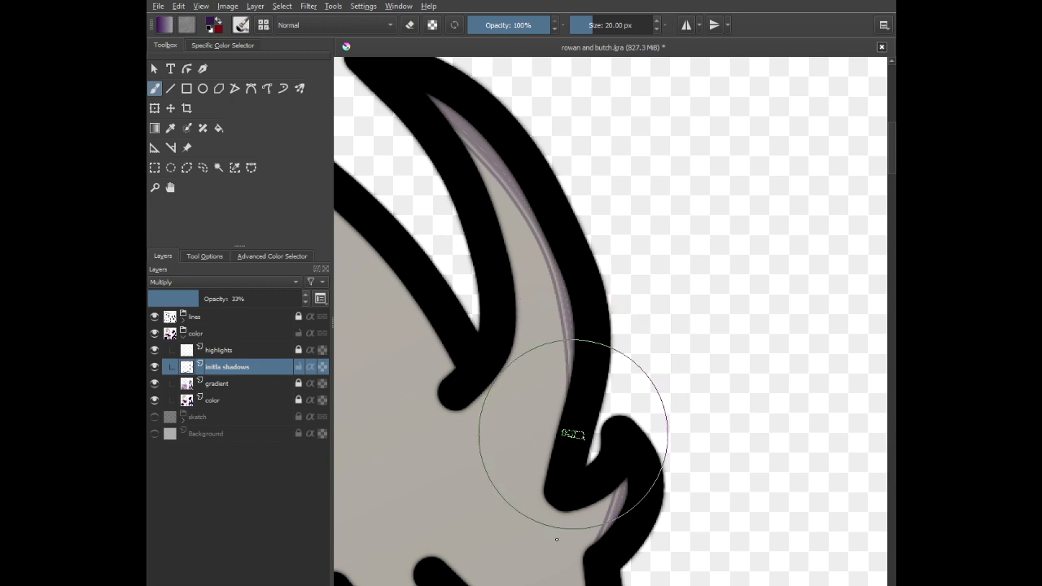
{"action": "scroll", "coordinate": [573, 434], "scroll_direction": "down", "scroll_amount": 4}
{"action": "scroll", "coordinate": [553, 373], "scroll_direction": "down", "scroll_amount": 3}
{"action": "scroll", "coordinate": [524, 234], "scroll_direction": "up", "scroll_amount": 1}
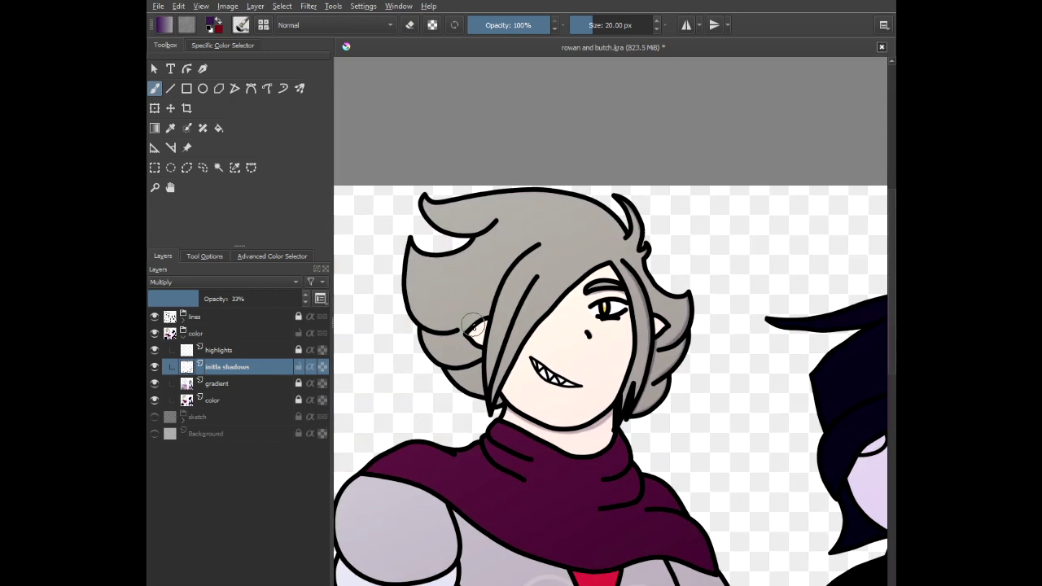
{"action": "scroll", "coordinate": [475, 327], "scroll_direction": "up", "scroll_amount": 2}
{"action": "scroll", "coordinate": [607, 211], "scroll_direction": "up", "scroll_amount": 1}
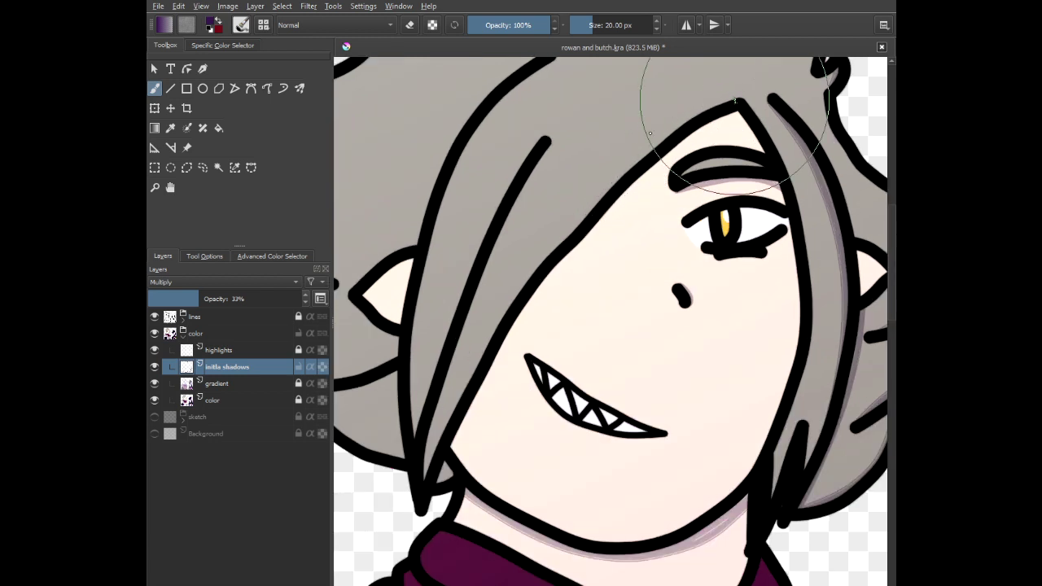
- Paint a shadow band on the left character's fringe along its edge above the face, from the parting down to the jaw
{"action": "mouse_move", "coordinate": [648, 144]}
{"action": "left_mouse_down"}
{"action": "mouse_move", "coordinate": [483, 351]}
{"action": "mouse_move", "coordinate": [430, 464]}
{"action": "left_mouse_up"}
{"action": "scroll", "coordinate": [695, 89], "scroll_direction": "up", "scroll_amount": 1}
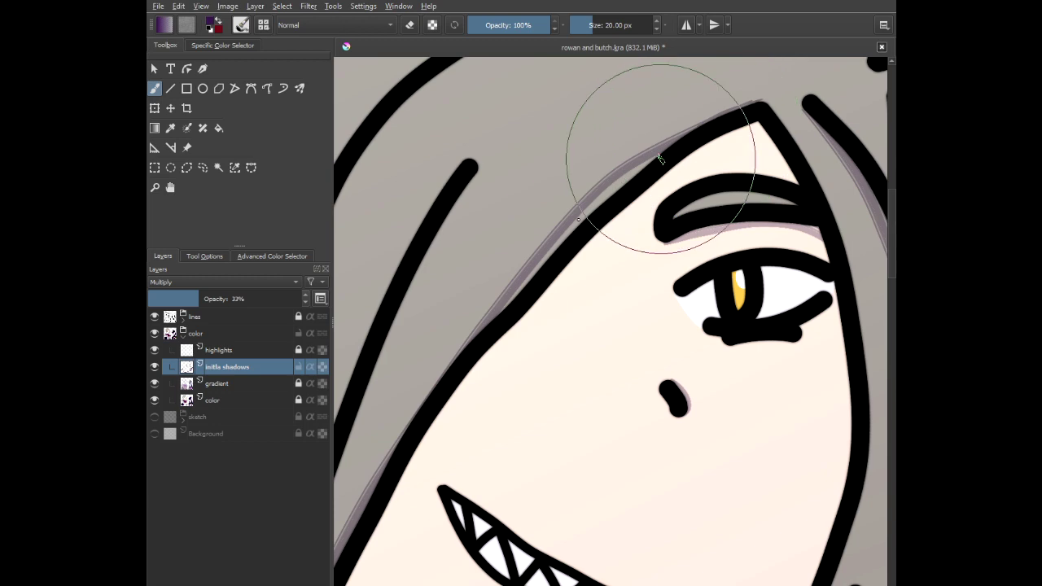
{"action": "mouse_move", "coordinate": [661, 158]}
{"action": "left_mouse_down"}
{"action": "mouse_move", "coordinate": [580, 221]}
{"action": "mouse_move", "coordinate": [500, 314]}
{"action": "left_mouse_up"}
{"action": "scroll", "coordinate": [598, 168], "scroll_direction": "up", "scroll_amount": 3}
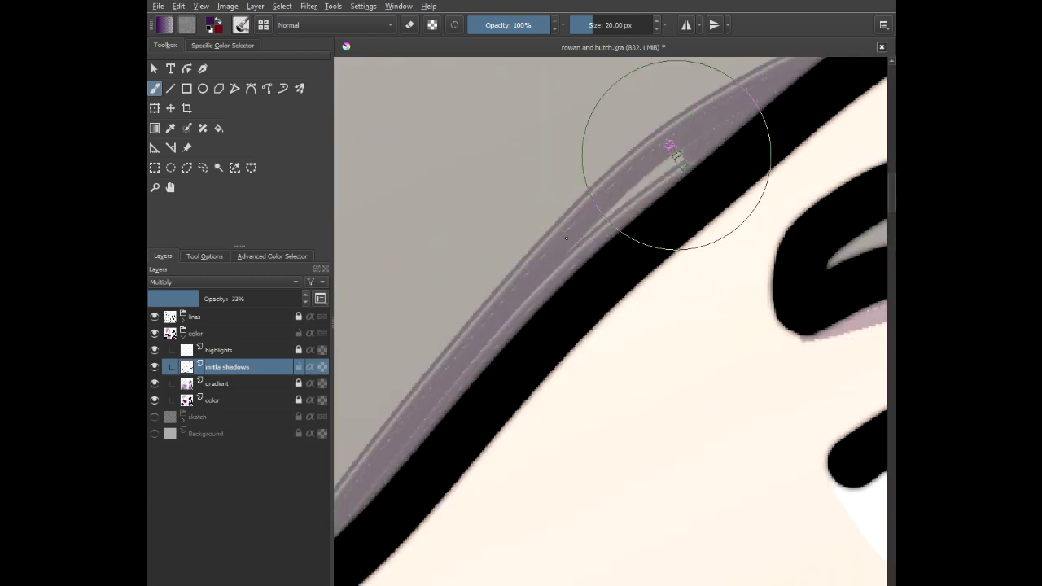
{"action": "scroll", "coordinate": [489, 374], "scroll_direction": "down", "scroll_amount": 5}
{"action": "left_click_drag", "start_coordinate": [424, 317], "coordinate": [582, 150]}
- Fill the small triangular hair piece beside the left character's jaw, at the fringe's tip, with shadow
{"action": "scroll", "coordinate": [510, 348], "scroll_direction": "up", "scroll_amount": 4}
{"action": "scroll", "coordinate": [684, 340], "scroll_direction": "up", "scroll_amount": 2}
{"action": "scroll", "coordinate": [686, 340], "scroll_direction": "down", "scroll_amount": 5}
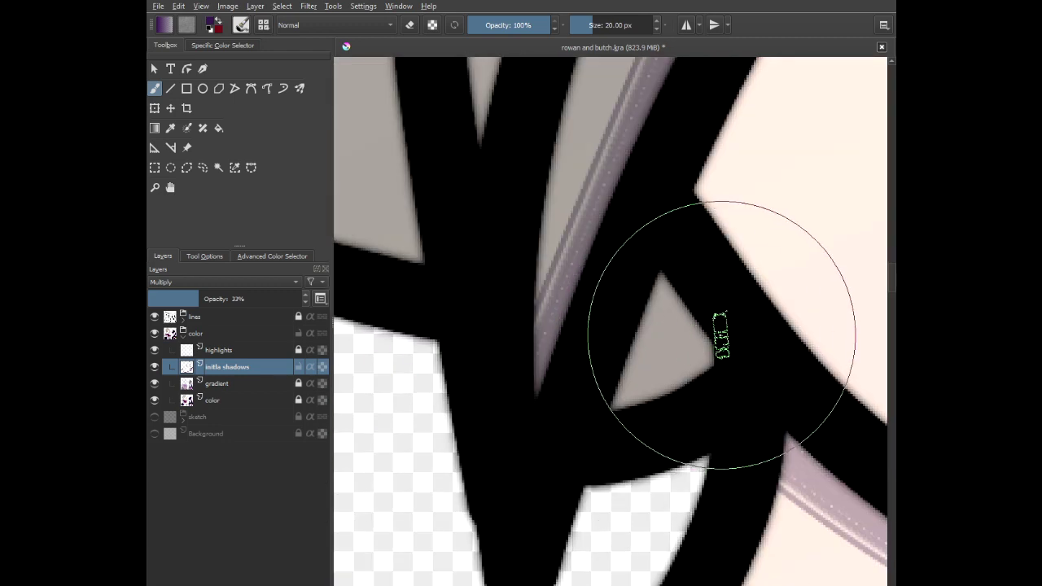
{"action": "scroll", "coordinate": [530, 345], "scroll_direction": "up", "scroll_amount": 4}
{"action": "scroll", "coordinate": [574, 346], "scroll_direction": "up", "scroll_amount": 2}
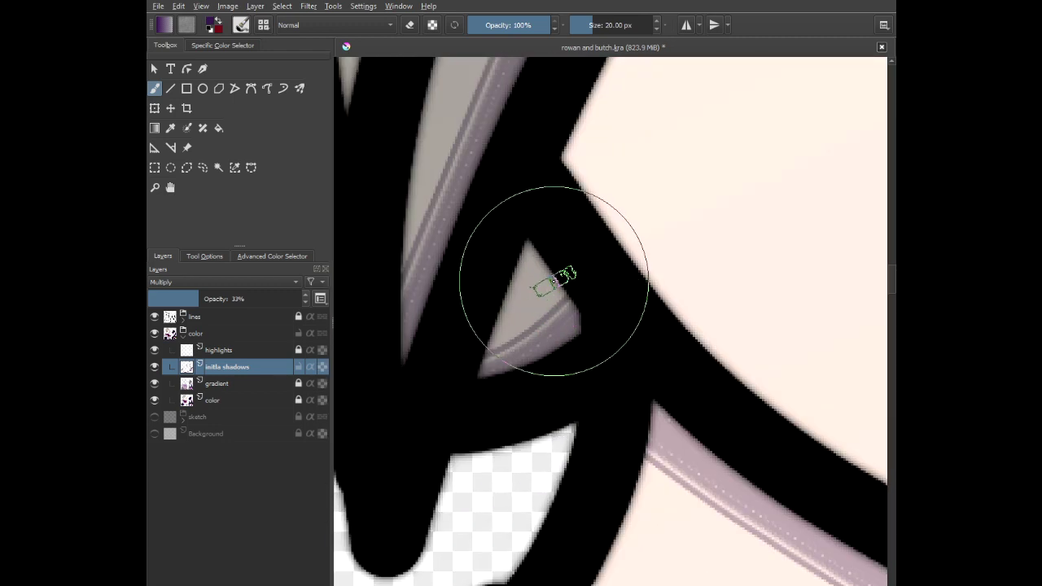
{"action": "scroll", "coordinate": [414, 326], "scroll_direction": "down", "scroll_amount": 5}
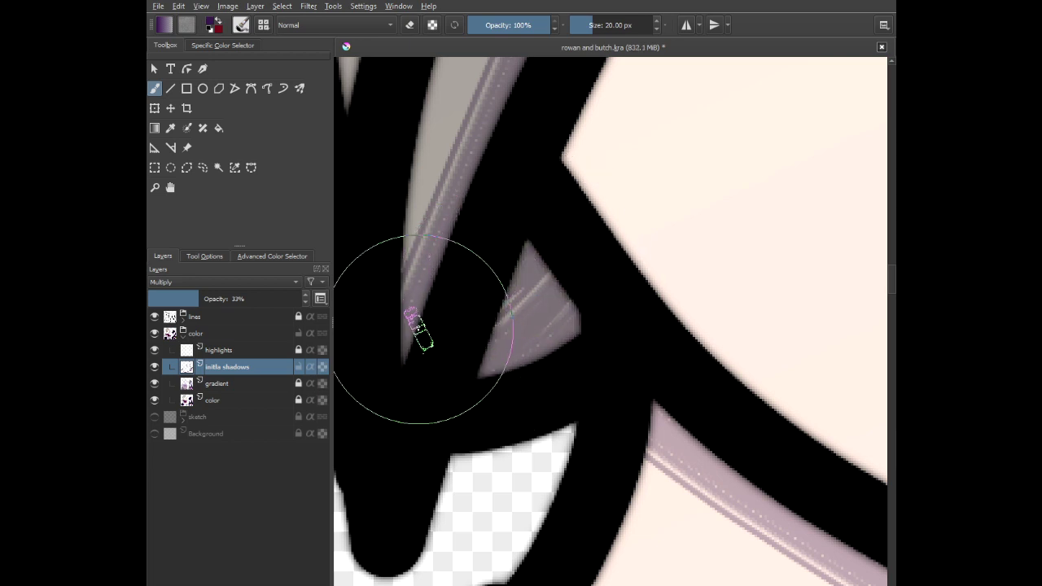
- Shade the lowest hair lock on the left side of the left character's head along its inner lower outline
{"action": "scroll", "coordinate": [515, 240], "scroll_direction": "up", "scroll_amount": 3}
{"action": "scroll", "coordinate": [514, 240], "scroll_direction": "up", "scroll_amount": 2}
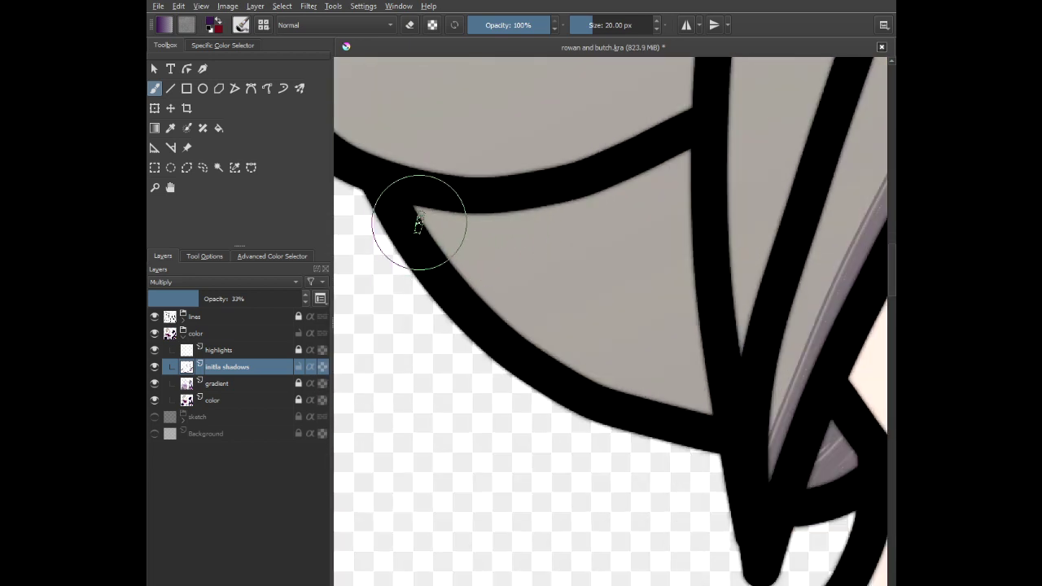
{"action": "mouse_move", "coordinate": [415, 204]}
{"action": "left_mouse_down"}
{"action": "mouse_move", "coordinate": [561, 336]}
{"action": "mouse_move", "coordinate": [713, 411]}
{"action": "left_mouse_up"}
{"action": "mouse_move", "coordinate": [422, 236]}
{"action": "left_mouse_down"}
{"action": "mouse_move", "coordinate": [595, 357]}
{"action": "mouse_move", "coordinate": [757, 436]}
{"action": "mouse_move", "coordinate": [497, 329]}
{"action": "mouse_move", "coordinate": [465, 278]}
{"action": "mouse_move", "coordinate": [571, 358]}
{"action": "mouse_move", "coordinate": [644, 393]}
{"action": "left_mouse_up"}
{"action": "scroll", "coordinate": [505, 220], "scroll_direction": "down", "scroll_amount": 2}
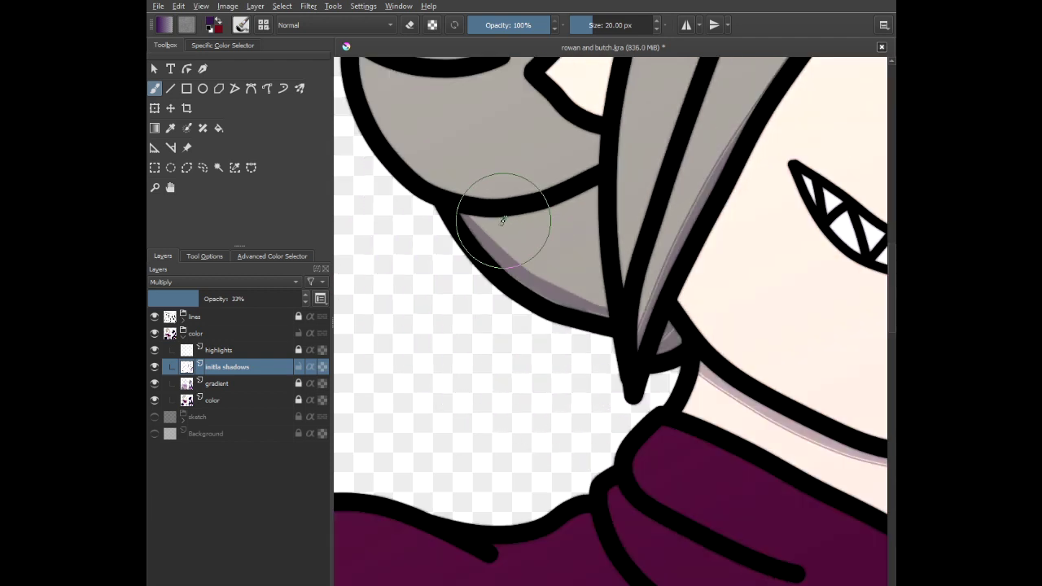
- Paint a curved shadow inside the lower outline of the hair lock below the left character's left-hand ear
{"action": "left_click_drag", "start_coordinate": [503, 221], "coordinate": [576, 378]}
{"action": "scroll", "coordinate": [544, 334], "scroll_direction": "up", "scroll_amount": 2}
{"action": "left_click_drag", "start_coordinate": [452, 231], "coordinate": [510, 275]}
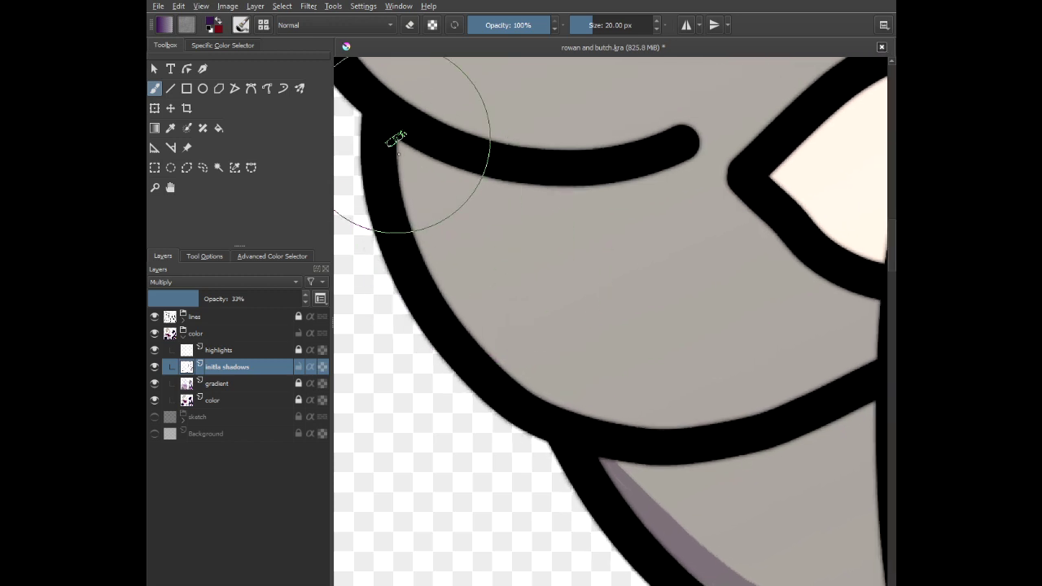
{"action": "mouse_move", "coordinate": [397, 142]}
{"action": "left_mouse_down"}
{"action": "mouse_move", "coordinate": [442, 275]}
{"action": "mouse_move", "coordinate": [485, 347]}
{"action": "mouse_move", "coordinate": [583, 409]}
{"action": "mouse_move", "coordinate": [749, 416]}
{"action": "mouse_move", "coordinate": [876, 355]}
{"action": "left_mouse_up"}
{"action": "scroll", "coordinate": [810, 288], "scroll_direction": "down", "scroll_amount": 2}
- Shade the large outer lock on the left side of the hair, from its pointed tip down along the curved outline
{"action": "mouse_move", "coordinate": [807, 289]}
{"action": "left_mouse_down"}
{"action": "mouse_move", "coordinate": [650, 421]}
{"action": "mouse_move", "coordinate": [672, 489]}
{"action": "left_mouse_up"}
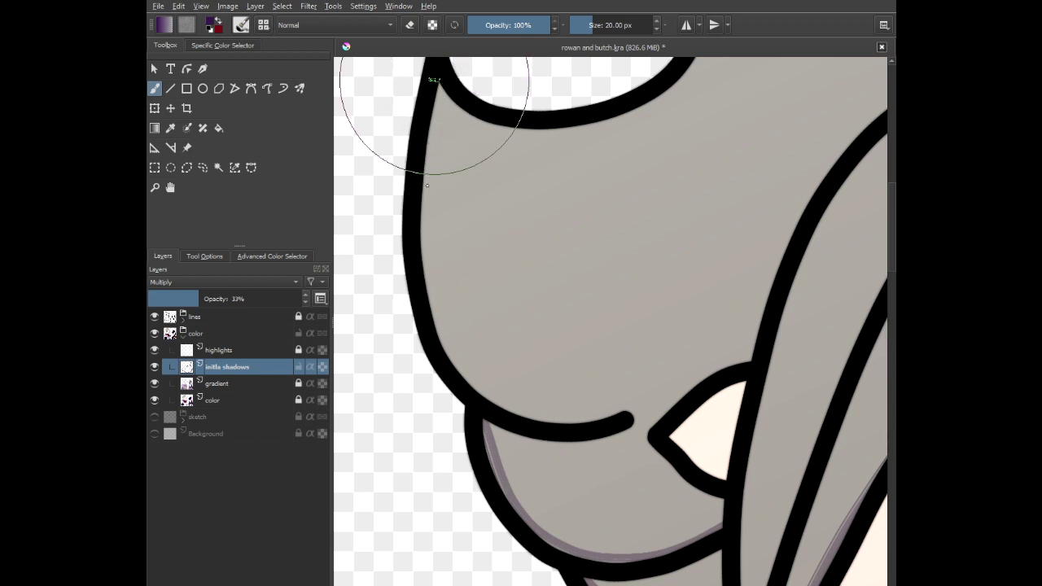
{"action": "mouse_move", "coordinate": [430, 136]}
{"action": "left_mouse_down"}
{"action": "mouse_move", "coordinate": [431, 260]}
{"action": "mouse_move", "coordinate": [460, 348]}
{"action": "mouse_move", "coordinate": [526, 408]}
{"action": "mouse_move", "coordinate": [580, 425]}
{"action": "left_mouse_up"}
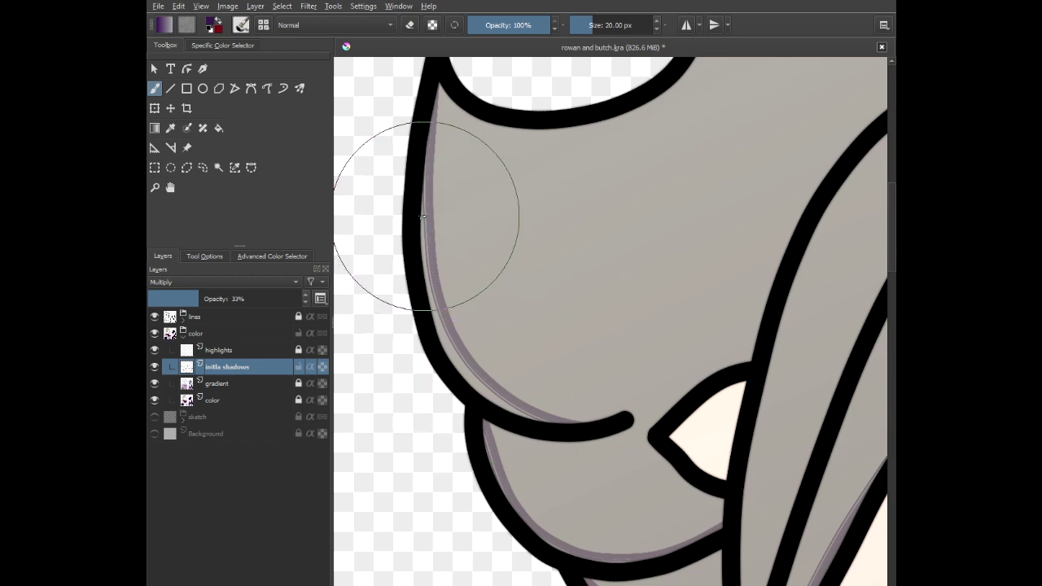
{"action": "mouse_move", "coordinate": [423, 188]}
{"action": "left_mouse_down"}
{"action": "mouse_move", "coordinate": [452, 356]}
{"action": "mouse_move", "coordinate": [478, 388]}
{"action": "mouse_move", "coordinate": [548, 424]}
{"action": "left_mouse_up"}
{"action": "scroll", "coordinate": [547, 378], "scroll_direction": "down", "scroll_amount": 2}
{"action": "scroll", "coordinate": [547, 378], "scroll_direction": "down", "scroll_amount": 2}
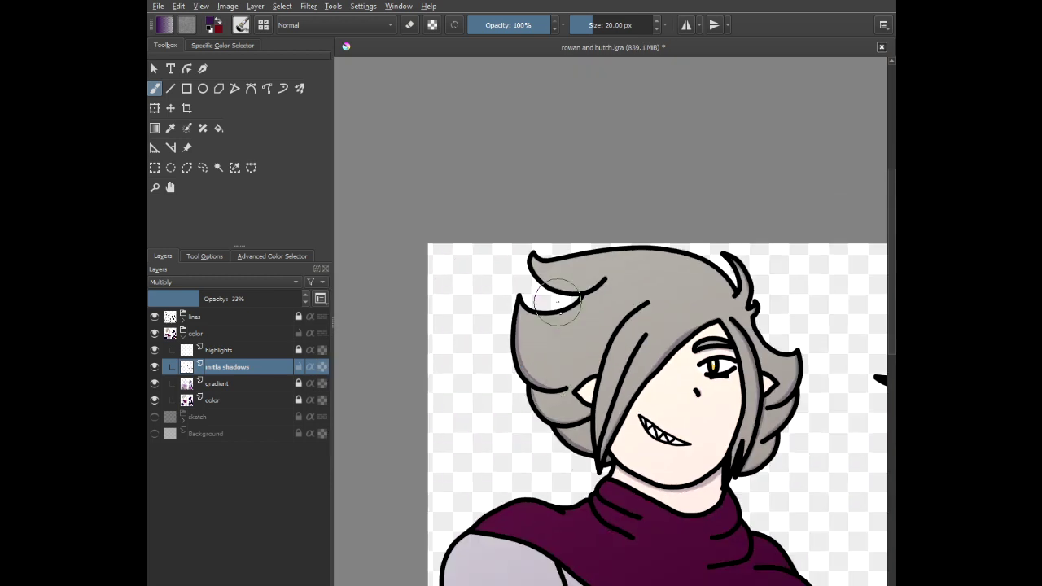
- Paint a shadow inside the lower curve of the tuft at the top left of the left character's hair
{"action": "scroll", "coordinate": [568, 279], "scroll_direction": "up", "scroll_amount": 5}
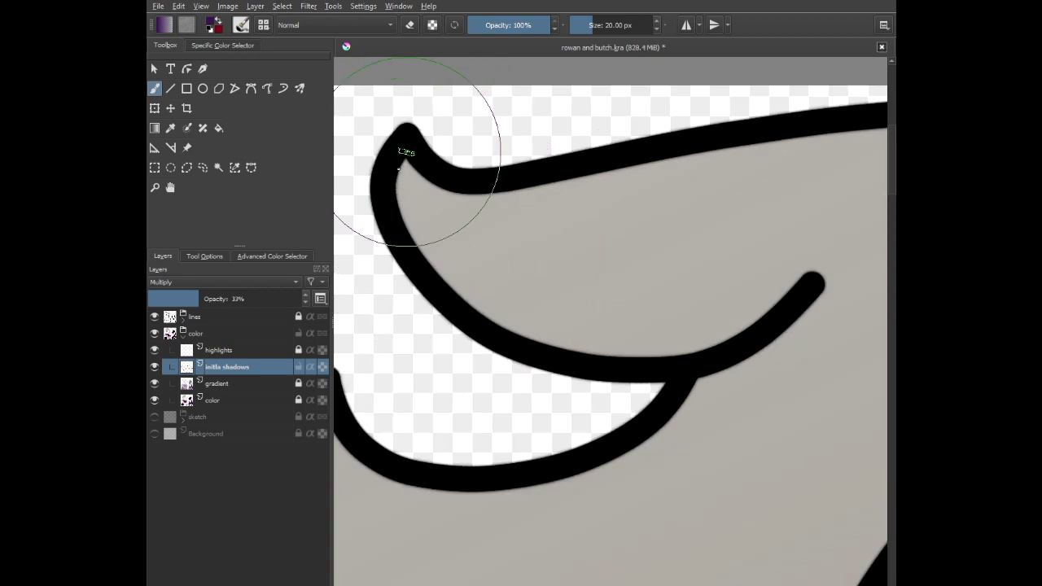
{"action": "mouse_move", "coordinate": [403, 188]}
{"action": "left_mouse_down"}
{"action": "mouse_move", "coordinate": [415, 245]}
{"action": "mouse_move", "coordinate": [480, 313]}
{"action": "mouse_move", "coordinate": [553, 338]}
{"action": "mouse_move", "coordinate": [672, 350]}
{"action": "mouse_move", "coordinate": [802, 287]}
{"action": "left_mouse_up"}
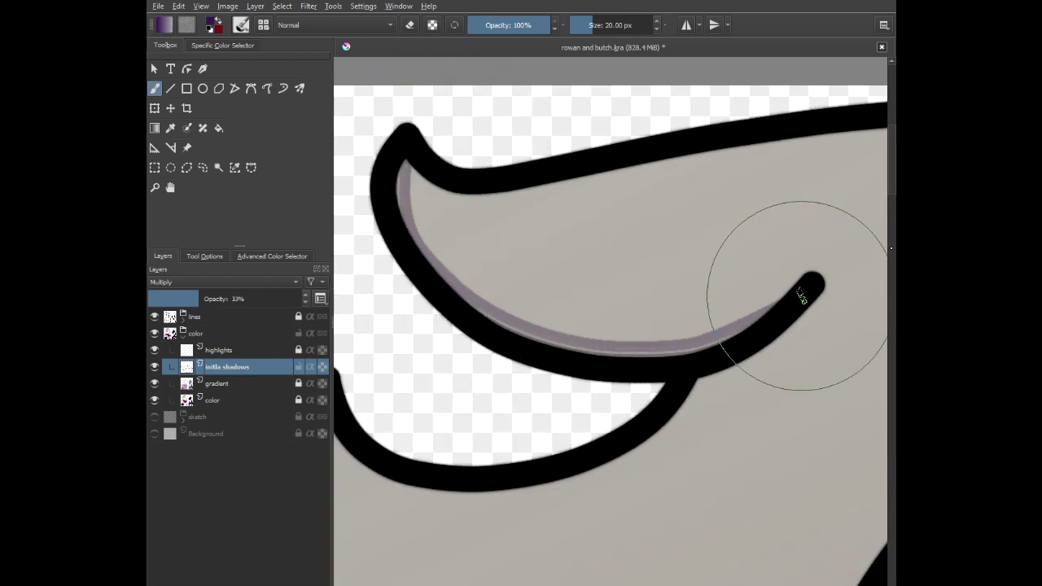
{"action": "scroll", "coordinate": [799, 277], "scroll_direction": "down", "scroll_amount": 2}
{"action": "scroll", "coordinate": [798, 269], "scroll_direction": "down", "scroll_amount": 5}
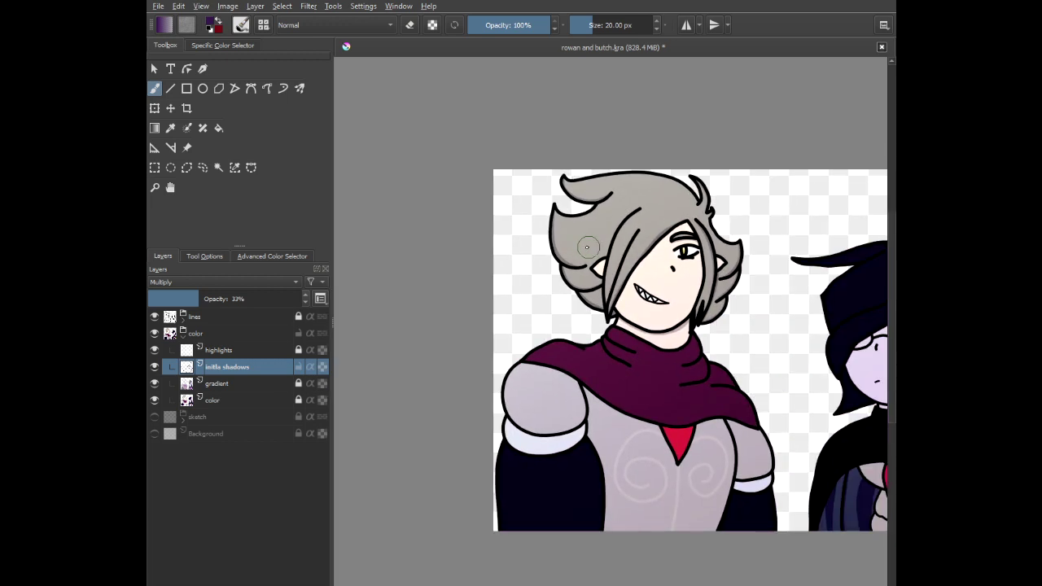
- Add a small shadow along the left side of the right character's nose line
{"action": "scroll", "coordinate": [609, 259], "scroll_direction": "down", "scroll_amount": 3}
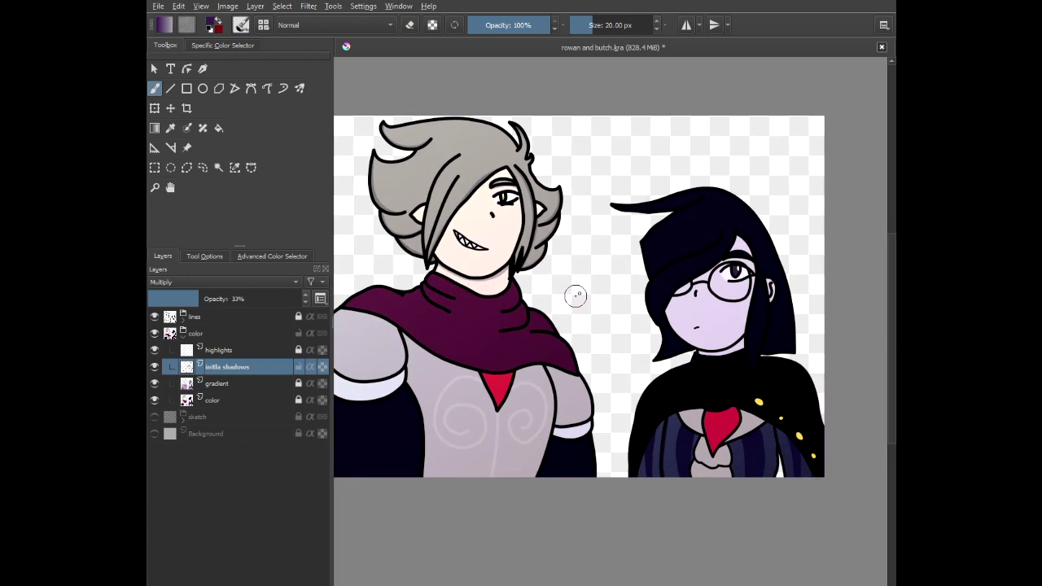
{"action": "scroll", "coordinate": [749, 267], "scroll_direction": "up", "scroll_amount": 8}
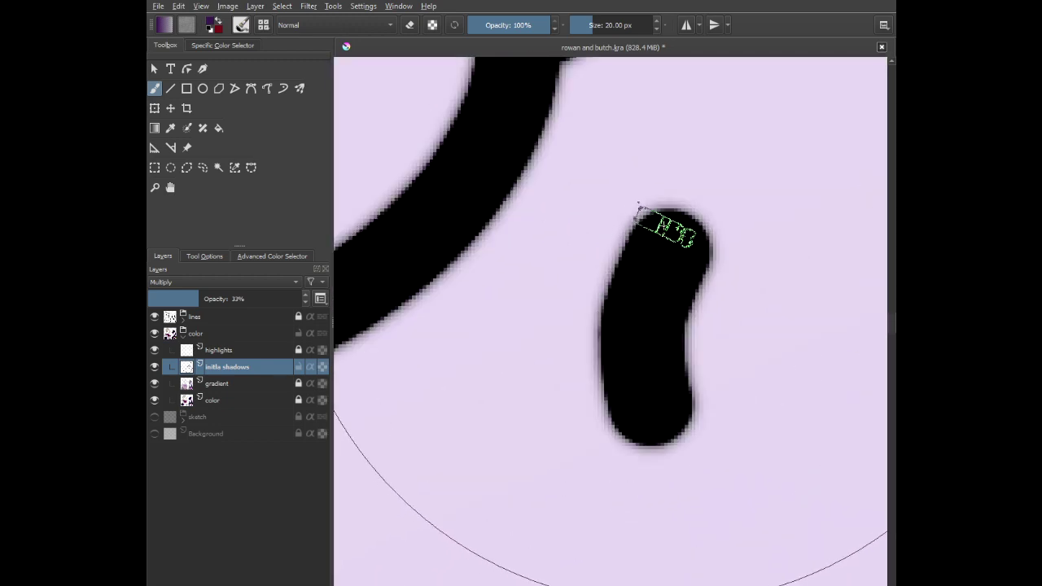
{"action": "mouse_move", "coordinate": [658, 230]}
{"action": "left_mouse_down"}
{"action": "mouse_move", "coordinate": [626, 279]}
{"action": "mouse_move", "coordinate": [616, 368]}
{"action": "mouse_move", "coordinate": [644, 421]}
{"action": "mouse_move", "coordinate": [693, 436]}
{"action": "mouse_move", "coordinate": [392, 260]}
{"action": "left_mouse_up"}
{"action": "scroll", "coordinate": [686, 414], "scroll_direction": "down", "scroll_amount": 5}
{"action": "scroll", "coordinate": [690, 436], "scroll_direction": "down", "scroll_amount": 2}
- Paint a shadow band under the right character's eyebrow, between the brow and the upper rim of the glasses
{"action": "scroll", "coordinate": [521, 130], "scroll_direction": "up", "scroll_amount": 5}
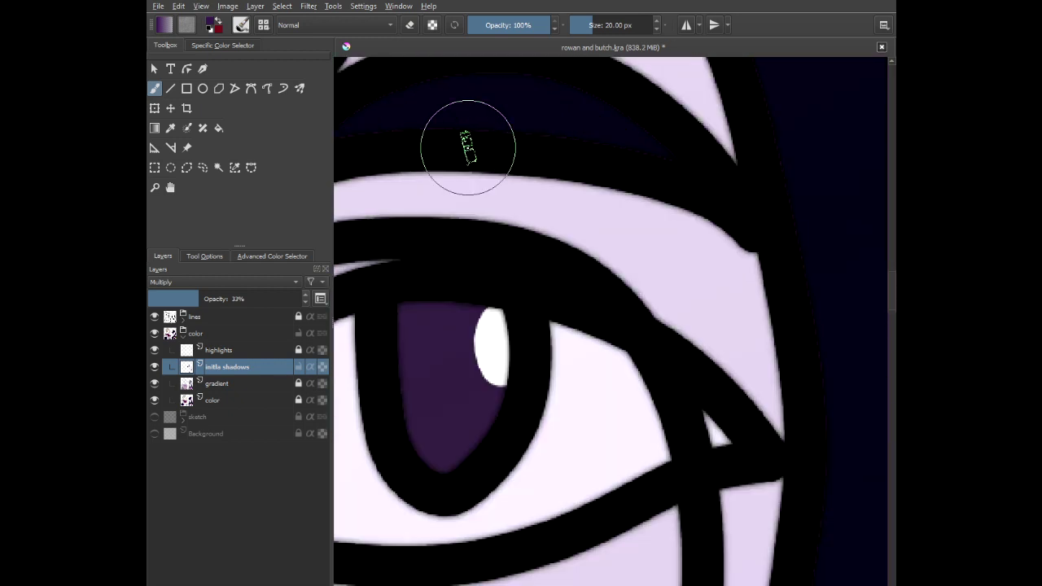
{"action": "left_click_drag", "start_coordinate": [458, 188], "coordinate": [559, 214]}
{"action": "scroll", "coordinate": [559, 215], "scroll_direction": "down", "scroll_amount": 2}
{"action": "mouse_move", "coordinate": [402, 233]}
{"action": "left_mouse_down"}
{"action": "mouse_move", "coordinate": [594, 220]}
{"action": "mouse_move", "coordinate": [777, 275]}
{"action": "left_mouse_up"}
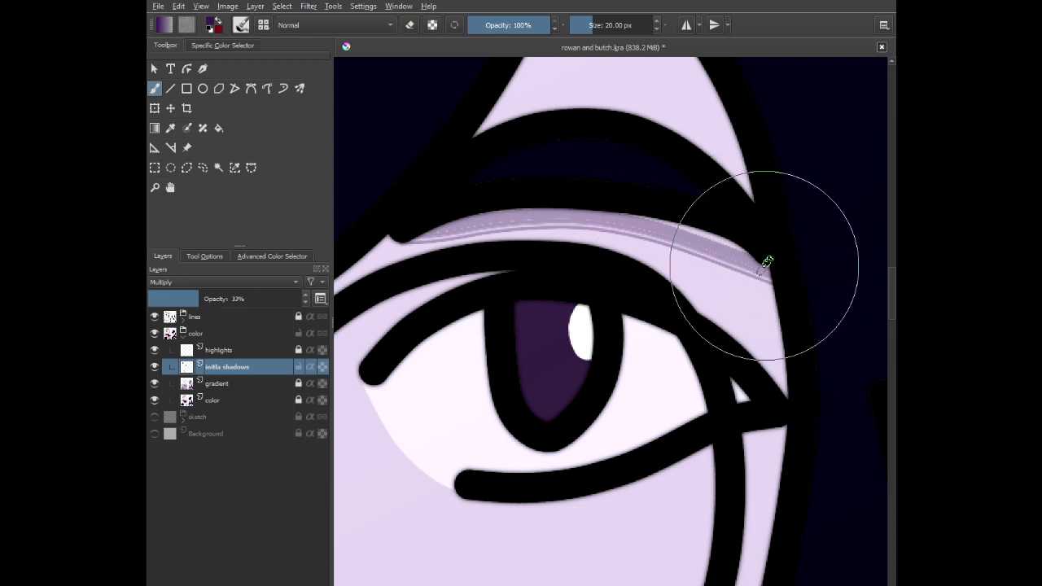
{"action": "scroll", "coordinate": [529, 206], "scroll_direction": "down", "scroll_amount": 4}
{"action": "scroll", "coordinate": [529, 206], "scroll_direction": "down", "scroll_amount": 2}
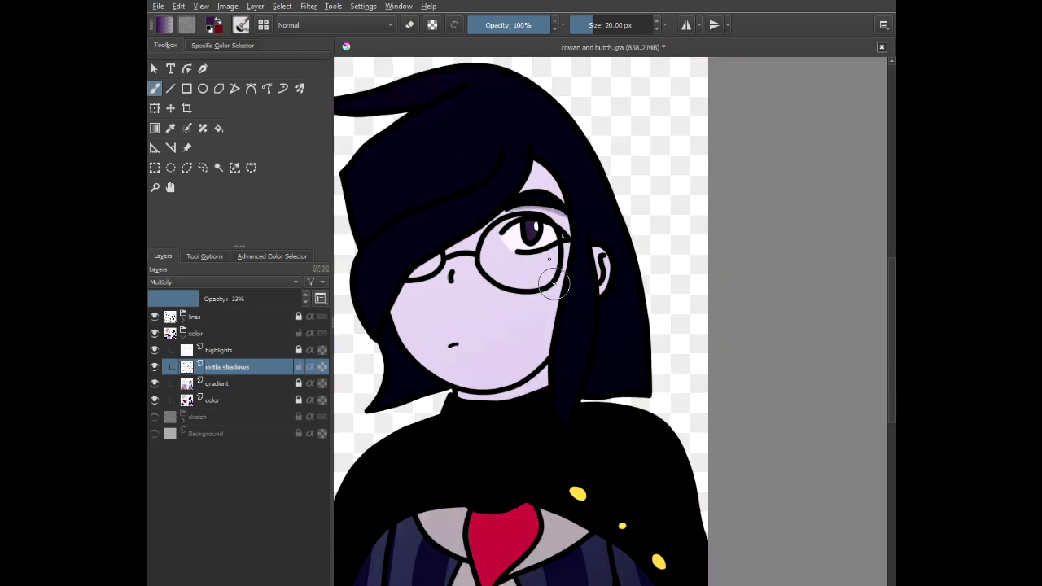
- Try a shadow stroke on the right character's dark fringe and set the brush size to 40 px
{"action": "left_click_drag", "start_coordinate": [475, 274], "coordinate": [531, 252]}
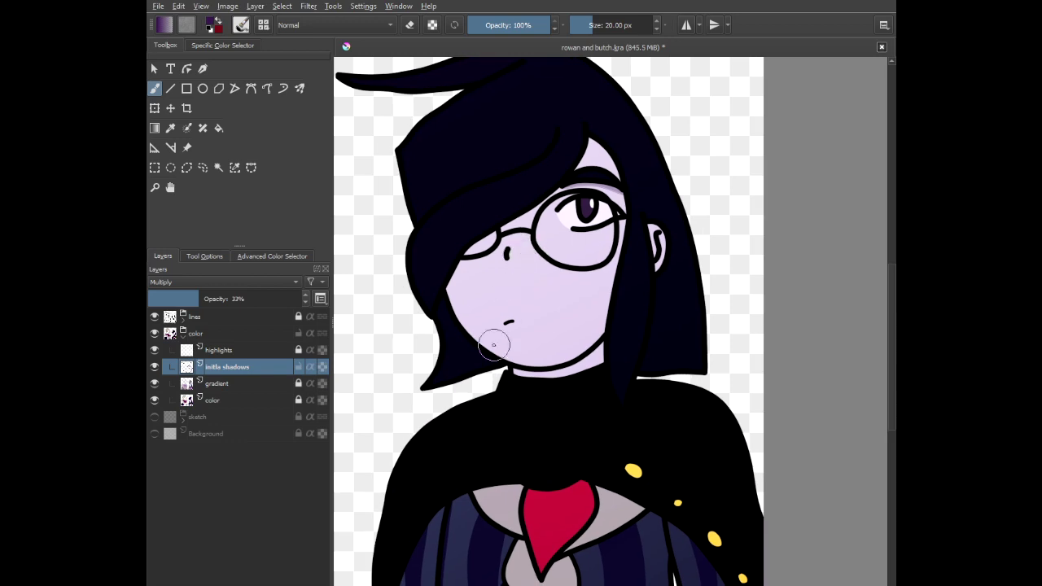
{"action": "scroll", "coordinate": [471, 358], "scroll_direction": "down", "scroll_amount": 3}
{"action": "mouse_move", "coordinate": [471, 358]}
{"action": "left_mouse_down"}
{"action": "mouse_move", "coordinate": [588, 312]}
{"action": "mouse_move", "coordinate": [674, 333]}
{"action": "mouse_move", "coordinate": [677, 377]}
{"action": "left_mouse_up"}
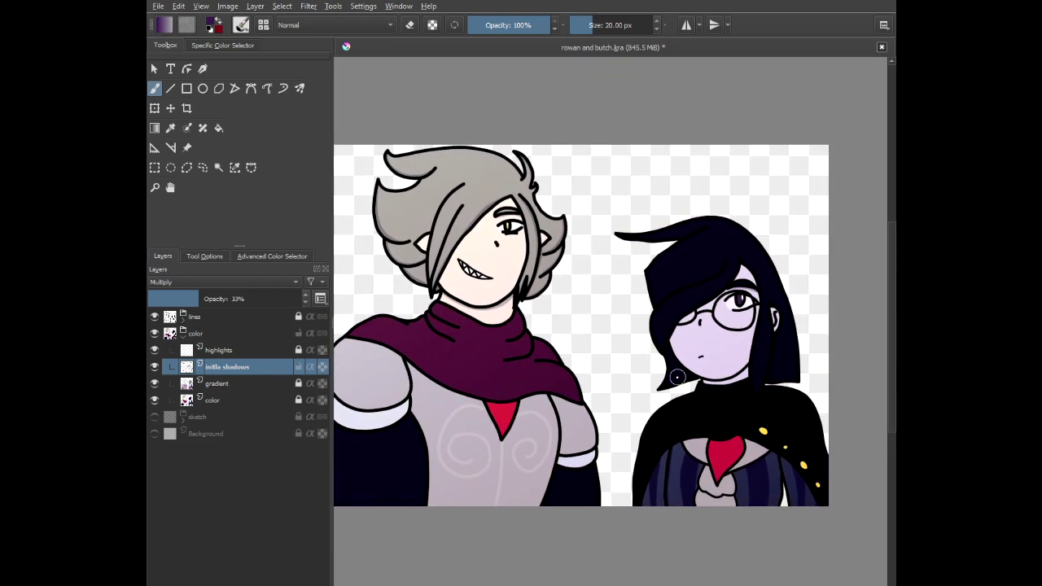
{"action": "scroll", "coordinate": [673, 328], "scroll_direction": "up", "scroll_amount": 3}
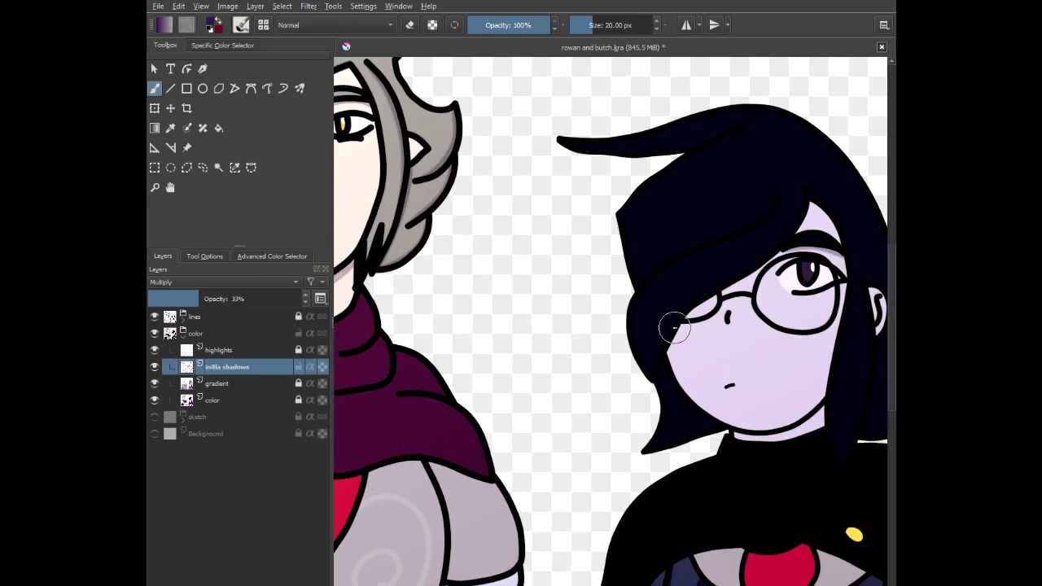
{"action": "left_click_drag", "start_coordinate": [674, 328], "coordinate": [519, 281]}
{"action": "scroll", "coordinate": [518, 280], "scroll_direction": "up", "scroll_amount": 2}
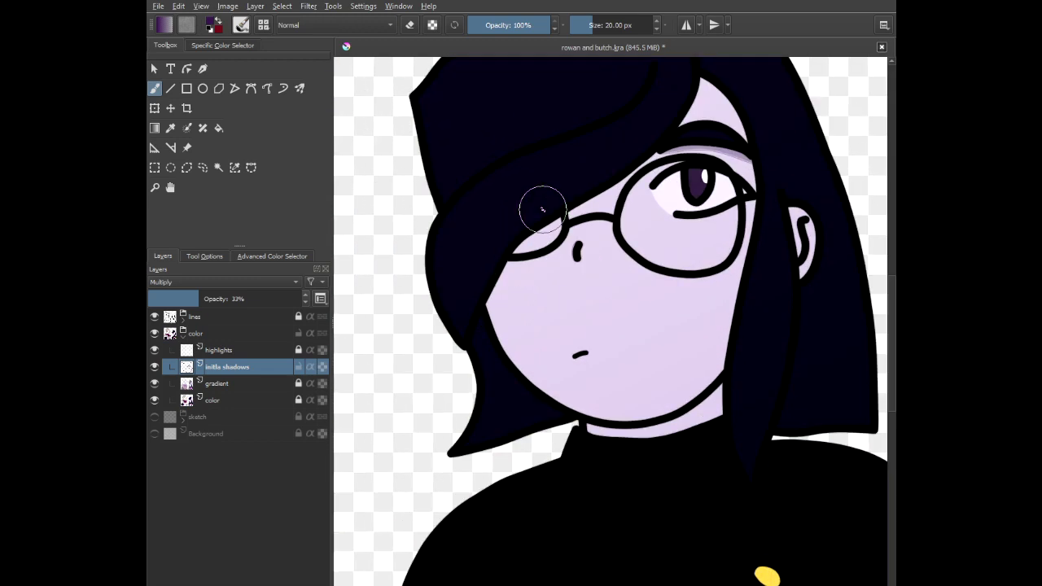
{"action": "scroll", "coordinate": [542, 209], "scroll_direction": "up", "scroll_amount": 2}
{"action": "scroll", "coordinate": [447, 247], "scroll_direction": "up", "scroll_amount": 4}
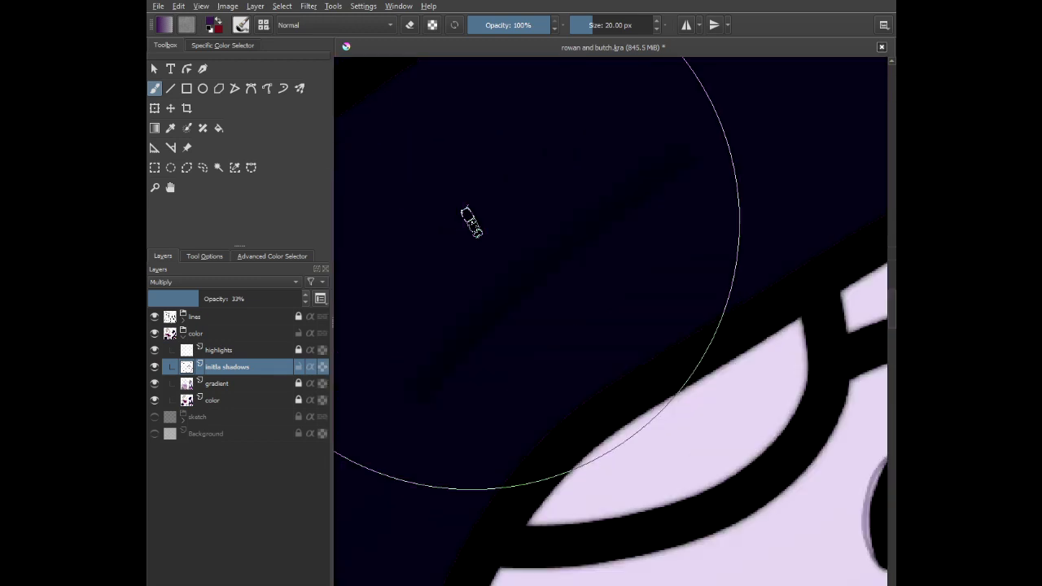
{"action": "scroll", "coordinate": [470, 222], "scroll_direction": "down", "scroll_amount": 5}
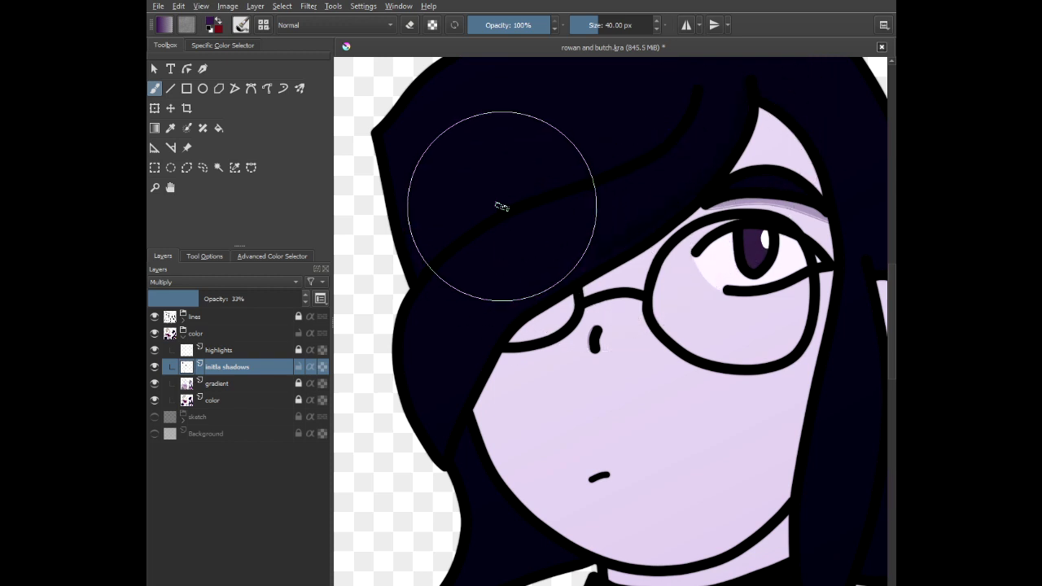
{"action": "scroll", "coordinate": [502, 206], "scroll_direction": "up", "scroll_amount": 4}
- Choose a darker navy shadow colour and shade the right character's fringe along its edge beside the face
{"action": "right_click", "coordinate": [633, 189]}
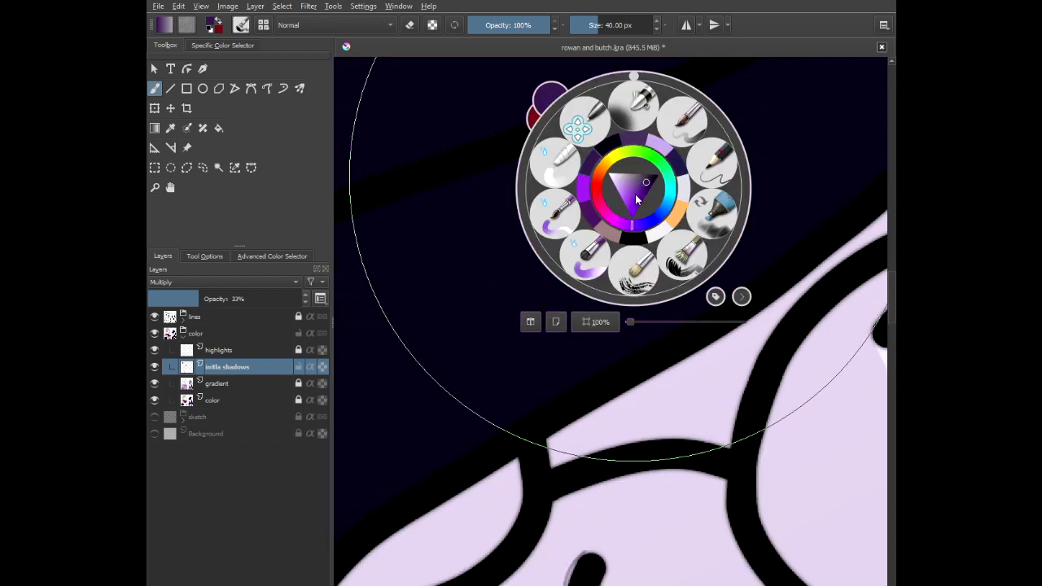
{"action": "left_click", "coordinate": [465, 144]}
{"action": "scroll", "coordinate": [500, 144], "scroll_direction": "down", "scroll_amount": 3}
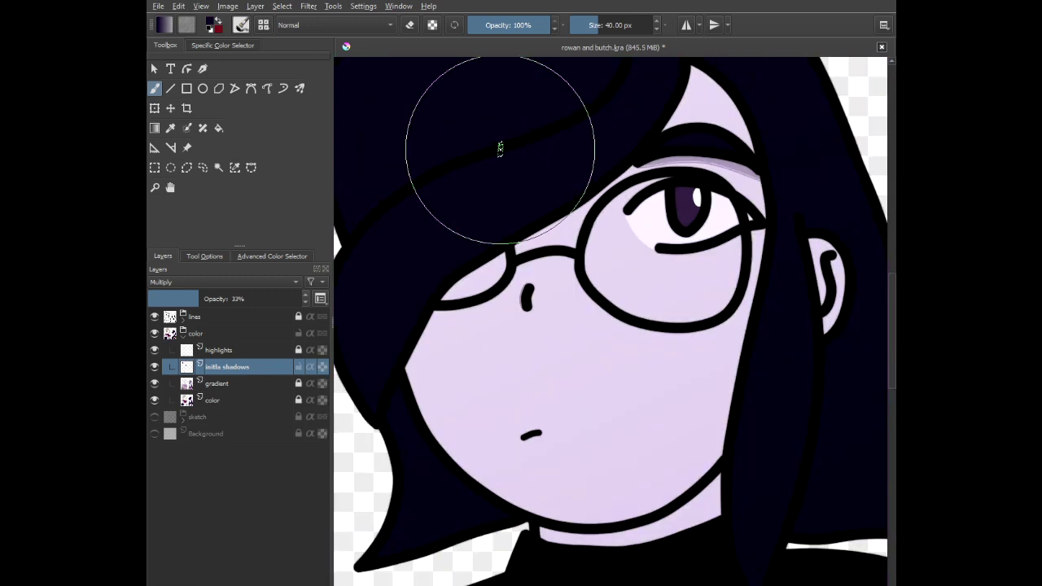
{"action": "scroll", "coordinate": [688, 119], "scroll_direction": "up", "scroll_amount": 1}
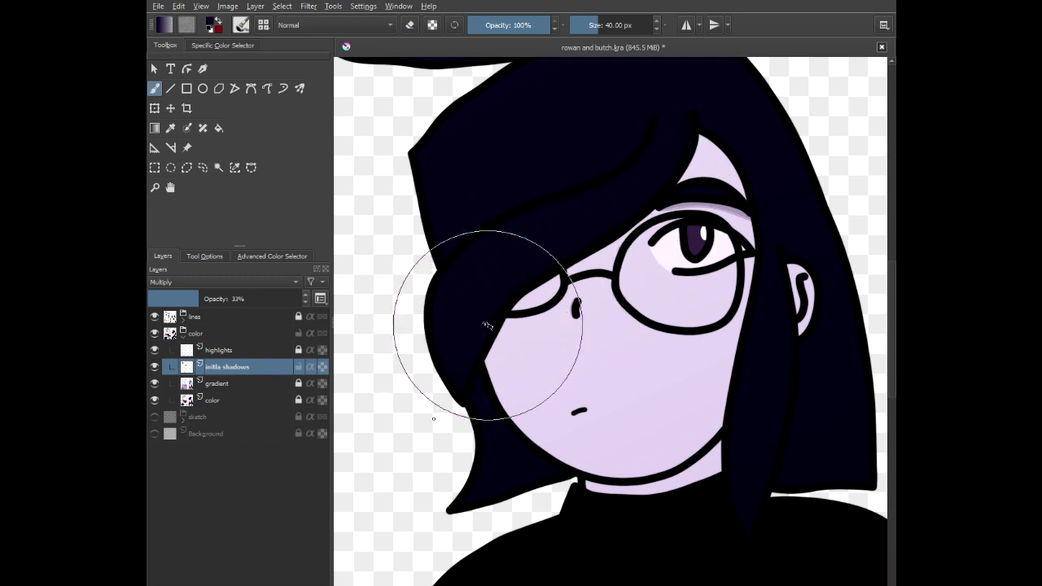
{"action": "scroll", "coordinate": [456, 391], "scroll_direction": "up", "scroll_amount": 5}
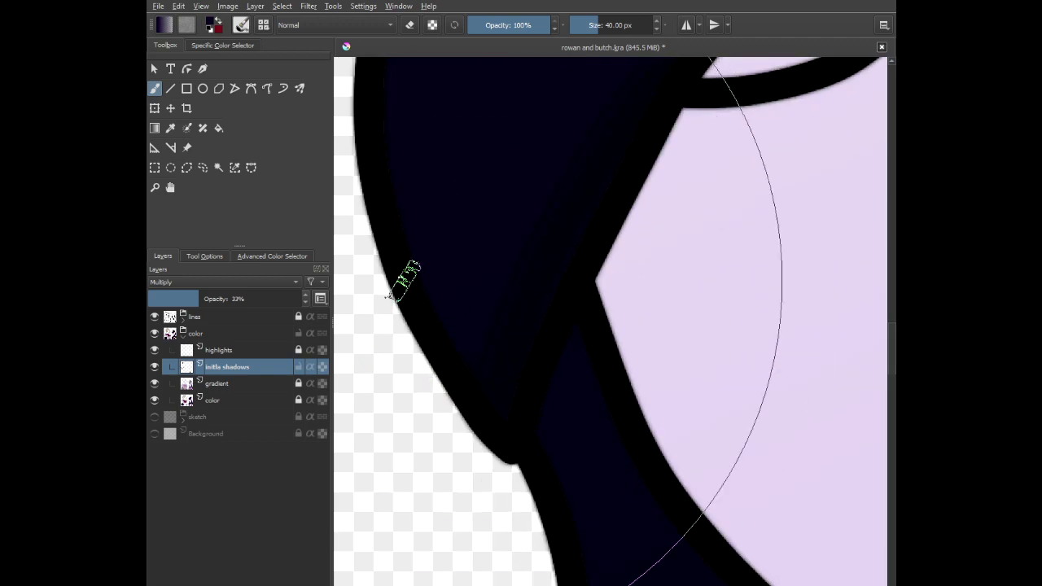
{"action": "scroll", "coordinate": [481, 186], "scroll_direction": "down", "scroll_amount": 4}
{"action": "scroll", "coordinate": [461, 183], "scroll_direction": "down", "scroll_amount": 1}
- Shade the right character's back hair along the left side of the jaw, down to the neck
{"action": "mouse_move", "coordinate": [460, 183]}
{"action": "left_mouse_down"}
{"action": "mouse_move", "coordinate": [465, 215]}
{"action": "mouse_move", "coordinate": [407, 142]}
{"action": "mouse_move", "coordinate": [437, 136]}
{"action": "mouse_move", "coordinate": [457, 186]}
{"action": "left_mouse_up"}
{"action": "scroll", "coordinate": [407, 143], "scroll_direction": "up", "scroll_amount": 1}
{"action": "scroll", "coordinate": [475, 269], "scroll_direction": "up", "scroll_amount": 3}
{"action": "scroll", "coordinate": [425, 133], "scroll_direction": "down", "scroll_amount": 1}
{"action": "mouse_move", "coordinate": [434, 124]}
{"action": "left_mouse_down"}
{"action": "mouse_move", "coordinate": [473, 231]}
{"action": "mouse_move", "coordinate": [554, 331]}
{"action": "mouse_move", "coordinate": [706, 408]}
{"action": "left_mouse_up"}
{"action": "scroll", "coordinate": [714, 356], "scroll_direction": "down", "scroll_amount": 6}
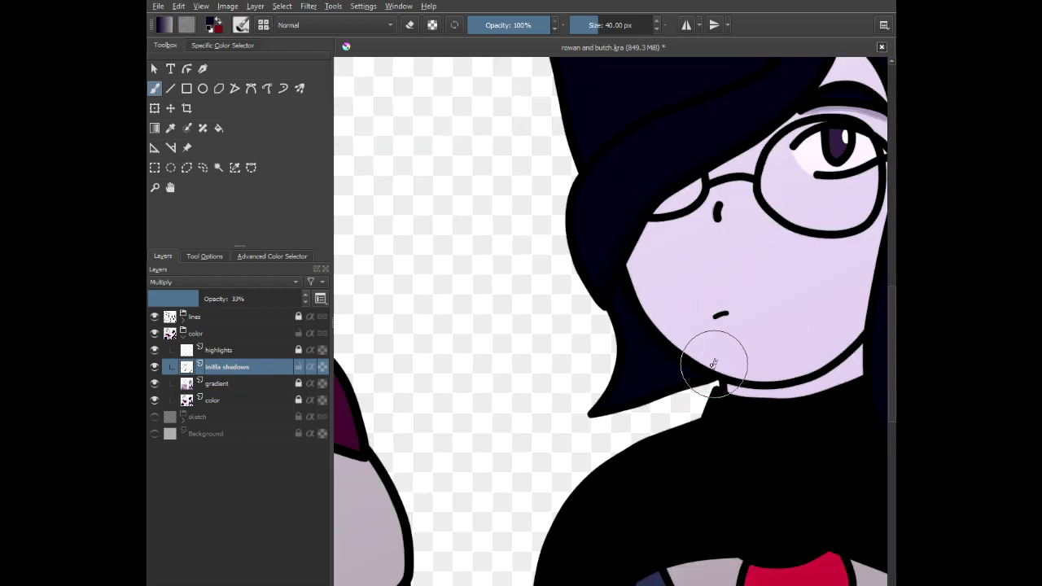
{"action": "scroll", "coordinate": [583, 276], "scroll_direction": "up", "scroll_amount": 2}
{"action": "scroll", "coordinate": [584, 275], "scroll_direction": "up", "scroll_amount": 3}
{"action": "left_click_drag", "start_coordinate": [603, 230], "coordinate": [550, 246]}
{"action": "scroll", "coordinate": [551, 246], "scroll_direction": "down", "scroll_amount": 1}
{"action": "scroll", "coordinate": [565, 121], "scroll_direction": "down", "scroll_amount": 3}
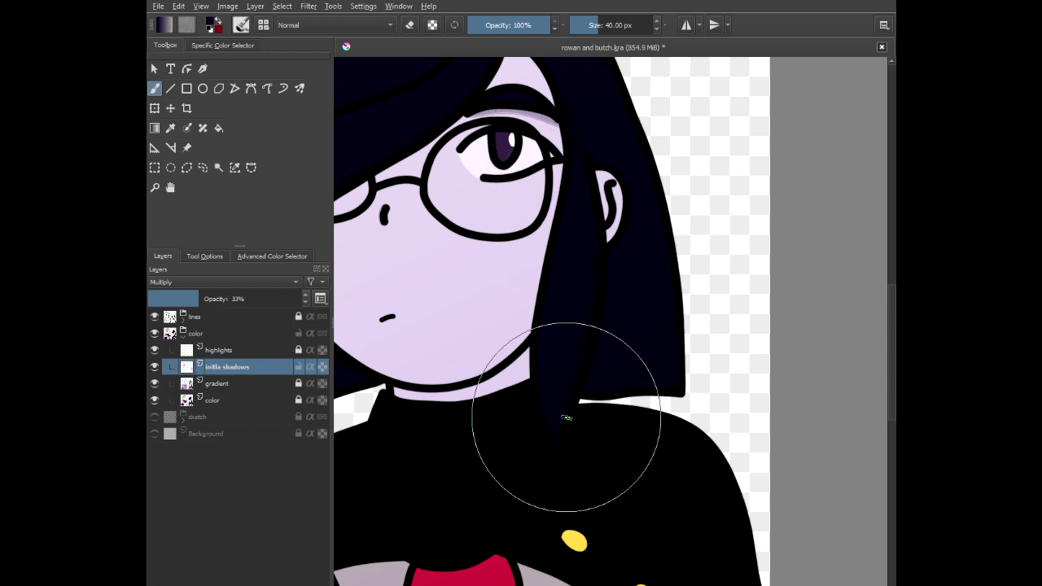
- Paint a shadow across the right character's neck following the chin and jawline, undoing the short first stroke
{"action": "scroll", "coordinate": [431, 391], "scroll_direction": "up", "scroll_amount": 3}
{"action": "mouse_move", "coordinate": [383, 393]}
{"action": "left_mouse_down"}
{"action": "mouse_move", "coordinate": [525, 392]}
{"action": "mouse_move", "coordinate": [651, 313]}
{"action": "mouse_move", "coordinate": [608, 357]}
{"action": "mouse_move", "coordinate": [545, 390]}
{"action": "mouse_move", "coordinate": [394, 396]}
{"action": "left_mouse_up"}
{"action": "key", "text": "ctrl+z"}
{"action": "scroll", "coordinate": [442, 302], "scroll_direction": "down", "scroll_amount": 6}
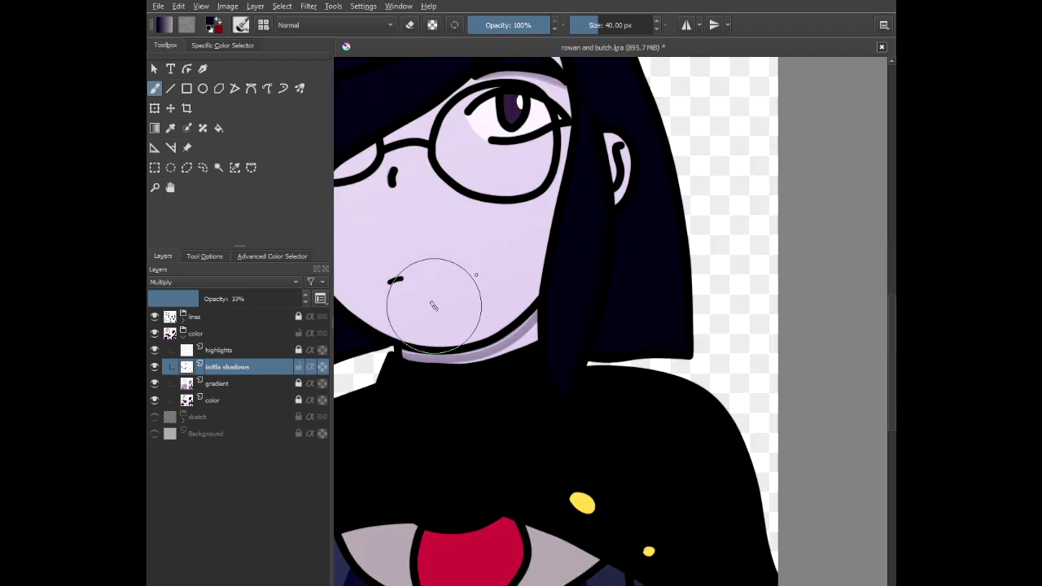
- Examine the right character's back hair and long hair tuft, and both characters at full-canvas view, to check the initial shadows
{"action": "scroll", "coordinate": [573, 269], "scroll_direction": "up", "scroll_amount": 5}
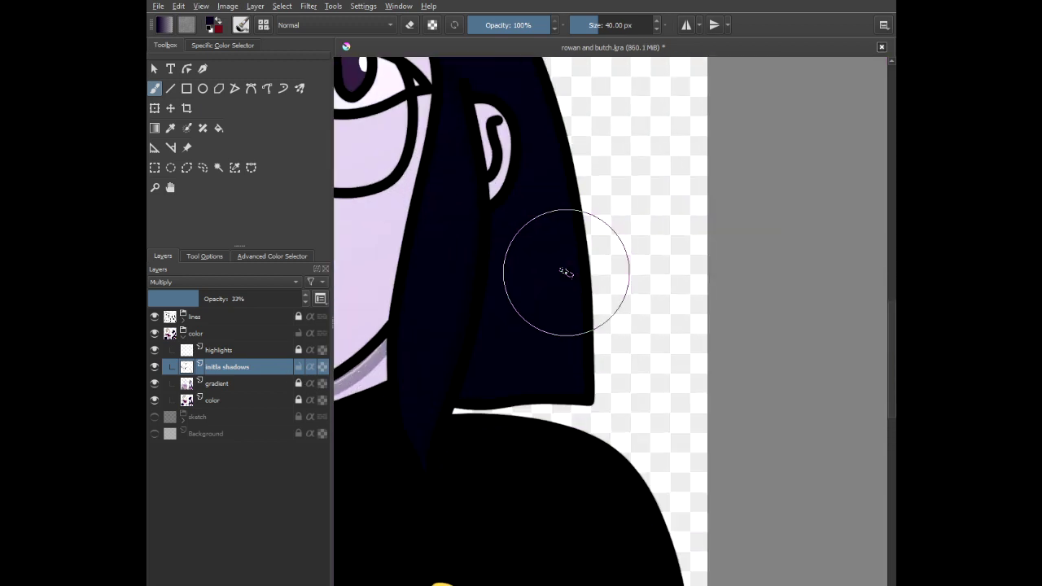
{"action": "scroll", "coordinate": [478, 368], "scroll_direction": "down", "scroll_amount": 5}
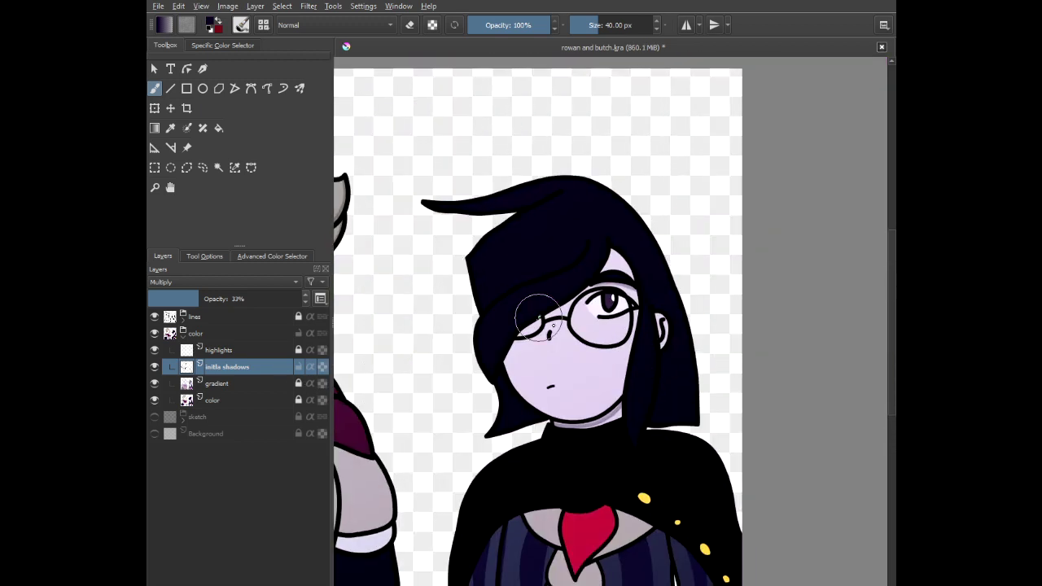
{"action": "scroll", "coordinate": [488, 285], "scroll_direction": "up", "scroll_amount": 4}
{"action": "left_click_drag", "start_coordinate": [425, 180], "coordinate": [508, 402]}
{"action": "scroll", "coordinate": [415, 324], "scroll_direction": "up", "scroll_amount": 1}
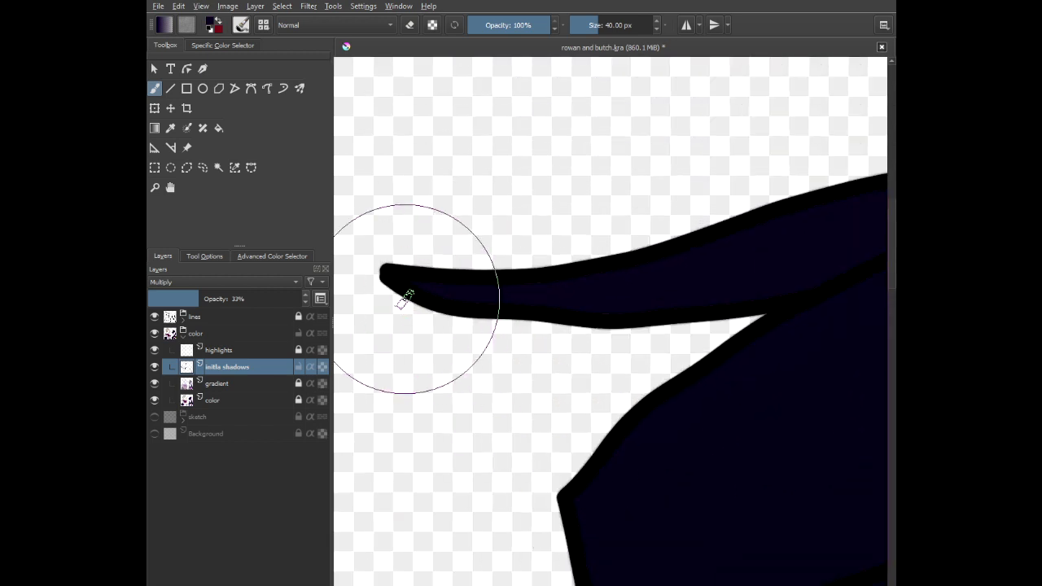
{"action": "scroll", "coordinate": [405, 294], "scroll_direction": "down", "scroll_amount": 1}
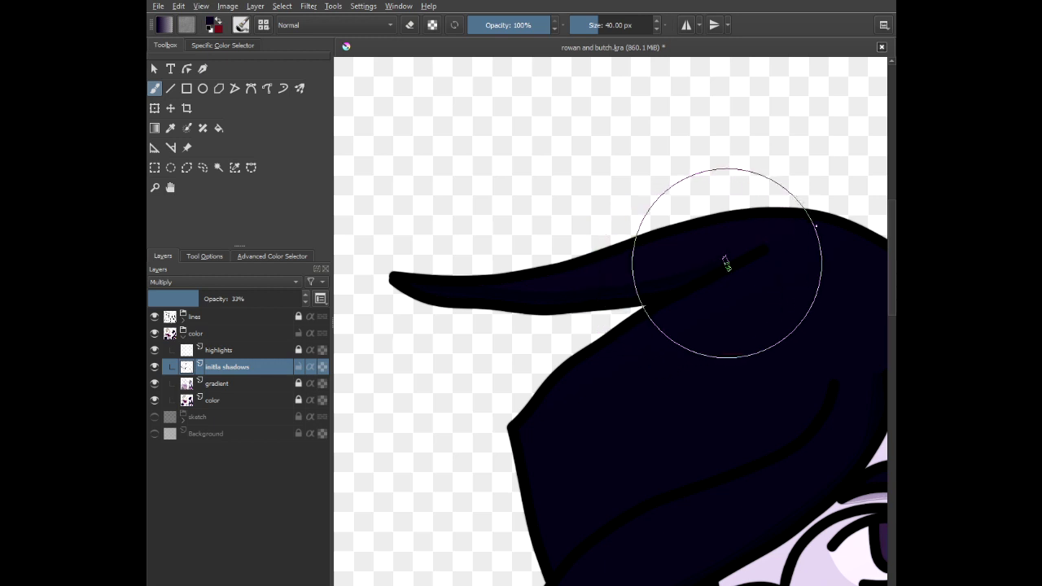
{"action": "scroll", "coordinate": [688, 320], "scroll_direction": "down", "scroll_amount": 4}
{"action": "scroll", "coordinate": [687, 320], "scroll_direction": "down", "scroll_amount": 2}
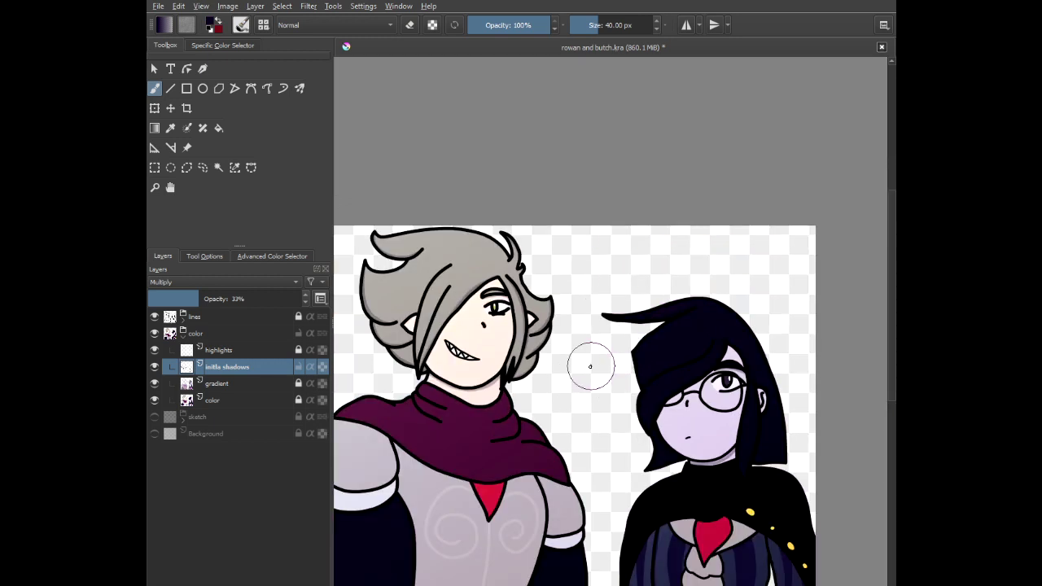
{"action": "left_click_drag", "start_coordinate": [591, 366], "coordinate": [603, 268]}
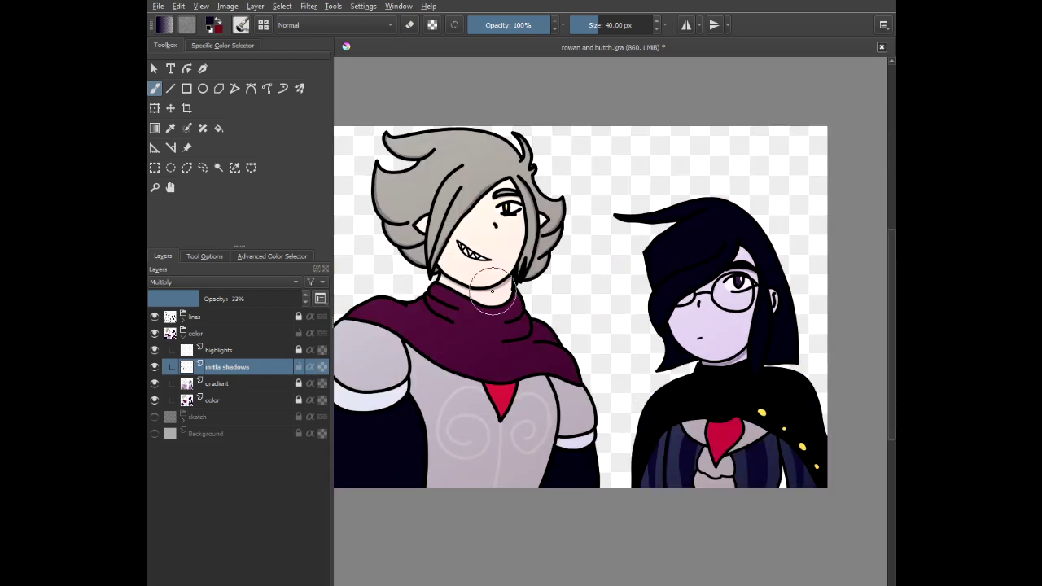
{"action": "scroll", "coordinate": [599, 285], "scroll_direction": "down", "scroll_amount": 1}
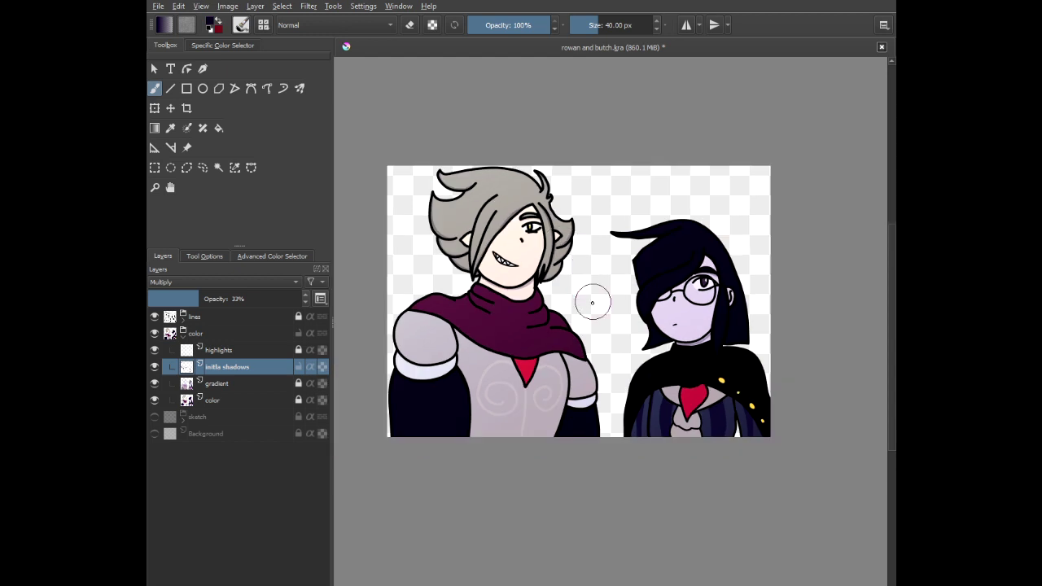
{"action": "left_click_drag", "start_coordinate": [592, 303], "coordinate": [581, 268]}
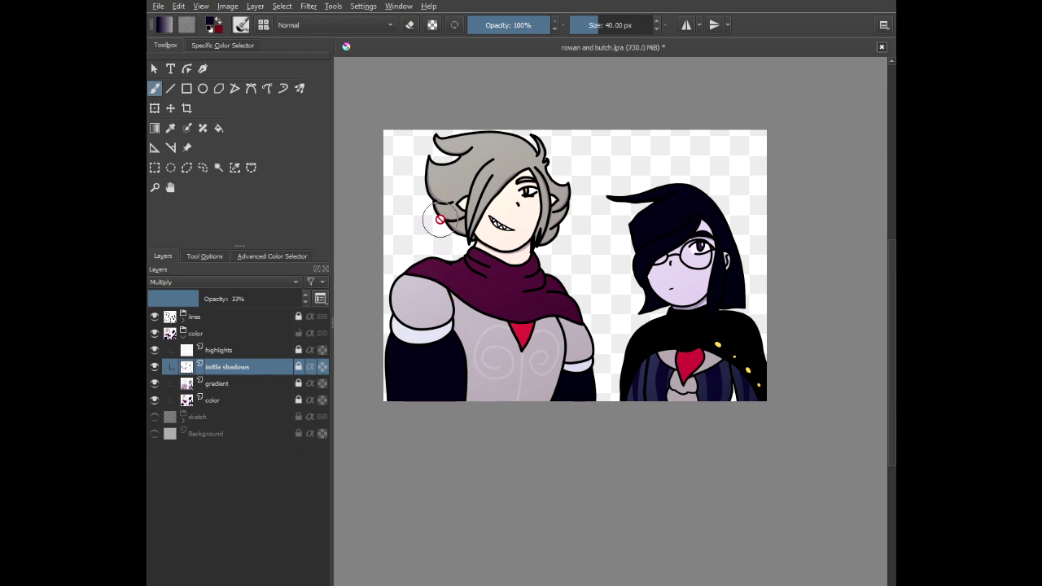
- Lock the initial shadows layer and add a paint layer named "more shadows" above it
{"action": "right_click", "coordinate": [440, 220]}
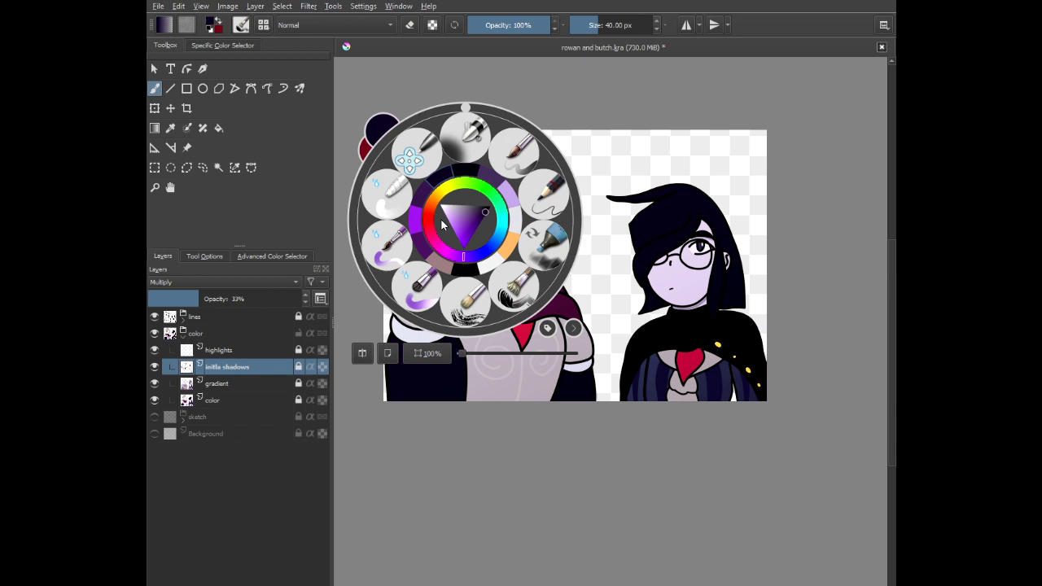
{"action": "left_click", "coordinate": [386, 82]}
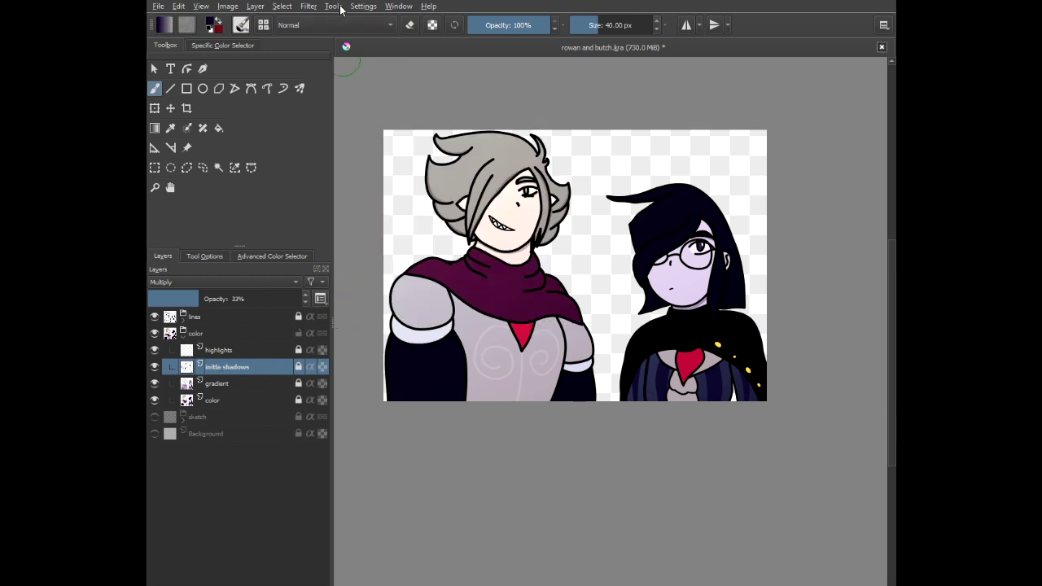
{"action": "key", "text": "Insert"}
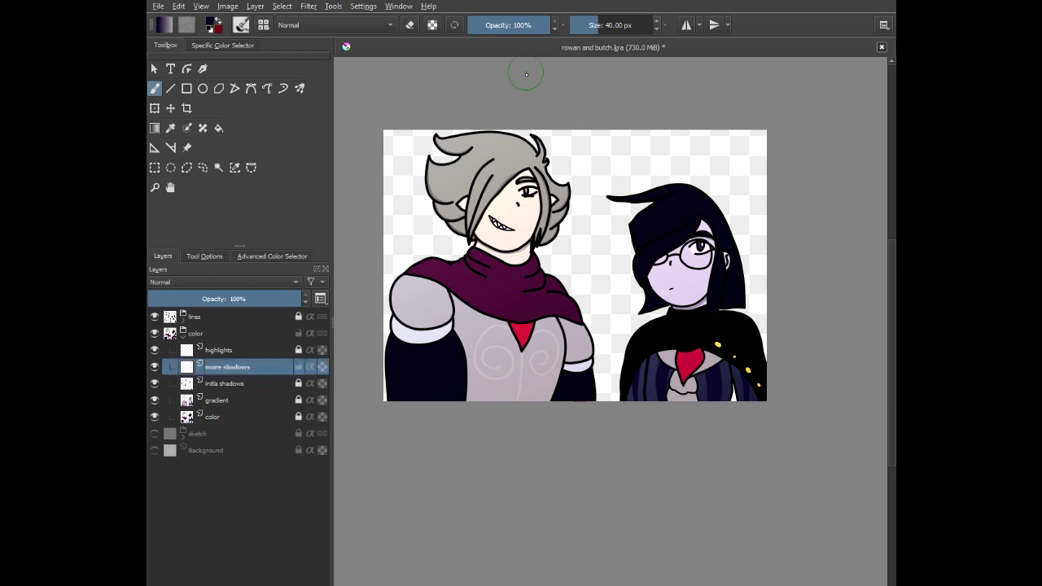
- Choose a muted dark purple shadow colour and set the brush size to 20 px
{"action": "right_click", "coordinate": [501, 239]}
{"action": "left_click", "coordinate": [512, 223]}
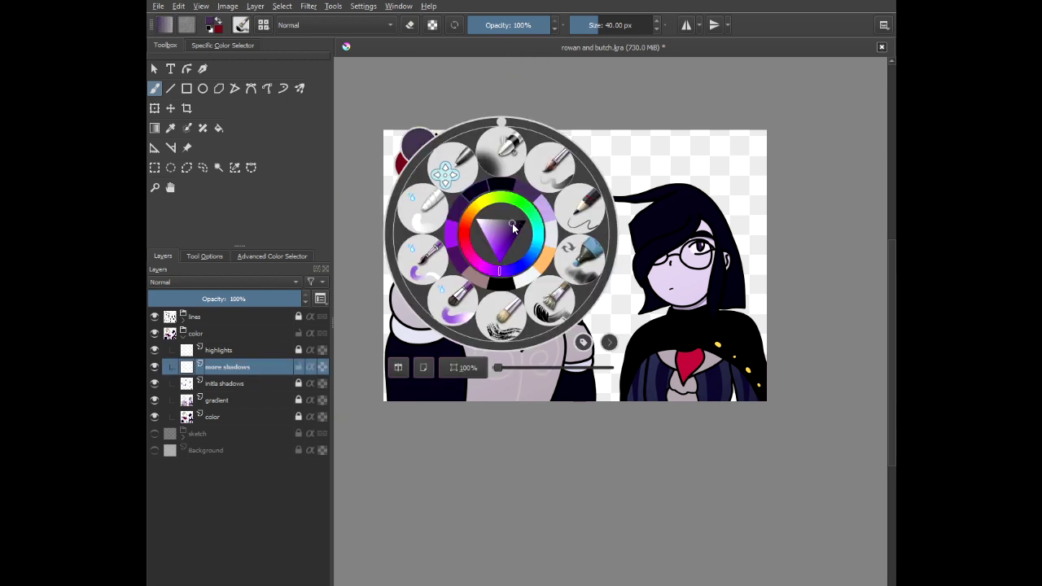
{"action": "left_click", "coordinate": [405, 128]}
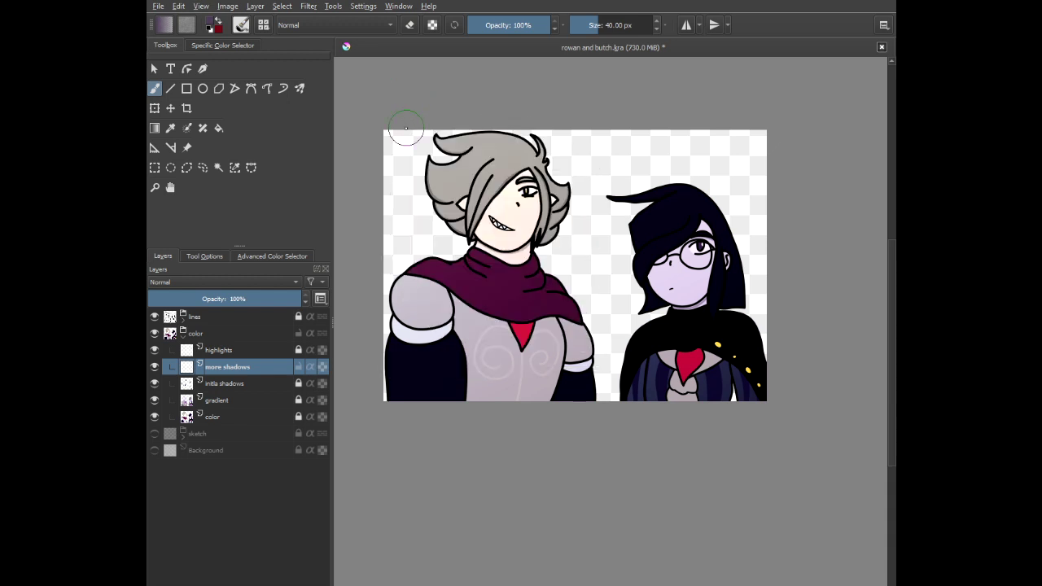
{"action": "scroll", "coordinate": [499, 205], "scroll_direction": "up", "scroll_amount": 8}
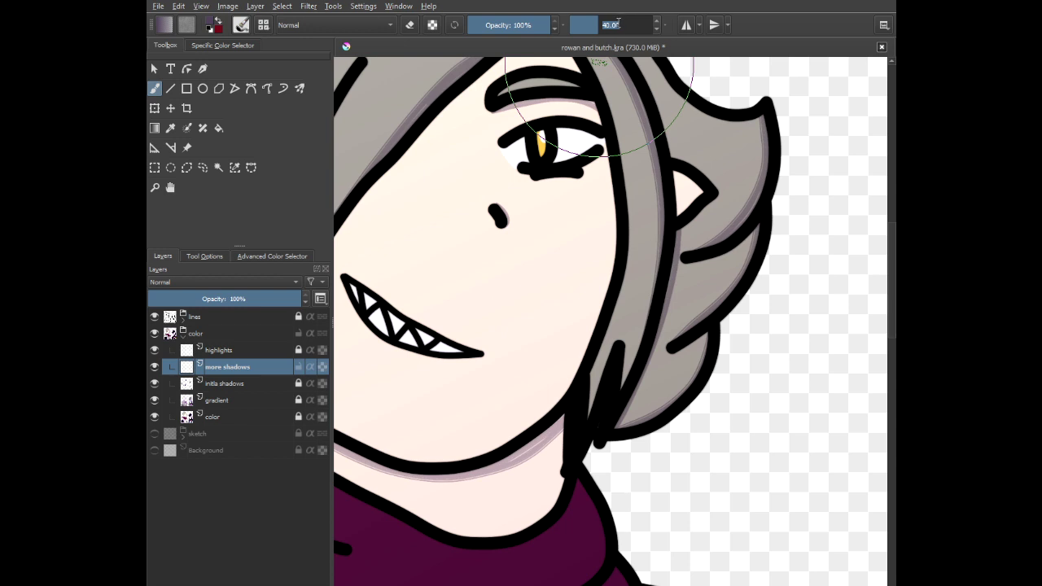
{"action": "scroll", "coordinate": [598, 61], "scroll_direction": "down", "scroll_amount": 2}
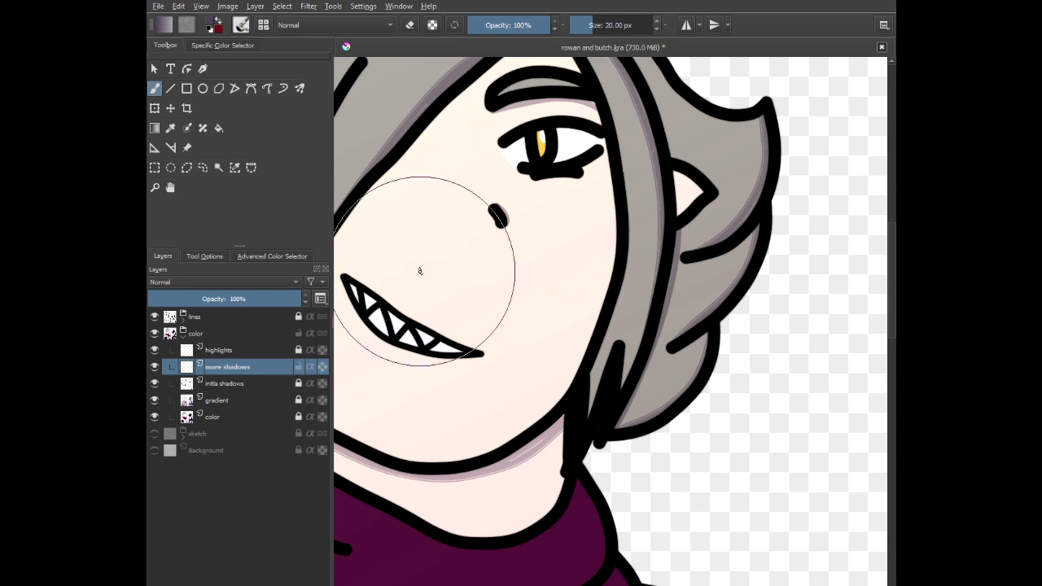
- Set the new shadow layer to Multiply at 33% opacity and shade the outer corner and lower edge of the left character's eye white
{"action": "scroll", "coordinate": [524, 163], "scroll_direction": "up", "scroll_amount": 8}
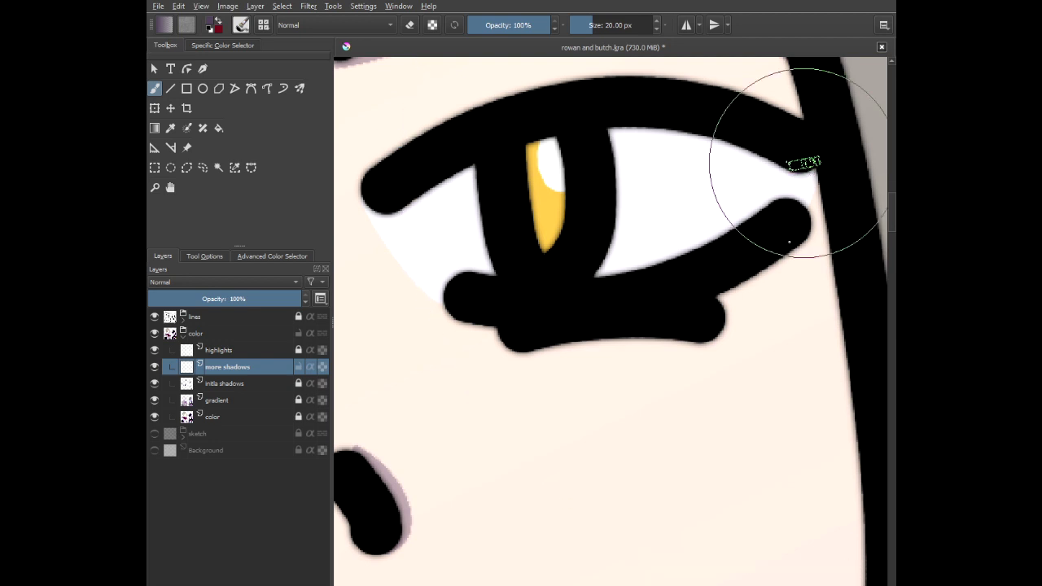
{"action": "left_click_drag", "start_coordinate": [810, 173], "coordinate": [782, 197]}
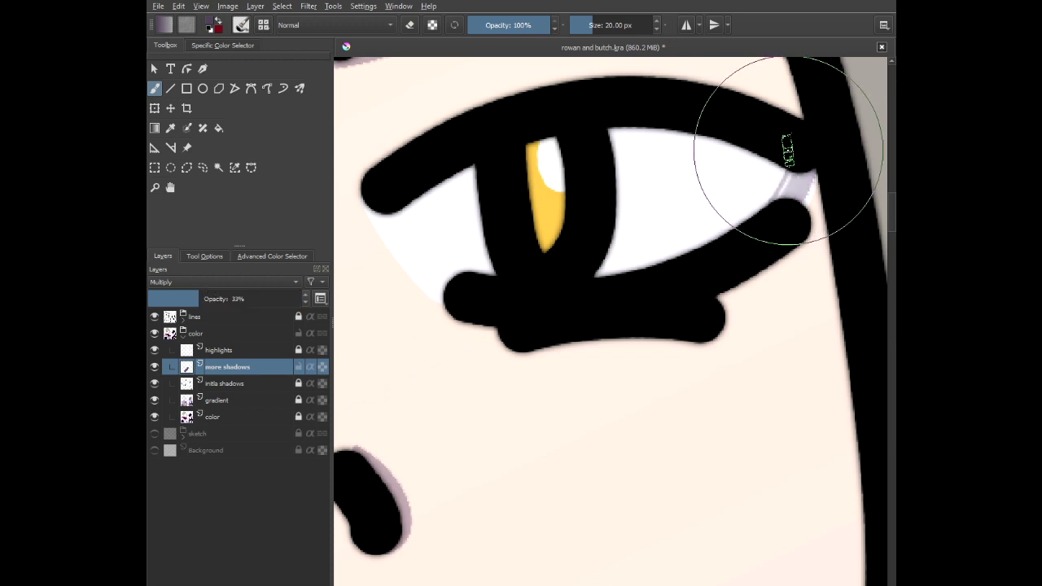
{"action": "mouse_move", "coordinate": [786, 175]}
{"action": "left_mouse_down"}
{"action": "mouse_move", "coordinate": [715, 235]}
{"action": "mouse_move", "coordinate": [665, 255]}
{"action": "mouse_move", "coordinate": [483, 285]}
{"action": "left_mouse_up"}
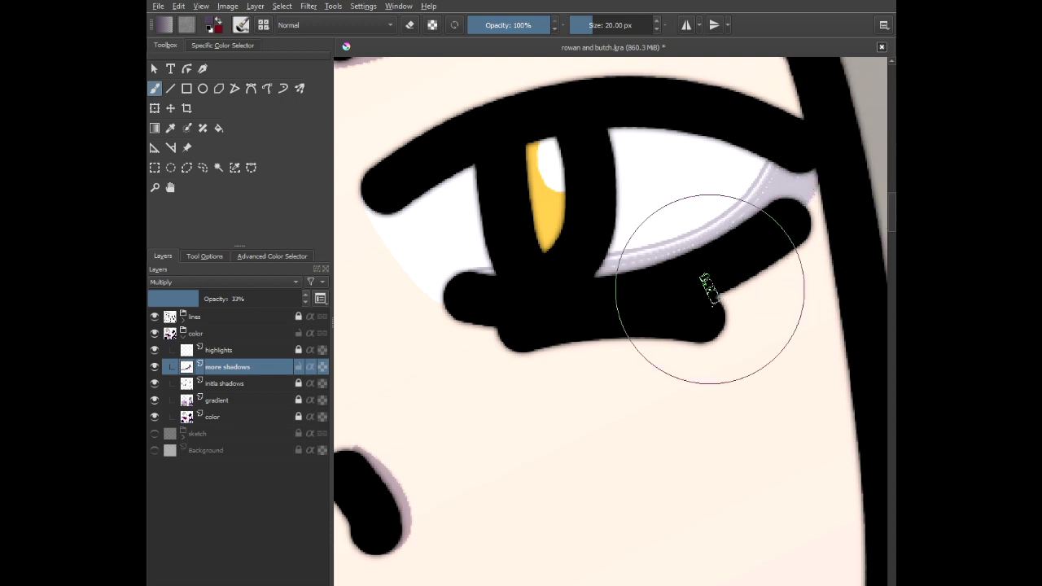
{"action": "scroll", "coordinate": [700, 301], "scroll_direction": "down", "scroll_amount": 5}
{"action": "scroll", "coordinate": [659, 291], "scroll_direction": "up", "scroll_amount": 5}
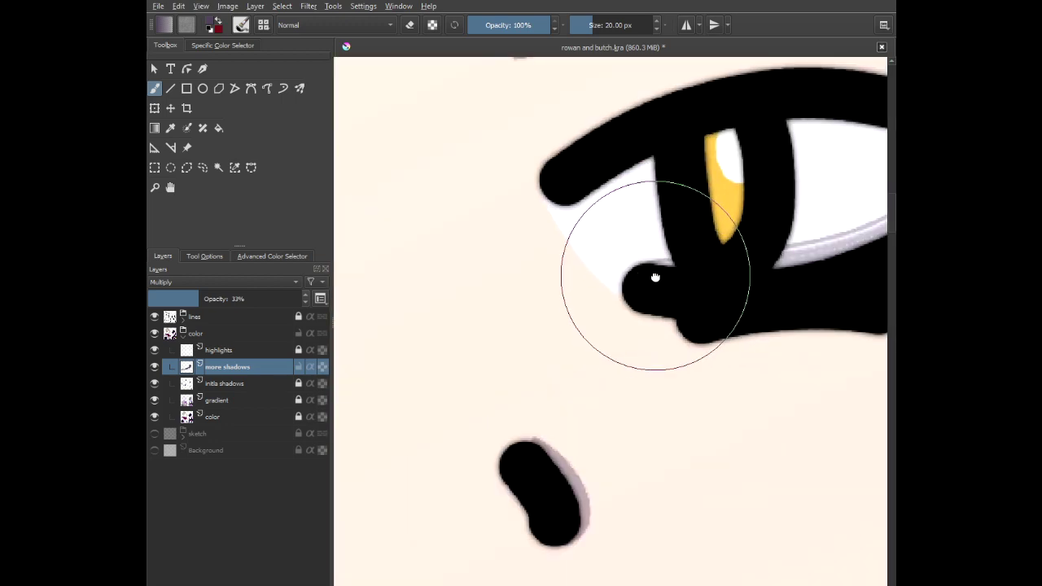
{"action": "scroll", "coordinate": [505, 297], "scroll_direction": "down", "scroll_amount": 5}
{"action": "scroll", "coordinate": [543, 289], "scroll_direction": "down", "scroll_amount": 2}
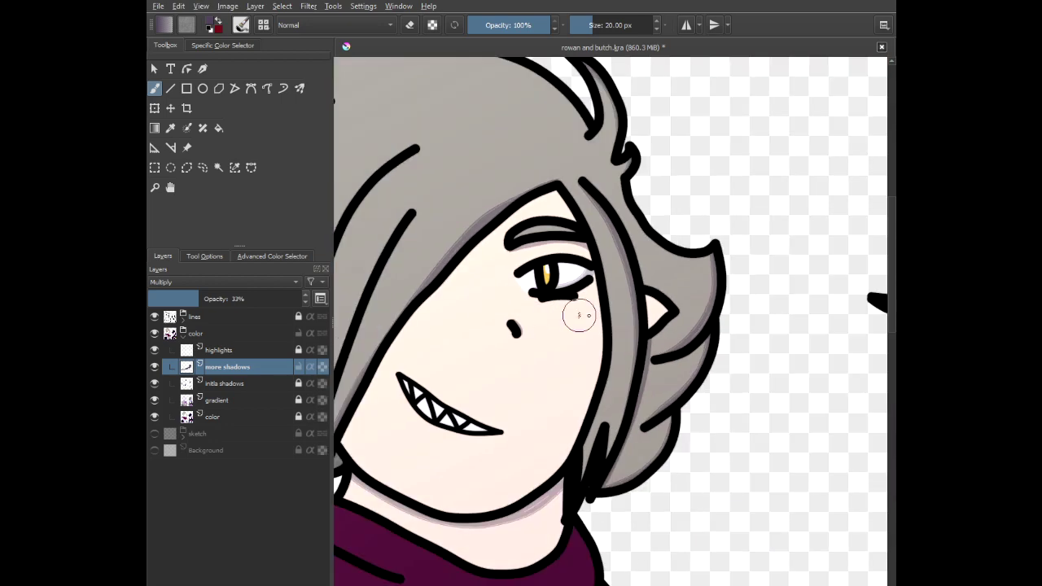
- Shade the lower inside edge of the left character's ear nearest the visible eye and the hair just beneath that ear
{"action": "scroll", "coordinate": [570, 302], "scroll_direction": "up", "scroll_amount": 8}
{"action": "scroll", "coordinate": [530, 396], "scroll_direction": "down", "scroll_amount": 5}
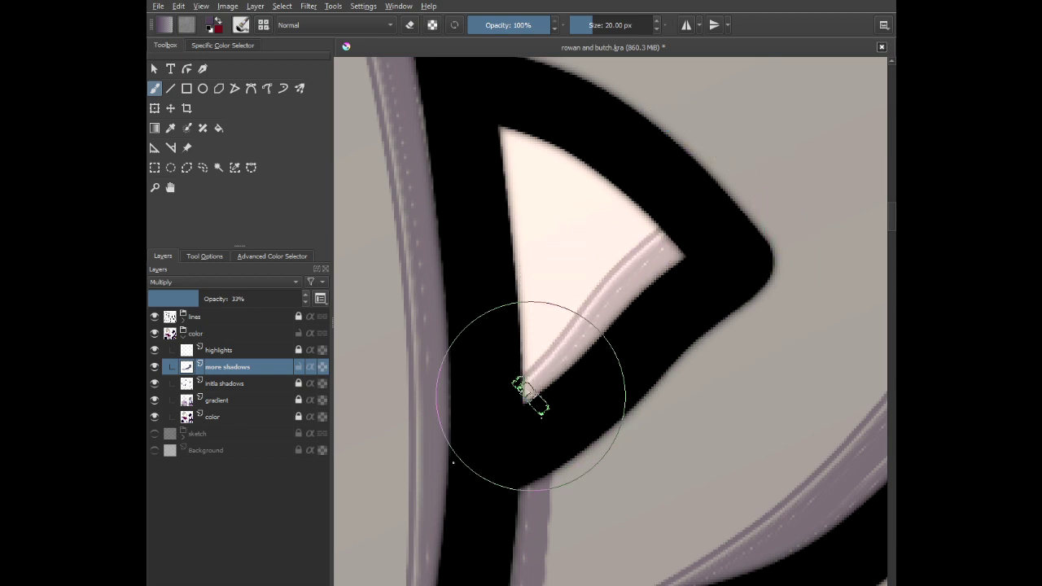
{"action": "scroll", "coordinate": [610, 217], "scroll_direction": "up", "scroll_amount": 4}
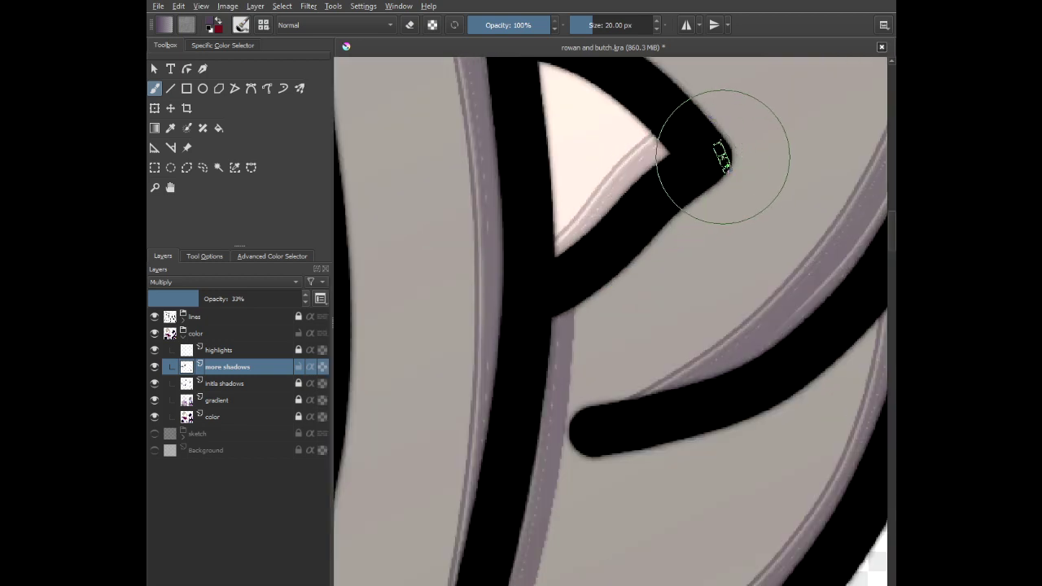
{"action": "mouse_move", "coordinate": [728, 158]}
{"action": "left_mouse_down"}
{"action": "mouse_move", "coordinate": [664, 244]}
{"action": "mouse_move", "coordinate": [551, 330]}
{"action": "left_mouse_up"}
{"action": "scroll", "coordinate": [524, 338], "scroll_direction": "down", "scroll_amount": 1}
{"action": "scroll", "coordinate": [525, 339], "scroll_direction": "down", "scroll_amount": 1}
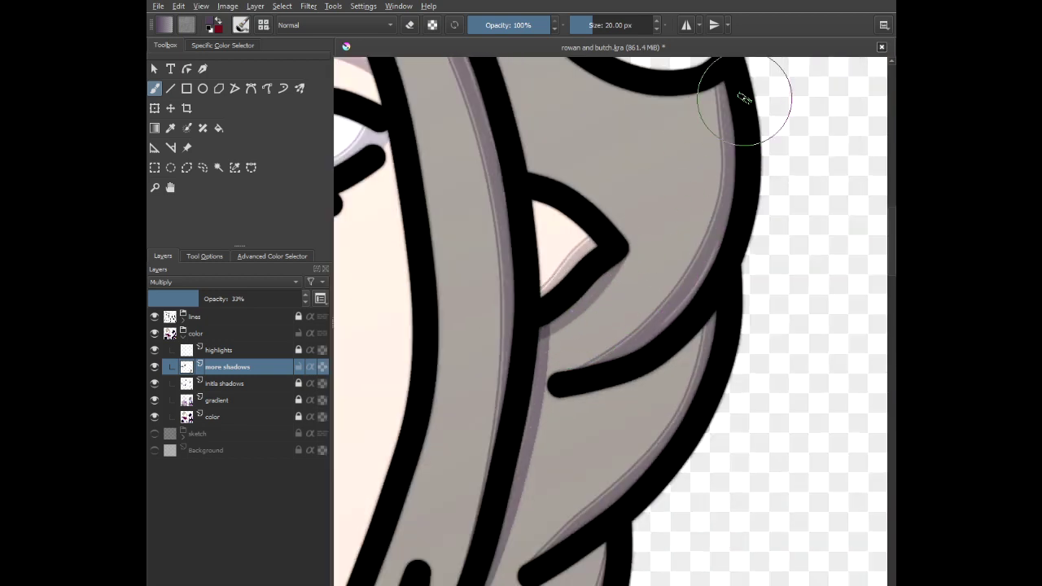
- Deepen the shadows along the outer edges of the left character's hair locks behind and below the ear
{"action": "mouse_move", "coordinate": [722, 85]}
{"action": "left_mouse_down"}
{"action": "mouse_move", "coordinate": [728, 159]}
{"action": "mouse_move", "coordinate": [709, 230]}
{"action": "mouse_move", "coordinate": [672, 305]}
{"action": "mouse_move", "coordinate": [619, 357]}
{"action": "left_mouse_up"}
{"action": "left_click_drag", "start_coordinate": [595, 408], "coordinate": [524, 242]}
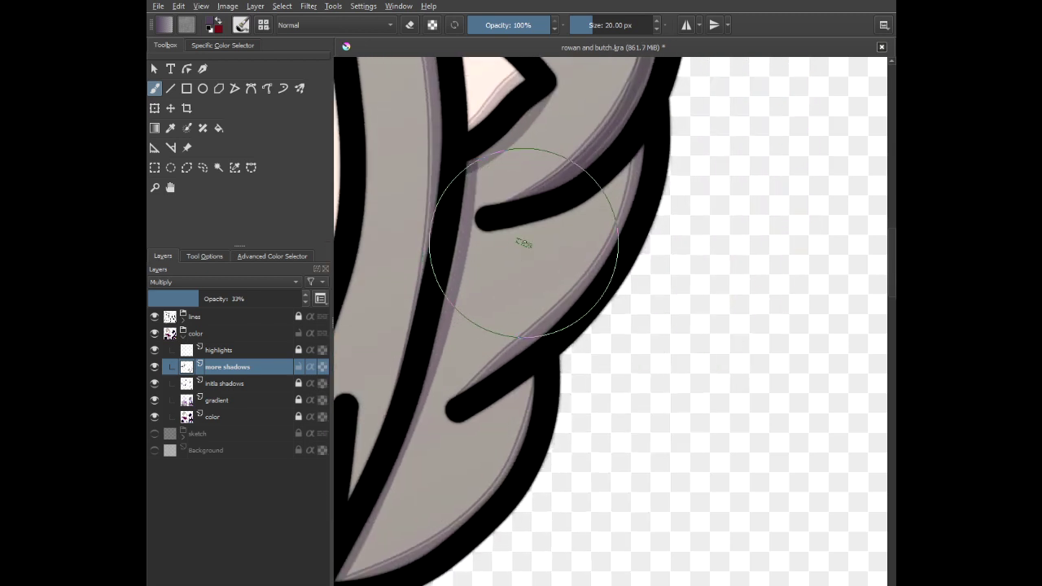
{"action": "mouse_move", "coordinate": [644, 140]}
{"action": "left_mouse_down"}
{"action": "mouse_move", "coordinate": [625, 227]}
{"action": "mouse_move", "coordinate": [595, 287]}
{"action": "mouse_move", "coordinate": [558, 334]}
{"action": "mouse_move", "coordinate": [479, 400]}
{"action": "left_mouse_up"}
{"action": "mouse_move", "coordinate": [483, 384]}
{"action": "left_mouse_down"}
{"action": "mouse_move", "coordinate": [516, 320]}
{"action": "mouse_move", "coordinate": [703, 197]}
{"action": "mouse_move", "coordinate": [658, 275]}
{"action": "mouse_move", "coordinate": [622, 306]}
{"action": "mouse_move", "coordinate": [522, 344]}
{"action": "left_mouse_up"}
{"action": "scroll", "coordinate": [490, 276], "scroll_direction": "down", "scroll_amount": 3}
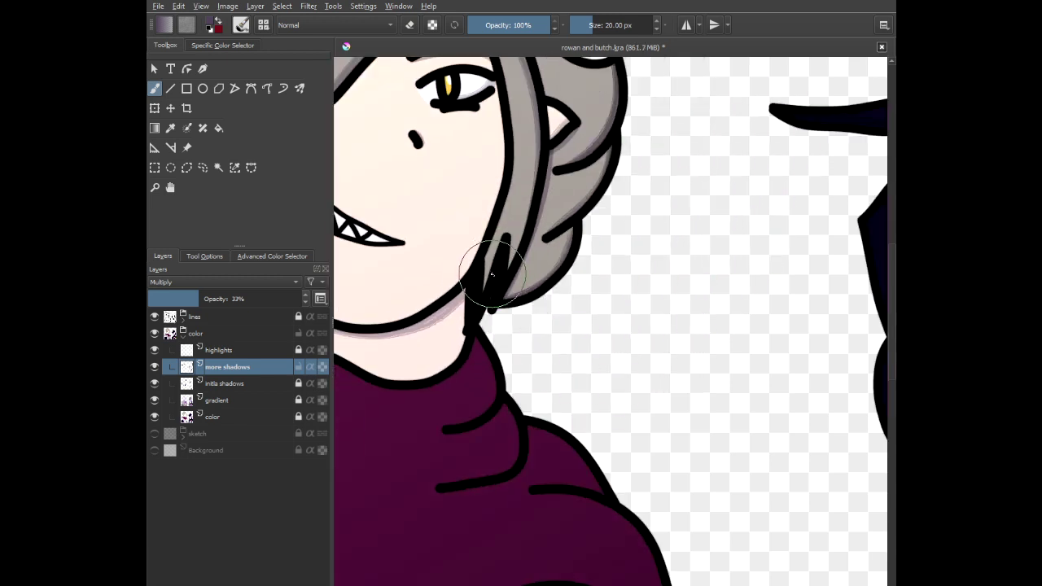
- Add shadow to the lowest back lock and beside the front hair strand below the ear, undoing the last stroke
{"action": "left_click_drag", "start_coordinate": [489, 260], "coordinate": [519, 309]}
{"action": "scroll", "coordinate": [558, 235], "scroll_direction": "up", "scroll_amount": 3}
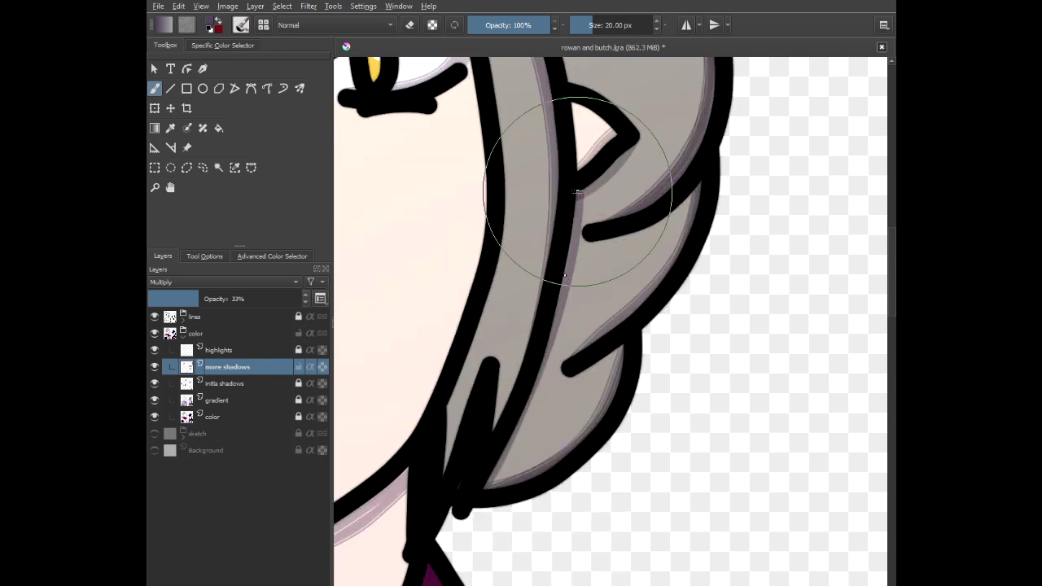
{"action": "left_click_drag", "start_coordinate": [578, 191], "coordinate": [559, 300]}
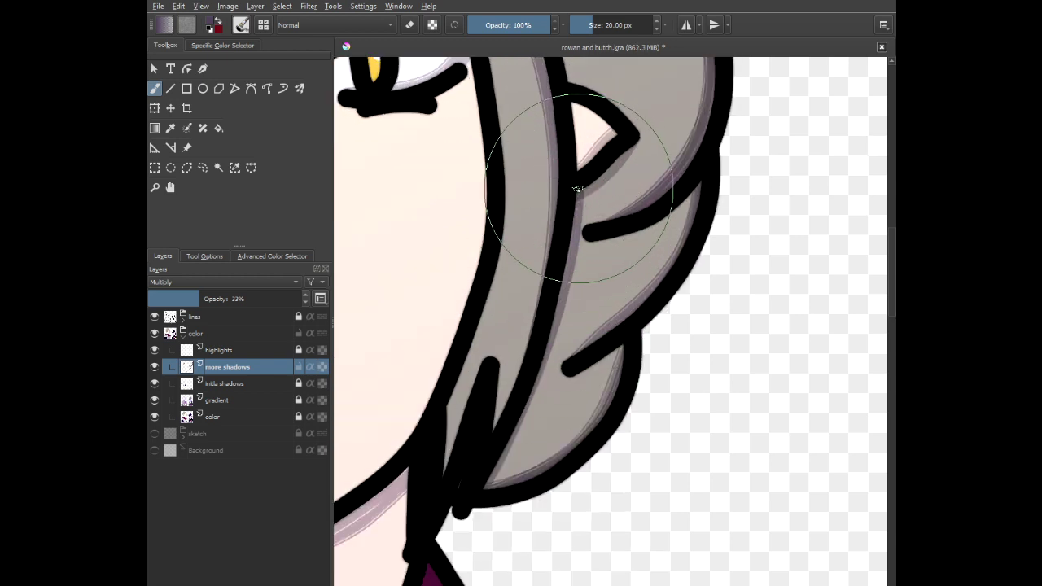
{"action": "mouse_move", "coordinate": [577, 189]}
{"action": "left_mouse_down"}
{"action": "mouse_move", "coordinate": [570, 280]}
{"action": "mouse_move", "coordinate": [594, 350]}
{"action": "mouse_move", "coordinate": [525, 417]}
{"action": "mouse_move", "coordinate": [487, 493]}
{"action": "left_mouse_up"}
{"action": "scroll", "coordinate": [487, 368], "scroll_direction": "down", "scroll_amount": 2}
{"action": "left_click_drag", "start_coordinate": [484, 286], "coordinate": [575, 433]}
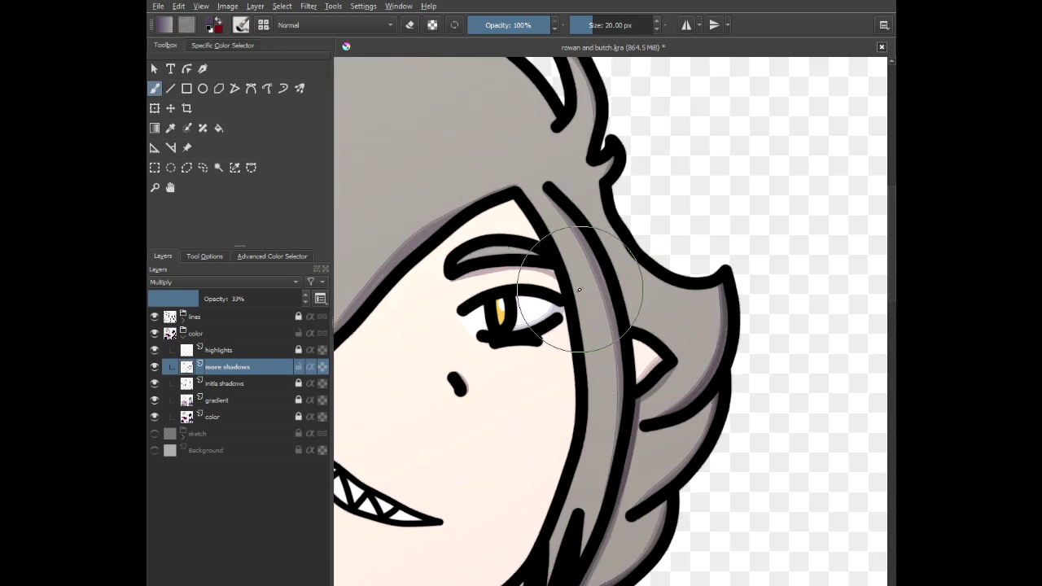
{"action": "left_click_drag", "start_coordinate": [579, 289], "coordinate": [536, 232]}
{"action": "key", "text": "ctrl+z"}
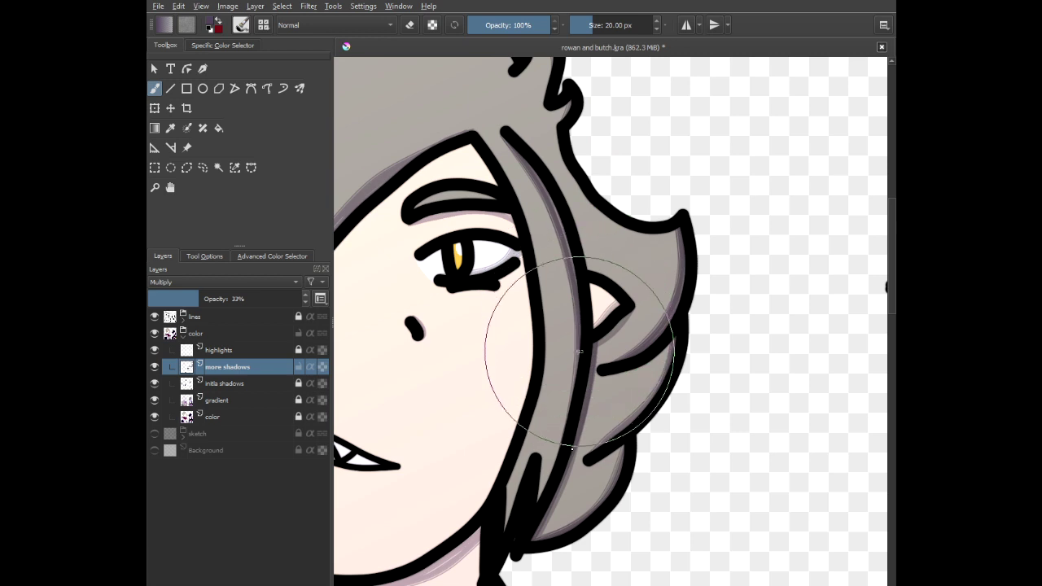
- Paint a shadow on the left character's forehead along the edge of the diagonal fringe
{"action": "scroll", "coordinate": [522, 391], "scroll_direction": "down", "scroll_amount": 2}
{"action": "left_click_drag", "start_coordinate": [500, 372], "coordinate": [744, 314]}
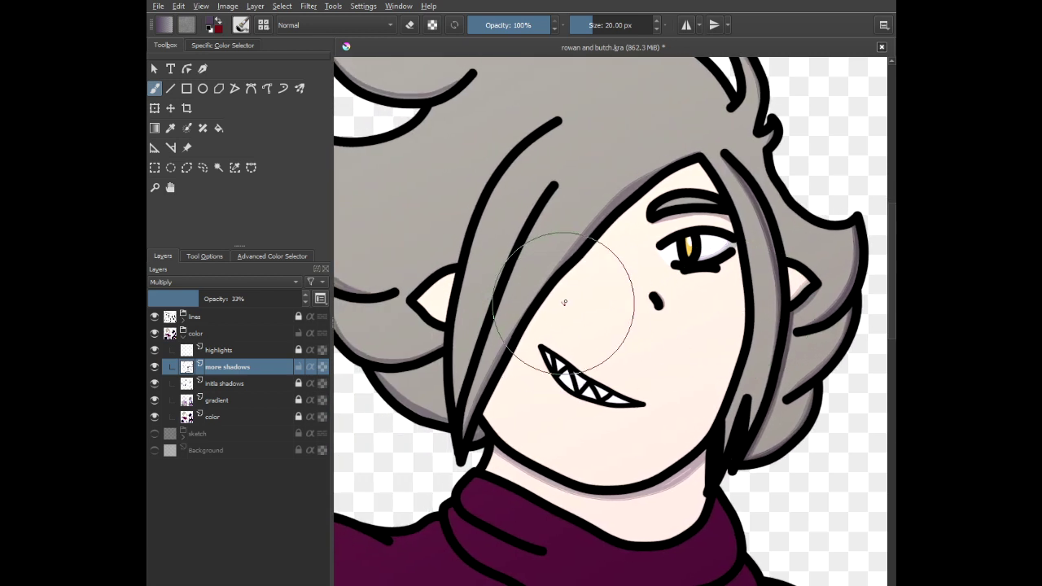
{"action": "scroll", "coordinate": [659, 195], "scroll_direction": "up", "scroll_amount": 3}
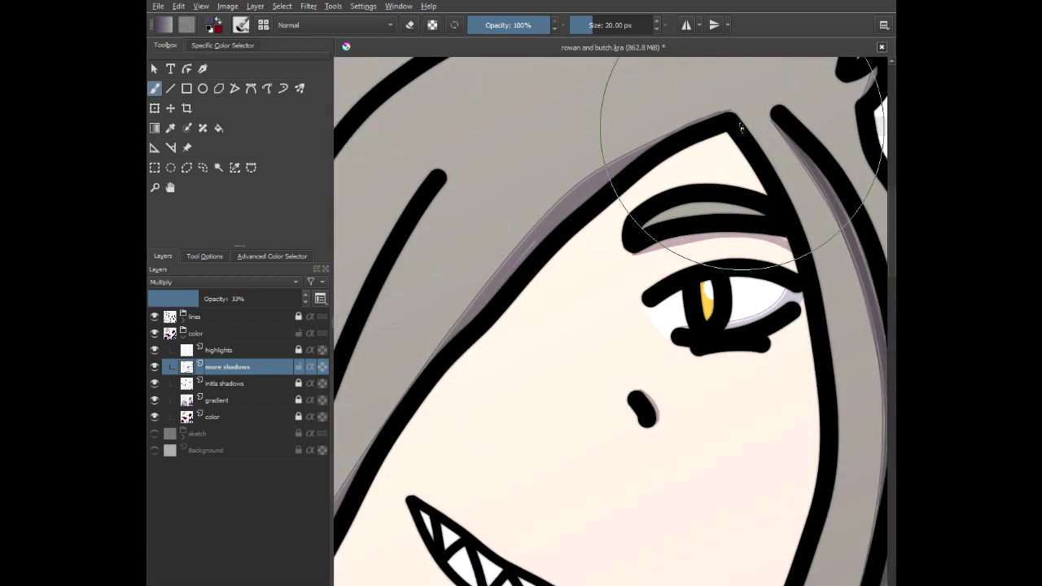
{"action": "mouse_move", "coordinate": [727, 131]}
{"action": "left_mouse_down"}
{"action": "mouse_move", "coordinate": [618, 195]}
{"action": "mouse_move", "coordinate": [535, 264]}
{"action": "left_mouse_up"}
- Shade the left character's upper eyelid above the lash line and the skin beneath the eyebrow
{"action": "scroll", "coordinate": [802, 248], "scroll_direction": "up", "scroll_amount": 2}
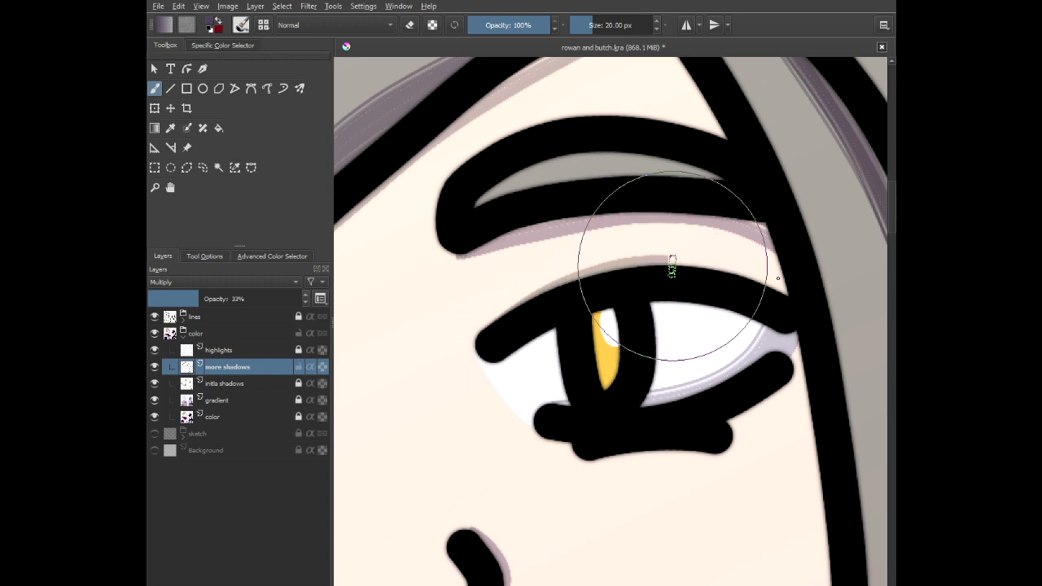
{"action": "scroll", "coordinate": [616, 453], "scroll_direction": "up", "scroll_amount": 2}
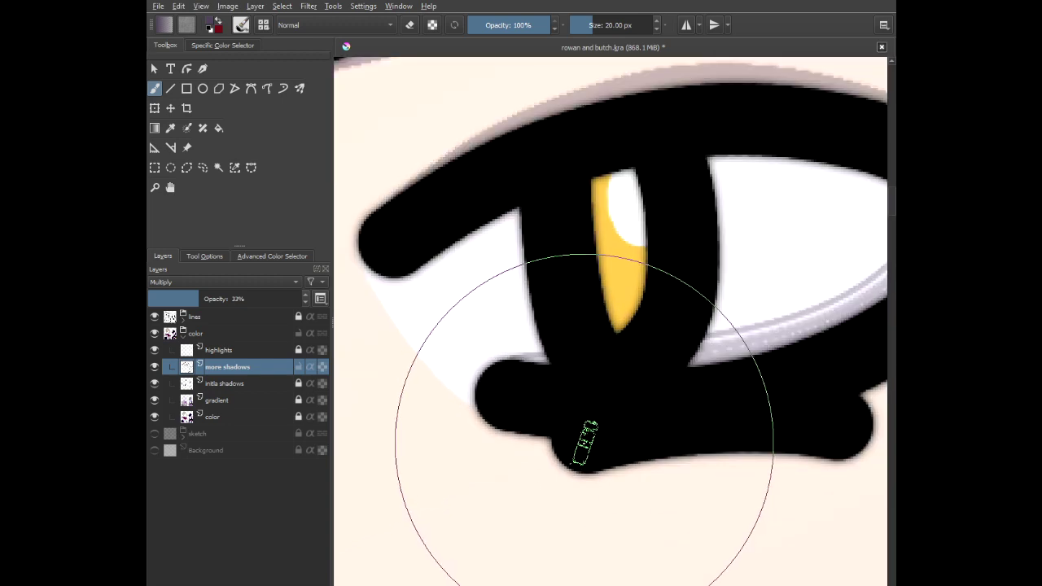
{"action": "scroll", "coordinate": [582, 431], "scroll_direction": "down", "scroll_amount": 4}
{"action": "scroll", "coordinate": [521, 287], "scroll_direction": "up", "scroll_amount": 2}
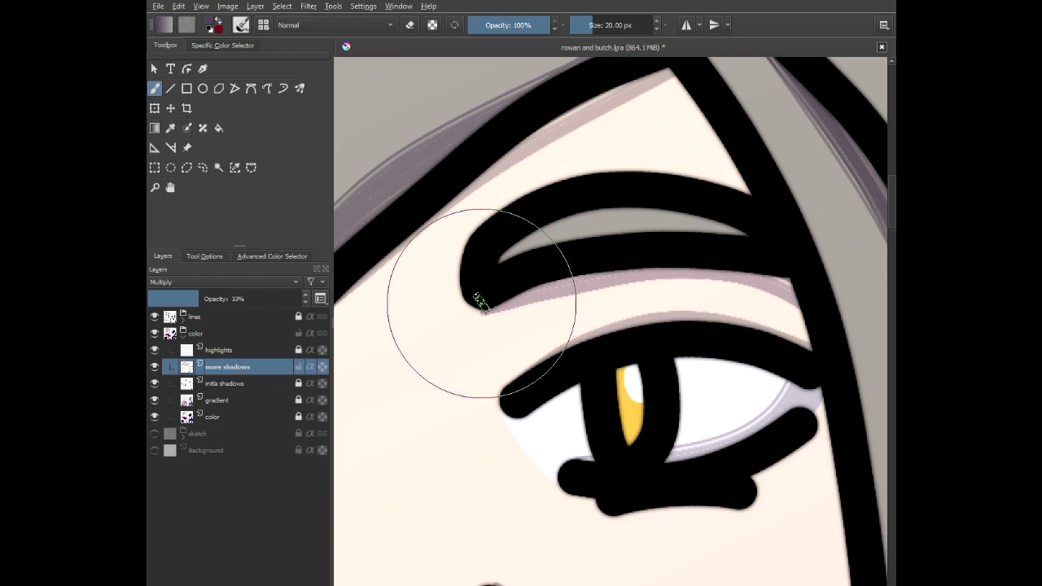
{"action": "mouse_move", "coordinate": [537, 294]}
{"action": "left_mouse_down"}
{"action": "mouse_move", "coordinate": [670, 270]}
{"action": "mouse_move", "coordinate": [735, 273]}
{"action": "mouse_move", "coordinate": [794, 295]}
{"action": "left_mouse_up"}
{"action": "scroll", "coordinate": [703, 294], "scroll_direction": "down", "scroll_amount": 2}
{"action": "scroll", "coordinate": [703, 294], "scroll_direction": "down", "scroll_amount": 3}
{"action": "scroll", "coordinate": [656, 196], "scroll_direction": "up", "scroll_amount": 1}
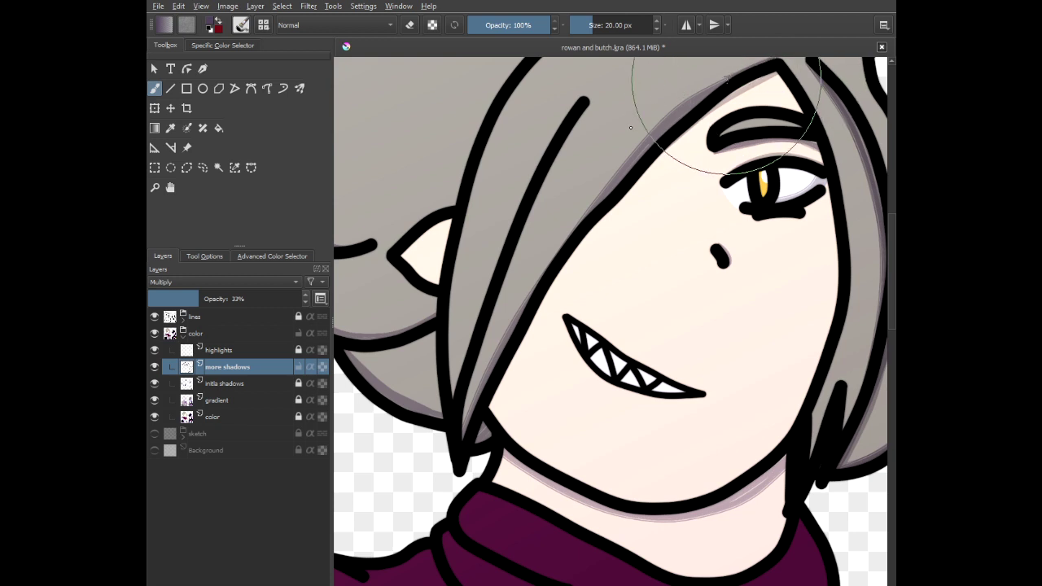
- Deepen the shadow along the inner edge of the diagonal fringe, from the forehead down to the strand's tip
{"action": "mouse_move", "coordinate": [675, 131]}
{"action": "left_mouse_down"}
{"action": "mouse_move", "coordinate": [603, 156]}
{"action": "mouse_move", "coordinate": [546, 302]}
{"action": "mouse_move", "coordinate": [495, 351]}
{"action": "mouse_move", "coordinate": [465, 431]}
{"action": "left_mouse_up"}
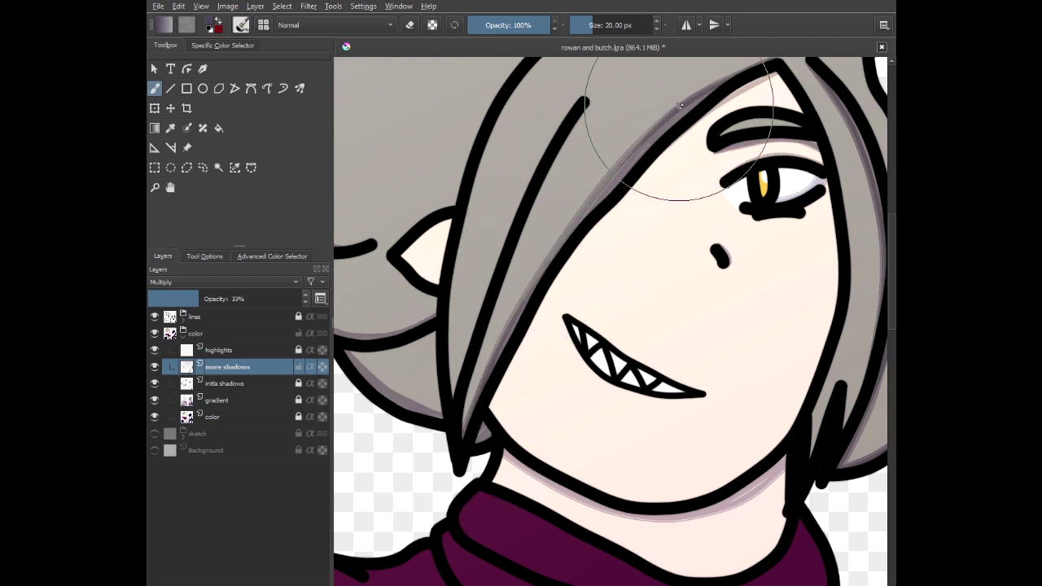
{"action": "mouse_move", "coordinate": [680, 121]}
{"action": "left_mouse_down"}
{"action": "mouse_move", "coordinate": [595, 203]}
{"action": "mouse_move", "coordinate": [704, 95]}
{"action": "left_mouse_up"}
{"action": "mouse_move", "coordinate": [583, 193]}
{"action": "left_mouse_down"}
{"action": "mouse_move", "coordinate": [505, 324]}
{"action": "mouse_move", "coordinate": [459, 457]}
{"action": "left_mouse_up"}
{"action": "scroll", "coordinate": [493, 359], "scroll_direction": "down", "scroll_amount": 1}
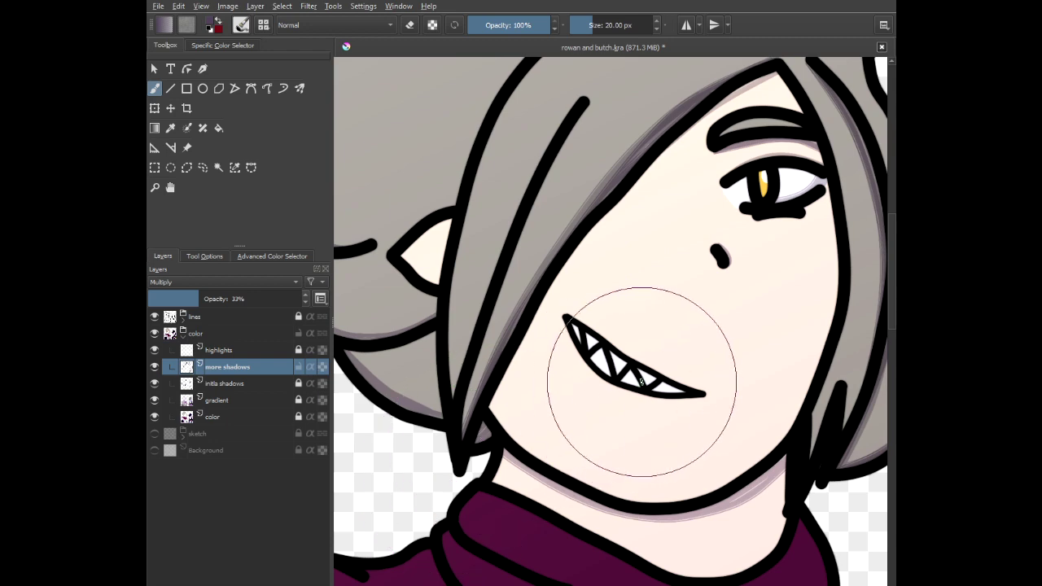
{"action": "scroll", "coordinate": [633, 372], "scroll_direction": "up", "scroll_amount": 4}
{"action": "scroll", "coordinate": [542, 301], "scroll_direction": "down", "scroll_amount": 1}
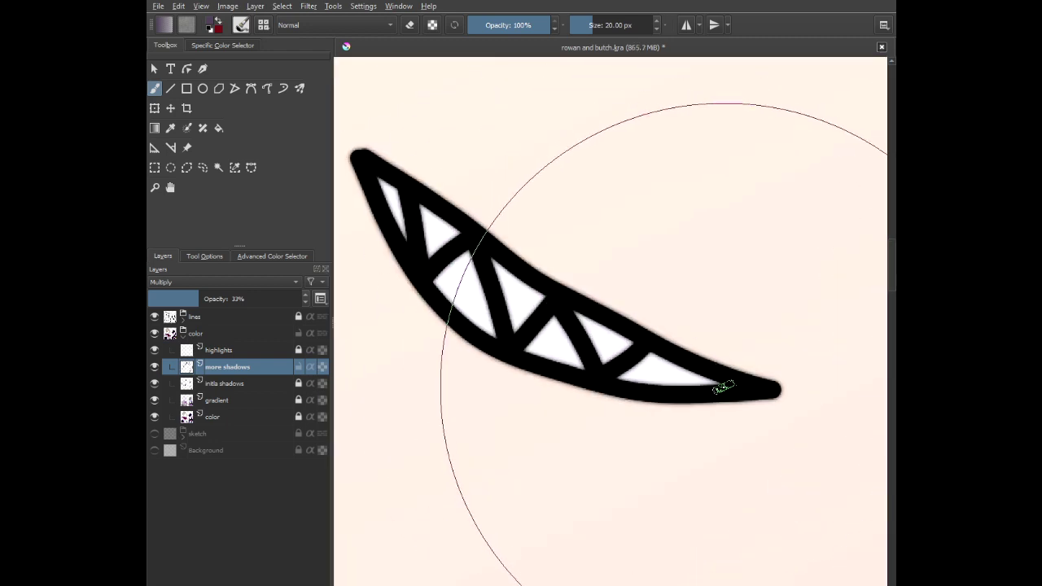
{"action": "mouse_move", "coordinate": [724, 387]}
{"action": "left_mouse_down"}
{"action": "mouse_move", "coordinate": [644, 368]}
{"action": "mouse_move", "coordinate": [535, 314]}
{"action": "mouse_move", "coordinate": [380, 183]}
{"action": "mouse_move", "coordinate": [443, 215]}
{"action": "mouse_move", "coordinate": [528, 294]}
{"action": "mouse_move", "coordinate": [605, 342]}
{"action": "mouse_move", "coordinate": [692, 371]}
{"action": "mouse_move", "coordinate": [456, 260]}
{"action": "left_mouse_up"}
{"action": "scroll", "coordinate": [456, 260], "scroll_direction": "down", "scroll_amount": 5}
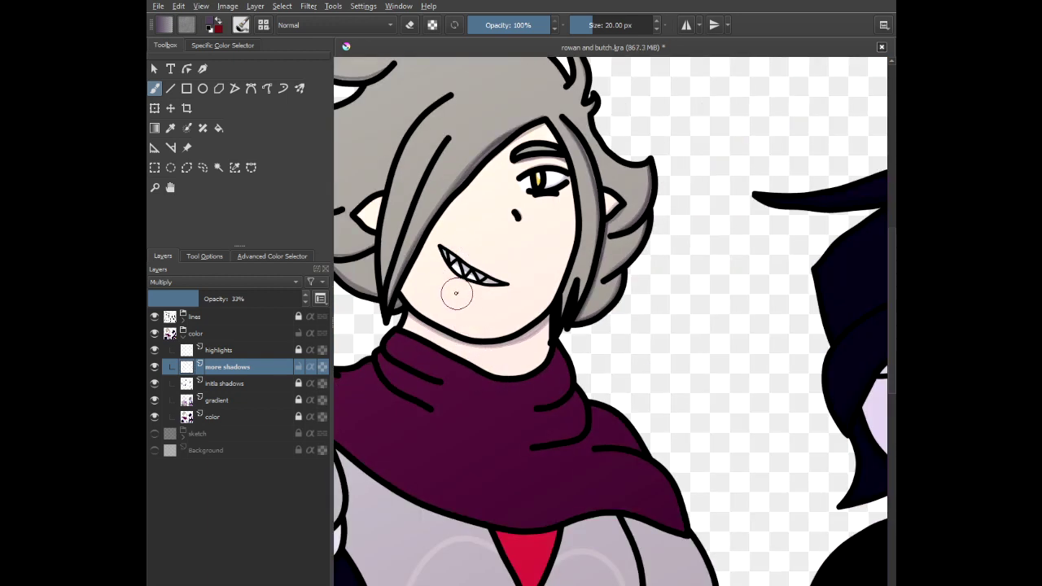
{"action": "scroll", "coordinate": [460, 316], "scroll_direction": "up", "scroll_amount": 5}
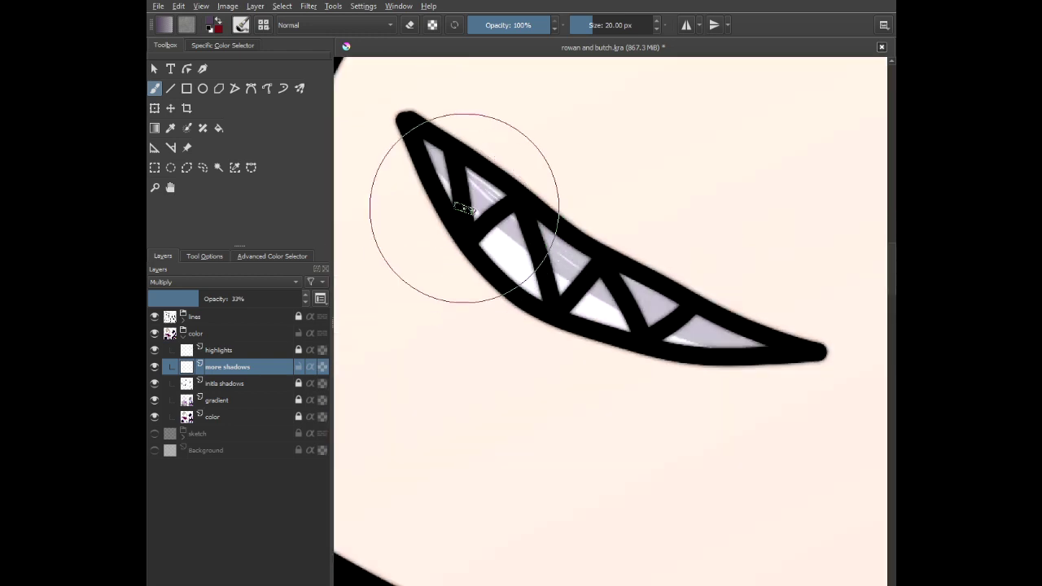
{"action": "scroll", "coordinate": [468, 293], "scroll_direction": "down", "scroll_amount": 5}
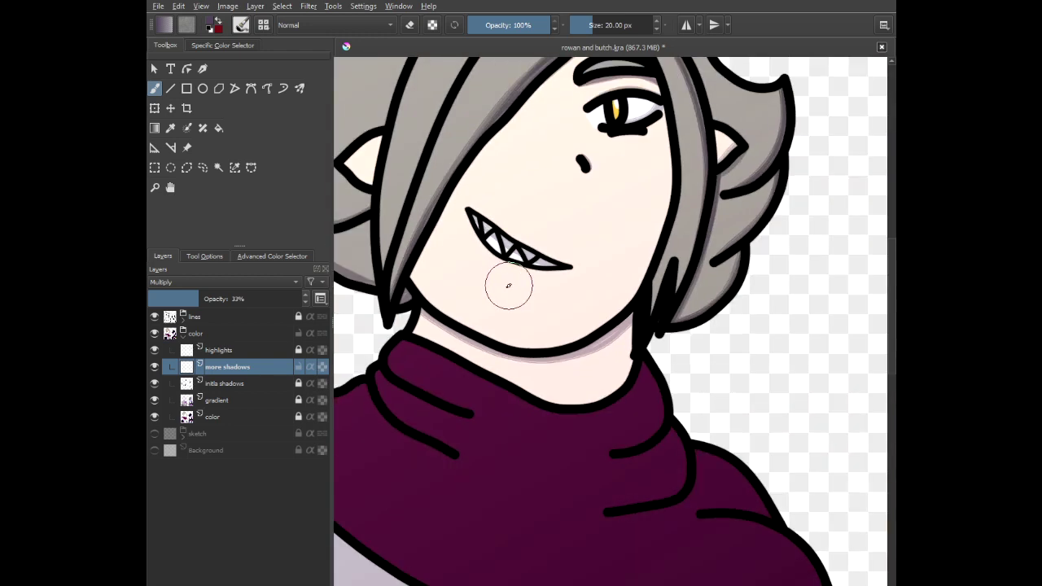
{"action": "scroll", "coordinate": [494, 235], "scroll_direction": "up", "scroll_amount": 5}
{"action": "key", "text": "ctrl+z"}
- Shade the upper edges of the left character's teeth thinly and paint a narrow shadow on the skin beneath the mouth
{"action": "mouse_move", "coordinate": [403, 178]}
{"action": "left_mouse_down"}
{"action": "mouse_move", "coordinate": [490, 241]}
{"action": "mouse_move", "coordinate": [646, 319]}
{"action": "left_mouse_up"}
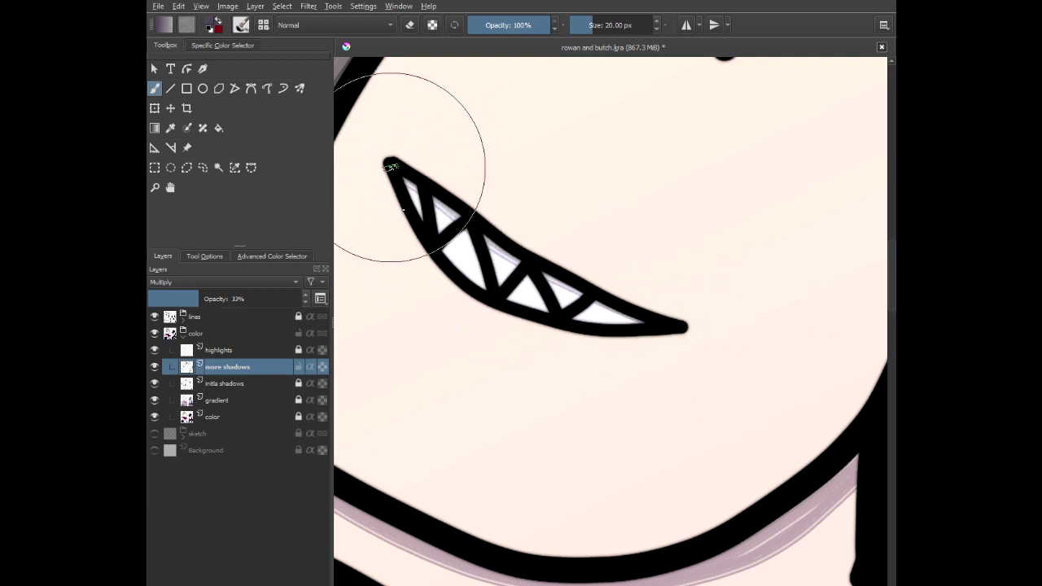
{"action": "mouse_move", "coordinate": [397, 185]}
{"action": "left_mouse_down"}
{"action": "mouse_move", "coordinate": [419, 243]}
{"action": "mouse_move", "coordinate": [458, 291]}
{"action": "mouse_move", "coordinate": [572, 332]}
{"action": "mouse_move", "coordinate": [659, 332]}
{"action": "left_mouse_up"}
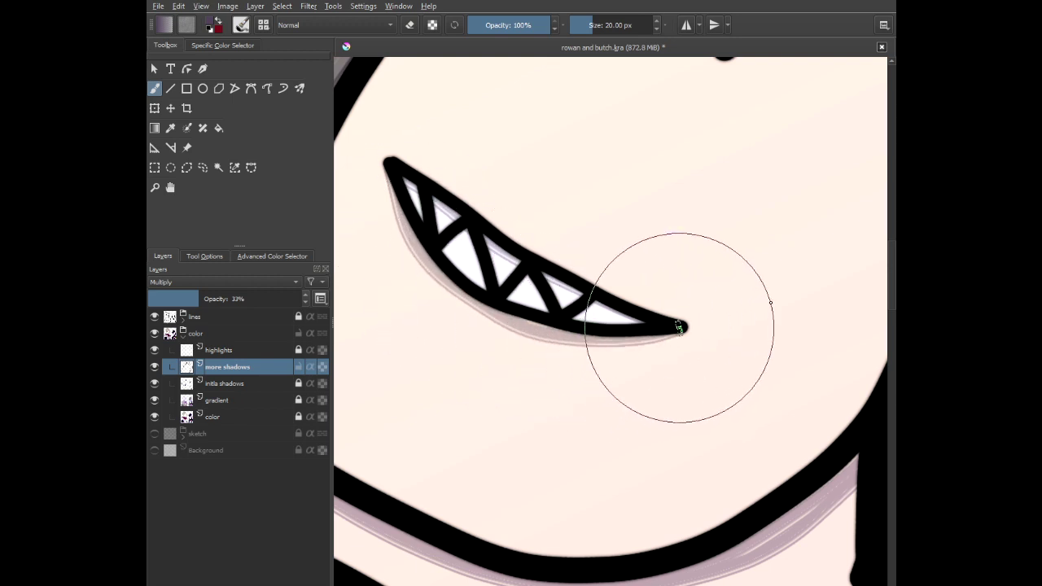
{"action": "scroll", "coordinate": [700, 317], "scroll_direction": "down", "scroll_amount": 5}
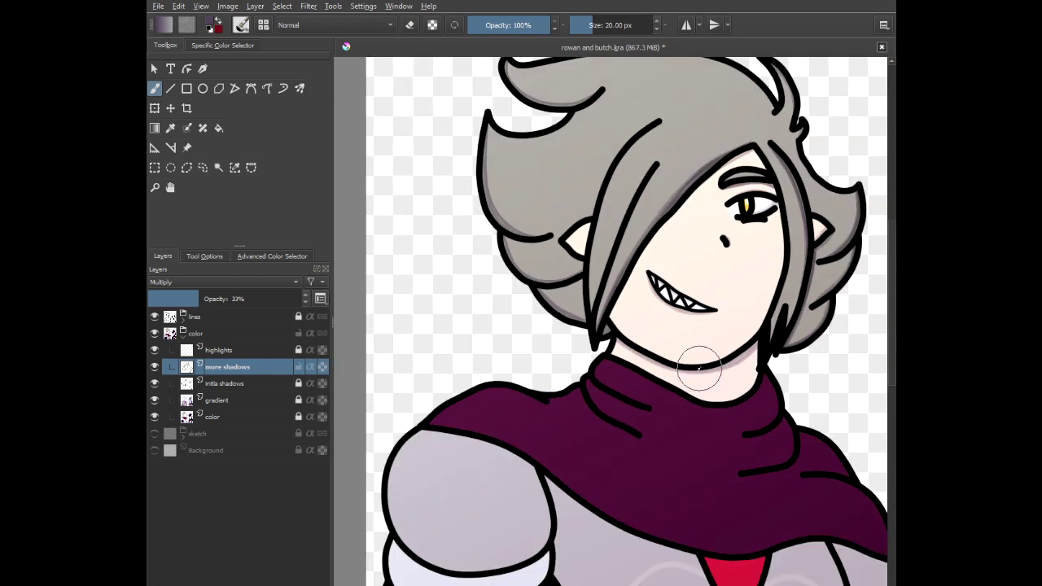
- Paint a thin shadow on the hair along the lower outer edge of the pointed ear beside the fringe
{"action": "scroll", "coordinate": [582, 268], "scroll_direction": "up", "scroll_amount": 4}
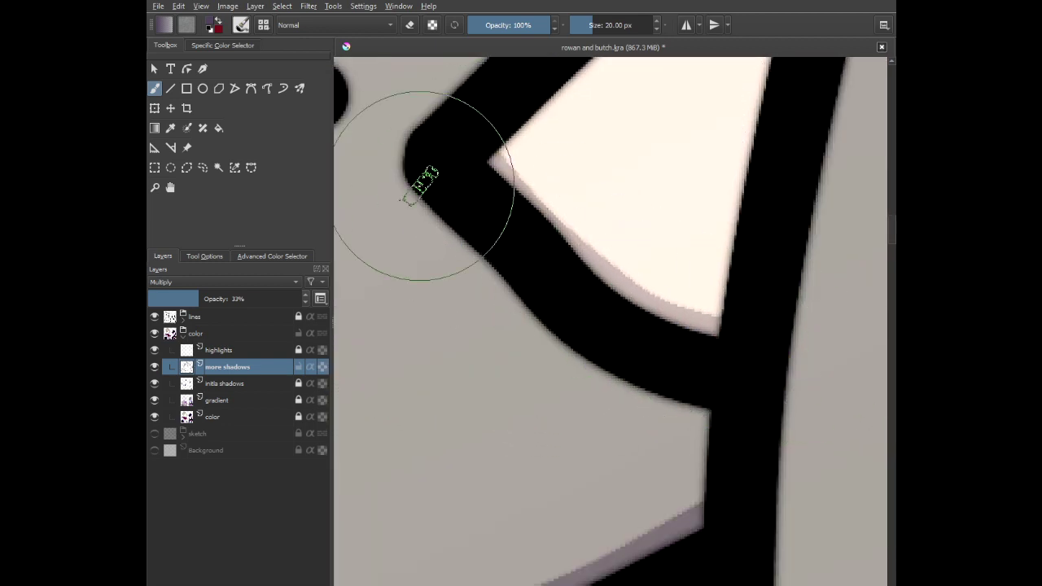
{"action": "mouse_move", "coordinate": [397, 192]}
{"action": "left_mouse_down"}
{"action": "mouse_move", "coordinate": [454, 211]}
{"action": "mouse_move", "coordinate": [624, 372]}
{"action": "mouse_move", "coordinate": [798, 395]}
{"action": "left_mouse_up"}
{"action": "scroll", "coordinate": [796, 396], "scroll_direction": "down", "scroll_amount": 3}
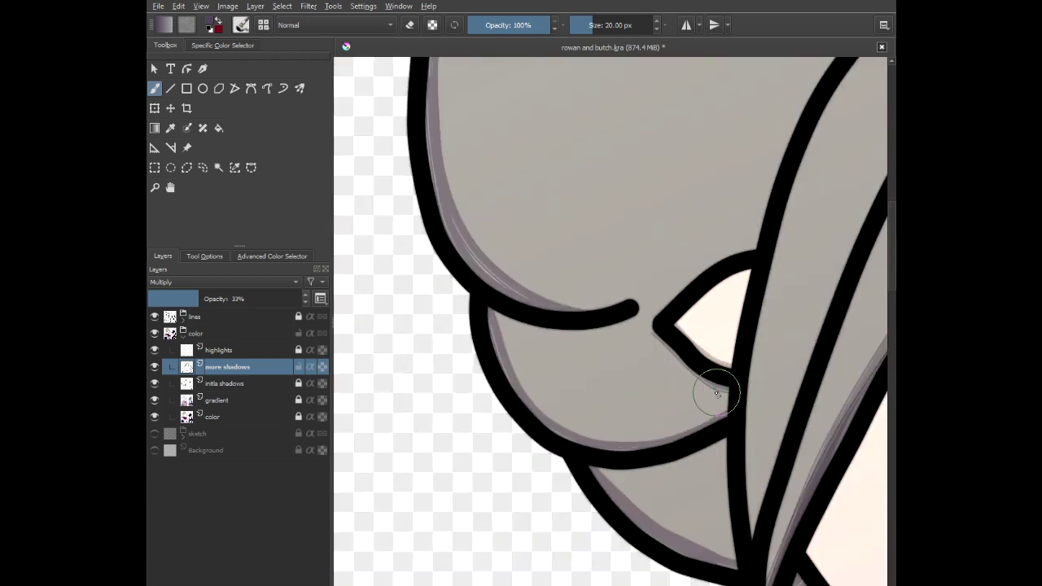
- Darken the outer-edge shadows on the back hair locks below the ear and toward the front strand's tip
{"action": "mouse_move", "coordinate": [441, 249]}
{"action": "left_mouse_down"}
{"action": "mouse_move", "coordinate": [459, 331]}
{"action": "mouse_move", "coordinate": [494, 387]}
{"action": "mouse_move", "coordinate": [547, 432]}
{"action": "mouse_move", "coordinate": [627, 460]}
{"action": "left_mouse_up"}
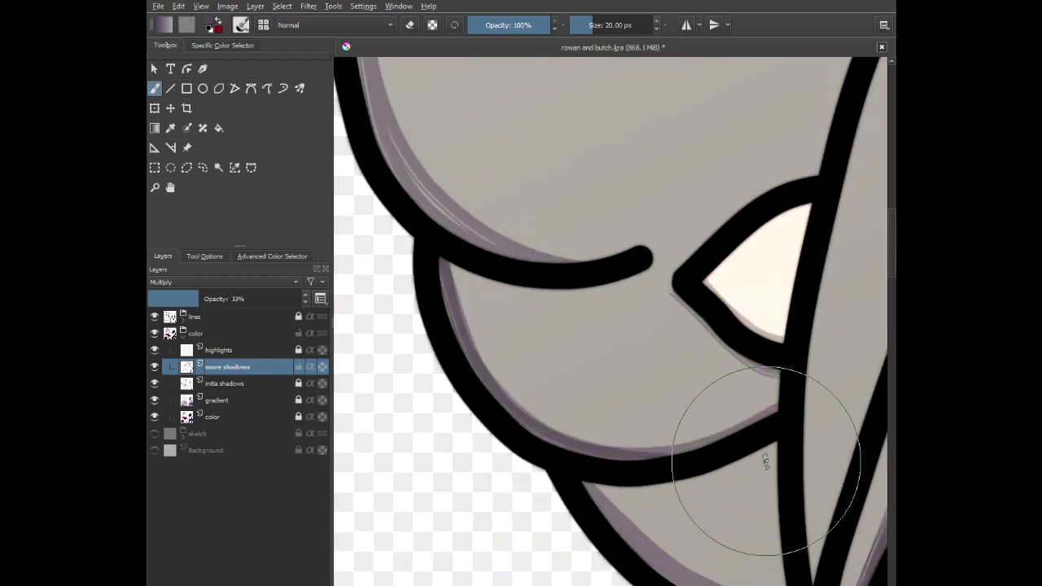
{"action": "left_click_drag", "start_coordinate": [658, 502], "coordinate": [496, 253]}
{"action": "scroll", "coordinate": [382, 228], "scroll_direction": "up", "scroll_amount": 1}
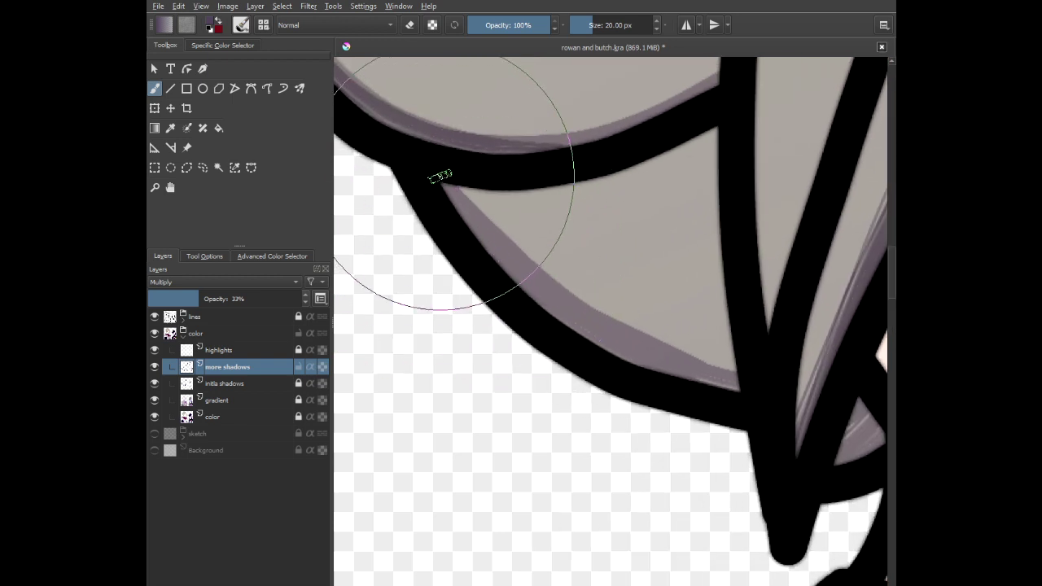
{"action": "mouse_move", "coordinate": [440, 177]}
{"action": "left_mouse_down"}
{"action": "mouse_move", "coordinate": [491, 247]}
{"action": "mouse_move", "coordinate": [612, 354]}
{"action": "mouse_move", "coordinate": [780, 427]}
{"action": "mouse_move", "coordinate": [409, 347]}
{"action": "left_mouse_up"}
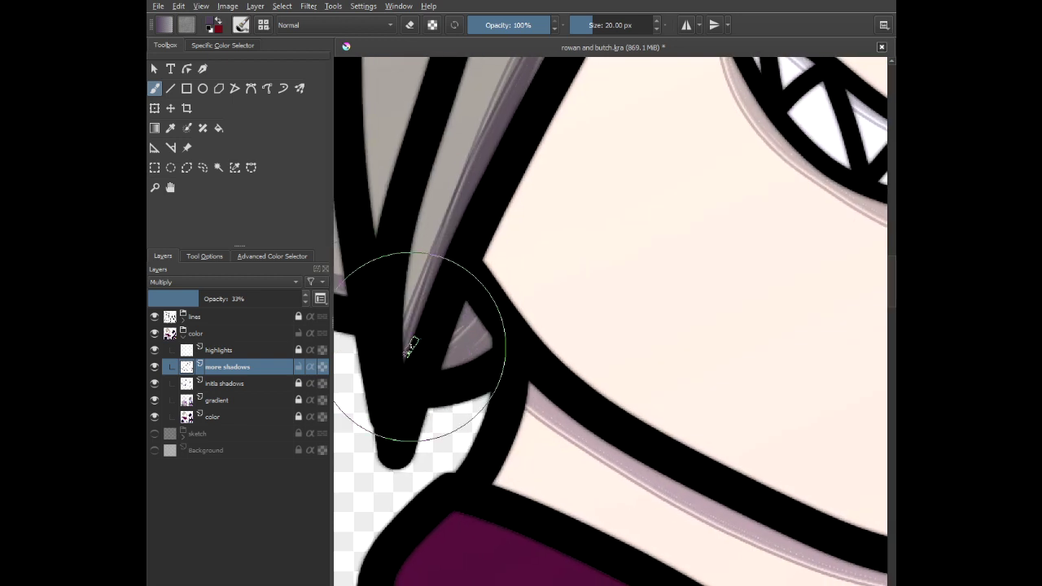
- Darken the small triangle of hair between the front strand's tip and the jaw
{"action": "scroll", "coordinate": [460, 350], "scroll_direction": "up", "scroll_amount": 2}
{"action": "left_click_drag", "start_coordinate": [539, 312], "coordinate": [440, 370]}
{"action": "scroll", "coordinate": [393, 320], "scroll_direction": "down", "scroll_amount": 3}
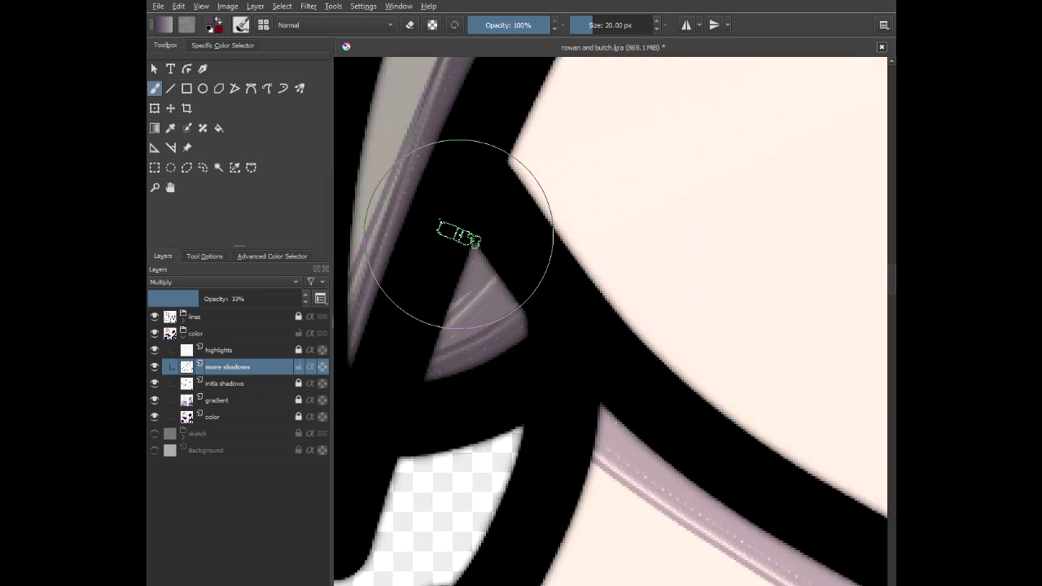
{"action": "scroll", "coordinate": [464, 318], "scroll_direction": "down", "scroll_amount": 2}
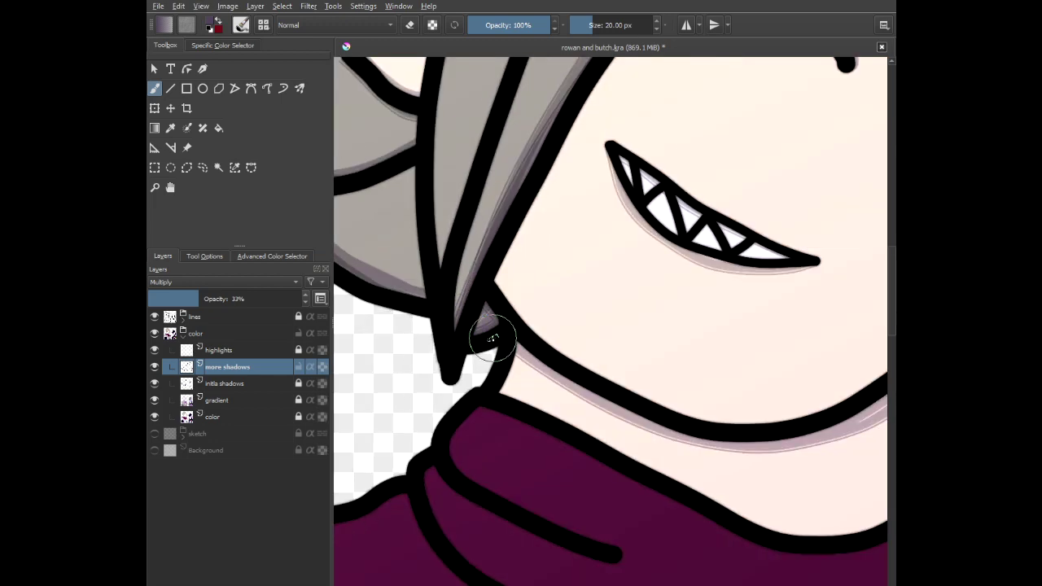
{"action": "scroll", "coordinate": [487, 310], "scroll_direction": "up", "scroll_amount": 5}
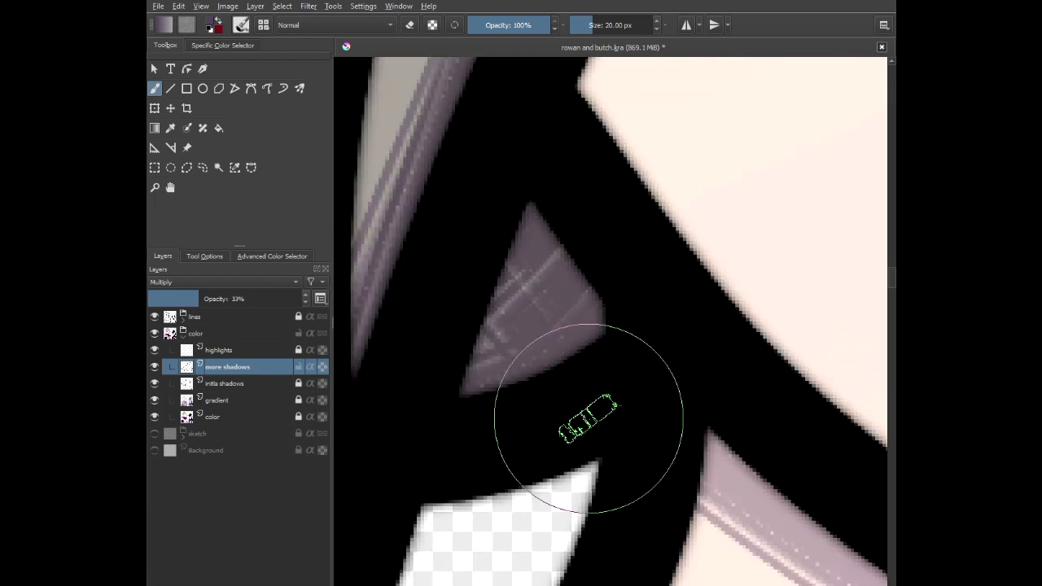
{"action": "scroll", "coordinate": [478, 356], "scroll_direction": "down", "scroll_amount": 4}
{"action": "mouse_move", "coordinate": [585, 403]}
{"action": "left_mouse_down"}
{"action": "mouse_move", "coordinate": [500, 346]}
{"action": "mouse_move", "coordinate": [479, 316]}
{"action": "mouse_move", "coordinate": [491, 342]}
{"action": "mouse_move", "coordinate": [577, 375]}
{"action": "mouse_move", "coordinate": [679, 377]}
{"action": "mouse_move", "coordinate": [791, 314]}
{"action": "mouse_move", "coordinate": [855, 233]}
{"action": "mouse_move", "coordinate": [697, 367]}
{"action": "left_mouse_up"}
{"action": "scroll", "coordinate": [794, 281], "scroll_direction": "up", "scroll_amount": 3}
{"action": "scroll", "coordinate": [514, 419], "scroll_direction": "down", "scroll_amount": 5}
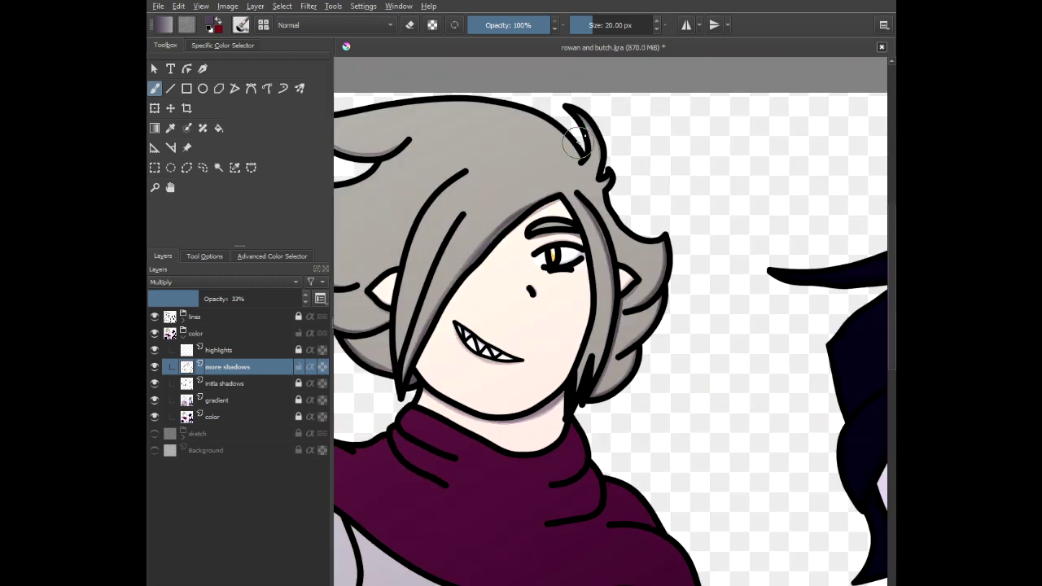
- Deepen the shadows along the outer edges of the upright hair spike and the small curl below it
{"action": "scroll", "coordinate": [576, 143], "scroll_direction": "up", "scroll_amount": 5}
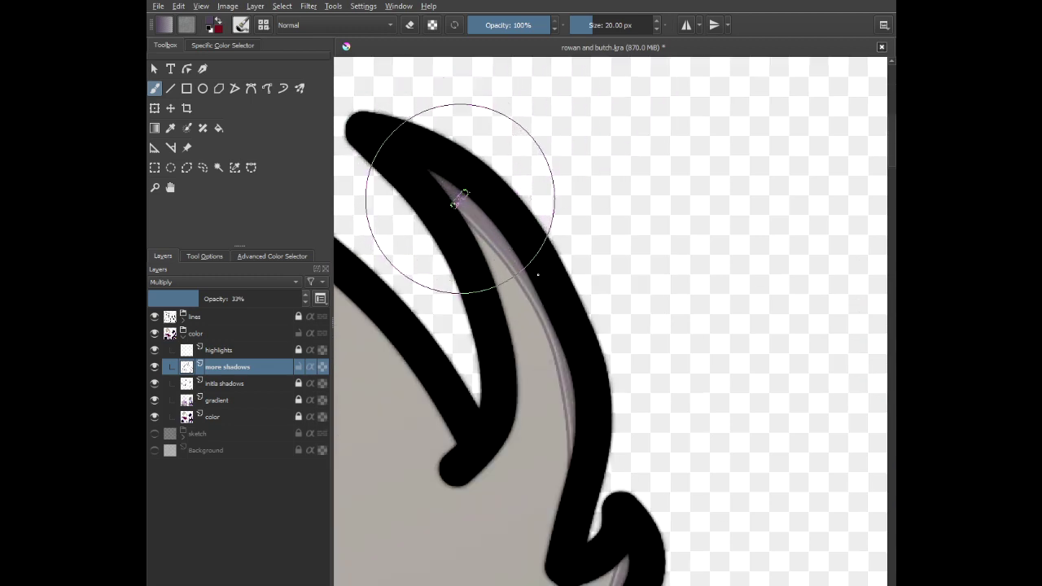
{"action": "mouse_move", "coordinate": [460, 198]}
{"action": "left_mouse_down"}
{"action": "mouse_move", "coordinate": [536, 285]}
{"action": "mouse_move", "coordinate": [586, 418]}
{"action": "left_mouse_up"}
{"action": "left_click_drag", "start_coordinate": [564, 483], "coordinate": [544, 243]}
{"action": "scroll", "coordinate": [598, 317], "scroll_direction": "up", "scroll_amount": 2}
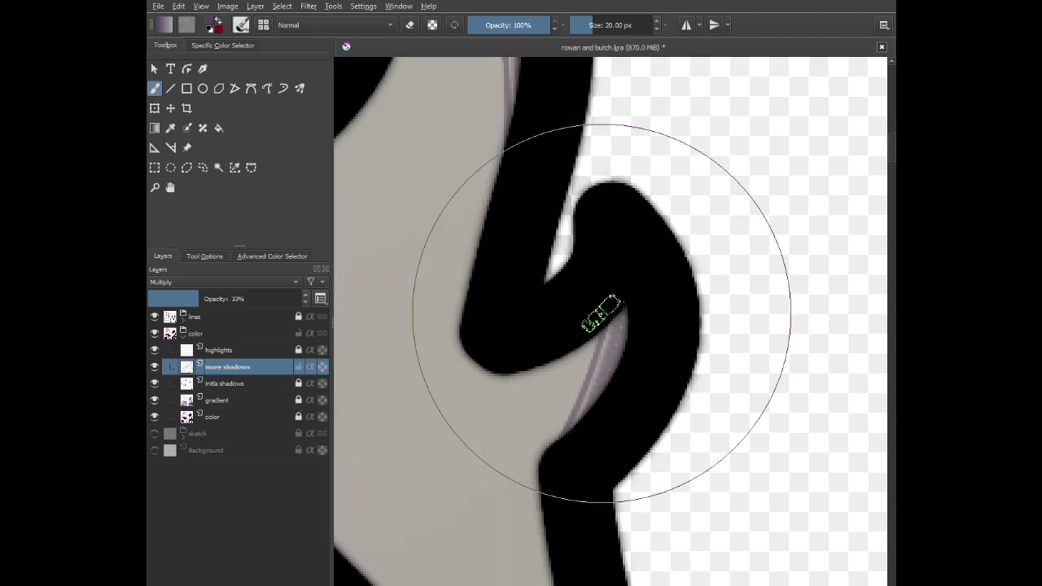
{"action": "scroll", "coordinate": [603, 313], "scroll_direction": "down", "scroll_amount": 2}
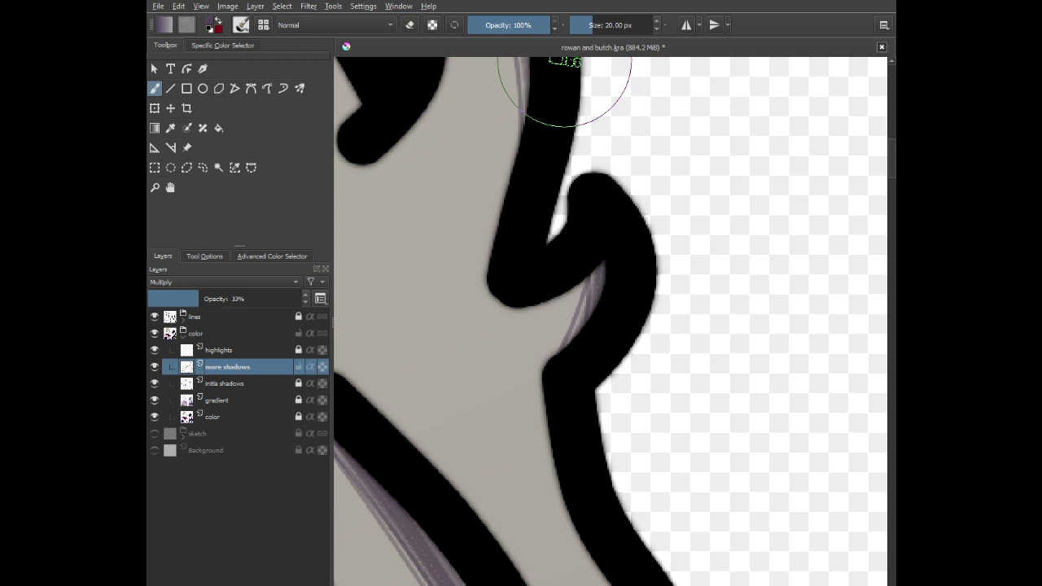
- Add deeper shadow along the hair edges between the small curl and the locks around the far ear
{"action": "scroll", "coordinate": [560, 383], "scroll_direction": "down", "scroll_amount": 3}
{"action": "left_click_drag", "start_coordinate": [559, 386], "coordinate": [526, 163]}
{"action": "left_click_drag", "start_coordinate": [652, 454], "coordinate": [592, 328]}
{"action": "scroll", "coordinate": [537, 291], "scroll_direction": "down", "scroll_amount": 3}
{"action": "scroll", "coordinate": [538, 290], "scroll_direction": "up", "scroll_amount": 2}
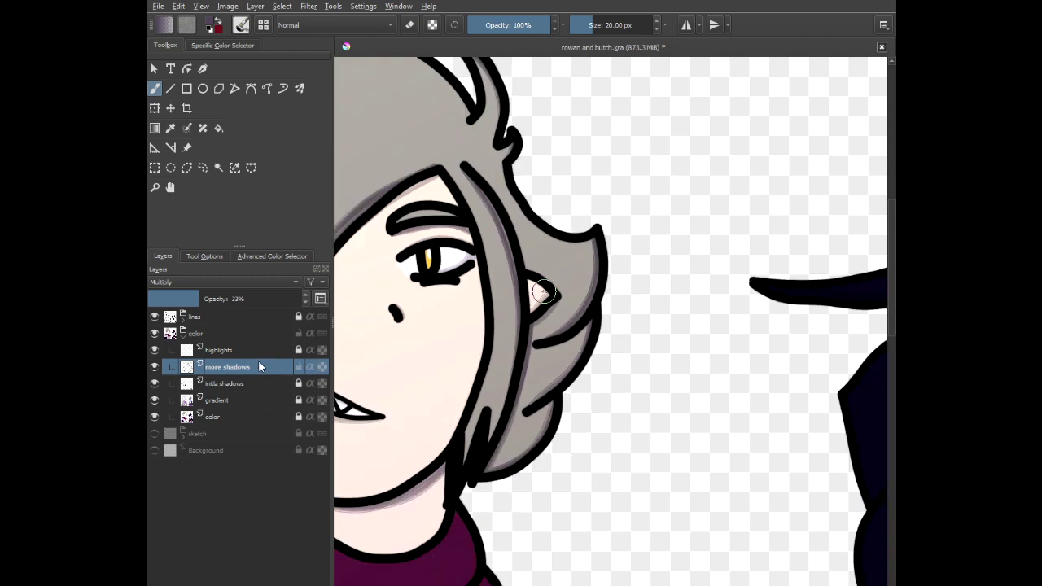
- Paint a thin vertical shadow down the edge of the neck, from the jaw to the scarf
{"action": "scroll", "coordinate": [416, 358], "scroll_direction": "down", "scroll_amount": 4}
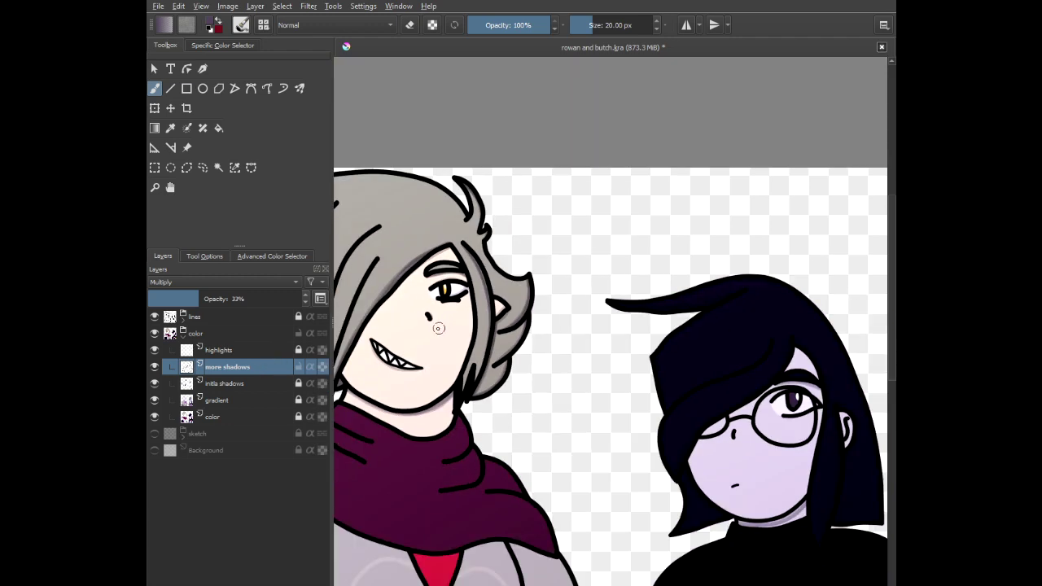
{"action": "scroll", "coordinate": [416, 358], "scroll_direction": "up", "scroll_amount": 2}
{"action": "scroll", "coordinate": [417, 358], "scroll_direction": "up", "scroll_amount": 3}
{"action": "scroll", "coordinate": [521, 384], "scroll_direction": "up", "scroll_amount": 3}
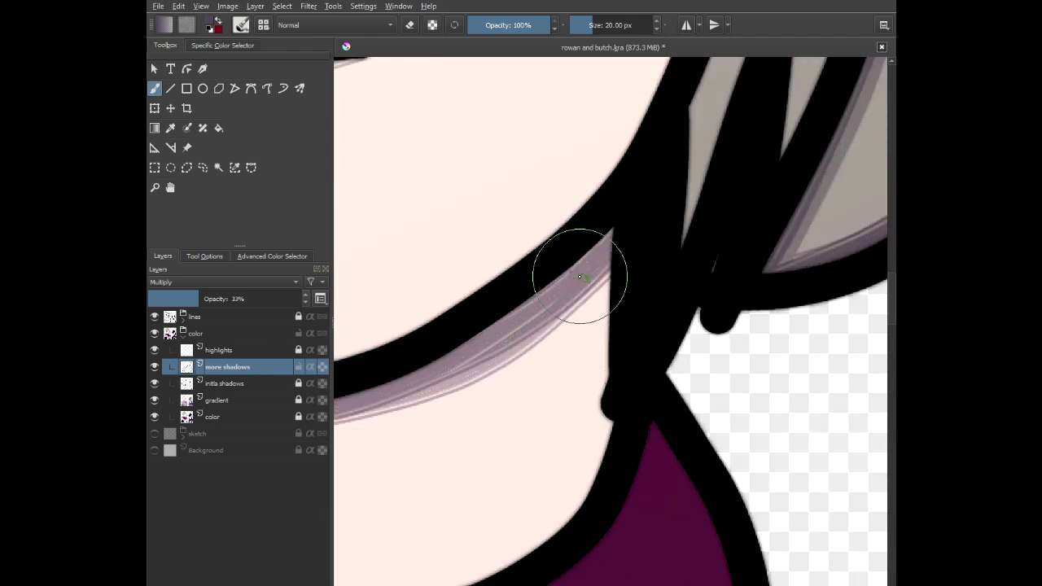
{"action": "left_click_drag", "start_coordinate": [611, 220], "coordinate": [613, 456]}
{"action": "scroll", "coordinate": [580, 411], "scroll_direction": "down", "scroll_amount": 3}
{"action": "scroll", "coordinate": [442, 400], "scroll_direction": "down", "scroll_amount": 4}
{"action": "scroll", "coordinate": [553, 396], "scroll_direction": "up", "scroll_amount": 4}
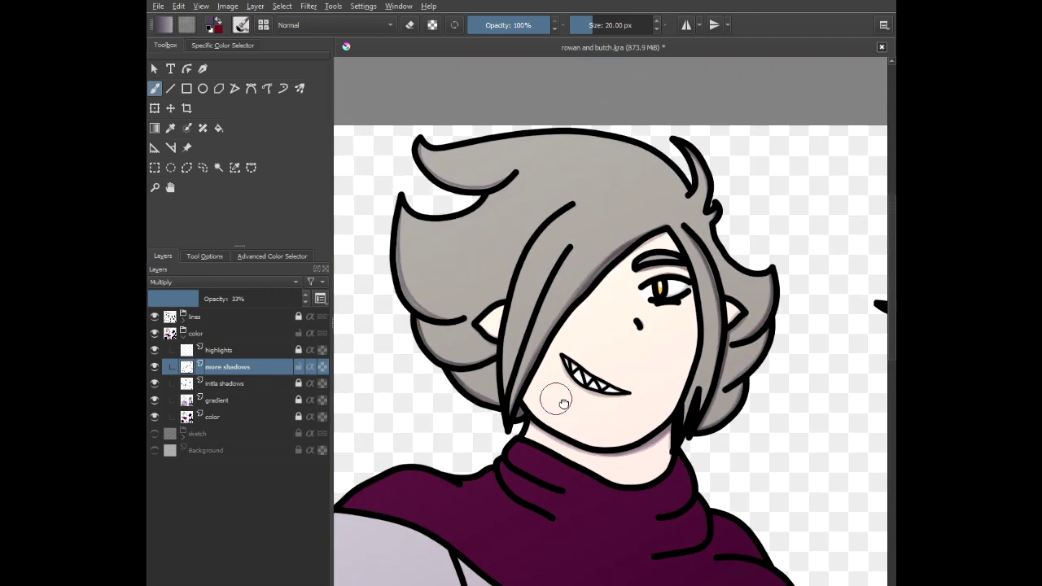
- Deepen the shadows along the outer edges of the upper swept hair lock and the large back lock beneath it
{"action": "scroll", "coordinate": [446, 169], "scroll_direction": "up", "scroll_amount": 4}
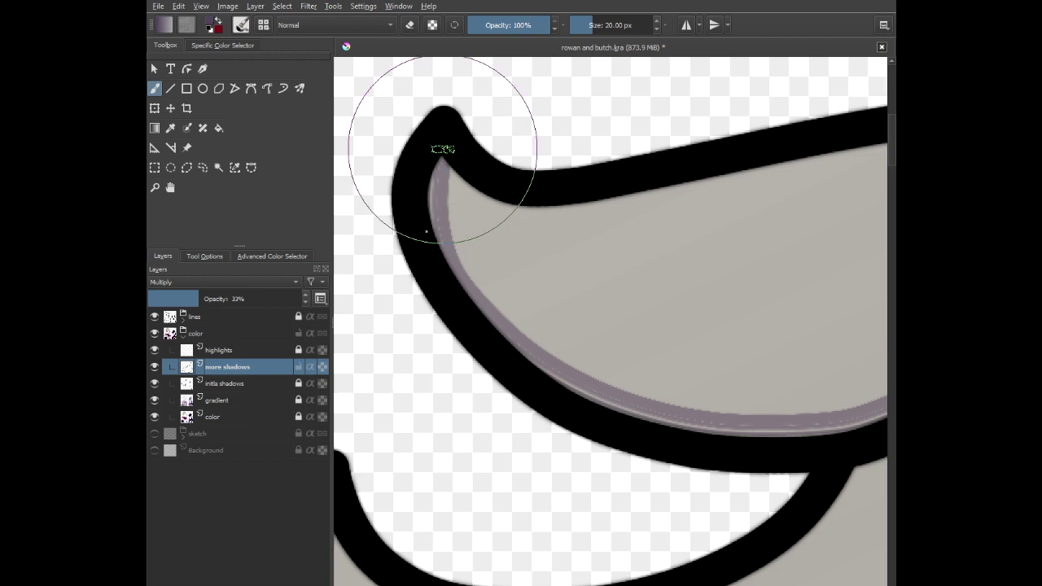
{"action": "mouse_move", "coordinate": [442, 149]}
{"action": "left_mouse_down"}
{"action": "mouse_move", "coordinate": [435, 231]}
{"action": "mouse_move", "coordinate": [484, 330]}
{"action": "mouse_move", "coordinate": [601, 430]}
{"action": "left_mouse_up"}
{"action": "left_click_drag", "start_coordinate": [501, 414], "coordinate": [687, 86]}
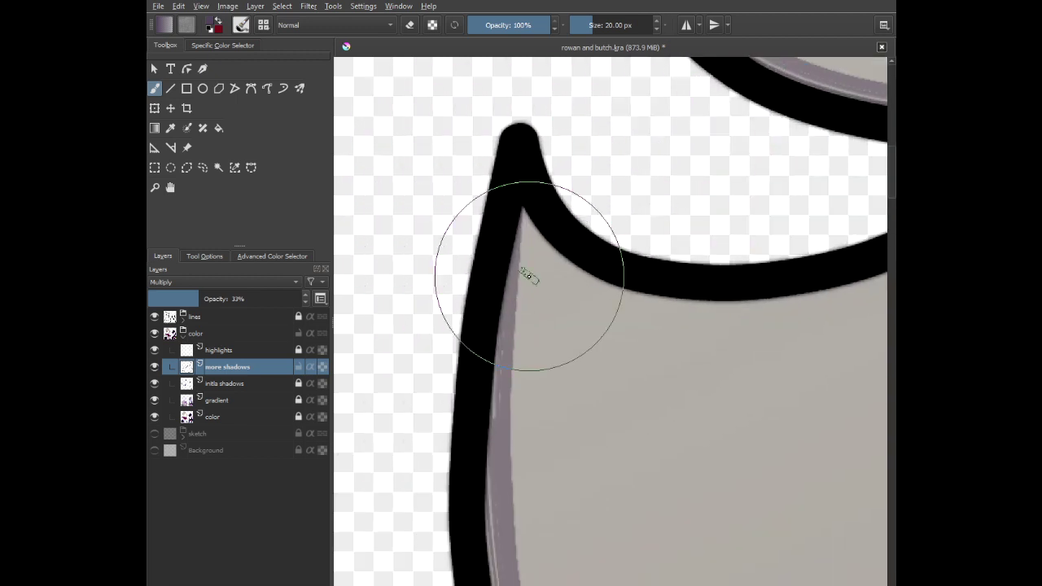
{"action": "scroll", "coordinate": [528, 277], "scroll_direction": "down", "scroll_amount": 3}
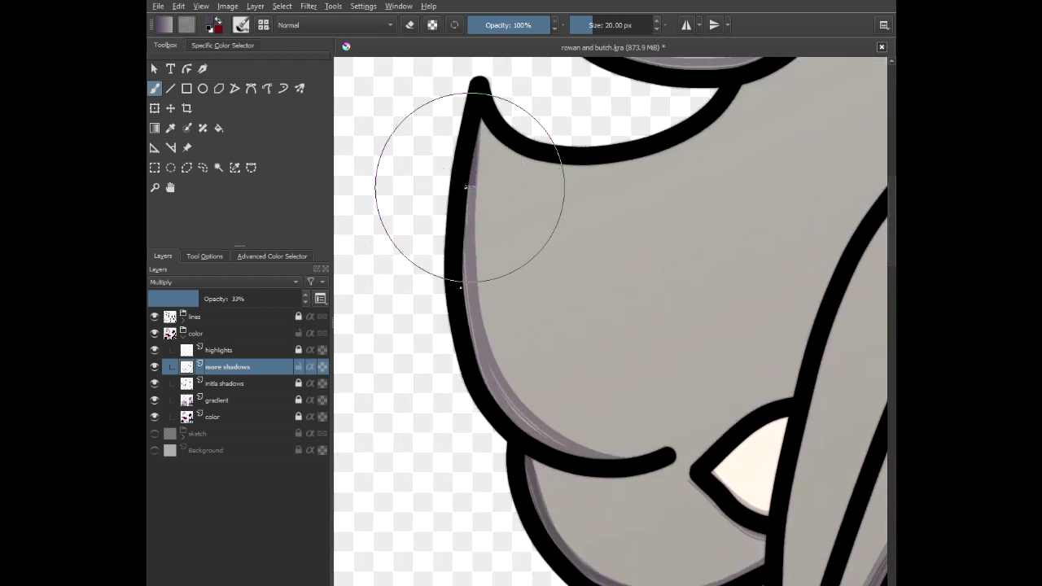
{"action": "left_click_drag", "start_coordinate": [521, 430], "coordinate": [450, 144]}
{"action": "scroll", "coordinate": [504, 329], "scroll_direction": "down", "scroll_amount": 3}
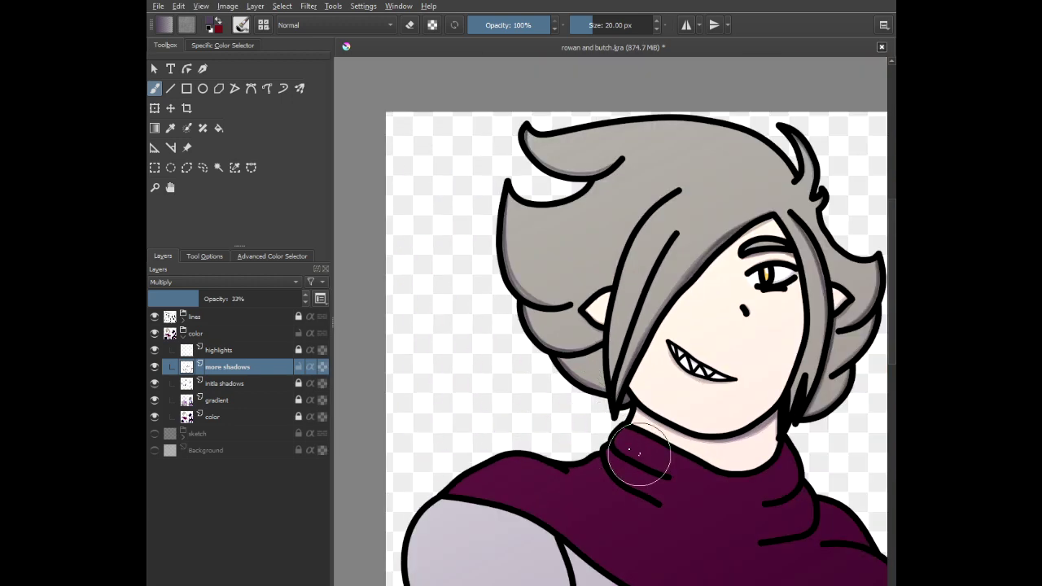
- Shade the outer edges of the scarf's neck folds below the far side of the jaw
{"action": "left_click_drag", "start_coordinate": [681, 470], "coordinate": [451, 229]}
{"action": "scroll", "coordinate": [566, 213], "scroll_direction": "up", "scroll_amount": 5}
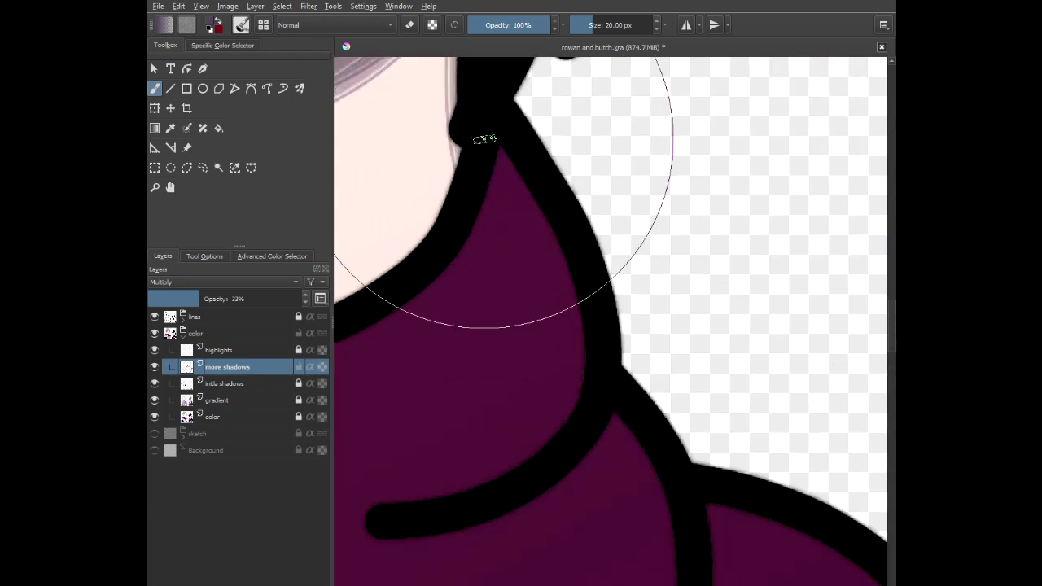
{"action": "mouse_move", "coordinate": [500, 149]}
{"action": "left_mouse_down"}
{"action": "mouse_move", "coordinate": [571, 272]}
{"action": "mouse_move", "coordinate": [579, 326]}
{"action": "mouse_move", "coordinate": [571, 405]}
{"action": "mouse_move", "coordinate": [549, 452]}
{"action": "mouse_move", "coordinate": [447, 537]}
{"action": "left_mouse_up"}
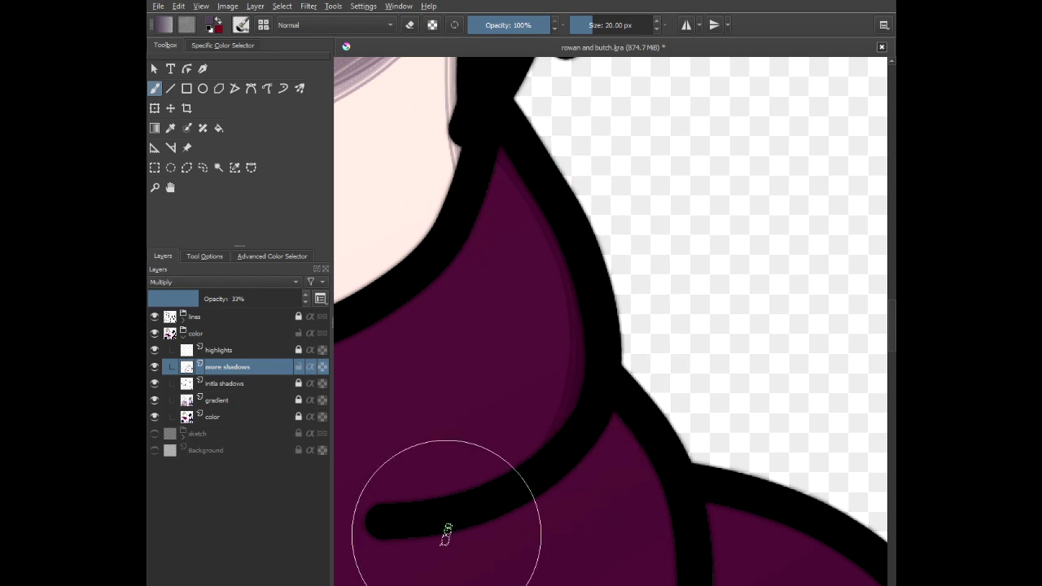
{"action": "scroll", "coordinate": [496, 483], "scroll_direction": "down", "scroll_amount": 1}
{"action": "mouse_move", "coordinate": [496, 483]}
{"action": "left_mouse_down"}
{"action": "mouse_move", "coordinate": [532, 314]}
{"action": "mouse_move", "coordinate": [624, 152]}
{"action": "mouse_move", "coordinate": [700, 233]}
{"action": "mouse_move", "coordinate": [640, 382]}
{"action": "mouse_move", "coordinate": [542, 442]}
{"action": "left_mouse_up"}
{"action": "scroll", "coordinate": [640, 76], "scroll_direction": "up", "scroll_amount": 2}
{"action": "scroll", "coordinate": [602, 393], "scroll_direction": "down", "scroll_amount": 2}
{"action": "mouse_move", "coordinate": [670, 366]}
{"action": "left_mouse_down"}
{"action": "mouse_move", "coordinate": [470, 324]}
{"action": "mouse_move", "coordinate": [422, 274]}
{"action": "left_mouse_up"}
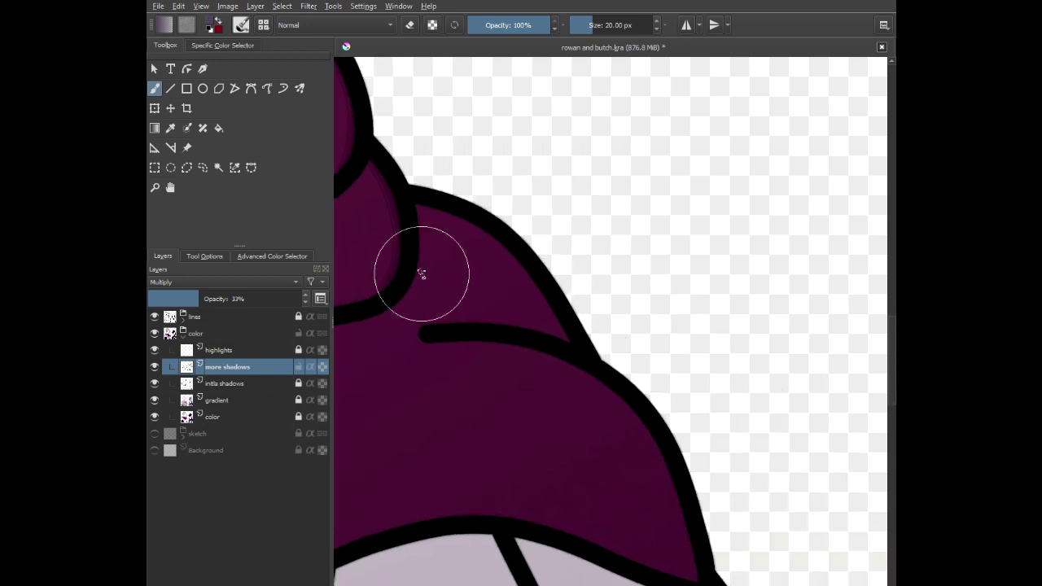
- Shade the outer edges of the scarf's shoulder folds, down to the pointed corner over the sleeve
{"action": "scroll", "coordinate": [415, 244], "scroll_direction": "up", "scroll_amount": 2}
{"action": "mouse_move", "coordinate": [386, 171]}
{"action": "left_mouse_down"}
{"action": "mouse_move", "coordinate": [522, 229]}
{"action": "mouse_move", "coordinate": [579, 278]}
{"action": "mouse_move", "coordinate": [749, 521]}
{"action": "left_mouse_up"}
{"action": "scroll", "coordinate": [694, 413], "scroll_direction": "down", "scroll_amount": 2}
{"action": "mouse_move", "coordinate": [693, 413]}
{"action": "left_mouse_down"}
{"action": "mouse_move", "coordinate": [431, 154]}
{"action": "mouse_move", "coordinate": [532, 237]}
{"action": "mouse_move", "coordinate": [605, 388]}
{"action": "left_mouse_up"}
{"action": "scroll", "coordinate": [451, 209], "scroll_direction": "up", "scroll_amount": 1}
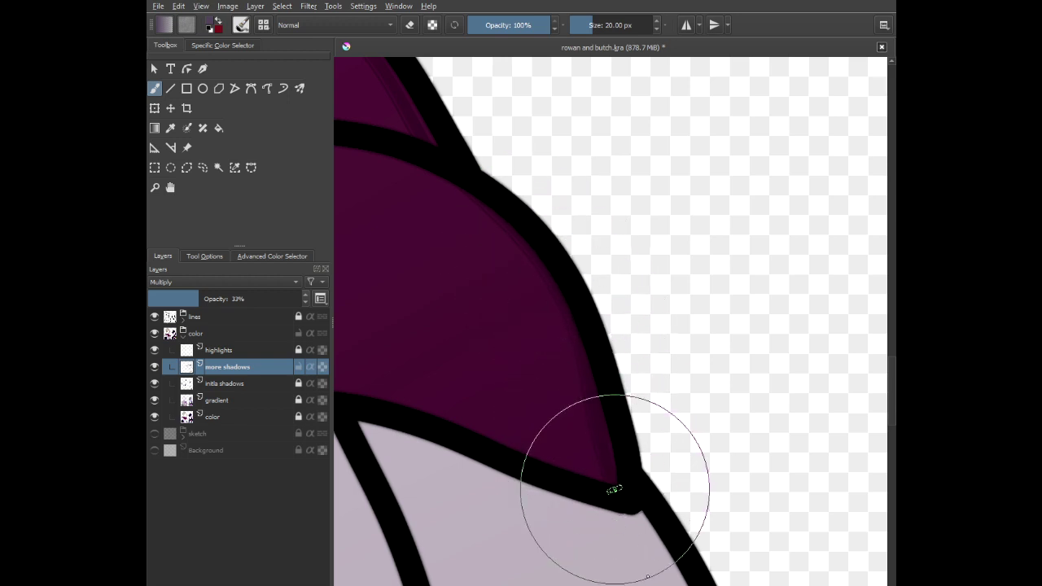
- Paint a shadow along the edge of the torso beside the arm, from the scarf down to the canvas edge
{"action": "scroll", "coordinate": [624, 429], "scroll_direction": "down", "scroll_amount": 4}
{"action": "scroll", "coordinate": [603, 298], "scroll_direction": "down", "scroll_amount": 3}
{"action": "scroll", "coordinate": [584, 221], "scroll_direction": "up", "scroll_amount": 4}
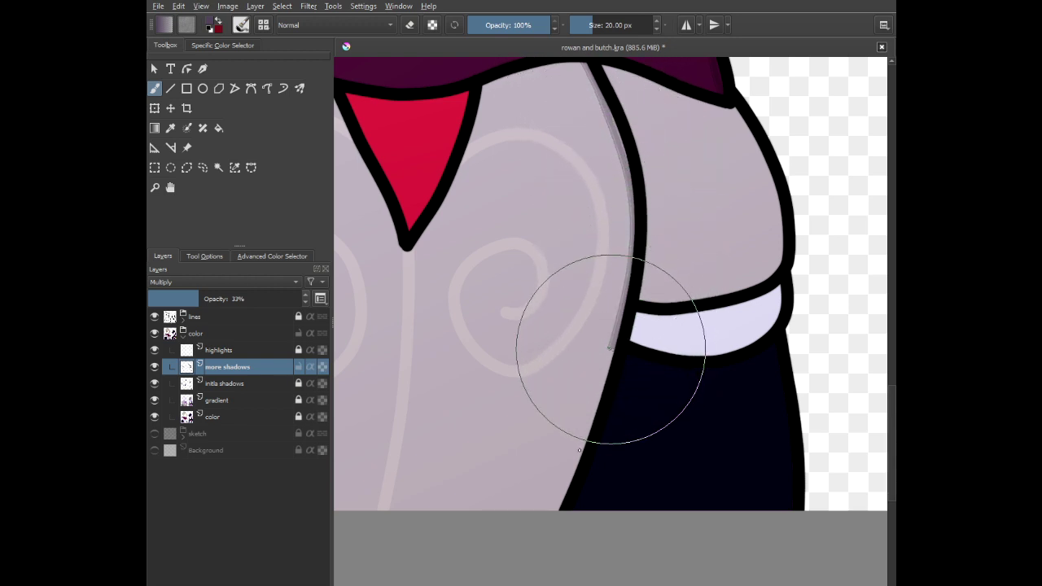
{"action": "left_click_drag", "start_coordinate": [611, 349], "coordinate": [584, 425]}
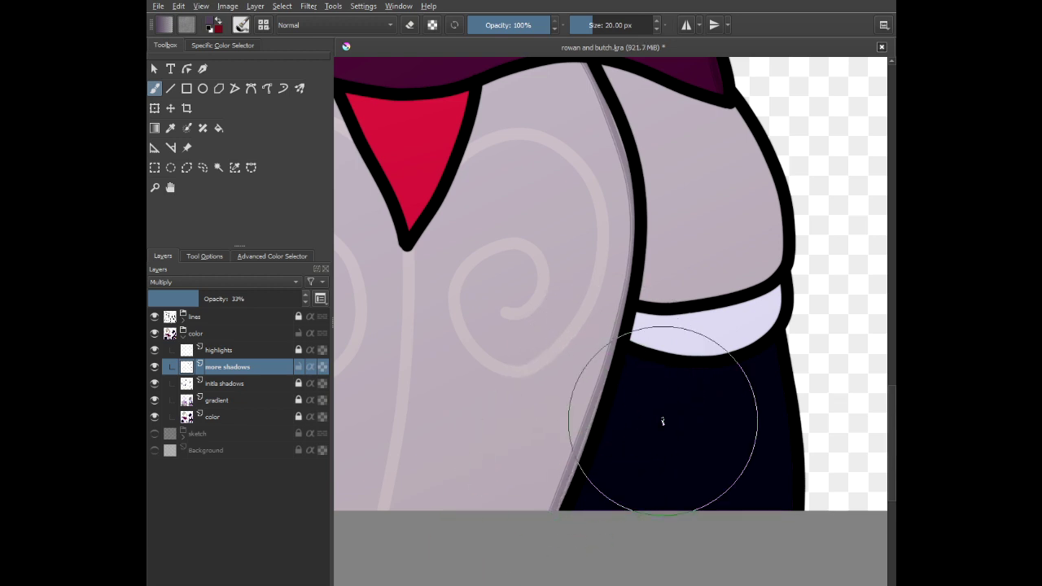
- Shade the outer edges of the white cuff and grey puffed sleeve on the left character's far arm
{"action": "scroll", "coordinate": [719, 338], "scroll_direction": "up", "scroll_amount": 6}
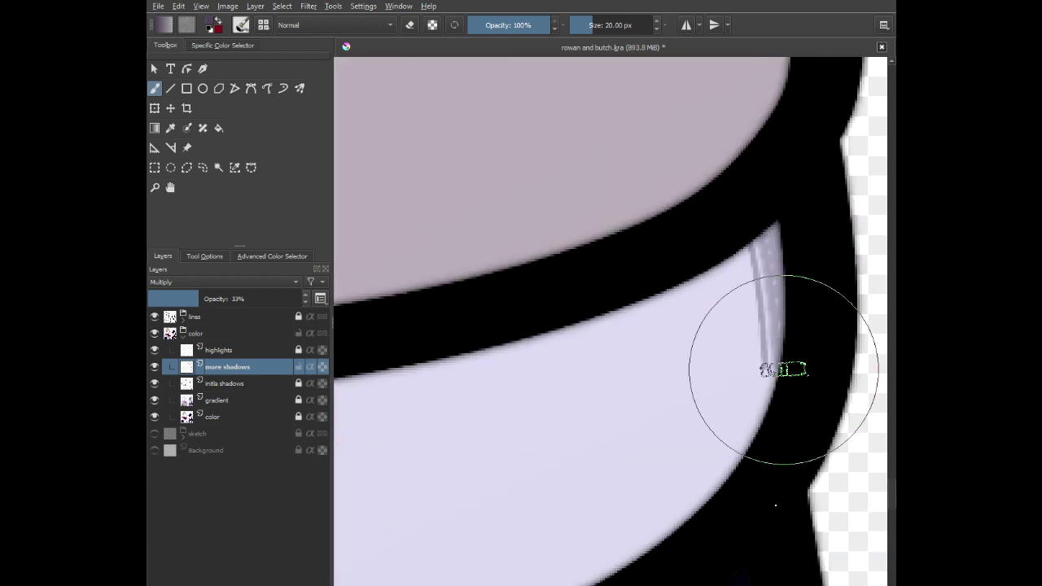
{"action": "scroll", "coordinate": [679, 318], "scroll_direction": "down", "scroll_amount": 3}
{"action": "scroll", "coordinate": [670, 184], "scroll_direction": "down", "scroll_amount": 2}
{"action": "left_click_drag", "start_coordinate": [669, 184], "coordinate": [650, 368]}
{"action": "scroll", "coordinate": [637, 244], "scroll_direction": "up", "scroll_amount": 1}
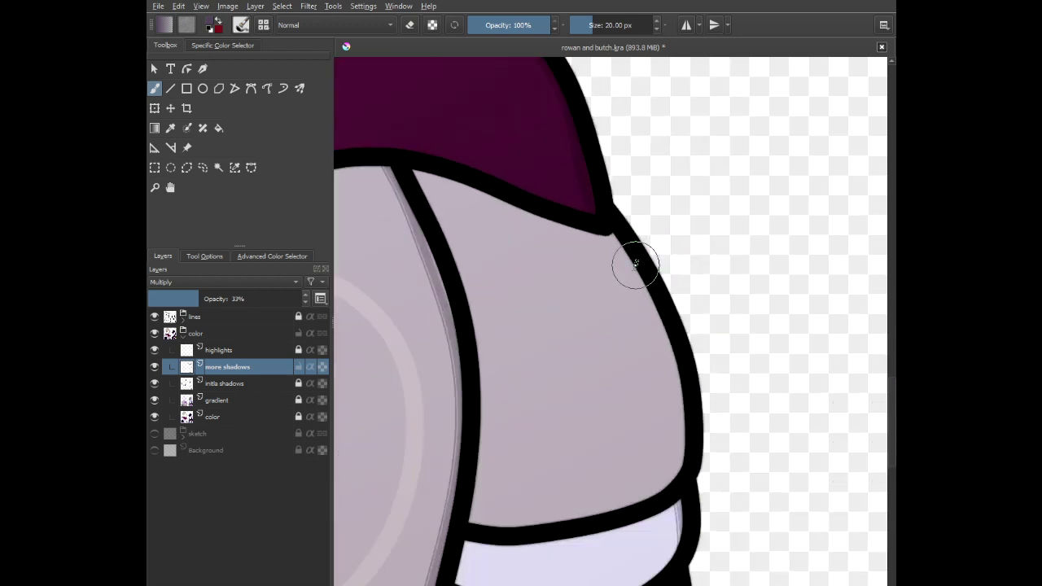
{"action": "mouse_move", "coordinate": [609, 226]}
{"action": "left_mouse_down"}
{"action": "mouse_move", "coordinate": [666, 371]}
{"action": "mouse_move", "coordinate": [682, 481]}
{"action": "mouse_move", "coordinate": [676, 364]}
{"action": "mouse_move", "coordinate": [640, 272]}
{"action": "left_mouse_up"}
- Shade the far edge inside the red triangle on the chest and the torso just beyond its outline
{"action": "scroll", "coordinate": [577, 163], "scroll_direction": "down", "scroll_amount": 2}
{"action": "scroll", "coordinate": [578, 167], "scroll_direction": "down", "scroll_amount": 3}
{"action": "scroll", "coordinate": [618, 270], "scroll_direction": "up", "scroll_amount": 4}
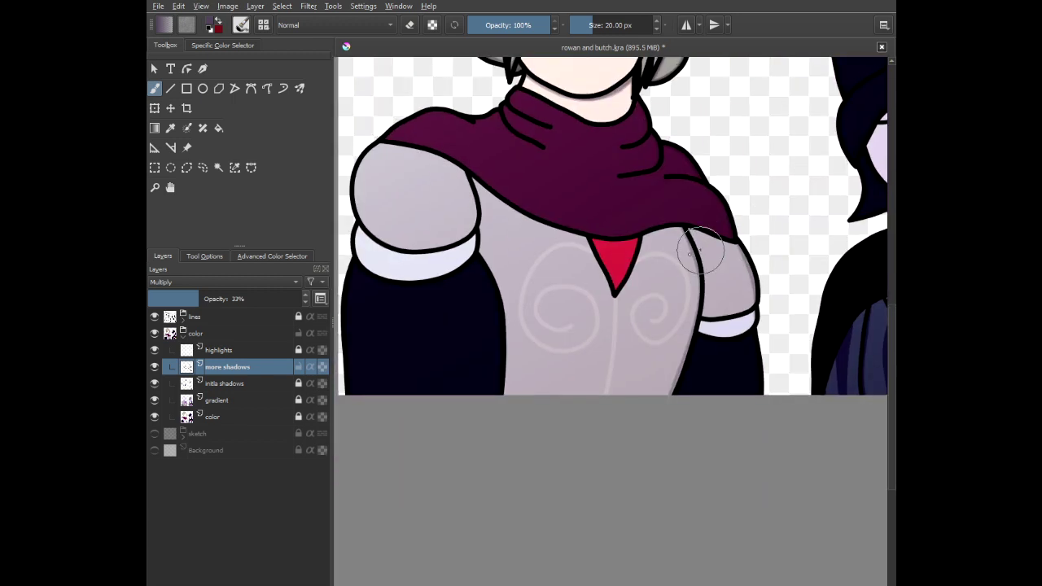
{"action": "mouse_move", "coordinate": [678, 123]}
{"action": "left_mouse_down"}
{"action": "mouse_move", "coordinate": [629, 262]}
{"action": "mouse_move", "coordinate": [590, 334]}
{"action": "left_mouse_up"}
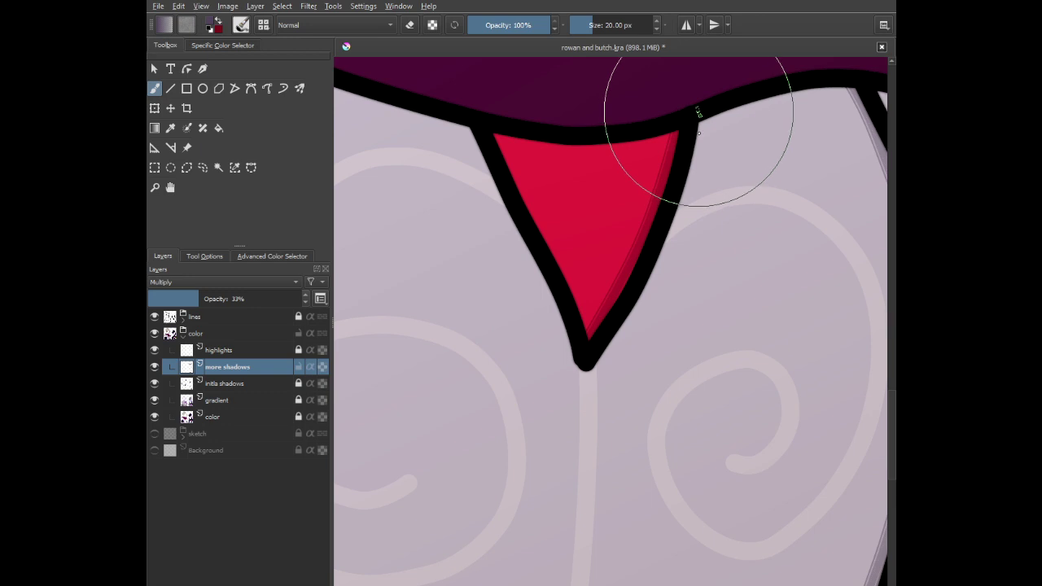
{"action": "left_click_drag", "start_coordinate": [674, 234], "coordinate": [611, 345]}
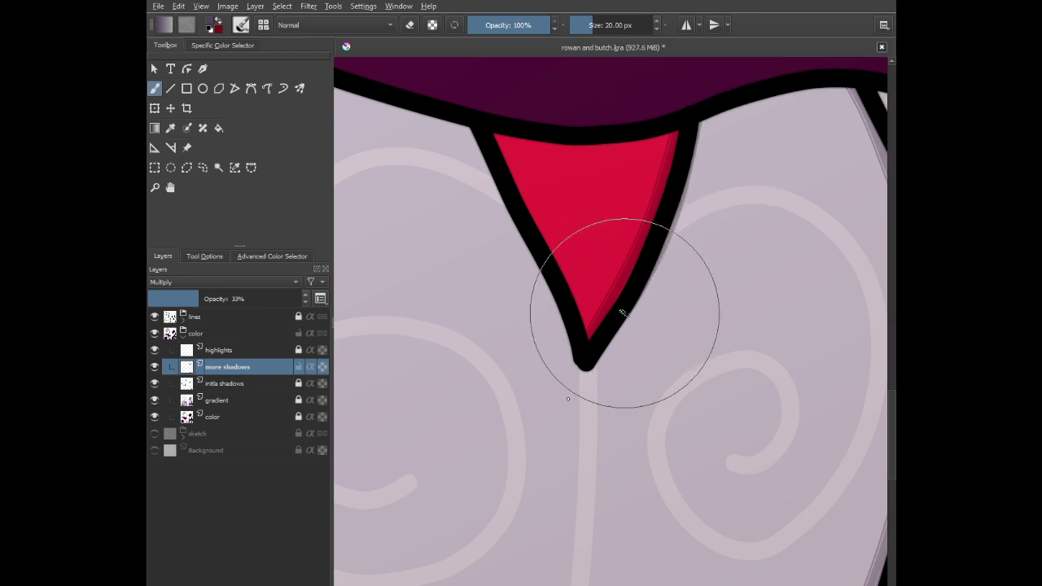
- Paint and fill in a shadow band on the grey torso beneath the scarf's hem, from the red triangle to the far sleeve
{"action": "scroll", "coordinate": [622, 313], "scroll_direction": "down", "scroll_amount": 3}
{"action": "scroll", "coordinate": [570, 335], "scroll_direction": "up", "scroll_amount": 2}
{"action": "scroll", "coordinate": [512, 280], "scroll_direction": "up", "scroll_amount": 3}
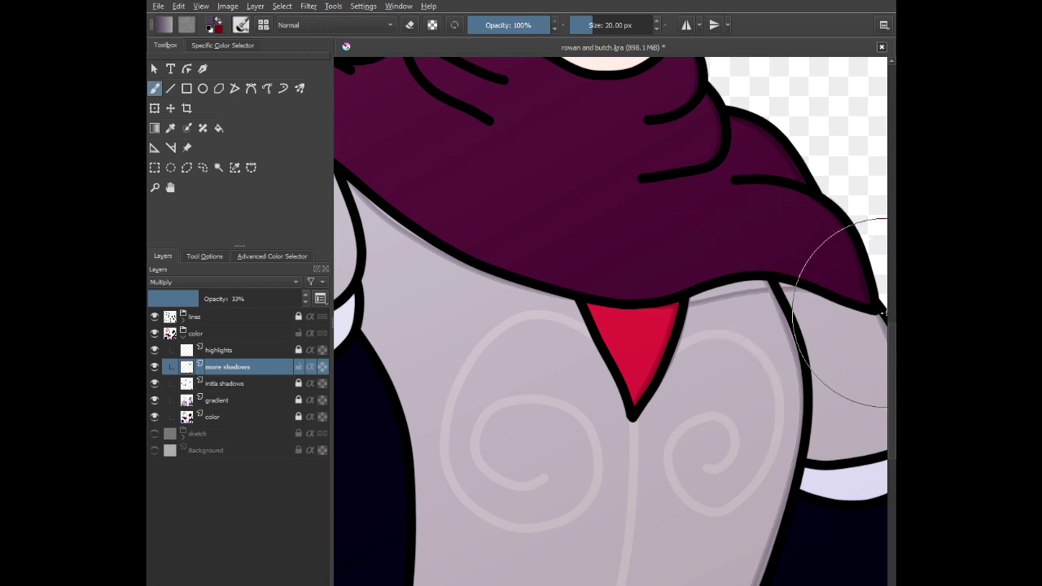
{"action": "scroll", "coordinate": [882, 312], "scroll_direction": "up", "scroll_amount": 3}
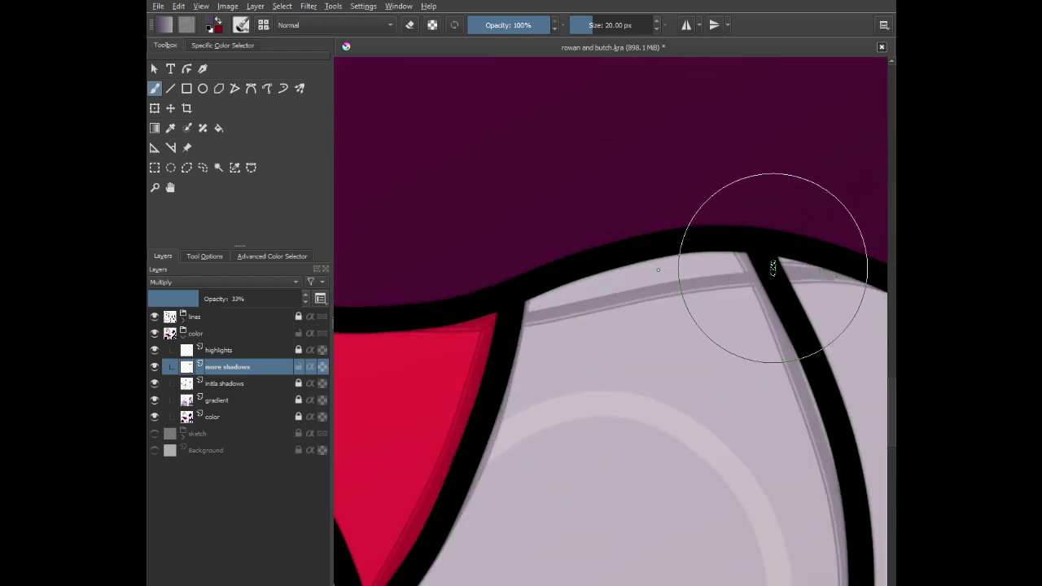
{"action": "mouse_move", "coordinate": [773, 268]}
{"action": "left_mouse_down"}
{"action": "mouse_move", "coordinate": [670, 274]}
{"action": "mouse_move", "coordinate": [514, 309]}
{"action": "left_mouse_up"}
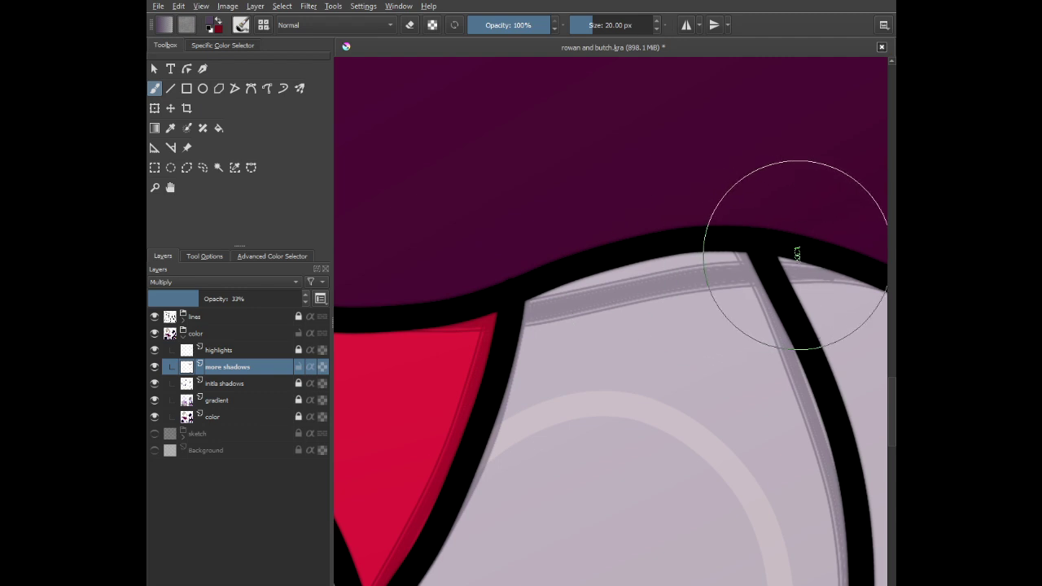
{"action": "mouse_move", "coordinate": [797, 254]}
{"action": "left_mouse_down"}
{"action": "mouse_move", "coordinate": [712, 259]}
{"action": "mouse_move", "coordinate": [499, 306]}
{"action": "left_mouse_up"}
{"action": "mouse_move", "coordinate": [733, 254]}
{"action": "left_mouse_down"}
{"action": "mouse_move", "coordinate": [624, 270]}
{"action": "mouse_move", "coordinate": [456, 321]}
{"action": "left_mouse_up"}
- Continue the shadow under the scarf's hem across the far sleeve and along the top of the red triangle
{"action": "scroll", "coordinate": [672, 275], "scroll_direction": "down", "scroll_amount": 2}
{"action": "mouse_move", "coordinate": [707, 272]}
{"action": "left_mouse_down"}
{"action": "mouse_move", "coordinate": [434, 208]}
{"action": "mouse_move", "coordinate": [448, 214]}
{"action": "mouse_move", "coordinate": [439, 194]}
{"action": "mouse_move", "coordinate": [487, 196]}
{"action": "mouse_move", "coordinate": [574, 222]}
{"action": "mouse_move", "coordinate": [731, 306]}
{"action": "mouse_move", "coordinate": [780, 316]}
{"action": "mouse_move", "coordinate": [675, 279]}
{"action": "mouse_move", "coordinate": [798, 303]}
{"action": "left_mouse_up"}
{"action": "scroll", "coordinate": [462, 210], "scroll_direction": "up", "scroll_amount": 3}
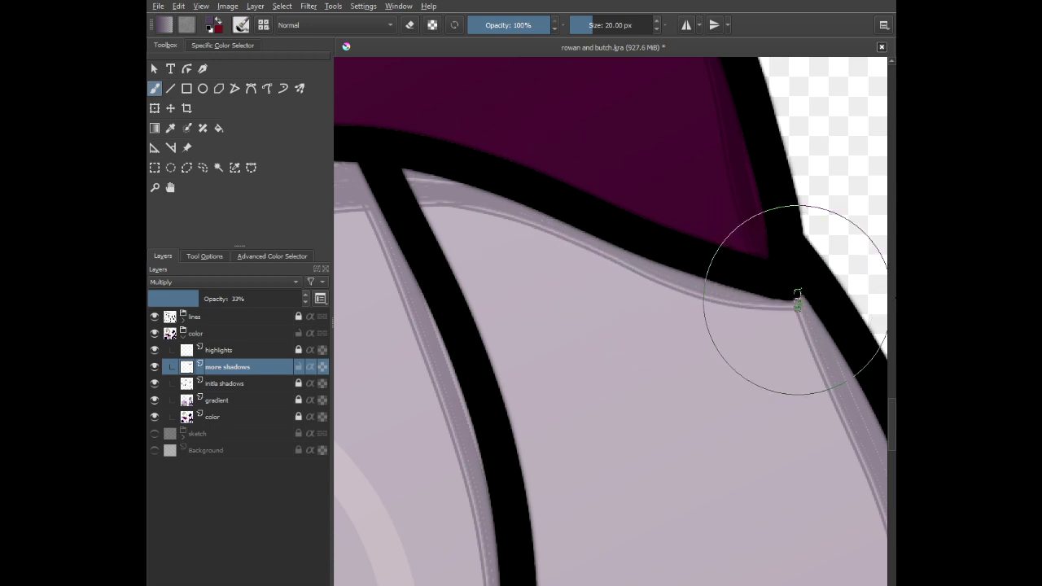
{"action": "scroll", "coordinate": [760, 307], "scroll_direction": "down", "scroll_amount": 5}
{"action": "scroll", "coordinate": [591, 303], "scroll_direction": "up", "scroll_amount": 4}
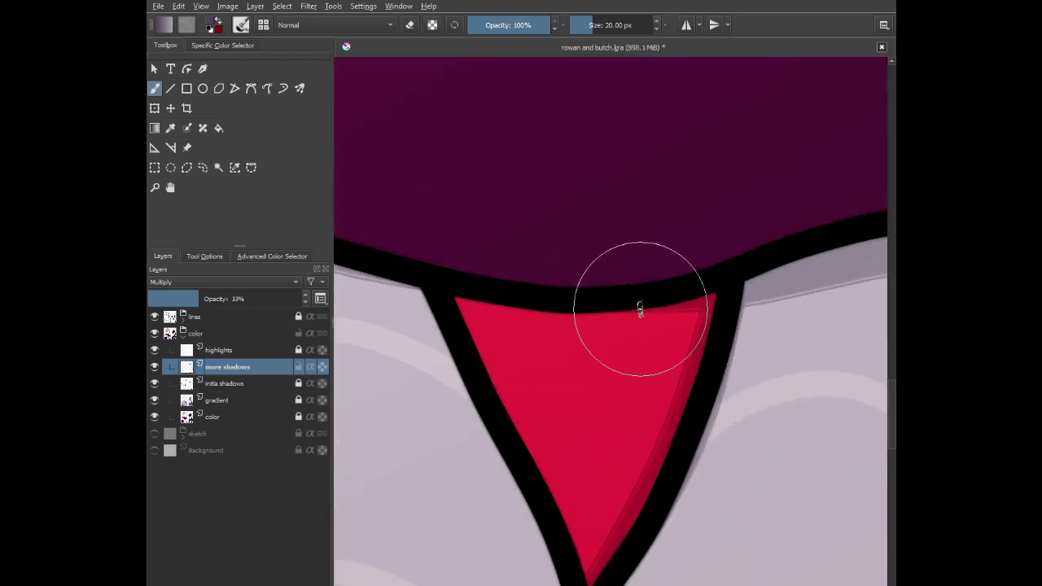
{"action": "mouse_move", "coordinate": [740, 296]}
{"action": "left_mouse_down"}
{"action": "mouse_move", "coordinate": [647, 310]}
{"action": "mouse_move", "coordinate": [502, 308]}
{"action": "mouse_move", "coordinate": [376, 283]}
{"action": "left_mouse_up"}
- Shade the inner edge of the near puffed sleeve and the torso edge beside it, down to the base of the cuff
{"action": "scroll", "coordinate": [498, 250], "scroll_direction": "down", "scroll_amount": 3}
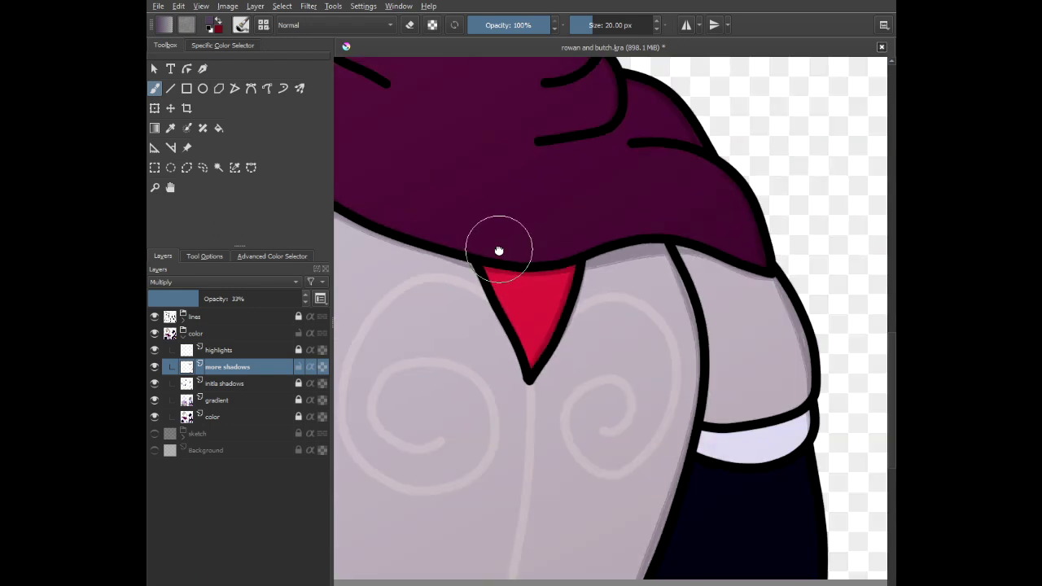
{"action": "left_click_drag", "start_coordinate": [498, 251], "coordinate": [682, 295]}
{"action": "scroll", "coordinate": [682, 296], "scroll_direction": "down", "scroll_amount": 1}
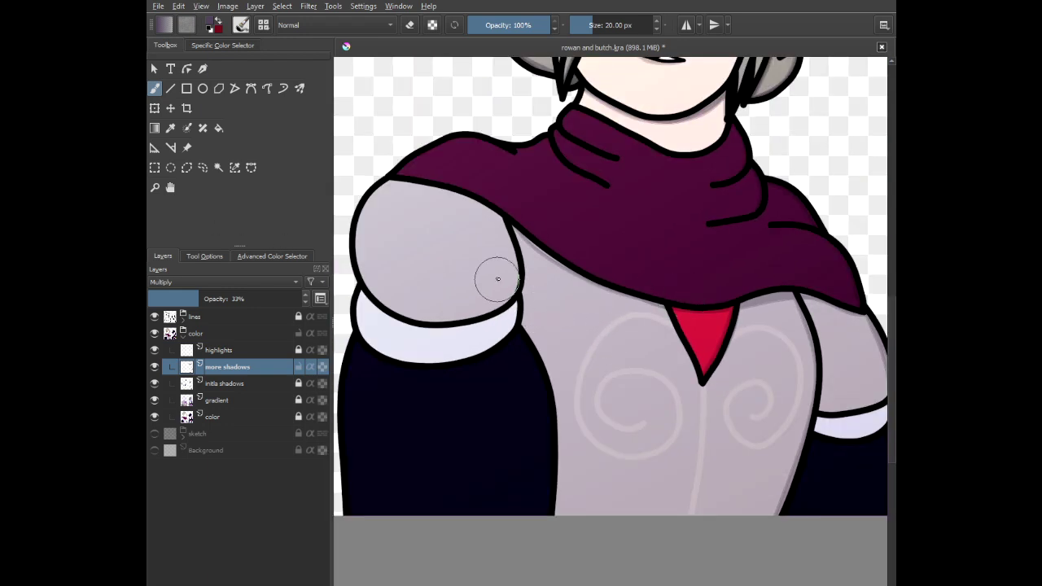
{"action": "scroll", "coordinate": [498, 279], "scroll_direction": "up", "scroll_amount": 3}
{"action": "mouse_move", "coordinate": [516, 116]}
{"action": "left_mouse_down"}
{"action": "mouse_move", "coordinate": [545, 226]}
{"action": "mouse_move", "coordinate": [542, 306]}
{"action": "mouse_move", "coordinate": [526, 357]}
{"action": "mouse_move", "coordinate": [555, 280]}
{"action": "mouse_move", "coordinate": [533, 140]}
{"action": "left_mouse_up"}
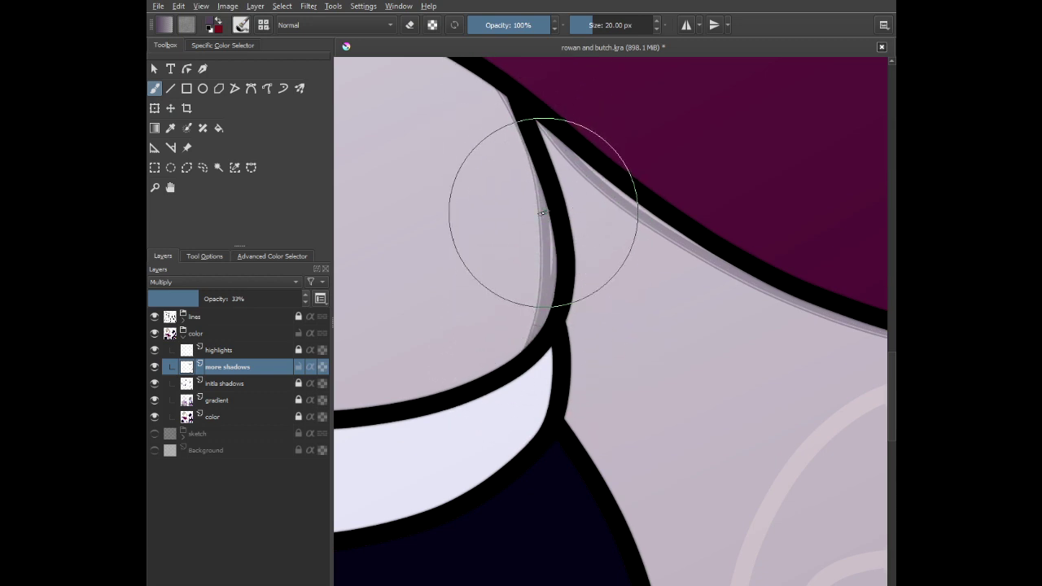
{"action": "scroll", "coordinate": [538, 100], "scroll_direction": "up", "scroll_amount": 1}
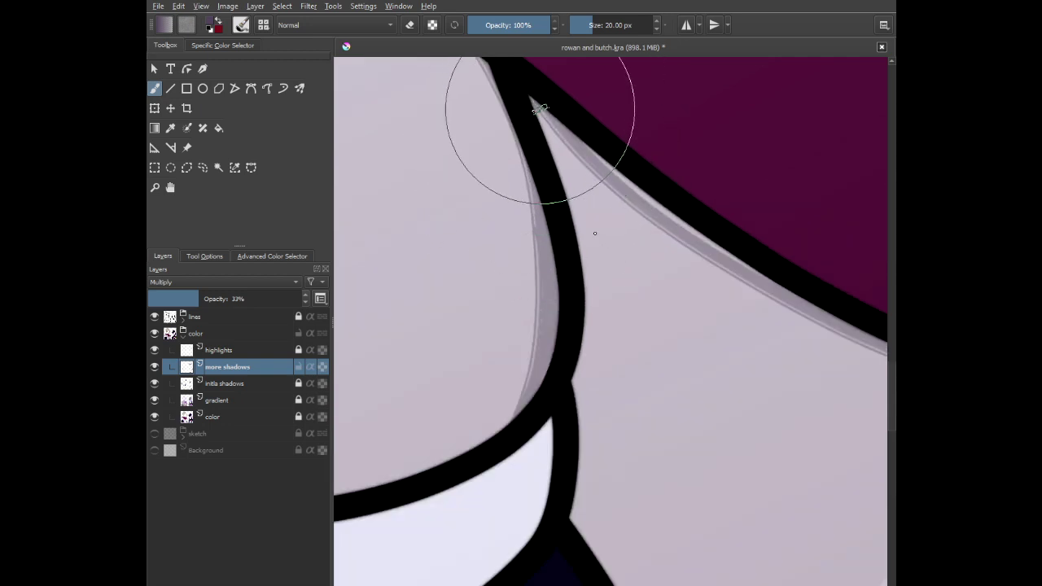
{"action": "mouse_move", "coordinate": [539, 109]}
{"action": "left_mouse_down"}
{"action": "mouse_move", "coordinate": [573, 188]}
{"action": "mouse_move", "coordinate": [579, 521]}
{"action": "left_mouse_up"}
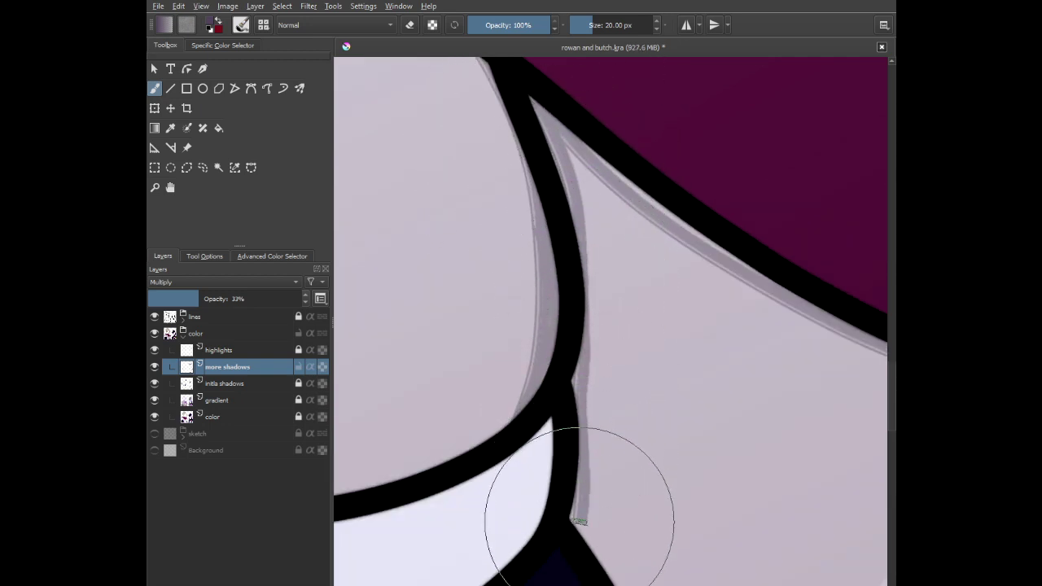
{"action": "scroll", "coordinate": [570, 509], "scroll_direction": "down", "scroll_amount": 4}
{"action": "scroll", "coordinate": [610, 275], "scroll_direction": "up", "scroll_amount": 4}
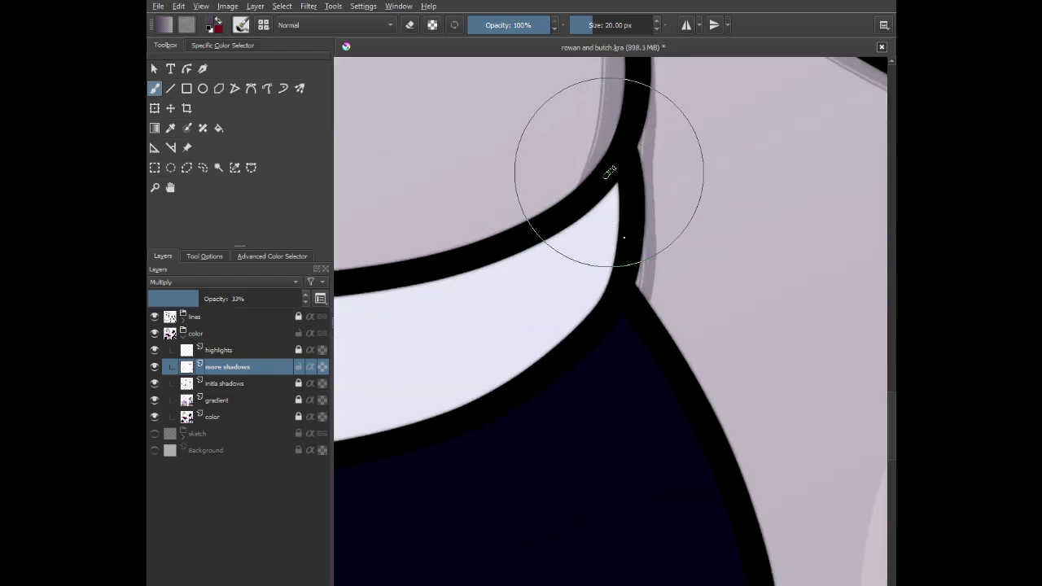
{"action": "scroll", "coordinate": [610, 172], "scroll_direction": "down", "scroll_amount": 4}
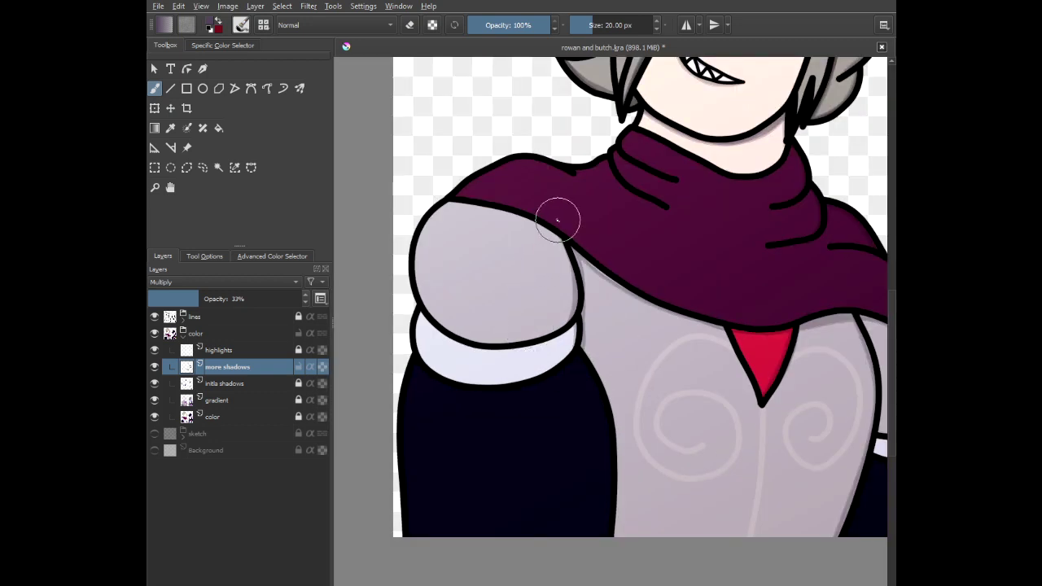
{"action": "scroll", "coordinate": [776, 151], "scroll_direction": "down", "scroll_amount": 2}
{"action": "scroll", "coordinate": [640, 204], "scroll_direction": "up", "scroll_amount": 5}
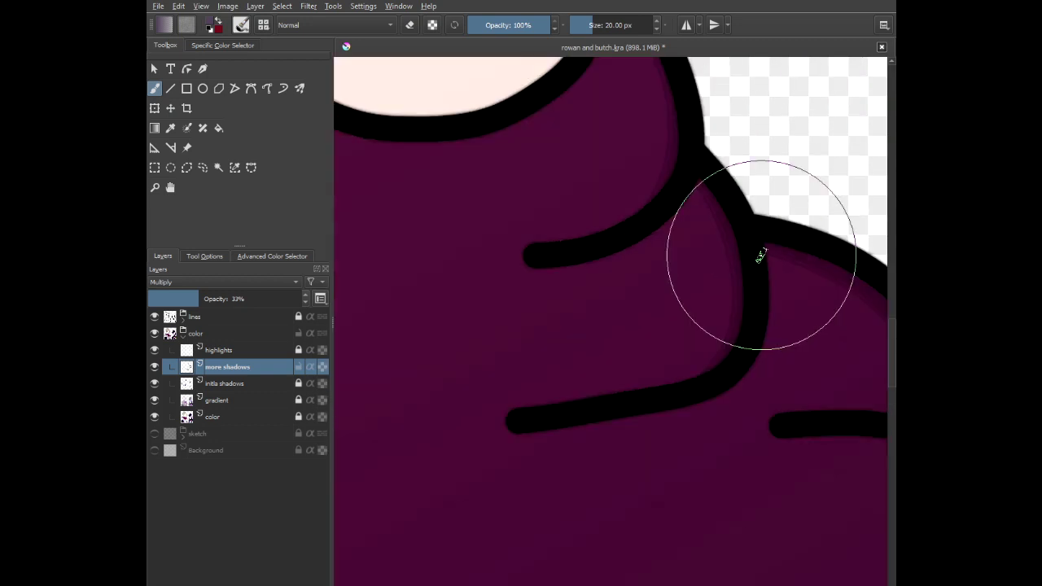
{"action": "scroll", "coordinate": [693, 204], "scroll_direction": "down", "scroll_amount": 6}
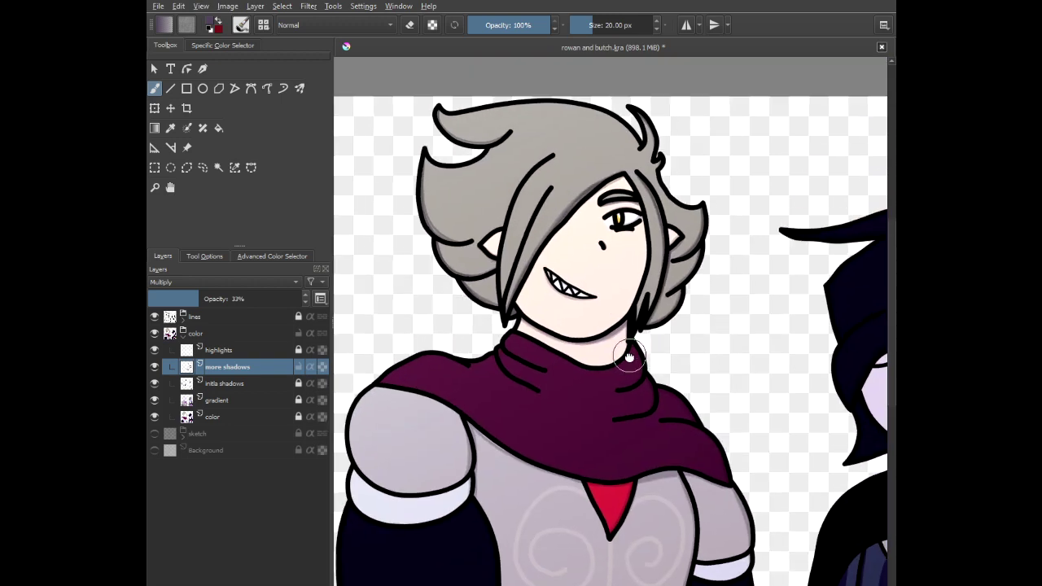
{"action": "scroll", "coordinate": [711, 355], "scroll_direction": "down", "scroll_amount": 2}
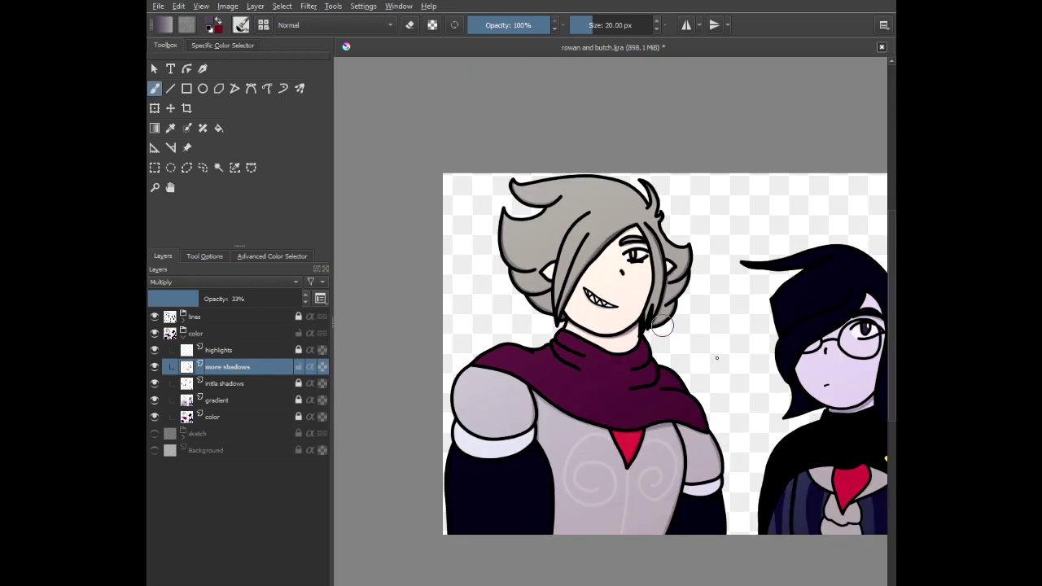
- Shade the cheek and jaw edge of the right character's face and the underside of the small mouth
{"action": "left_click_drag", "start_coordinate": [725, 364], "coordinate": [461, 265]}
{"action": "scroll", "coordinate": [480, 257], "scroll_direction": "up", "scroll_amount": 3}
{"action": "scroll", "coordinate": [505, 273], "scroll_direction": "up", "scroll_amount": 6}
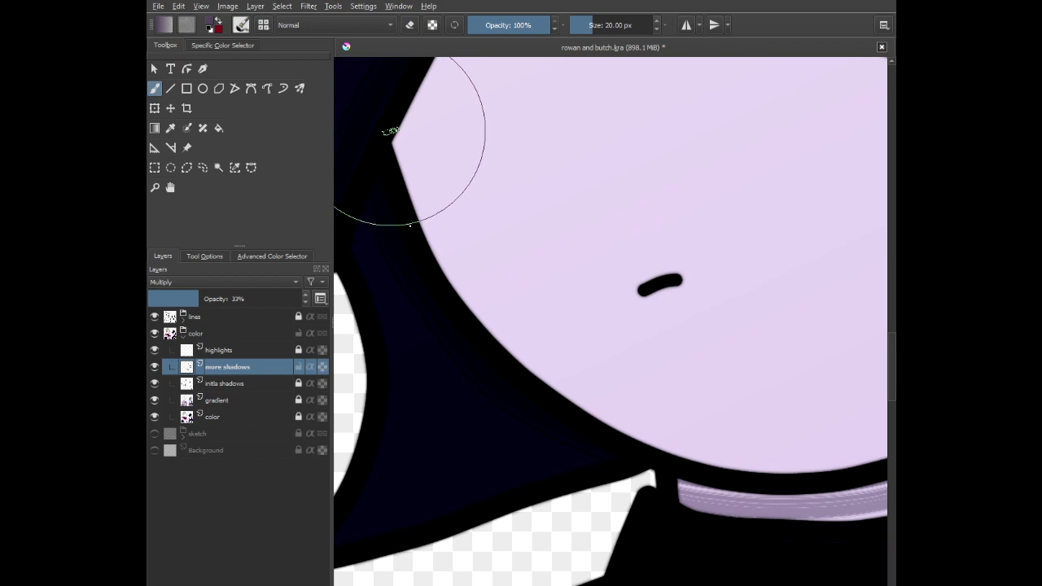
{"action": "left_click_drag", "start_coordinate": [391, 130], "coordinate": [401, 181]}
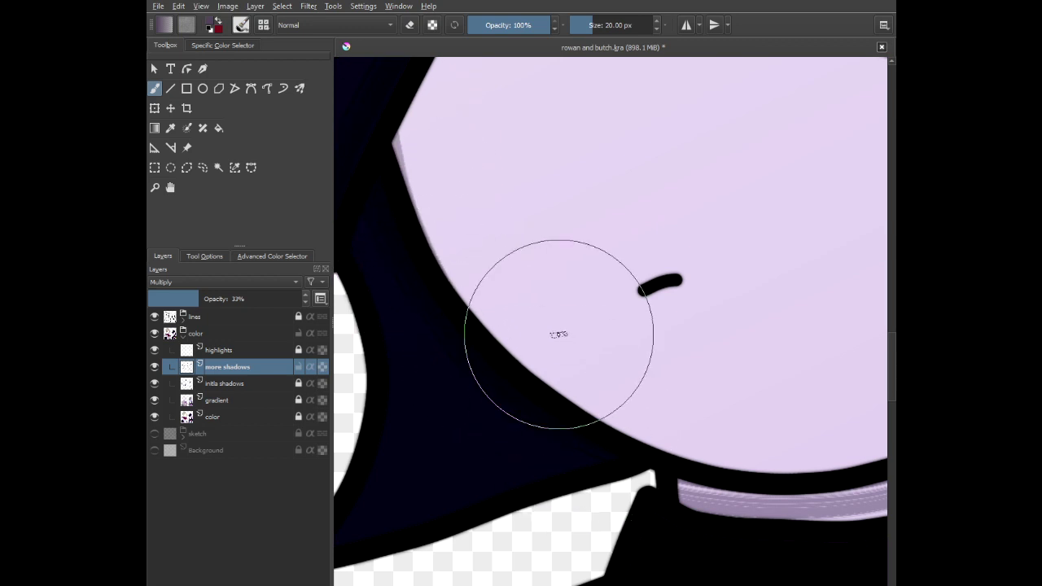
{"action": "scroll", "coordinate": [667, 285], "scroll_direction": "up", "scroll_amount": 4}
{"action": "mouse_move", "coordinate": [688, 267]}
{"action": "left_mouse_down"}
{"action": "mouse_move", "coordinate": [706, 261]}
{"action": "mouse_move", "coordinate": [616, 301]}
{"action": "mouse_move", "coordinate": [583, 296]}
{"action": "left_mouse_up"}
- Deepen the shadow on the right character's neck along the curve beneath the chin
{"action": "scroll", "coordinate": [481, 328], "scroll_direction": "down", "scroll_amount": 5}
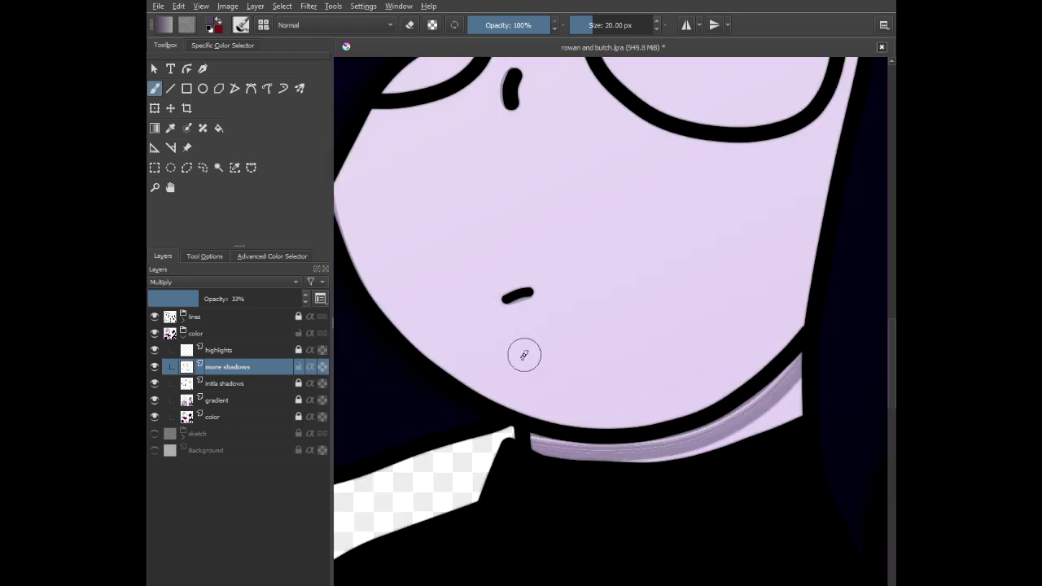
{"action": "scroll", "coordinate": [714, 443], "scroll_direction": "up", "scroll_amount": 3}
{"action": "scroll", "coordinate": [802, 307], "scroll_direction": "down", "scroll_amount": 3}
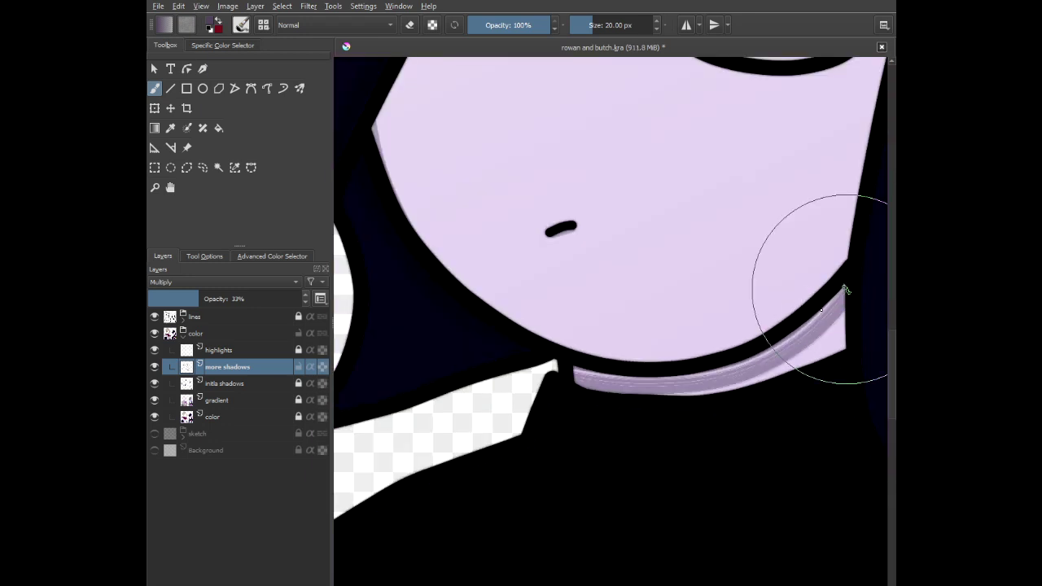
{"action": "mouse_move", "coordinate": [812, 315]}
{"action": "left_mouse_down"}
{"action": "mouse_move", "coordinate": [755, 360]}
{"action": "mouse_move", "coordinate": [696, 375]}
{"action": "mouse_move", "coordinate": [559, 369]}
{"action": "left_mouse_up"}
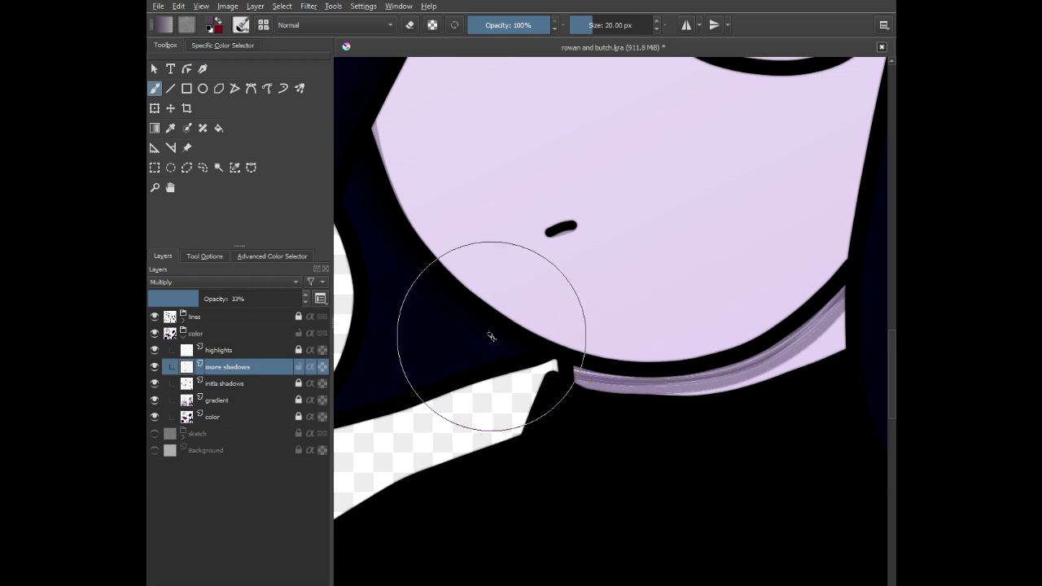
- Shade the white of the right character's eye beneath the upper lid and the skin just above the lash line
{"action": "scroll", "coordinate": [492, 336], "scroll_direction": "down", "scroll_amount": 5}
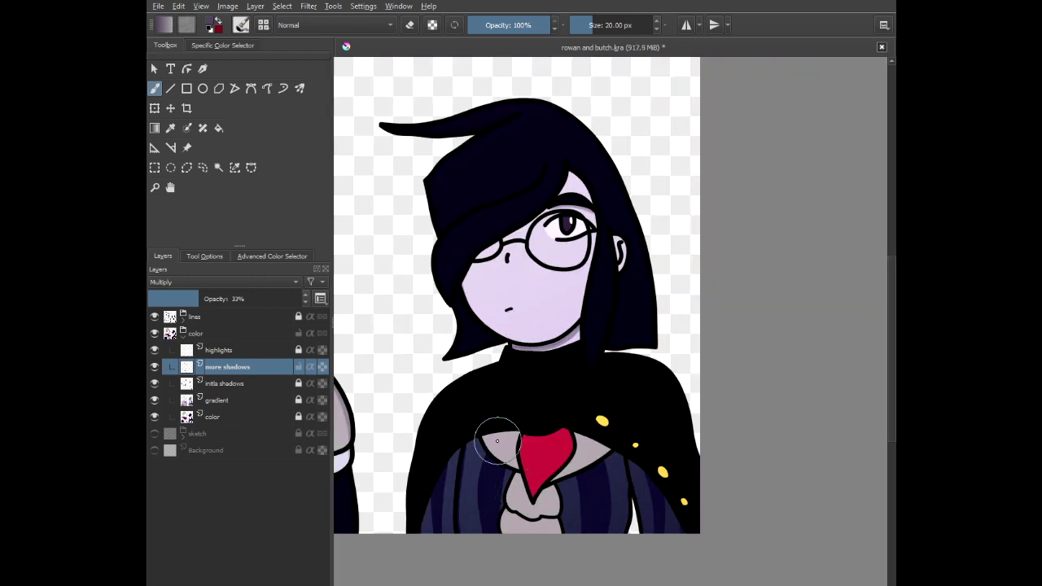
{"action": "scroll", "coordinate": [570, 212], "scroll_direction": "up", "scroll_amount": 6}
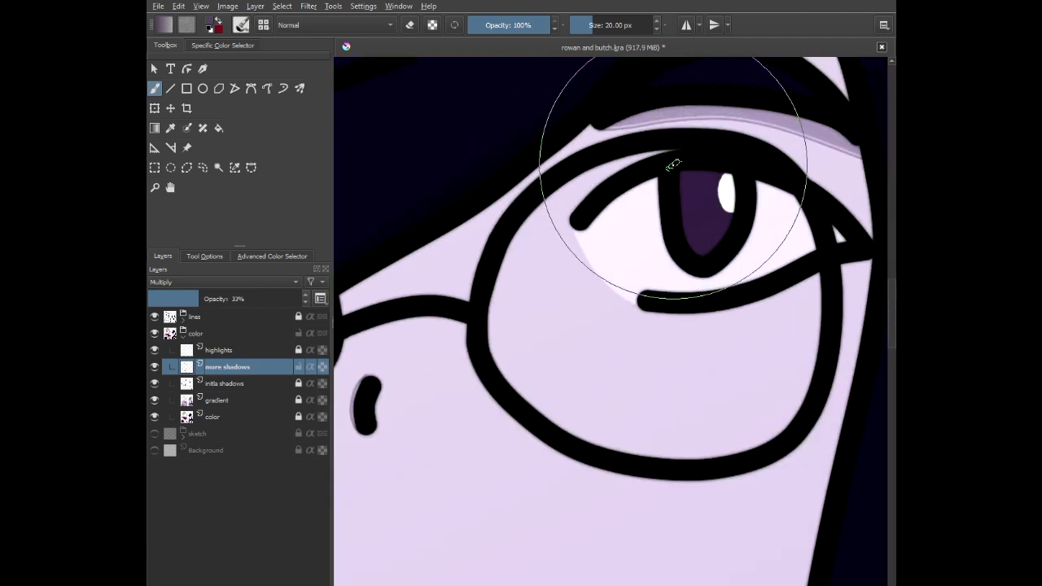
{"action": "mouse_move", "coordinate": [842, 237]}
{"action": "left_mouse_down"}
{"action": "mouse_move", "coordinate": [768, 194]}
{"action": "mouse_move", "coordinate": [703, 175]}
{"action": "mouse_move", "coordinate": [639, 182]}
{"action": "mouse_move", "coordinate": [588, 215]}
{"action": "left_mouse_up"}
{"action": "left_click_drag", "start_coordinate": [653, 192], "coordinate": [511, 292]}
{"action": "scroll", "coordinate": [487, 283], "scroll_direction": "up", "scroll_amount": 1}
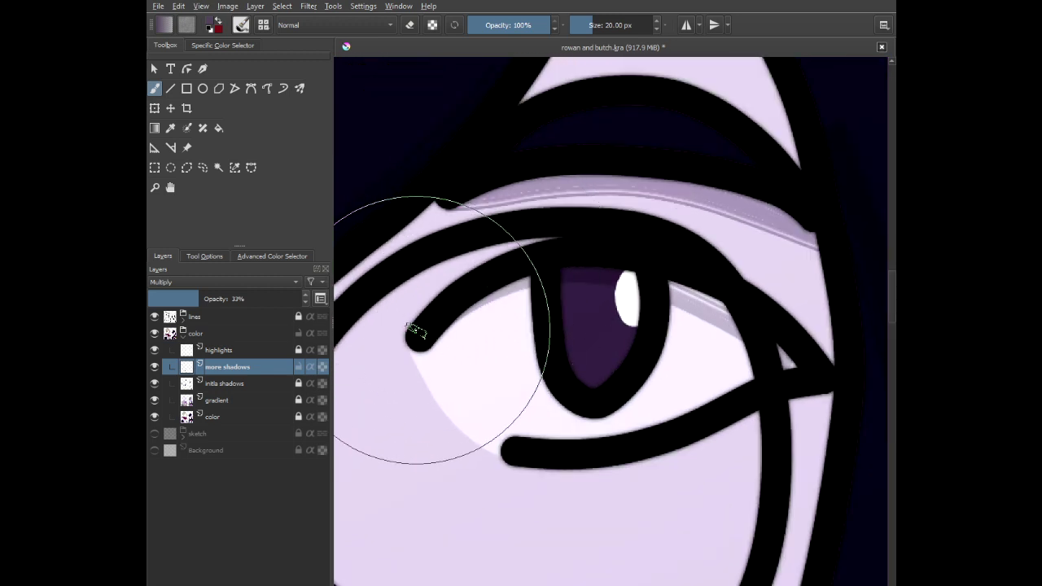
{"action": "mouse_move", "coordinate": [415, 336]}
{"action": "left_mouse_down"}
{"action": "mouse_move", "coordinate": [465, 272]}
{"action": "mouse_move", "coordinate": [491, 256]}
{"action": "mouse_move", "coordinate": [606, 231]}
{"action": "mouse_move", "coordinate": [720, 252]}
{"action": "mouse_move", "coordinate": [819, 344]}
{"action": "left_mouse_up"}
- Darken the shadow directly beneath the right character's eyebrow
{"action": "scroll", "coordinate": [816, 391], "scroll_direction": "down", "scroll_amount": 2}
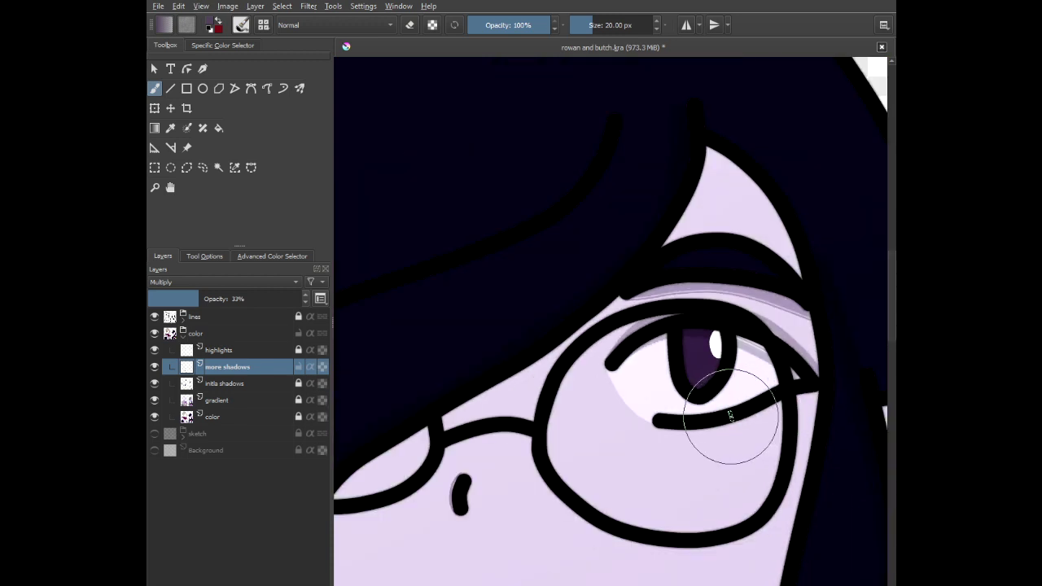
{"action": "left_click_drag", "start_coordinate": [718, 422], "coordinate": [718, 330]}
{"action": "scroll", "coordinate": [728, 203], "scroll_direction": "up", "scroll_amount": 1}
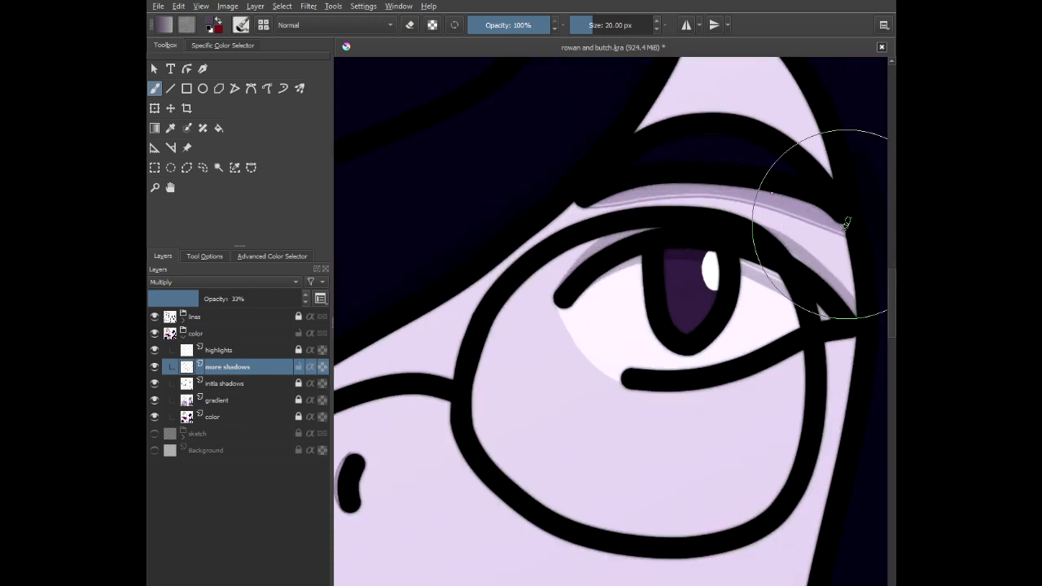
{"action": "scroll", "coordinate": [538, 191], "scroll_direction": "down", "scroll_amount": 1}
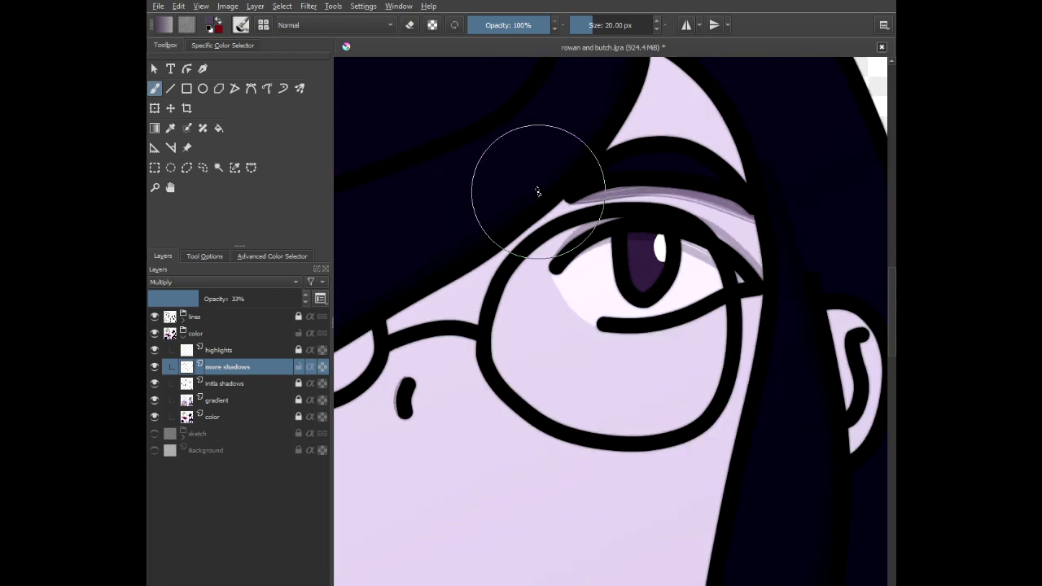
- Shade the right character's skin along the fringe's lower edge, from the forehead gap down past the partly hidden lens
{"action": "left_click_drag", "start_coordinate": [538, 191], "coordinate": [630, 245]}
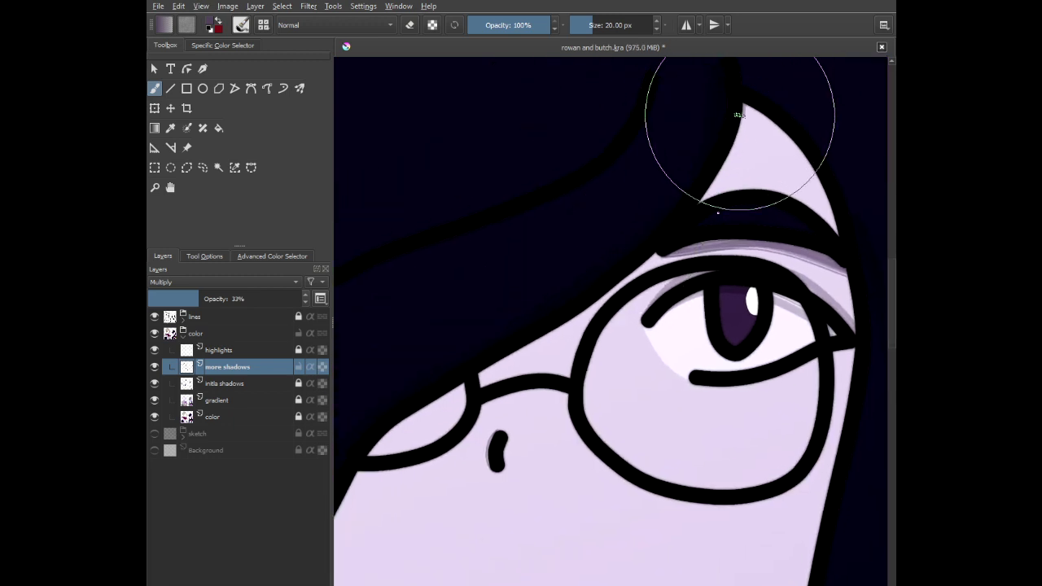
{"action": "left_click_drag", "start_coordinate": [727, 155], "coordinate": [709, 197]}
{"action": "mouse_move", "coordinate": [663, 251]}
{"action": "left_mouse_down"}
{"action": "mouse_move", "coordinate": [603, 278]}
{"action": "mouse_move", "coordinate": [537, 341]}
{"action": "mouse_move", "coordinate": [412, 411]}
{"action": "left_mouse_up"}
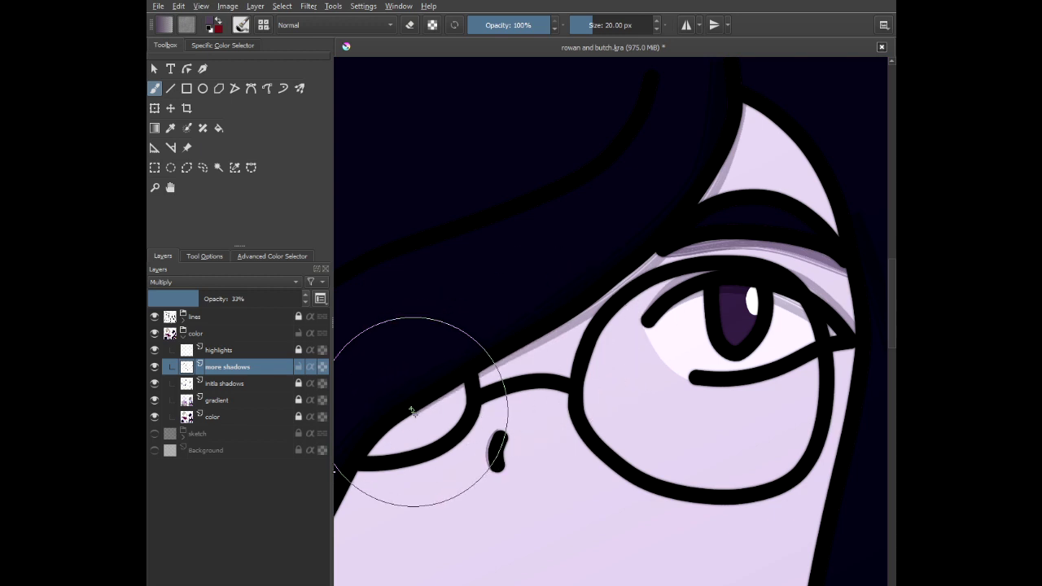
{"action": "left_click_drag", "start_coordinate": [437, 450], "coordinate": [649, 268]}
{"action": "scroll", "coordinate": [647, 269], "scroll_direction": "up", "scroll_amount": 2}
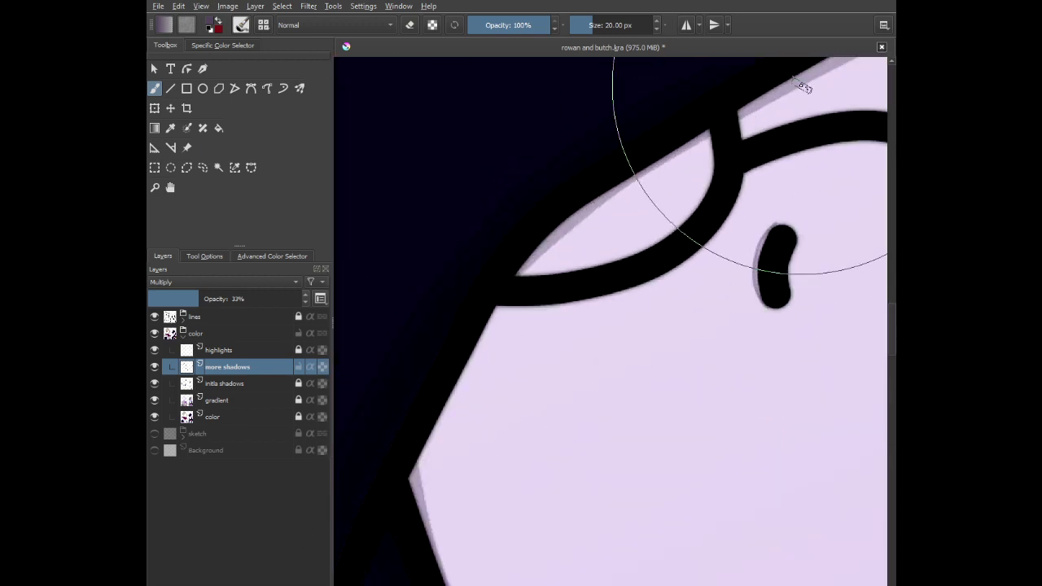
- Shade the right character's skin beneath the glasses frame, from the partly hidden lens across to the large lens's lower rim
{"action": "mouse_move", "coordinate": [724, 209]}
{"action": "left_mouse_down"}
{"action": "mouse_move", "coordinate": [666, 270]}
{"action": "mouse_move", "coordinate": [626, 292]}
{"action": "mouse_move", "coordinate": [502, 313]}
{"action": "left_mouse_up"}
{"action": "mouse_move", "coordinate": [784, 181]}
{"action": "left_mouse_down"}
{"action": "mouse_move", "coordinate": [555, 248]}
{"action": "mouse_move", "coordinate": [572, 227]}
{"action": "mouse_move", "coordinate": [699, 233]}
{"action": "left_mouse_up"}
{"action": "scroll", "coordinate": [781, 249], "scroll_direction": "down", "scroll_amount": 2}
{"action": "mouse_move", "coordinate": [764, 246]}
{"action": "left_mouse_down"}
{"action": "mouse_move", "coordinate": [477, 284]}
{"action": "mouse_move", "coordinate": [471, 233]}
{"action": "mouse_move", "coordinate": [521, 151]}
{"action": "left_mouse_up"}
{"action": "scroll", "coordinate": [505, 269], "scroll_direction": "up", "scroll_amount": 1}
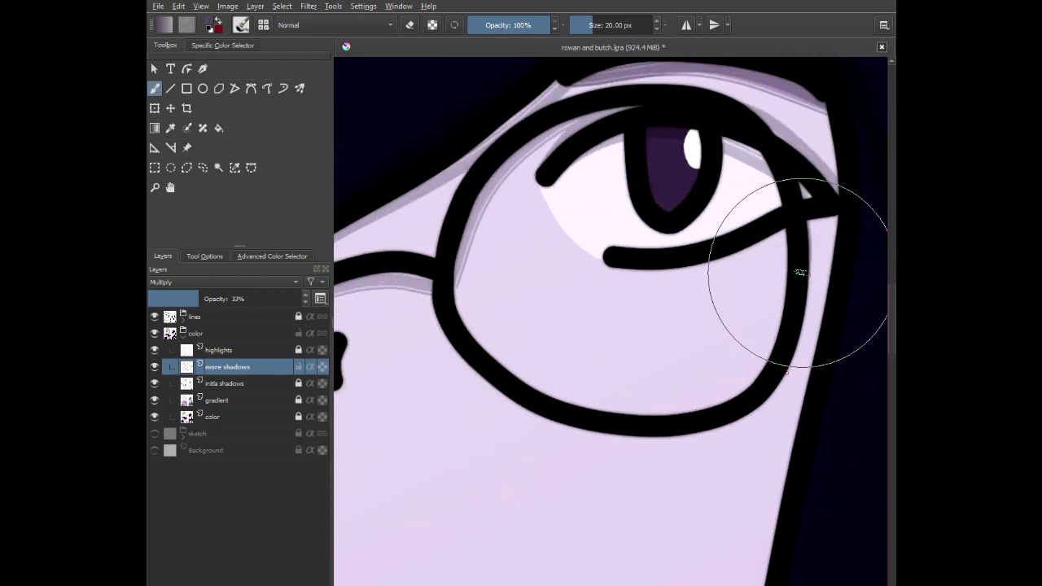
{"action": "mouse_move", "coordinate": [788, 340]}
{"action": "left_mouse_down"}
{"action": "mouse_move", "coordinate": [765, 396]}
{"action": "mouse_move", "coordinate": [705, 430]}
{"action": "mouse_move", "coordinate": [626, 442]}
{"action": "mouse_move", "coordinate": [536, 413]}
{"action": "mouse_move", "coordinate": [465, 372]}
{"action": "mouse_move", "coordinate": [447, 334]}
{"action": "mouse_move", "coordinate": [445, 246]}
{"action": "left_mouse_up"}
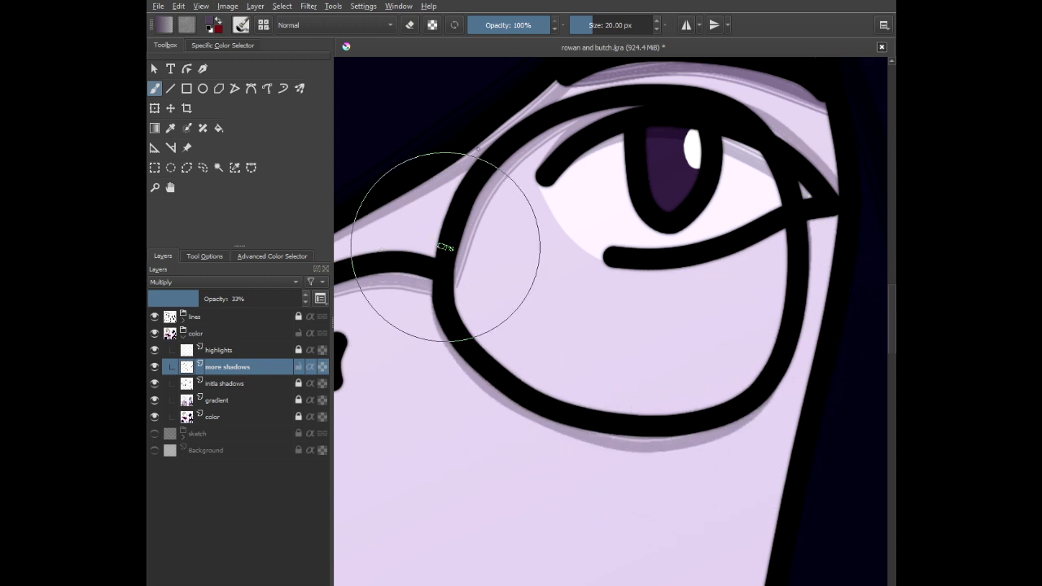
{"action": "scroll", "coordinate": [451, 260], "scroll_direction": "up", "scroll_amount": 1}
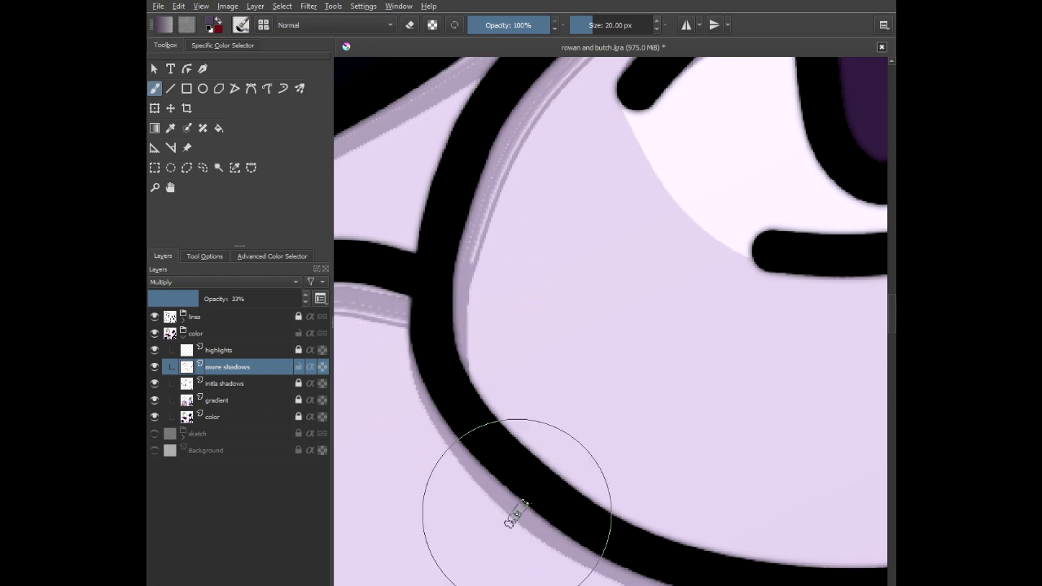
- Shade the right character's ear beside the inner fold line, around the outer rim and along the hair edge
{"action": "scroll", "coordinate": [519, 434], "scroll_direction": "down", "scroll_amount": 4}
{"action": "scroll", "coordinate": [520, 434], "scroll_direction": "down", "scroll_amount": 2}
{"action": "scroll", "coordinate": [609, 372], "scroll_direction": "up", "scroll_amount": 6}
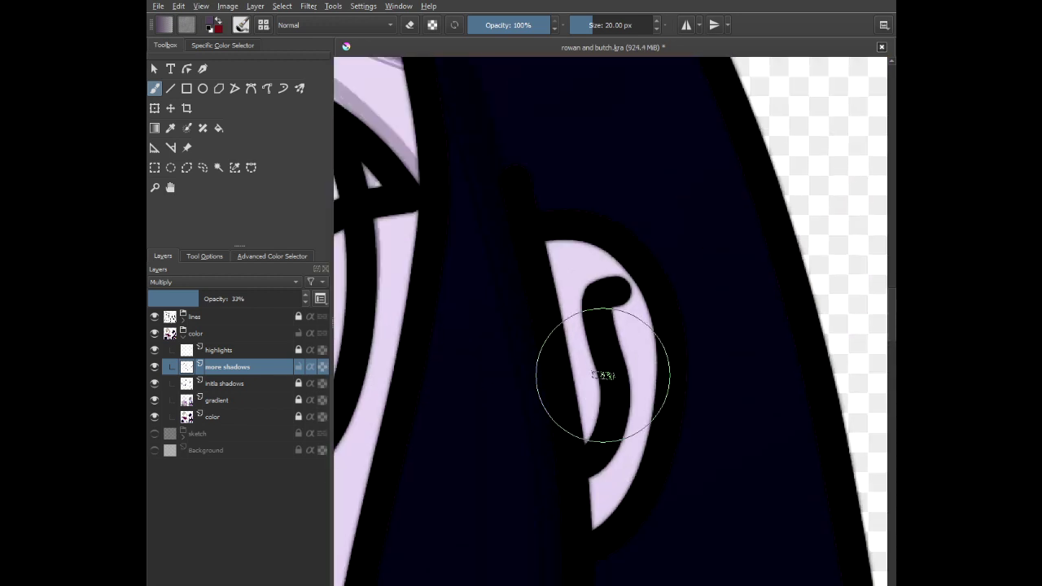
{"action": "mouse_move", "coordinate": [626, 278]}
{"action": "left_mouse_down"}
{"action": "mouse_move", "coordinate": [620, 305]}
{"action": "mouse_move", "coordinate": [641, 415]}
{"action": "mouse_move", "coordinate": [610, 500]}
{"action": "left_mouse_up"}
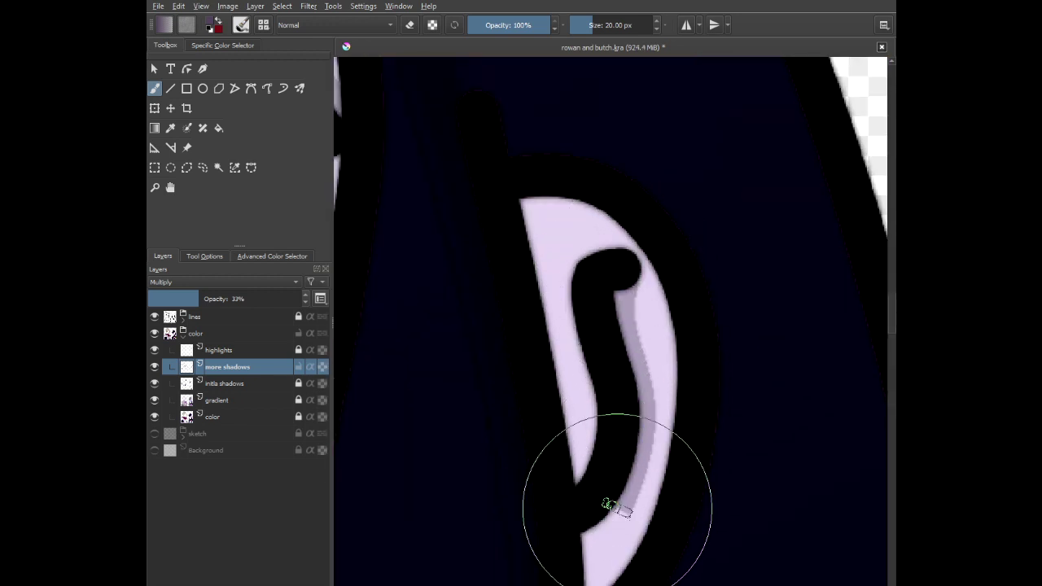
{"action": "scroll", "coordinate": [566, 342], "scroll_direction": "down", "scroll_amount": 3}
{"action": "scroll", "coordinate": [534, 274], "scroll_direction": "up", "scroll_amount": 2}
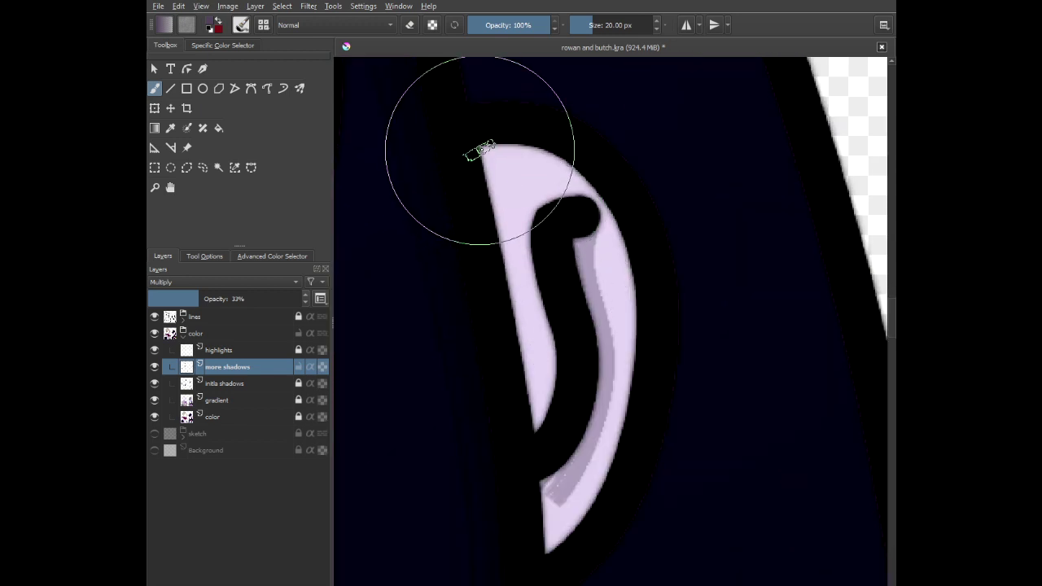
{"action": "mouse_move", "coordinate": [472, 152]}
{"action": "left_mouse_down"}
{"action": "mouse_move", "coordinate": [546, 162]}
{"action": "mouse_move", "coordinate": [627, 297]}
{"action": "mouse_move", "coordinate": [582, 477]}
{"action": "mouse_move", "coordinate": [549, 521]}
{"action": "left_mouse_up"}
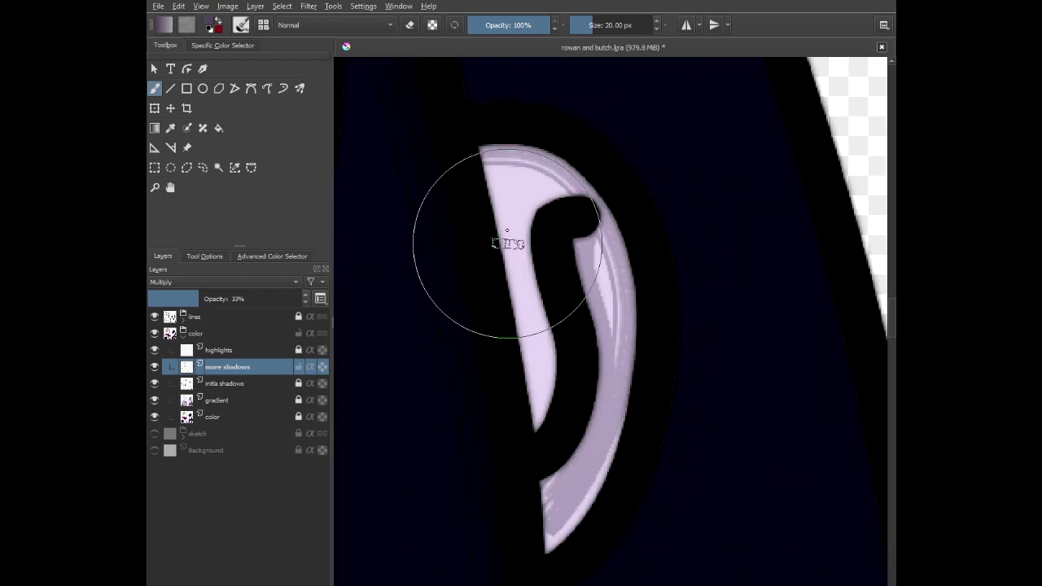
{"action": "left_click_drag", "start_coordinate": [482, 149], "coordinate": [532, 270]}
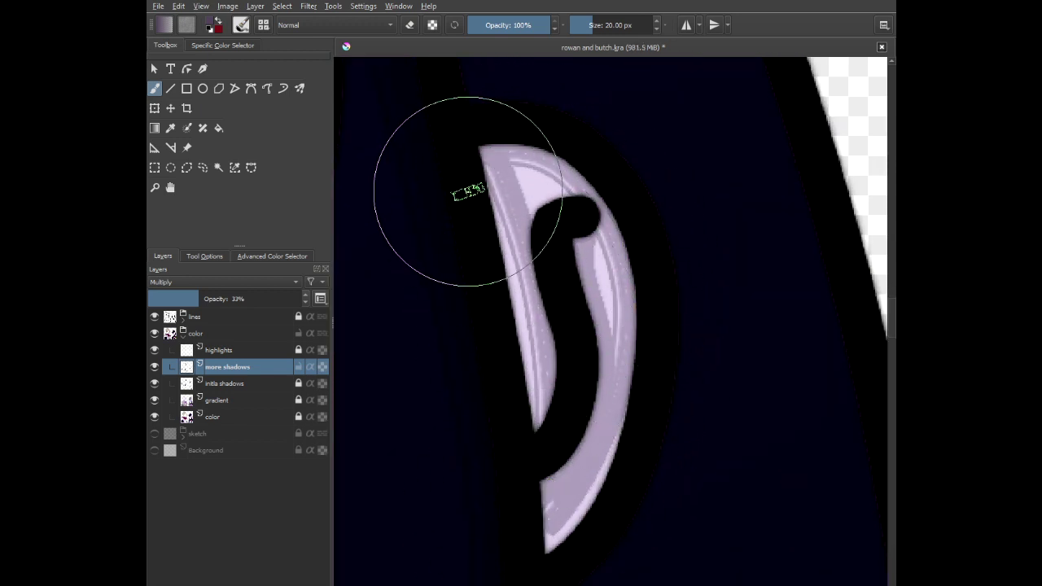
- Shade the red neckerchief along its left edge, from the cloak down to the pointed tip
{"action": "scroll", "coordinate": [500, 277], "scroll_direction": "down", "scroll_amount": 4}
{"action": "scroll", "coordinate": [502, 304], "scroll_direction": "down", "scroll_amount": 1}
{"action": "left_click_drag", "start_coordinate": [419, 375], "coordinate": [603, 215]}
{"action": "scroll", "coordinate": [611, 308], "scroll_direction": "down", "scroll_amount": 3}
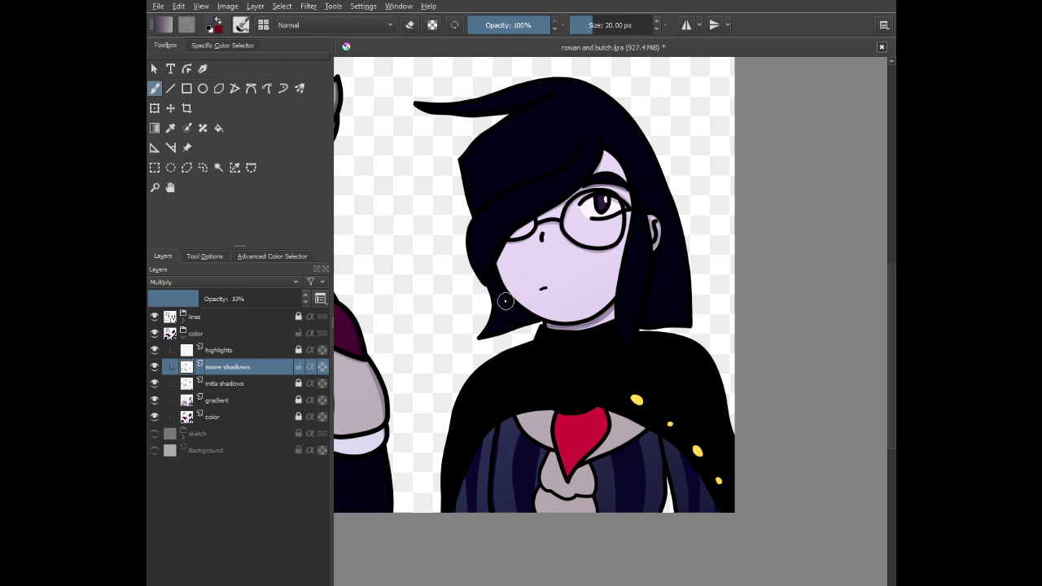
{"action": "scroll", "coordinate": [506, 313], "scroll_direction": "up", "scroll_amount": 5}
{"action": "scroll", "coordinate": [512, 221], "scroll_direction": "down", "scroll_amount": 2}
{"action": "scroll", "coordinate": [542, 440], "scroll_direction": "down", "scroll_amount": 1}
{"action": "left_click_drag", "start_coordinate": [542, 444], "coordinate": [524, 206]}
{"action": "scroll", "coordinate": [565, 272], "scroll_direction": "up", "scroll_amount": 4}
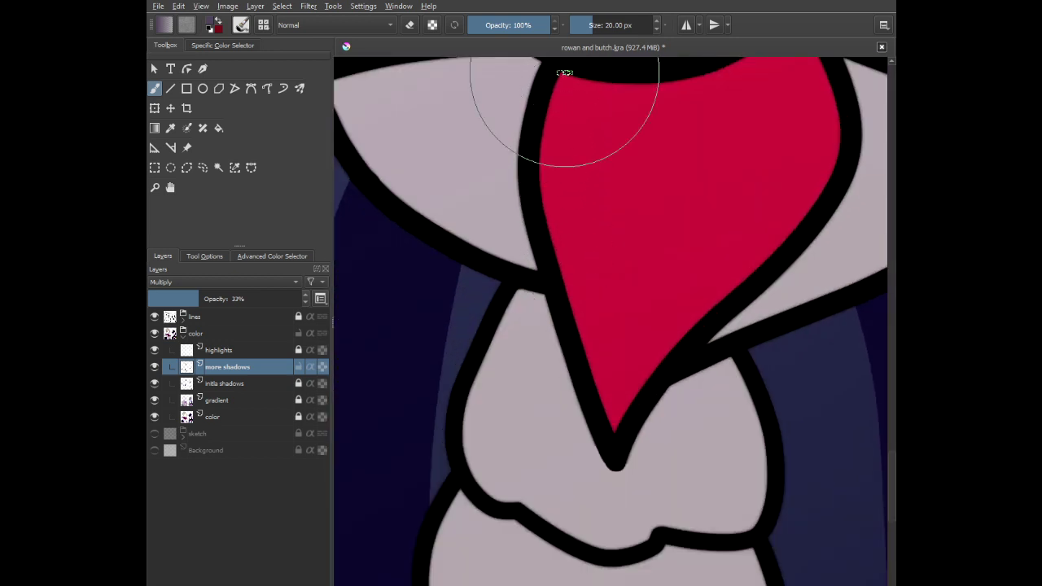
{"action": "mouse_move", "coordinate": [565, 72]}
{"action": "left_mouse_down"}
{"action": "mouse_move", "coordinate": [549, 165]}
{"action": "mouse_move", "coordinate": [567, 273]}
{"action": "mouse_move", "coordinate": [614, 412]}
{"action": "left_mouse_up"}
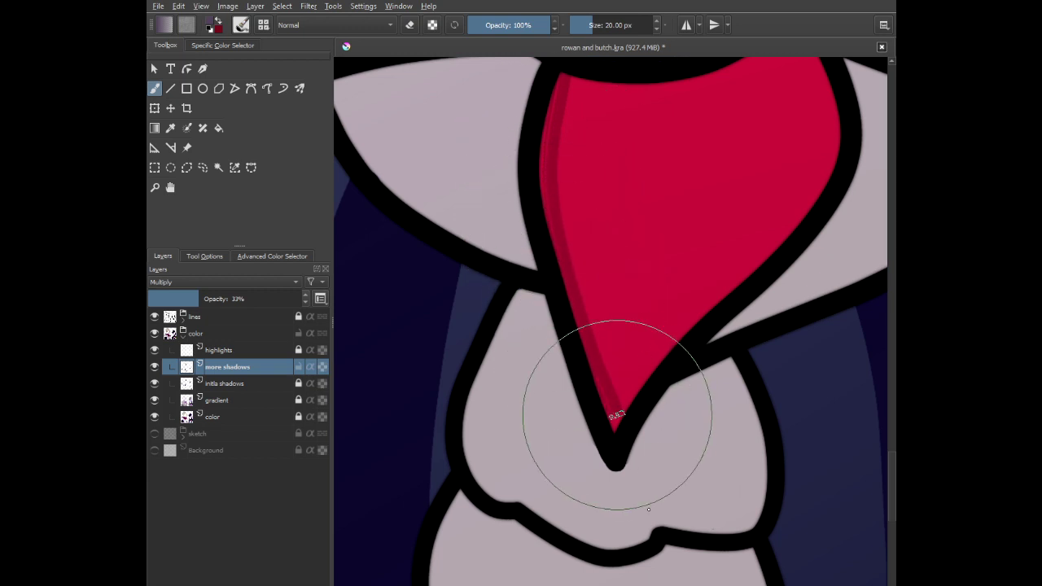
{"action": "mouse_move", "coordinate": [542, 104]}
{"action": "left_mouse_down"}
{"action": "mouse_move", "coordinate": [541, 152]}
{"action": "mouse_move", "coordinate": [561, 331]}
{"action": "left_mouse_up"}
- Shade the left collar wing along its lower outer edge and along the edge beside the red neckerchief
{"action": "scroll", "coordinate": [554, 302], "scroll_direction": "down", "scroll_amount": 2}
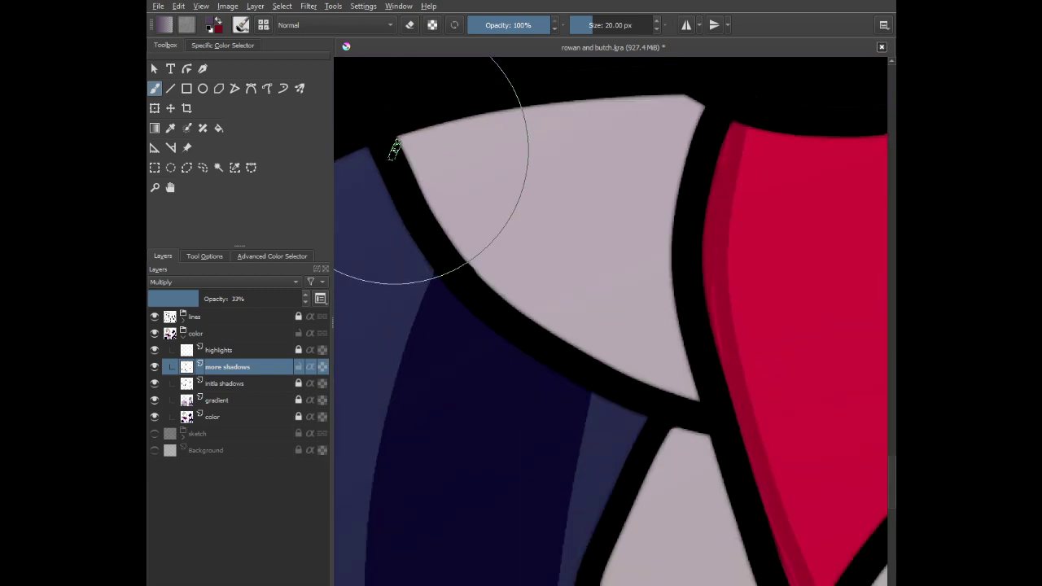
{"action": "scroll", "coordinate": [395, 147], "scroll_direction": "up", "scroll_amount": 3}
{"action": "mouse_move", "coordinate": [396, 132]}
{"action": "left_mouse_down"}
{"action": "mouse_move", "coordinate": [485, 279]}
{"action": "mouse_move", "coordinate": [544, 335]}
{"action": "mouse_move", "coordinate": [692, 395]}
{"action": "left_mouse_up"}
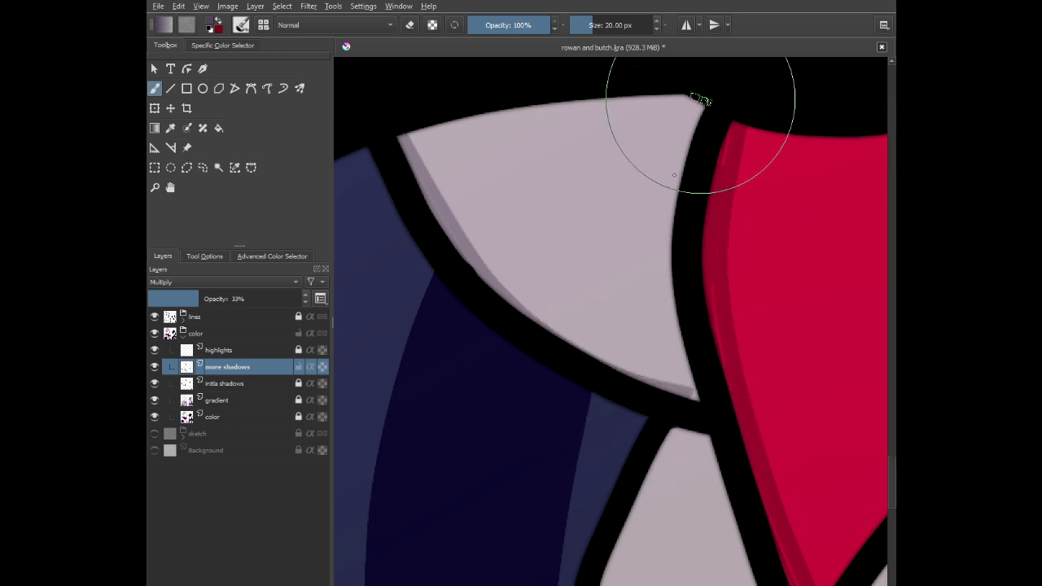
{"action": "mouse_move", "coordinate": [693, 98]}
{"action": "left_mouse_down"}
{"action": "mouse_move", "coordinate": [672, 198]}
{"action": "mouse_move", "coordinate": [697, 395]}
{"action": "left_mouse_up"}
- Shade the shirt ruffle beside the neckerchief and along the left edges of its upper and lower tiers
{"action": "mouse_move", "coordinate": [713, 438]}
{"action": "left_mouse_down"}
{"action": "mouse_move", "coordinate": [576, 186]}
{"action": "mouse_move", "coordinate": [617, 360]}
{"action": "mouse_move", "coordinate": [655, 411]}
{"action": "left_mouse_up"}
{"action": "scroll", "coordinate": [576, 343], "scroll_direction": "down", "scroll_amount": 1}
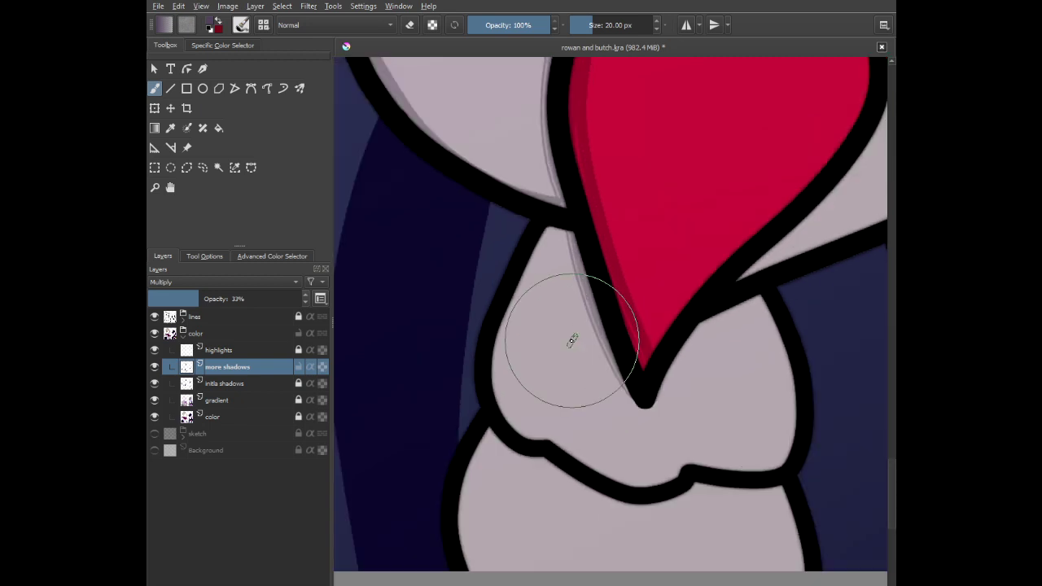
{"action": "left_click_drag", "start_coordinate": [518, 290], "coordinate": [574, 182]}
{"action": "mouse_move", "coordinate": [602, 116]}
{"action": "left_mouse_down"}
{"action": "mouse_move", "coordinate": [565, 211]}
{"action": "mouse_move", "coordinate": [553, 300]}
{"action": "mouse_move", "coordinate": [527, 366]}
{"action": "mouse_move", "coordinate": [533, 445]}
{"action": "left_mouse_up"}
{"action": "left_click_drag", "start_coordinate": [519, 374], "coordinate": [521, 459]}
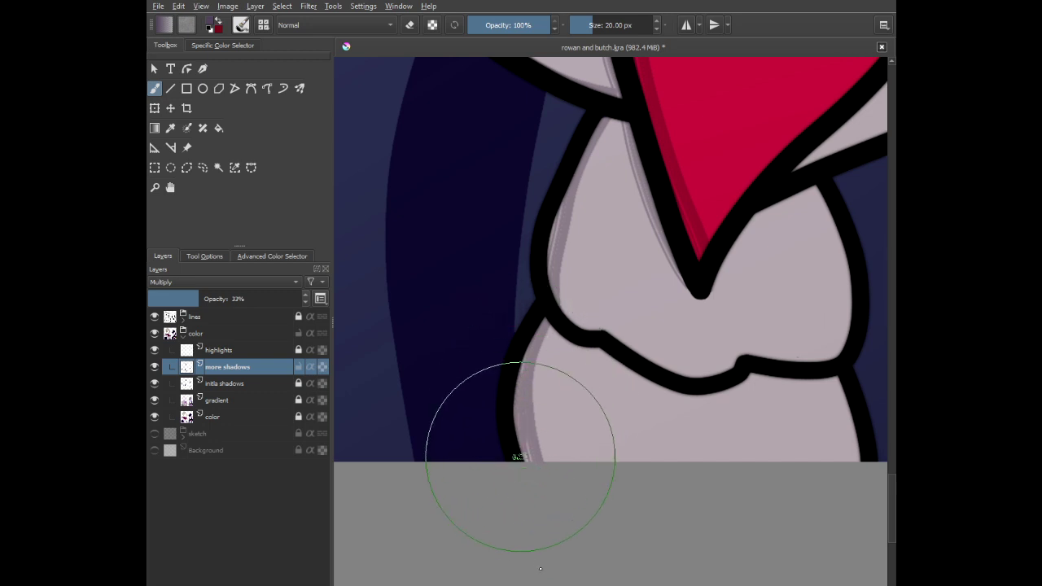
- Darken the striped jacket along the outer left side of the ruffle, redoing the first stroke
{"action": "mouse_move", "coordinate": [582, 105]}
{"action": "left_mouse_down"}
{"action": "mouse_move", "coordinate": [534, 228]}
{"action": "mouse_move", "coordinate": [527, 299]}
{"action": "mouse_move", "coordinate": [472, 400]}
{"action": "mouse_move", "coordinate": [466, 480]}
{"action": "left_mouse_up"}
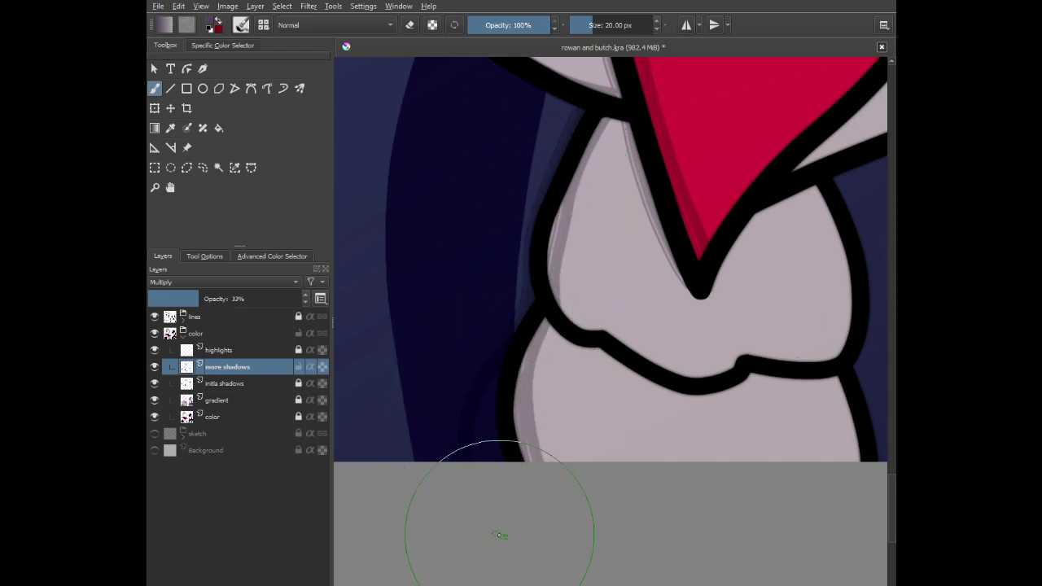
{"action": "key", "text": "ctrl+z"}
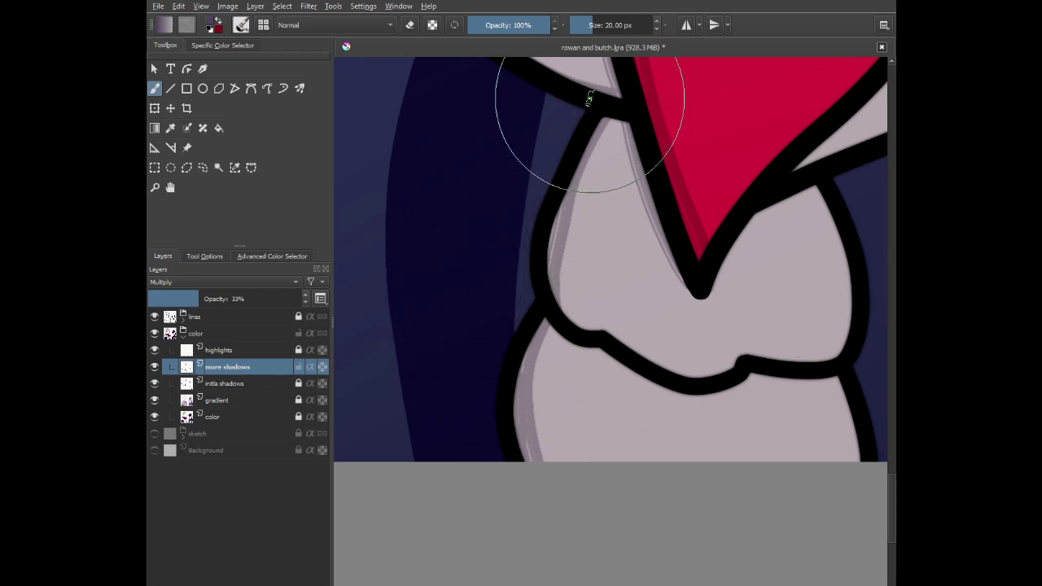
{"action": "left_click_drag", "start_coordinate": [588, 98], "coordinate": [525, 259]}
{"action": "mouse_move", "coordinate": [564, 153]}
{"action": "left_mouse_down"}
{"action": "mouse_move", "coordinate": [533, 214]}
{"action": "mouse_move", "coordinate": [540, 399]}
{"action": "mouse_move", "coordinate": [536, 290]}
{"action": "mouse_move", "coordinate": [516, 326]}
{"action": "mouse_move", "coordinate": [495, 456]}
{"action": "left_mouse_up"}
- Shade the upper edges of the left collar wing and the red neckerchief directly beneath the black cloak
{"action": "scroll", "coordinate": [545, 350], "scroll_direction": "down", "scroll_amount": 3}
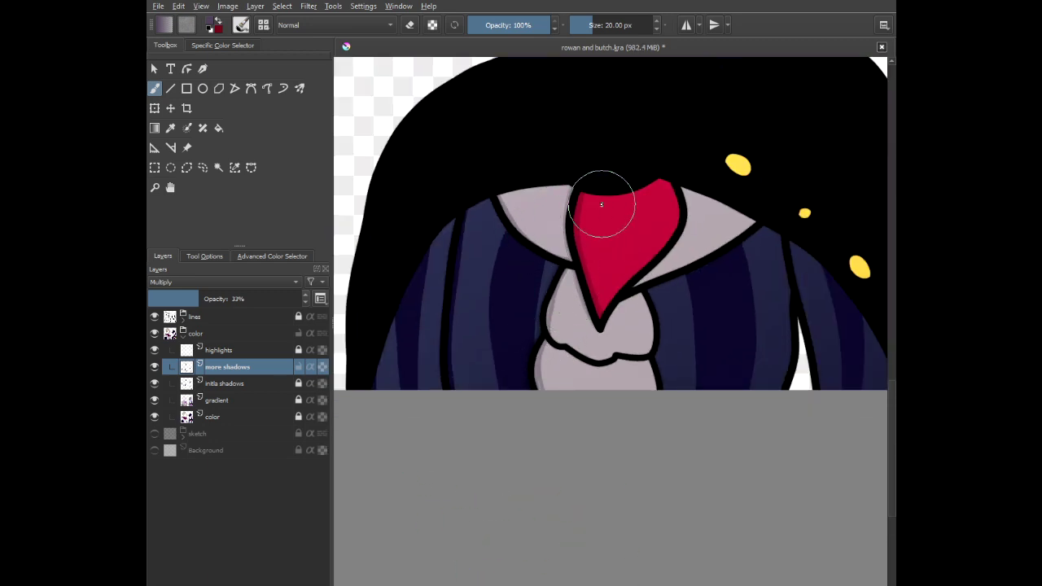
{"action": "scroll", "coordinate": [712, 201], "scroll_direction": "up", "scroll_amount": 2}
{"action": "key", "text": "minus"}
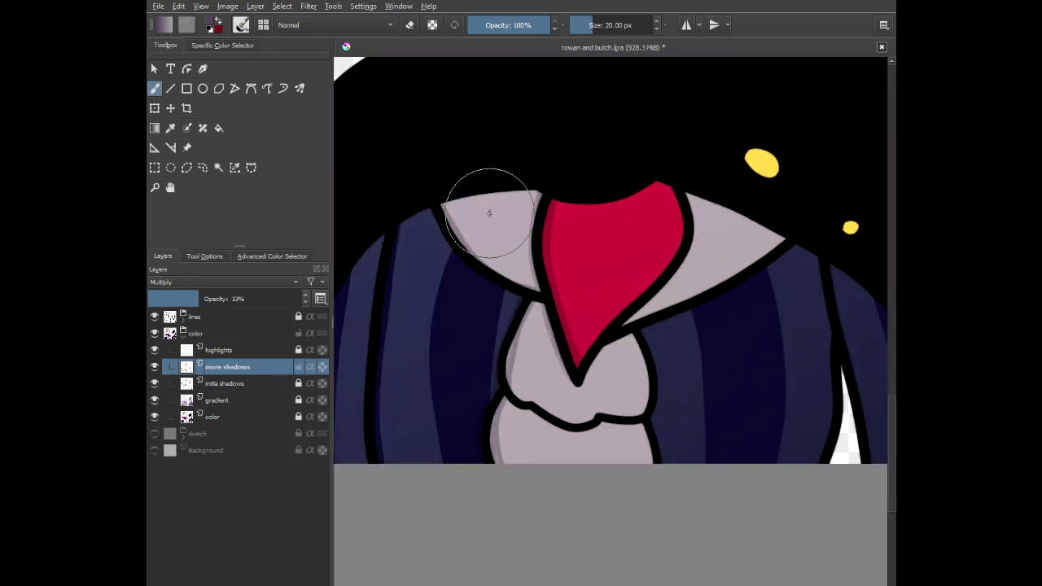
{"action": "left_click_drag", "start_coordinate": [437, 202], "coordinate": [556, 197]}
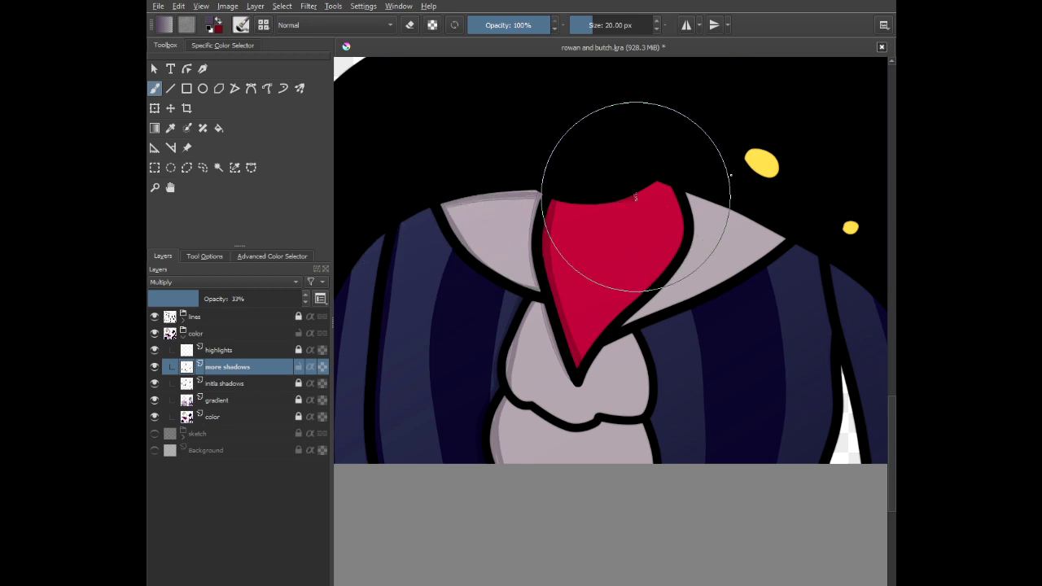
{"action": "scroll", "coordinate": [656, 175], "scroll_direction": "up", "scroll_amount": 3}
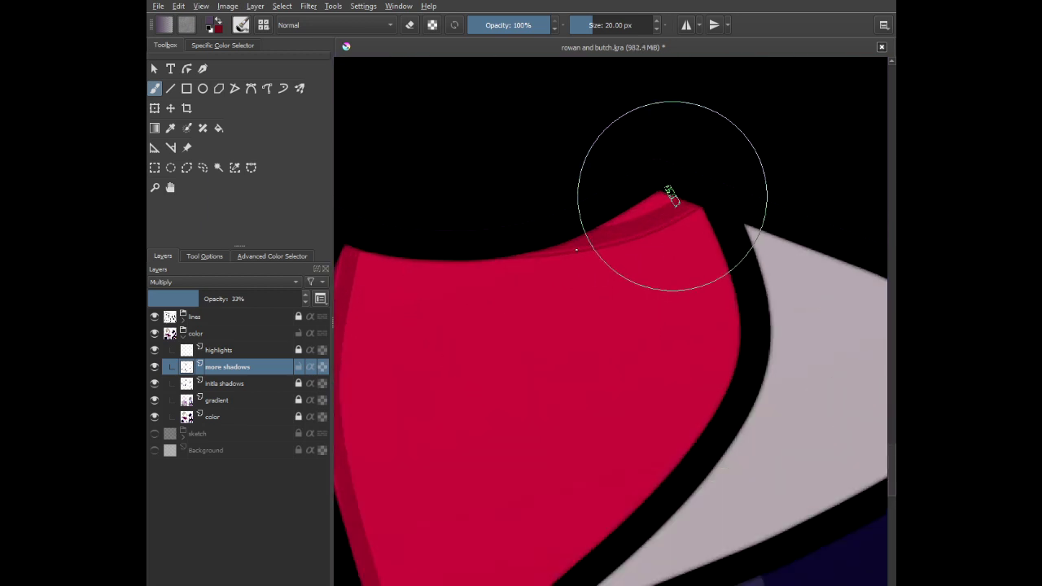
{"action": "mouse_move", "coordinate": [673, 196]}
{"action": "left_mouse_down"}
{"action": "mouse_move", "coordinate": [523, 257]}
{"action": "mouse_move", "coordinate": [374, 247]}
{"action": "mouse_move", "coordinate": [768, 260]}
{"action": "left_mouse_up"}
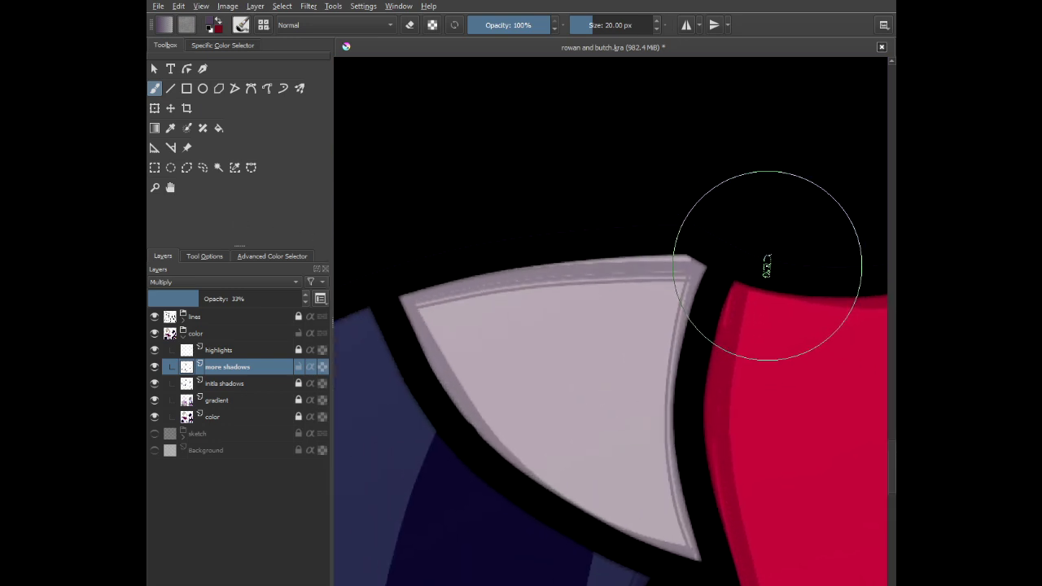
- Shade the striped jacket's torso along the left sleeve seam, from the shoulder down to the canvas edge
{"action": "scroll", "coordinate": [460, 280], "scroll_direction": "down", "scroll_amount": 1}
{"action": "scroll", "coordinate": [460, 280], "scroll_direction": "down", "scroll_amount": 1}
{"action": "left_click_drag", "start_coordinate": [460, 280], "coordinate": [624, 139]}
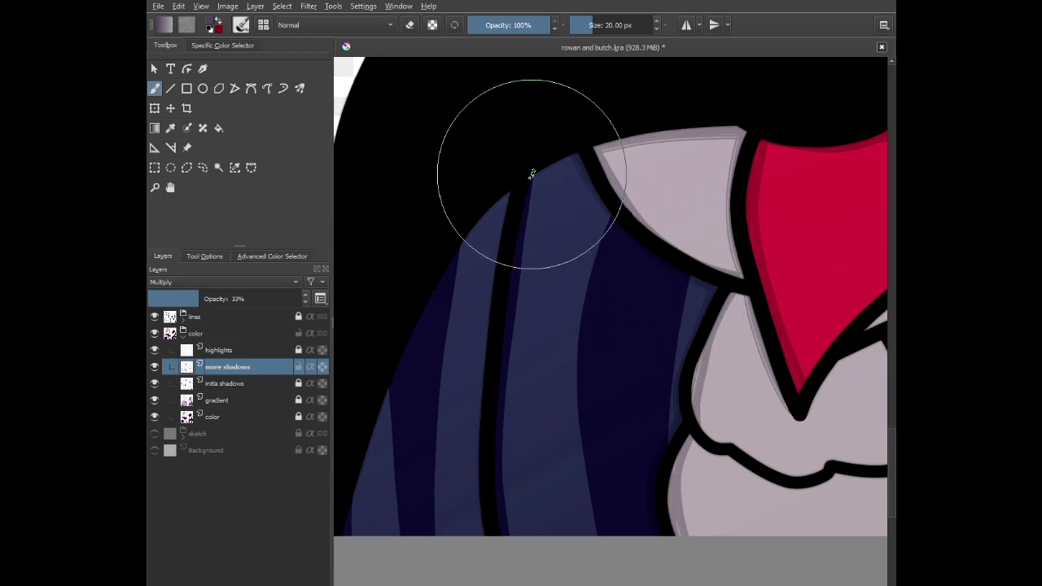
{"action": "mouse_move", "coordinate": [531, 174]}
{"action": "left_mouse_down"}
{"action": "mouse_move", "coordinate": [505, 357]}
{"action": "mouse_move", "coordinate": [500, 552]}
{"action": "left_mouse_up"}
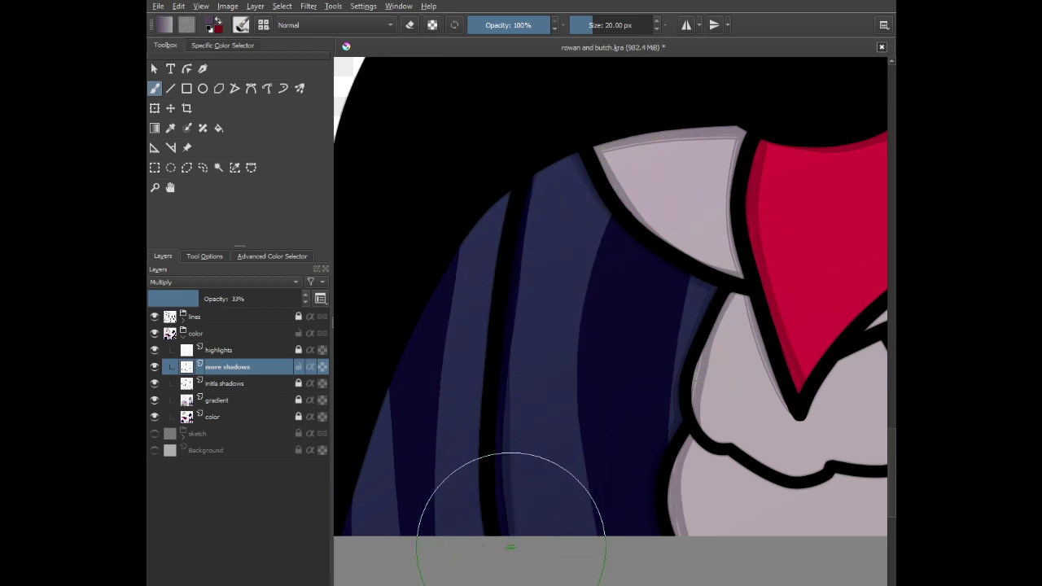
- Shade the striped jacket's right sleeve along its inner seam, from the shoulder down to the canvas edge
{"action": "scroll", "coordinate": [456, 337], "scroll_direction": "down", "scroll_amount": 2}
{"action": "left_click_drag", "start_coordinate": [448, 332], "coordinate": [512, 312]}
{"action": "scroll", "coordinate": [571, 309], "scroll_direction": "down", "scroll_amount": 1}
{"action": "left_click_drag", "start_coordinate": [664, 289], "coordinate": [434, 244]}
{"action": "scroll", "coordinate": [524, 244], "scroll_direction": "up", "scroll_amount": 3}
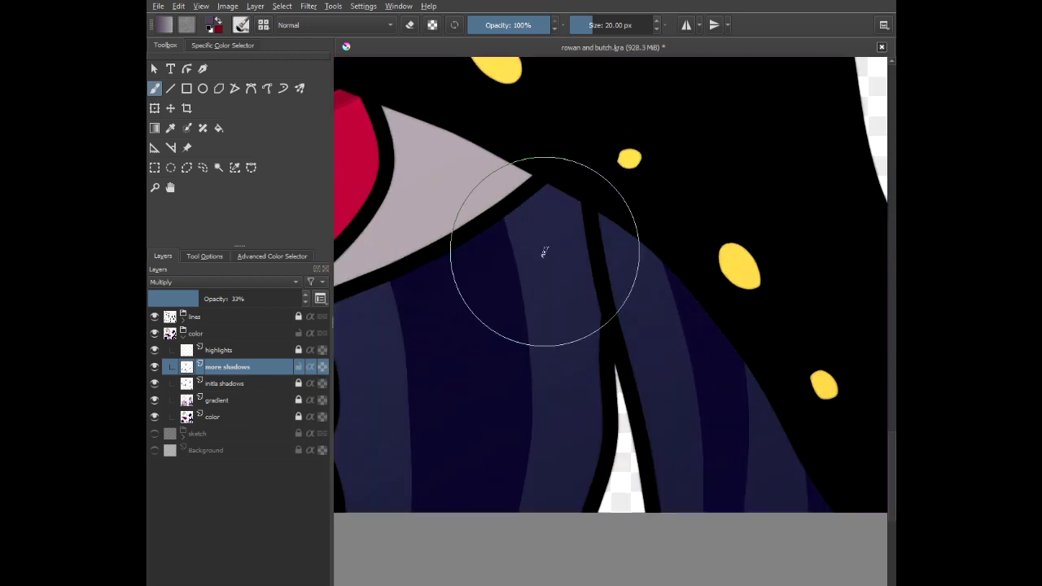
{"action": "left_click_drag", "start_coordinate": [601, 209], "coordinate": [668, 545]}
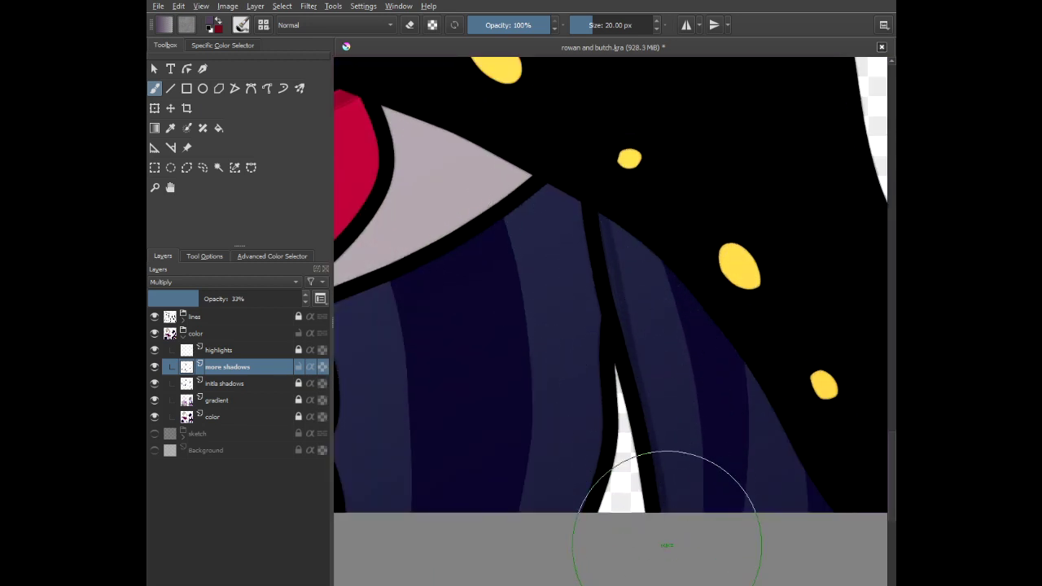
- Paint shadows on the dark-haired character's pale collar and striped sleeve where they meet the black cape edge
{"action": "scroll", "coordinate": [592, 326], "scroll_direction": "down", "scroll_amount": 1}
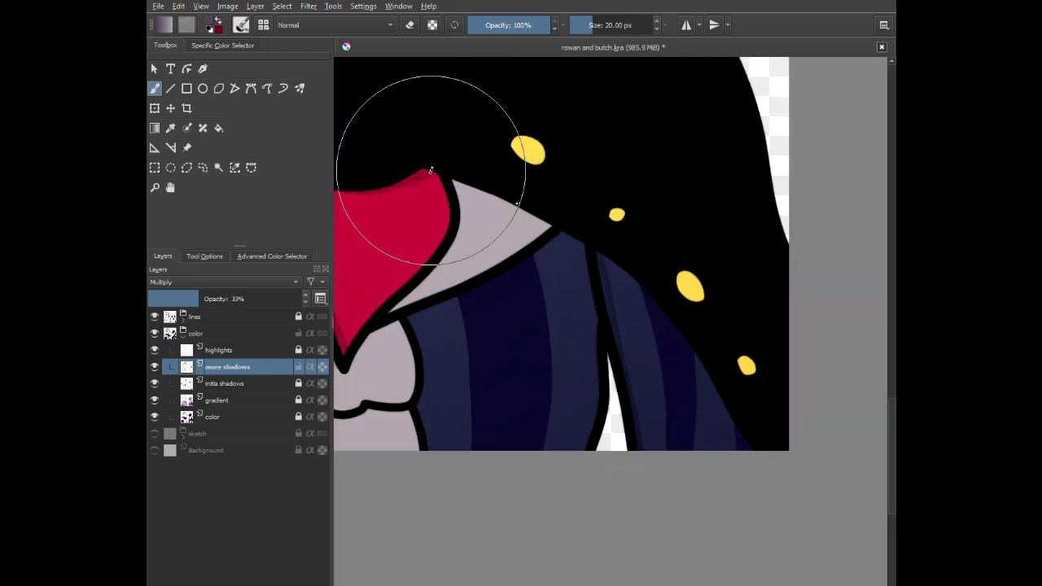
{"action": "left_click_drag", "start_coordinate": [476, 189], "coordinate": [508, 207]}
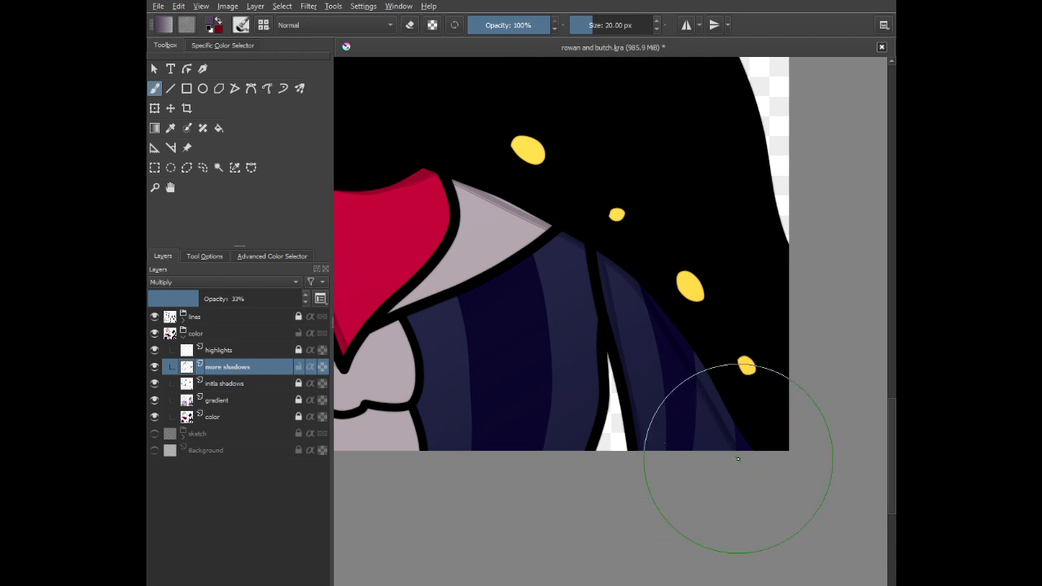
{"action": "scroll", "coordinate": [741, 452], "scroll_direction": "up", "scroll_amount": 2}
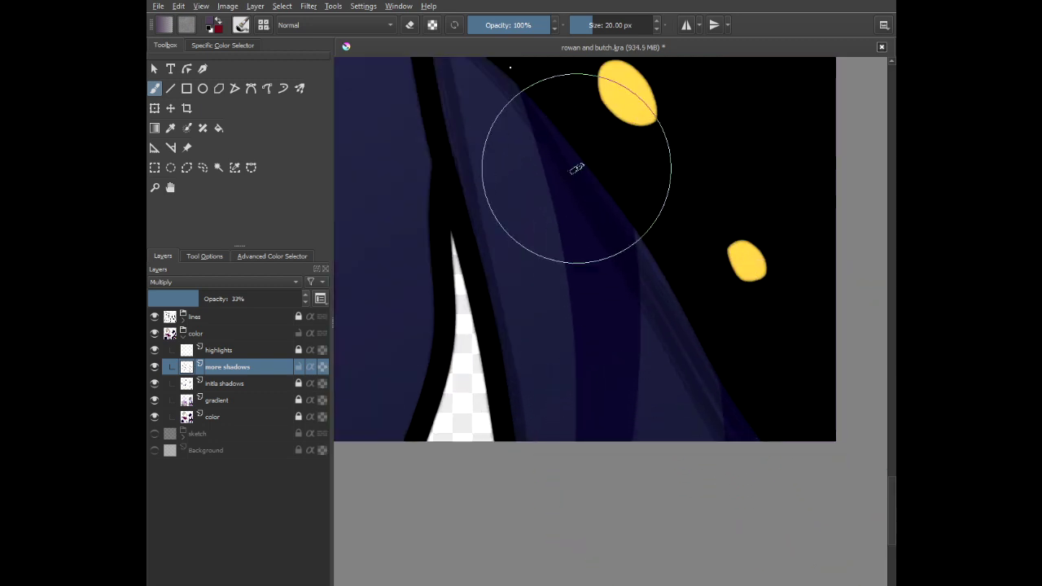
{"action": "left_click_drag", "start_coordinate": [623, 198], "coordinate": [750, 458]}
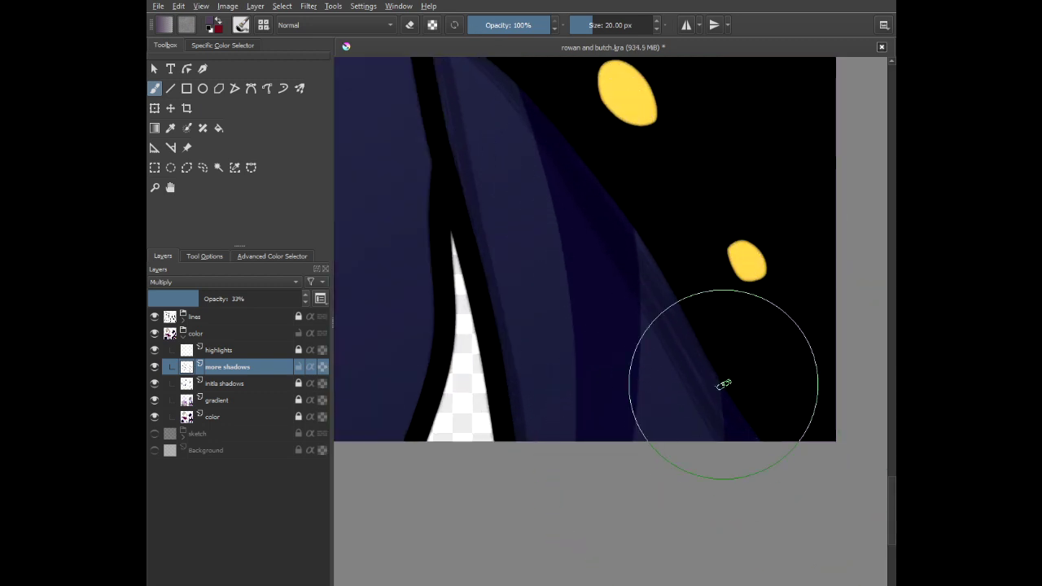
{"action": "mouse_move", "coordinate": [717, 407]}
{"action": "left_mouse_down"}
{"action": "mouse_move", "coordinate": [637, 290]}
{"action": "mouse_move", "coordinate": [557, 110]}
{"action": "left_mouse_up"}
{"action": "scroll", "coordinate": [598, 181], "scroll_direction": "down", "scroll_amount": 4}
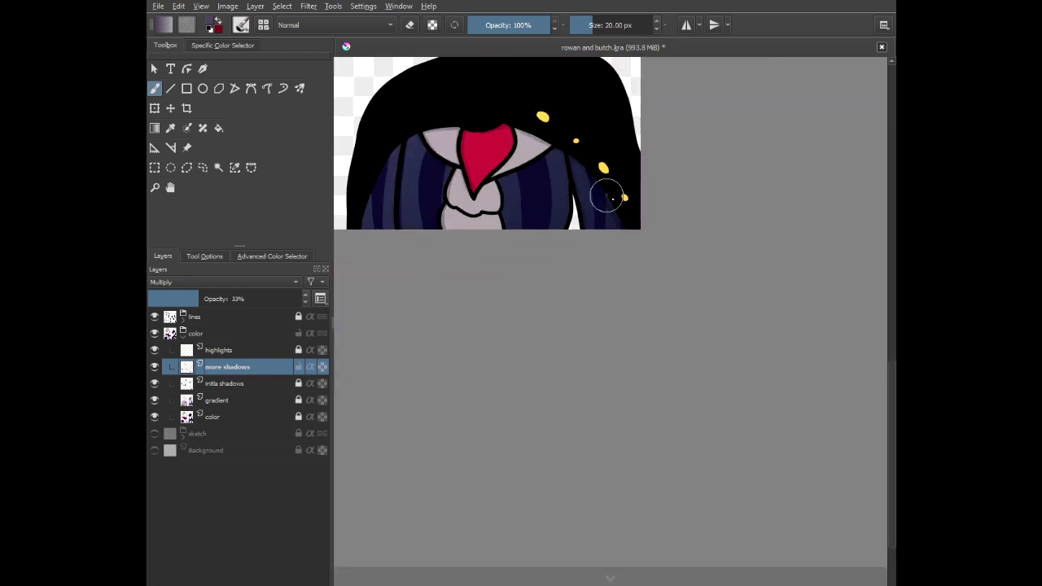
- Paint a thin shadow along one edge of each yellow spot on the black cape
{"action": "scroll", "coordinate": [633, 182], "scroll_direction": "up", "scroll_amount": 7}
{"action": "mouse_move", "coordinate": [607, 128]}
{"action": "left_mouse_down"}
{"action": "mouse_move", "coordinate": [588, 190]}
{"action": "mouse_move", "coordinate": [647, 314]}
{"action": "left_mouse_up"}
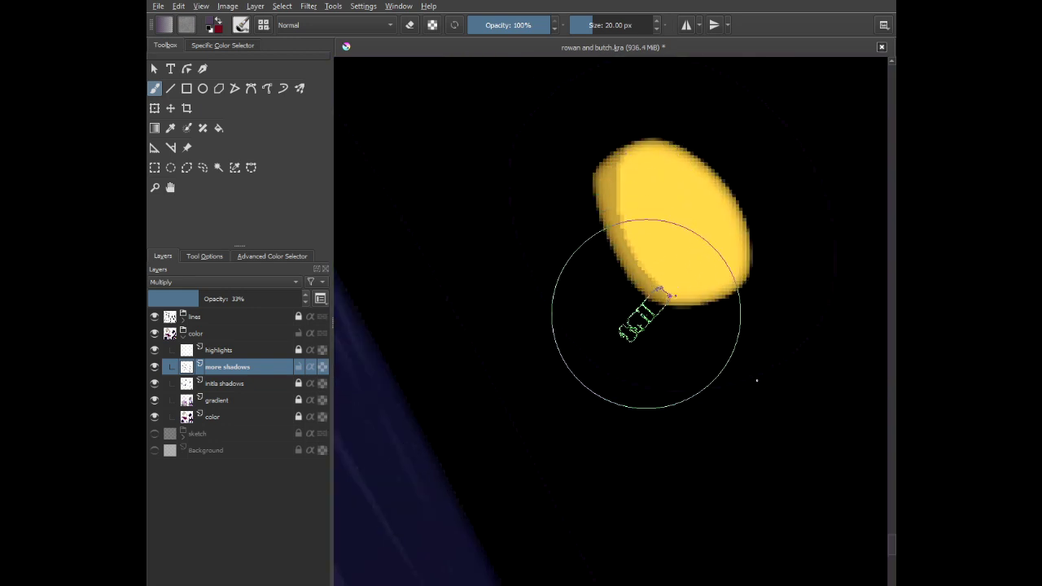
{"action": "scroll", "coordinate": [619, 273], "scroll_direction": "down", "scroll_amount": 5}
{"action": "scroll", "coordinate": [504, 132], "scroll_direction": "up", "scroll_amount": 4}
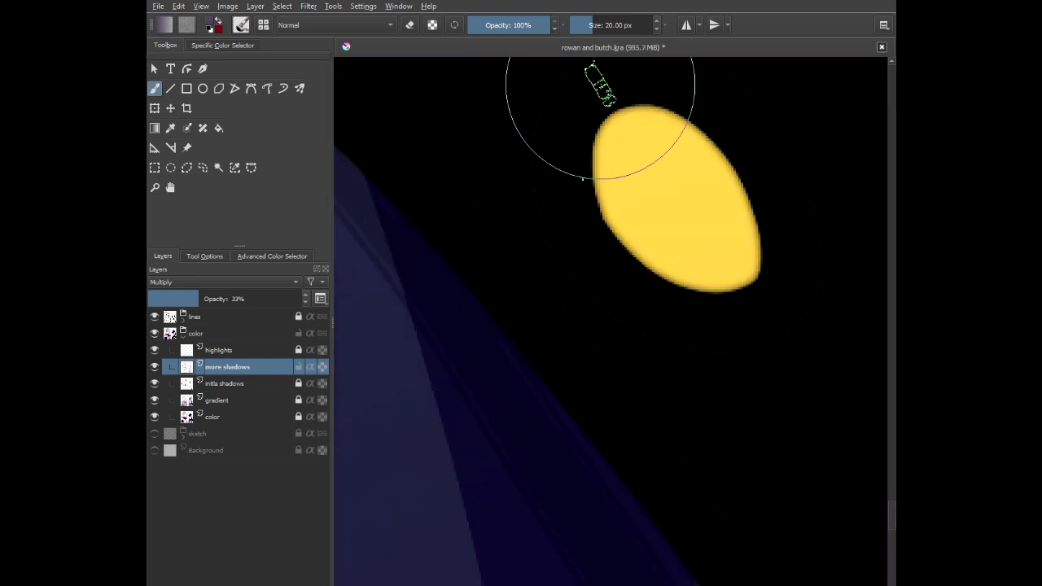
{"action": "mouse_move", "coordinate": [600, 86]}
{"action": "left_mouse_down"}
{"action": "mouse_move", "coordinate": [595, 152]}
{"action": "mouse_move", "coordinate": [669, 334]}
{"action": "left_mouse_up"}
{"action": "scroll", "coordinate": [663, 344], "scroll_direction": "down", "scroll_amount": 4}
{"action": "scroll", "coordinate": [535, 204], "scroll_direction": "up", "scroll_amount": 6}
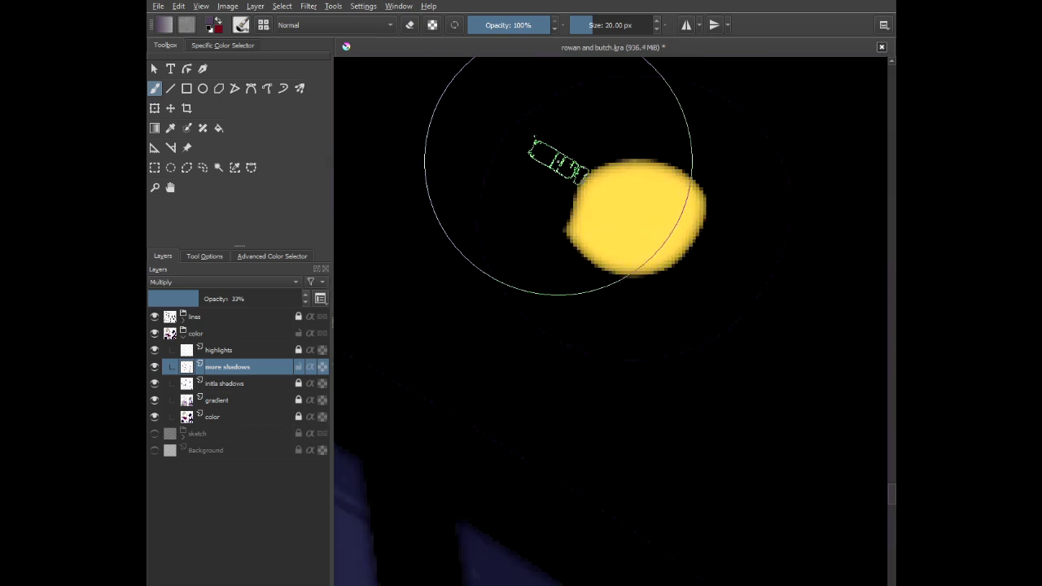
{"action": "scroll", "coordinate": [587, 301], "scroll_direction": "down", "scroll_amount": 1}
{"action": "scroll", "coordinate": [587, 301], "scroll_direction": "down", "scroll_amount": 5}
{"action": "scroll", "coordinate": [586, 209], "scroll_direction": "up", "scroll_amount": 5}
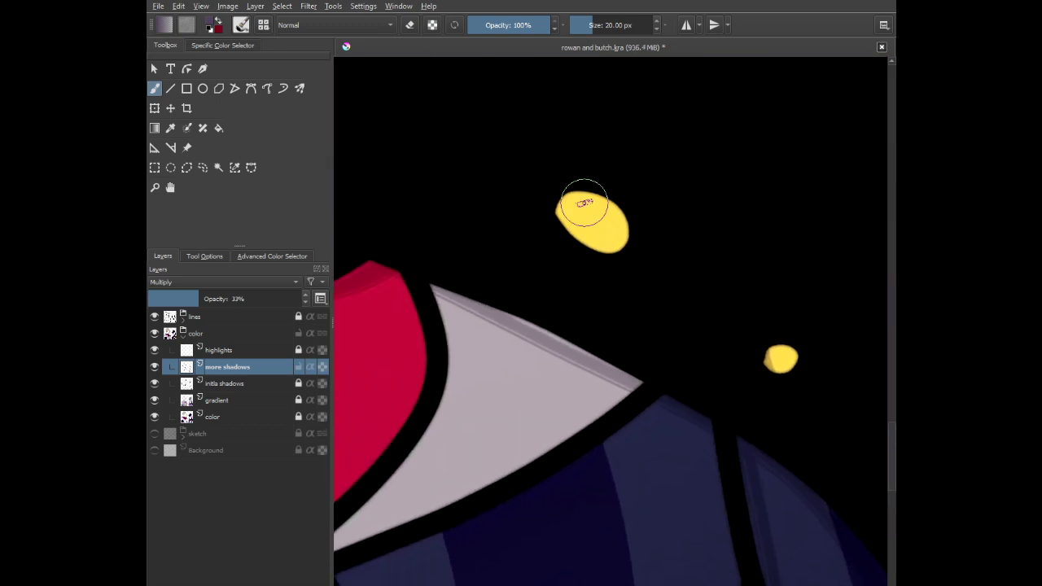
{"action": "scroll", "coordinate": [510, 194], "scroll_direction": "down", "scroll_amount": 8}
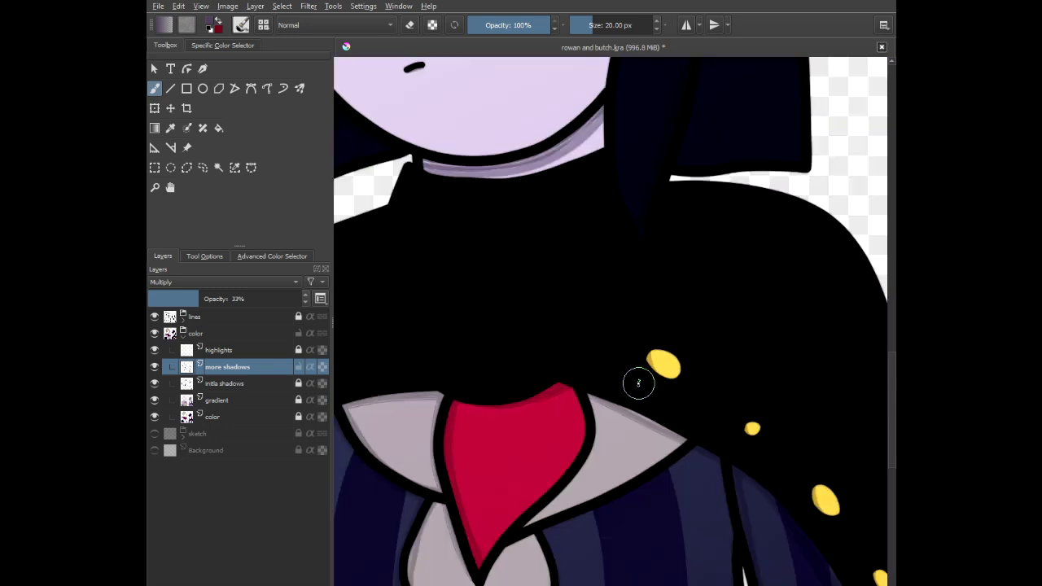
{"action": "scroll", "coordinate": [605, 333], "scroll_direction": "down", "scroll_amount": 3}
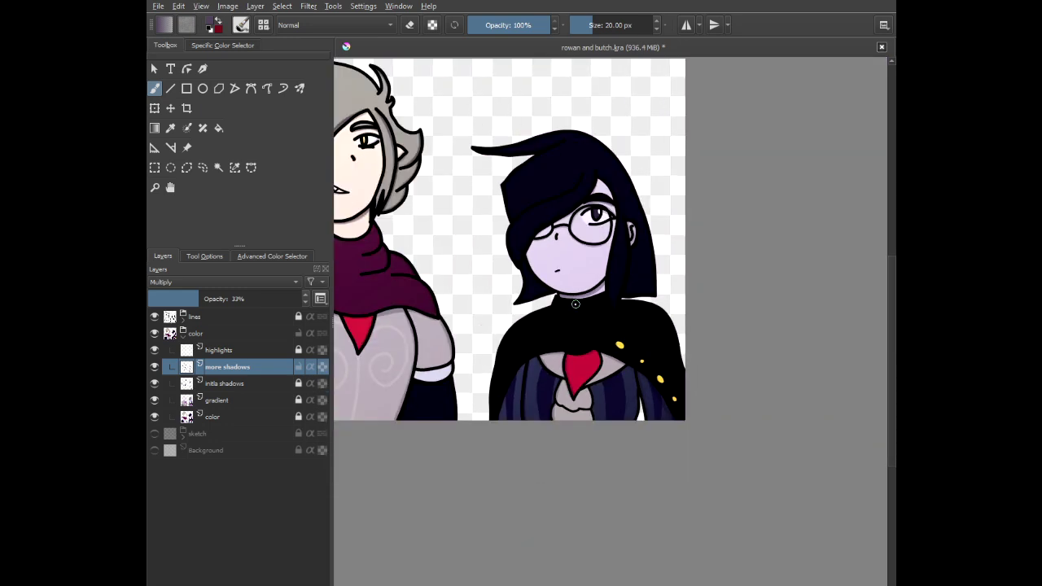
{"action": "scroll", "coordinate": [481, 160], "scroll_direction": "up", "scroll_amount": 4}
{"action": "scroll", "coordinate": [482, 159], "scroll_direction": "up", "scroll_amount": 2}
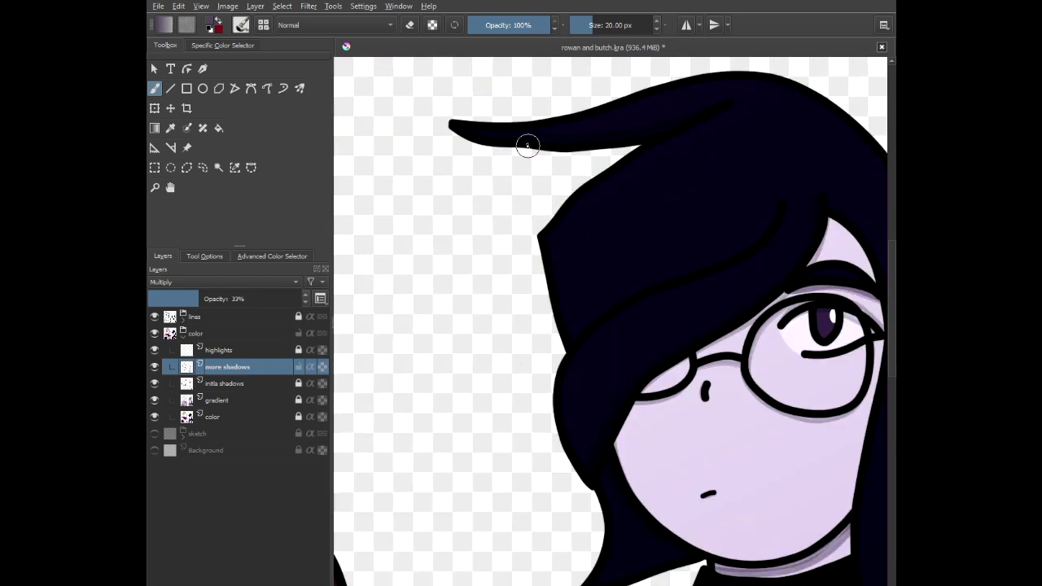
{"action": "scroll", "coordinate": [523, 237], "scroll_direction": "down", "scroll_amount": 5}
{"action": "mouse_move", "coordinate": [469, 287]}
{"action": "left_mouse_down"}
{"action": "mouse_move", "coordinate": [548, 303]}
{"action": "mouse_move", "coordinate": [600, 296]}
{"action": "left_mouse_up"}
{"action": "scroll", "coordinate": [635, 289], "scroll_direction": "up", "scroll_amount": 1}
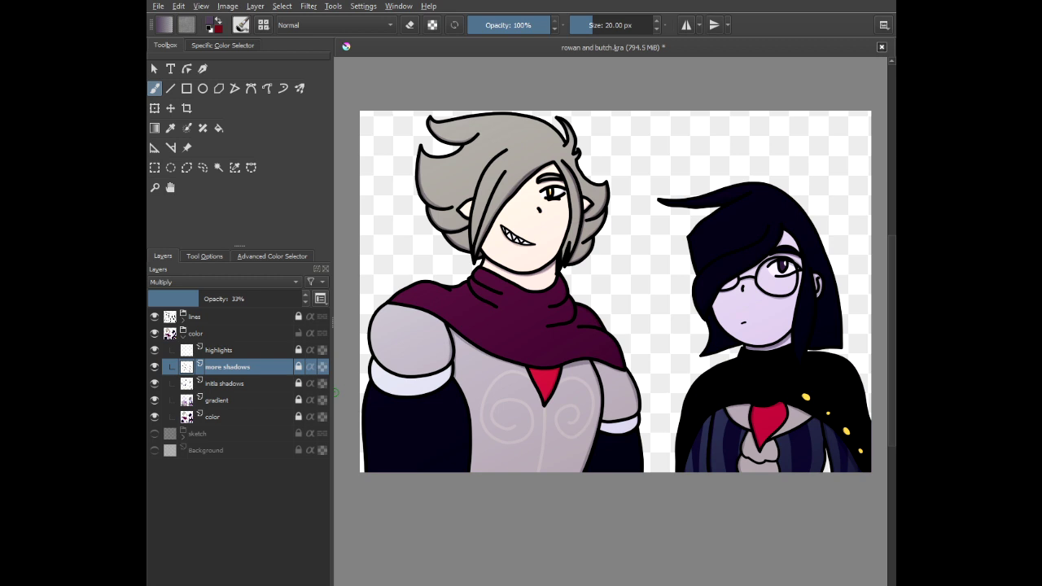
- Paint shadows along the inside of the grey-haired character's jawline on both sides on the more shadows layer
{"action": "scroll", "coordinate": [546, 259], "scroll_direction": "up", "scroll_amount": 3}
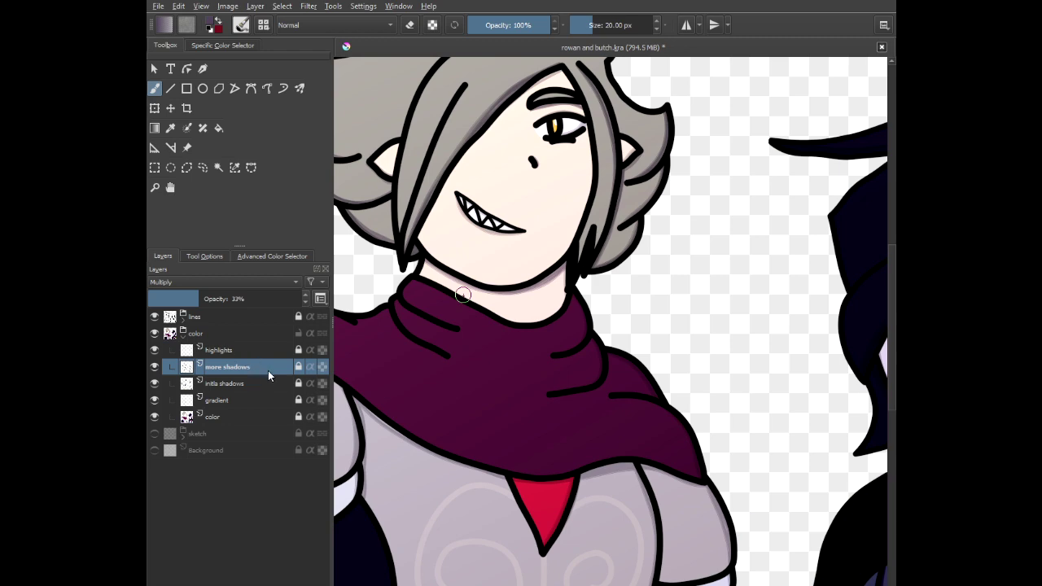
{"action": "scroll", "coordinate": [465, 223], "scroll_direction": "up", "scroll_amount": 4}
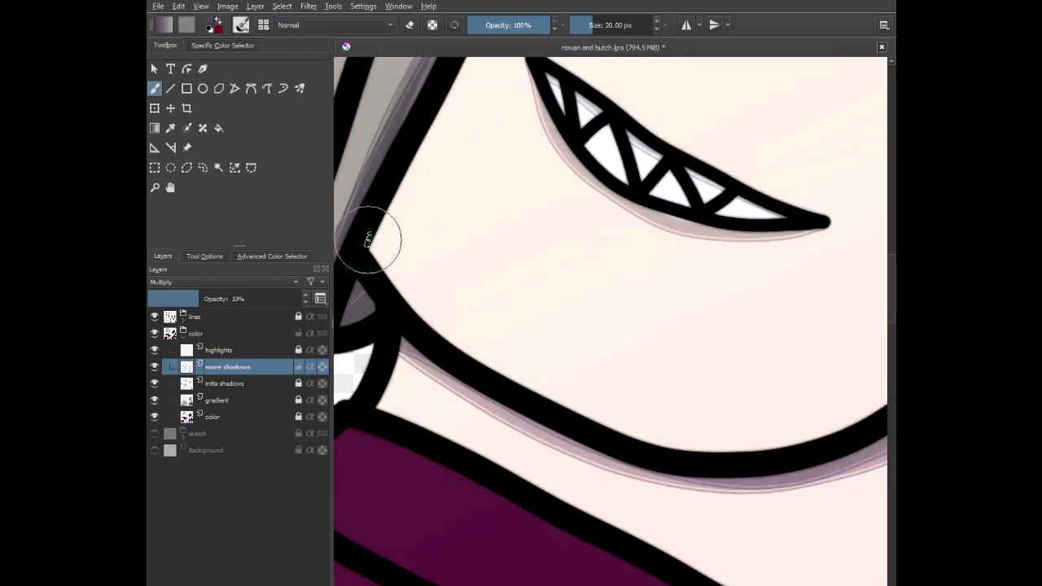
{"action": "mouse_move", "coordinate": [367, 234]}
{"action": "left_mouse_down"}
{"action": "mouse_move", "coordinate": [413, 298]}
{"action": "mouse_move", "coordinate": [456, 328]}
{"action": "mouse_move", "coordinate": [481, 372]}
{"action": "left_mouse_up"}
{"action": "scroll", "coordinate": [542, 434], "scroll_direction": "down", "scroll_amount": 3}
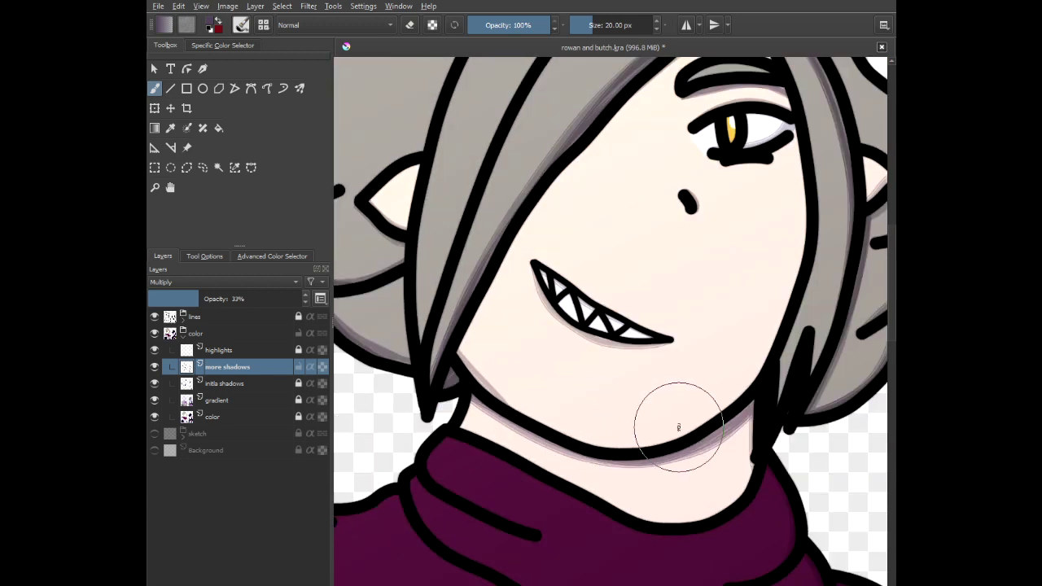
{"action": "scroll", "coordinate": [679, 427], "scroll_direction": "up", "scroll_amount": 3}
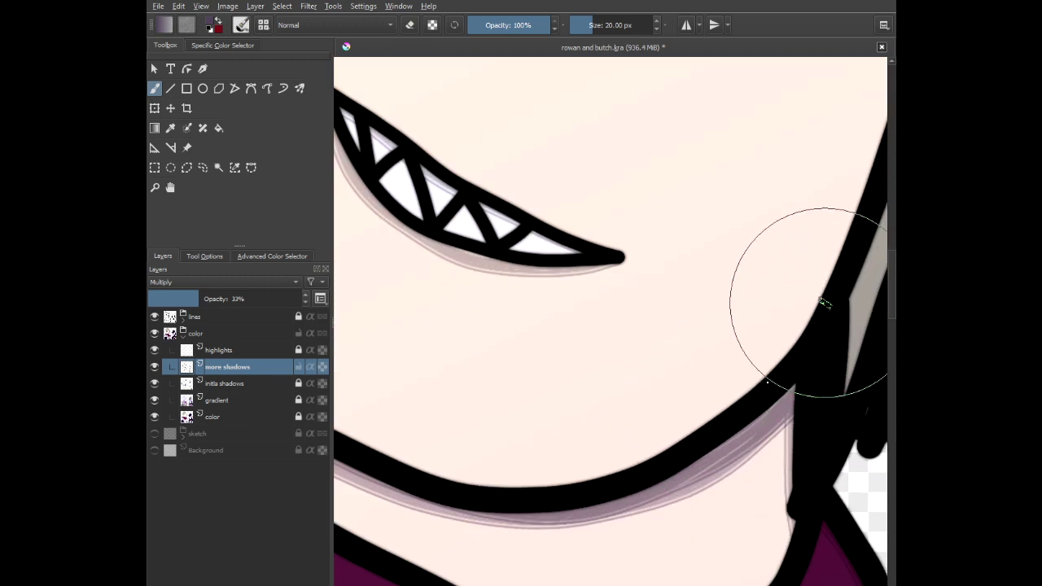
{"action": "mouse_move", "coordinate": [824, 303]}
{"action": "left_mouse_down"}
{"action": "mouse_move", "coordinate": [721, 396]}
{"action": "mouse_move", "coordinate": [694, 439]}
{"action": "left_mouse_up"}
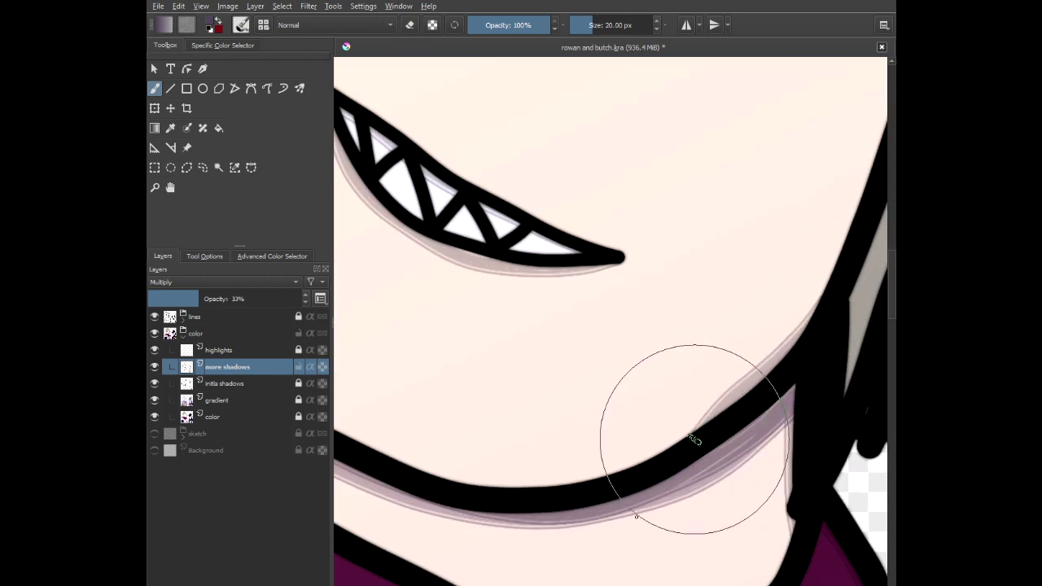
{"action": "scroll", "coordinate": [694, 440], "scroll_direction": "down", "scroll_amount": 3}
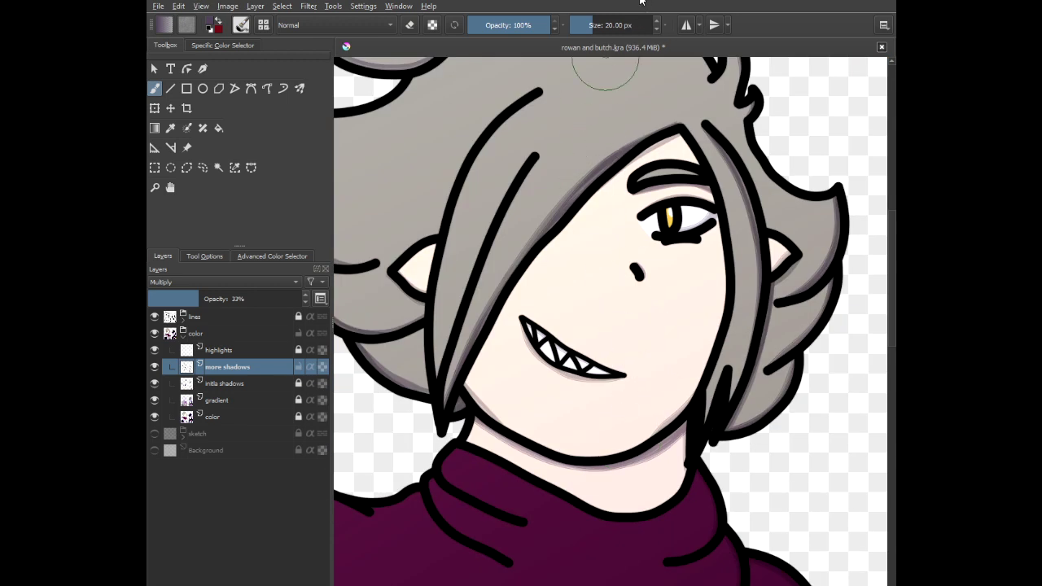
- Paint a shadow down the grey-haired character's cheek beside the hair strand next to the eye
{"action": "scroll", "coordinate": [669, 167], "scroll_direction": "up", "scroll_amount": 3}
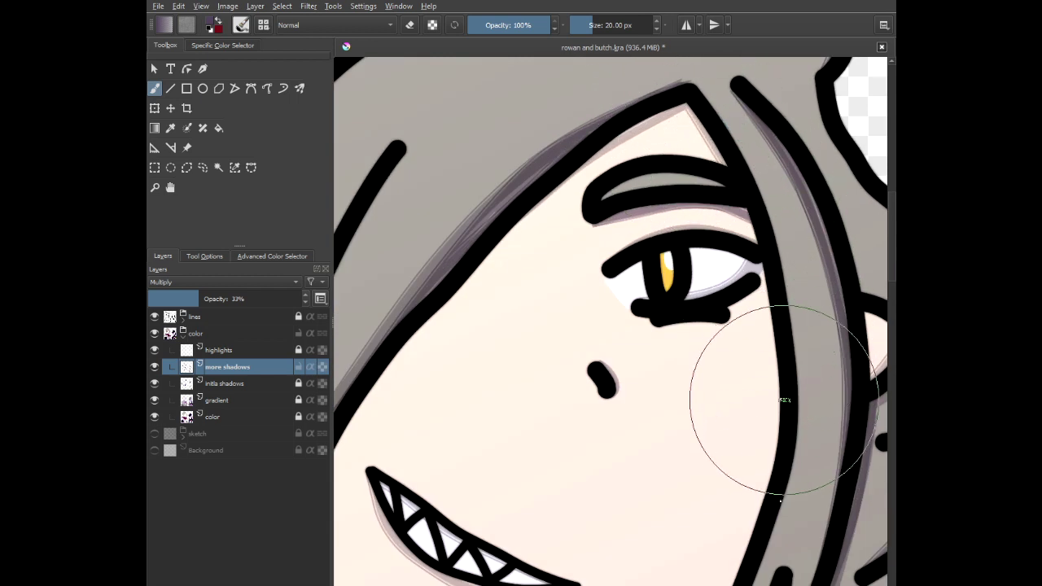
{"action": "mouse_move", "coordinate": [781, 429]}
{"action": "left_mouse_down"}
{"action": "mouse_move", "coordinate": [742, 541]}
{"action": "mouse_move", "coordinate": [772, 418]}
{"action": "mouse_move", "coordinate": [758, 226]}
{"action": "left_mouse_up"}
{"action": "mouse_move", "coordinate": [734, 513]}
{"action": "left_mouse_down"}
{"action": "mouse_move", "coordinate": [753, 363]}
{"action": "mouse_move", "coordinate": [749, 372]}
{"action": "mouse_move", "coordinate": [775, 368]}
{"action": "mouse_move", "coordinate": [768, 399]}
{"action": "mouse_move", "coordinate": [737, 380]}
{"action": "mouse_move", "coordinate": [766, 372]}
{"action": "left_mouse_up"}
- Erase the blunt end of the cheek shadow beside the hair strand so it tapers smoothly into the outline
{"action": "scroll", "coordinate": [764, 404], "scroll_direction": "up", "scroll_amount": 3}
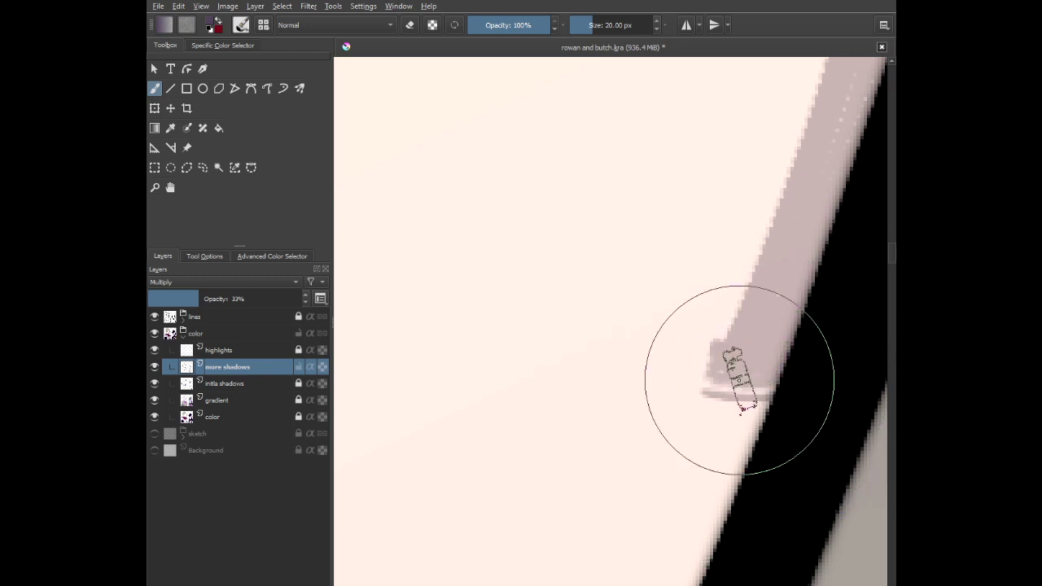
{"action": "key", "text": "e"}
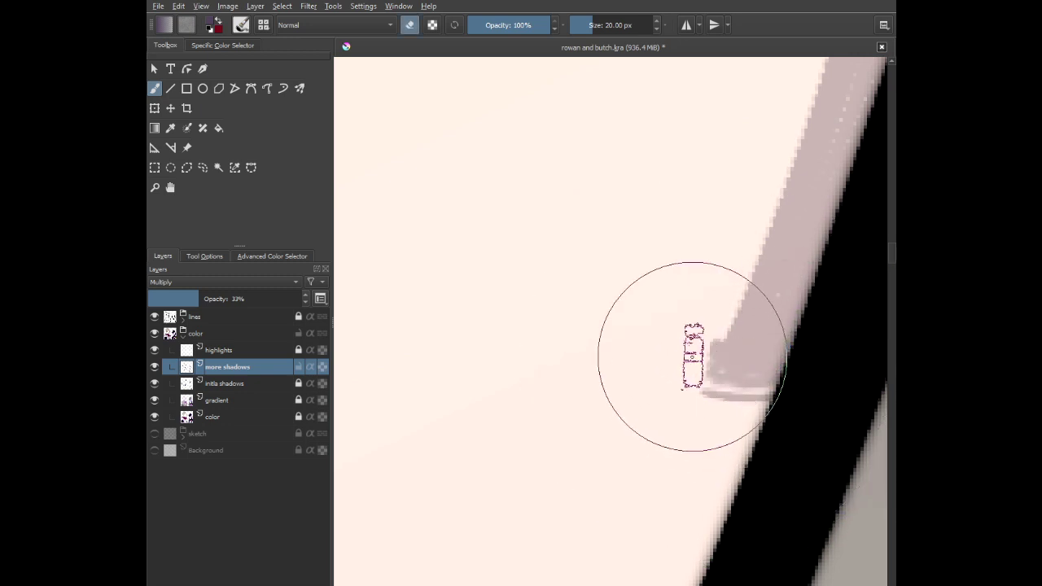
{"action": "mouse_move", "coordinate": [686, 359]}
{"action": "left_mouse_down"}
{"action": "mouse_move", "coordinate": [716, 383]}
{"action": "mouse_move", "coordinate": [785, 398]}
{"action": "left_mouse_up"}
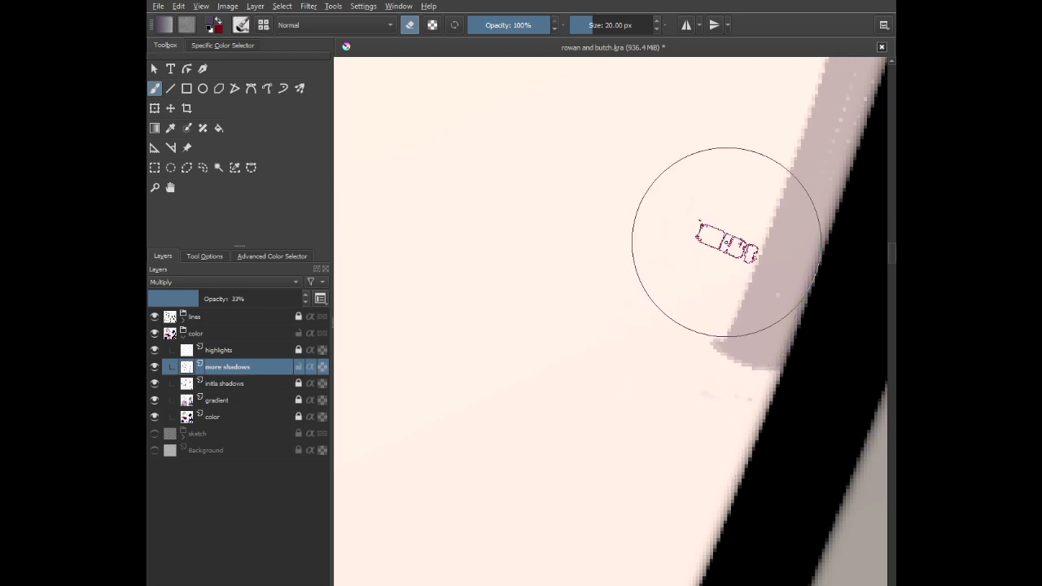
{"action": "mouse_move", "coordinate": [746, 199]}
{"action": "left_mouse_down"}
{"action": "mouse_move", "coordinate": [733, 324]}
{"action": "mouse_move", "coordinate": [695, 404]}
{"action": "mouse_move", "coordinate": [649, 445]}
{"action": "left_mouse_up"}
{"action": "scroll", "coordinate": [658, 416], "scroll_direction": "down", "scroll_amount": 3}
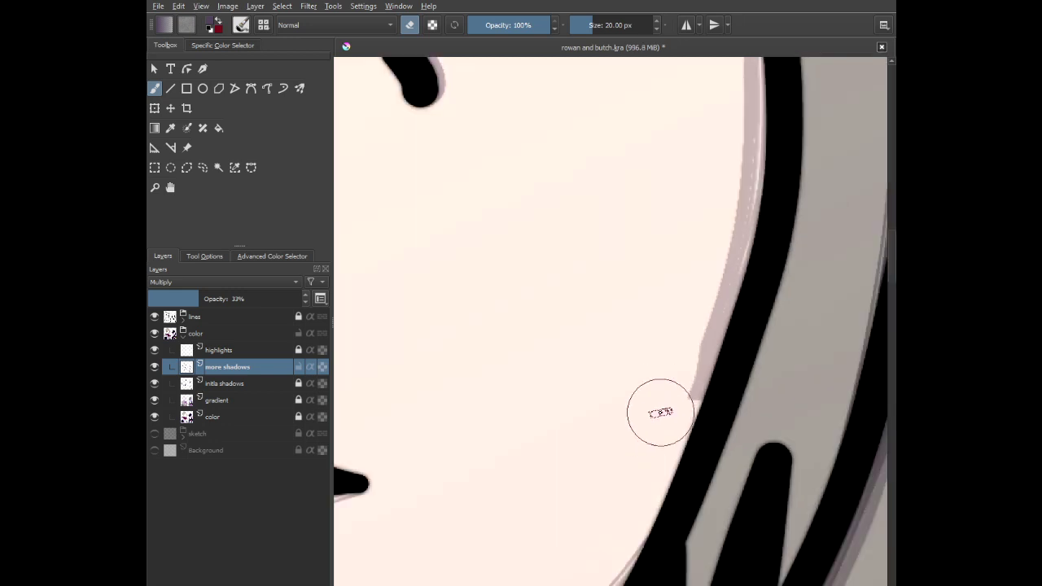
{"action": "left_click_drag", "start_coordinate": [686, 408], "coordinate": [711, 350]}
{"action": "left_click_drag", "start_coordinate": [684, 407], "coordinate": [698, 326]}
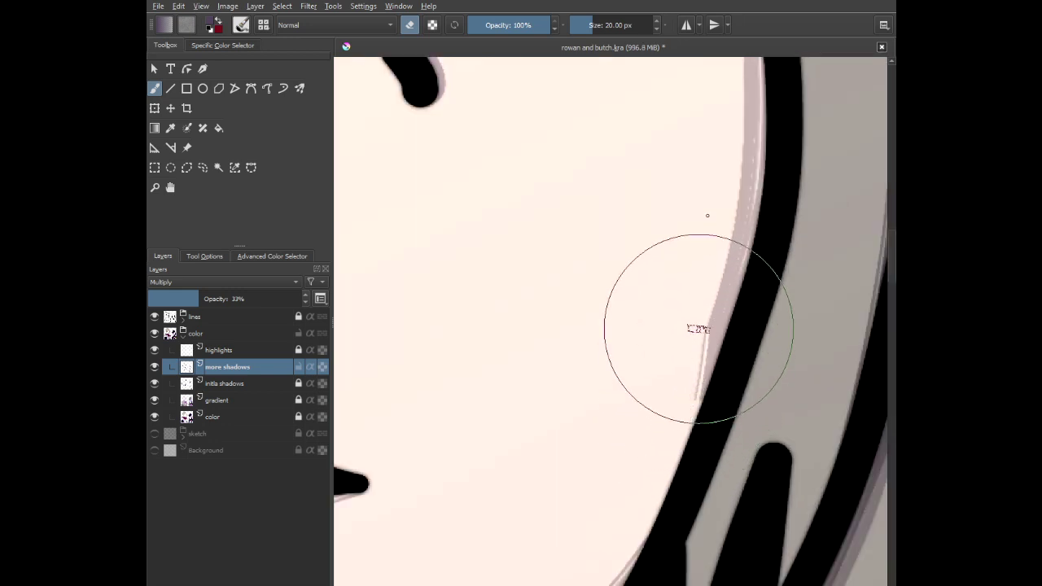
{"action": "mouse_move", "coordinate": [731, 171]}
{"action": "left_mouse_down"}
{"action": "mouse_move", "coordinate": [721, 287]}
{"action": "mouse_move", "coordinate": [689, 408]}
{"action": "left_mouse_up"}
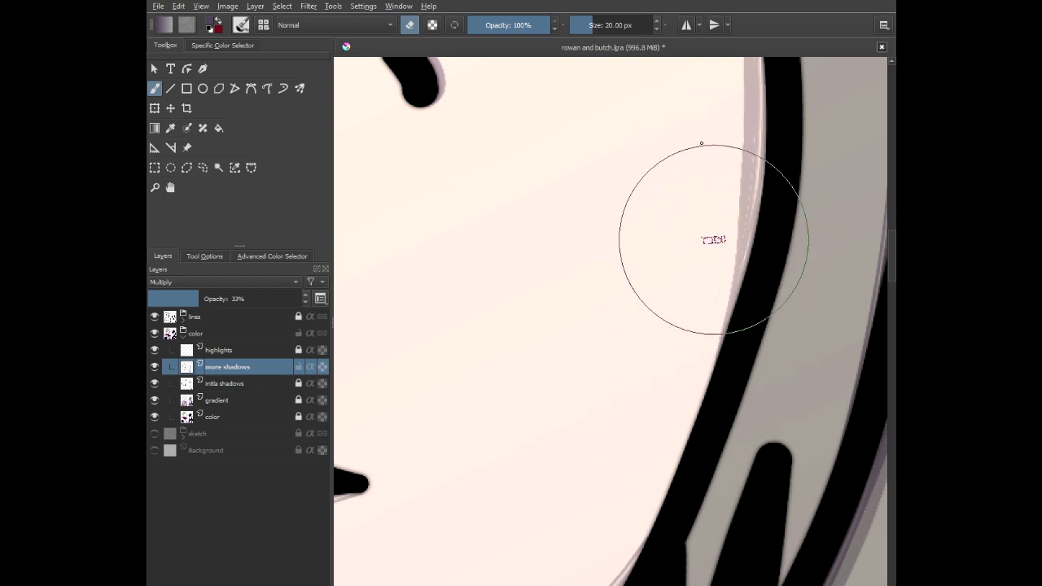
- With the eraser off, paint a shadow down the dark-haired character's cheek between the glasses and the side hair
{"action": "scroll", "coordinate": [646, 249], "scroll_direction": "down", "scroll_amount": 4}
{"action": "scroll", "coordinate": [616, 212], "scroll_direction": "down", "scroll_amount": 1}
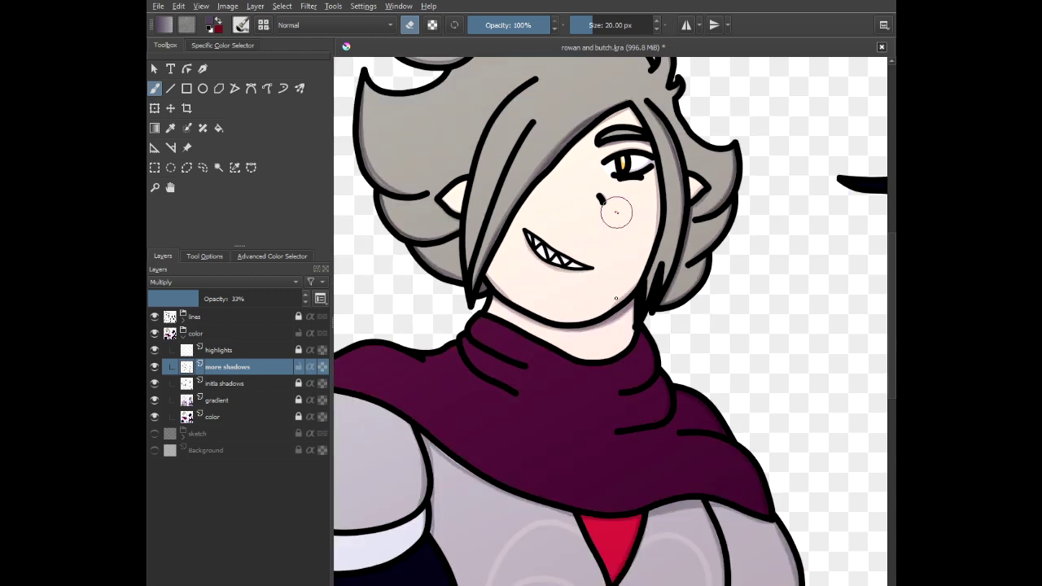
{"action": "left_click_drag", "start_coordinate": [616, 330], "coordinate": [652, 347]}
{"action": "scroll", "coordinate": [676, 371], "scroll_direction": "down", "scroll_amount": 1}
{"action": "left_click_drag", "start_coordinate": [711, 389], "coordinate": [613, 360]}
{"action": "left_click_drag", "start_coordinate": [679, 337], "coordinate": [508, 269]}
{"action": "scroll", "coordinate": [714, 258], "scroll_direction": "up", "scroll_amount": 5}
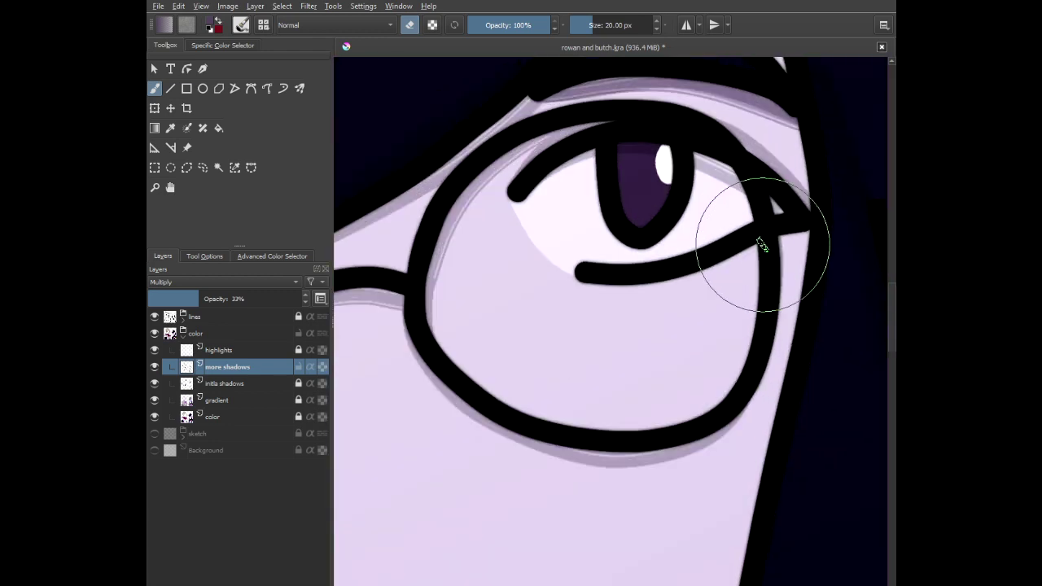
{"action": "key", "text": "e"}
{"action": "mouse_move", "coordinate": [790, 109]}
{"action": "left_mouse_down"}
{"action": "mouse_move", "coordinate": [798, 105]}
{"action": "mouse_move", "coordinate": [798, 274]}
{"action": "mouse_move", "coordinate": [785, 372]}
{"action": "mouse_move", "coordinate": [744, 525]}
{"action": "mouse_move", "coordinate": [644, 241]}
{"action": "mouse_move", "coordinate": [644, 209]}
{"action": "left_mouse_up"}
{"action": "scroll", "coordinate": [738, 302], "scroll_direction": "up", "scroll_amount": 1}
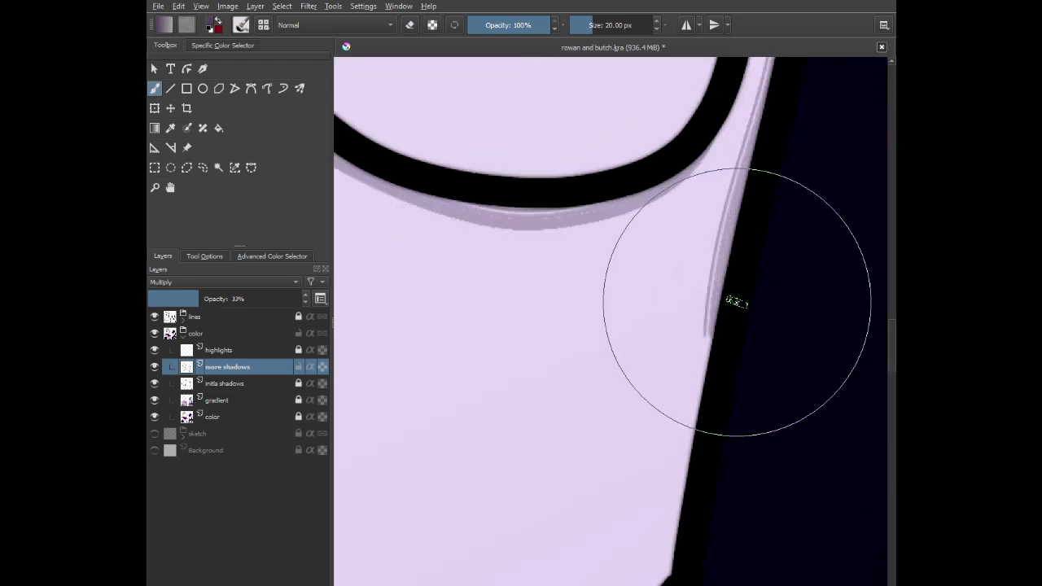
{"action": "left_click_drag", "start_coordinate": [714, 326], "coordinate": [710, 377]}
- Paint a shadow inside the dark-haired character's left jawline, next to the lower hair lock
{"action": "scroll", "coordinate": [705, 456], "scroll_direction": "down", "scroll_amount": 5}
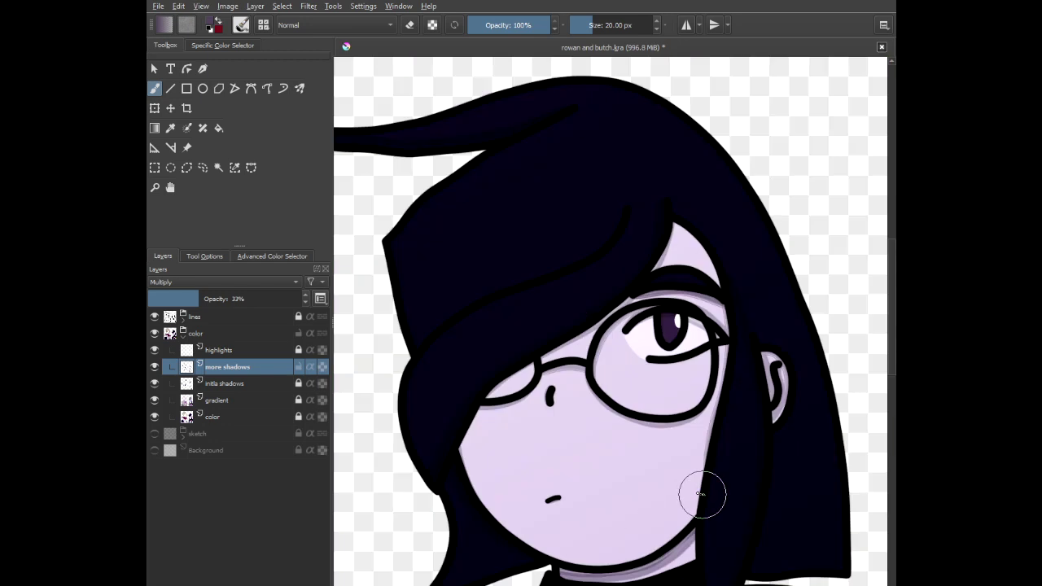
{"action": "left_click_drag", "start_coordinate": [581, 468], "coordinate": [660, 302]}
{"action": "scroll", "coordinate": [607, 351], "scroll_direction": "up", "scroll_amount": 5}
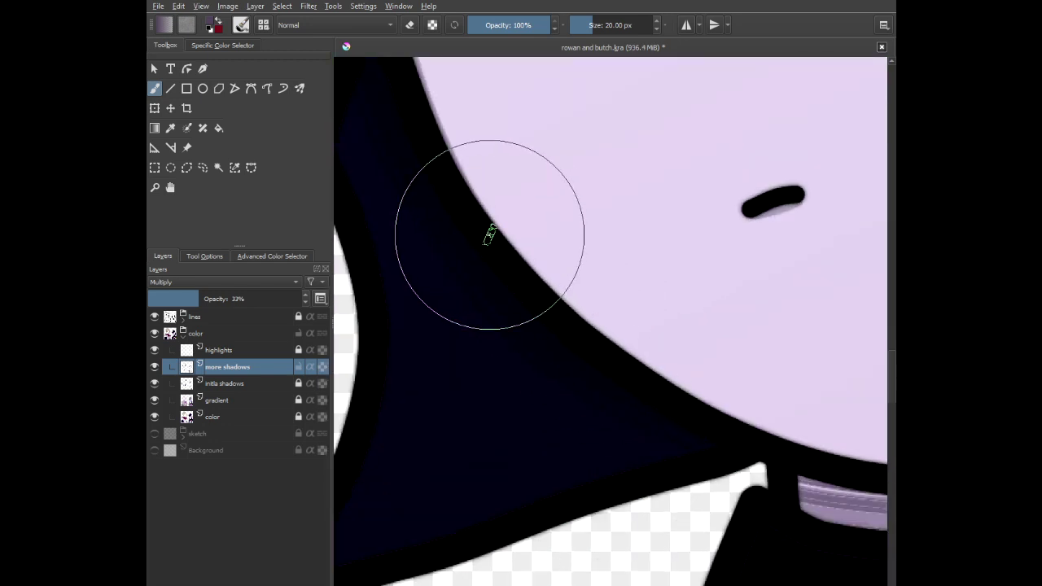
{"action": "left_click_drag", "start_coordinate": [521, 263], "coordinate": [640, 370]}
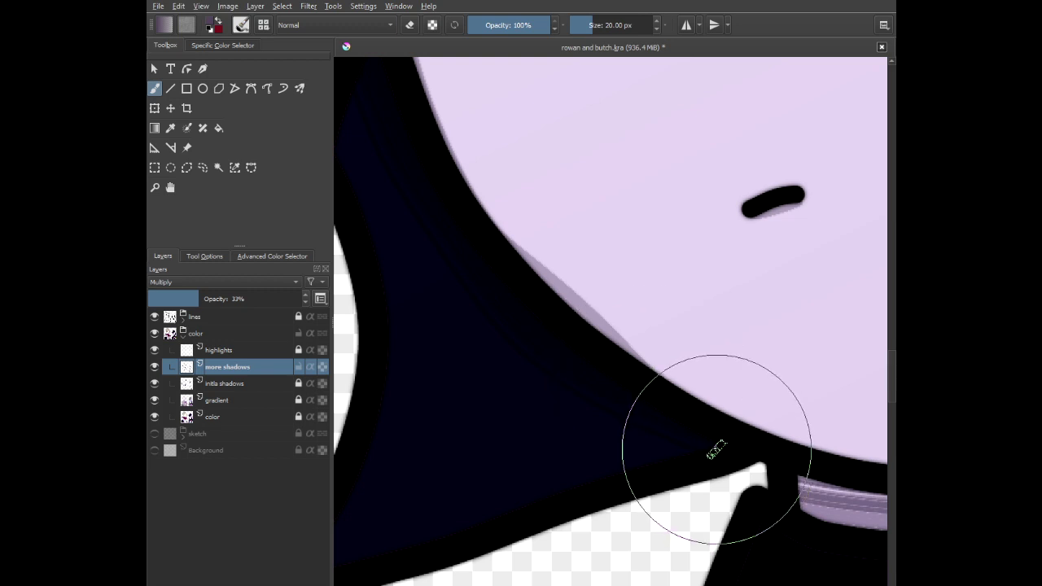
- Paint a shadow inside the dark-haired character's right jawline, from the side hair down toward the chin
{"action": "scroll", "coordinate": [716, 430], "scroll_direction": "down", "scroll_amount": 4}
{"action": "scroll", "coordinate": [530, 345], "scroll_direction": "up", "scroll_amount": 4}
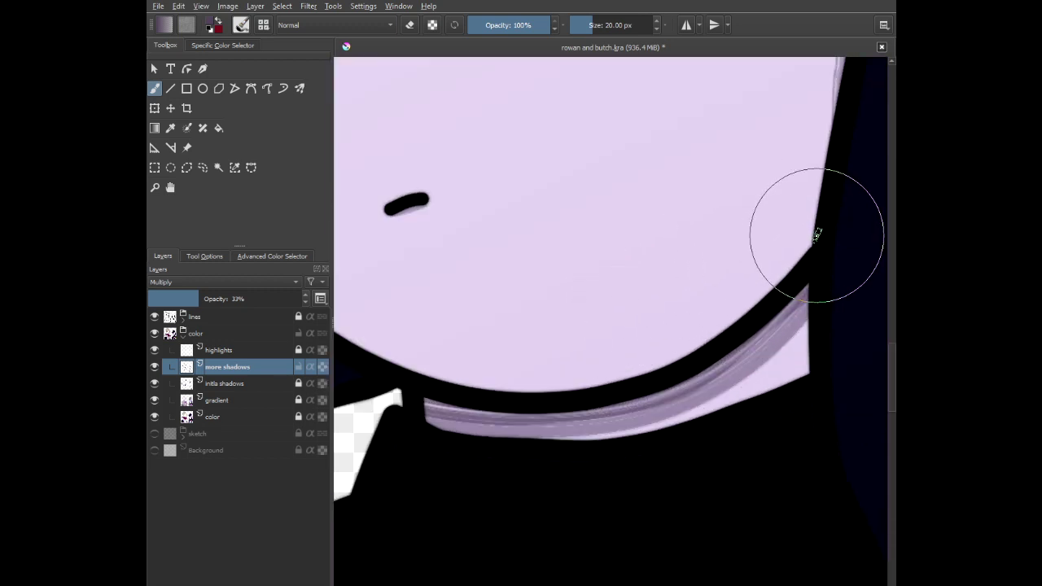
{"action": "mouse_move", "coordinate": [811, 243]}
{"action": "left_mouse_down"}
{"action": "mouse_move", "coordinate": [693, 333]}
{"action": "mouse_move", "coordinate": [681, 349]}
{"action": "mouse_move", "coordinate": [725, 333]}
{"action": "mouse_move", "coordinate": [793, 255]}
{"action": "mouse_move", "coordinate": [684, 359]}
{"action": "left_mouse_up"}
{"action": "scroll", "coordinate": [685, 359], "scroll_direction": "down", "scroll_amount": 5}
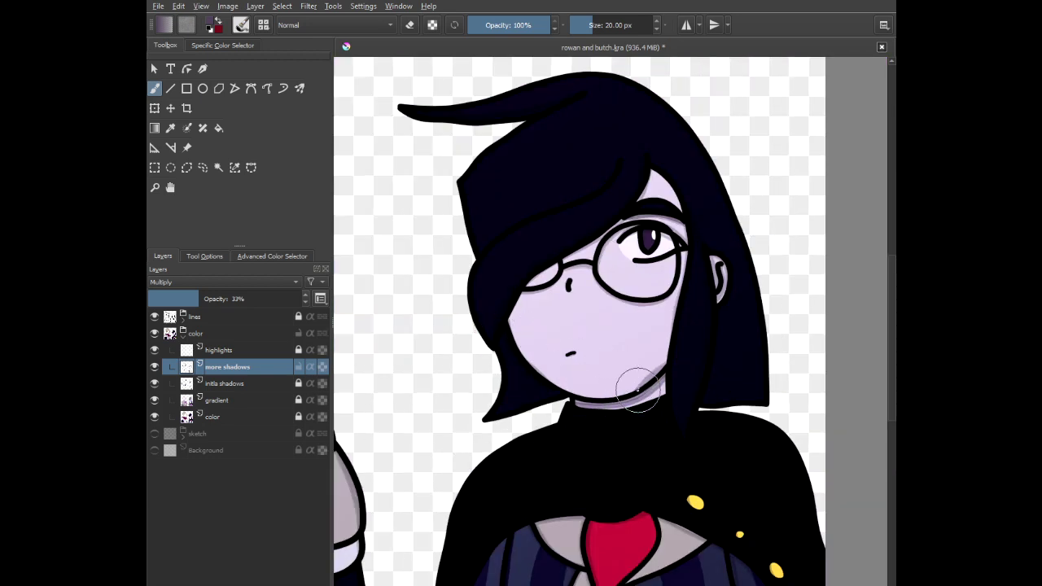
{"action": "scroll", "coordinate": [660, 350], "scroll_direction": "up", "scroll_amount": 6}
{"action": "mouse_move", "coordinate": [621, 426]}
{"action": "left_mouse_down"}
{"action": "mouse_move", "coordinate": [770, 264]}
{"action": "mouse_move", "coordinate": [684, 353]}
{"action": "mouse_move", "coordinate": [709, 342]}
{"action": "mouse_move", "coordinate": [604, 437]}
{"action": "mouse_move", "coordinate": [516, 545]}
{"action": "left_mouse_up"}
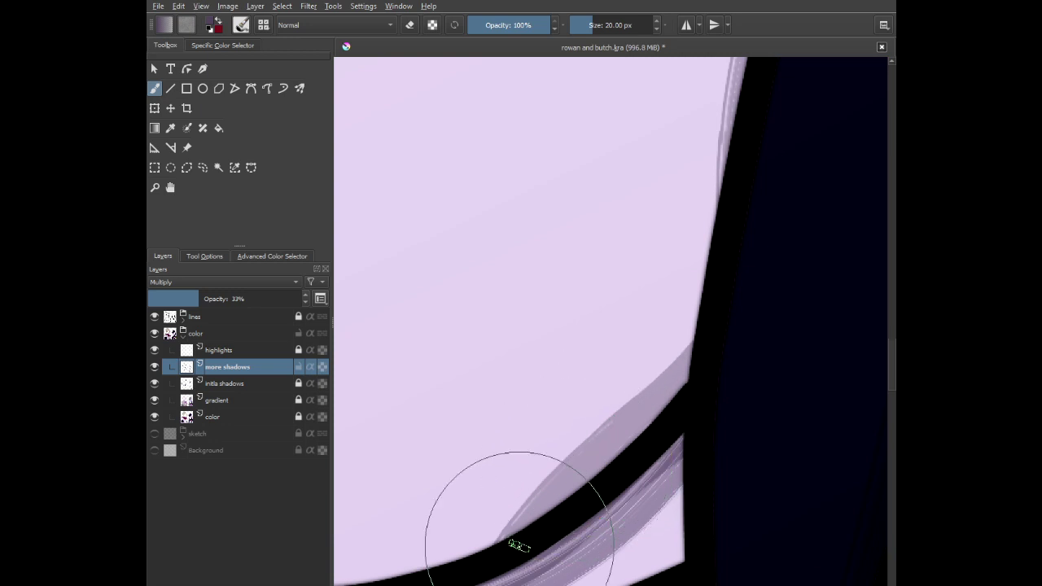
- Save the drawing with the completed "more shadows" layer to rowan and butch.kra
{"action": "scroll", "coordinate": [549, 447], "scroll_direction": "down", "scroll_amount": 6}
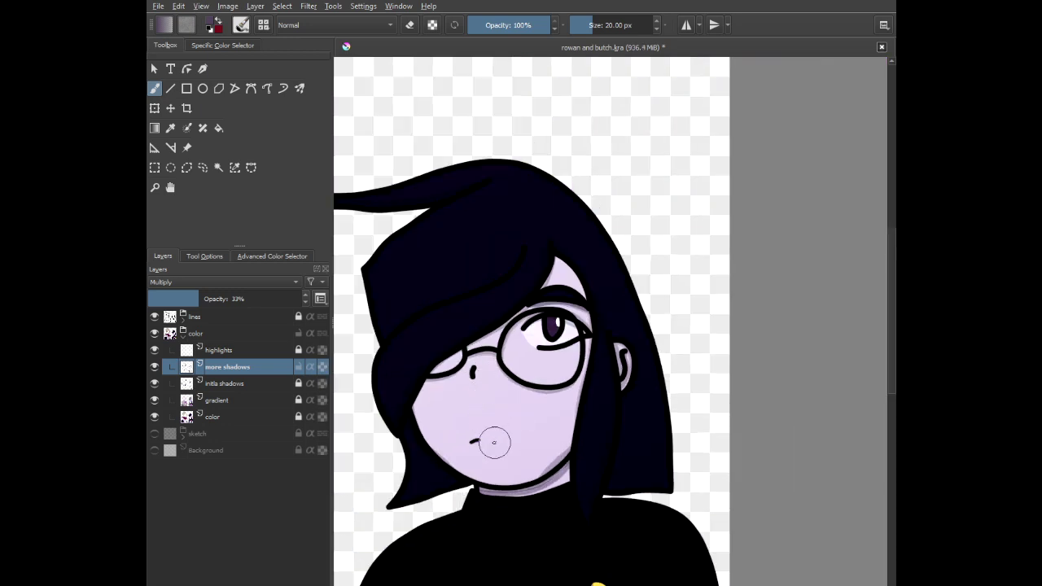
{"action": "scroll", "coordinate": [494, 437], "scroll_direction": "down", "scroll_amount": 6}
{"action": "left_click_drag", "start_coordinate": [499, 327], "coordinate": [619, 326]}
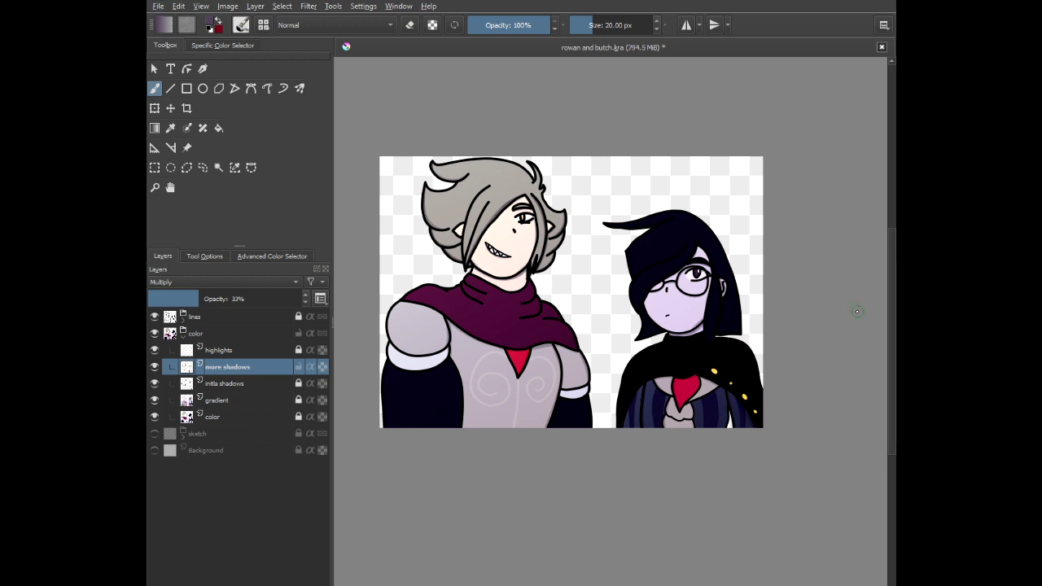
{"action": "key", "text": "ctrl+s"}
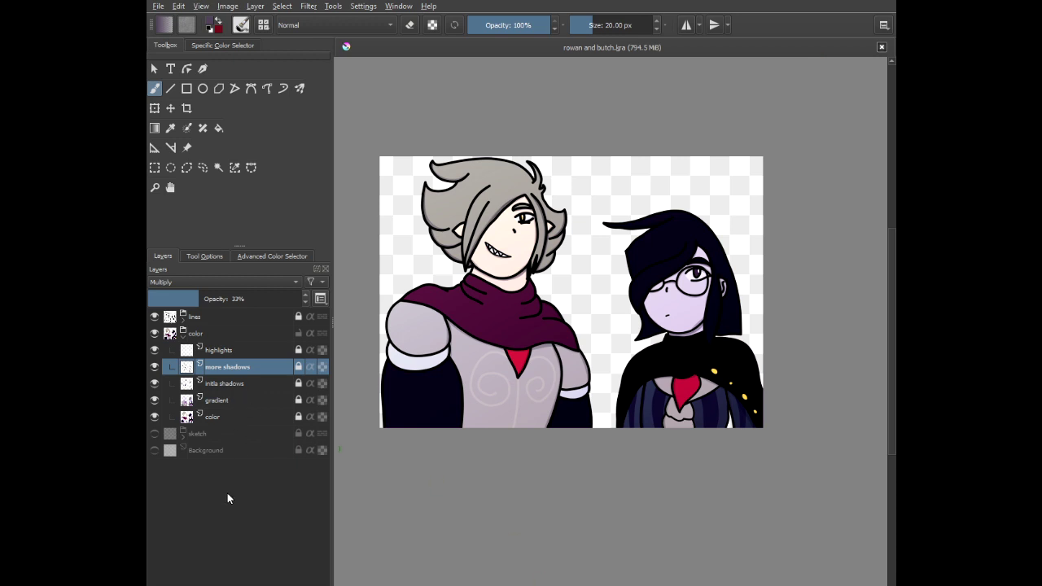
- Add a paint layer directly above "more shadows" and name it "MOAR Shadows"
{"action": "key", "text": "Insert"}
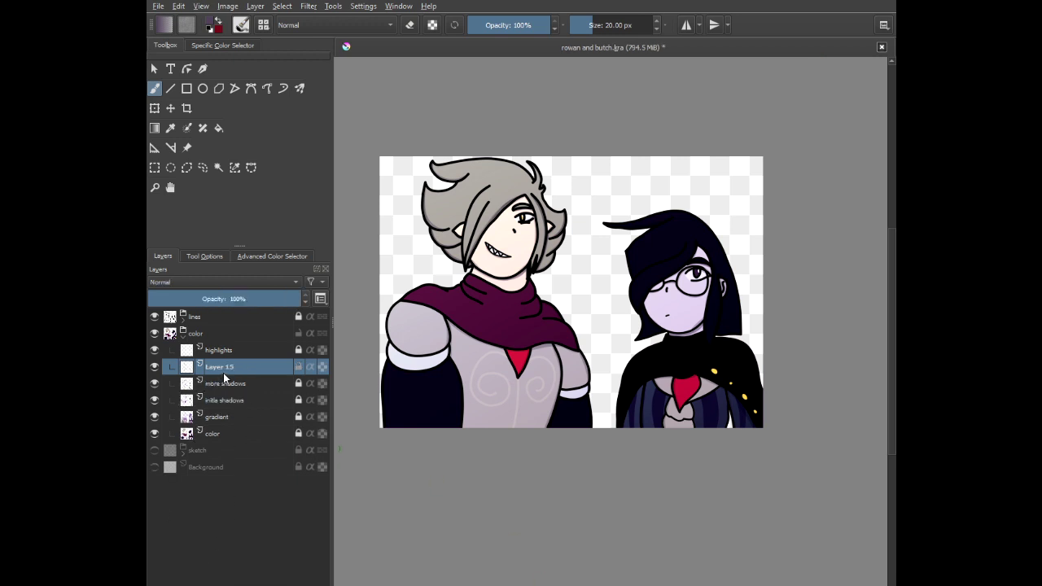
{"action": "double_click", "coordinate": [223, 373]}
{"action": "type", "text": "MOA"}
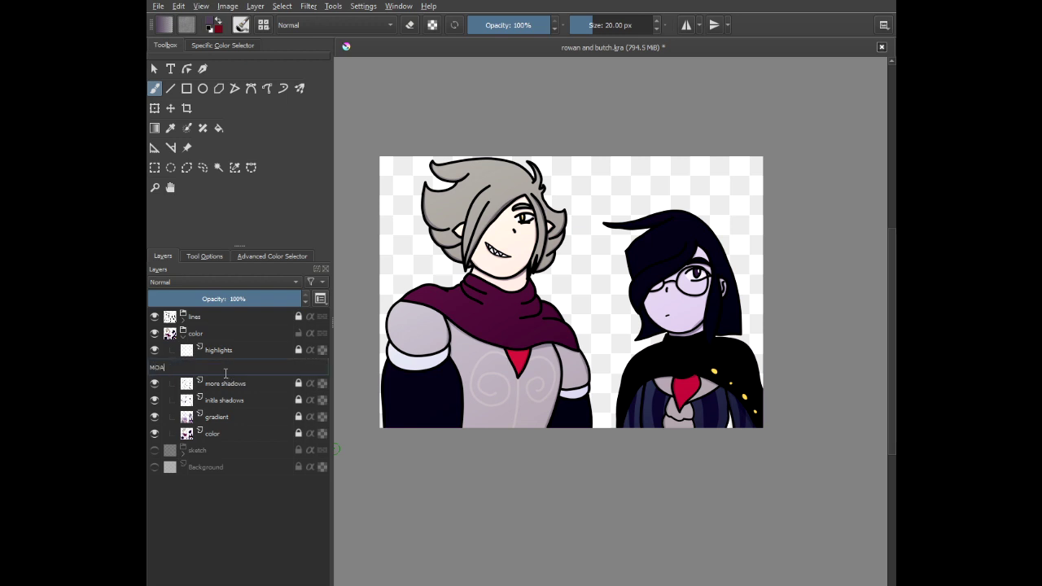
{"action": "type", "text": "R SHadows"}
{"action": "key", "text": "Return"}
- Choose a slightly lighter muted purple and paint a shadow along the lower edge of the grey-haired character's visible eye
{"action": "right_click", "coordinate": [591, 187]}
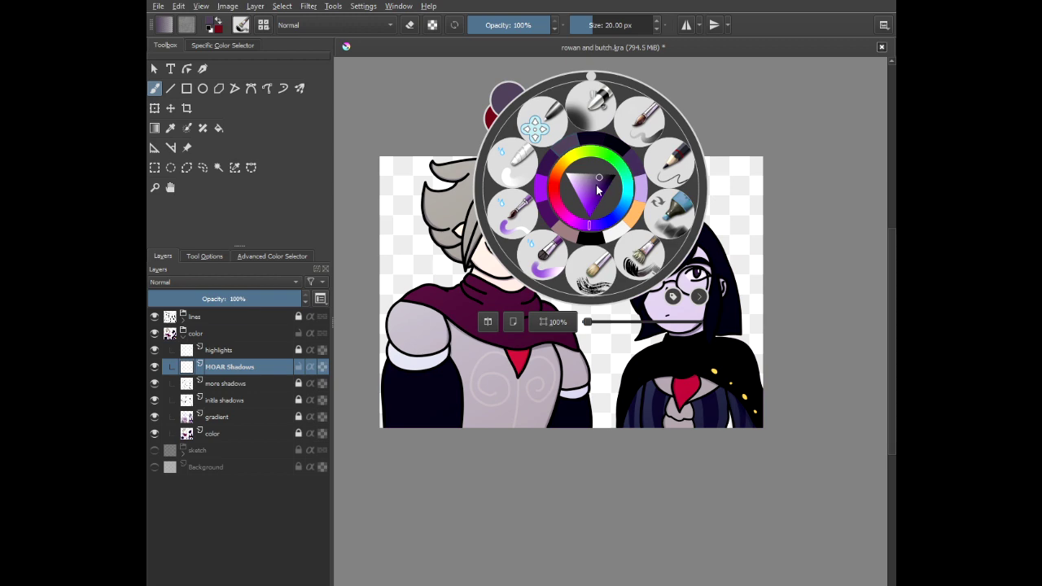
{"action": "left_click", "coordinate": [592, 181]}
{"action": "left_click", "coordinate": [440, 161]}
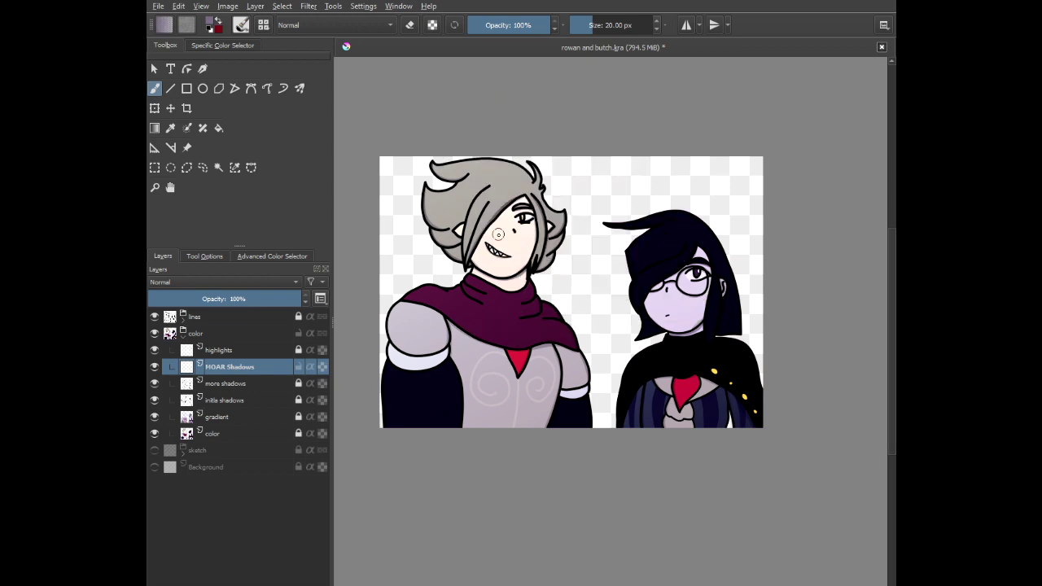
{"action": "scroll", "coordinate": [503, 236], "scroll_direction": "up", "scroll_amount": 3}
{"action": "scroll", "coordinate": [550, 185], "scroll_direction": "up", "scroll_amount": 3}
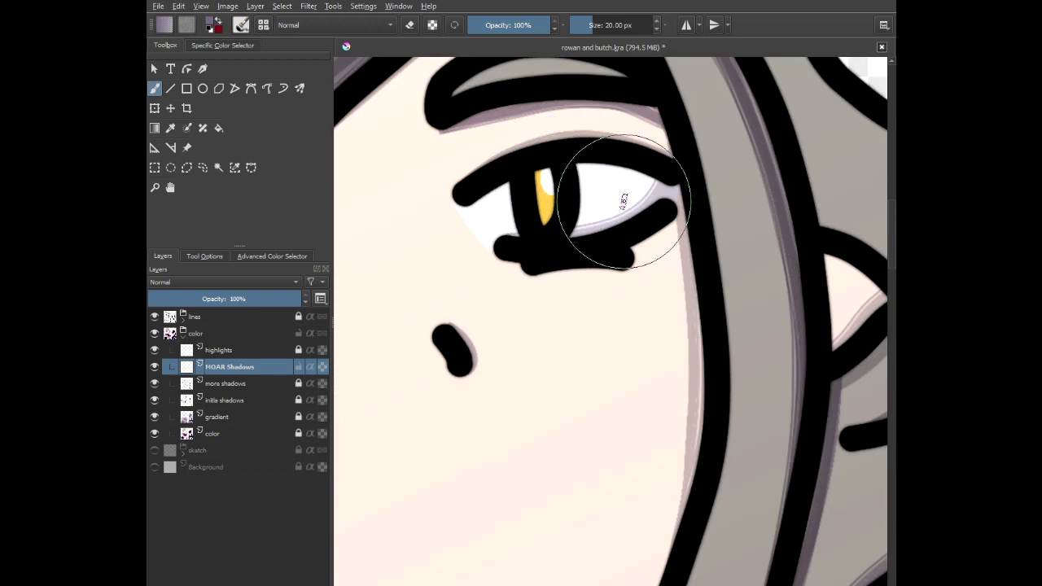
{"action": "scroll", "coordinate": [623, 205], "scroll_direction": "up", "scroll_amount": 3}
{"action": "mouse_move", "coordinate": [668, 169]}
{"action": "left_mouse_down"}
{"action": "mouse_move", "coordinate": [635, 214]}
{"action": "mouse_move", "coordinate": [543, 274]}
{"action": "mouse_move", "coordinate": [509, 274]}
{"action": "left_mouse_up"}
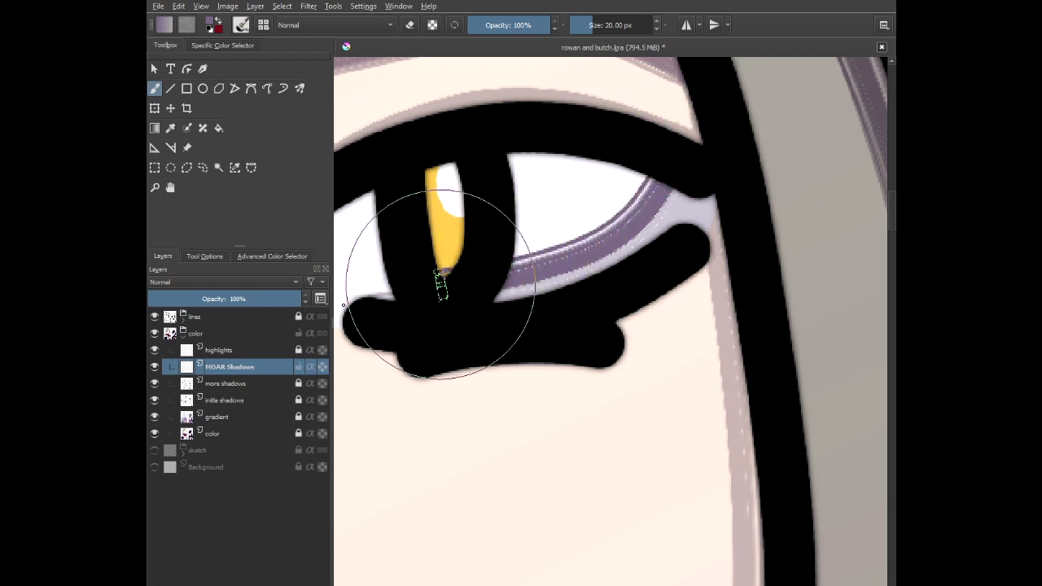
{"action": "left_click_drag", "start_coordinate": [379, 298], "coordinate": [346, 311]}
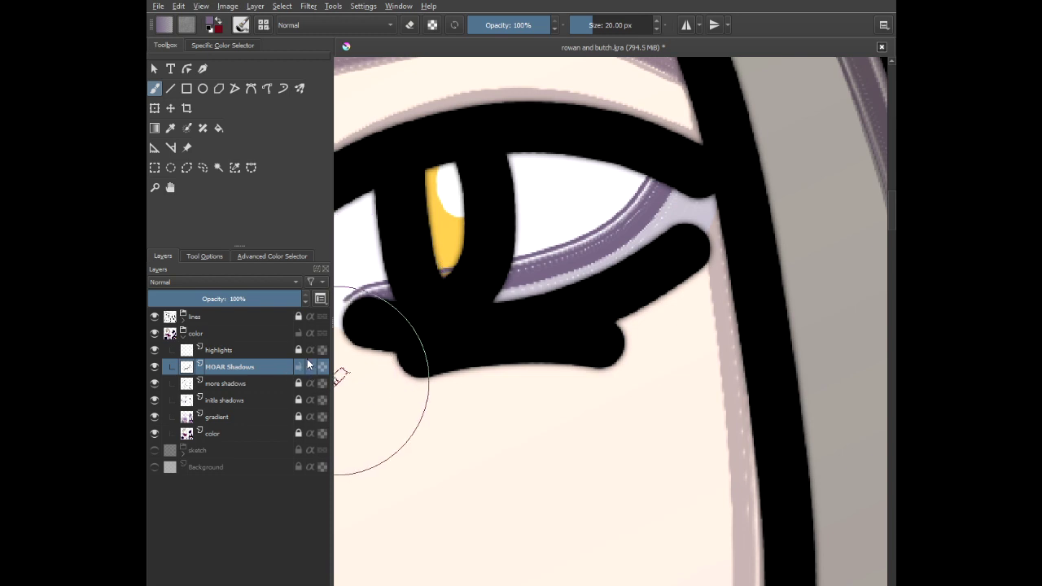
- Set the "MOAR Shadows" layer to 33% opacity with Multiply blending
{"action": "left_click", "coordinate": [261, 295]}
{"action": "left_click_drag", "start_coordinate": [261, 293], "coordinate": [254, 293]}
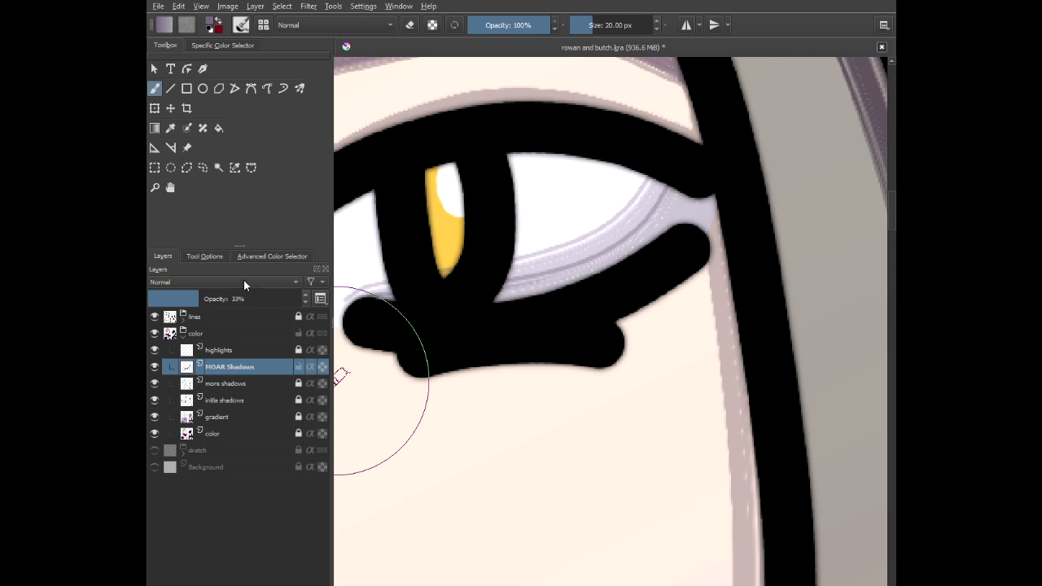
{"action": "left_click", "coordinate": [230, 387]}
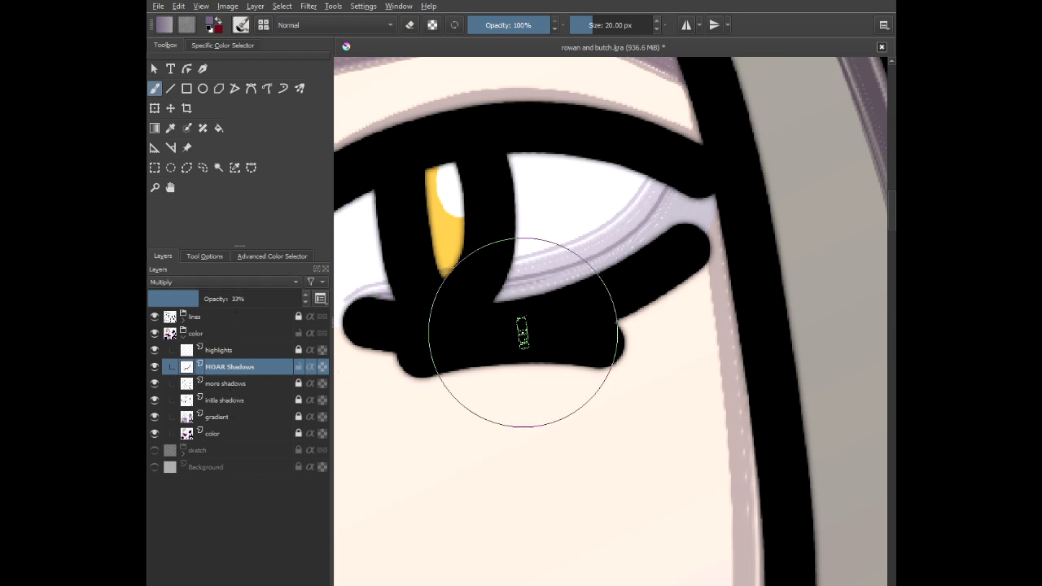
- Deepen the shadow along the grey-haired character's lower eyelid, from the inner corner to the outer corner of the eye
{"action": "mouse_move", "coordinate": [557, 272]}
{"action": "left_mouse_down"}
{"action": "mouse_move", "coordinate": [640, 284]}
{"action": "mouse_move", "coordinate": [750, 204]}
{"action": "mouse_move", "coordinate": [763, 209]}
{"action": "mouse_move", "coordinate": [698, 263]}
{"action": "mouse_move", "coordinate": [583, 307]}
{"action": "left_mouse_up"}
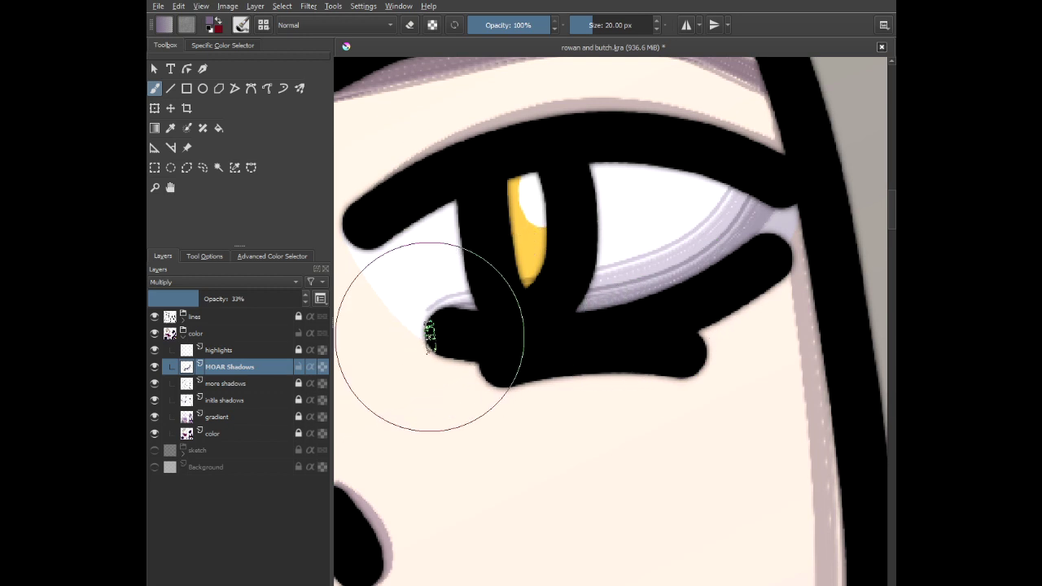
{"action": "mouse_move", "coordinate": [452, 318]}
{"action": "left_mouse_down"}
{"action": "mouse_move", "coordinate": [679, 258]}
{"action": "mouse_move", "coordinate": [766, 200]}
{"action": "left_mouse_up"}
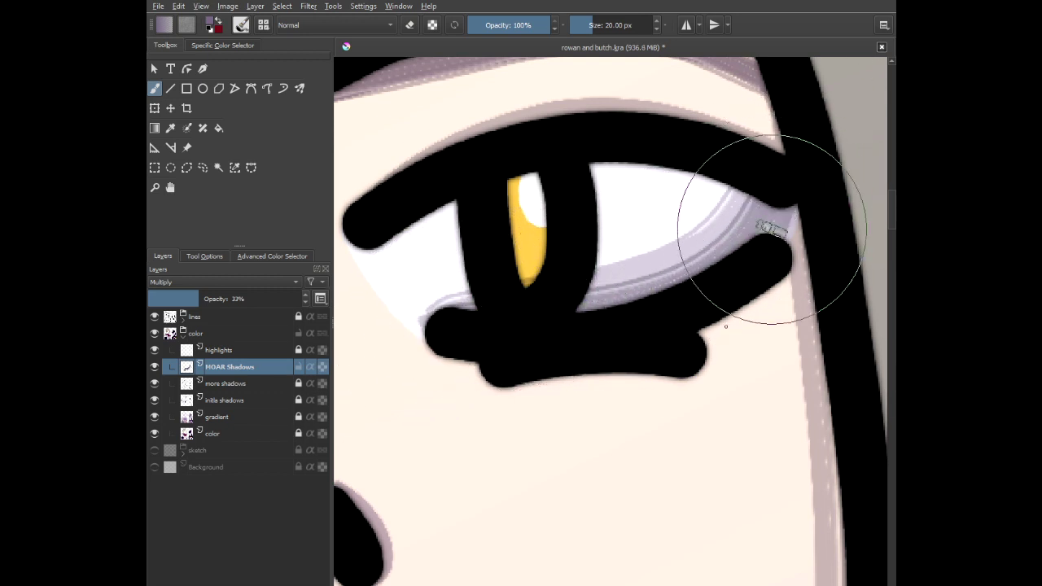
{"action": "scroll", "coordinate": [768, 225], "scroll_direction": "down", "scroll_amount": 5}
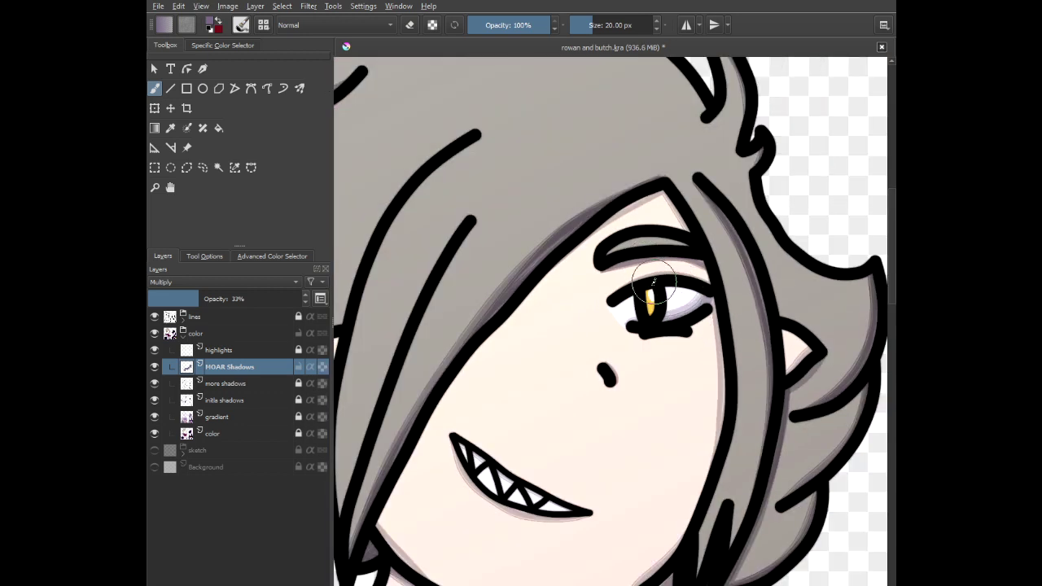
- Paint darker shadows beneath the grey-haired character's eyebrow and along the fringe edge beside the face
{"action": "scroll", "coordinate": [643, 269], "scroll_direction": "up", "scroll_amount": 3}
{"action": "mouse_move", "coordinate": [503, 237]}
{"action": "left_mouse_down"}
{"action": "mouse_move", "coordinate": [612, 205]}
{"action": "mouse_move", "coordinate": [791, 220]}
{"action": "left_mouse_up"}
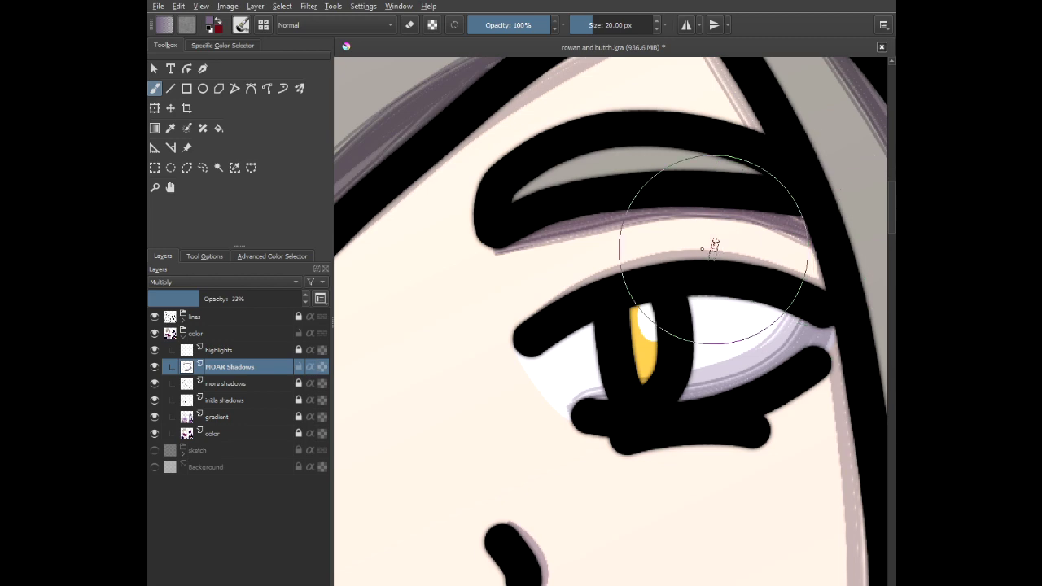
{"action": "scroll", "coordinate": [705, 244], "scroll_direction": "down", "scroll_amount": 1}
{"action": "left_click_drag", "start_coordinate": [654, 207], "coordinate": [729, 266]}
{"action": "mouse_move", "coordinate": [765, 140]}
{"action": "left_mouse_down"}
{"action": "mouse_move", "coordinate": [669, 189]}
{"action": "mouse_move", "coordinate": [516, 290]}
{"action": "left_mouse_up"}
{"action": "scroll", "coordinate": [516, 291], "scroll_direction": "down", "scroll_amount": 4}
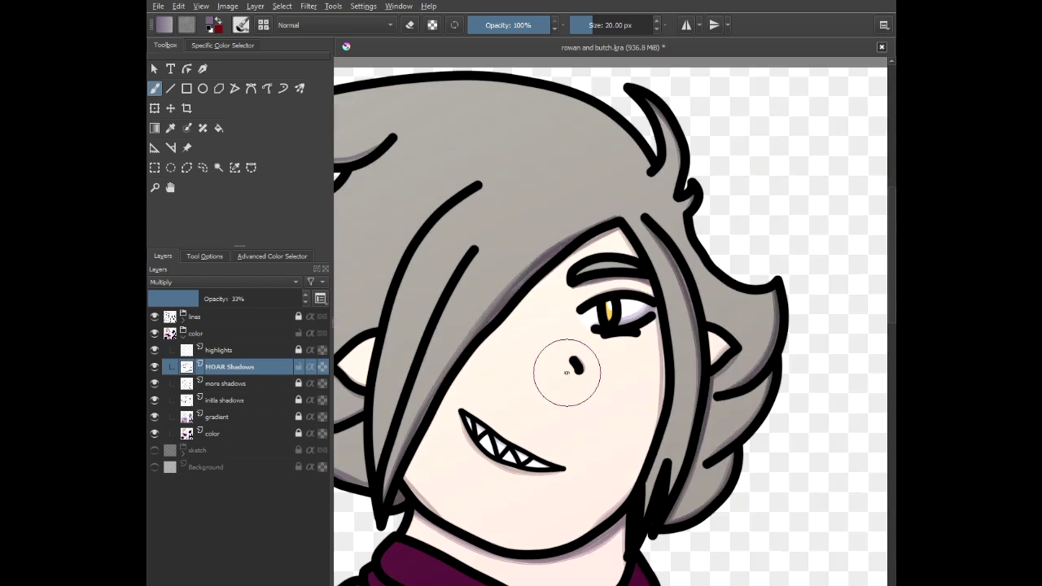
- Darken the shadow along the right side of the grey-haired character's nose mark
{"action": "scroll", "coordinate": [565, 367], "scroll_direction": "up", "scroll_amount": 6}
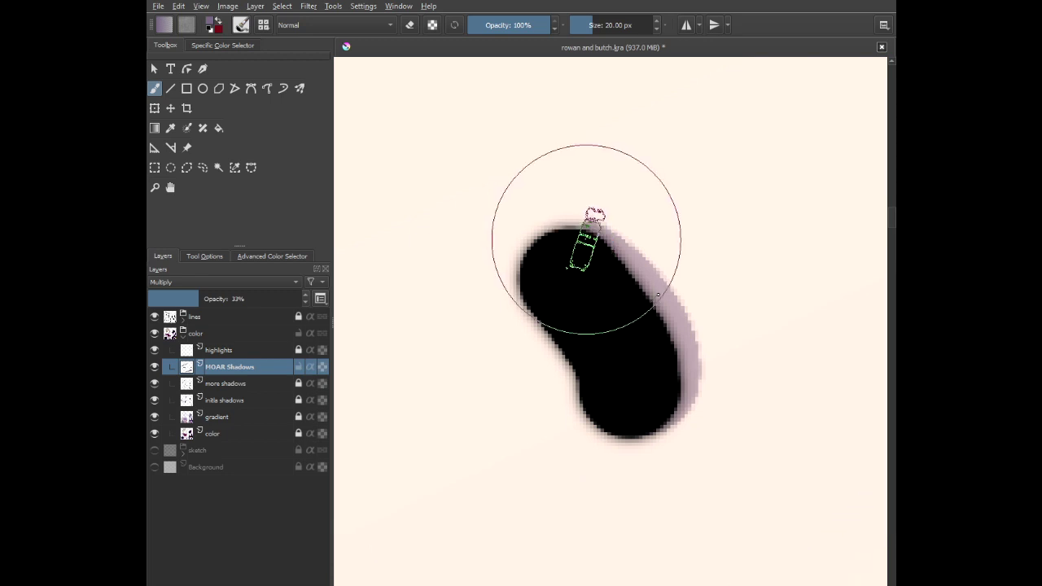
{"action": "scroll", "coordinate": [603, 438], "scroll_direction": "down", "scroll_amount": 4}
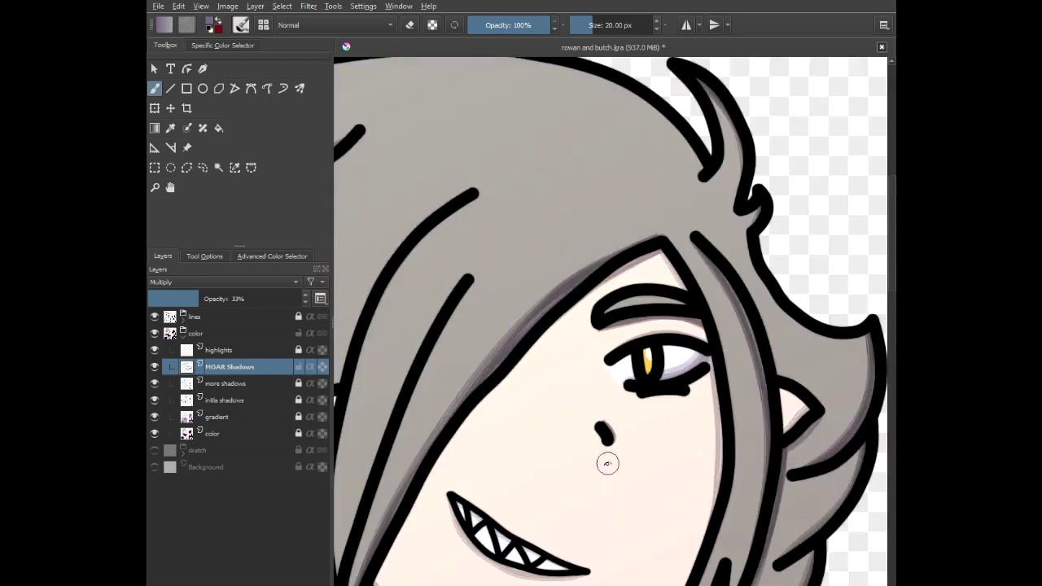
- Paint an extra shadow on the grey-haired character's neck, following the underside of the jaw
{"action": "scroll", "coordinate": [607, 460], "scroll_direction": "up", "scroll_amount": 2}
{"action": "scroll", "coordinate": [688, 416], "scroll_direction": "up", "scroll_amount": 5}
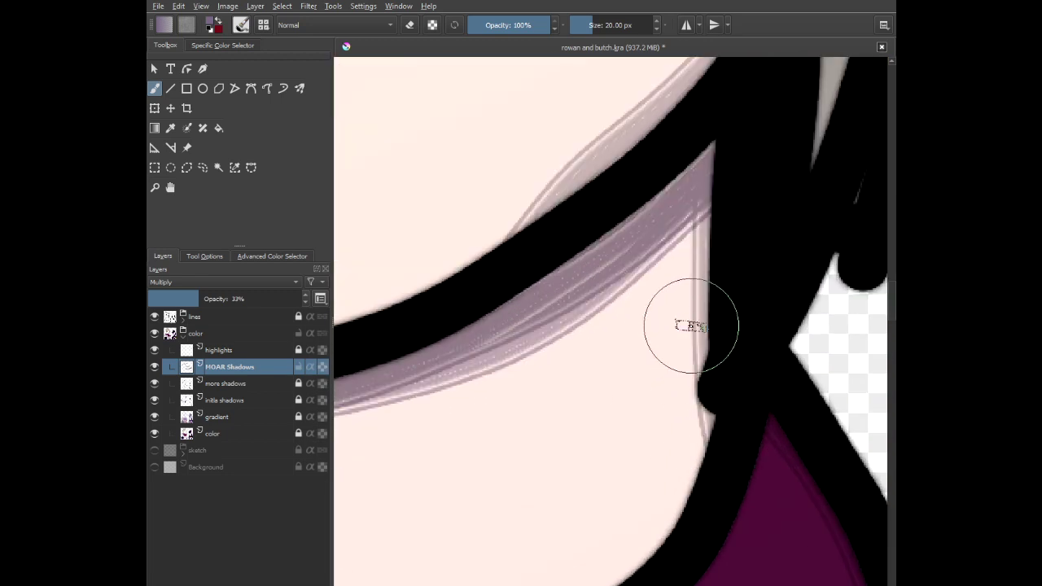
{"action": "scroll", "coordinate": [680, 240], "scroll_direction": "down", "scroll_amount": 2}
{"action": "left_click_drag", "start_coordinate": [668, 242], "coordinate": [807, 314]}
{"action": "scroll", "coordinate": [804, 300], "scroll_direction": "down", "scroll_amount": 1}
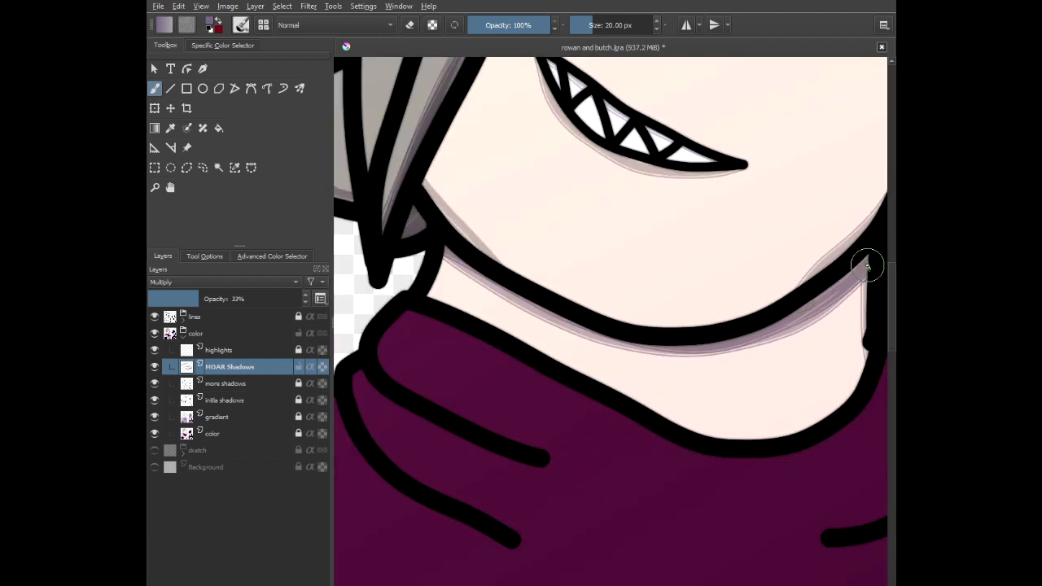
{"action": "mouse_move", "coordinate": [806, 306]}
{"action": "left_mouse_down"}
{"action": "mouse_move", "coordinate": [749, 302]}
{"action": "mouse_move", "coordinate": [692, 342]}
{"action": "mouse_move", "coordinate": [640, 348]}
{"action": "mouse_move", "coordinate": [551, 323]}
{"action": "mouse_move", "coordinate": [453, 258]}
{"action": "mouse_move", "coordinate": [578, 327]}
{"action": "left_mouse_up"}
- Paint a narrow second shadow inside the grey-haired character's right jawline, running down toward the chin
{"action": "scroll", "coordinate": [424, 236], "scroll_direction": "up", "scroll_amount": 6}
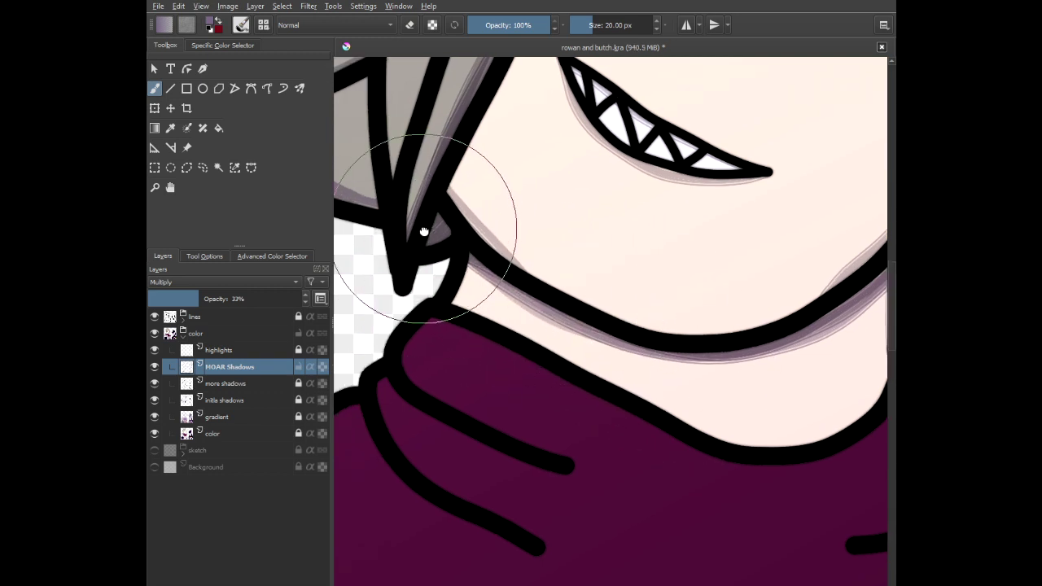
{"action": "mouse_move", "coordinate": [493, 99]}
{"action": "left_mouse_down"}
{"action": "mouse_move", "coordinate": [740, 361]}
{"action": "mouse_move", "coordinate": [794, 465]}
{"action": "mouse_move", "coordinate": [649, 399]}
{"action": "left_mouse_up"}
{"action": "scroll", "coordinate": [748, 437], "scroll_direction": "down", "scroll_amount": 6}
{"action": "scroll", "coordinate": [749, 436], "scroll_direction": "down", "scroll_amount": 1}
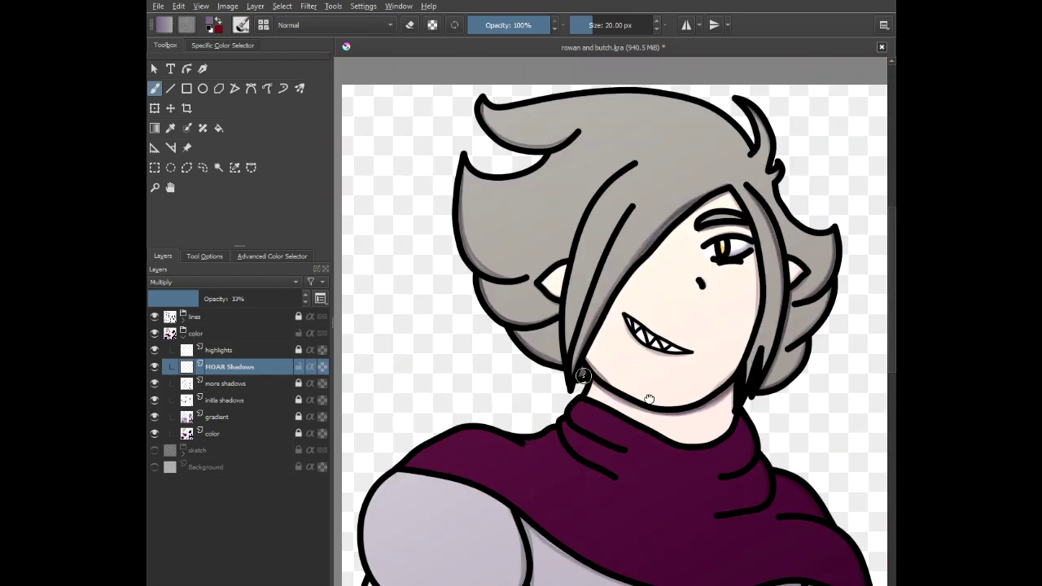
{"action": "scroll", "coordinate": [713, 396], "scroll_direction": "up", "scroll_amount": 6}
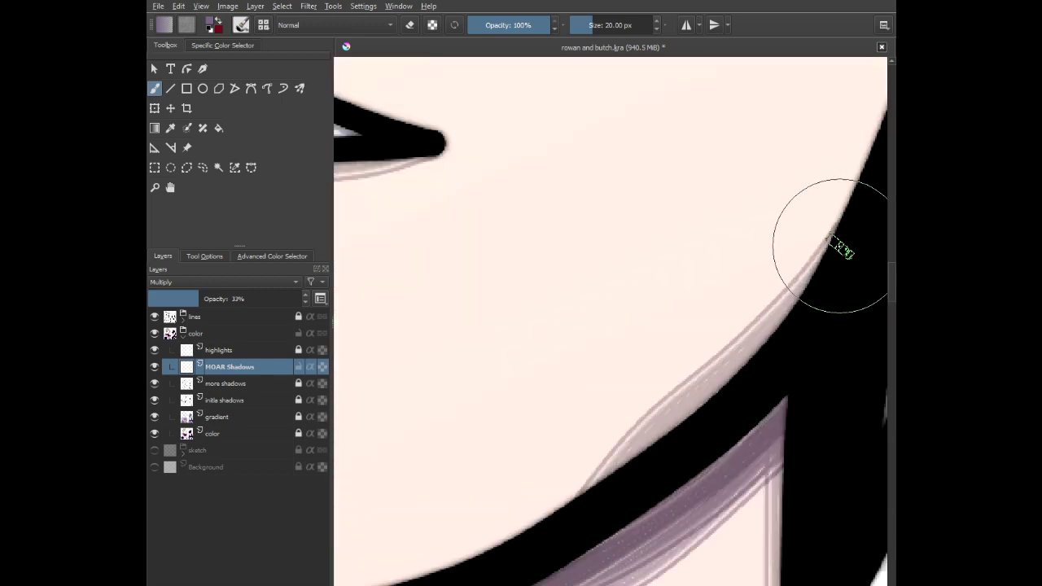
{"action": "mouse_move", "coordinate": [841, 245]}
{"action": "left_mouse_down"}
{"action": "mouse_move", "coordinate": [777, 328]}
{"action": "mouse_move", "coordinate": [621, 468]}
{"action": "left_mouse_up"}
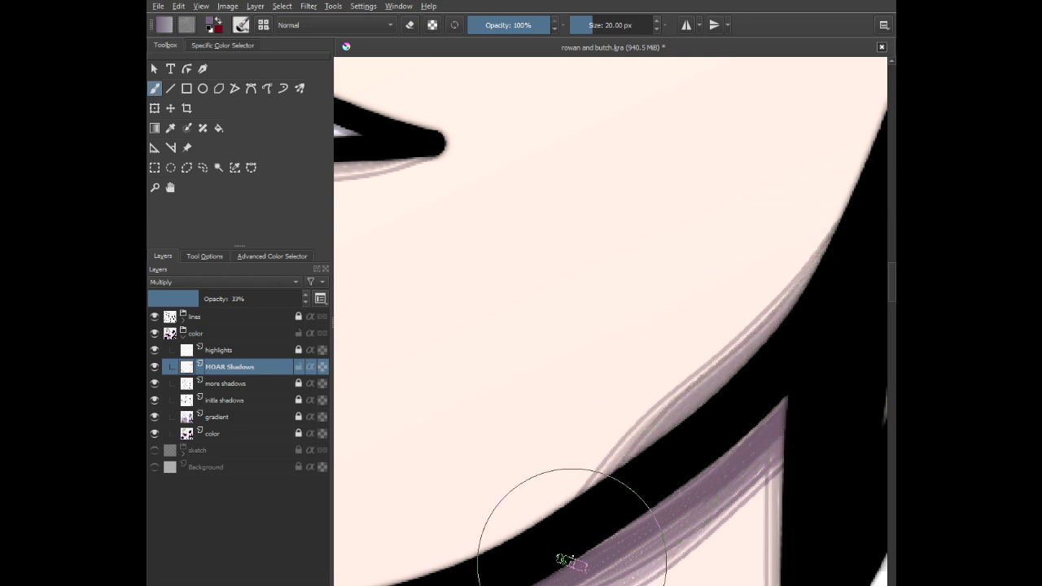
{"action": "scroll", "coordinate": [647, 395], "scroll_direction": "down", "scroll_amount": 3}
- Paint a thin second shadow down the grey-haired character's cheek along the right side strand, up to the eye
{"action": "scroll", "coordinate": [686, 239], "scroll_direction": "up", "scroll_amount": 3}
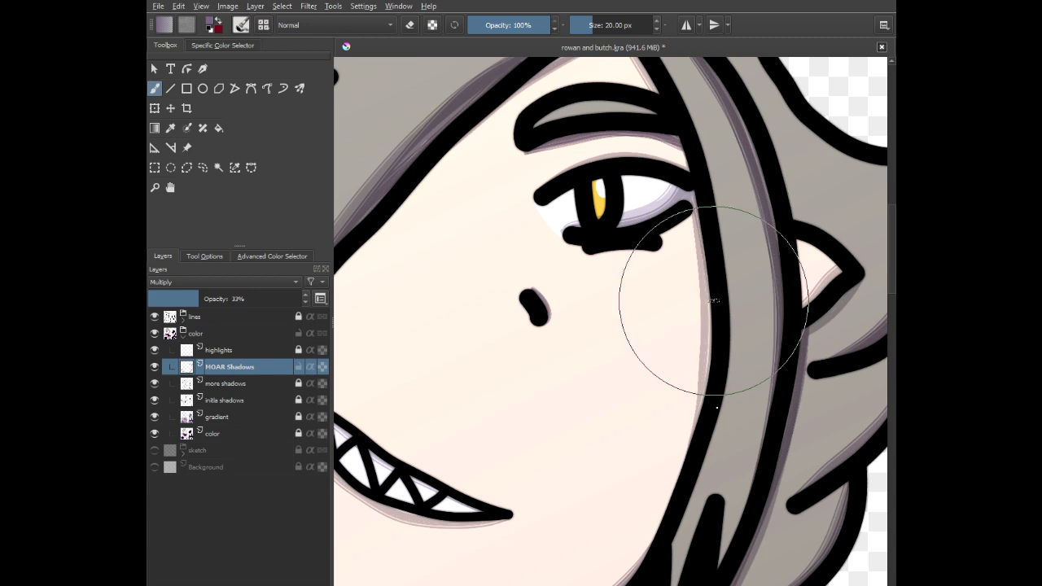
{"action": "left_click_drag", "start_coordinate": [706, 407], "coordinate": [698, 237]}
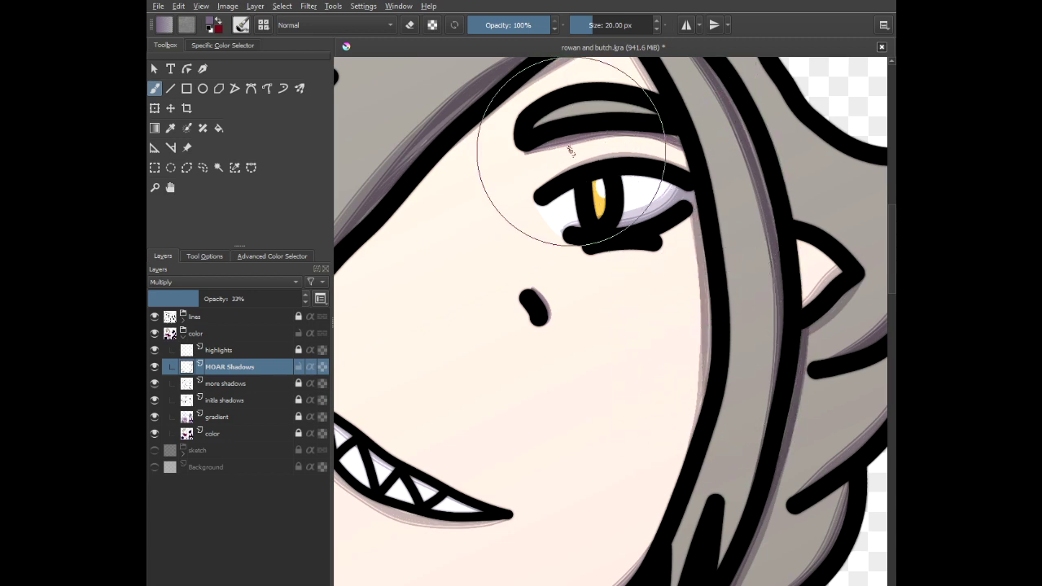
- Paint a thin shadow above the grey-haired character's upper eyelid and deepen the one beneath the eyebrow
{"action": "scroll", "coordinate": [570, 151], "scroll_direction": "up", "scroll_amount": 3}
{"action": "scroll", "coordinate": [516, 225], "scroll_direction": "down", "scroll_amount": 1}
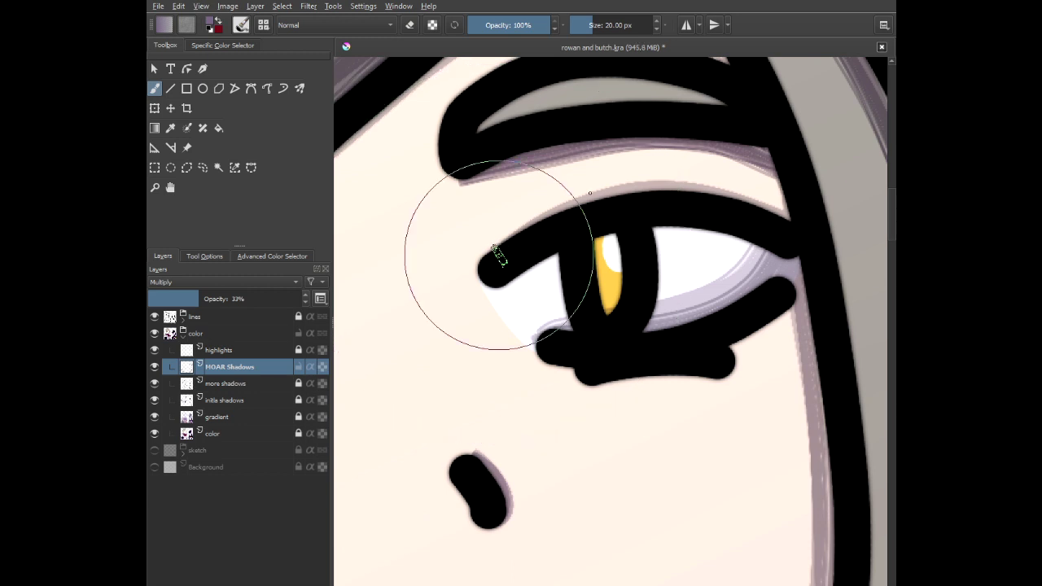
{"action": "mouse_move", "coordinate": [500, 255]}
{"action": "left_mouse_down"}
{"action": "mouse_move", "coordinate": [618, 195]}
{"action": "mouse_move", "coordinate": [673, 189]}
{"action": "mouse_move", "coordinate": [754, 208]}
{"action": "left_mouse_up"}
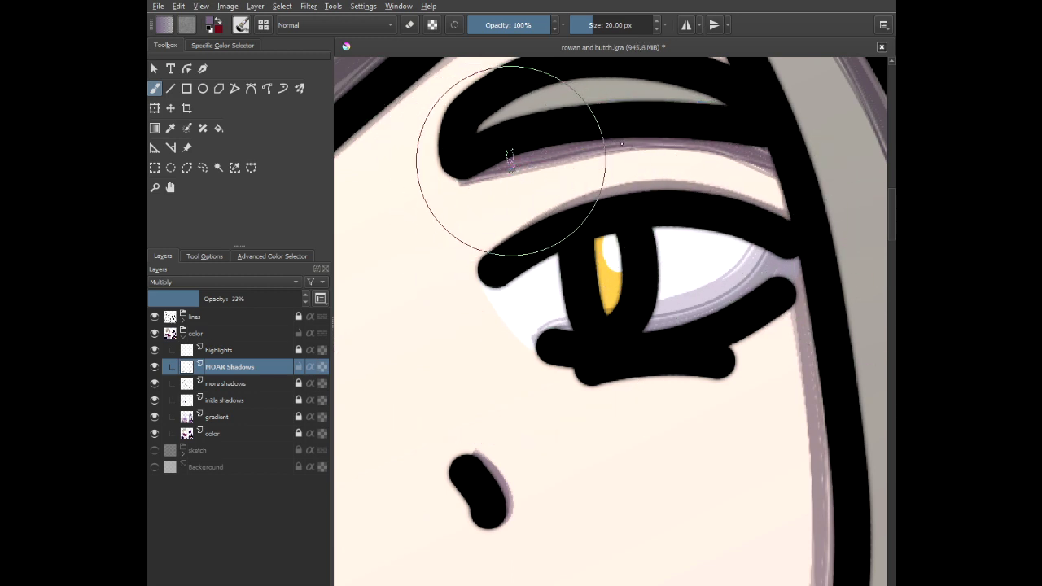
{"action": "left_click_drag", "start_coordinate": [622, 144], "coordinate": [739, 133]}
{"action": "scroll", "coordinate": [798, 183], "scroll_direction": "down", "scroll_amount": 5}
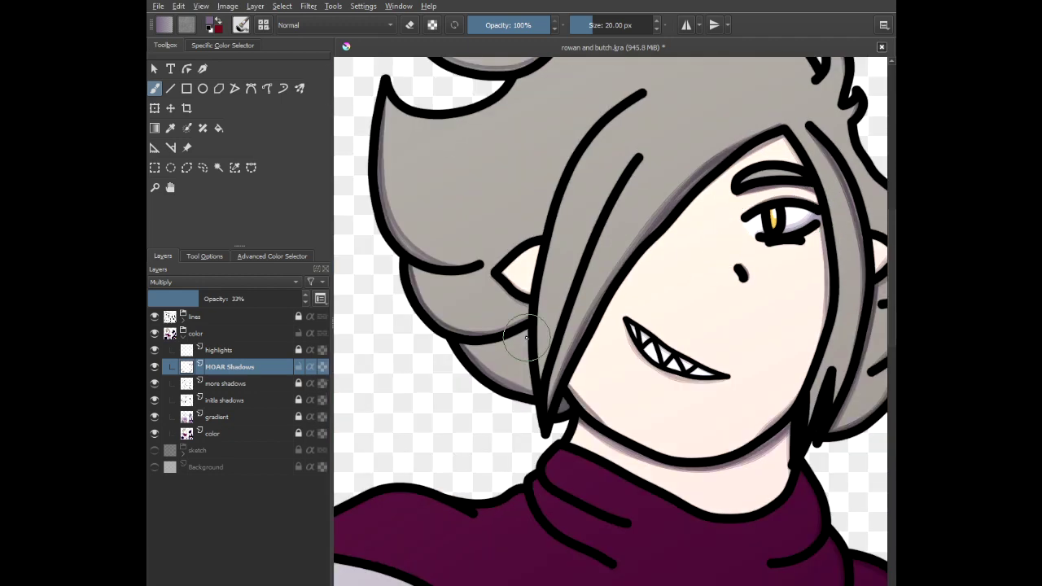
- Paint darker shadows along the lower edges of the grey-haired character's back hair tufts below the left ear
{"action": "scroll", "coordinate": [494, 294], "scroll_direction": "up", "scroll_amount": 1}
{"action": "scroll", "coordinate": [542, 282], "scroll_direction": "down", "scroll_amount": 1}
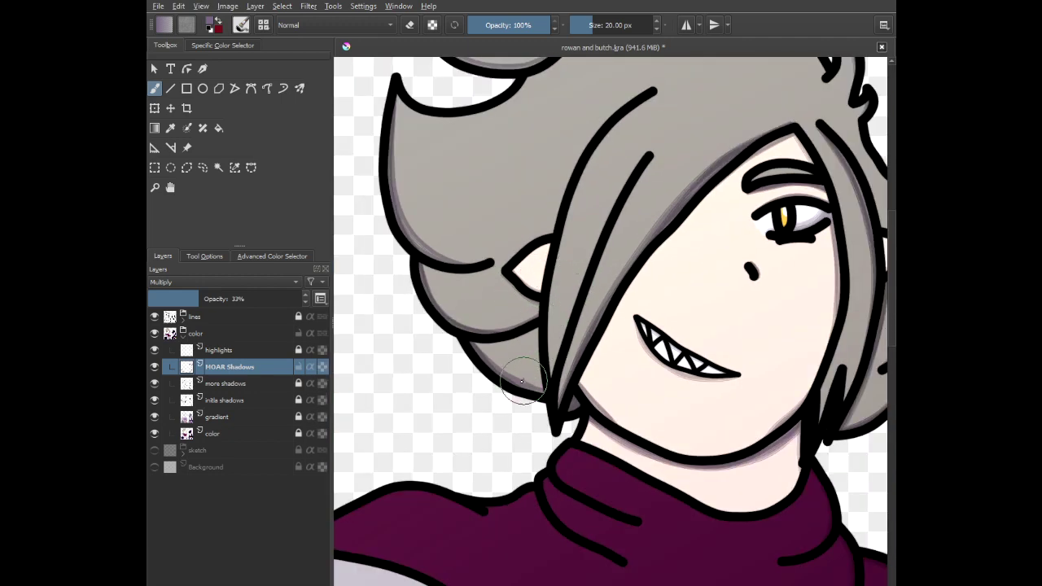
{"action": "scroll", "coordinate": [521, 381], "scroll_direction": "up", "scroll_amount": 4}
{"action": "mouse_move", "coordinate": [411, 263]}
{"action": "left_mouse_down"}
{"action": "mouse_move", "coordinate": [472, 339]}
{"action": "mouse_move", "coordinate": [551, 395]}
{"action": "mouse_move", "coordinate": [698, 449]}
{"action": "left_mouse_up"}
{"action": "mouse_move", "coordinate": [611, 459]}
{"action": "left_mouse_down"}
{"action": "mouse_move", "coordinate": [497, 319]}
{"action": "mouse_move", "coordinate": [551, 363]}
{"action": "mouse_move", "coordinate": [724, 449]}
{"action": "mouse_move", "coordinate": [456, 331]}
{"action": "mouse_move", "coordinate": [448, 299]}
{"action": "mouse_move", "coordinate": [582, 382]}
{"action": "mouse_move", "coordinate": [577, 425]}
{"action": "mouse_move", "coordinate": [500, 371]}
{"action": "mouse_move", "coordinate": [492, 359]}
{"action": "mouse_move", "coordinate": [659, 450]}
{"action": "left_mouse_up"}
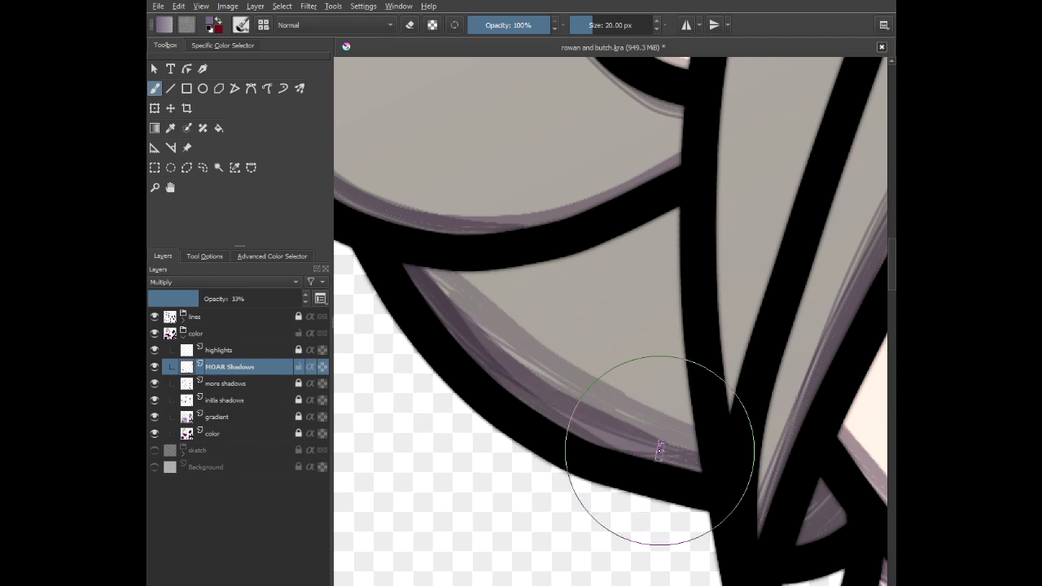
- Darken the small triangular hair patch between the tip of the grey-haired character's front strand and the jaw
{"action": "left_click_drag", "start_coordinate": [793, 533], "coordinate": [593, 372]}
{"action": "scroll", "coordinate": [594, 372], "scroll_direction": "up", "scroll_amount": 3}
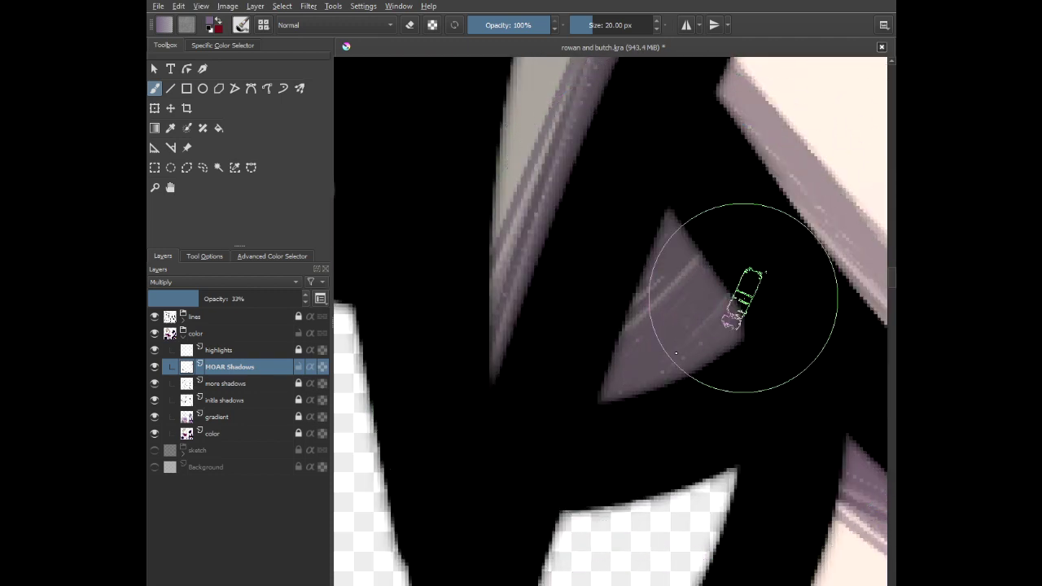
{"action": "mouse_move", "coordinate": [744, 298]}
{"action": "left_mouse_down"}
{"action": "mouse_move", "coordinate": [652, 349]}
{"action": "mouse_move", "coordinate": [515, 385]}
{"action": "left_mouse_up"}
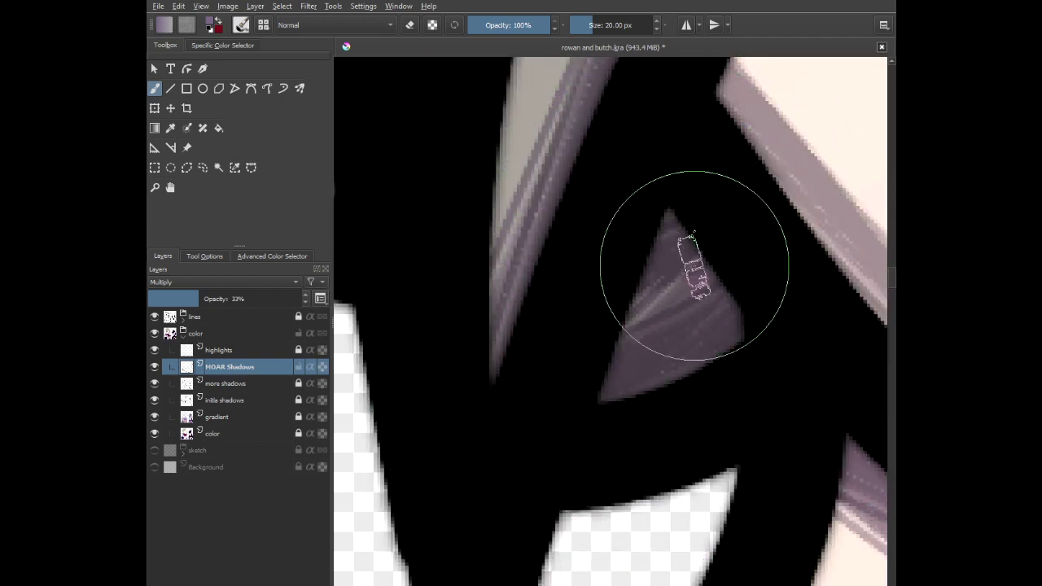
{"action": "scroll", "coordinate": [568, 239], "scroll_direction": "down", "scroll_amount": 3}
{"action": "scroll", "coordinate": [568, 239], "scroll_direction": "down", "scroll_amount": 2}
{"action": "scroll", "coordinate": [570, 220], "scroll_direction": "up", "scroll_amount": 2}
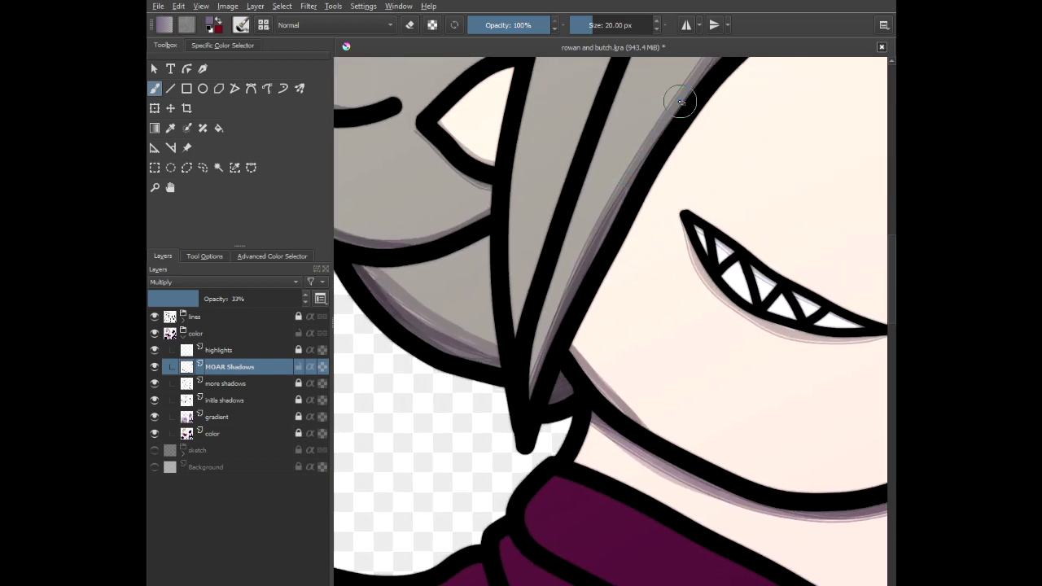
- Set the brush size to 40 px and paint a wider second shadow along the lower edge of the hair tuft left of the ear
{"action": "scroll", "coordinate": [608, 146], "scroll_direction": "down", "scroll_amount": 3}
{"action": "scroll", "coordinate": [456, 168], "scroll_direction": "up", "scroll_amount": 5}
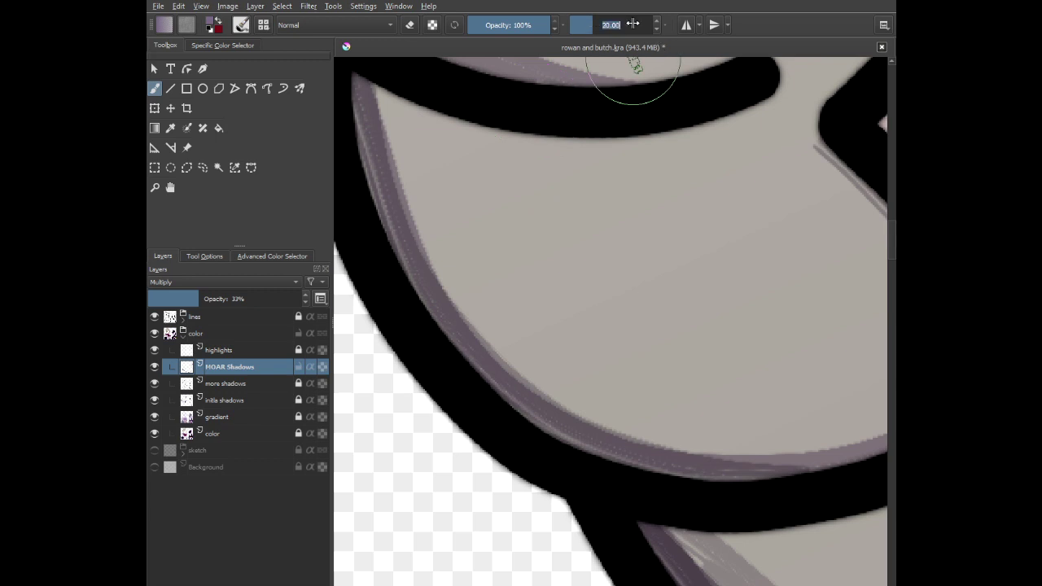
{"action": "scroll", "coordinate": [586, 205], "scroll_direction": "down", "scroll_amount": 4}
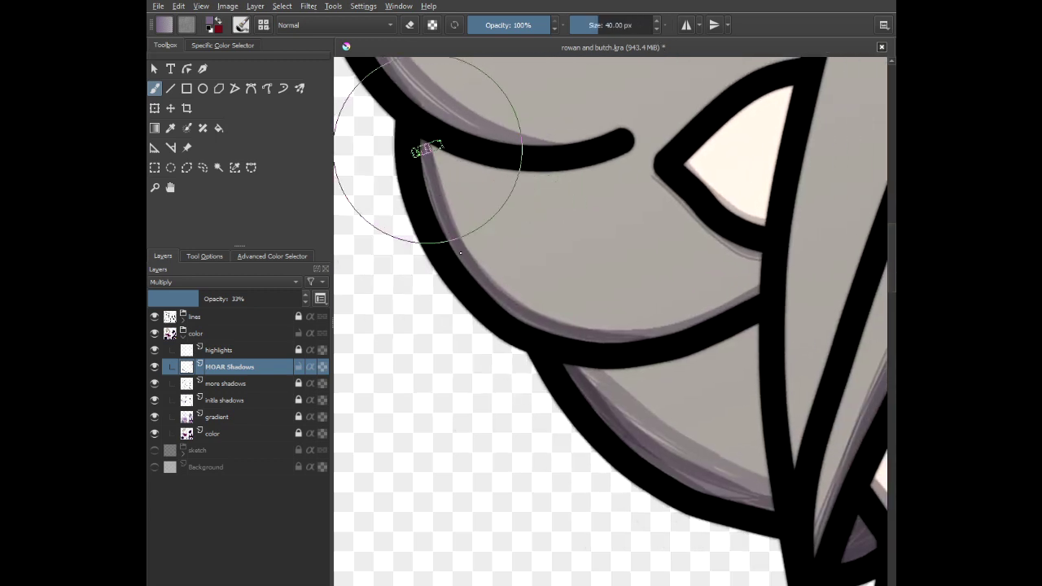
{"action": "mouse_move", "coordinate": [426, 149]}
{"action": "left_mouse_down"}
{"action": "mouse_move", "coordinate": [461, 236]}
{"action": "mouse_move", "coordinate": [505, 286]}
{"action": "mouse_move", "coordinate": [573, 325]}
{"action": "mouse_move", "coordinate": [661, 328]}
{"action": "mouse_move", "coordinate": [766, 289]}
{"action": "left_mouse_up"}
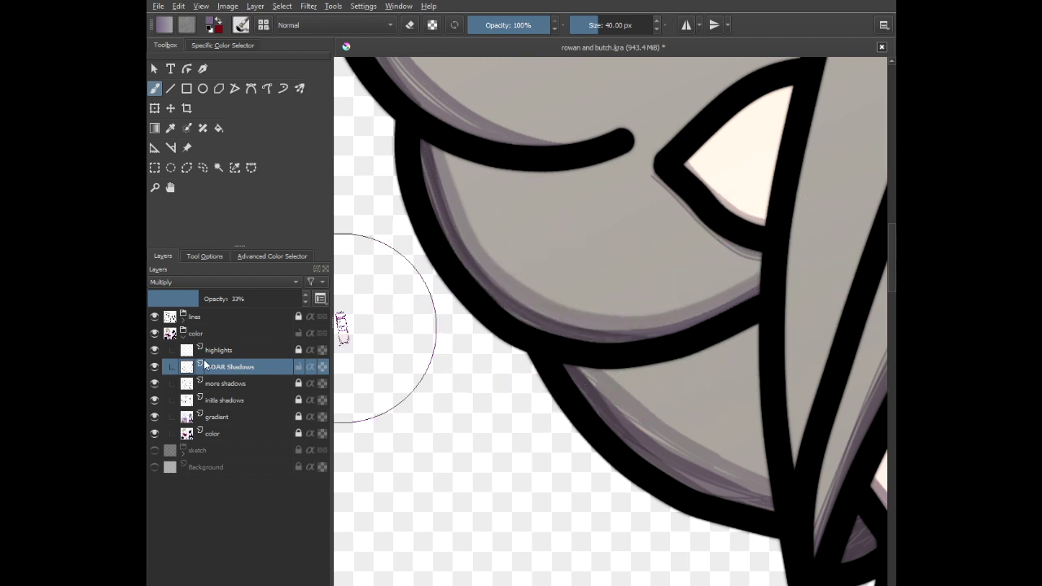
- Enable alpha inheritance on the MOAR Shadows, more shadows, initial shadows and gradient layers
{"action": "left_click", "coordinate": [309, 385]}
{"action": "left_click", "coordinate": [311, 401]}
{"action": "left_click", "coordinate": [311, 414]}
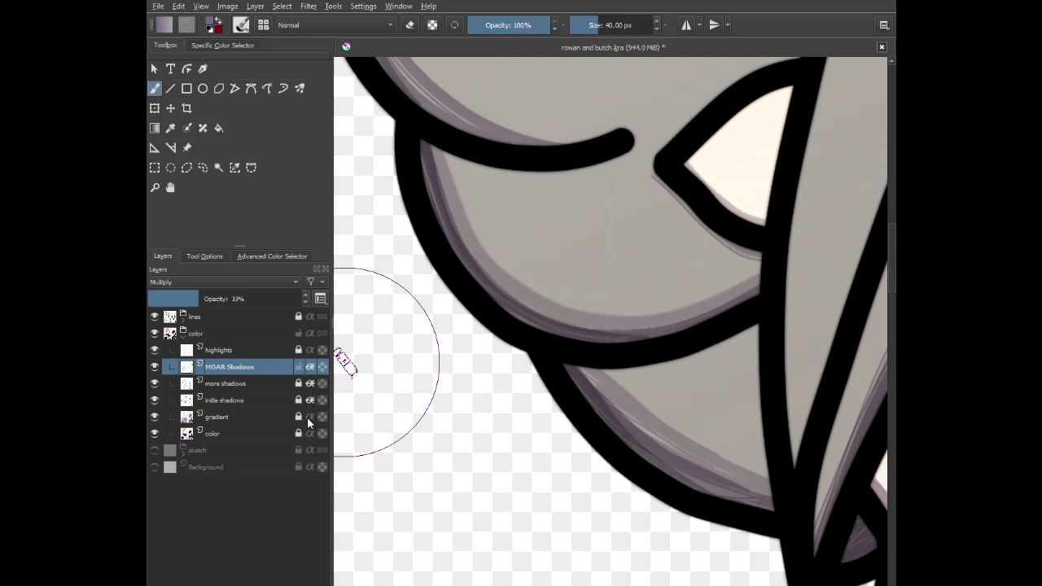
{"action": "left_click", "coordinate": [307, 417]}
- Paint a wider second shadow down the outer edge of the grey-haired character's large left tuft, ending at its short lower line
{"action": "left_click_drag", "start_coordinate": [432, 229], "coordinate": [473, 451]}
{"action": "scroll", "coordinate": [432, 279], "scroll_direction": "down", "scroll_amount": 1}
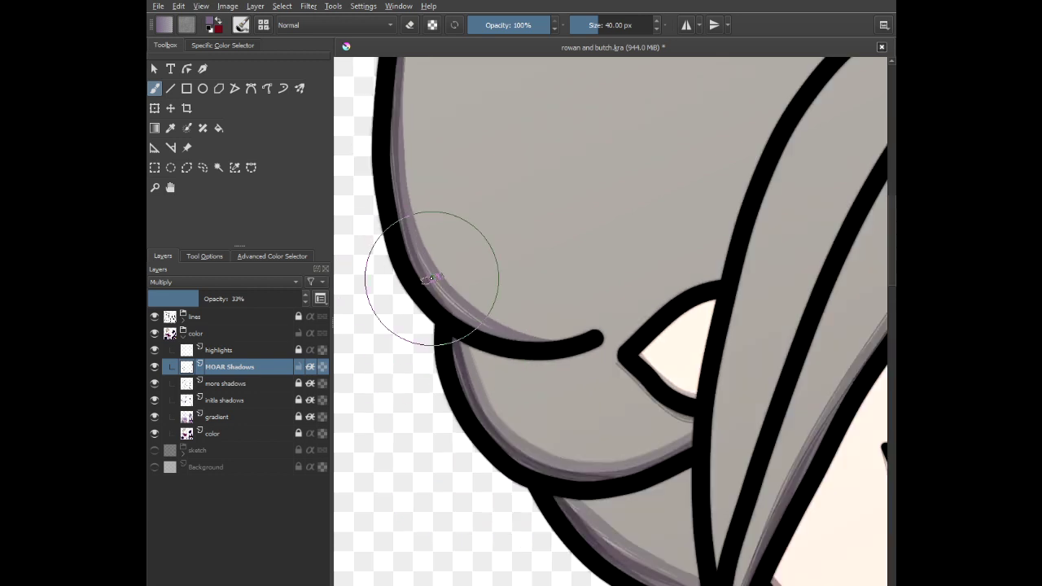
{"action": "left_click_drag", "start_coordinate": [430, 278], "coordinate": [463, 274]}
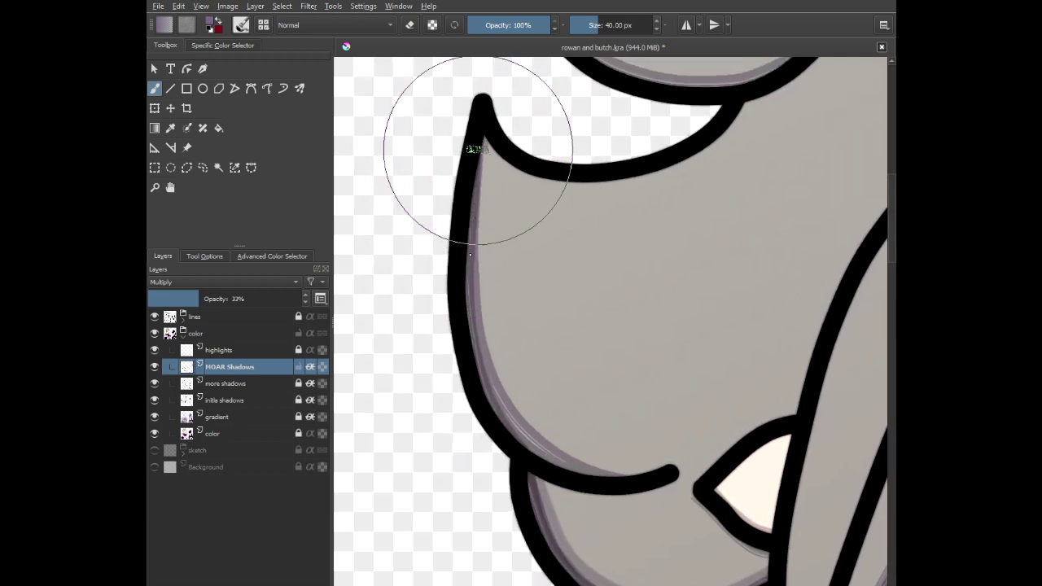
{"action": "mouse_move", "coordinate": [472, 237]}
{"action": "left_mouse_down"}
{"action": "mouse_move", "coordinate": [494, 341]}
{"action": "mouse_move", "coordinate": [532, 419]}
{"action": "mouse_move", "coordinate": [566, 448]}
{"action": "mouse_move", "coordinate": [667, 488]}
{"action": "mouse_move", "coordinate": [551, 461]}
{"action": "mouse_move", "coordinate": [512, 427]}
{"action": "mouse_move", "coordinate": [485, 388]}
{"action": "mouse_move", "coordinate": [466, 320]}
{"action": "mouse_move", "coordinate": [465, 226]}
{"action": "mouse_move", "coordinate": [476, 298]}
{"action": "mouse_move", "coordinate": [525, 420]}
{"action": "left_mouse_up"}
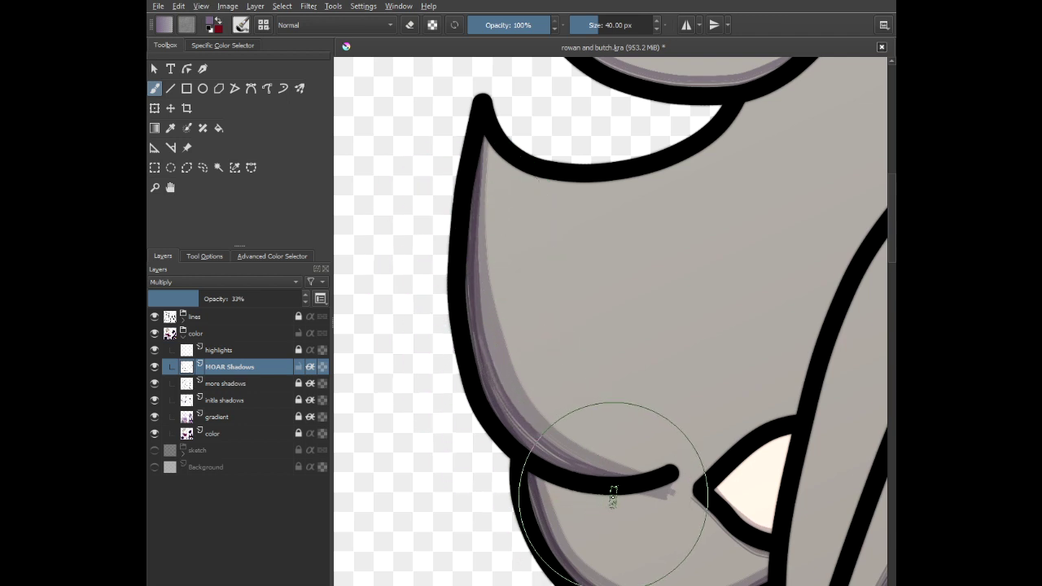
- Erase the stray shadow marks beneath the short line at the bottom of the large left tuft
{"action": "scroll", "coordinate": [613, 492], "scroll_direction": "up", "scroll_amount": 5}
{"action": "key", "text": "e"}
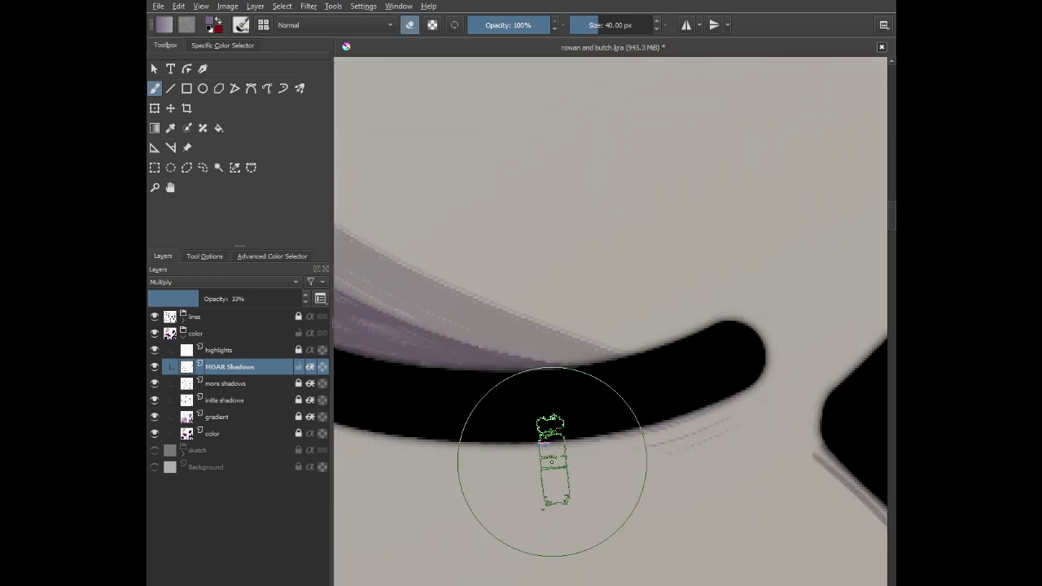
{"action": "scroll", "coordinate": [661, 407], "scroll_direction": "down", "scroll_amount": 5}
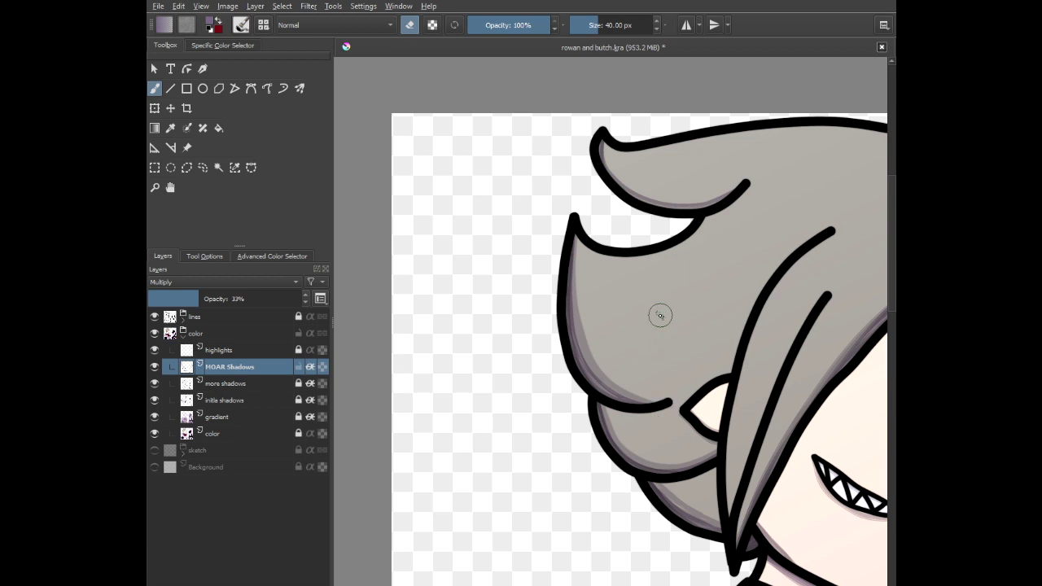
- Paint a second shadow along the fringe edge bordering the face, from the top of the forehead to the long strand's tip
{"action": "scroll", "coordinate": [688, 291], "scroll_direction": "down", "scroll_amount": 2}
{"action": "scroll", "coordinate": [698, 209], "scroll_direction": "up", "scroll_amount": 5}
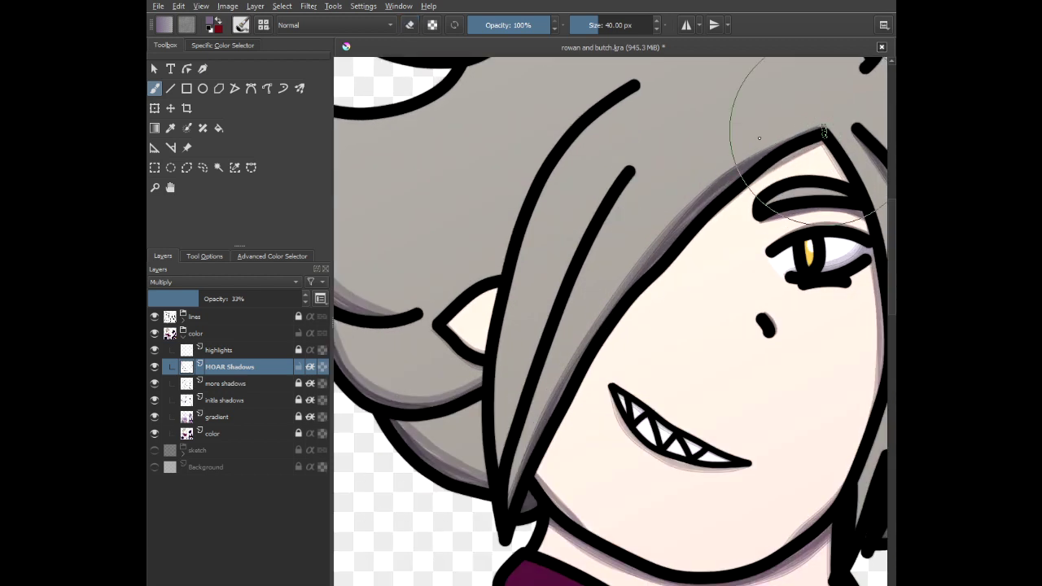
{"action": "mouse_move", "coordinate": [784, 143]}
{"action": "left_mouse_down"}
{"action": "mouse_move", "coordinate": [707, 184]}
{"action": "mouse_move", "coordinate": [609, 297]}
{"action": "mouse_move", "coordinate": [565, 362]}
{"action": "mouse_move", "coordinate": [505, 485]}
{"action": "left_mouse_up"}
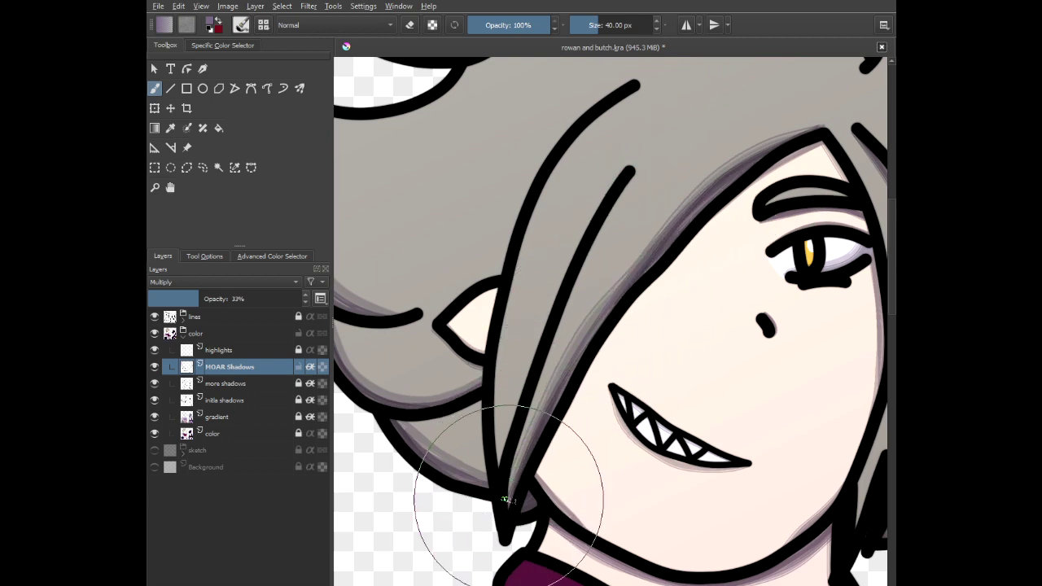
- Paint second shadows down the side strand right of the face and on the hair directly behind it below the ear
{"action": "scroll", "coordinate": [563, 381], "scroll_direction": "down", "scroll_amount": 1}
{"action": "scroll", "coordinate": [563, 382], "scroll_direction": "down", "scroll_amount": 2}
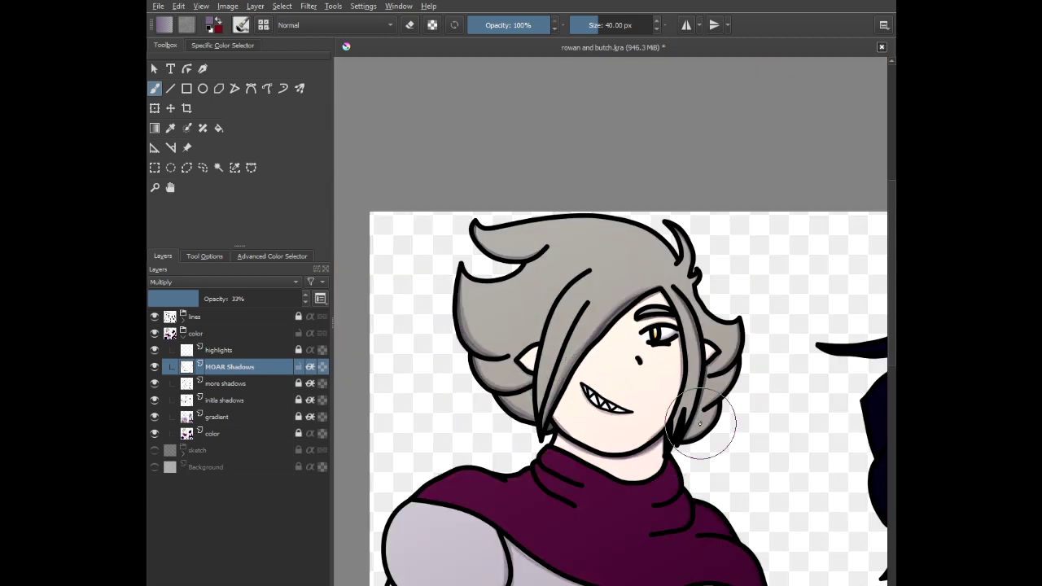
{"action": "scroll", "coordinate": [700, 423], "scroll_direction": "up", "scroll_amount": 3}
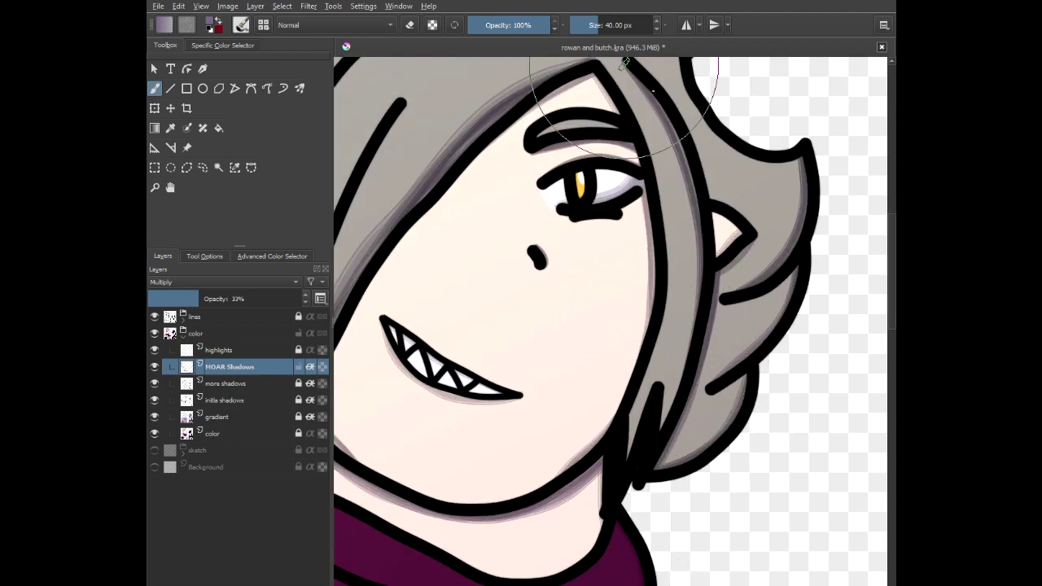
{"action": "mouse_move", "coordinate": [673, 146]}
{"action": "left_mouse_down"}
{"action": "mouse_move", "coordinate": [693, 198]}
{"action": "mouse_move", "coordinate": [700, 279]}
{"action": "mouse_move", "coordinate": [686, 361]}
{"action": "mouse_move", "coordinate": [656, 442]}
{"action": "left_mouse_up"}
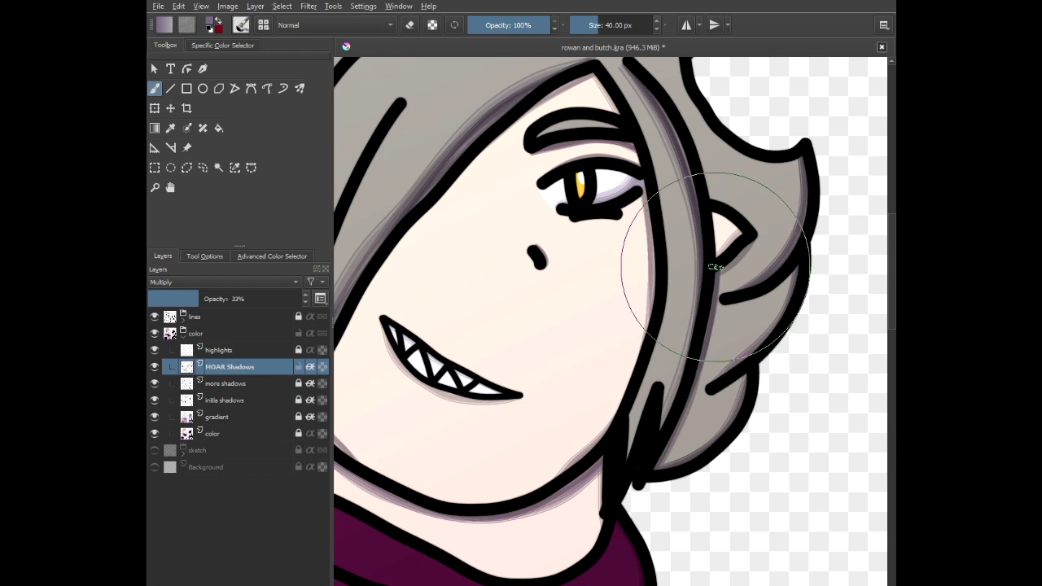
{"action": "mouse_move", "coordinate": [715, 266]}
{"action": "left_mouse_down"}
{"action": "mouse_move", "coordinate": [696, 396]}
{"action": "mouse_move", "coordinate": [660, 483]}
{"action": "left_mouse_up"}
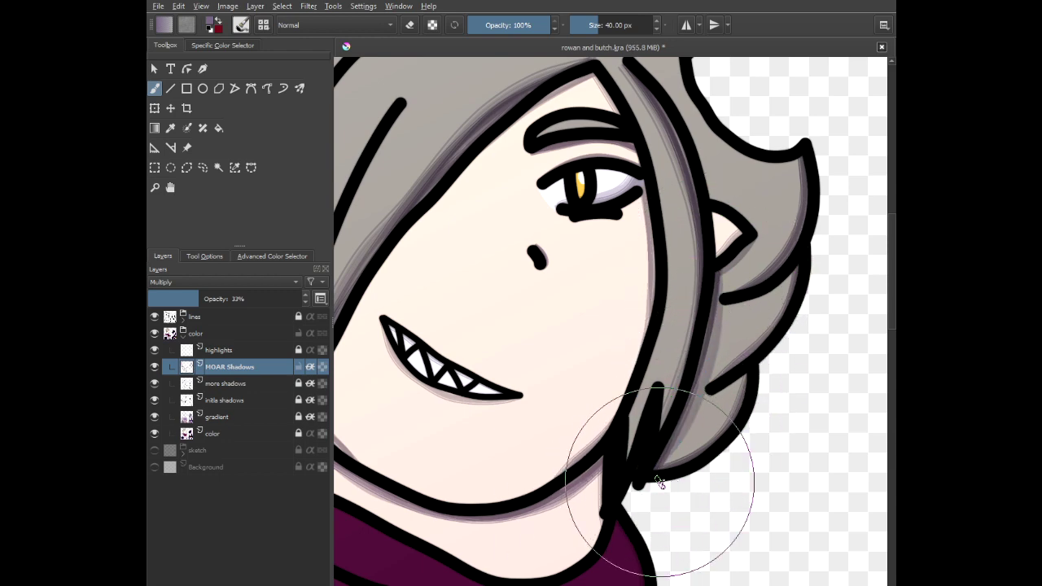
- Paint a second shadow along the curved outer edge of the lowest hair tuft on the right side of the head
{"action": "scroll", "coordinate": [659, 483], "scroll_direction": "up", "scroll_amount": 3}
{"action": "mouse_move", "coordinate": [784, 256]}
{"action": "left_mouse_down"}
{"action": "mouse_move", "coordinate": [771, 361]}
{"action": "mouse_move", "coordinate": [728, 438]}
{"action": "mouse_move", "coordinate": [663, 493]}
{"action": "left_mouse_up"}
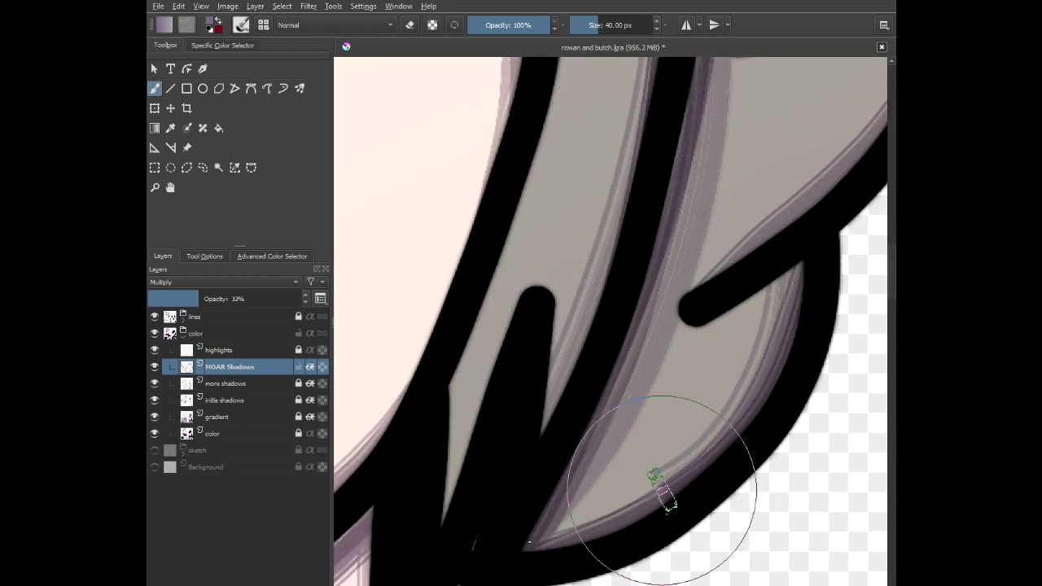
{"action": "scroll", "coordinate": [664, 493], "scroll_direction": "down", "scroll_amount": 4}
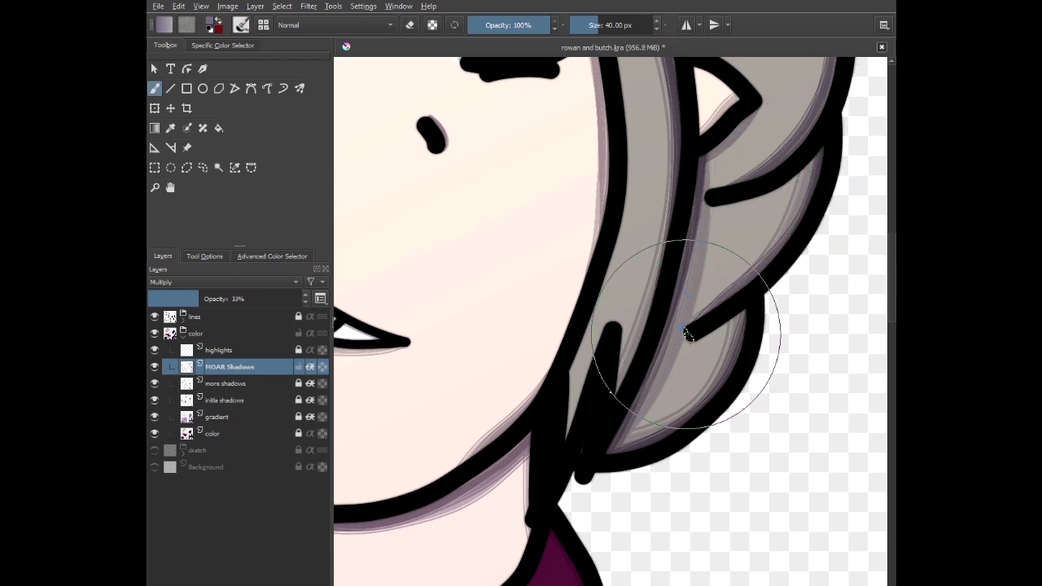
- Paint second shadows along the outer edge of the upper right hair tuft and on the hair beneath the right ear
{"action": "scroll", "coordinate": [687, 333], "scroll_direction": "down", "scroll_amount": 2}
{"action": "scroll", "coordinate": [788, 120], "scroll_direction": "up", "scroll_amount": 2}
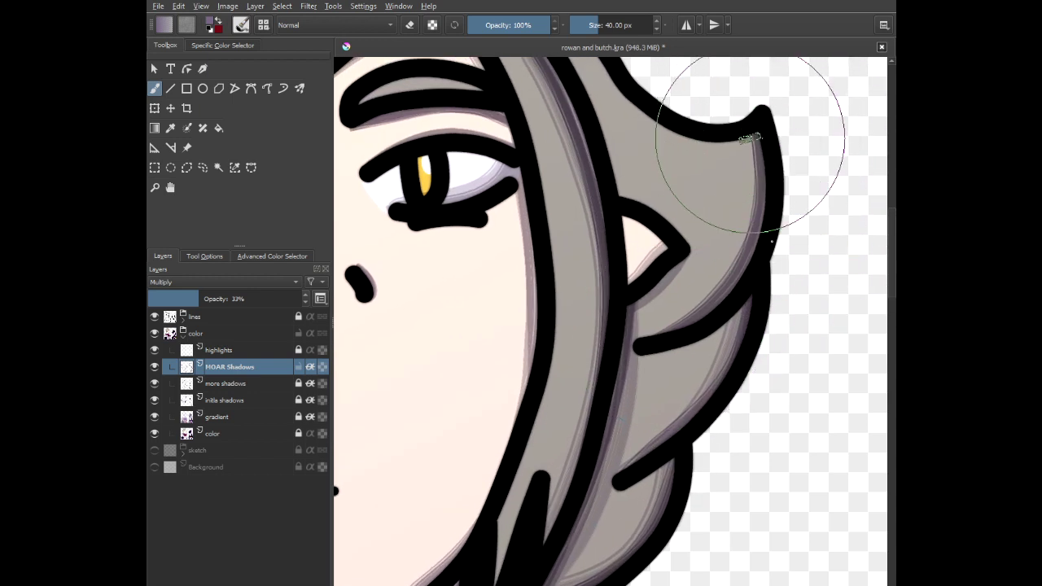
{"action": "mouse_move", "coordinate": [750, 139]}
{"action": "left_mouse_down"}
{"action": "mouse_move", "coordinate": [745, 253]}
{"action": "mouse_move", "coordinate": [675, 333]}
{"action": "left_mouse_up"}
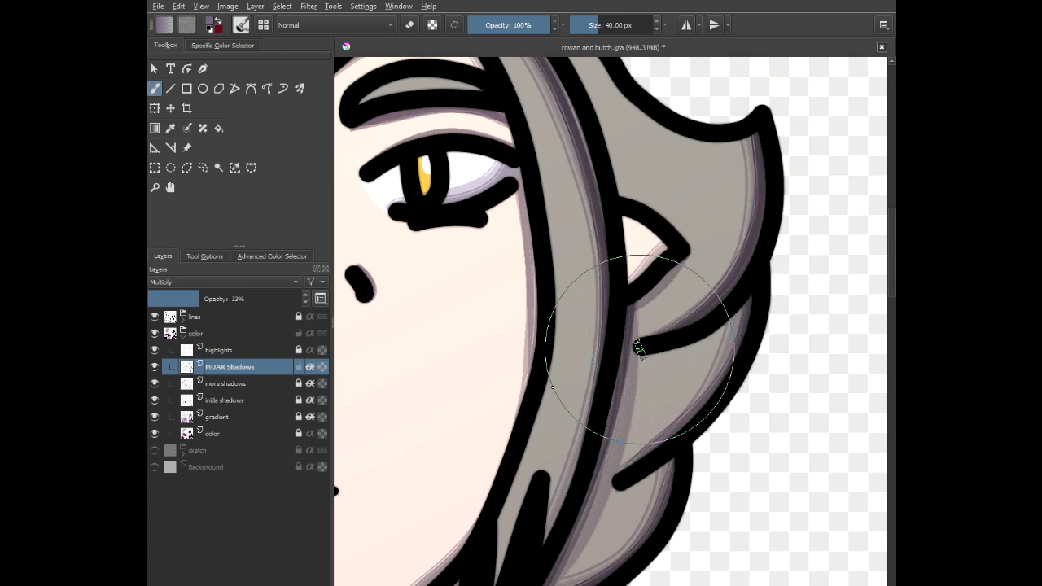
{"action": "scroll", "coordinate": [646, 260], "scroll_direction": "down", "scroll_amount": 2}
{"action": "scroll", "coordinate": [649, 274], "scroll_direction": "up", "scroll_amount": 4}
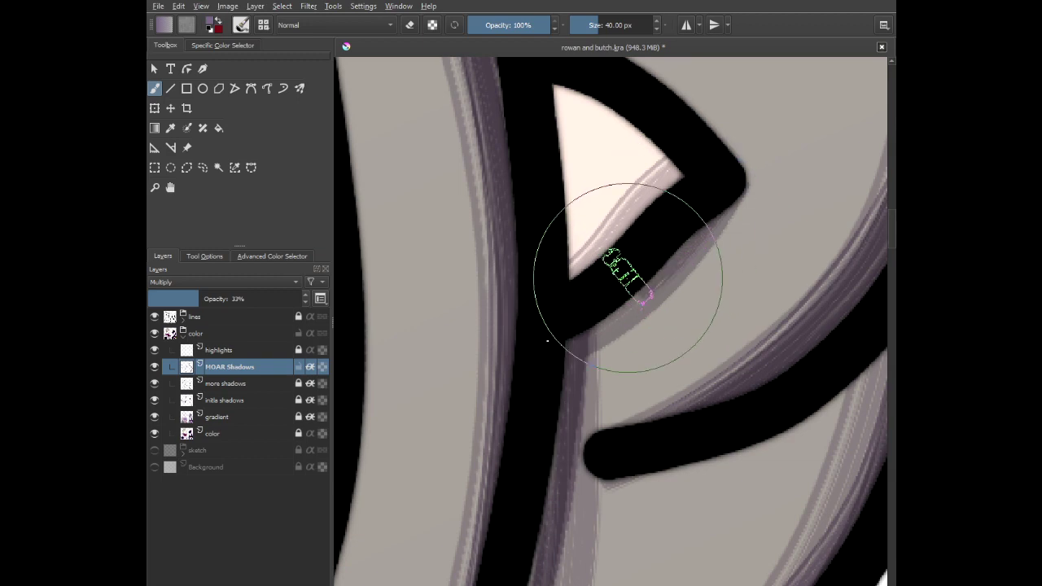
- Paint thin second shadows inside the upright hair wisp and the small curl at the upper right of the head
{"action": "scroll", "coordinate": [551, 306], "scroll_direction": "down", "scroll_amount": 4}
{"action": "scroll", "coordinate": [550, 305], "scroll_direction": "down", "scroll_amount": 2}
{"action": "scroll", "coordinate": [643, 298], "scroll_direction": "up", "scroll_amount": 1}
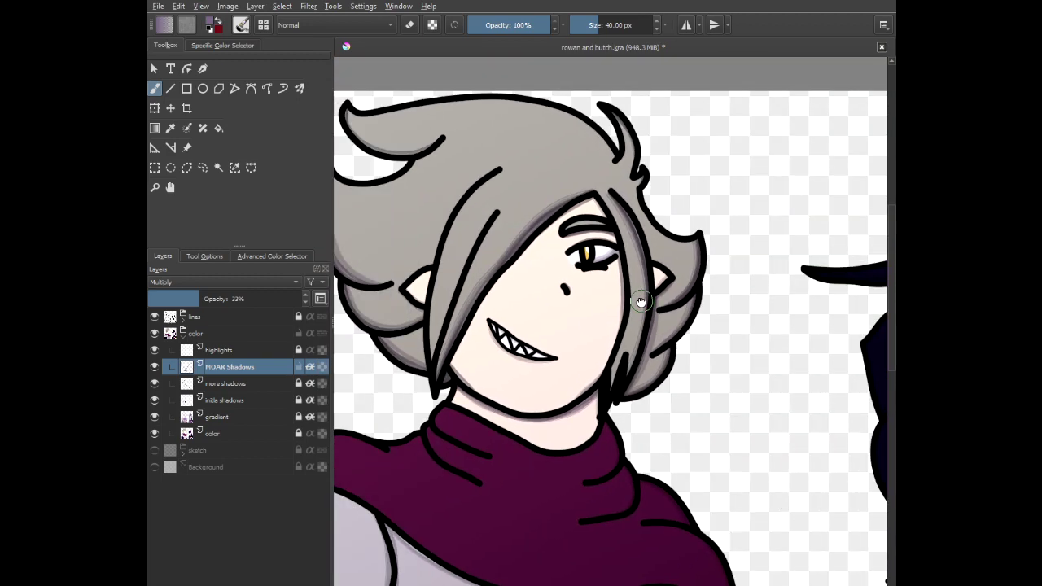
{"action": "scroll", "coordinate": [601, 106], "scroll_direction": "up", "scroll_amount": 4}
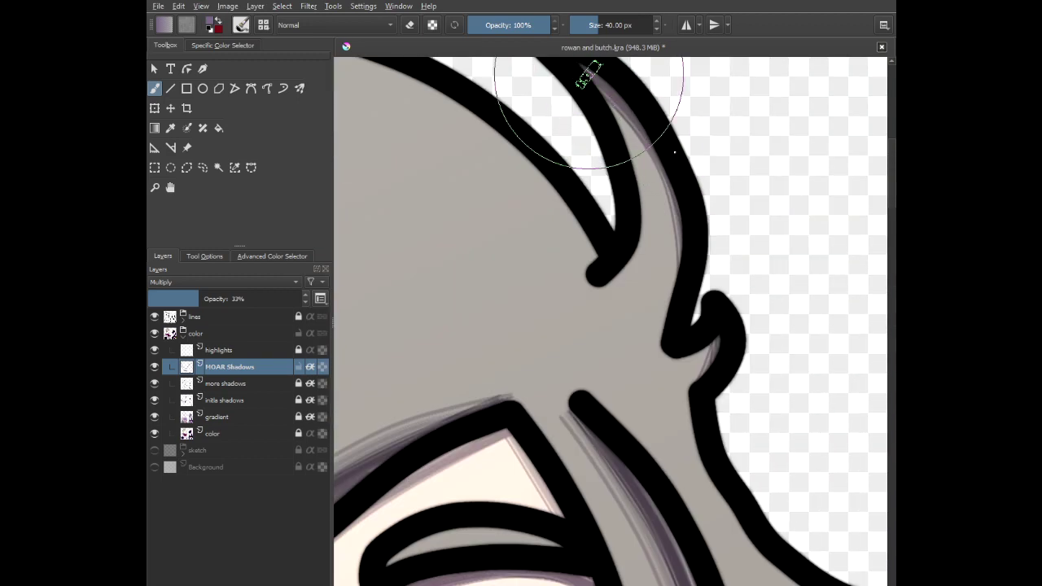
{"action": "mouse_move", "coordinate": [588, 75]}
{"action": "left_mouse_down"}
{"action": "mouse_move", "coordinate": [637, 123]}
{"action": "mouse_move", "coordinate": [665, 181]}
{"action": "mouse_move", "coordinate": [686, 303]}
{"action": "mouse_move", "coordinate": [710, 344]}
{"action": "left_mouse_up"}
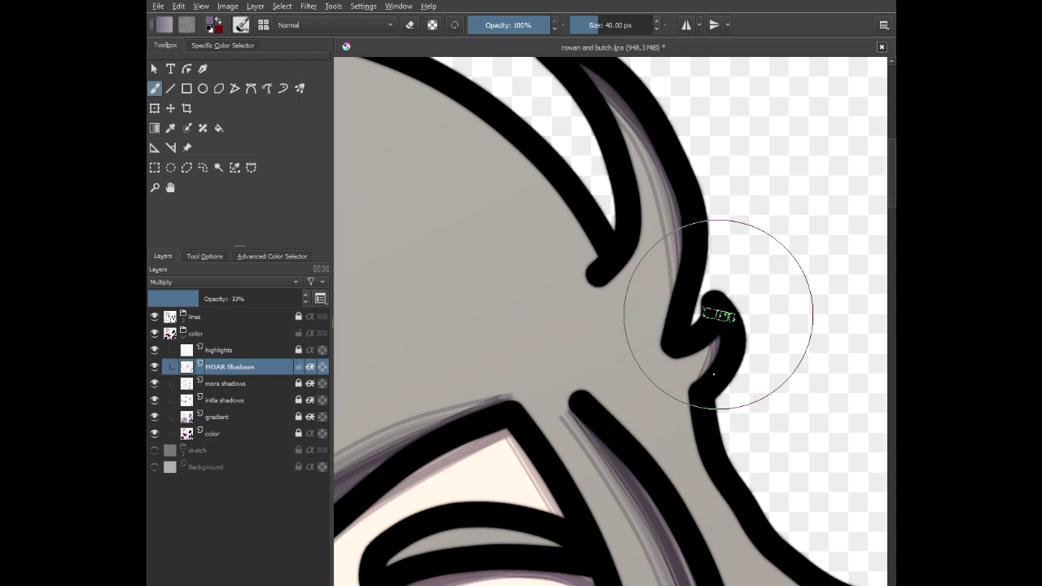
- Paint a wider second shadow along the lower curve of the topmost left hair tuft, from its tip to the end of the line
{"action": "scroll", "coordinate": [709, 430], "scroll_direction": "down", "scroll_amount": 3}
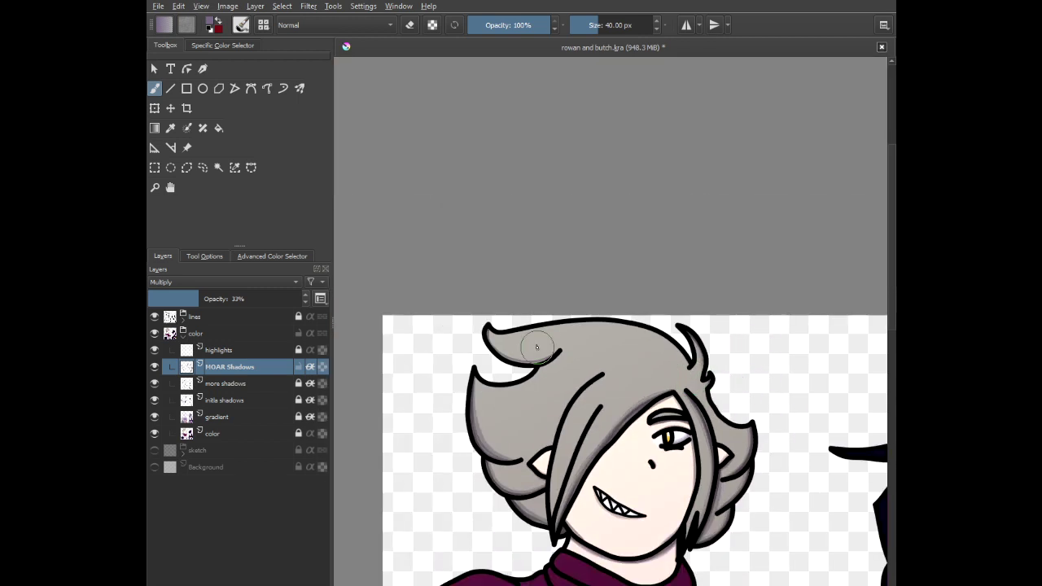
{"action": "scroll", "coordinate": [536, 348], "scroll_direction": "up", "scroll_amount": 4}
{"action": "mouse_move", "coordinate": [439, 252]}
{"action": "left_mouse_down"}
{"action": "mouse_move", "coordinate": [453, 341]}
{"action": "mouse_move", "coordinate": [564, 423]}
{"action": "left_mouse_up"}
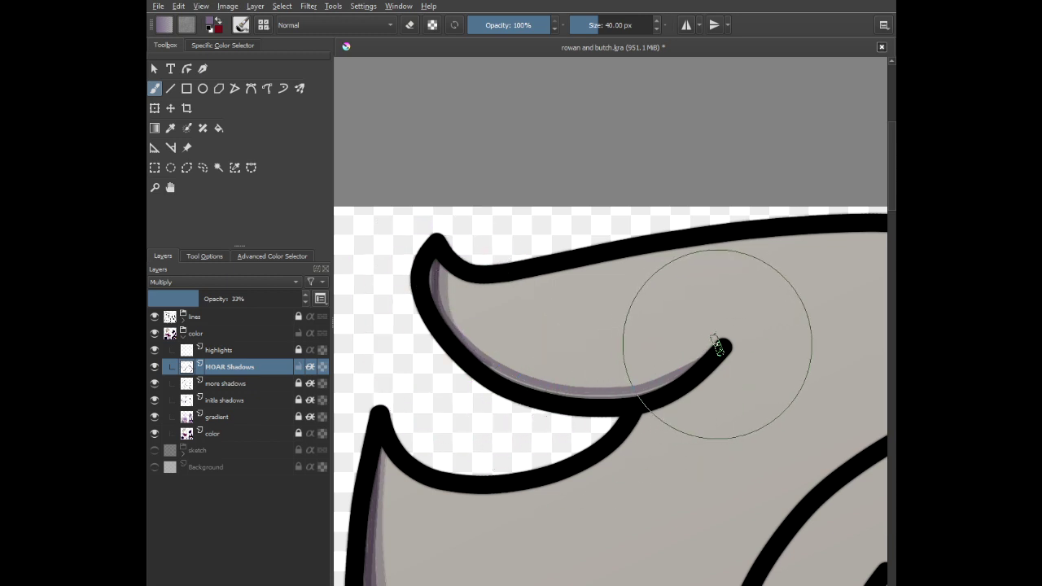
{"action": "mouse_move", "coordinate": [721, 348]}
{"action": "left_mouse_down"}
{"action": "mouse_move", "coordinate": [565, 389]}
{"action": "mouse_move", "coordinate": [485, 361]}
{"action": "mouse_move", "coordinate": [447, 318]}
{"action": "left_mouse_up"}
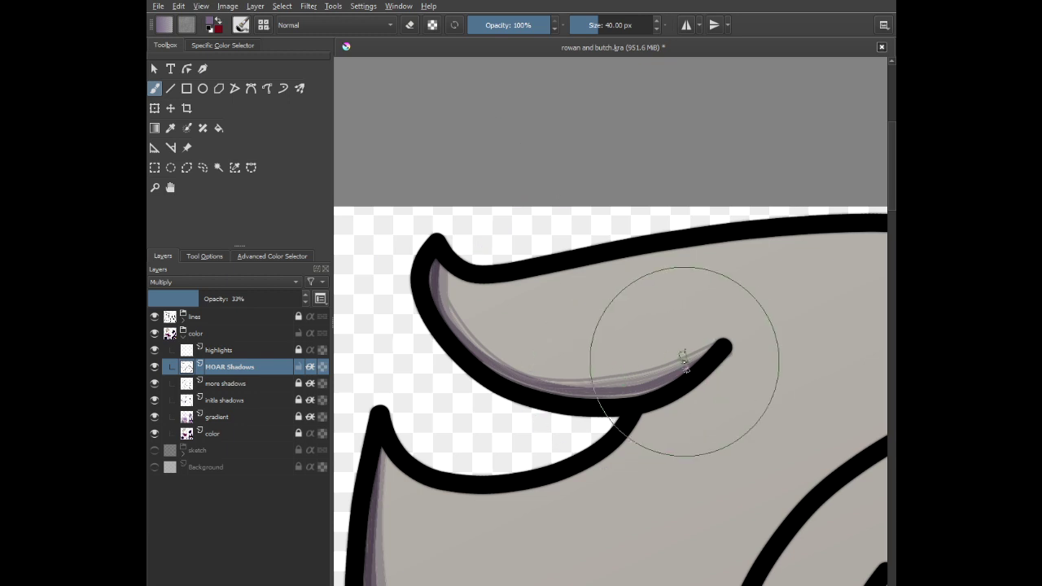
{"action": "scroll", "coordinate": [736, 356], "scroll_direction": "down", "scroll_amount": 6}
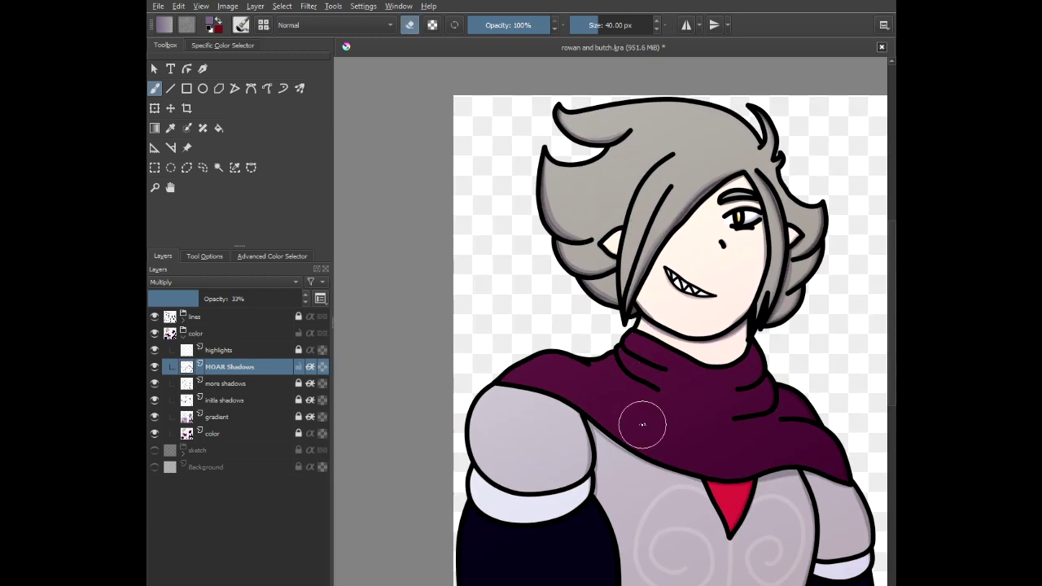
- Switch from erasing back to painting and add second shadows along the right edges of the two scarf folds below the neck
{"action": "scroll", "coordinate": [643, 424], "scroll_direction": "down", "scroll_amount": 2}
{"action": "scroll", "coordinate": [723, 421], "scroll_direction": "up", "scroll_amount": 6}
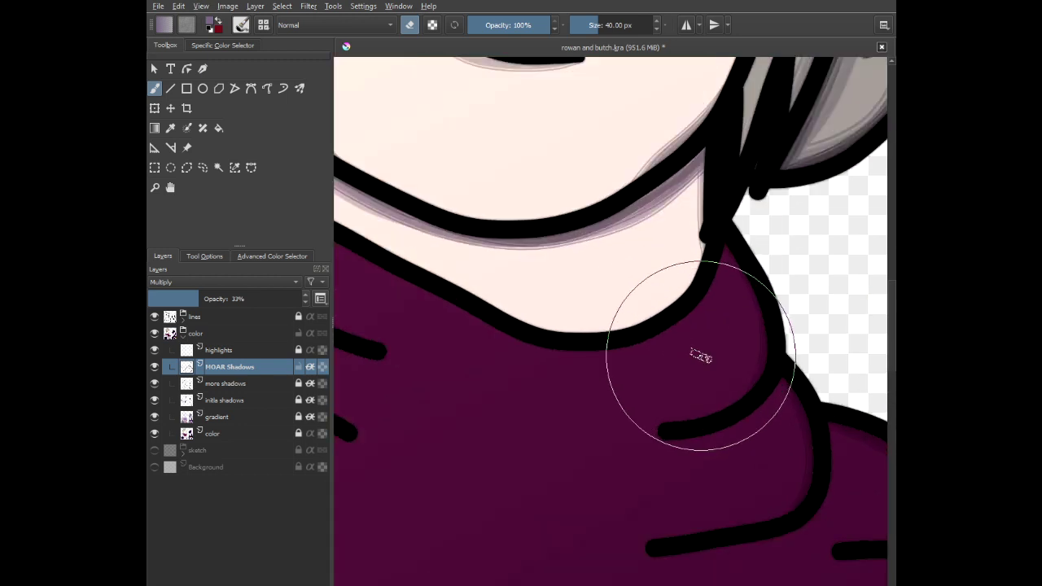
{"action": "mouse_move", "coordinate": [723, 250]}
{"action": "left_mouse_down"}
{"action": "mouse_move", "coordinate": [750, 315]}
{"action": "mouse_move", "coordinate": [743, 369]}
{"action": "mouse_move", "coordinate": [667, 428]}
{"action": "left_mouse_up"}
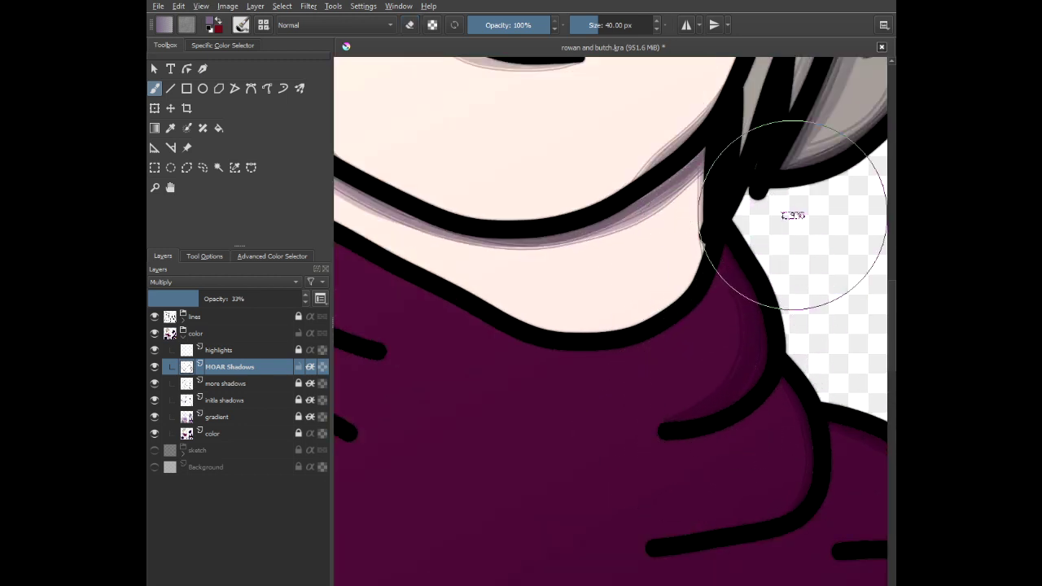
{"action": "left_click_drag", "start_coordinate": [792, 427], "coordinate": [743, 234]}
{"action": "scroll", "coordinate": [743, 230], "scroll_direction": "up", "scroll_amount": 1}
{"action": "mouse_move", "coordinate": [714, 158]}
{"action": "left_mouse_down"}
{"action": "mouse_move", "coordinate": [756, 249]}
{"action": "mouse_move", "coordinate": [744, 318]}
{"action": "mouse_move", "coordinate": [668, 379]}
{"action": "left_mouse_up"}
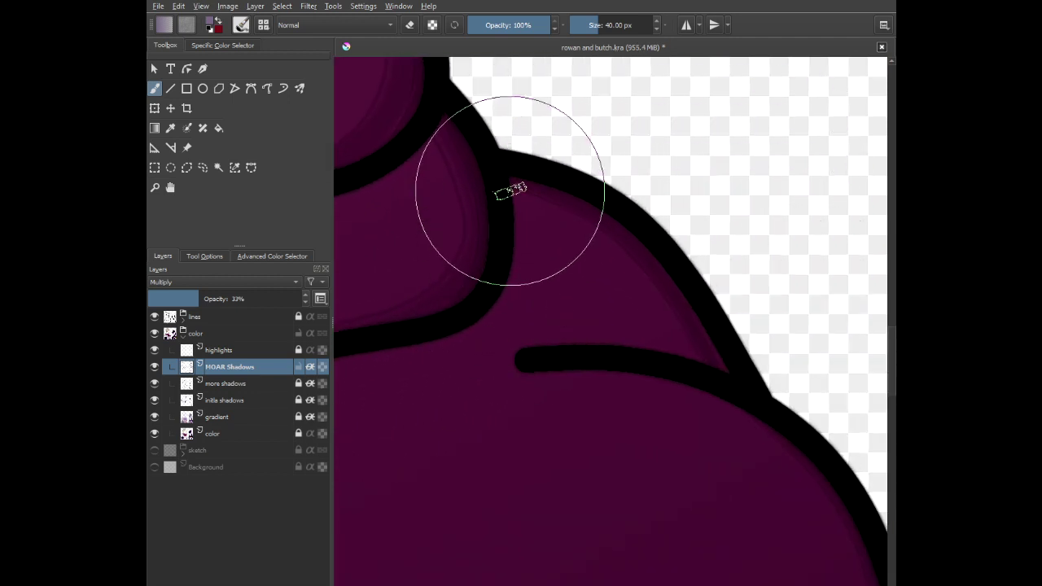
- Paint a second shadow along the outer edge of the purple scarf where it drapes over the right shoulder
{"action": "mouse_move", "coordinate": [510, 192]}
{"action": "left_mouse_down"}
{"action": "mouse_move", "coordinate": [631, 258]}
{"action": "mouse_move", "coordinate": [698, 333]}
{"action": "mouse_move", "coordinate": [775, 449]}
{"action": "left_mouse_up"}
{"action": "scroll", "coordinate": [754, 398], "scroll_direction": "down", "scroll_amount": 2}
{"action": "mouse_move", "coordinate": [756, 400]}
{"action": "left_mouse_down"}
{"action": "mouse_move", "coordinate": [615, 131]}
{"action": "mouse_move", "coordinate": [679, 226]}
{"action": "mouse_move", "coordinate": [733, 428]}
{"action": "left_mouse_up"}
- Paint second shadows down the outer edge of the light grey upper sleeve on the right
{"action": "scroll", "coordinate": [616, 130], "scroll_direction": "up", "scroll_amount": 2}
{"action": "mouse_move", "coordinate": [728, 416]}
{"action": "left_mouse_down"}
{"action": "mouse_move", "coordinate": [588, 187]}
{"action": "mouse_move", "coordinate": [549, 72]}
{"action": "mouse_move", "coordinate": [615, 181]}
{"action": "mouse_move", "coordinate": [646, 335]}
{"action": "mouse_move", "coordinate": [630, 202]}
{"action": "left_mouse_up"}
{"action": "scroll", "coordinate": [568, 96], "scroll_direction": "up", "scroll_amount": 1}
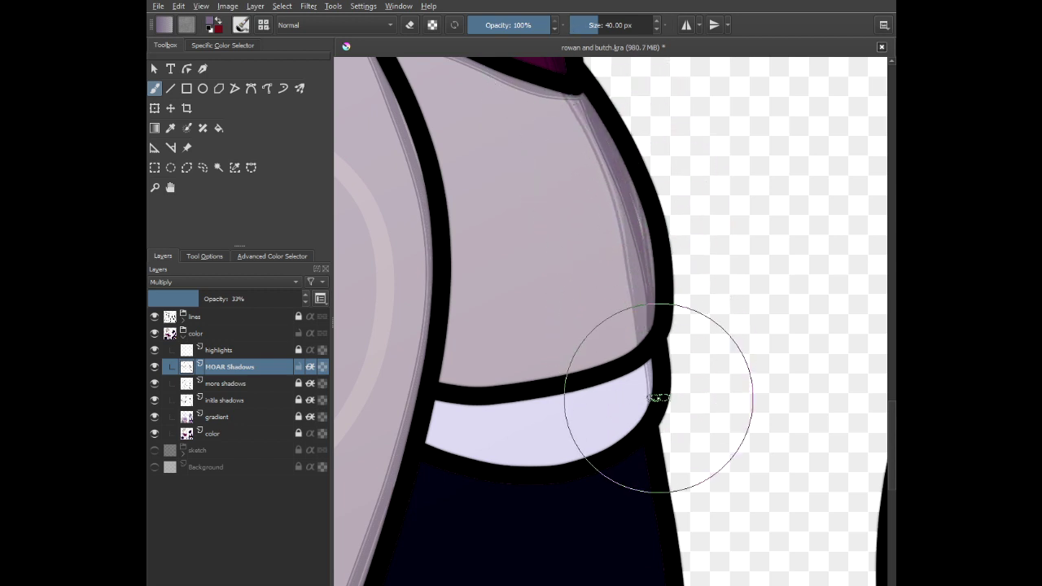
- Paint a second shadow on the outer end of the white sleeve band and continue down the dark lower sleeve's edge
{"action": "scroll", "coordinate": [660, 398], "scroll_direction": "up", "scroll_amount": 2}
{"action": "scroll", "coordinate": [621, 188], "scroll_direction": "down", "scroll_amount": 5}
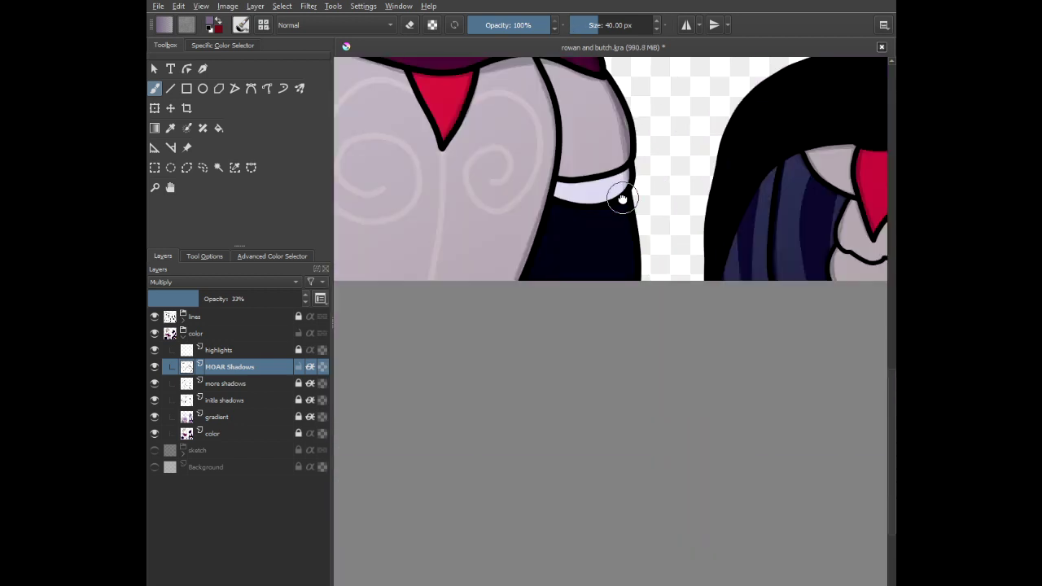
{"action": "scroll", "coordinate": [618, 196], "scroll_direction": "up", "scroll_amount": 4}
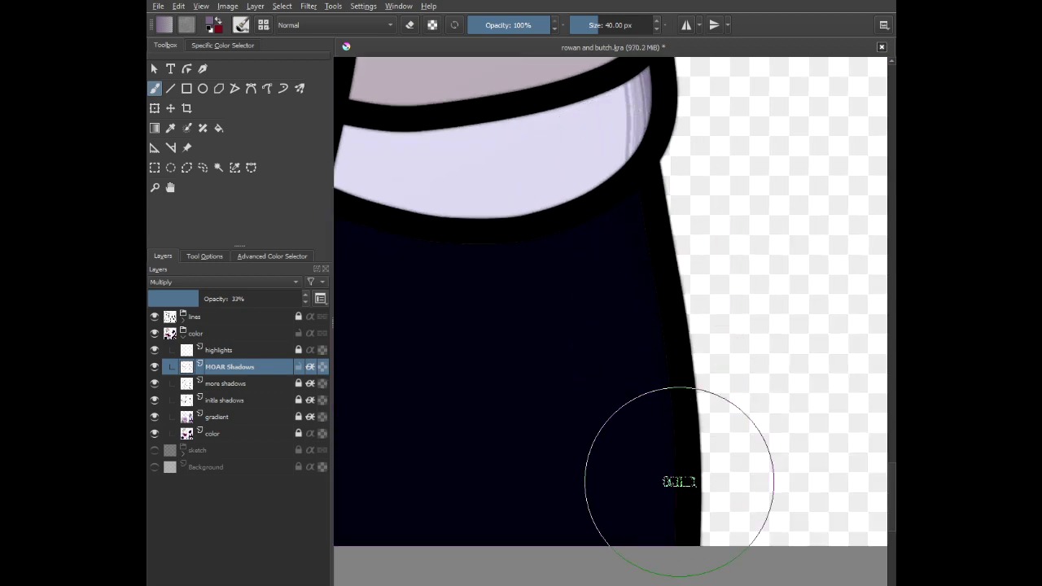
- Paint second shadows under the dark-haired character's upper eyelid and erase the excess inside the glasses' upper rim
{"action": "scroll", "coordinate": [651, 375], "scroll_direction": "down", "scroll_amount": 5}
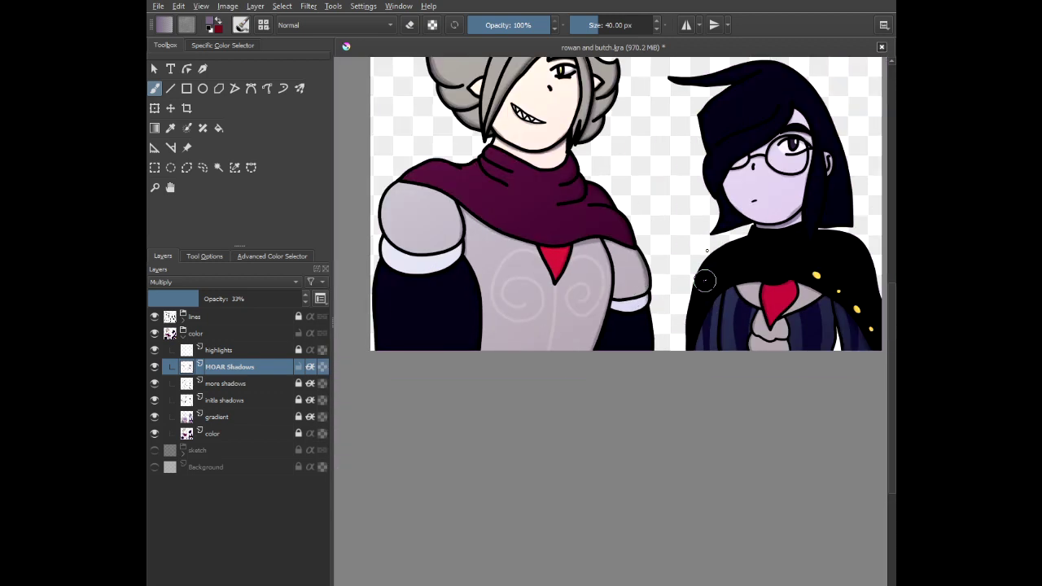
{"action": "scroll", "coordinate": [698, 216], "scroll_direction": "up", "scroll_amount": 6}
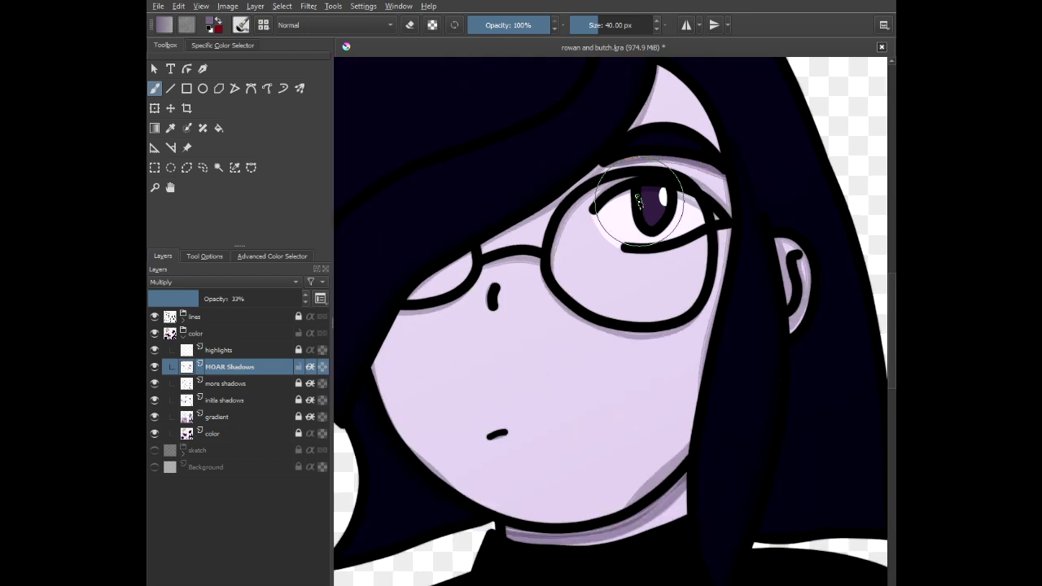
{"action": "scroll", "coordinate": [639, 200], "scroll_direction": "up", "scroll_amount": 2}
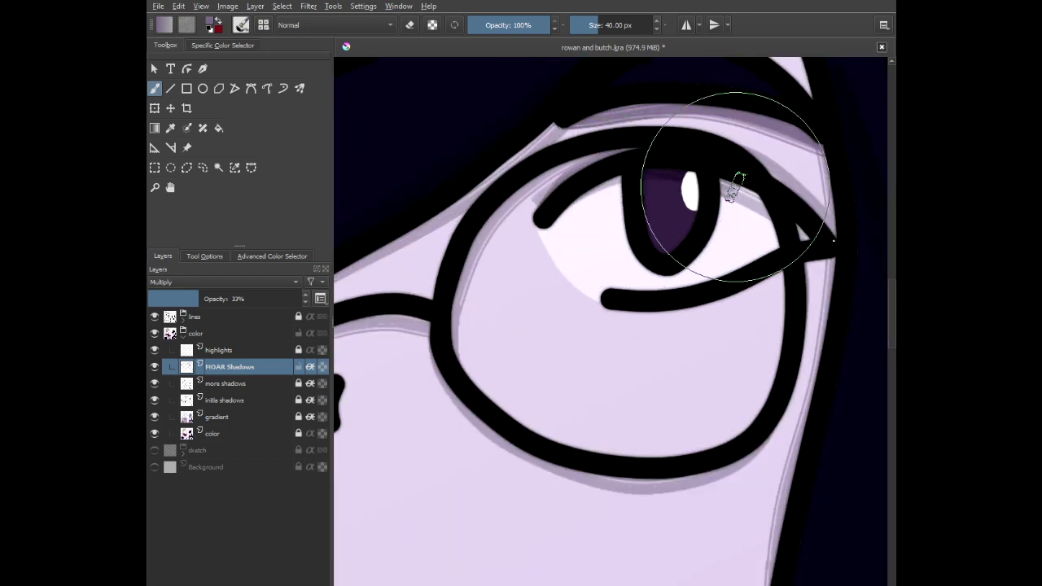
{"action": "mouse_move", "coordinate": [735, 187]}
{"action": "left_mouse_down"}
{"action": "mouse_move", "coordinate": [818, 237]}
{"action": "mouse_move", "coordinate": [781, 183]}
{"action": "mouse_move", "coordinate": [741, 164]}
{"action": "left_mouse_up"}
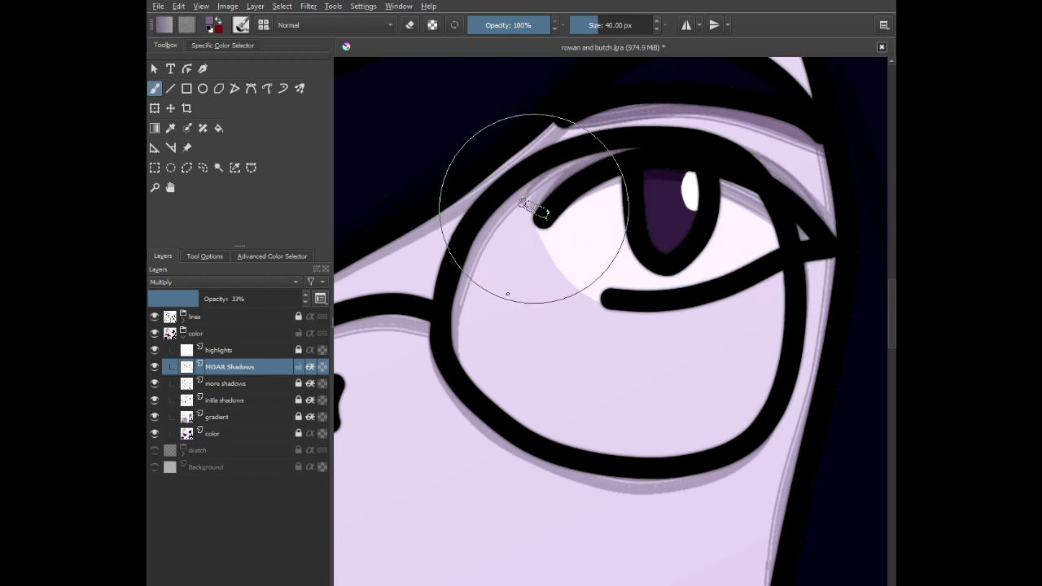
{"action": "key", "text": "e"}
{"action": "mouse_move", "coordinate": [514, 227]}
{"action": "left_mouse_down"}
{"action": "mouse_move", "coordinate": [552, 159]}
{"action": "mouse_move", "coordinate": [584, 137]}
{"action": "mouse_move", "coordinate": [606, 153]}
{"action": "mouse_move", "coordinate": [517, 217]}
{"action": "mouse_move", "coordinate": [544, 162]}
{"action": "left_mouse_up"}
{"action": "left_click_drag", "start_coordinate": [627, 116], "coordinate": [599, 176]}
{"action": "key", "text": "e"}
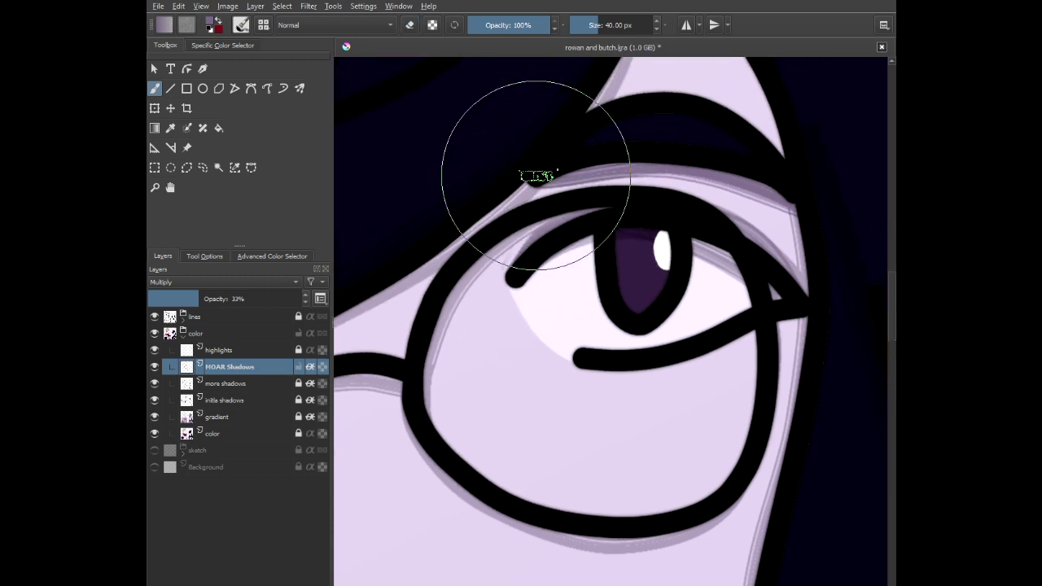
- Paint a second shadow beneath the dark-haired character's eyebrow and along the face edge between the glasses and the long hair lock
{"action": "mouse_move", "coordinate": [535, 174]}
{"action": "left_mouse_down"}
{"action": "mouse_move", "coordinate": [676, 164]}
{"action": "mouse_move", "coordinate": [792, 201]}
{"action": "left_mouse_up"}
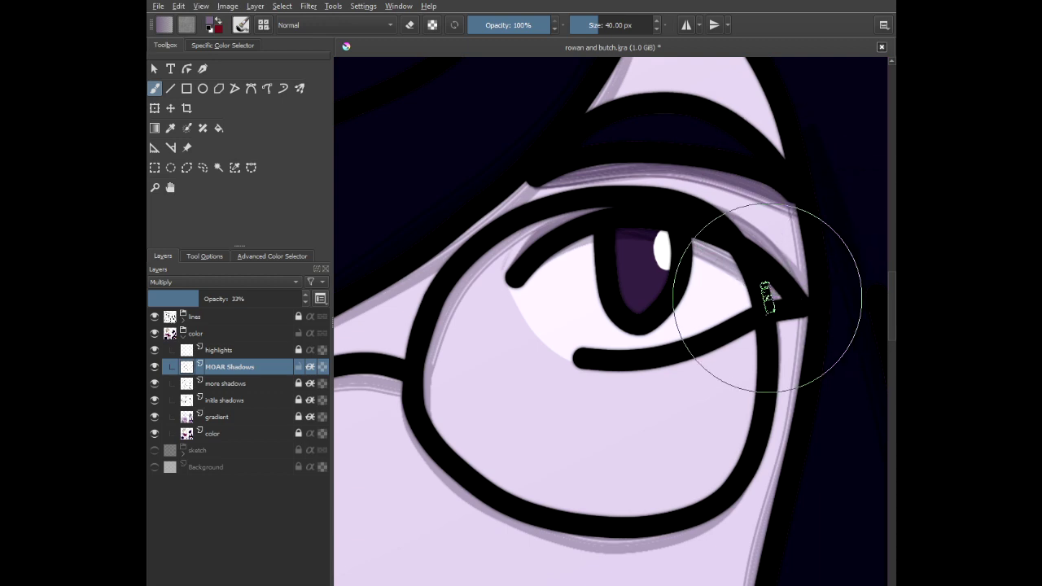
{"action": "scroll", "coordinate": [769, 301], "scroll_direction": "down", "scroll_amount": 3}
{"action": "scroll", "coordinate": [775, 326], "scroll_direction": "up", "scroll_amount": 1}
{"action": "left_click_drag", "start_coordinate": [775, 325], "coordinate": [743, 173]}
{"action": "scroll", "coordinate": [742, 173], "scroll_direction": "up", "scroll_amount": 2}
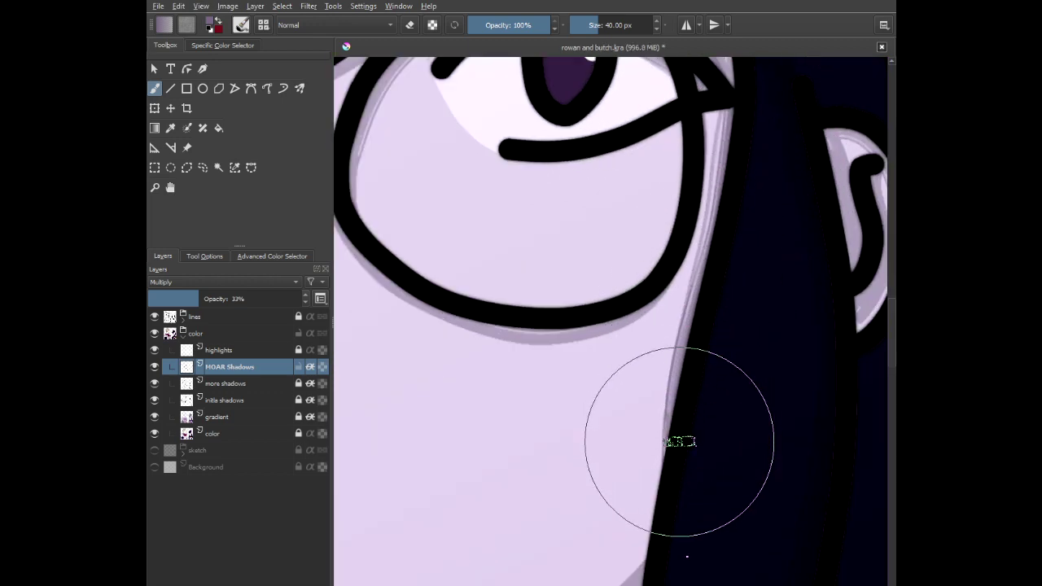
- Paint a second shadow along the dark-haired character's left jawline where it meets the hair
{"action": "scroll", "coordinate": [705, 352], "scroll_direction": "down", "scroll_amount": 2}
{"action": "scroll", "coordinate": [636, 423], "scroll_direction": "up", "scroll_amount": 3}
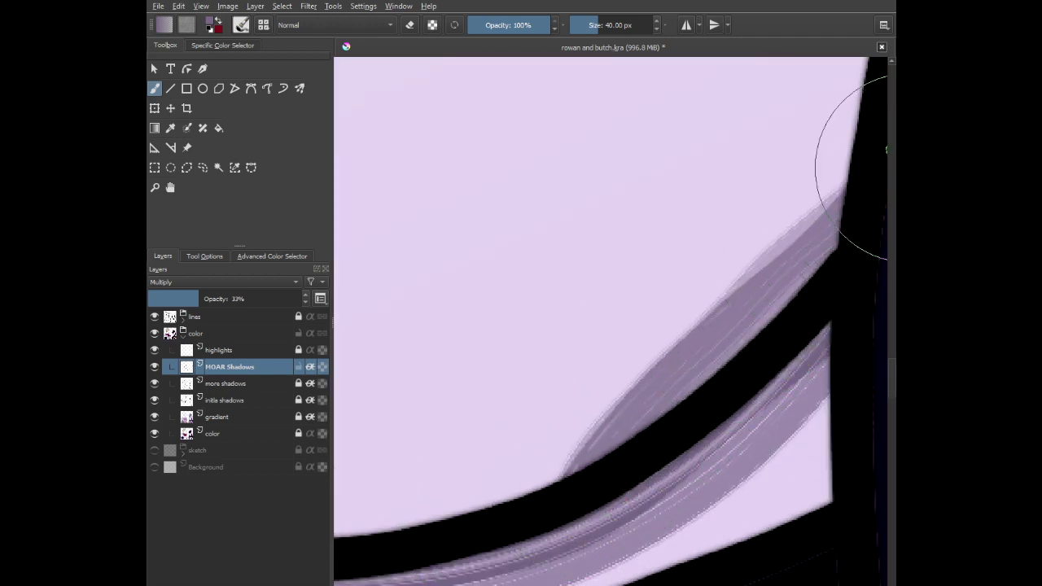
{"action": "scroll", "coordinate": [680, 282], "scroll_direction": "down", "scroll_amount": 2}
{"action": "scroll", "coordinate": [367, 249], "scroll_direction": "up", "scroll_amount": 3}
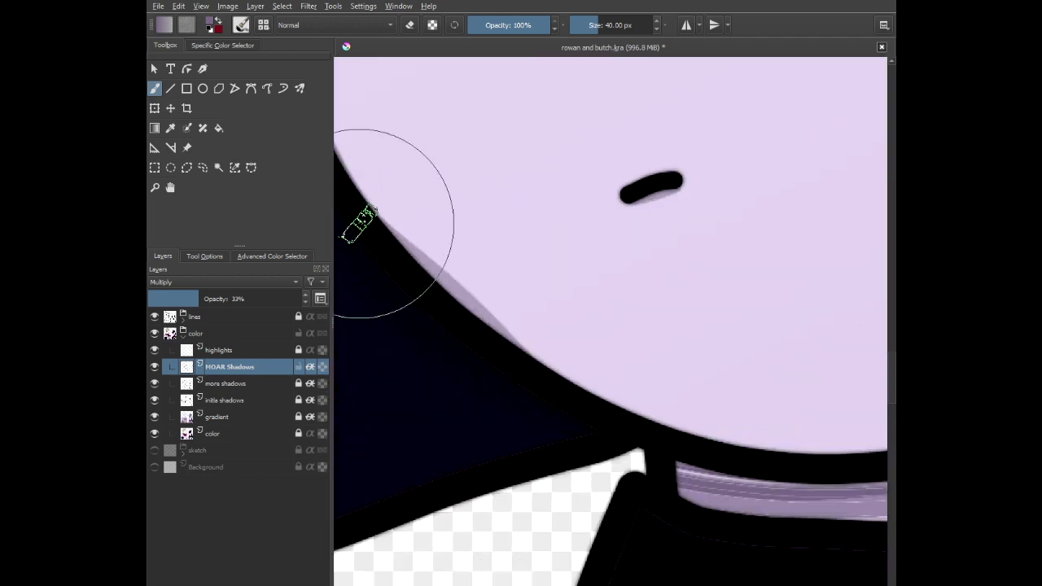
{"action": "mouse_move", "coordinate": [359, 224]}
{"action": "left_mouse_down"}
{"action": "mouse_move", "coordinate": [419, 241]}
{"action": "mouse_move", "coordinate": [521, 359]}
{"action": "left_mouse_up"}
{"action": "scroll", "coordinate": [527, 415], "scroll_direction": "down", "scroll_amount": 3}
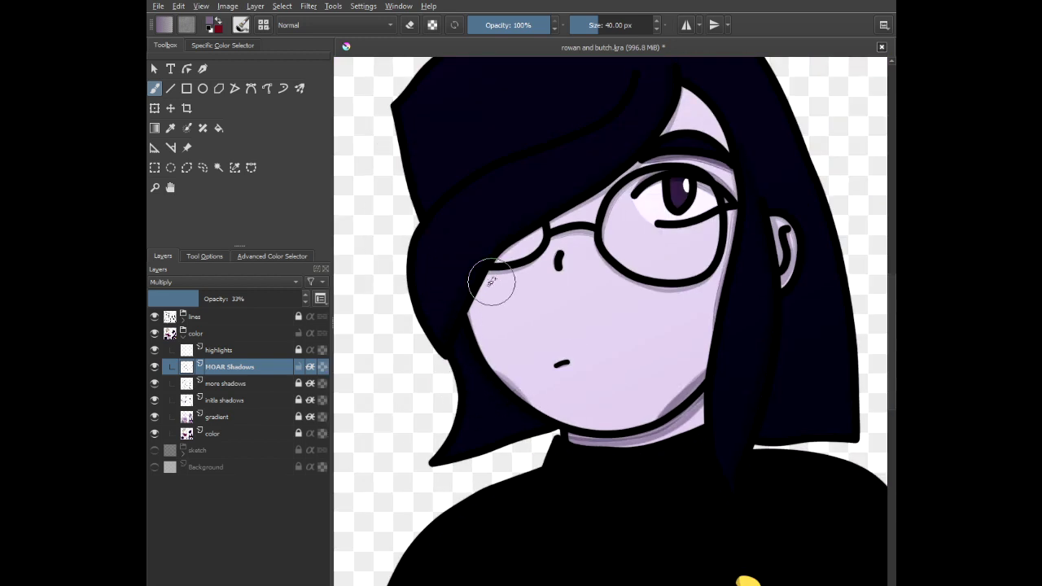
- Paint a second shadow on the forehead skin along the edge of the dark fringe, down toward the glasses
{"action": "scroll", "coordinate": [492, 282], "scroll_direction": "down", "scroll_amount": 1}
{"action": "scroll", "coordinate": [587, 185], "scroll_direction": "up", "scroll_amount": 3}
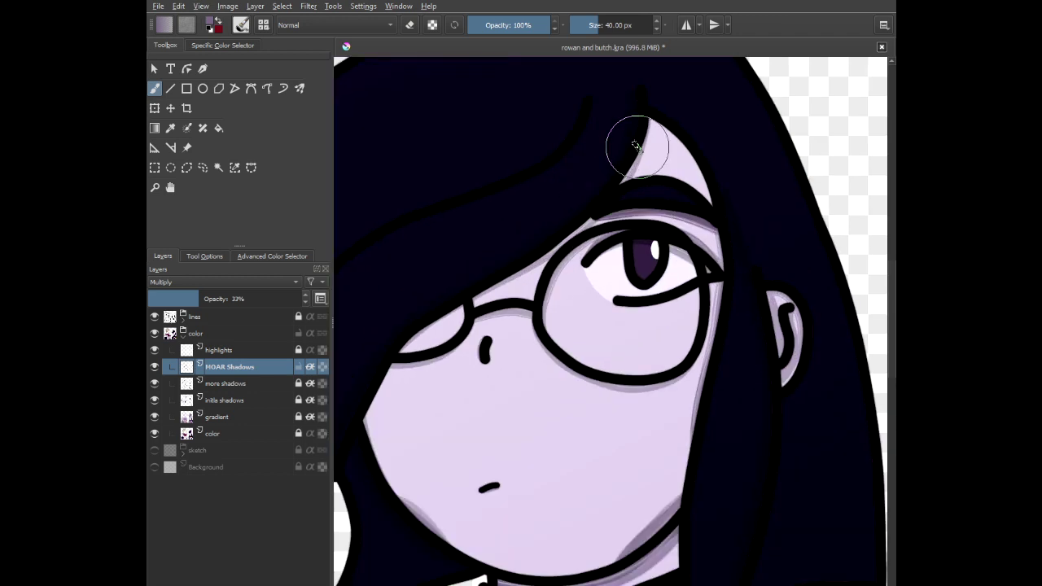
{"action": "mouse_move", "coordinate": [649, 118]}
{"action": "left_mouse_down"}
{"action": "mouse_move", "coordinate": [615, 202]}
{"action": "mouse_move", "coordinate": [571, 243]}
{"action": "left_mouse_up"}
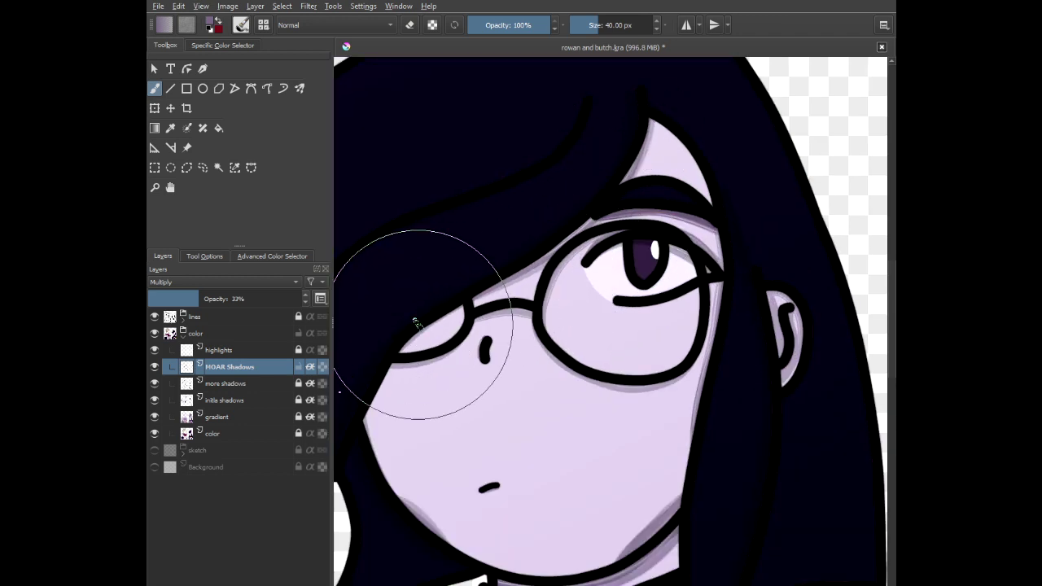
{"action": "scroll", "coordinate": [790, 303], "scroll_direction": "down", "scroll_amount": 4}
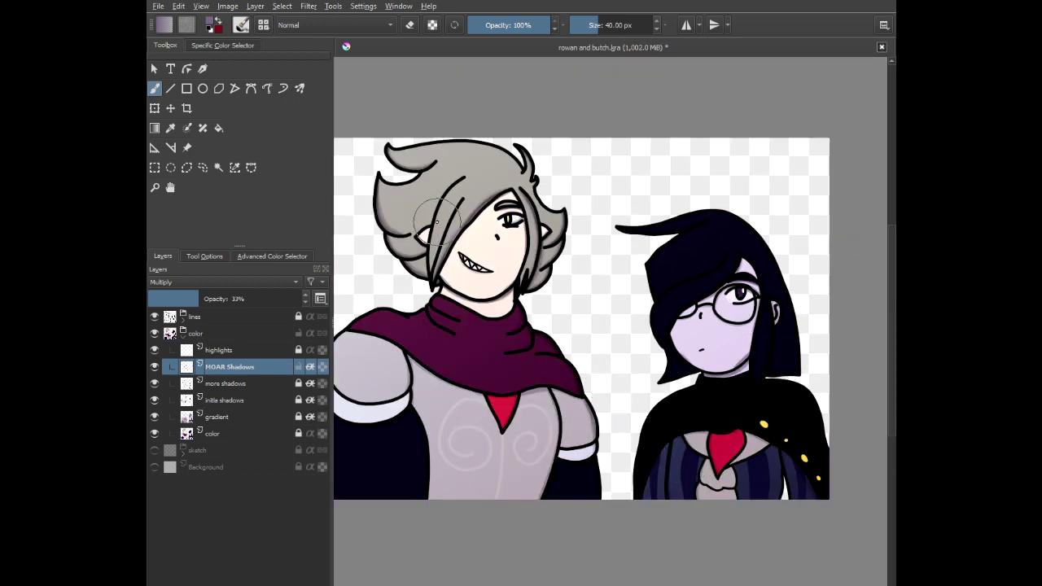
- Paint a second shadow down the right edge of the grey-haired character's torso, from the scarf to the canvas edge
{"action": "scroll", "coordinate": [438, 218], "scroll_direction": "up", "scroll_amount": 4}
{"action": "left_click_drag", "start_coordinate": [472, 227], "coordinate": [546, 222]}
{"action": "scroll", "coordinate": [548, 414], "scroll_direction": "down", "scroll_amount": 3}
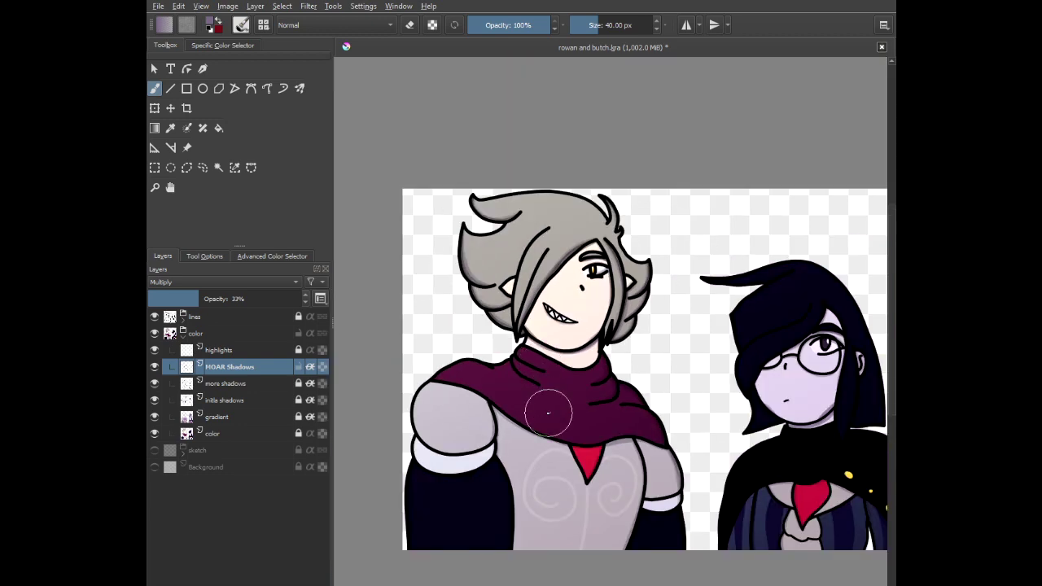
{"action": "left_click_drag", "start_coordinate": [548, 414], "coordinate": [558, 289]}
{"action": "scroll", "coordinate": [515, 333], "scroll_direction": "up", "scroll_amount": 2}
{"action": "scroll", "coordinate": [716, 429], "scroll_direction": "up", "scroll_amount": 3}
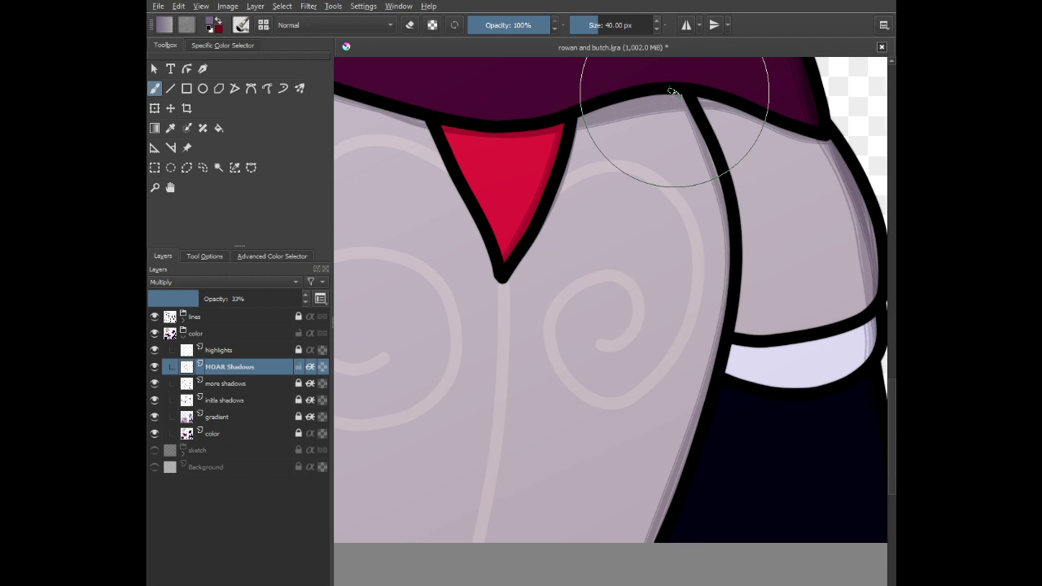
{"action": "mouse_move", "coordinate": [672, 91]}
{"action": "left_mouse_down"}
{"action": "mouse_move", "coordinate": [725, 201]}
{"action": "mouse_move", "coordinate": [734, 270]}
{"action": "mouse_move", "coordinate": [718, 349]}
{"action": "mouse_move", "coordinate": [640, 548]}
{"action": "mouse_move", "coordinate": [674, 441]}
{"action": "left_mouse_up"}
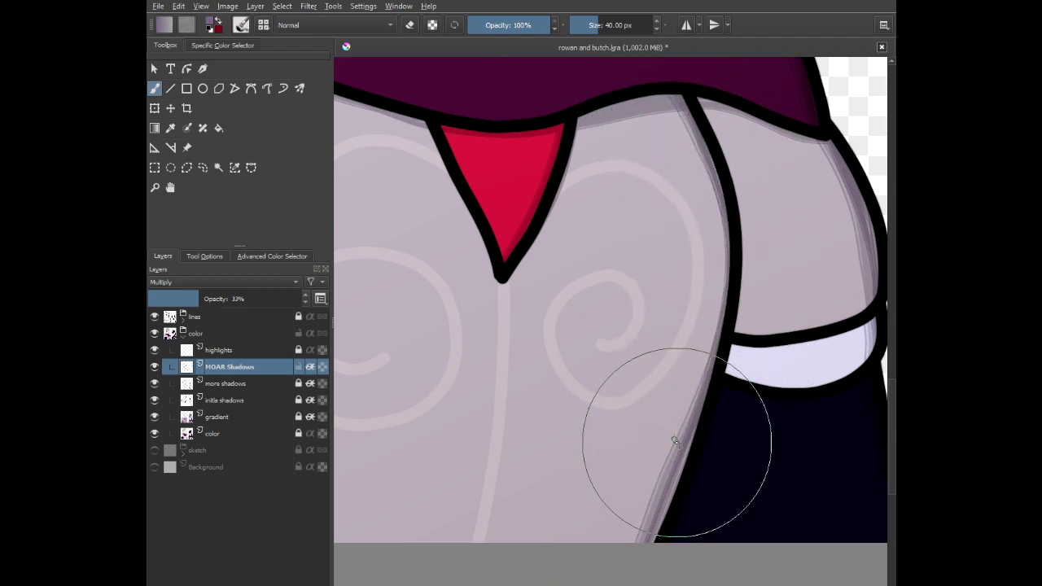
{"action": "scroll", "coordinate": [610, 356], "scroll_direction": "down", "scroll_amount": 2}
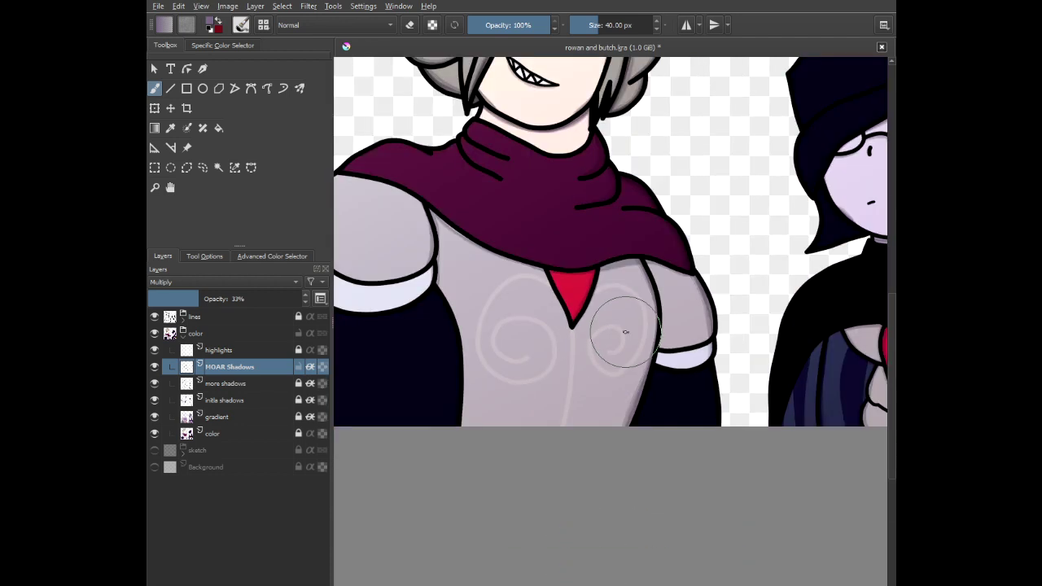
- Paint second shadows on the dark-haired character's striped navy vest beside the ruffled cravat
{"action": "scroll", "coordinate": [632, 331], "scroll_direction": "down", "scroll_amount": 1}
{"action": "left_click_drag", "start_coordinate": [648, 333], "coordinate": [463, 329]}
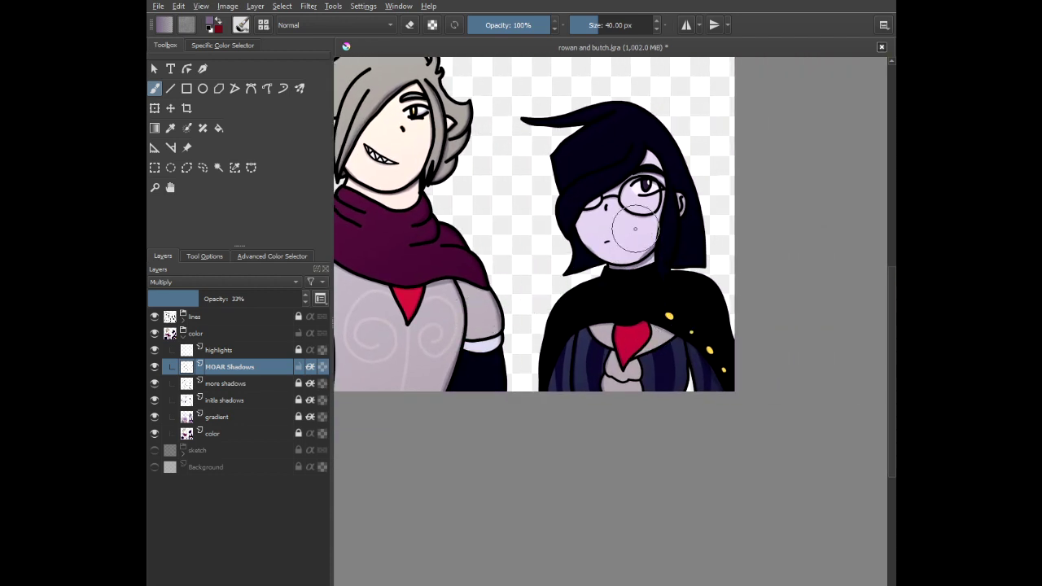
{"action": "scroll", "coordinate": [601, 366], "scroll_direction": "up", "scroll_amount": 2}
{"action": "scroll", "coordinate": [624, 359], "scroll_direction": "up", "scroll_amount": 4}
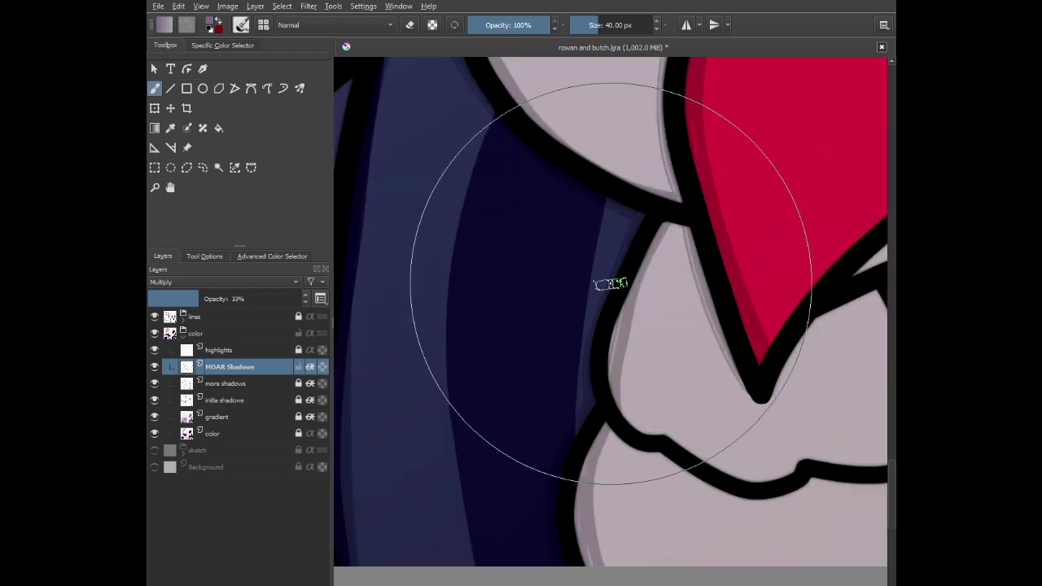
{"action": "scroll", "coordinate": [608, 279], "scroll_direction": "down", "scroll_amount": 2}
{"action": "left_click_drag", "start_coordinate": [554, 253], "coordinate": [602, 262]}
{"action": "mouse_move", "coordinate": [546, 170]}
{"action": "left_mouse_down"}
{"action": "mouse_move", "coordinate": [526, 326]}
{"action": "mouse_move", "coordinate": [539, 481]}
{"action": "left_mouse_up"}
- Paint second shadows along the left collar flap's lower edge and the left edges of the cravat's two ruffles
{"action": "scroll", "coordinate": [616, 174], "scroll_direction": "up", "scroll_amount": 2}
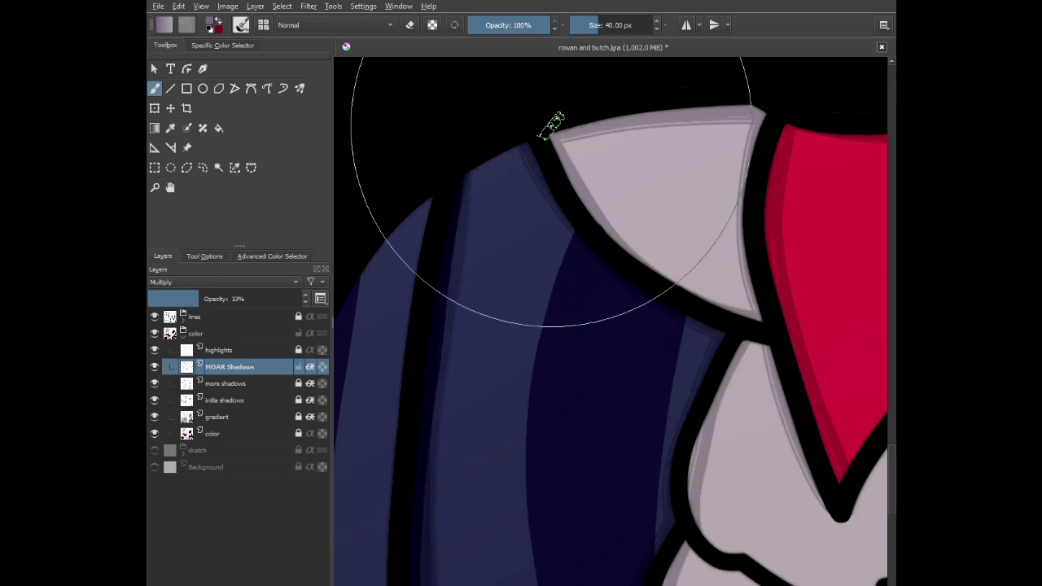
{"action": "mouse_move", "coordinate": [586, 194]}
{"action": "left_mouse_down"}
{"action": "mouse_move", "coordinate": [703, 298]}
{"action": "mouse_move", "coordinate": [764, 324]}
{"action": "left_mouse_up"}
{"action": "scroll", "coordinate": [731, 358], "scroll_direction": "down", "scroll_amount": 1}
{"action": "left_click_drag", "start_coordinate": [725, 360], "coordinate": [621, 147]}
{"action": "scroll", "coordinate": [630, 168], "scroll_direction": "up", "scroll_amount": 1}
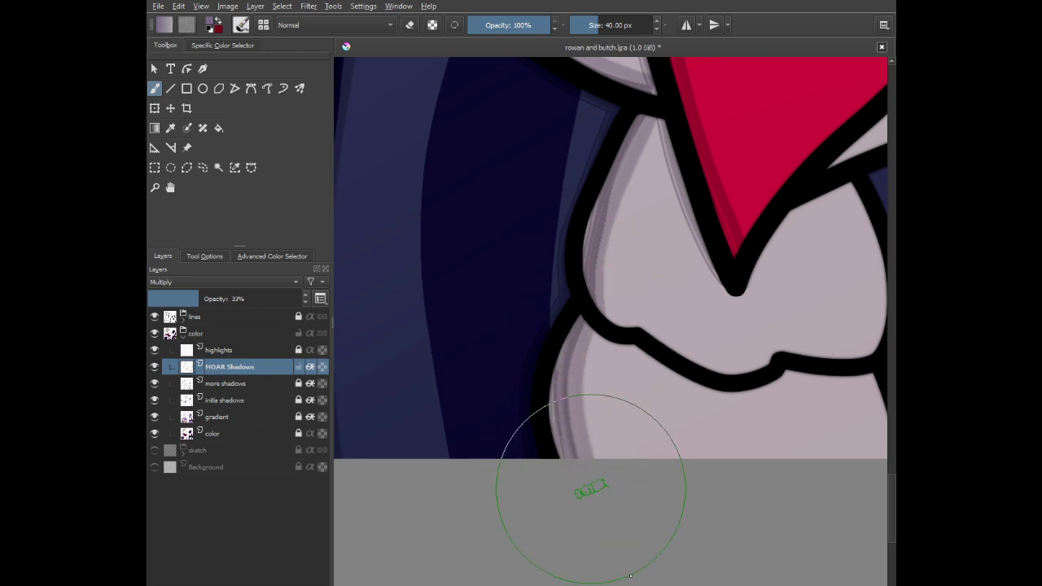
{"action": "scroll", "coordinate": [645, 281], "scroll_direction": "down", "scroll_amount": 1}
{"action": "scroll", "coordinate": [647, 275], "scroll_direction": "up", "scroll_amount": 2}
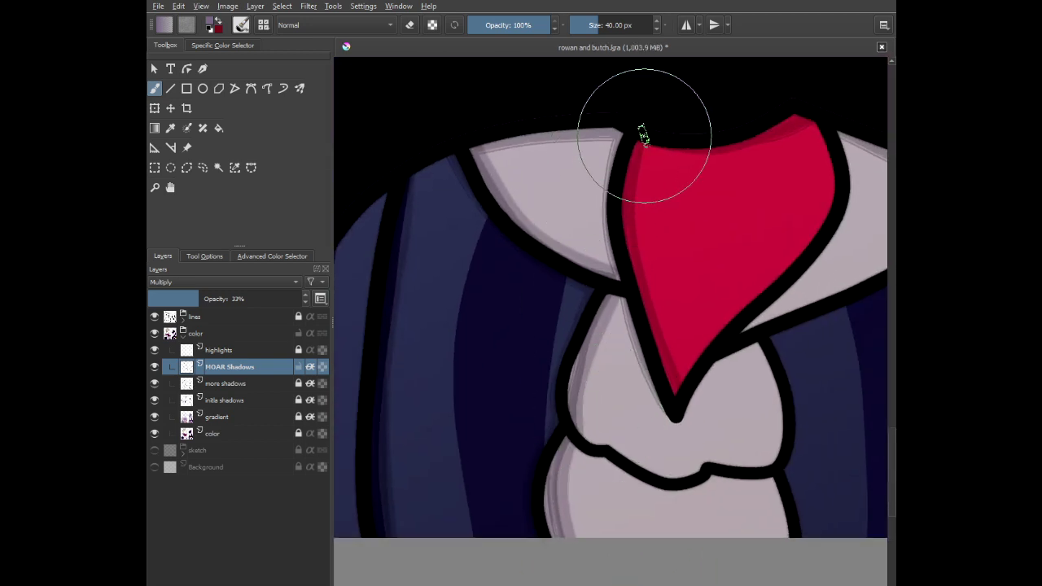
- Paint second shadows on the red neckpiece and on the right collar flap and navy sleeve beneath the cape
{"action": "scroll", "coordinate": [676, 220], "scroll_direction": "down", "scroll_amount": 3}
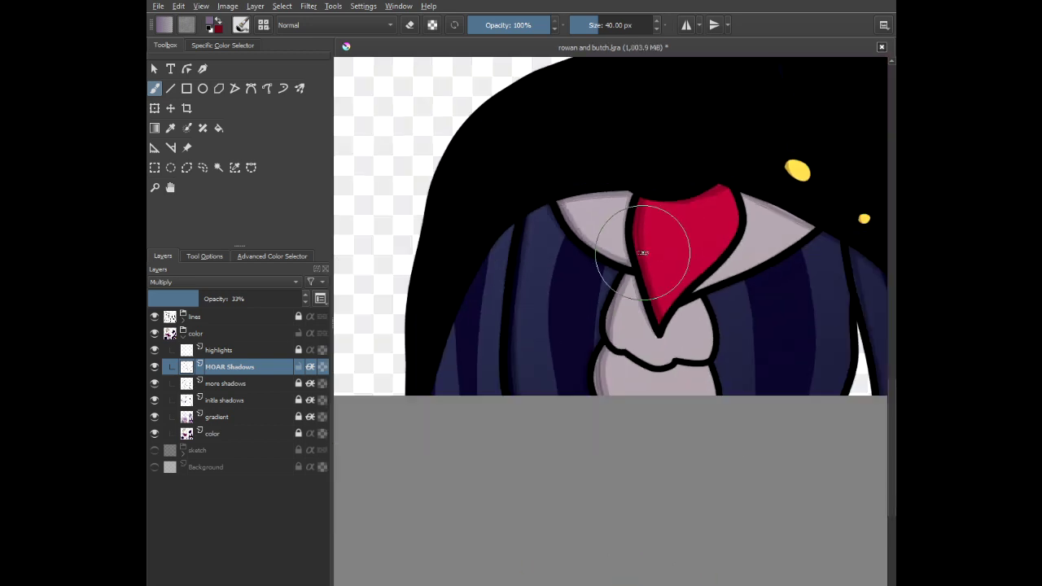
{"action": "scroll", "coordinate": [705, 282], "scroll_direction": "up", "scroll_amount": 3}
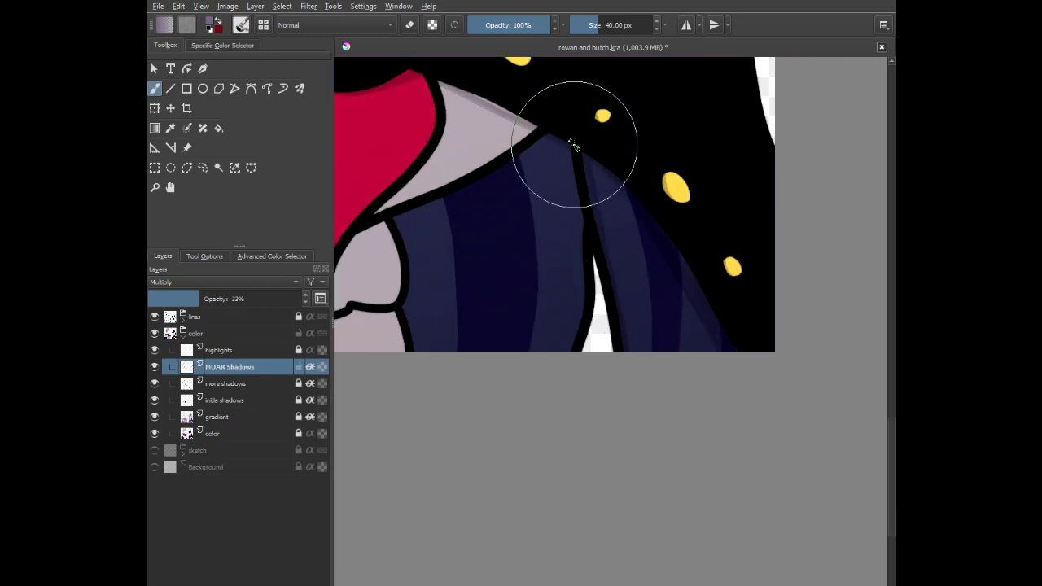
{"action": "scroll", "coordinate": [602, 277], "scroll_direction": "down", "scroll_amount": 3}
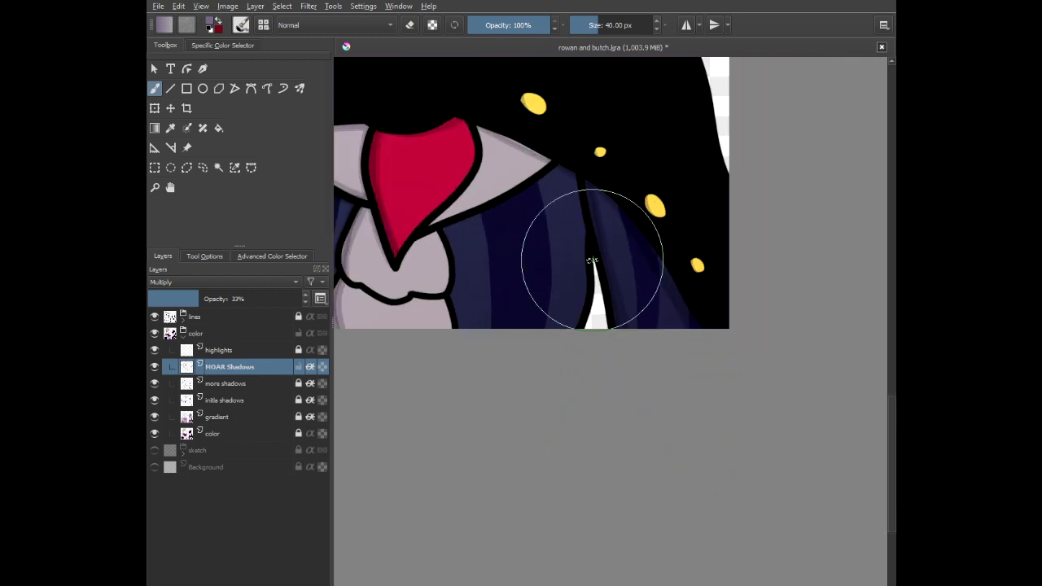
{"action": "scroll", "coordinate": [600, 237], "scroll_direction": "down", "scroll_amount": 2}
{"action": "scroll", "coordinate": [603, 245], "scroll_direction": "up", "scroll_amount": 6}
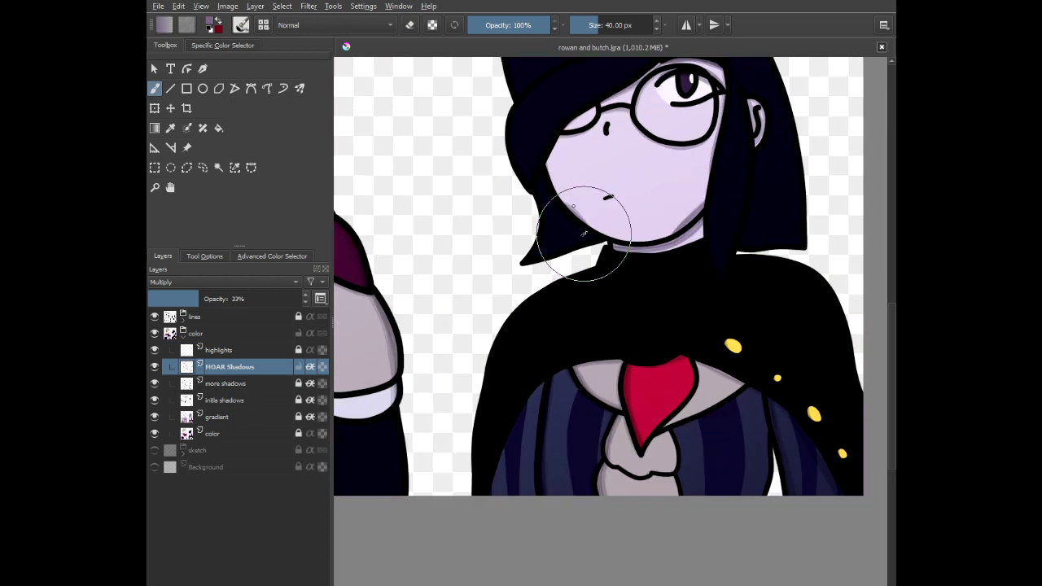
- Deepen the shadow on the dark-haired character's neck by following the underside of the chin
{"action": "left_click_drag", "start_coordinate": [669, 255], "coordinate": [435, 284]}
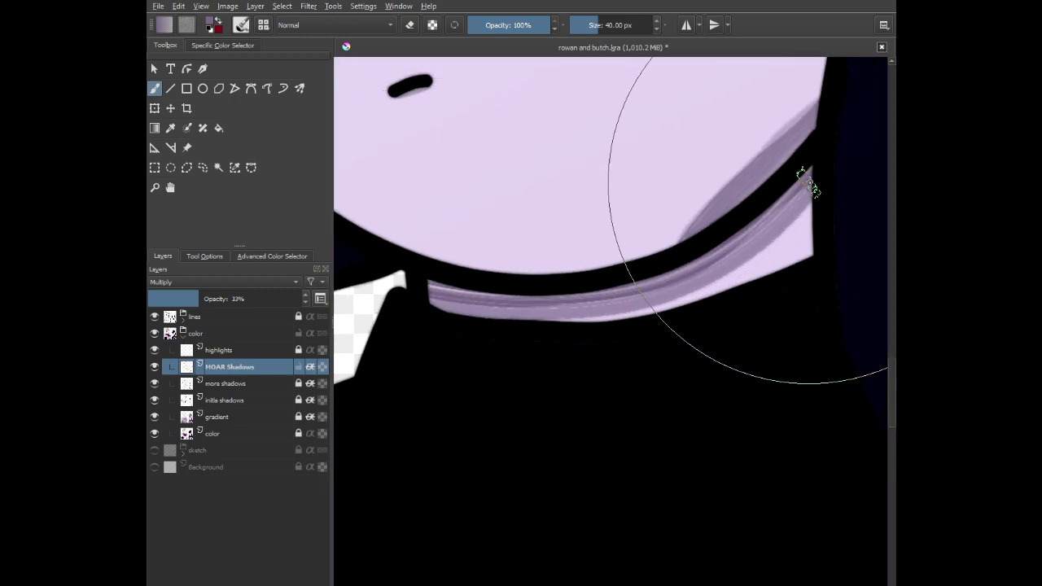
{"action": "mouse_move", "coordinate": [818, 178]}
{"action": "left_mouse_down"}
{"action": "mouse_move", "coordinate": [709, 264]}
{"action": "mouse_move", "coordinate": [643, 293]}
{"action": "mouse_move", "coordinate": [439, 303]}
{"action": "left_mouse_up"}
{"action": "scroll", "coordinate": [526, 241], "scroll_direction": "down", "scroll_amount": 5}
{"action": "scroll", "coordinate": [563, 203], "scroll_direction": "up", "scroll_amount": 3}
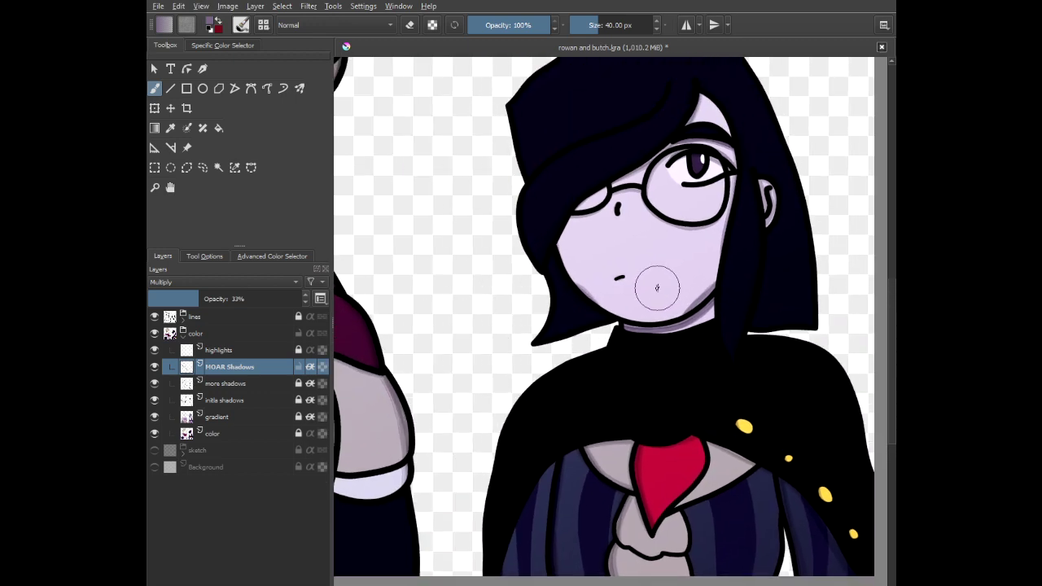
- Paint a thin second shadow at the left edge of the dark-haired character's face, just below the fringe
{"action": "scroll", "coordinate": [570, 227], "scroll_direction": "up", "scroll_amount": 5}
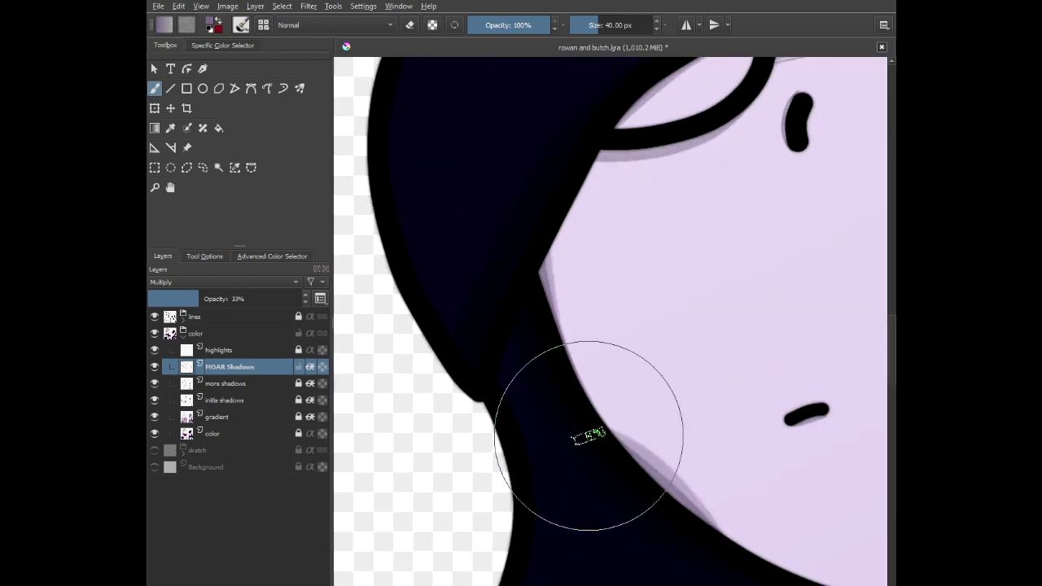
{"action": "scroll", "coordinate": [581, 391], "scroll_direction": "down", "scroll_amount": 5}
{"action": "scroll", "coordinate": [521, 296], "scroll_direction": "down", "scroll_amount": 2}
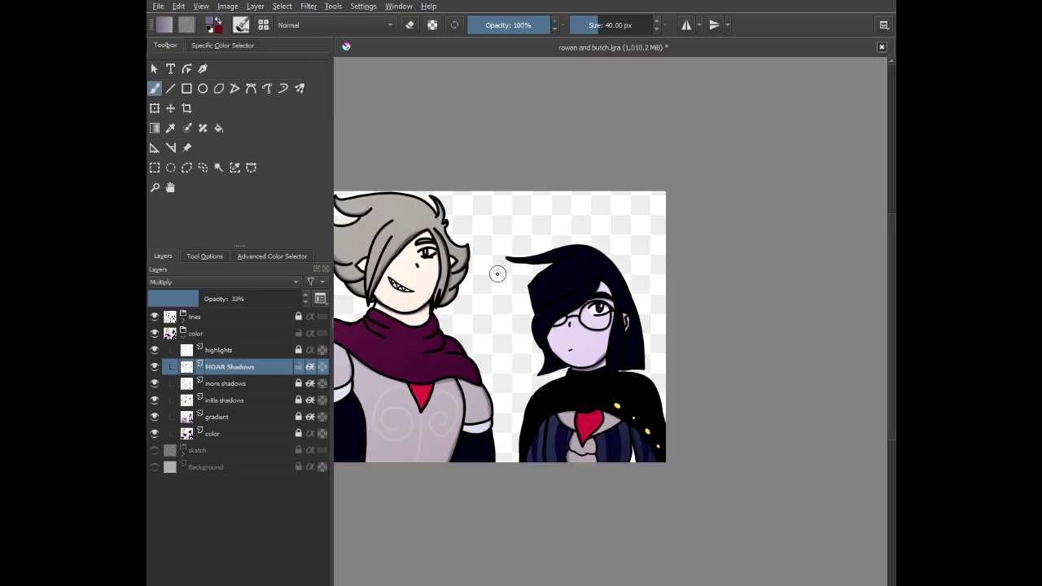
{"action": "left_click_drag", "start_coordinate": [493, 273], "coordinate": [584, 264]}
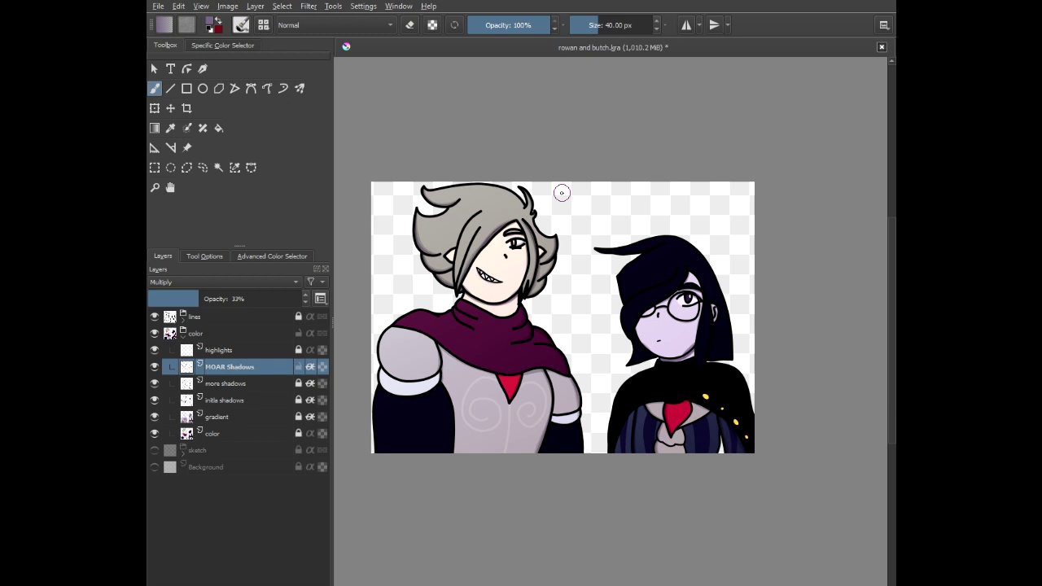
{"action": "scroll", "coordinate": [562, 192], "scroll_direction": "down", "scroll_amount": 1}
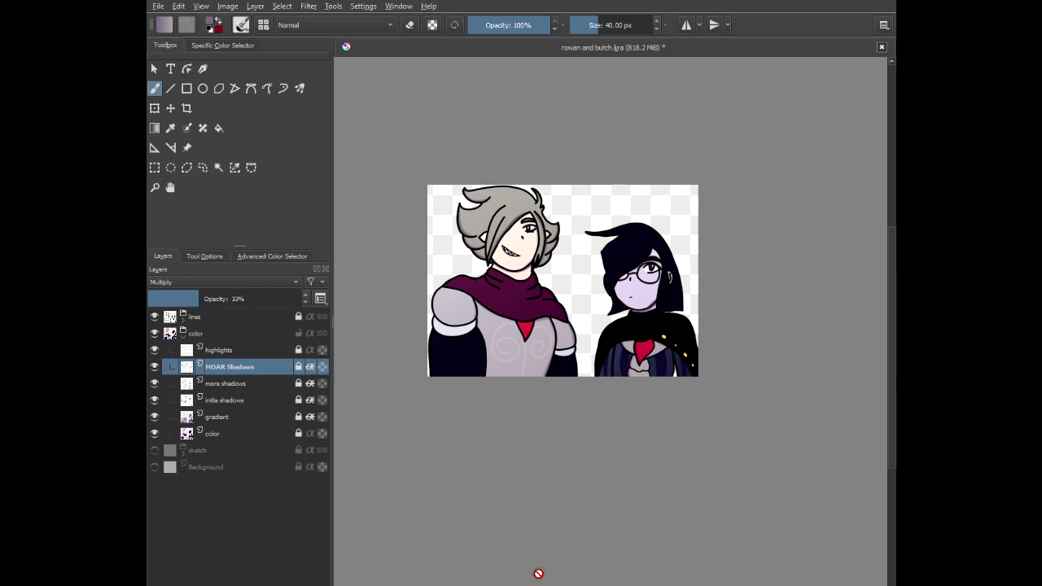
- Add a new layer above "MOAR Shadows" and name it "glowy highlights"
{"action": "left_click", "coordinate": [166, 585]}
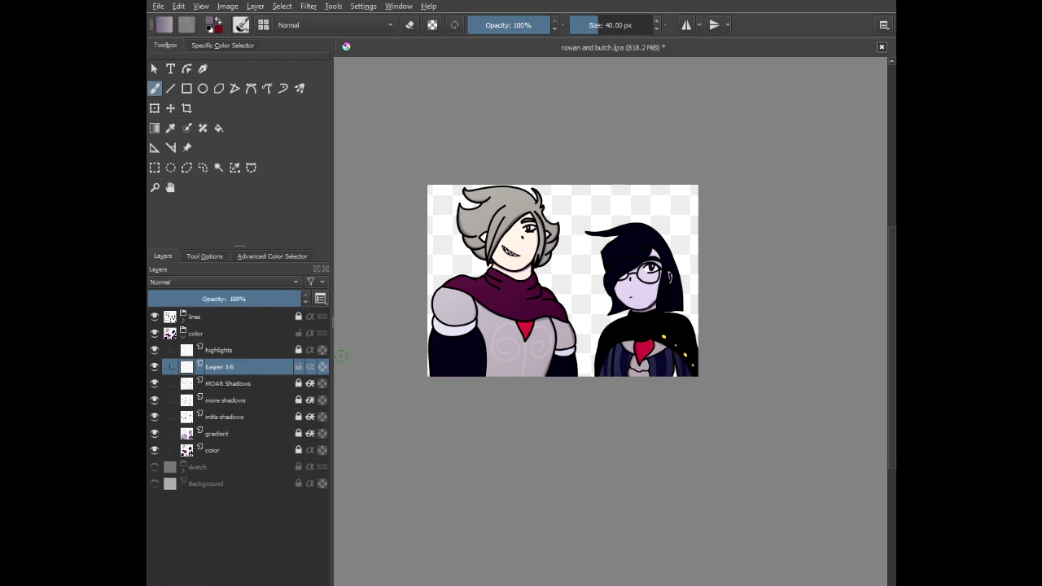
{"action": "double_click", "coordinate": [218, 368]}
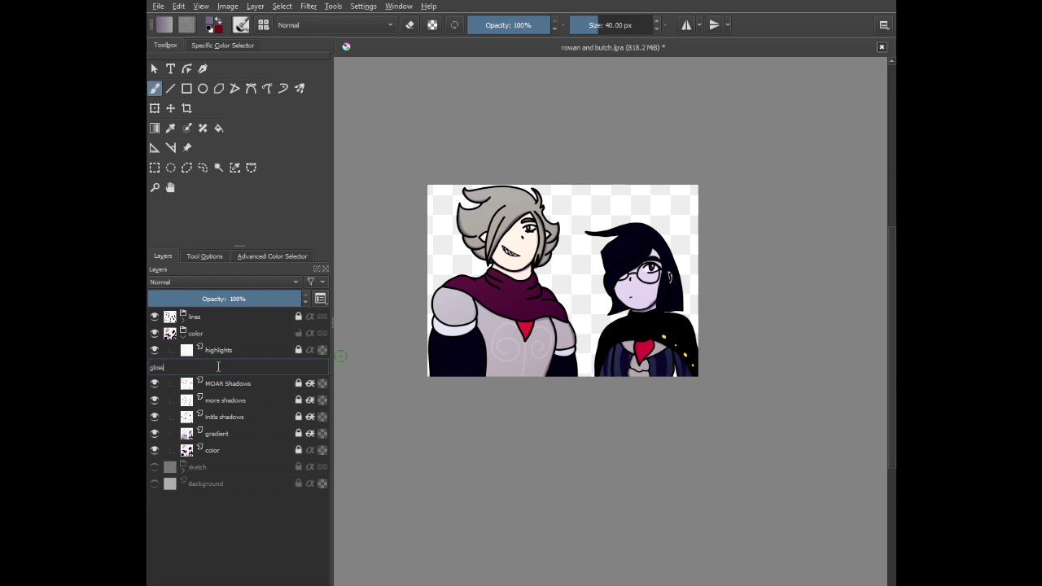
{"action": "type", "text": "glossy highlights"}
{"action": "key", "text": "Return"}
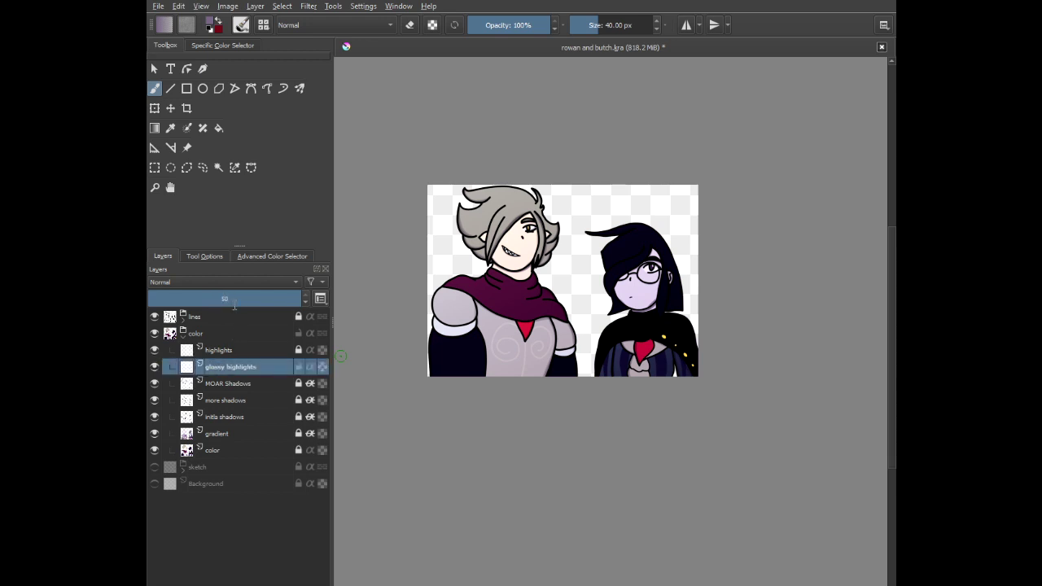
- Set the glossy highlights layer to 50% opacity and the Screen blending mode
{"action": "key", "text": "Return"}
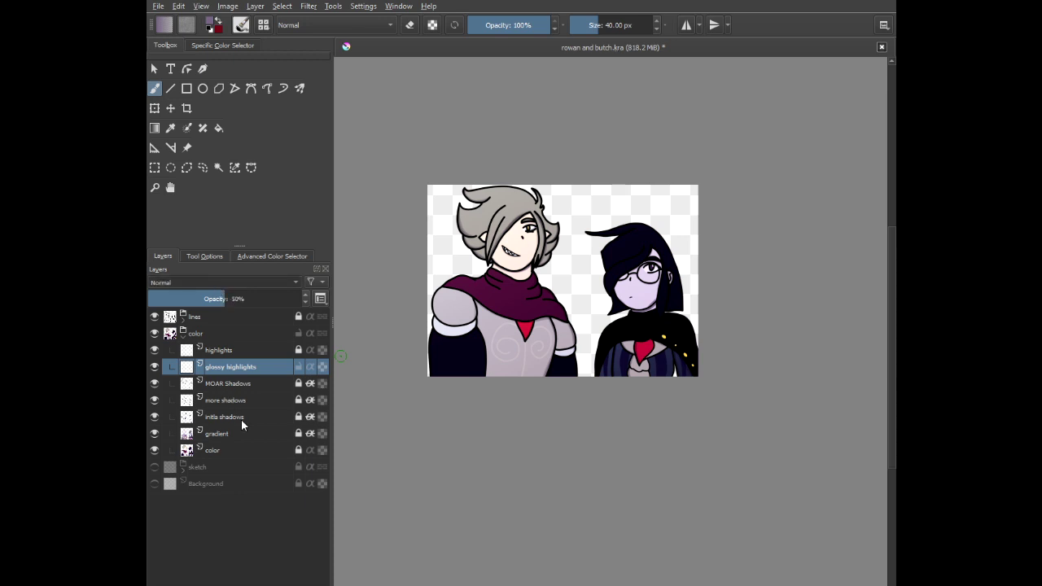
{"action": "key", "text": "alt+shift+s"}
- Pick a pale cream brush color and set the brush size to 50 px
{"action": "right_click", "coordinate": [435, 256]}
{"action": "left_click", "coordinate": [501, 271]}
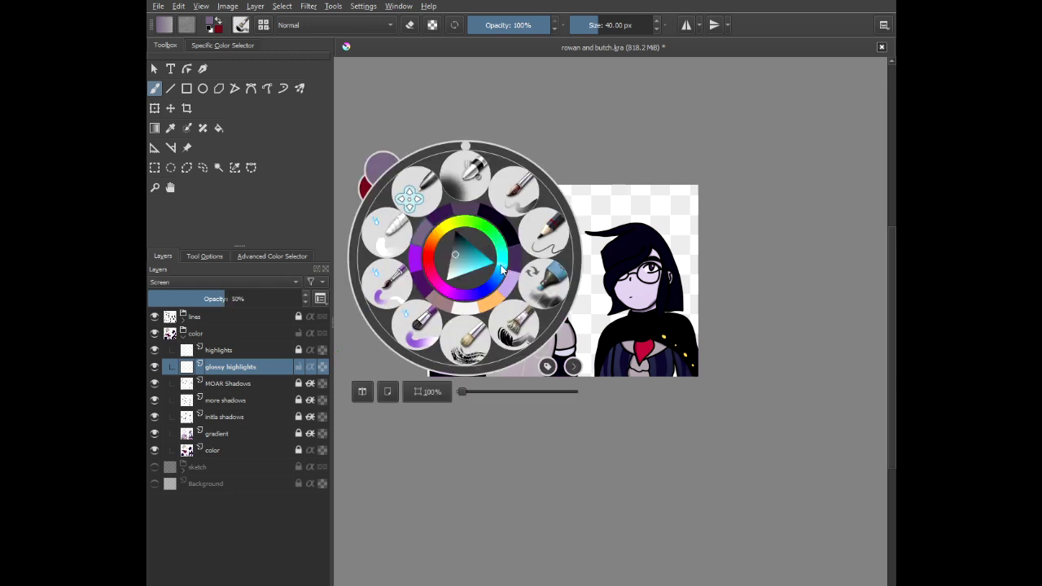
{"action": "left_click", "coordinate": [511, 195]}
{"action": "right_click", "coordinate": [593, 187]}
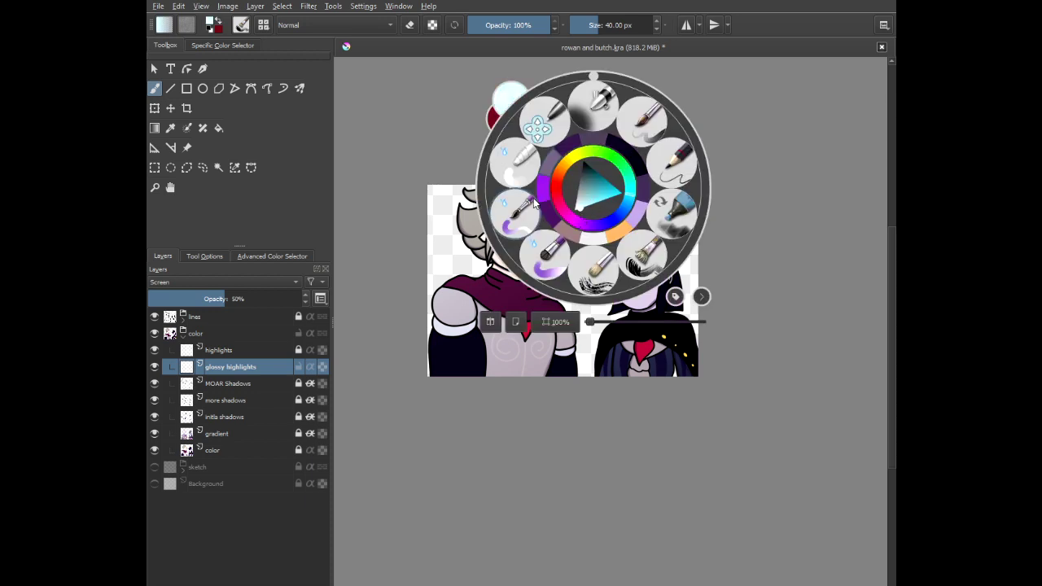
{"action": "left_click", "coordinate": [575, 166]}
{"action": "left_click", "coordinate": [467, 143]}
{"action": "scroll", "coordinate": [475, 203], "scroll_direction": "up", "scroll_amount": 3}
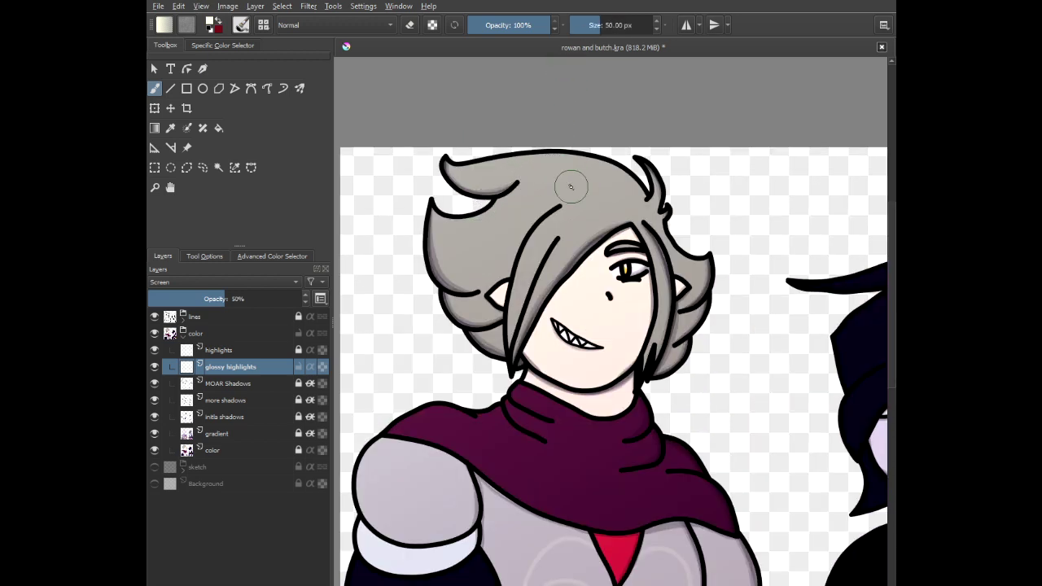
{"action": "scroll", "coordinate": [571, 187], "scroll_direction": "up", "scroll_amount": 3}
{"action": "left_click_drag", "start_coordinate": [402, 180], "coordinate": [629, 169]}
{"action": "key", "text": "ctrl+z"}
- Switch to a pale pink color and paint a highlight along the top edge of the grey-haired character's hair
{"action": "right_click", "coordinate": [654, 207]}
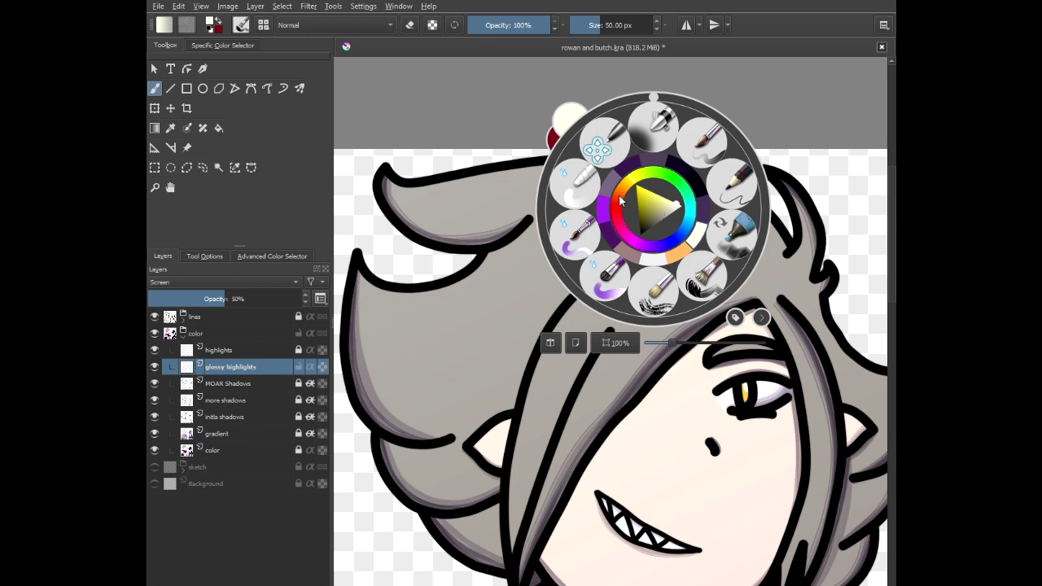
{"action": "left_click_drag", "start_coordinate": [619, 219], "coordinate": [636, 244]}
{"action": "left_click", "coordinate": [452, 176]}
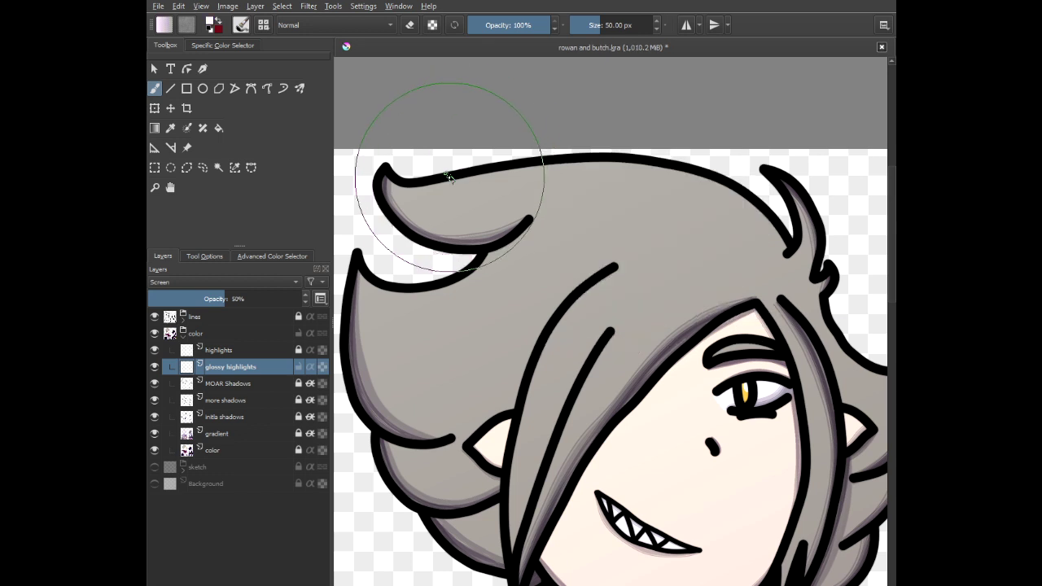
{"action": "mouse_move", "coordinate": [402, 177]}
{"action": "left_mouse_down"}
{"action": "mouse_move", "coordinate": [629, 169]}
{"action": "mouse_move", "coordinate": [739, 197]}
{"action": "mouse_move", "coordinate": [788, 232]}
{"action": "left_mouse_up"}
{"action": "scroll", "coordinate": [636, 273], "scroll_direction": "down", "scroll_amount": 1}
{"action": "scroll", "coordinate": [705, 277], "scroll_direction": "down", "scroll_amount": 2}
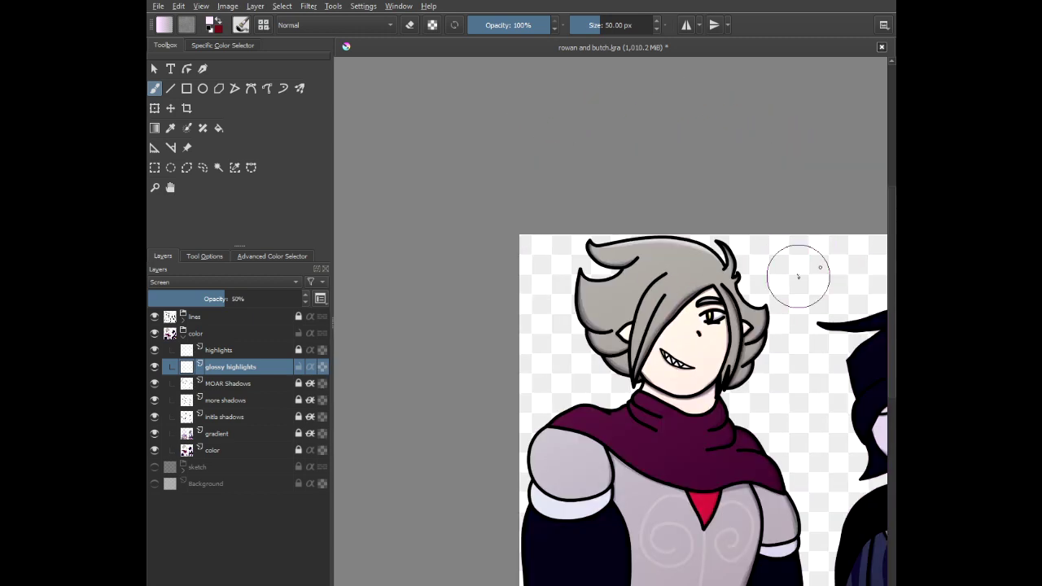
- Paint a long tapering highlight down the grey fringe lock beside the ear at the left of the face
{"action": "scroll", "coordinate": [626, 358], "scroll_direction": "up", "scroll_amount": 5}
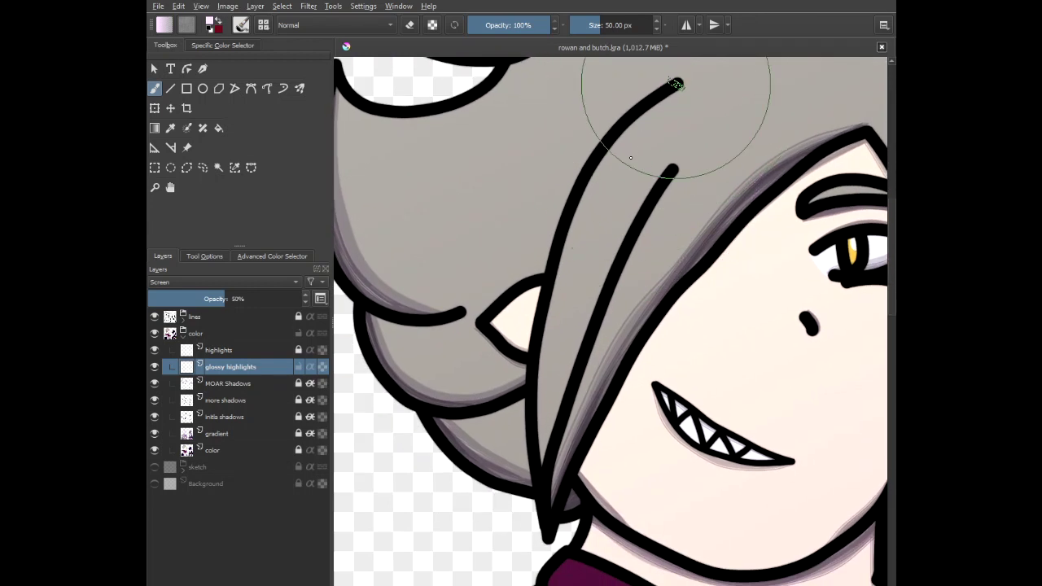
{"action": "mouse_move", "coordinate": [678, 84]}
{"action": "left_mouse_down"}
{"action": "mouse_move", "coordinate": [582, 247]}
{"action": "mouse_move", "coordinate": [553, 472]}
{"action": "mouse_move", "coordinate": [529, 548]}
{"action": "mouse_move", "coordinate": [542, 391]}
{"action": "mouse_move", "coordinate": [583, 232]}
{"action": "mouse_move", "coordinate": [610, 170]}
{"action": "mouse_move", "coordinate": [676, 83]}
{"action": "left_mouse_up"}
{"action": "key", "text": "ctrl+z"}
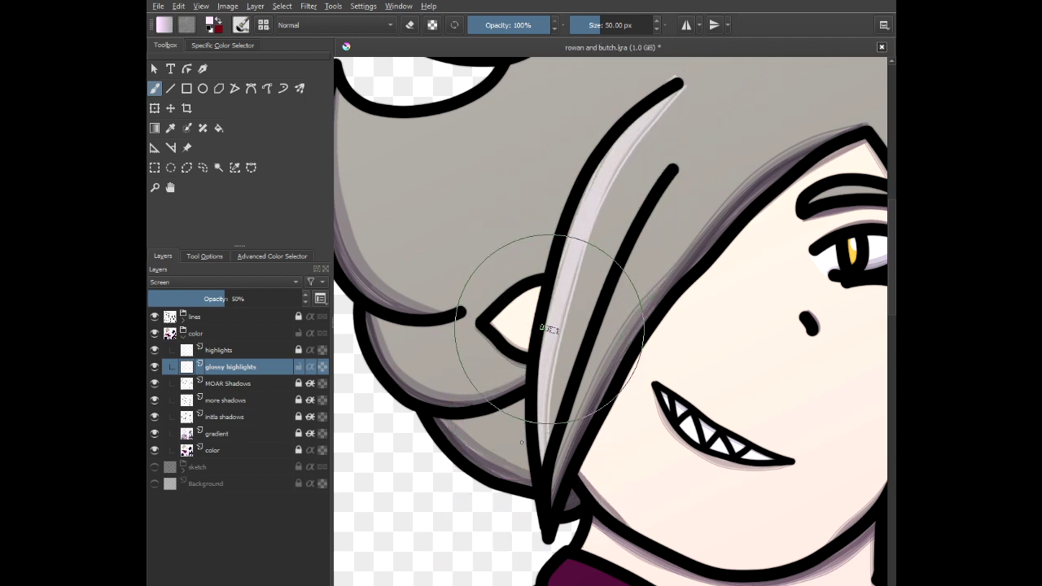
{"action": "scroll", "coordinate": [595, 325], "scroll_direction": "down", "scroll_amount": 1}
{"action": "scroll", "coordinate": [594, 324], "scroll_direction": "down", "scroll_amount": 2}
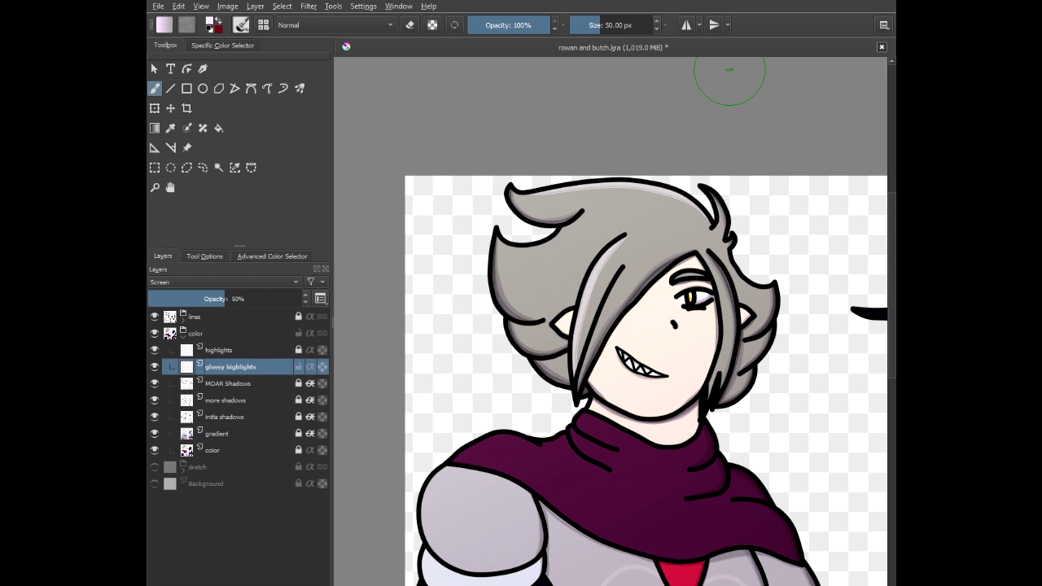
- Paint a thin highlight along the concave outer edge of the grey hair above the right ear
{"action": "scroll", "coordinate": [730, 318], "scroll_direction": "up", "scroll_amount": 8}
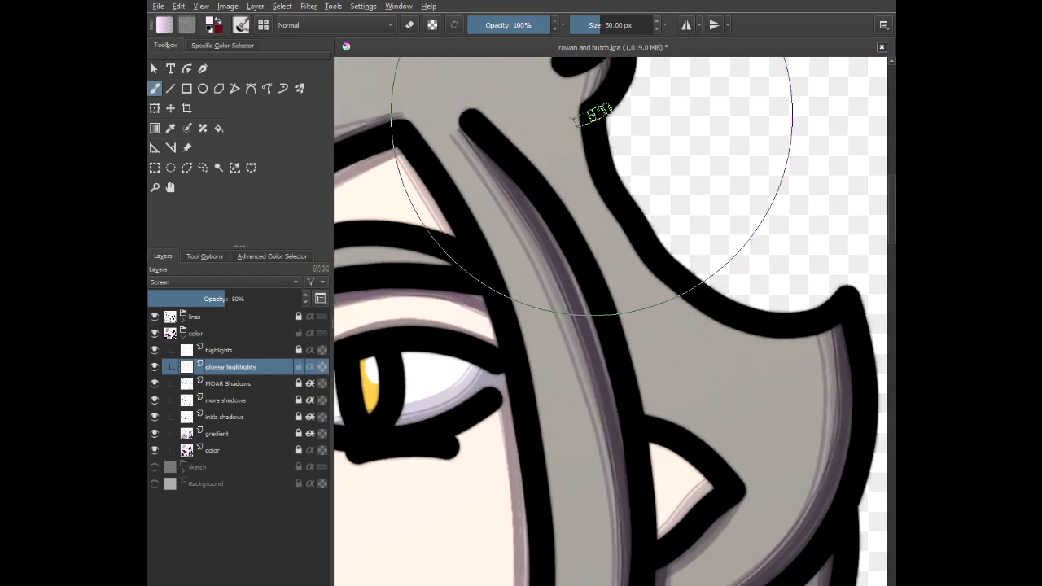
{"action": "mouse_move", "coordinate": [598, 105]}
{"action": "left_mouse_down"}
{"action": "mouse_move", "coordinate": [597, 180]}
{"action": "mouse_move", "coordinate": [633, 244]}
{"action": "mouse_move", "coordinate": [692, 303]}
{"action": "mouse_move", "coordinate": [768, 340]}
{"action": "mouse_move", "coordinate": [830, 328]}
{"action": "left_mouse_up"}
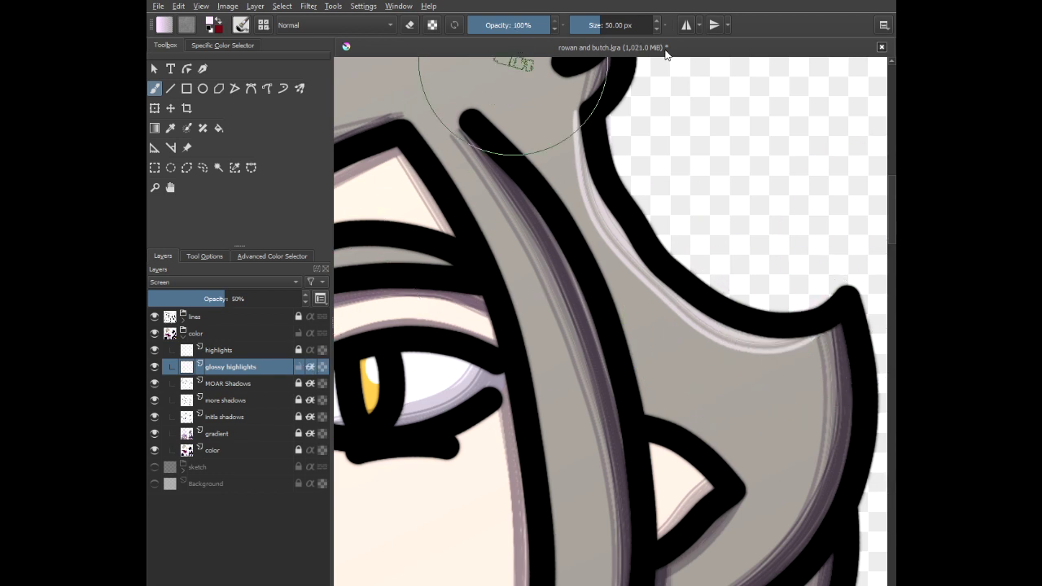
{"action": "scroll", "coordinate": [700, 293], "scroll_direction": "down", "scroll_amount": 1}
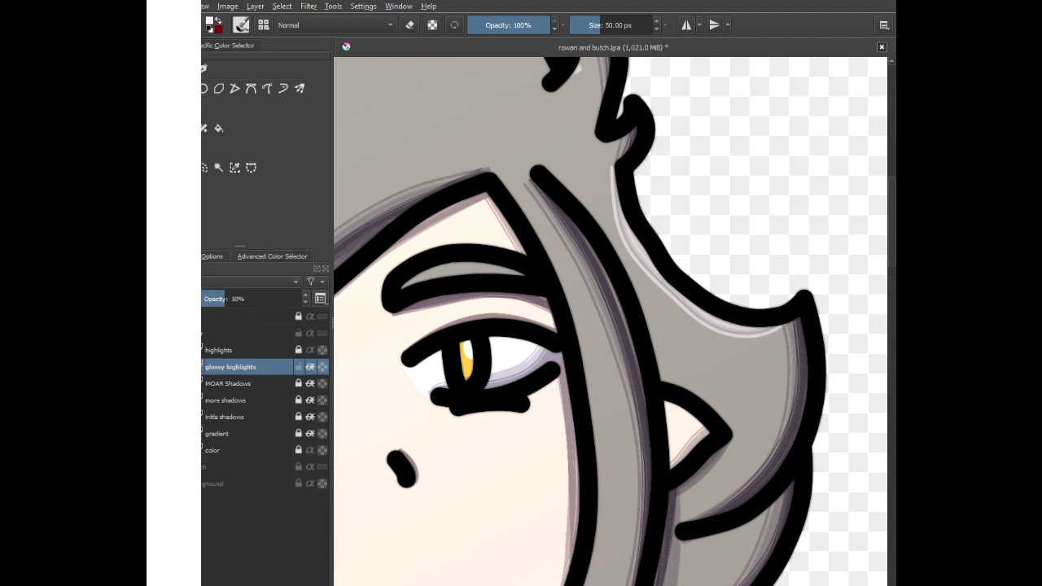
- Paint a highlight down the narrow grey lock framing the right side of the face
{"action": "left_click_drag", "start_coordinate": [647, 291], "coordinate": [733, 185]}
{"action": "scroll", "coordinate": [731, 187], "scroll_direction": "down", "scroll_amount": 1}
{"action": "mouse_move", "coordinate": [634, 135]}
{"action": "left_mouse_down"}
{"action": "mouse_move", "coordinate": [625, 109]}
{"action": "mouse_move", "coordinate": [677, 200]}
{"action": "mouse_move", "coordinate": [695, 301]}
{"action": "mouse_move", "coordinate": [691, 375]}
{"action": "mouse_move", "coordinate": [652, 508]}
{"action": "left_mouse_up"}
{"action": "scroll", "coordinate": [629, 492], "scroll_direction": "down", "scroll_amount": 2}
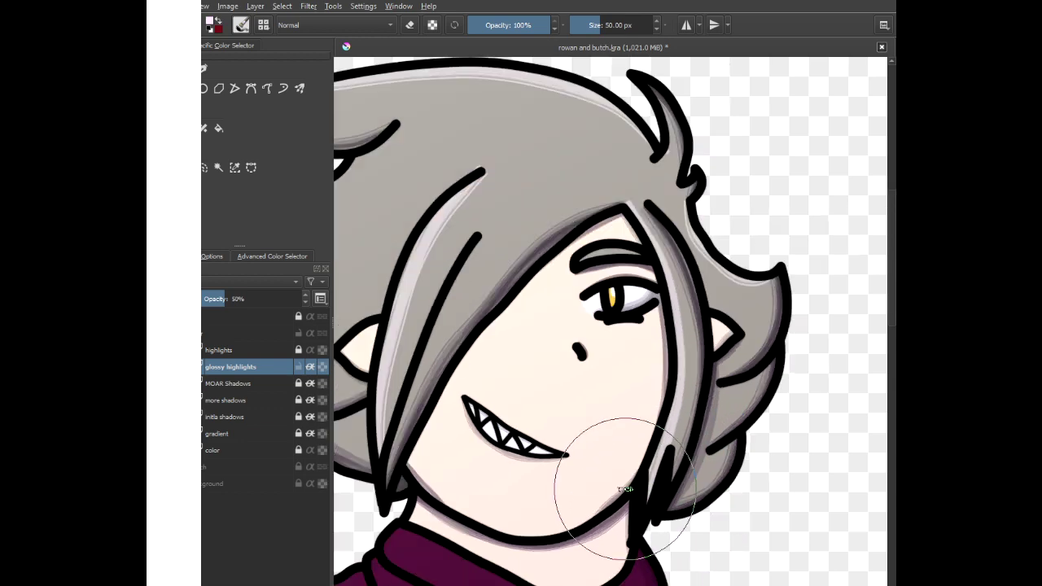
- Paint a highlight under the curved top edge of the left grey hair tuft and thin its left end with the eraser
{"action": "left_click_drag", "start_coordinate": [503, 380], "coordinate": [610, 331]}
{"action": "scroll", "coordinate": [525, 203], "scroll_direction": "up", "scroll_amount": 4}
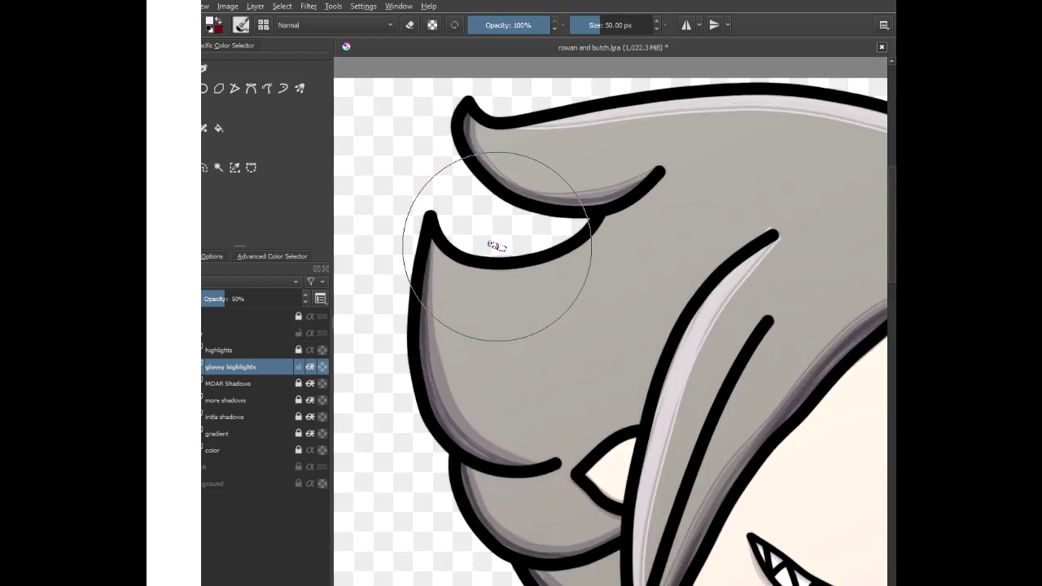
{"action": "mouse_move", "coordinate": [415, 249]}
{"action": "left_mouse_down"}
{"action": "mouse_move", "coordinate": [431, 273]}
{"action": "mouse_move", "coordinate": [498, 292]}
{"action": "mouse_move", "coordinate": [580, 278]}
{"action": "mouse_move", "coordinate": [649, 239]}
{"action": "mouse_move", "coordinate": [670, 204]}
{"action": "left_mouse_up"}
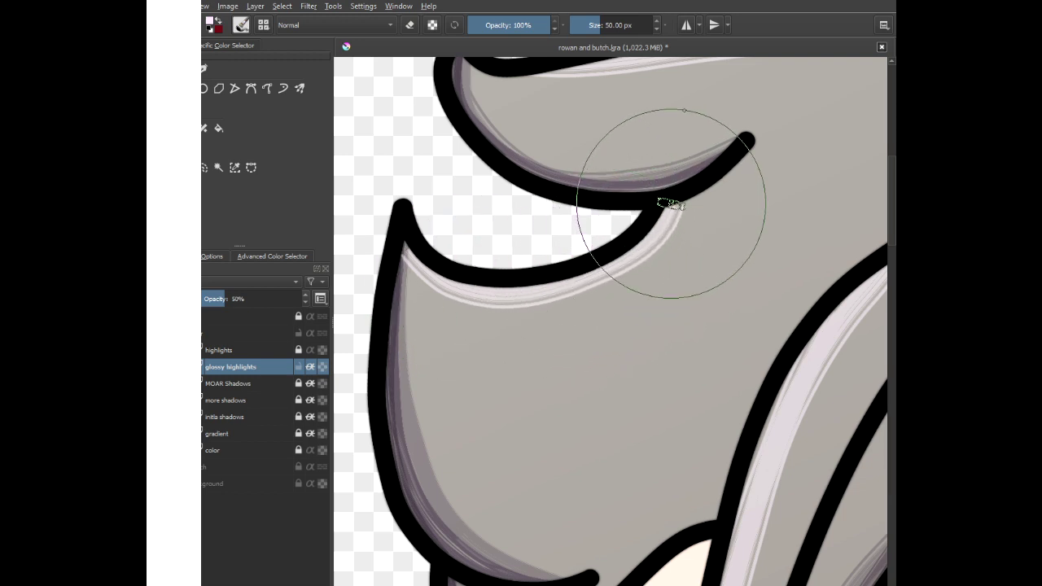
{"action": "key", "text": "e"}
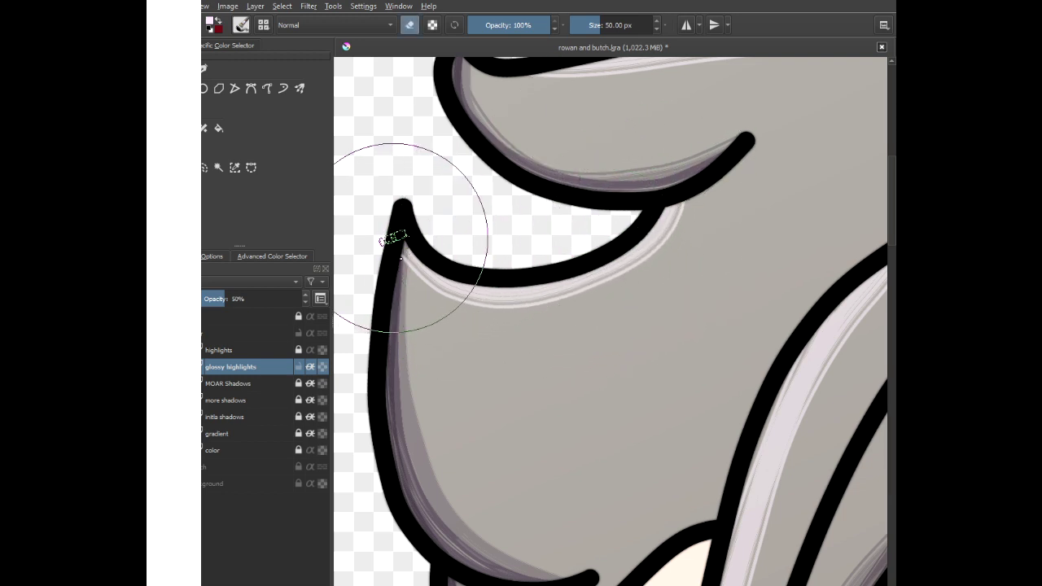
{"action": "mouse_move", "coordinate": [393, 237]}
{"action": "left_mouse_down"}
{"action": "mouse_move", "coordinate": [410, 266]}
{"action": "mouse_move", "coordinate": [478, 316]}
{"action": "left_mouse_up"}
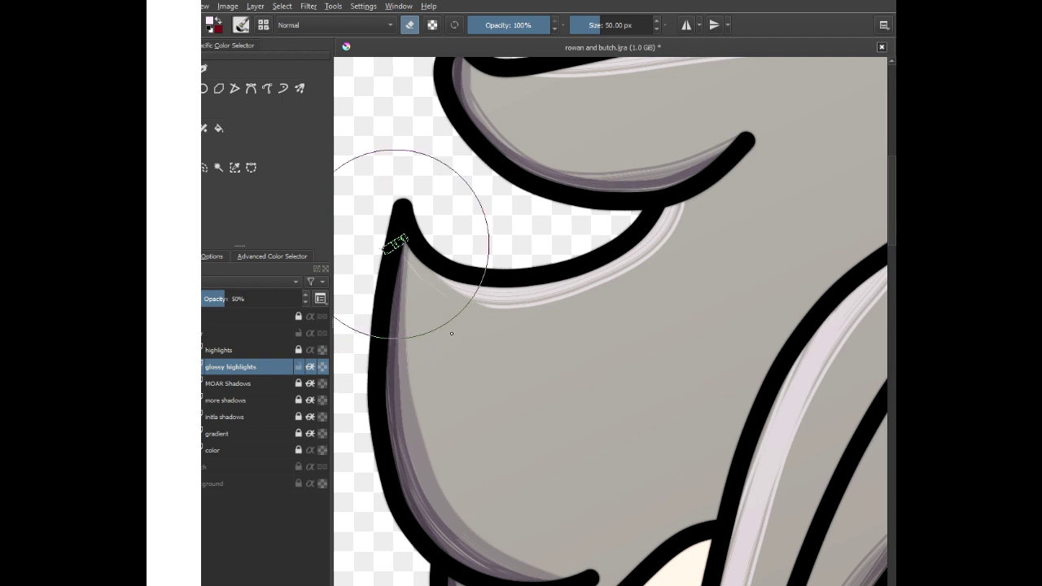
- Examine the glossy highlights on the grey hair up close and in the whole picture
{"action": "scroll", "coordinate": [600, 361], "scroll_direction": "down", "scroll_amount": 4}
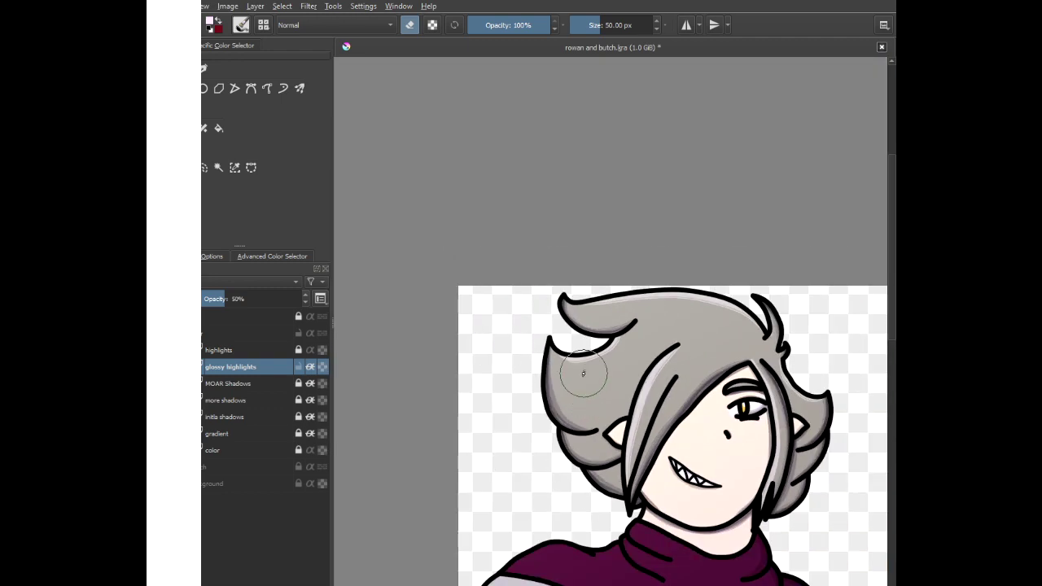
{"action": "scroll", "coordinate": [604, 434], "scroll_direction": "up", "scroll_amount": 4}
{"action": "scroll", "coordinate": [604, 444], "scroll_direction": "down", "scroll_amount": 4}
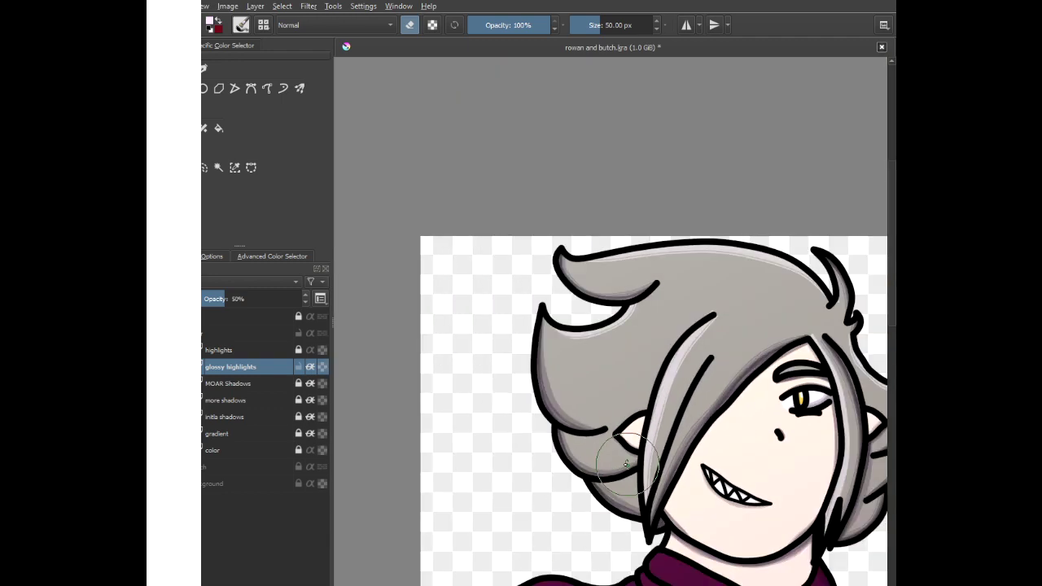
{"action": "scroll", "coordinate": [578, 398], "scroll_direction": "up", "scroll_amount": 1}
{"action": "left_click_drag", "start_coordinate": [578, 398], "coordinate": [538, 364]}
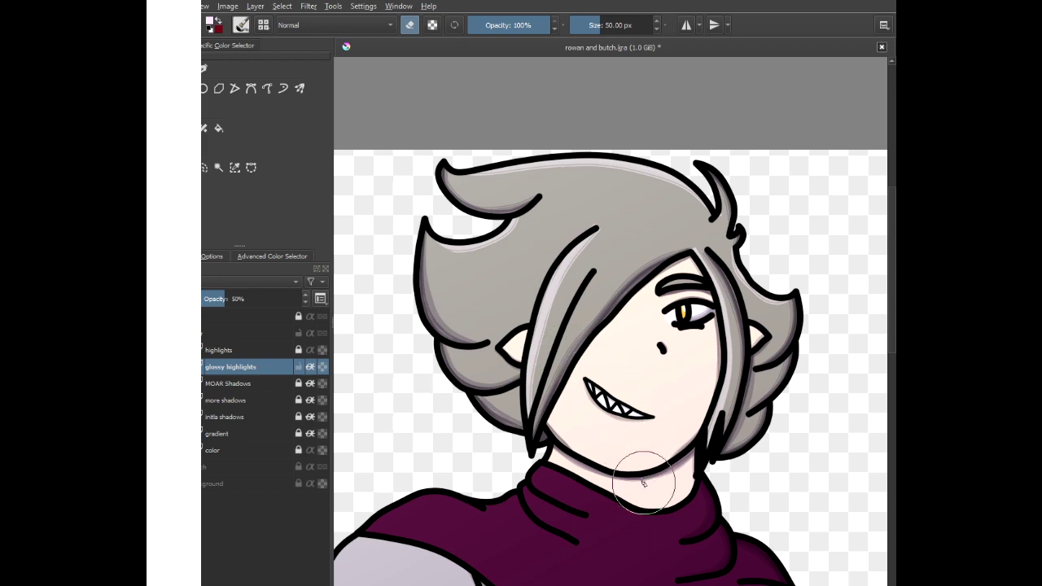
{"action": "left_click_drag", "start_coordinate": [649, 462], "coordinate": [653, 315]}
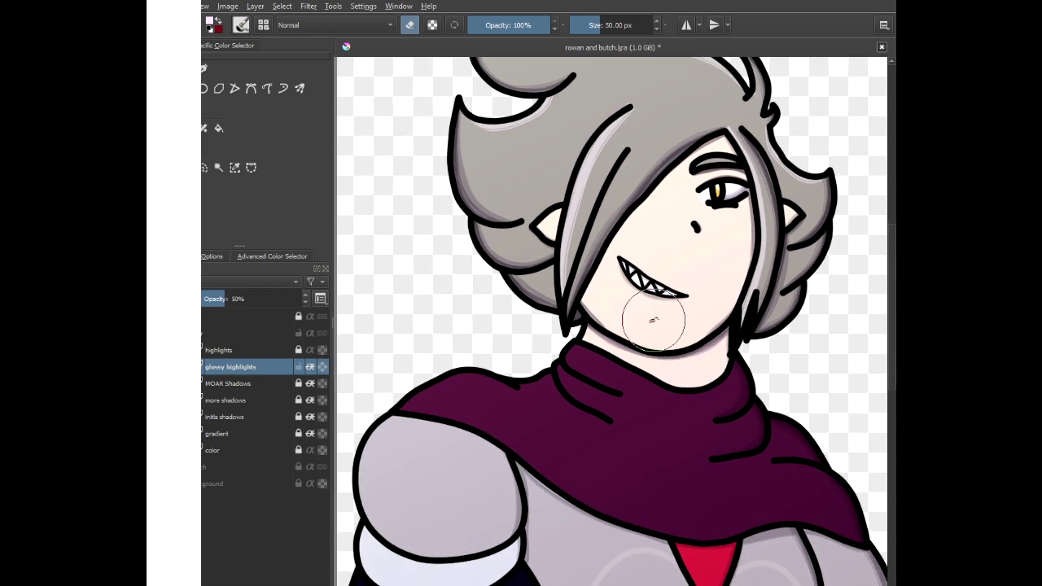
{"action": "scroll", "coordinate": [655, 323], "scroll_direction": "up", "scroll_amount": 3}
{"action": "scroll", "coordinate": [666, 330], "scroll_direction": "down", "scroll_amount": 4}
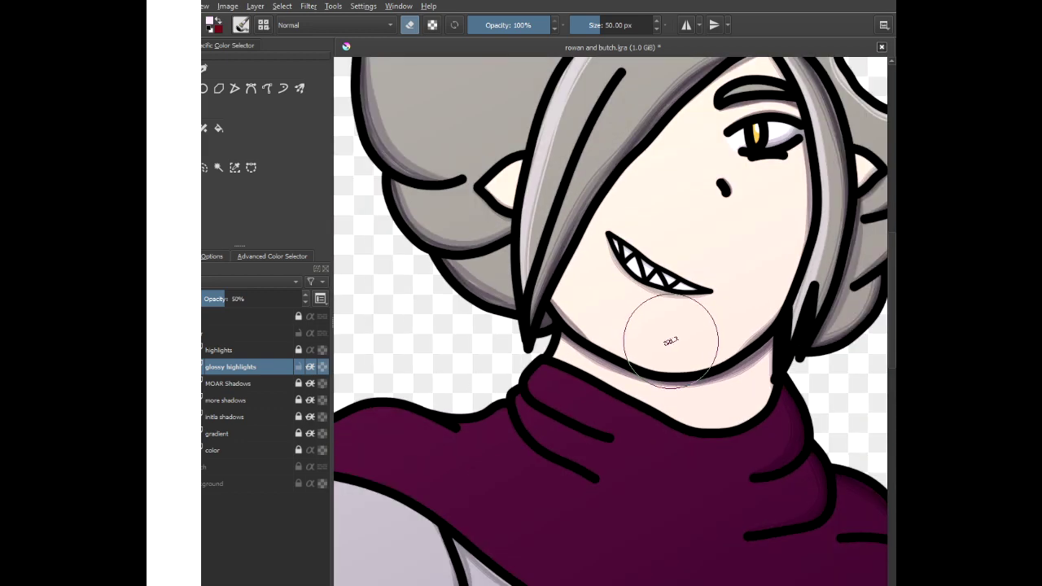
{"action": "scroll", "coordinate": [671, 346], "scroll_direction": "down", "scroll_amount": 1}
{"action": "scroll", "coordinate": [671, 346], "scroll_direction": "down", "scroll_amount": 2}
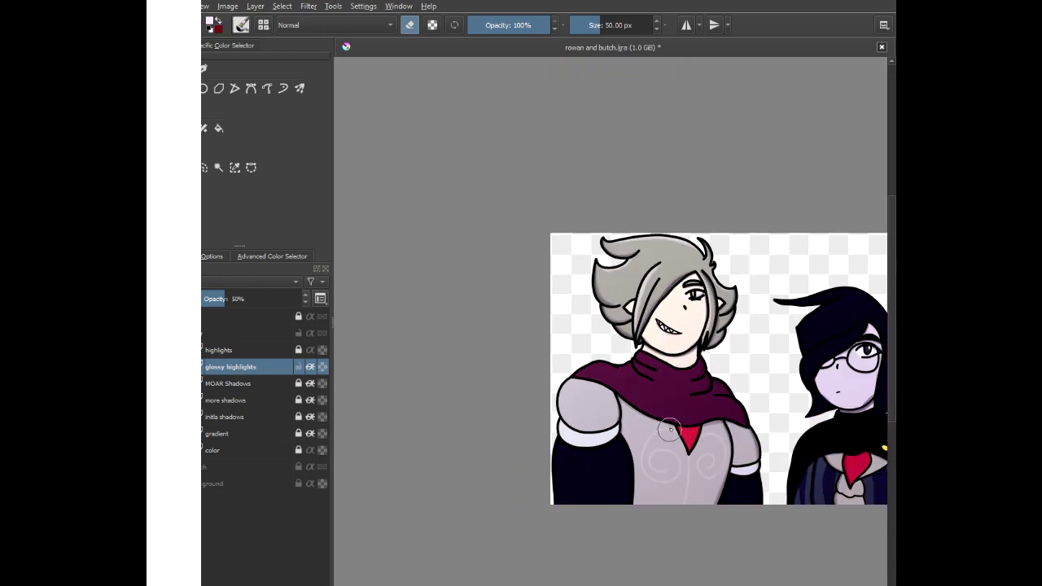
{"action": "left_click_drag", "start_coordinate": [703, 444], "coordinate": [675, 438]}
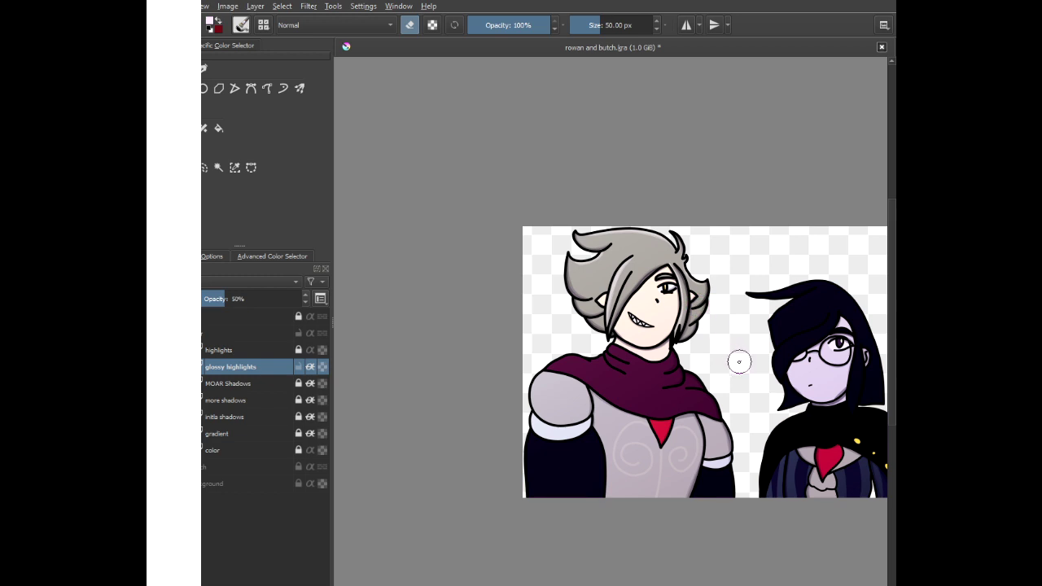
- Paint a highlight along the upper edge of the dark-haired character's long protruding hair strand
{"action": "scroll", "coordinate": [740, 362], "scroll_direction": "up", "scroll_amount": 3}
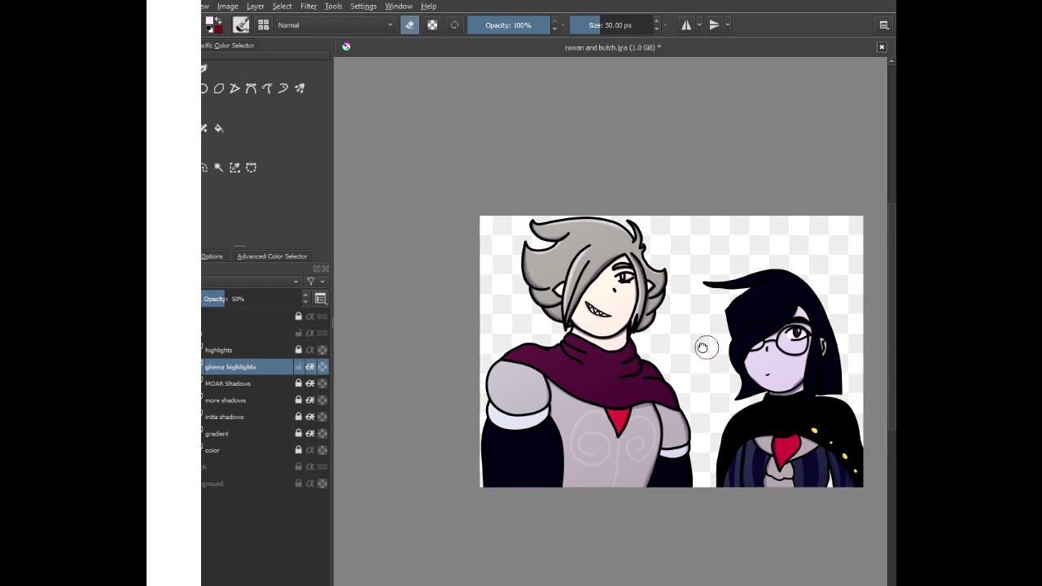
{"action": "scroll", "coordinate": [668, 256], "scroll_direction": "up", "scroll_amount": 4}
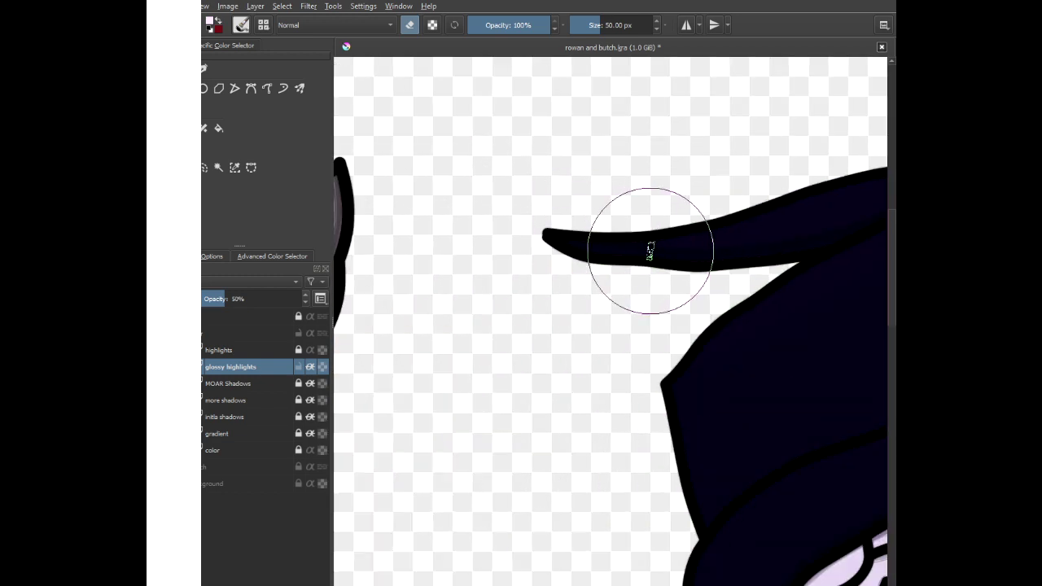
{"action": "left_click_drag", "start_coordinate": [649, 249], "coordinate": [455, 289]}
{"action": "key", "text": "e"}
{"action": "left_click_drag", "start_coordinate": [373, 280], "coordinate": [521, 271]}
{"action": "mouse_move", "coordinate": [629, 234]}
{"action": "left_mouse_down"}
{"action": "mouse_move", "coordinate": [712, 207]}
{"action": "mouse_move", "coordinate": [815, 211]}
{"action": "left_mouse_up"}
- Paint a broad highlight along the upper edge of the dark fringe below the strand and taper its upper end with the eraser
{"action": "left_click_drag", "start_coordinate": [627, 302], "coordinate": [658, 229]}
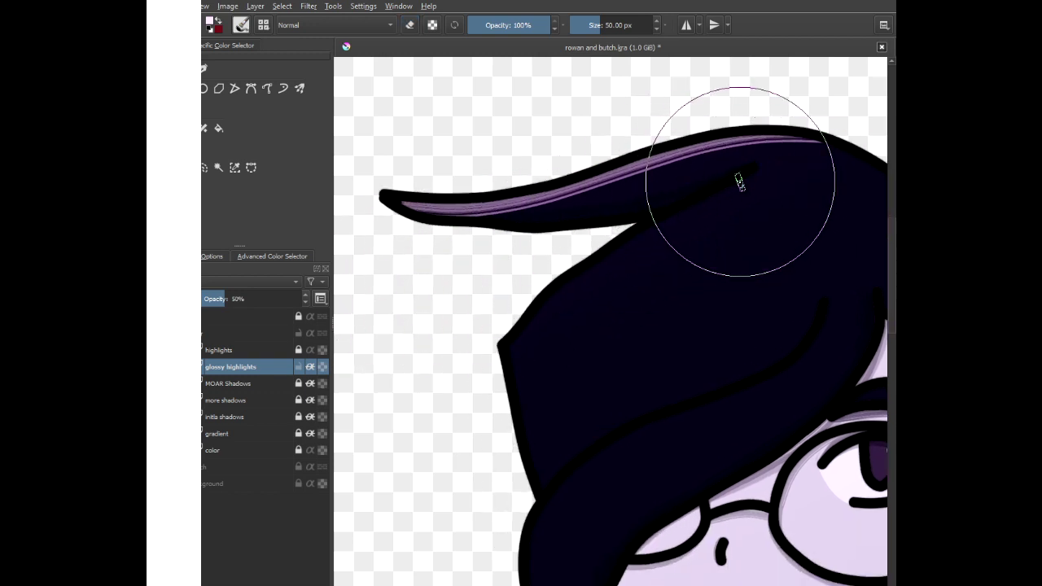
{"action": "mouse_move", "coordinate": [751, 177]}
{"action": "left_mouse_down"}
{"action": "mouse_move", "coordinate": [590, 259]}
{"action": "mouse_move", "coordinate": [510, 349]}
{"action": "left_mouse_up"}
{"action": "left_click_drag", "start_coordinate": [481, 417], "coordinate": [403, 366]}
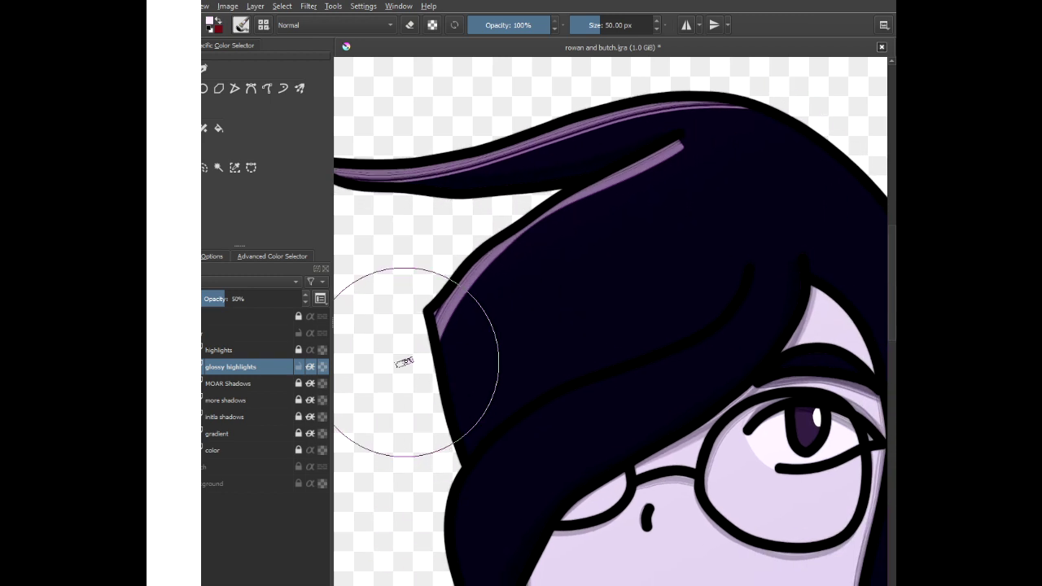
{"action": "mouse_move", "coordinate": [682, 144]}
{"action": "left_mouse_down"}
{"action": "mouse_move", "coordinate": [661, 171]}
{"action": "mouse_move", "coordinate": [488, 275]}
{"action": "mouse_move", "coordinate": [440, 338]}
{"action": "left_mouse_up"}
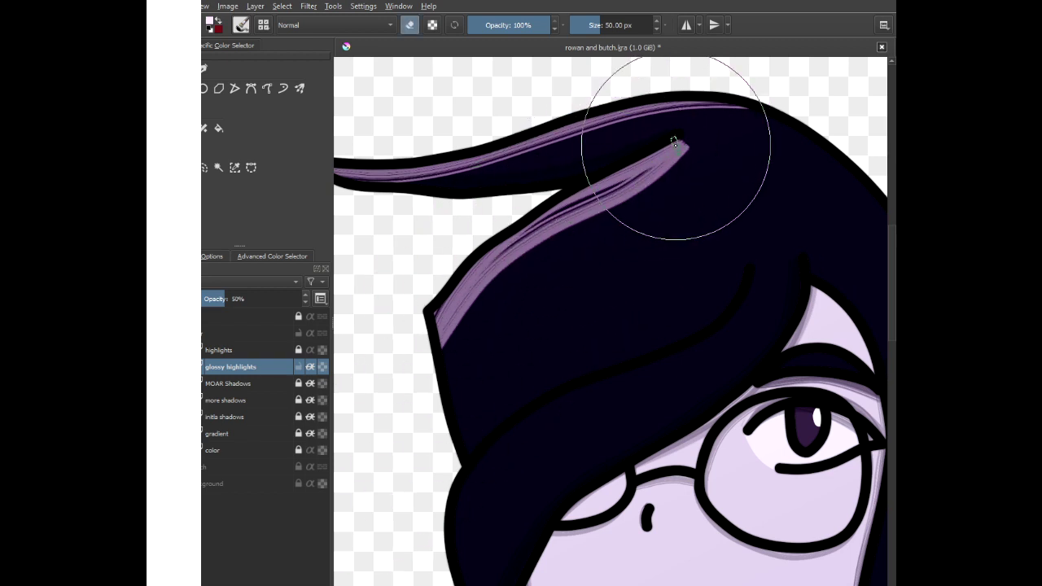
{"action": "key", "text": "e"}
{"action": "mouse_move", "coordinate": [689, 139]}
{"action": "left_mouse_down"}
{"action": "mouse_move", "coordinate": [639, 200]}
{"action": "mouse_move", "coordinate": [530, 261]}
{"action": "mouse_move", "coordinate": [651, 210]}
{"action": "mouse_move", "coordinate": [688, 138]}
{"action": "mouse_move", "coordinate": [623, 214]}
{"action": "left_mouse_up"}
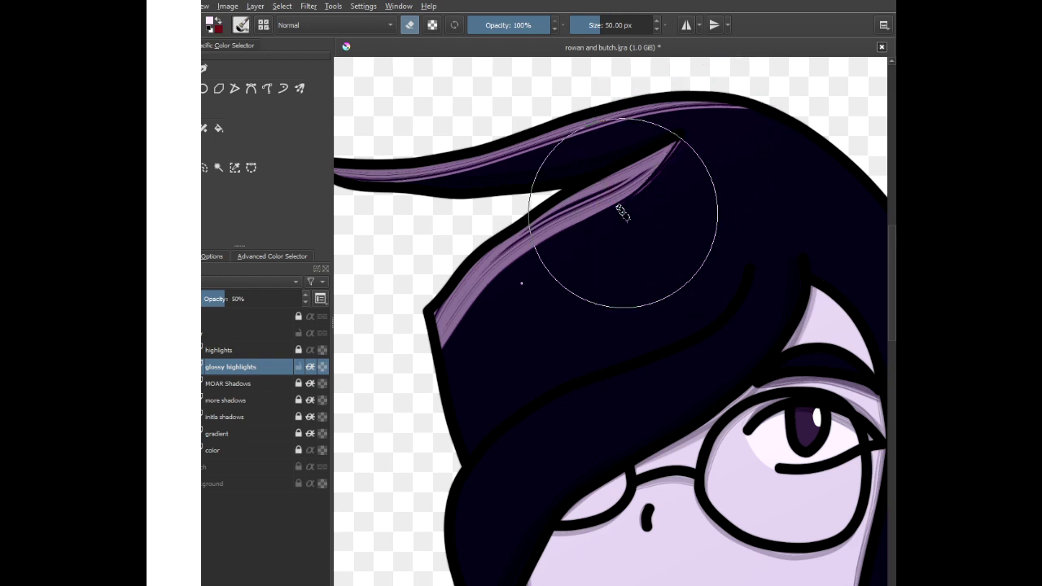
- Paint a curved highlight along the top of the lower dark fringe section above the glasses and taper its ends
{"action": "scroll", "coordinate": [604, 325], "scroll_direction": "down", "scroll_amount": 1}
{"action": "left_click_drag", "start_coordinate": [601, 362], "coordinate": [620, 221]}
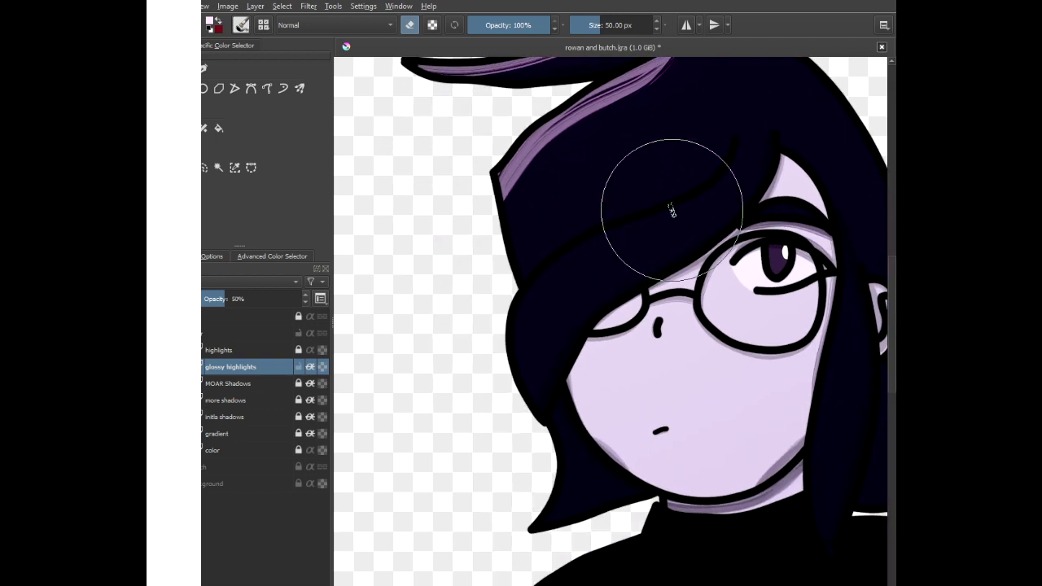
{"action": "scroll", "coordinate": [756, 130], "scroll_direction": "up", "scroll_amount": 1}
{"action": "mouse_move", "coordinate": [726, 167]}
{"action": "left_mouse_down"}
{"action": "mouse_move", "coordinate": [759, 124]}
{"action": "mouse_move", "coordinate": [688, 192]}
{"action": "mouse_move", "coordinate": [580, 234]}
{"action": "mouse_move", "coordinate": [477, 306]}
{"action": "mouse_move", "coordinate": [466, 366]}
{"action": "left_mouse_up"}
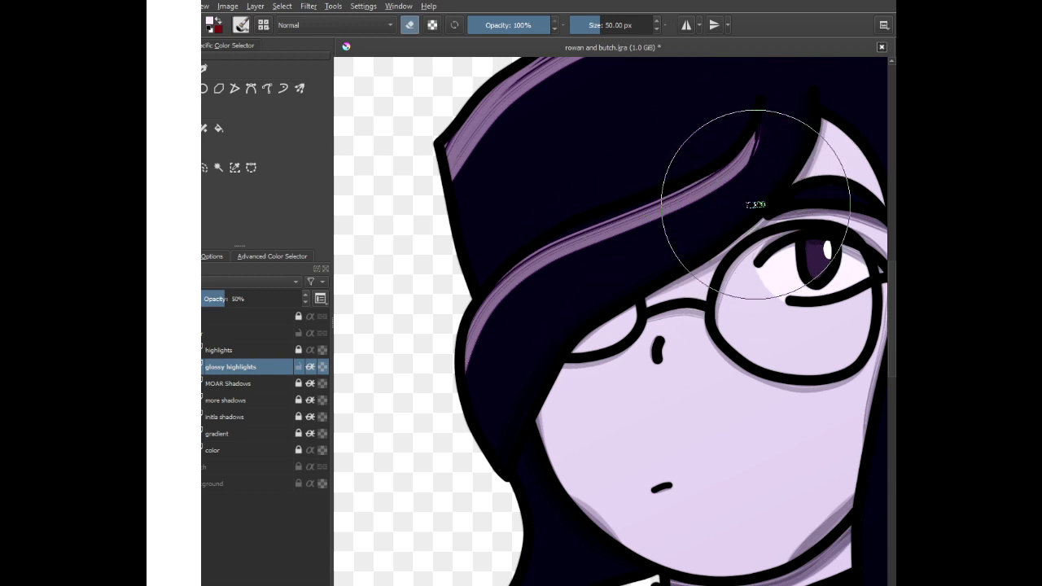
- Paint a curved highlight along the outer edge of the pointed dark hair lock below the fringe
{"action": "scroll", "coordinate": [756, 206], "scroll_direction": "down", "scroll_amount": 3}
{"action": "left_click_drag", "start_coordinate": [796, 267], "coordinate": [742, 254]}
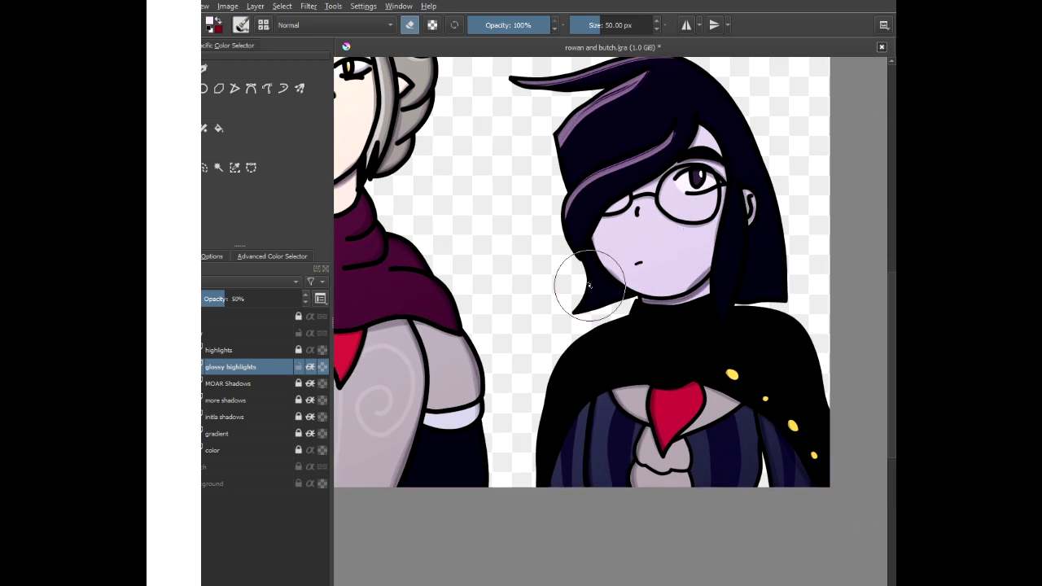
{"action": "scroll", "coordinate": [570, 244], "scroll_direction": "up", "scroll_amount": 6}
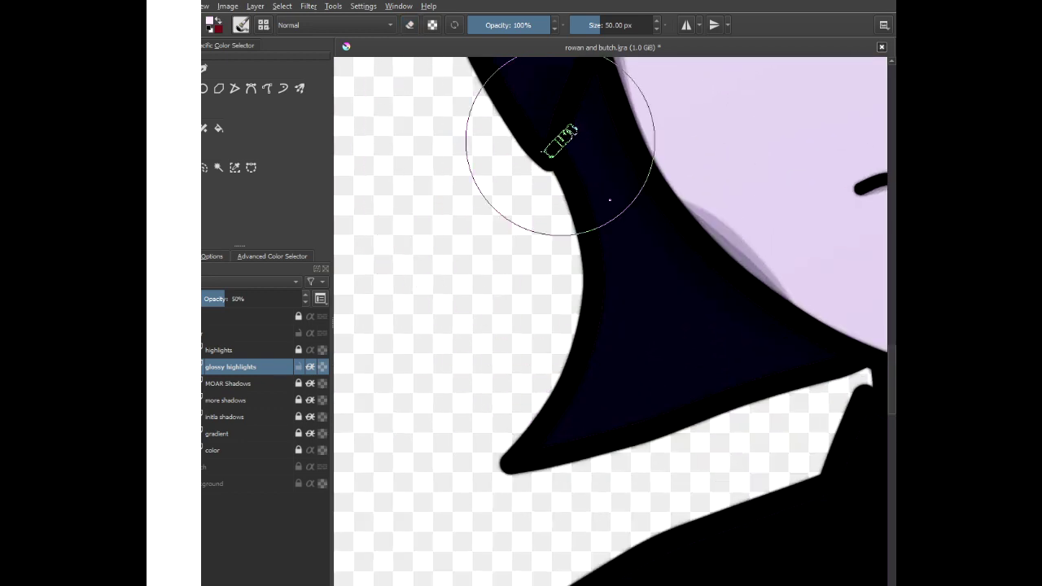
{"action": "mouse_move", "coordinate": [570, 135]}
{"action": "left_mouse_down"}
{"action": "mouse_move", "coordinate": [600, 244]}
{"action": "mouse_move", "coordinate": [548, 444]}
{"action": "left_mouse_up"}
{"action": "scroll", "coordinate": [556, 186], "scroll_direction": "down", "scroll_amount": 6}
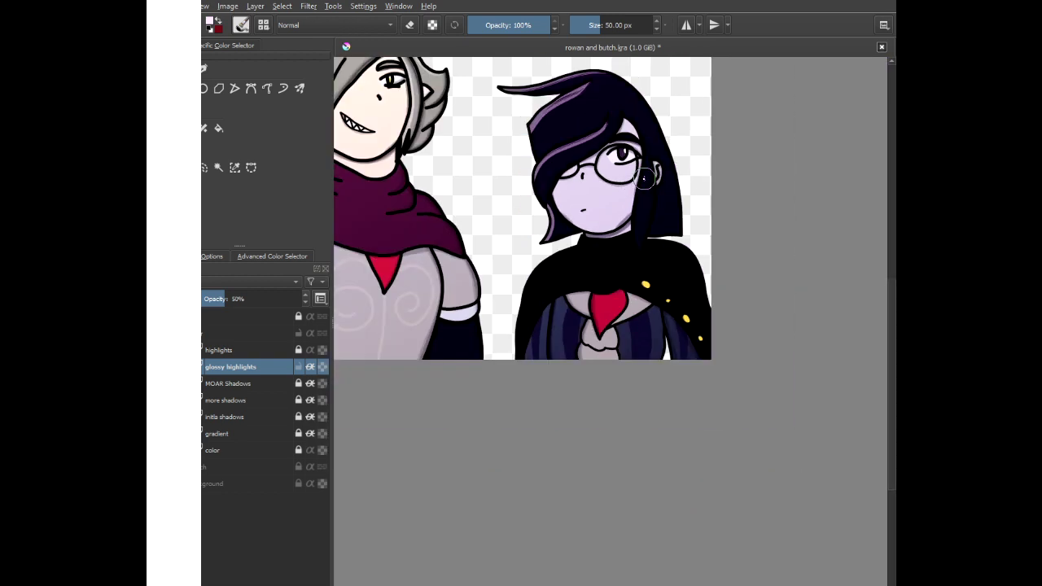
- Paint a long highlight along the face-side edge of the dark hair lock hanging beside the glasses
{"action": "scroll", "coordinate": [643, 179], "scroll_direction": "up", "scroll_amount": 4}
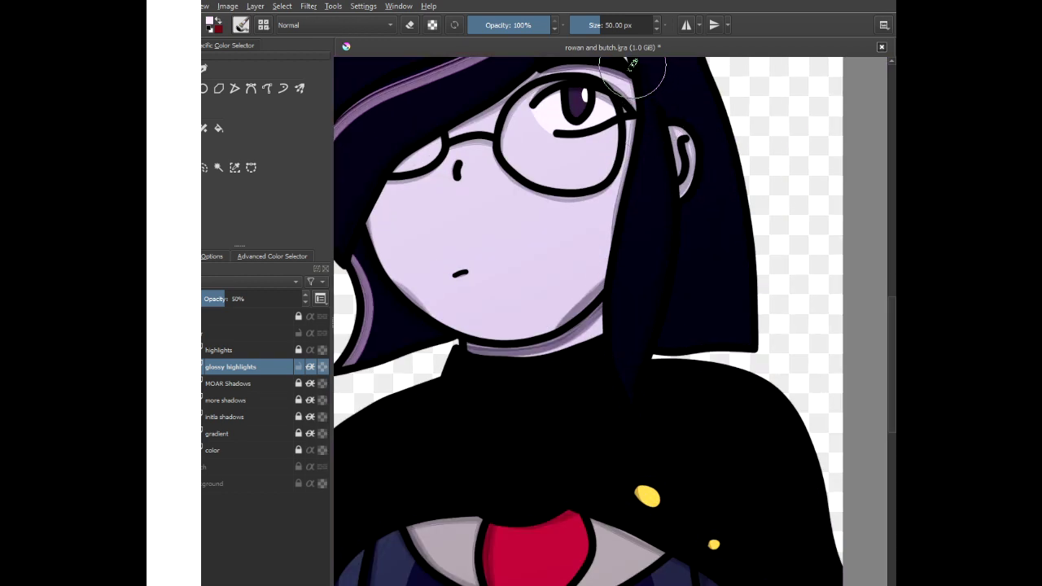
{"action": "mouse_move", "coordinate": [634, 73]}
{"action": "left_mouse_down"}
{"action": "mouse_move", "coordinate": [645, 152]}
{"action": "mouse_move", "coordinate": [618, 293]}
{"action": "mouse_move", "coordinate": [632, 404]}
{"action": "left_mouse_up"}
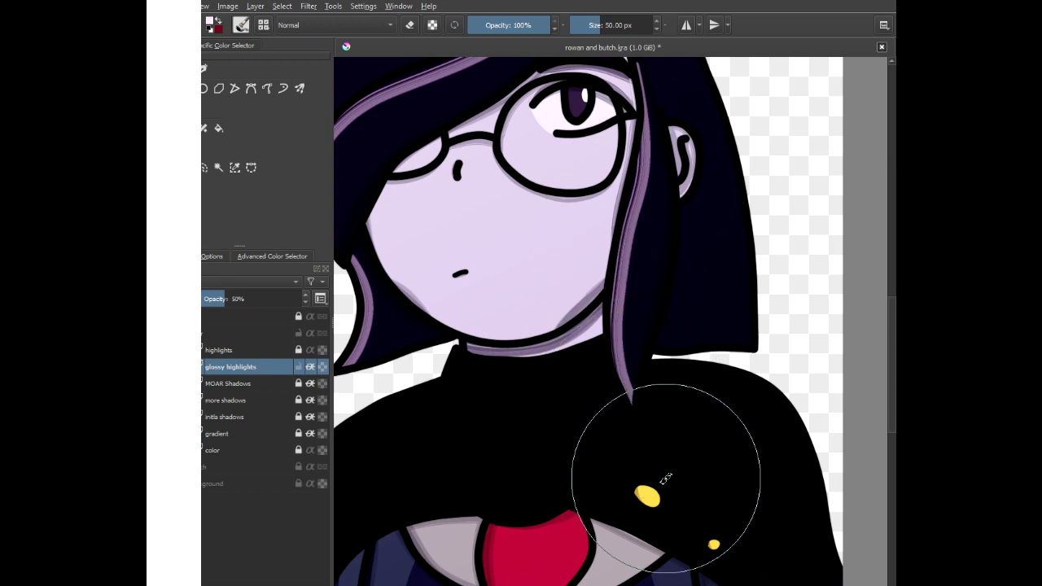
{"action": "scroll", "coordinate": [570, 353], "scroll_direction": "down", "scroll_amount": 5}
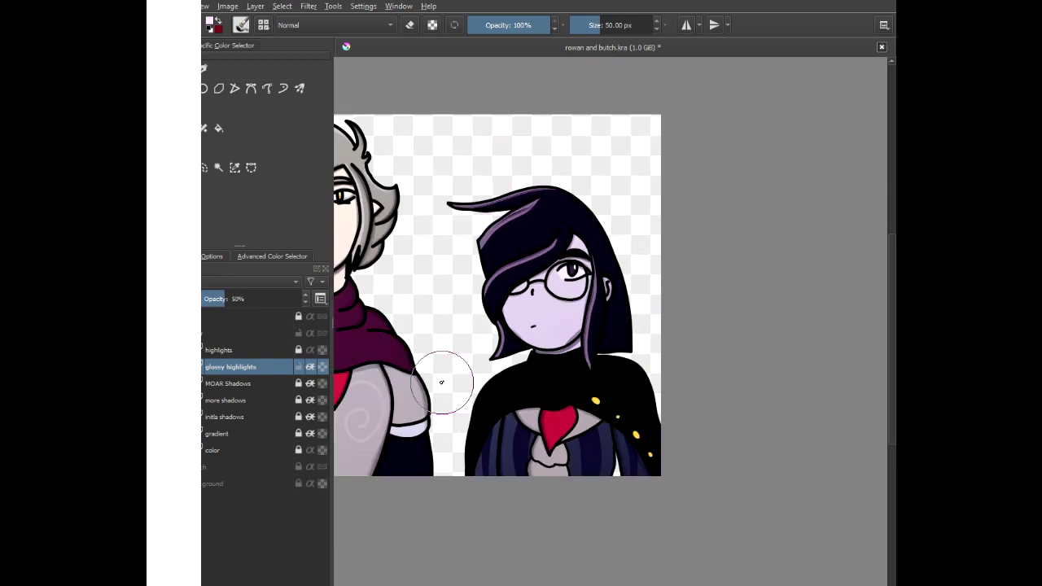
- Examine the glossy highlights on the dark hair up close and across the whole picture
{"action": "left_click_drag", "start_coordinate": [431, 350], "coordinate": [508, 215]}
{"action": "scroll", "coordinate": [542, 230], "scroll_direction": "up", "scroll_amount": 3}
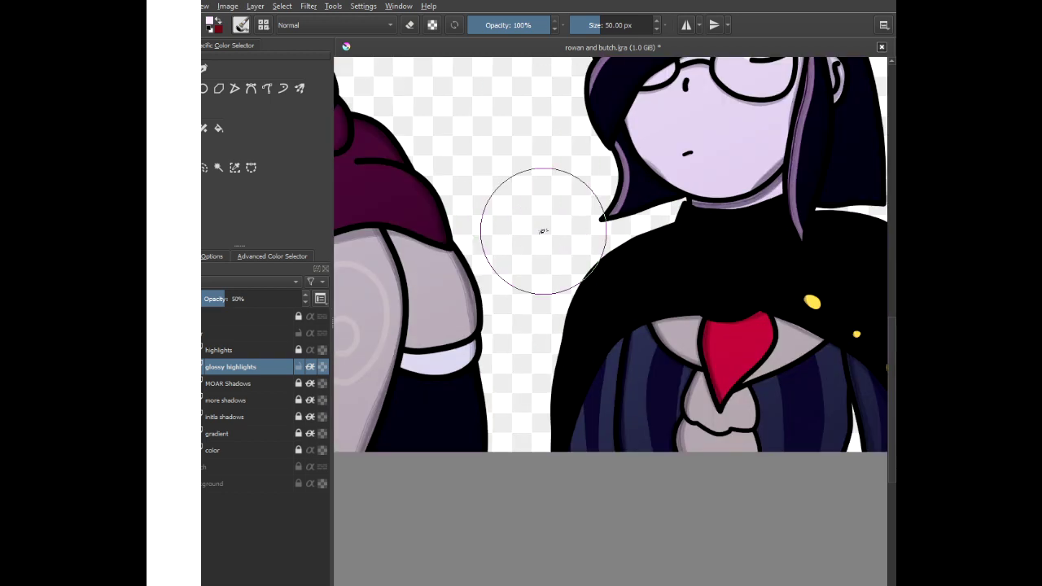
{"action": "scroll", "coordinate": [542, 231], "scroll_direction": "down", "scroll_amount": 5}
{"action": "scroll", "coordinate": [542, 230], "scroll_direction": "down", "scroll_amount": 2}
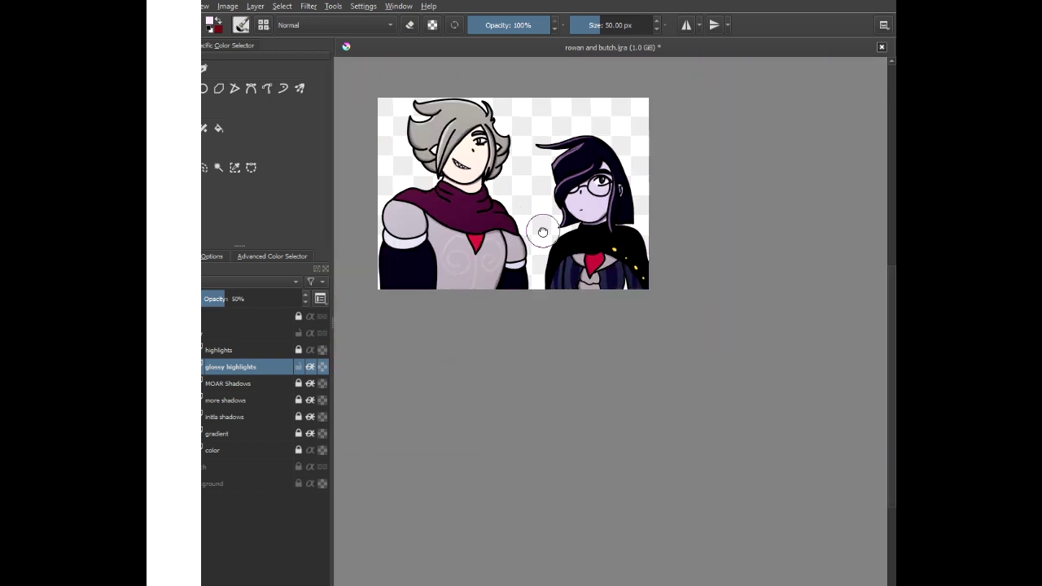
{"action": "left_click_drag", "start_coordinate": [543, 229], "coordinate": [577, 286]}
{"action": "scroll", "coordinate": [578, 285], "scroll_direction": "up", "scroll_amount": 3}
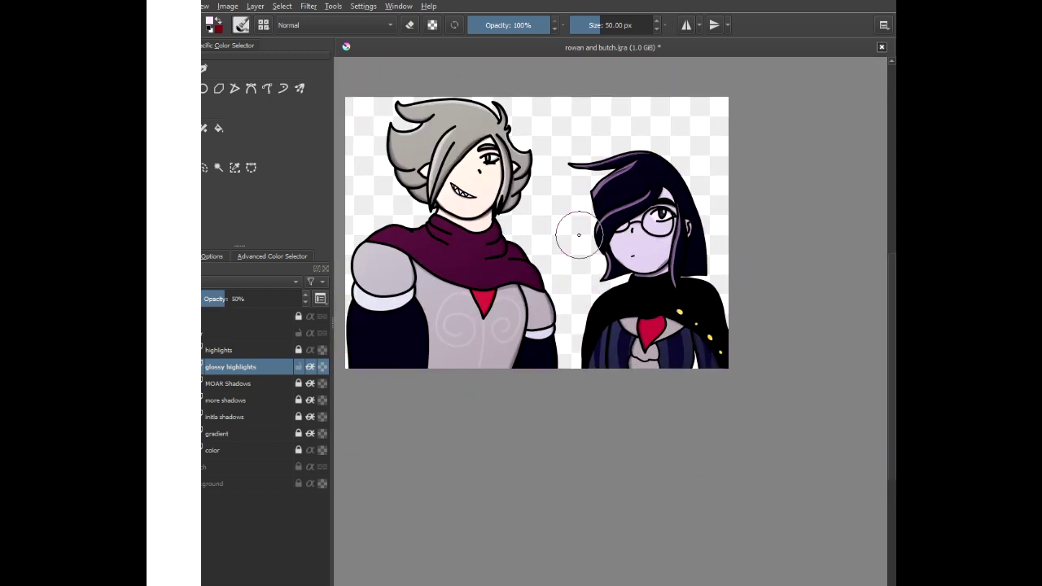
{"action": "scroll", "coordinate": [570, 233], "scroll_direction": "up", "scroll_amount": 2}
{"action": "left_click_drag", "start_coordinate": [632, 240], "coordinate": [656, 291]}
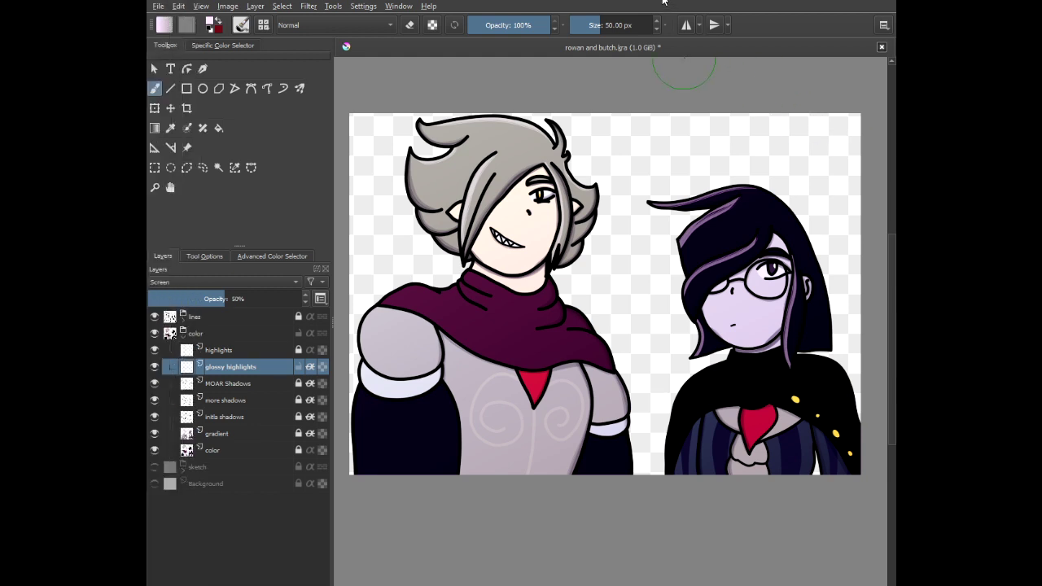
{"action": "scroll", "coordinate": [791, 254], "scroll_direction": "up", "scroll_amount": 3}
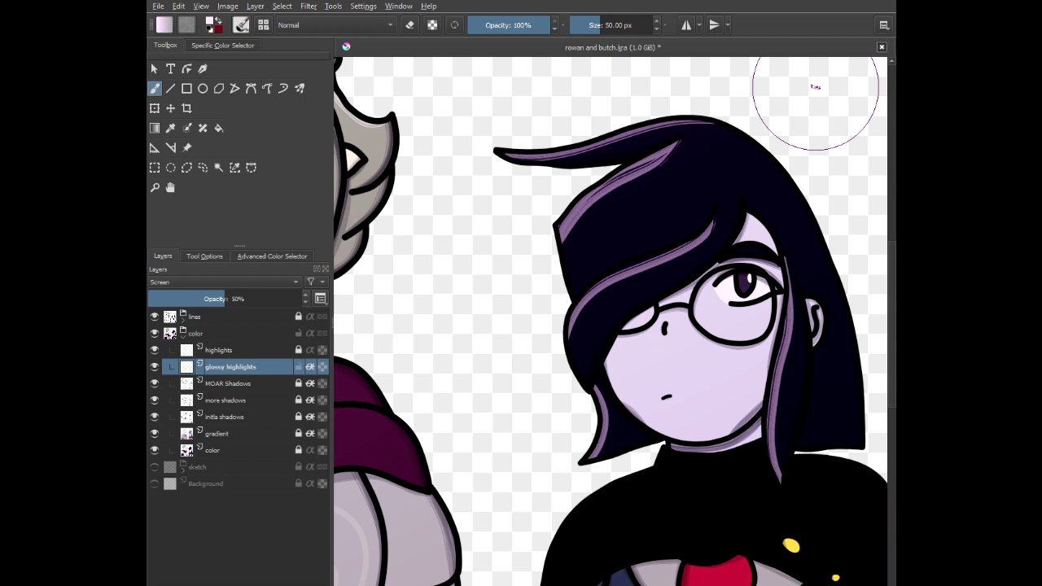
{"action": "scroll", "coordinate": [568, 251], "scroll_direction": "down", "scroll_amount": 2}
{"action": "scroll", "coordinate": [568, 252], "scroll_direction": "down", "scroll_amount": 2}
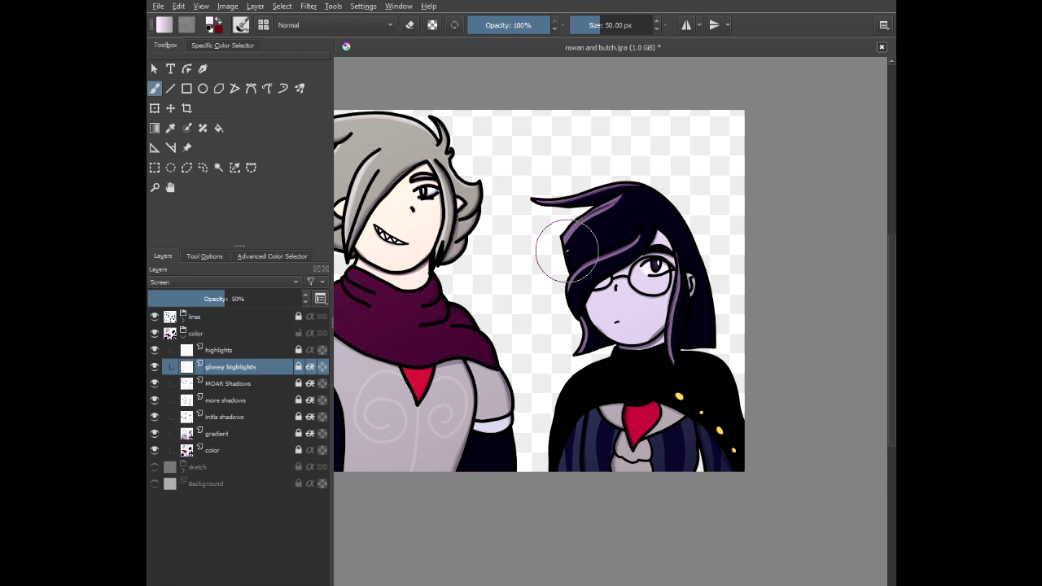
- Add a single new layer directly above "glossy highlights" and name it "details/silhouette"
{"action": "key", "text": "Insert"}
{"action": "key", "text": "Insert"}
{"action": "key", "text": "ctrl+z"}
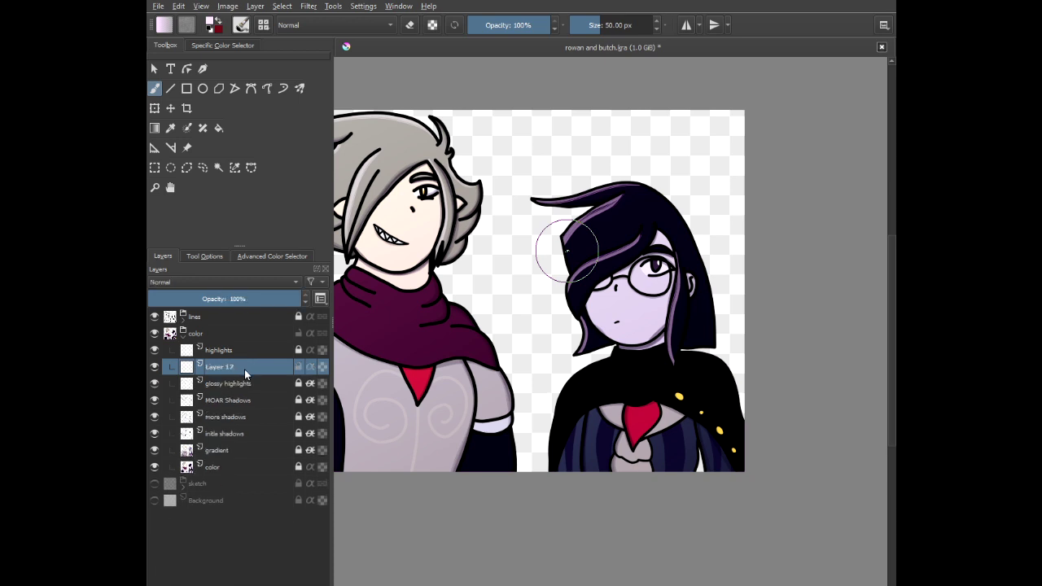
{"action": "double_click", "coordinate": [254, 366]}
{"action": "type", "text": "details/silhou"}
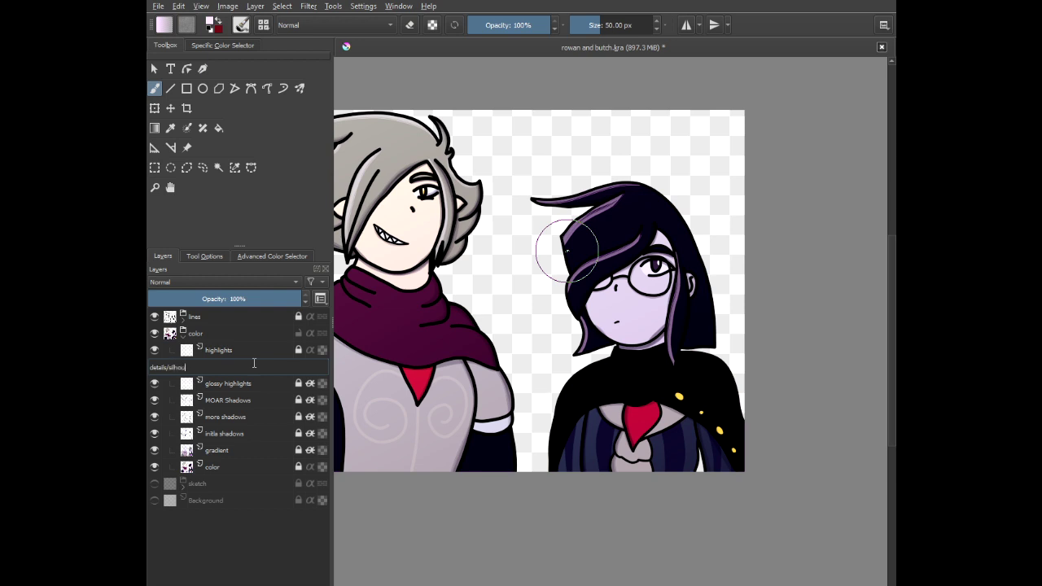
{"action": "type", "text": "ette"}
{"action": "key", "text": "Return"}
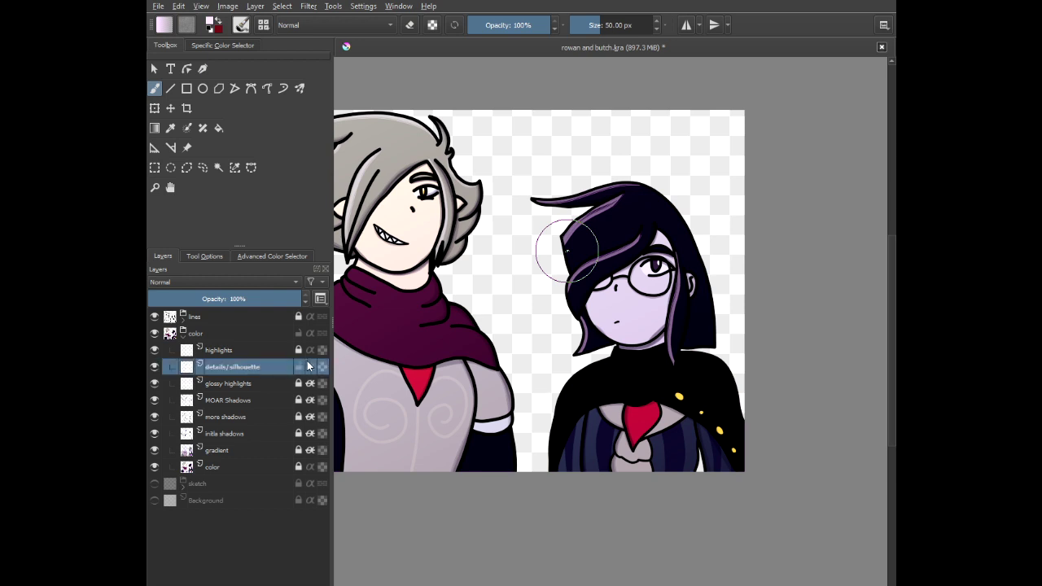
- Switch to a fine pen-like brush preset at 20 px and set the details/silhouette layer to Screen blending at 50% opacity
{"action": "left_click_drag", "start_coordinate": [419, 243], "coordinate": [525, 284]}
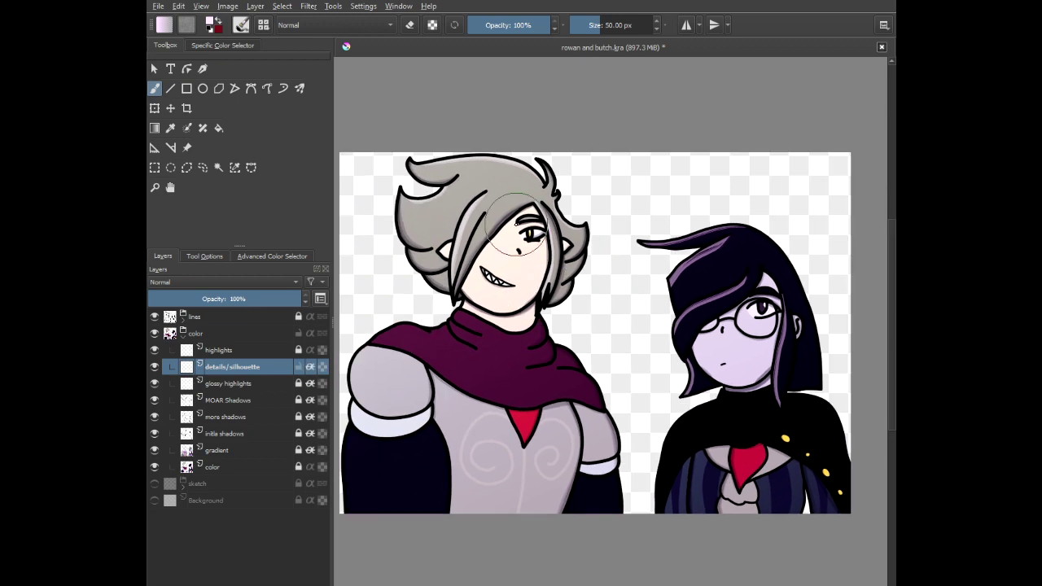
{"action": "right_click", "coordinate": [400, 214]}
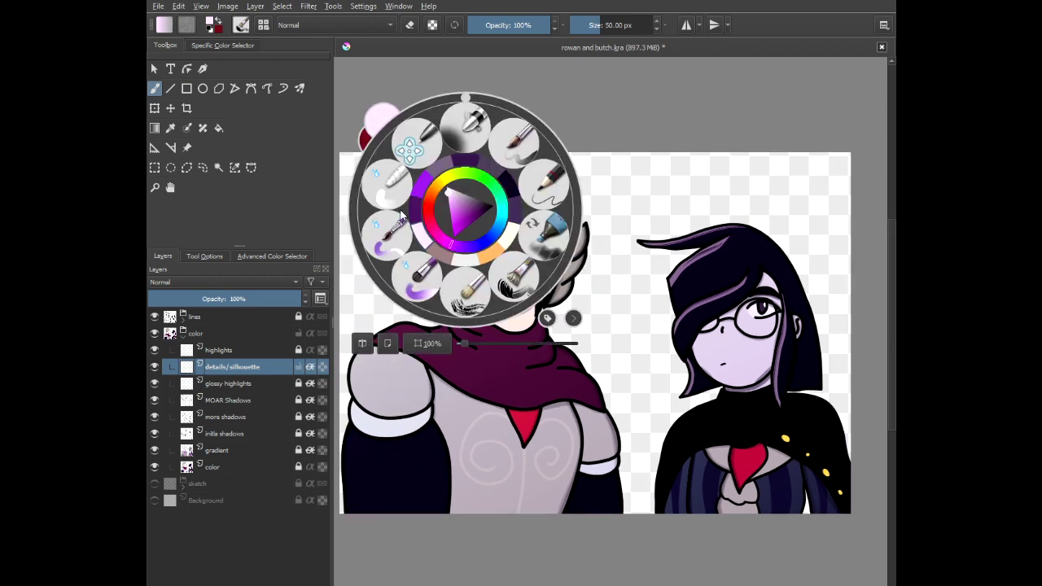
{"action": "left_click", "coordinate": [544, 189]}
{"action": "scroll", "coordinate": [399, 214], "scroll_direction": "up", "scroll_amount": 5}
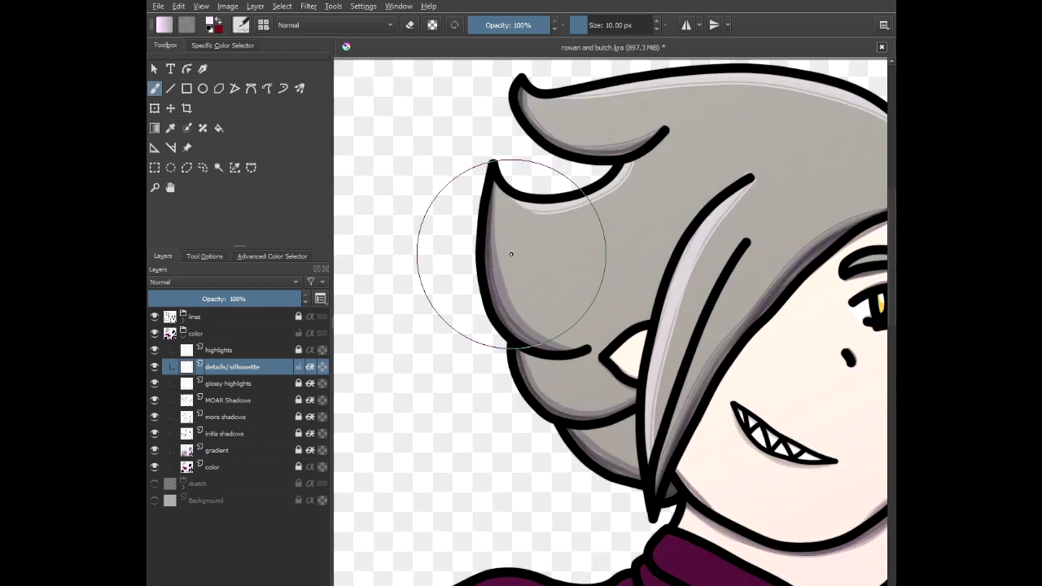
{"action": "scroll", "coordinate": [511, 254], "scroll_direction": "up", "scroll_amount": 2}
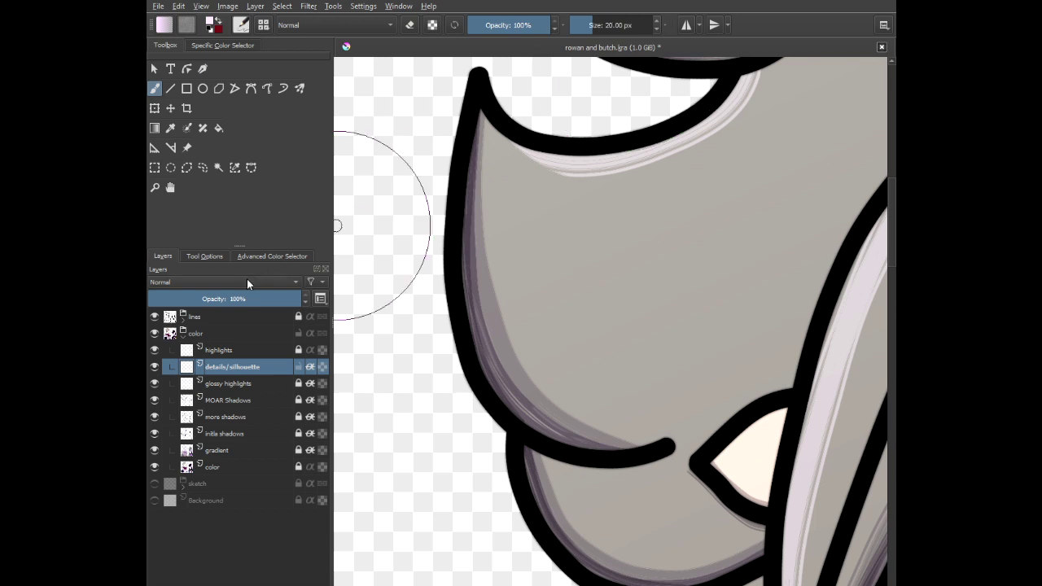
{"action": "right_click", "coordinate": [259, 301]}
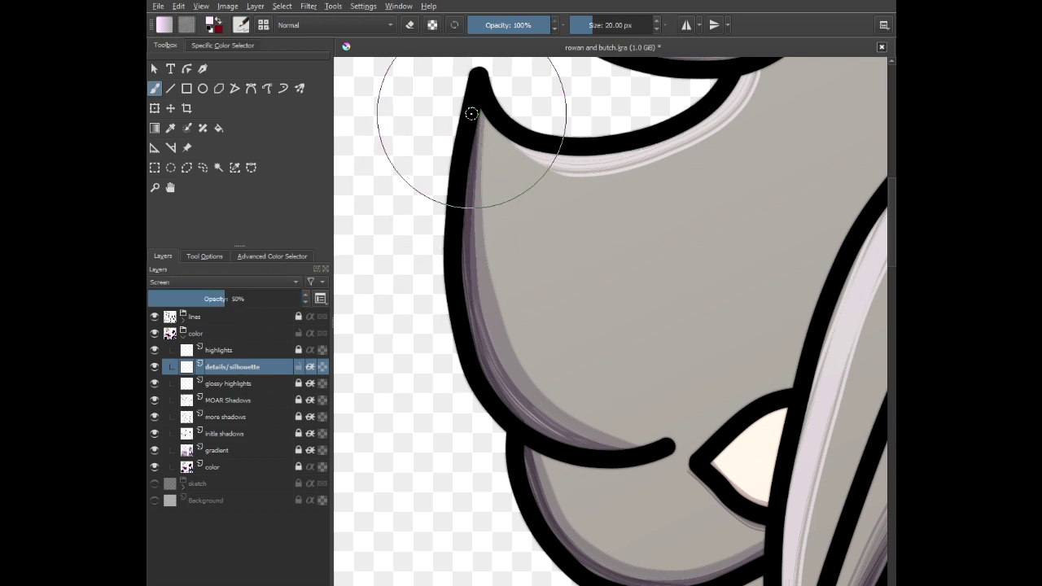
- Paint thin rim highlights along the outer left edges of the grey hair's back locks, down to the lowest tuft
{"action": "mouse_move", "coordinate": [478, 110]}
{"action": "left_mouse_down"}
{"action": "mouse_move", "coordinate": [465, 198]}
{"action": "mouse_move", "coordinate": [469, 337]}
{"action": "mouse_move", "coordinate": [514, 419]}
{"action": "left_mouse_up"}
{"action": "scroll", "coordinate": [465, 432], "scroll_direction": "up", "scroll_amount": 3}
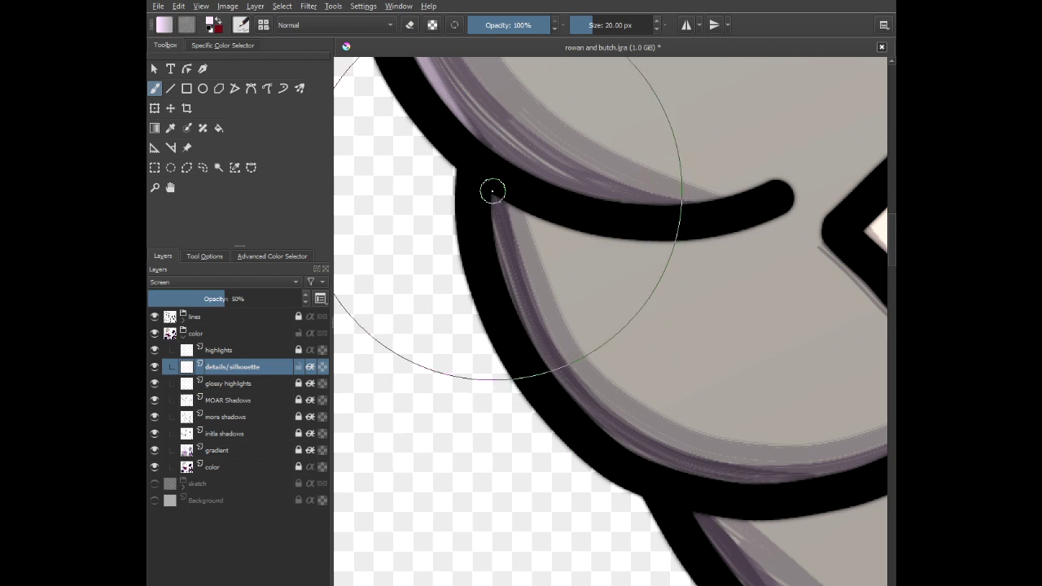
{"action": "mouse_move", "coordinate": [524, 346]}
{"action": "left_mouse_down"}
{"action": "mouse_move", "coordinate": [578, 424]}
{"action": "mouse_move", "coordinate": [679, 521]}
{"action": "mouse_move", "coordinate": [338, 229]}
{"action": "mouse_move", "coordinate": [465, 360]}
{"action": "mouse_move", "coordinate": [542, 418]}
{"action": "mouse_move", "coordinate": [627, 452]}
{"action": "mouse_move", "coordinate": [726, 470]}
{"action": "mouse_move", "coordinate": [592, 432]}
{"action": "mouse_move", "coordinate": [496, 386]}
{"action": "mouse_move", "coordinate": [431, 272]}
{"action": "left_mouse_up"}
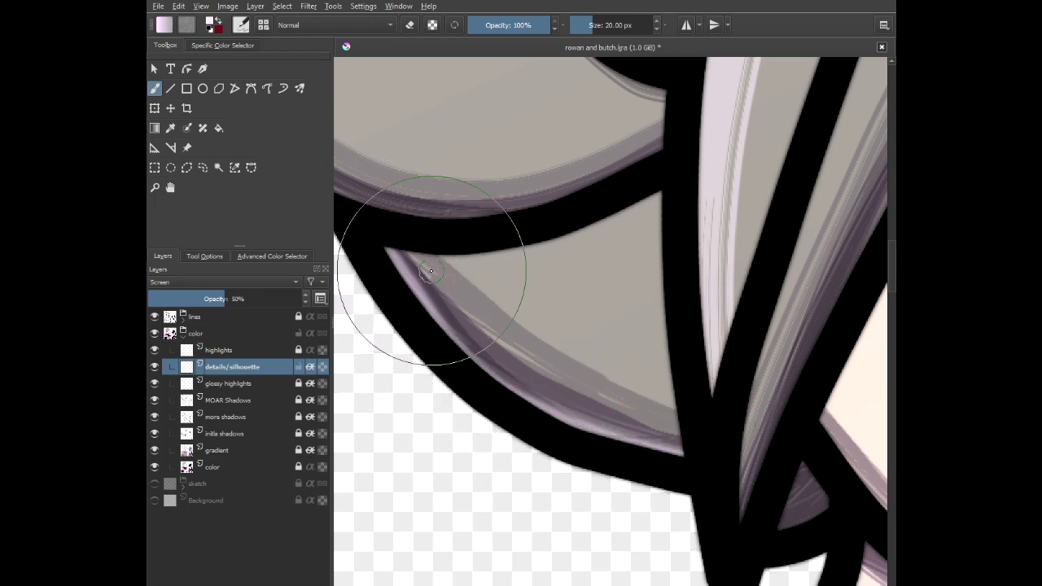
{"action": "left_click_drag", "start_coordinate": [595, 438], "coordinate": [442, 204]}
- Paint rim highlights on the small dark hair triangle beside the jaw and along the left edge of the neck
{"action": "scroll", "coordinate": [560, 242], "scroll_direction": "up", "scroll_amount": 3}
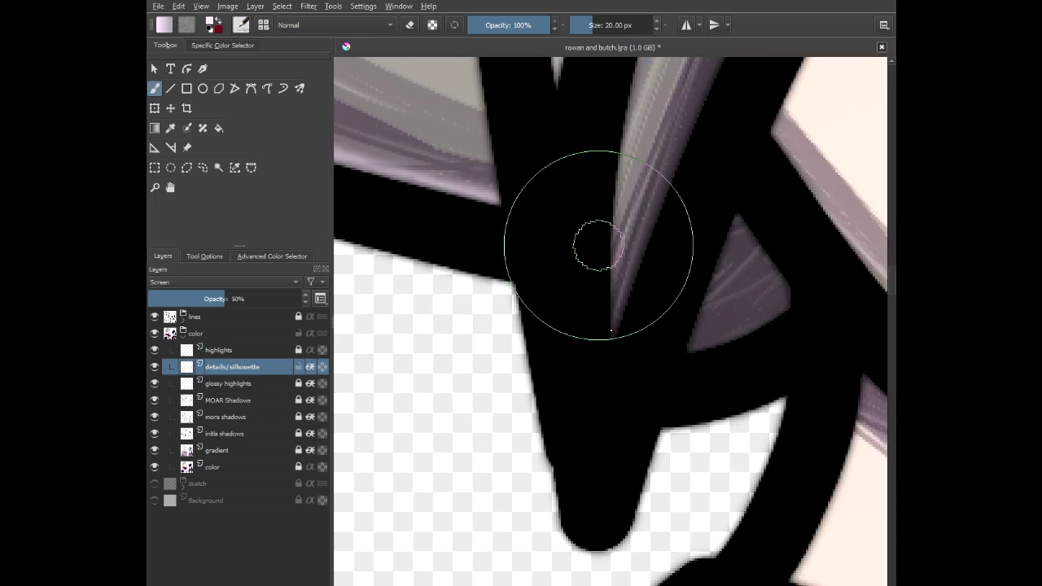
{"action": "mouse_move", "coordinate": [665, 334]}
{"action": "left_mouse_down"}
{"action": "mouse_move", "coordinate": [749, 326]}
{"action": "mouse_move", "coordinate": [796, 306]}
{"action": "left_mouse_up"}
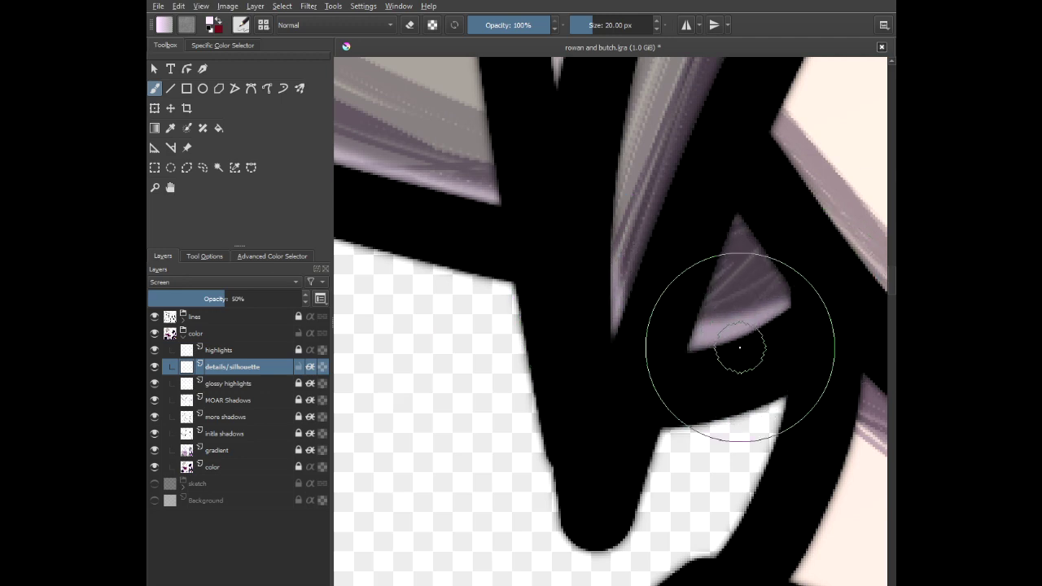
{"action": "scroll", "coordinate": [734, 357], "scroll_direction": "down", "scroll_amount": 1}
{"action": "left_click_drag", "start_coordinate": [734, 357], "coordinate": [433, 178]}
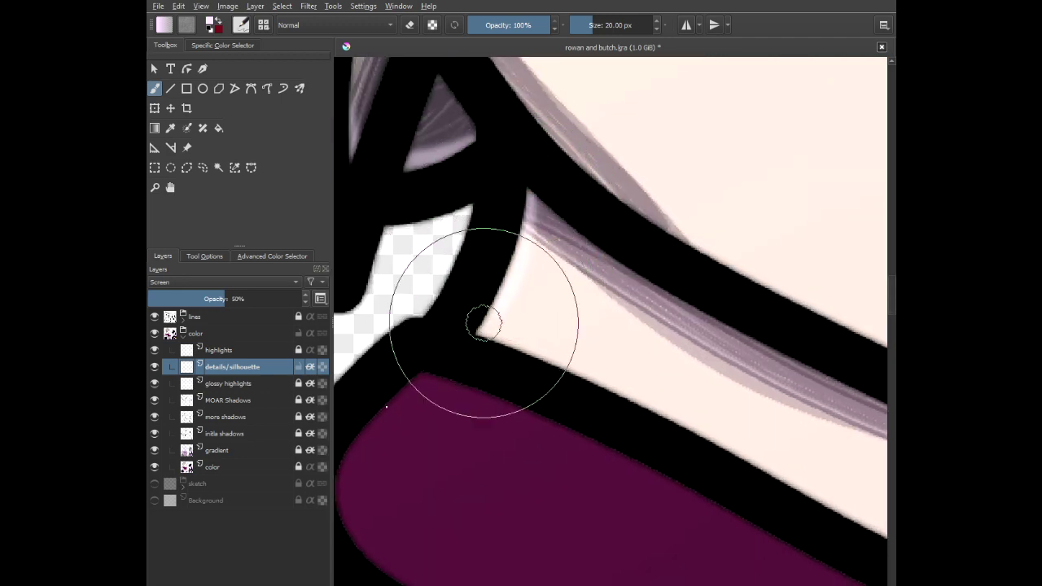
{"action": "scroll", "coordinate": [432, 298], "scroll_direction": "down", "scroll_amount": 3}
- Paint short rim highlights on the left edges of the purple scarf's two collar folds
{"action": "scroll", "coordinate": [415, 357], "scroll_direction": "up", "scroll_amount": 4}
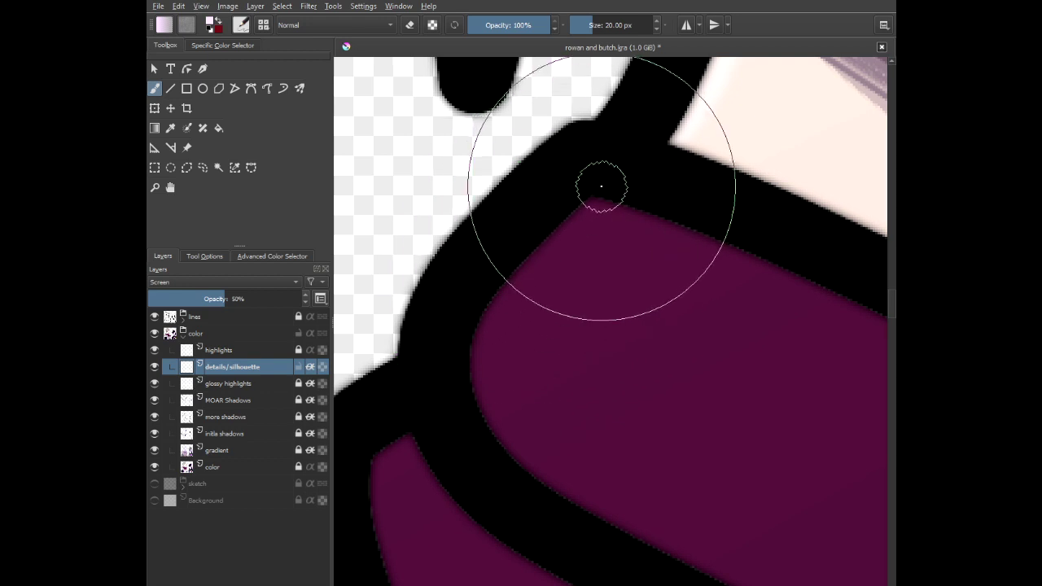
{"action": "mouse_move", "coordinate": [600, 179]}
{"action": "left_mouse_down"}
{"action": "mouse_move", "coordinate": [494, 309]}
{"action": "mouse_move", "coordinate": [468, 371]}
{"action": "mouse_move", "coordinate": [411, 449]}
{"action": "mouse_move", "coordinate": [512, 302]}
{"action": "mouse_move", "coordinate": [665, 235]}
{"action": "left_mouse_up"}
{"action": "scroll", "coordinate": [438, 376], "scroll_direction": "down", "scroll_amount": 1}
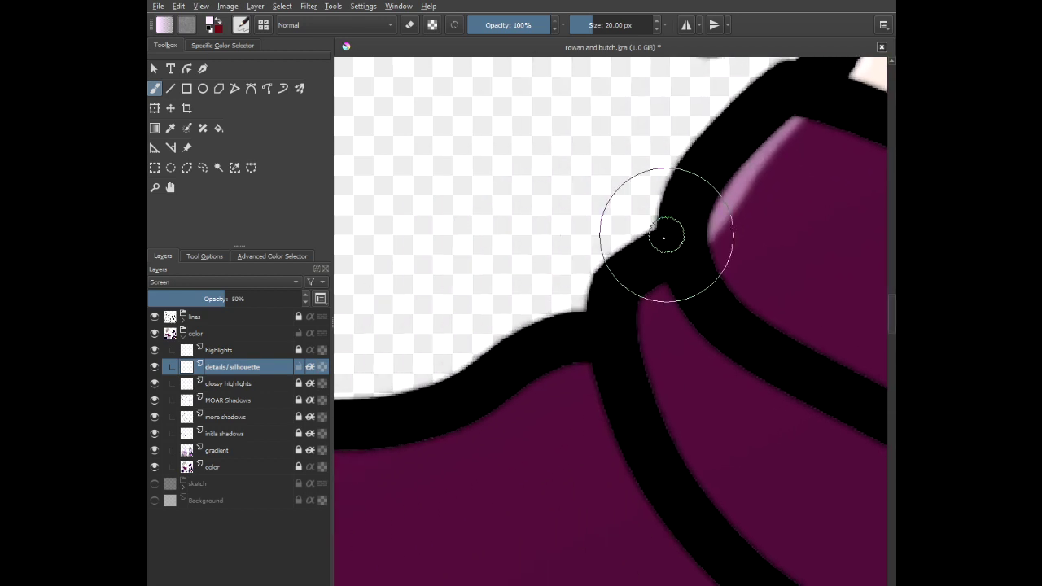
{"action": "scroll", "coordinate": [662, 281], "scroll_direction": "up", "scroll_amount": 2}
{"action": "left_click_drag", "start_coordinate": [671, 274], "coordinate": [638, 296]}
{"action": "scroll", "coordinate": [440, 338], "scroll_direction": "down", "scroll_amount": 1}
- Paint a thin rim highlight along the purple scarf's upper left edge, from the collar folds across the shoulder
{"action": "left_click_drag", "start_coordinate": [447, 333], "coordinate": [684, 155]}
{"action": "scroll", "coordinate": [684, 156], "scroll_direction": "down", "scroll_amount": 2}
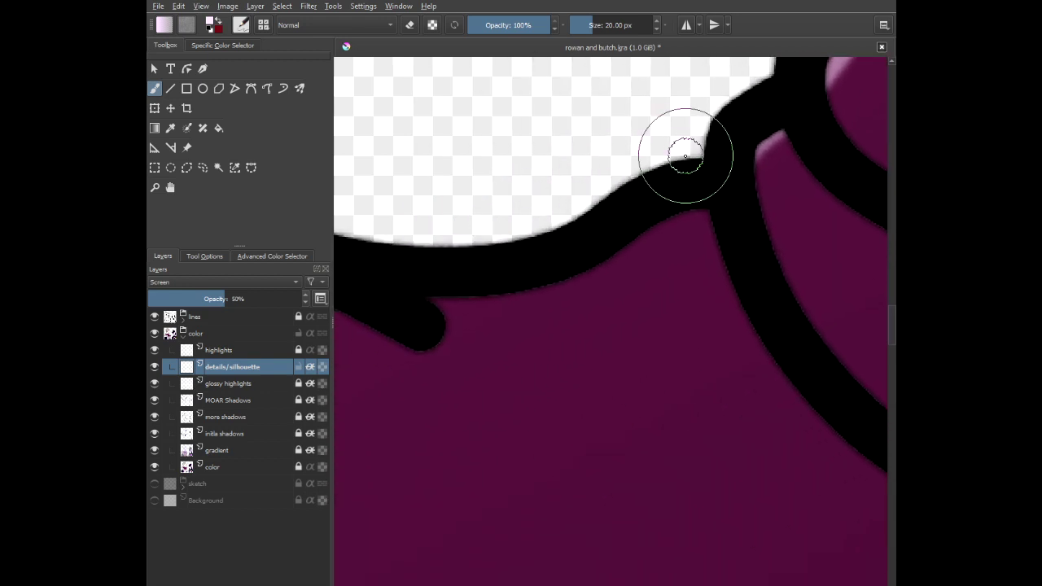
{"action": "mouse_move", "coordinate": [459, 267]}
{"action": "left_mouse_down"}
{"action": "mouse_move", "coordinate": [562, 255]}
{"action": "mouse_move", "coordinate": [673, 205]}
{"action": "left_mouse_up"}
{"action": "scroll", "coordinate": [707, 202], "scroll_direction": "down", "scroll_amount": 4}
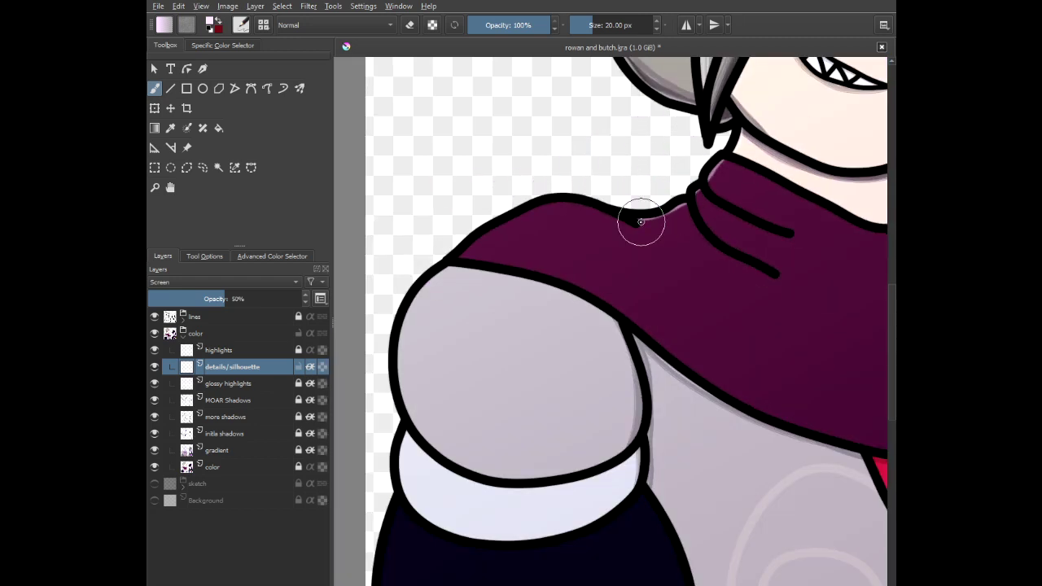
{"action": "scroll", "coordinate": [492, 210], "scroll_direction": "up", "scroll_amount": 2}
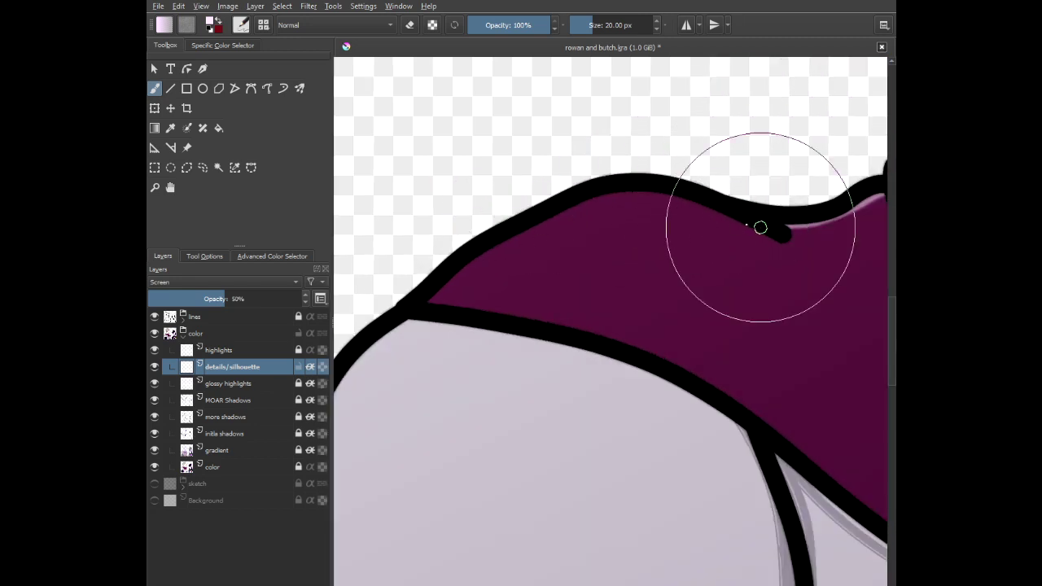
{"action": "mouse_move", "coordinate": [760, 227]}
{"action": "left_mouse_down"}
{"action": "mouse_move", "coordinate": [679, 197]}
{"action": "mouse_move", "coordinate": [608, 199]}
{"action": "mouse_move", "coordinate": [494, 250]}
{"action": "mouse_move", "coordinate": [422, 305]}
{"action": "mouse_move", "coordinate": [544, 228]}
{"action": "left_mouse_up"}
{"action": "scroll", "coordinate": [440, 273], "scroll_direction": "down", "scroll_amount": 4}
- Paint thin rim highlights along the outer edge of the rounded left shoulder piece and the pale band beneath it
{"action": "scroll", "coordinate": [537, 241], "scroll_direction": "up", "scroll_amount": 3}
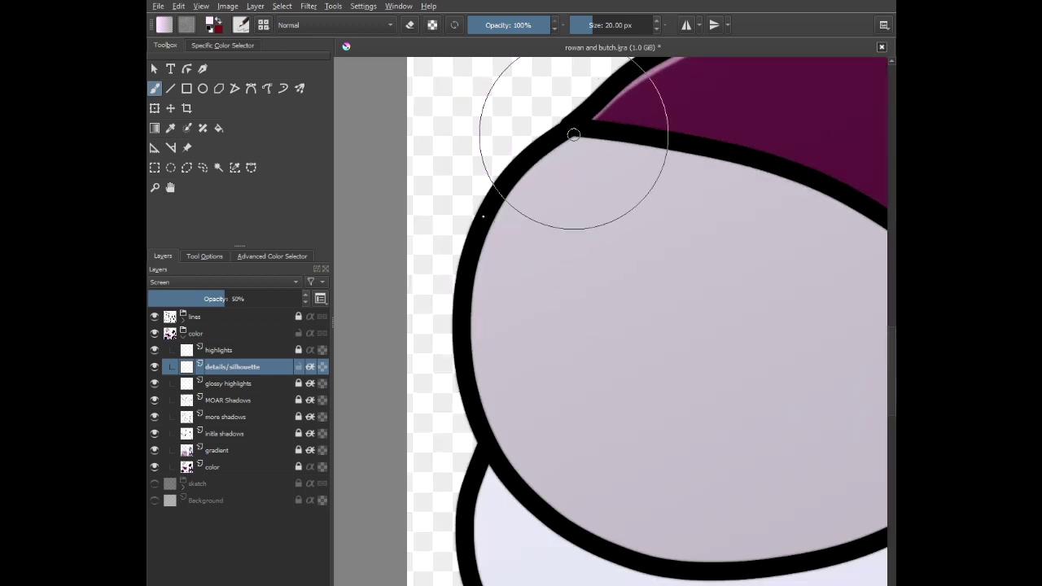
{"action": "scroll", "coordinate": [472, 244], "scroll_direction": "up", "scroll_amount": 1}
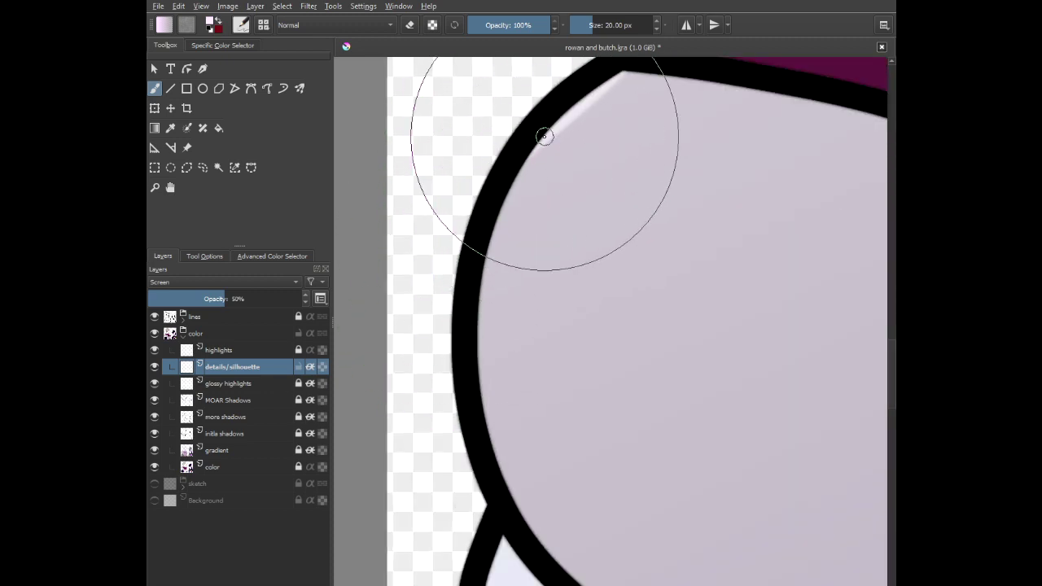
{"action": "mouse_move", "coordinate": [544, 137]}
{"action": "left_mouse_down"}
{"action": "mouse_move", "coordinate": [493, 239]}
{"action": "mouse_move", "coordinate": [483, 308]}
{"action": "mouse_move", "coordinate": [498, 472]}
{"action": "left_mouse_up"}
{"action": "mouse_move", "coordinate": [469, 376]}
{"action": "left_mouse_down"}
{"action": "mouse_move", "coordinate": [465, 318]}
{"action": "mouse_move", "coordinate": [493, 86]}
{"action": "mouse_move", "coordinate": [524, 258]}
{"action": "left_mouse_up"}
{"action": "scroll", "coordinate": [524, 257], "scroll_direction": "up", "scroll_amount": 1}
{"action": "left_click_drag", "start_coordinate": [566, 77], "coordinate": [538, 263]}
{"action": "scroll", "coordinate": [518, 328], "scroll_direction": "down", "scroll_amount": 1}
- Paint a thin rim highlight down the outer edge of the dark left sleeve to the canvas's bottom edge
{"action": "left_click_drag", "start_coordinate": [510, 317], "coordinate": [541, 95]}
{"action": "scroll", "coordinate": [556, 152], "scroll_direction": "down", "scroll_amount": 1}
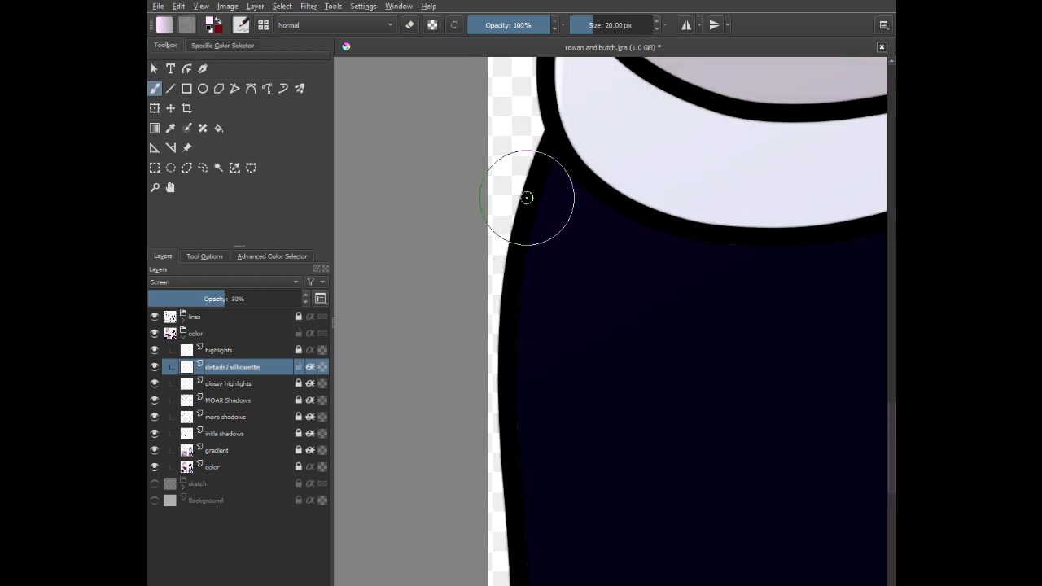
{"action": "mouse_move", "coordinate": [526, 198]}
{"action": "left_mouse_down"}
{"action": "mouse_move", "coordinate": [502, 109]}
{"action": "mouse_move", "coordinate": [523, 81]}
{"action": "mouse_move", "coordinate": [499, 213]}
{"action": "left_mouse_up"}
{"action": "scroll", "coordinate": [511, 103], "scroll_direction": "down", "scroll_amount": 1}
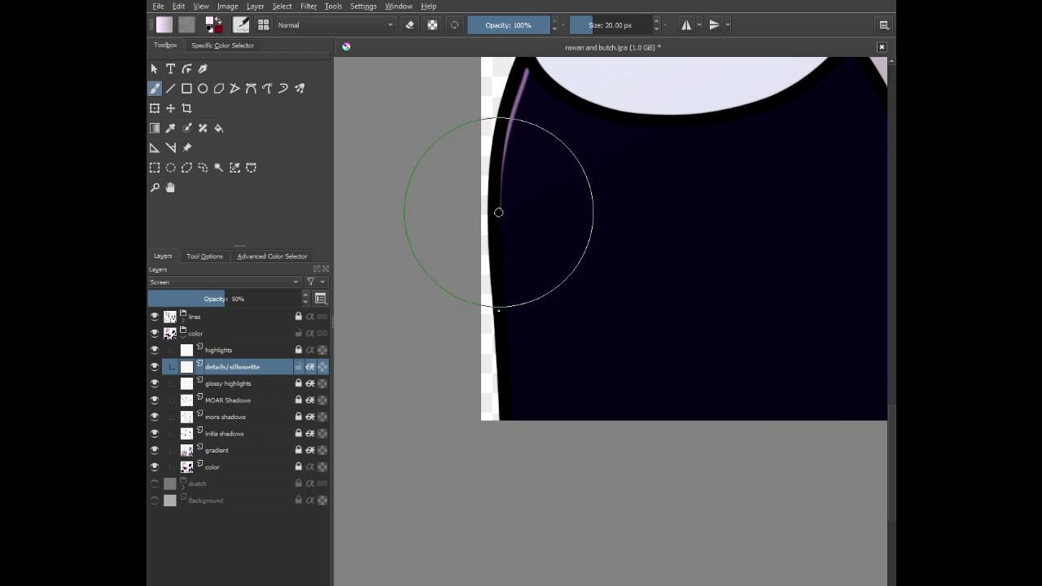
{"action": "left_click_drag", "start_coordinate": [500, 268], "coordinate": [504, 320]}
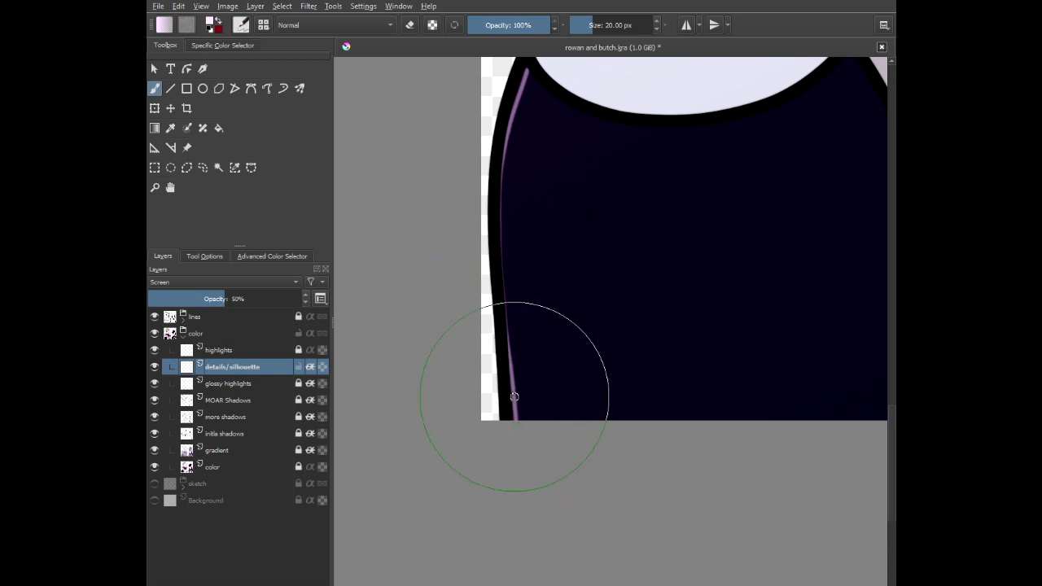
- Paint a thin rim highlight down the outer edge of the grey-haired character's dark right sleeve
{"action": "scroll", "coordinate": [515, 344], "scroll_direction": "down", "scroll_amount": 3}
{"action": "left_click_drag", "start_coordinate": [647, 325], "coordinate": [435, 316]}
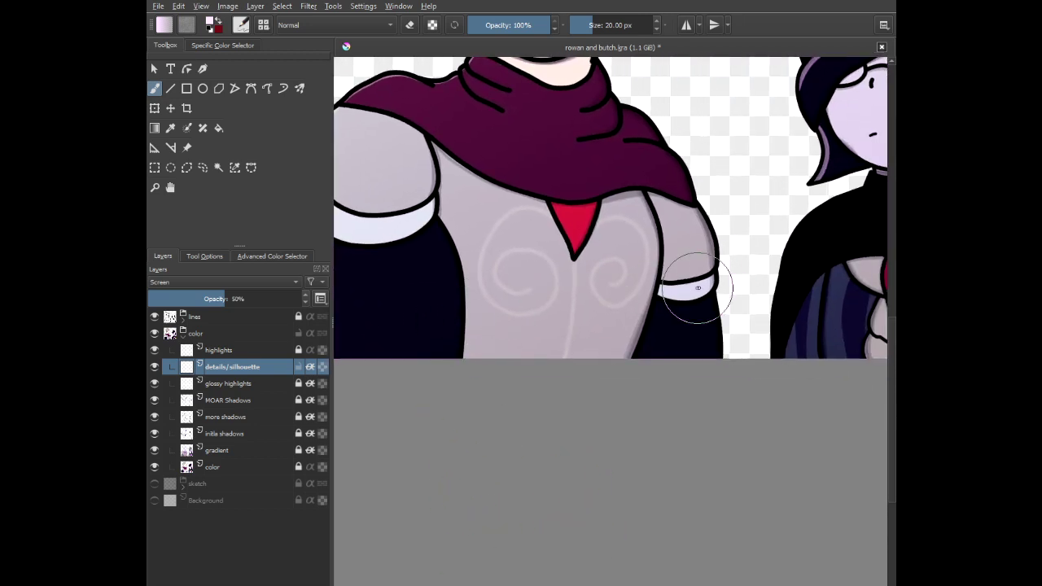
{"action": "scroll", "coordinate": [725, 347], "scroll_direction": "up", "scroll_amount": 5}
{"action": "mouse_move", "coordinate": [640, 68]}
{"action": "left_mouse_down"}
{"action": "mouse_move", "coordinate": [605, 160]}
{"action": "mouse_move", "coordinate": [638, 515]}
{"action": "left_mouse_up"}
{"action": "left_click_drag", "start_coordinate": [616, 253], "coordinate": [600, 509]}
- Paint thin rim highlights along the outer edges of the pale band and the shoulder piece on the right arm
{"action": "scroll", "coordinate": [577, 327], "scroll_direction": "up", "scroll_amount": 1}
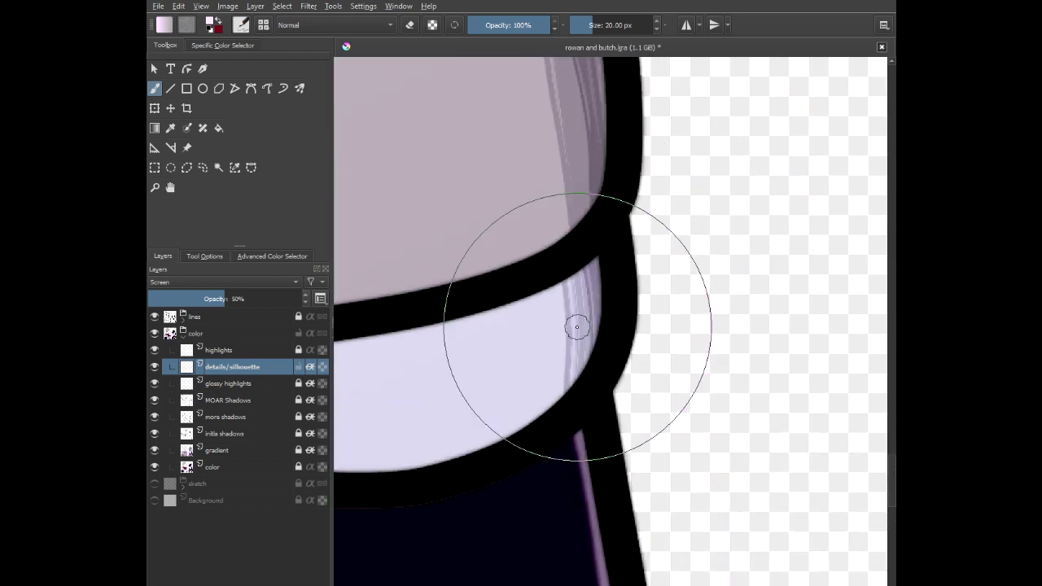
{"action": "scroll", "coordinate": [578, 328], "scroll_direction": "up", "scroll_amount": 1}
{"action": "left_click_drag", "start_coordinate": [600, 219], "coordinate": [603, 371]}
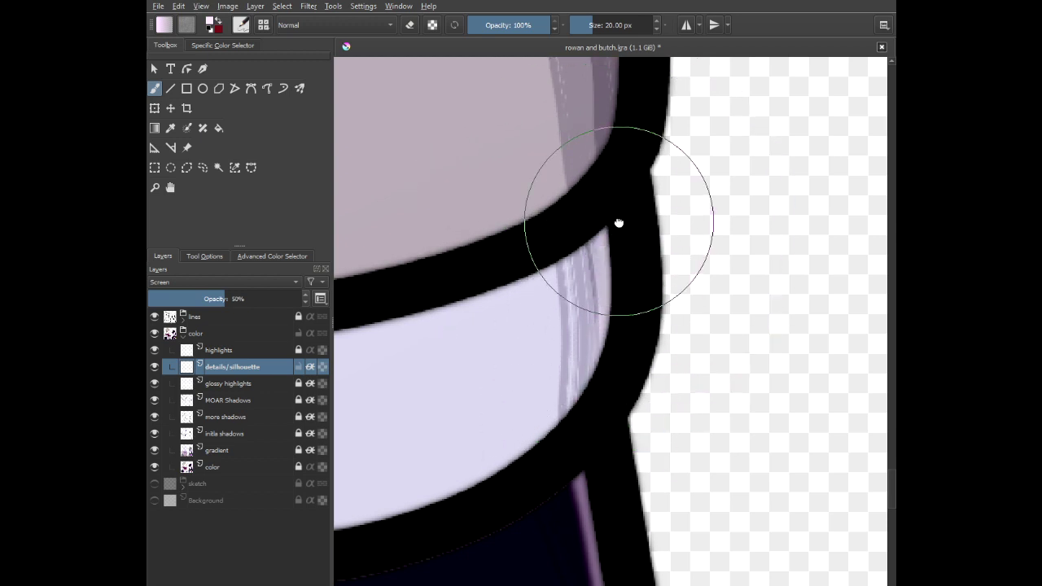
{"action": "mouse_move", "coordinate": [619, 223]}
{"action": "left_mouse_down"}
{"action": "mouse_move", "coordinate": [660, 461]}
{"action": "mouse_move", "coordinate": [623, 260]}
{"action": "mouse_move", "coordinate": [671, 331]}
{"action": "mouse_move", "coordinate": [632, 170]}
{"action": "mouse_move", "coordinate": [614, 167]}
{"action": "mouse_move", "coordinate": [701, 352]}
{"action": "mouse_move", "coordinate": [723, 484]}
{"action": "left_mouse_up"}
{"action": "scroll", "coordinate": [666, 269], "scroll_direction": "down", "scroll_amount": 3}
{"action": "scroll", "coordinate": [593, 128], "scroll_direction": "up", "scroll_amount": 3}
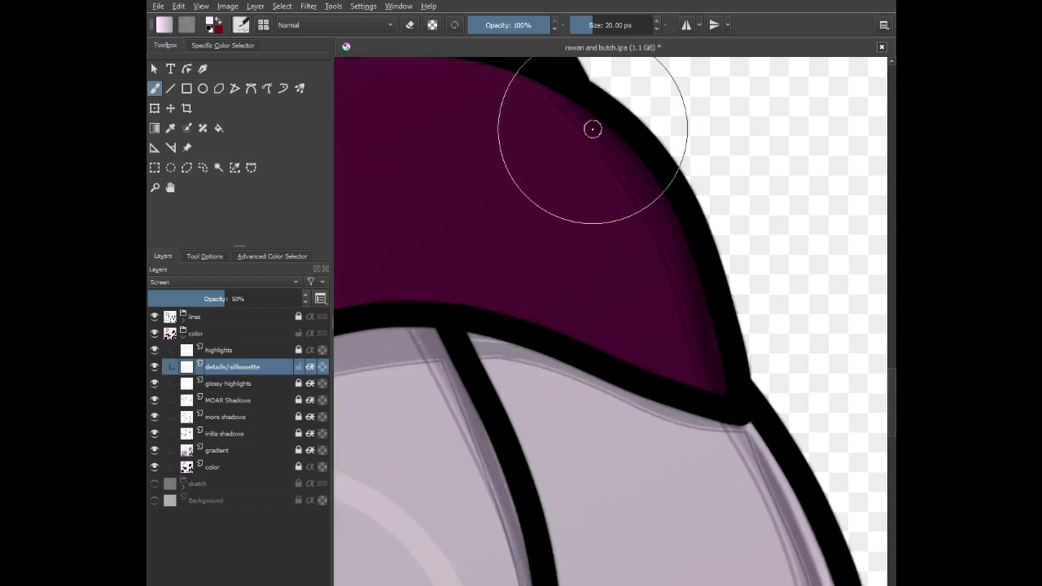
- Paint thin rim highlights along the purple scarf's right edge, from the shoulder up across both collar folds
{"action": "mouse_move", "coordinate": [586, 100]}
{"action": "left_mouse_down"}
{"action": "mouse_move", "coordinate": [682, 219]}
{"action": "mouse_move", "coordinate": [735, 416]}
{"action": "mouse_move", "coordinate": [684, 241]}
{"action": "mouse_move", "coordinate": [643, 157]}
{"action": "mouse_move", "coordinate": [580, 70]}
{"action": "mouse_move", "coordinate": [716, 324]}
{"action": "left_mouse_up"}
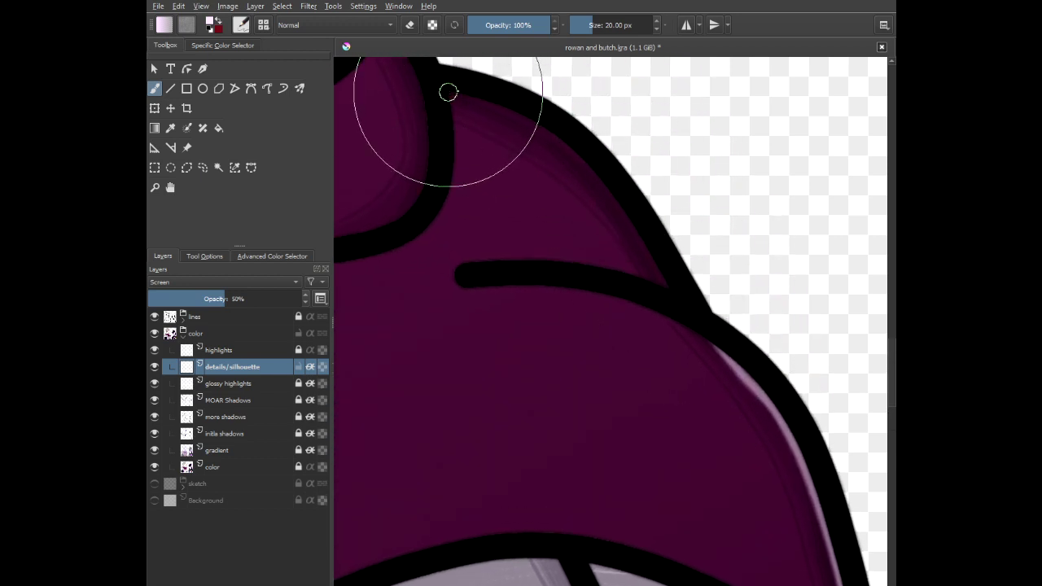
{"action": "mouse_move", "coordinate": [449, 92]}
{"action": "left_mouse_down"}
{"action": "mouse_move", "coordinate": [531, 117]}
{"action": "mouse_move", "coordinate": [563, 139]}
{"action": "mouse_move", "coordinate": [641, 246]}
{"action": "left_mouse_up"}
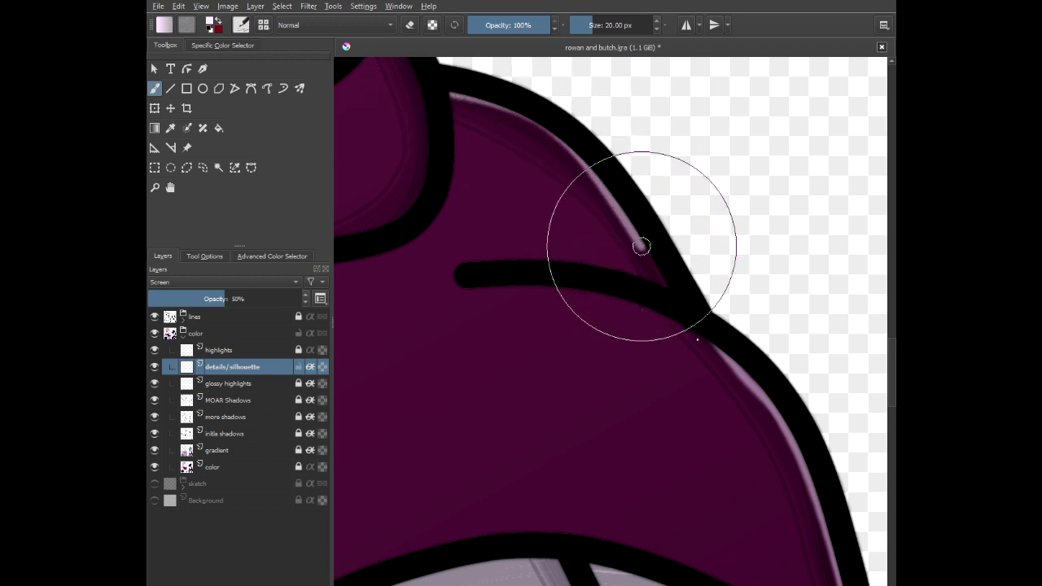
{"action": "left_click_drag", "start_coordinate": [595, 294], "coordinate": [758, 490]}
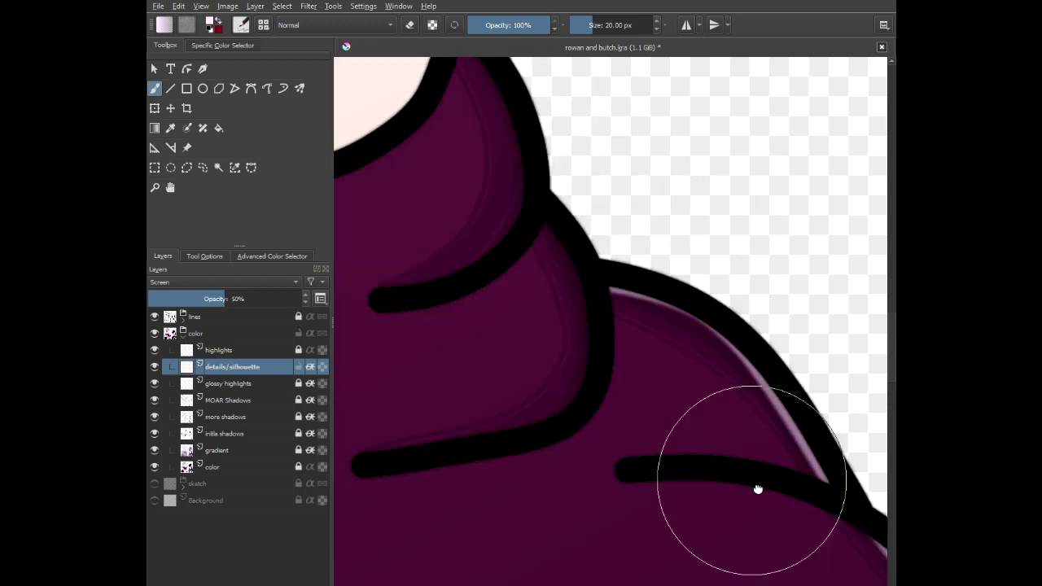
{"action": "scroll", "coordinate": [616, 298], "scroll_direction": "up", "scroll_amount": 5}
{"action": "scroll", "coordinate": [558, 199], "scroll_direction": "down", "scroll_amount": 6}
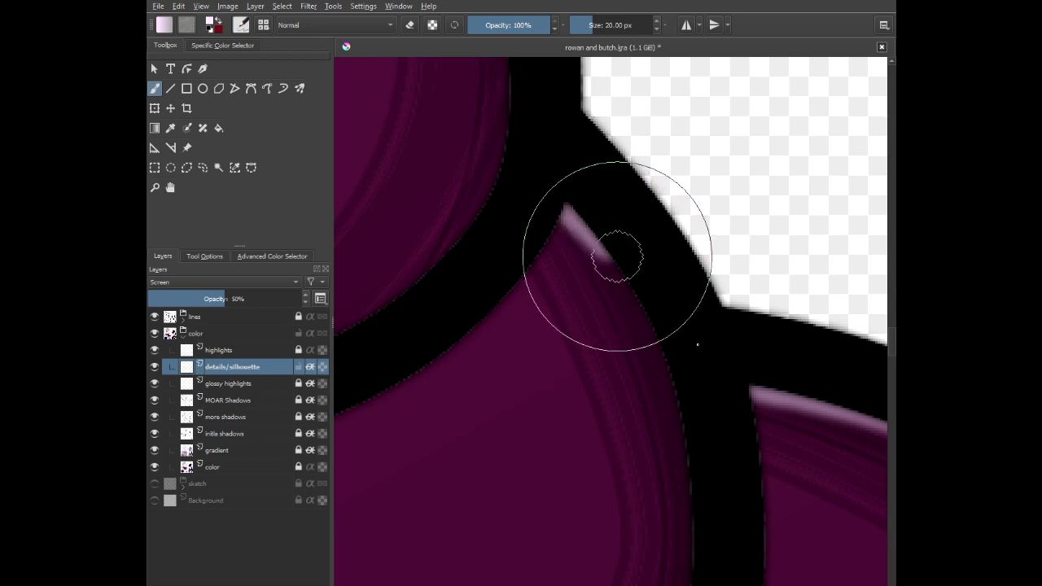
{"action": "scroll", "coordinate": [619, 299], "scroll_direction": "up", "scroll_amount": 3}
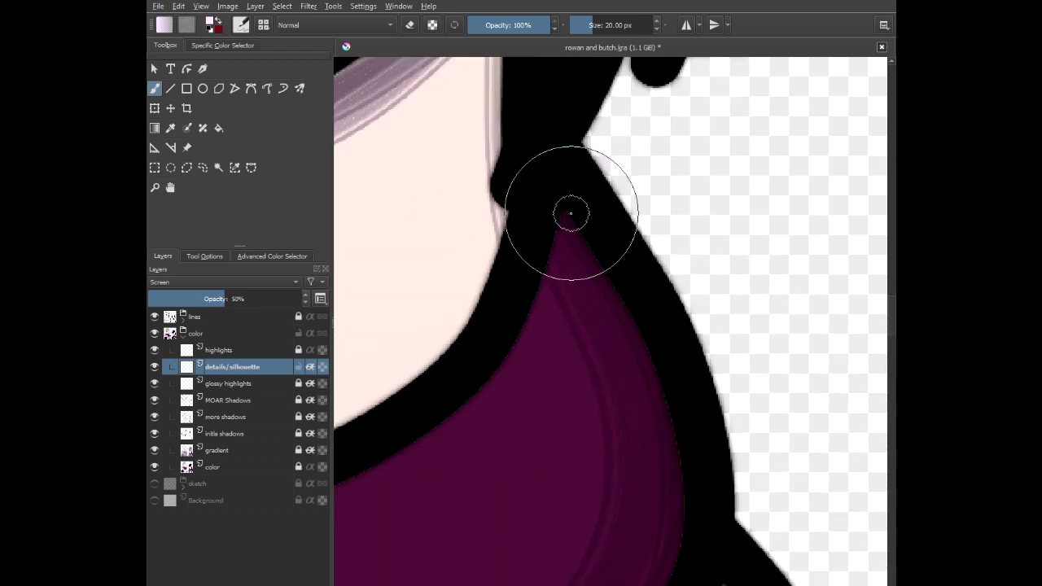
{"action": "mouse_move", "coordinate": [561, 212]}
{"action": "left_mouse_down"}
{"action": "mouse_move", "coordinate": [652, 379]}
{"action": "mouse_move", "coordinate": [704, 540]}
{"action": "left_mouse_up"}
{"action": "scroll", "coordinate": [635, 308], "scroll_direction": "down", "scroll_amount": 3}
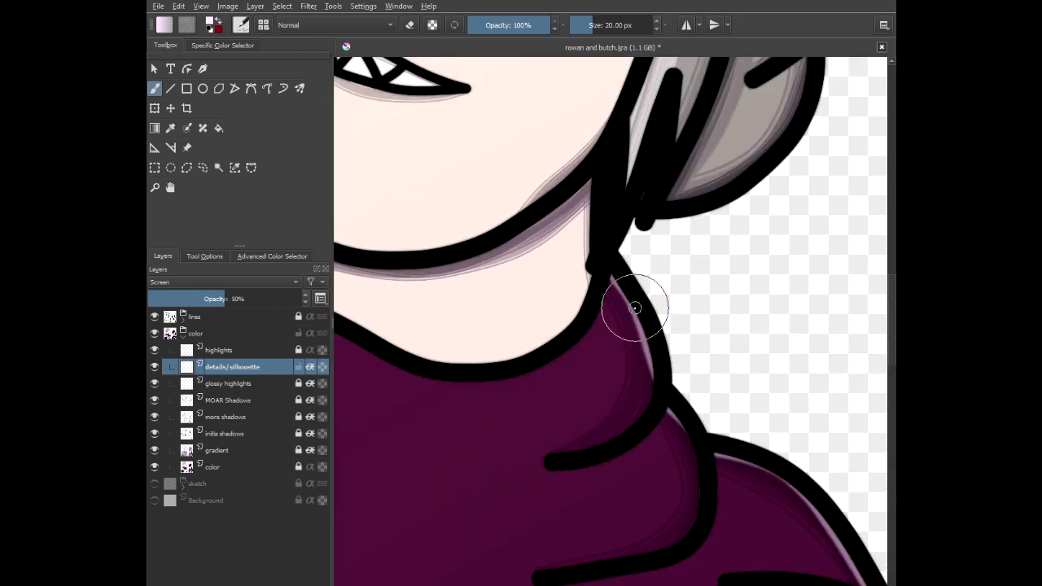
- Paint thin rim highlights along the outer edges of the three stacked grey hair locks on the head's right side
{"action": "scroll", "coordinate": [610, 218], "scroll_direction": "down", "scroll_amount": 4}
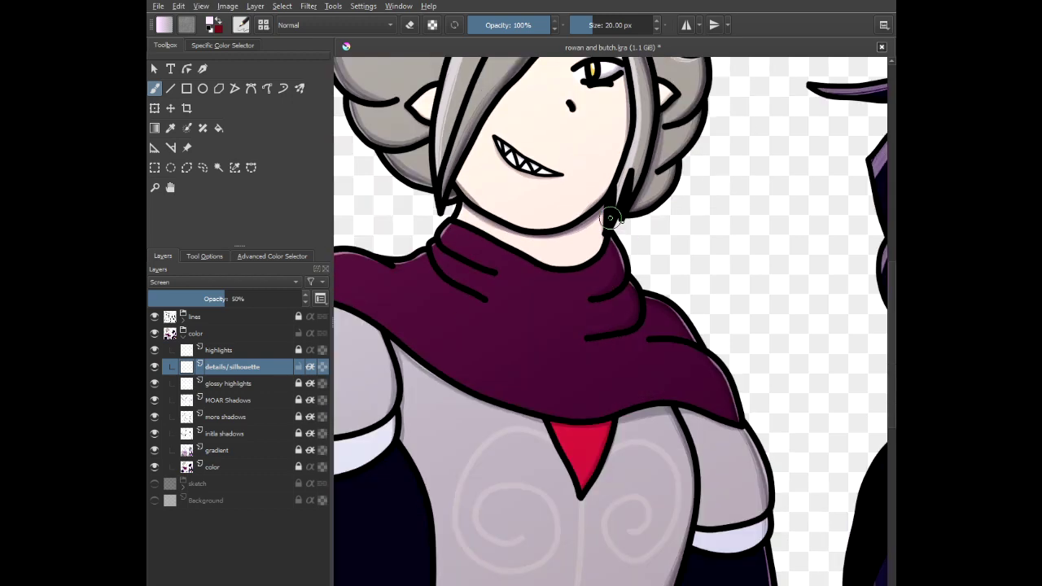
{"action": "scroll", "coordinate": [651, 220], "scroll_direction": "up", "scroll_amount": 6}
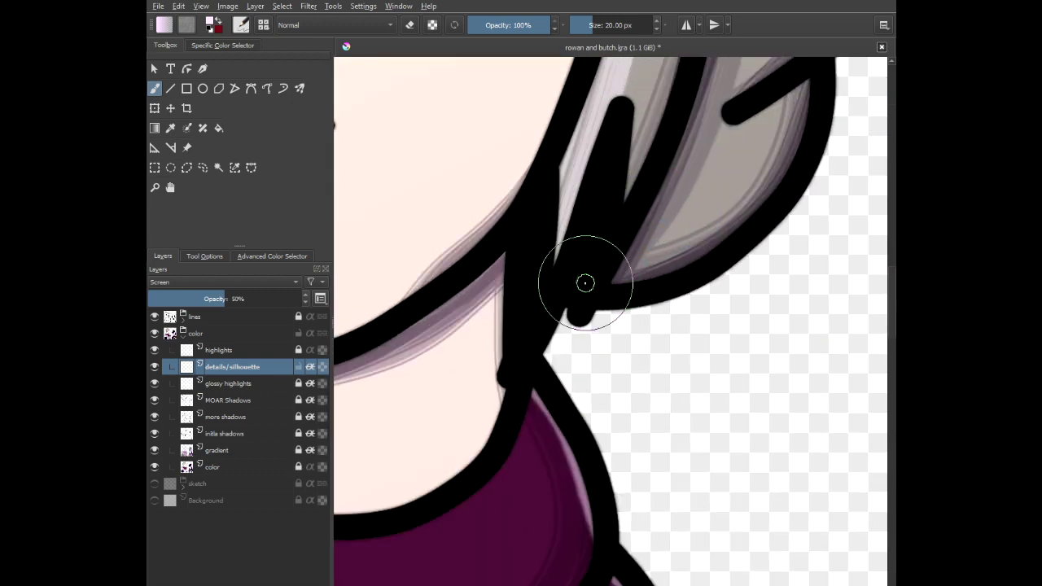
{"action": "left_click_drag", "start_coordinate": [600, 282], "coordinate": [537, 326]}
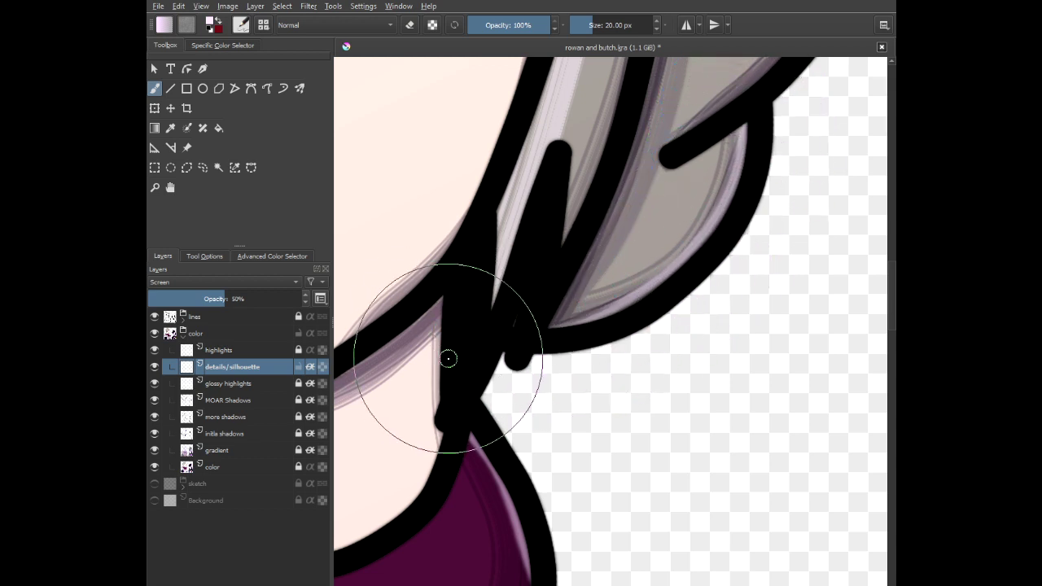
{"action": "scroll", "coordinate": [443, 358], "scroll_direction": "down", "scroll_amount": 4}
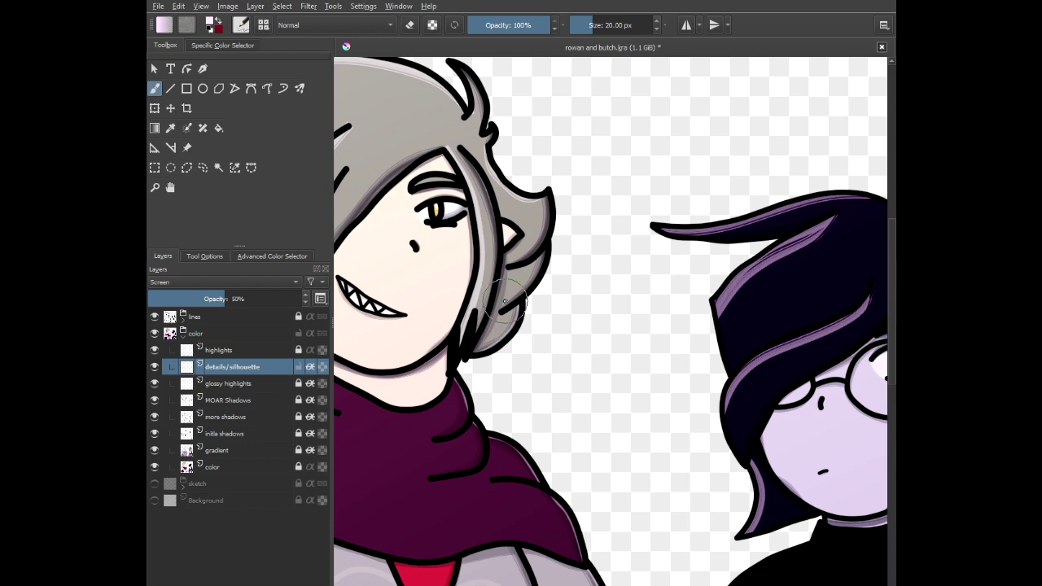
{"action": "scroll", "coordinate": [504, 302], "scroll_direction": "up", "scroll_amount": 8}
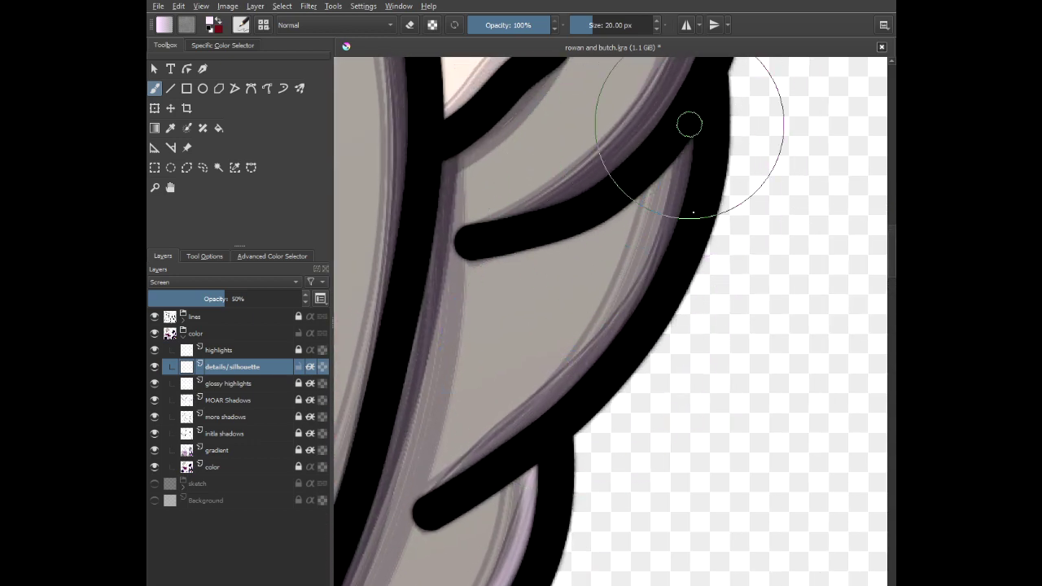
{"action": "mouse_move", "coordinate": [689, 124]}
{"action": "left_mouse_down"}
{"action": "mouse_move", "coordinate": [684, 194]}
{"action": "mouse_move", "coordinate": [657, 268]}
{"action": "mouse_move", "coordinate": [541, 417]}
{"action": "left_mouse_up"}
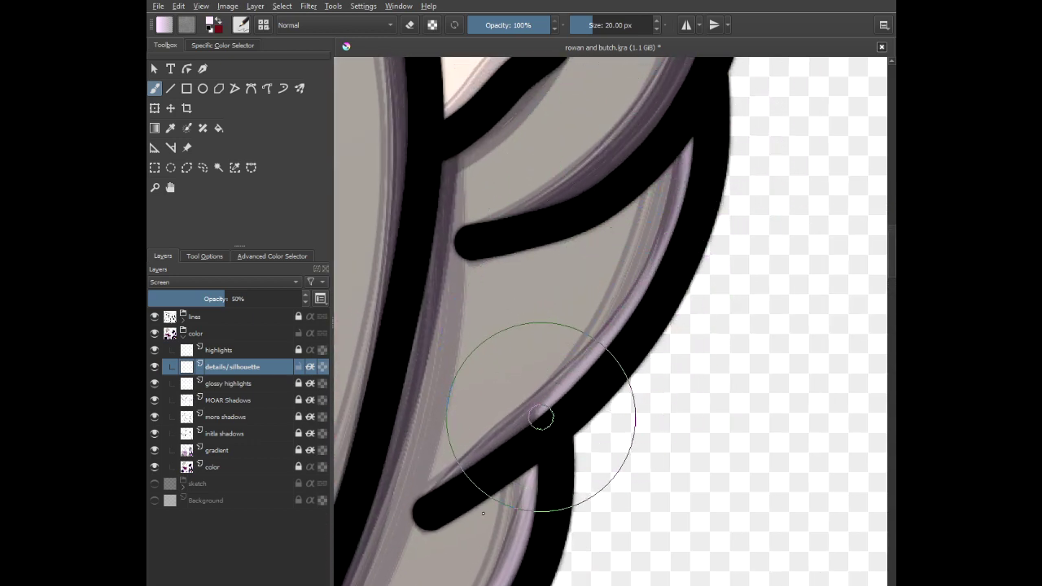
{"action": "left_click_drag", "start_coordinate": [606, 204], "coordinate": [581, 438]}
{"action": "left_click_drag", "start_coordinate": [625, 280], "coordinate": [593, 373]}
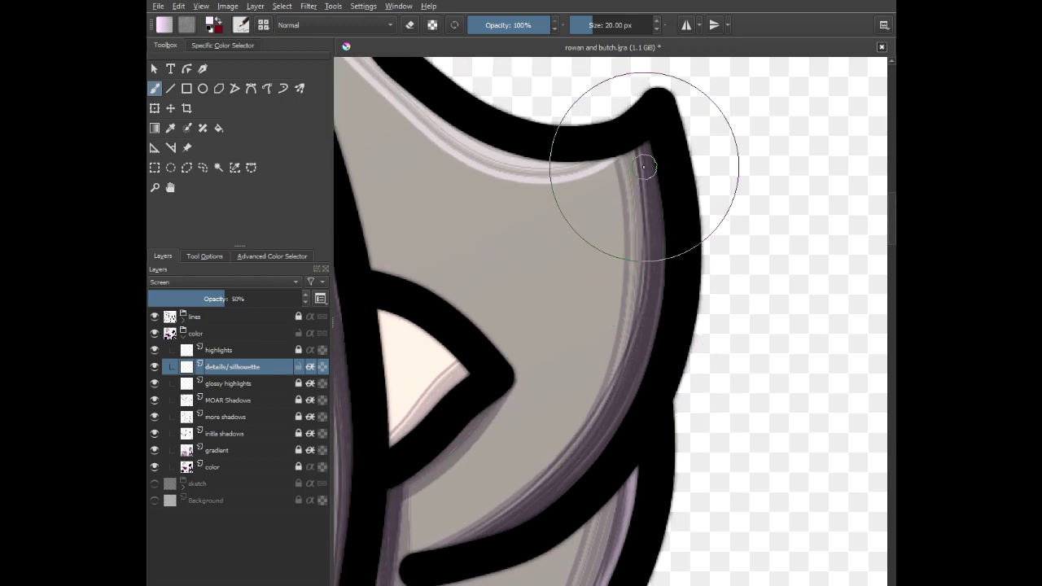
{"action": "mouse_move", "coordinate": [644, 139]}
{"action": "left_mouse_down"}
{"action": "mouse_move", "coordinate": [658, 174]}
{"action": "mouse_move", "coordinate": [661, 279]}
{"action": "mouse_move", "coordinate": [644, 421]}
{"action": "left_mouse_up"}
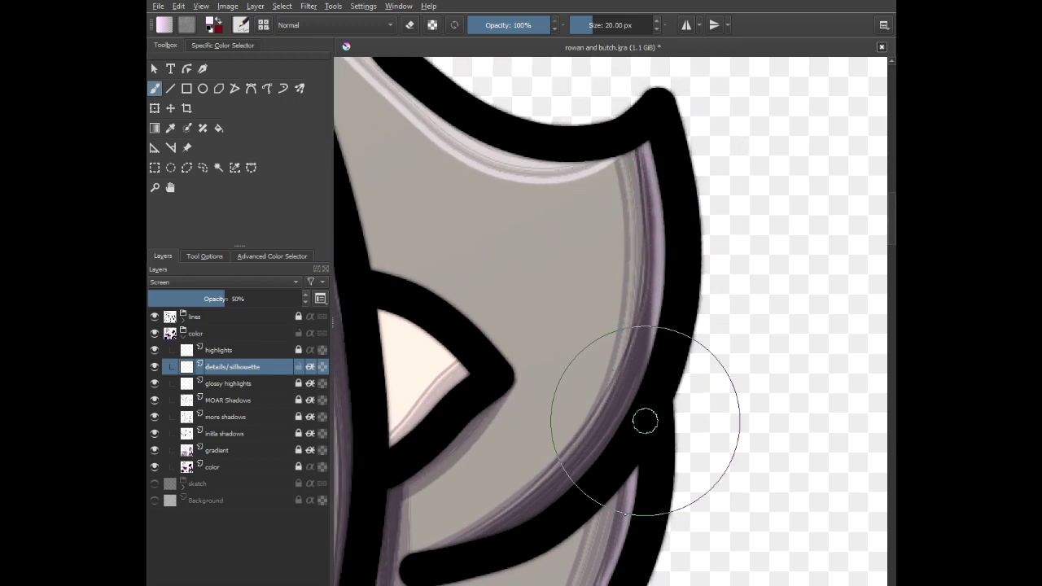
- Paint a rim highlight along the concave upper edge of the right hair lock, from its pointed tip up towards the small curl
{"action": "left_click_drag", "start_coordinate": [515, 190], "coordinate": [679, 425]}
{"action": "scroll", "coordinate": [661, 318], "scroll_direction": "down", "scroll_amount": 1}
{"action": "scroll", "coordinate": [662, 295], "scroll_direction": "up", "scroll_amount": 1}
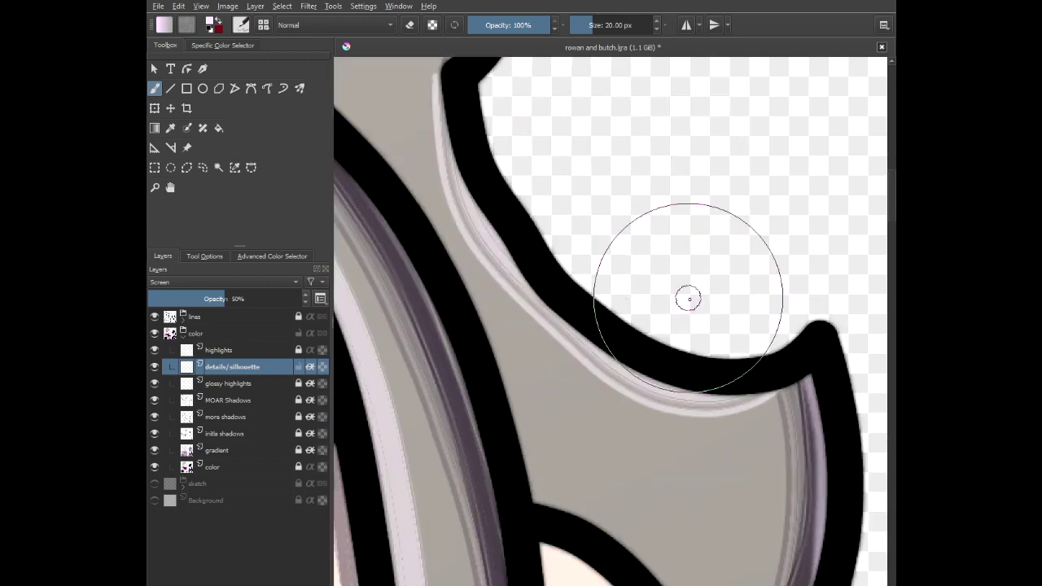
{"action": "mouse_move", "coordinate": [810, 381]}
{"action": "left_mouse_down"}
{"action": "mouse_move", "coordinate": [706, 395]}
{"action": "mouse_move", "coordinate": [664, 387]}
{"action": "mouse_move", "coordinate": [598, 351]}
{"action": "mouse_move", "coordinate": [507, 256]}
{"action": "mouse_move", "coordinate": [449, 143]}
{"action": "mouse_move", "coordinate": [440, 87]}
{"action": "left_mouse_up"}
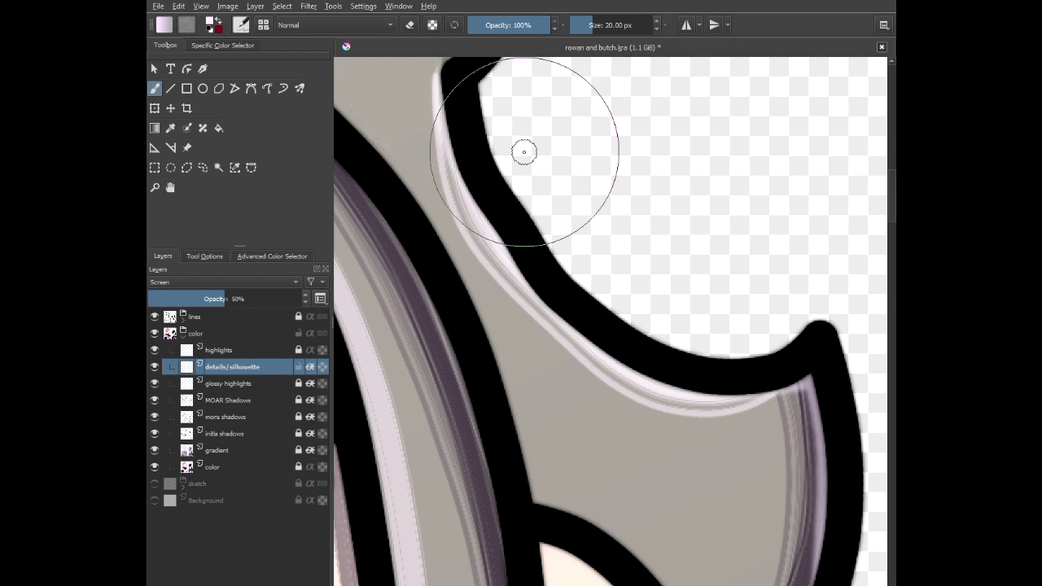
- Paint rim highlights inside the small hair curl and around the rounded notch beside it
{"action": "left_click_drag", "start_coordinate": [524, 151], "coordinate": [607, 514]}
{"action": "scroll", "coordinate": [555, 404], "scroll_direction": "up", "scroll_amount": 3}
{"action": "mouse_move", "coordinate": [588, 163]}
{"action": "left_mouse_down"}
{"action": "mouse_move", "coordinate": [608, 277]}
{"action": "mouse_move", "coordinate": [543, 409]}
{"action": "left_mouse_up"}
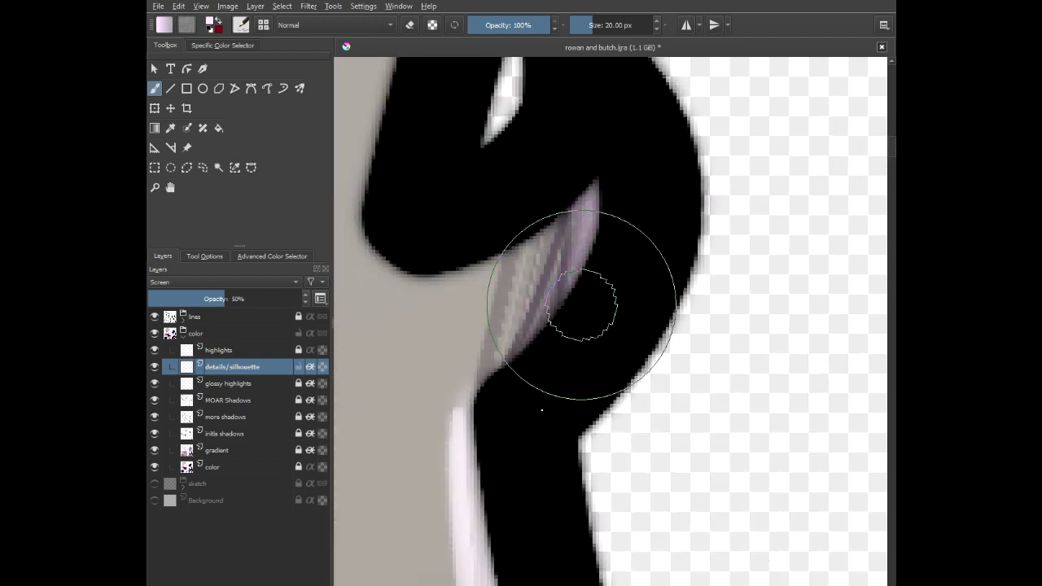
{"action": "left_click_drag", "start_coordinate": [457, 357], "coordinate": [570, 510]}
{"action": "mouse_move", "coordinate": [689, 337]}
{"action": "left_mouse_down"}
{"action": "mouse_move", "coordinate": [477, 458]}
{"action": "mouse_move", "coordinate": [449, 314]}
{"action": "mouse_move", "coordinate": [547, 135]}
{"action": "mouse_move", "coordinate": [563, 76]}
{"action": "left_mouse_up"}
{"action": "scroll", "coordinate": [545, 189], "scroll_direction": "down", "scroll_amount": 2}
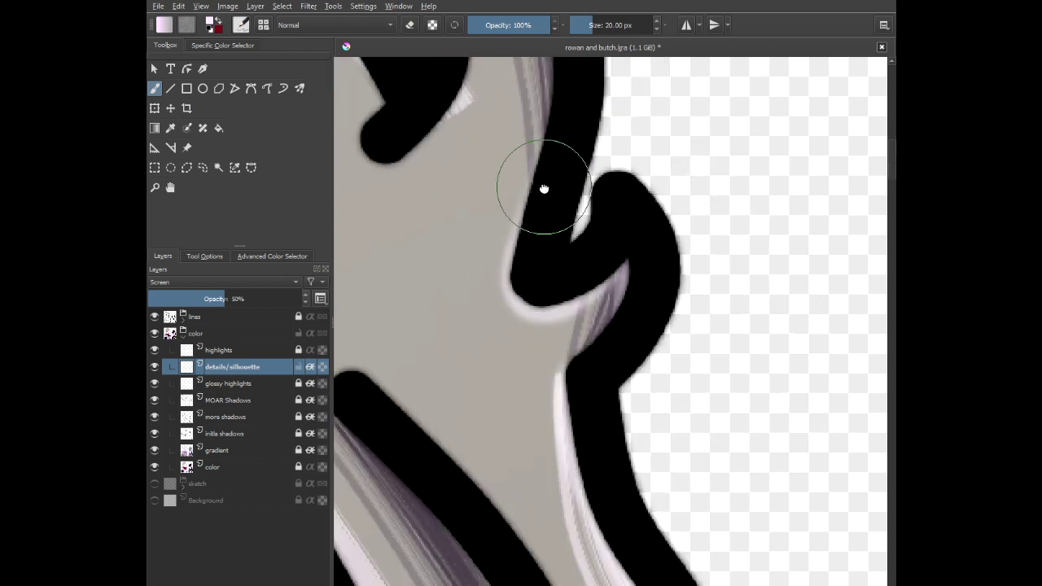
- Paint rim highlights down the outer edge of the upright hair tuft and along its inner edge to the base
{"action": "left_click_drag", "start_coordinate": [545, 188], "coordinate": [637, 389]}
{"action": "left_click_drag", "start_coordinate": [630, 248], "coordinate": [634, 364]}
{"action": "scroll", "coordinate": [544, 146], "scroll_direction": "down", "scroll_amount": 1}
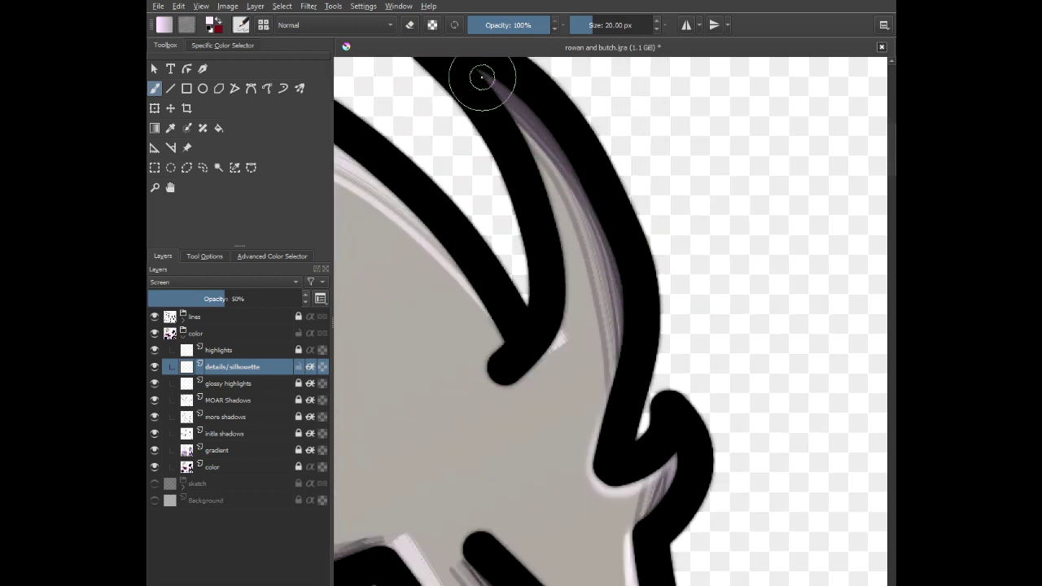
{"action": "mouse_move", "coordinate": [529, 106]}
{"action": "left_mouse_down"}
{"action": "mouse_move", "coordinate": [573, 162]}
{"action": "mouse_move", "coordinate": [606, 245]}
{"action": "mouse_move", "coordinate": [616, 325]}
{"action": "mouse_move", "coordinate": [601, 424]}
{"action": "left_mouse_up"}
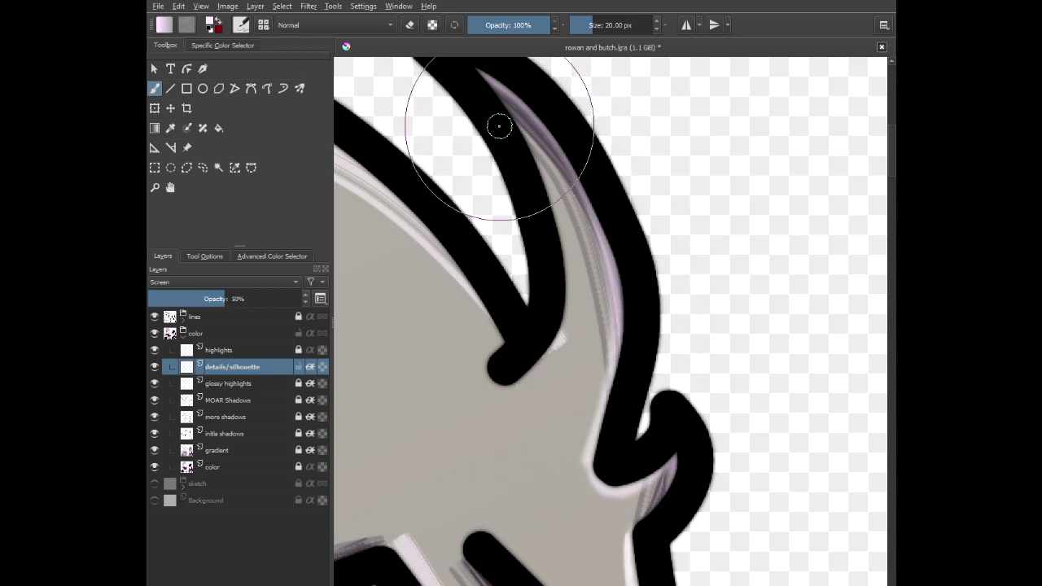
{"action": "scroll", "coordinate": [599, 448], "scroll_direction": "up", "scroll_amount": 3}
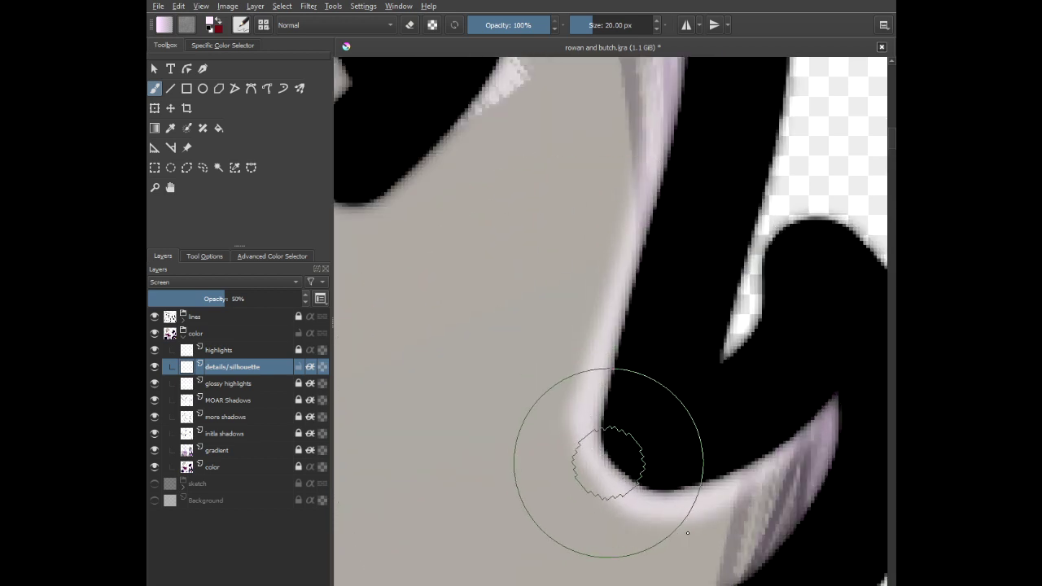
{"action": "scroll", "coordinate": [678, 298], "scroll_direction": "down", "scroll_amount": 2}
{"action": "left_click_drag", "start_coordinate": [583, 244], "coordinate": [689, 493]}
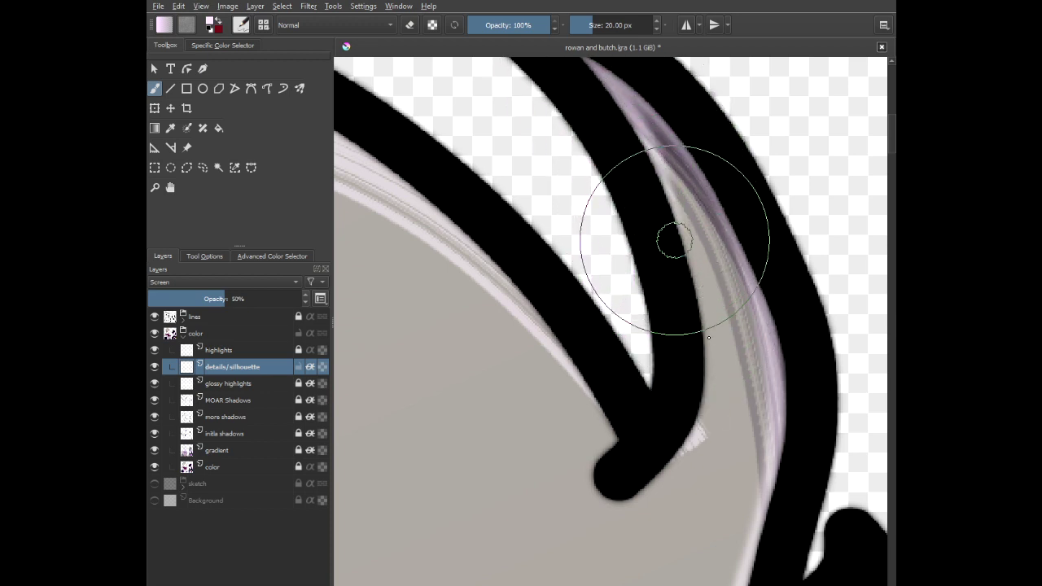
{"action": "mouse_move", "coordinate": [687, 500]}
{"action": "left_mouse_down"}
{"action": "mouse_move", "coordinate": [621, 537]}
{"action": "mouse_move", "coordinate": [545, 516]}
{"action": "mouse_move", "coordinate": [540, 445]}
{"action": "mouse_move", "coordinate": [565, 386]}
{"action": "left_mouse_up"}
- Paint a rim highlight along the top outline of the grey hair, from the upright tuft across to the upper left lock
{"action": "scroll", "coordinate": [554, 362], "scroll_direction": "down", "scroll_amount": 1}
{"action": "left_click_drag", "start_coordinate": [539, 338], "coordinate": [749, 345]}
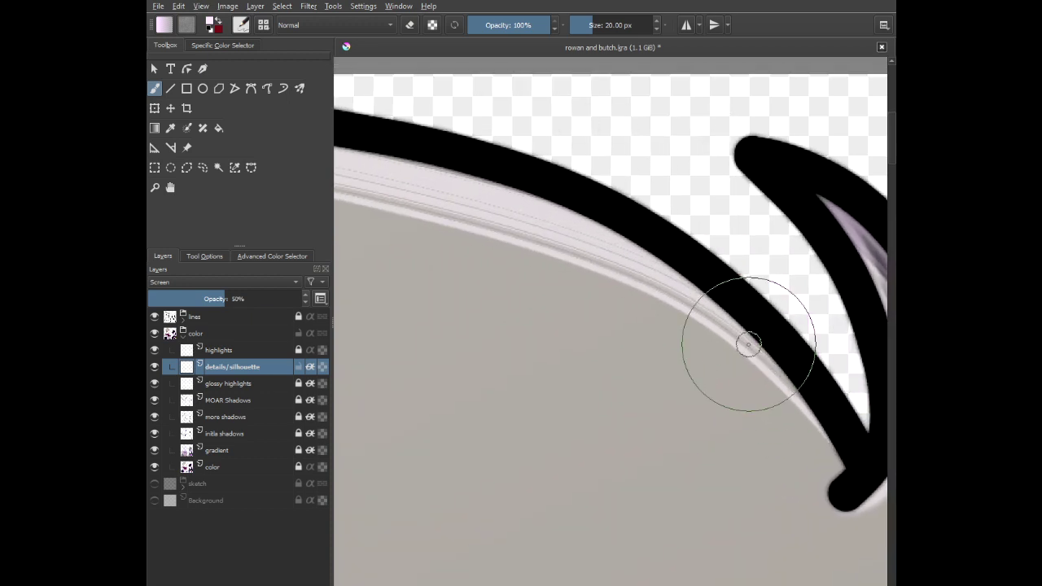
{"action": "scroll", "coordinate": [740, 334], "scroll_direction": "down", "scroll_amount": 1}
{"action": "mouse_move", "coordinate": [799, 401]}
{"action": "left_mouse_down"}
{"action": "mouse_move", "coordinate": [737, 329]}
{"action": "mouse_move", "coordinate": [621, 247]}
{"action": "mouse_move", "coordinate": [531, 218]}
{"action": "mouse_move", "coordinate": [376, 198]}
{"action": "left_mouse_up"}
{"action": "left_click_drag", "start_coordinate": [453, 208], "coordinate": [849, 273]}
{"action": "scroll", "coordinate": [798, 280], "scroll_direction": "down", "scroll_amount": 1}
{"action": "left_click_drag", "start_coordinate": [619, 293], "coordinate": [717, 300]}
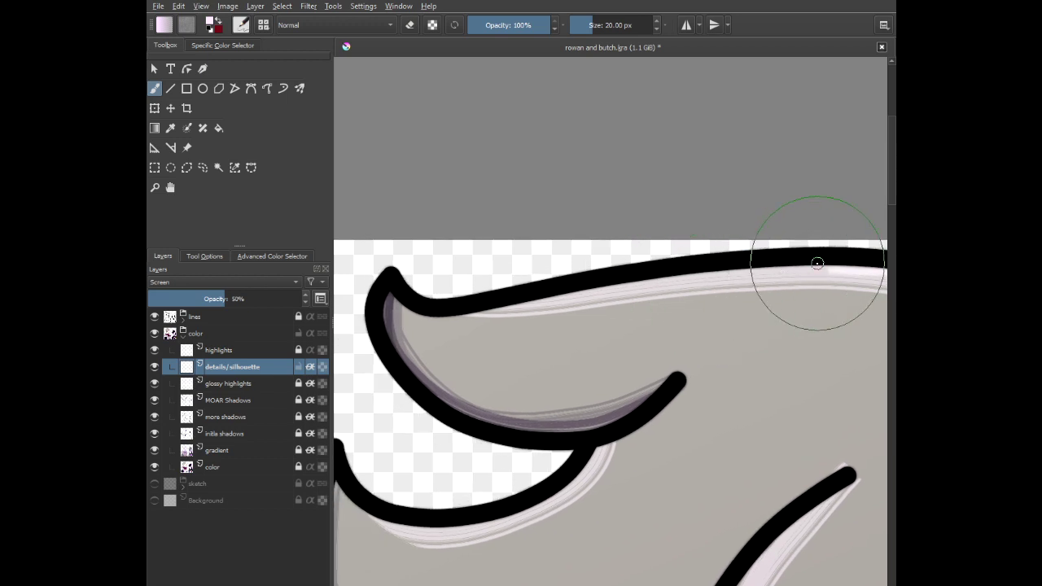
{"action": "left_click_drag", "start_coordinate": [833, 267], "coordinate": [689, 271]}
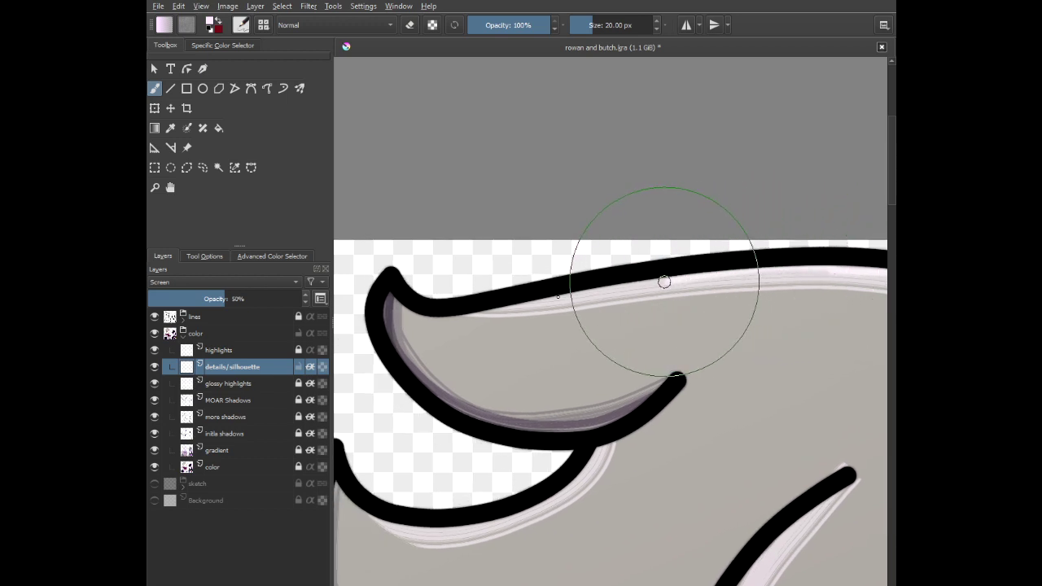
{"action": "left_click_drag", "start_coordinate": [487, 312], "coordinate": [456, 317]}
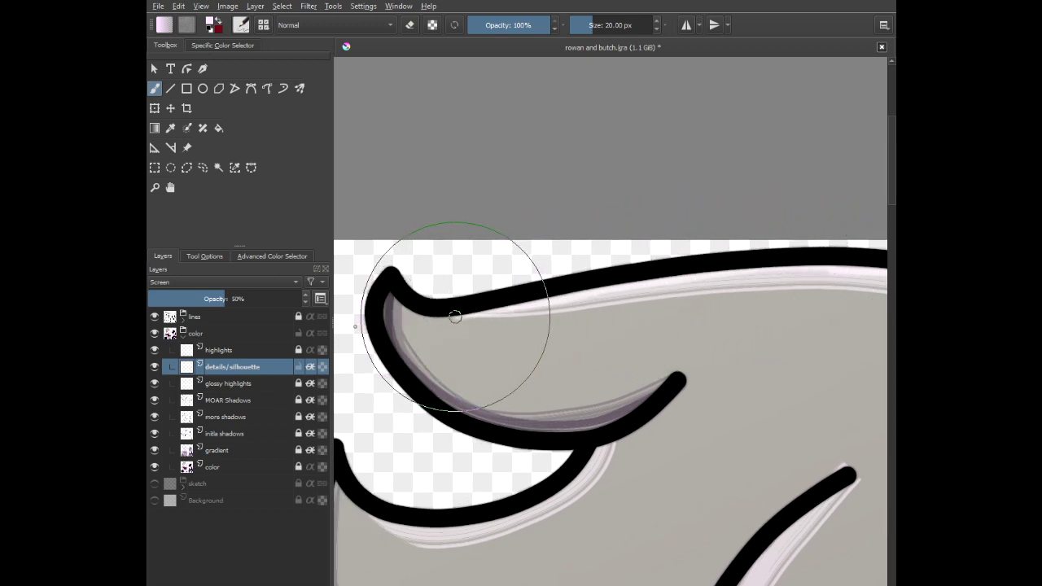
- Paint thin rim highlights around the tip and along the lower outer edge of the upper left hair lock
{"action": "scroll", "coordinate": [389, 283], "scroll_direction": "up", "scroll_amount": 3}
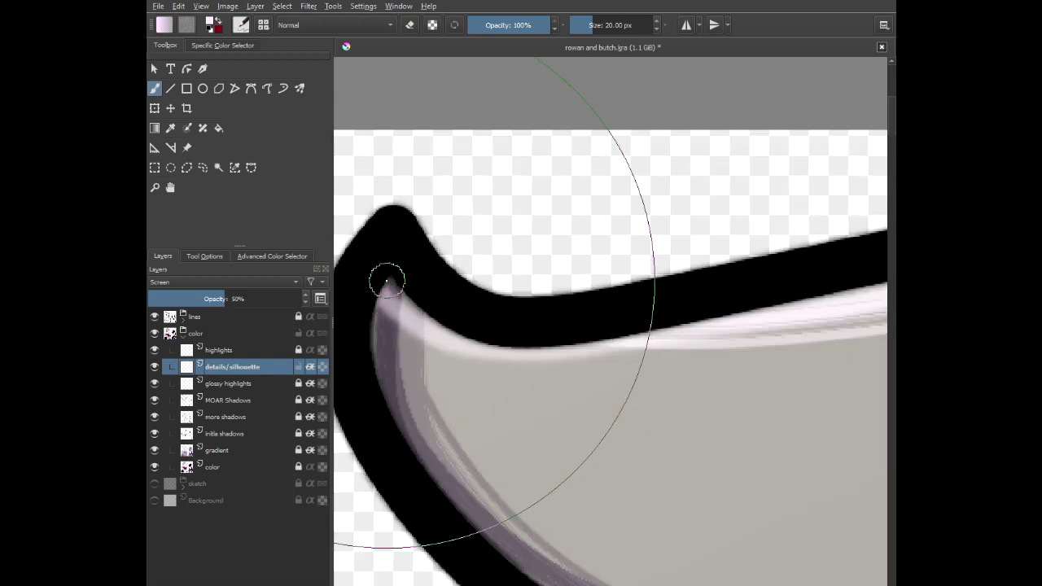
{"action": "mouse_move", "coordinate": [387, 282]}
{"action": "left_mouse_down"}
{"action": "mouse_move", "coordinate": [432, 323]}
{"action": "mouse_move", "coordinate": [564, 328]}
{"action": "mouse_move", "coordinate": [537, 330]}
{"action": "mouse_move", "coordinate": [473, 269]}
{"action": "mouse_move", "coordinate": [397, 271]}
{"action": "mouse_move", "coordinate": [423, 248]}
{"action": "mouse_move", "coordinate": [437, 321]}
{"action": "mouse_move", "coordinate": [468, 365]}
{"action": "mouse_move", "coordinate": [447, 247]}
{"action": "mouse_move", "coordinate": [426, 236]}
{"action": "mouse_move", "coordinate": [416, 254]}
{"action": "mouse_move", "coordinate": [435, 329]}
{"action": "mouse_move", "coordinate": [489, 420]}
{"action": "mouse_move", "coordinate": [468, 368]}
{"action": "mouse_move", "coordinate": [565, 427]}
{"action": "mouse_move", "coordinate": [695, 441]}
{"action": "left_mouse_up"}
{"action": "scroll", "coordinate": [562, 324], "scroll_direction": "down", "scroll_amount": 2}
- Paint a rim highlight along the concave upper edge of the large left hair lock up to its pointed tip
{"action": "mouse_move", "coordinate": [570, 484]}
{"action": "left_mouse_down"}
{"action": "mouse_move", "coordinate": [564, 445]}
{"action": "mouse_move", "coordinate": [643, 219]}
{"action": "left_mouse_up"}
{"action": "scroll", "coordinate": [682, 256], "scroll_direction": "up", "scroll_amount": 1}
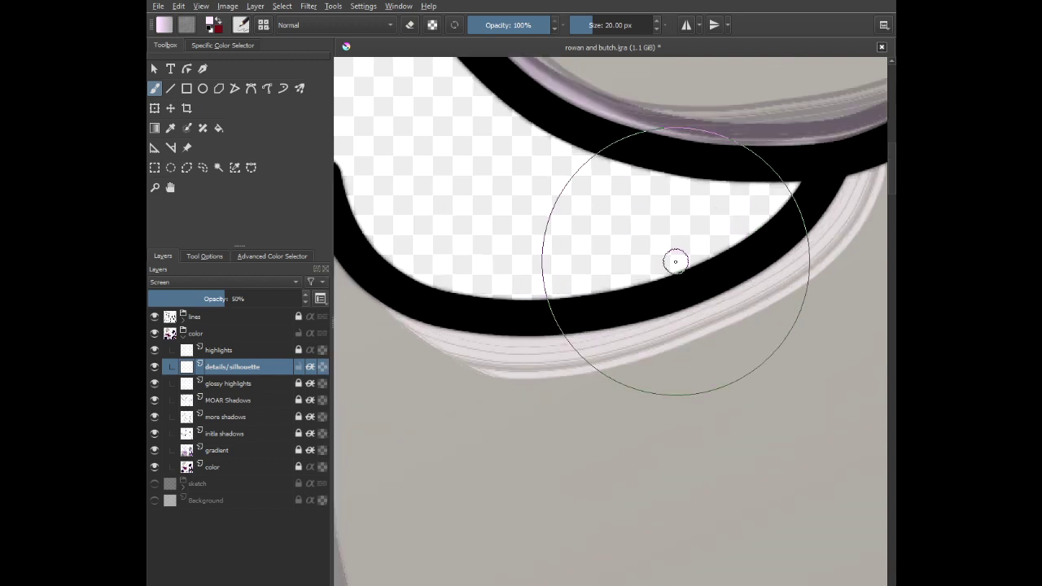
{"action": "scroll", "coordinate": [770, 207], "scroll_direction": "down", "scroll_amount": 1}
{"action": "mouse_move", "coordinate": [828, 183]}
{"action": "left_mouse_down"}
{"action": "mouse_move", "coordinate": [761, 293]}
{"action": "mouse_move", "coordinate": [693, 284]}
{"action": "left_mouse_up"}
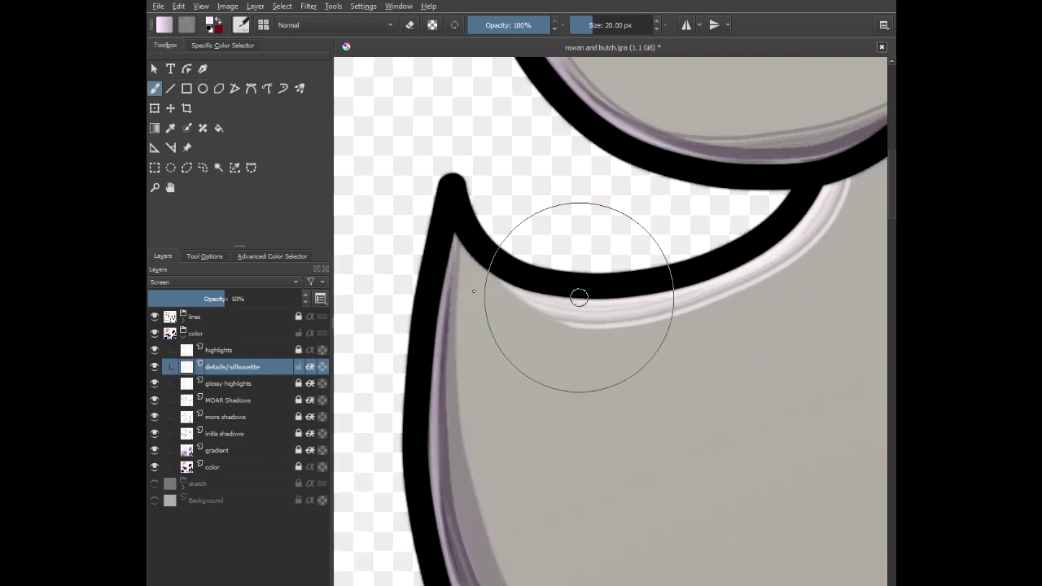
{"action": "scroll", "coordinate": [452, 213], "scroll_direction": "down", "scroll_amount": 2}
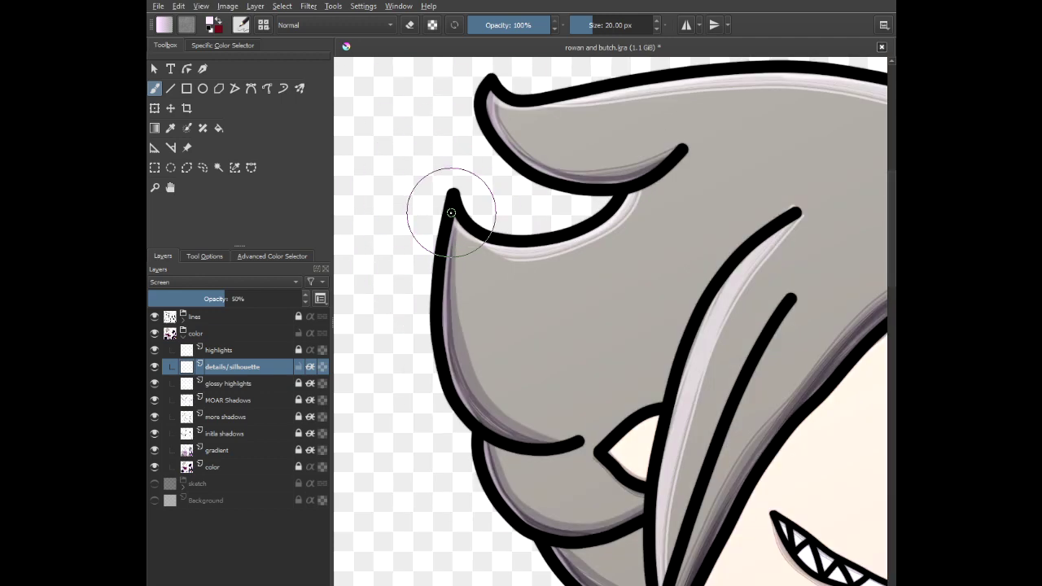
{"action": "scroll", "coordinate": [451, 213], "scroll_direction": "up", "scroll_amount": 4}
{"action": "scroll", "coordinate": [607, 289], "scroll_direction": "down", "scroll_amount": 5}
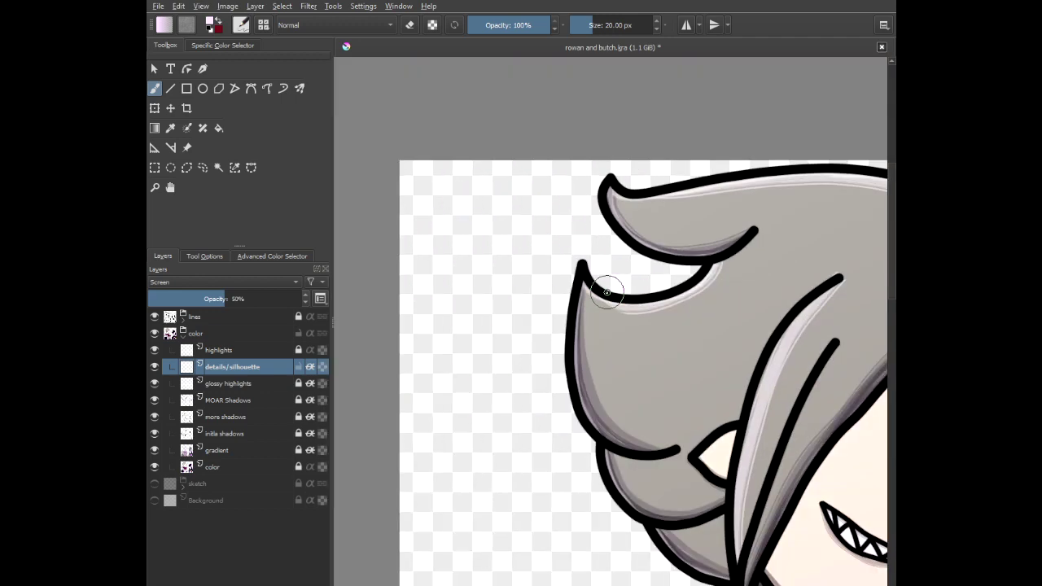
- Paint rim highlights along the lower edge and concave outer edge of the dark-haired character's lower left hair lock
{"action": "scroll", "coordinate": [606, 292], "scroll_direction": "down", "scroll_amount": 3}
{"action": "left_click_drag", "start_coordinate": [652, 311], "coordinate": [472, 184]}
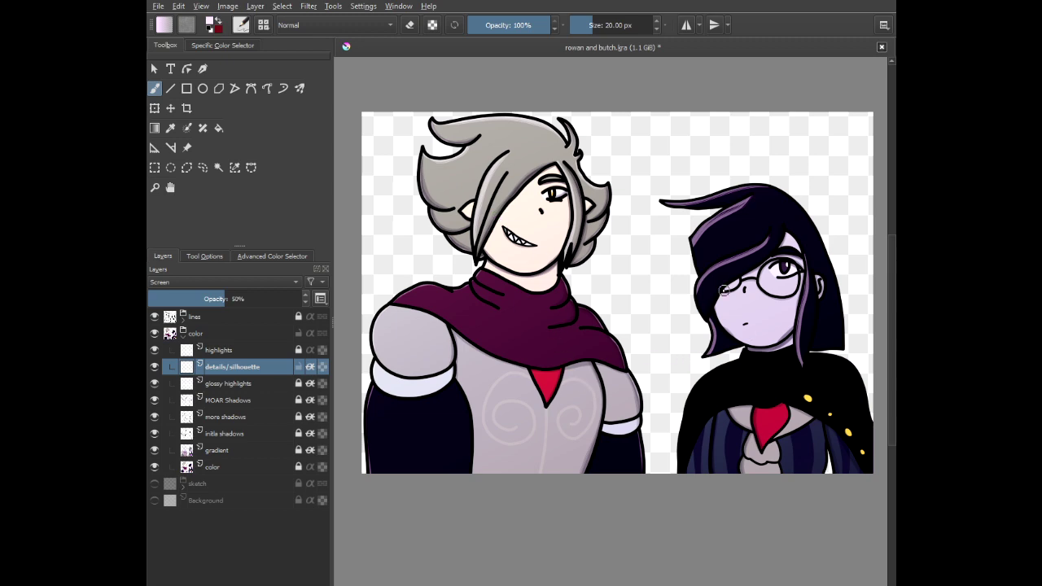
{"action": "scroll", "coordinate": [724, 291], "scroll_direction": "up", "scroll_amount": 3}
{"action": "left_click_drag", "start_coordinate": [718, 431], "coordinate": [639, 261]}
{"action": "scroll", "coordinate": [639, 259], "scroll_direction": "up", "scroll_amount": 3}
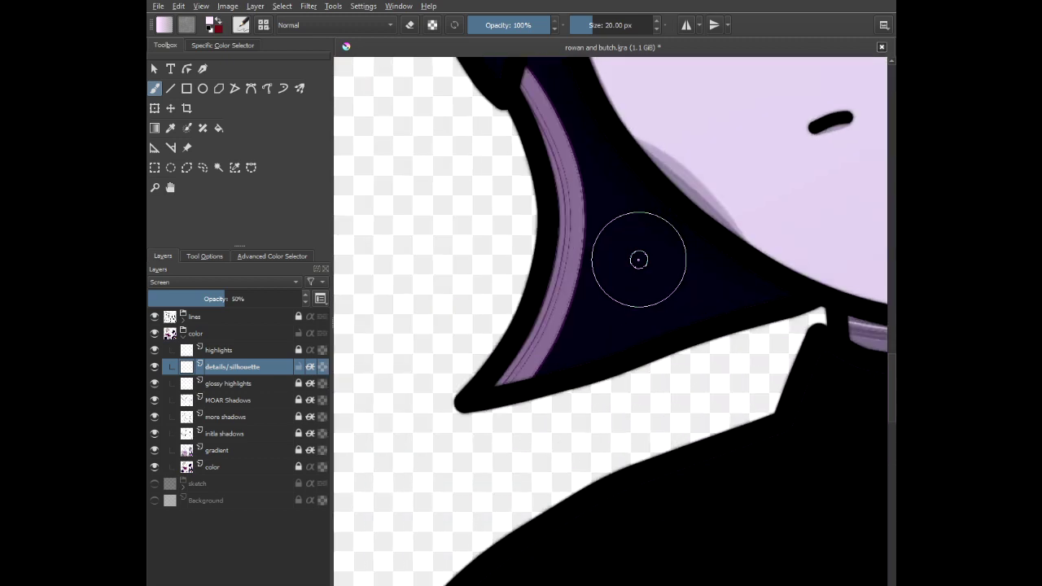
{"action": "scroll", "coordinate": [779, 309], "scroll_direction": "up", "scroll_amount": 1}
{"action": "scroll", "coordinate": [804, 288], "scroll_direction": "down", "scroll_amount": 1}
{"action": "mouse_move", "coordinate": [802, 287]}
{"action": "left_mouse_down"}
{"action": "mouse_move", "coordinate": [691, 309]}
{"action": "mouse_move", "coordinate": [511, 376]}
{"action": "left_mouse_up"}
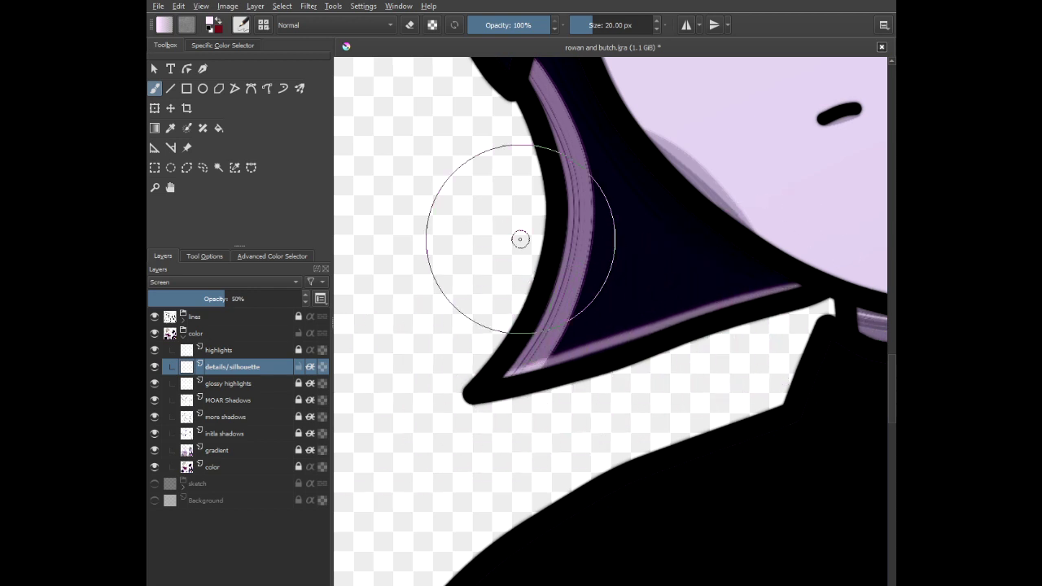
{"action": "left_click_drag", "start_coordinate": [527, 140], "coordinate": [553, 212]}
{"action": "left_click_drag", "start_coordinate": [616, 275], "coordinate": [585, 402]}
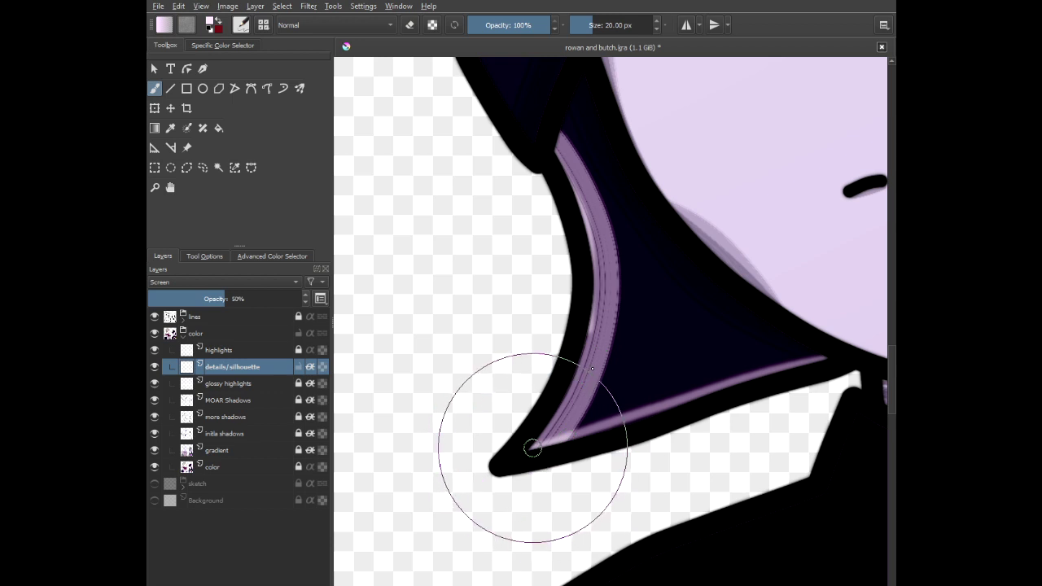
{"action": "mouse_move", "coordinate": [532, 447]}
{"action": "left_mouse_down"}
{"action": "mouse_move", "coordinate": [578, 376]}
{"action": "mouse_move", "coordinate": [593, 300]}
{"action": "mouse_move", "coordinate": [589, 245]}
{"action": "mouse_move", "coordinate": [554, 154]}
{"action": "left_mouse_up"}
- Paint a thin rim highlight along the rounded outer edge of the dark bang, from its lower point up over the curve
{"action": "mouse_move", "coordinate": [517, 204]}
{"action": "left_mouse_down"}
{"action": "mouse_move", "coordinate": [577, 467]}
{"action": "mouse_move", "coordinate": [600, 512]}
{"action": "left_mouse_up"}
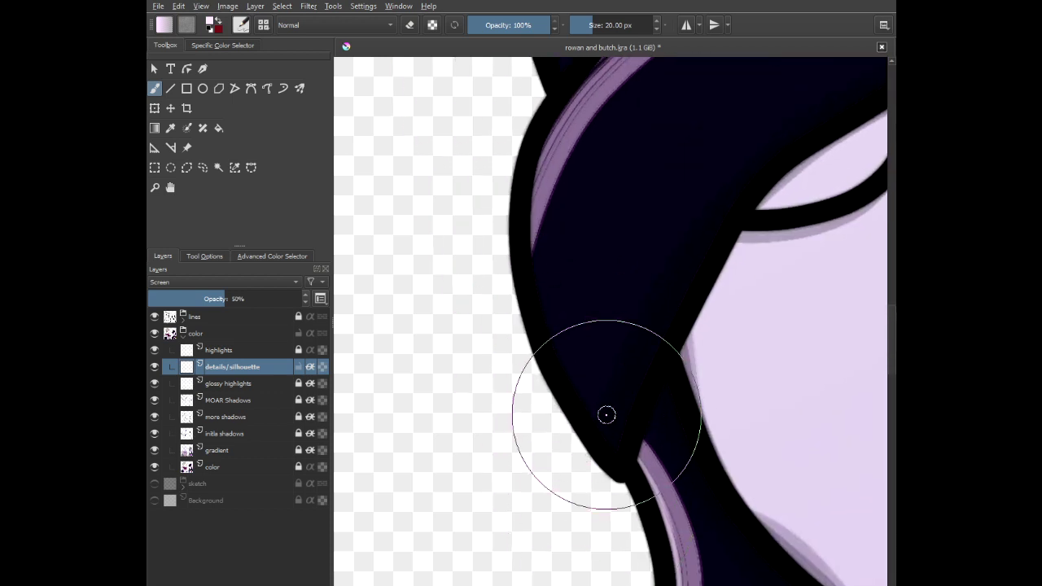
{"action": "mouse_move", "coordinate": [616, 448]}
{"action": "left_mouse_down"}
{"action": "mouse_move", "coordinate": [542, 319]}
{"action": "mouse_move", "coordinate": [525, 212]}
{"action": "mouse_move", "coordinate": [531, 177]}
{"action": "left_mouse_up"}
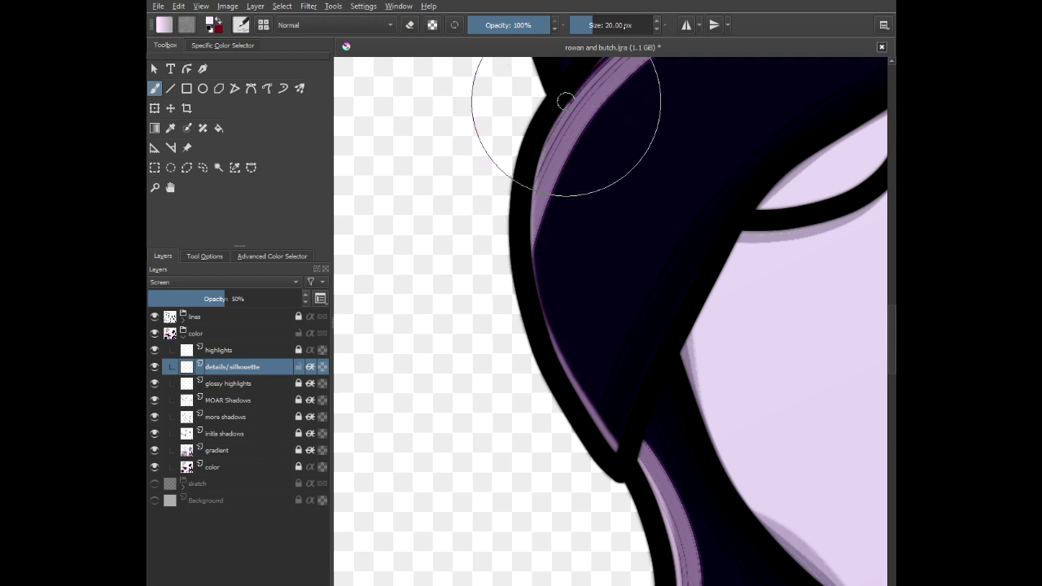
{"action": "left_click_drag", "start_coordinate": [634, 155], "coordinate": [642, 236]}
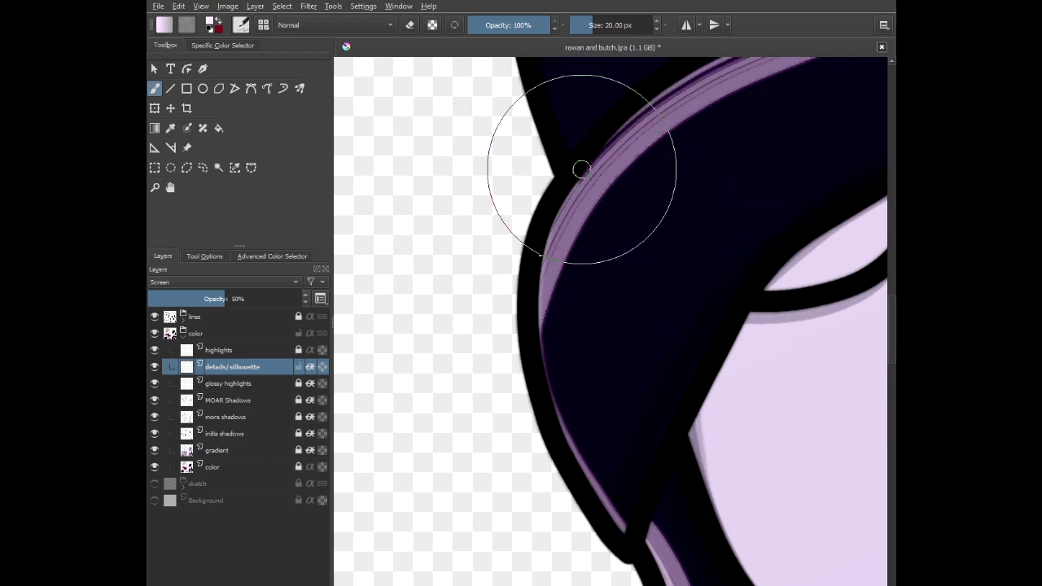
{"action": "mouse_move", "coordinate": [581, 169]}
{"action": "left_mouse_down"}
{"action": "mouse_move", "coordinate": [540, 310]}
{"action": "mouse_move", "coordinate": [551, 420]}
{"action": "mouse_move", "coordinate": [574, 479]}
{"action": "left_mouse_up"}
- Paint rim highlights down the left edge of the upper dark hair section and along its top edge to the inner tip
{"action": "left_click_drag", "start_coordinate": [548, 77], "coordinate": [553, 423]}
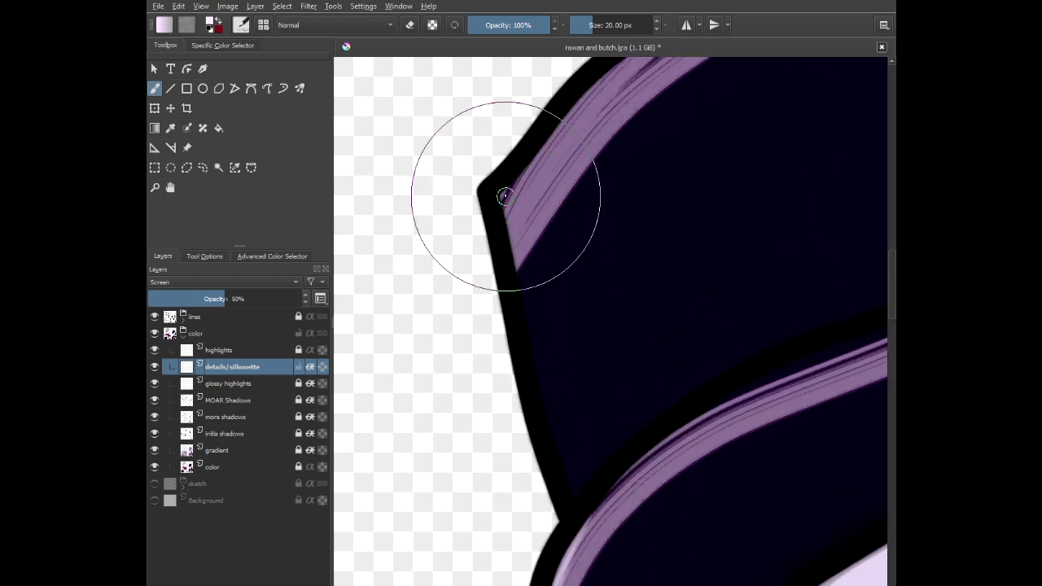
{"action": "mouse_move", "coordinate": [495, 182]}
{"action": "left_mouse_down"}
{"action": "mouse_move", "coordinate": [533, 366]}
{"action": "mouse_move", "coordinate": [575, 498]}
{"action": "left_mouse_up"}
{"action": "scroll", "coordinate": [570, 323], "scroll_direction": "down", "scroll_amount": 1}
{"action": "left_click_drag", "start_coordinate": [589, 284], "coordinate": [416, 448]}
{"action": "left_click_drag", "start_coordinate": [441, 313], "coordinate": [552, 395]}
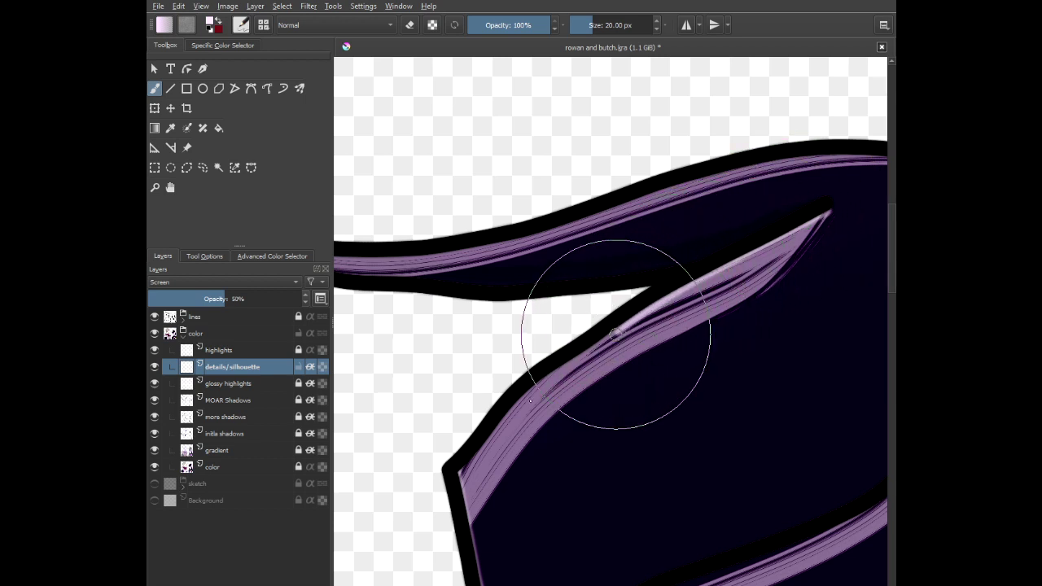
{"action": "mouse_move", "coordinate": [616, 334]}
{"action": "left_mouse_down"}
{"action": "mouse_move", "coordinate": [518, 406]}
{"action": "mouse_move", "coordinate": [472, 461]}
{"action": "left_mouse_up"}
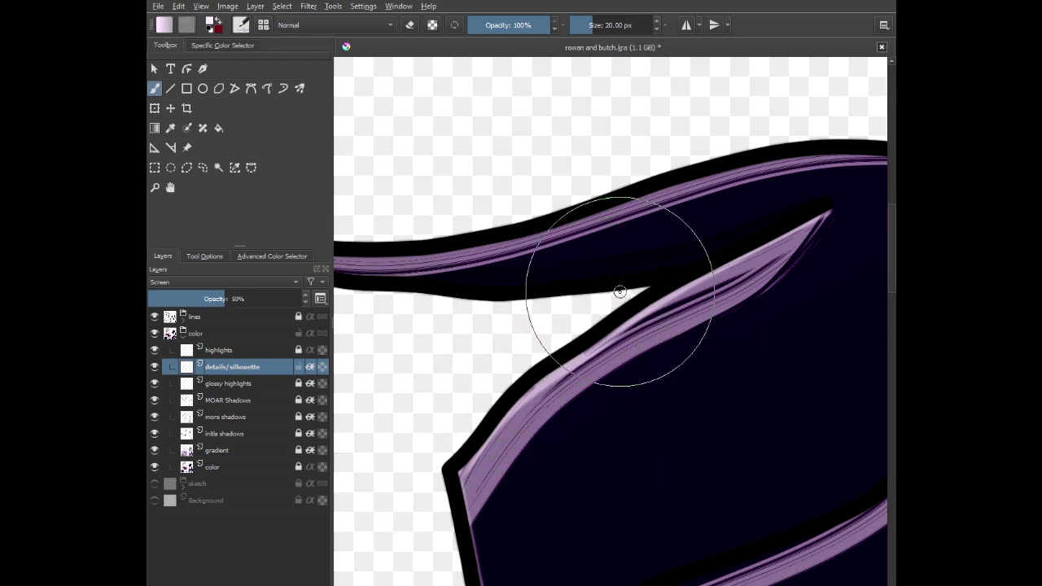
- Paint rim highlights along the lower edge, pointed tip and upper edge of the long dark flyaway lock
{"action": "left_click_drag", "start_coordinate": [616, 291], "coordinate": [637, 332]}
{"action": "mouse_move", "coordinate": [735, 277]}
{"action": "left_mouse_down"}
{"action": "mouse_move", "coordinate": [780, 296]}
{"action": "mouse_move", "coordinate": [745, 324]}
{"action": "left_mouse_up"}
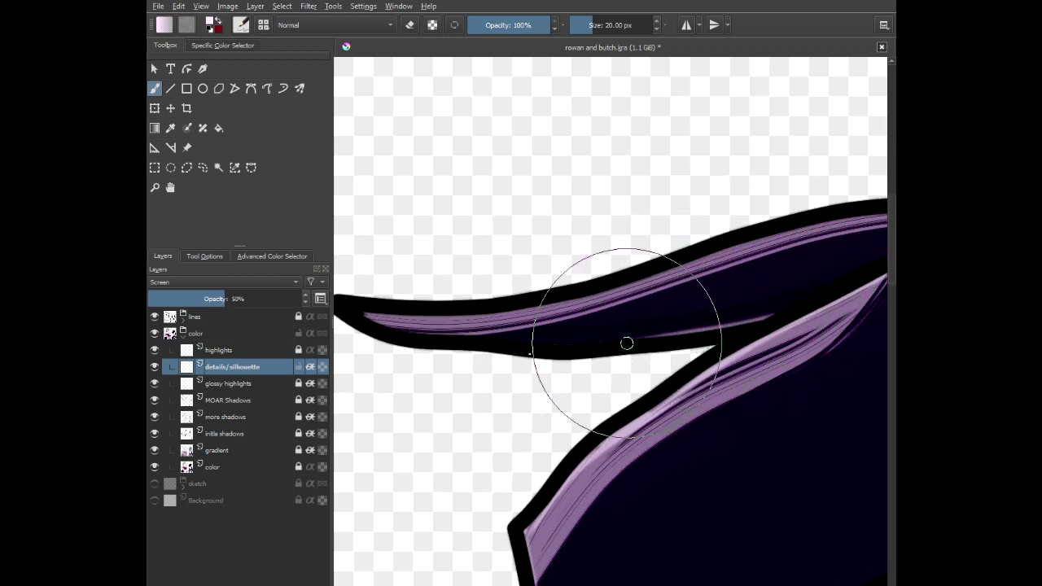
{"action": "left_click_drag", "start_coordinate": [578, 345], "coordinate": [418, 329]}
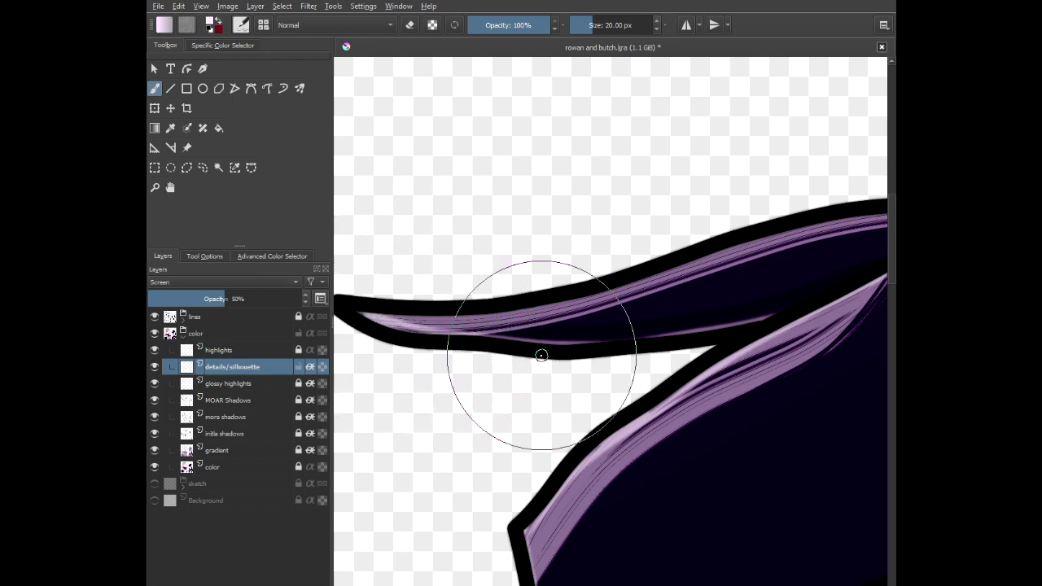
{"action": "scroll", "coordinate": [542, 356], "scroll_direction": "down", "scroll_amount": 6}
{"action": "scroll", "coordinate": [565, 356], "scroll_direction": "up", "scroll_amount": 4}
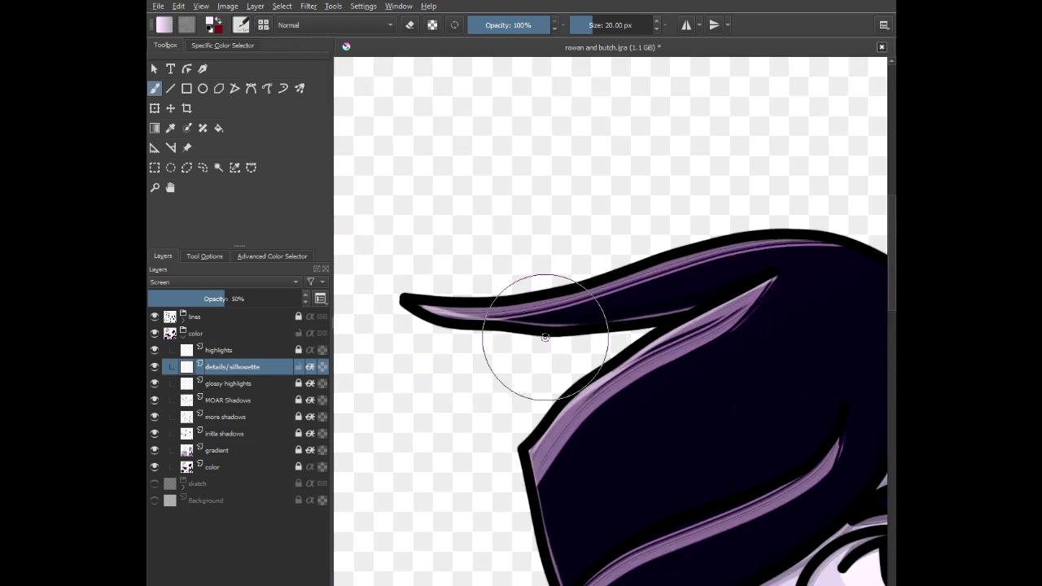
{"action": "left_click_drag", "start_coordinate": [432, 308], "coordinate": [507, 305]}
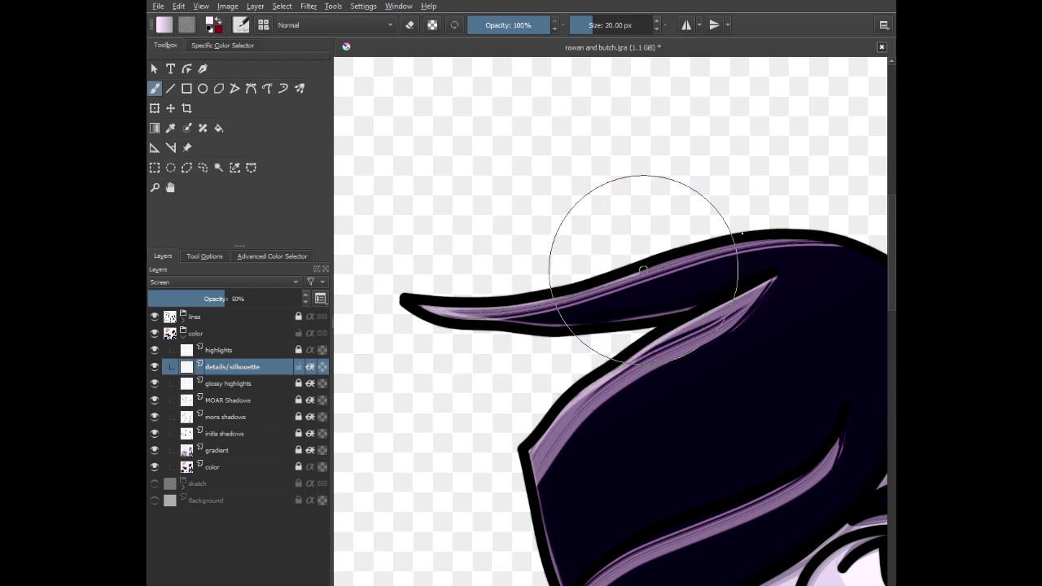
{"action": "left_click_drag", "start_coordinate": [729, 247], "coordinate": [786, 242]}
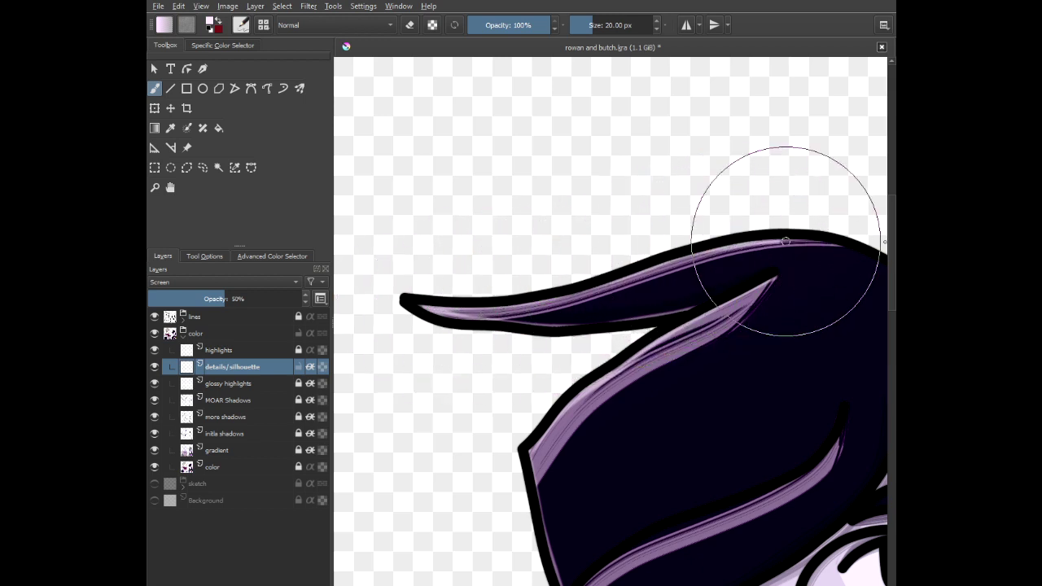
- Paint a rim highlight from the crown of the dark hair down its long right outer edge past the ear
{"action": "left_click_drag", "start_coordinate": [795, 344], "coordinate": [439, 242]}
{"action": "left_click_drag", "start_coordinate": [551, 279], "coordinate": [505, 255]}
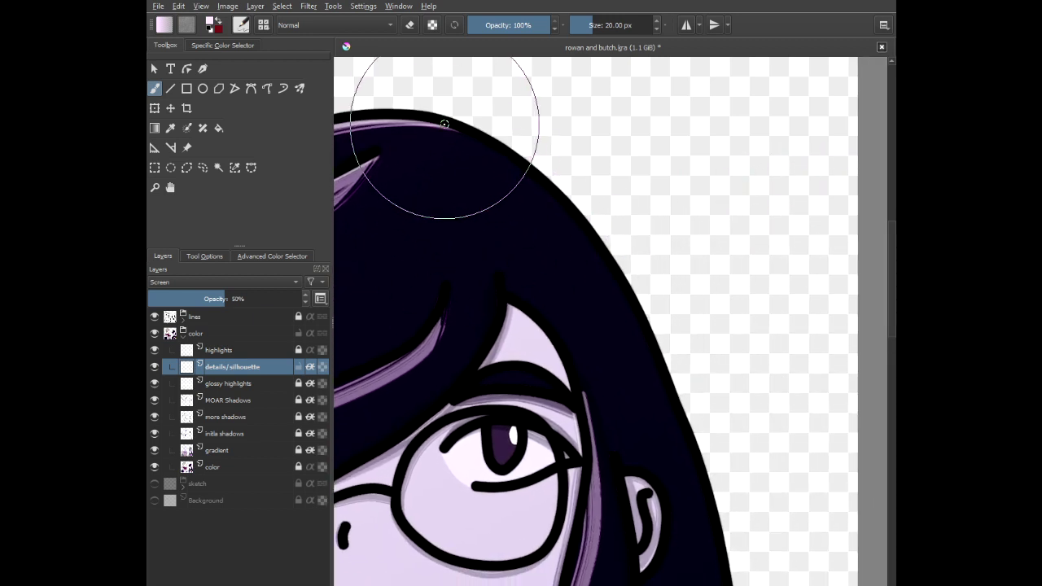
{"action": "mouse_move", "coordinate": [459, 132]}
{"action": "left_mouse_down"}
{"action": "mouse_move", "coordinate": [519, 166]}
{"action": "mouse_move", "coordinate": [580, 223]}
{"action": "left_mouse_up"}
{"action": "scroll", "coordinate": [459, 179], "scroll_direction": "up", "scroll_amount": 3}
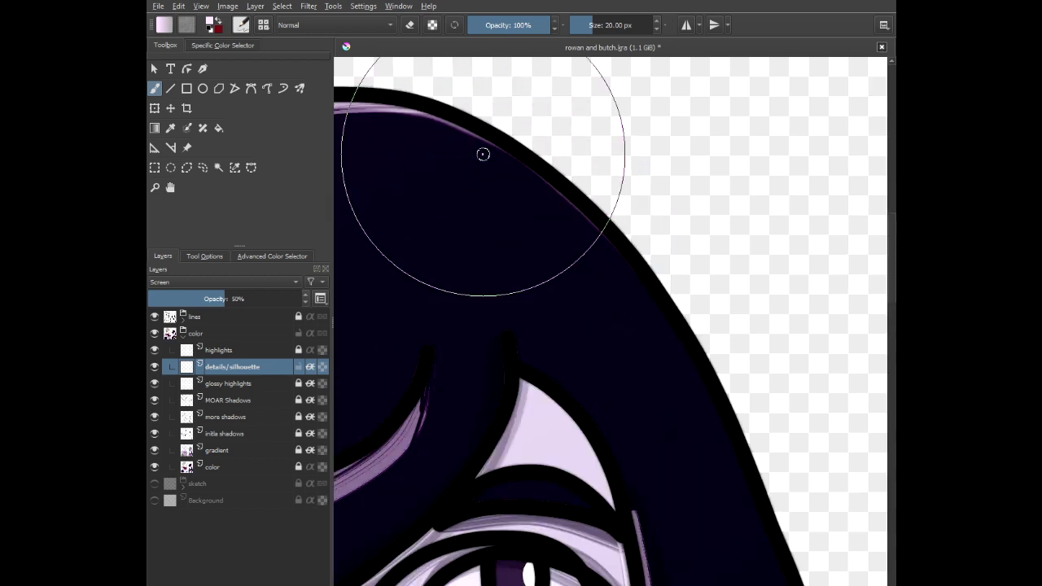
{"action": "mouse_move", "coordinate": [474, 124]}
{"action": "left_mouse_down"}
{"action": "mouse_move", "coordinate": [633, 247]}
{"action": "mouse_move", "coordinate": [742, 396]}
{"action": "mouse_move", "coordinate": [799, 499]}
{"action": "left_mouse_up"}
{"action": "left_click_drag", "start_coordinate": [784, 535], "coordinate": [509, 52]}
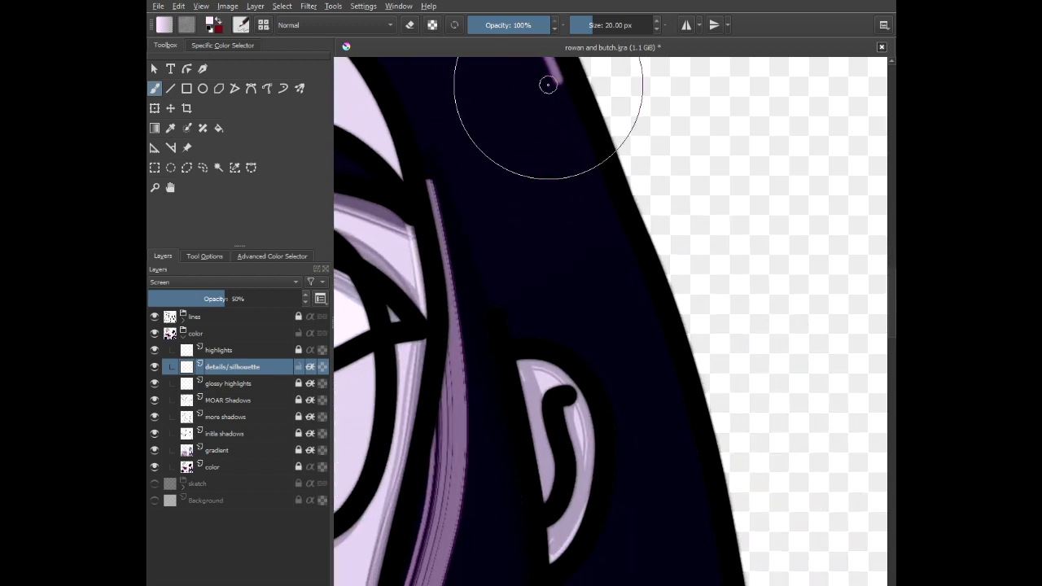
{"action": "mouse_move", "coordinate": [561, 84]}
{"action": "left_mouse_down"}
{"action": "mouse_move", "coordinate": [710, 477]}
{"action": "mouse_move", "coordinate": [610, 102]}
{"action": "mouse_move", "coordinate": [594, 108]}
{"action": "mouse_move", "coordinate": [633, 312]}
{"action": "mouse_move", "coordinate": [632, 517]}
{"action": "left_mouse_up"}
- Extend the right-hand rim highlight down to the lower right corner of the dark hair, widening it towards the corner
{"action": "left_click_drag", "start_coordinate": [575, 442], "coordinate": [519, 142]}
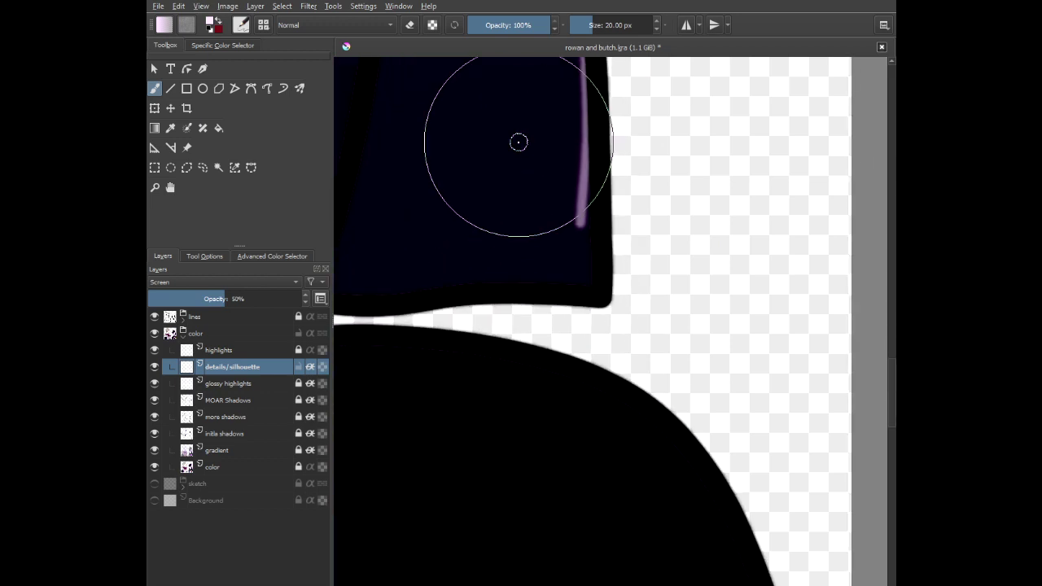
{"action": "scroll", "coordinate": [587, 236], "scroll_direction": "up", "scroll_amount": 3}
{"action": "mouse_move", "coordinate": [584, 107]}
{"action": "left_mouse_down"}
{"action": "mouse_move", "coordinate": [581, 226]}
{"action": "mouse_move", "coordinate": [546, 380]}
{"action": "mouse_move", "coordinate": [577, 201]}
{"action": "mouse_move", "coordinate": [525, 518]}
{"action": "left_mouse_up"}
{"action": "mouse_move", "coordinate": [540, 435]}
{"action": "left_mouse_down"}
{"action": "mouse_move", "coordinate": [595, 275]}
{"action": "mouse_move", "coordinate": [553, 268]}
{"action": "mouse_move", "coordinate": [578, 190]}
{"action": "mouse_move", "coordinate": [557, 368]}
{"action": "left_mouse_up"}
{"action": "scroll", "coordinate": [557, 368], "scroll_direction": "down", "scroll_amount": 3}
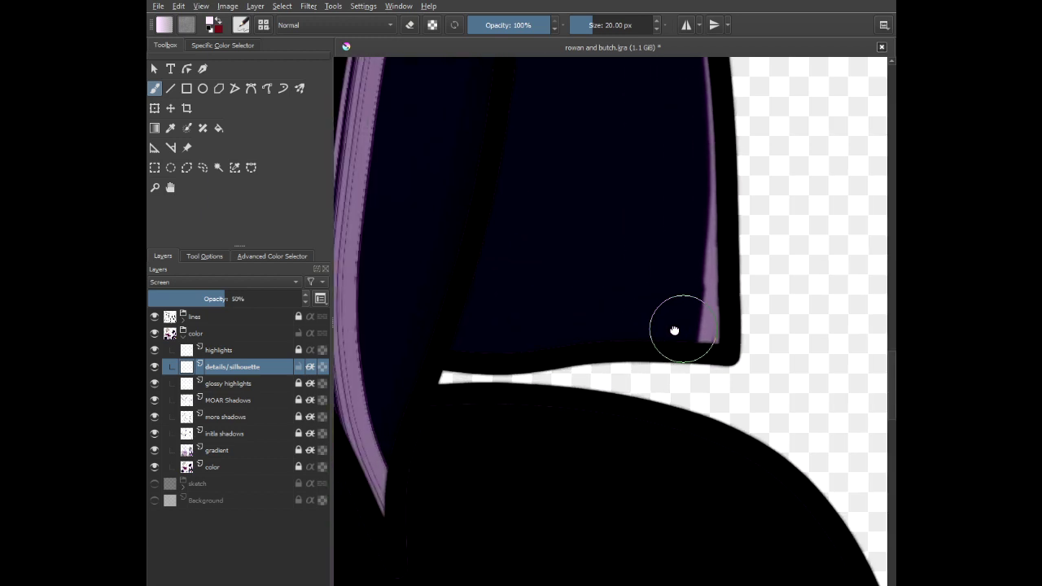
{"action": "scroll", "coordinate": [799, 292], "scroll_direction": "up", "scroll_amount": 2}
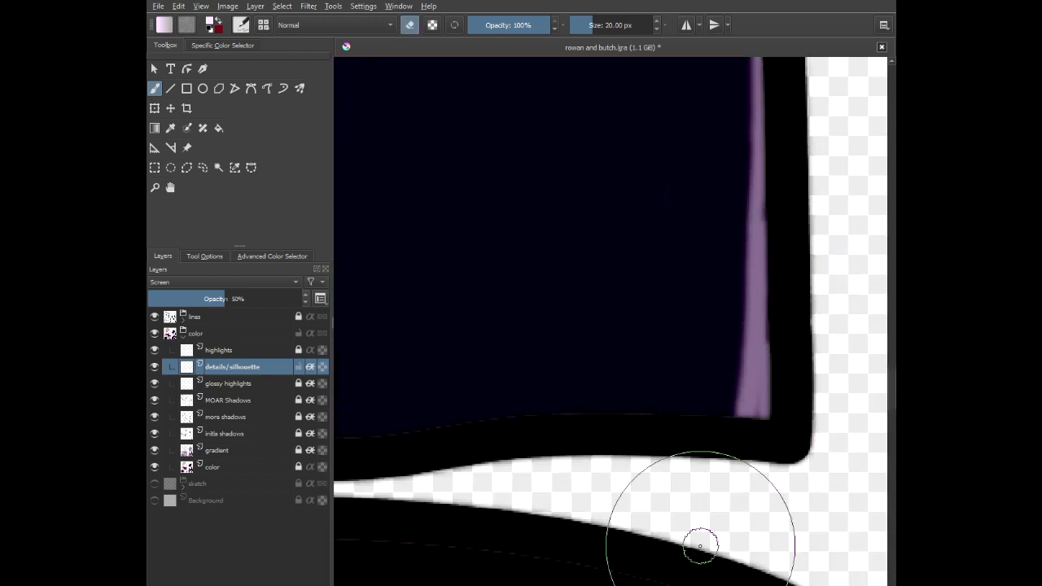
{"action": "scroll", "coordinate": [649, 400], "scroll_direction": "down", "scroll_amount": 2}
{"action": "scroll", "coordinate": [570, 427], "scroll_direction": "up", "scroll_amount": 1}
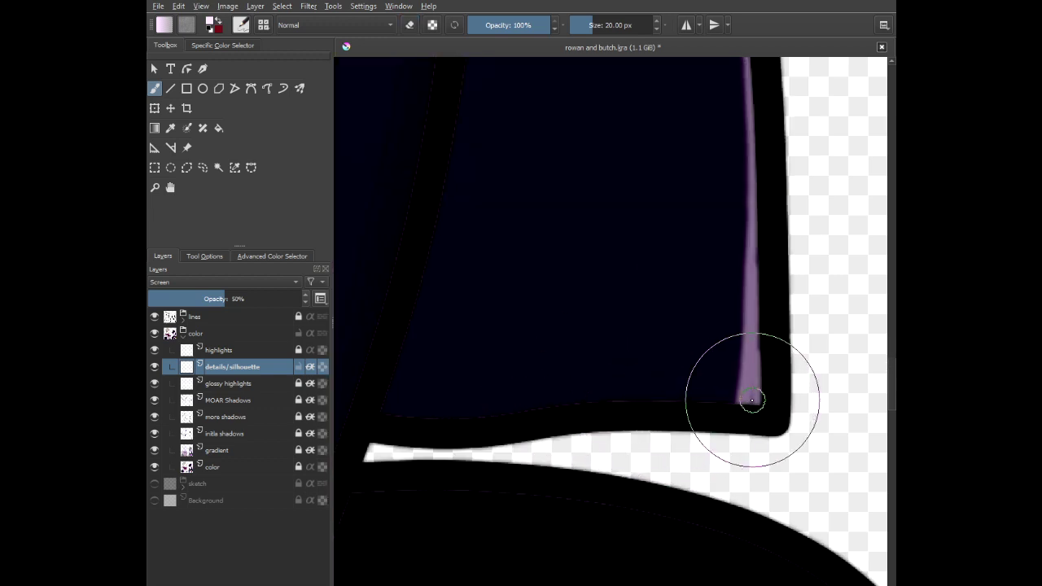
- Paint a rim highlight along the bottom edge of the dark hair, from the right corner to the front lock
{"action": "left_click_drag", "start_coordinate": [753, 399], "coordinate": [382, 414]}
{"action": "mouse_move", "coordinate": [414, 380]}
{"action": "left_mouse_down"}
{"action": "mouse_move", "coordinate": [502, 328]}
{"action": "mouse_move", "coordinate": [610, 236]}
{"action": "mouse_move", "coordinate": [551, 326]}
{"action": "mouse_move", "coordinate": [540, 383]}
{"action": "left_mouse_up"}
{"action": "scroll", "coordinate": [522, 297], "scroll_direction": "up", "scroll_amount": 2}
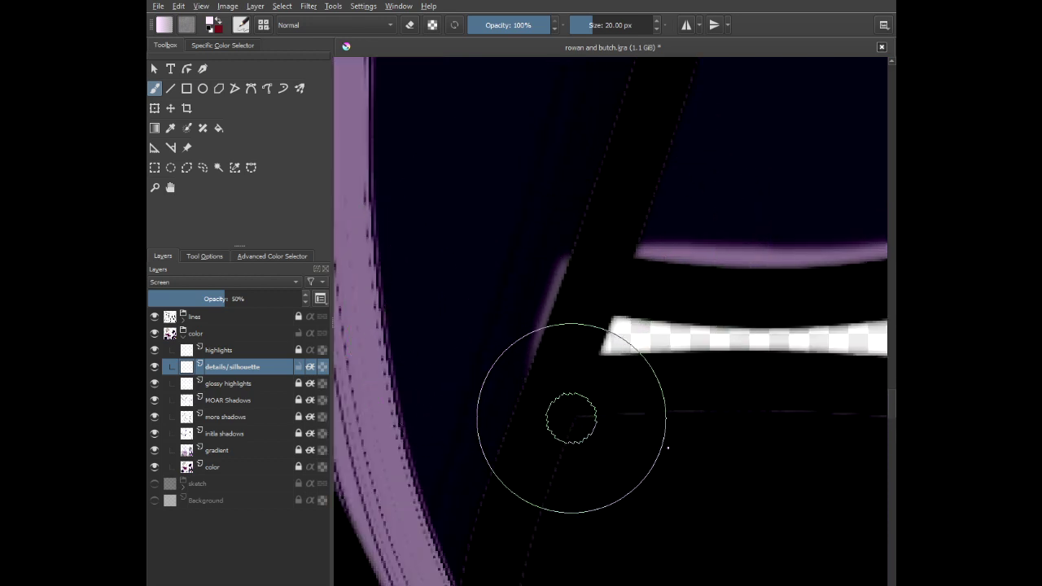
- Paint a rim highlight along the black cape's right shoulder, from the hair down to the canvas edge
{"action": "left_click_drag", "start_coordinate": [573, 425], "coordinate": [937, 414]}
{"action": "scroll", "coordinate": [709, 367], "scroll_direction": "down", "scroll_amount": 2}
{"action": "left_click_drag", "start_coordinate": [698, 365], "coordinate": [375, 181]}
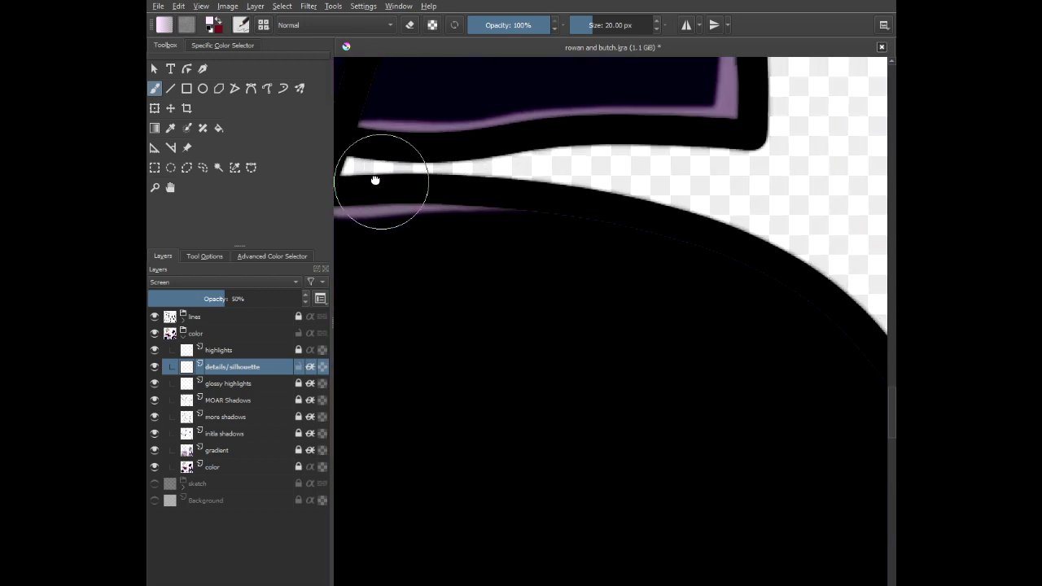
{"action": "scroll", "coordinate": [482, 216], "scroll_direction": "down", "scroll_amount": 2}
{"action": "left_click_drag", "start_coordinate": [448, 210], "coordinate": [615, 236]}
{"action": "mouse_move", "coordinate": [677, 259]}
{"action": "left_mouse_down"}
{"action": "mouse_move", "coordinate": [732, 296]}
{"action": "mouse_move", "coordinate": [779, 354]}
{"action": "mouse_move", "coordinate": [813, 426]}
{"action": "left_mouse_up"}
{"action": "mouse_move", "coordinate": [802, 484]}
{"action": "left_mouse_down"}
{"action": "mouse_move", "coordinate": [624, 135]}
{"action": "mouse_move", "coordinate": [628, 109]}
{"action": "mouse_move", "coordinate": [670, 210]}
{"action": "mouse_move", "coordinate": [703, 377]}
{"action": "mouse_move", "coordinate": [733, 463]}
{"action": "left_mouse_up"}
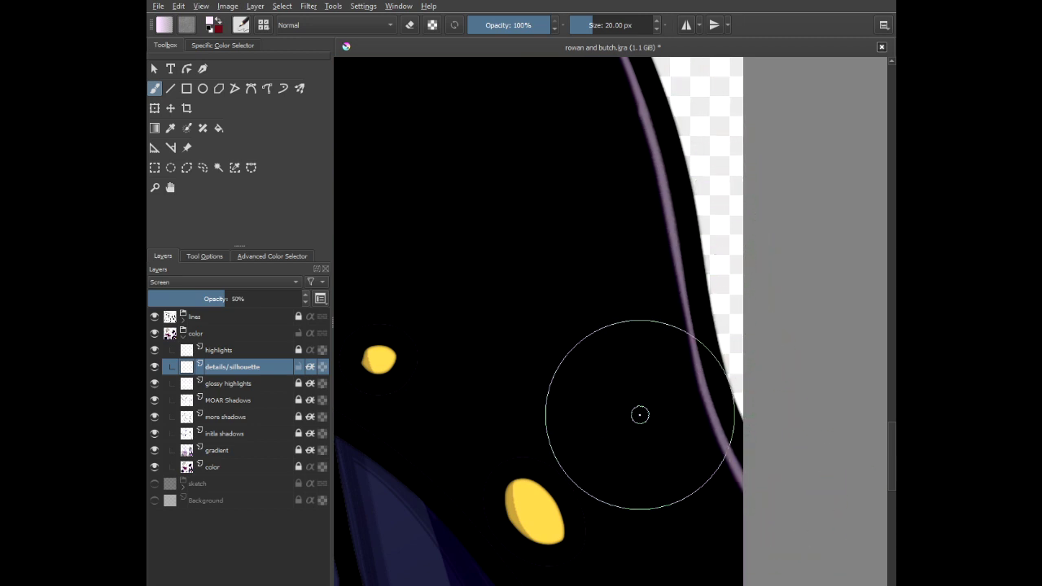
- Paint a rim highlight from the black cape's collar along the upper left shoulder, redoing the first stroke
{"action": "scroll", "coordinate": [640, 415], "scroll_direction": "down", "scroll_amount": 5}
{"action": "scroll", "coordinate": [463, 385], "scroll_direction": "up", "scroll_amount": 6}
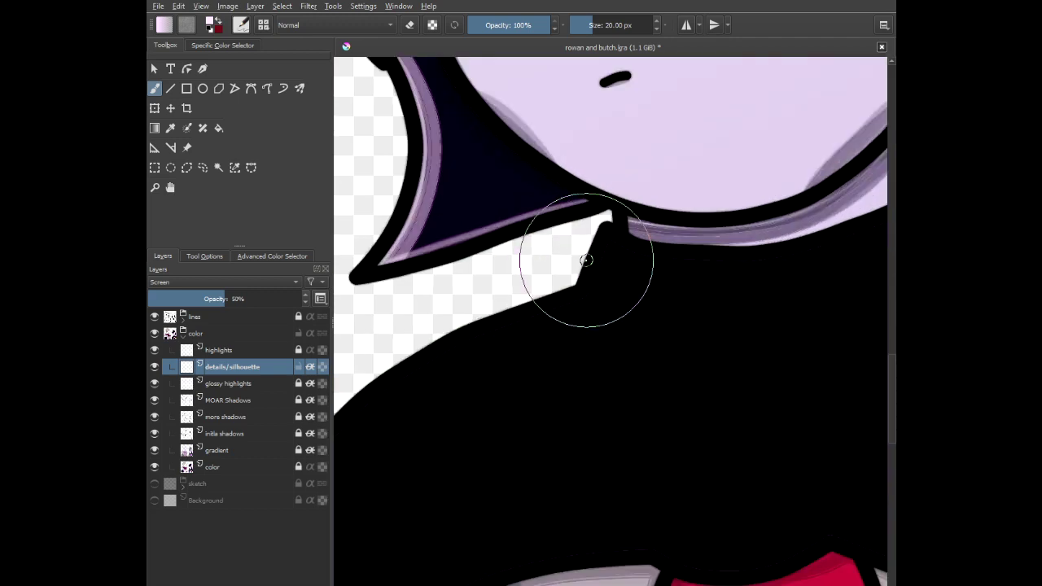
{"action": "scroll", "coordinate": [617, 225], "scroll_direction": "up", "scroll_amount": 3}
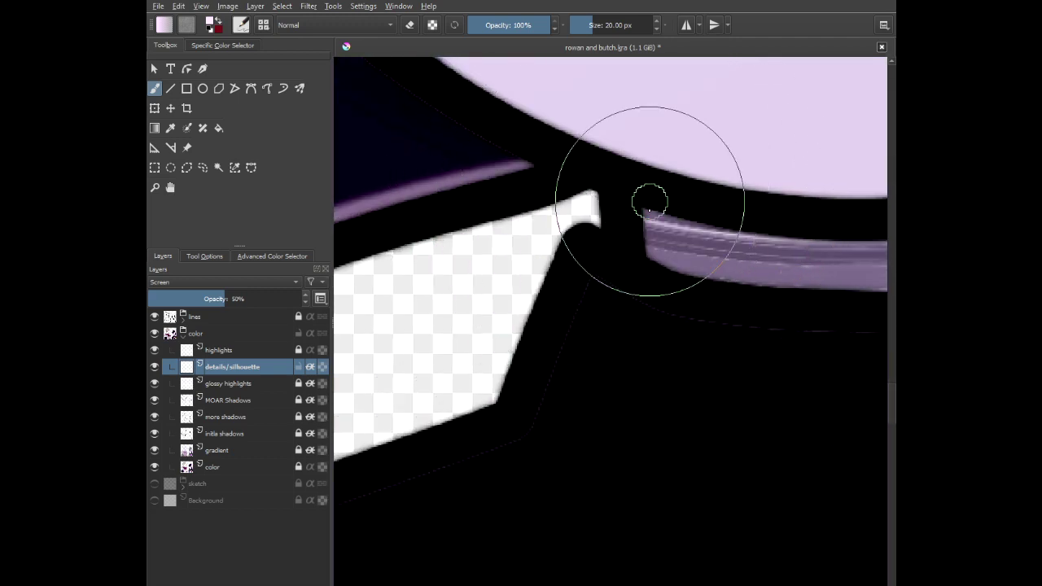
{"action": "scroll", "coordinate": [570, 329], "scroll_direction": "down", "scroll_amount": 2}
{"action": "left_click_drag", "start_coordinate": [544, 339], "coordinate": [739, 121]}
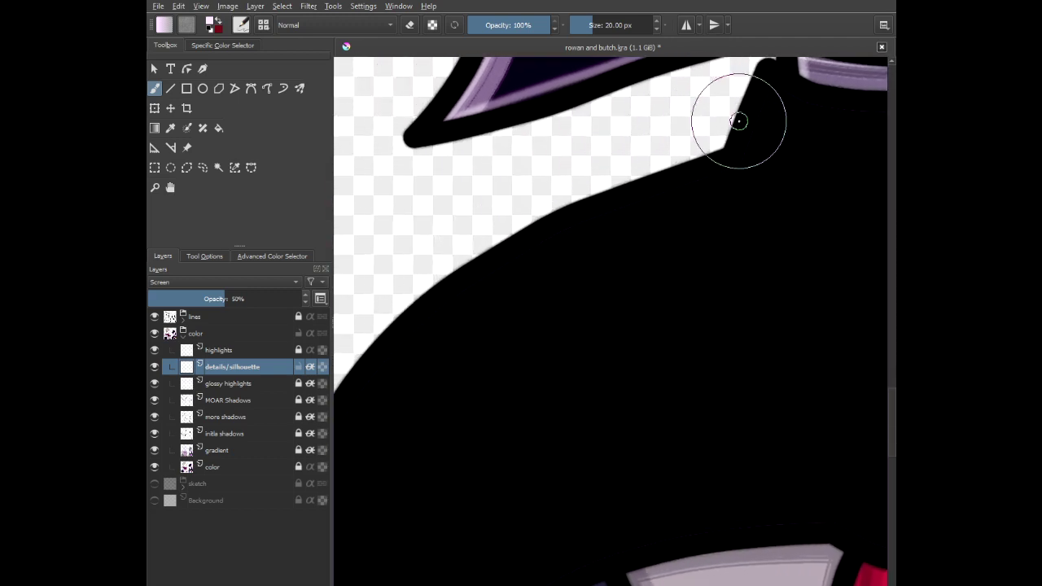
{"action": "mouse_move", "coordinate": [774, 84]}
{"action": "left_mouse_down"}
{"action": "mouse_move", "coordinate": [744, 164]}
{"action": "mouse_move", "coordinate": [716, 190]}
{"action": "mouse_move", "coordinate": [640, 215]}
{"action": "left_mouse_up"}
{"action": "key", "text": "ctrl+z"}
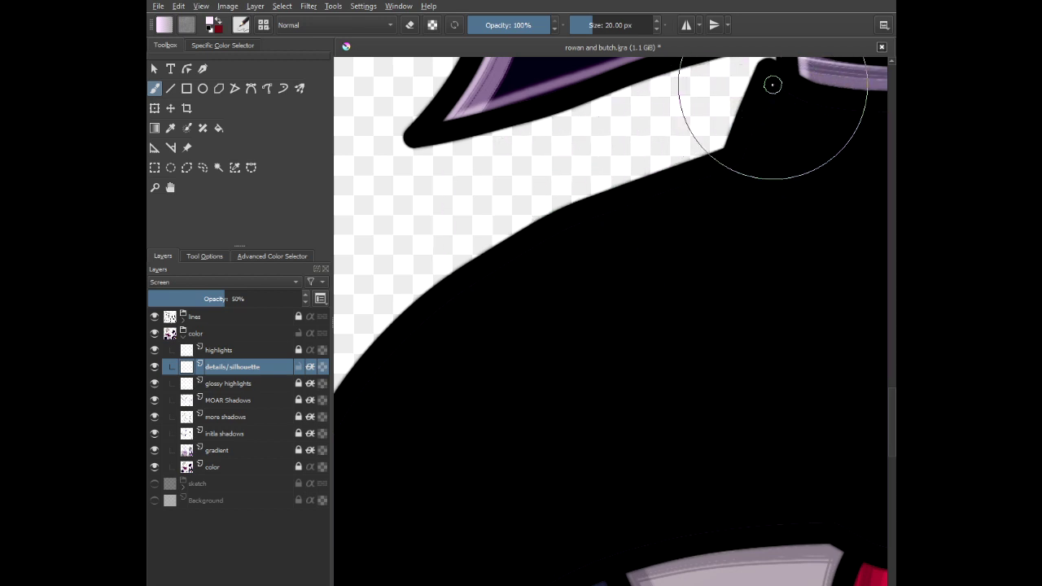
{"action": "mouse_move", "coordinate": [773, 84]}
{"action": "left_mouse_down"}
{"action": "mouse_move", "coordinate": [734, 166]}
{"action": "mouse_move", "coordinate": [518, 258]}
{"action": "left_mouse_up"}
{"action": "left_click_drag", "start_coordinate": [370, 368], "coordinate": [535, 174]}
- Continue the cape's rim highlight around the left shoulder and down its outer edge to the canvas bottom
{"action": "scroll", "coordinate": [537, 174], "scroll_direction": "down", "scroll_amount": 1}
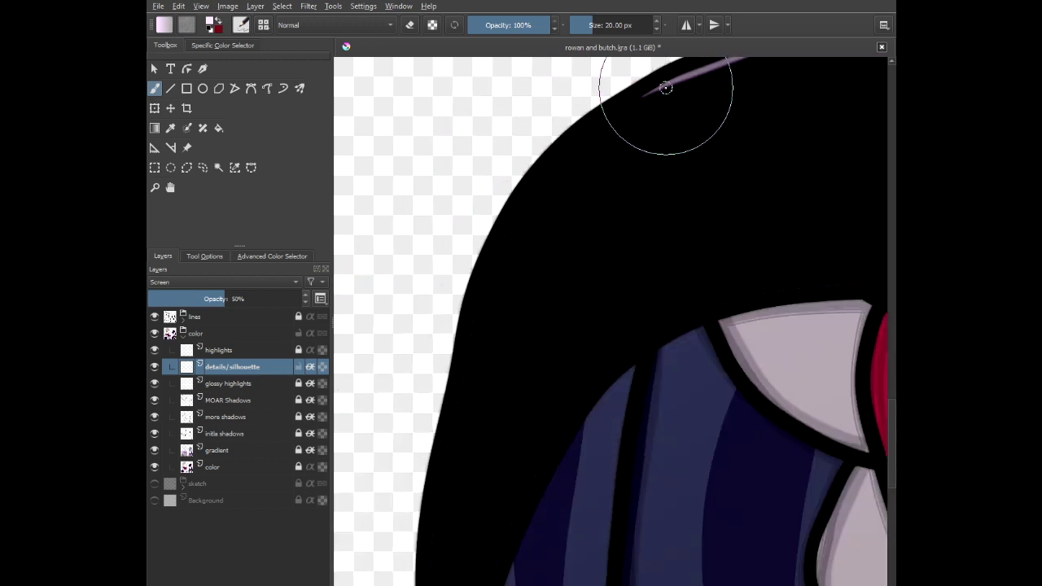
{"action": "mouse_move", "coordinate": [644, 95]}
{"action": "left_mouse_down"}
{"action": "mouse_move", "coordinate": [614, 109]}
{"action": "mouse_move", "coordinate": [520, 206]}
{"action": "mouse_move", "coordinate": [469, 325]}
{"action": "mouse_move", "coordinate": [495, 165]}
{"action": "left_mouse_up"}
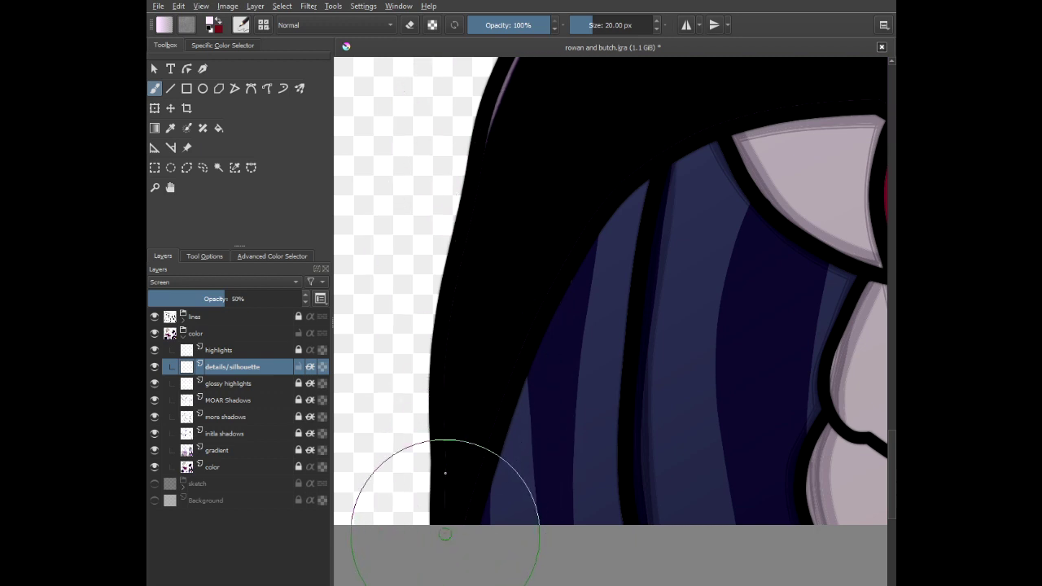
{"action": "mouse_move", "coordinate": [446, 502]}
{"action": "left_mouse_down"}
{"action": "mouse_move", "coordinate": [451, 327]}
{"action": "mouse_move", "coordinate": [500, 96]}
{"action": "left_mouse_up"}
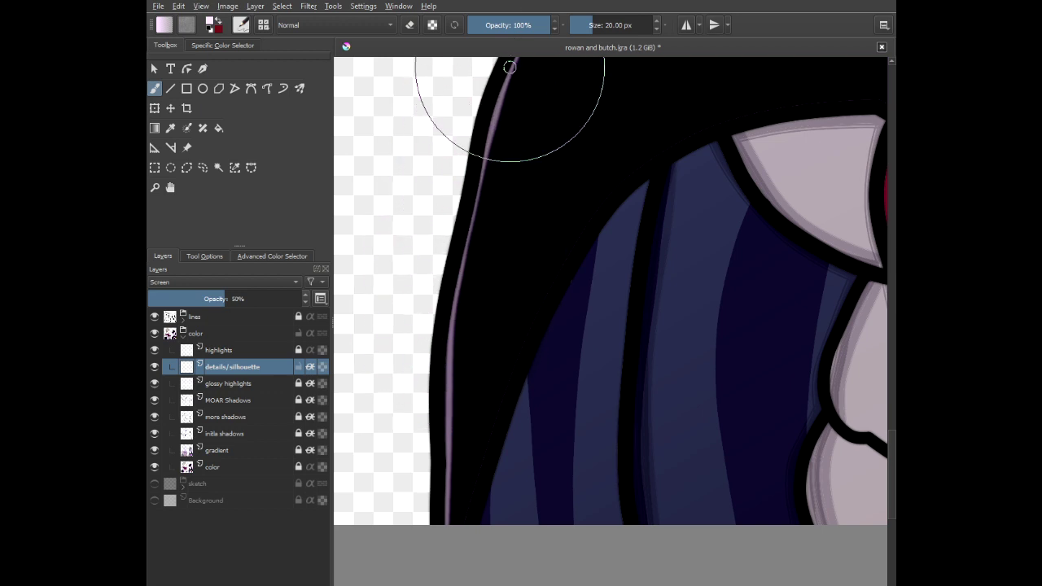
{"action": "scroll", "coordinate": [531, 219], "scroll_direction": "down", "scroll_amount": 4}
{"action": "left_click_drag", "start_coordinate": [512, 147], "coordinate": [519, 324]}
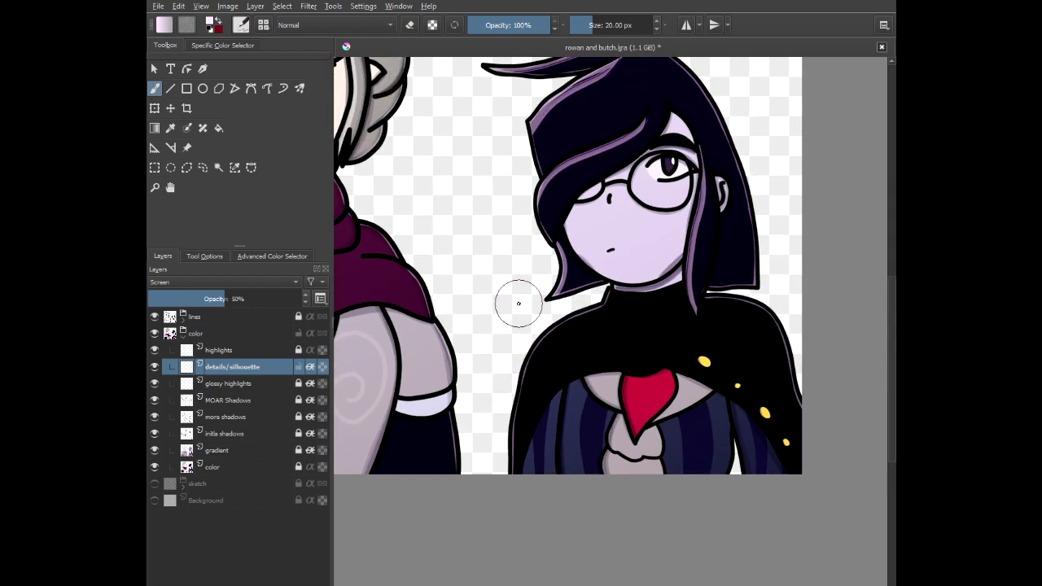
{"action": "scroll", "coordinate": [516, 288], "scroll_direction": "down", "scroll_amount": 2}
{"action": "scroll", "coordinate": [516, 287], "scroll_direction": "down", "scroll_amount": 1}
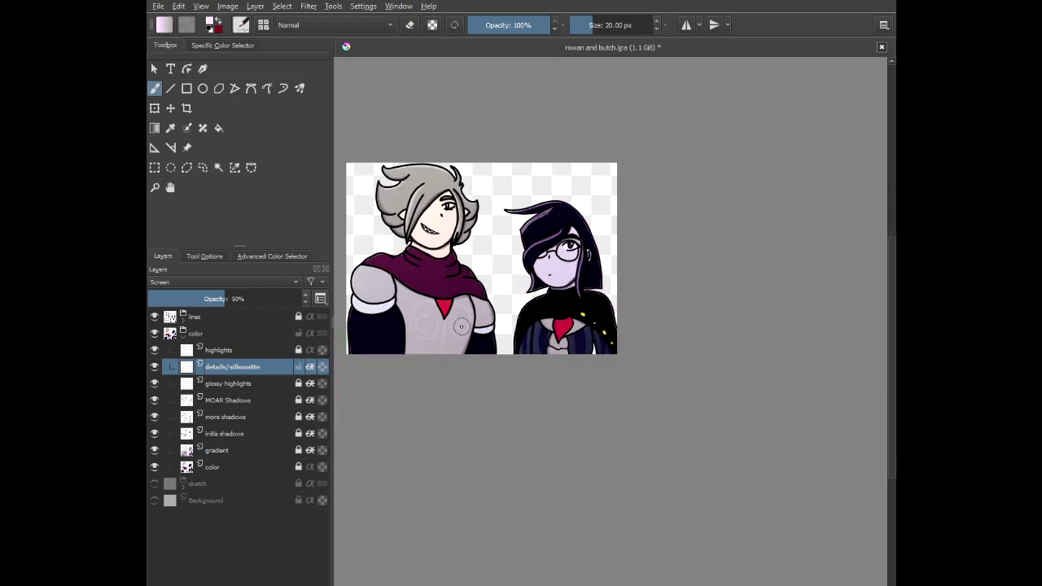
{"action": "scroll", "coordinate": [450, 328], "scroll_direction": "up", "scroll_amount": 5}
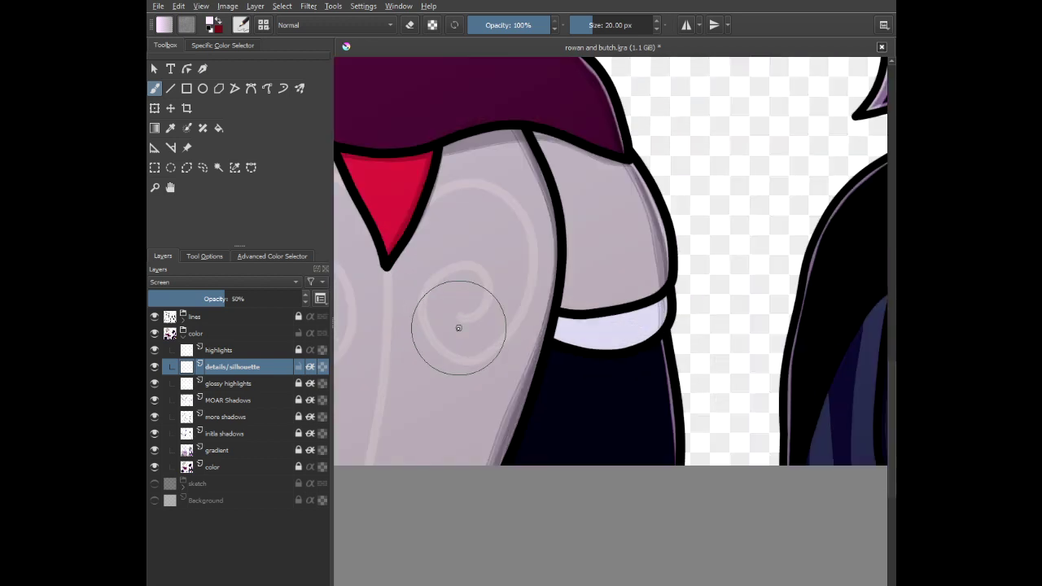
- Paint a rim highlight along the light grey tunic's right torso edge, from beneath the scarf down to the canvas bottom
{"action": "left_click_drag", "start_coordinate": [507, 239], "coordinate": [583, 245]}
{"action": "scroll", "coordinate": [584, 245], "scroll_direction": "up", "scroll_amount": 1}
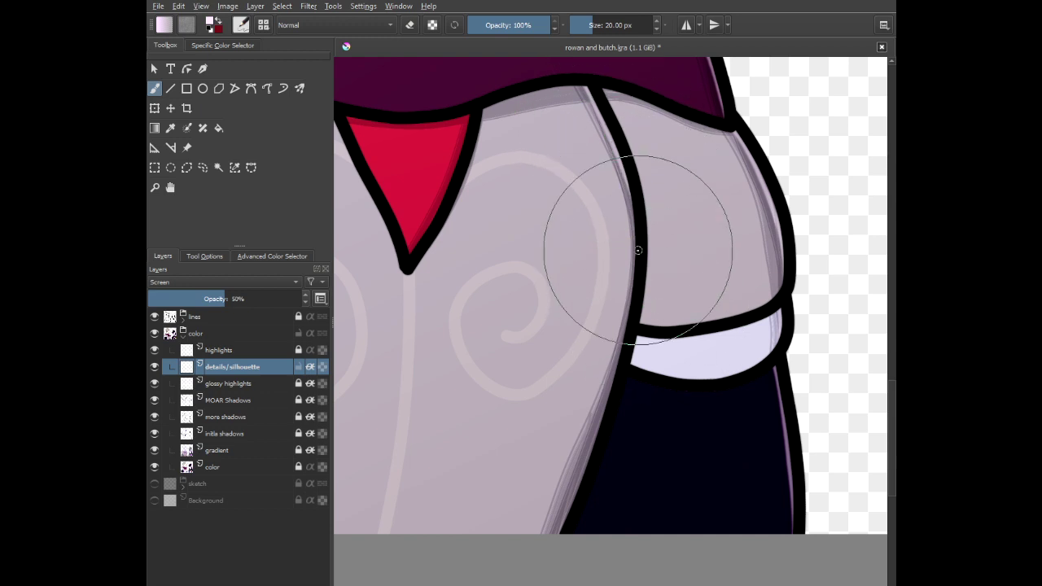
{"action": "left_click_drag", "start_coordinate": [638, 251], "coordinate": [658, 237]}
{"action": "scroll", "coordinate": [641, 172], "scroll_direction": "up", "scroll_amount": 1}
{"action": "scroll", "coordinate": [648, 144], "scroll_direction": "down", "scroll_amount": 1}
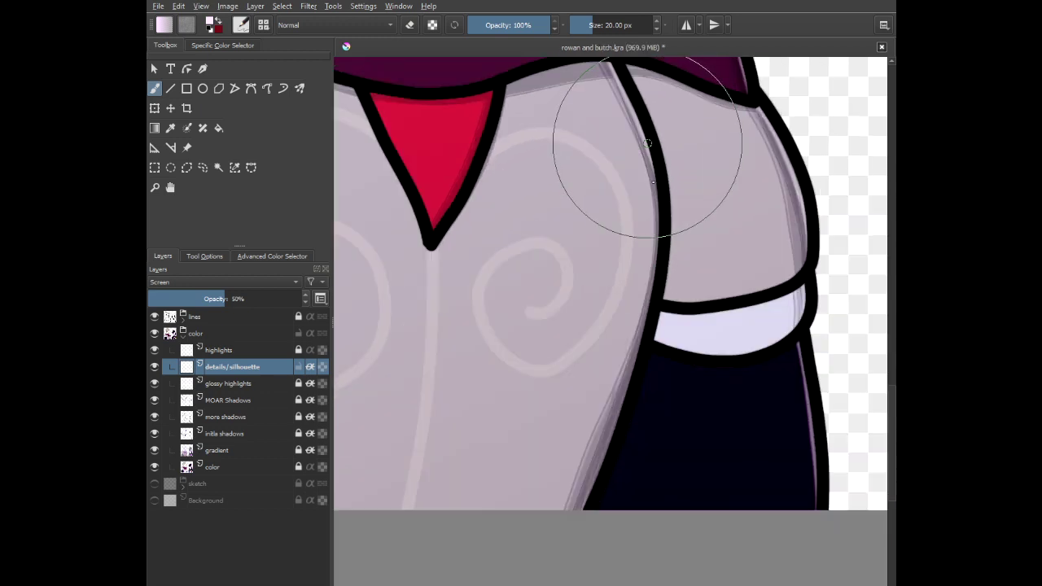
{"action": "left_click_drag", "start_coordinate": [649, 145], "coordinate": [658, 259]}
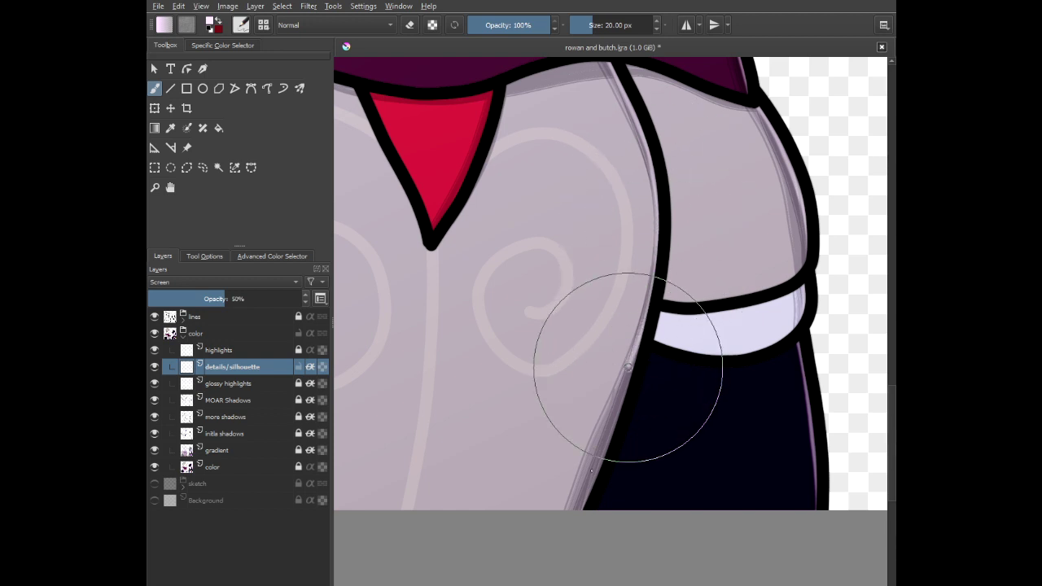
{"action": "left_click_drag", "start_coordinate": [591, 470], "coordinate": [558, 546]}
{"action": "scroll", "coordinate": [562, 571], "scroll_direction": "up", "scroll_amount": 1}
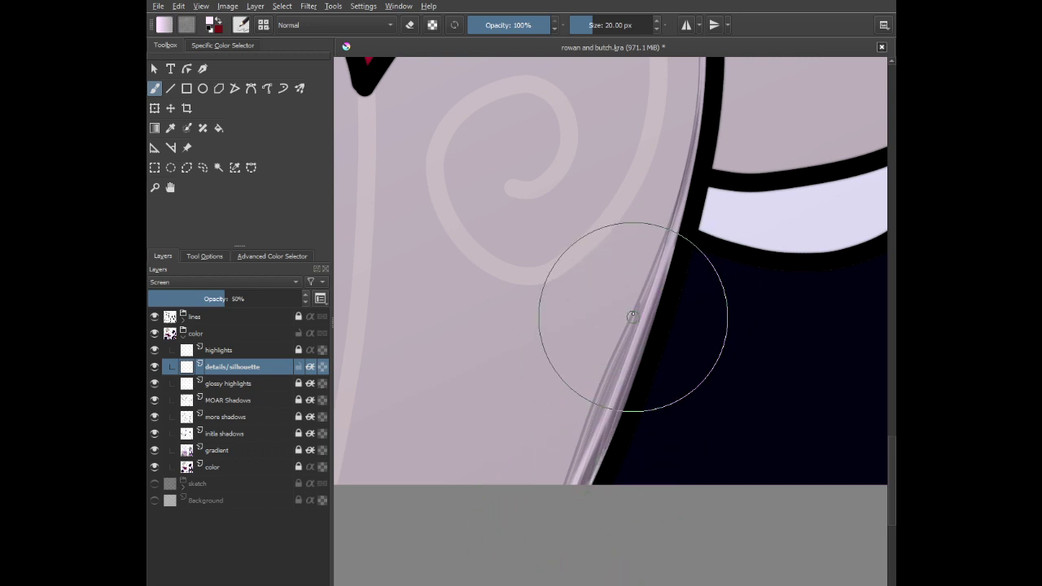
{"action": "mouse_move", "coordinate": [665, 277]}
{"action": "left_mouse_down"}
{"action": "mouse_move", "coordinate": [635, 378]}
{"action": "mouse_move", "coordinate": [576, 495]}
{"action": "mouse_move", "coordinate": [664, 269]}
{"action": "left_mouse_up"}
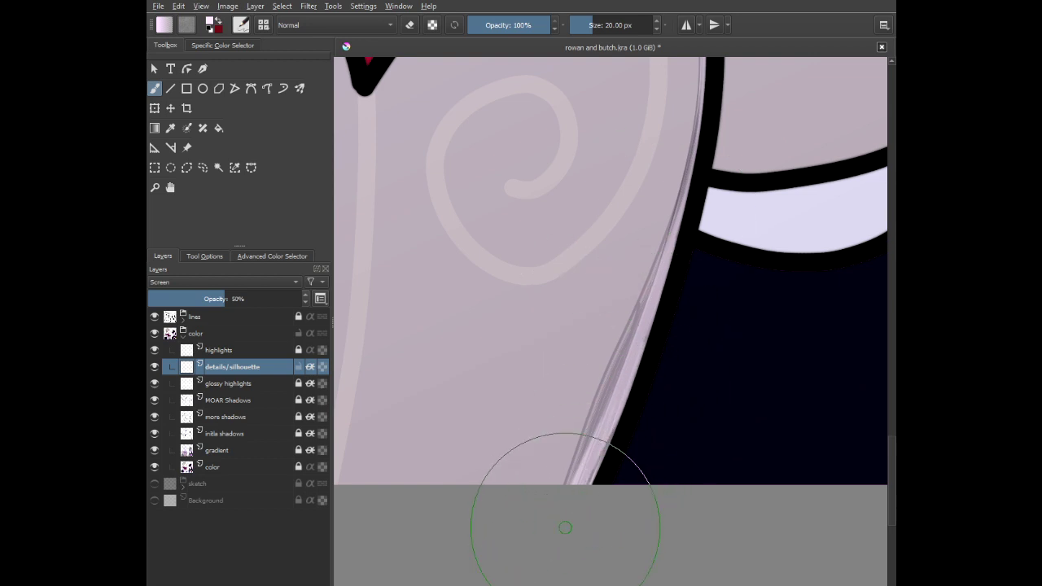
- Look over the rim highlights on both characters and inspect the grey-haired character's toothy mouth up close
{"action": "scroll", "coordinate": [550, 283], "scroll_direction": "down", "scroll_amount": 2}
{"action": "scroll", "coordinate": [553, 283], "scroll_direction": "down", "scroll_amount": 2}
{"action": "left_click_drag", "start_coordinate": [513, 170], "coordinate": [626, 211]}
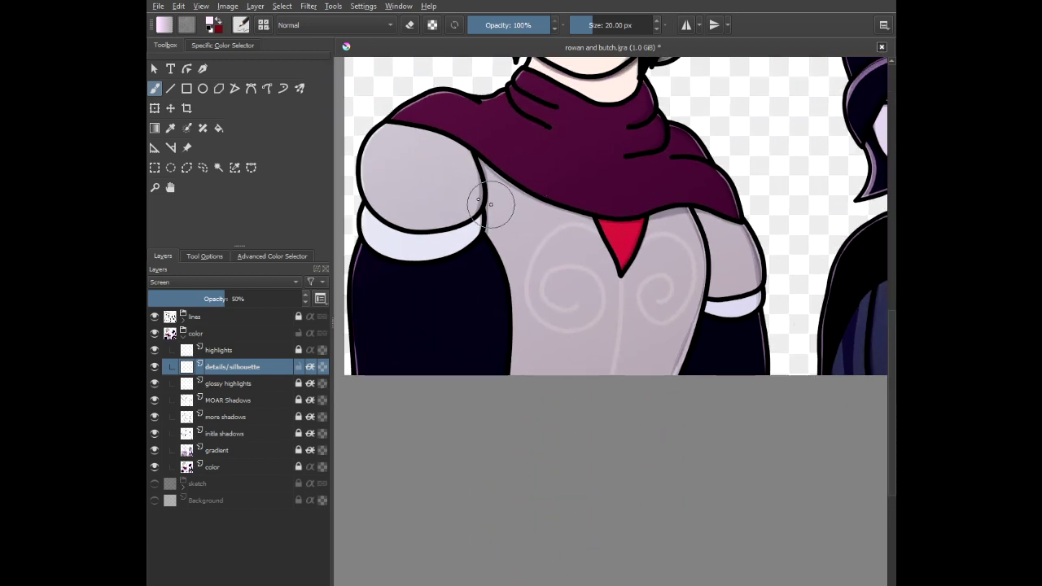
{"action": "left_click_drag", "start_coordinate": [405, 163], "coordinate": [496, 206]}
{"action": "scroll", "coordinate": [601, 188], "scroll_direction": "down", "scroll_amount": 1}
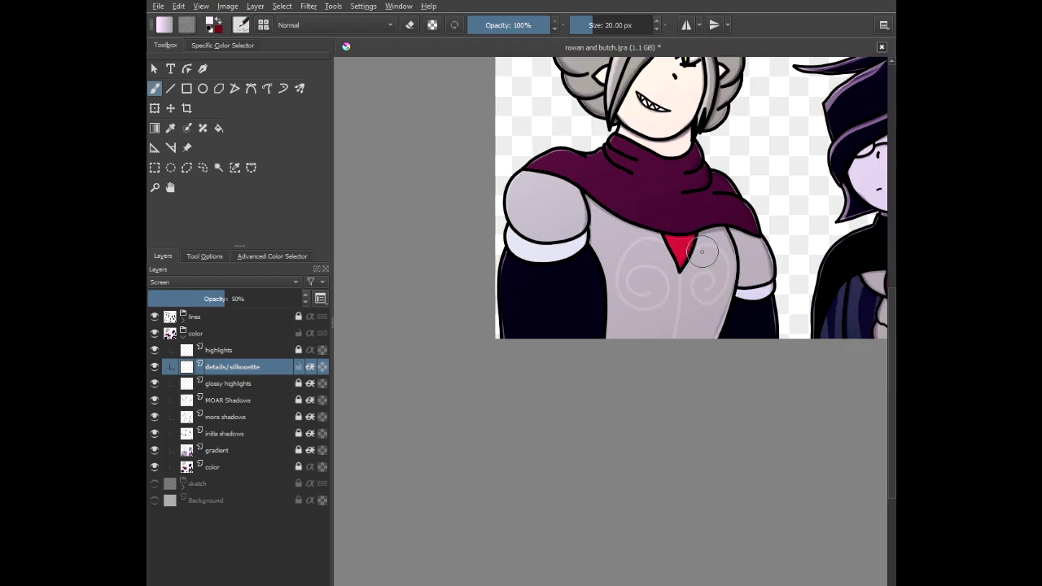
{"action": "left_click_drag", "start_coordinate": [702, 257], "coordinate": [598, 263]}
{"action": "left_click_drag", "start_coordinate": [614, 207], "coordinate": [558, 331]}
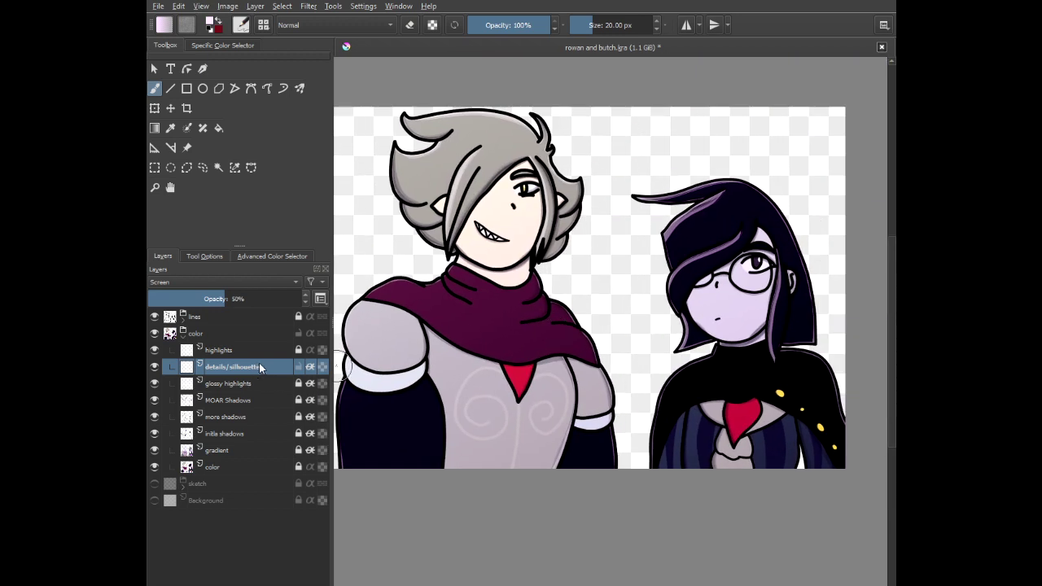
{"action": "scroll", "coordinate": [493, 199], "scroll_direction": "up", "scroll_amount": 8}
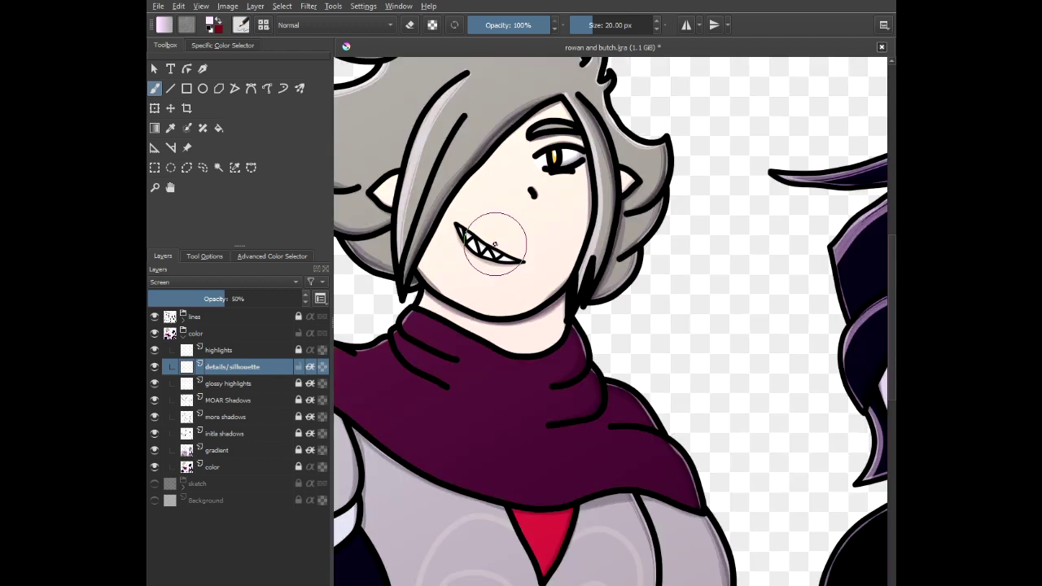
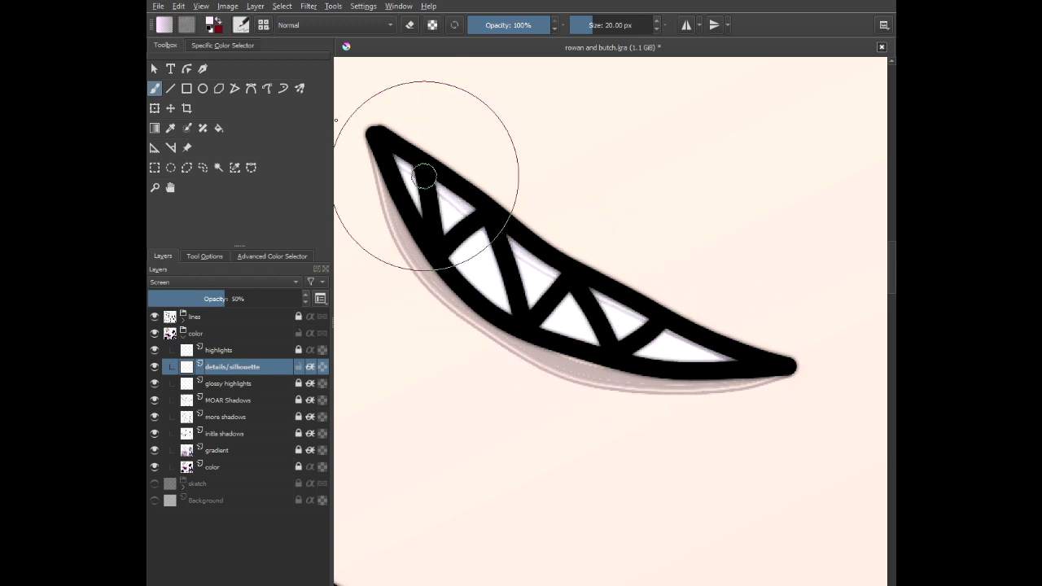
{"action": "scroll", "coordinate": [776, 390], "scroll_direction": "down", "scroll_amount": 5}
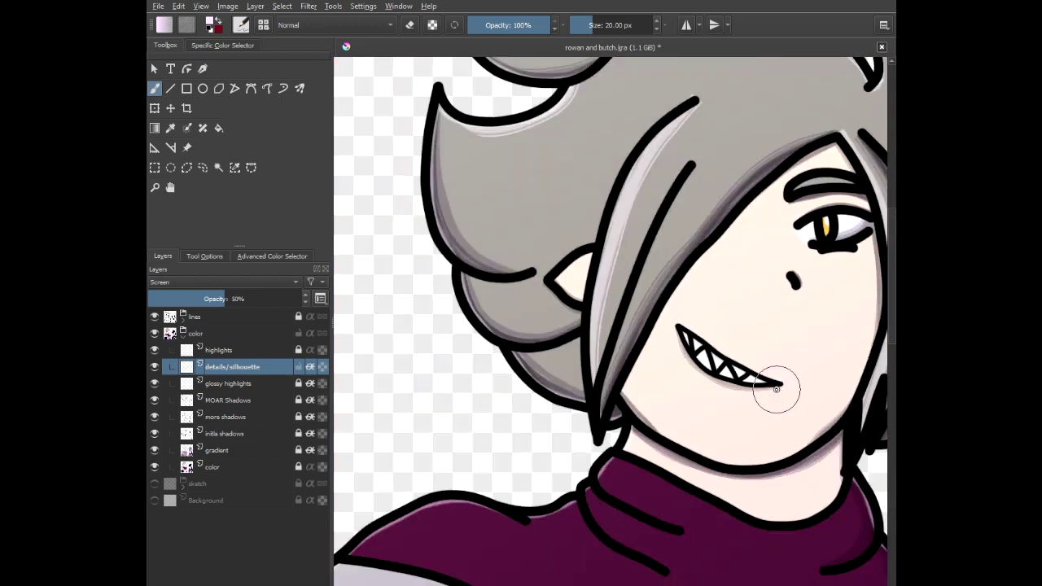
{"action": "scroll", "coordinate": [807, 402], "scroll_direction": "down", "scroll_amount": 3}
{"action": "scroll", "coordinate": [608, 313], "scroll_direction": "up", "scroll_amount": 3}
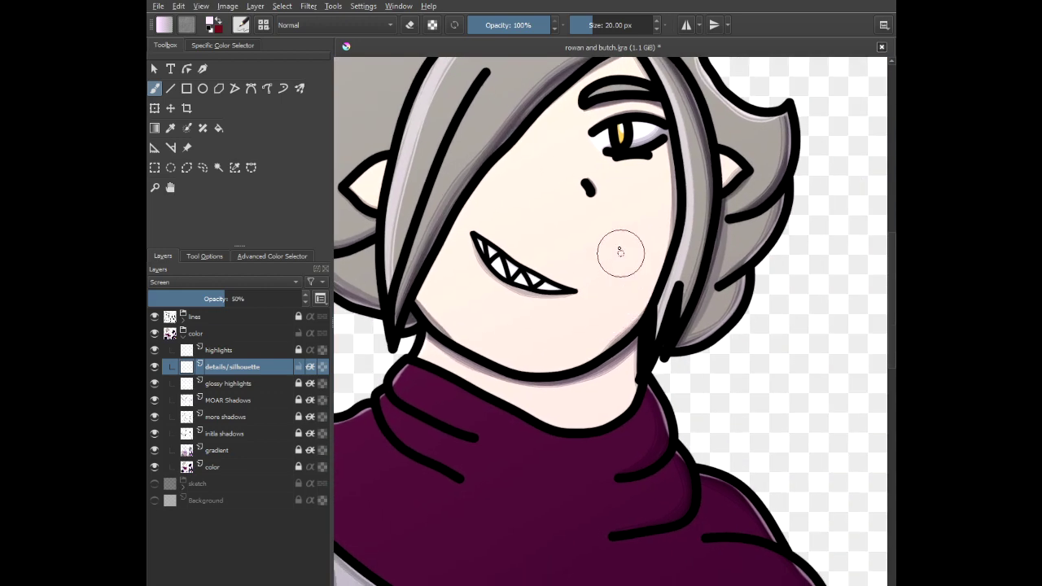
- Paint a soft glow around the white glint in the grey-haired character's yellow iris
{"action": "scroll", "coordinate": [621, 253], "scroll_direction": "up", "scroll_amount": 8}
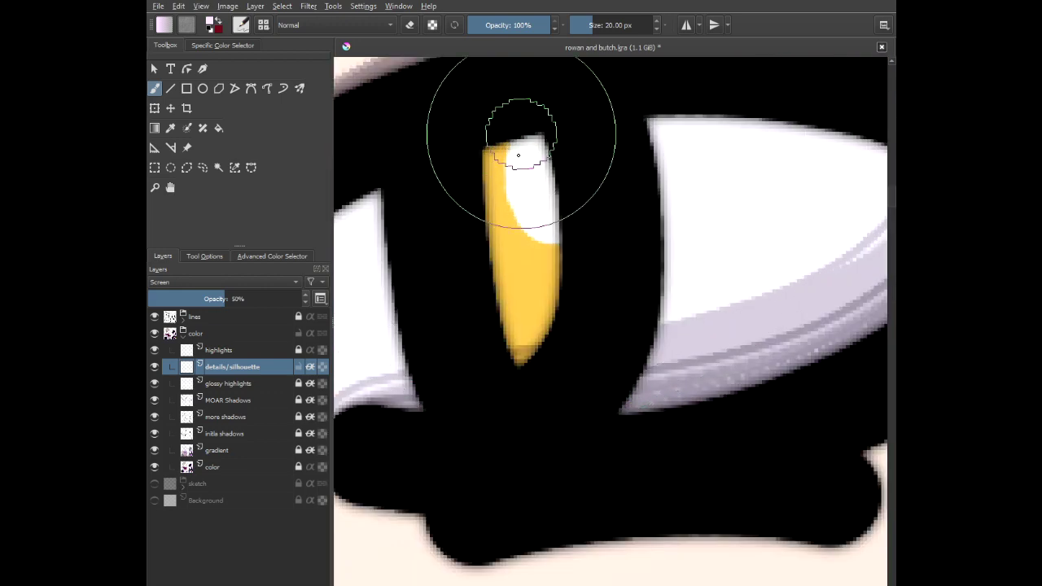
{"action": "mouse_move", "coordinate": [518, 155]}
{"action": "left_mouse_down"}
{"action": "mouse_move", "coordinate": [540, 294]}
{"action": "mouse_move", "coordinate": [600, 310]}
{"action": "left_mouse_up"}
{"action": "mouse_move", "coordinate": [514, 149]}
{"action": "left_mouse_down"}
{"action": "mouse_move", "coordinate": [507, 226]}
{"action": "mouse_move", "coordinate": [562, 317]}
{"action": "left_mouse_up"}
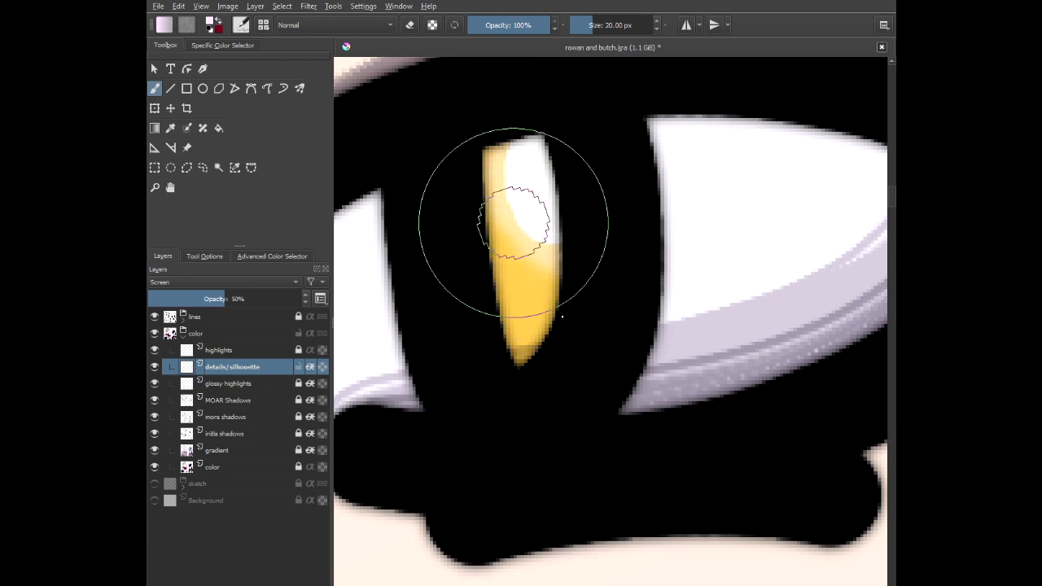
{"action": "scroll", "coordinate": [646, 314], "scroll_direction": "down", "scroll_amount": 10}
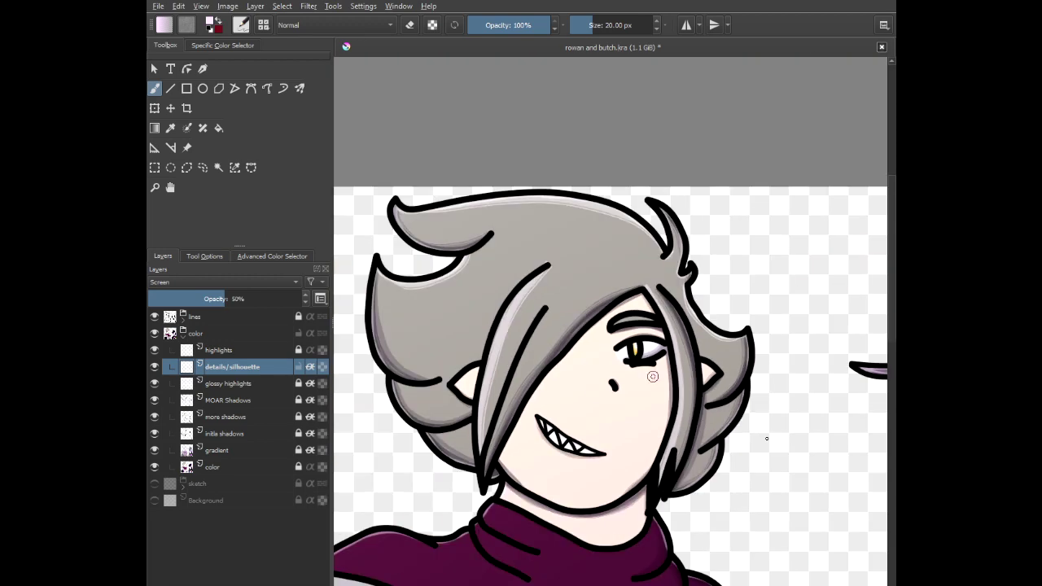
- Paint a matching soft glow around the white glint in the dark-haired character's purple iris
{"action": "left_click_drag", "start_coordinate": [652, 376], "coordinate": [395, 141]}
{"action": "scroll", "coordinate": [697, 185], "scroll_direction": "up", "scroll_amount": 10}
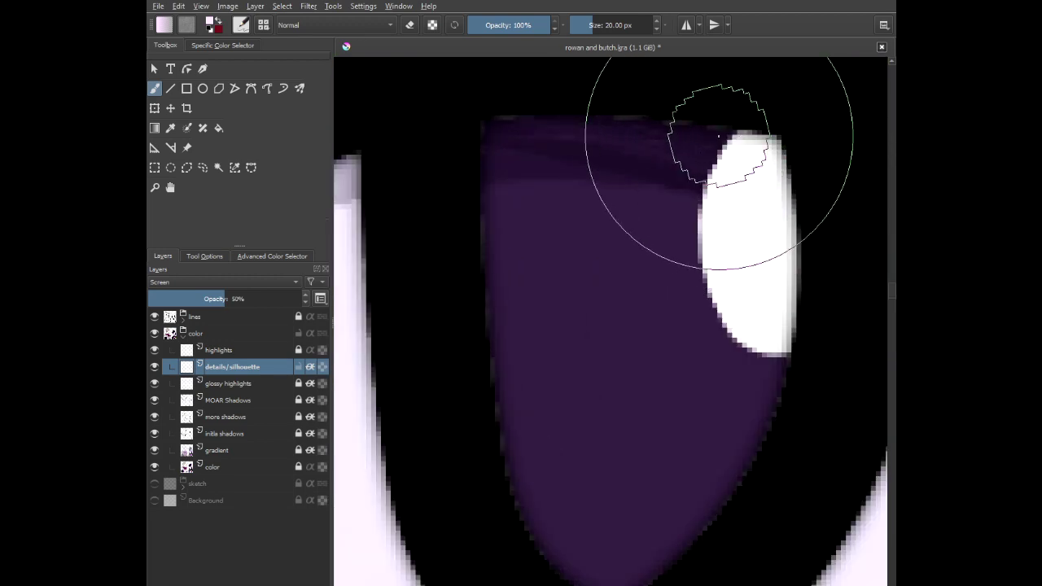
{"action": "mouse_move", "coordinate": [698, 163]}
{"action": "left_mouse_down"}
{"action": "mouse_move", "coordinate": [663, 198]}
{"action": "mouse_move", "coordinate": [737, 345]}
{"action": "left_mouse_up"}
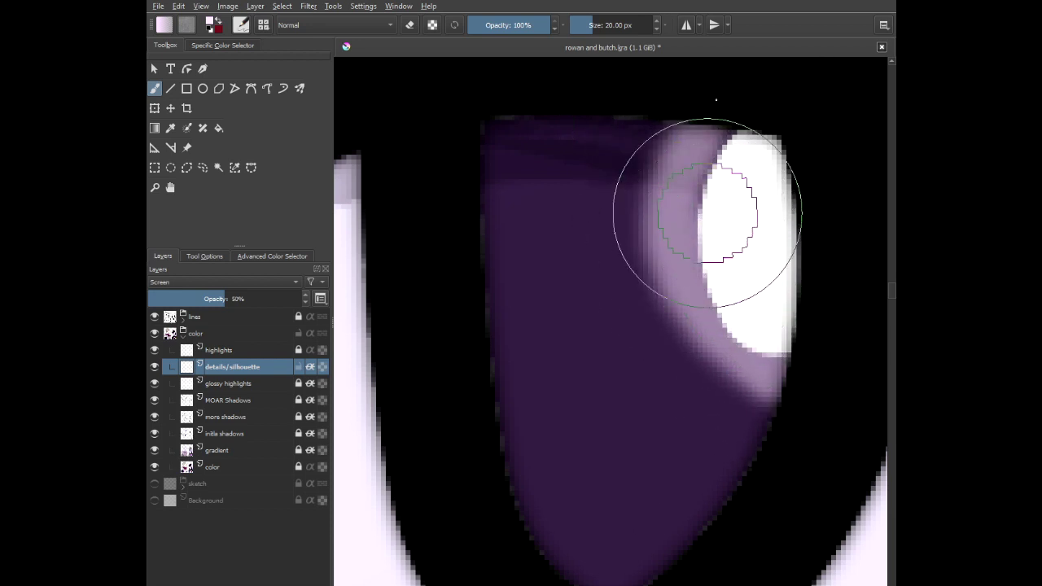
{"action": "scroll", "coordinate": [635, 186], "scroll_direction": "down", "scroll_amount": 5}
{"action": "scroll", "coordinate": [635, 187], "scroll_direction": "down", "scroll_amount": 3}
{"action": "scroll", "coordinate": [659, 168], "scroll_direction": "up", "scroll_amount": 8}
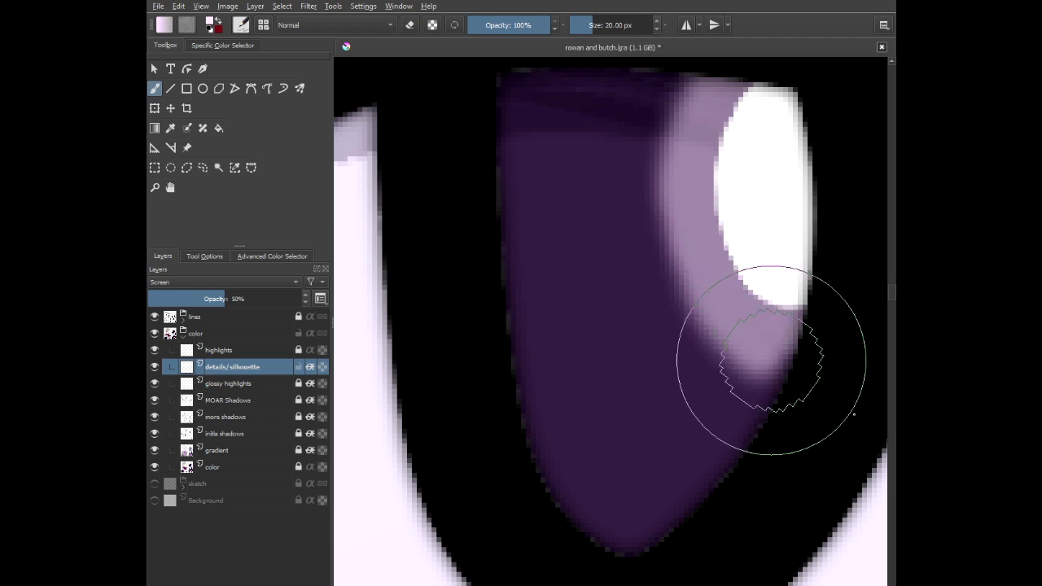
{"action": "scroll", "coordinate": [815, 399], "scroll_direction": "down", "scroll_amount": 5}
{"action": "scroll", "coordinate": [716, 399], "scroll_direction": "down", "scroll_amount": 2}
{"action": "left_click_drag", "start_coordinate": [705, 453], "coordinate": [633, 275]}
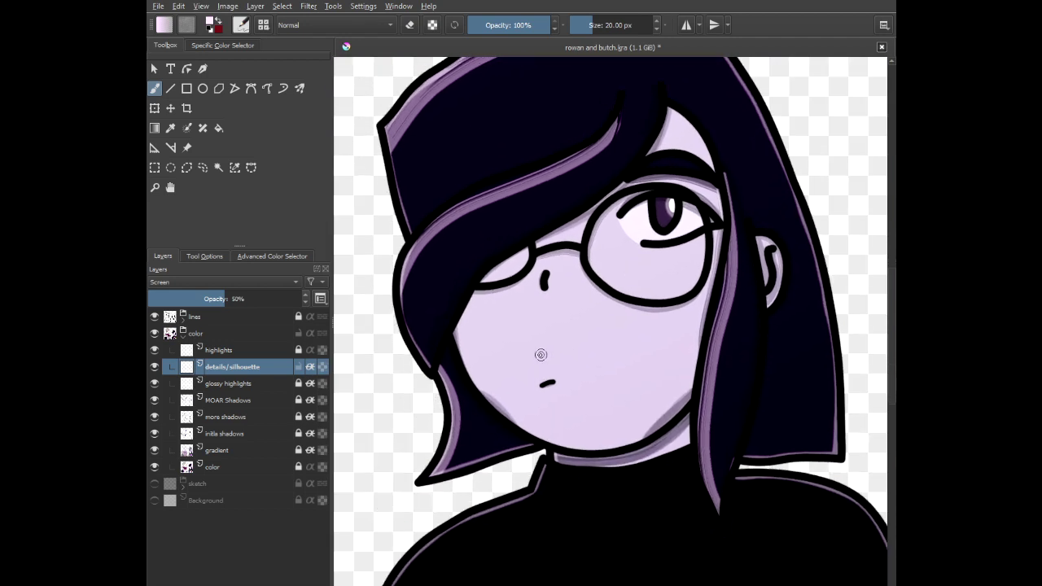
{"action": "scroll", "coordinate": [541, 355], "scroll_direction": "down", "scroll_amount": 5}
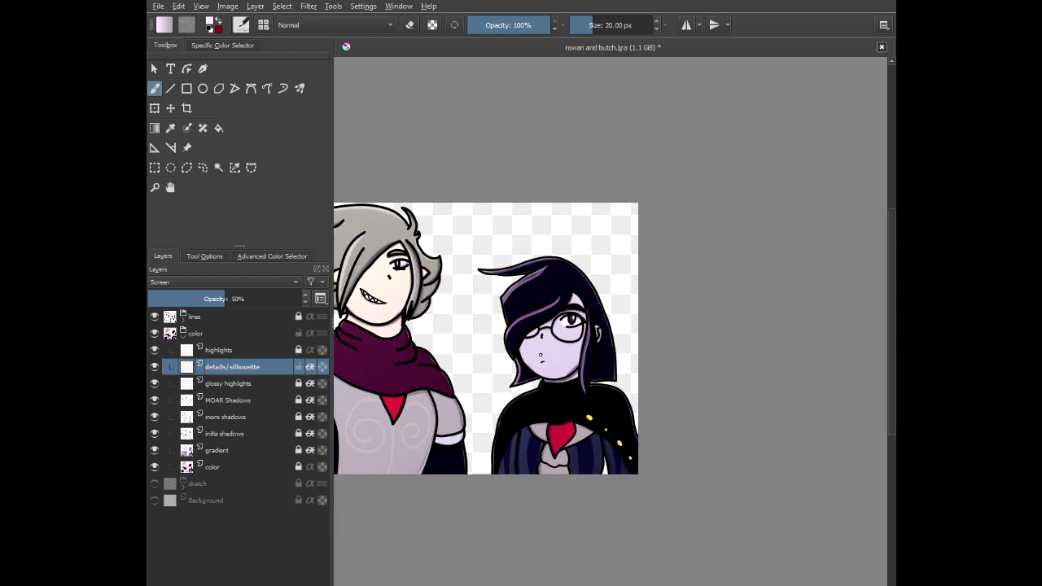
- Paint light highlights on the upper-right edges of the two uppermost yellow spots on the black cape
{"action": "scroll", "coordinate": [580, 411], "scroll_direction": "up", "scroll_amount": 10}
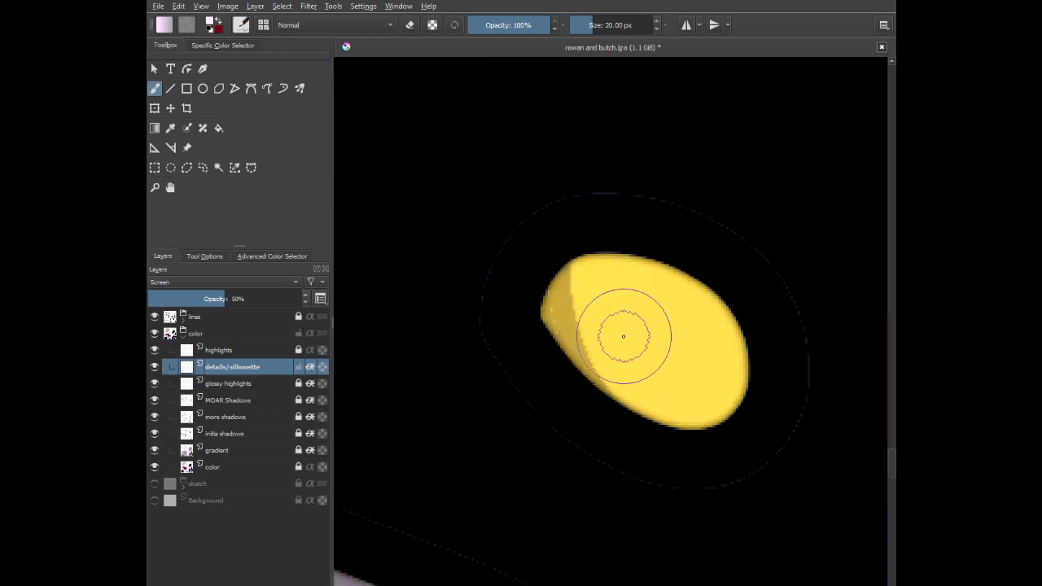
{"action": "left_click_drag", "start_coordinate": [715, 274], "coordinate": [870, 467]}
{"action": "scroll", "coordinate": [734, 415], "scroll_direction": "down", "scroll_amount": 3}
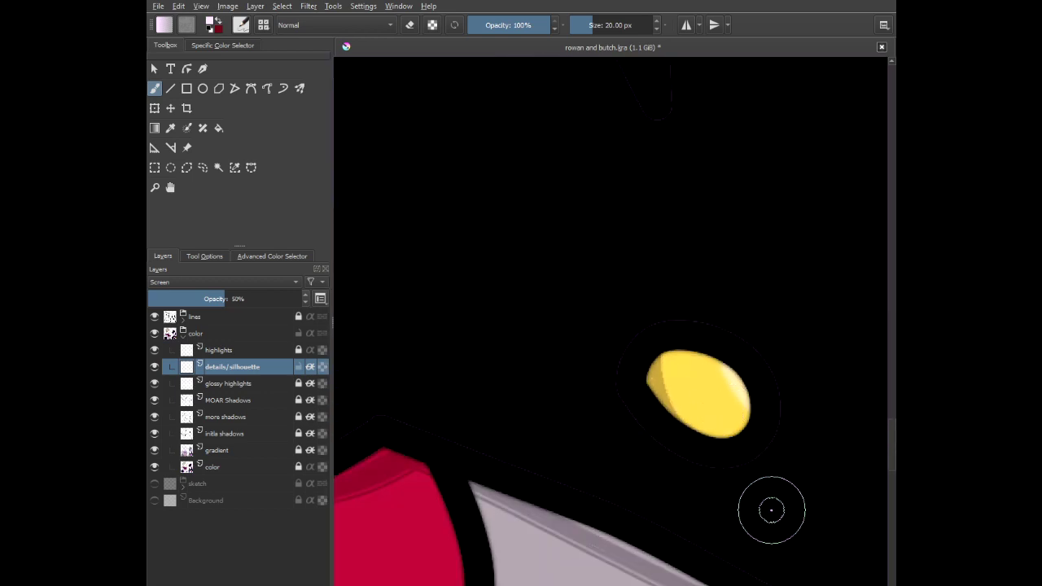
{"action": "scroll", "coordinate": [733, 394], "scroll_direction": "up", "scroll_amount": 4}
{"action": "mouse_move", "coordinate": [712, 293]}
{"action": "left_mouse_down"}
{"action": "mouse_move", "coordinate": [806, 456]}
{"action": "mouse_move", "coordinate": [560, 300]}
{"action": "left_mouse_up"}
{"action": "scroll", "coordinate": [767, 455], "scroll_direction": "down", "scroll_amount": 4}
{"action": "scroll", "coordinate": [562, 303], "scroll_direction": "up", "scroll_amount": 8}
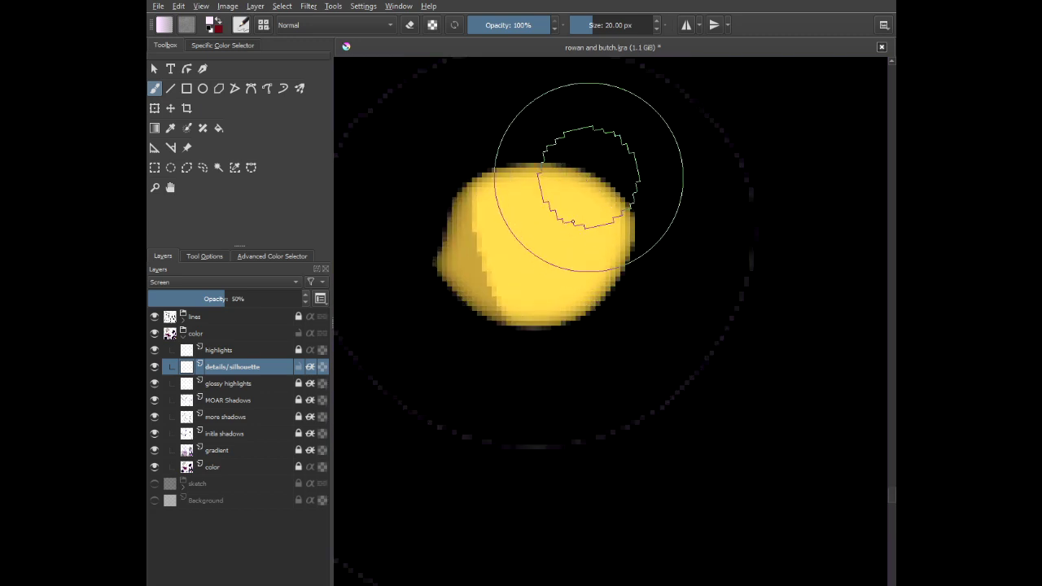
{"action": "scroll", "coordinate": [603, 279], "scroll_direction": "down", "scroll_amount": 5}
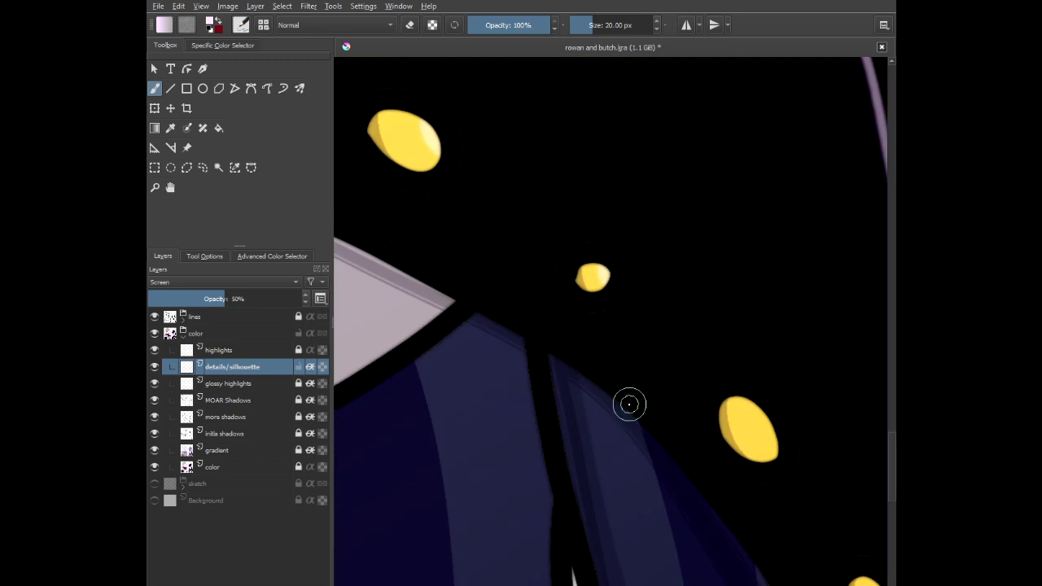
- Paint light highlights along the right edges of the two lower yellow spots on the black cape
{"action": "left_click_drag", "start_coordinate": [628, 405], "coordinate": [474, 296]}
{"action": "scroll", "coordinate": [597, 295], "scroll_direction": "up", "scroll_amount": 6}
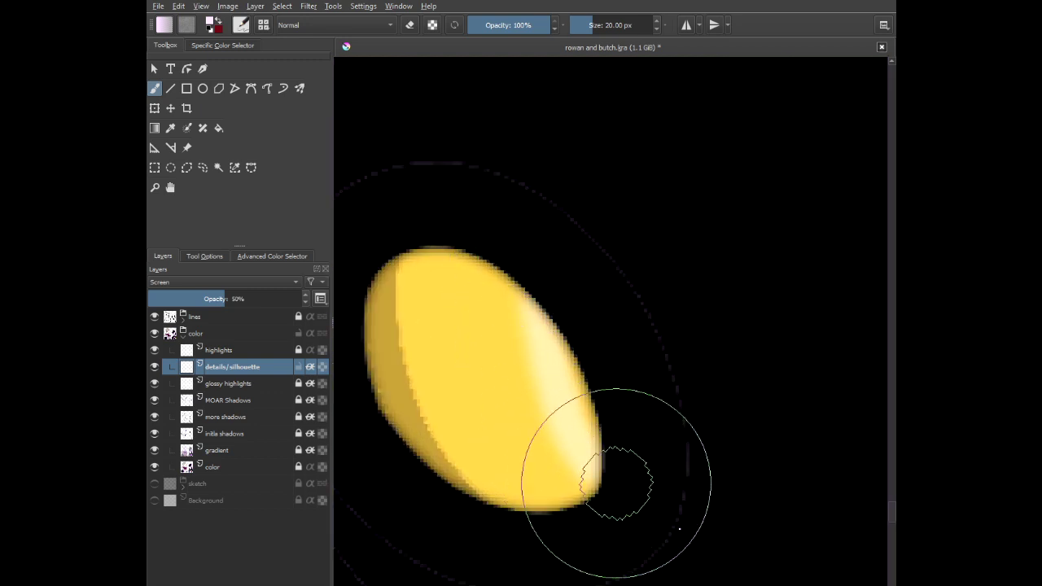
{"action": "scroll", "coordinate": [558, 335], "scroll_direction": "down", "scroll_amount": 5}
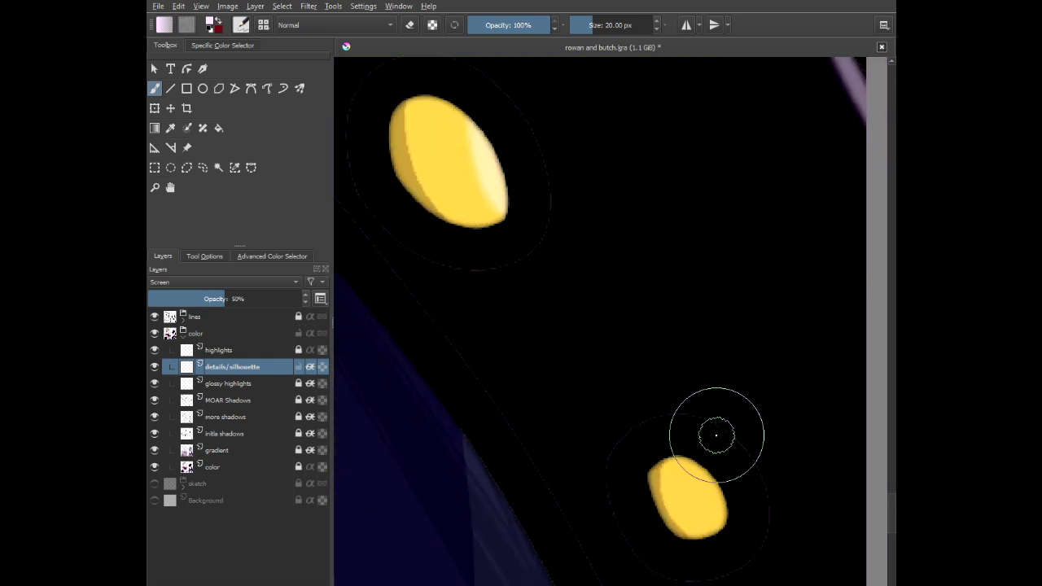
{"action": "scroll", "coordinate": [763, 556], "scroll_direction": "up", "scroll_amount": 5}
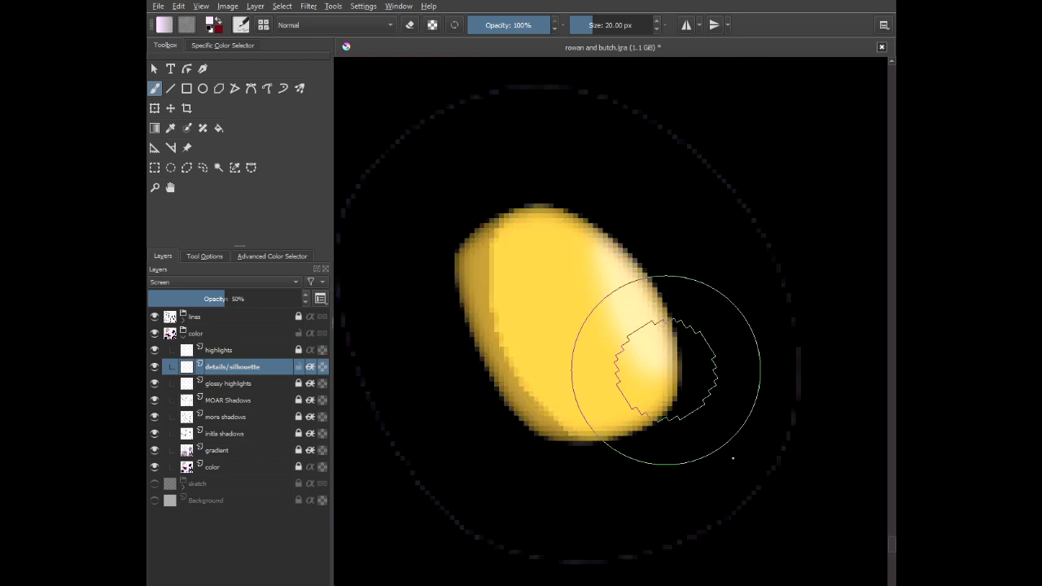
{"action": "scroll", "coordinate": [704, 374], "scroll_direction": "down", "scroll_amount": 6}
{"action": "scroll", "coordinate": [704, 374], "scroll_direction": "down", "scroll_amount": 5}
{"action": "scroll", "coordinate": [542, 298], "scroll_direction": "up", "scroll_amount": 2}
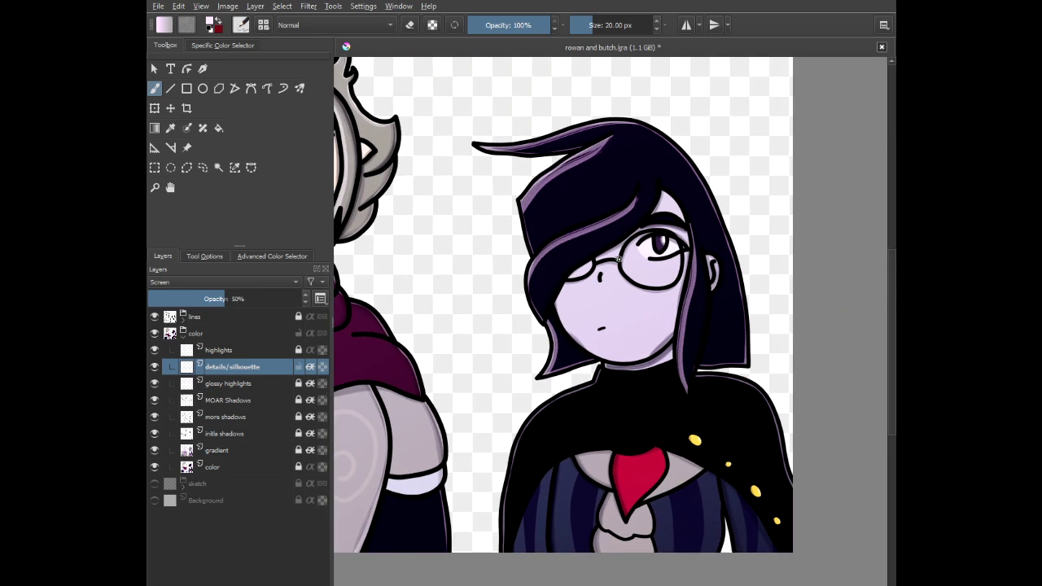
- Try painting diagonal glare streaks across the large lens of the dark-haired character's glasses, and undo them
{"action": "scroll", "coordinate": [619, 259], "scroll_direction": "up", "scroll_amount": 4}
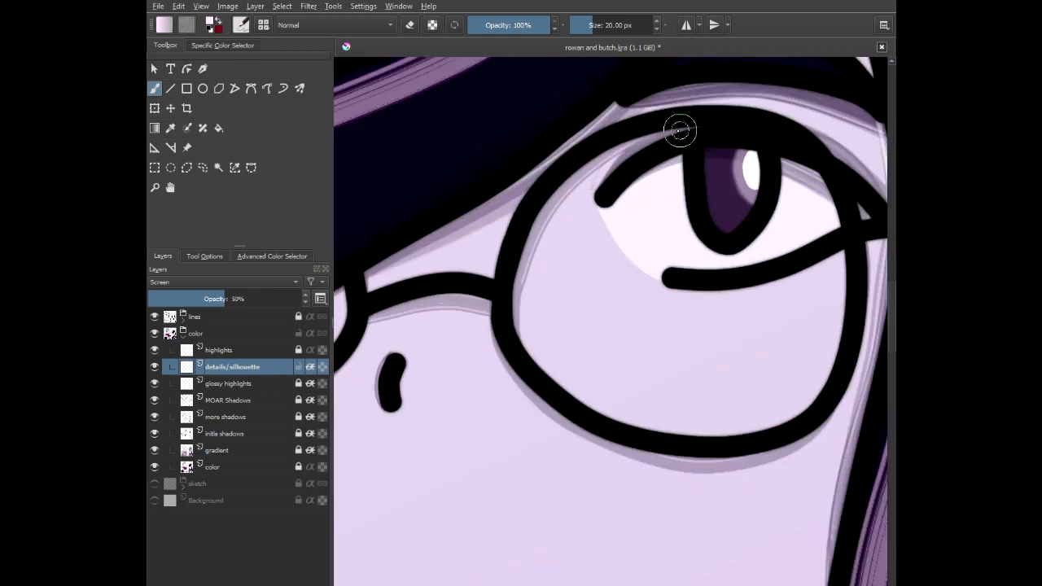
{"action": "mouse_move", "coordinate": [639, 128]}
{"action": "left_mouse_down"}
{"action": "mouse_move", "coordinate": [711, 198]}
{"action": "mouse_move", "coordinate": [834, 284]}
{"action": "left_mouse_up"}
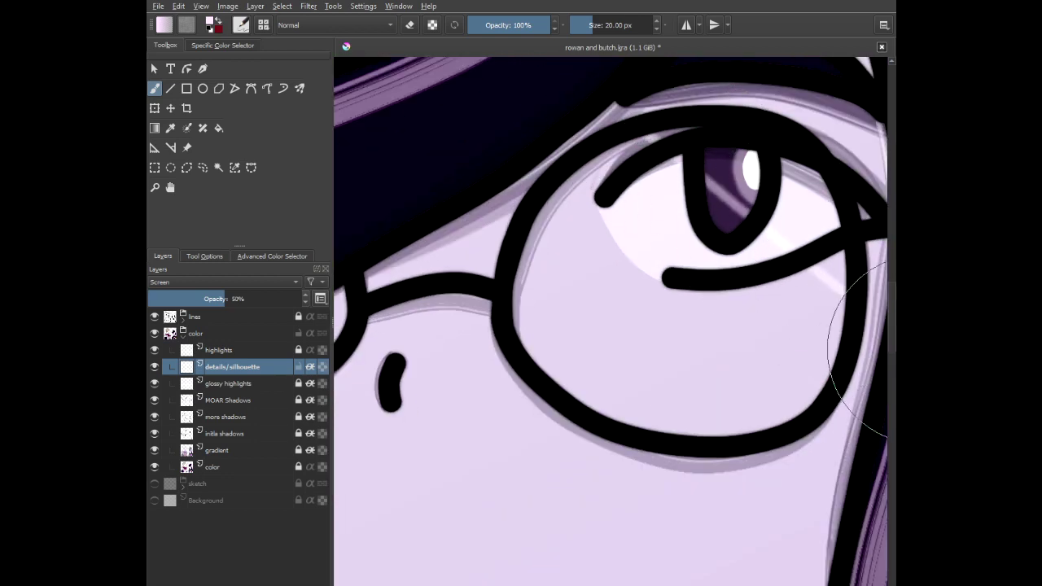
{"action": "key", "text": "ctrl+z"}
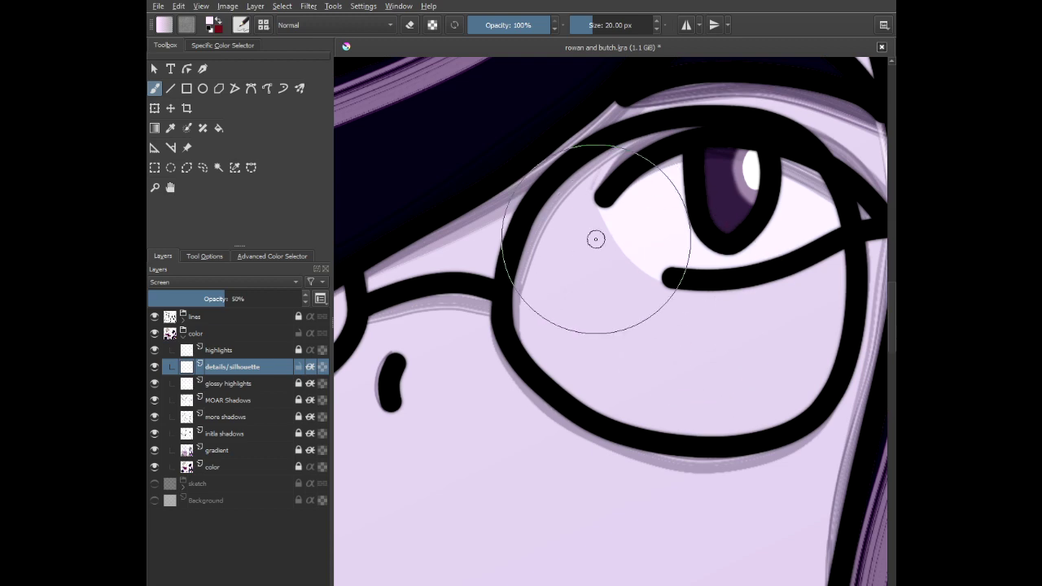
{"action": "left_click_drag", "start_coordinate": [547, 215], "coordinate": [777, 424]}
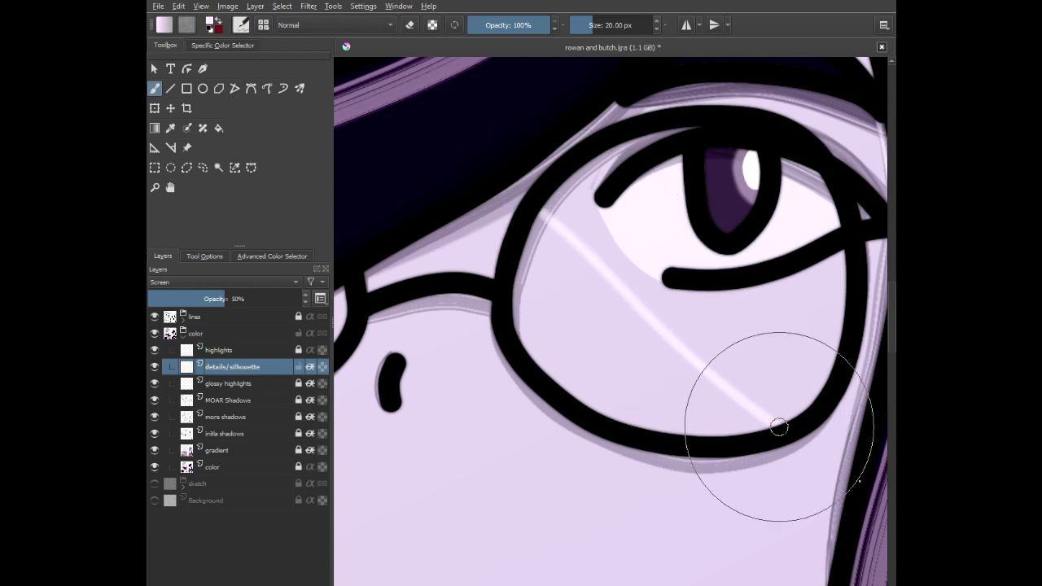
{"action": "left_click_drag", "start_coordinate": [522, 247], "coordinate": [725, 428]}
{"action": "scroll", "coordinate": [754, 467], "scroll_direction": "down", "scroll_amount": 3}
{"action": "scroll", "coordinate": [754, 468], "scroll_direction": "down", "scroll_amount": 2}
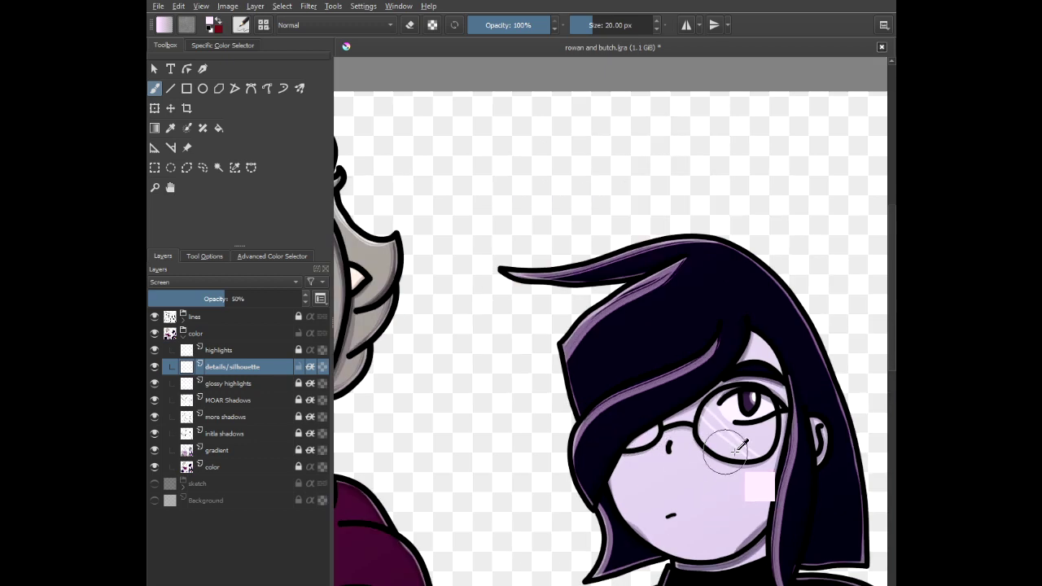
{"action": "scroll", "coordinate": [739, 448], "scroll_direction": "up", "scroll_amount": 6}
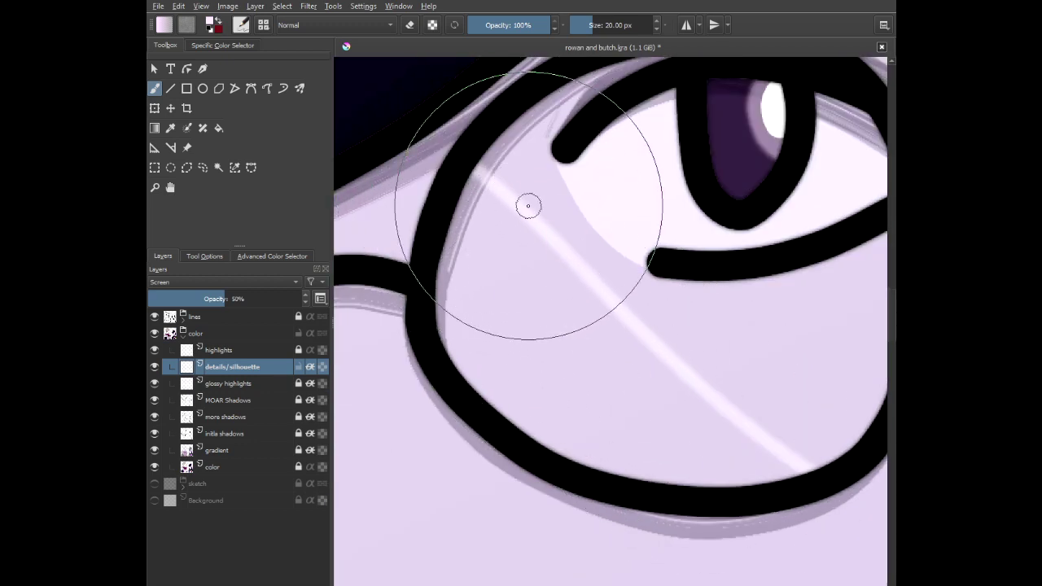
{"action": "scroll", "coordinate": [635, 326], "scroll_direction": "down", "scroll_amount": 4}
{"action": "scroll", "coordinate": [628, 233], "scroll_direction": "up", "scroll_amount": 2}
{"action": "scroll", "coordinate": [619, 162], "scroll_direction": "up", "scroll_amount": 2}
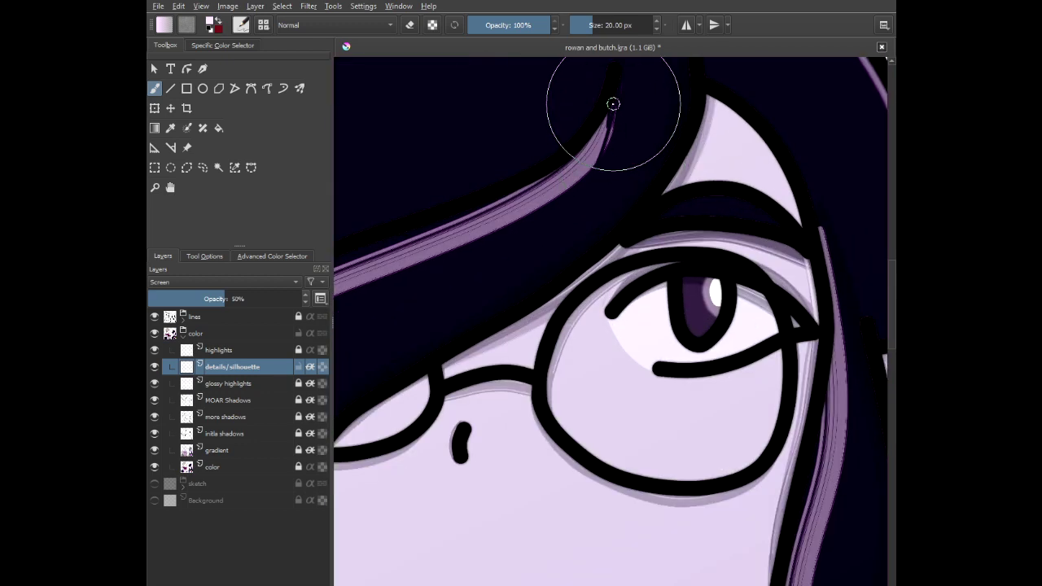
- Paint a broad diagonal glare streak across the large lens of the dark-haired character's glasses with a 50 px brush
{"action": "scroll", "coordinate": [616, 349], "scroll_direction": "up", "scroll_amount": 3}
{"action": "mouse_move", "coordinate": [554, 298]}
{"action": "left_mouse_down"}
{"action": "mouse_move", "coordinate": [500, 251]}
{"action": "mouse_move", "coordinate": [758, 501]}
{"action": "mouse_move", "coordinate": [826, 547]}
{"action": "mouse_move", "coordinate": [791, 546]}
{"action": "mouse_move", "coordinate": [687, 500]}
{"action": "mouse_move", "coordinate": [570, 381]}
{"action": "mouse_move", "coordinate": [510, 294]}
{"action": "mouse_move", "coordinate": [626, 431]}
{"action": "mouse_move", "coordinate": [767, 540]}
{"action": "left_mouse_up"}
{"action": "scroll", "coordinate": [767, 540], "scroll_direction": "down", "scroll_amount": 5}
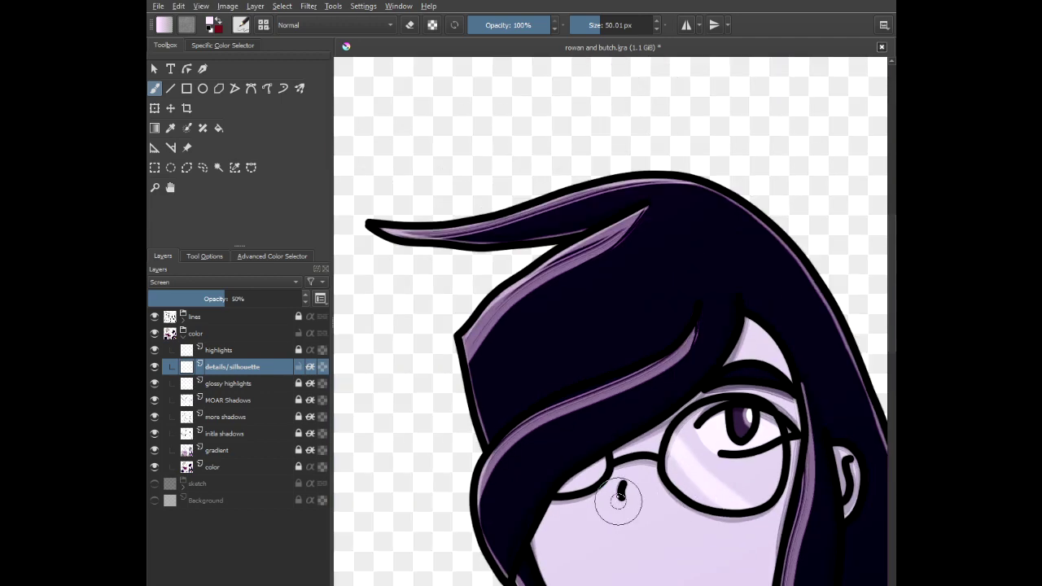
{"action": "scroll", "coordinate": [619, 499], "scroll_direction": "down", "scroll_amount": 4}
{"action": "scroll", "coordinate": [655, 389], "scroll_direction": "up", "scroll_amount": 5}
{"action": "scroll", "coordinate": [477, 153], "scroll_direction": "up", "scroll_amount": 3}
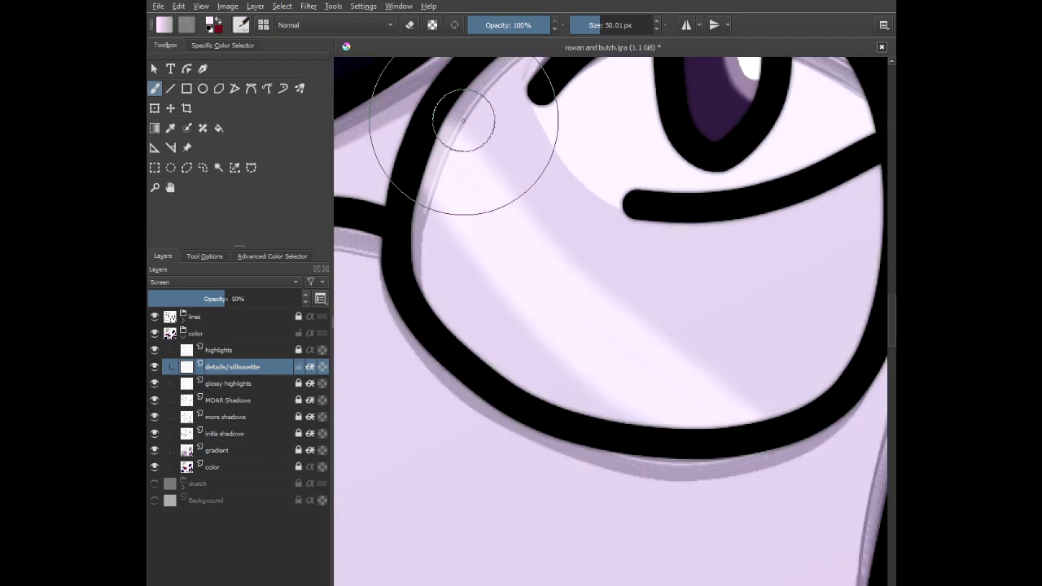
{"action": "mouse_move", "coordinate": [448, 103]}
{"action": "left_mouse_down"}
{"action": "mouse_move", "coordinate": [524, 193]}
{"action": "mouse_move", "coordinate": [694, 355]}
{"action": "mouse_move", "coordinate": [784, 422]}
{"action": "left_mouse_up"}
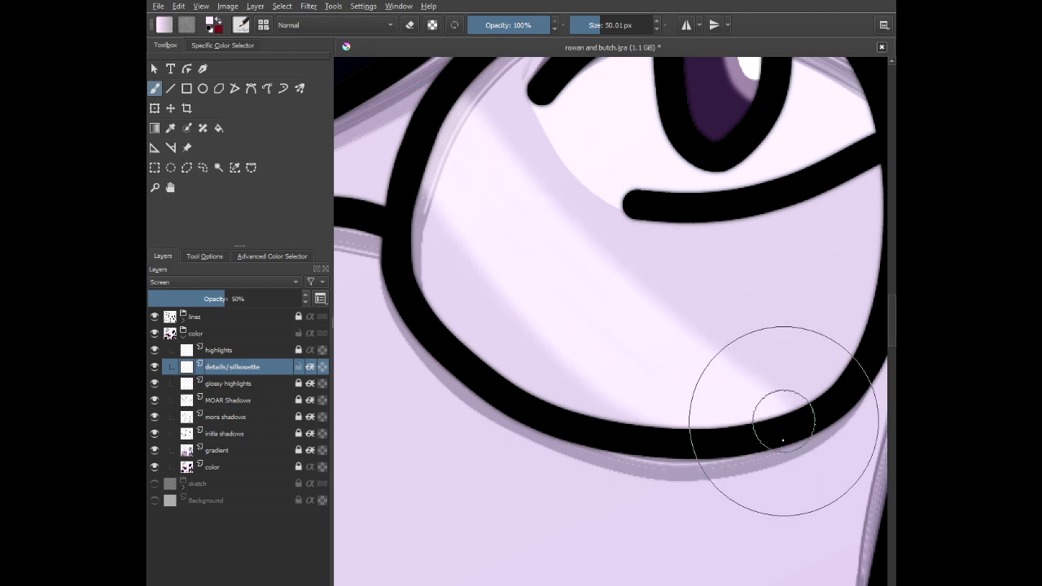
{"action": "scroll", "coordinate": [523, 235], "scroll_direction": "down", "scroll_amount": 4}
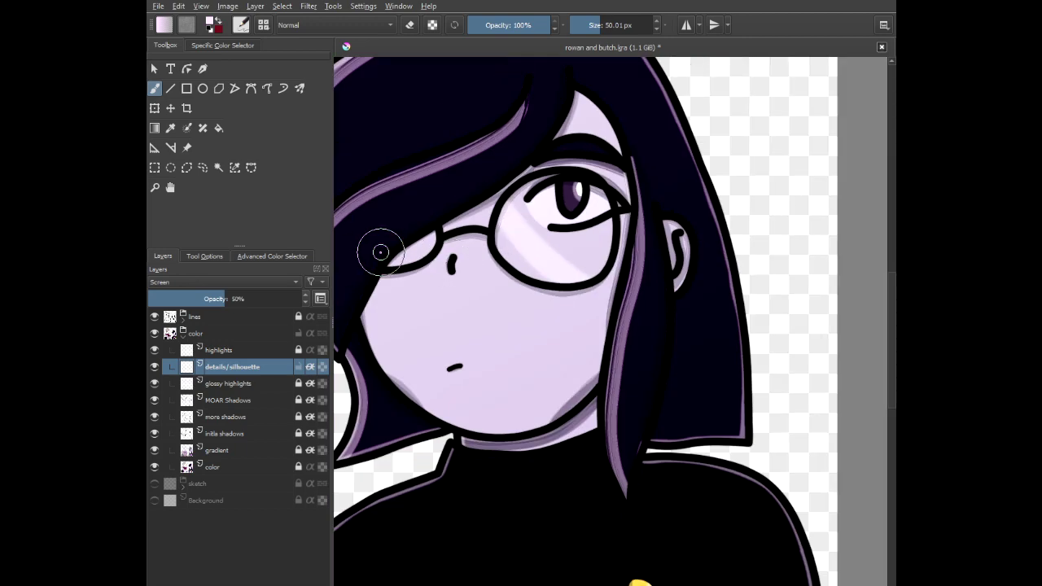
- Examine the lens glare up close and against the full picture of both characters
{"action": "scroll", "coordinate": [380, 252], "scroll_direction": "up", "scroll_amount": 5}
{"action": "mouse_move", "coordinate": [559, 373]}
{"action": "left_mouse_down"}
{"action": "mouse_move", "coordinate": [526, 325]}
{"action": "mouse_move", "coordinate": [452, 281]}
{"action": "mouse_move", "coordinate": [510, 347]}
{"action": "mouse_move", "coordinate": [472, 345]}
{"action": "left_mouse_up"}
{"action": "scroll", "coordinate": [419, 300], "scroll_direction": "down", "scroll_amount": 5}
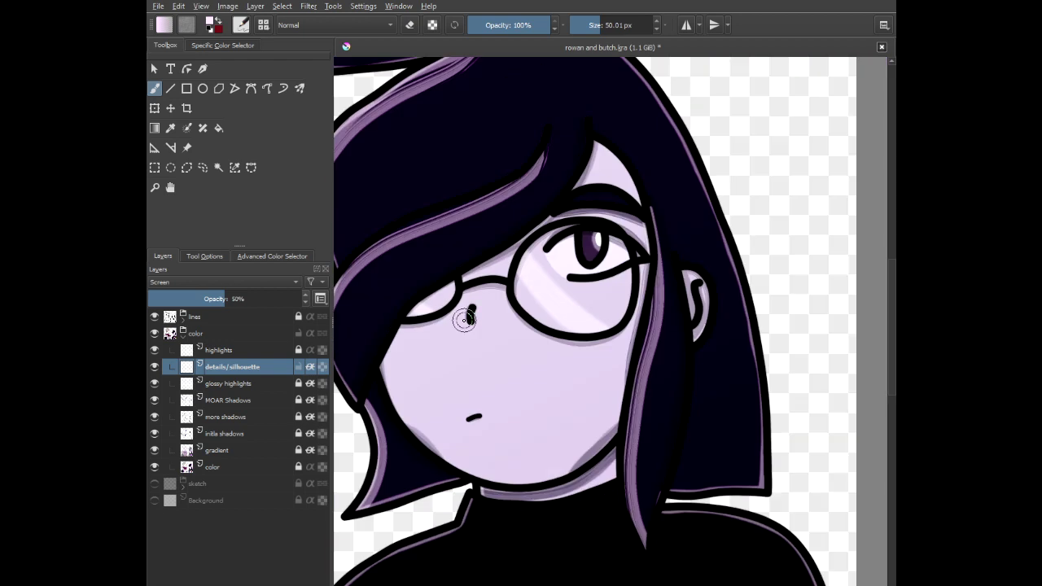
{"action": "scroll", "coordinate": [464, 319], "scroll_direction": "down", "scroll_amount": 8}
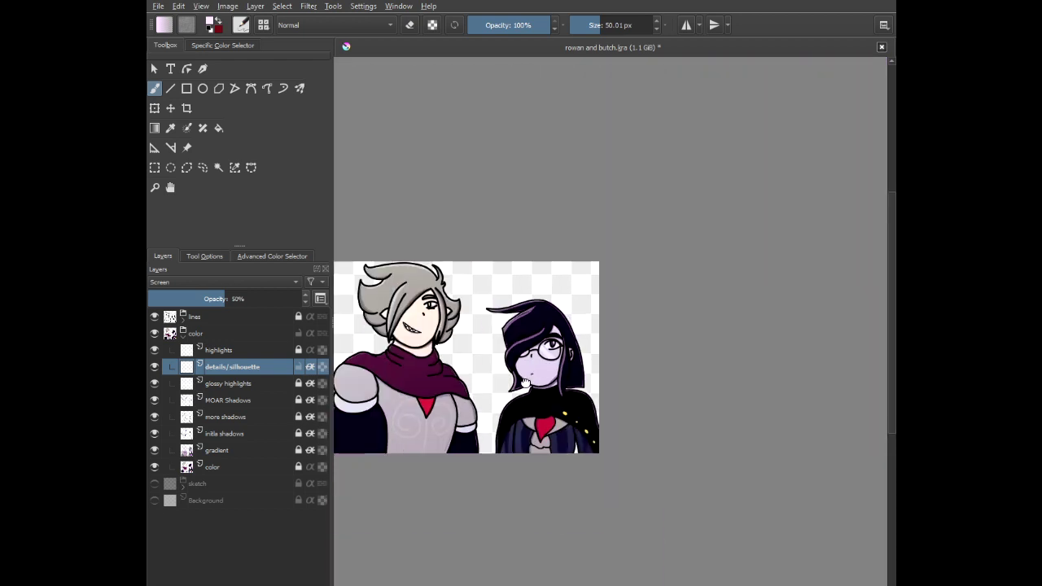
{"action": "left_click_drag", "start_coordinate": [526, 382], "coordinate": [574, 390]}
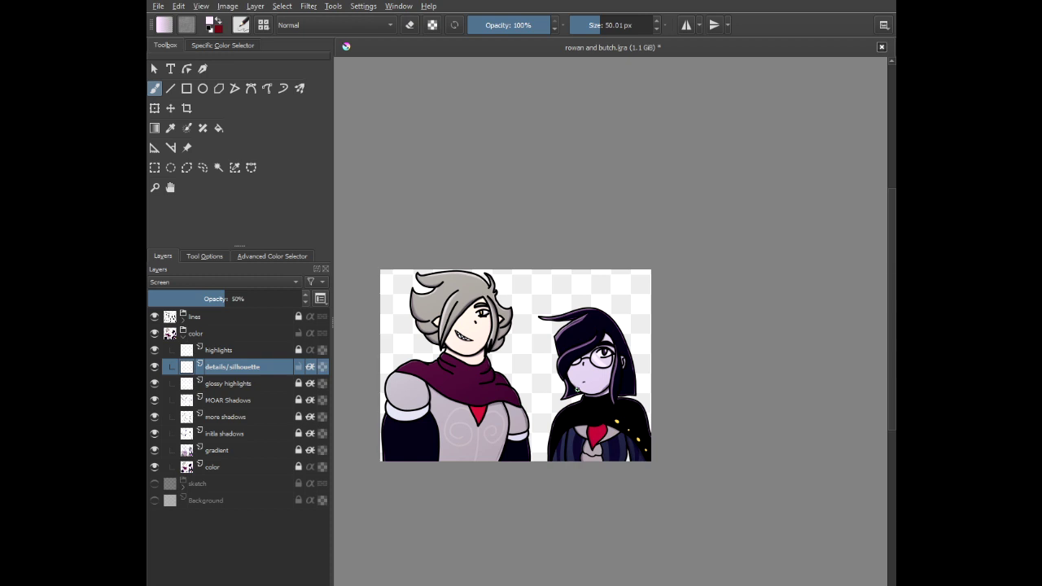
{"action": "scroll", "coordinate": [608, 451], "scroll_direction": "up", "scroll_amount": 12}
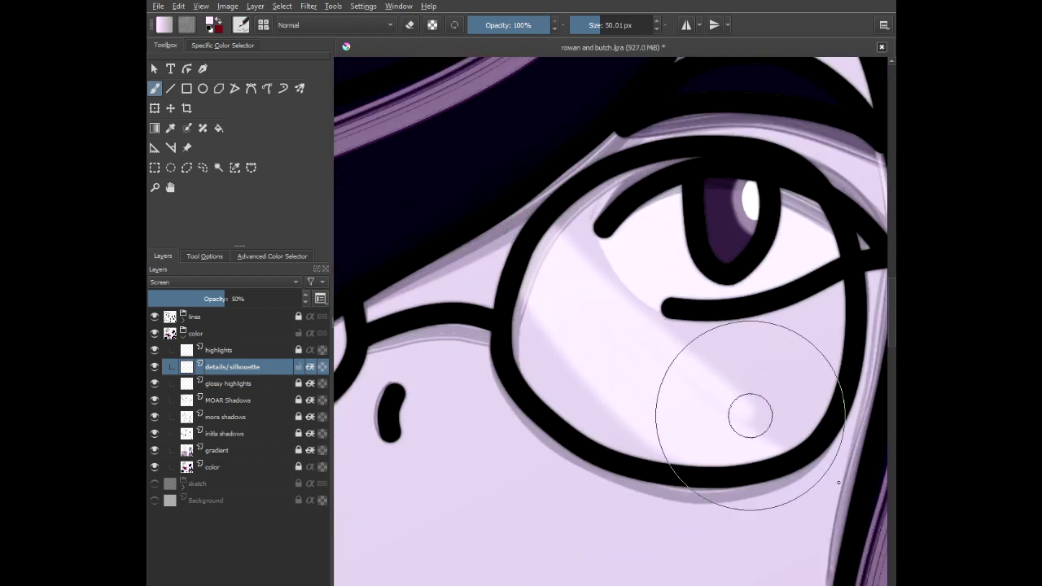
{"action": "scroll", "coordinate": [552, 290], "scroll_direction": "down", "scroll_amount": 5}
{"action": "scroll", "coordinate": [552, 291], "scroll_direction": "down", "scroll_amount": 4}
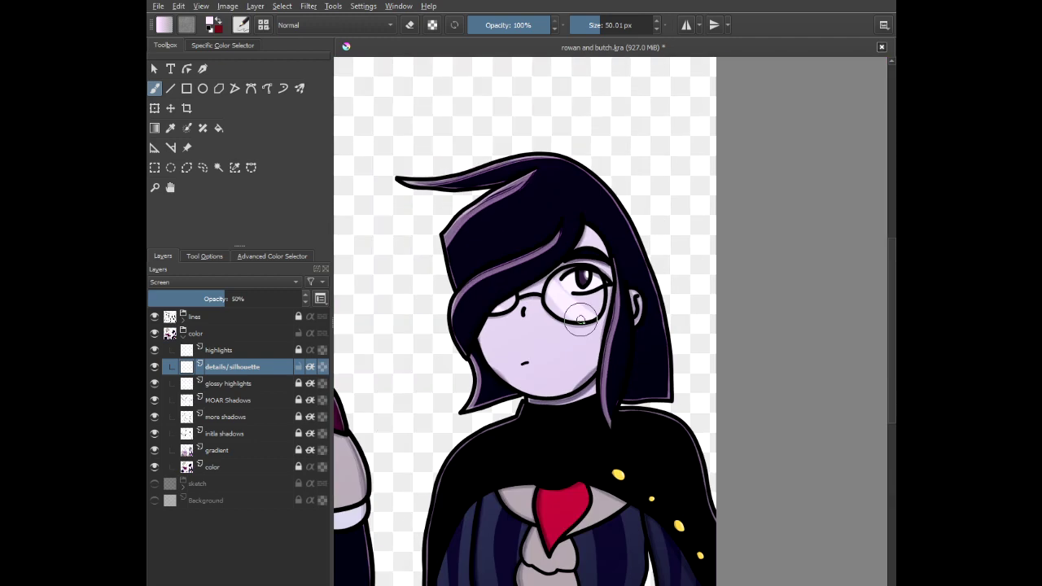
- Reshape the diagonal glare on the large lens by erasing and repainting parts of the streak
{"action": "scroll", "coordinate": [579, 321], "scroll_direction": "up", "scroll_amount": 4}
{"action": "scroll", "coordinate": [523, 264], "scroll_direction": "up", "scroll_amount": 3}
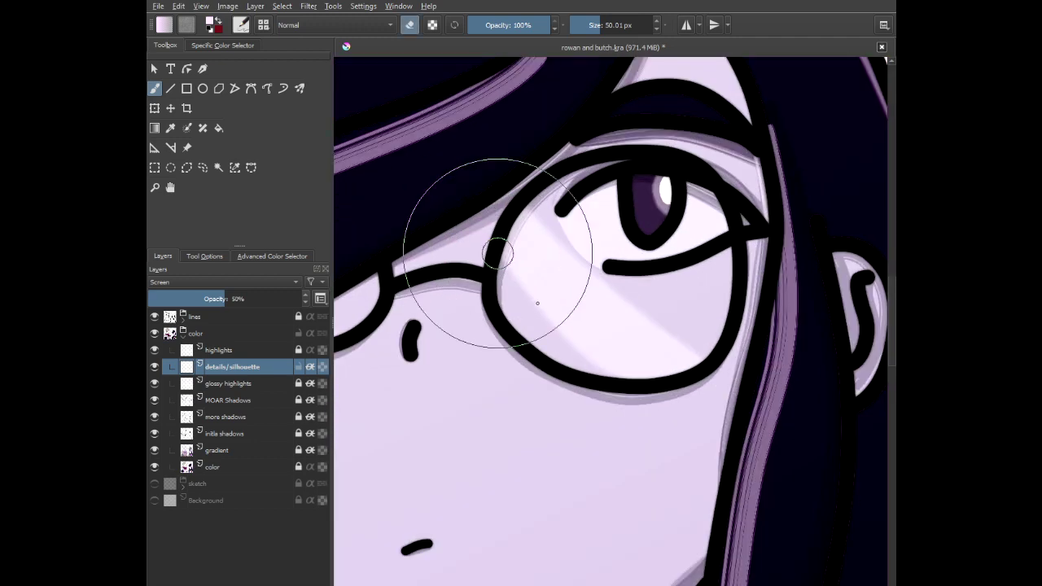
{"action": "scroll", "coordinate": [600, 379], "scroll_direction": "down", "scroll_amount": 5}
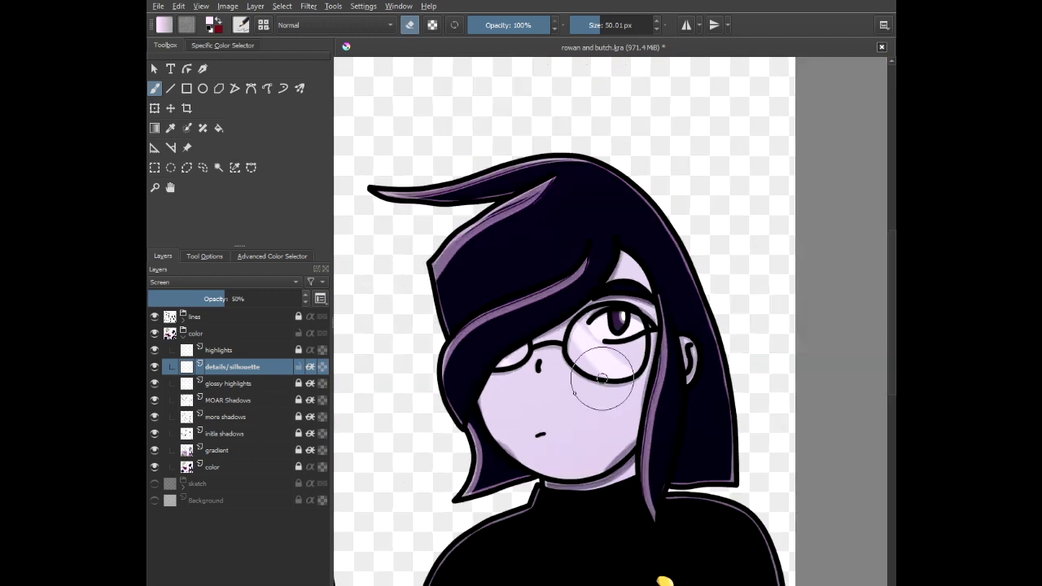
{"action": "scroll", "coordinate": [484, 337], "scroll_direction": "up", "scroll_amount": 6}
{"action": "key", "text": "e"}
{"action": "left_click_drag", "start_coordinate": [453, 297], "coordinate": [619, 423]}
{"action": "scroll", "coordinate": [589, 432], "scroll_direction": "down", "scroll_amount": 5}
{"action": "scroll", "coordinate": [590, 432], "scroll_direction": "down", "scroll_amount": 3}
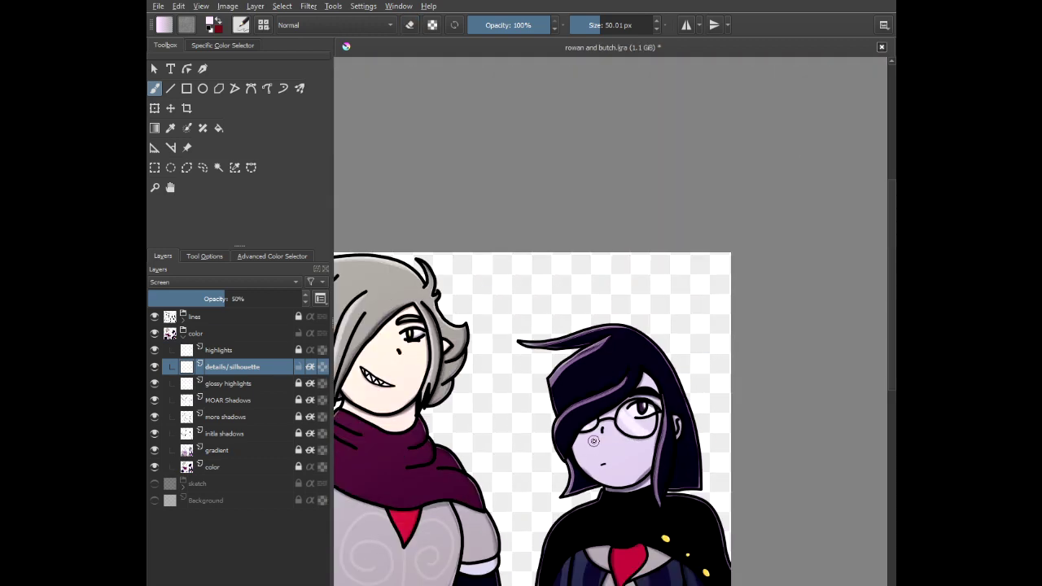
- Compare the reshaped lens glare with the rest of both characters at close and distant views
{"action": "scroll", "coordinate": [597, 449], "scroll_direction": "down", "scroll_amount": 3}
{"action": "scroll", "coordinate": [611, 399], "scroll_direction": "up", "scroll_amount": 6}
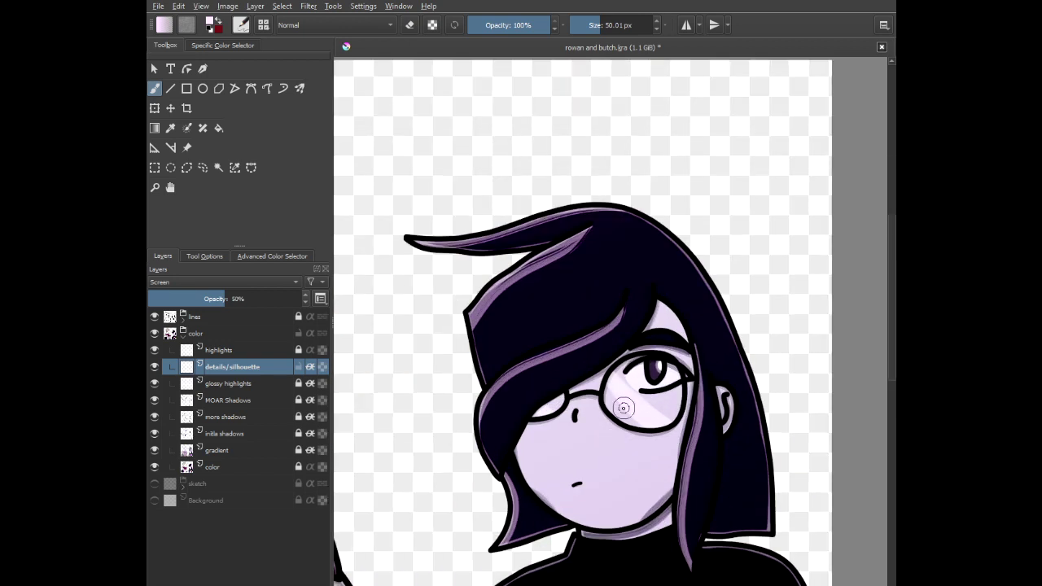
{"action": "scroll", "coordinate": [615, 356], "scroll_direction": "up", "scroll_amount": 2}
{"action": "scroll", "coordinate": [594, 349], "scroll_direction": "down", "scroll_amount": 1}
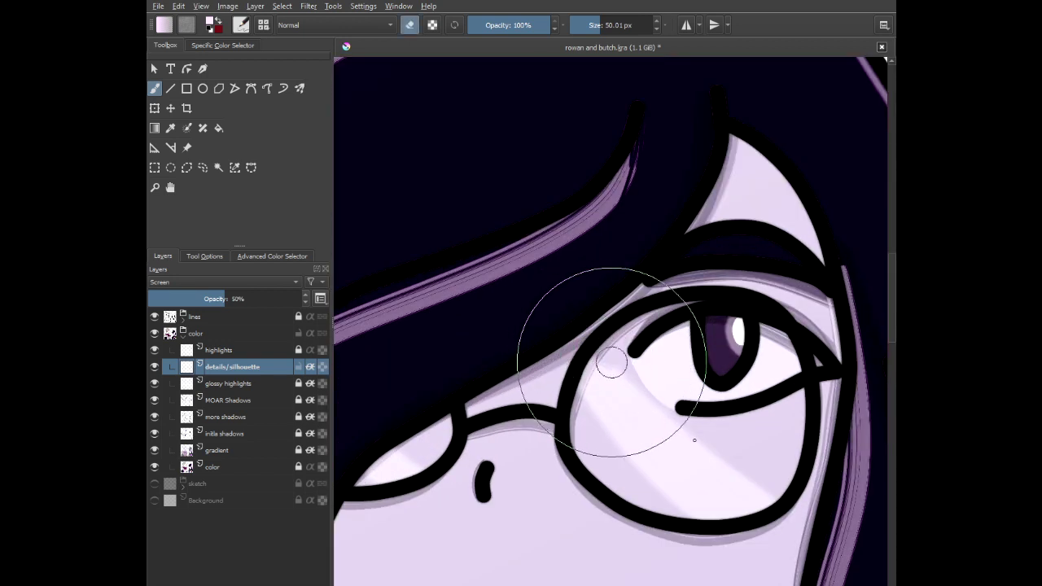
{"action": "scroll", "coordinate": [782, 489], "scroll_direction": "down", "scroll_amount": 2}
{"action": "scroll", "coordinate": [742, 487], "scroll_direction": "down", "scroll_amount": 4}
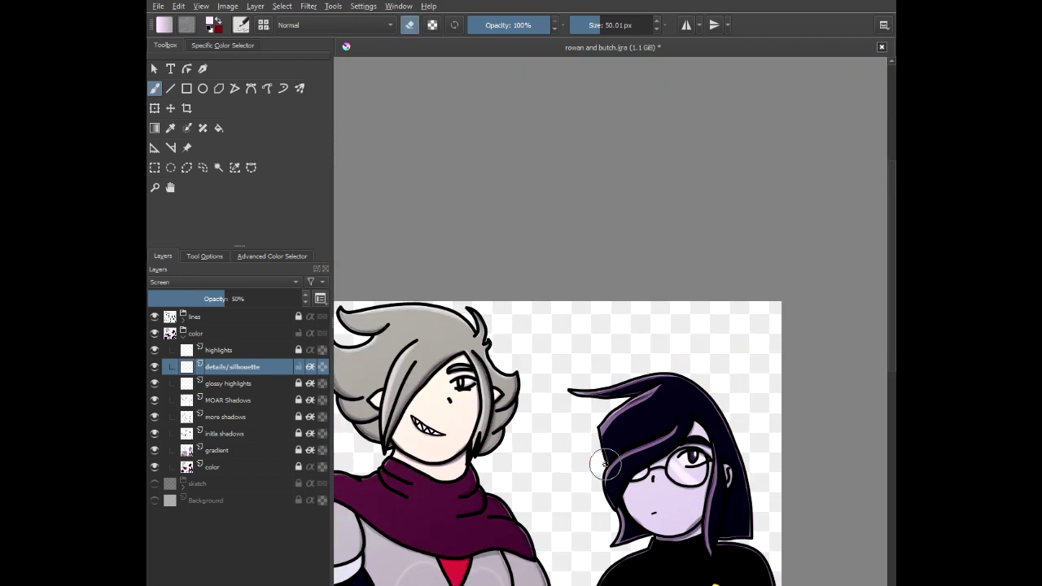
{"action": "left_click_drag", "start_coordinate": [601, 464], "coordinate": [578, 303]}
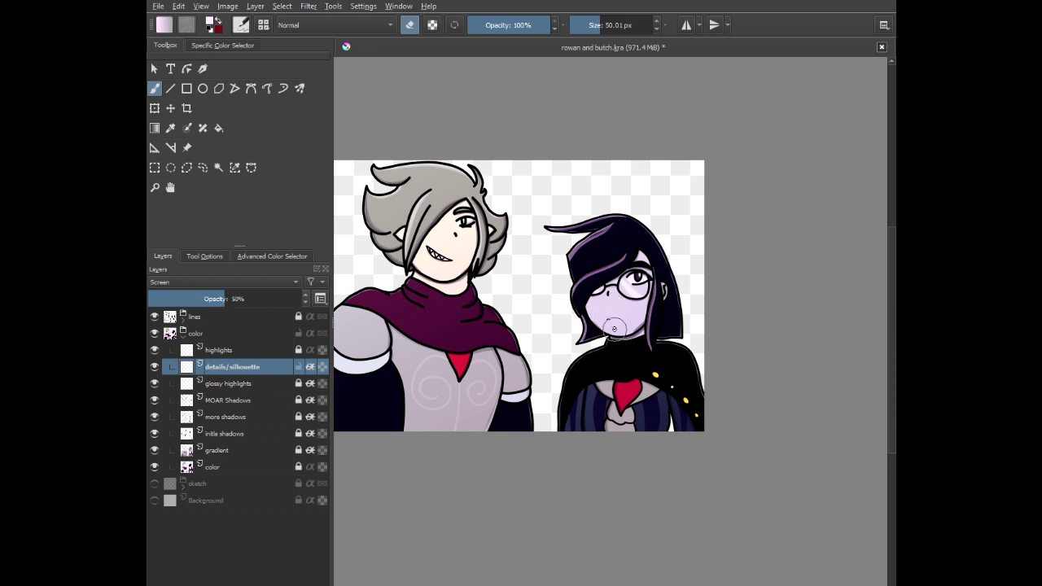
- Try painting a soft oval highlight on the dark-haired character's chin below the mouth, and undo it
{"action": "scroll", "coordinate": [615, 327], "scroll_direction": "up", "scroll_amount": 5}
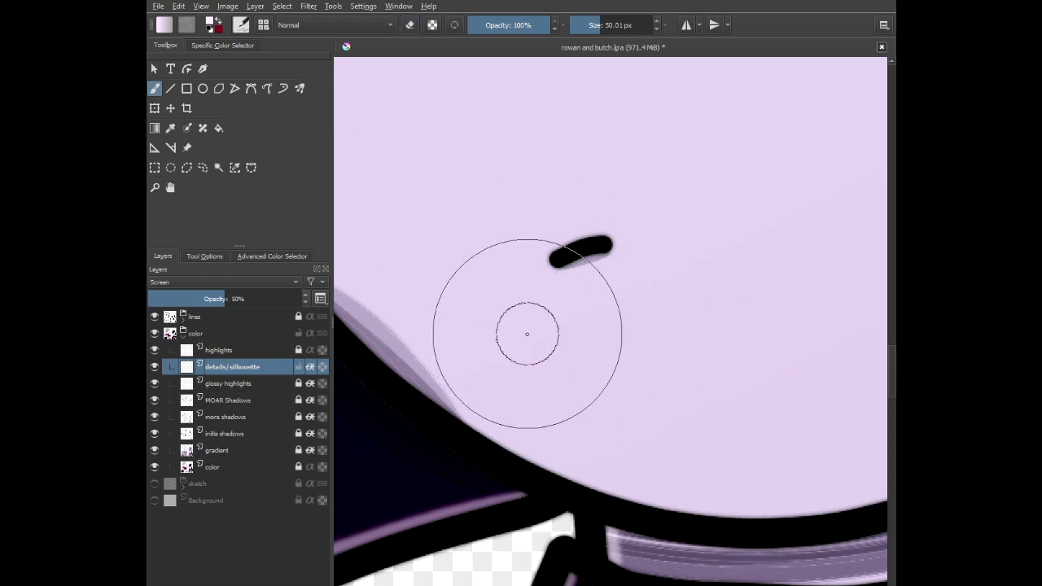
{"action": "left_click", "coordinate": [531, 360]}
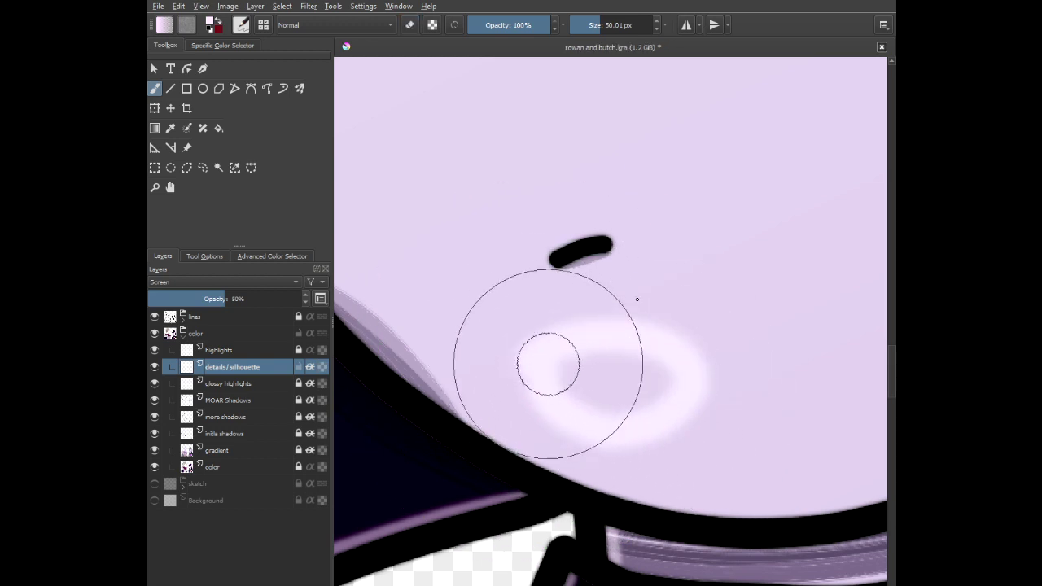
{"action": "mouse_move", "coordinate": [483, 335]}
{"action": "left_mouse_down"}
{"action": "mouse_move", "coordinate": [719, 399]}
{"action": "mouse_move", "coordinate": [663, 423]}
{"action": "left_mouse_up"}
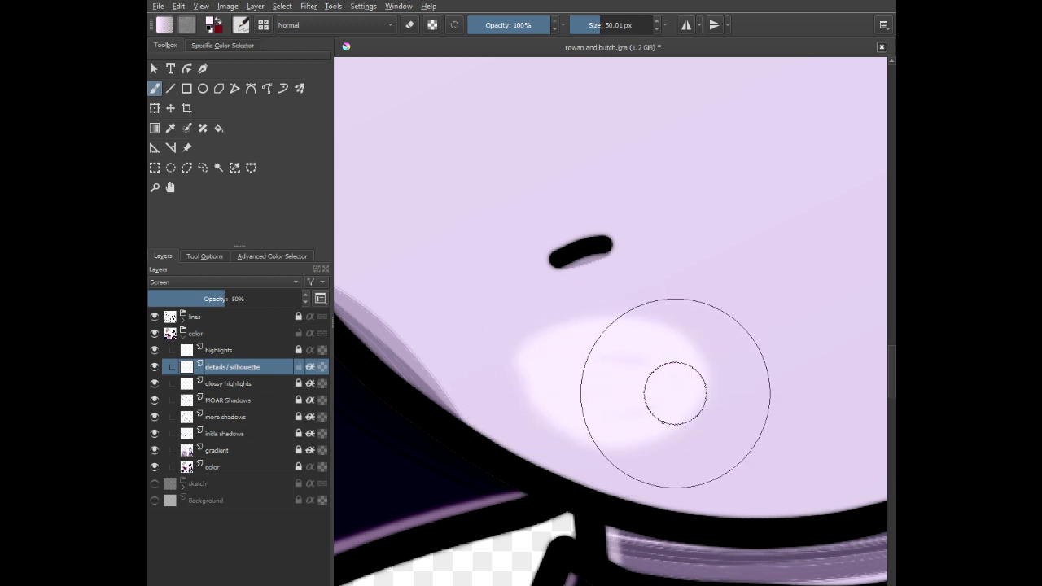
{"action": "mouse_move", "coordinate": [530, 316]}
{"action": "left_mouse_down"}
{"action": "mouse_move", "coordinate": [676, 371]}
{"action": "mouse_move", "coordinate": [696, 428]}
{"action": "left_mouse_up"}
{"action": "key", "text": "ctrl+z"}
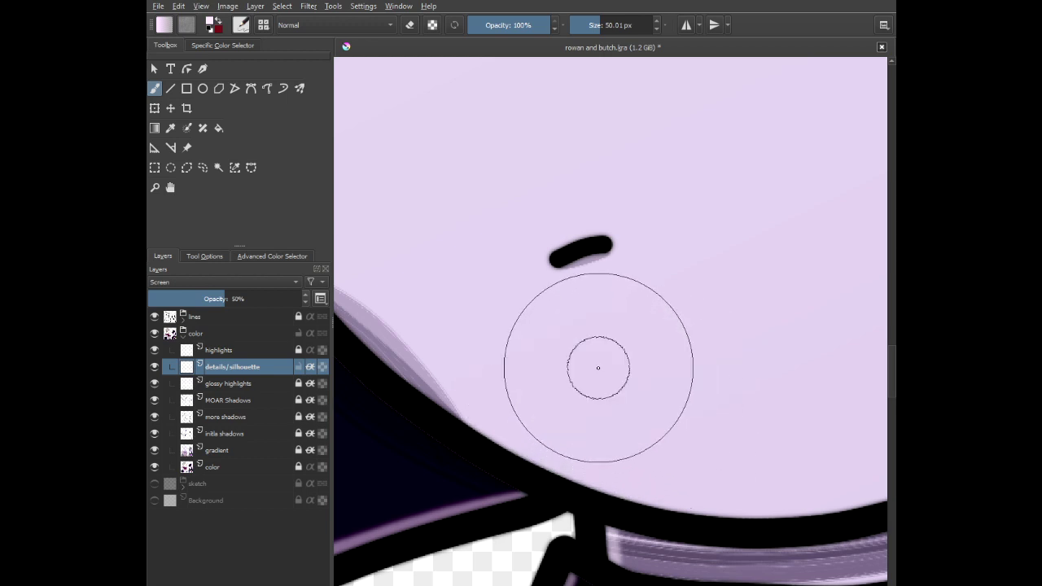
- Brush a soft, pale curved highlight onto the dark-haired character's chin below the mouth on the details/silhouette layer
{"action": "left_click_drag", "start_coordinate": [602, 387], "coordinate": [483, 309]}
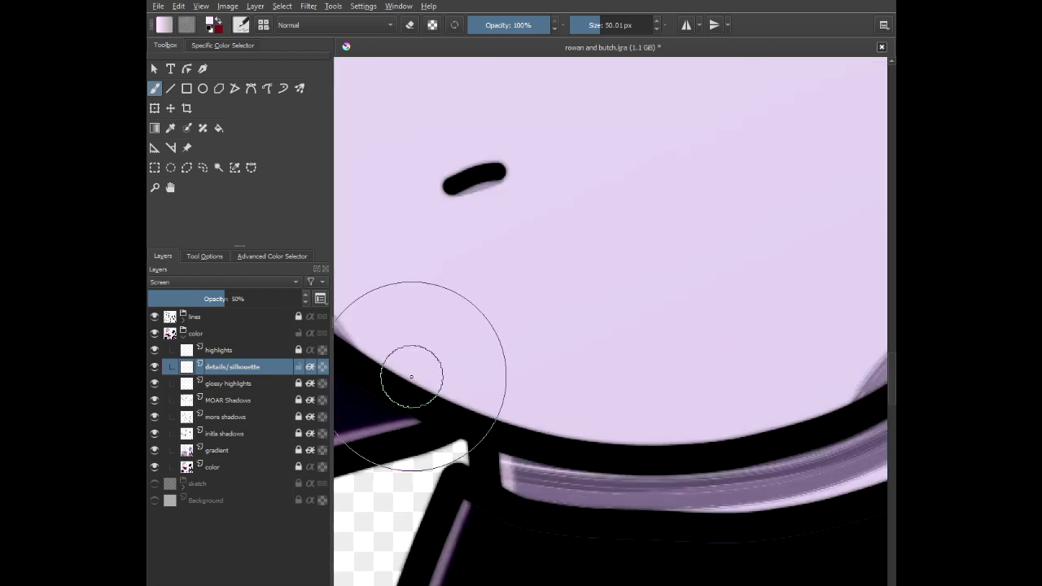
{"action": "mouse_move", "coordinate": [402, 370]}
{"action": "left_mouse_down"}
{"action": "mouse_move", "coordinate": [726, 447]}
{"action": "mouse_move", "coordinate": [815, 400]}
{"action": "mouse_move", "coordinate": [687, 426]}
{"action": "mouse_move", "coordinate": [312, 343]}
{"action": "mouse_move", "coordinate": [521, 432]}
{"action": "mouse_move", "coordinate": [651, 435]}
{"action": "mouse_move", "coordinate": [503, 396]}
{"action": "left_mouse_up"}
{"action": "scroll", "coordinate": [420, 382], "scroll_direction": "down", "scroll_amount": 5}
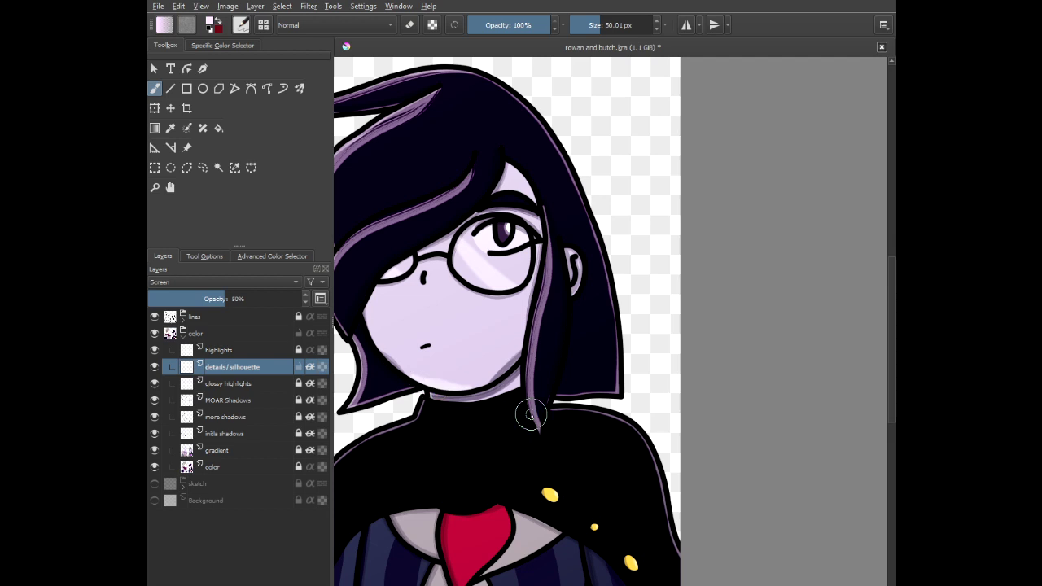
{"action": "scroll", "coordinate": [397, 380], "scroll_direction": "up", "scroll_amount": 8}
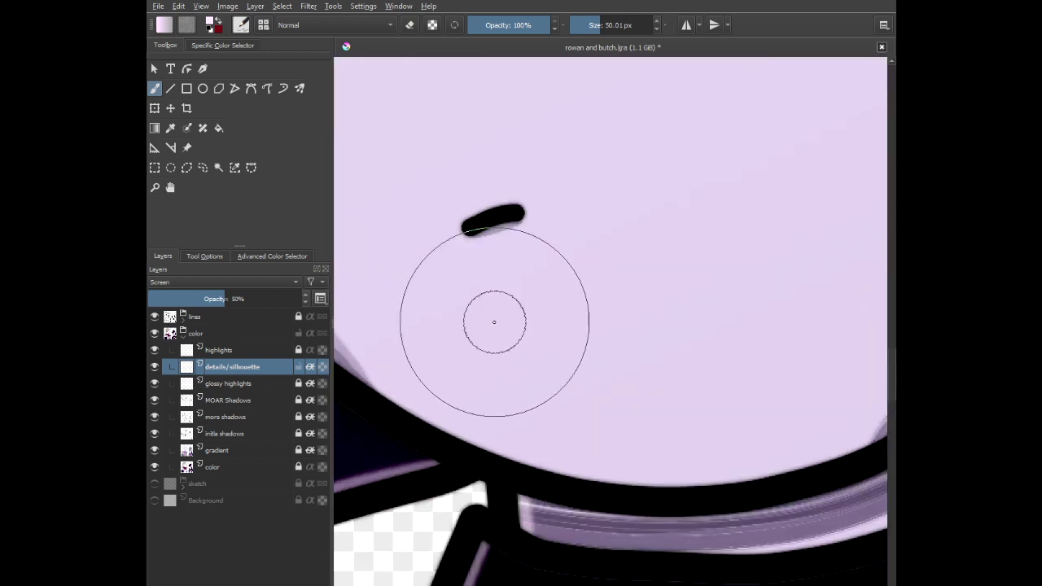
{"action": "mouse_move", "coordinate": [415, 288]}
{"action": "left_mouse_down"}
{"action": "mouse_move", "coordinate": [391, 337]}
{"action": "mouse_move", "coordinate": [465, 453]}
{"action": "left_mouse_up"}
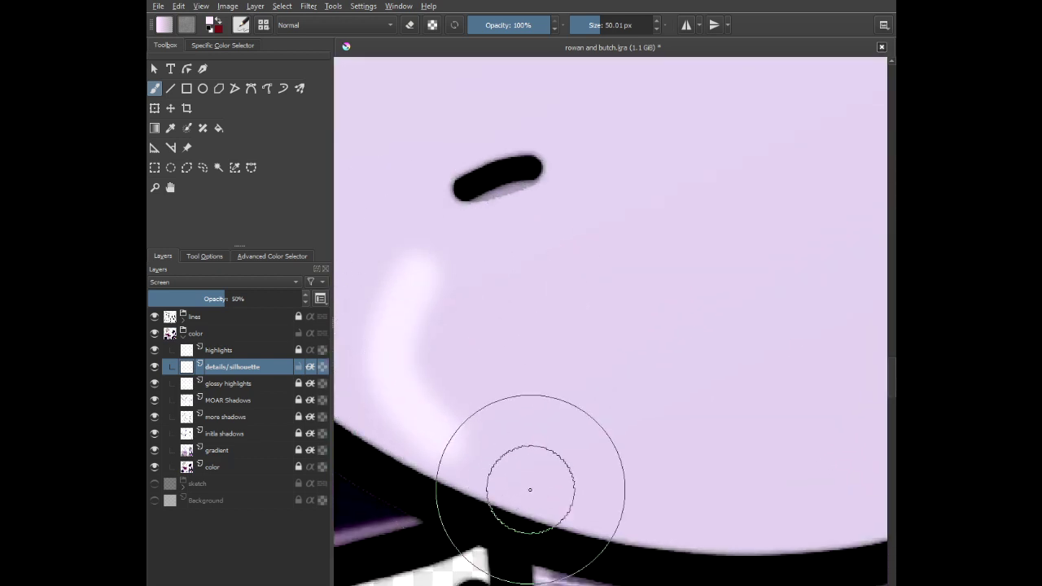
{"action": "scroll", "coordinate": [484, 495], "scroll_direction": "down", "scroll_amount": 5}
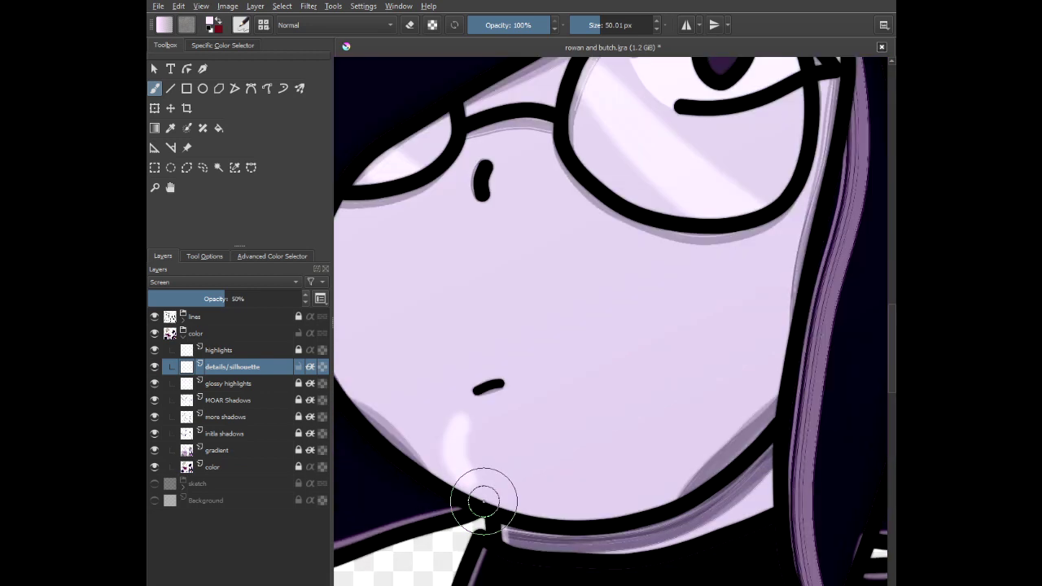
- Paint pale highlight strokes across the dark-haired character's large glasses lens, filling the area beneath the eye
{"action": "scroll", "coordinate": [541, 378], "scroll_direction": "up", "scroll_amount": 6}
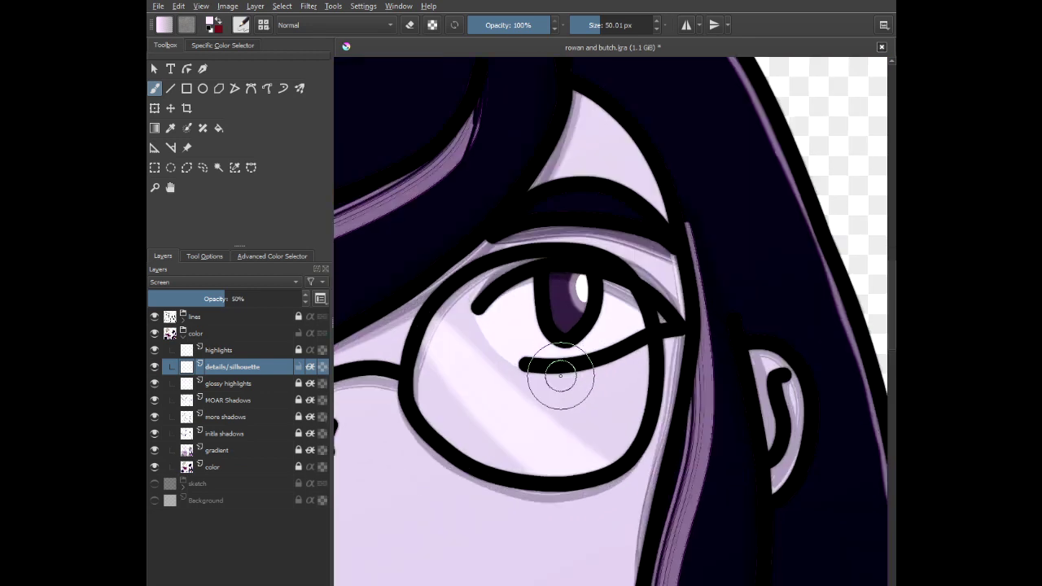
{"action": "mouse_move", "coordinate": [617, 424]}
{"action": "left_mouse_down"}
{"action": "mouse_move", "coordinate": [582, 555]}
{"action": "mouse_move", "coordinate": [516, 583]}
{"action": "mouse_move", "coordinate": [437, 538]}
{"action": "mouse_move", "coordinate": [404, 350]}
{"action": "mouse_move", "coordinate": [360, 307]}
{"action": "left_mouse_up"}
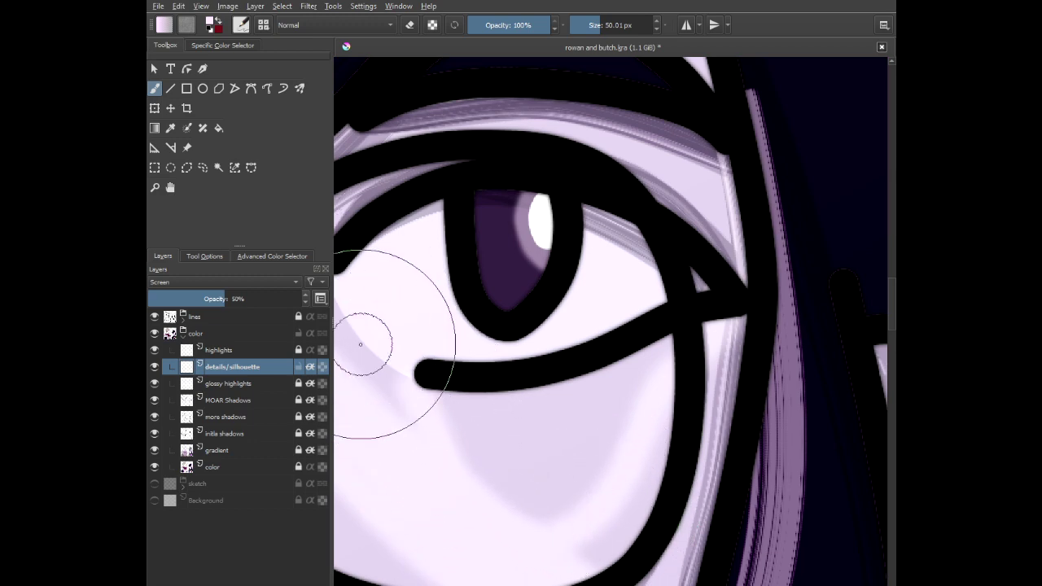
{"action": "left_click_drag", "start_coordinate": [361, 344], "coordinate": [440, 305]}
{"action": "mouse_move", "coordinate": [405, 237]}
{"action": "left_mouse_down"}
{"action": "mouse_move", "coordinate": [476, 416]}
{"action": "mouse_move", "coordinate": [569, 479]}
{"action": "mouse_move", "coordinate": [715, 434]}
{"action": "left_mouse_up"}
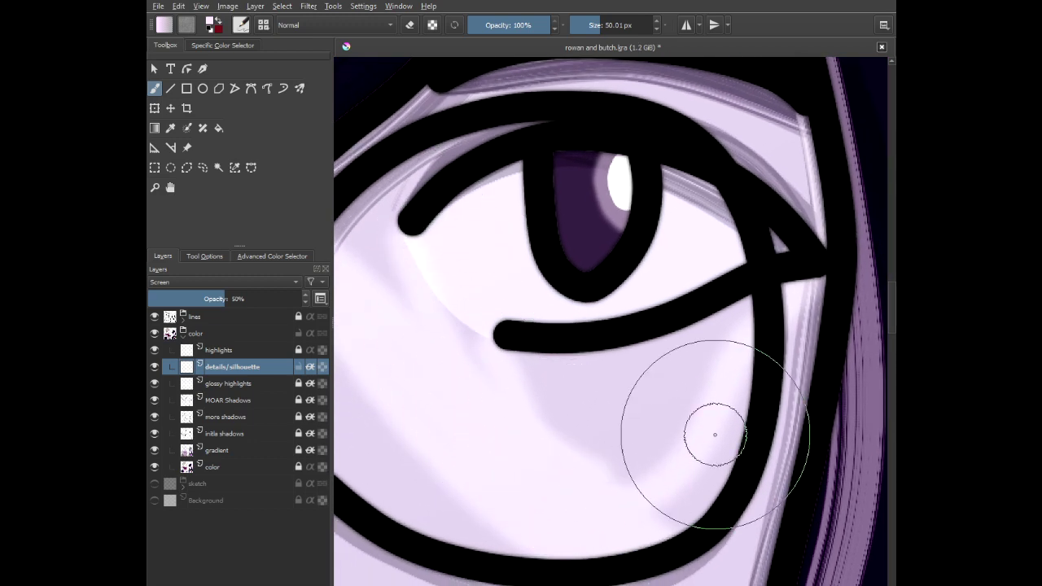
{"action": "mouse_move", "coordinate": [737, 316]}
{"action": "left_mouse_down"}
{"action": "mouse_move", "coordinate": [695, 373]}
{"action": "mouse_move", "coordinate": [625, 513]}
{"action": "left_mouse_up"}
{"action": "mouse_move", "coordinate": [699, 381]}
{"action": "left_mouse_down"}
{"action": "mouse_move", "coordinate": [688, 307]}
{"action": "mouse_move", "coordinate": [611, 488]}
{"action": "left_mouse_up"}
{"action": "mouse_move", "coordinate": [396, 239]}
{"action": "left_mouse_down"}
{"action": "mouse_move", "coordinate": [463, 337]}
{"action": "mouse_move", "coordinate": [624, 396]}
{"action": "mouse_move", "coordinate": [679, 349]}
{"action": "mouse_move", "coordinate": [521, 390]}
{"action": "mouse_move", "coordinate": [617, 368]}
{"action": "mouse_move", "coordinate": [500, 349]}
{"action": "mouse_move", "coordinate": [609, 455]}
{"action": "mouse_move", "coordinate": [614, 402]}
{"action": "mouse_move", "coordinate": [577, 419]}
{"action": "left_mouse_up"}
{"action": "scroll", "coordinate": [593, 512], "scroll_direction": "down", "scroll_amount": 6}
- Touch up the large lens highlight by covering the remaining darker patches near the lens rim
{"action": "left_click_drag", "start_coordinate": [541, 541], "coordinate": [596, 343]}
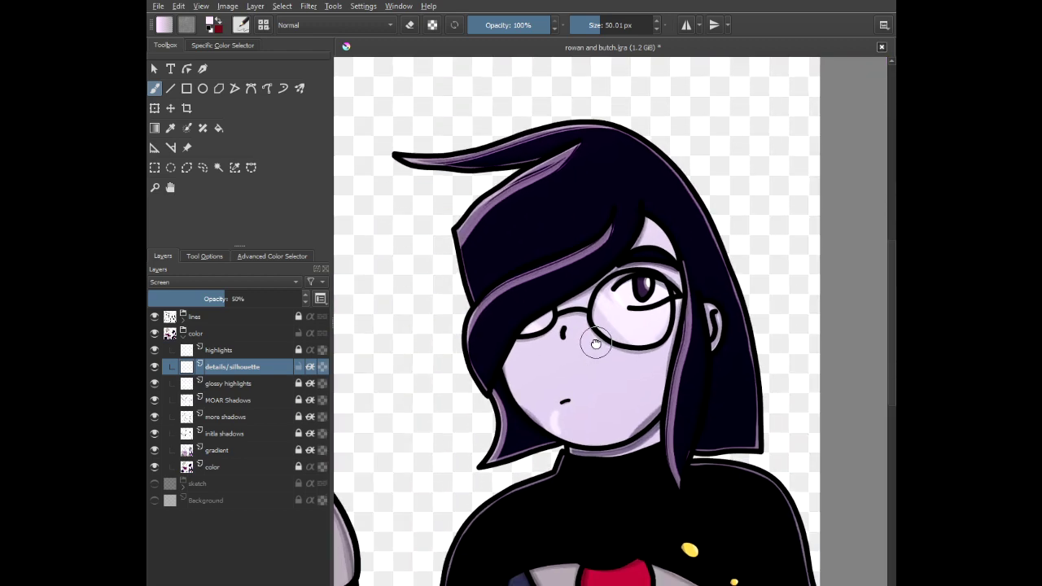
{"action": "scroll", "coordinate": [653, 325], "scroll_direction": "up", "scroll_amount": 6}
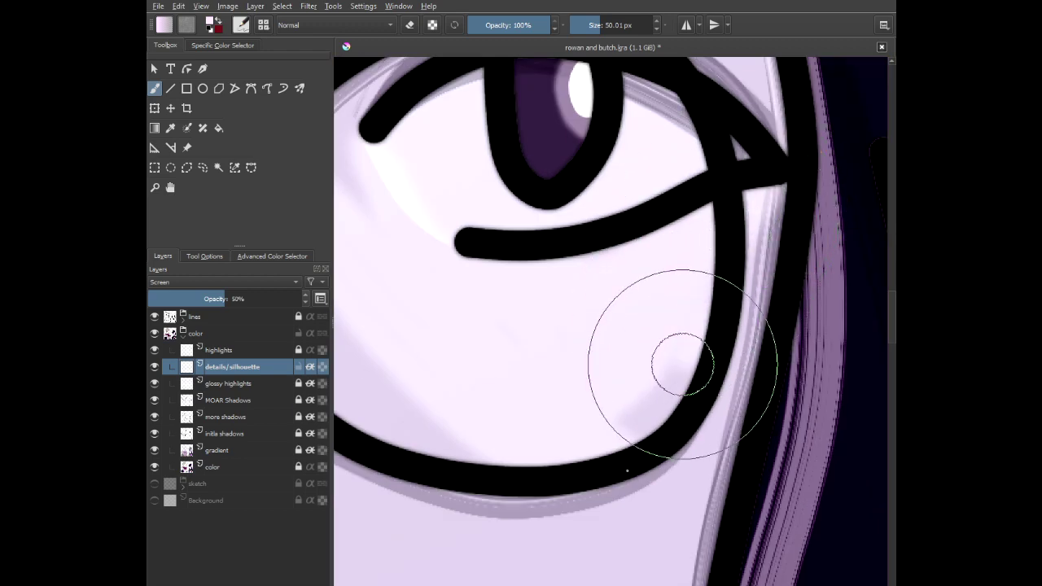
{"action": "scroll", "coordinate": [577, 440], "scroll_direction": "down", "scroll_amount": 6}
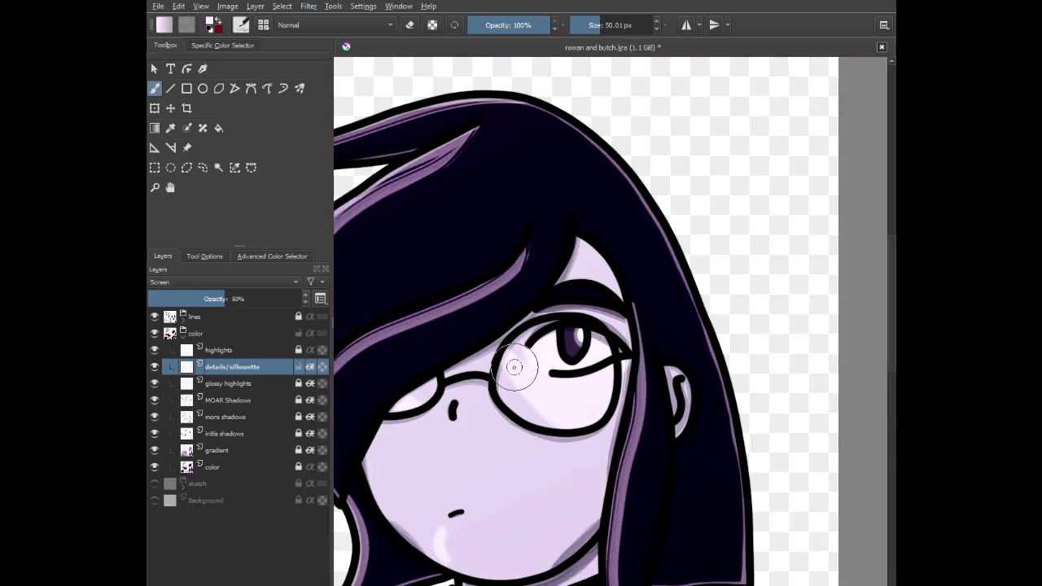
{"action": "scroll", "coordinate": [514, 367], "scroll_direction": "up", "scroll_amount": 2}
{"action": "scroll", "coordinate": [546, 332], "scroll_direction": "up", "scroll_amount": 1}
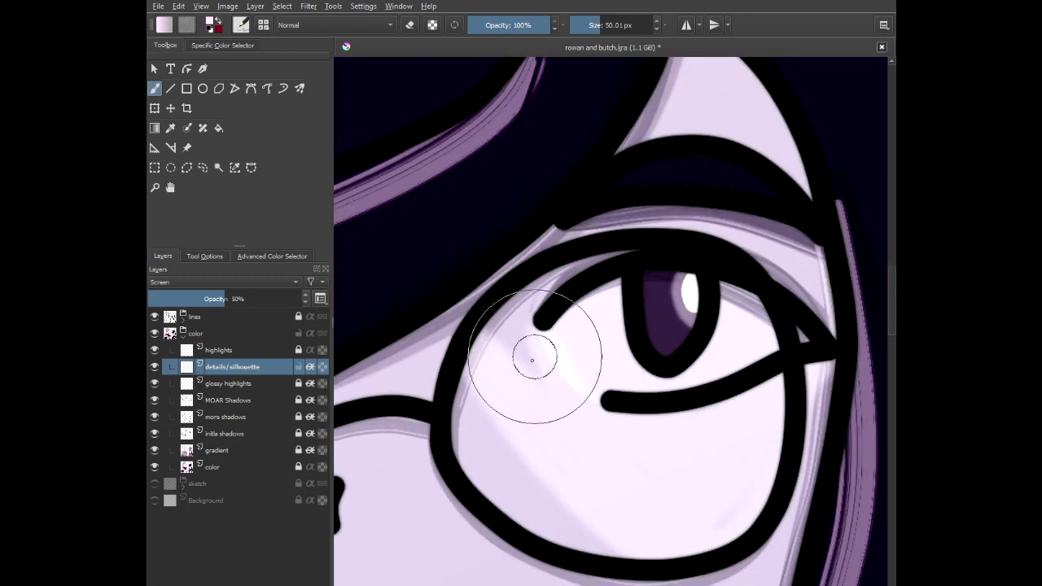
{"action": "left_click_drag", "start_coordinate": [498, 398], "coordinate": [811, 265]}
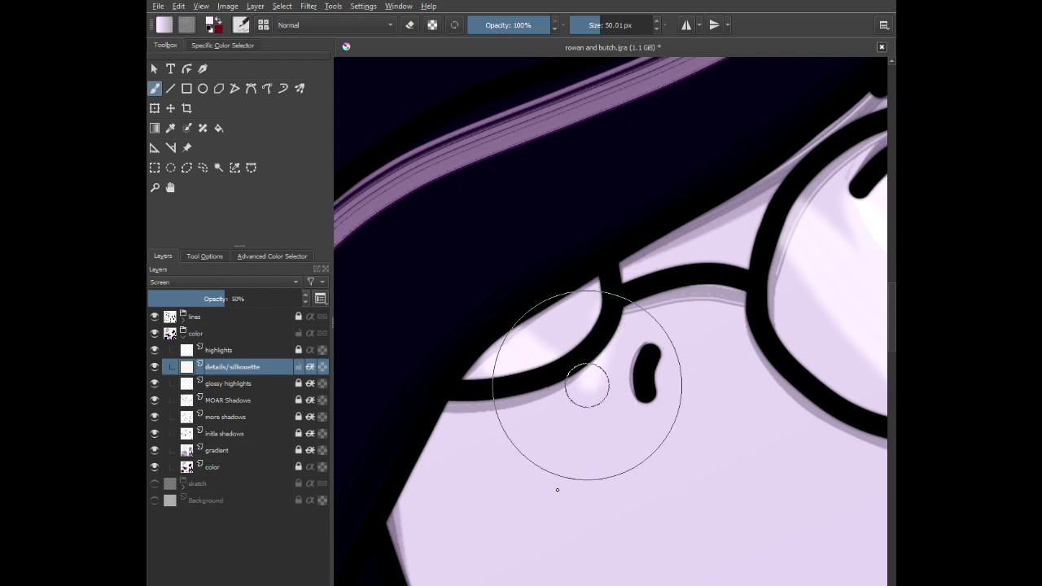
{"action": "mouse_move", "coordinate": [557, 490]}
{"action": "left_mouse_down"}
{"action": "mouse_move", "coordinate": [512, 500]}
{"action": "mouse_move", "coordinate": [459, 546]}
{"action": "mouse_move", "coordinate": [426, 514]}
{"action": "mouse_move", "coordinate": [415, 424]}
{"action": "left_mouse_up"}
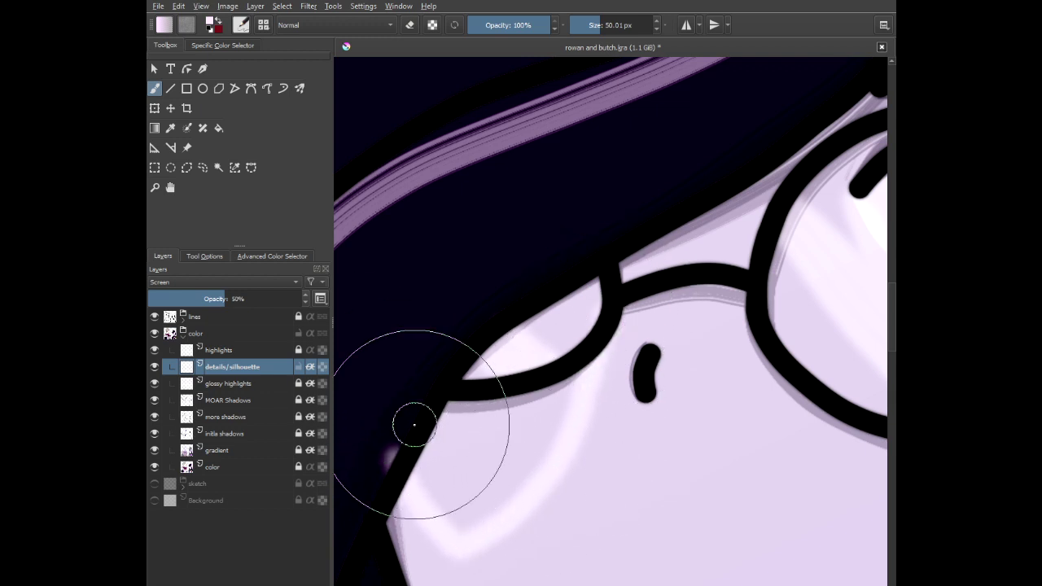
{"action": "scroll", "coordinate": [423, 382], "scroll_direction": "down", "scroll_amount": 3}
- Paint a broad pale highlight on the dark-haired character's cheek below the small lens, outlining it and filling it in
{"action": "scroll", "coordinate": [564, 190], "scroll_direction": "up", "scroll_amount": 1}
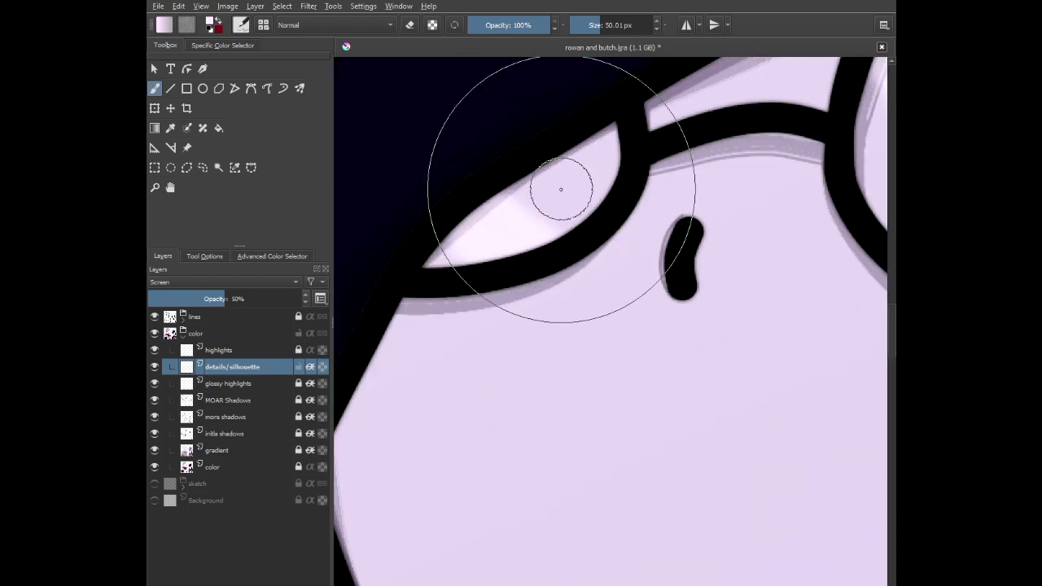
{"action": "left_click_drag", "start_coordinate": [637, 181], "coordinate": [541, 403]}
{"action": "mouse_move", "coordinate": [478, 495]}
{"action": "left_mouse_down"}
{"action": "mouse_move", "coordinate": [429, 505]}
{"action": "mouse_move", "coordinate": [377, 484]}
{"action": "mouse_move", "coordinate": [337, 423]}
{"action": "left_mouse_up"}
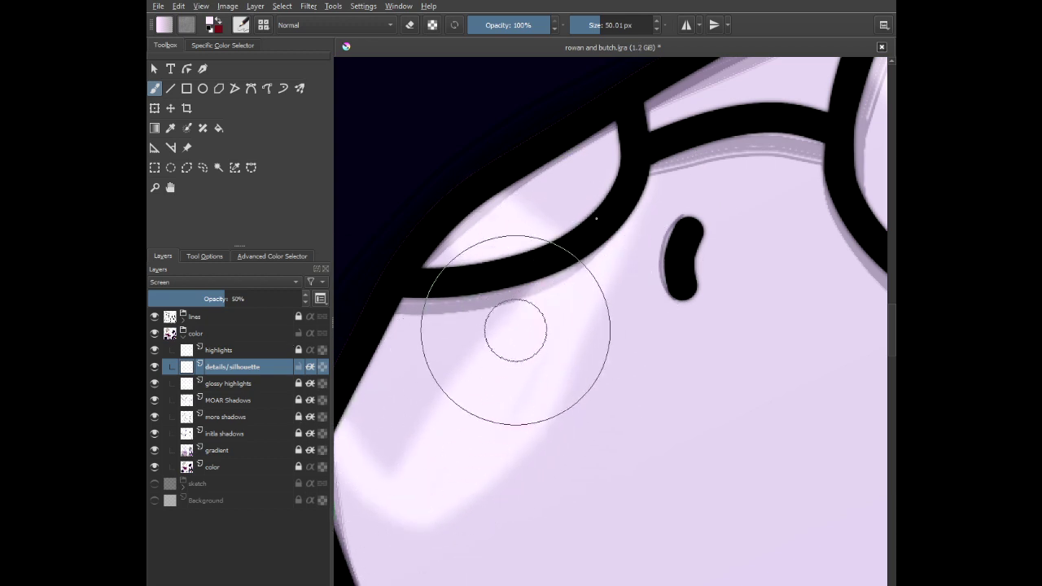
{"action": "mouse_move", "coordinate": [542, 295]}
{"action": "left_mouse_down"}
{"action": "mouse_move", "coordinate": [381, 416]}
{"action": "mouse_move", "coordinate": [370, 463]}
{"action": "mouse_move", "coordinate": [478, 325]}
{"action": "mouse_move", "coordinate": [402, 488]}
{"action": "mouse_move", "coordinate": [389, 445]}
{"action": "mouse_move", "coordinate": [441, 286]}
{"action": "left_mouse_up"}
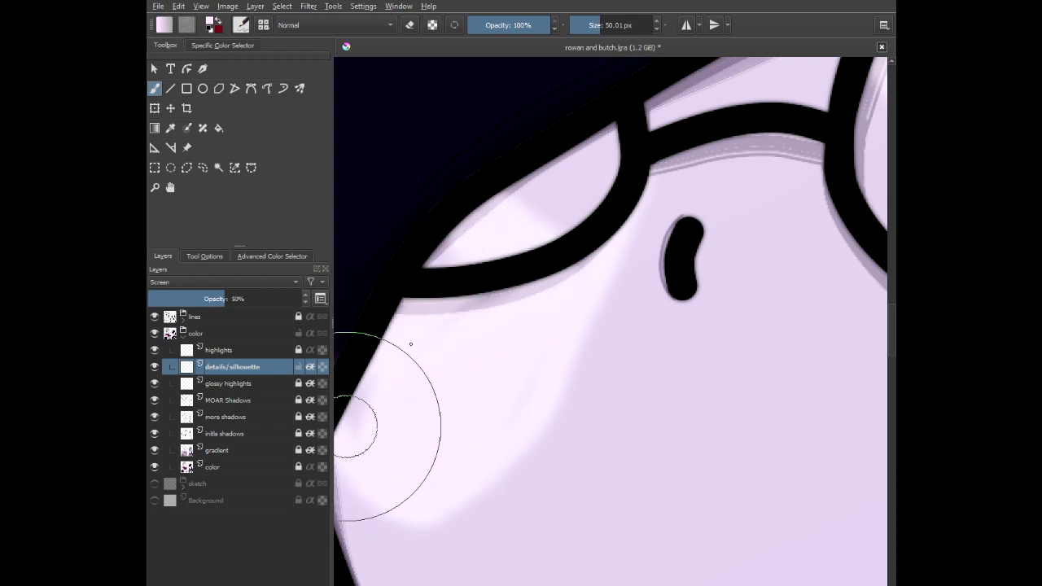
- Erase the cheek highlight paint that spilled over onto the dark hair beside the face
{"action": "scroll", "coordinate": [461, 456], "scroll_direction": "down", "scroll_amount": 3}
{"action": "scroll", "coordinate": [388, 458], "scroll_direction": "up", "scroll_amount": 4}
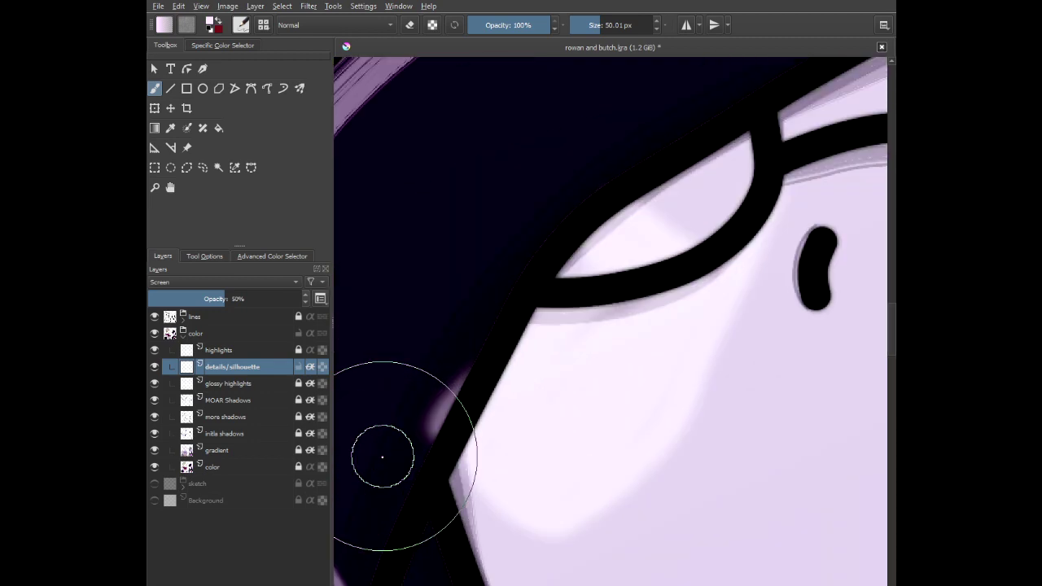
{"action": "key", "text": "e"}
{"action": "left_click_drag", "start_coordinate": [410, 446], "coordinate": [486, 302]}
{"action": "scroll", "coordinate": [428, 448], "scroll_direction": "down", "scroll_amount": 6}
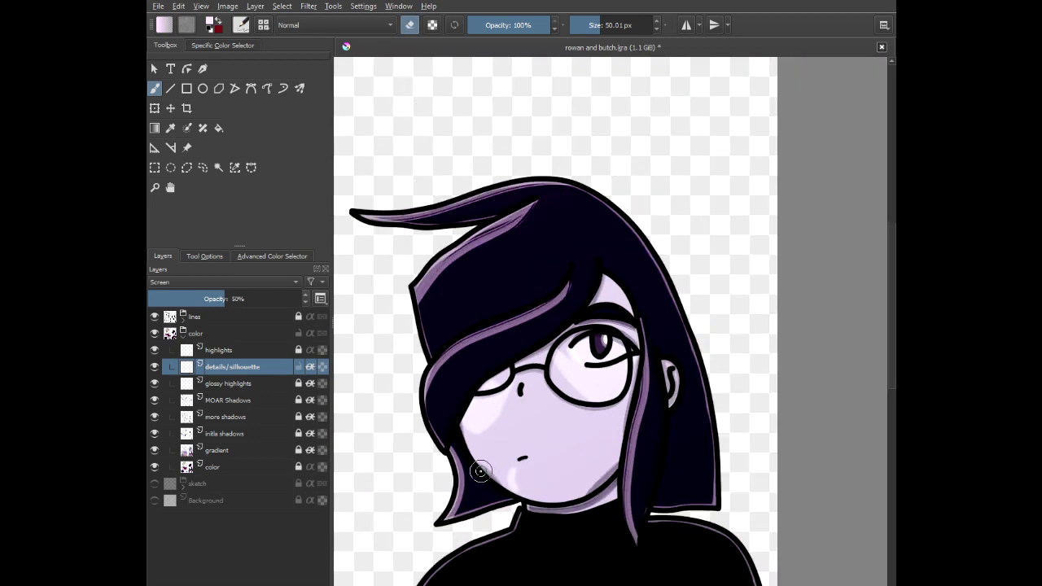
- Trim the inner edge of the cheek highlight with the eraser, narrowing it towards the hair
{"action": "scroll", "coordinate": [480, 471], "scroll_direction": "down", "scroll_amount": 3}
{"action": "scroll", "coordinate": [466, 476], "scroll_direction": "up", "scroll_amount": 8}
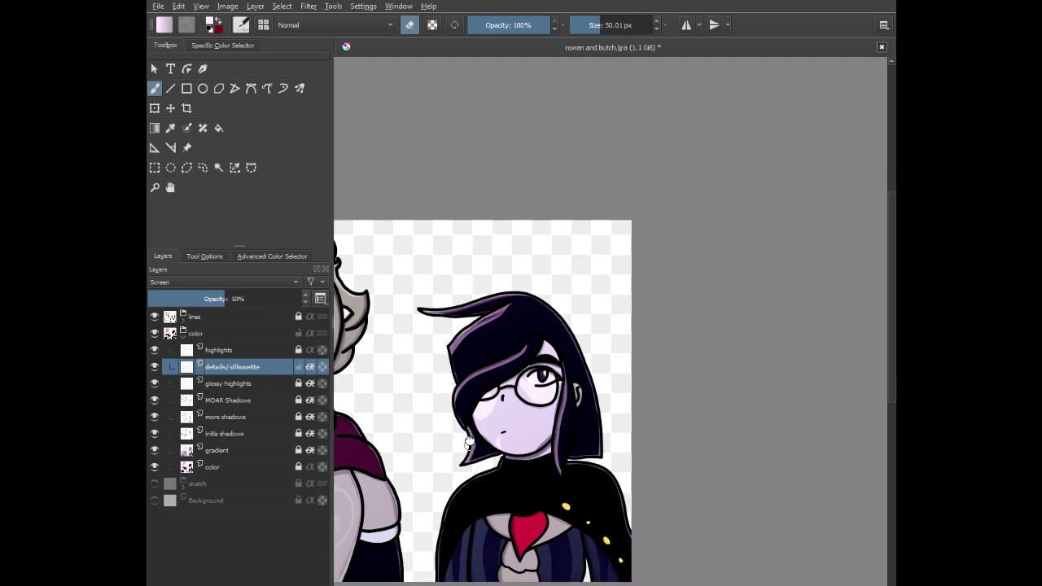
{"action": "scroll", "coordinate": [447, 306], "scroll_direction": "down", "scroll_amount": 4}
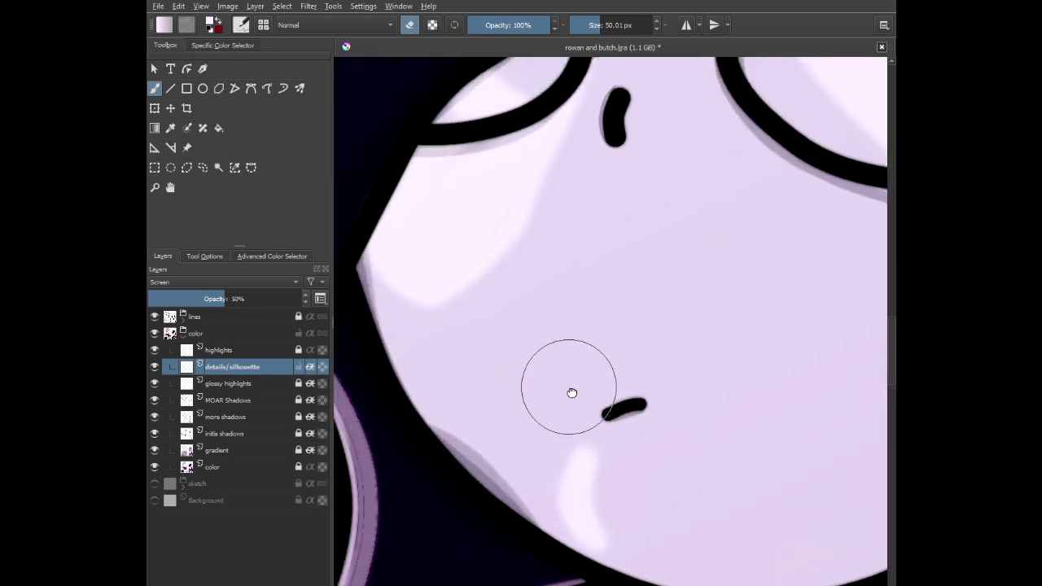
{"action": "scroll", "coordinate": [588, 108], "scroll_direction": "up", "scroll_amount": 3}
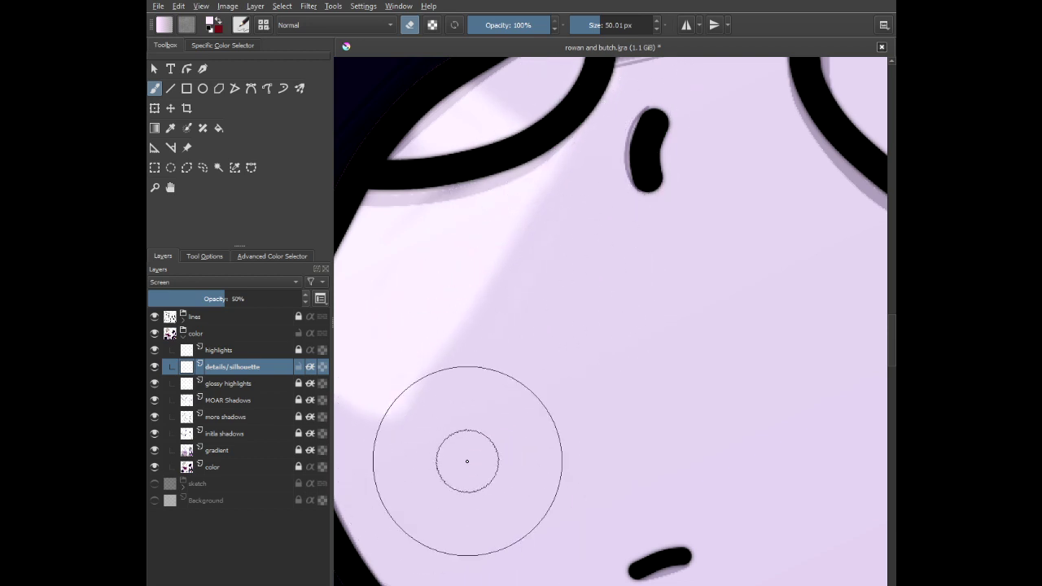
{"action": "scroll", "coordinate": [505, 440], "scroll_direction": "down", "scroll_amount": 1}
{"action": "scroll", "coordinate": [582, 298], "scroll_direction": "up", "scroll_amount": 2}
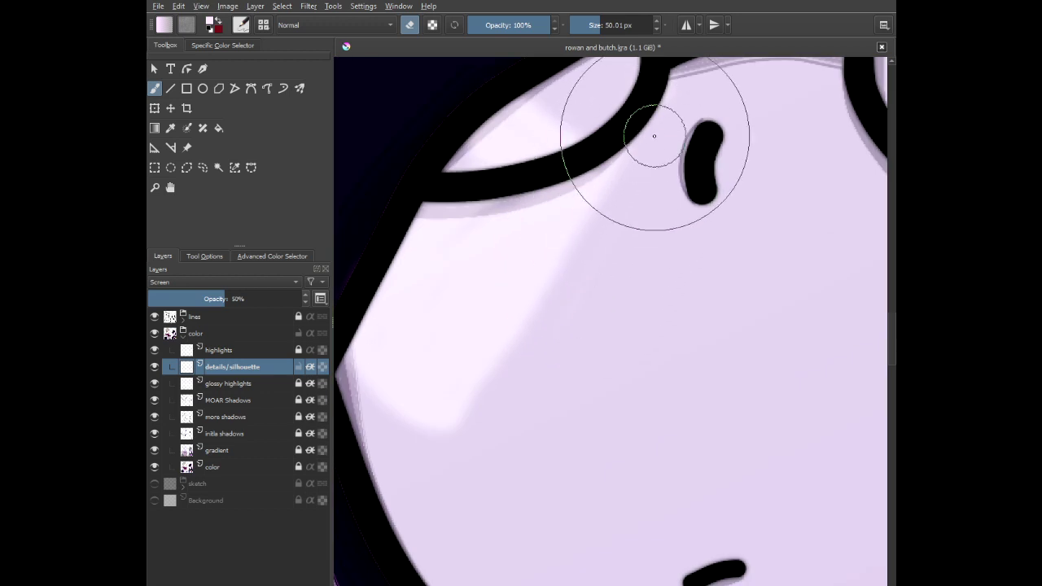
{"action": "mouse_move", "coordinate": [431, 453]}
{"action": "left_mouse_down"}
{"action": "mouse_move", "coordinate": [496, 535]}
{"action": "mouse_move", "coordinate": [544, 260]}
{"action": "mouse_move", "coordinate": [642, 187]}
{"action": "left_mouse_up"}
{"action": "mouse_move", "coordinate": [608, 147]}
{"action": "left_mouse_down"}
{"action": "mouse_move", "coordinate": [572, 209]}
{"action": "mouse_move", "coordinate": [498, 296]}
{"action": "left_mouse_up"}
{"action": "scroll", "coordinate": [549, 407], "scroll_direction": "down", "scroll_amount": 4}
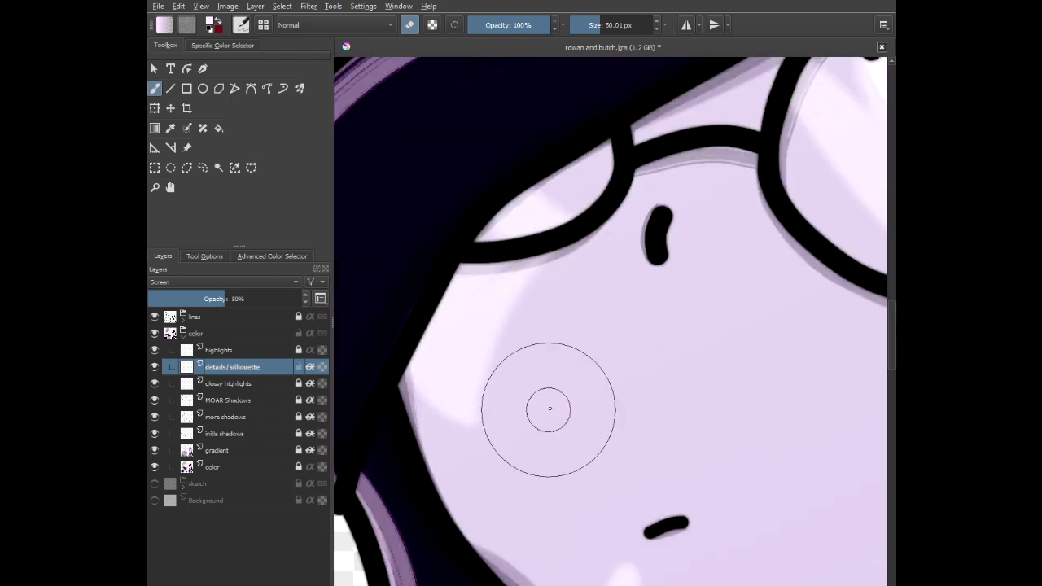
- Erase the inner side of the dark-haired character's chin highlight to thin it into a slim crescent
{"action": "scroll", "coordinate": [642, 417], "scroll_direction": "down", "scroll_amount": 4}
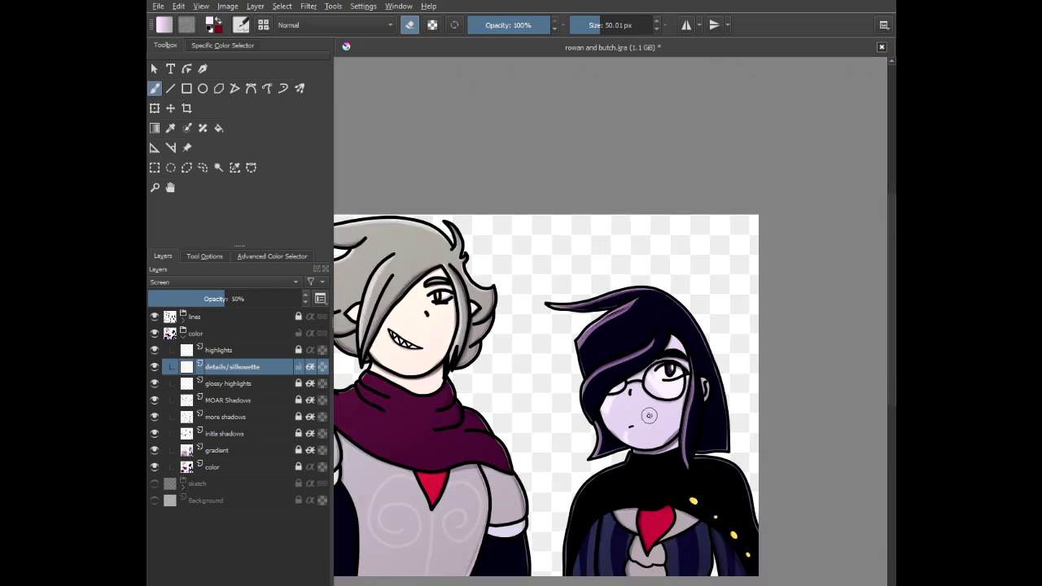
{"action": "scroll", "coordinate": [655, 441], "scroll_direction": "up", "scroll_amount": 7}
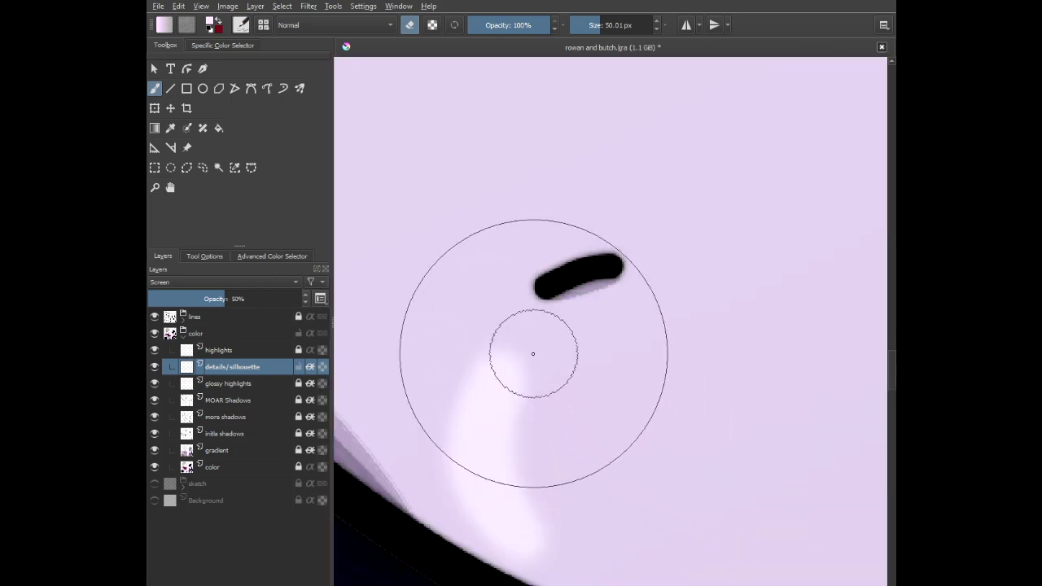
{"action": "mouse_move", "coordinate": [512, 401]}
{"action": "left_mouse_down"}
{"action": "mouse_move", "coordinate": [502, 465]}
{"action": "mouse_move", "coordinate": [624, 570]}
{"action": "left_mouse_up"}
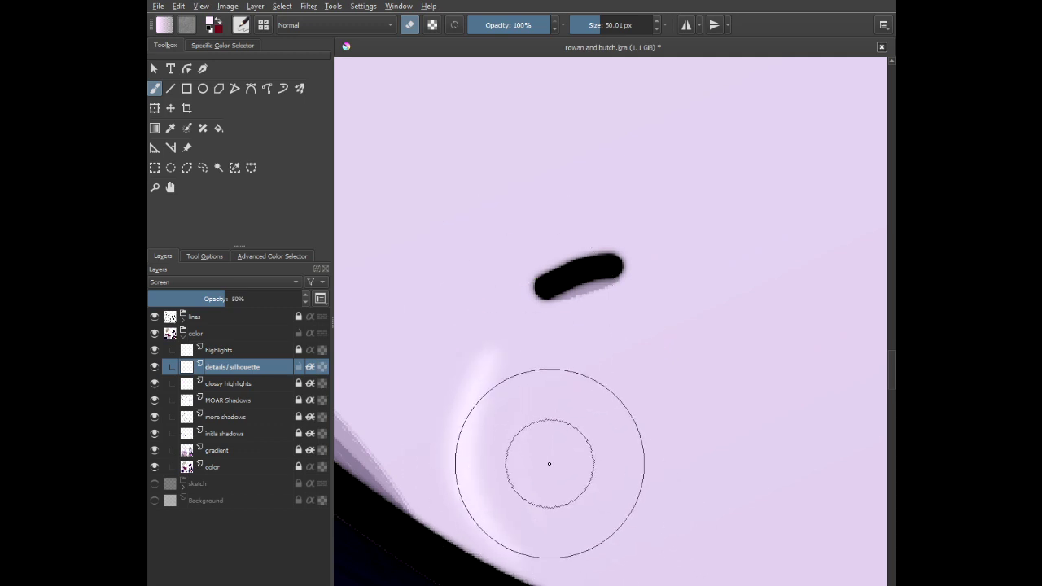
{"action": "scroll", "coordinate": [595, 532], "scroll_direction": "down", "scroll_amount": 4}
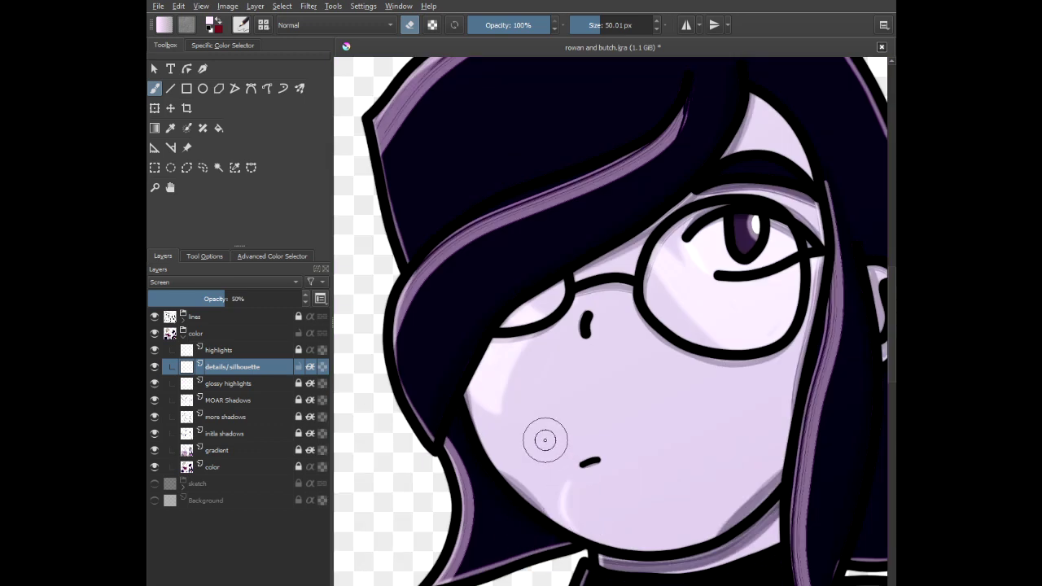
{"action": "scroll", "coordinate": [544, 440], "scroll_direction": "down", "scroll_amount": 3}
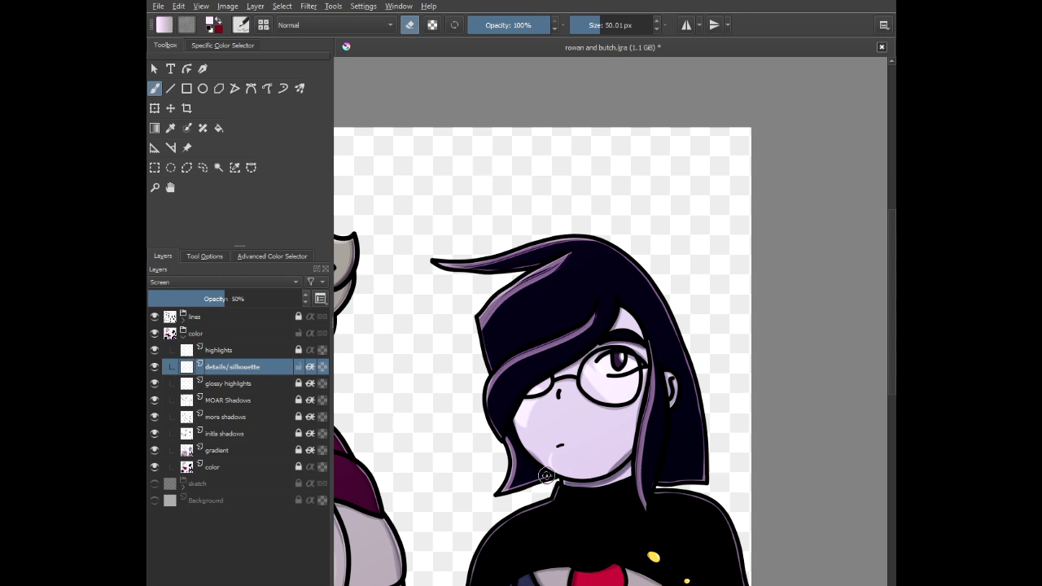
{"action": "scroll", "coordinate": [545, 477], "scroll_direction": "up", "scroll_amount": 6}
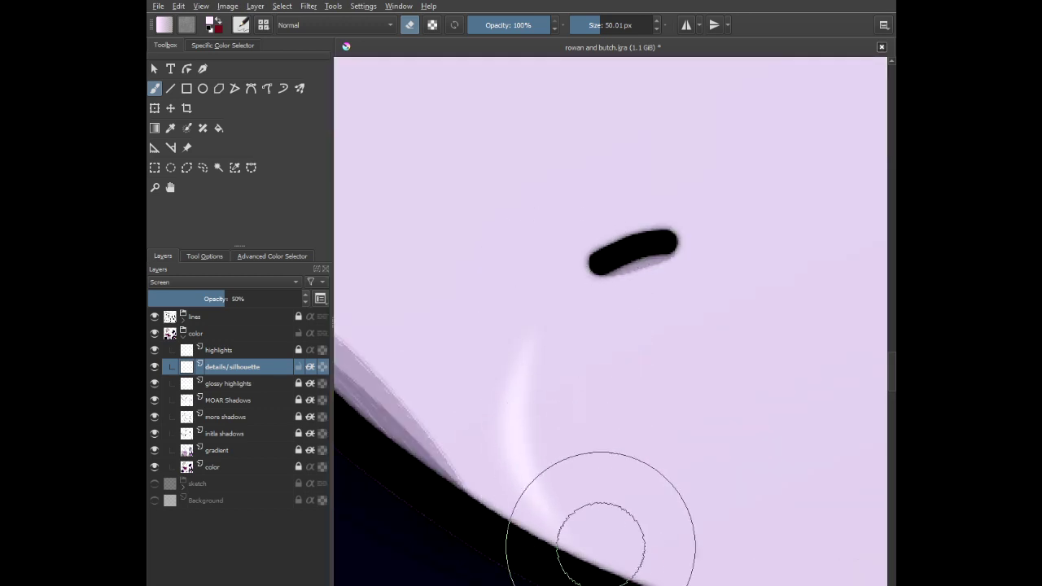
{"action": "scroll", "coordinate": [594, 456], "scroll_direction": "down", "scroll_amount": 5}
{"action": "scroll", "coordinate": [523, 297], "scroll_direction": "up", "scroll_amount": 8}
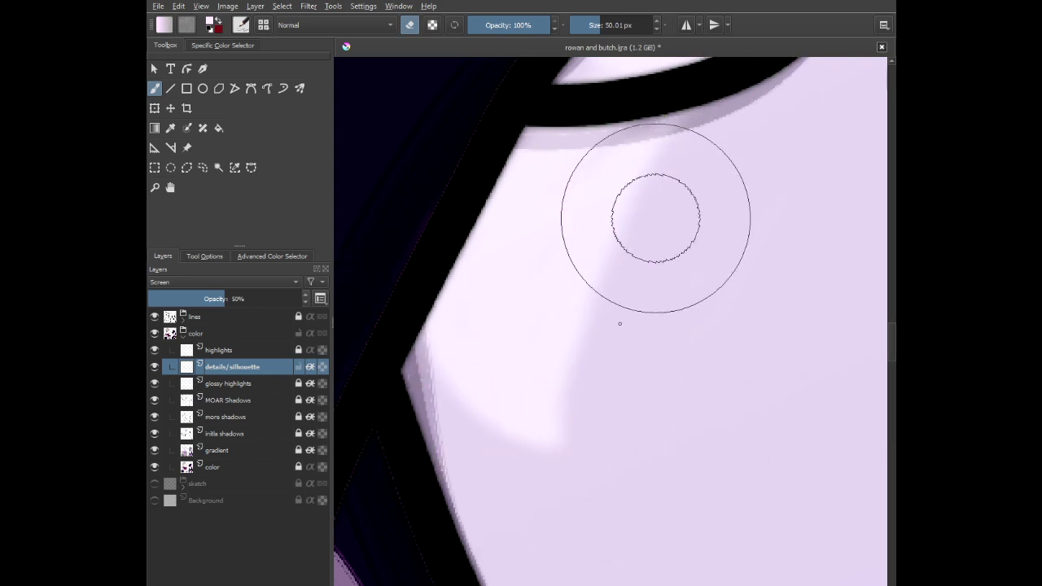
{"action": "scroll", "coordinate": [624, 465], "scroll_direction": "down", "scroll_amount": 6}
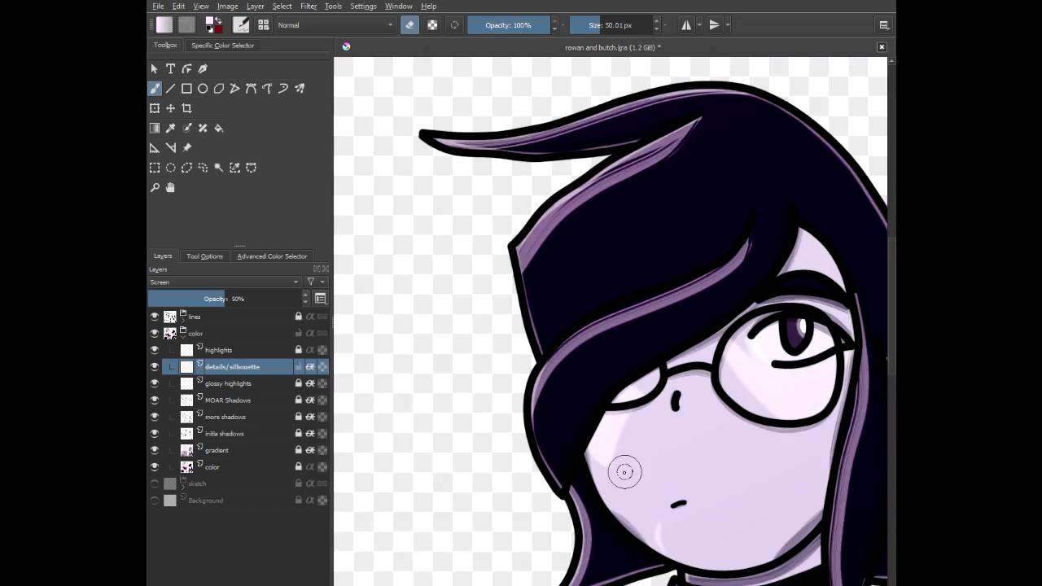
{"action": "scroll", "coordinate": [625, 472], "scroll_direction": "down", "scroll_amount": 3}
- Switch back from erasing to painting and brush a curved pale highlight onto the grey-haired character's chin below the grin
{"action": "left_click_drag", "start_coordinate": [410, 400], "coordinate": [507, 349]}
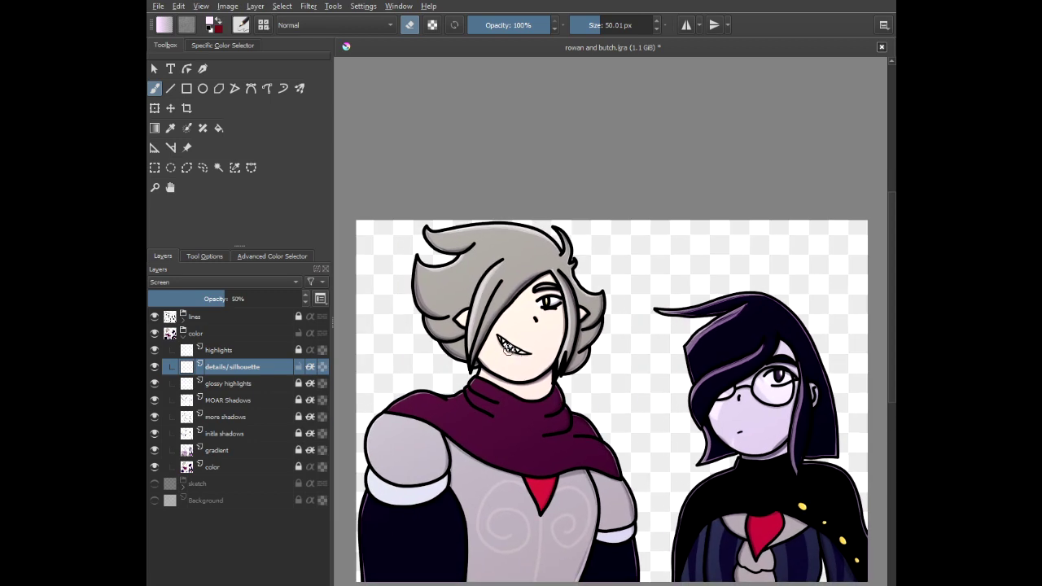
{"action": "scroll", "coordinate": [508, 348], "scroll_direction": "up", "scroll_amount": 8}
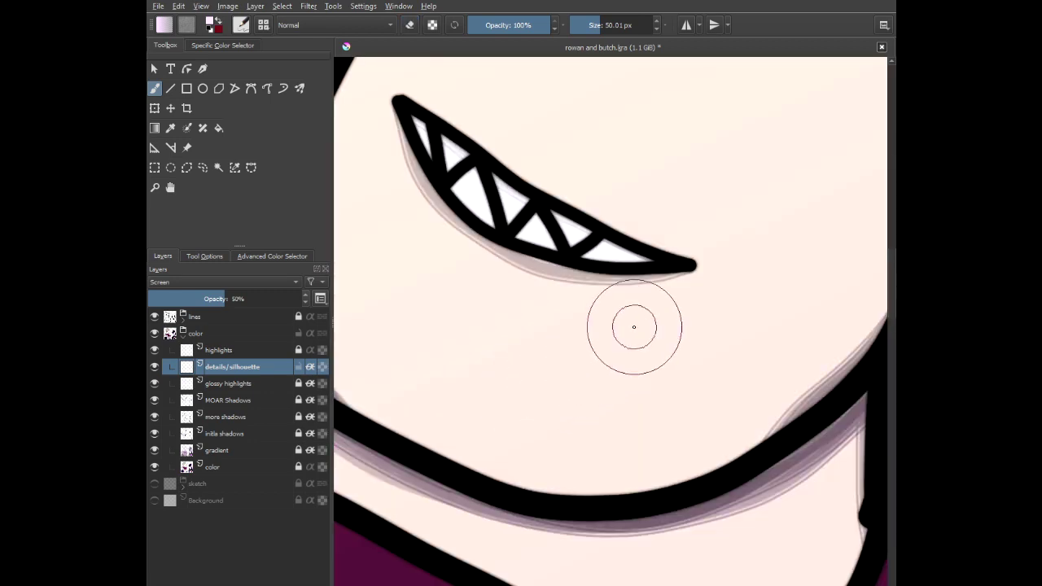
{"action": "mouse_move", "coordinate": [628, 305]}
{"action": "left_mouse_down"}
{"action": "mouse_move", "coordinate": [642, 412]}
{"action": "mouse_move", "coordinate": [603, 472]}
{"action": "left_mouse_up"}
{"action": "scroll", "coordinate": [625, 323], "scroll_direction": "up", "scroll_amount": 2}
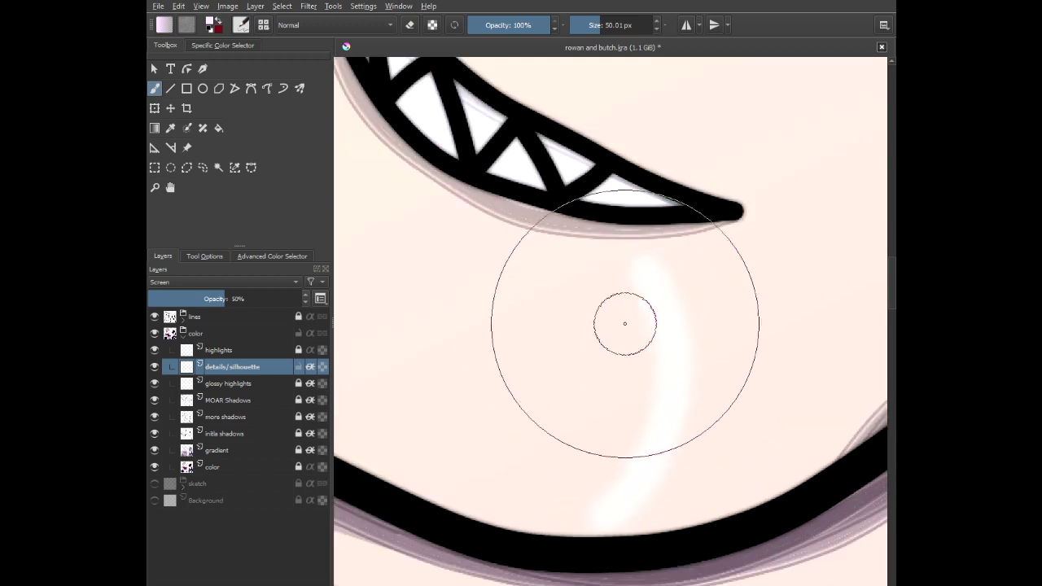
- Broaden the grey-haired character's chin highlight down to the jawline and erase its inner side into a tapered crescent
{"action": "mouse_move", "coordinate": [624, 323]}
{"action": "left_mouse_down"}
{"action": "mouse_move", "coordinate": [639, 270]}
{"action": "mouse_move", "coordinate": [650, 401]}
{"action": "mouse_move", "coordinate": [619, 498]}
{"action": "mouse_move", "coordinate": [519, 565]}
{"action": "mouse_move", "coordinate": [450, 571]}
{"action": "left_mouse_up"}
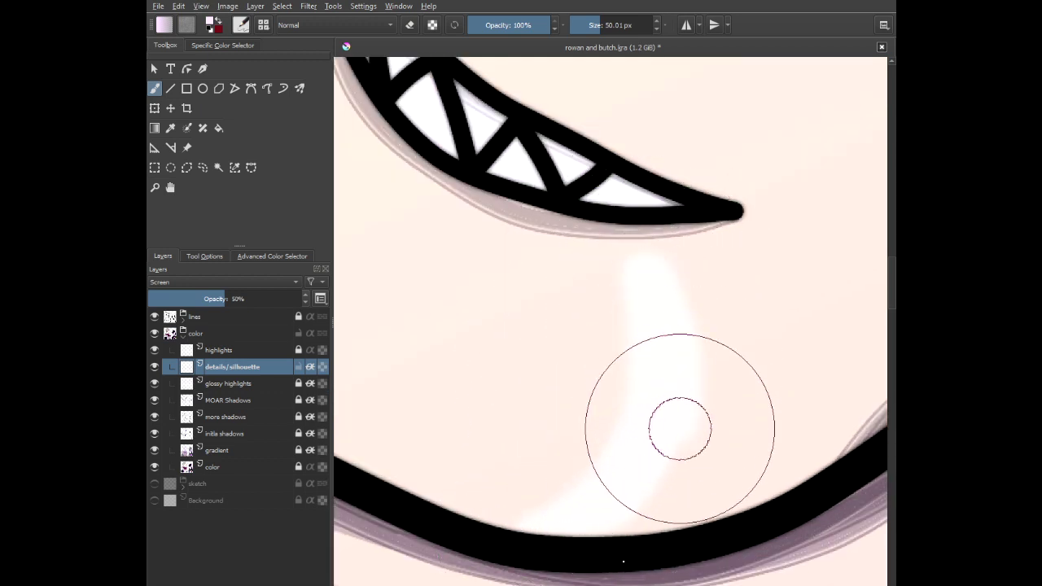
{"action": "scroll", "coordinate": [585, 494], "scroll_direction": "down", "scroll_amount": 2}
{"action": "scroll", "coordinate": [584, 495], "scroll_direction": "down", "scroll_amount": 4}
{"action": "scroll", "coordinate": [598, 493], "scroll_direction": "up", "scroll_amount": 5}
{"action": "key", "text": "e"}
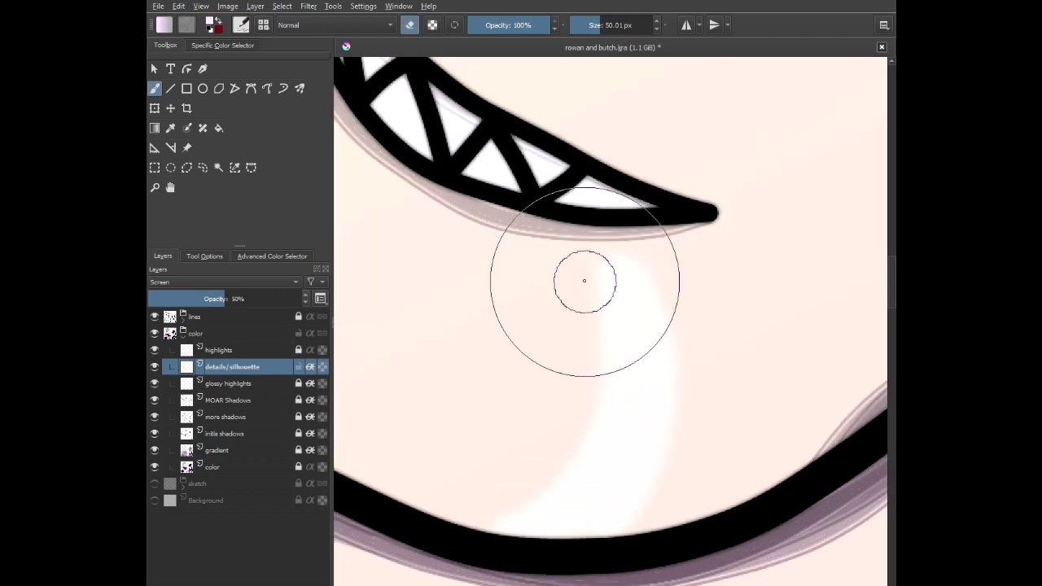
{"action": "mouse_move", "coordinate": [610, 308]}
{"action": "left_mouse_down"}
{"action": "mouse_move", "coordinate": [617, 437]}
{"action": "mouse_move", "coordinate": [573, 528]}
{"action": "mouse_move", "coordinate": [495, 578]}
{"action": "mouse_move", "coordinate": [417, 573]}
{"action": "left_mouse_up"}
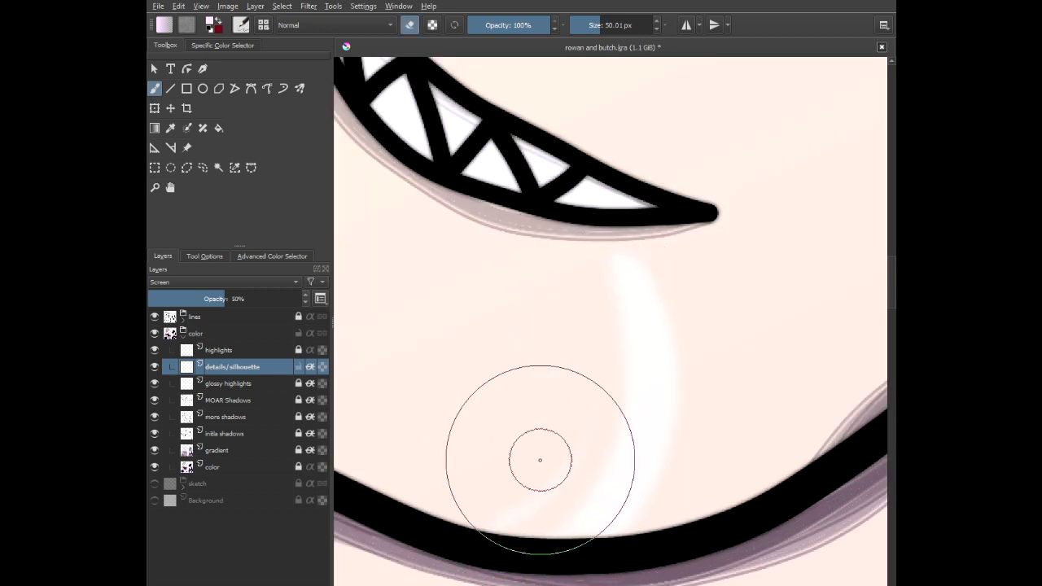
{"action": "scroll", "coordinate": [516, 447], "scroll_direction": "down", "scroll_amount": 5}
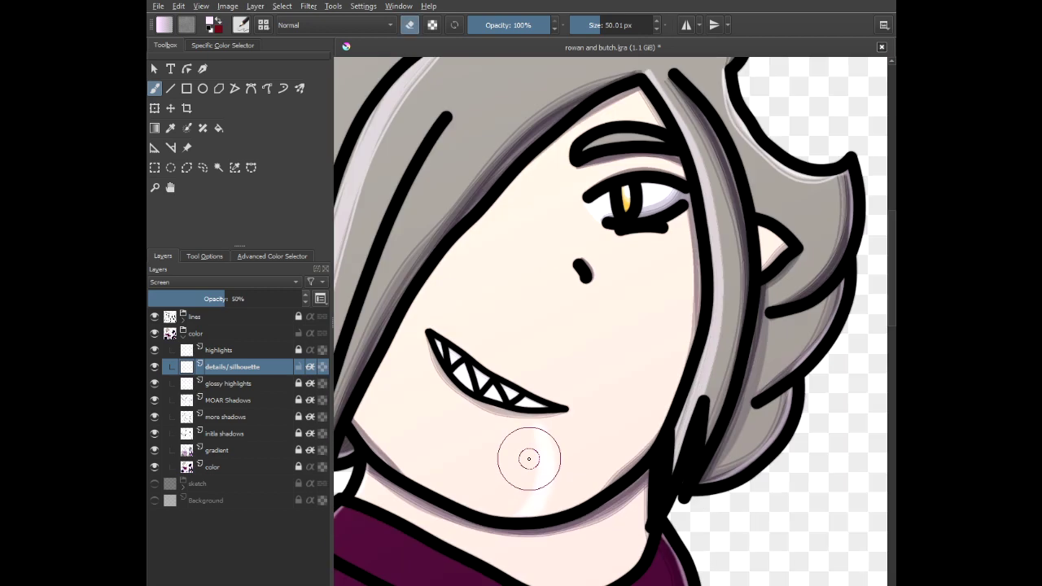
- Return to painting and brush a broad pale highlight on the grey-haired character's cheek beneath the visible eye
{"action": "scroll", "coordinate": [644, 208], "scroll_direction": "up", "scroll_amount": 4}
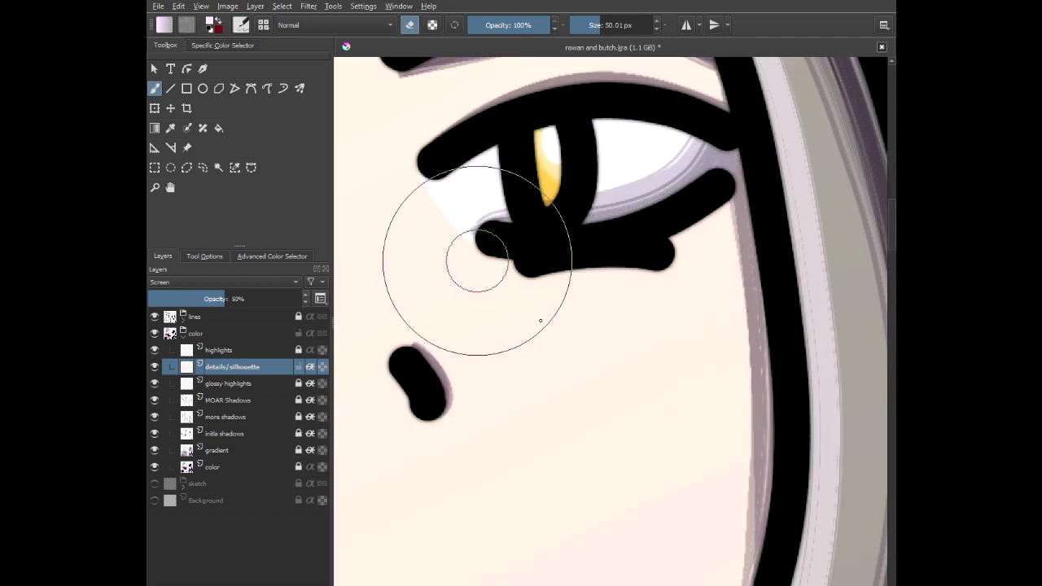
{"action": "key", "text": "e"}
{"action": "mouse_move", "coordinate": [477, 245]}
{"action": "left_mouse_down"}
{"action": "mouse_move", "coordinate": [541, 302]}
{"action": "mouse_move", "coordinate": [608, 378]}
{"action": "mouse_move", "coordinate": [641, 437]}
{"action": "mouse_move", "coordinate": [663, 525]}
{"action": "mouse_move", "coordinate": [686, 557]}
{"action": "mouse_move", "coordinate": [713, 557]}
{"action": "mouse_move", "coordinate": [735, 547]}
{"action": "mouse_move", "coordinate": [758, 430]}
{"action": "mouse_move", "coordinate": [719, 171]}
{"action": "mouse_move", "coordinate": [660, 281]}
{"action": "mouse_move", "coordinate": [734, 249]}
{"action": "mouse_move", "coordinate": [627, 248]}
{"action": "mouse_move", "coordinate": [575, 313]}
{"action": "mouse_move", "coordinate": [563, 290]}
{"action": "mouse_move", "coordinate": [593, 309]}
{"action": "mouse_move", "coordinate": [699, 449]}
{"action": "mouse_move", "coordinate": [678, 259]}
{"action": "mouse_move", "coordinate": [670, 408]}
{"action": "mouse_move", "coordinate": [712, 515]}
{"action": "mouse_move", "coordinate": [673, 357]}
{"action": "mouse_move", "coordinate": [664, 423]}
{"action": "left_mouse_up"}
{"action": "scroll", "coordinate": [663, 423], "scroll_direction": "down", "scroll_amount": 4}
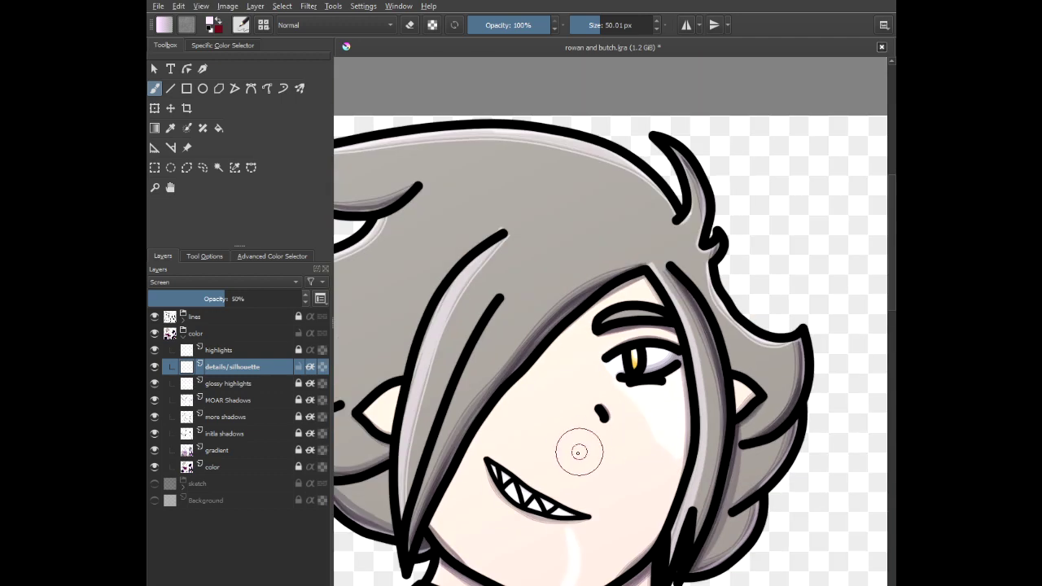
- Brush a pale highlight on the grey-haired character's other cheek, along the hair edge beside the grin
{"action": "mouse_move", "coordinate": [565, 462]}
{"action": "left_mouse_down"}
{"action": "mouse_move", "coordinate": [661, 304]}
{"action": "mouse_move", "coordinate": [567, 274]}
{"action": "mouse_move", "coordinate": [600, 215]}
{"action": "mouse_move", "coordinate": [678, 144]}
{"action": "mouse_move", "coordinate": [669, 185]}
{"action": "mouse_move", "coordinate": [531, 479]}
{"action": "mouse_move", "coordinate": [488, 520]}
{"action": "mouse_move", "coordinate": [546, 437]}
{"action": "mouse_move", "coordinate": [500, 473]}
{"action": "mouse_move", "coordinate": [582, 338]}
{"action": "left_mouse_up"}
{"action": "scroll", "coordinate": [569, 279], "scroll_direction": "up", "scroll_amount": 4}
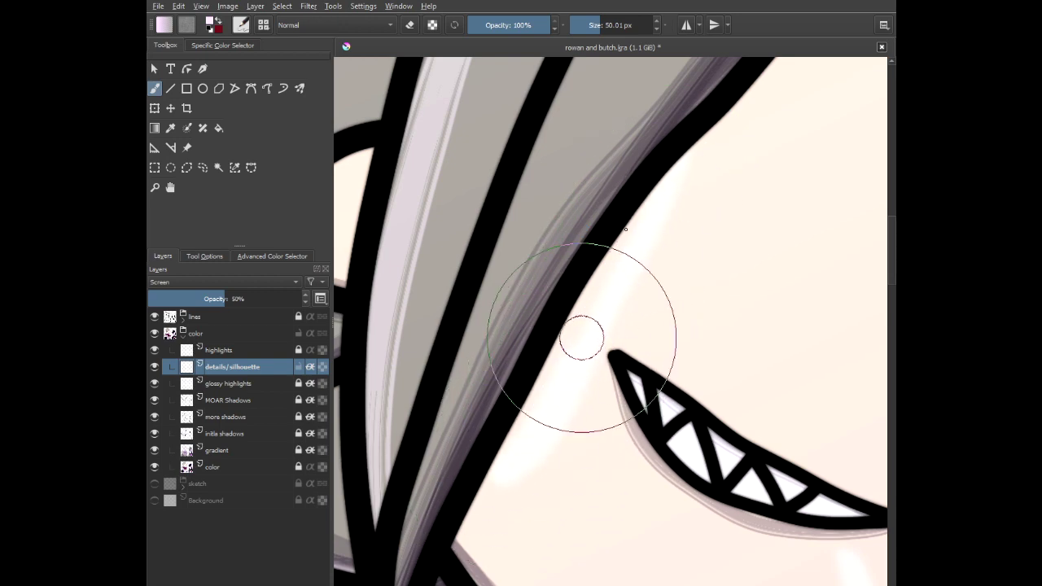
{"action": "scroll", "coordinate": [472, 503], "scroll_direction": "down", "scroll_amount": 6}
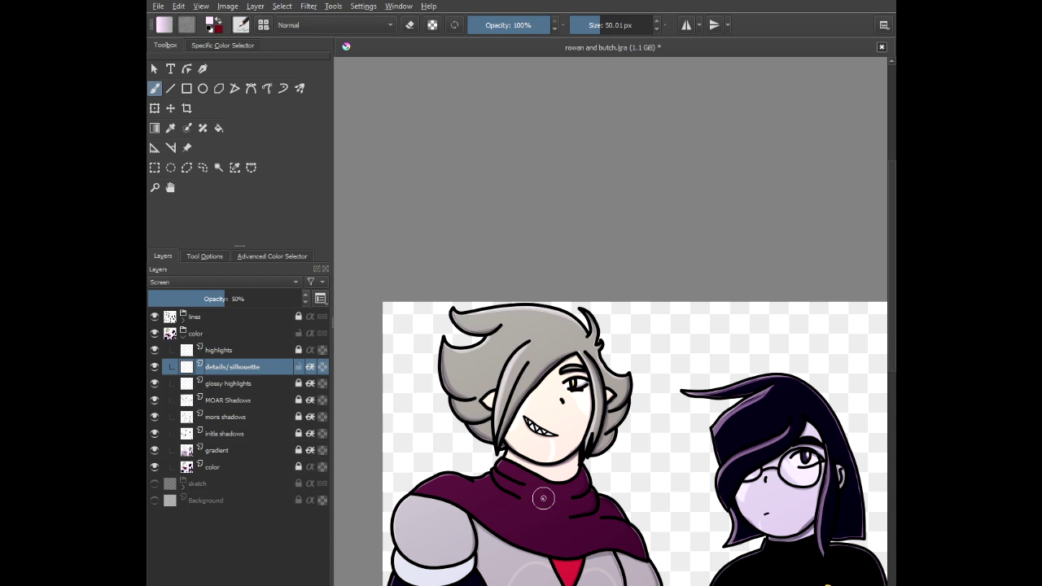
- Switch to a soft blending brush preset at 116.73 px and smooth the grey-haired character's cheek highlight along the hair edge
{"action": "mouse_move", "coordinate": [543, 498]}
{"action": "left_mouse_down"}
{"action": "mouse_move", "coordinate": [510, 453]}
{"action": "mouse_move", "coordinate": [488, 391]}
{"action": "left_mouse_up"}
{"action": "right_click", "coordinate": [488, 333]}
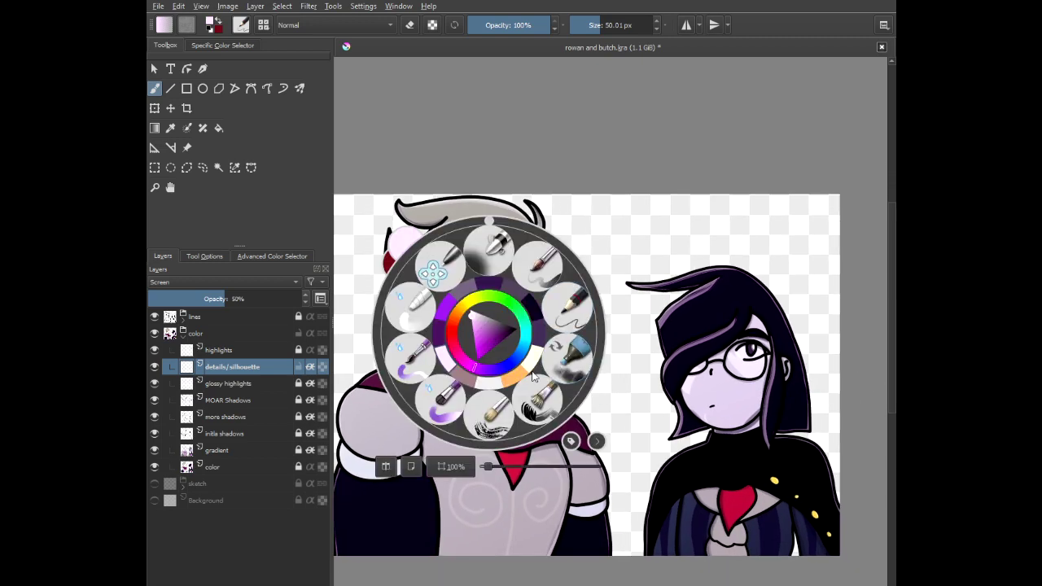
{"action": "left_click", "coordinate": [420, 318]}
{"action": "scroll", "coordinate": [465, 302], "scroll_direction": "up", "scroll_amount": 6}
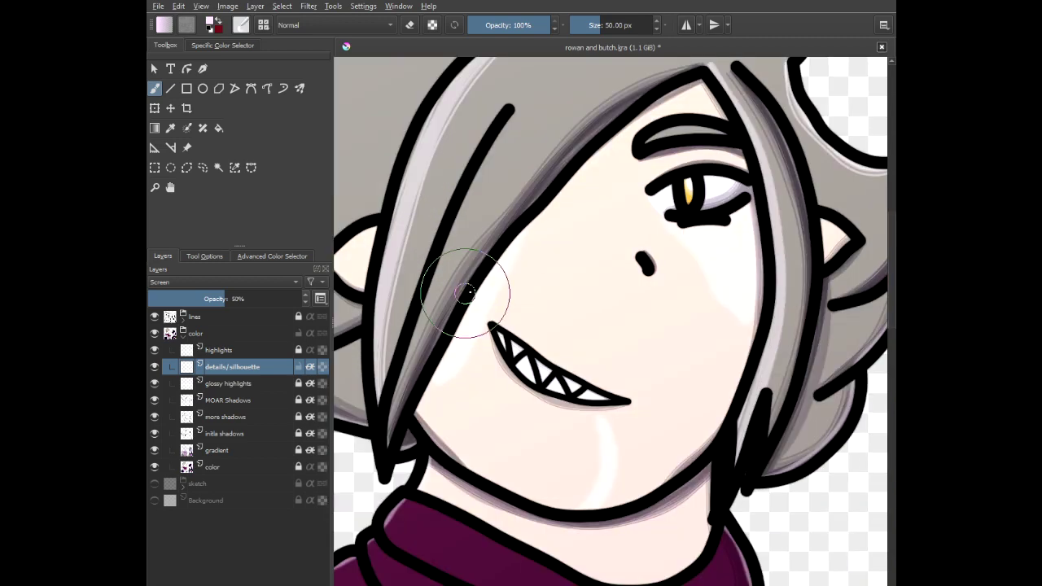
{"action": "mouse_move", "coordinate": [587, 195]}
{"action": "left_mouse_down"}
{"action": "mouse_move", "coordinate": [644, 155]}
{"action": "mouse_move", "coordinate": [586, 245]}
{"action": "mouse_move", "coordinate": [526, 390]}
{"action": "mouse_move", "coordinate": [458, 461]}
{"action": "left_mouse_up"}
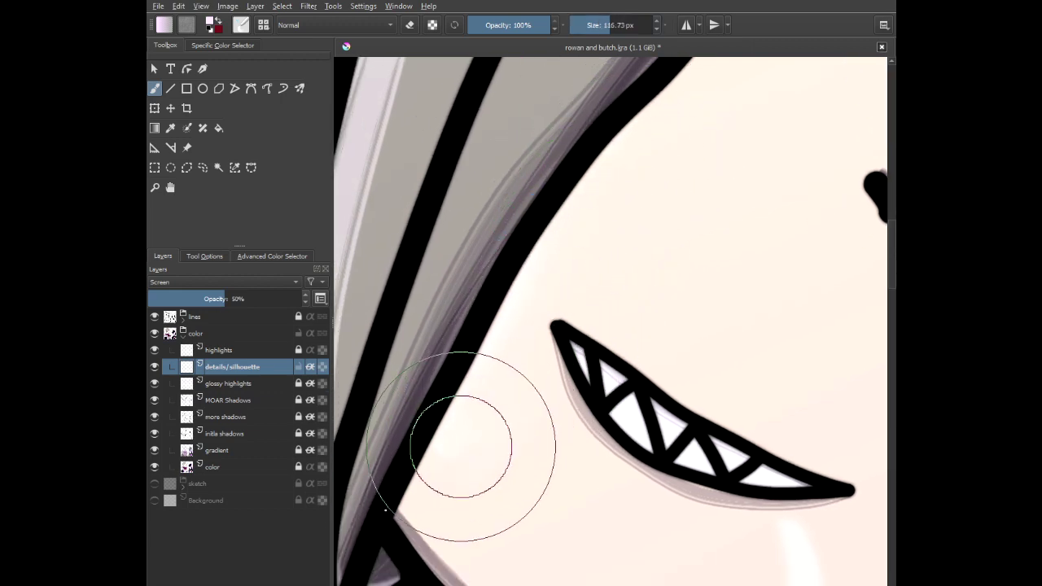
- Blend both sides of the grey-haired character's chin highlight softly into the skin
{"action": "scroll", "coordinate": [565, 300], "scroll_direction": "down", "scroll_amount": 2}
{"action": "scroll", "coordinate": [660, 465], "scroll_direction": "up", "scroll_amount": 3}
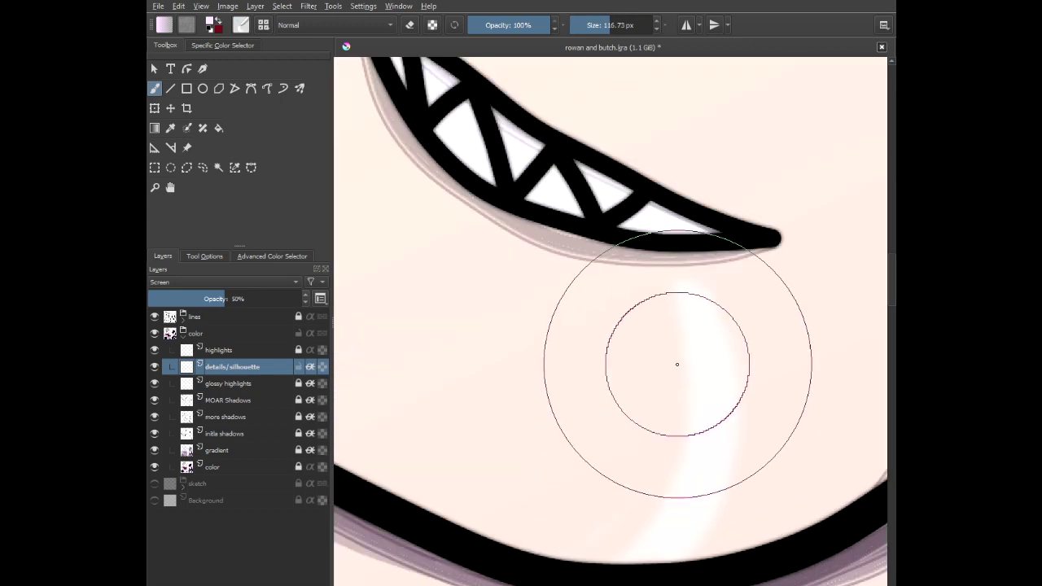
{"action": "mouse_move", "coordinate": [679, 330]}
{"action": "left_mouse_down"}
{"action": "mouse_move", "coordinate": [726, 450]}
{"action": "mouse_move", "coordinate": [703, 530]}
{"action": "mouse_move", "coordinate": [594, 567]}
{"action": "left_mouse_up"}
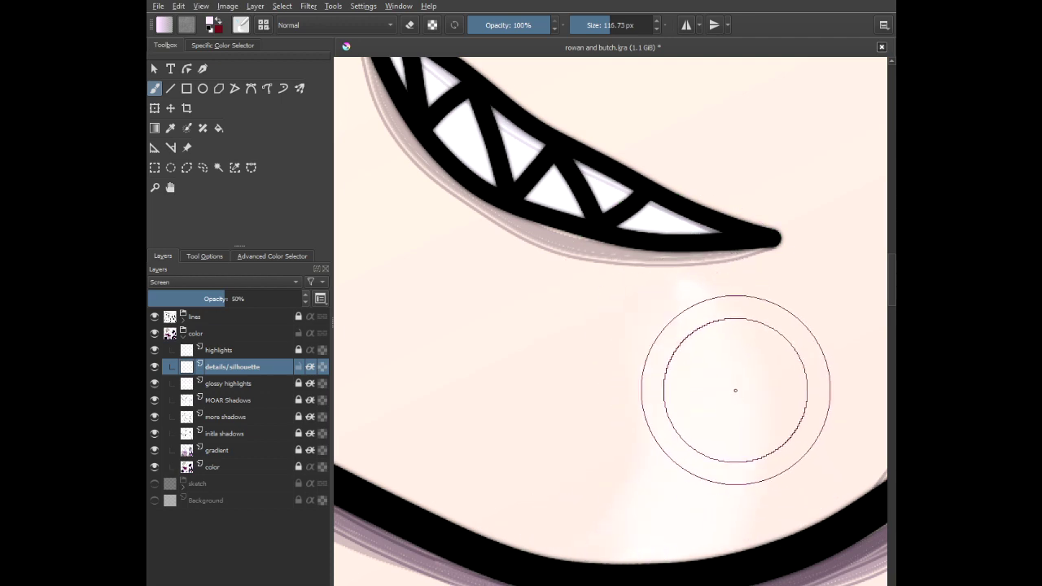
{"action": "left_click_drag", "start_coordinate": [735, 391], "coordinate": [644, 251]}
{"action": "scroll", "coordinate": [663, 305], "scroll_direction": "down", "scroll_amount": 3}
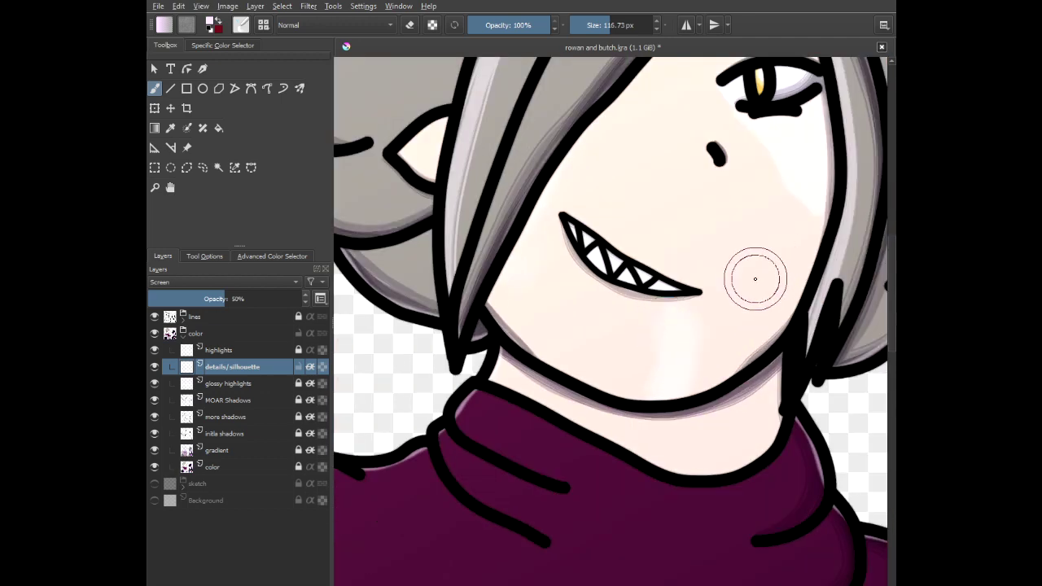
- Soften the lower and inner edges of the cheek highlight beneath the grey-haired character's eye
{"action": "scroll", "coordinate": [624, 302], "scroll_direction": "down", "scroll_amount": 2}
{"action": "scroll", "coordinate": [628, 190], "scroll_direction": "up", "scroll_amount": 6}
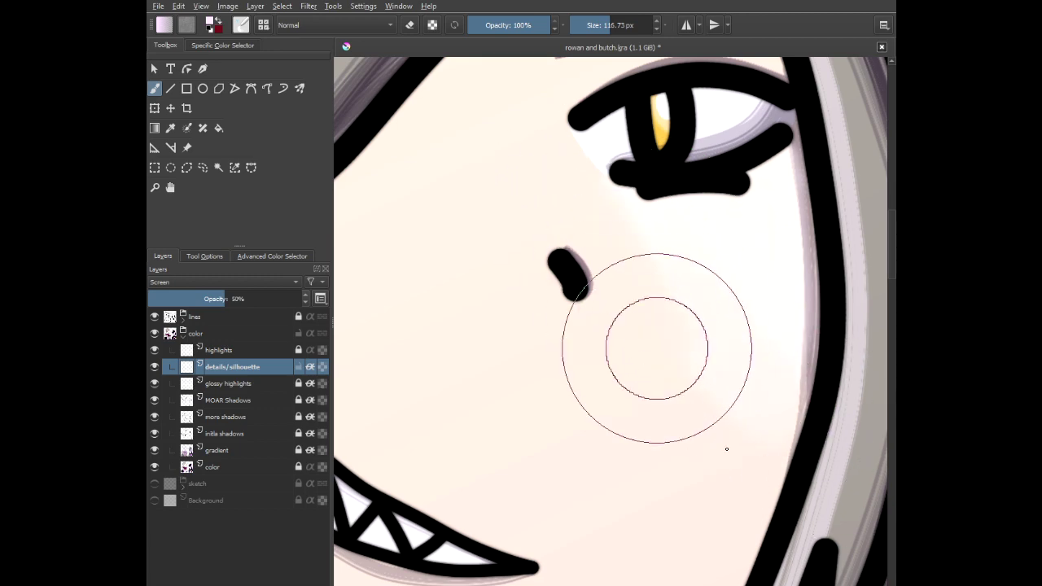
{"action": "scroll", "coordinate": [615, 261], "scroll_direction": "down", "scroll_amount": 5}
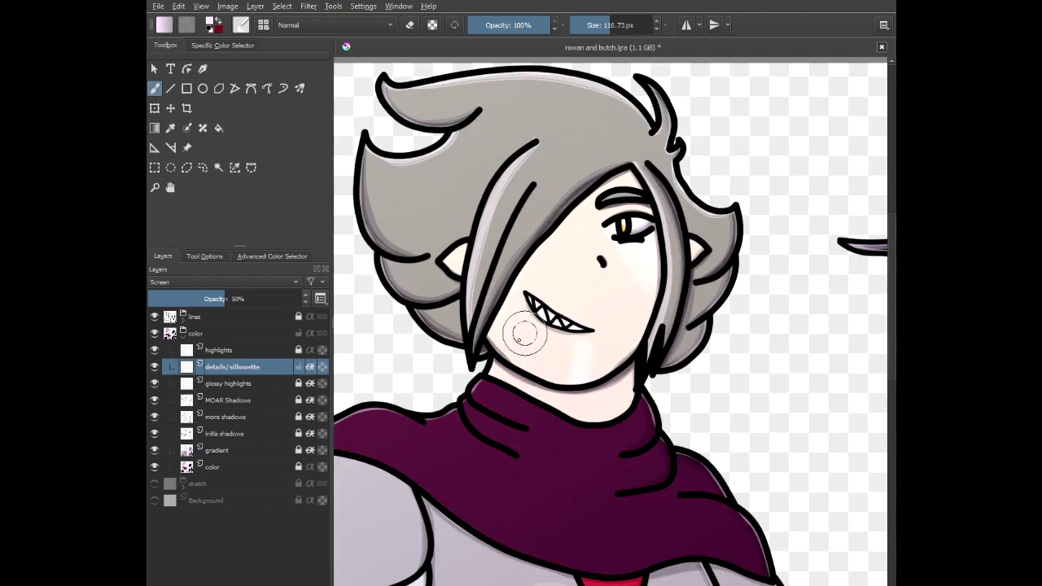
- Fade the remaining hard edge of the grey-haired character's chin highlight and check the cheek highlight beside the grin
{"action": "scroll", "coordinate": [551, 397], "scroll_direction": "up", "scroll_amount": 6}
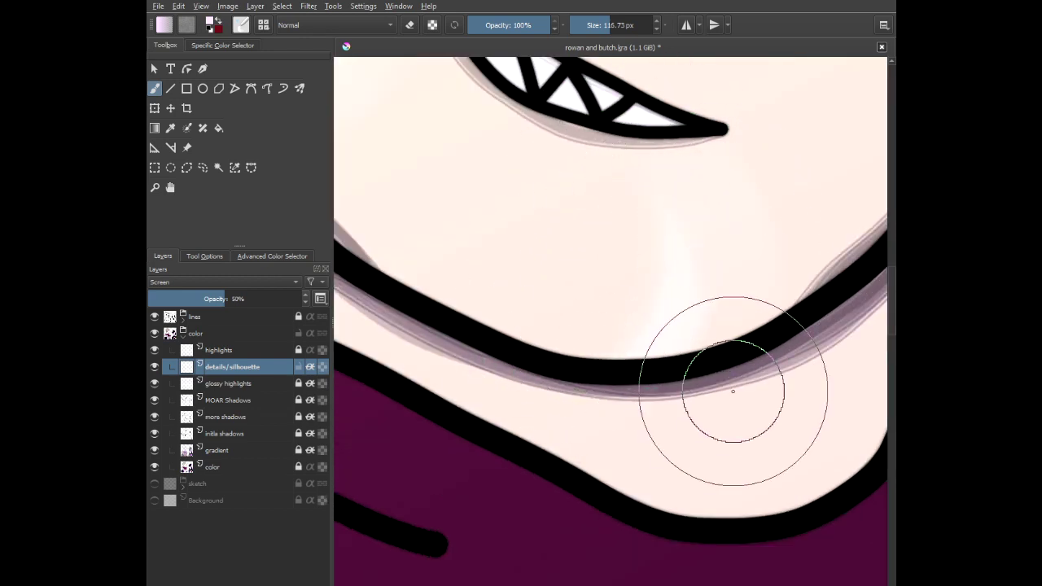
{"action": "scroll", "coordinate": [674, 353], "scroll_direction": "down", "scroll_amount": 2}
{"action": "scroll", "coordinate": [675, 354], "scroll_direction": "down", "scroll_amount": 2}
{"action": "scroll", "coordinate": [606, 315], "scroll_direction": "up", "scroll_amount": 3}
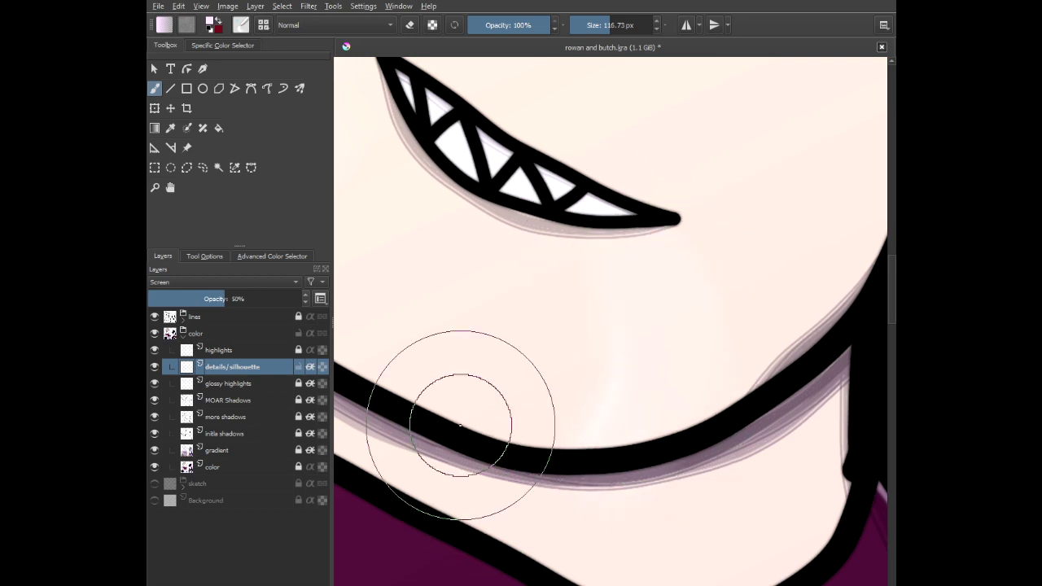
{"action": "scroll", "coordinate": [470, 321], "scroll_direction": "down", "scroll_amount": 3}
{"action": "scroll", "coordinate": [408, 238], "scroll_direction": "up", "scroll_amount": 4}
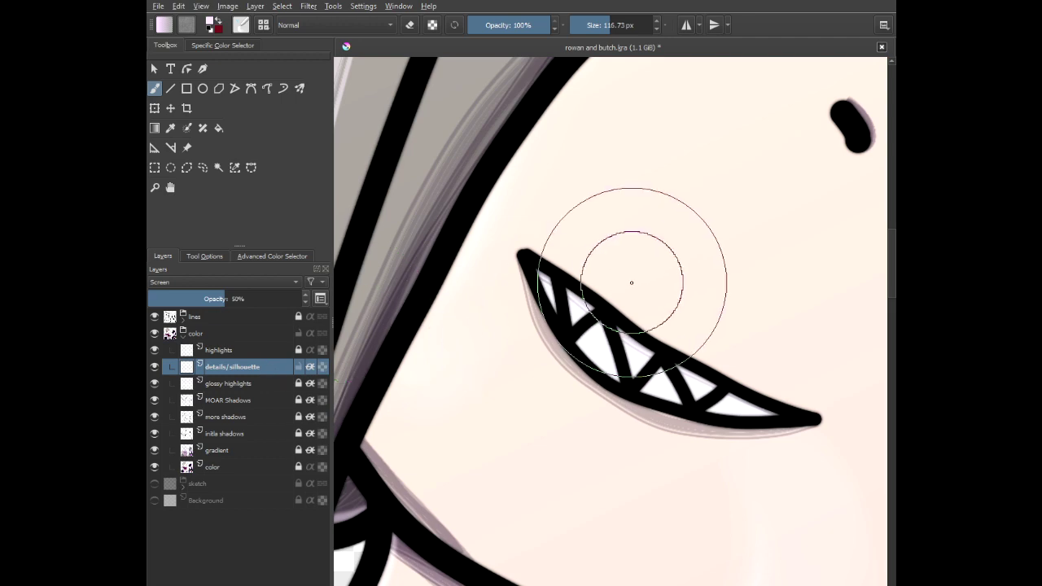
{"action": "scroll", "coordinate": [657, 276], "scroll_direction": "down", "scroll_amount": 2}
{"action": "left_click_drag", "start_coordinate": [668, 269], "coordinate": [356, 389]}
{"action": "scroll", "coordinate": [408, 347], "scroll_direction": "down", "scroll_amount": 2}
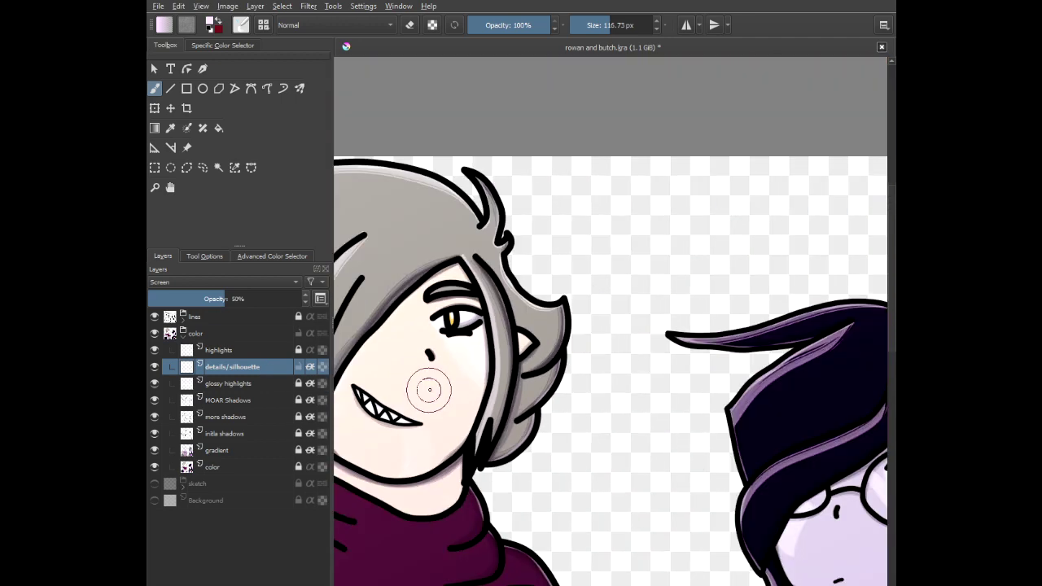
- Smooth the under-eye cheek highlight further so it fades gradually towards the grey-haired character's nose and jaw
{"action": "scroll", "coordinate": [415, 367], "scroll_direction": "up", "scroll_amount": 5}
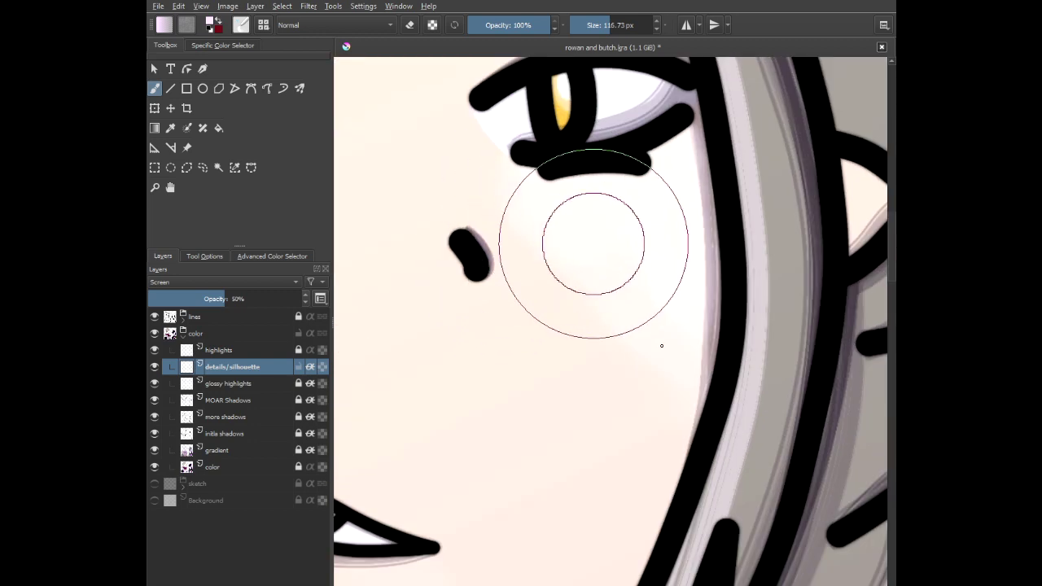
{"action": "scroll", "coordinate": [675, 484], "scroll_direction": "down", "scroll_amount": 5}
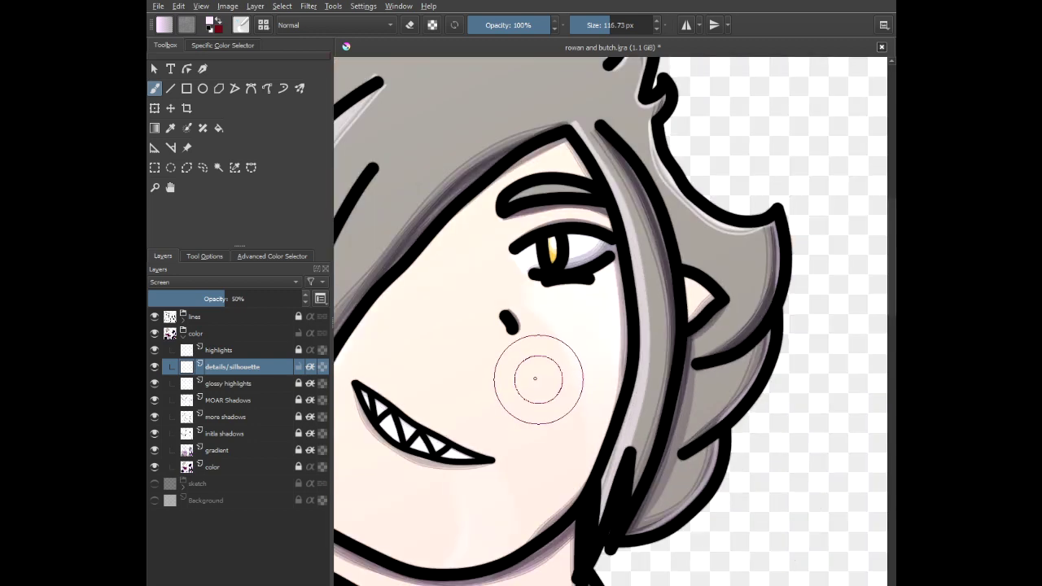
{"action": "scroll", "coordinate": [695, 444], "scroll_direction": "down", "scroll_amount": 3}
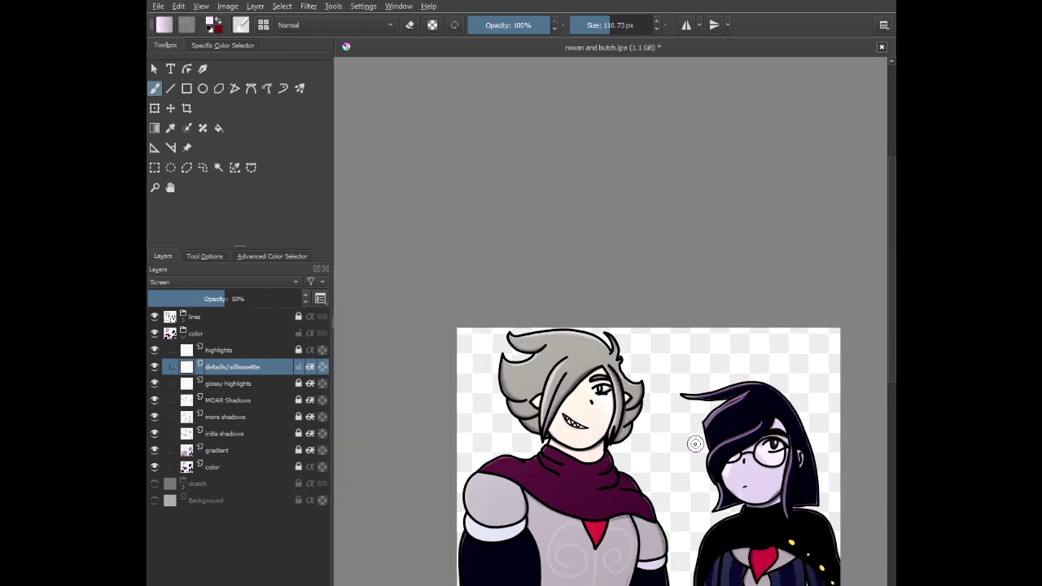
- Blend the dark-haired character's cheek highlight beside the hair and the small chin highlight into the lilac skin
{"action": "scroll", "coordinate": [695, 444], "scroll_direction": "up", "scroll_amount": 8}
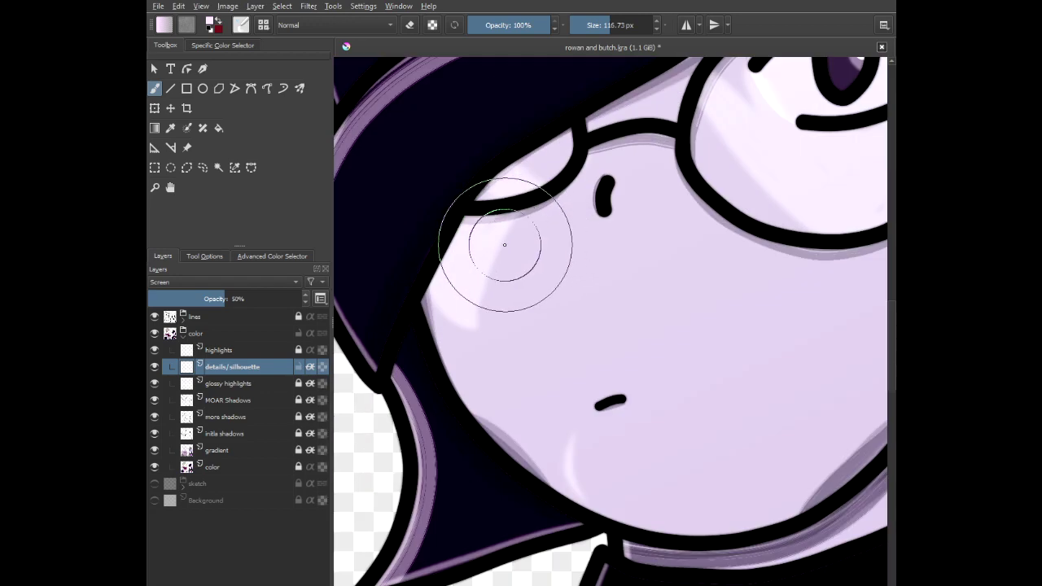
{"action": "scroll", "coordinate": [505, 245], "scroll_direction": "up", "scroll_amount": 2}
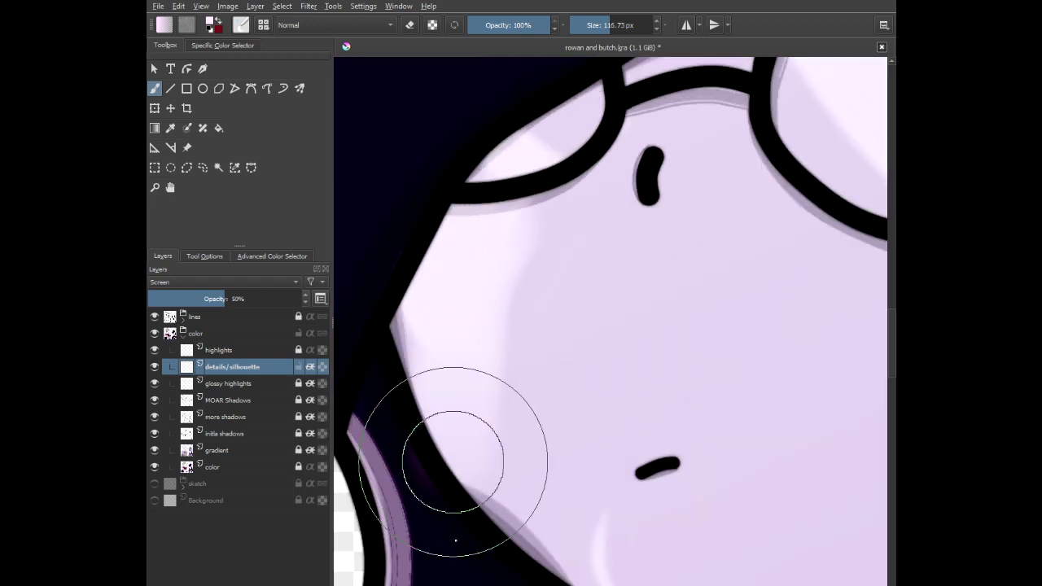
{"action": "mouse_move", "coordinate": [454, 461]}
{"action": "left_mouse_down"}
{"action": "mouse_move", "coordinate": [404, 355]}
{"action": "mouse_move", "coordinate": [405, 210]}
{"action": "left_mouse_up"}
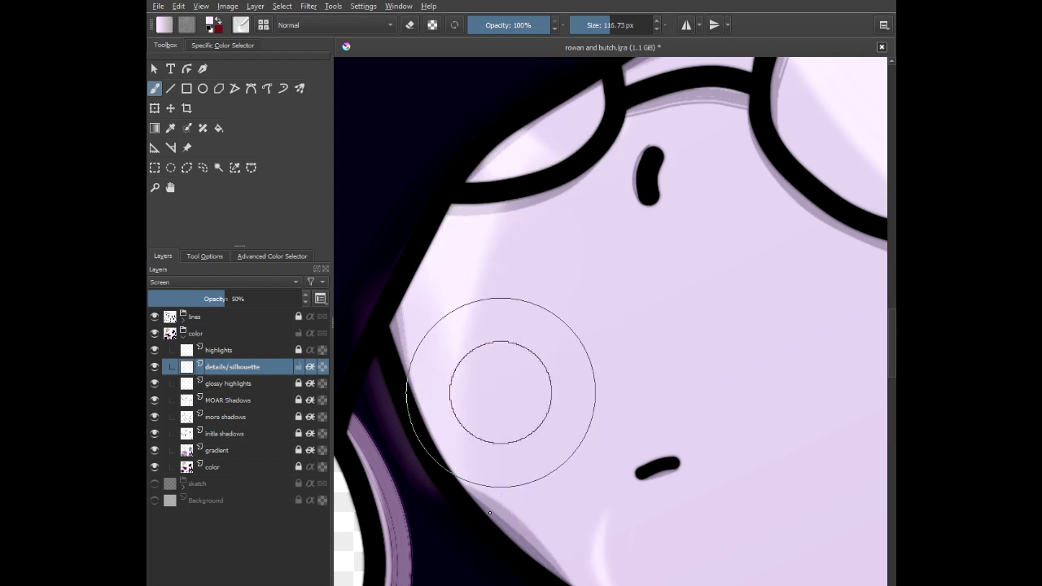
{"action": "left_click_drag", "start_coordinate": [425, 251], "coordinate": [382, 86]}
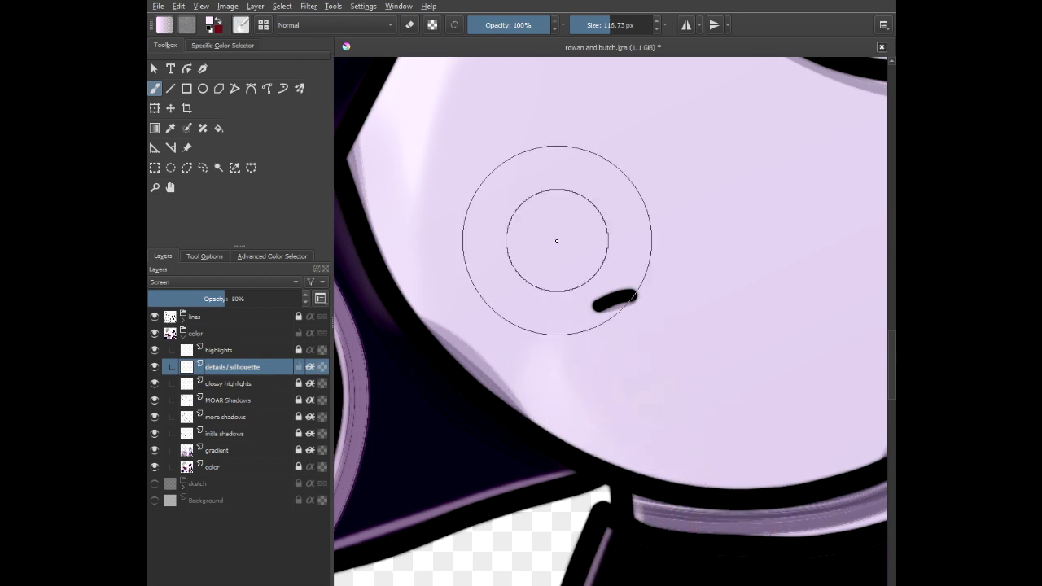
{"action": "scroll", "coordinate": [425, 223], "scroll_direction": "down", "scroll_amount": 2}
{"action": "scroll", "coordinate": [505, 314], "scroll_direction": "down", "scroll_amount": 2}
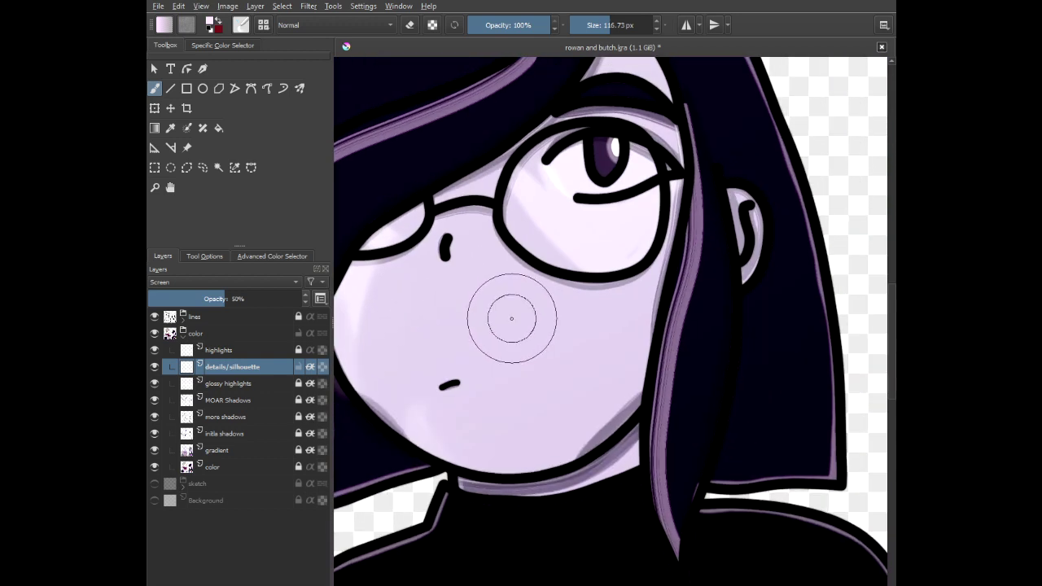
- Soften the highlight edges inside the dark-haired character's large glasses lens and on the cheek directly beneath it
{"action": "scroll", "coordinate": [517, 179], "scroll_direction": "up", "scroll_amount": 4}
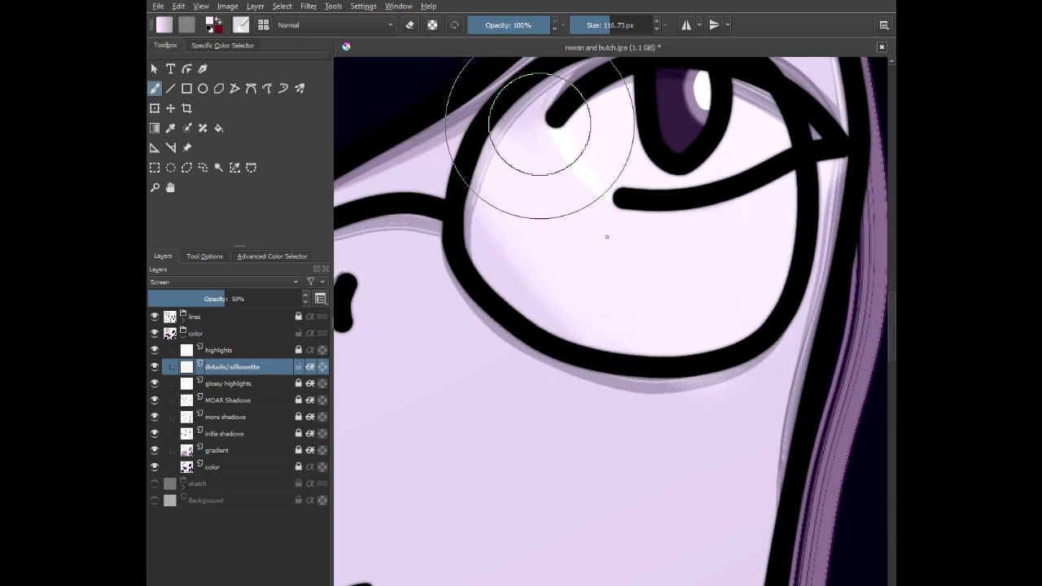
{"action": "scroll", "coordinate": [724, 391], "scroll_direction": "down", "scroll_amount": 3}
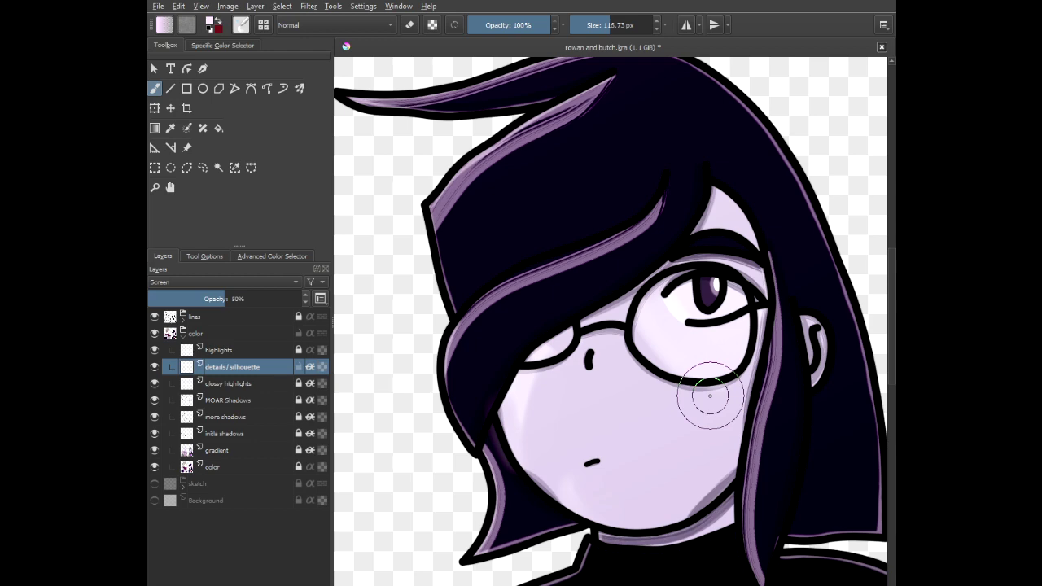
{"action": "scroll", "coordinate": [709, 396], "scroll_direction": "up", "scroll_amount": 3}
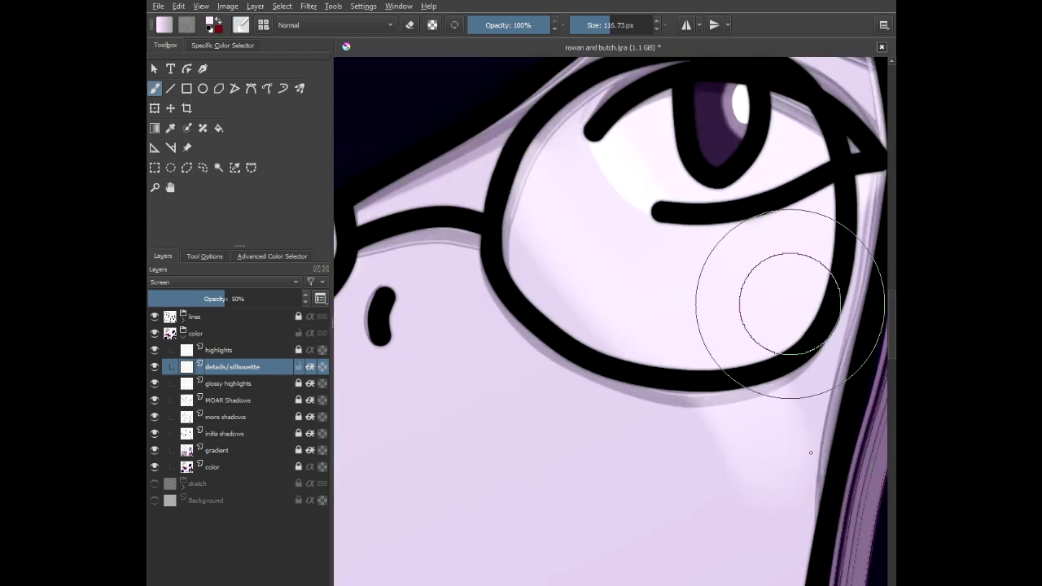
{"action": "left_click_drag", "start_coordinate": [717, 449], "coordinate": [632, 237]}
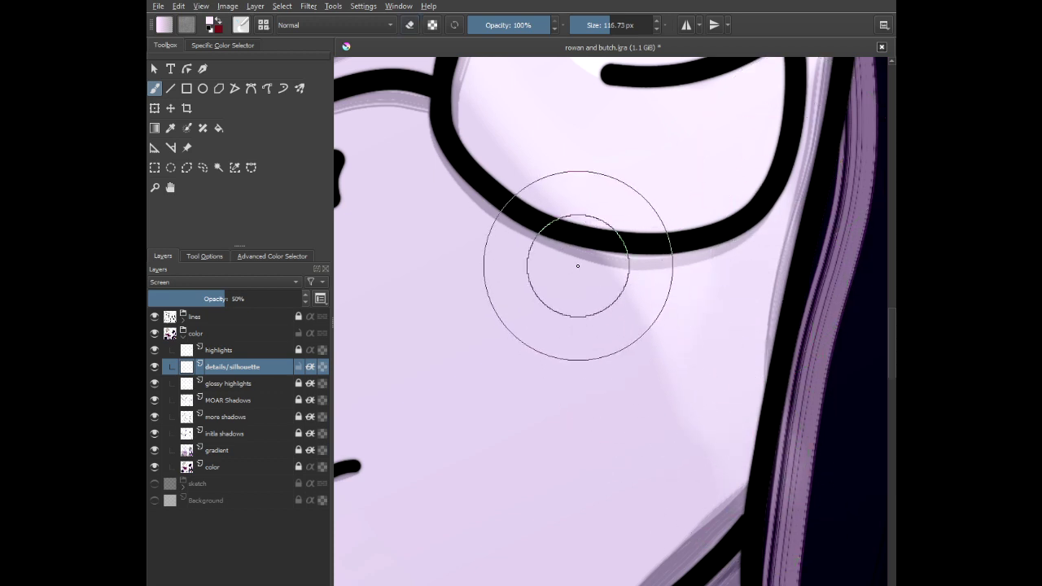
{"action": "scroll", "coordinate": [602, 367], "scroll_direction": "down", "scroll_amount": 3}
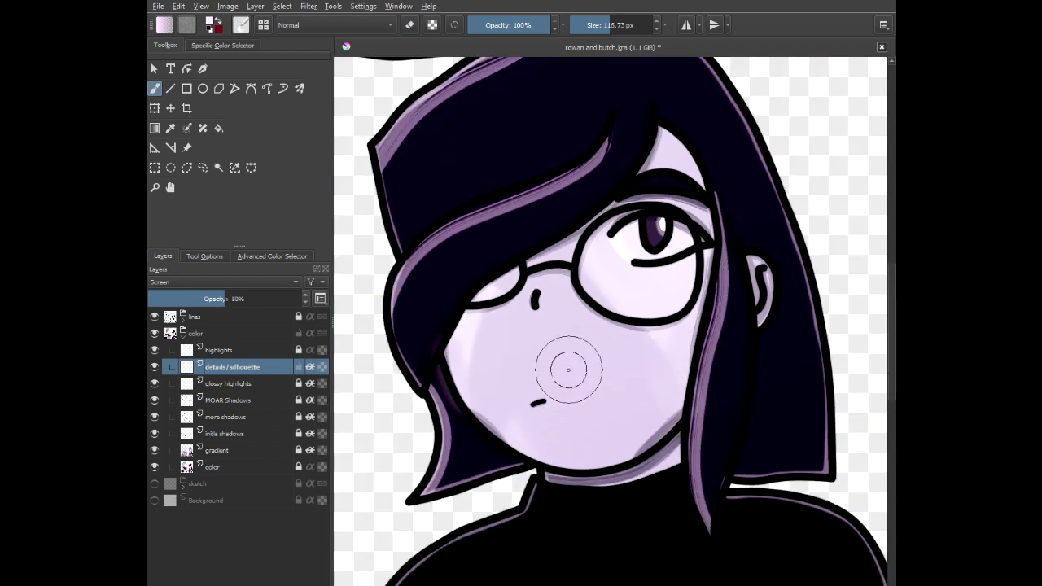
- Enlarge the blending brush to 289.67 px for the dark-haired character's face
{"action": "scroll", "coordinate": [568, 370], "scroll_direction": "down", "scroll_amount": 4}
{"action": "scroll", "coordinate": [513, 383], "scroll_direction": "up", "scroll_amount": 5}
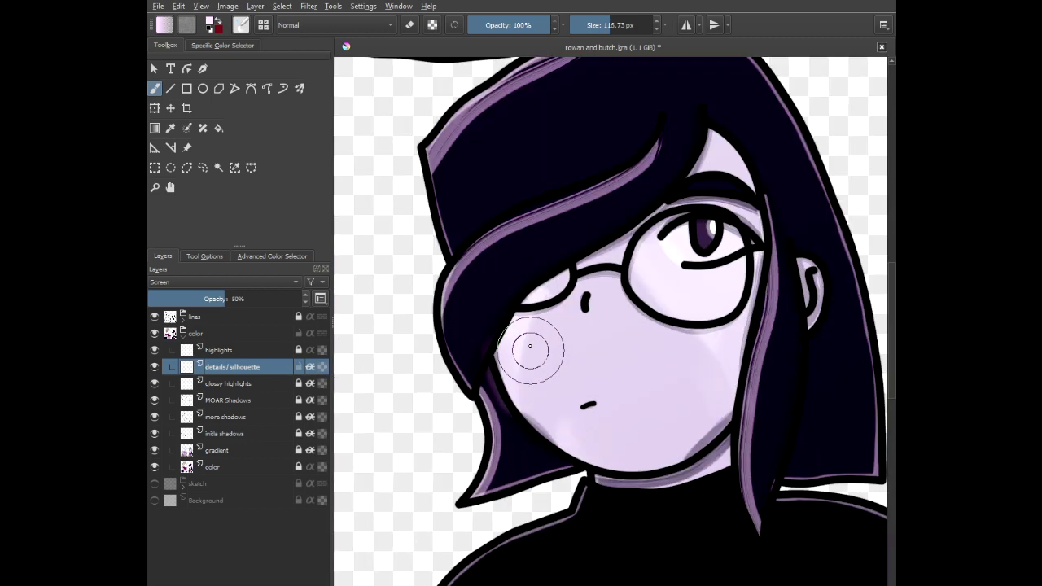
{"action": "left_click", "coordinate": [625, 27]}
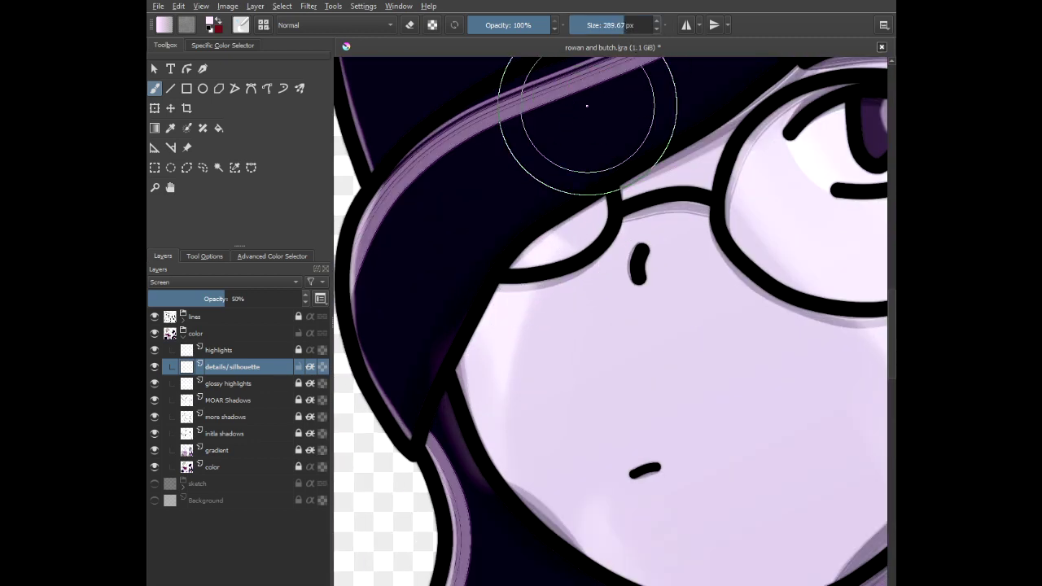
- Erase the uneven highlight edges on the dark-haired character's cheeks and chin with the 289.67 px brush in eraser mode
{"action": "key", "text": "e"}
{"action": "mouse_move", "coordinate": [560, 251]}
{"action": "left_mouse_down"}
{"action": "mouse_move", "coordinate": [503, 404]}
{"action": "mouse_move", "coordinate": [537, 510]}
{"action": "left_mouse_up"}
{"action": "left_click_drag", "start_coordinate": [570, 460], "coordinate": [329, 382]}
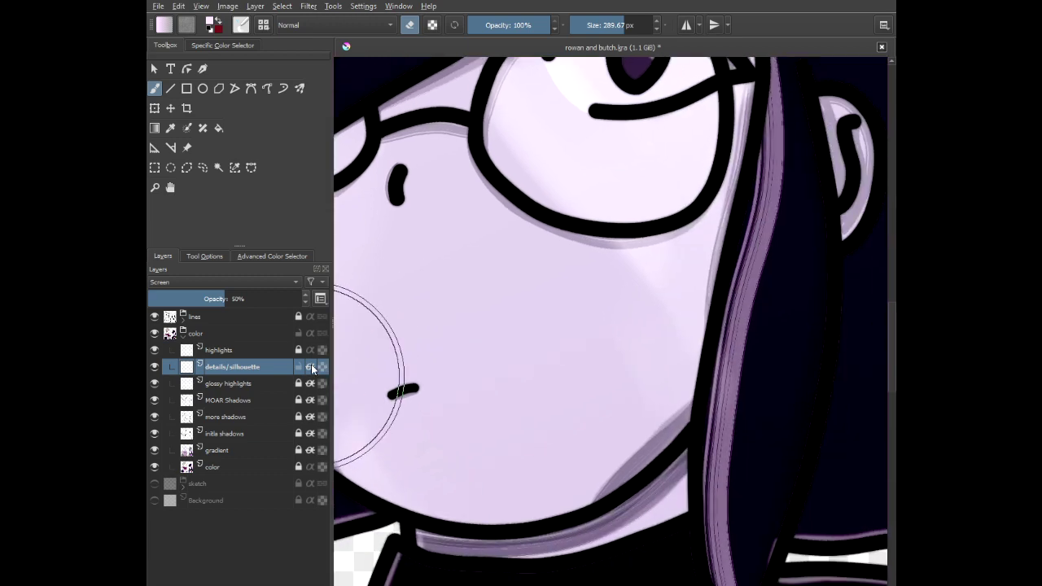
{"action": "scroll", "coordinate": [529, 240], "scroll_direction": "down", "scroll_amount": 1}
{"action": "left_click_drag", "start_coordinate": [516, 189], "coordinate": [524, 214]}
{"action": "scroll", "coordinate": [636, 313], "scroll_direction": "down", "scroll_amount": 2}
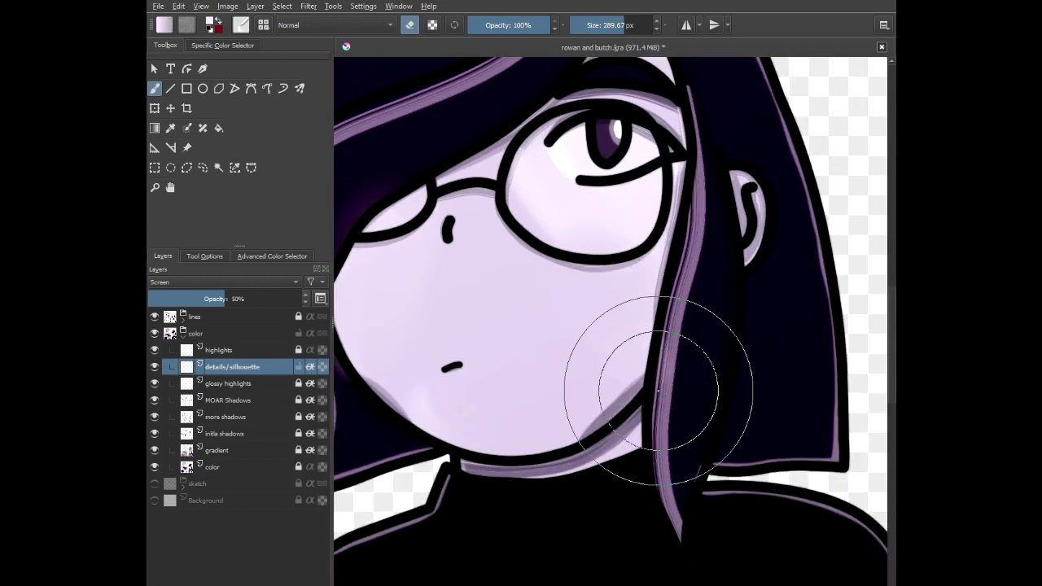
- Review the blended face highlights on both characters, from the full composition down to a close view of the grey-haired character's face
{"action": "scroll", "coordinate": [559, 302], "scroll_direction": "down", "scroll_amount": 3}
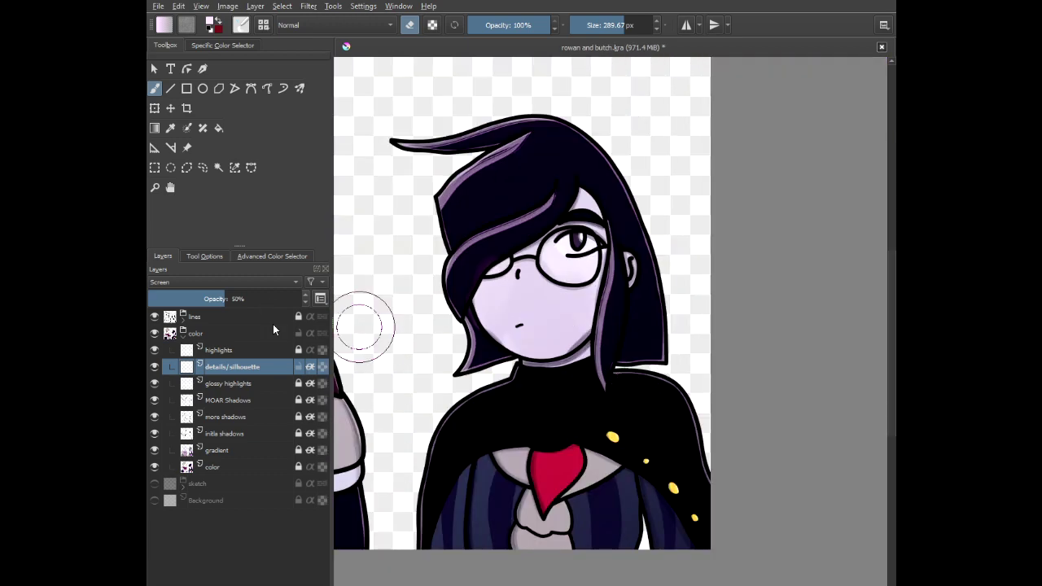
{"action": "left_click_drag", "start_coordinate": [461, 290], "coordinate": [717, 284]}
{"action": "scroll", "coordinate": [647, 273], "scroll_direction": "down", "scroll_amount": 3}
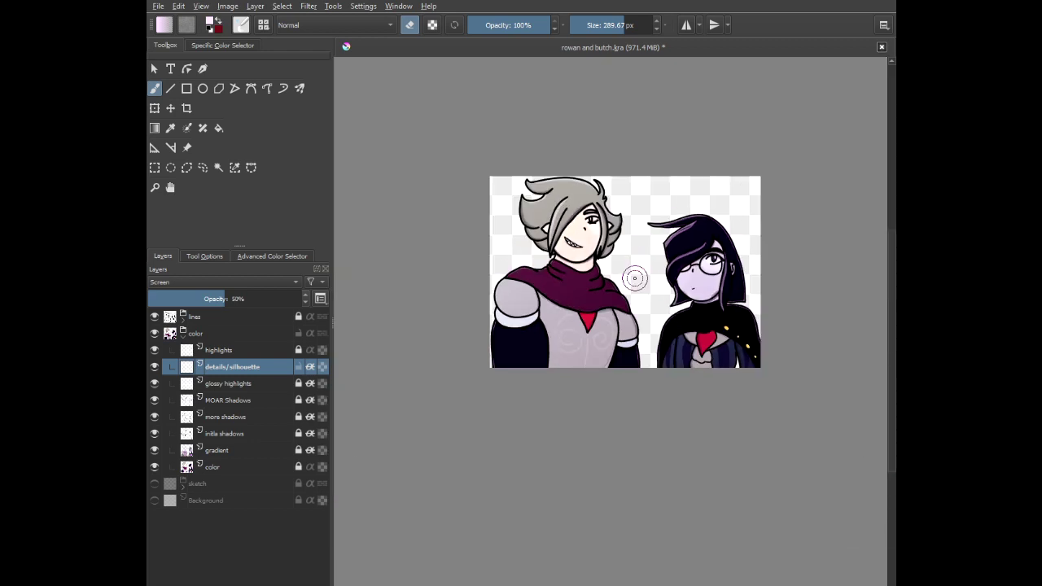
{"action": "scroll", "coordinate": [635, 227], "scroll_direction": "up", "scroll_amount": 3}
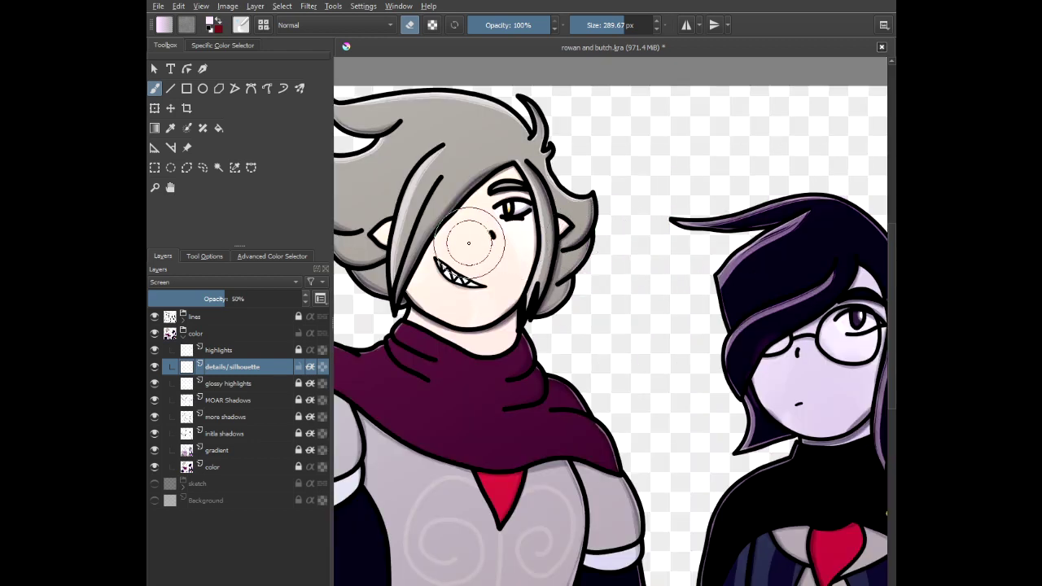
{"action": "scroll", "coordinate": [470, 243], "scroll_direction": "up", "scroll_amount": 3}
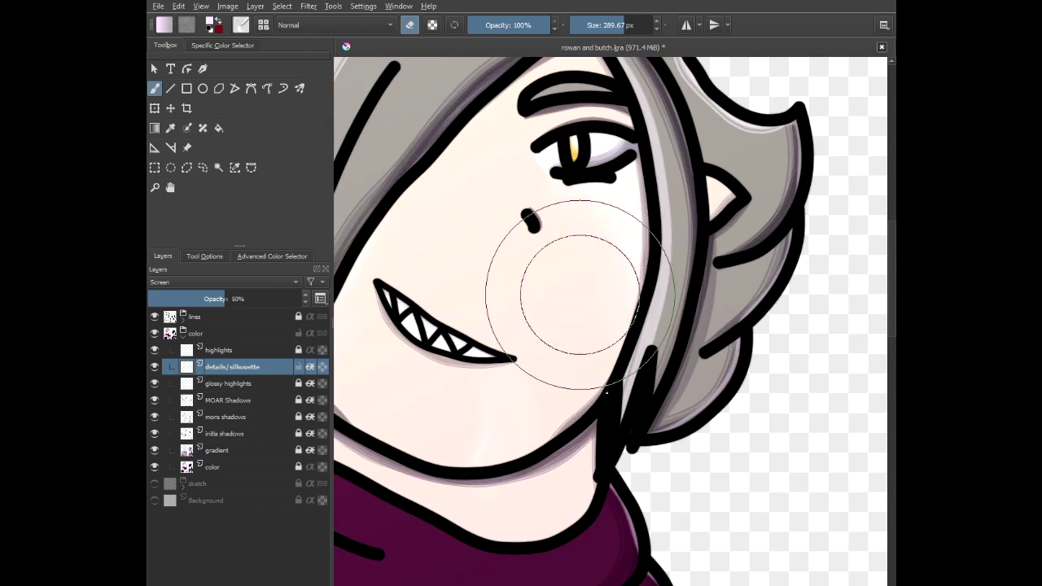
{"action": "scroll", "coordinate": [580, 295], "scroll_direction": "down", "scroll_amount": 4}
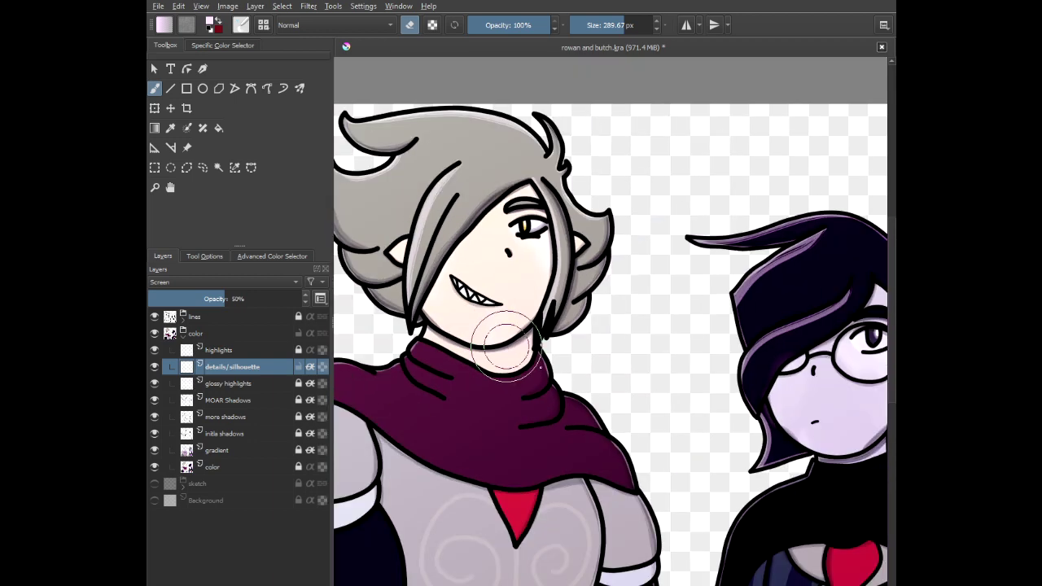
{"action": "scroll", "coordinate": [506, 342], "scroll_direction": "down", "scroll_amount": 1}
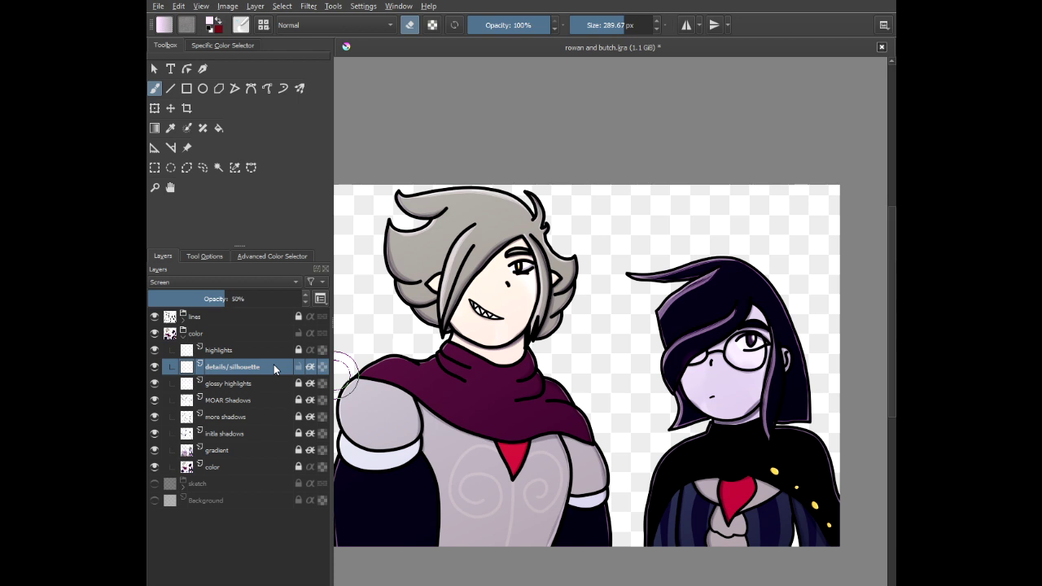
- Switch to a different brush preset at 50.01 px and lock the details/silhouette layer
{"action": "right_click", "coordinate": [595, 183]}
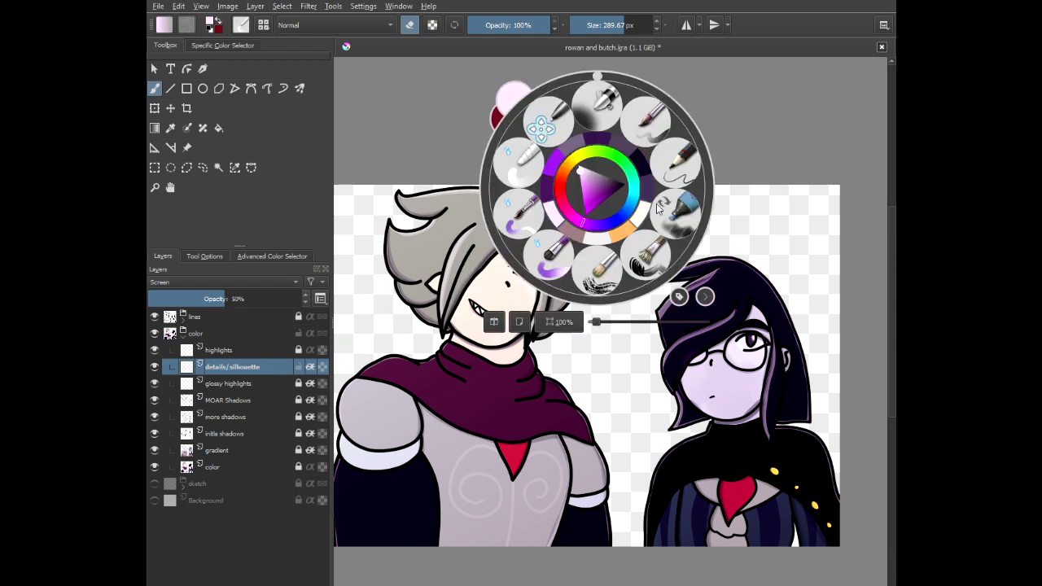
{"action": "left_click", "coordinate": [641, 126]}
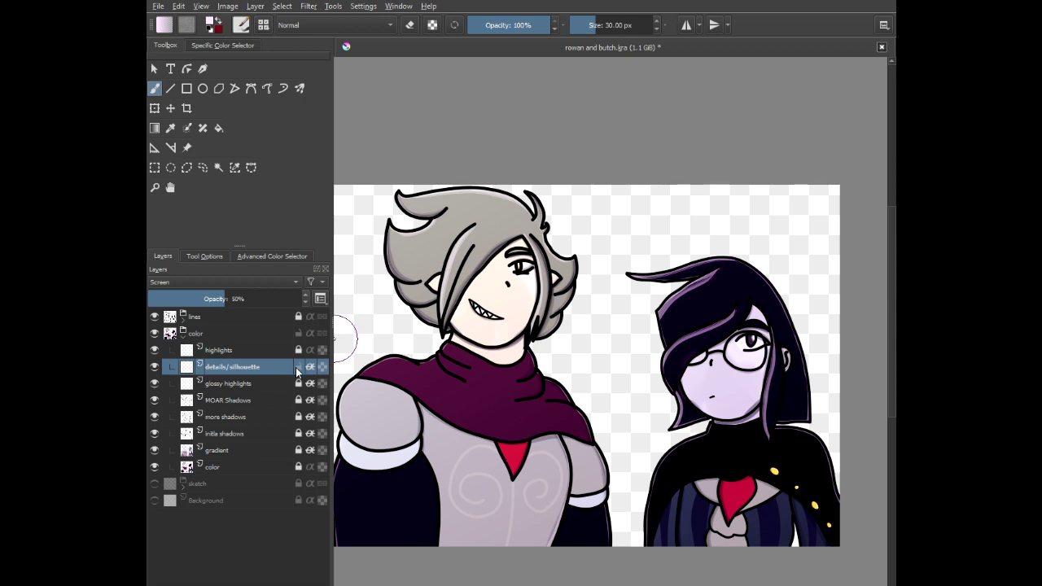
{"action": "right_click", "coordinate": [539, 274]}
{"action": "left_click", "coordinate": [621, 246]}
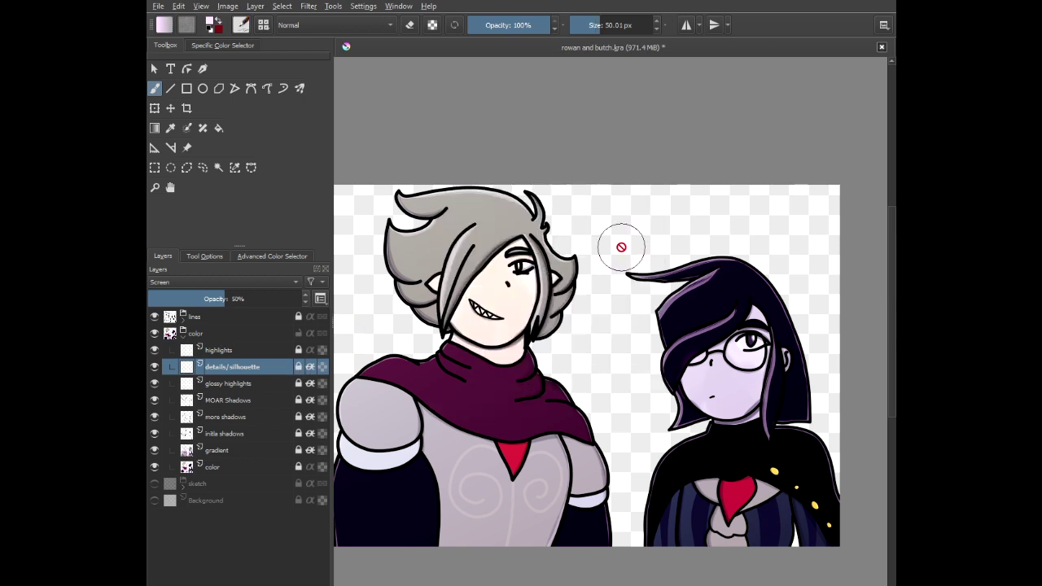
{"action": "scroll", "coordinate": [617, 283], "scroll_direction": "down", "scroll_amount": 1}
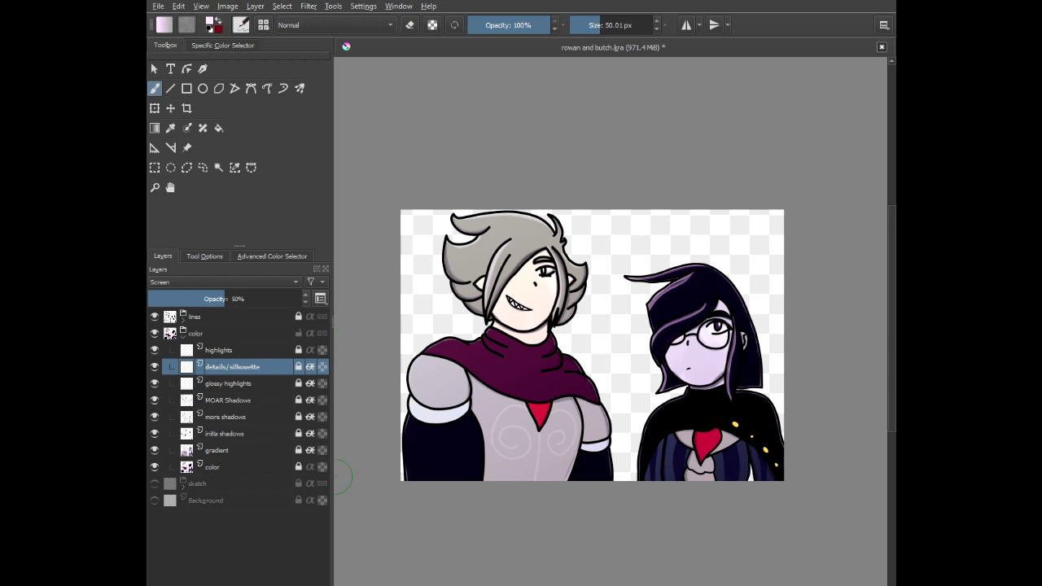
- Add a layer named vivid above the highlights layer, with inherited alpha and Overlay blending
{"action": "left_click", "coordinate": [230, 350]}
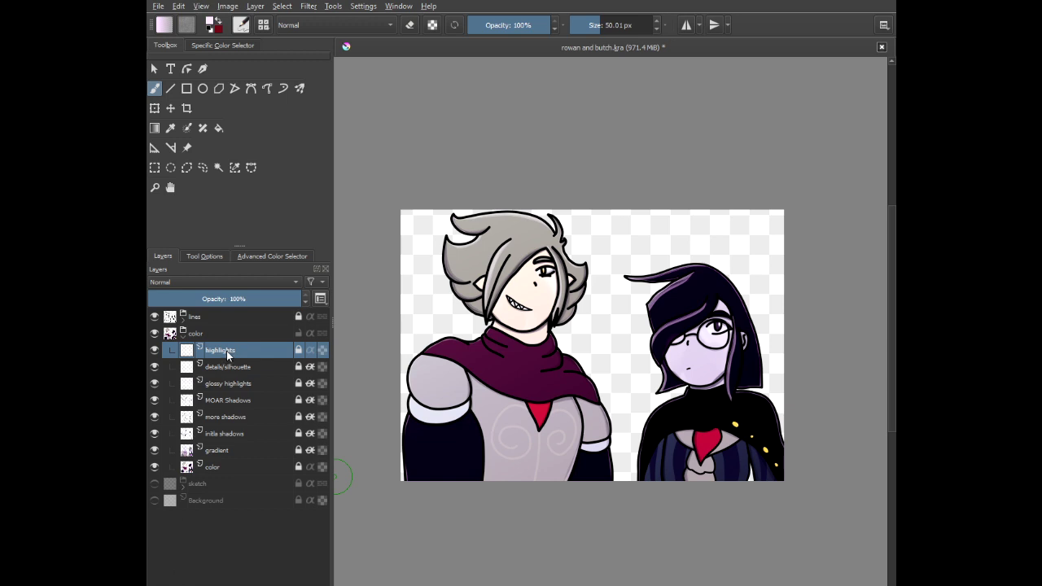
{"action": "key", "text": "Insert"}
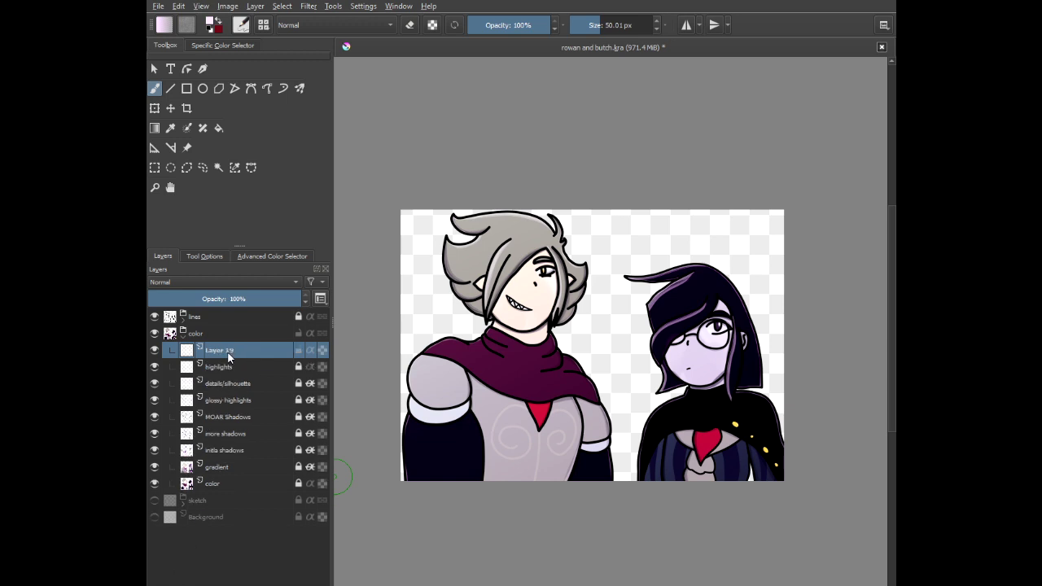
{"action": "double_click", "coordinate": [229, 351]}
{"action": "type", "text": "viv"}
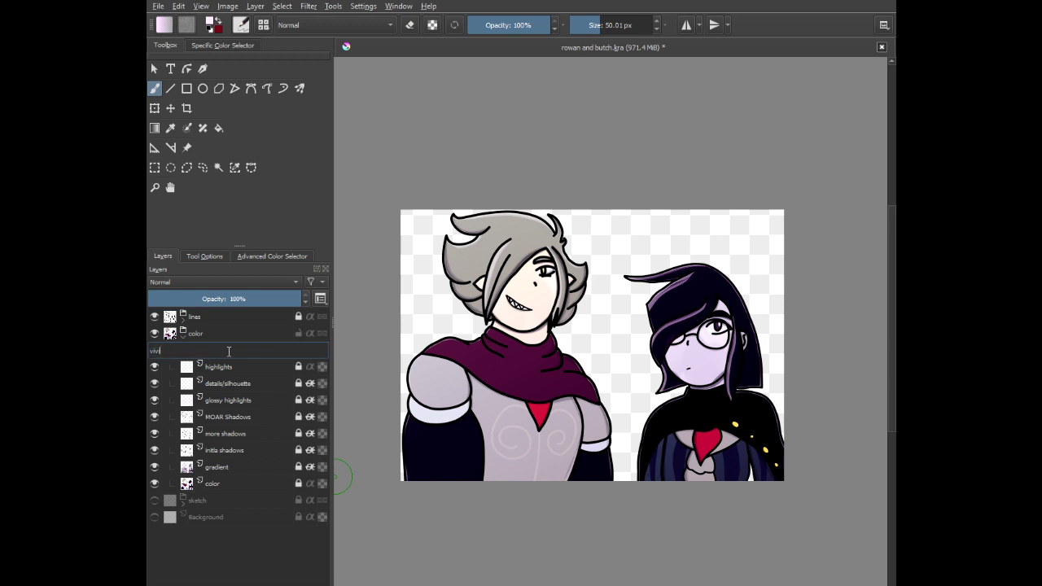
{"action": "type", "text": "id"}
{"action": "key", "text": "Return"}
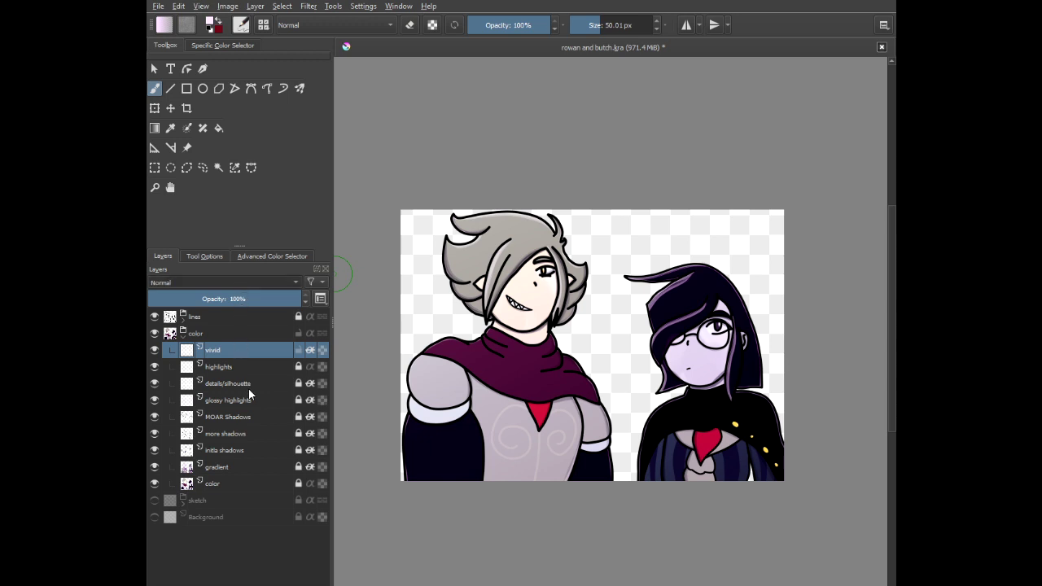
{"action": "left_click", "coordinate": [224, 282]}
{"action": "key", "text": "alt+shift+o"}
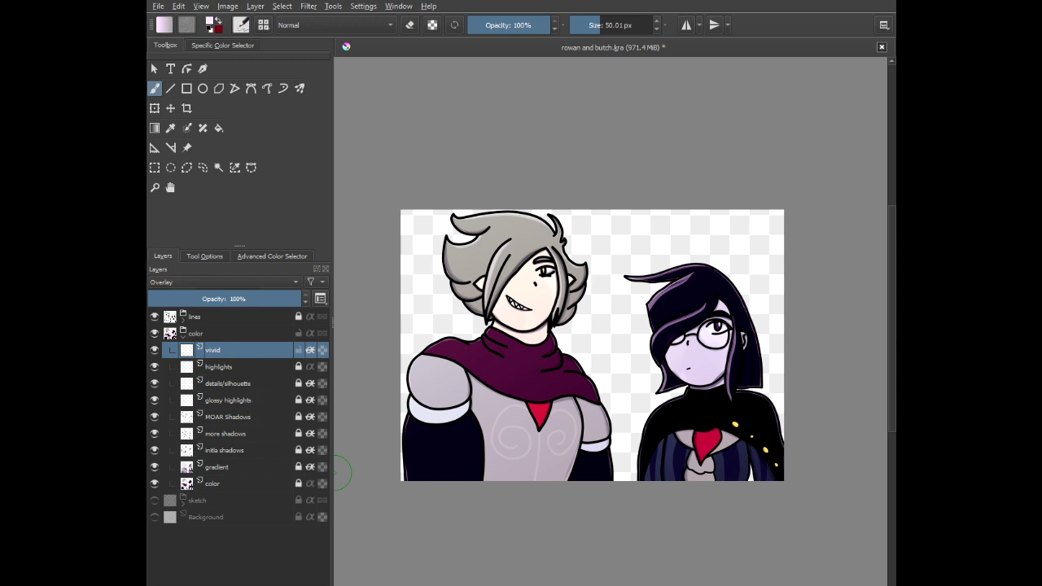
- Lower the vivid layer's opacity to 33% and choose the soft airbrush at 600 px with a near-black navy colour
{"action": "right_click", "coordinate": [559, 355]}
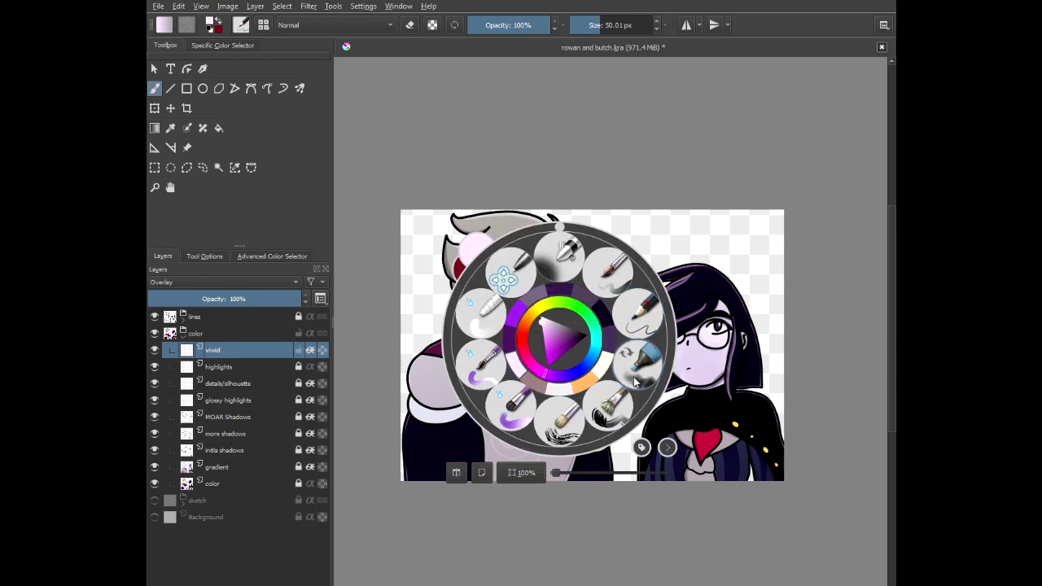
{"action": "left_click", "coordinate": [557, 252]}
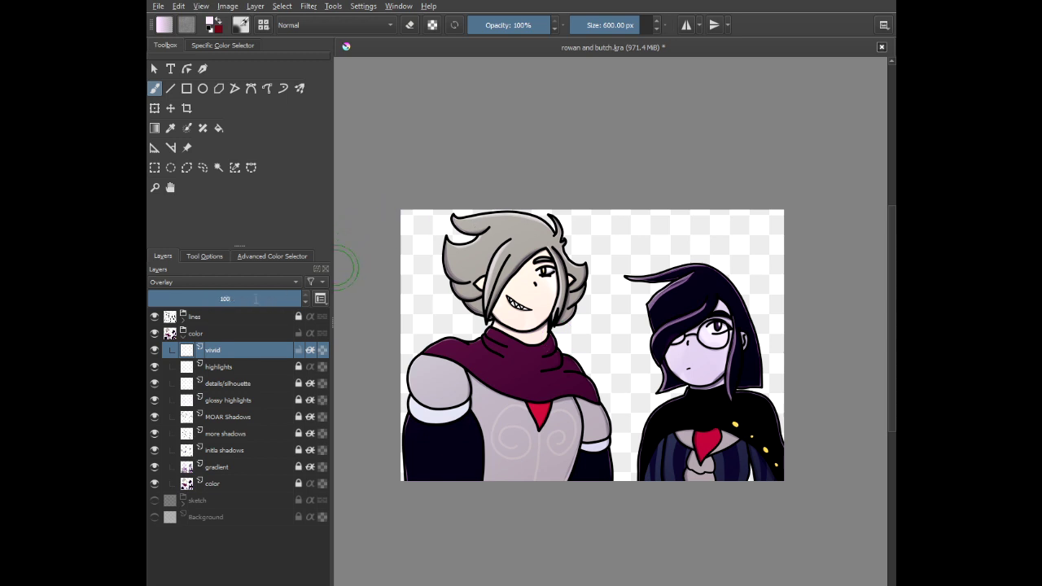
{"action": "right_click", "coordinate": [497, 267]}
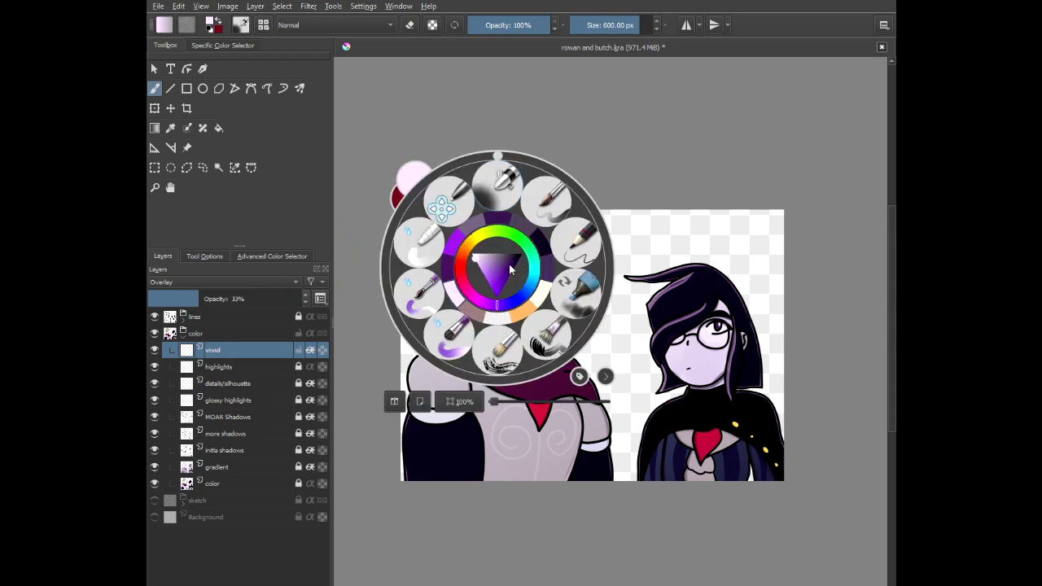
{"action": "left_click", "coordinate": [627, 128]}
- Airbrush dark Overlay shading along the grey-haired character's fringe, side locks and the lower hair behind the ears
{"action": "scroll", "coordinate": [489, 295], "scroll_direction": "up", "scroll_amount": 3}
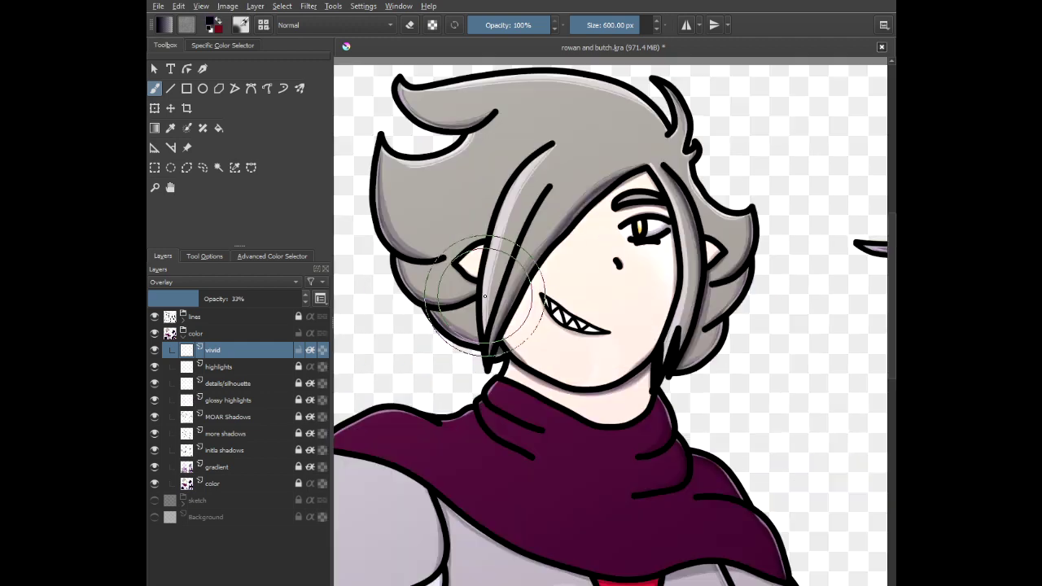
{"action": "scroll", "coordinate": [612, 223], "scroll_direction": "up", "scroll_amount": 1}
{"action": "mouse_move", "coordinate": [637, 160]}
{"action": "left_mouse_down"}
{"action": "mouse_move", "coordinate": [502, 243]}
{"action": "mouse_move", "coordinate": [469, 280]}
{"action": "mouse_move", "coordinate": [439, 349]}
{"action": "mouse_move", "coordinate": [429, 472]}
{"action": "mouse_move", "coordinate": [480, 439]}
{"action": "left_mouse_up"}
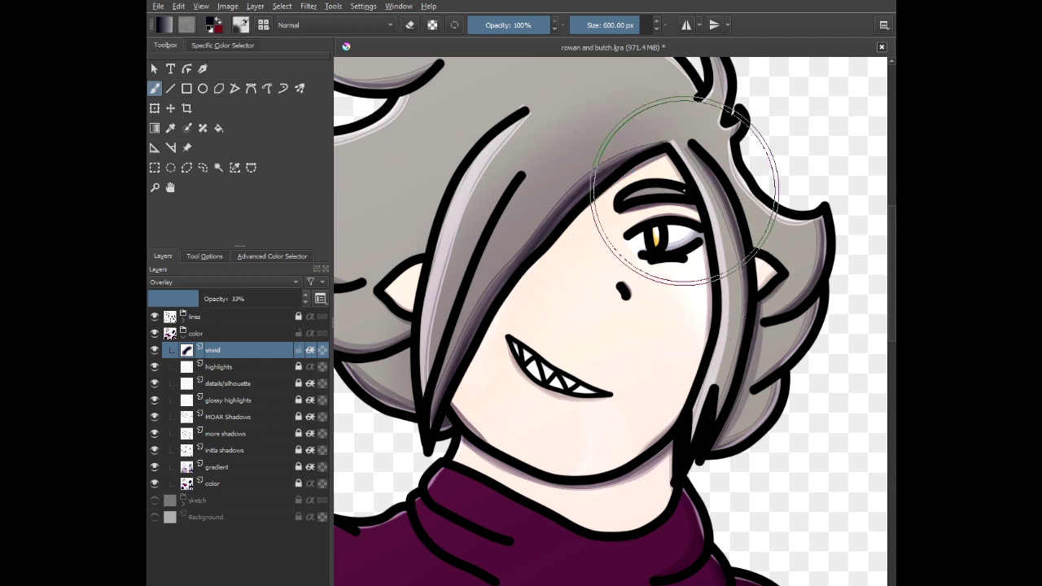
{"action": "mouse_move", "coordinate": [702, 186]}
{"action": "left_mouse_down"}
{"action": "mouse_move", "coordinate": [728, 248]}
{"action": "mouse_move", "coordinate": [735, 385]}
{"action": "mouse_move", "coordinate": [710, 446]}
{"action": "left_mouse_up"}
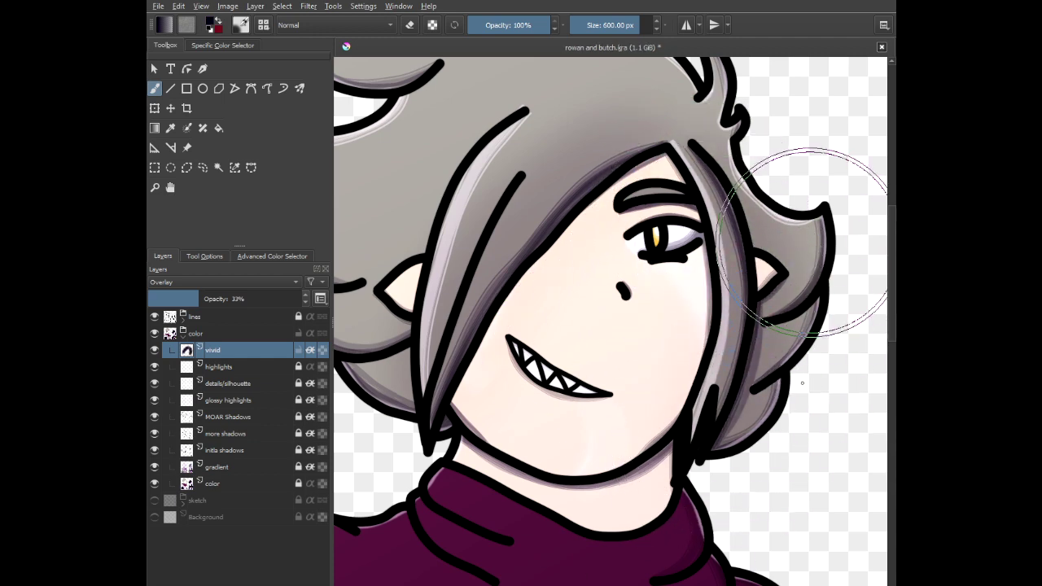
{"action": "left_click_drag", "start_coordinate": [807, 240], "coordinate": [709, 468]}
{"action": "left_click_drag", "start_coordinate": [557, 404], "coordinate": [702, 471]}
- Airbrush dark shading across the folds of the grey-haired character's purple scarf, down towards the draped shoulder
{"action": "mouse_move", "coordinate": [552, 479]}
{"action": "left_mouse_down"}
{"action": "mouse_move", "coordinate": [457, 377]}
{"action": "mouse_move", "coordinate": [392, 157]}
{"action": "mouse_move", "coordinate": [403, 94]}
{"action": "mouse_move", "coordinate": [437, 131]}
{"action": "mouse_move", "coordinate": [443, 122]}
{"action": "mouse_move", "coordinate": [589, 185]}
{"action": "mouse_move", "coordinate": [562, 155]}
{"action": "left_mouse_up"}
{"action": "scroll", "coordinate": [528, 242], "scroll_direction": "down", "scroll_amount": 2}
{"action": "left_click_drag", "start_coordinate": [570, 433], "coordinate": [540, 225]}
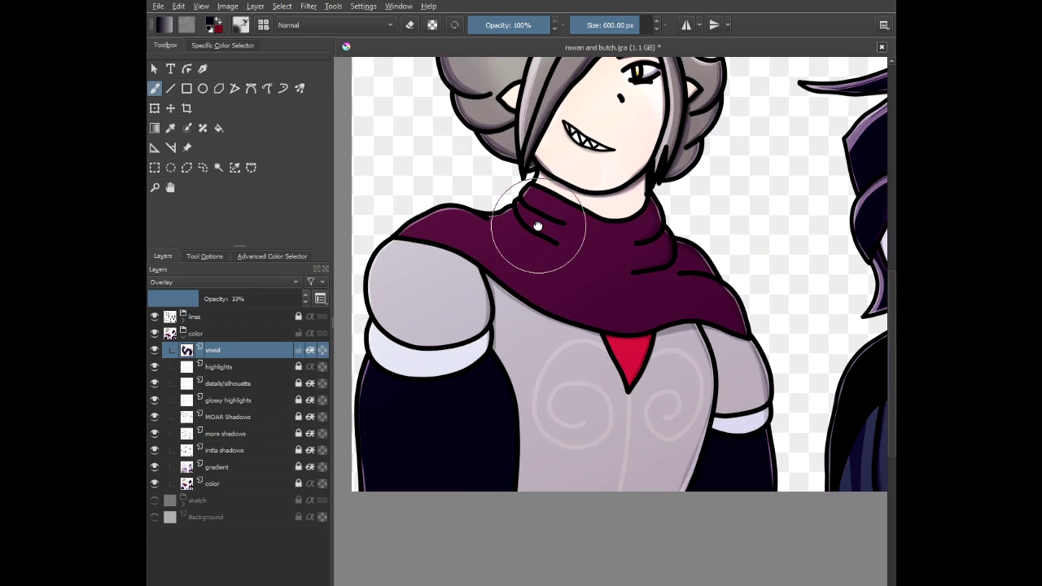
{"action": "scroll", "coordinate": [638, 258], "scroll_direction": "up", "scroll_amount": 1}
{"action": "mouse_move", "coordinate": [629, 210]}
{"action": "left_mouse_down"}
{"action": "mouse_move", "coordinate": [616, 158]}
{"action": "mouse_move", "coordinate": [780, 372]}
{"action": "mouse_move", "coordinate": [827, 500]}
{"action": "left_mouse_up"}
- Shade the grey-haired character's shoulder armour and the outer edges of the chest plate with the soft airbrush
{"action": "left_click_drag", "start_coordinate": [759, 407], "coordinate": [729, 269]}
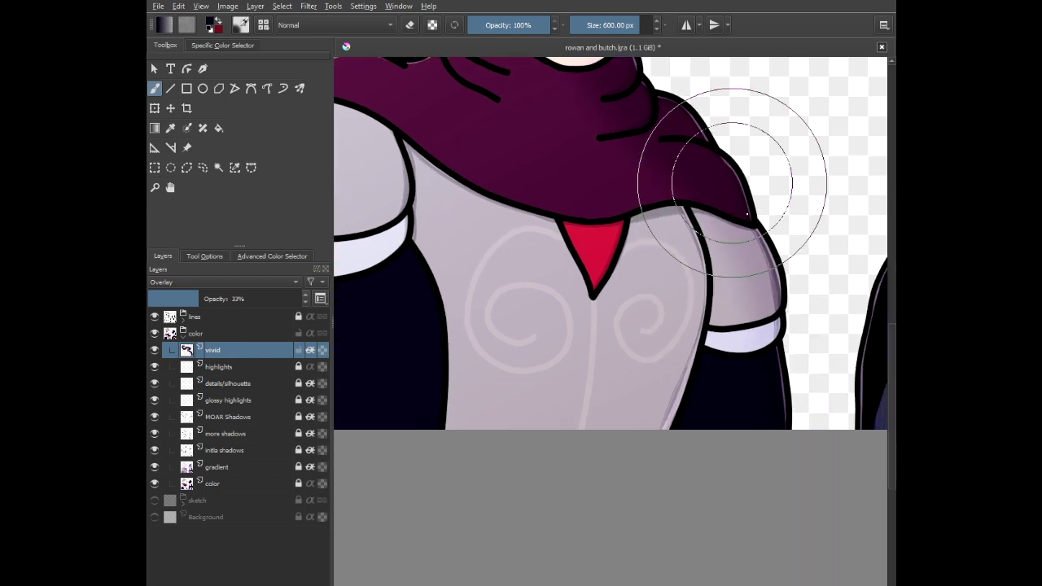
{"action": "mouse_move", "coordinate": [733, 182]}
{"action": "left_mouse_down"}
{"action": "mouse_move", "coordinate": [758, 549]}
{"action": "mouse_move", "coordinate": [717, 233]}
{"action": "left_mouse_up"}
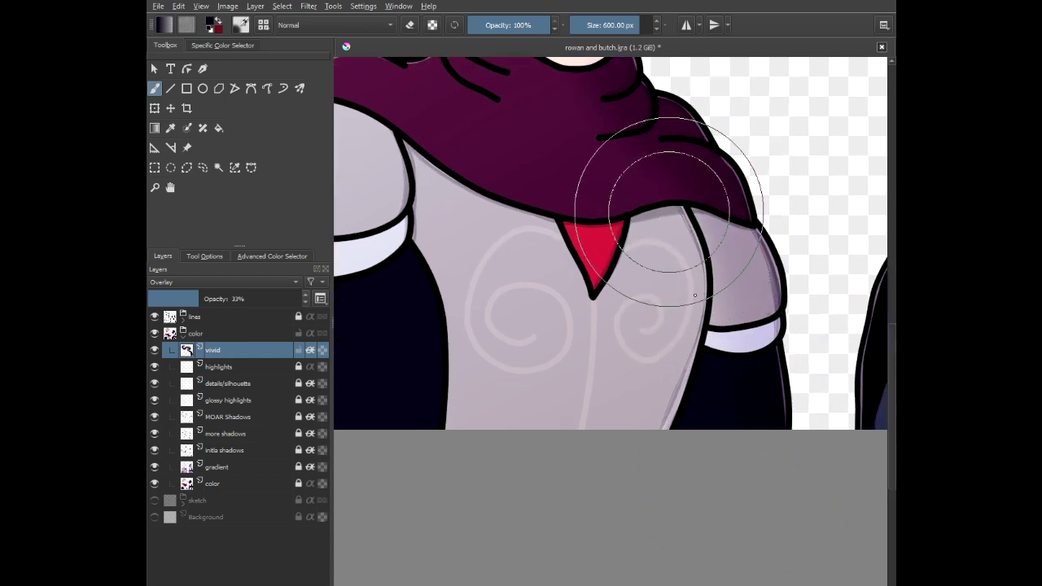
{"action": "scroll", "coordinate": [557, 329], "scroll_direction": "down", "scroll_amount": 1}
{"action": "left_click_drag", "start_coordinate": [570, 333], "coordinate": [705, 405]}
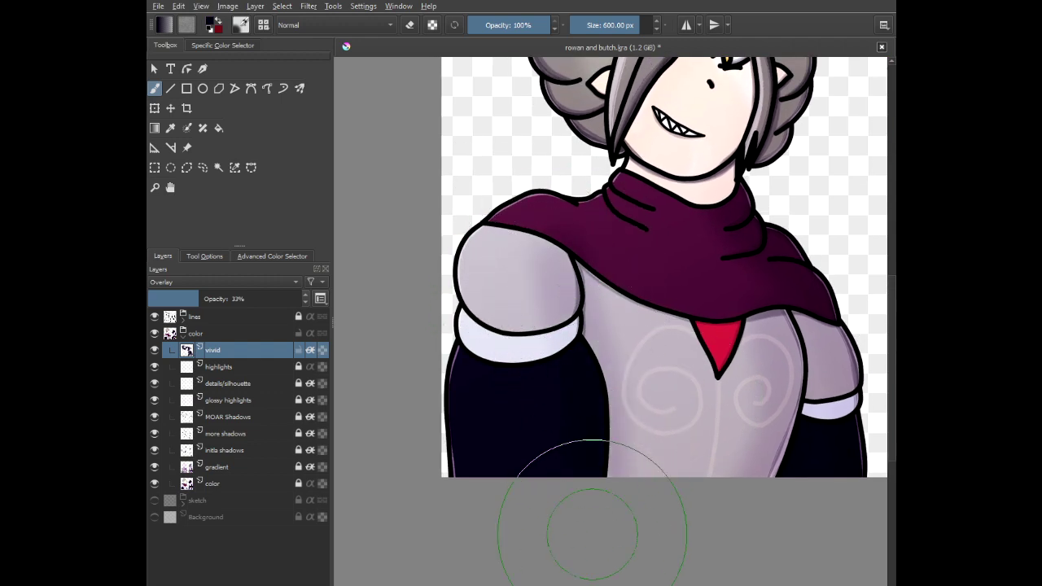
- Set the airbrush to 400 px and add softer shading around the grey-haired character's fringe, face edge and jaw
{"action": "mouse_move", "coordinate": [526, 142]}
{"action": "left_mouse_down"}
{"action": "mouse_move", "coordinate": [483, 291]}
{"action": "mouse_move", "coordinate": [482, 345]}
{"action": "left_mouse_up"}
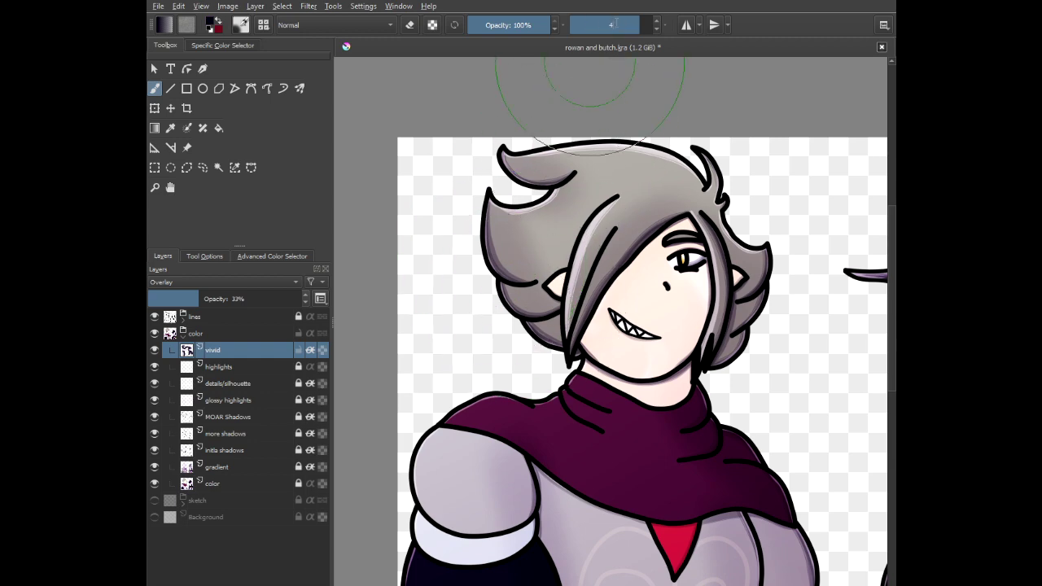
{"action": "scroll", "coordinate": [685, 247], "scroll_direction": "up", "scroll_amount": 4}
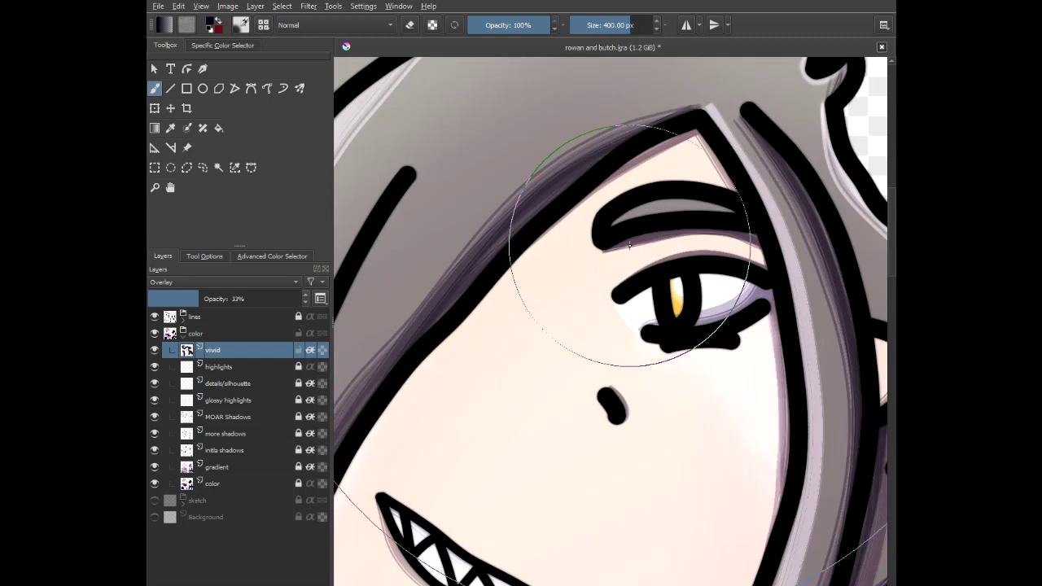
{"action": "scroll", "coordinate": [724, 242], "scroll_direction": "down", "scroll_amount": 3}
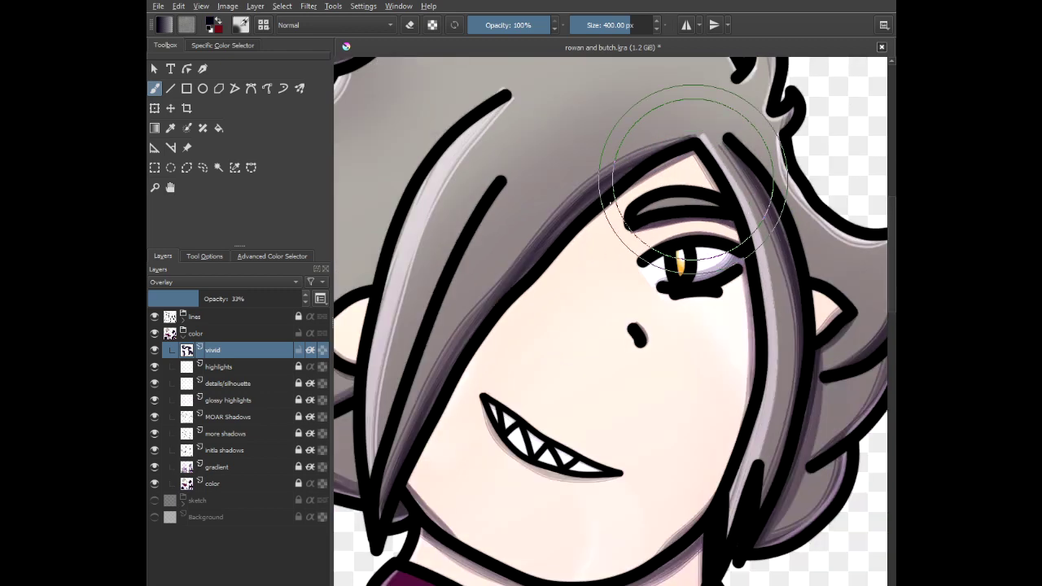
{"action": "left_click_drag", "start_coordinate": [379, 510], "coordinate": [383, 364]}
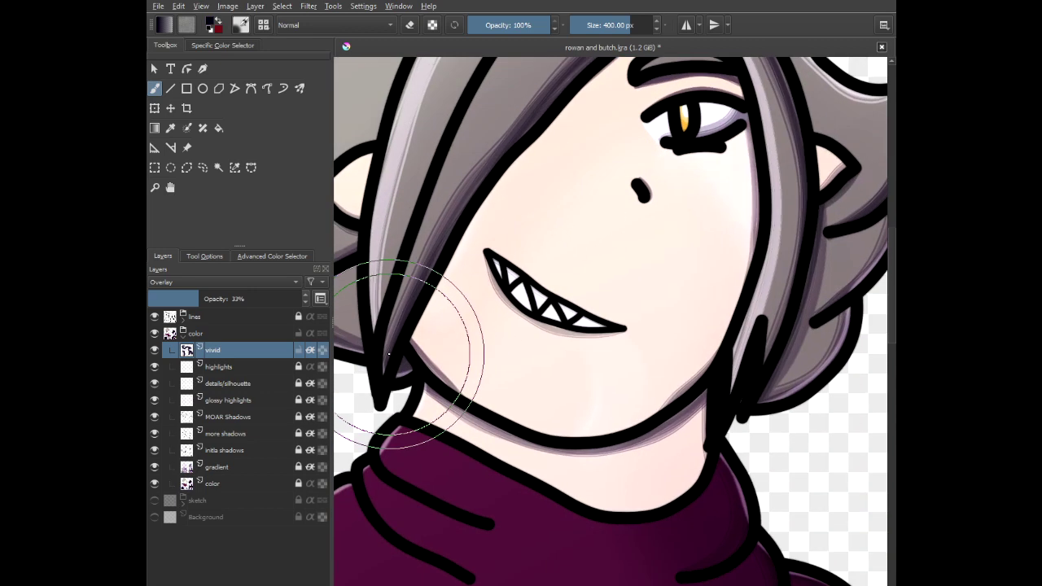
{"action": "scroll", "coordinate": [635, 444], "scroll_direction": "down", "scroll_amount": 4}
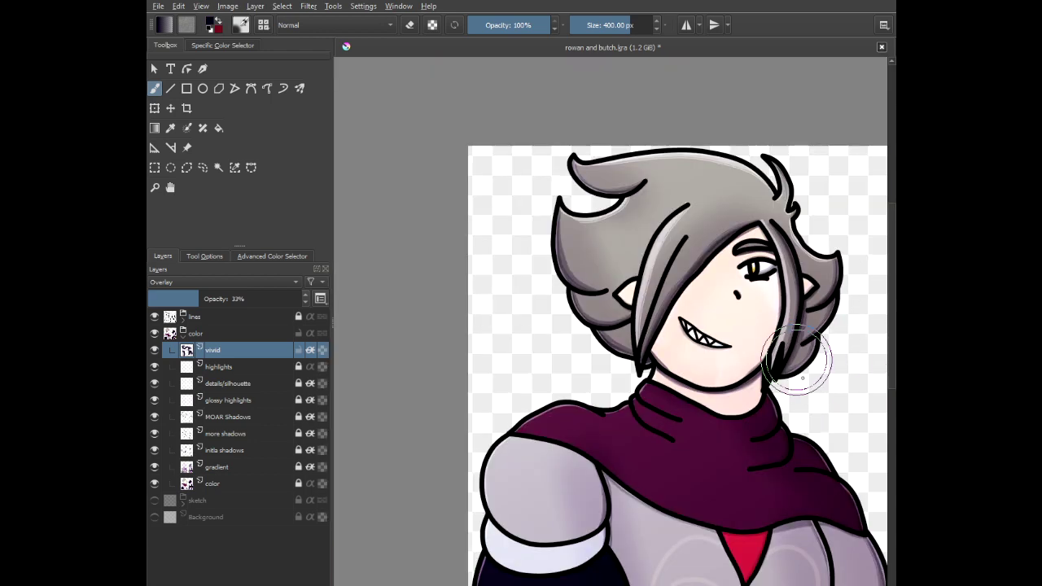
- Airbrush soft dark shading along the jaw and cheek edges of the dark-haired character's face
{"action": "scroll", "coordinate": [815, 432], "scroll_direction": "down", "scroll_amount": 5}
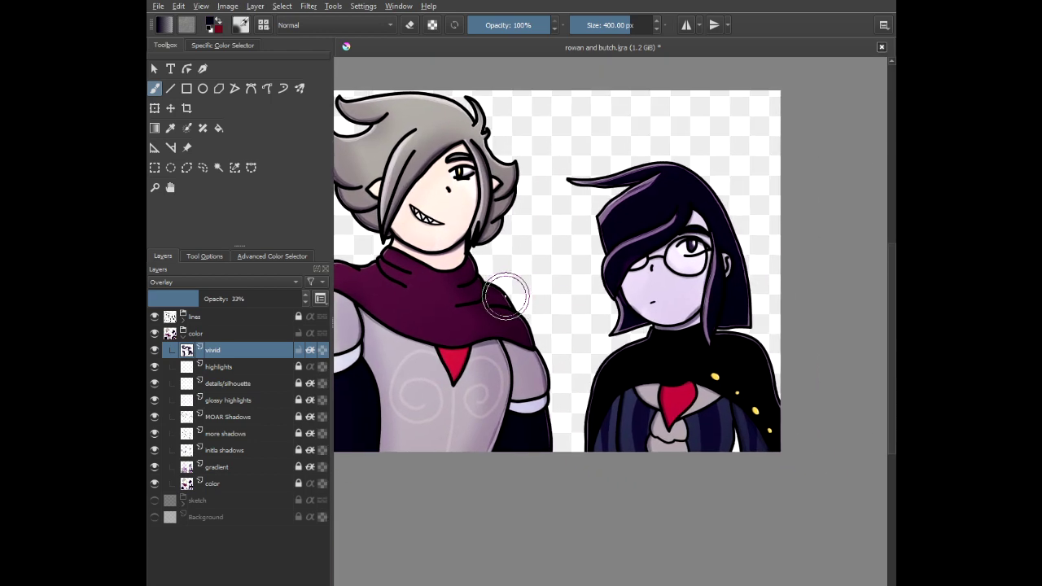
{"action": "scroll", "coordinate": [661, 218], "scroll_direction": "up", "scroll_amount": 4}
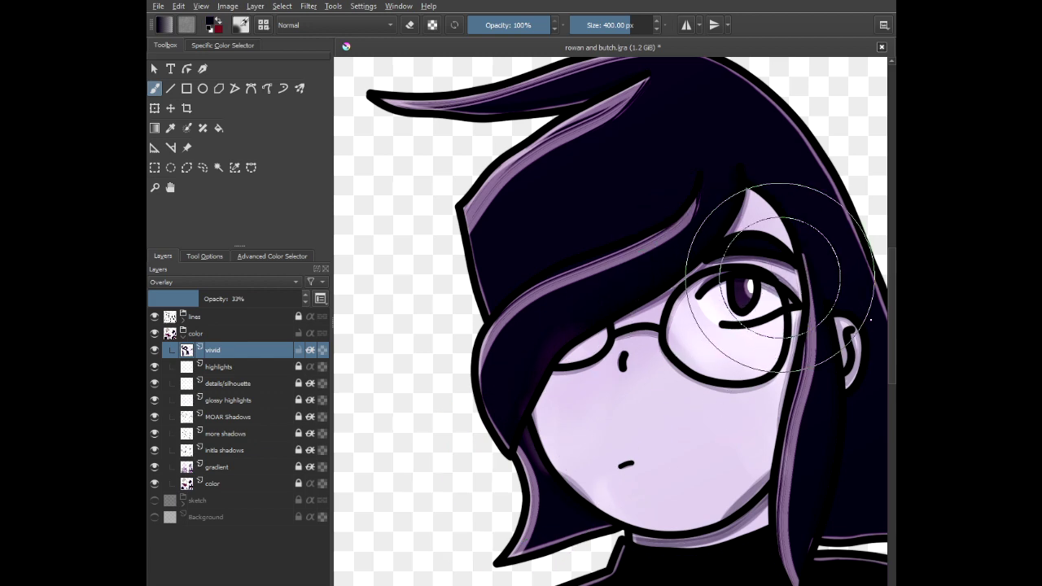
{"action": "left_click_drag", "start_coordinate": [711, 325], "coordinate": [665, 204]}
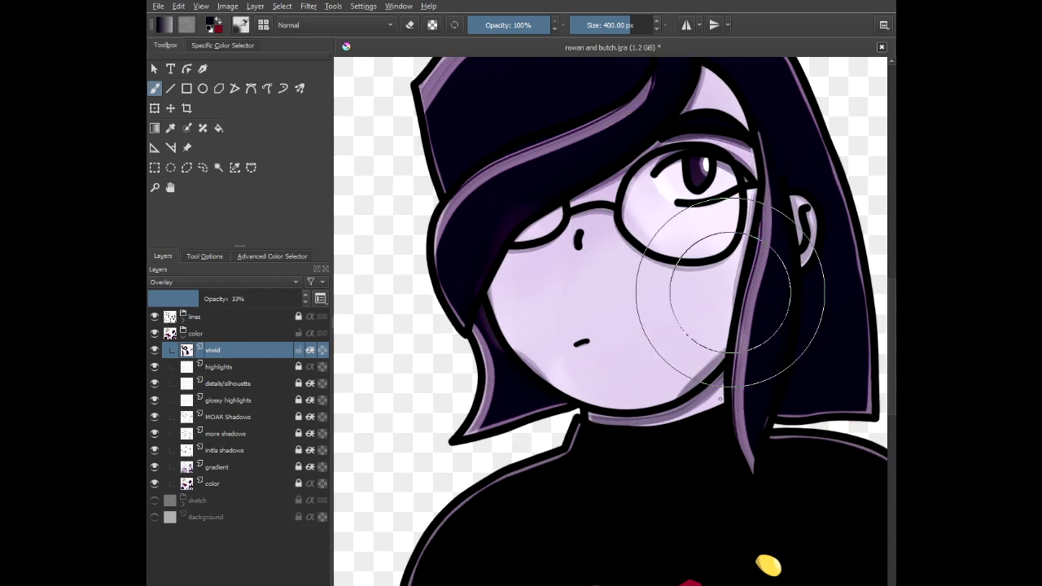
{"action": "mouse_move", "coordinate": [695, 401]}
{"action": "left_mouse_down"}
{"action": "mouse_move", "coordinate": [618, 417]}
{"action": "mouse_move", "coordinate": [431, 380]}
{"action": "mouse_move", "coordinate": [429, 348]}
{"action": "mouse_move", "coordinate": [460, 329]}
{"action": "mouse_move", "coordinate": [536, 387]}
{"action": "mouse_move", "coordinate": [575, 399]}
{"action": "mouse_move", "coordinate": [505, 327]}
{"action": "left_mouse_up"}
{"action": "key", "text": "5"}
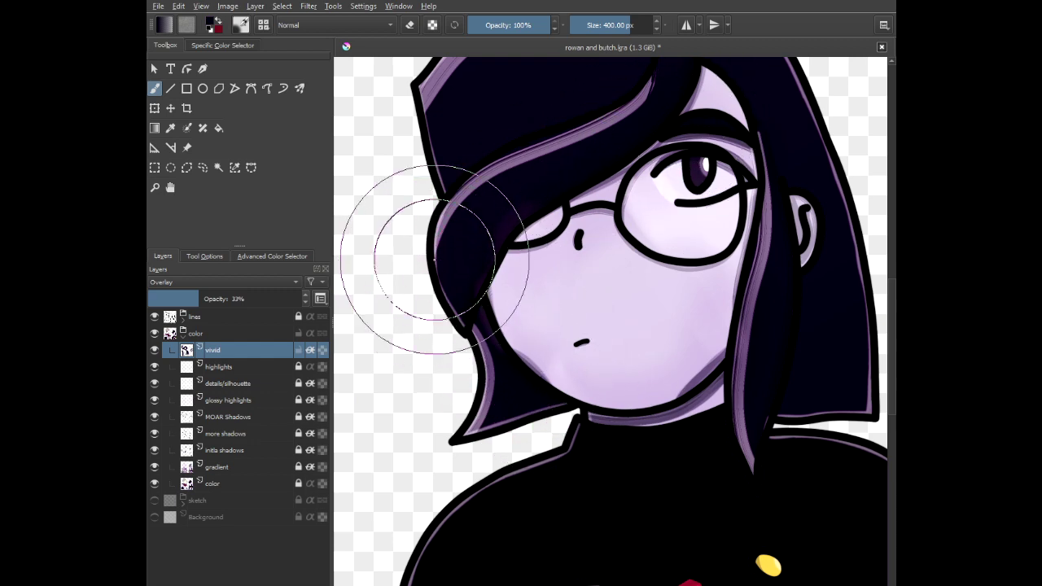
- Shade the outer edge of the dark-haired character's fringe with the 400 px airbrush
{"action": "scroll", "coordinate": [436, 210], "scroll_direction": "down", "scroll_amount": 2}
{"action": "scroll", "coordinate": [437, 213], "scroll_direction": "down", "scroll_amount": 1}
{"action": "left_click_drag", "start_coordinate": [436, 213], "coordinate": [453, 269]}
{"action": "scroll", "coordinate": [456, 245], "scroll_direction": "up", "scroll_amount": 1}
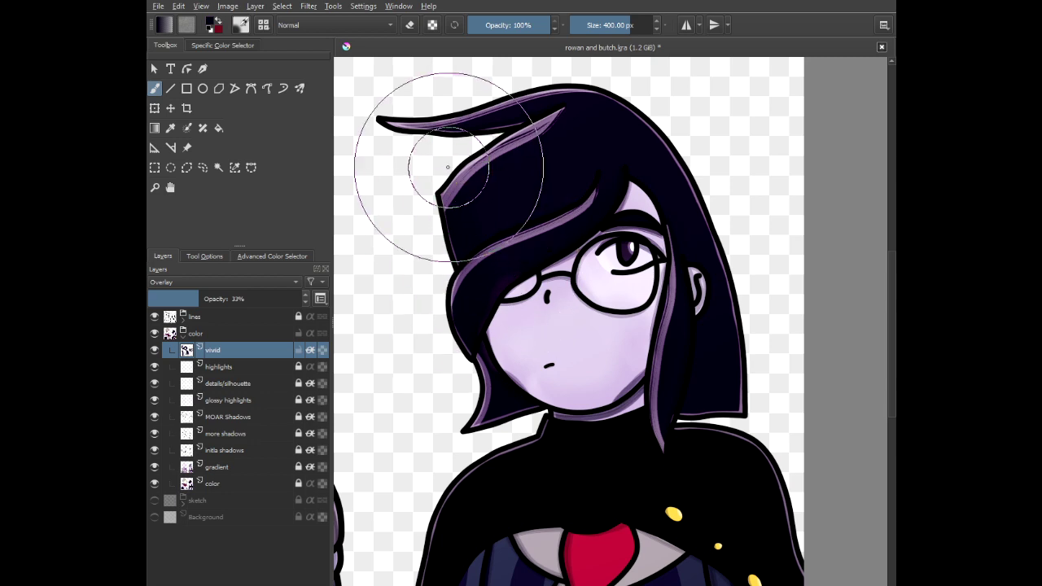
- Add soft dark shading over the dark-haired character's cloak, collar, red pendant and striped jacket
{"action": "scroll", "coordinate": [611, 300], "scroll_direction": "down", "scroll_amount": 2}
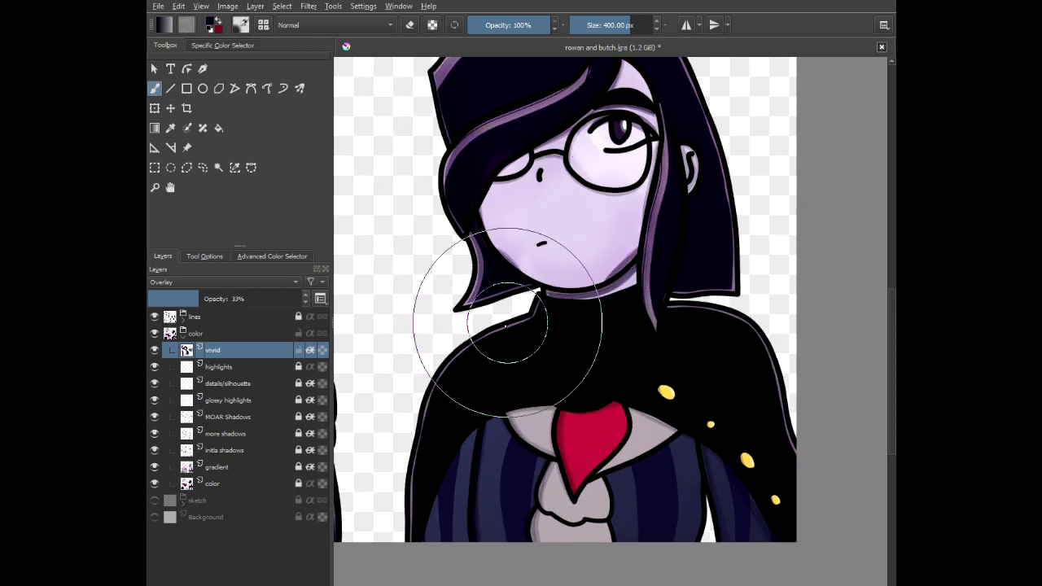
{"action": "scroll", "coordinate": [537, 317], "scroll_direction": "down", "scroll_amount": 2}
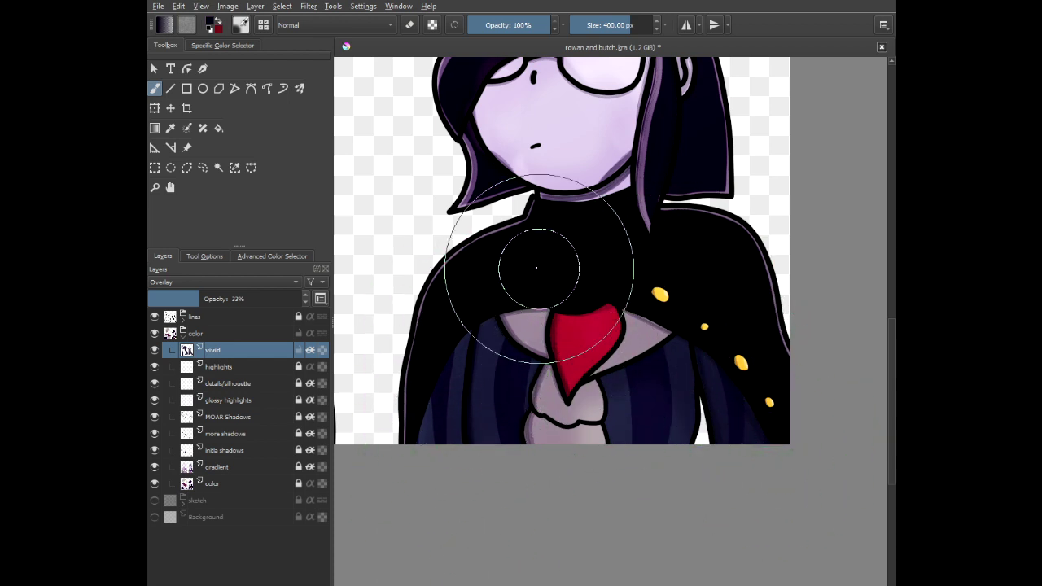
{"action": "scroll", "coordinate": [449, 229], "scroll_direction": "down", "scroll_amount": 1}
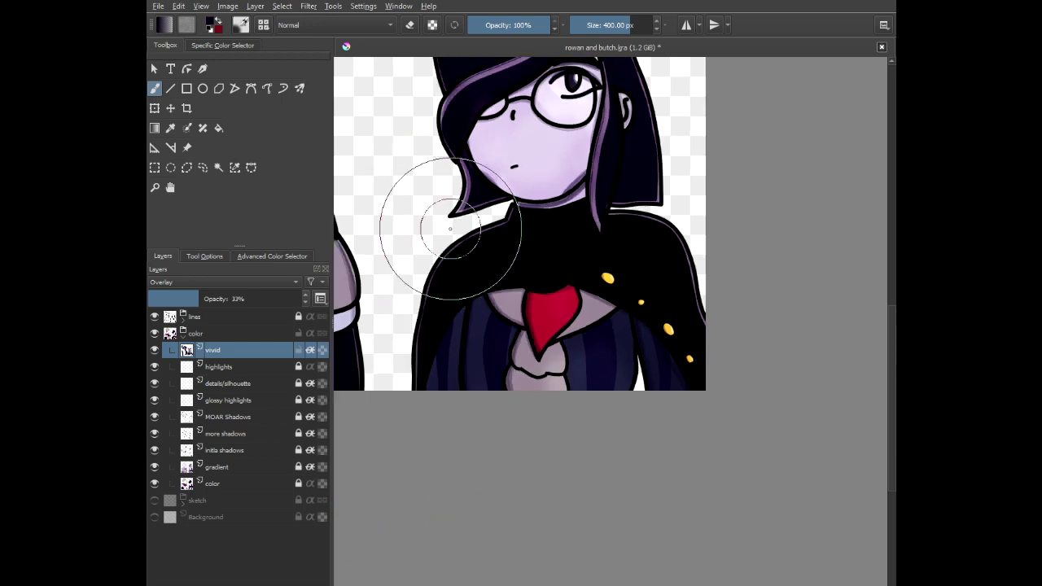
{"action": "left_click_drag", "start_coordinate": [448, 229], "coordinate": [508, 395]}
{"action": "scroll", "coordinate": [469, 269], "scroll_direction": "up", "scroll_amount": 1}
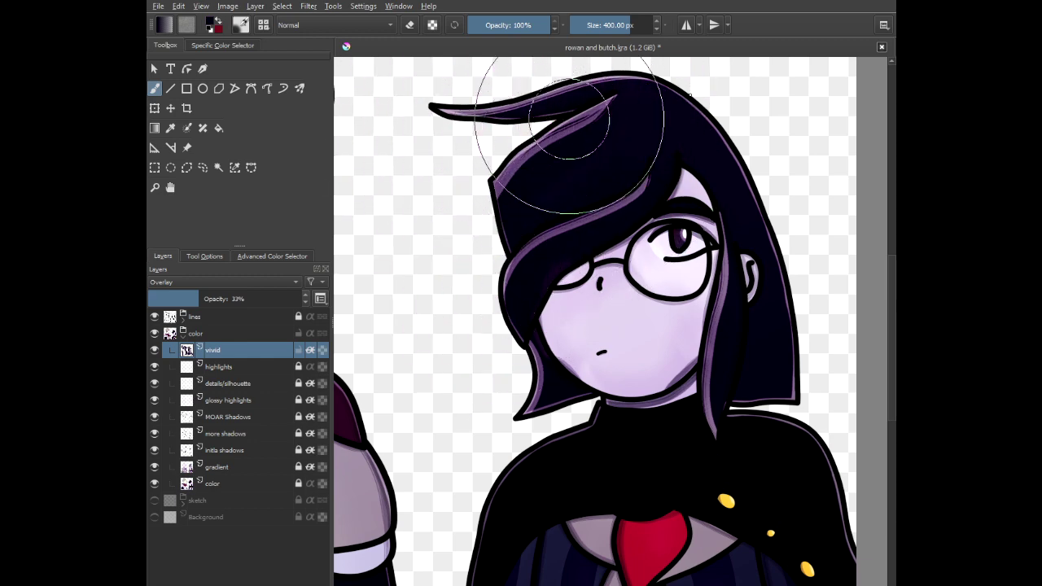
- Airbrush dark shading over the dark-haired character's ear and the hair beside it
{"action": "scroll", "coordinate": [643, 137], "scroll_direction": "down", "scroll_amount": 3}
{"action": "scroll", "coordinate": [638, 144], "scroll_direction": "up", "scroll_amount": 5}
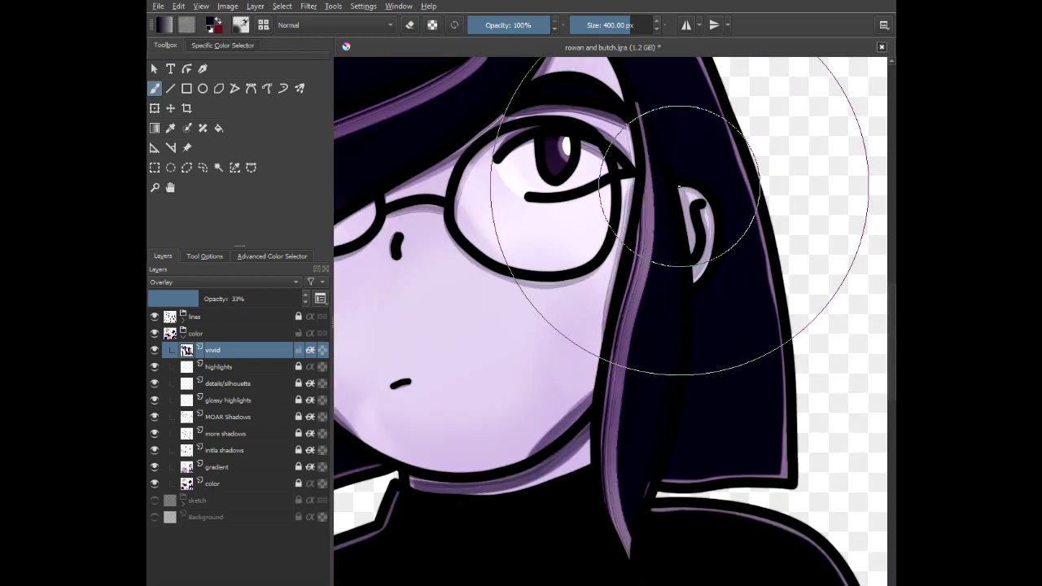
{"action": "scroll", "coordinate": [686, 187], "scroll_direction": "down", "scroll_amount": 1}
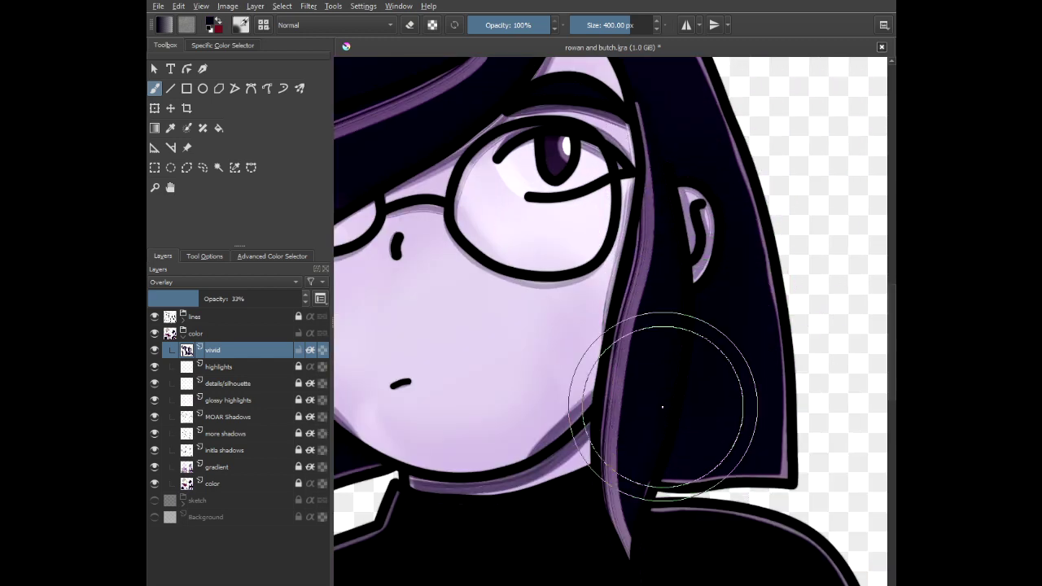
{"action": "scroll", "coordinate": [668, 225], "scroll_direction": "down", "scroll_amount": 3}
{"action": "scroll", "coordinate": [464, 302], "scroll_direction": "down", "scroll_amount": 1}
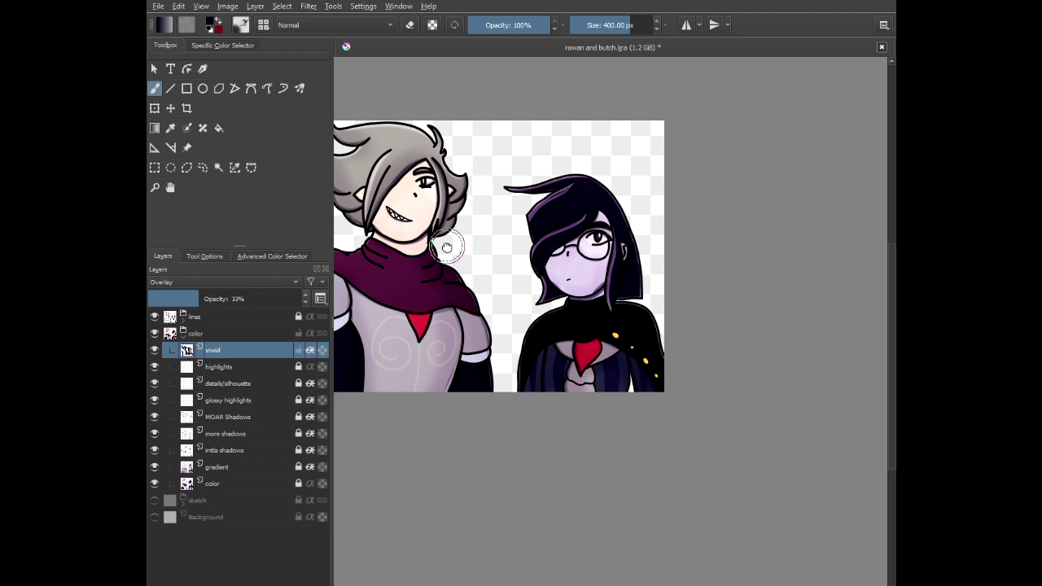
{"action": "left_click_drag", "start_coordinate": [447, 247], "coordinate": [573, 283]}
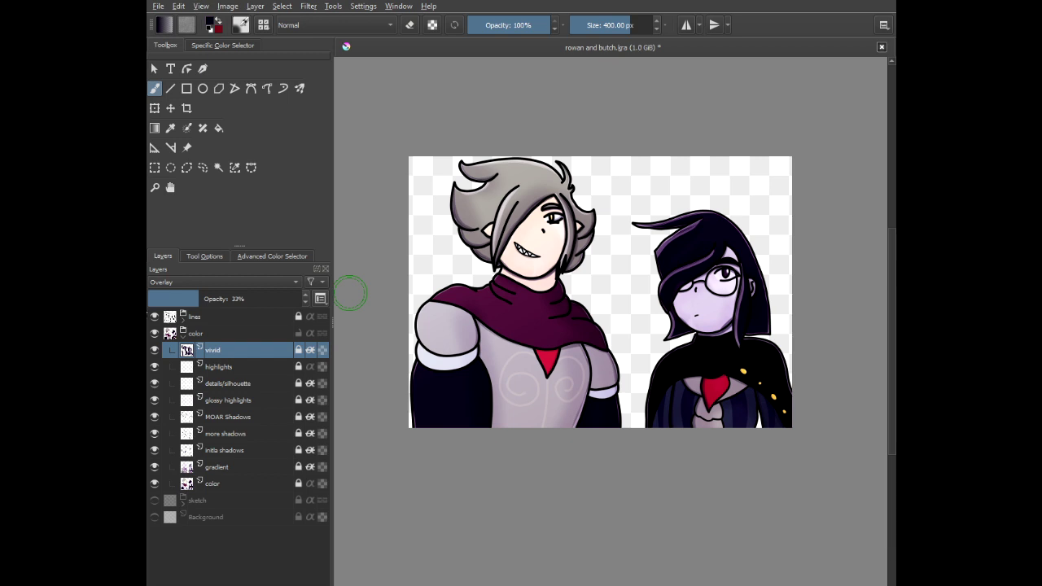
- Add a new empty paint layer above the vivid layer inside the color group
{"action": "key", "text": "Insert"}
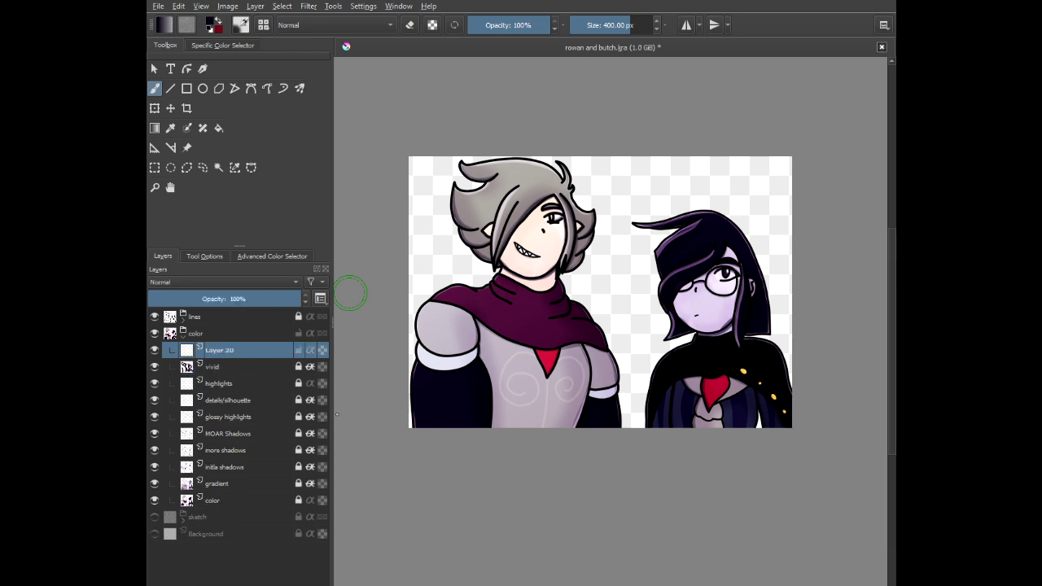
{"action": "scroll", "coordinate": [625, 372], "scroll_direction": "up", "scroll_amount": 6}
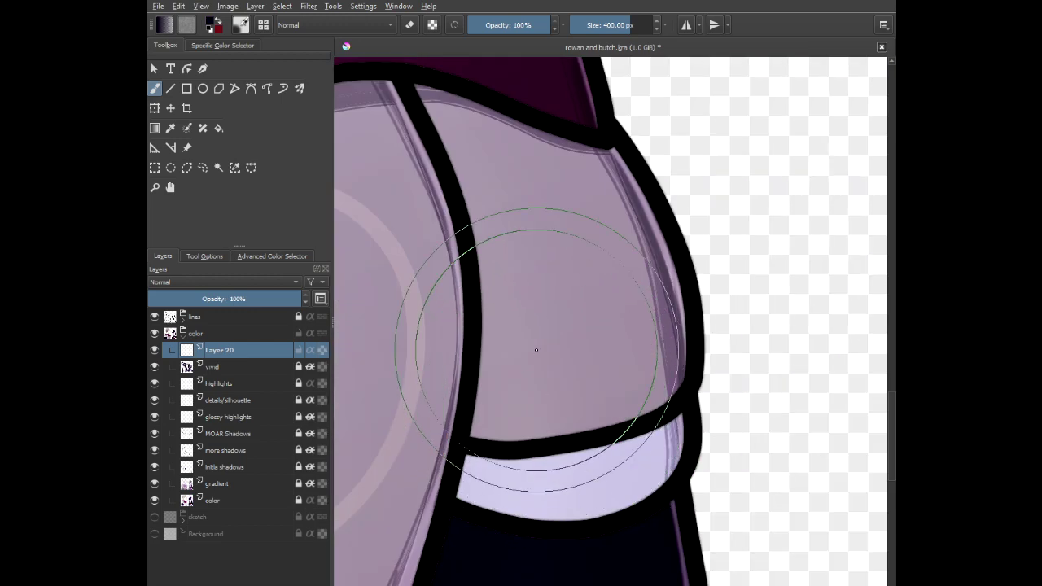
{"action": "scroll", "coordinate": [536, 350], "scroll_direction": "down", "scroll_amount": 6}
{"action": "scroll", "coordinate": [517, 352], "scroll_direction": "down", "scroll_amount": 4}
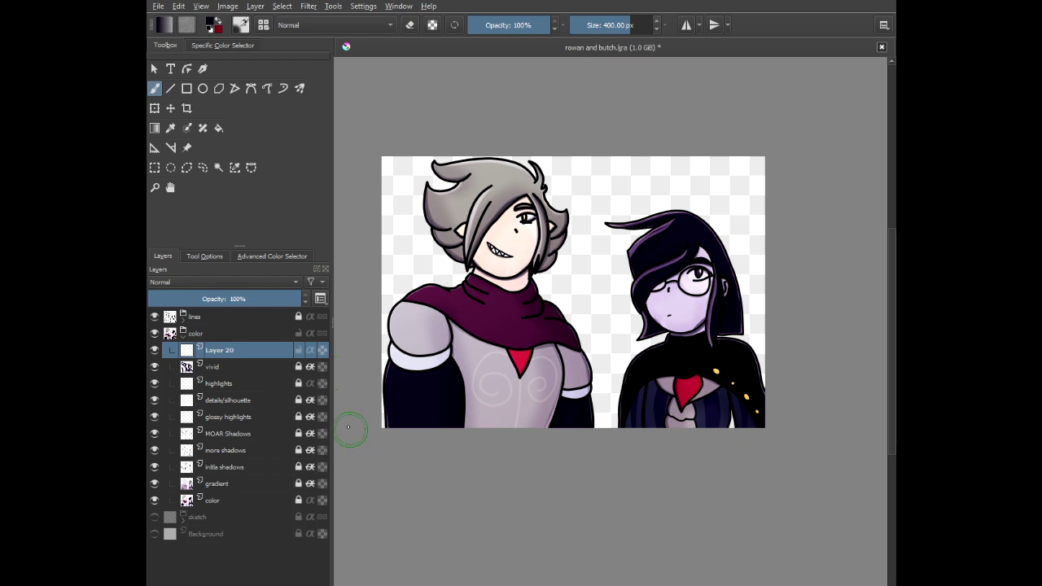
- Return to the vivid layer, choose white as the painting colour and reduce the airbrush to 100 px
{"action": "left_click", "coordinate": [286, 373]}
{"action": "right_click", "coordinate": [421, 289]}
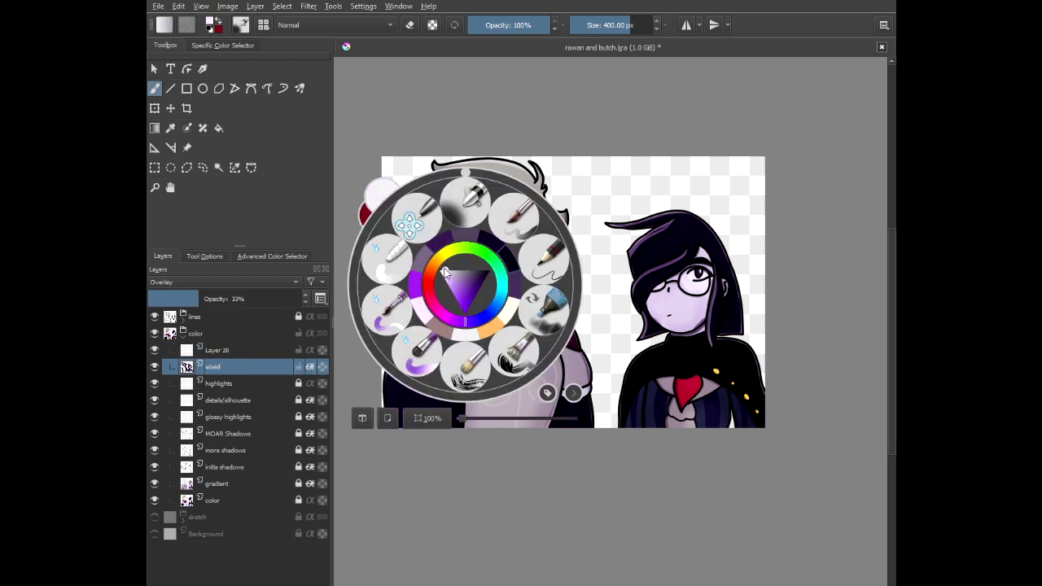
{"action": "left_click", "coordinate": [419, 146]}
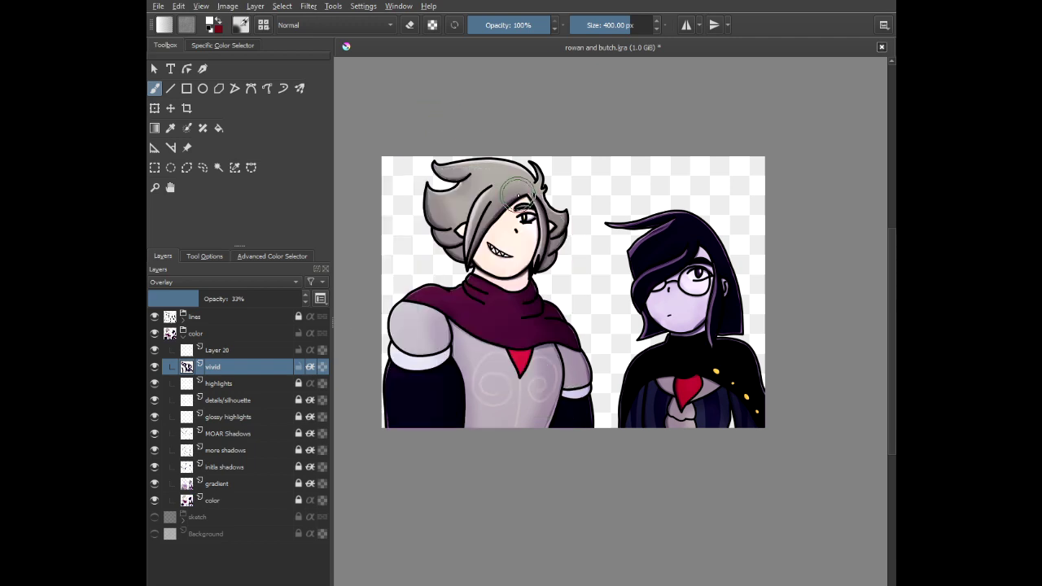
{"action": "scroll", "coordinate": [521, 199], "scroll_direction": "up", "scroll_amount": 3}
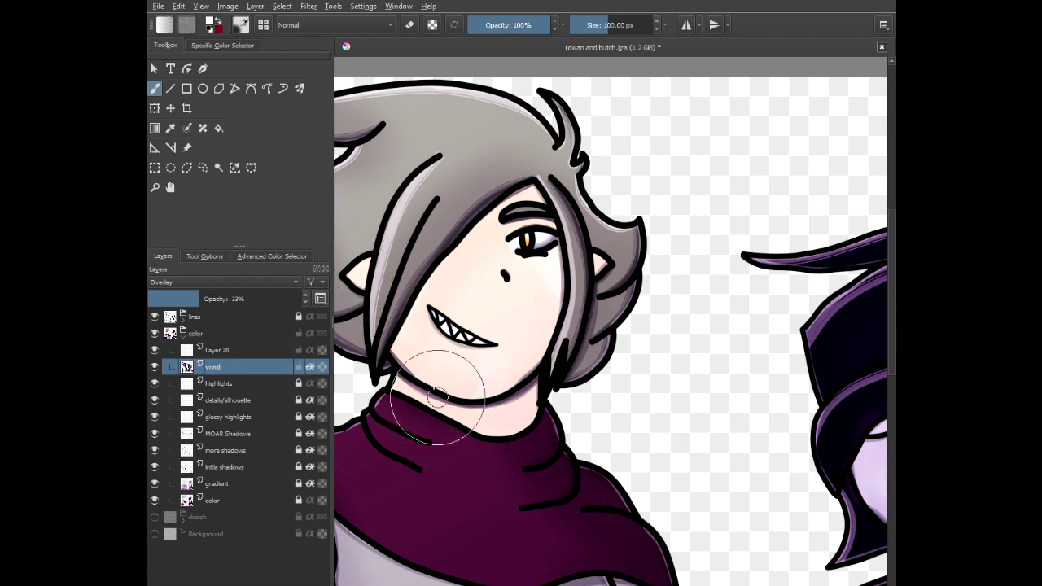
- Brighten the grey-haired character's face around the mouth and the white and iris of the eye with the white airbrush
{"action": "scroll", "coordinate": [438, 397], "scroll_direction": "up", "scroll_amount": 3}
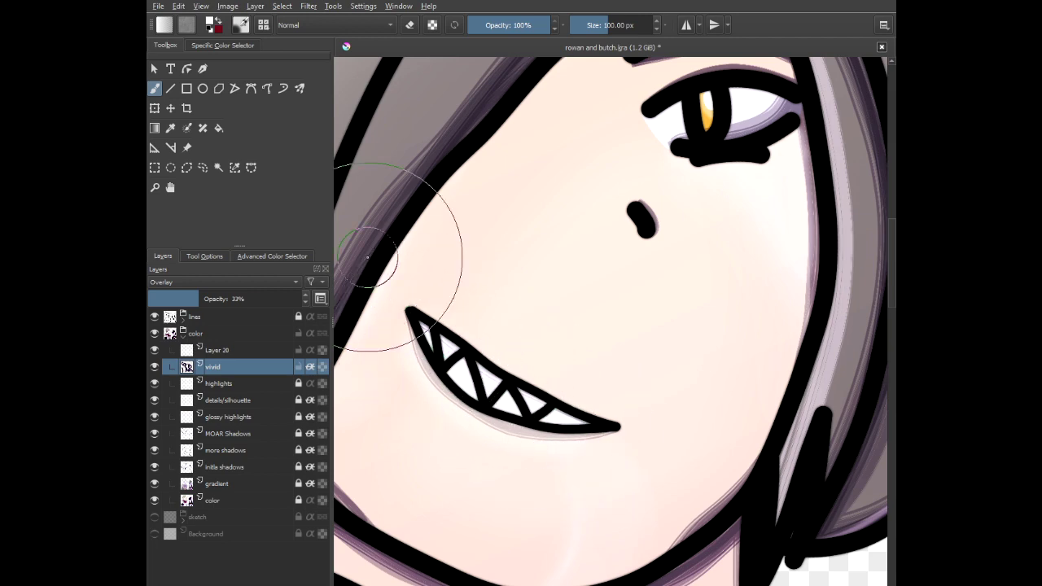
{"action": "scroll", "coordinate": [652, 273], "scroll_direction": "up", "scroll_amount": 4}
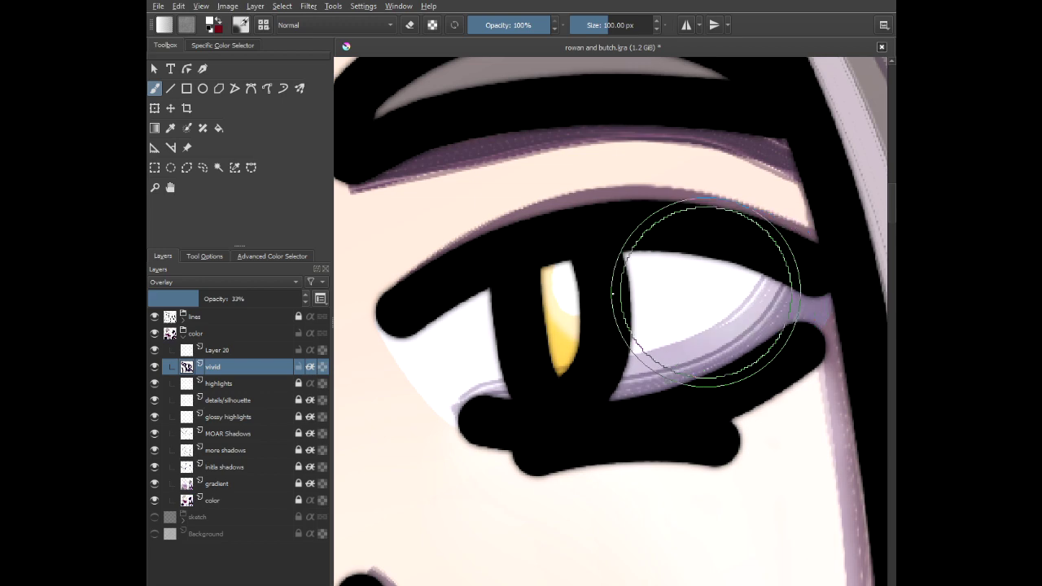
{"action": "scroll", "coordinate": [552, 442], "scroll_direction": "down", "scroll_amount": 5}
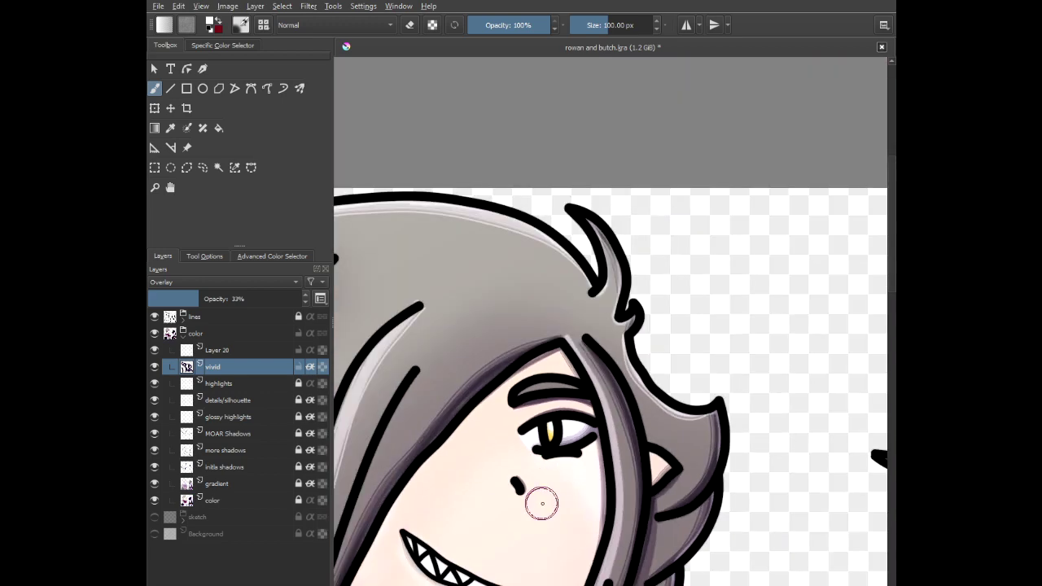
- Airbrush a soft white glow along the highlight of the grey-haired character's long front lock
{"action": "scroll", "coordinate": [542, 503], "scroll_direction": "down", "scroll_amount": 3}
{"action": "scroll", "coordinate": [632, 175], "scroll_direction": "up", "scroll_amount": 6}
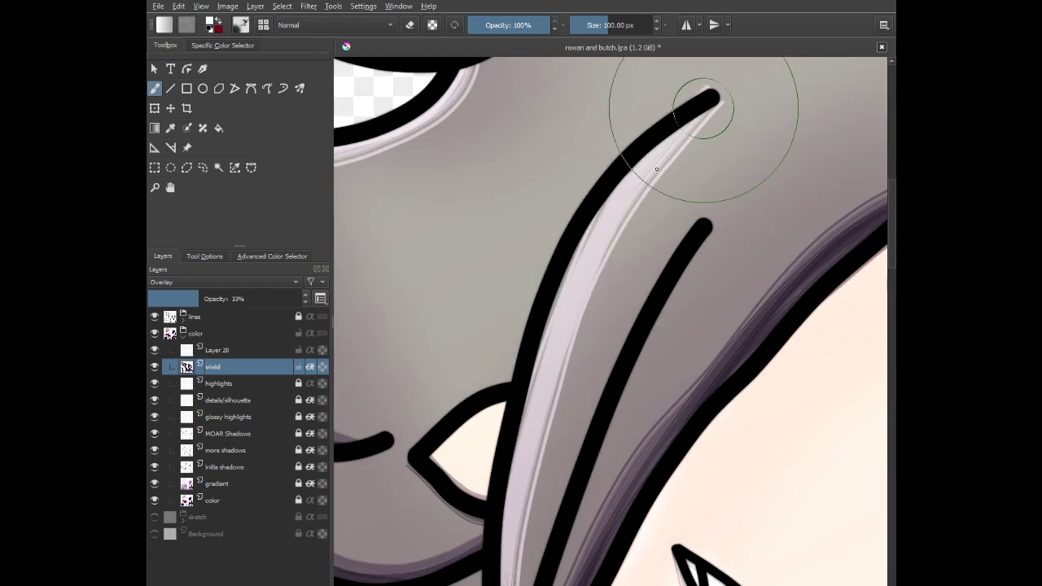
{"action": "mouse_move", "coordinate": [657, 169]}
{"action": "left_mouse_down"}
{"action": "mouse_move", "coordinate": [599, 248]}
{"action": "mouse_move", "coordinate": [555, 376]}
{"action": "mouse_move", "coordinate": [538, 475]}
{"action": "mouse_move", "coordinate": [503, 562]}
{"action": "left_mouse_up"}
{"action": "left_click_drag", "start_coordinate": [525, 478], "coordinate": [553, 238]}
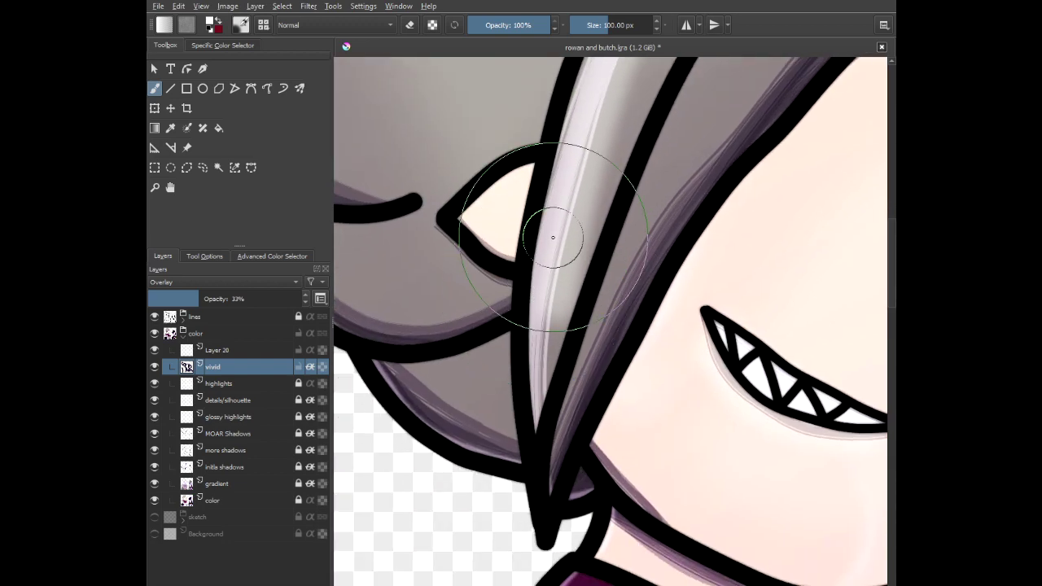
- Brighten the upper edge of the grey-haired character's swept-back hair, just below the topmost tuft
{"action": "scroll", "coordinate": [551, 442], "scroll_direction": "down", "scroll_amount": 5}
{"action": "scroll", "coordinate": [431, 271], "scroll_direction": "up", "scroll_amount": 6}
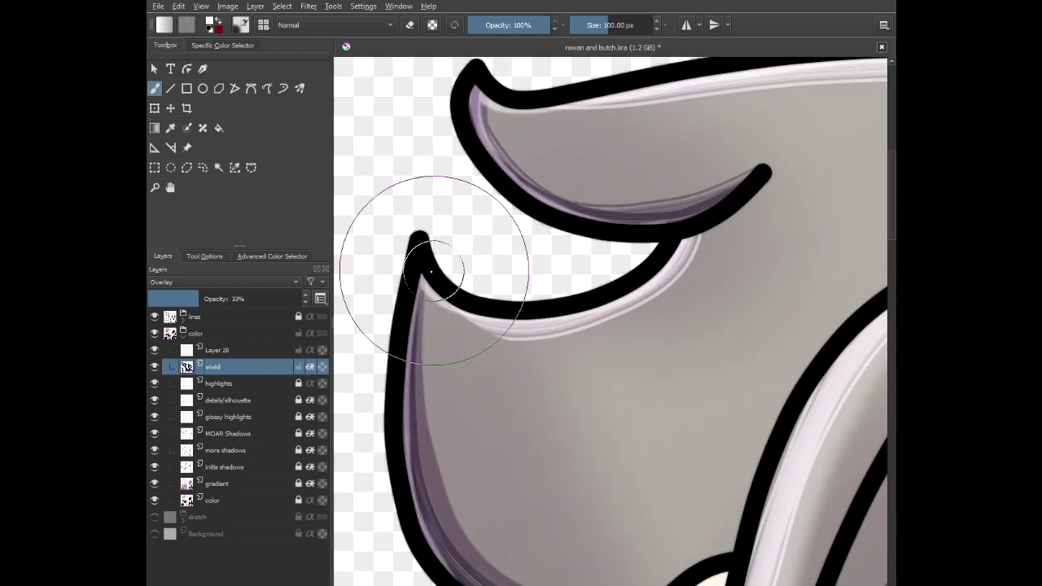
{"action": "mouse_move", "coordinate": [431, 271]}
{"action": "left_mouse_down"}
{"action": "mouse_move", "coordinate": [546, 370]}
{"action": "mouse_move", "coordinate": [602, 357]}
{"action": "mouse_move", "coordinate": [713, 236]}
{"action": "mouse_move", "coordinate": [754, 185]}
{"action": "left_mouse_up"}
{"action": "scroll", "coordinate": [748, 196], "scroll_direction": "down", "scroll_amount": 3}
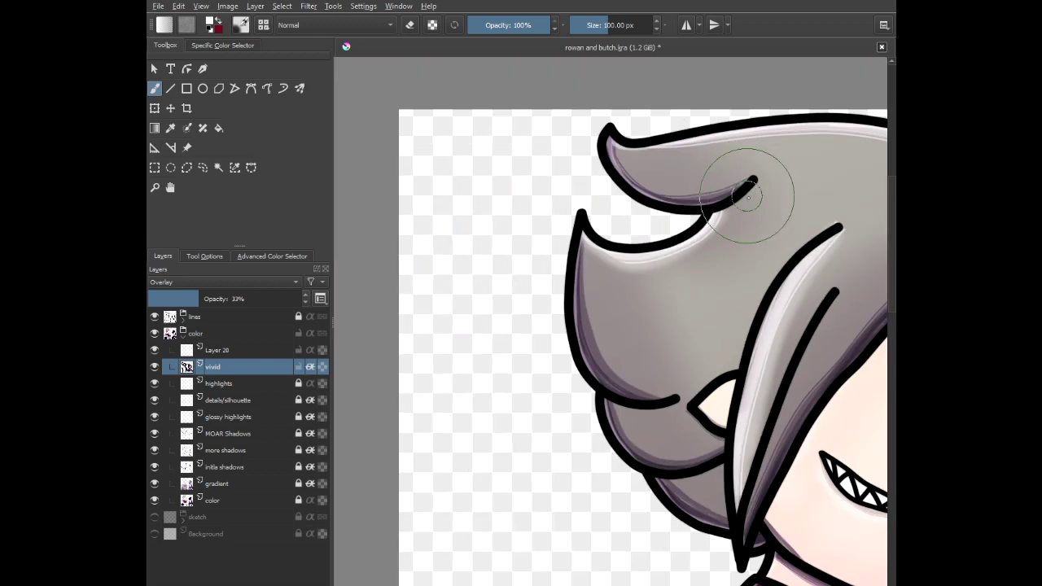
{"action": "scroll", "coordinate": [764, 247], "scroll_direction": "down", "scroll_amount": 1}
- Airbrush white along the highlight that follows the crown of the grey-haired character's hair
{"action": "left_click_drag", "start_coordinate": [763, 247], "coordinate": [513, 319]}
{"action": "scroll", "coordinate": [568, 254], "scroll_direction": "up", "scroll_amount": 2}
{"action": "scroll", "coordinate": [394, 231], "scroll_direction": "down", "scroll_amount": 1}
{"action": "left_click_drag", "start_coordinate": [394, 231], "coordinate": [433, 246]}
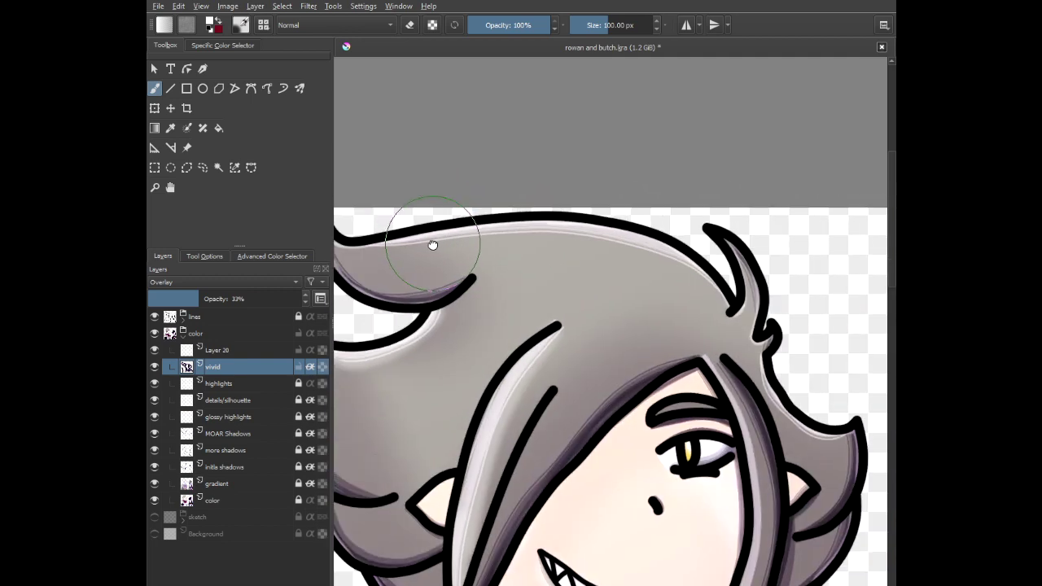
{"action": "mouse_move", "coordinate": [343, 231]}
{"action": "left_mouse_down"}
{"action": "mouse_move", "coordinate": [429, 257]}
{"action": "mouse_move", "coordinate": [509, 254]}
{"action": "mouse_move", "coordinate": [581, 228]}
{"action": "mouse_move", "coordinate": [714, 265]}
{"action": "mouse_move", "coordinate": [611, 245]}
{"action": "mouse_move", "coordinate": [693, 266]}
{"action": "left_mouse_up"}
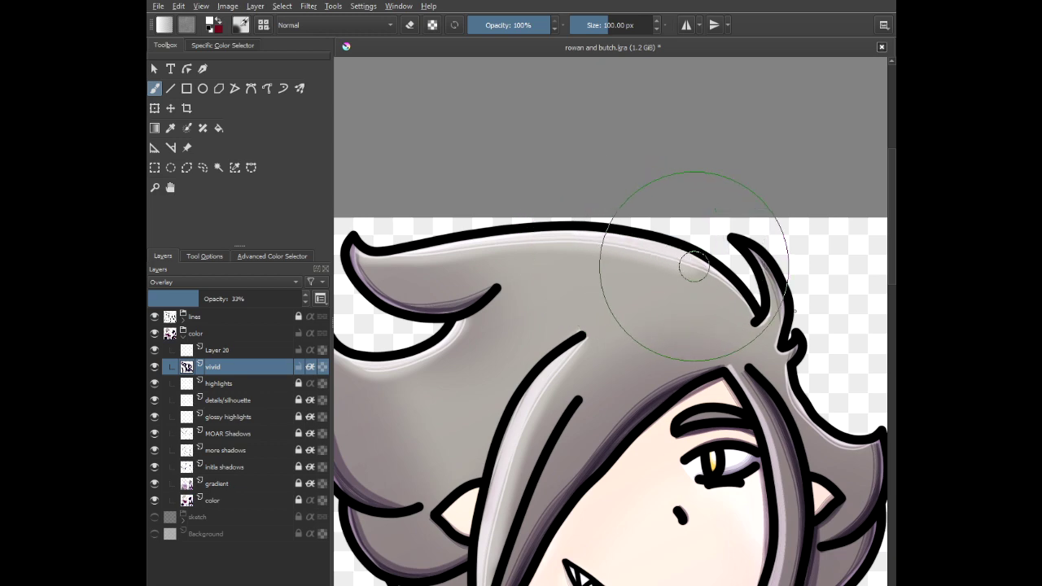
- Brighten the highlight running from the small upright tuft to the pointed hair tip above the far ear
{"action": "mouse_move", "coordinate": [796, 311]}
{"action": "left_mouse_down"}
{"action": "mouse_move", "coordinate": [828, 377]}
{"action": "mouse_move", "coordinate": [638, 255]}
{"action": "left_mouse_up"}
{"action": "scroll", "coordinate": [650, 267], "scroll_direction": "up", "scroll_amount": 2}
{"action": "mouse_move", "coordinate": [600, 218]}
{"action": "left_mouse_down"}
{"action": "mouse_move", "coordinate": [597, 265]}
{"action": "mouse_move", "coordinate": [616, 291]}
{"action": "mouse_move", "coordinate": [757, 349]}
{"action": "mouse_move", "coordinate": [779, 372]}
{"action": "left_mouse_up"}
{"action": "scroll", "coordinate": [779, 373], "scroll_direction": "down", "scroll_amount": 1}
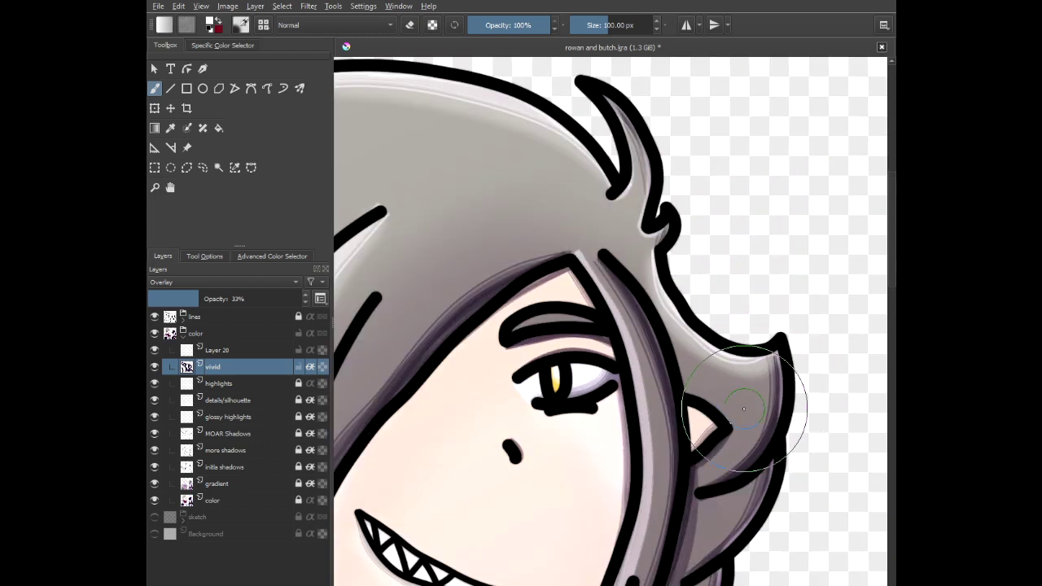
- Airbrush white down the narrow hair lock beside the grey-haired character's visible eye
{"action": "left_click_drag", "start_coordinate": [711, 395], "coordinate": [735, 222]}
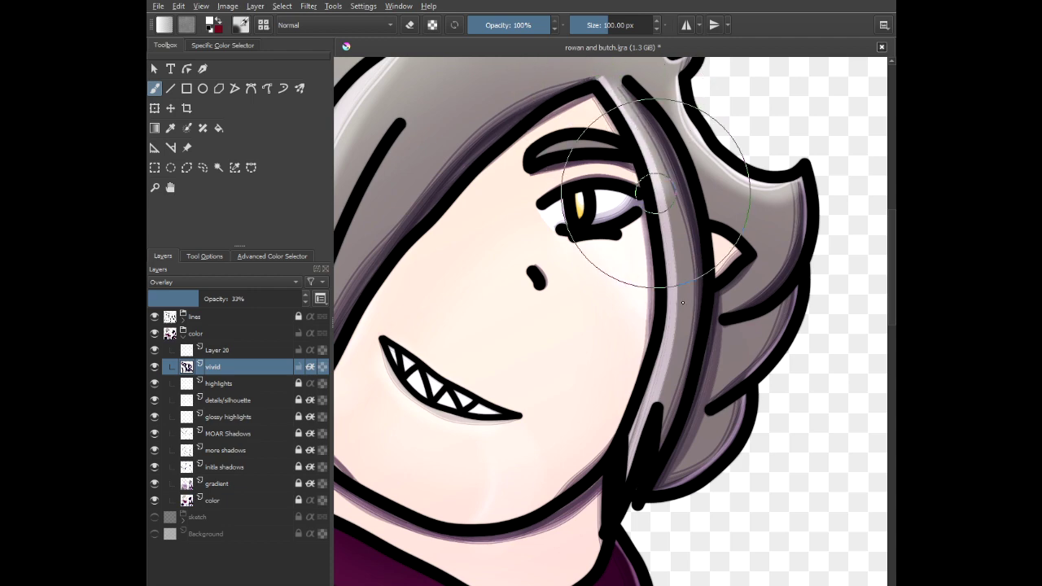
{"action": "mouse_move", "coordinate": [656, 193]}
{"action": "left_mouse_down"}
{"action": "mouse_move", "coordinate": [669, 323]}
{"action": "mouse_move", "coordinate": [640, 442]}
{"action": "left_mouse_up"}
{"action": "scroll", "coordinate": [654, 385], "scroll_direction": "down", "scroll_amount": 2}
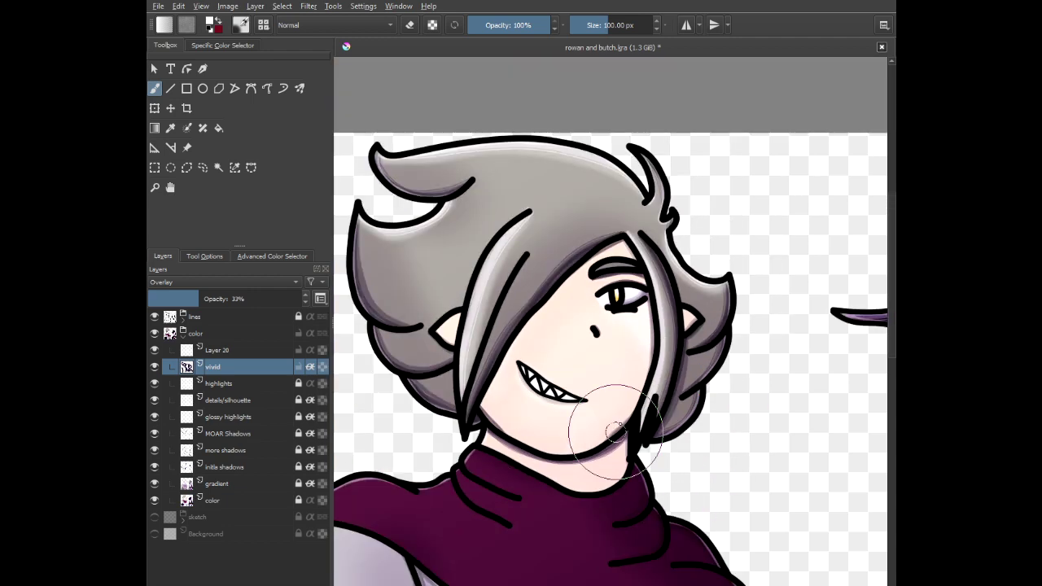
{"action": "scroll", "coordinate": [617, 431], "scroll_direction": "down", "scroll_amount": 5}
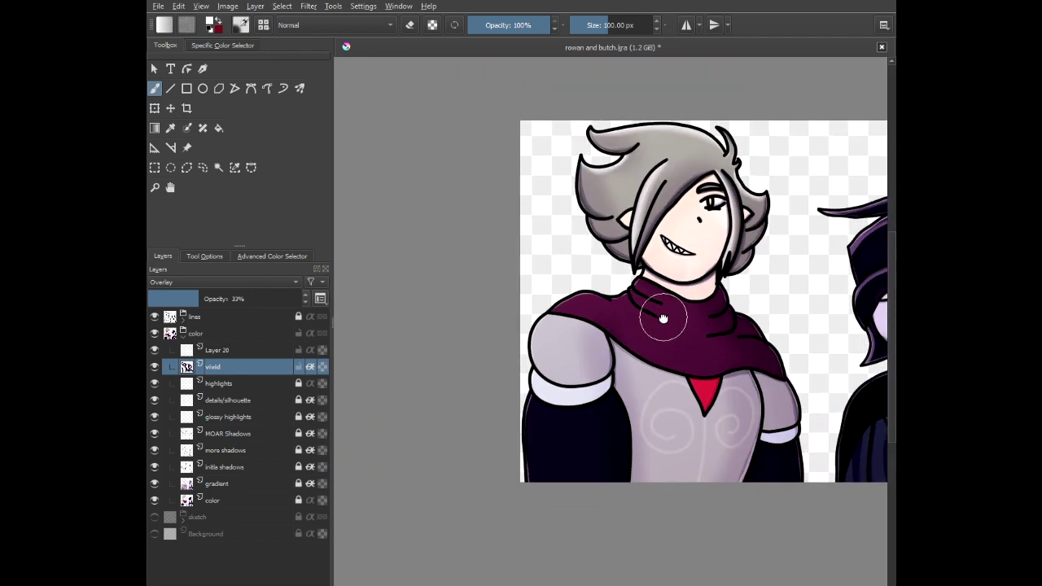
- Brighten the white of the dark-haired character's eye behind the glasses with the 100 px white airbrush
{"action": "left_click_drag", "start_coordinate": [664, 318], "coordinate": [477, 304]}
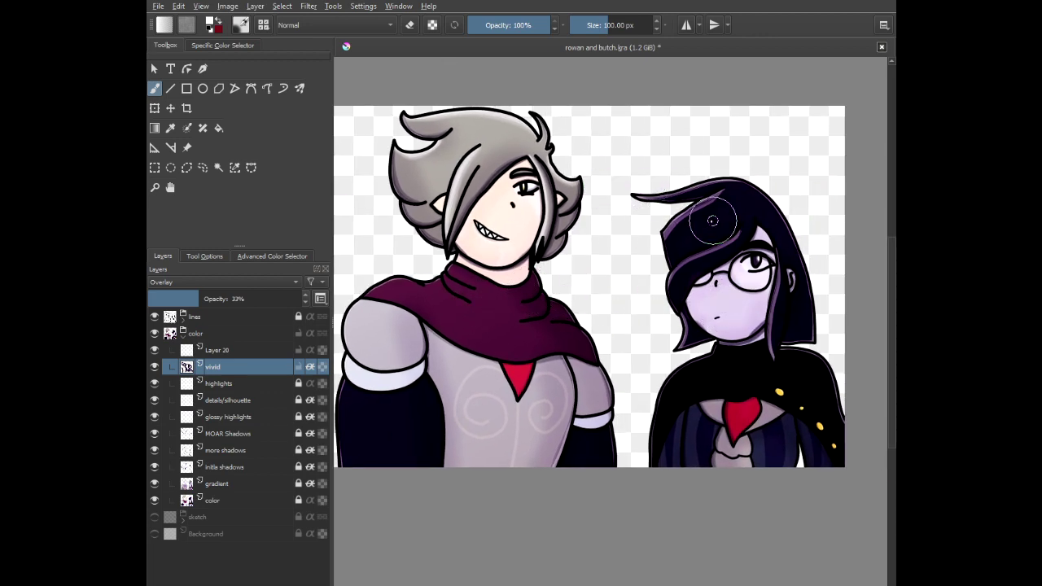
{"action": "scroll", "coordinate": [712, 219], "scroll_direction": "up", "scroll_amount": 8}
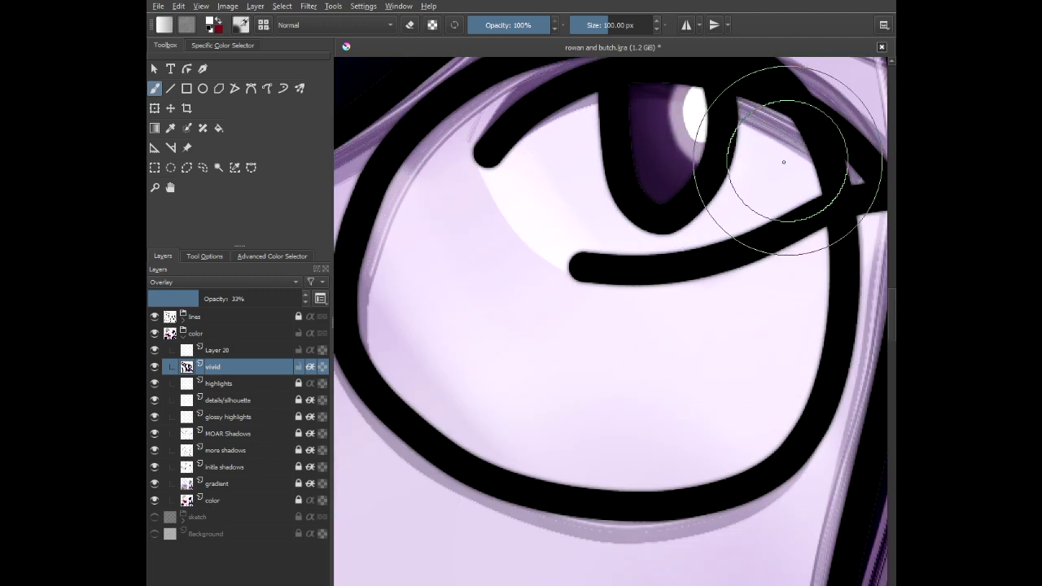
{"action": "scroll", "coordinate": [525, 305], "scroll_direction": "down", "scroll_amount": 2}
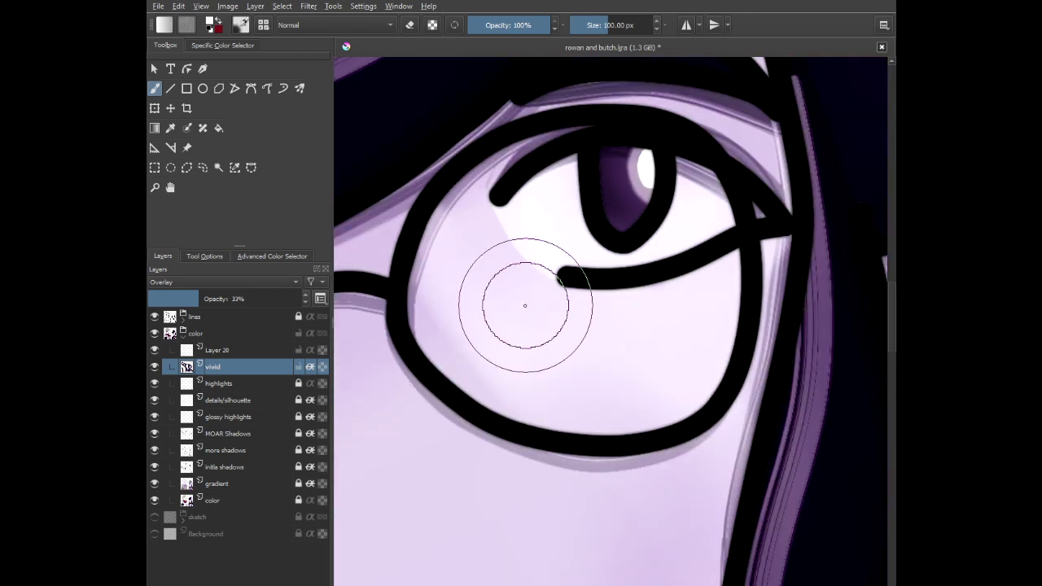
- Airbrush white over the skin seen through the dark-haired character's glasses lens, just below the visible eye
{"action": "mouse_move", "coordinate": [527, 350]}
{"action": "left_mouse_down"}
{"action": "mouse_move", "coordinate": [689, 191]}
{"action": "mouse_move", "coordinate": [575, 256]}
{"action": "mouse_move", "coordinate": [604, 187]}
{"action": "left_mouse_up"}
{"action": "scroll", "coordinate": [546, 360], "scroll_direction": "down", "scroll_amount": 1}
- Try to brighten the dark-haired character's chin below the mouth with broad white airbrush strokes
{"action": "scroll", "coordinate": [554, 335], "scroll_direction": "up", "scroll_amount": 2}
{"action": "left_click_drag", "start_coordinate": [487, 319], "coordinate": [488, 351]}
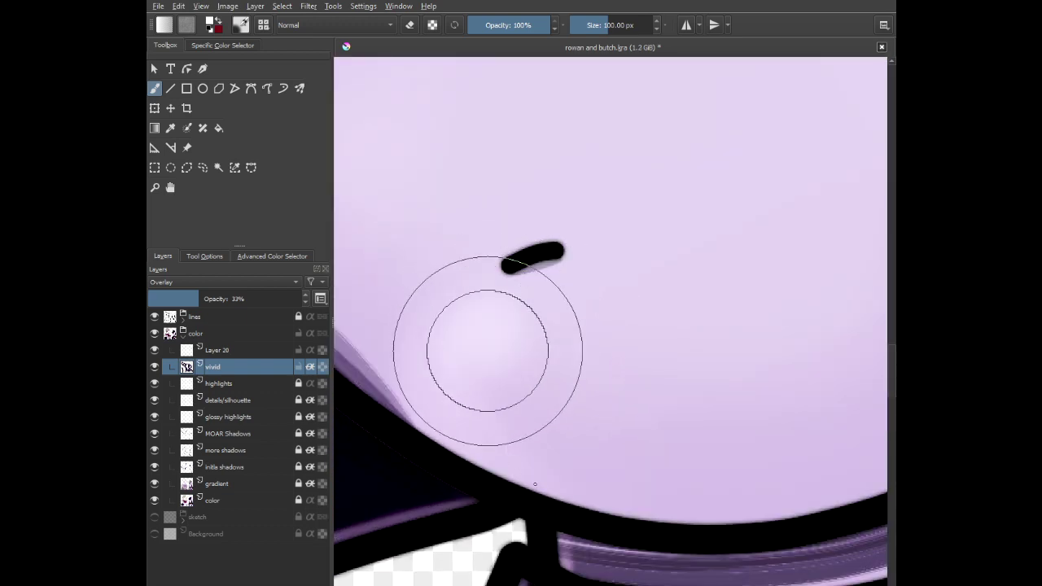
{"action": "mouse_move", "coordinate": [535, 484]}
{"action": "left_mouse_down"}
{"action": "mouse_move", "coordinate": [653, 517]}
{"action": "mouse_move", "coordinate": [730, 457]}
{"action": "mouse_move", "coordinate": [635, 353]}
{"action": "mouse_move", "coordinate": [525, 294]}
{"action": "mouse_move", "coordinate": [445, 334]}
{"action": "mouse_move", "coordinate": [566, 469]}
{"action": "mouse_move", "coordinate": [609, 474]}
{"action": "left_mouse_up"}
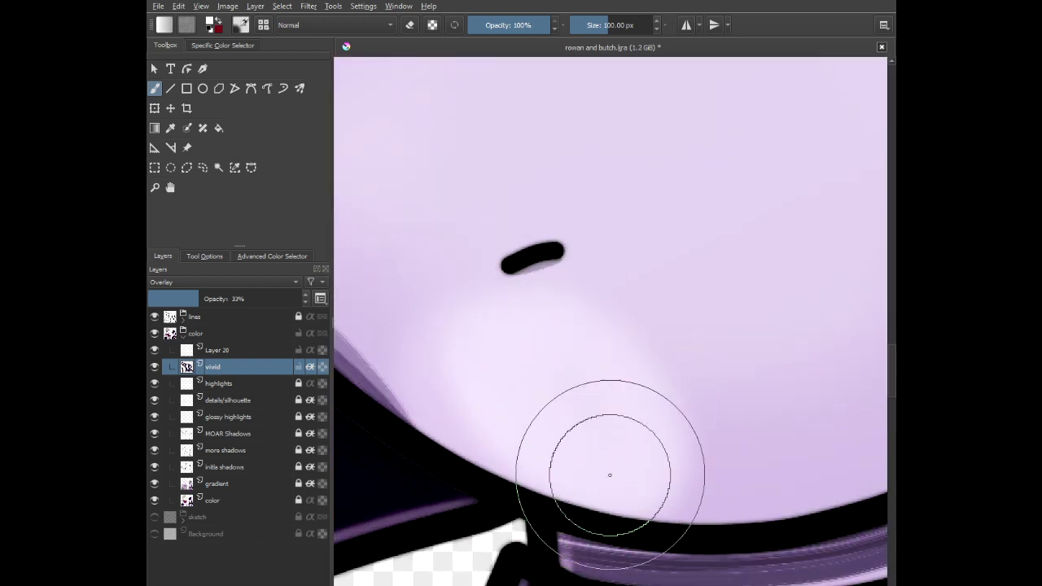
{"action": "scroll", "coordinate": [609, 474], "scroll_direction": "down", "scroll_amount": 5}
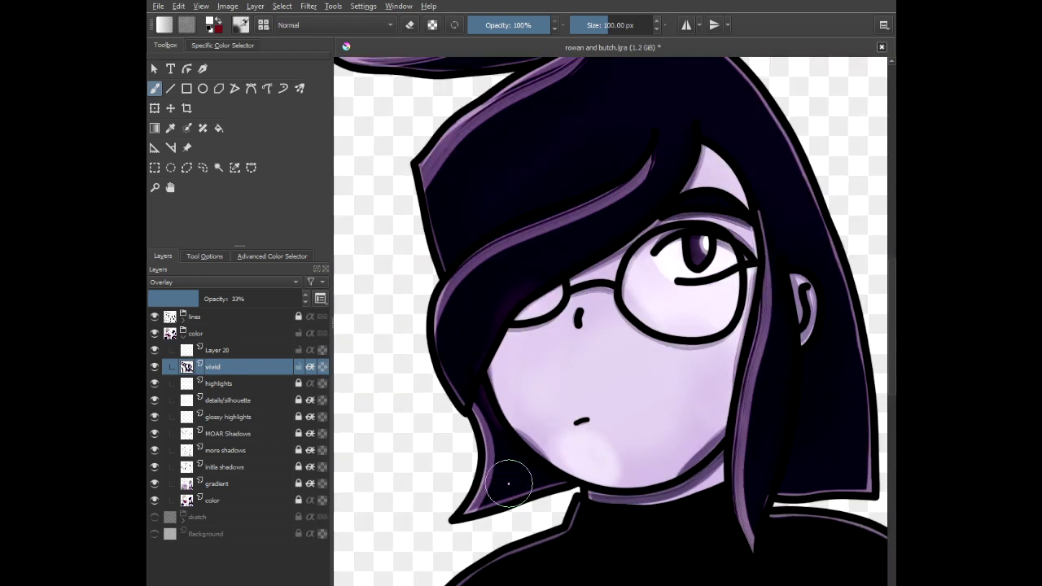
{"action": "key", "text": "ctrl+z"}
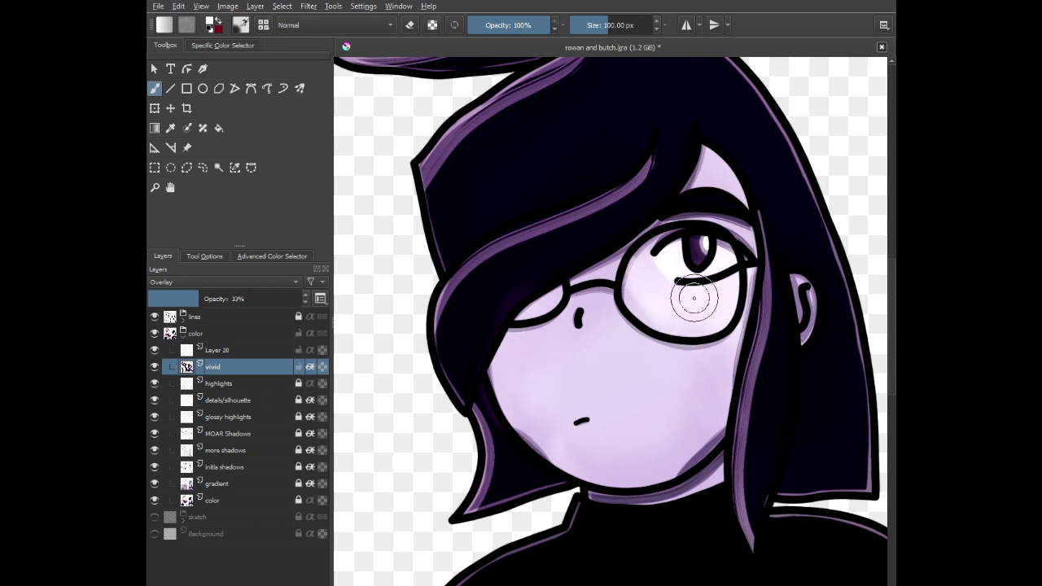
- Brighten the lower part of the dark-haired character's full glasses lens with soft white
{"action": "scroll", "coordinate": [694, 298], "scroll_direction": "up", "scroll_amount": 4}
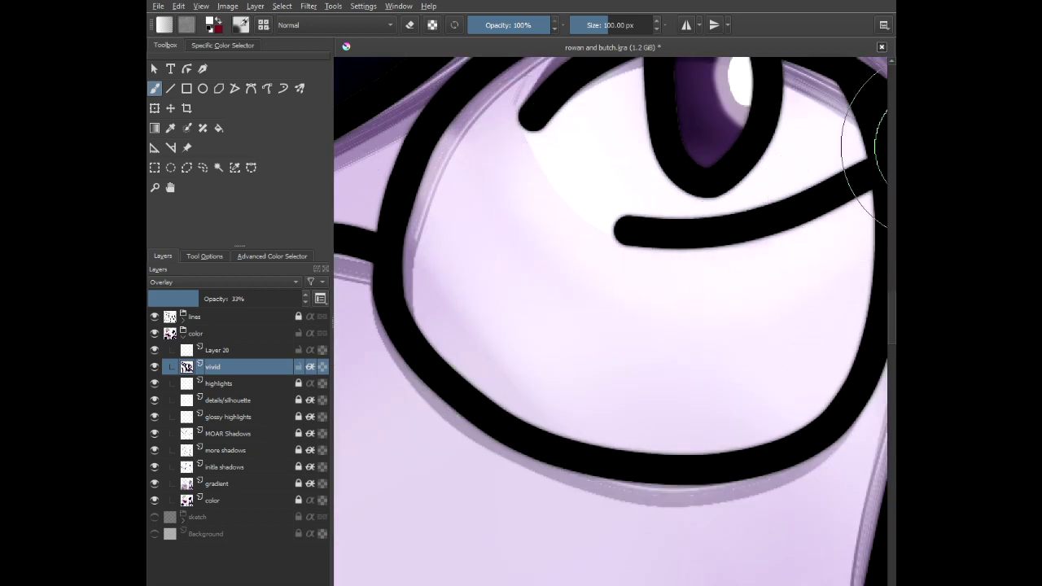
{"action": "mouse_move", "coordinate": [794, 276]}
{"action": "left_mouse_down"}
{"action": "mouse_move", "coordinate": [627, 232]}
{"action": "mouse_move", "coordinate": [671, 249]}
{"action": "left_mouse_up"}
{"action": "scroll", "coordinate": [626, 233], "scroll_direction": "down", "scroll_amount": 1}
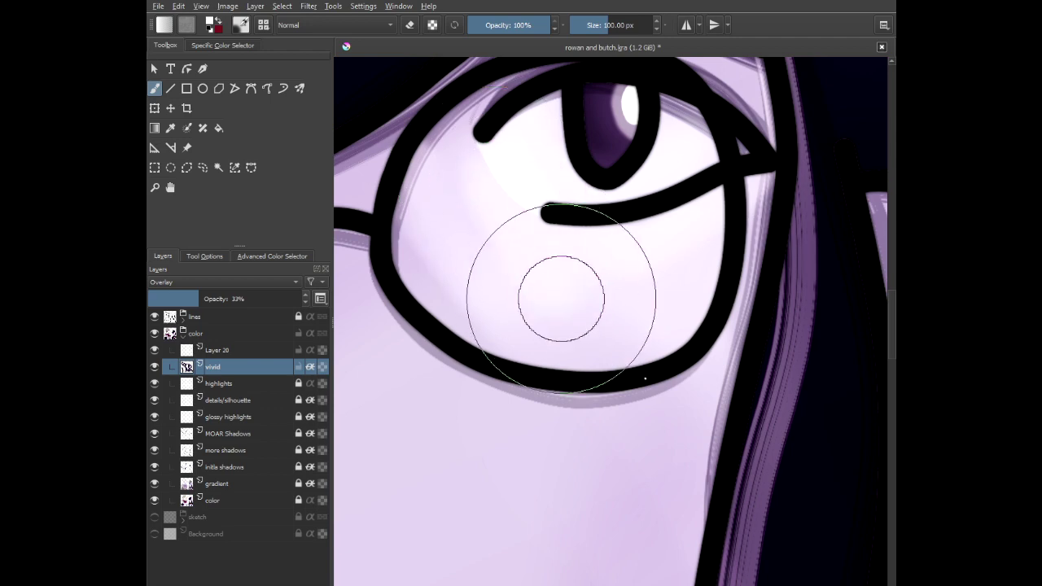
{"action": "scroll", "coordinate": [565, 279], "scroll_direction": "down", "scroll_amount": 2}
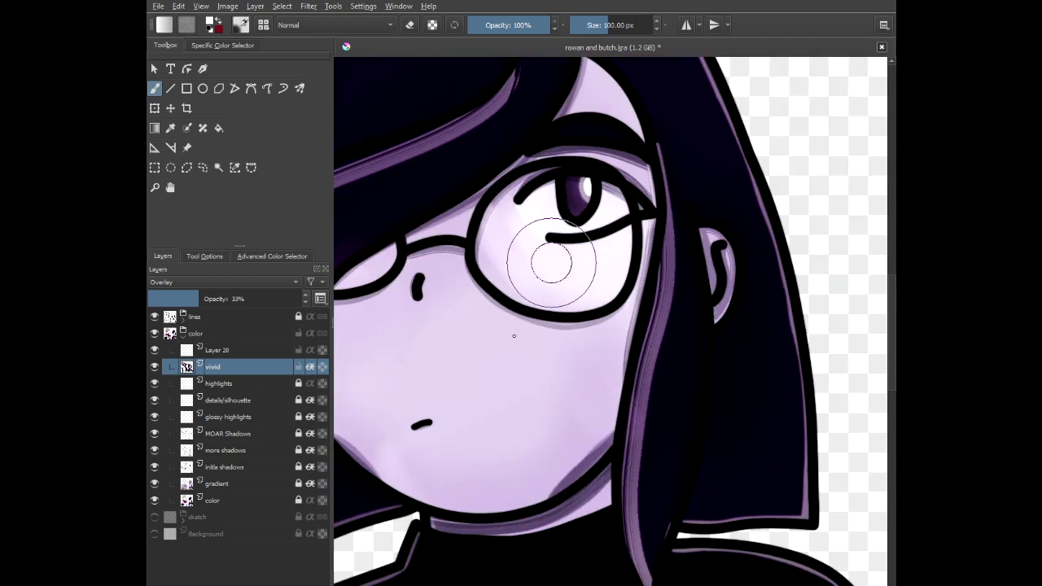
- Airbrush white inside the glasses lens partly hidden by the fringe and onto the cheek just beneath it
{"action": "scroll", "coordinate": [505, 333], "scroll_direction": "down", "scroll_amount": 2}
{"action": "scroll", "coordinate": [431, 290], "scroll_direction": "up", "scroll_amount": 5}
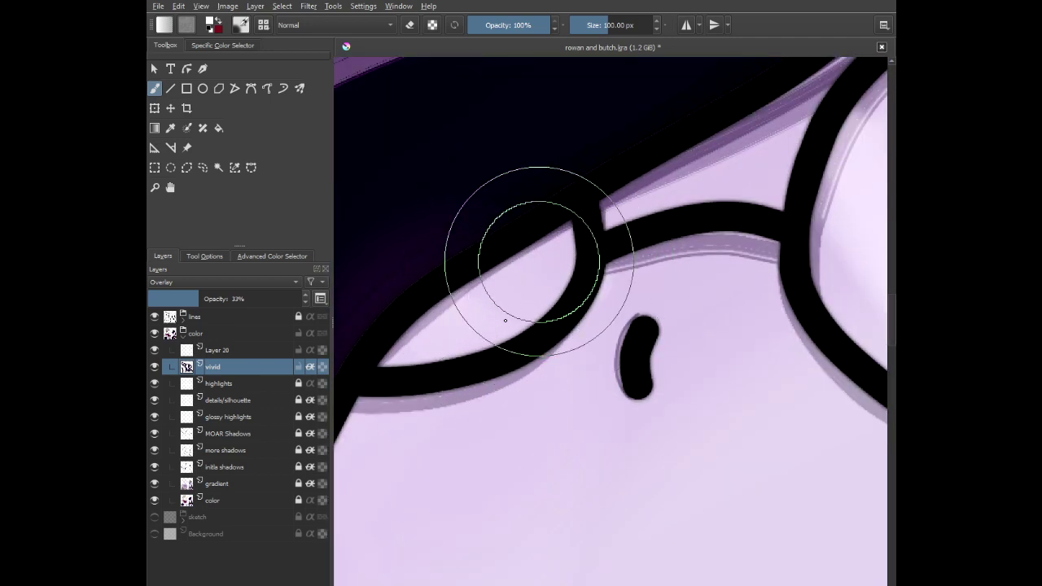
{"action": "mouse_move", "coordinate": [505, 321]}
{"action": "left_mouse_down"}
{"action": "mouse_move", "coordinate": [344, 403]}
{"action": "mouse_move", "coordinate": [342, 481]}
{"action": "left_mouse_up"}
{"action": "mouse_move", "coordinate": [510, 349]}
{"action": "left_mouse_down"}
{"action": "mouse_move", "coordinate": [543, 334]}
{"action": "mouse_move", "coordinate": [585, 287]}
{"action": "mouse_move", "coordinate": [417, 439]}
{"action": "left_mouse_up"}
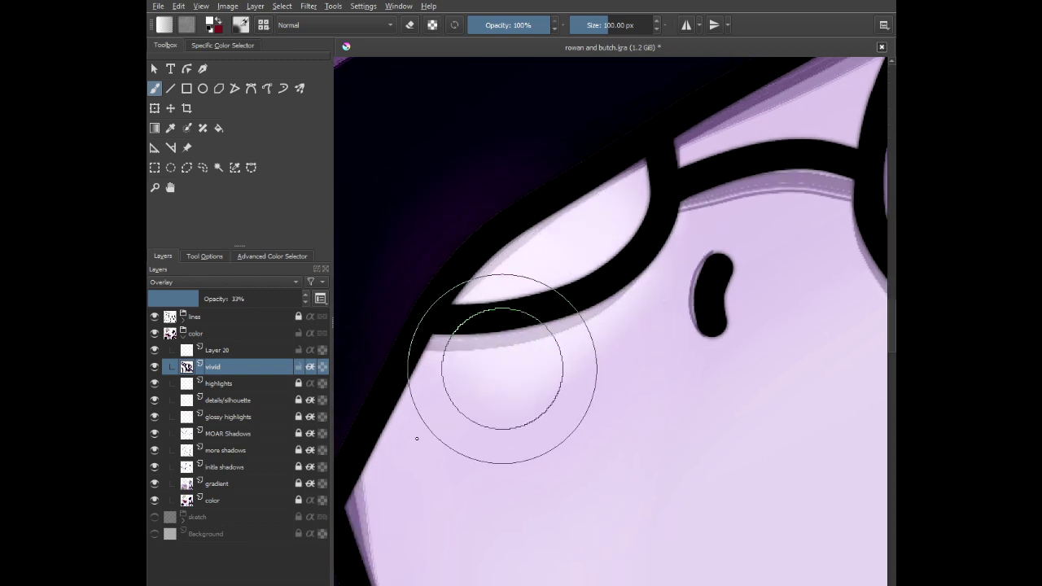
{"action": "scroll", "coordinate": [535, 340], "scroll_direction": "down", "scroll_amount": 3}
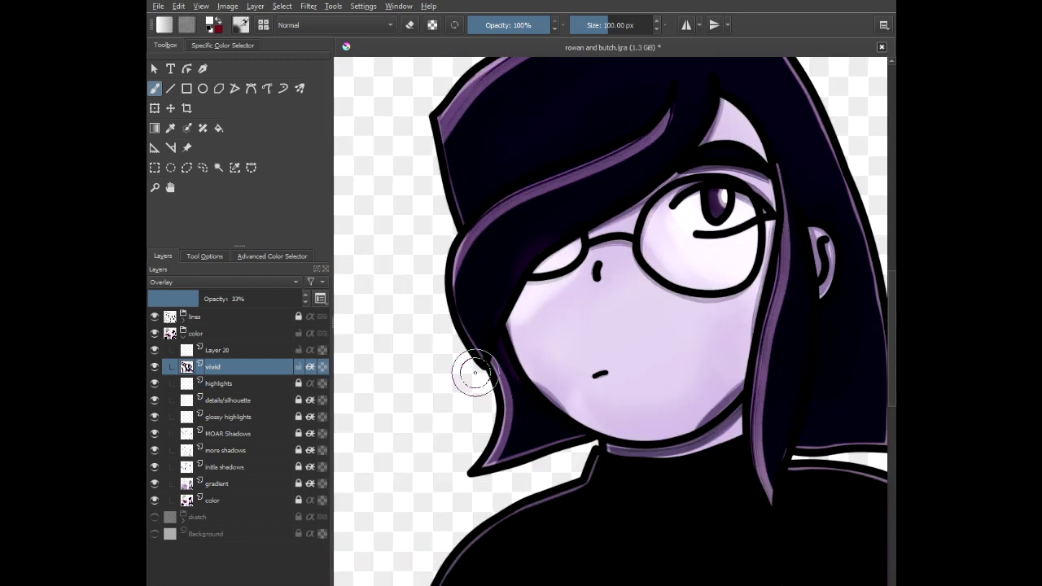
- Airbrush a white highlight along the lower edge of the dark-haired character's jaw and chin
{"action": "scroll", "coordinate": [622, 349], "scroll_direction": "down", "scroll_amount": 3}
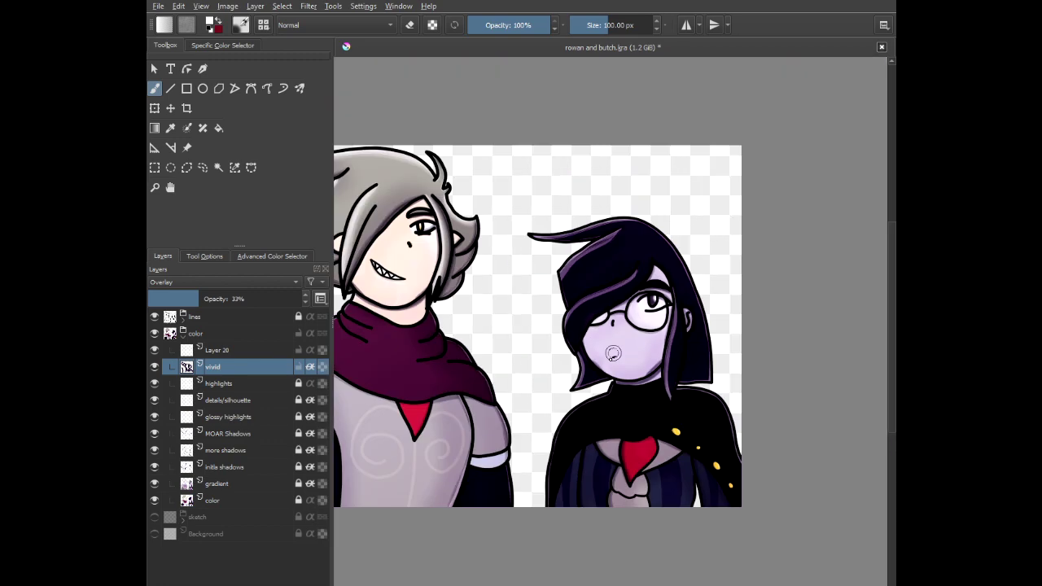
{"action": "scroll", "coordinate": [607, 372], "scroll_direction": "up", "scroll_amount": 2}
{"action": "scroll", "coordinate": [610, 372], "scroll_direction": "up", "scroll_amount": 3}
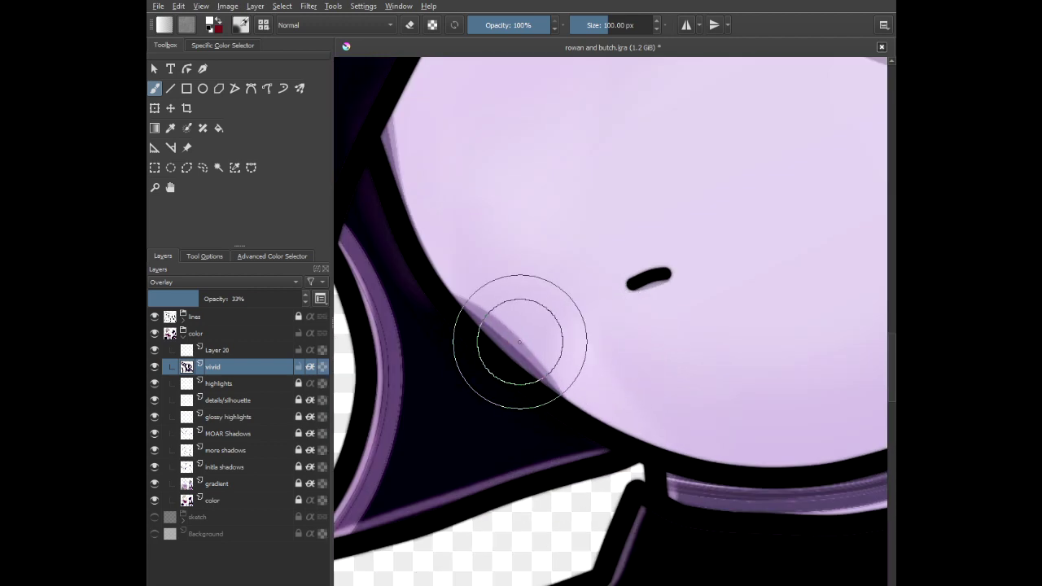
{"action": "mouse_move", "coordinate": [535, 342]}
{"action": "left_mouse_down"}
{"action": "mouse_move", "coordinate": [674, 447]}
{"action": "mouse_move", "coordinate": [768, 453]}
{"action": "mouse_move", "coordinate": [803, 477]}
{"action": "left_mouse_up"}
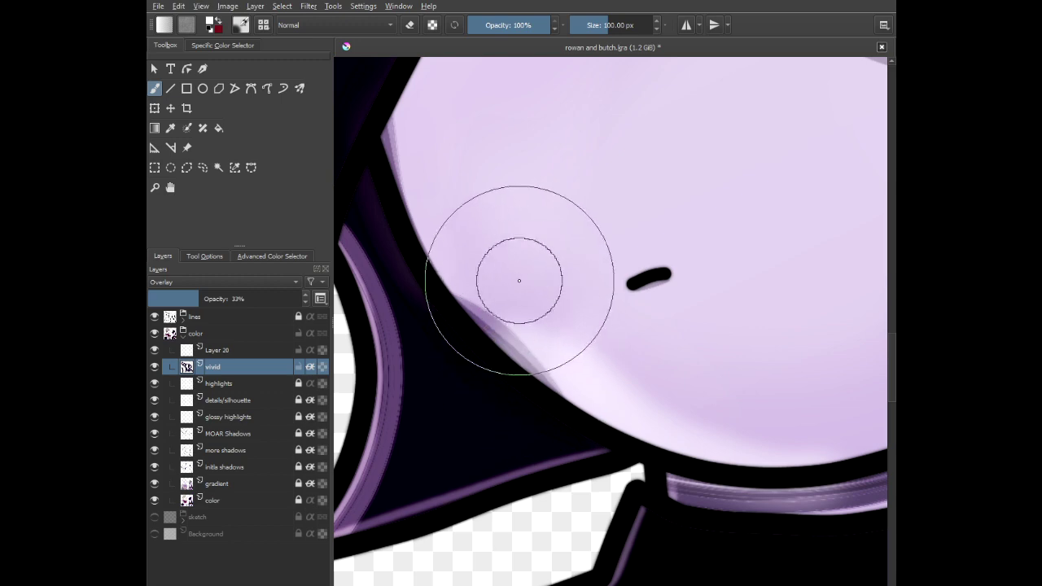
- Soften the white jaw highlight on the dark-haired character by erasing along its inner edge with the airbrush
{"action": "scroll", "coordinate": [521, 303], "scroll_direction": "down", "scroll_amount": 3}
{"action": "scroll", "coordinate": [521, 350], "scroll_direction": "up", "scroll_amount": 2}
{"action": "scroll", "coordinate": [522, 352], "scroll_direction": "up", "scroll_amount": 1}
{"action": "key", "text": "e"}
{"action": "mouse_move", "coordinate": [509, 234]}
{"action": "left_mouse_down"}
{"action": "mouse_move", "coordinate": [620, 272]}
{"action": "mouse_move", "coordinate": [681, 317]}
{"action": "mouse_move", "coordinate": [769, 355]}
{"action": "left_mouse_up"}
{"action": "mouse_move", "coordinate": [666, 307]}
{"action": "left_mouse_down"}
{"action": "mouse_move", "coordinate": [738, 333]}
{"action": "mouse_move", "coordinate": [849, 337]}
{"action": "left_mouse_up"}
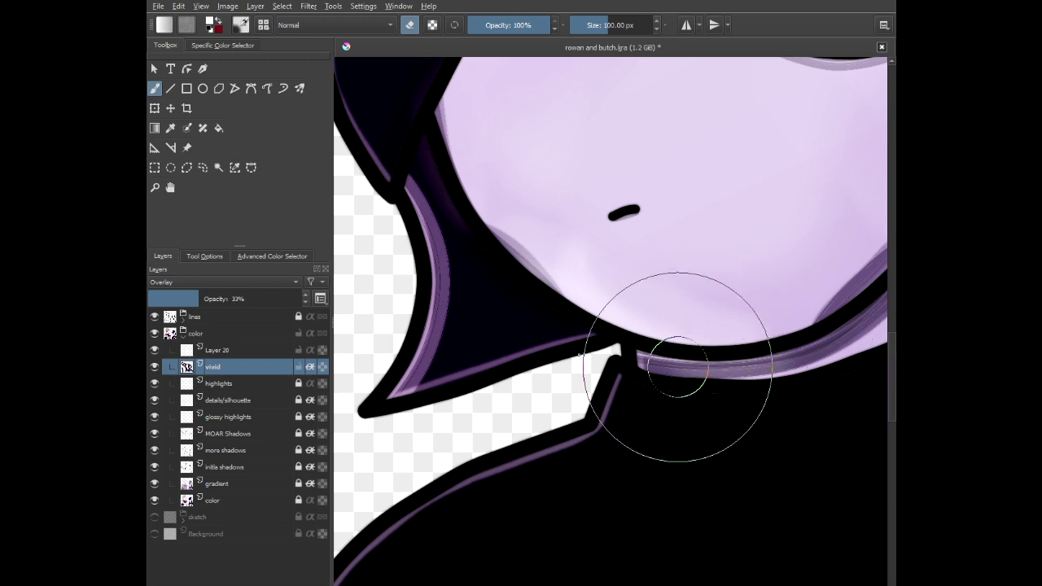
{"action": "scroll", "coordinate": [652, 362], "scroll_direction": "down", "scroll_amount": 3}
{"action": "scroll", "coordinate": [659, 370], "scroll_direction": "down", "scroll_amount": 1}
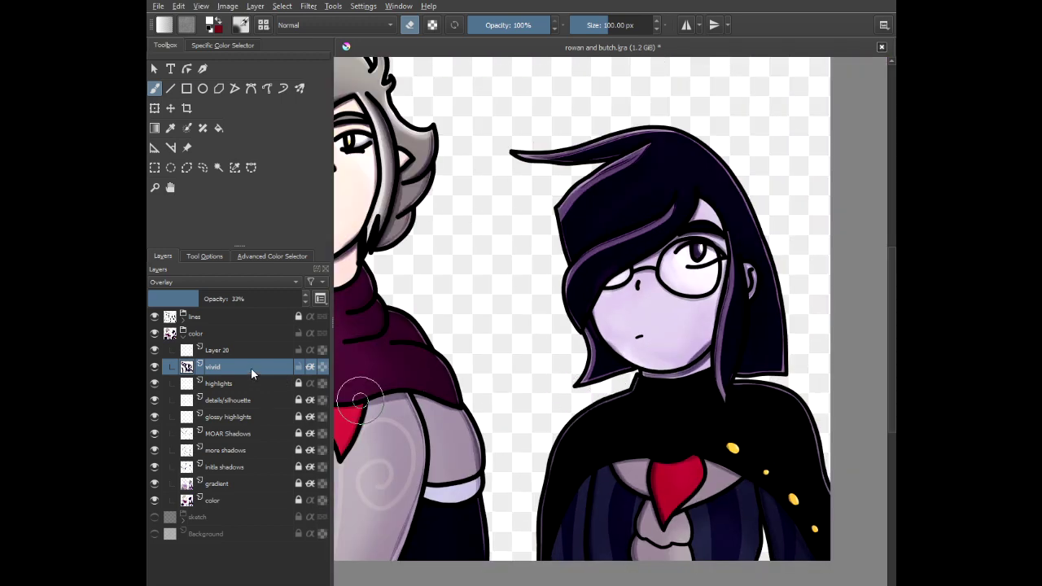
- Airbrush white along the grey-haired character's chin and under the smile, and blend it with the eraser mode
{"action": "mouse_move", "coordinate": [536, 279]}
{"action": "left_mouse_down"}
{"action": "mouse_move", "coordinate": [737, 366]}
{"action": "mouse_move", "coordinate": [535, 458]}
{"action": "mouse_move", "coordinate": [355, 433]}
{"action": "left_mouse_up"}
{"action": "scroll", "coordinate": [481, 319], "scroll_direction": "up", "scroll_amount": 3}
{"action": "scroll", "coordinate": [590, 366], "scroll_direction": "up", "scroll_amount": 2}
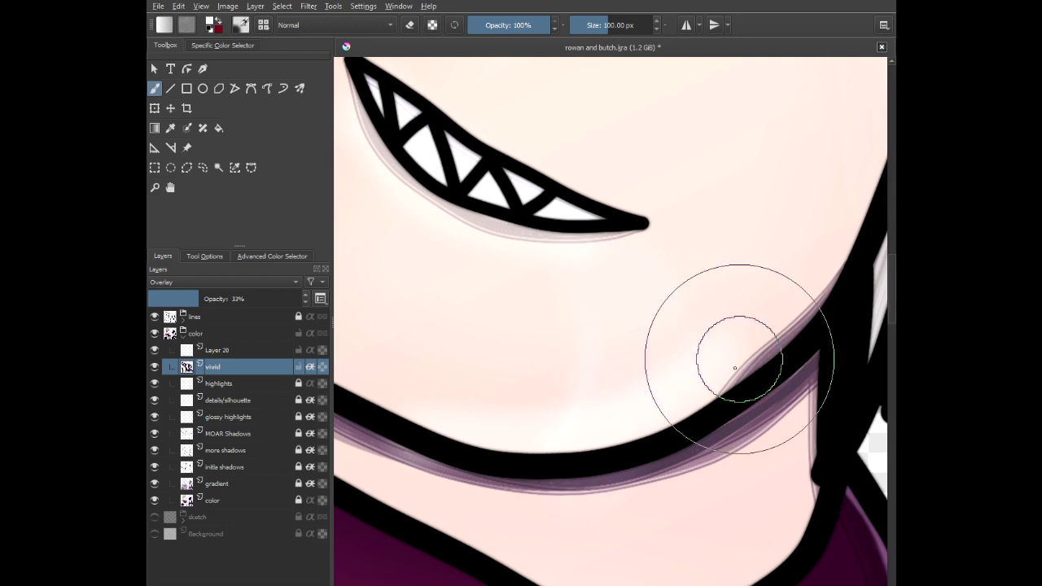
{"action": "key", "text": "e"}
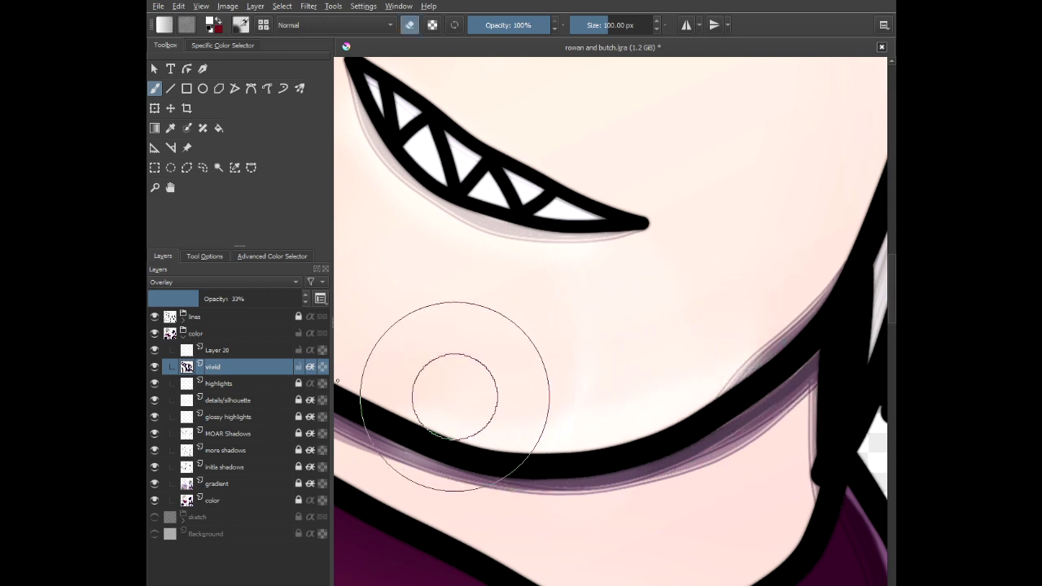
{"action": "scroll", "coordinate": [575, 305], "scroll_direction": "down", "scroll_amount": 4}
- Brighten the grey-haired character's cheek below the visible eye, beside the narrow hair lock, with soft white
{"action": "mouse_move", "coordinate": [605, 238]}
{"action": "left_mouse_down"}
{"action": "mouse_move", "coordinate": [561, 347]}
{"action": "mouse_move", "coordinate": [551, 342]}
{"action": "left_mouse_up"}
{"action": "scroll", "coordinate": [684, 221], "scroll_direction": "up", "scroll_amount": 2}
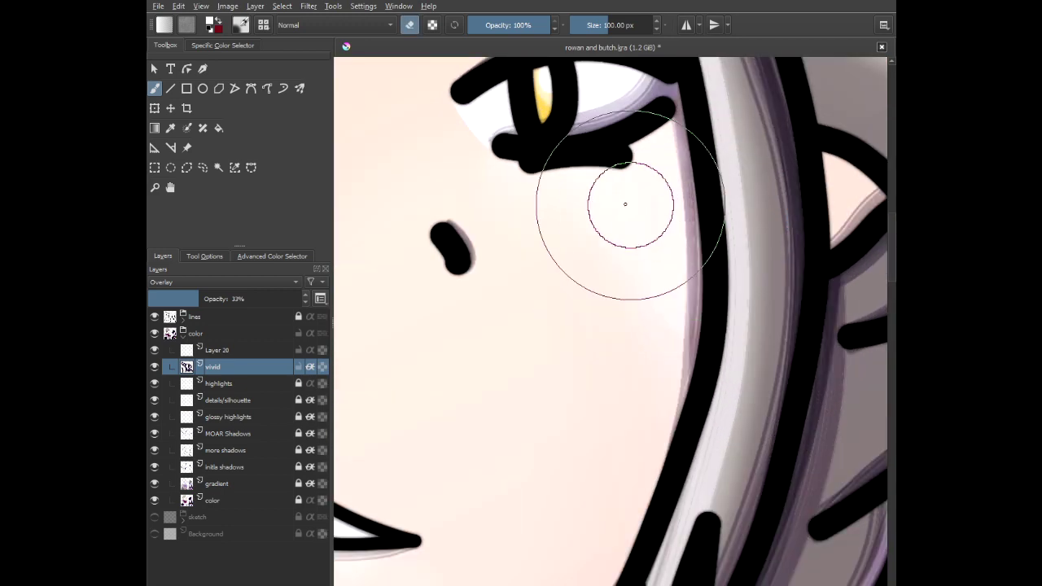
{"action": "key", "text": "e"}
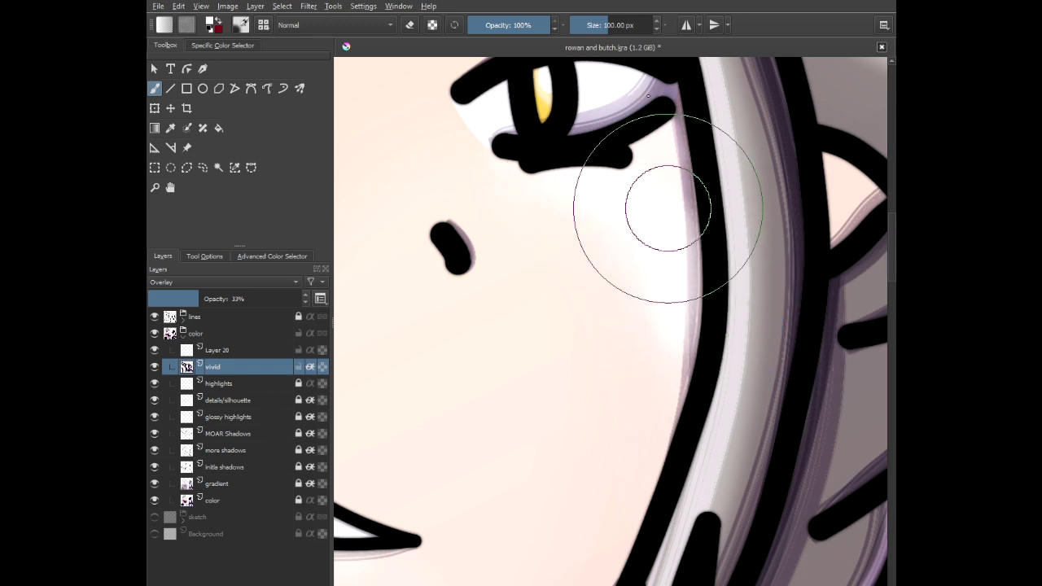
{"action": "scroll", "coordinate": [570, 423], "scroll_direction": "down", "scroll_amount": 4}
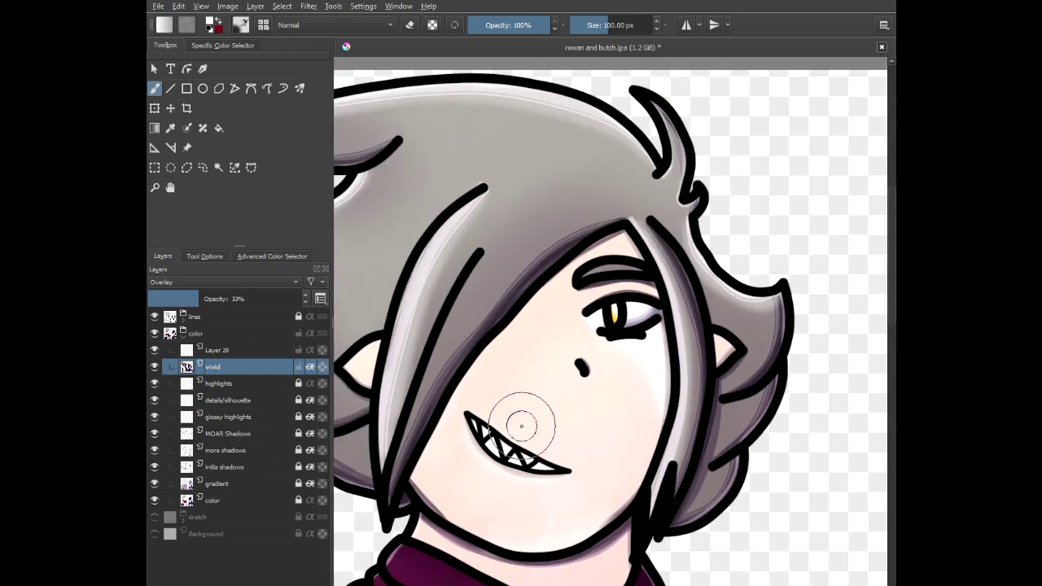
- Try erasing the airbrushed shading where the grey-haired character's fringe meets the face beside the smile
{"action": "scroll", "coordinate": [577, 329], "scroll_direction": "up", "scroll_amount": 4}
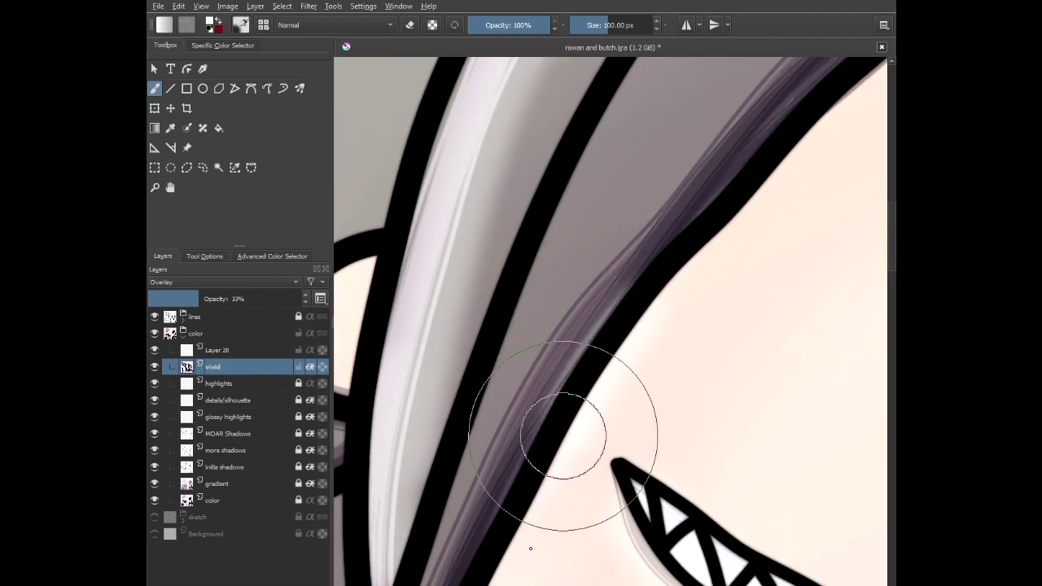
{"action": "scroll", "coordinate": [545, 335], "scroll_direction": "down", "scroll_amount": 2}
{"action": "left_click_drag", "start_coordinate": [565, 330], "coordinate": [500, 453]}
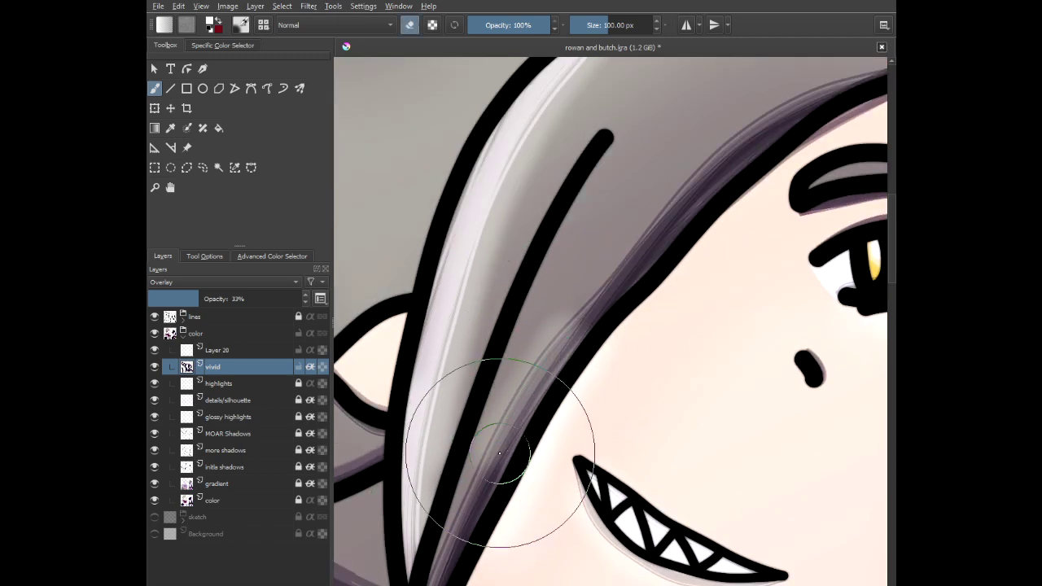
{"action": "left_click_drag", "start_coordinate": [564, 285], "coordinate": [477, 482]}
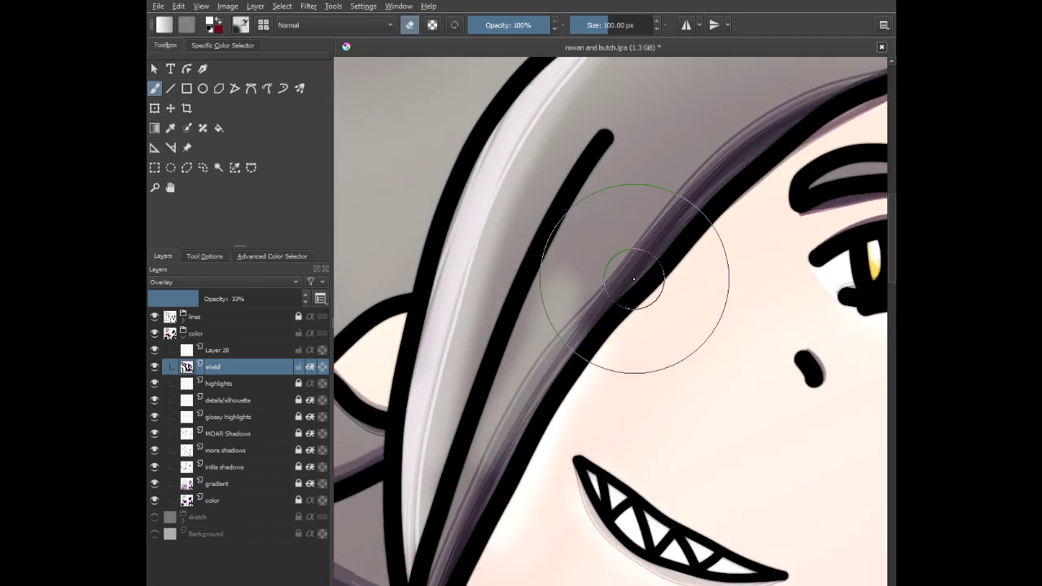
{"action": "key", "text": "ctrl+z"}
{"action": "key", "text": "ctrl+z"}
- Erase excess white on the grey-haired character's face to soften the cheek highlight
{"action": "scroll", "coordinate": [702, 321], "scroll_direction": "down", "scroll_amount": 1}
{"action": "left_click_drag", "start_coordinate": [700, 330], "coordinate": [588, 256]}
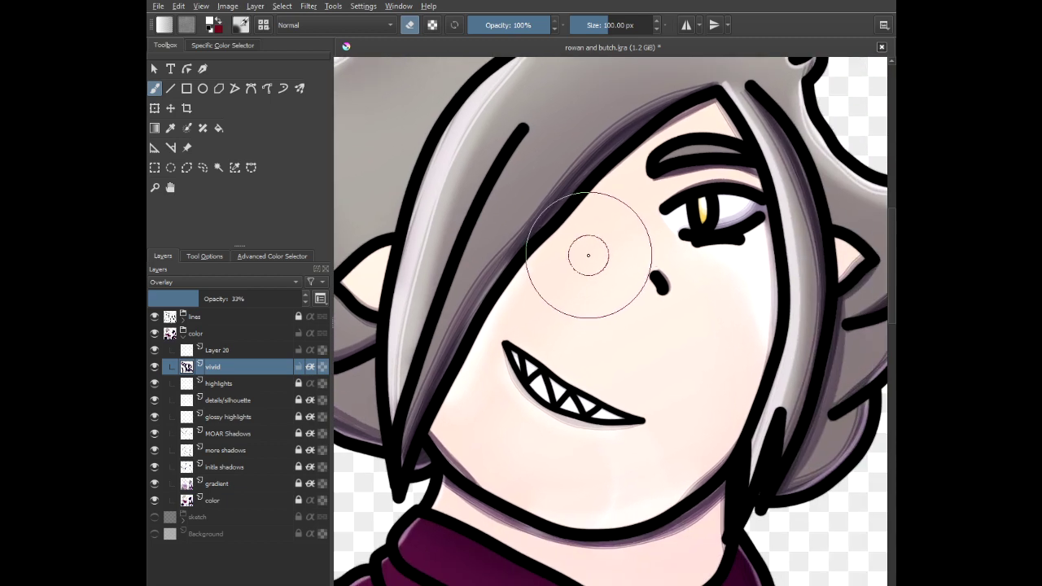
{"action": "scroll", "coordinate": [743, 289], "scroll_direction": "down", "scroll_amount": 3}
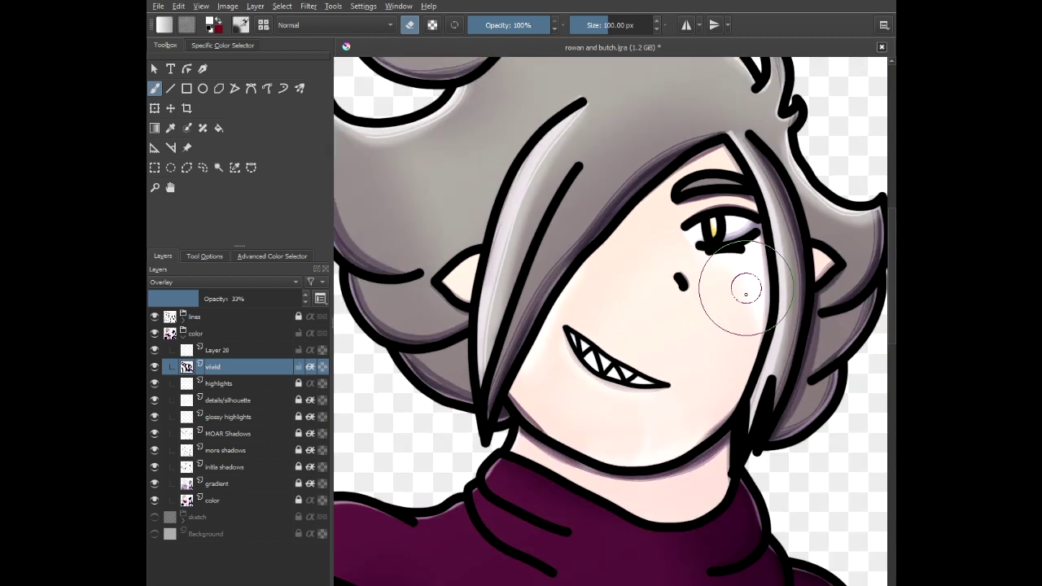
{"action": "left_click_drag", "start_coordinate": [737, 391], "coordinate": [446, 271]}
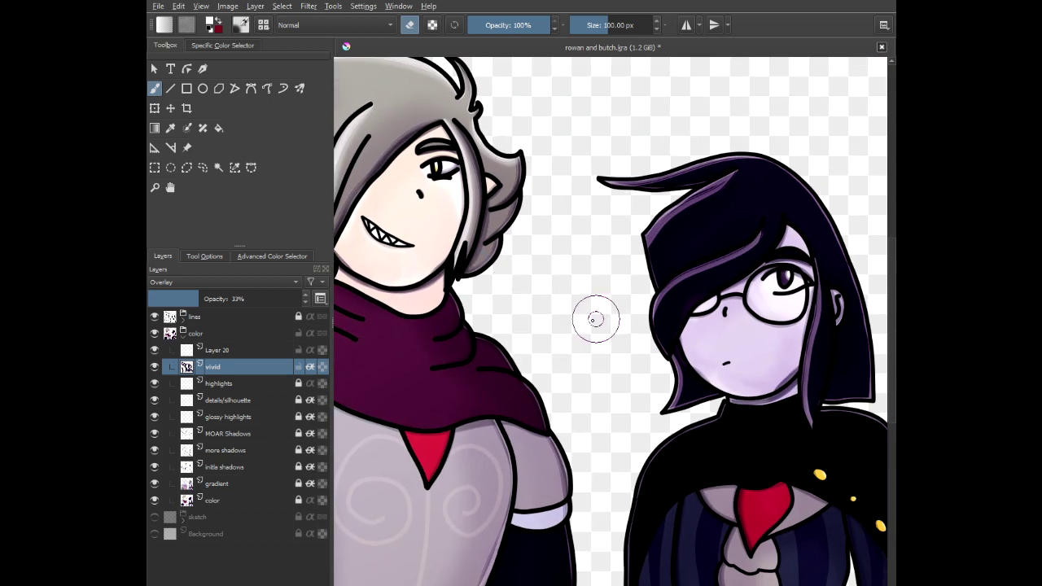
{"action": "scroll", "coordinate": [595, 319], "scroll_direction": "down", "scroll_amount": 3}
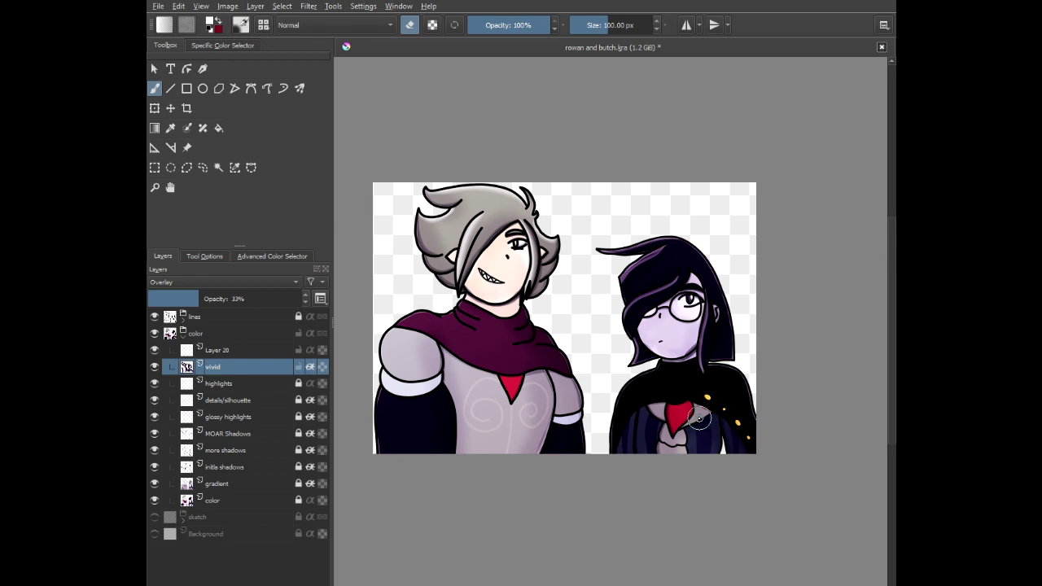
- Brighten the gold ornaments on the dark-haired character's black cape with the white airbrush
{"action": "scroll", "coordinate": [706, 417], "scroll_direction": "up", "scroll_amount": 6}
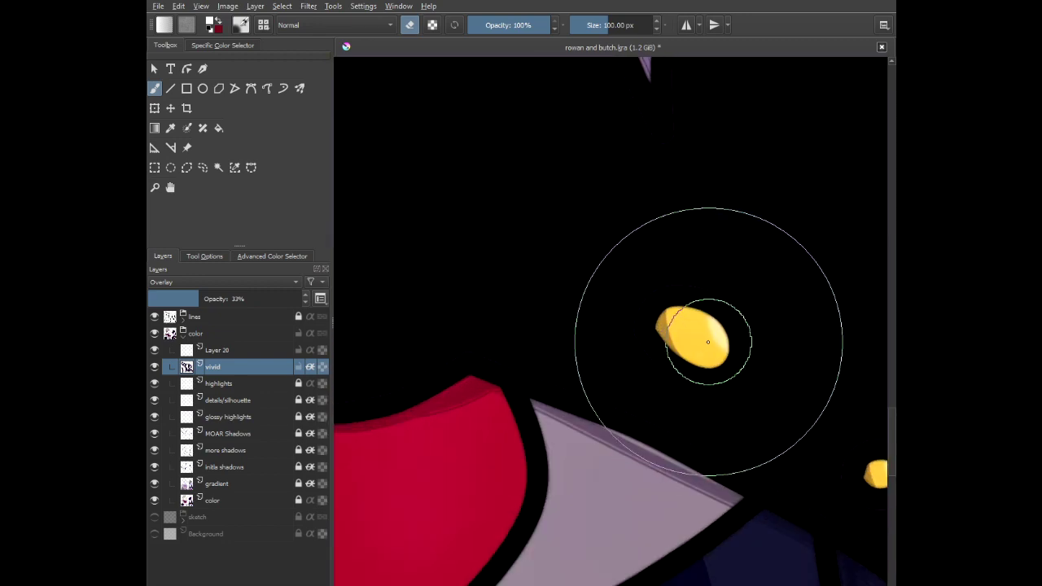
{"action": "scroll", "coordinate": [714, 329], "scroll_direction": "down", "scroll_amount": 2}
{"action": "key", "text": "e"}
{"action": "scroll", "coordinate": [629, 281], "scroll_direction": "down", "scroll_amount": 2}
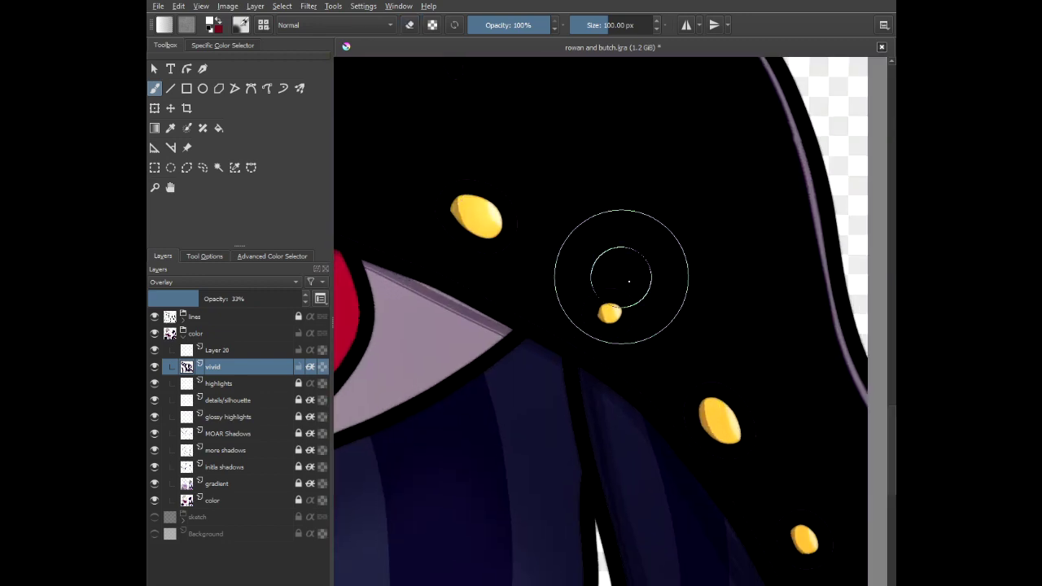
{"action": "left_click_drag", "start_coordinate": [733, 429], "coordinate": [563, 195]}
{"action": "scroll", "coordinate": [640, 298], "scroll_direction": "down", "scroll_amount": 4}
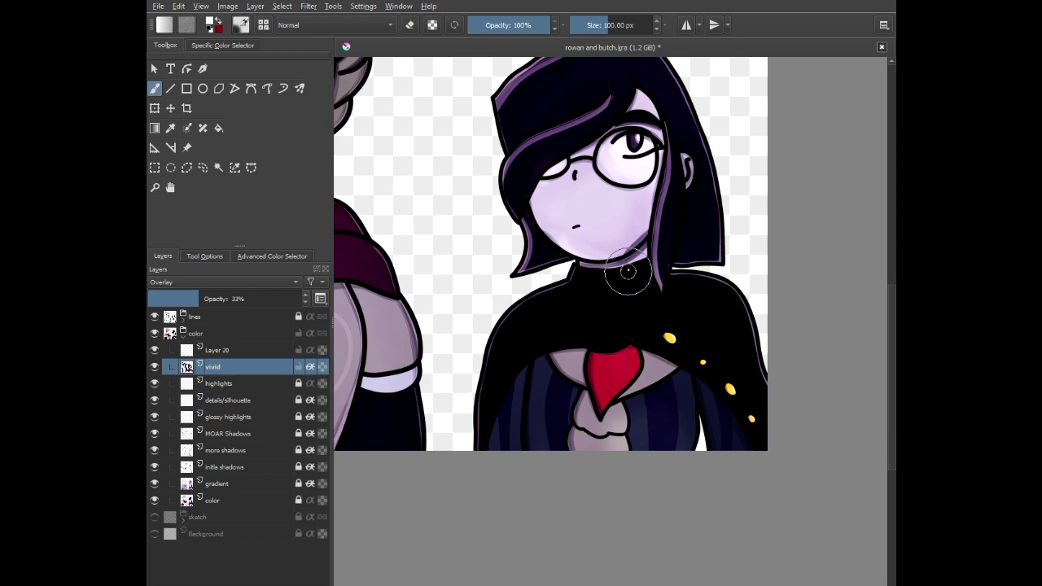
- Airbrush white down the long purple hair strand between the dark-haired character's glasses and ear
{"action": "scroll", "coordinate": [546, 211], "scroll_direction": "up", "scroll_amount": 5}
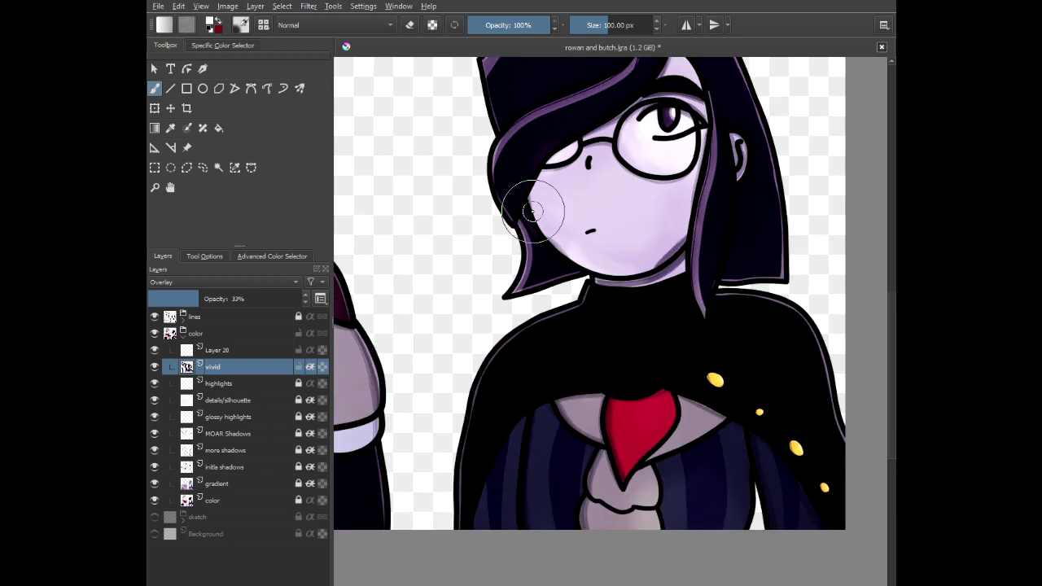
{"action": "left_click_drag", "start_coordinate": [748, 342], "coordinate": [662, 259]}
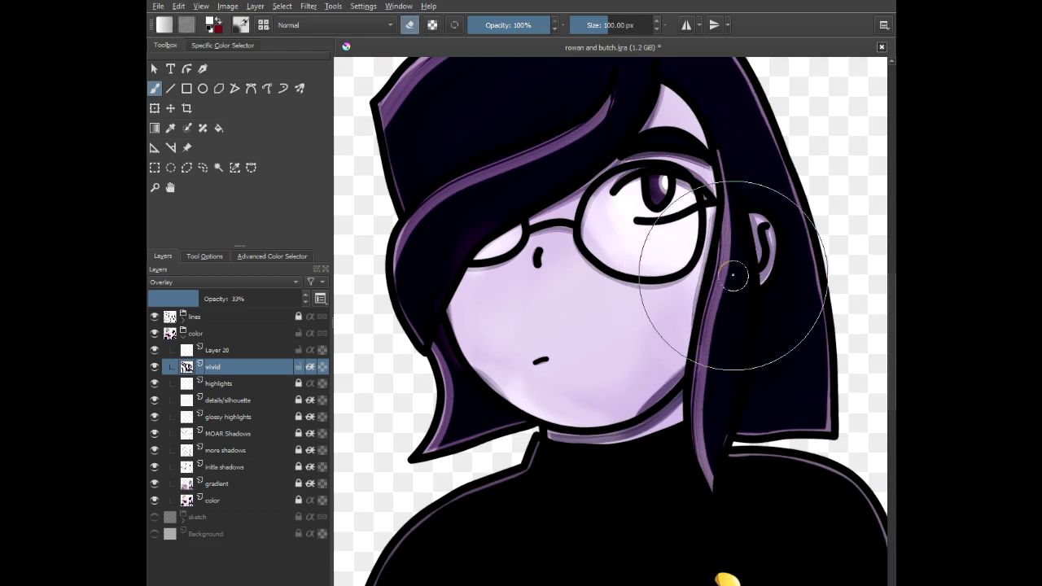
{"action": "key", "text": "e"}
{"action": "left_click_drag", "start_coordinate": [716, 163], "coordinate": [701, 438]}
- Brighten the purple highlight on the flared hair tip beside the dark-haired character's jaw
{"action": "left_click_drag", "start_coordinate": [407, 317], "coordinate": [477, 300]}
{"action": "scroll", "coordinate": [573, 426], "scroll_direction": "up", "scroll_amount": 3}
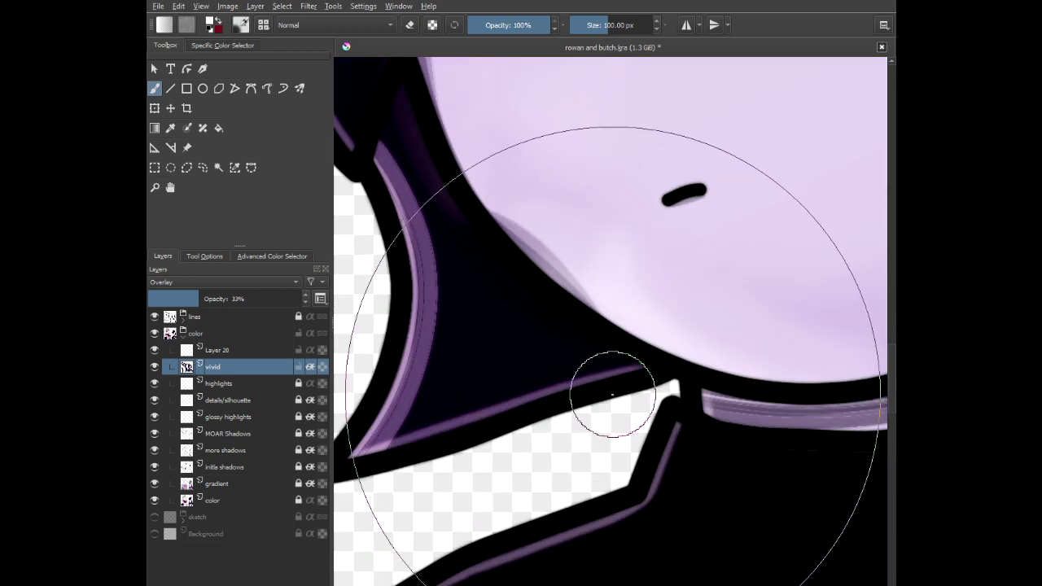
{"action": "left_click_drag", "start_coordinate": [412, 261], "coordinate": [557, 288]}
{"action": "mouse_move", "coordinate": [510, 182]}
{"action": "left_mouse_down"}
{"action": "mouse_move", "coordinate": [539, 234]}
{"action": "mouse_move", "coordinate": [561, 368]}
{"action": "mouse_move", "coordinate": [499, 506]}
{"action": "left_mouse_up"}
{"action": "scroll", "coordinate": [456, 353], "scroll_direction": "down", "scroll_amount": 4}
- Brighten the purple highlights along the dark-haired character's fringe and top hair locks with the white airbrush
{"action": "scroll", "coordinate": [539, 306], "scroll_direction": "up", "scroll_amount": 3}
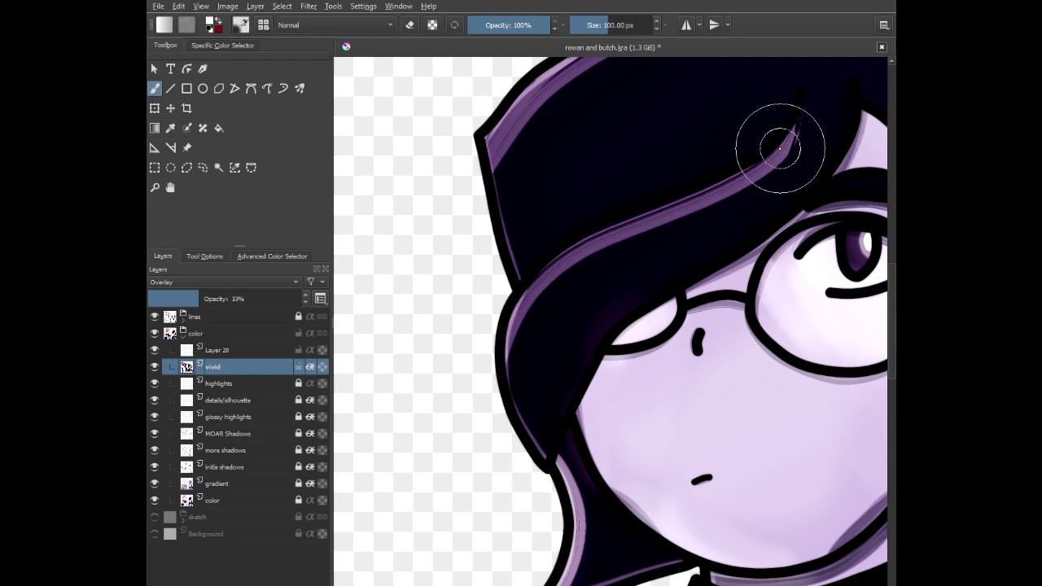
{"action": "mouse_move", "coordinate": [787, 117]}
{"action": "left_mouse_down"}
{"action": "mouse_move", "coordinate": [763, 144]}
{"action": "mouse_move", "coordinate": [591, 253]}
{"action": "mouse_move", "coordinate": [464, 463]}
{"action": "left_mouse_up"}
{"action": "left_click_drag", "start_coordinate": [526, 198], "coordinate": [461, 402]}
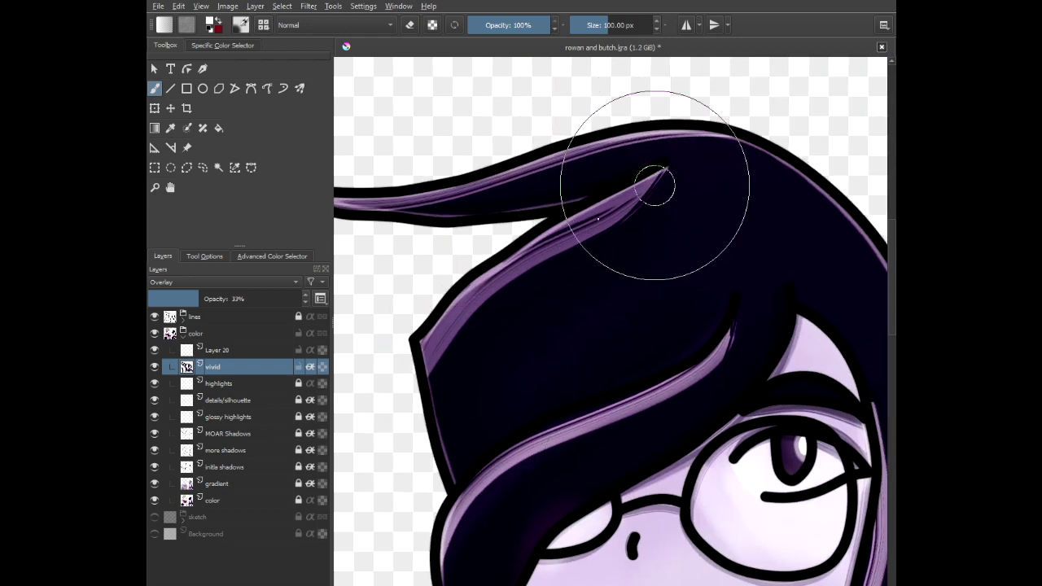
{"action": "mouse_move", "coordinate": [655, 186]}
{"action": "left_mouse_down"}
{"action": "mouse_move", "coordinate": [487, 282]}
{"action": "mouse_move", "coordinate": [352, 446]}
{"action": "left_mouse_up"}
{"action": "left_click_drag", "start_coordinate": [483, 182], "coordinate": [535, 233]}
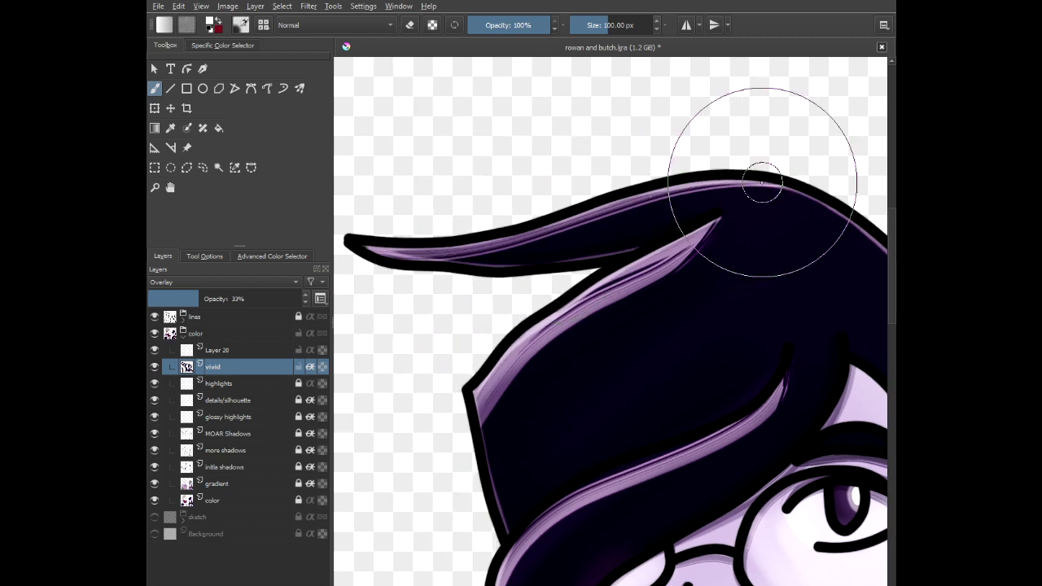
{"action": "scroll", "coordinate": [431, 193], "scroll_direction": "down", "scroll_amount": 3}
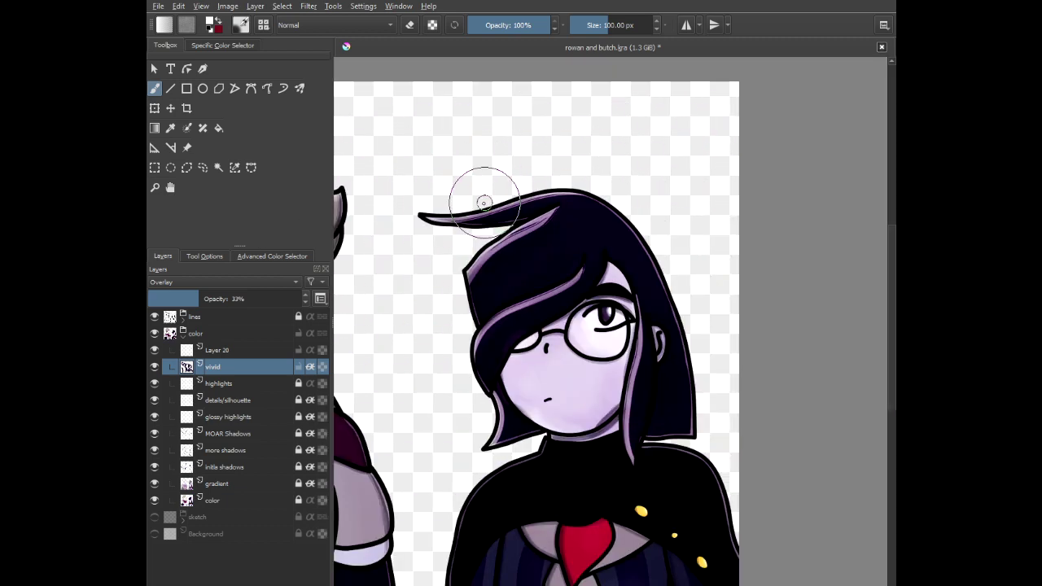
- Examine both characters' shading and highlights across the whole drawing and on the dark-haired character's face
{"action": "scroll", "coordinate": [483, 203], "scroll_direction": "down", "scroll_amount": 2}
{"action": "scroll", "coordinate": [484, 245], "scroll_direction": "down", "scroll_amount": 2}
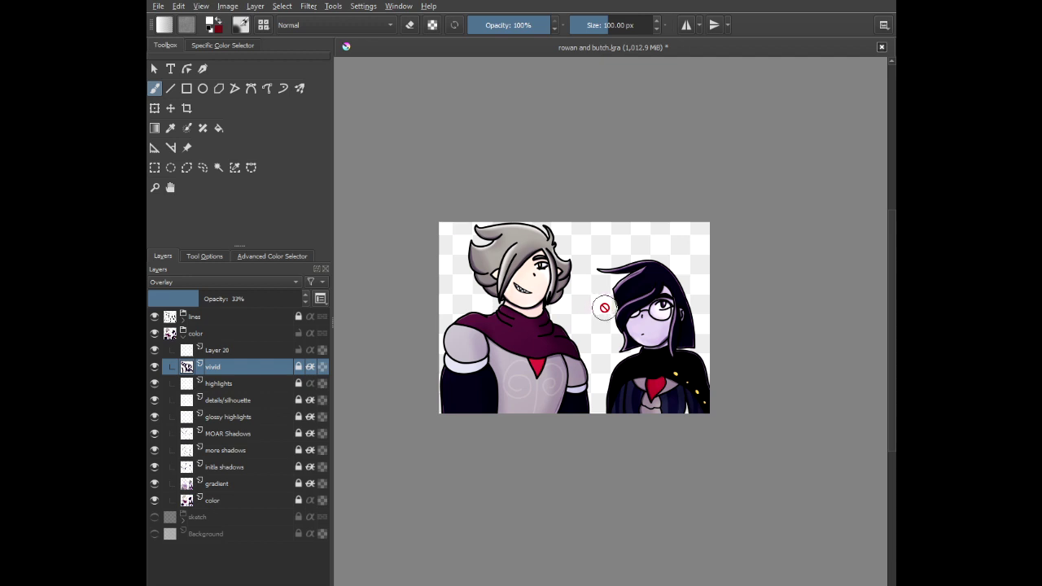
{"action": "scroll", "coordinate": [604, 307], "scroll_direction": "up", "scroll_amount": 6}
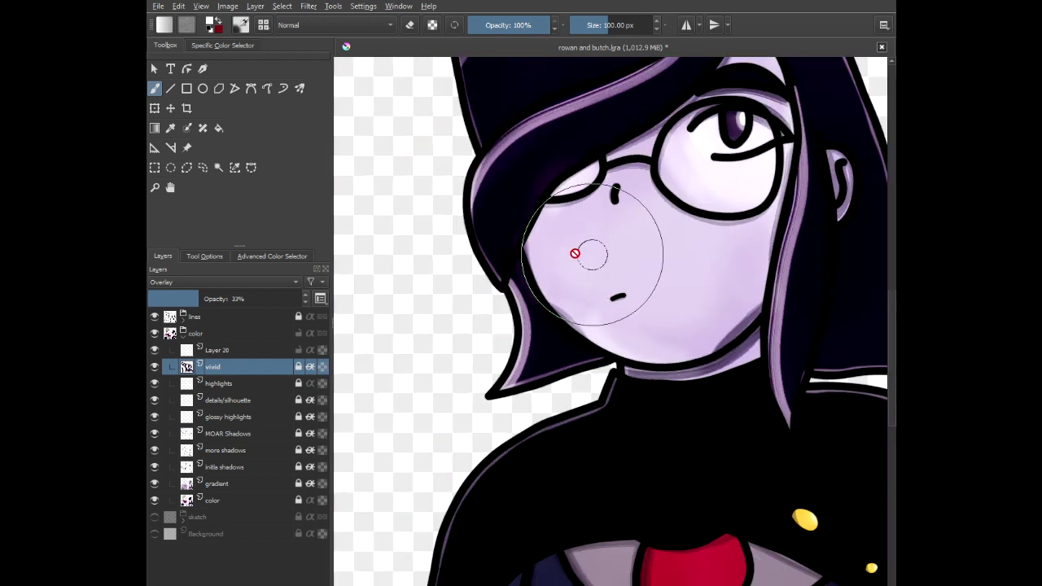
{"action": "scroll", "coordinate": [575, 253], "scroll_direction": "down", "scroll_amount": 6}
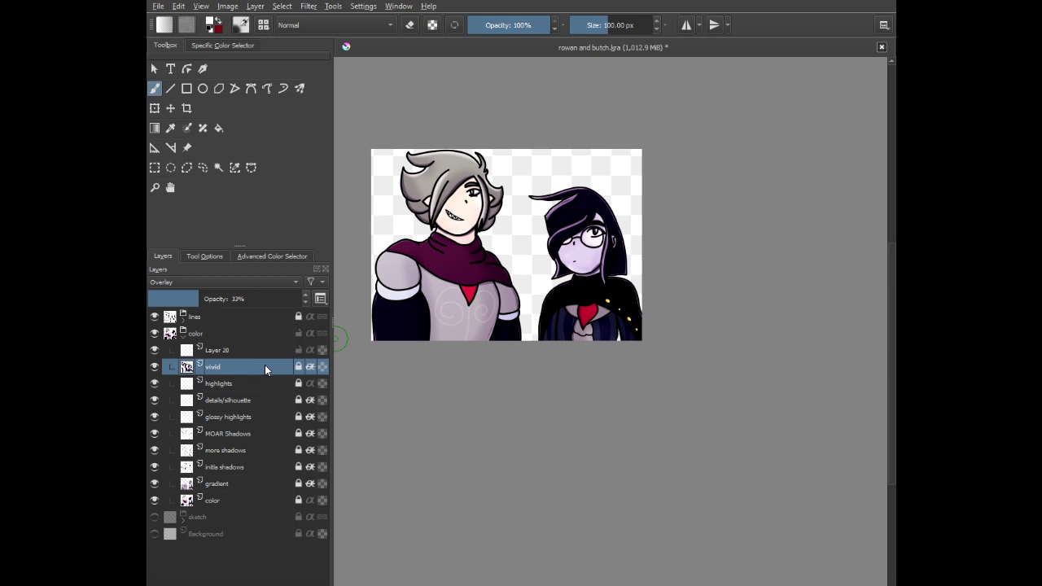
{"action": "scroll", "coordinate": [442, 235], "scroll_direction": "down", "scroll_amount": 3}
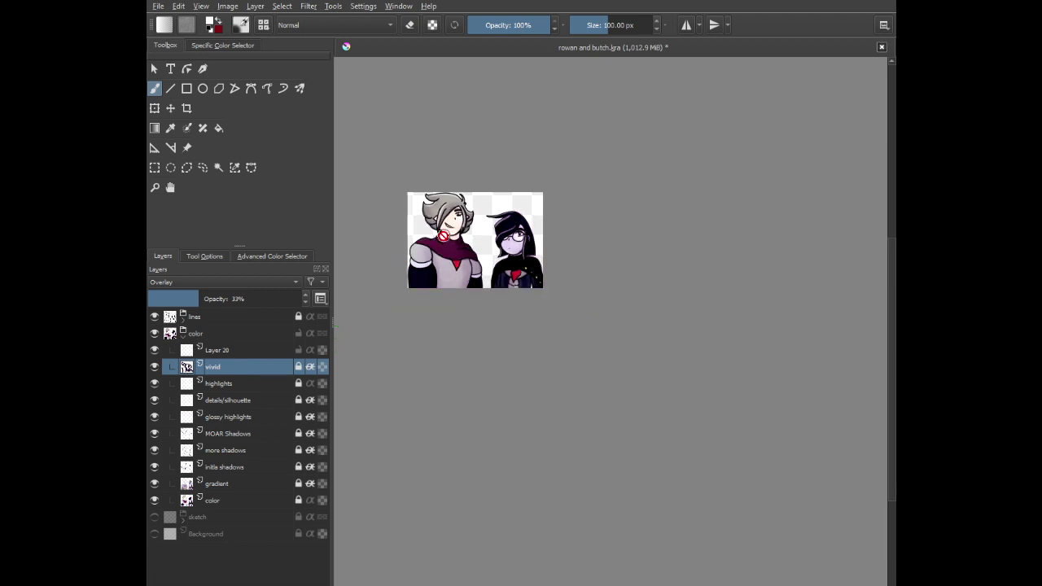
{"action": "scroll", "coordinate": [438, 283], "scroll_direction": "up", "scroll_amount": 3}
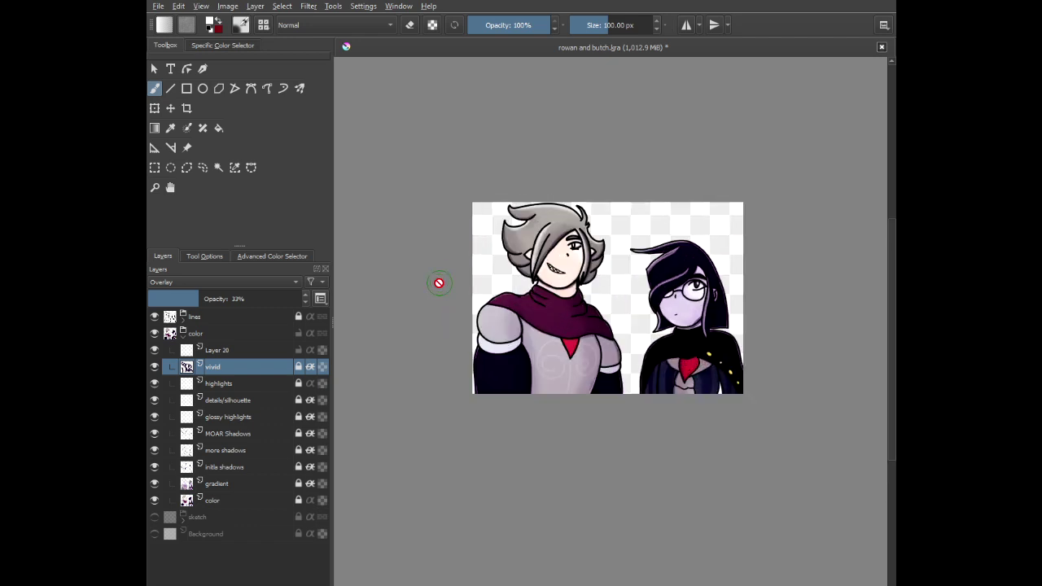
{"action": "scroll", "coordinate": [627, 204], "scroll_direction": "up", "scroll_amount": 1}
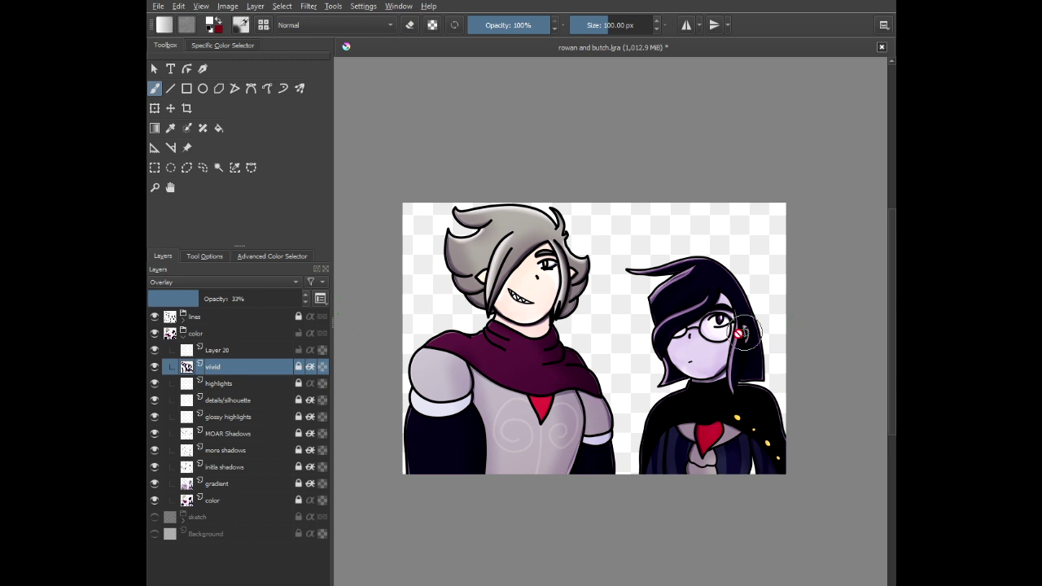
{"action": "scroll", "coordinate": [705, 350], "scroll_direction": "up", "scroll_amount": 3}
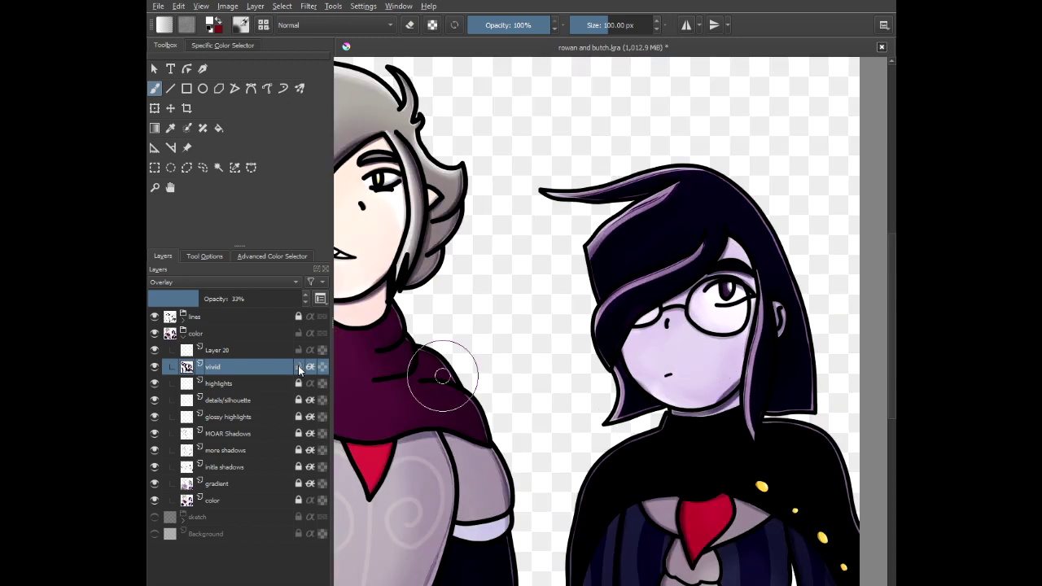
- Airbrush a soft white highlight beneath the dark-haired character's mouth
{"action": "scroll", "coordinate": [688, 383], "scroll_direction": "up", "scroll_amount": 5}
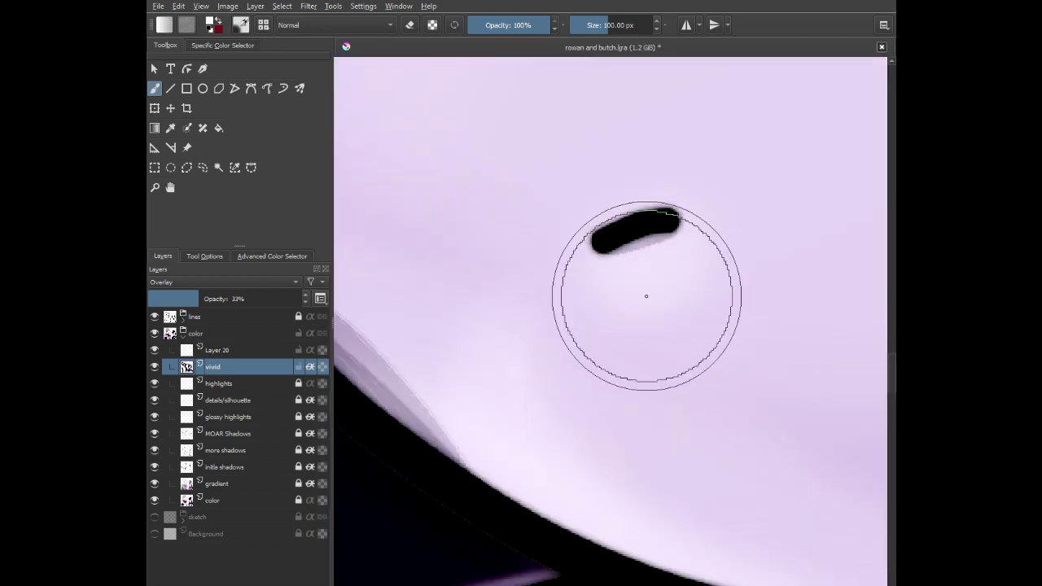
{"action": "scroll", "coordinate": [633, 275], "scroll_direction": "down", "scroll_amount": 6}
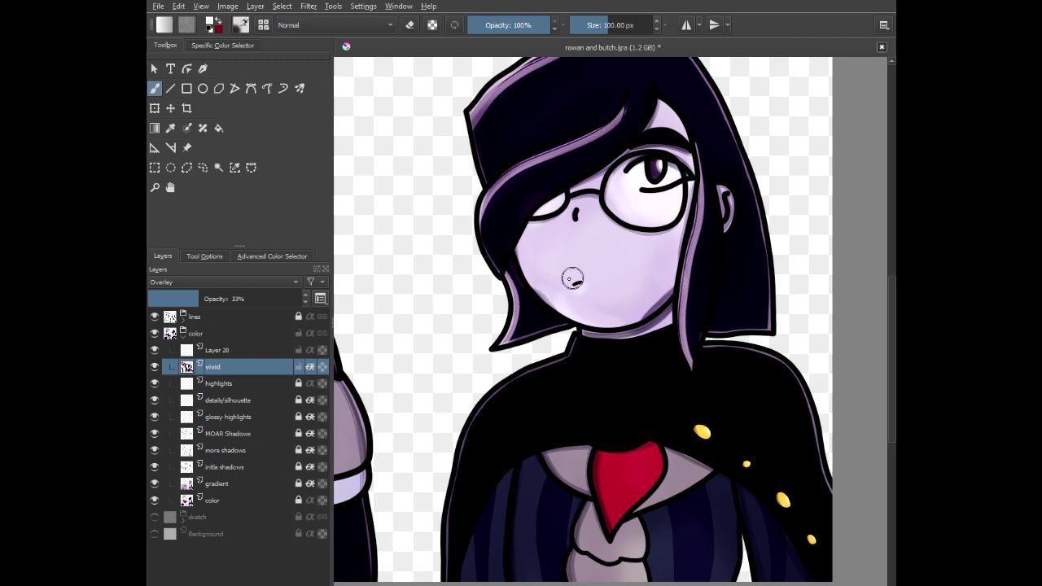
{"action": "scroll", "coordinate": [572, 278], "scroll_direction": "up", "scroll_amount": 5}
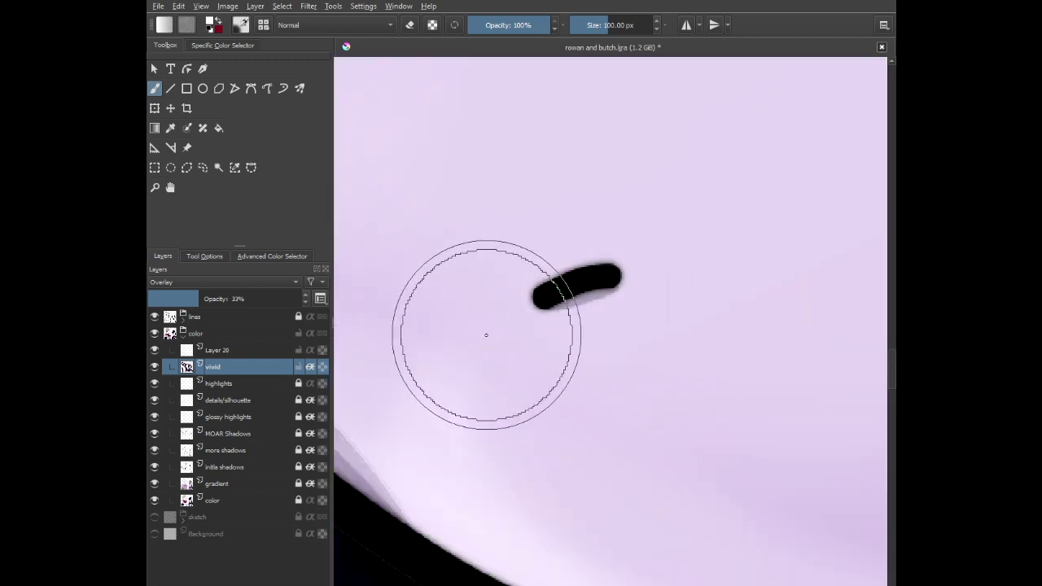
{"action": "scroll", "coordinate": [486, 335], "scroll_direction": "down", "scroll_amount": 5}
{"action": "scroll", "coordinate": [418, 407], "scroll_direction": "down", "scroll_amount": 3}
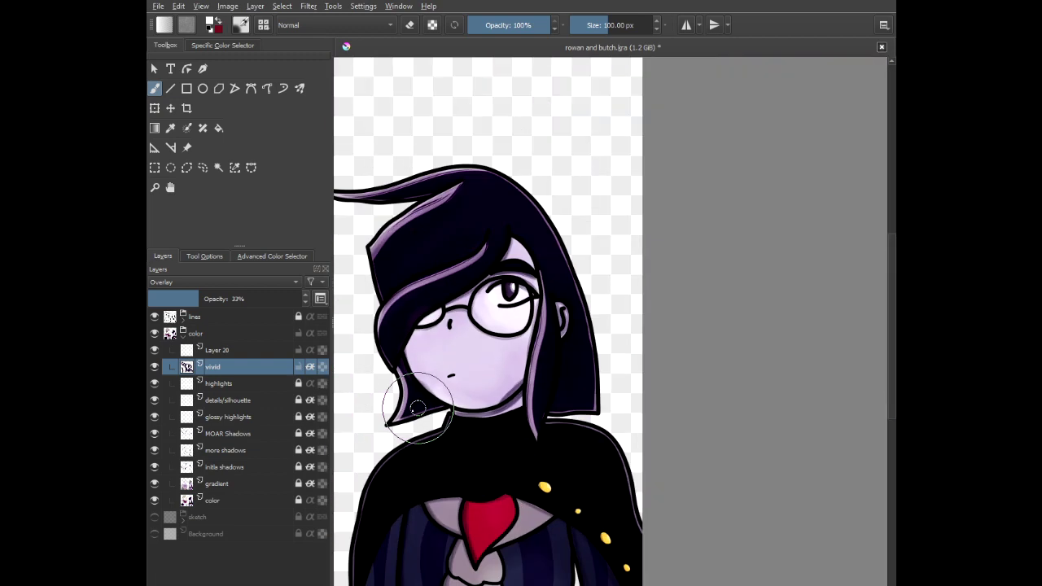
- Airbrush soft white around the grey-haired character's toothy grin
{"action": "left_click_drag", "start_coordinate": [413, 407], "coordinate": [639, 400]}
{"action": "left_click_drag", "start_coordinate": [424, 278], "coordinate": [595, 310]}
{"action": "scroll", "coordinate": [594, 311], "scroll_direction": "up", "scroll_amount": 5}
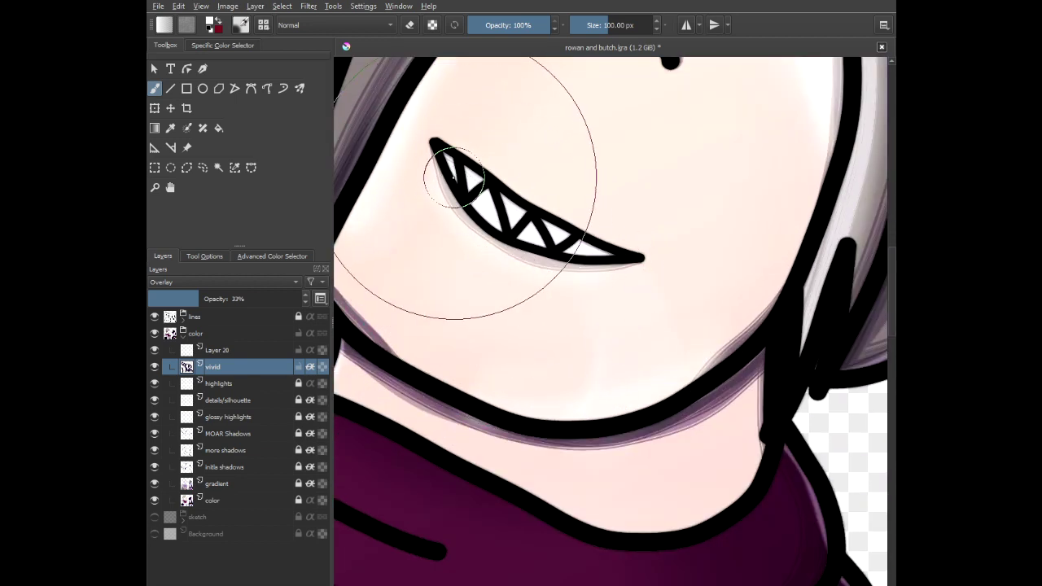
{"action": "scroll", "coordinate": [554, 283], "scroll_direction": "down", "scroll_amount": 6}
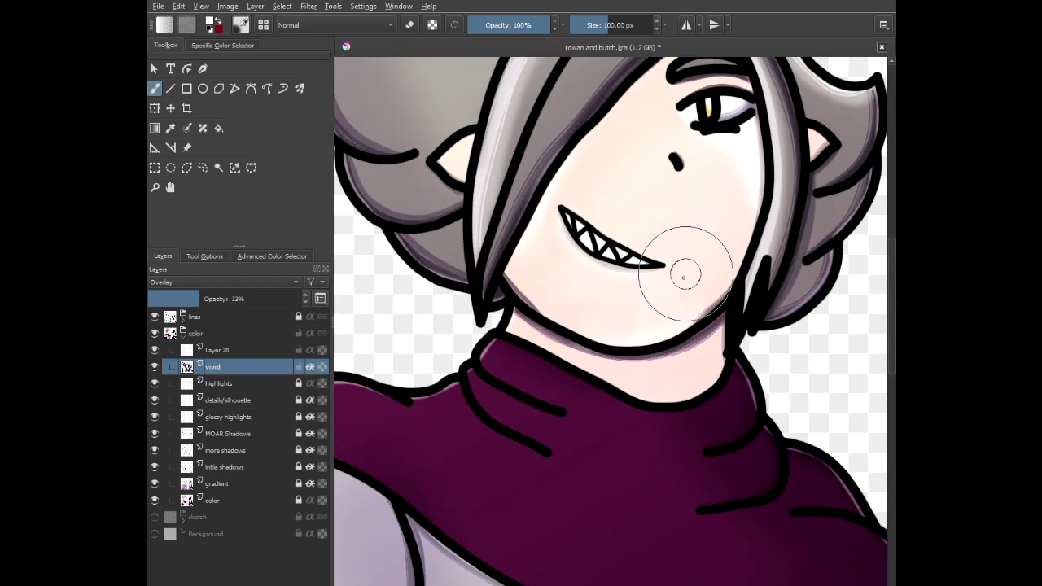
{"action": "scroll", "coordinate": [750, 352], "scroll_direction": "down", "scroll_amount": 2}
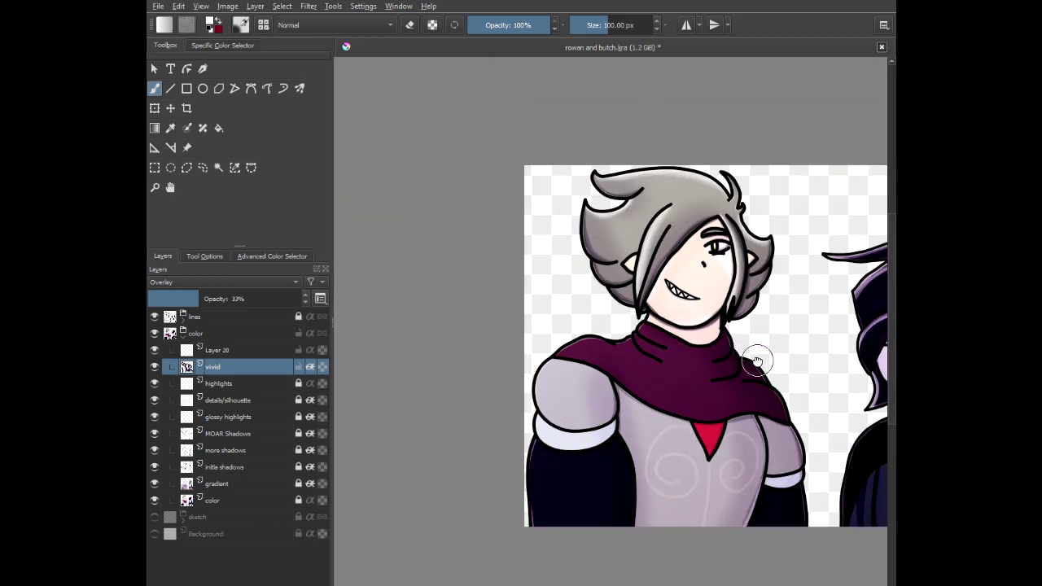
- Lock the vivid layer, rename Layer 20 to texture, and set it to Overlay blending with alpha inheritance
{"action": "left_click_drag", "start_coordinate": [758, 361], "coordinate": [568, 315]}
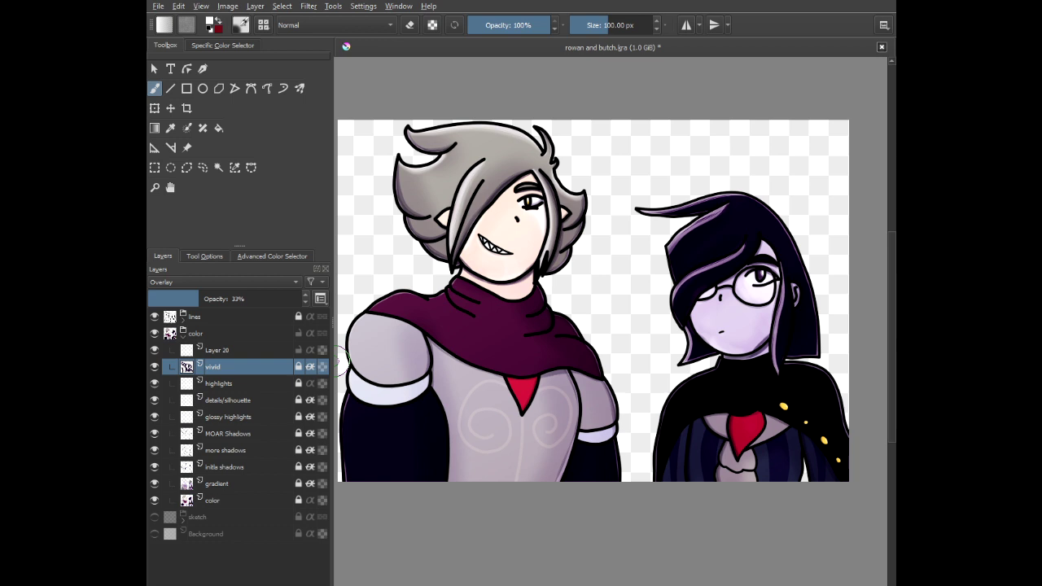
{"action": "double_click", "coordinate": [224, 352]}
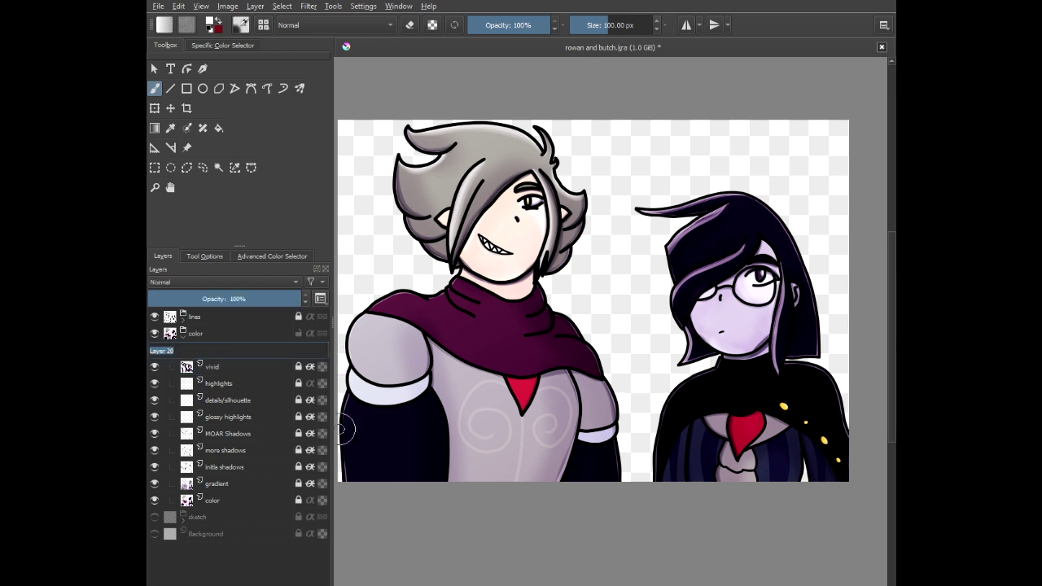
{"action": "key", "text": "Return"}
{"action": "left_click_drag", "start_coordinate": [445, 239], "coordinate": [464, 192]}
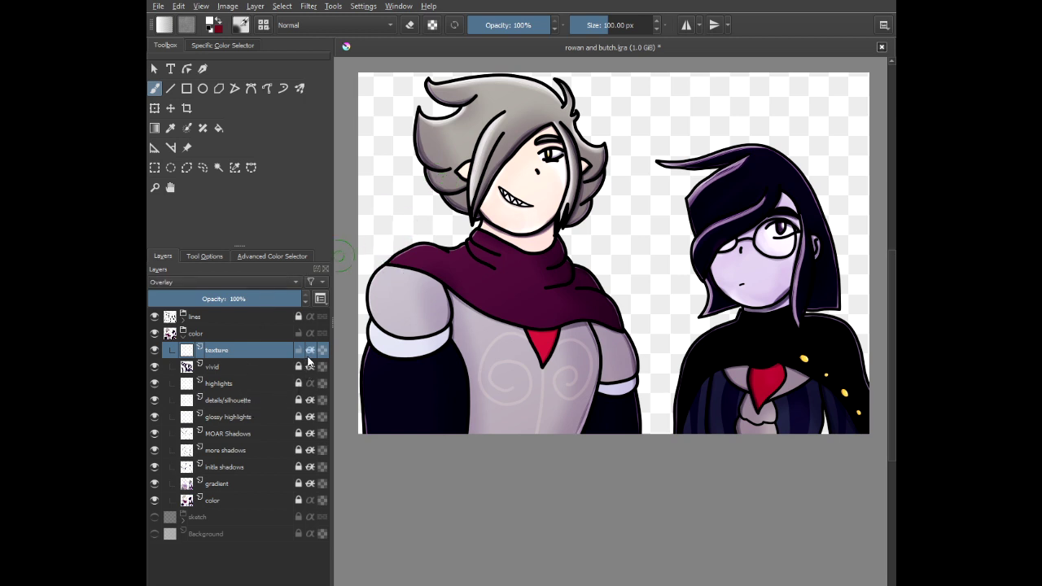
- Choose a textured bristle brush preset and a pale lavender paint colour
{"action": "right_click", "coordinate": [503, 236]}
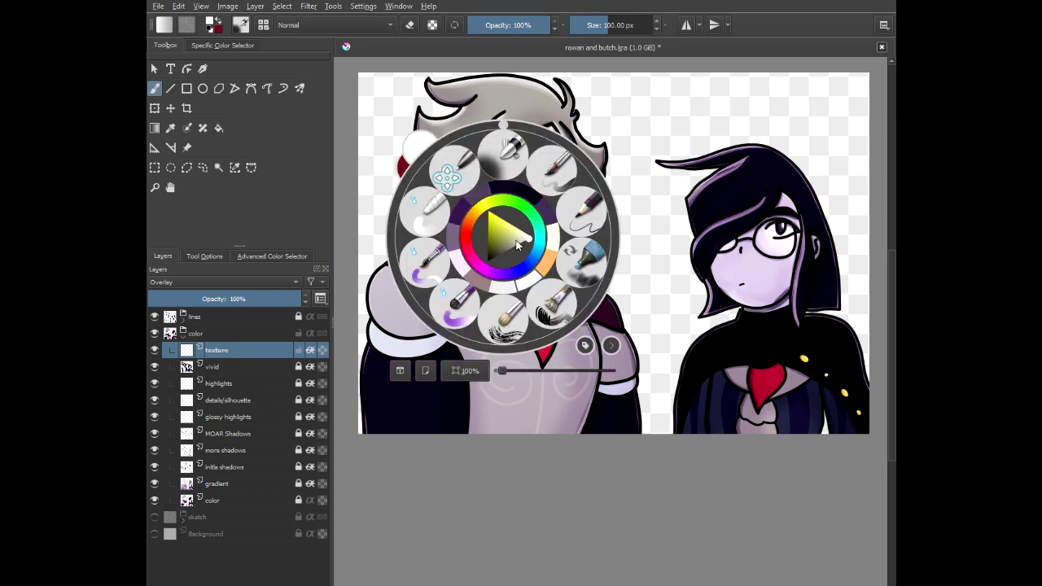
{"action": "left_click", "coordinate": [548, 316]}
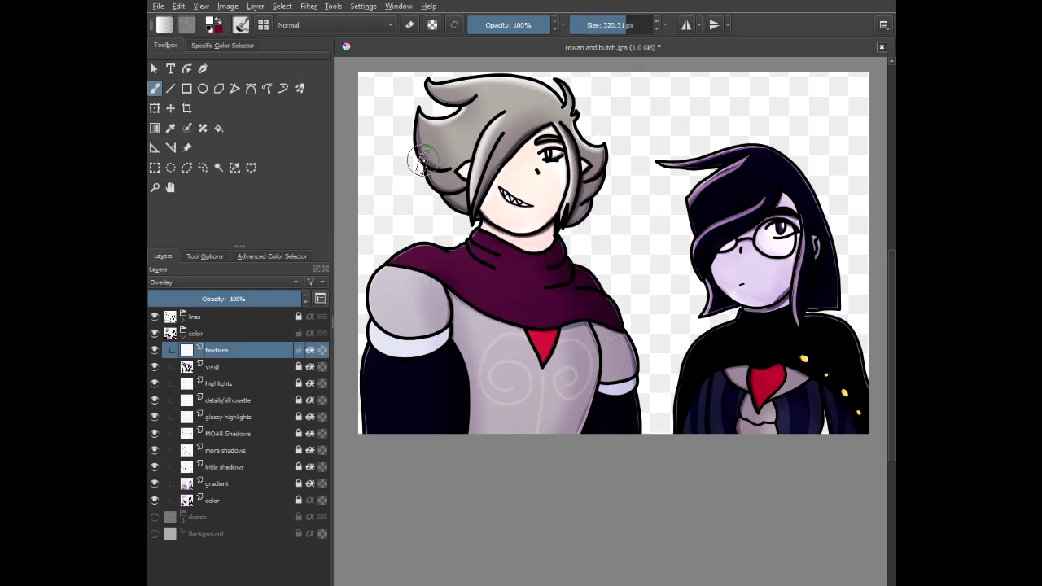
{"action": "scroll", "coordinate": [416, 174], "scroll_direction": "up", "scroll_amount": 2}
{"action": "right_click", "coordinate": [460, 181]}
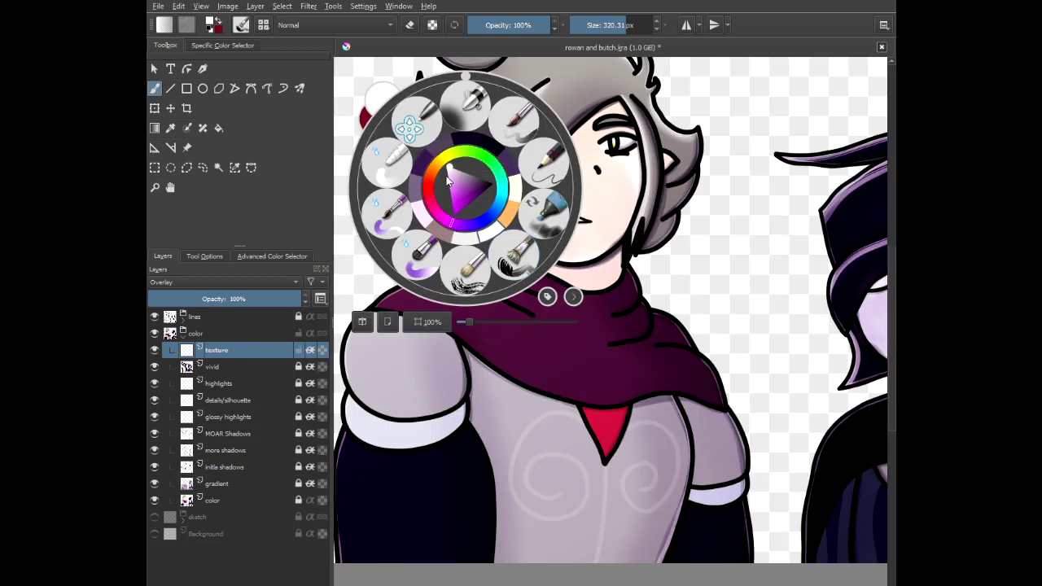
{"action": "left_click", "coordinate": [667, 217]}
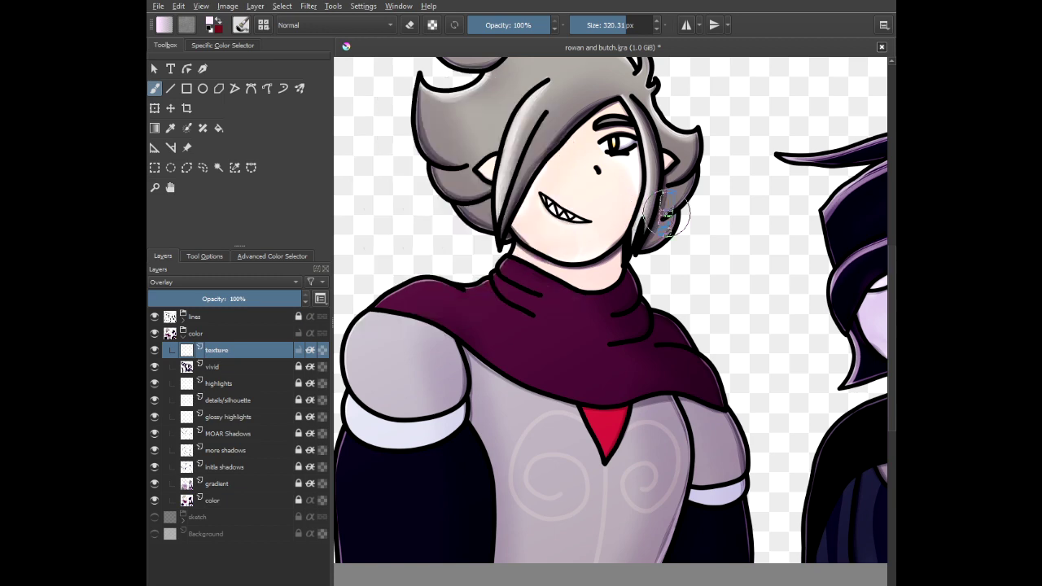
- Brush lavender texture over the dark-haired character's hair and lower the texture layer's opacity to 36%
{"action": "left_click_drag", "start_coordinate": [707, 245], "coordinate": [472, 217]}
{"action": "scroll", "coordinate": [594, 158], "scroll_direction": "up", "scroll_amount": 1}
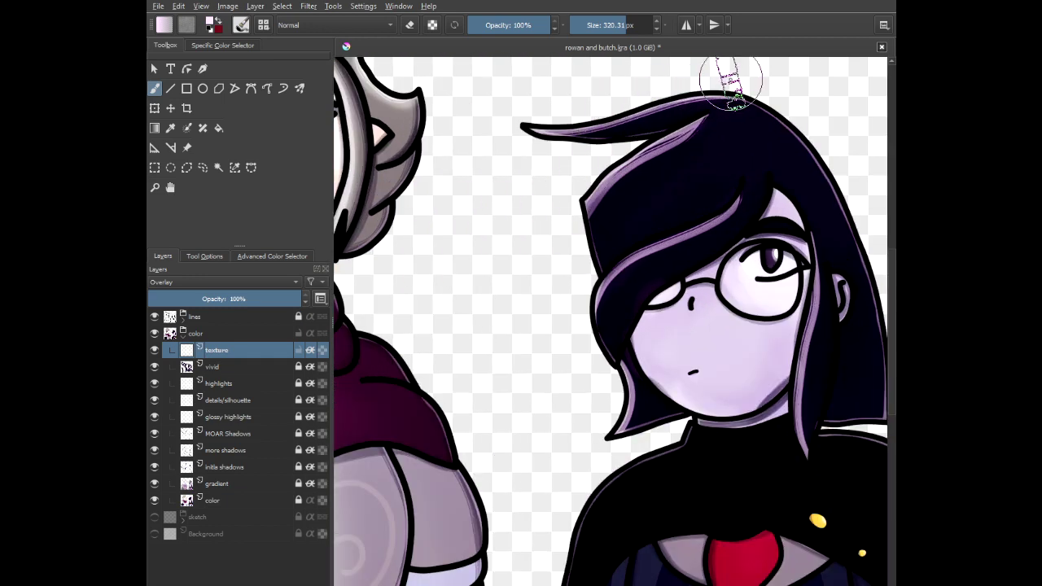
{"action": "mouse_move", "coordinate": [732, 80]}
{"action": "left_mouse_down"}
{"action": "mouse_move", "coordinate": [680, 105]}
{"action": "mouse_move", "coordinate": [564, 125]}
{"action": "mouse_move", "coordinate": [461, 125]}
{"action": "left_mouse_up"}
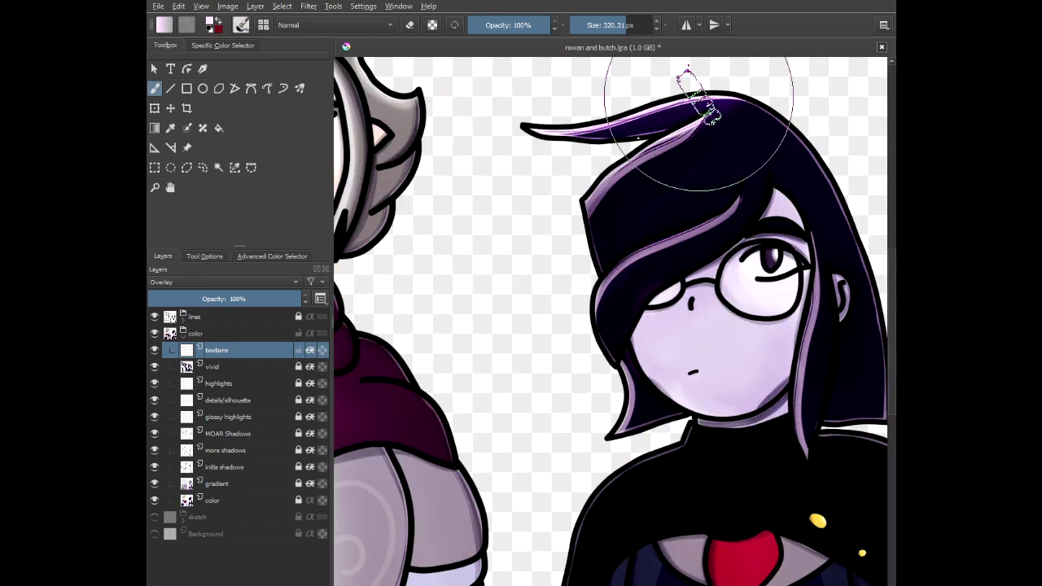
{"action": "mouse_move", "coordinate": [697, 98]}
{"action": "left_mouse_down"}
{"action": "mouse_move", "coordinate": [607, 182]}
{"action": "mouse_move", "coordinate": [588, 229]}
{"action": "mouse_move", "coordinate": [589, 323]}
{"action": "mouse_move", "coordinate": [616, 429]}
{"action": "left_mouse_up"}
{"action": "left_click_drag", "start_coordinate": [500, 446], "coordinate": [524, 263]}
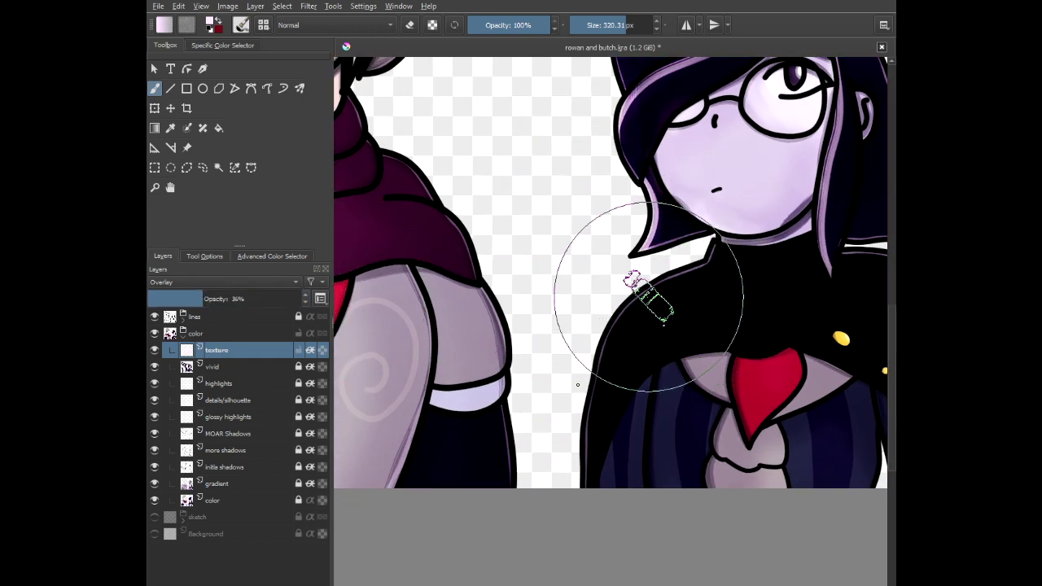
- Enlarge the bristle brush to 597.17 px and streak texture across the grey-haired character's hair
{"action": "left_click_drag", "start_coordinate": [554, 251], "coordinate": [763, 293]}
{"action": "scroll", "coordinate": [709, 276], "scroll_direction": "down", "scroll_amount": 1}
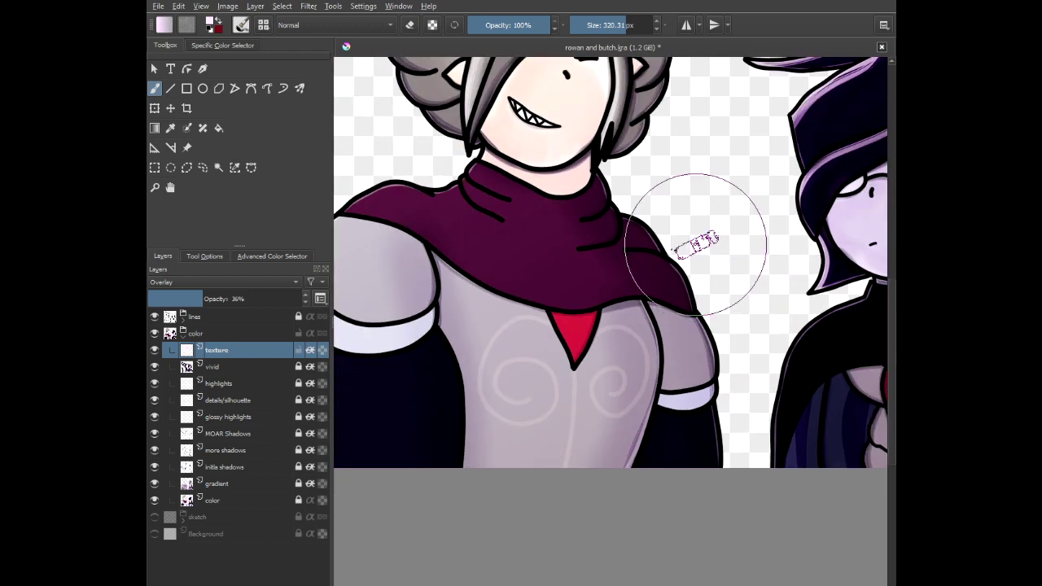
{"action": "mouse_move", "coordinate": [698, 208]}
{"action": "left_mouse_down"}
{"action": "mouse_move", "coordinate": [793, 337]}
{"action": "mouse_move", "coordinate": [782, 335]}
{"action": "left_mouse_up"}
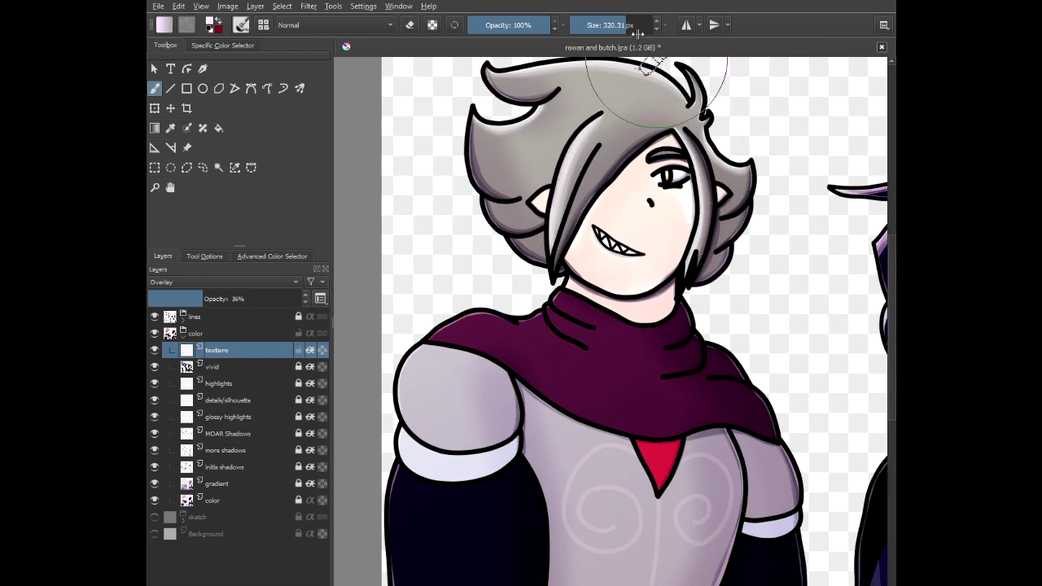
{"action": "mouse_move", "coordinate": [681, 109]}
{"action": "left_mouse_down"}
{"action": "mouse_move", "coordinate": [725, 136]}
{"action": "mouse_move", "coordinate": [730, 164]}
{"action": "mouse_move", "coordinate": [669, 145]}
{"action": "mouse_move", "coordinate": [500, 132]}
{"action": "left_mouse_up"}
{"action": "mouse_move", "coordinate": [689, 166]}
{"action": "left_mouse_down"}
{"action": "mouse_move", "coordinate": [645, 198]}
{"action": "mouse_move", "coordinate": [570, 324]}
{"action": "mouse_move", "coordinate": [570, 224]}
{"action": "mouse_move", "coordinate": [621, 165]}
{"action": "mouse_move", "coordinate": [643, 160]}
{"action": "mouse_move", "coordinate": [604, 176]}
{"action": "mouse_move", "coordinate": [522, 259]}
{"action": "mouse_move", "coordinate": [451, 248]}
{"action": "mouse_move", "coordinate": [555, 162]}
{"action": "mouse_move", "coordinate": [608, 166]}
{"action": "mouse_move", "coordinate": [526, 196]}
{"action": "left_mouse_up"}
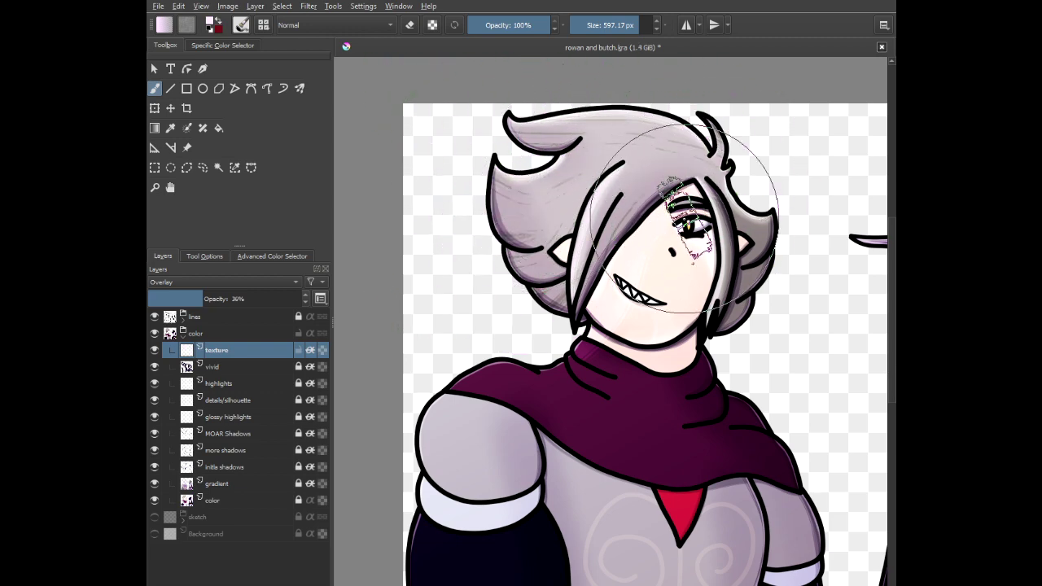
- Brush streaky texture over the grey-haired character's maroon scarf and shoulder armour
{"action": "mouse_move", "coordinate": [650, 221]}
{"action": "left_mouse_down"}
{"action": "mouse_move", "coordinate": [662, 96]}
{"action": "mouse_move", "coordinate": [603, 230]}
{"action": "mouse_move", "coordinate": [537, 264]}
{"action": "mouse_move", "coordinate": [481, 344]}
{"action": "mouse_move", "coordinate": [456, 437]}
{"action": "mouse_move", "coordinate": [479, 396]}
{"action": "left_mouse_up"}
{"action": "mouse_move", "coordinate": [533, 225]}
{"action": "left_mouse_down"}
{"action": "mouse_move", "coordinate": [455, 298]}
{"action": "mouse_move", "coordinate": [432, 419]}
{"action": "left_mouse_up"}
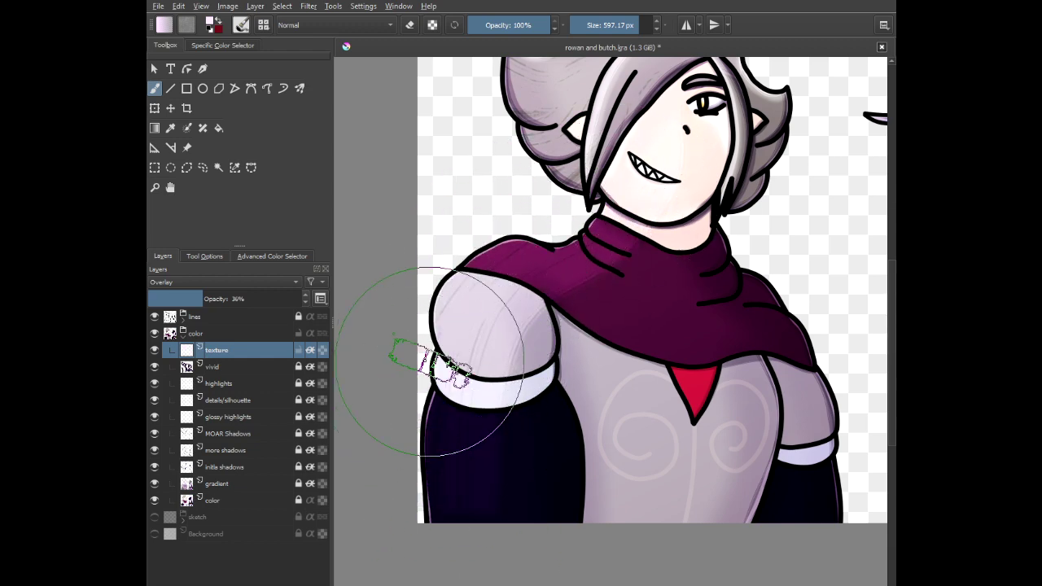
{"action": "mouse_move", "coordinate": [479, 293]}
{"action": "left_mouse_down"}
{"action": "mouse_move", "coordinate": [432, 235]}
{"action": "mouse_move", "coordinate": [488, 204]}
{"action": "mouse_move", "coordinate": [500, 213]}
{"action": "mouse_move", "coordinate": [477, 308]}
{"action": "mouse_move", "coordinate": [505, 499]}
{"action": "mouse_move", "coordinate": [465, 342]}
{"action": "mouse_move", "coordinate": [443, 418]}
{"action": "mouse_move", "coordinate": [423, 311]}
{"action": "mouse_move", "coordinate": [392, 324]}
{"action": "mouse_move", "coordinate": [507, 331]}
{"action": "mouse_move", "coordinate": [573, 154]}
{"action": "mouse_move", "coordinate": [589, 140]}
{"action": "mouse_move", "coordinate": [546, 293]}
{"action": "mouse_move", "coordinate": [535, 424]}
{"action": "mouse_move", "coordinate": [544, 484]}
{"action": "mouse_move", "coordinate": [533, 273]}
{"action": "mouse_move", "coordinate": [567, 400]}
{"action": "mouse_move", "coordinate": [547, 570]}
{"action": "mouse_move", "coordinate": [493, 338]}
{"action": "left_mouse_up"}
- Lower the texture layer's opacity to 14% and reduce the brush size to 116.73 px
{"action": "scroll", "coordinate": [493, 338], "scroll_direction": "down", "scroll_amount": 3}
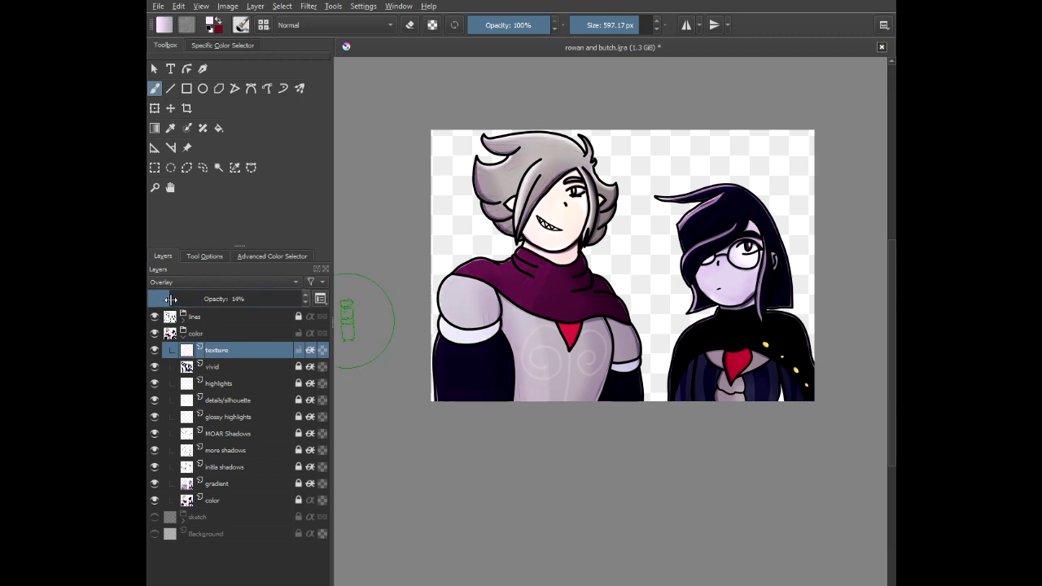
{"action": "scroll", "coordinate": [488, 350], "scroll_direction": "up", "scroll_amount": 5}
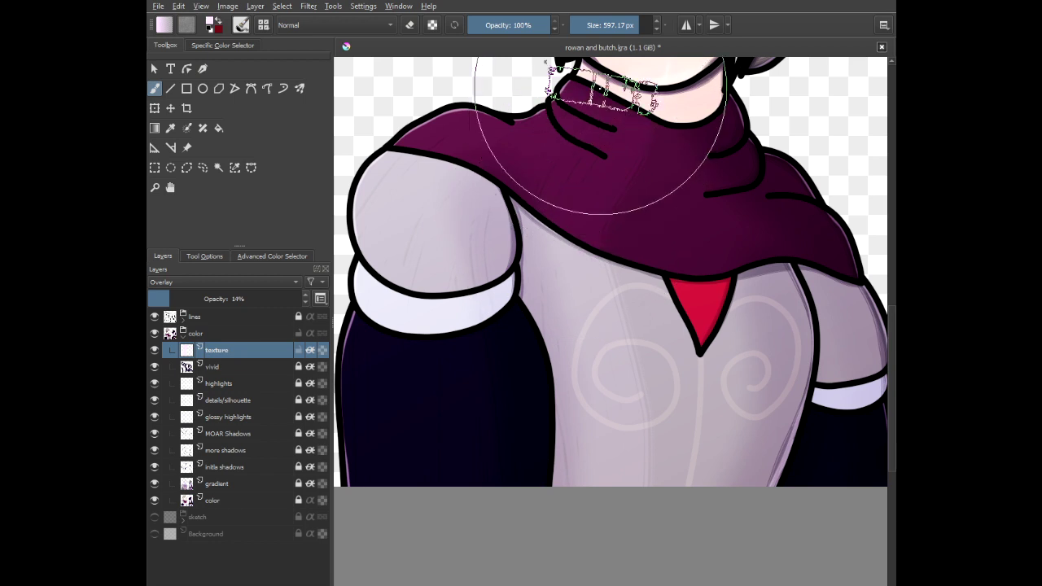
{"action": "left_click", "coordinate": [610, 24]}
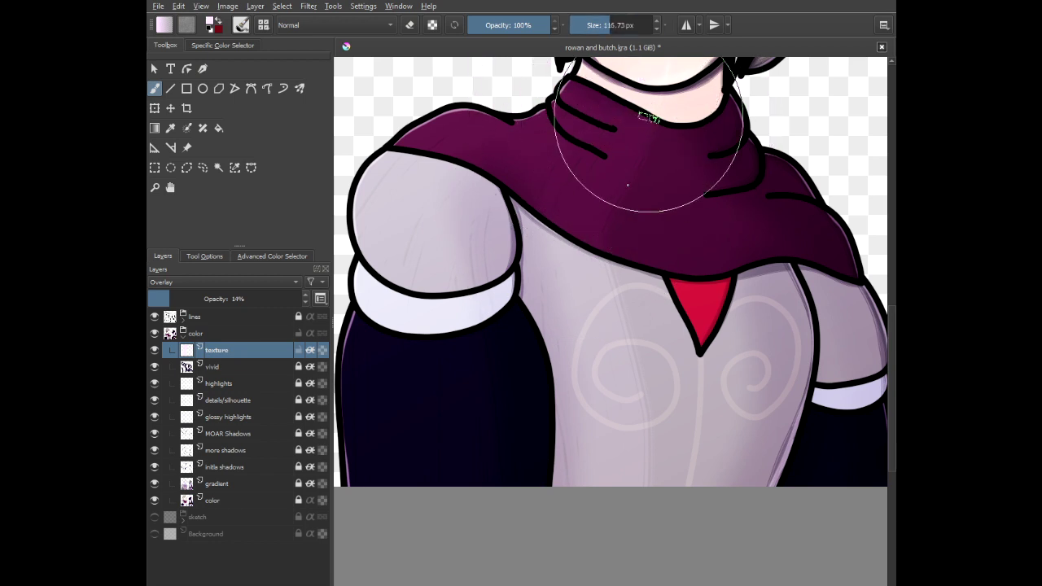
- Brush faint texture streaks down the grey-haired character's grey chest armour on the texture layer
{"action": "left_click_drag", "start_coordinate": [596, 348], "coordinate": [560, 235]}
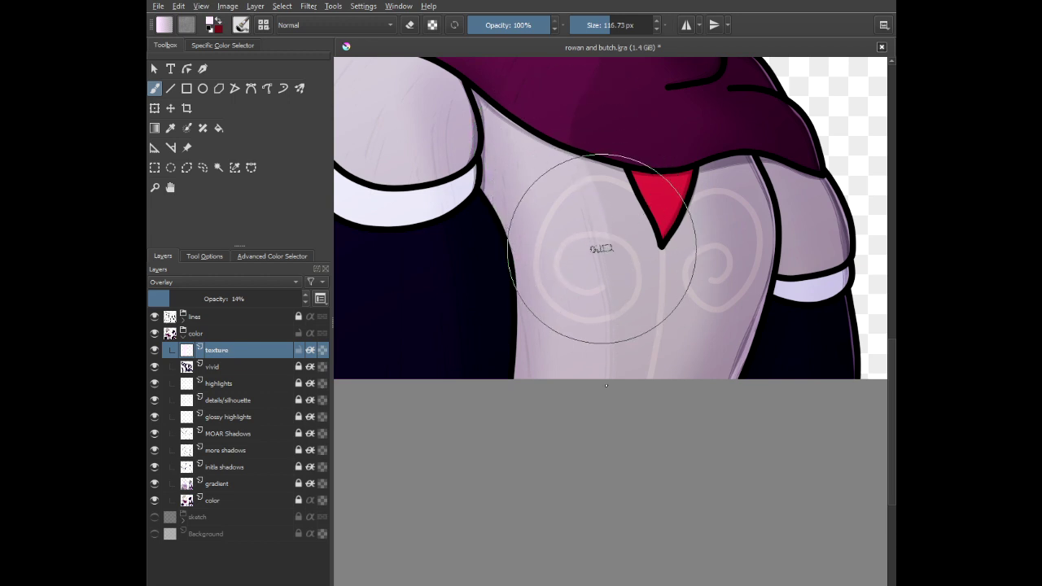
{"action": "mouse_move", "coordinate": [605, 163]}
{"action": "left_mouse_down"}
{"action": "mouse_move", "coordinate": [623, 218]}
{"action": "mouse_move", "coordinate": [625, 297]}
{"action": "mouse_move", "coordinate": [558, 516]}
{"action": "left_mouse_up"}
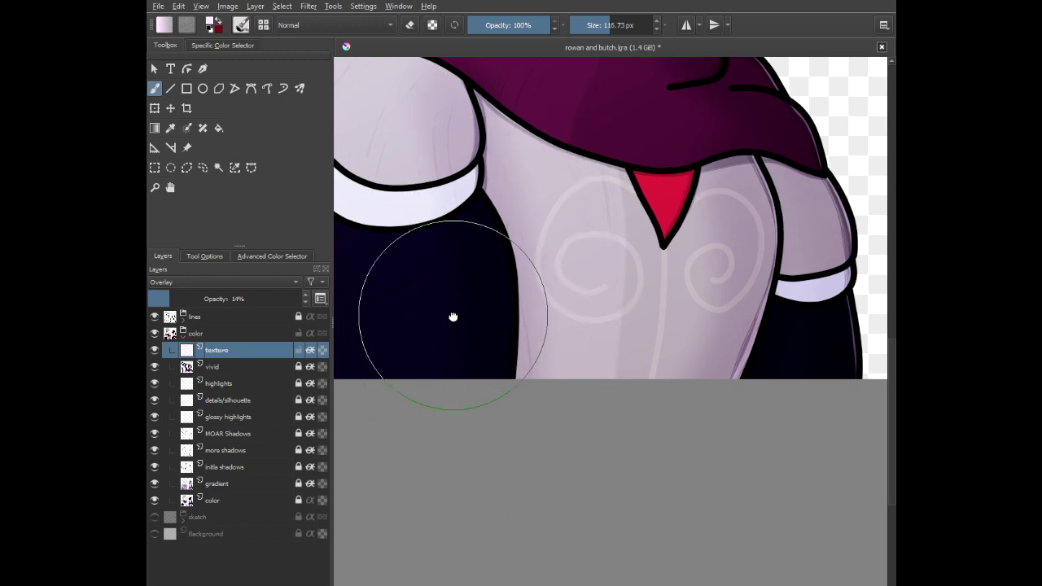
{"action": "left_click_drag", "start_coordinate": [454, 316], "coordinate": [581, 439]}
{"action": "left_click_drag", "start_coordinate": [602, 185], "coordinate": [530, 407]}
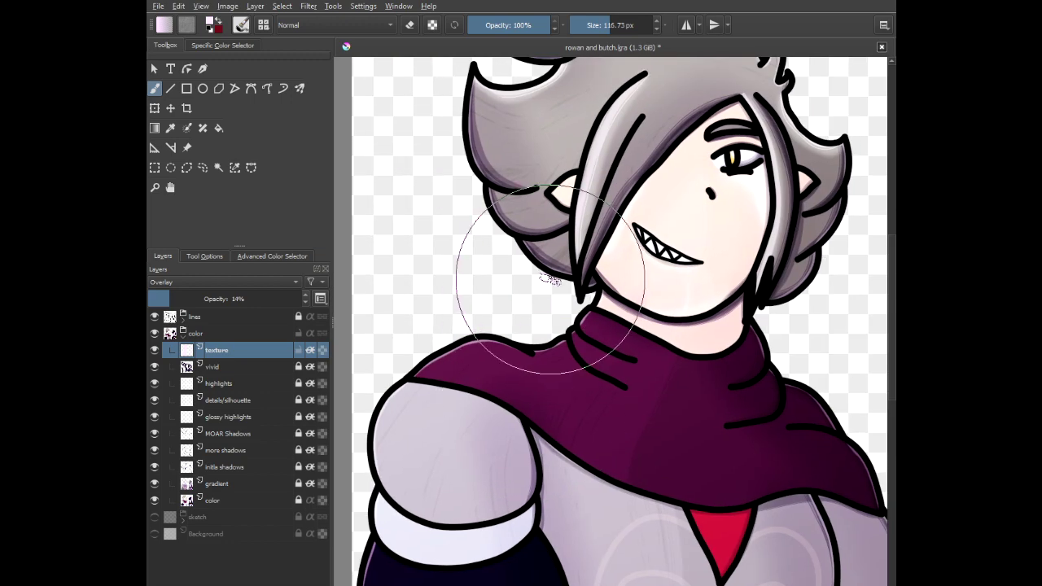
{"action": "left_click_drag", "start_coordinate": [561, 204], "coordinate": [543, 343]}
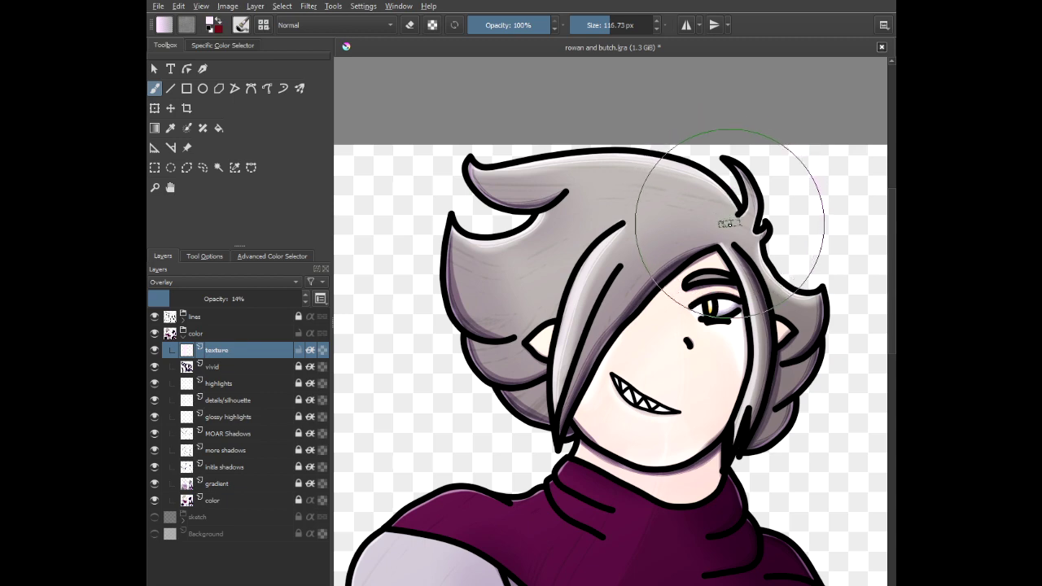
- Add faint bristle streaks to the grey-haired character's lower face, neck and the middle of the maroon scarf
{"action": "scroll", "coordinate": [729, 222], "scroll_direction": "down", "scroll_amount": 4}
{"action": "scroll", "coordinate": [798, 350], "scroll_direction": "up", "scroll_amount": 3}
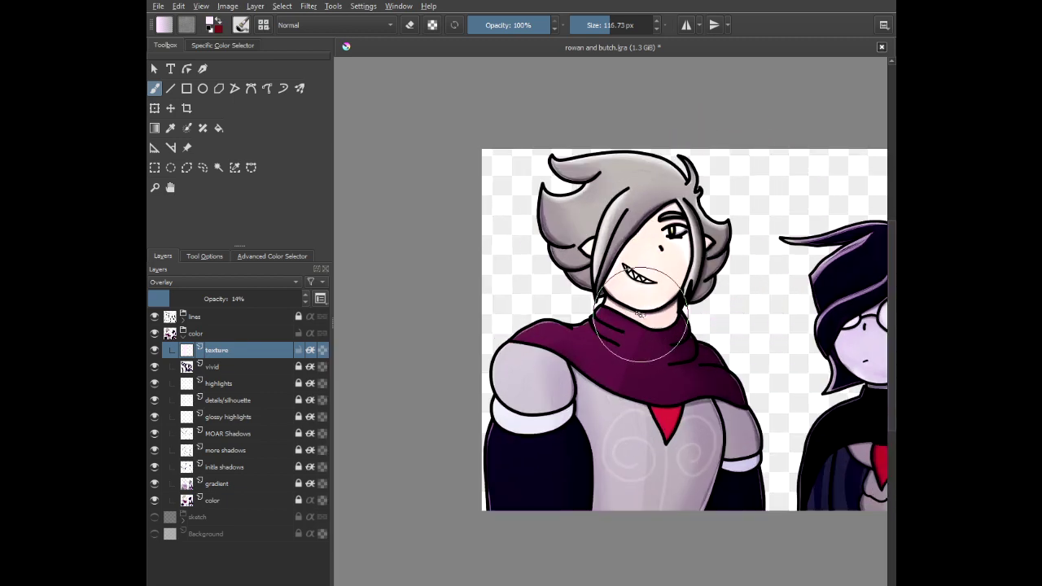
{"action": "scroll", "coordinate": [641, 314], "scroll_direction": "up", "scroll_amount": 5}
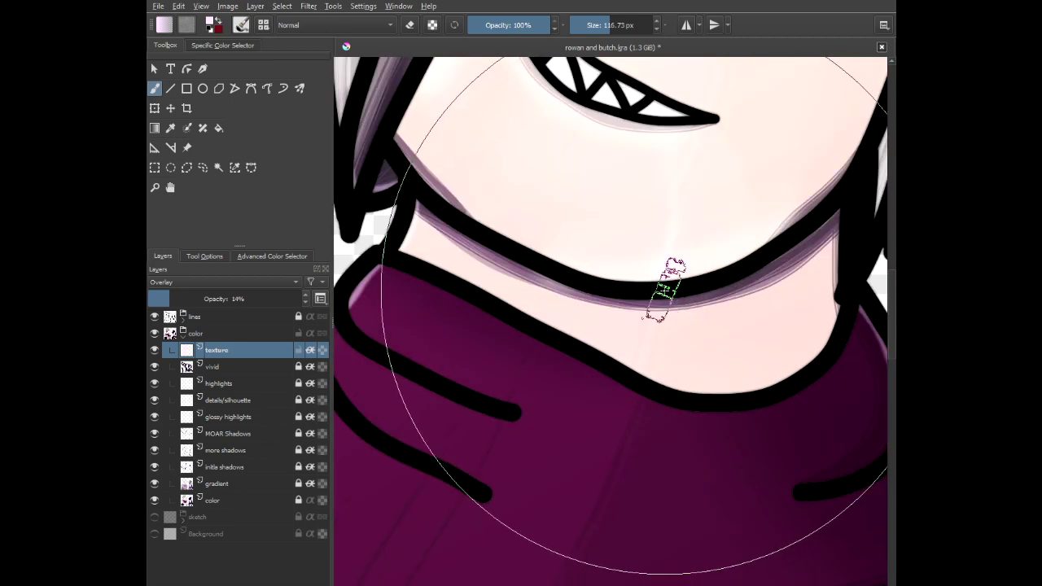
{"action": "mouse_move", "coordinate": [652, 366]}
{"action": "left_mouse_down"}
{"action": "mouse_move", "coordinate": [652, 205]}
{"action": "mouse_move", "coordinate": [675, 89]}
{"action": "left_mouse_up"}
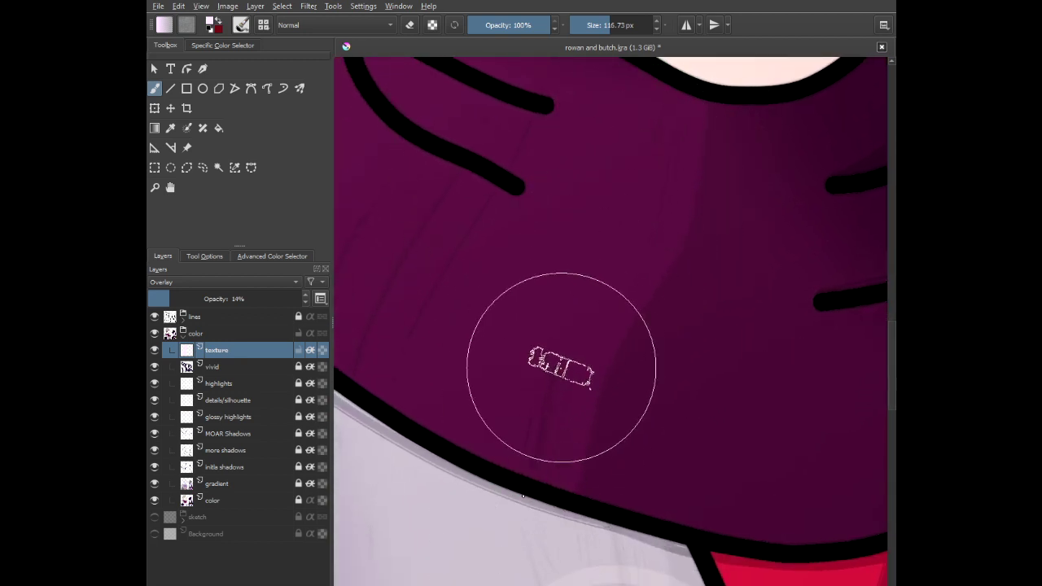
{"action": "left_click_drag", "start_coordinate": [649, 123], "coordinate": [627, 279]}
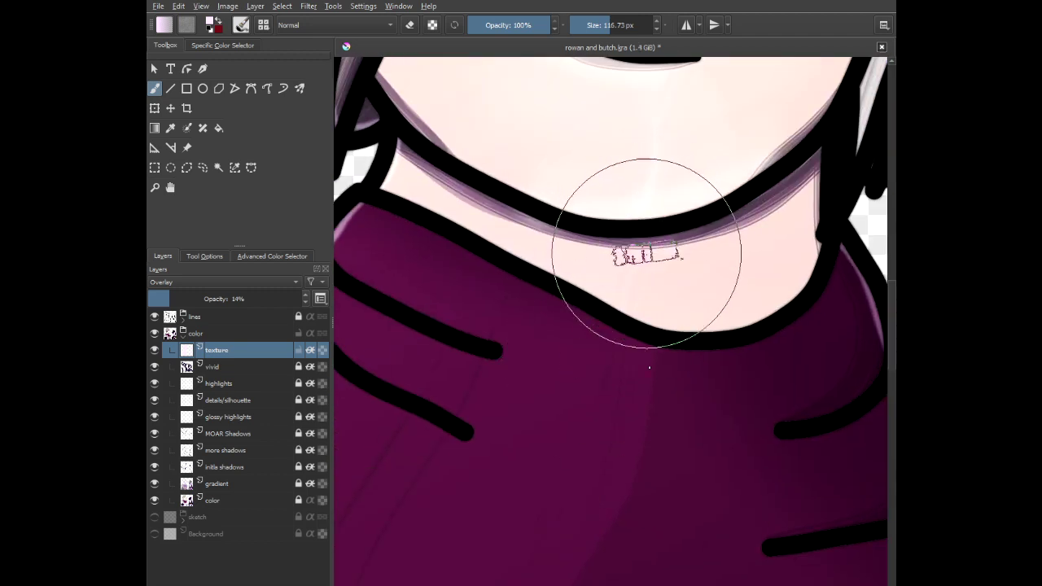
{"action": "left_click_drag", "start_coordinate": [624, 175], "coordinate": [640, 432]}
{"action": "scroll", "coordinate": [639, 432], "scroll_direction": "down", "scroll_amount": 1}
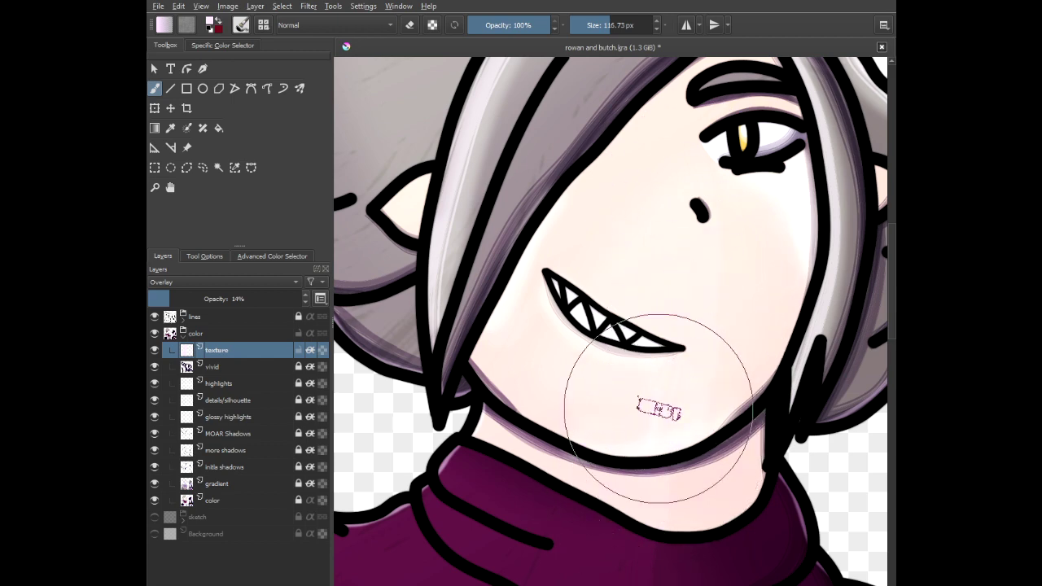
- Enlarge the bristle brush to 251.93 px and streak faint texture over the dark-haired character's face
{"action": "scroll", "coordinate": [619, 479], "scroll_direction": "down", "scroll_amount": 3}
{"action": "left_click_drag", "start_coordinate": [697, 481], "coordinate": [490, 277]}
{"action": "scroll", "coordinate": [585, 290], "scroll_direction": "up", "scroll_amount": 6}
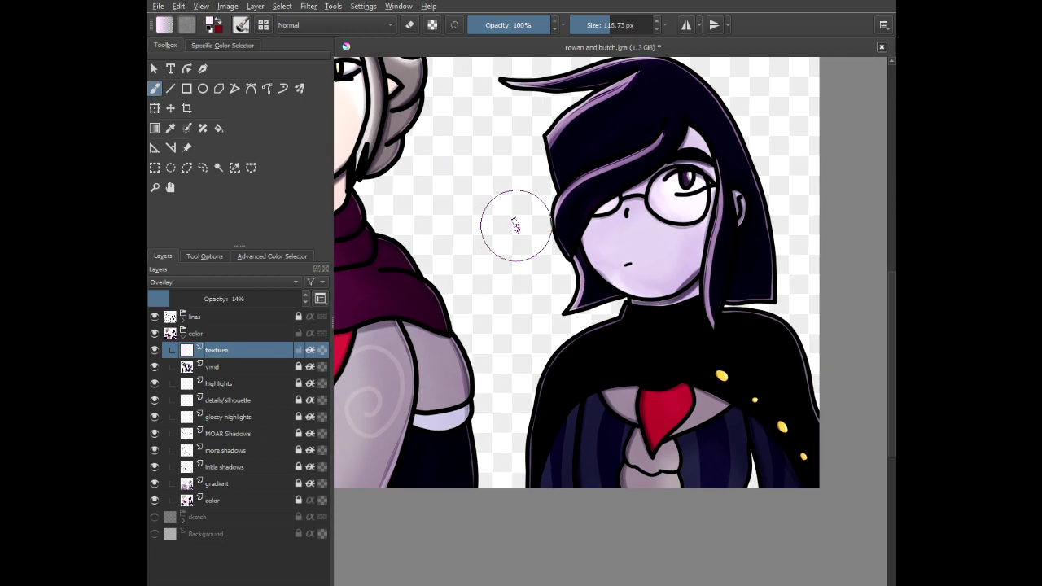
{"action": "scroll", "coordinate": [638, 95], "scroll_direction": "down", "scroll_amount": 5}
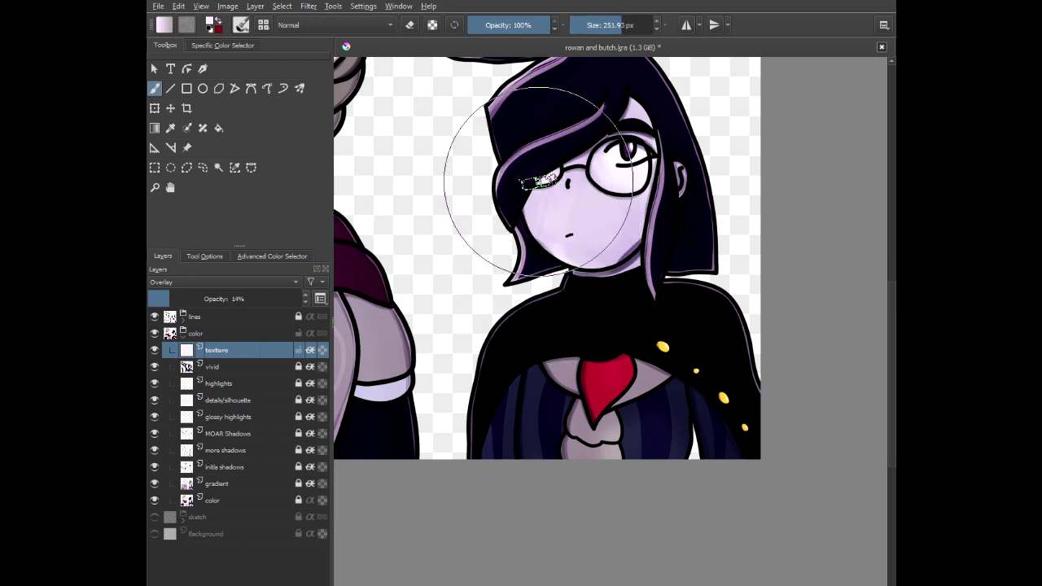
{"action": "mouse_move", "coordinate": [534, 218]}
{"action": "left_mouse_down"}
{"action": "mouse_move", "coordinate": [556, 166]}
{"action": "mouse_move", "coordinate": [561, 249]}
{"action": "left_mouse_up"}
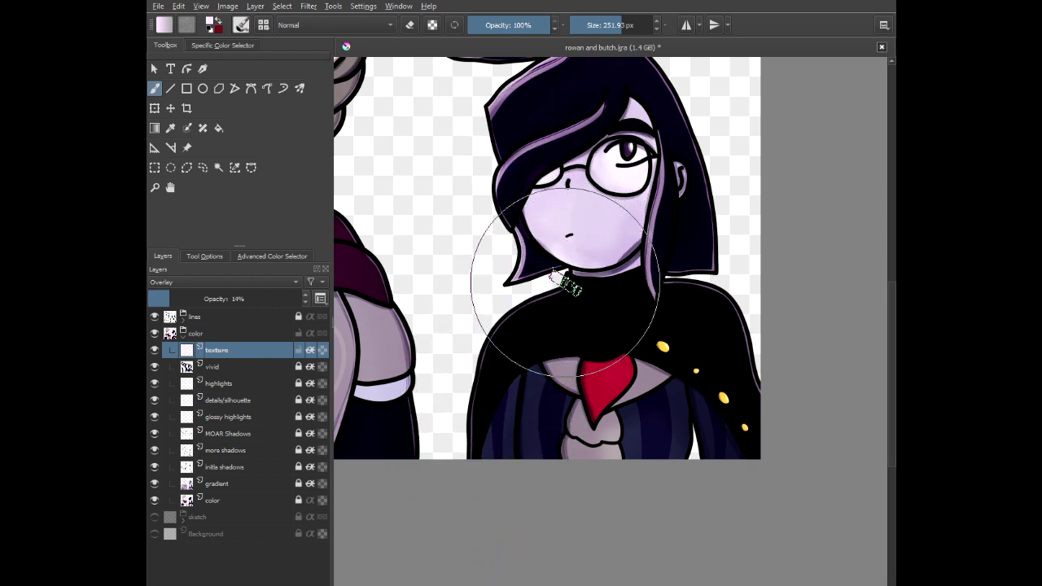
{"action": "mouse_move", "coordinate": [500, 362]}
{"action": "left_mouse_down"}
{"action": "mouse_move", "coordinate": [484, 275]}
{"action": "mouse_move", "coordinate": [492, 204]}
{"action": "left_mouse_up"}
- Texture the dark-haired character's striped clothing, then reduce the brush to 133.65 px and streak the pale cravat
{"action": "scroll", "coordinate": [503, 211], "scroll_direction": "up", "scroll_amount": 3}
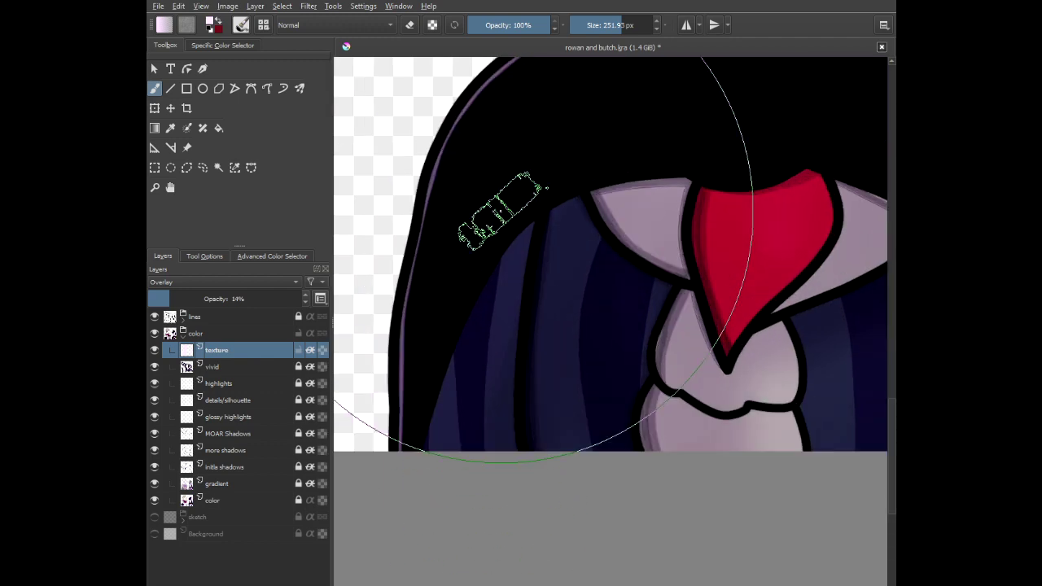
{"action": "mouse_move", "coordinate": [611, 112]}
{"action": "left_mouse_down"}
{"action": "mouse_move", "coordinate": [639, 286]}
{"action": "mouse_move", "coordinate": [622, 468]}
{"action": "mouse_move", "coordinate": [606, 172]}
{"action": "mouse_move", "coordinate": [545, 453]}
{"action": "mouse_move", "coordinate": [516, 196]}
{"action": "mouse_move", "coordinate": [540, 210]}
{"action": "mouse_move", "coordinate": [509, 321]}
{"action": "mouse_move", "coordinate": [498, 505]}
{"action": "mouse_move", "coordinate": [514, 312]}
{"action": "mouse_move", "coordinate": [620, 149]}
{"action": "mouse_move", "coordinate": [654, 158]}
{"action": "mouse_move", "coordinate": [649, 468]}
{"action": "mouse_move", "coordinate": [674, 534]}
{"action": "mouse_move", "coordinate": [689, 339]}
{"action": "mouse_move", "coordinate": [666, 58]}
{"action": "left_mouse_up"}
{"action": "left_click", "coordinate": [612, 24]}
{"action": "scroll", "coordinate": [763, 449], "scroll_direction": "up", "scroll_amount": 2}
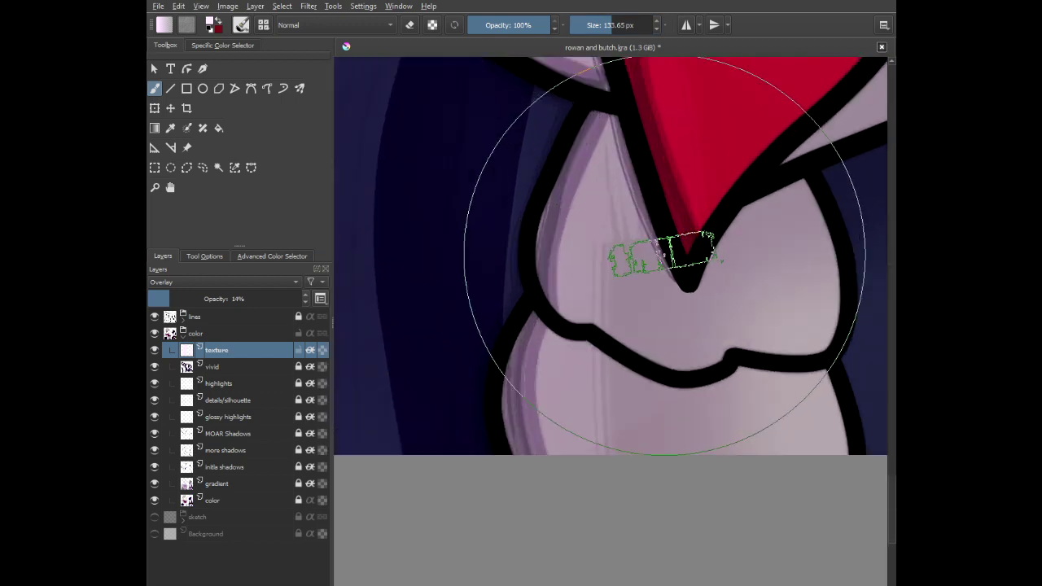
{"action": "left_click_drag", "start_coordinate": [611, 188], "coordinate": [620, 373]}
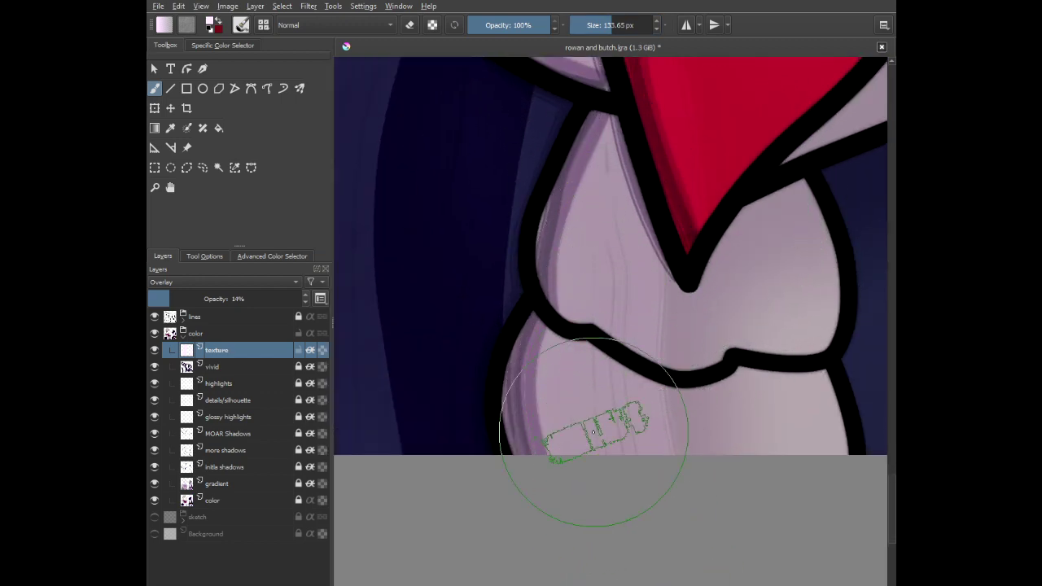
- Review the textured shading on both characters and lock the texture layer
{"action": "scroll", "coordinate": [594, 430], "scroll_direction": "down", "scroll_amount": 4}
{"action": "scroll", "coordinate": [568, 274], "scroll_direction": "down", "scroll_amount": 1}
{"action": "scroll", "coordinate": [589, 284], "scroll_direction": "up", "scroll_amount": 1}
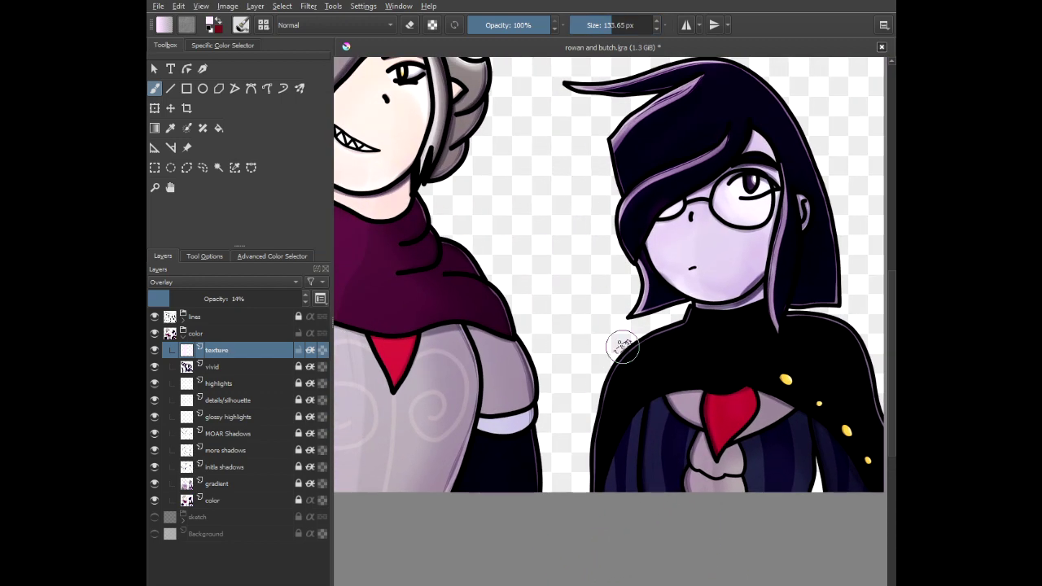
{"action": "scroll", "coordinate": [575, 284], "scroll_direction": "down", "scroll_amount": 2}
{"action": "left_click_drag", "start_coordinate": [524, 254], "coordinate": [561, 266]}
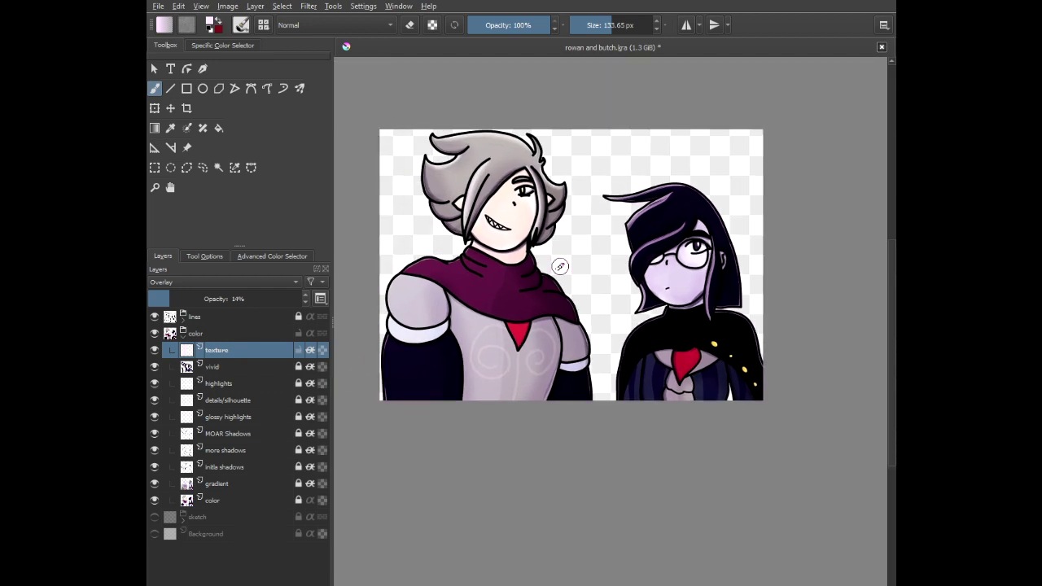
{"action": "scroll", "coordinate": [516, 241], "scroll_direction": "up", "scroll_amount": 5}
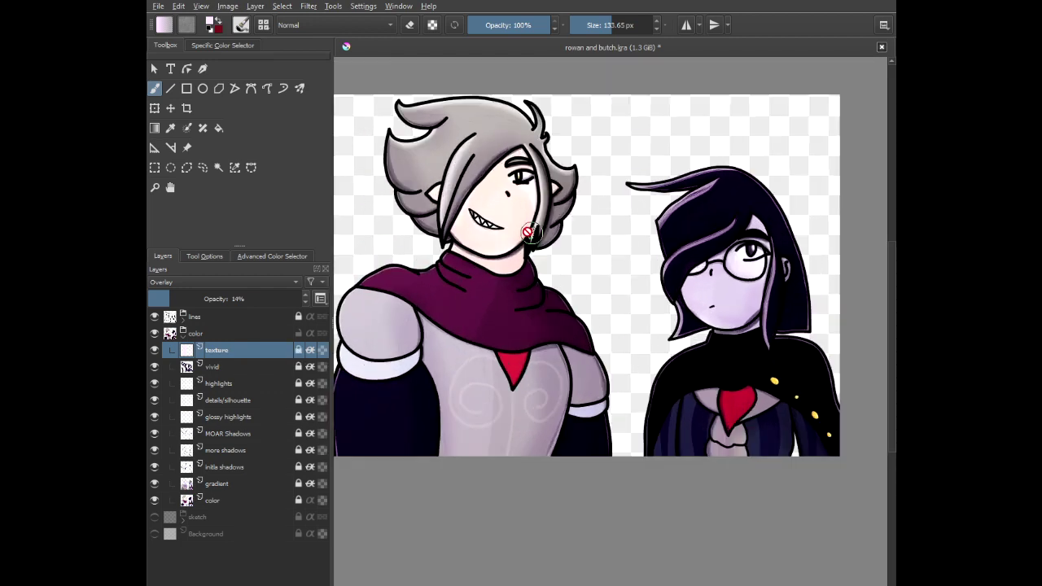
{"action": "scroll", "coordinate": [791, 290], "scroll_direction": "up", "scroll_amount": 4}
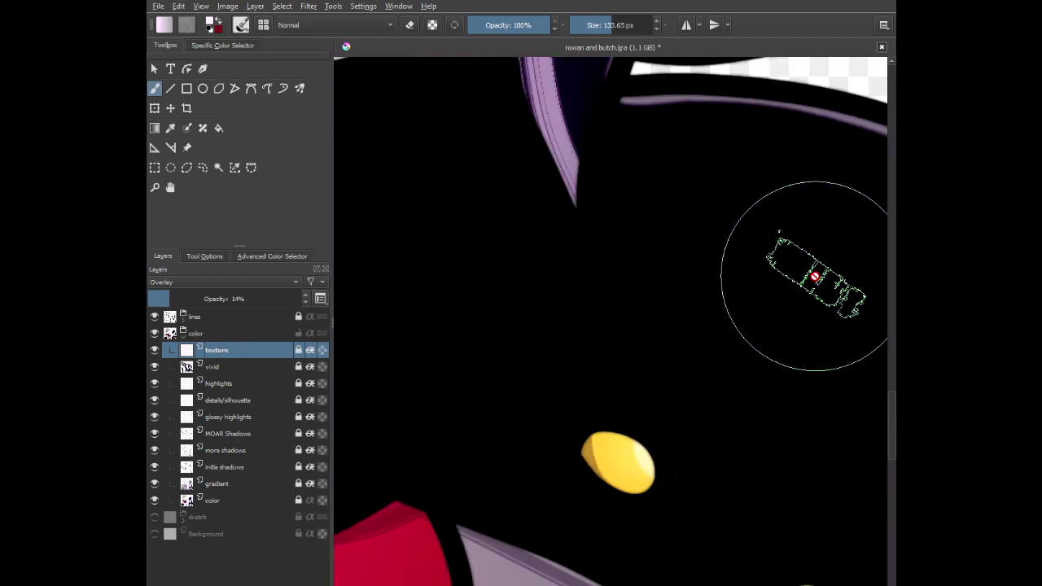
- Add a new paint layer and move it out of the color group, directly above the sketch group
{"action": "left_click", "coordinate": [249, 519]}
{"action": "left_click", "coordinate": [237, 497]}
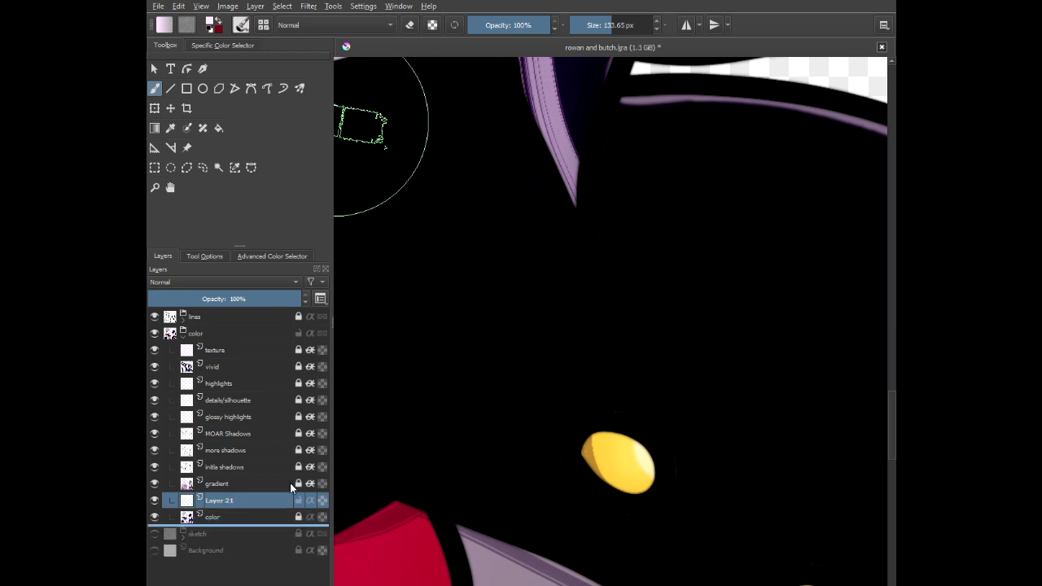
{"action": "left_click_drag", "start_coordinate": [290, 483], "coordinate": [291, 521]}
- Switch to a solid round brush, set its size to 74.65 px and choose black as the paint colour
{"action": "right_click", "coordinate": [537, 330]}
{"action": "left_click", "coordinate": [573, 281]}
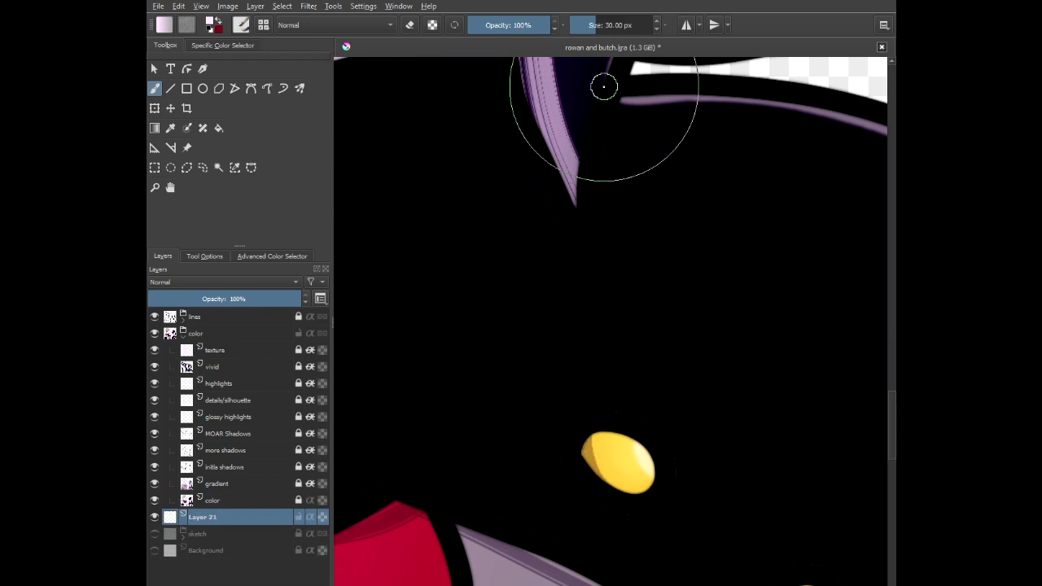
{"action": "right_click", "coordinate": [615, 189]}
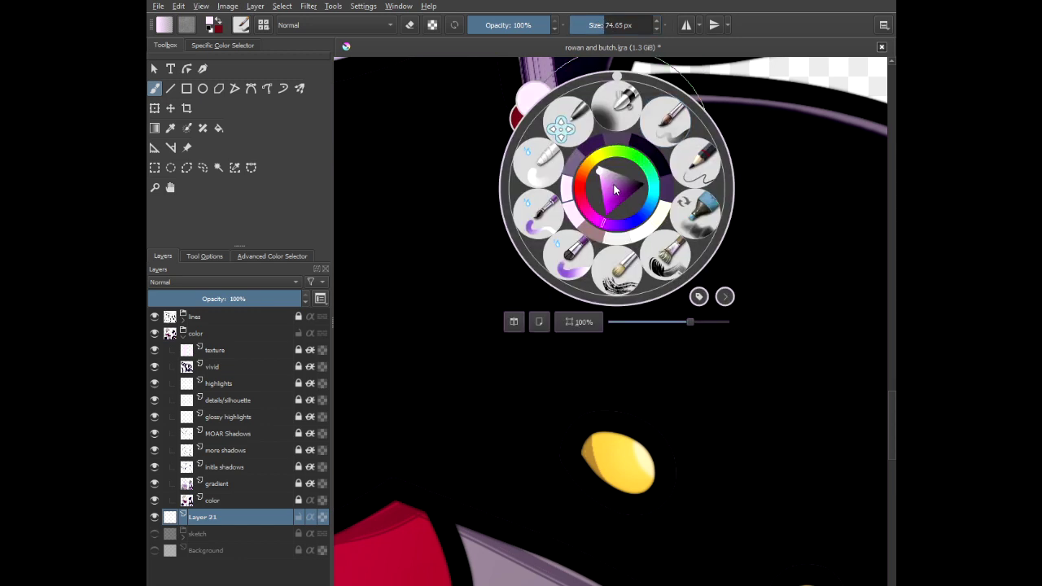
{"action": "left_click", "coordinate": [782, 204]}
- Try painting black on the new layer behind the dark-haired character's cape and collar
{"action": "mouse_move", "coordinate": [574, 197]}
{"action": "left_mouse_down"}
{"action": "mouse_move", "coordinate": [603, 111]}
{"action": "mouse_move", "coordinate": [532, 210]}
{"action": "mouse_move", "coordinate": [623, 392]}
{"action": "left_mouse_up"}
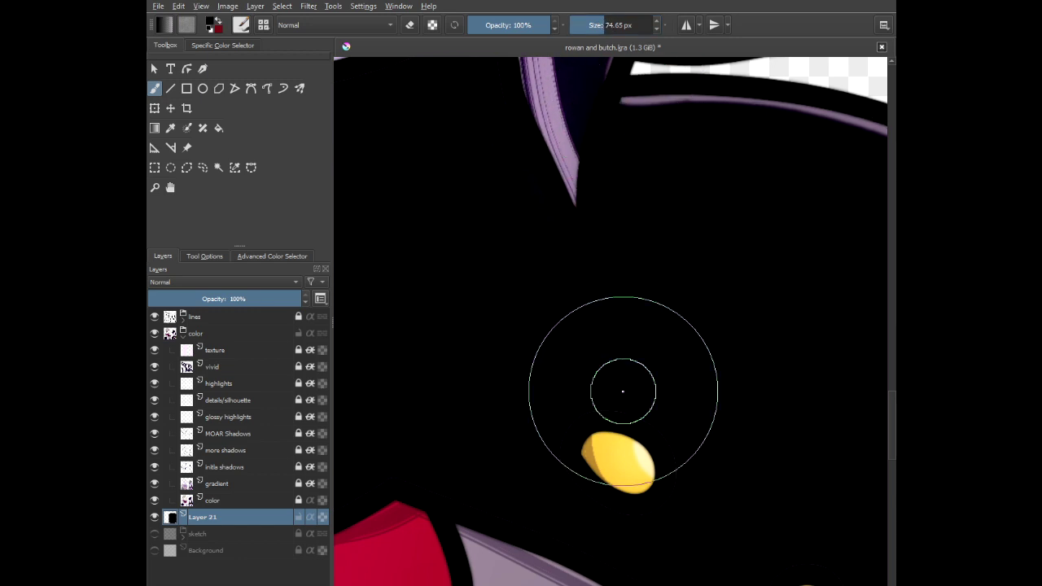
{"action": "left_click_drag", "start_coordinate": [539, 270], "coordinate": [677, 500]}
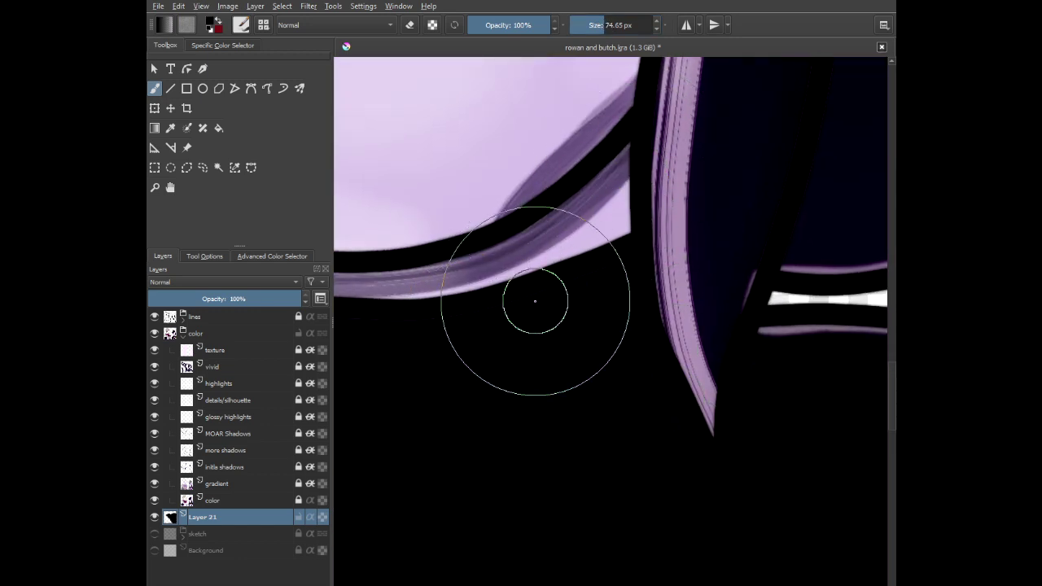
{"action": "left_click_drag", "start_coordinate": [535, 301], "coordinate": [754, 298]}
{"action": "scroll", "coordinate": [754, 298], "scroll_direction": "down", "scroll_amount": 1}
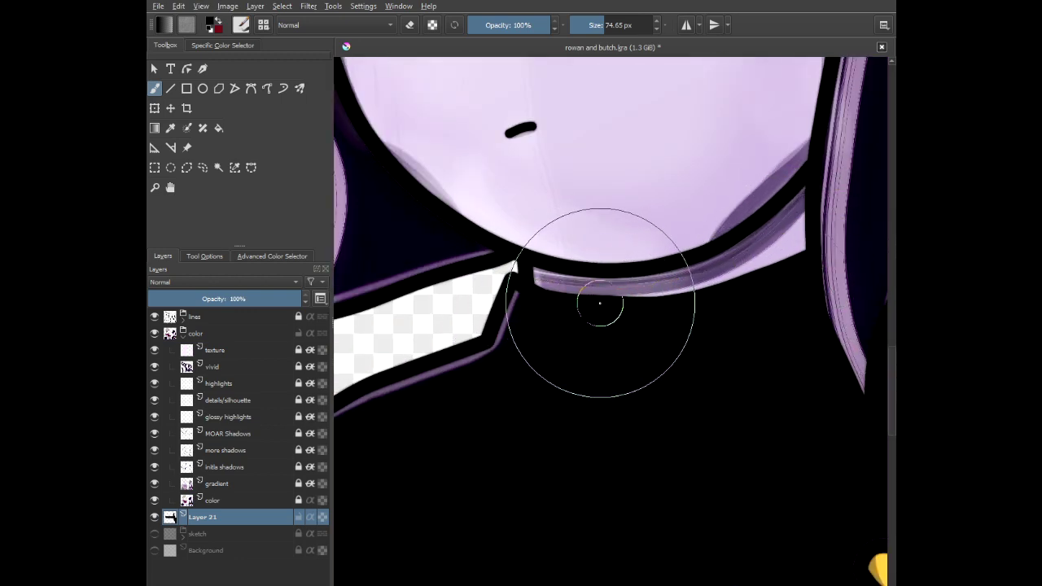
{"action": "scroll", "coordinate": [594, 291], "scroll_direction": "down", "scroll_amount": 4}
{"action": "scroll", "coordinate": [590, 244], "scroll_direction": "up", "scroll_amount": 6}
{"action": "left_click_drag", "start_coordinate": [611, 187], "coordinate": [627, 347]}
{"action": "scroll", "coordinate": [592, 409], "scroll_direction": "down", "scroll_amount": 2}
{"action": "left_click_drag", "start_coordinate": [592, 409], "coordinate": [689, 229]}
{"action": "scroll", "coordinate": [721, 152], "scroll_direction": "down", "scroll_amount": 2}
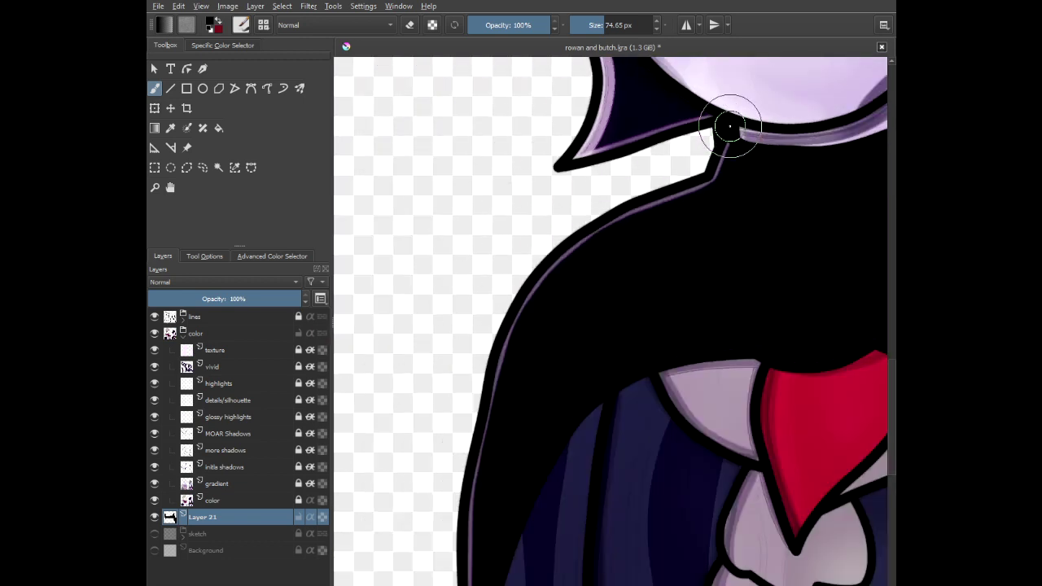
- Try thickening the black outline along the outer shoulder edge of the dark-haired character's cape
{"action": "left_click_drag", "start_coordinate": [728, 125], "coordinate": [701, 177]}
{"action": "mouse_move", "coordinate": [643, 319]}
{"action": "left_mouse_down"}
{"action": "mouse_move", "coordinate": [643, 223]}
{"action": "mouse_move", "coordinate": [672, 214]}
{"action": "left_mouse_up"}
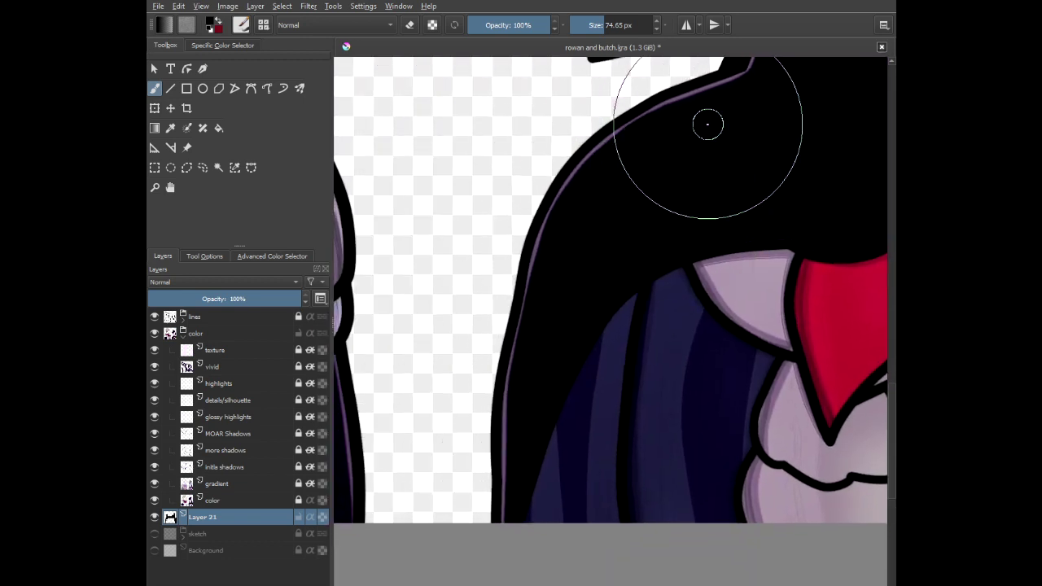
{"action": "scroll", "coordinate": [727, 113], "scroll_direction": "down", "scroll_amount": 1}
{"action": "left_click_drag", "start_coordinate": [727, 113], "coordinate": [758, 150]}
{"action": "mouse_move", "coordinate": [761, 122]}
{"action": "left_mouse_down"}
{"action": "mouse_move", "coordinate": [615, 181]}
{"action": "mouse_move", "coordinate": [590, 220]}
{"action": "mouse_move", "coordinate": [561, 311]}
{"action": "mouse_move", "coordinate": [610, 222]}
{"action": "mouse_move", "coordinate": [584, 304]}
{"action": "mouse_move", "coordinate": [565, 489]}
{"action": "left_mouse_up"}
{"action": "scroll", "coordinate": [565, 539], "scroll_direction": "down", "scroll_amount": 2}
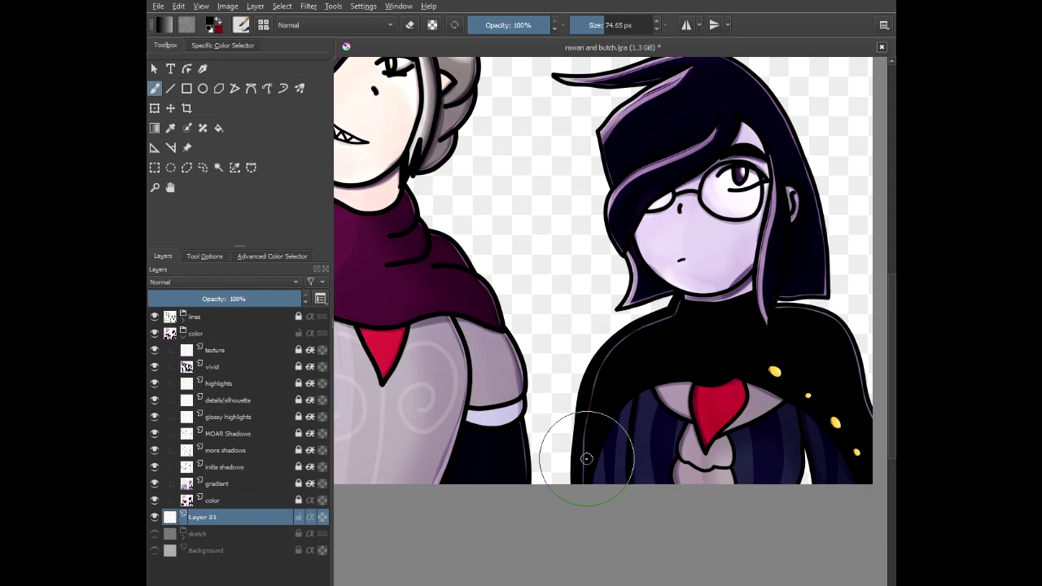
- Paint a thick black outer outline around the dark-haired character's cape shoulder, collar and the front hair beside the face
{"action": "scroll", "coordinate": [633, 323], "scroll_direction": "up", "scroll_amount": 3}
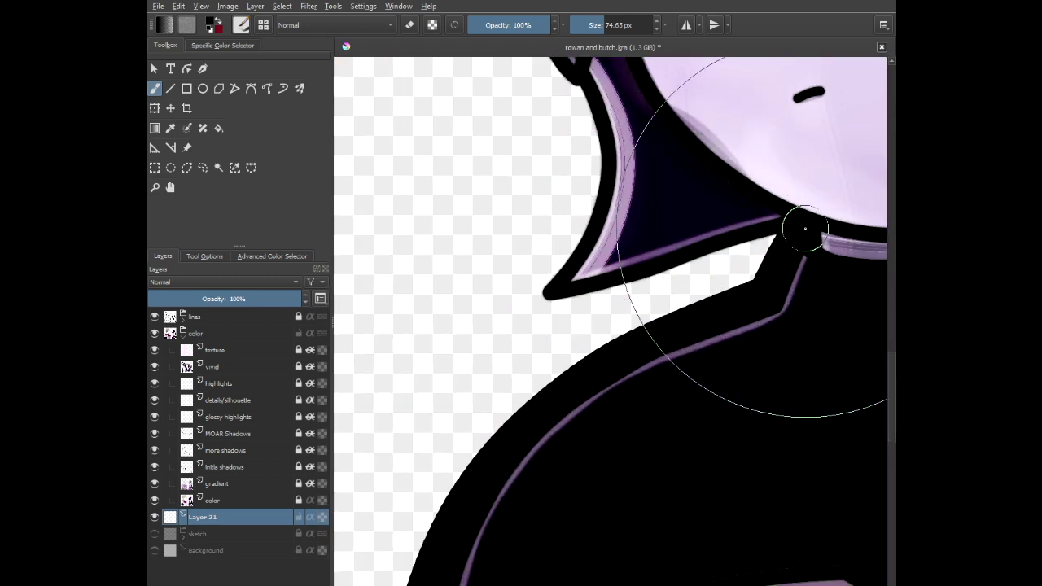
{"action": "mouse_move", "coordinate": [809, 229]}
{"action": "left_mouse_down"}
{"action": "mouse_move", "coordinate": [554, 293]}
{"action": "mouse_move", "coordinate": [534, 423]}
{"action": "mouse_move", "coordinate": [572, 321]}
{"action": "mouse_move", "coordinate": [572, 256]}
{"action": "mouse_move", "coordinate": [526, 34]}
{"action": "mouse_move", "coordinate": [599, 269]}
{"action": "mouse_move", "coordinate": [612, 368]}
{"action": "left_mouse_up"}
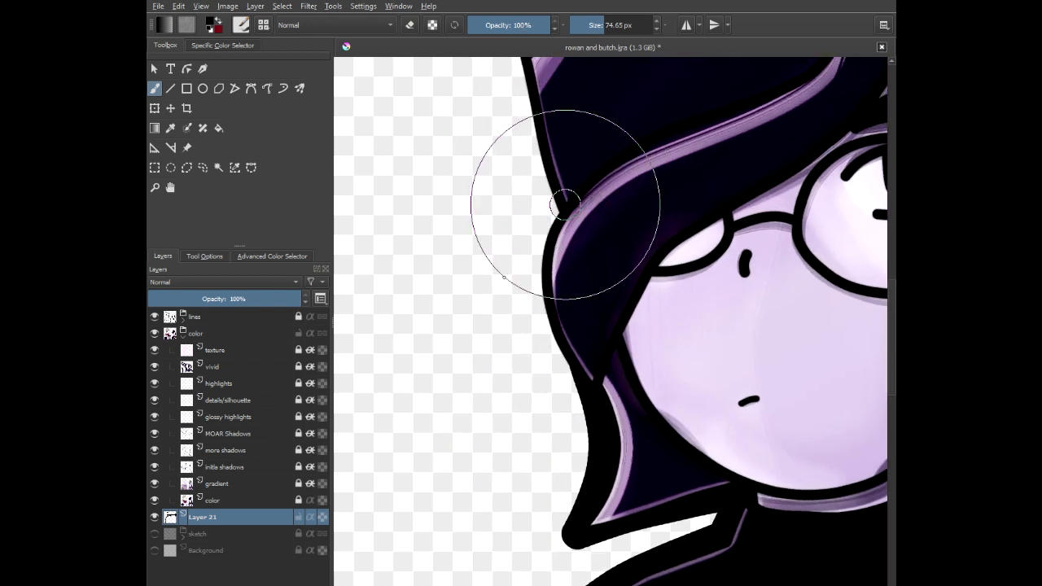
{"action": "mouse_move", "coordinate": [558, 204]}
{"action": "left_mouse_down"}
{"action": "mouse_move", "coordinate": [535, 235]}
{"action": "mouse_move", "coordinate": [535, 282]}
{"action": "mouse_move", "coordinate": [551, 337]}
{"action": "mouse_move", "coordinate": [583, 380]}
{"action": "left_mouse_up"}
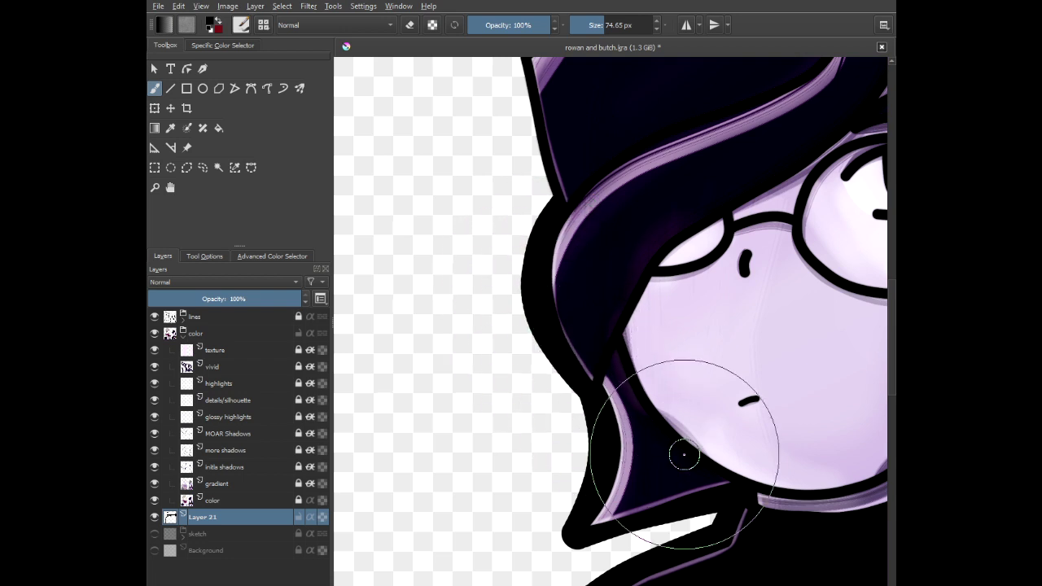
{"action": "left_click_drag", "start_coordinate": [662, 211], "coordinate": [688, 426]}
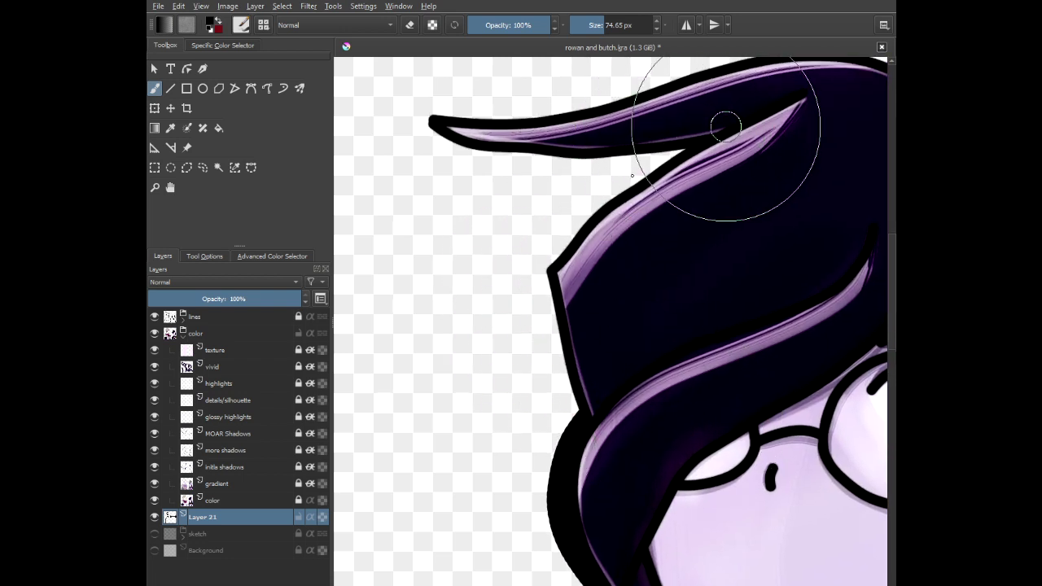
- Paint the thick black outer outline around the dark-haired character's front hair, pointed upper lock, crown and back of the hair
{"action": "mouse_move", "coordinate": [726, 127]}
{"action": "left_mouse_down"}
{"action": "mouse_move", "coordinate": [637, 179]}
{"action": "mouse_move", "coordinate": [542, 268]}
{"action": "mouse_move", "coordinate": [574, 412]}
{"action": "left_mouse_up"}
{"action": "left_click_drag", "start_coordinate": [674, 223], "coordinate": [689, 342]}
{"action": "mouse_move", "coordinate": [424, 235]}
{"action": "left_mouse_down"}
{"action": "mouse_move", "coordinate": [504, 269]}
{"action": "mouse_move", "coordinate": [649, 274]}
{"action": "left_mouse_up"}
{"action": "scroll", "coordinate": [766, 241], "scroll_direction": "down", "scroll_amount": 5}
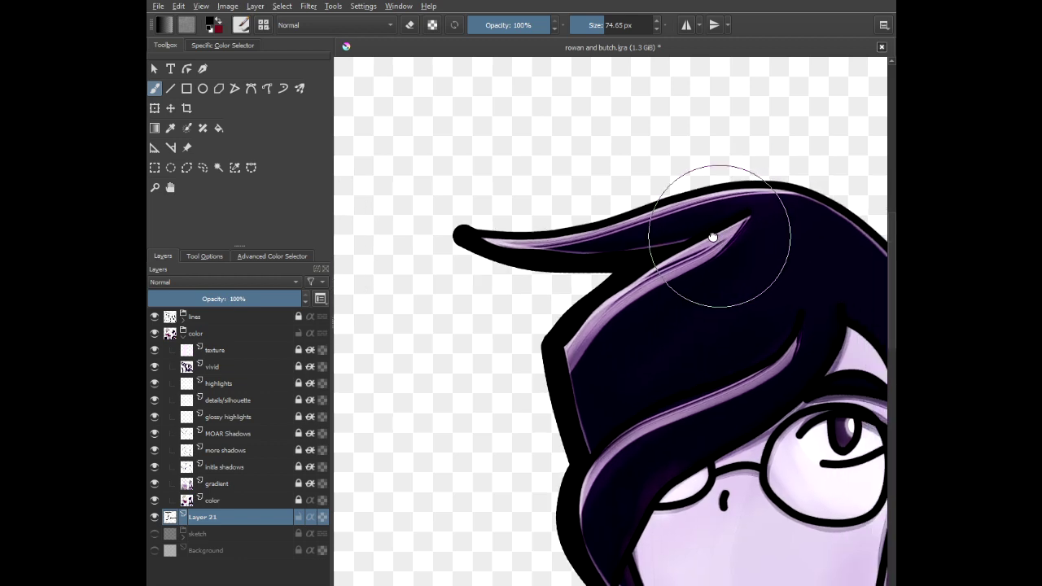
{"action": "scroll", "coordinate": [503, 182], "scroll_direction": "up", "scroll_amount": 1}
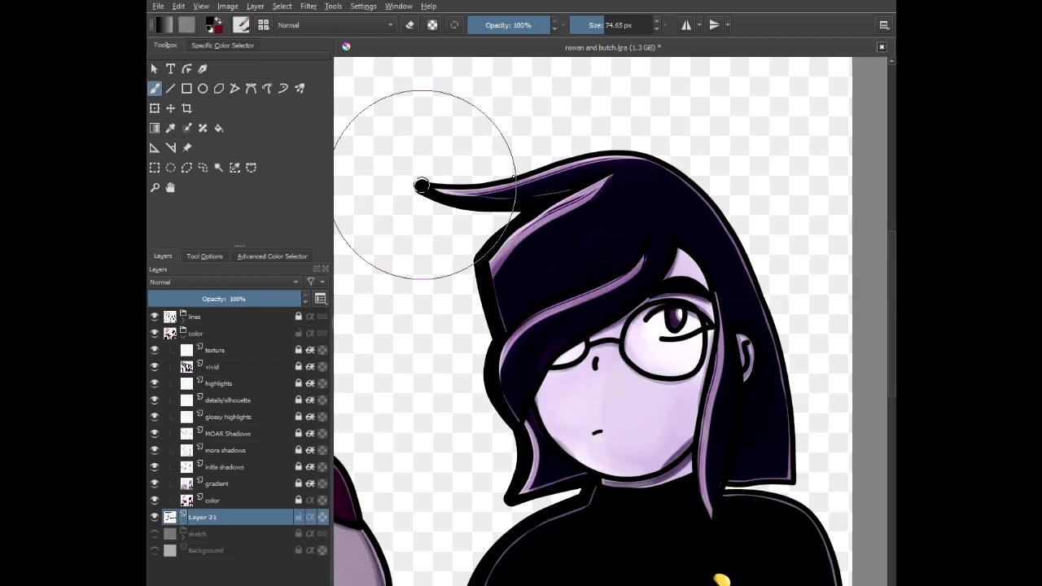
{"action": "left_click_drag", "start_coordinate": [452, 183], "coordinate": [500, 177]}
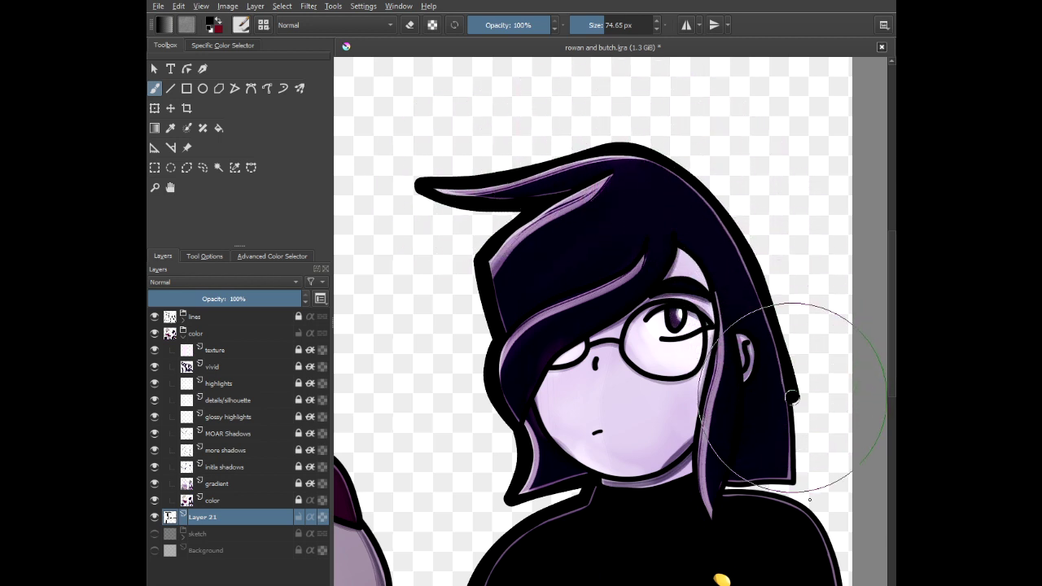
- Extend the thick black outline around the dark hair's lower back corner and along the cape's outer shoulder to the canvas edge
{"action": "left_click_drag", "start_coordinate": [782, 532], "coordinate": [637, 197]}
{"action": "scroll", "coordinate": [638, 183], "scroll_direction": "up", "scroll_amount": 2}
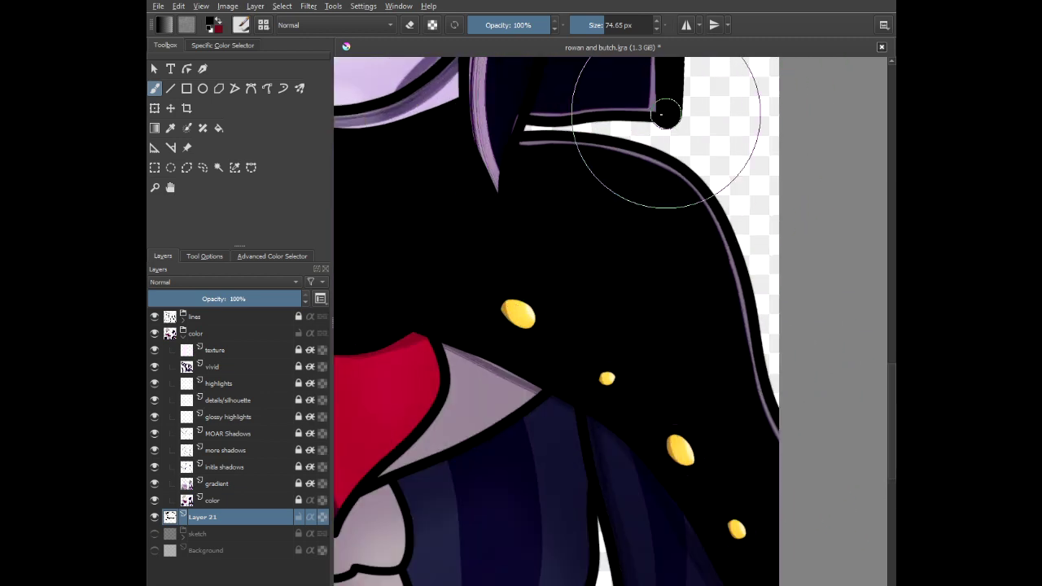
{"action": "mouse_move", "coordinate": [662, 115]}
{"action": "left_mouse_down"}
{"action": "mouse_move", "coordinate": [541, 126]}
{"action": "mouse_move", "coordinate": [667, 151]}
{"action": "mouse_move", "coordinate": [707, 184]}
{"action": "mouse_move", "coordinate": [746, 247]}
{"action": "mouse_move", "coordinate": [774, 418]}
{"action": "left_mouse_up"}
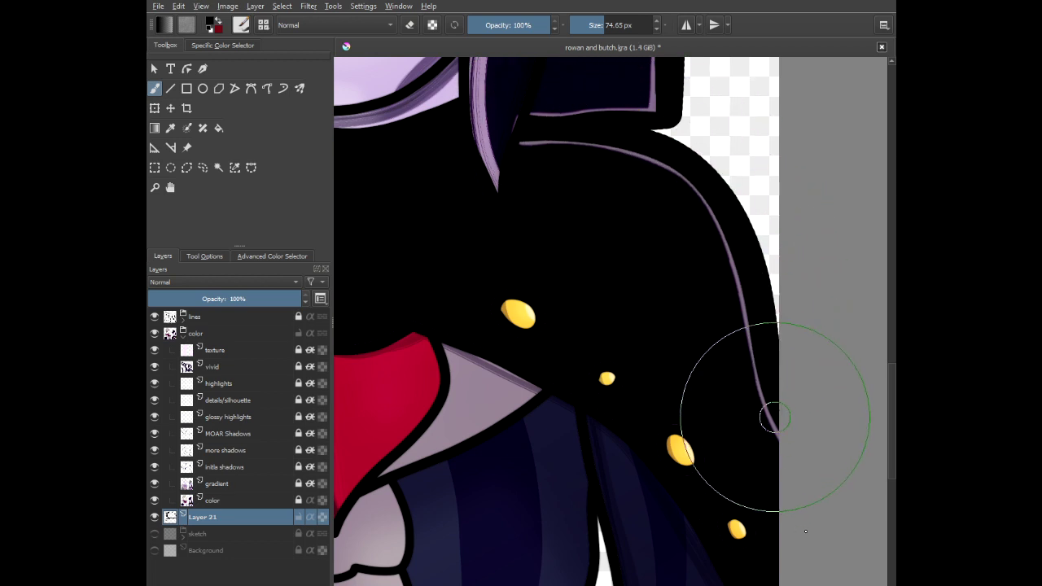
{"action": "scroll", "coordinate": [636, 485], "scroll_direction": "down", "scroll_amount": 5}
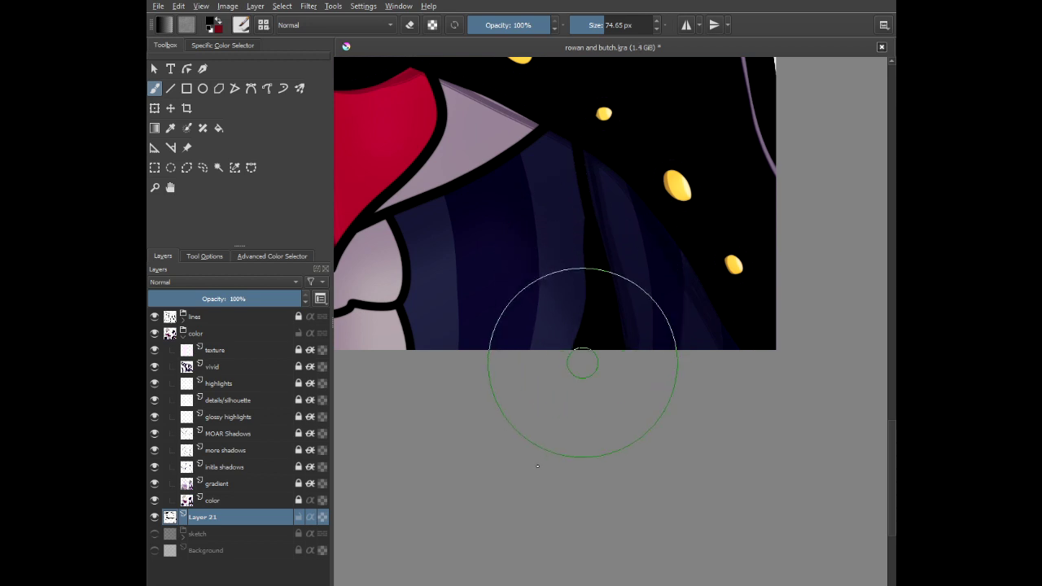
{"action": "scroll", "coordinate": [525, 268], "scroll_direction": "down", "scroll_amount": 3}
- Paint a thick black outer outline along the grey-haired character's lower arm, white cuff and mauve upper sleeve
{"action": "left_click_drag", "start_coordinate": [490, 244], "coordinate": [775, 413]}
{"action": "scroll", "coordinate": [542, 432], "scroll_direction": "up", "scroll_amount": 5}
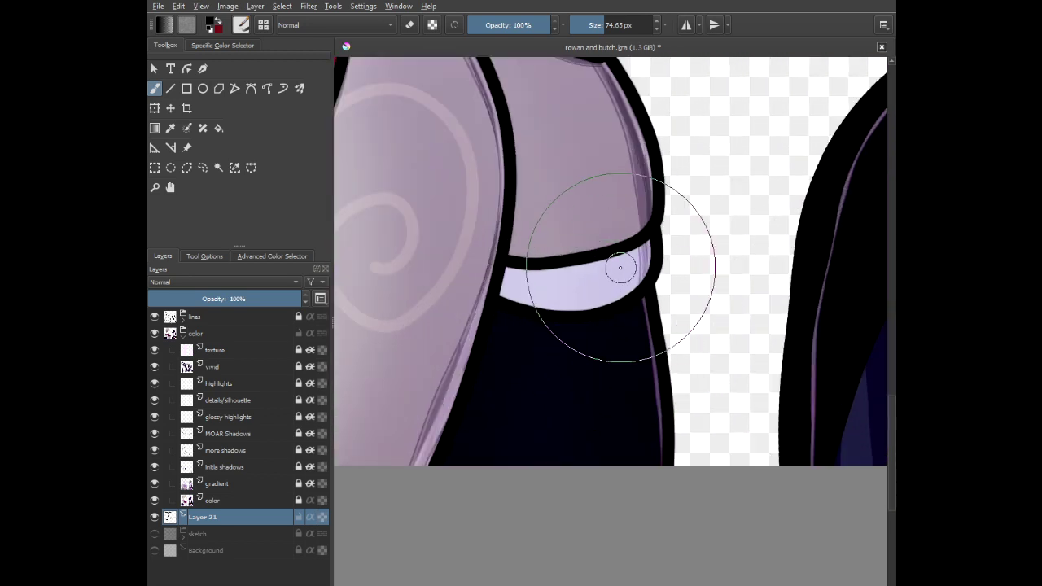
{"action": "mouse_move", "coordinate": [638, 245]}
{"action": "left_mouse_down"}
{"action": "mouse_move", "coordinate": [651, 268]}
{"action": "mouse_move", "coordinate": [682, 460]}
{"action": "left_mouse_up"}
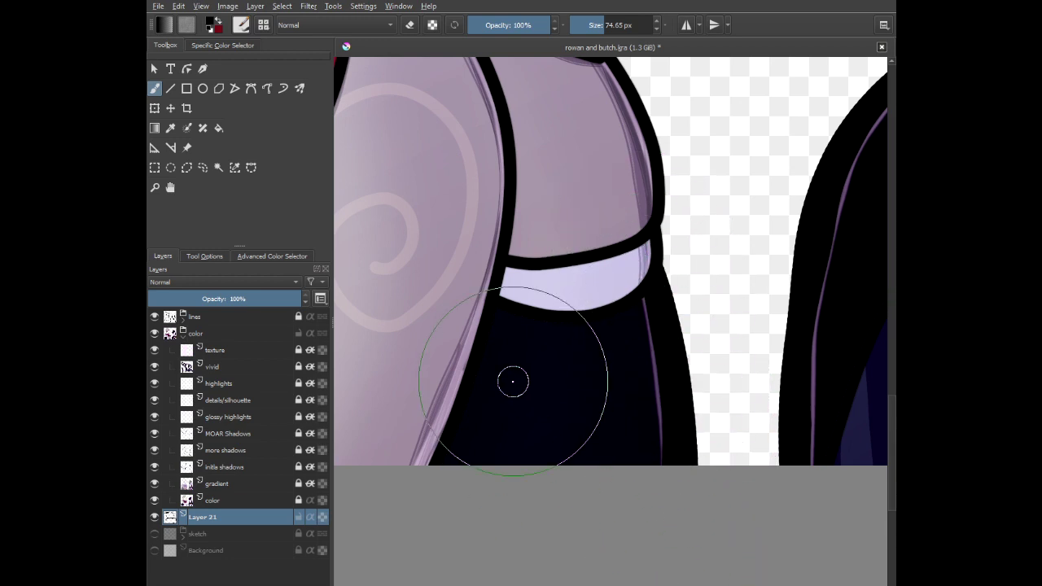
{"action": "scroll", "coordinate": [602, 203], "scroll_direction": "up", "scroll_amount": 3}
{"action": "mouse_move", "coordinate": [662, 144]}
{"action": "left_mouse_down"}
{"action": "mouse_move", "coordinate": [698, 198]}
{"action": "mouse_move", "coordinate": [726, 363]}
{"action": "mouse_move", "coordinate": [683, 483]}
{"action": "left_mouse_up"}
{"action": "scroll", "coordinate": [600, 239], "scroll_direction": "down", "scroll_amount": 2}
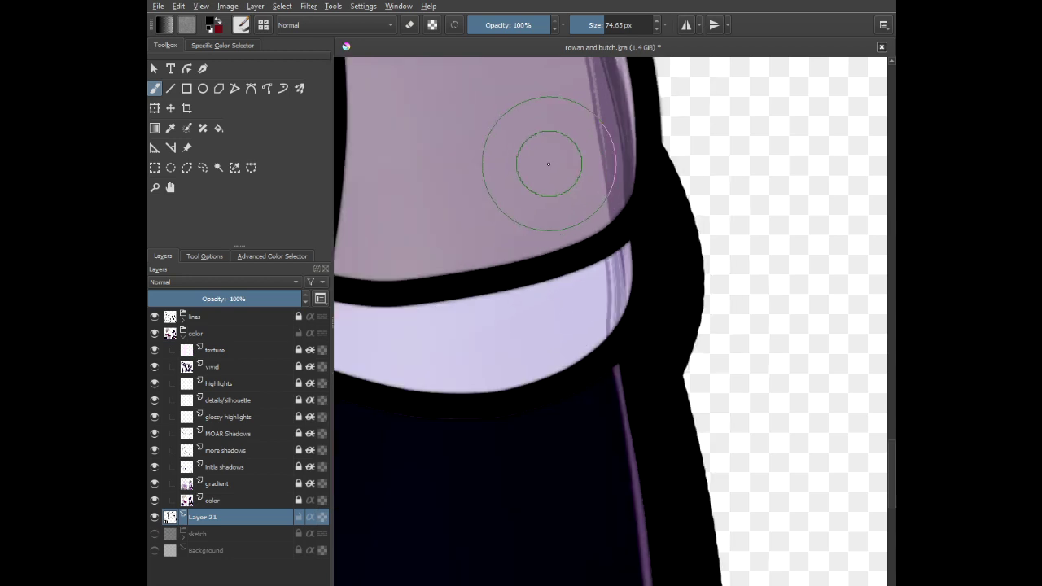
{"action": "mouse_move", "coordinate": [546, 163]}
{"action": "left_mouse_down"}
{"action": "mouse_move", "coordinate": [549, 338]}
{"action": "mouse_move", "coordinate": [564, 385]}
{"action": "left_mouse_up"}
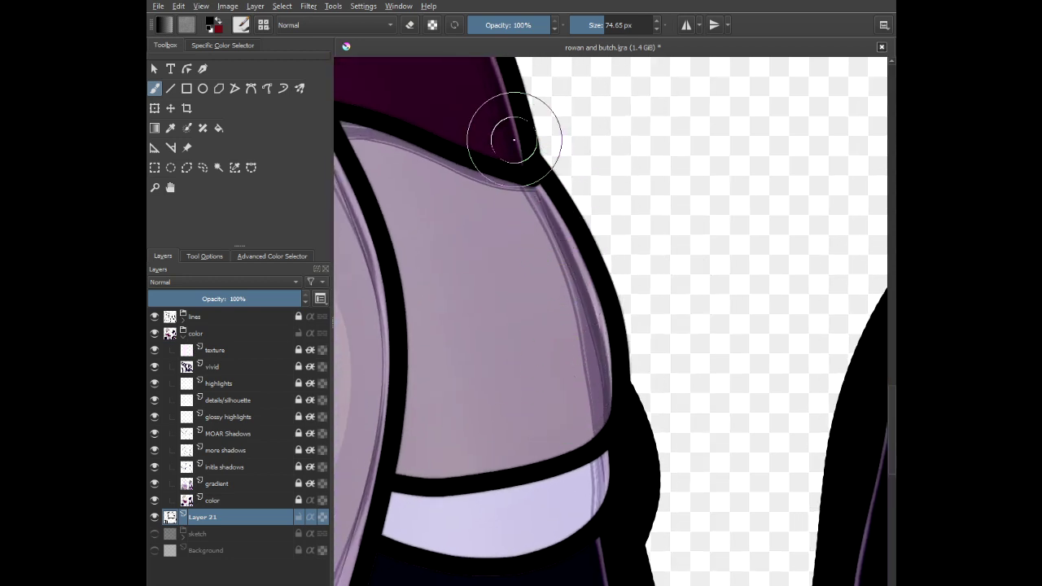
{"action": "mouse_move", "coordinate": [514, 140]}
{"action": "left_mouse_down"}
{"action": "mouse_move", "coordinate": [530, 147]}
{"action": "mouse_move", "coordinate": [610, 256]}
{"action": "mouse_move", "coordinate": [637, 380]}
{"action": "mouse_move", "coordinate": [611, 522]}
{"action": "left_mouse_up"}
- Continue the thick black outline up the grey-haired character's burgundy shoulder folds and collar to the neck
{"action": "scroll", "coordinate": [573, 419], "scroll_direction": "down", "scroll_amount": 2}
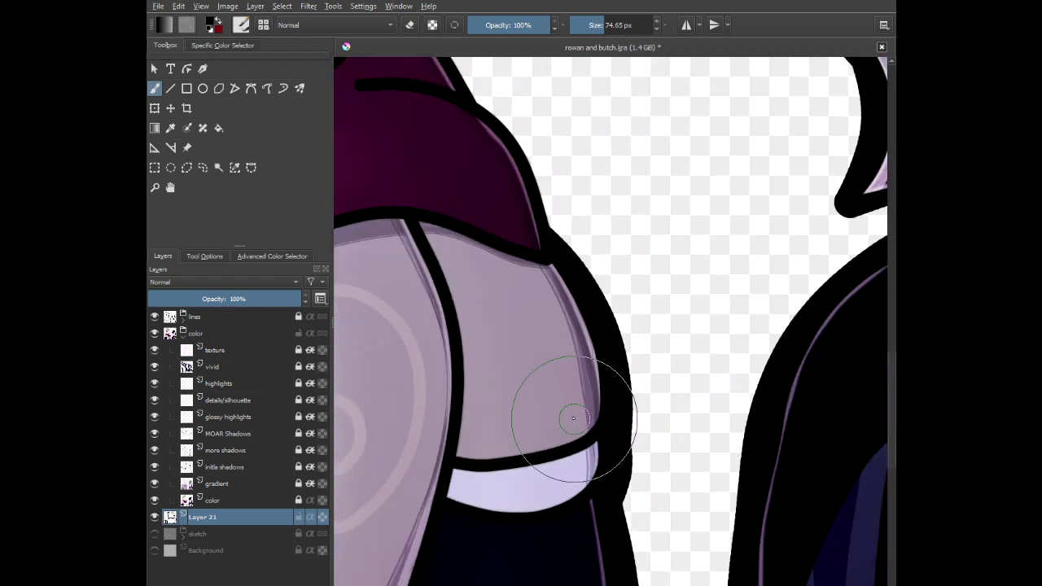
{"action": "scroll", "coordinate": [574, 419], "scroll_direction": "down", "scroll_amount": 2}
{"action": "scroll", "coordinate": [482, 282], "scroll_direction": "up", "scroll_amount": 3}
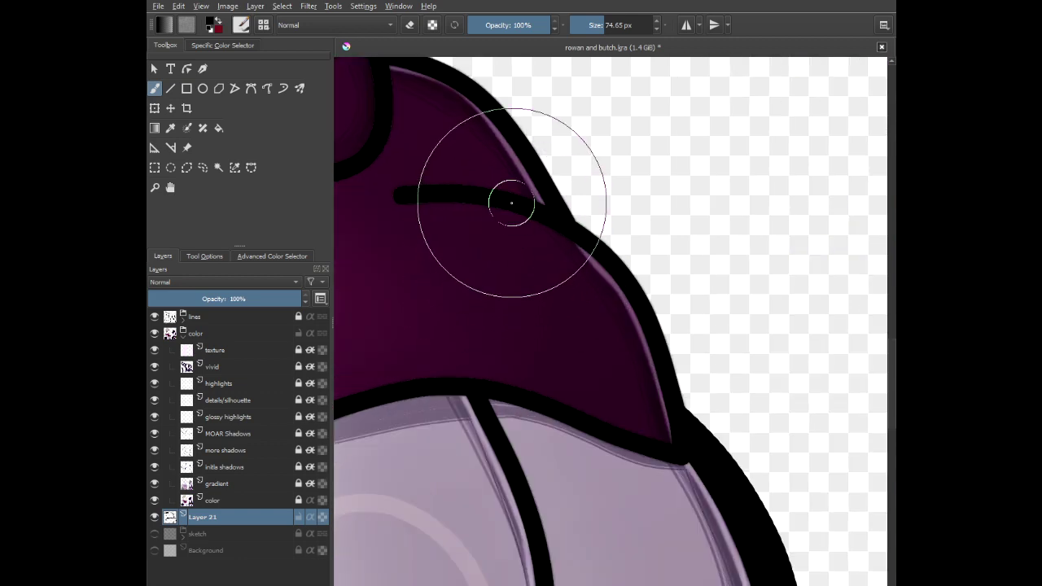
{"action": "mouse_move", "coordinate": [598, 252]}
{"action": "left_mouse_down"}
{"action": "mouse_move", "coordinate": [631, 278]}
{"action": "mouse_move", "coordinate": [676, 358]}
{"action": "mouse_move", "coordinate": [695, 457]}
{"action": "left_mouse_up"}
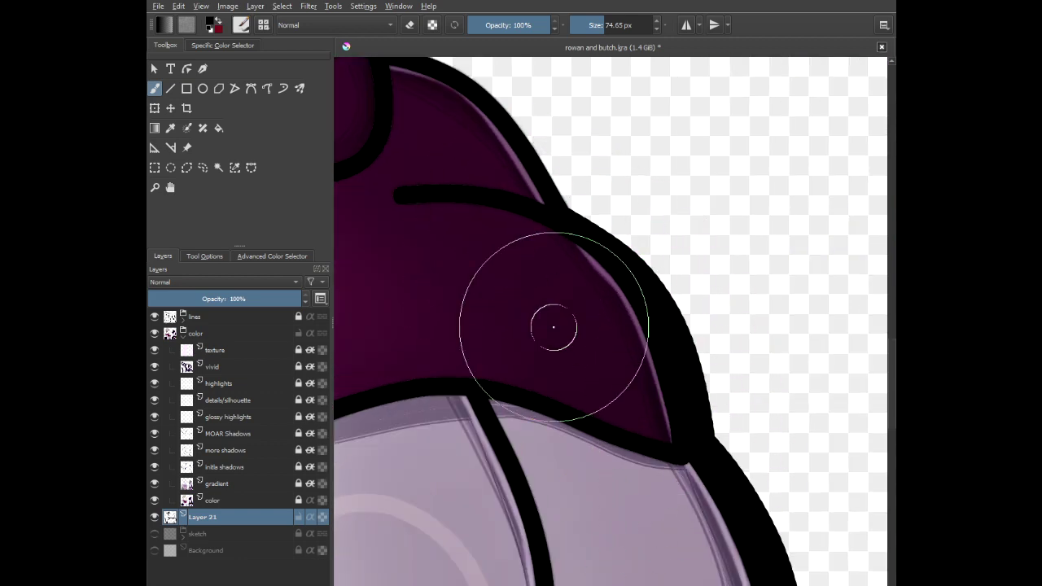
{"action": "left_click_drag", "start_coordinate": [506, 275], "coordinate": [605, 377]}
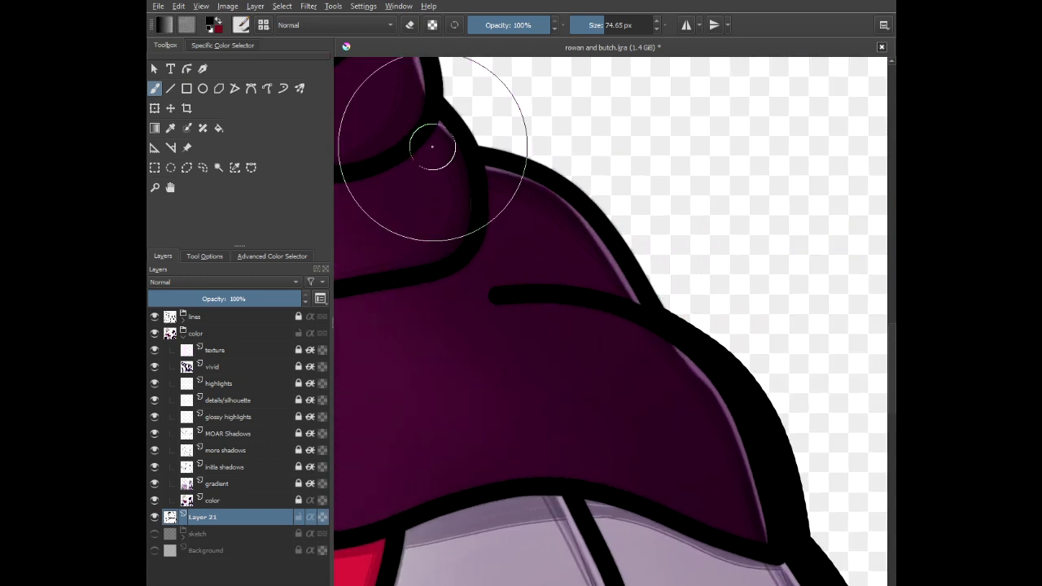
{"action": "left_click_drag", "start_coordinate": [463, 131], "coordinate": [505, 153]}
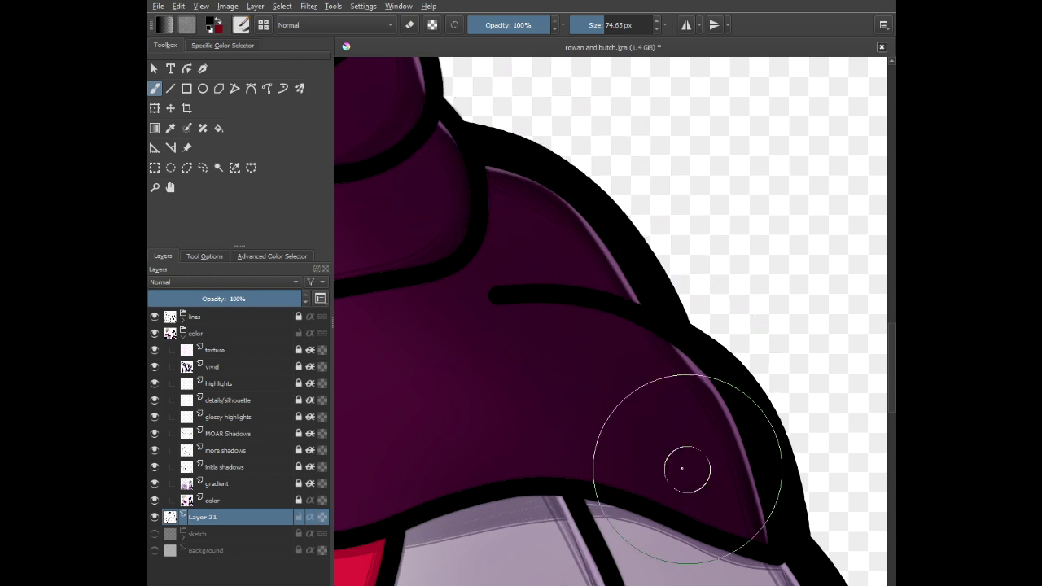
{"action": "left_click_drag", "start_coordinate": [476, 228], "coordinate": [676, 281]}
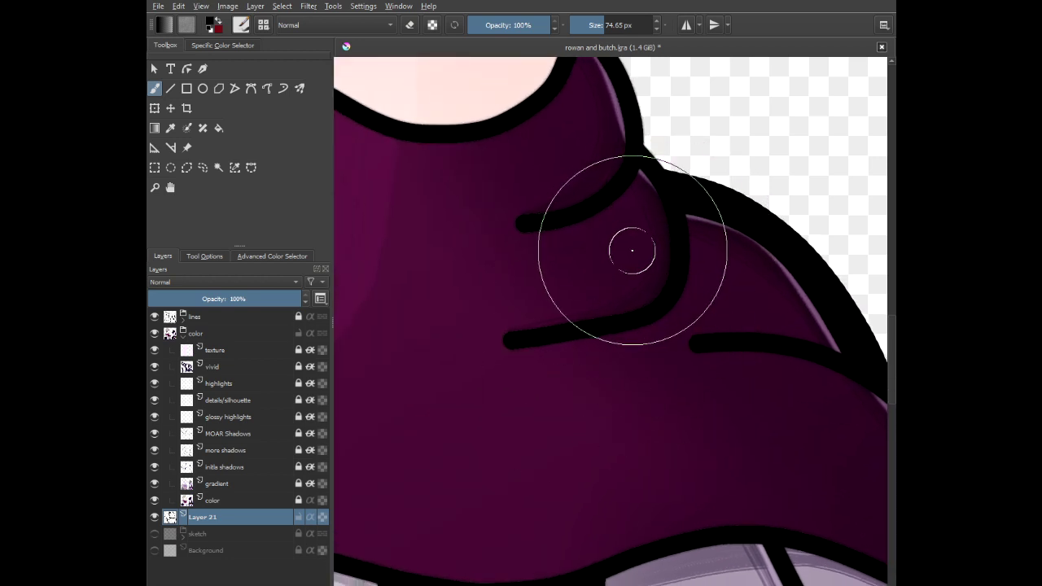
{"action": "mouse_move", "coordinate": [639, 145]}
{"action": "left_mouse_down"}
{"action": "mouse_move", "coordinate": [586, 257]}
{"action": "mouse_move", "coordinate": [624, 286]}
{"action": "mouse_move", "coordinate": [619, 269]}
{"action": "left_mouse_up"}
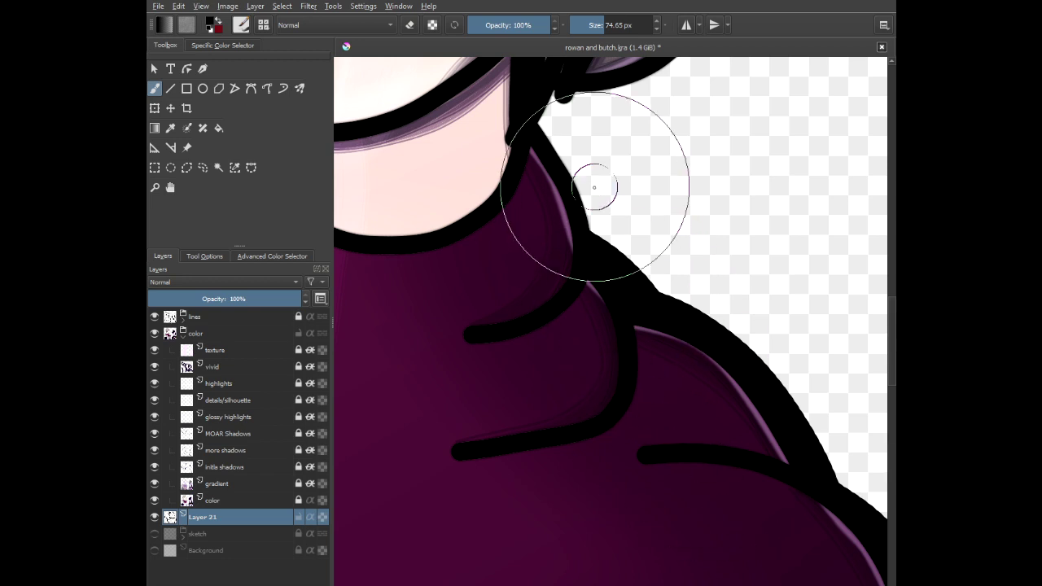
{"action": "mouse_move", "coordinate": [506, 100]}
{"action": "left_mouse_down"}
{"action": "mouse_move", "coordinate": [553, 158]}
{"action": "mouse_move", "coordinate": [597, 309]}
{"action": "left_mouse_up"}
{"action": "left_click_drag", "start_coordinate": [552, 255], "coordinate": [567, 444]}
{"action": "left_click_drag", "start_coordinate": [582, 239], "coordinate": [536, 348]}
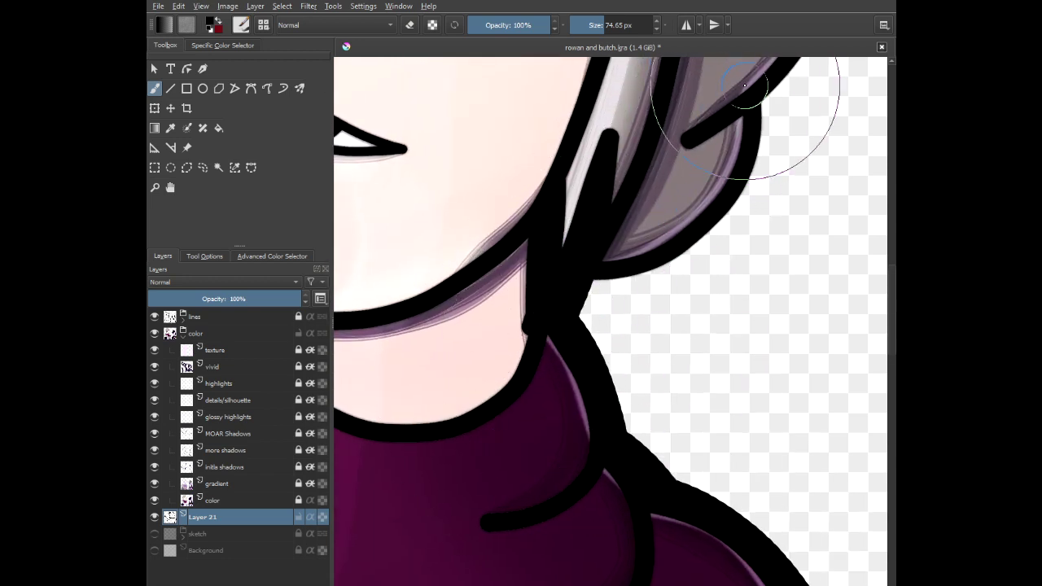
- Thicken the outer outline of the grey hair's side curls beside the pointed ear, up to the flicked tip
{"action": "mouse_move", "coordinate": [748, 86]}
{"action": "left_mouse_down"}
{"action": "mouse_move", "coordinate": [749, 191]}
{"action": "mouse_move", "coordinate": [603, 303]}
{"action": "left_mouse_up"}
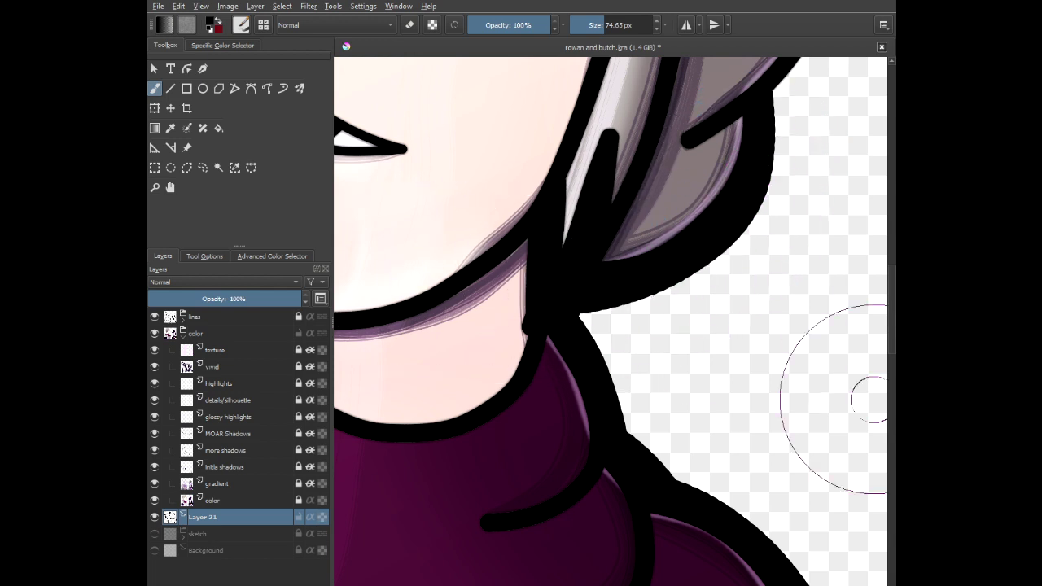
{"action": "mouse_move", "coordinate": [615, 268]}
{"action": "left_mouse_down"}
{"action": "mouse_move", "coordinate": [595, 331]}
{"action": "mouse_move", "coordinate": [487, 521]}
{"action": "left_mouse_up"}
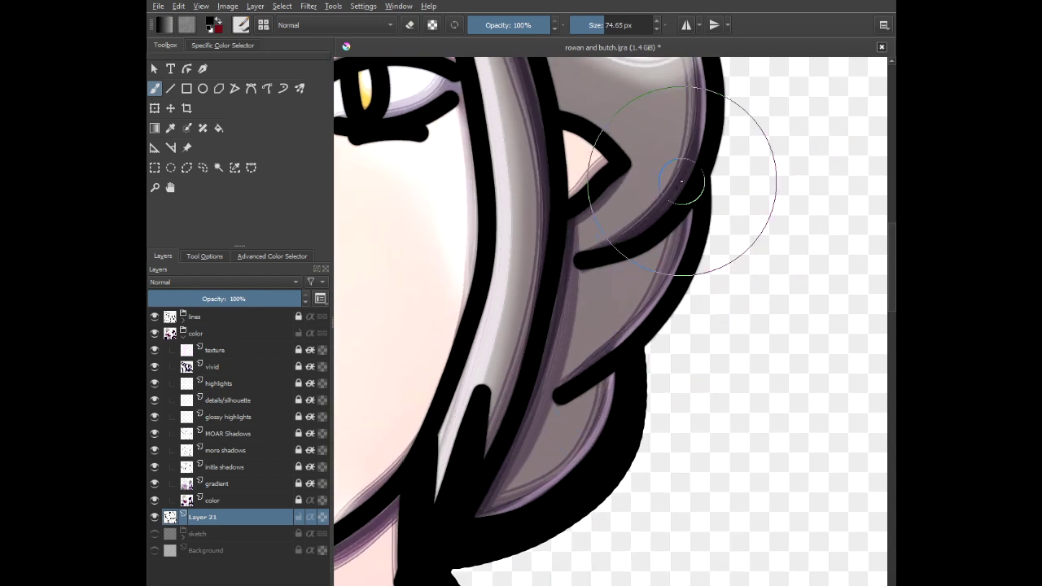
{"action": "mouse_move", "coordinate": [702, 149]}
{"action": "left_mouse_down"}
{"action": "mouse_move", "coordinate": [722, 220]}
{"action": "mouse_move", "coordinate": [619, 383]}
{"action": "left_mouse_up"}
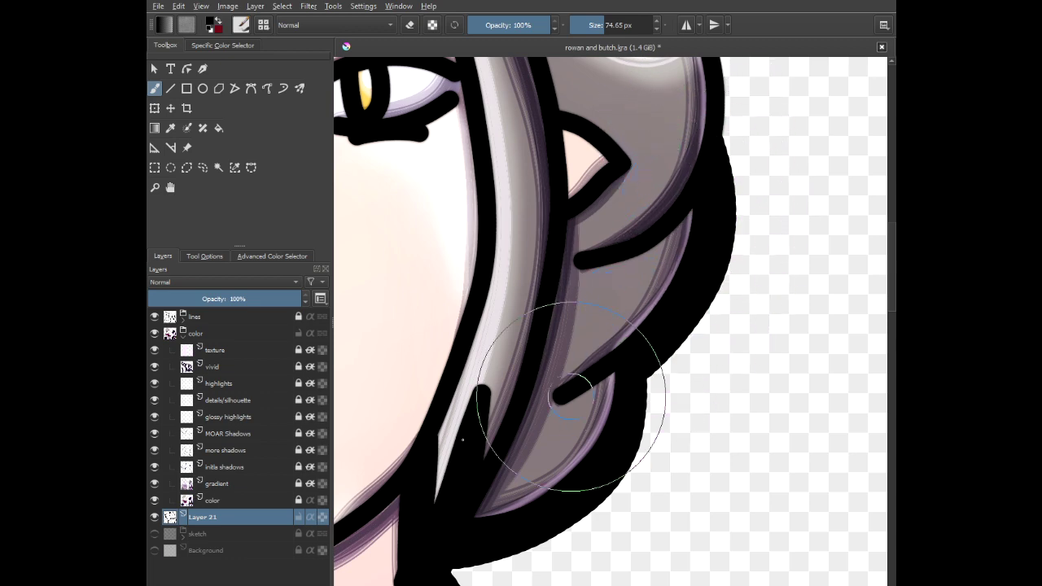
{"action": "mouse_move", "coordinate": [595, 226]}
{"action": "left_mouse_down"}
{"action": "mouse_move", "coordinate": [652, 315]}
{"action": "mouse_move", "coordinate": [647, 452]}
{"action": "mouse_move", "coordinate": [655, 352]}
{"action": "left_mouse_up"}
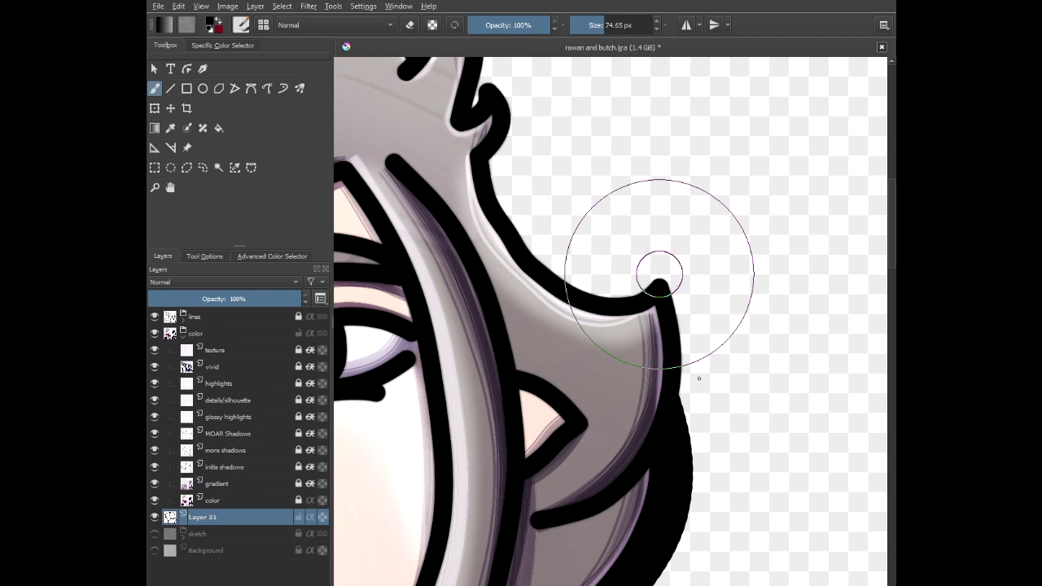
{"action": "mouse_move", "coordinate": [660, 273]}
{"action": "left_mouse_down"}
{"action": "mouse_move", "coordinate": [683, 353]}
{"action": "mouse_move", "coordinate": [672, 468]}
{"action": "left_mouse_up"}
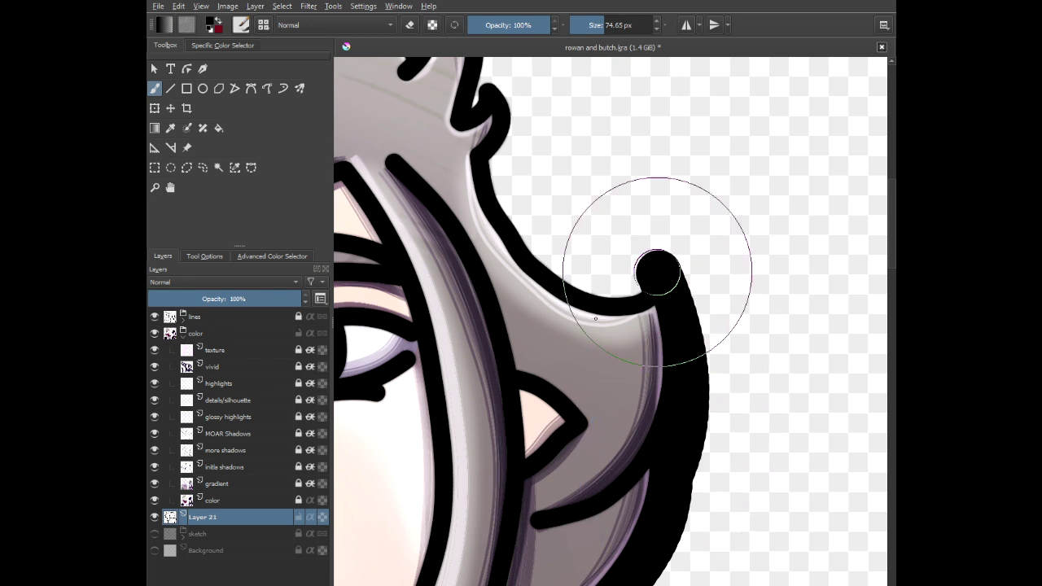
{"action": "mouse_move", "coordinate": [658, 273]}
{"action": "left_mouse_down"}
{"action": "mouse_move", "coordinate": [614, 297]}
{"action": "mouse_move", "coordinate": [573, 301]}
{"action": "mouse_move", "coordinate": [542, 275]}
{"action": "left_mouse_up"}
- Paint the thick black outline around the grey hair's small curl and the curved, horn-like strand on top of the head
{"action": "scroll", "coordinate": [500, 101], "scroll_direction": "up", "scroll_amount": 1}
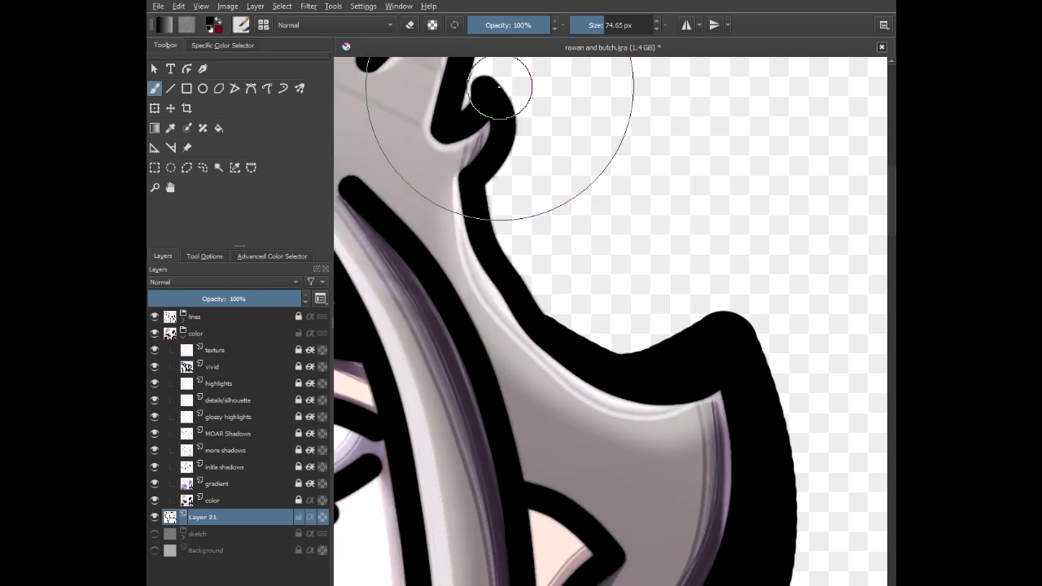
{"action": "mouse_move", "coordinate": [485, 84]}
{"action": "left_mouse_down"}
{"action": "mouse_move", "coordinate": [506, 133]}
{"action": "mouse_move", "coordinate": [494, 226]}
{"action": "mouse_move", "coordinate": [530, 290]}
{"action": "mouse_move", "coordinate": [593, 349]}
{"action": "mouse_move", "coordinate": [659, 381]}
{"action": "mouse_move", "coordinate": [724, 347]}
{"action": "mouse_move", "coordinate": [589, 391]}
{"action": "mouse_move", "coordinate": [519, 350]}
{"action": "mouse_move", "coordinate": [484, 295]}
{"action": "left_mouse_up"}
{"action": "left_click_drag", "start_coordinate": [496, 238], "coordinate": [618, 446]}
{"action": "left_click_drag", "start_coordinate": [600, 303], "coordinate": [554, 342]}
{"action": "left_click_drag", "start_coordinate": [566, 255], "coordinate": [630, 360]}
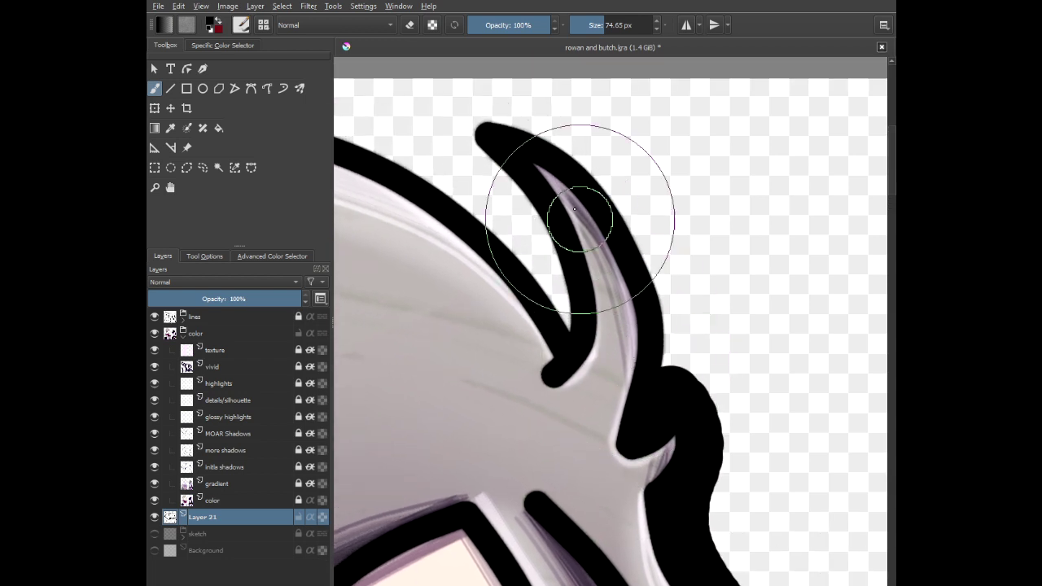
{"action": "mouse_move", "coordinate": [503, 131]}
{"action": "left_mouse_down"}
{"action": "mouse_move", "coordinate": [617, 172]}
{"action": "mouse_move", "coordinate": [668, 277]}
{"action": "mouse_move", "coordinate": [692, 366]}
{"action": "left_mouse_up"}
{"action": "left_click_drag", "start_coordinate": [486, 140], "coordinate": [558, 368]}
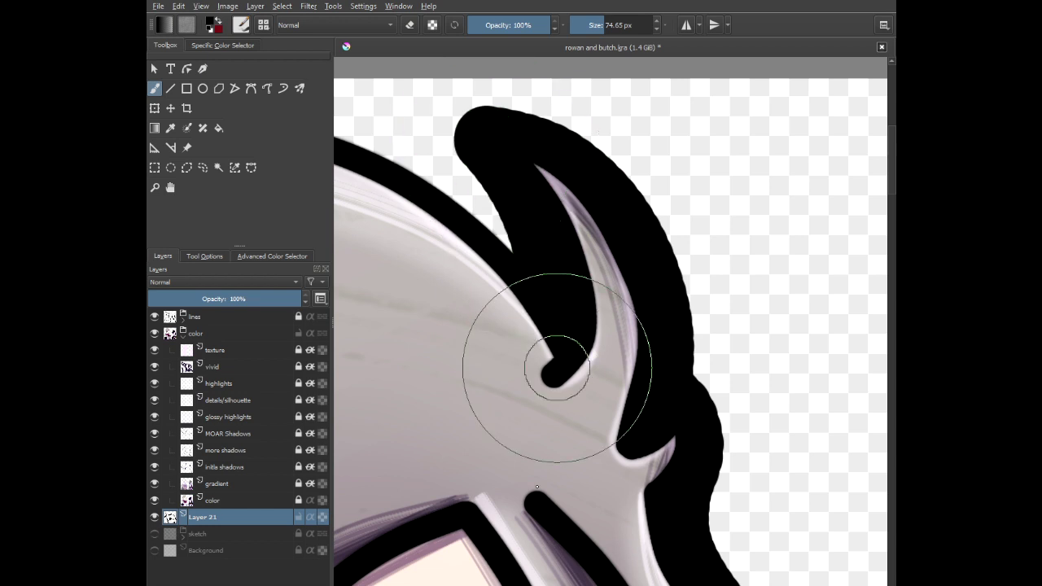
- Thicken the black outline along the top edge of the grey hair, from the far flicked tip to the curved strand
{"action": "scroll", "coordinate": [448, 328], "scroll_direction": "down", "scroll_amount": 1}
{"action": "mouse_move", "coordinate": [449, 328]}
{"action": "left_mouse_down"}
{"action": "mouse_move", "coordinate": [631, 312]}
{"action": "mouse_move", "coordinate": [690, 319]}
{"action": "left_mouse_up"}
{"action": "scroll", "coordinate": [689, 319], "scroll_direction": "down", "scroll_amount": 3}
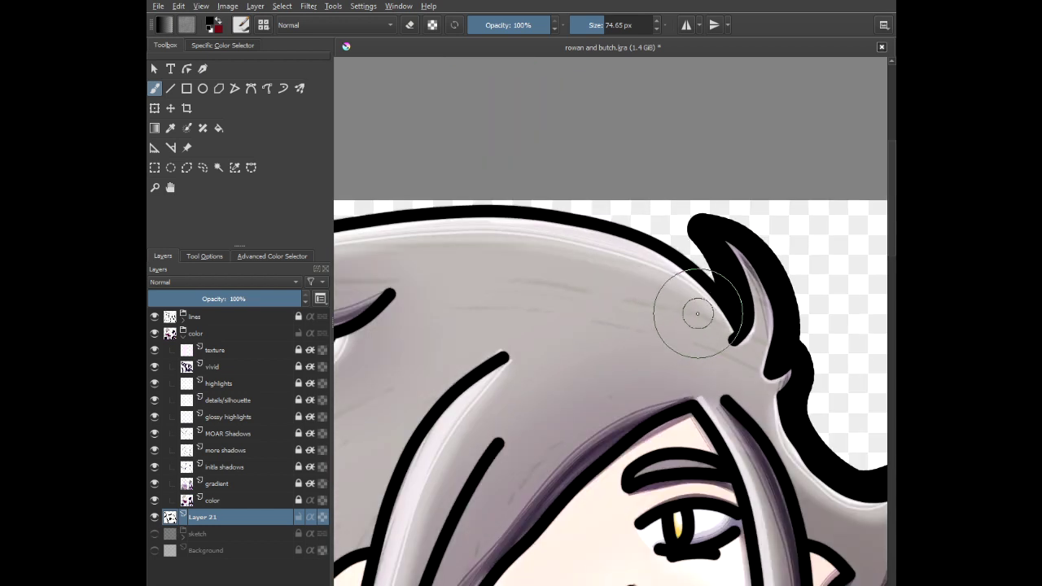
{"action": "scroll", "coordinate": [697, 307], "scroll_direction": "up", "scroll_amount": 1}
{"action": "left_click_drag", "start_coordinate": [590, 298], "coordinate": [695, 322]}
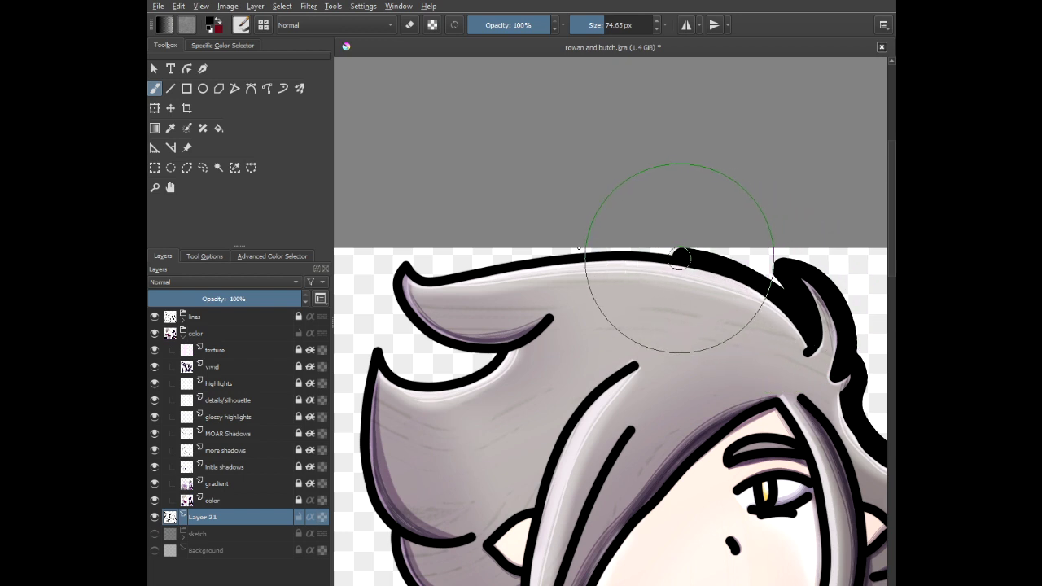
{"action": "key", "text": "ctrl+z"}
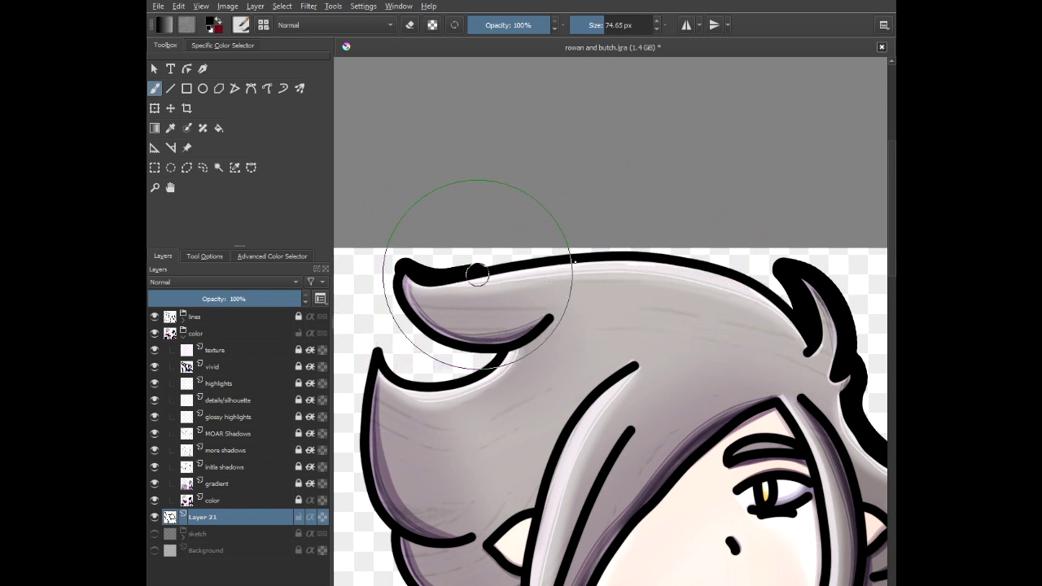
{"action": "left_click_drag", "start_coordinate": [570, 261], "coordinate": [620, 260]}
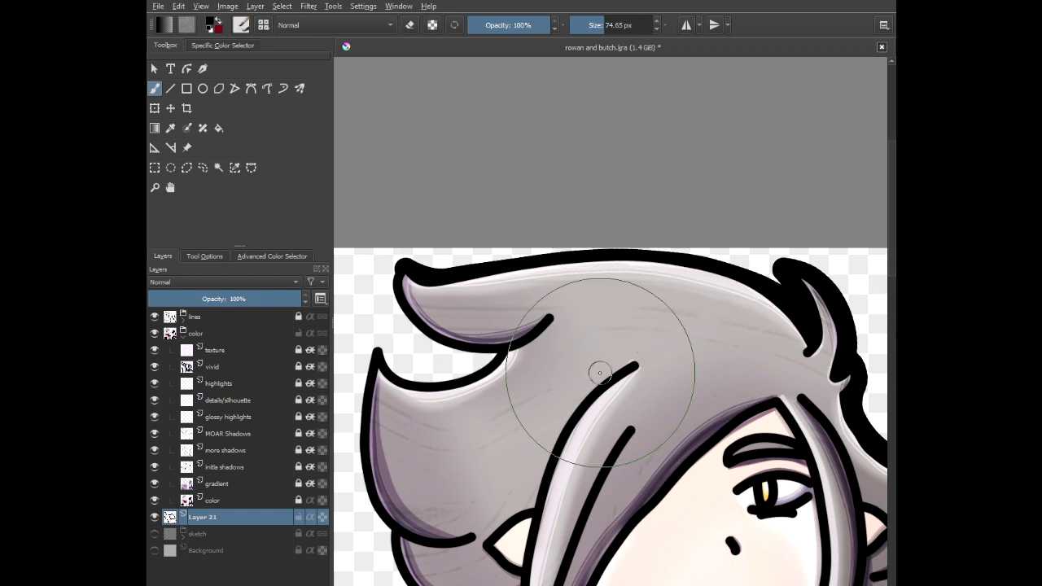
- Paint the thick black outline under the grey hair's upper flick and along the top edge of the flick below it
{"action": "scroll", "coordinate": [398, 284], "scroll_direction": "up", "scroll_amount": 3}
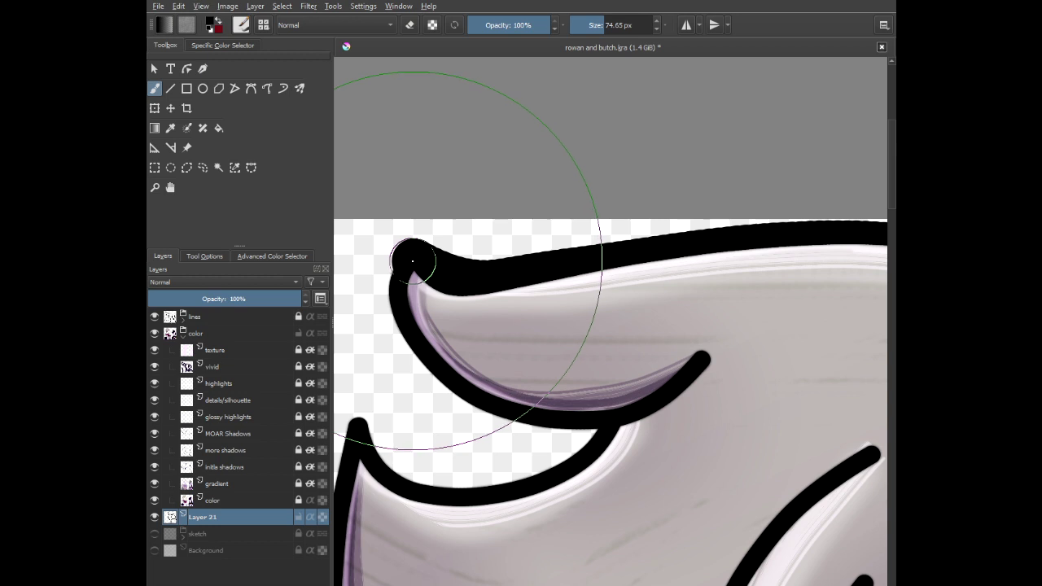
{"action": "mouse_move", "coordinate": [399, 311]}
{"action": "left_mouse_down"}
{"action": "mouse_move", "coordinate": [435, 383]}
{"action": "mouse_move", "coordinate": [571, 451]}
{"action": "left_mouse_up"}
{"action": "mouse_move", "coordinate": [542, 486]}
{"action": "left_mouse_down"}
{"action": "mouse_move", "coordinate": [665, 402]}
{"action": "mouse_move", "coordinate": [706, 258]}
{"action": "left_mouse_up"}
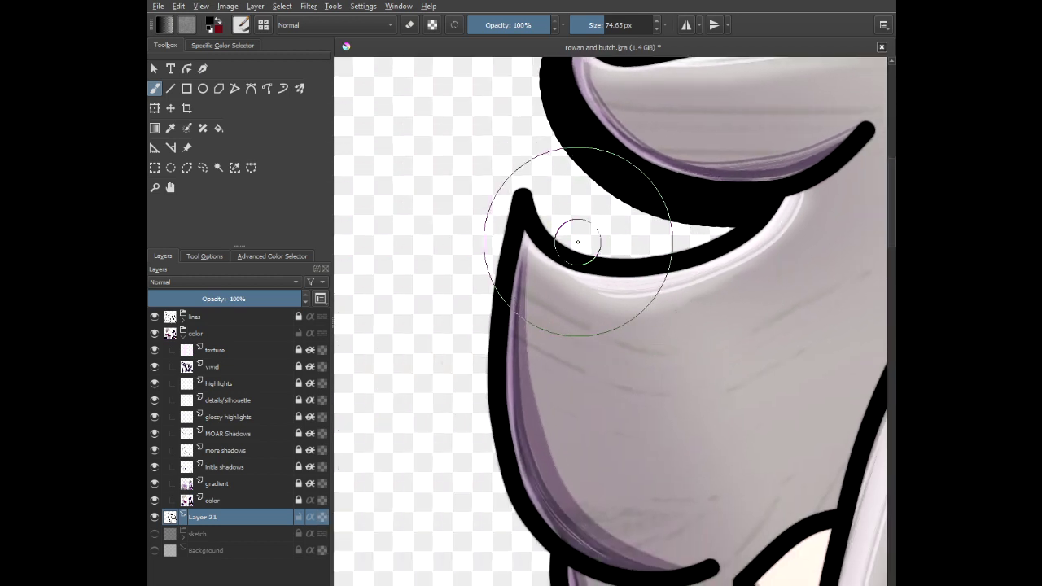
{"action": "mouse_move", "coordinate": [522, 192]}
{"action": "left_mouse_down"}
{"action": "mouse_move", "coordinate": [581, 280]}
{"action": "mouse_move", "coordinate": [739, 218]}
{"action": "mouse_move", "coordinate": [653, 263]}
{"action": "mouse_move", "coordinate": [560, 254]}
{"action": "left_mouse_up"}
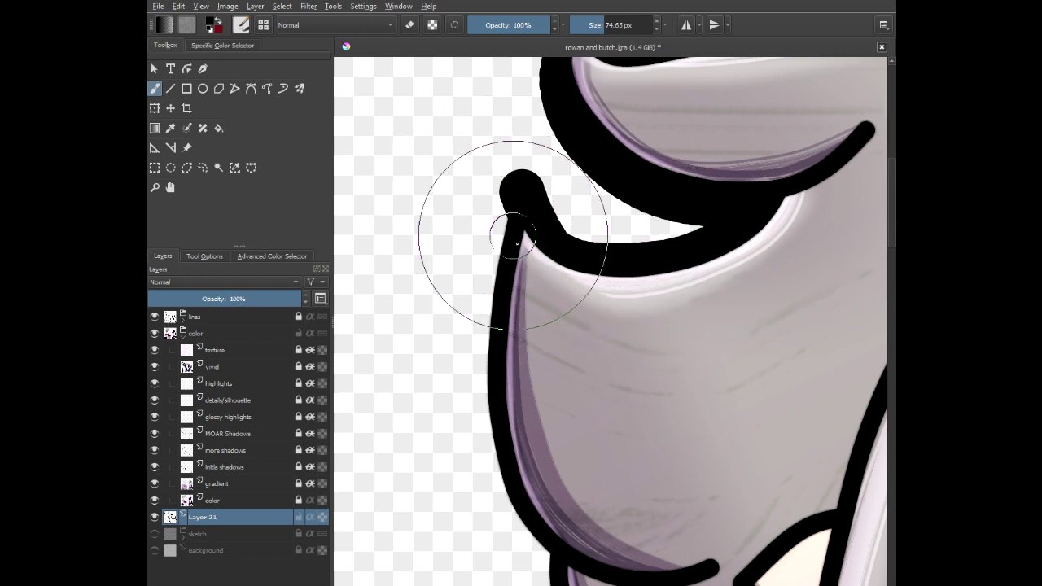
- Thicken the black outer outline along the large grey hair lock, from its pointed tip down to the curl below
{"action": "left_click_drag", "start_coordinate": [542, 303], "coordinate": [554, 231]}
{"action": "mouse_move", "coordinate": [532, 122]}
{"action": "left_mouse_down"}
{"action": "mouse_move", "coordinate": [500, 210]}
{"action": "mouse_move", "coordinate": [495, 350]}
{"action": "mouse_move", "coordinate": [616, 535]}
{"action": "left_mouse_up"}
{"action": "scroll", "coordinate": [657, 404], "scroll_direction": "down", "scroll_amount": 2}
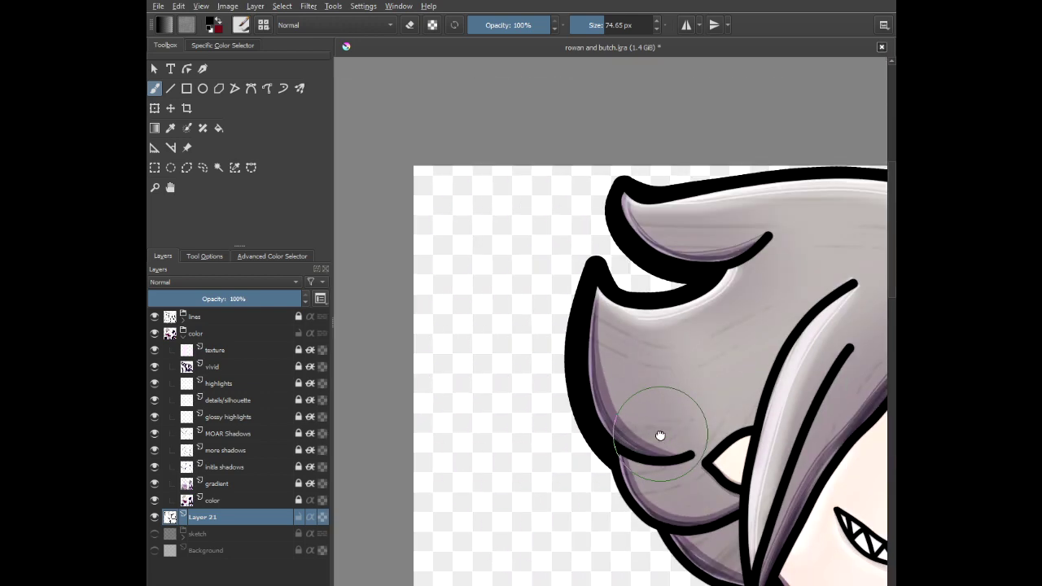
{"action": "left_click_drag", "start_coordinate": [660, 435], "coordinate": [556, 184]}
{"action": "scroll", "coordinate": [535, 227], "scroll_direction": "up", "scroll_amount": 2}
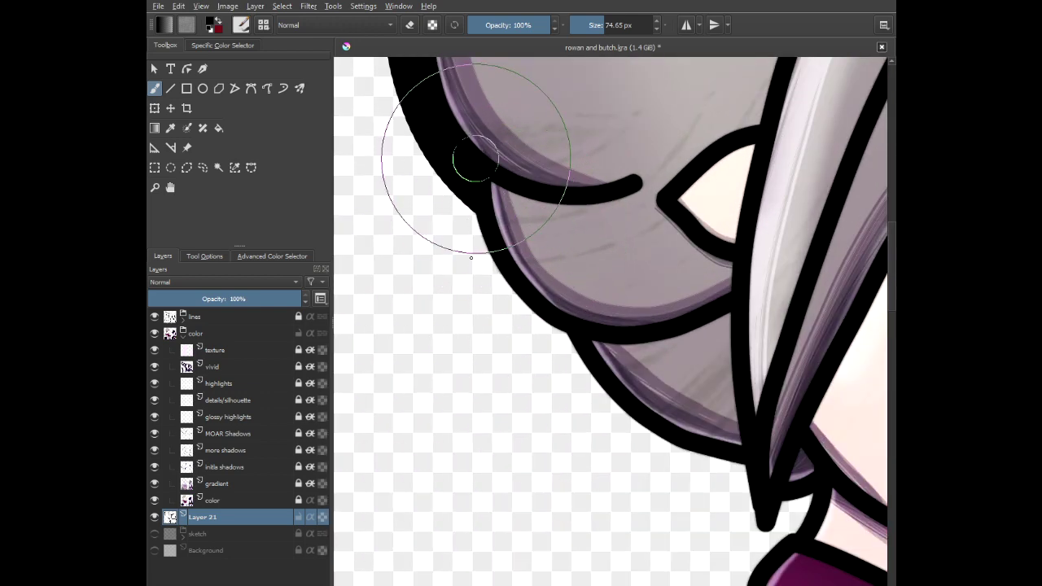
- Paint the thick black outline around the two lowest grey hair curls, continuing past the pointed strand and neck to the scarf
{"action": "mouse_move", "coordinate": [475, 158]}
{"action": "left_mouse_down"}
{"action": "mouse_move", "coordinate": [482, 255]}
{"action": "mouse_move", "coordinate": [573, 347]}
{"action": "left_mouse_up"}
{"action": "mouse_move", "coordinate": [696, 387]}
{"action": "left_mouse_down"}
{"action": "mouse_move", "coordinate": [640, 306]}
{"action": "mouse_move", "coordinate": [631, 270]}
{"action": "left_mouse_up"}
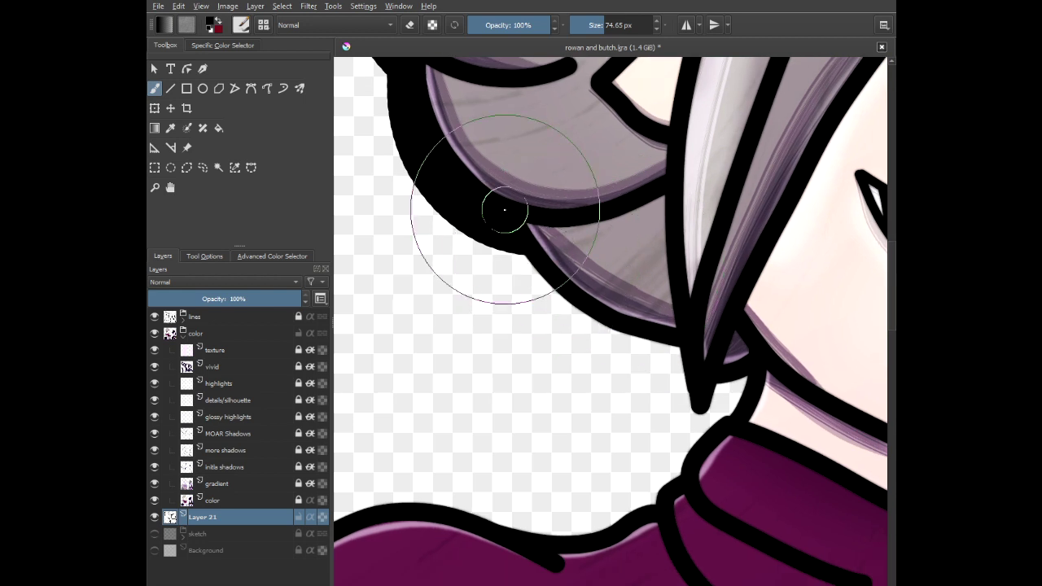
{"action": "mouse_move", "coordinate": [505, 210]}
{"action": "left_mouse_down"}
{"action": "mouse_move", "coordinate": [513, 239]}
{"action": "mouse_move", "coordinate": [589, 342]}
{"action": "mouse_move", "coordinate": [684, 368]}
{"action": "left_mouse_up"}
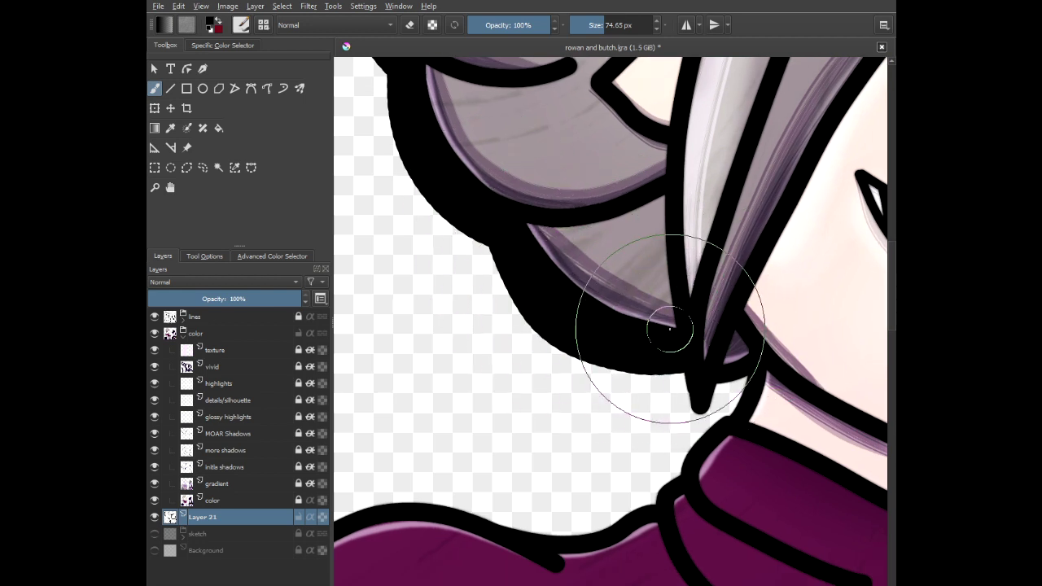
{"action": "mouse_move", "coordinate": [669, 329]}
{"action": "left_mouse_down"}
{"action": "mouse_move", "coordinate": [693, 414]}
{"action": "mouse_move", "coordinate": [757, 372]}
{"action": "mouse_move", "coordinate": [670, 505]}
{"action": "left_mouse_up"}
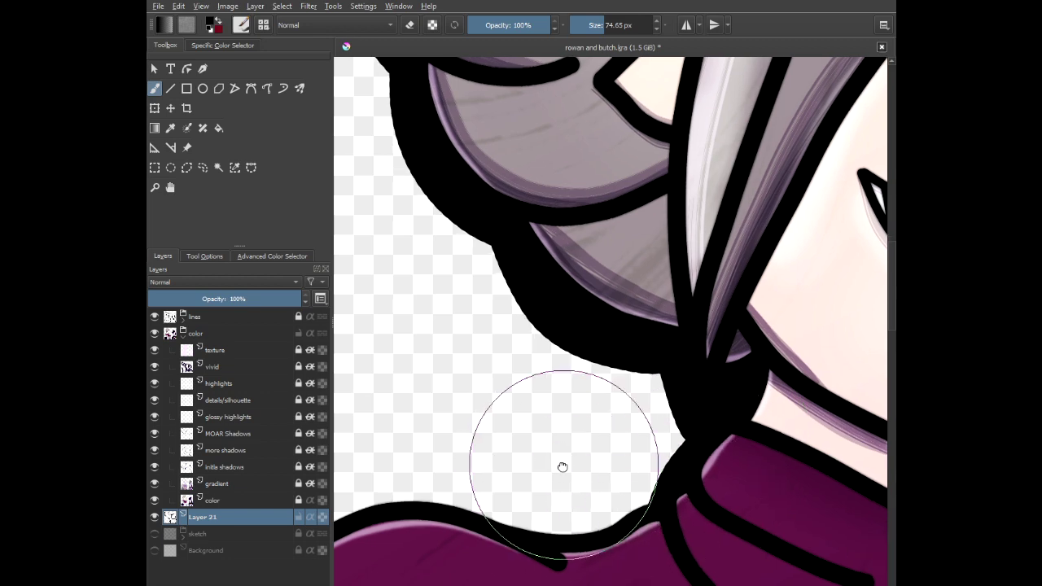
{"action": "left_click_drag", "start_coordinate": [562, 466], "coordinate": [514, 340]}
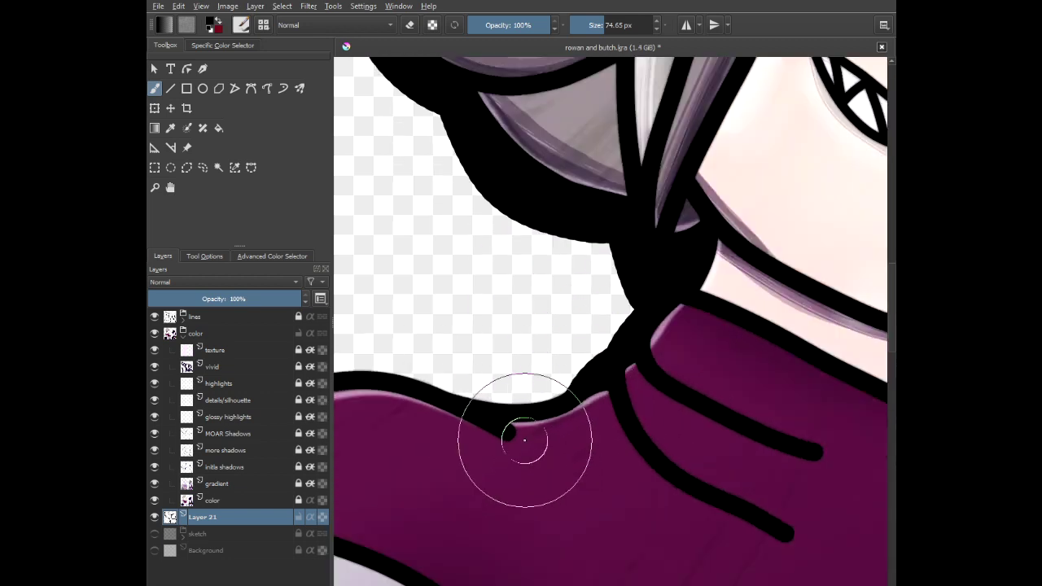
- Thicken the black outline along the scarf's upper edge, from the neck across the shoulder
{"action": "scroll", "coordinate": [525, 441], "scroll_direction": "down", "scroll_amount": 1}
{"action": "left_click_drag", "start_coordinate": [525, 440], "coordinate": [705, 285]}
{"action": "mouse_move", "coordinate": [763, 249]}
{"action": "left_mouse_down"}
{"action": "mouse_move", "coordinate": [680, 265]}
{"action": "mouse_move", "coordinate": [561, 239]}
{"action": "mouse_move", "coordinate": [507, 263]}
{"action": "mouse_move", "coordinate": [399, 359]}
{"action": "left_mouse_up"}
{"action": "scroll", "coordinate": [510, 416], "scroll_direction": "down", "scroll_amount": 2}
{"action": "left_click_drag", "start_coordinate": [510, 416], "coordinate": [547, 228]}
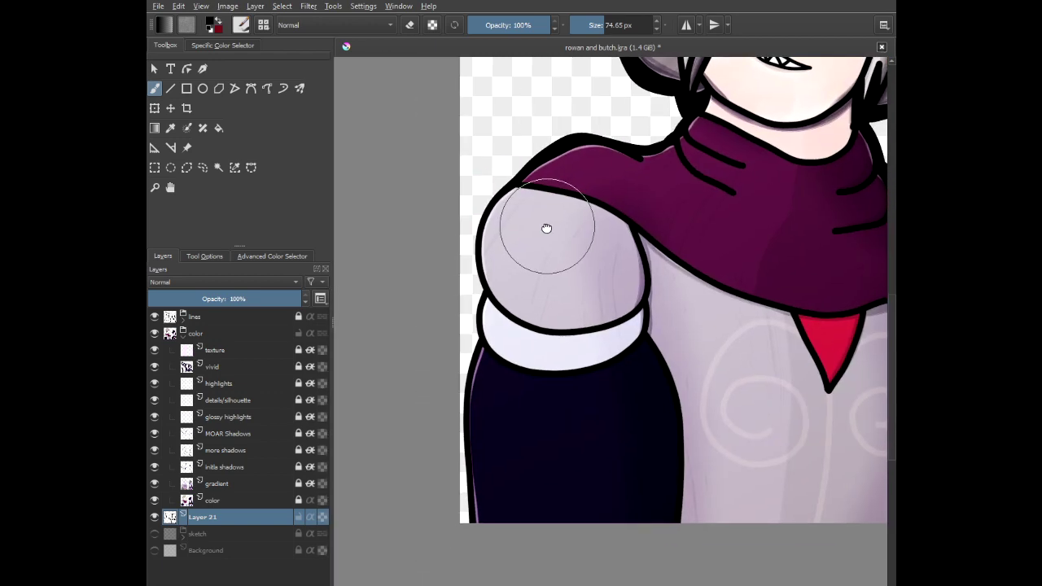
- Paint the thick black outline down the outer side of the shoulder armour, white band and dark sleeve to the canvas edge
{"action": "scroll", "coordinate": [500, 233], "scroll_direction": "up", "scroll_amount": 4}
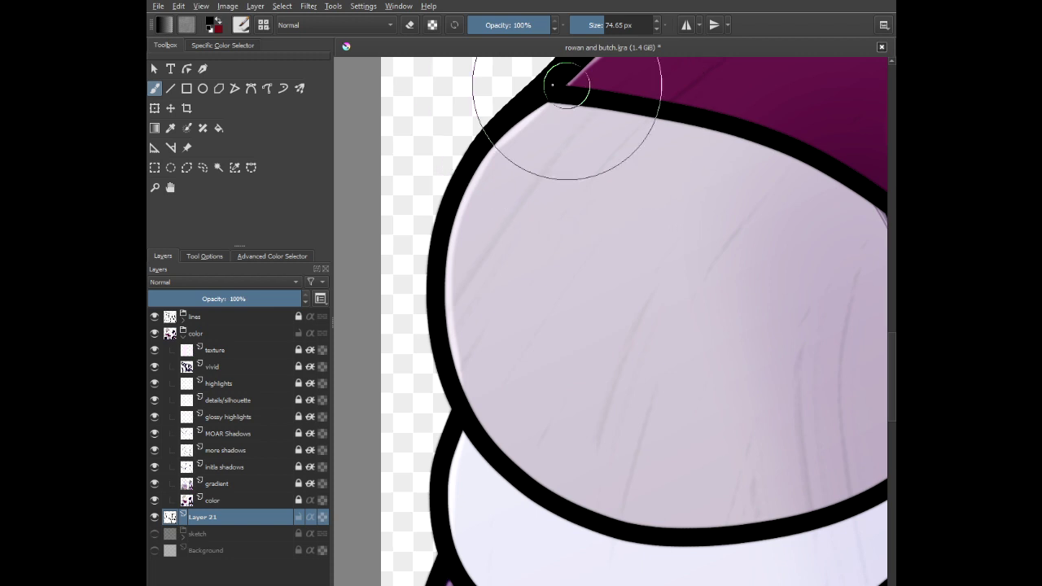
{"action": "mouse_move", "coordinate": [450, 132]}
{"action": "left_mouse_down"}
{"action": "mouse_move", "coordinate": [419, 205]}
{"action": "mouse_move", "coordinate": [415, 297]}
{"action": "mouse_move", "coordinate": [452, 399]}
{"action": "left_mouse_up"}
{"action": "left_click_drag", "start_coordinate": [532, 424], "coordinate": [610, 269]}
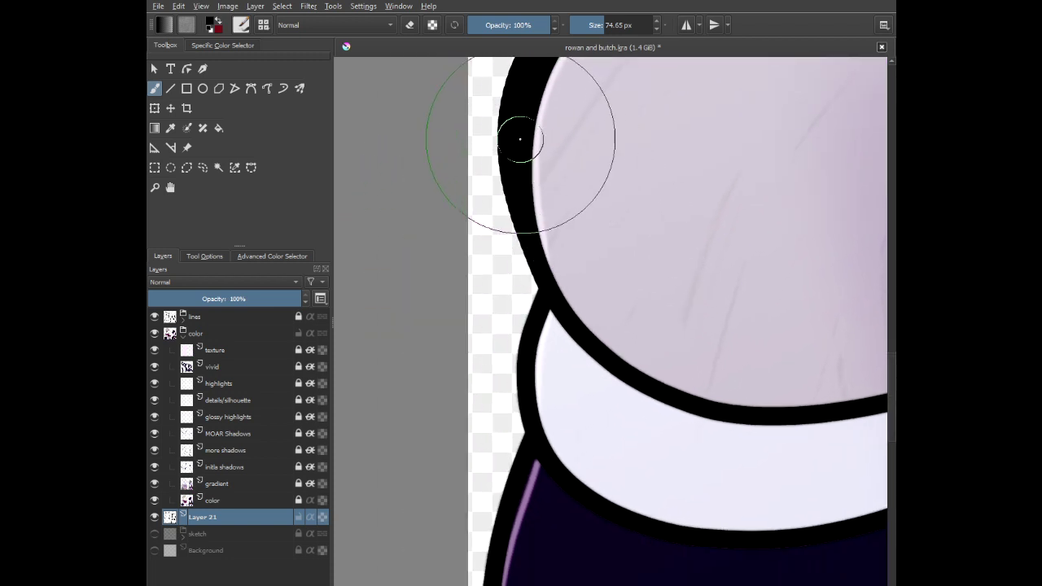
{"action": "left_click_drag", "start_coordinate": [521, 139], "coordinate": [561, 307]}
{"action": "left_click_drag", "start_coordinate": [573, 396], "coordinate": [624, 221]}
{"action": "left_click_drag", "start_coordinate": [606, 91], "coordinate": [586, 286]}
{"action": "left_click_drag", "start_coordinate": [629, 373], "coordinate": [627, 155]}
{"action": "scroll", "coordinate": [587, 117], "scroll_direction": "down", "scroll_amount": 1}
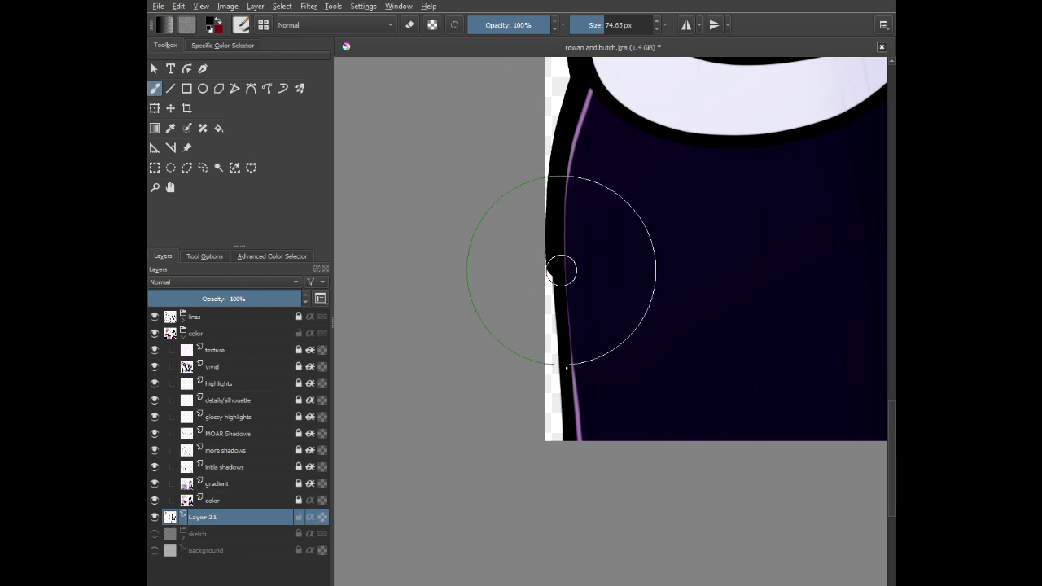
- Duplicate the finished outline layer, Layer 21, and lock both outline layers
{"action": "scroll", "coordinate": [648, 349], "scroll_direction": "down", "scroll_amount": 4}
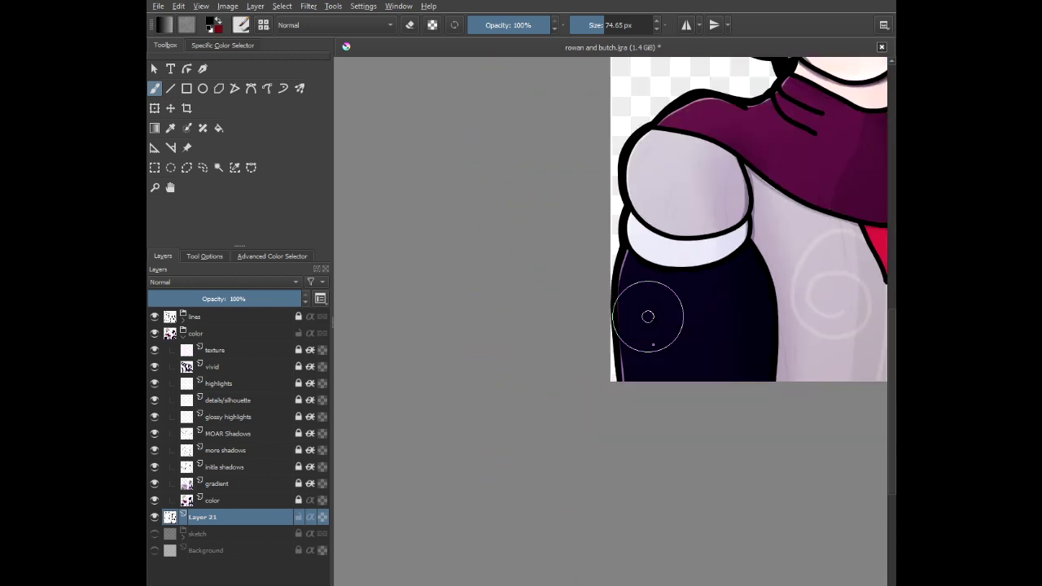
{"action": "left_click_drag", "start_coordinate": [728, 284], "coordinate": [618, 317]}
{"action": "scroll", "coordinate": [619, 317], "scroll_direction": "down", "scroll_amount": 4}
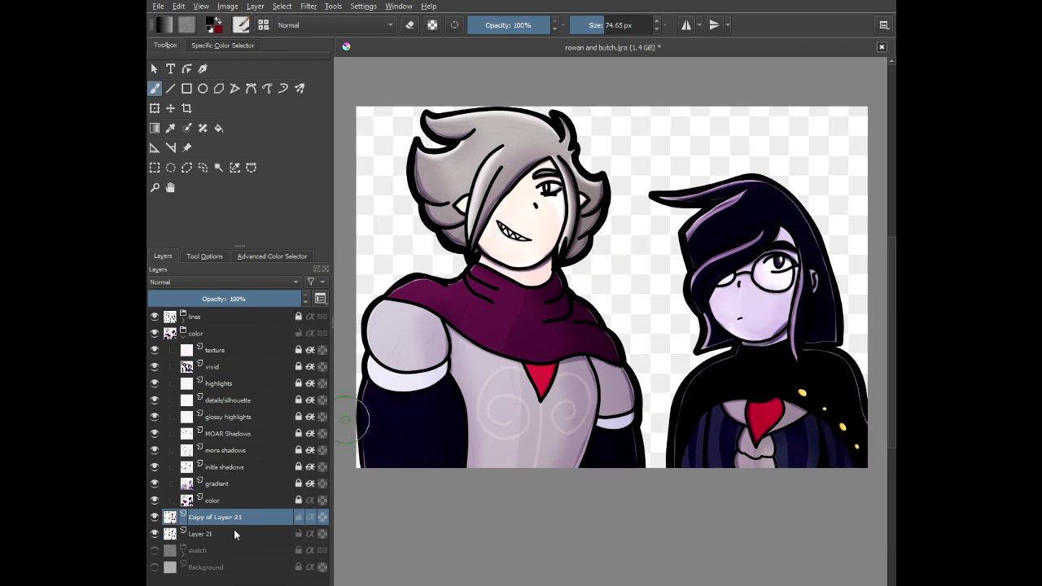
{"action": "left_click", "coordinate": [233, 531]}
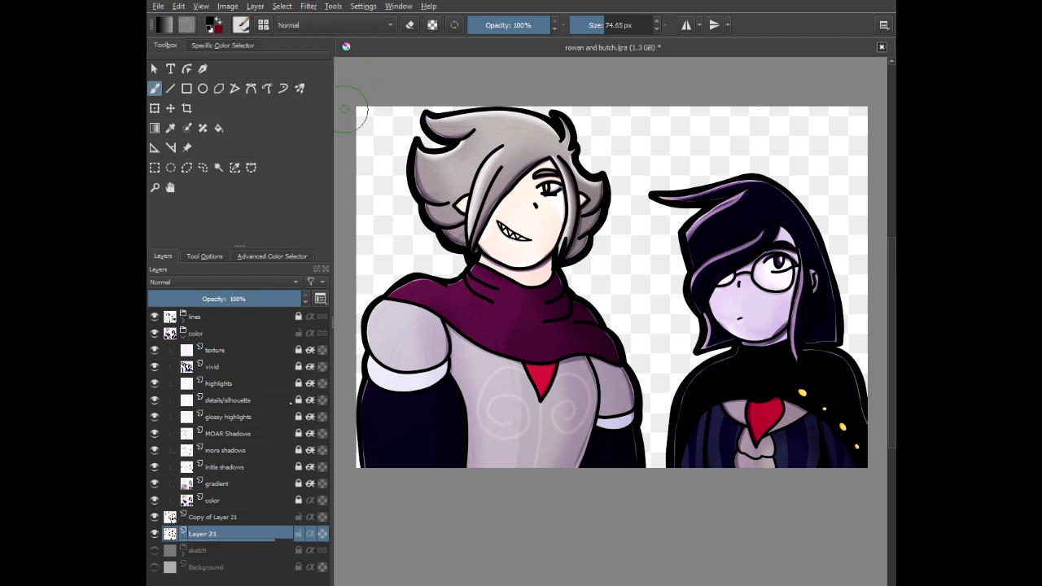
{"action": "left_click", "coordinate": [306, 519]}
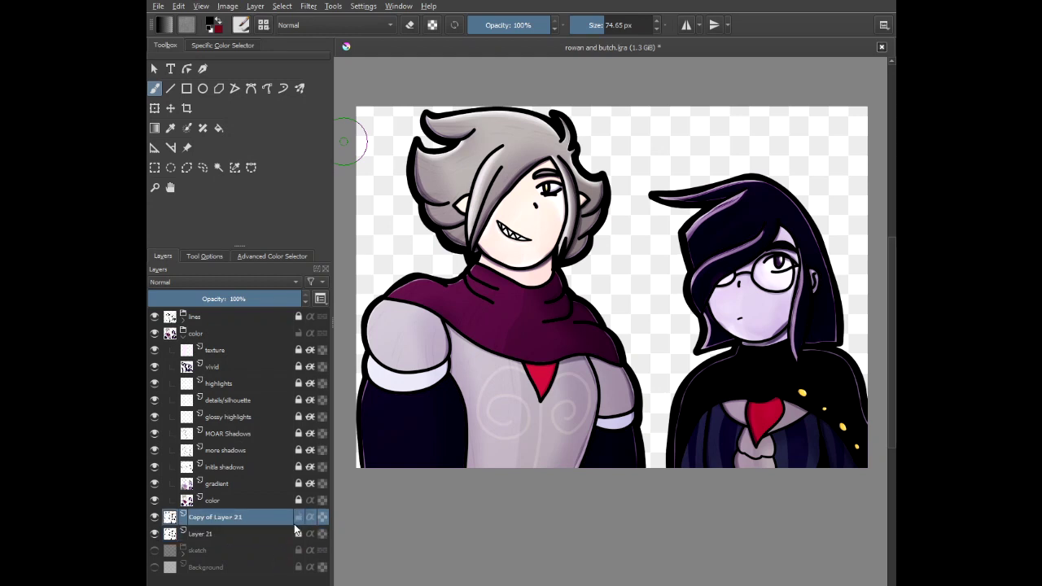
- Show the white Background layer and add a new paint layer directly above it
{"action": "left_click", "coordinate": [154, 567]}
{"action": "left_click", "coordinate": [210, 570]}
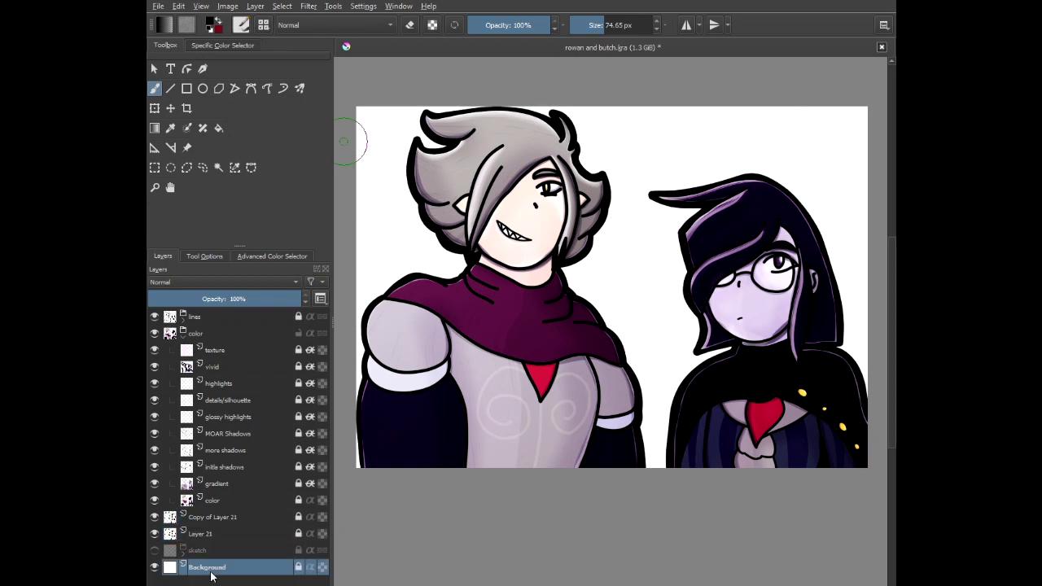
{"action": "key", "text": "Insert"}
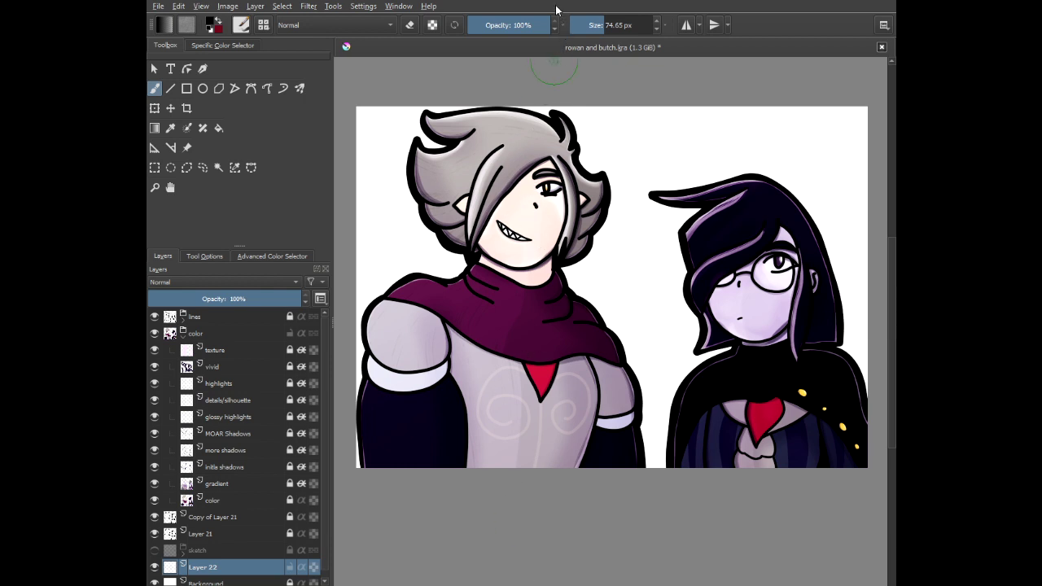
- Choose a dark blue-purple, set the brush size to 492.05 px, and paint a first stroke across the upper backdrop
{"action": "key", "text": "minus"}
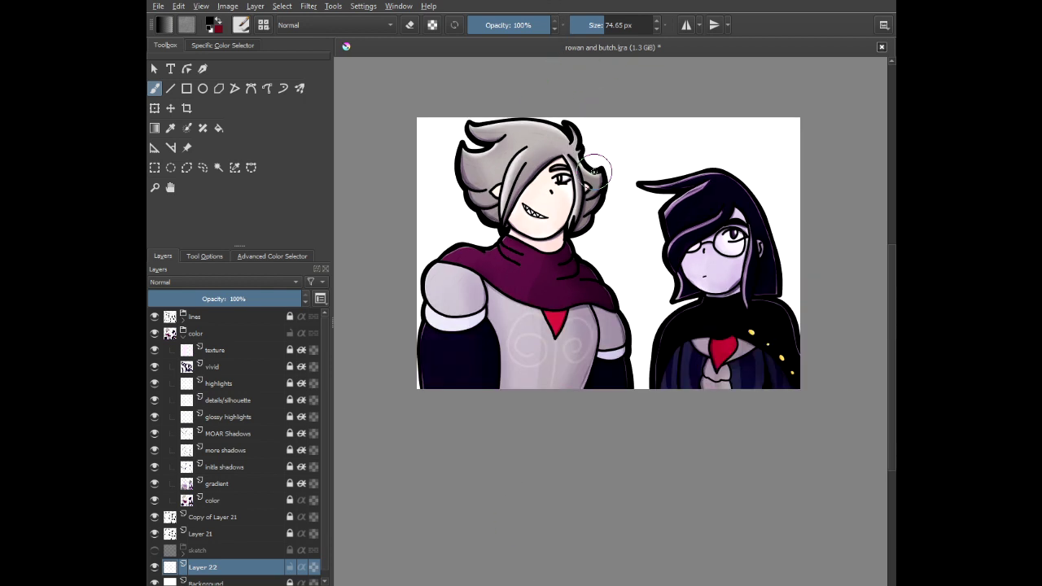
{"action": "right_click", "coordinate": [551, 303]}
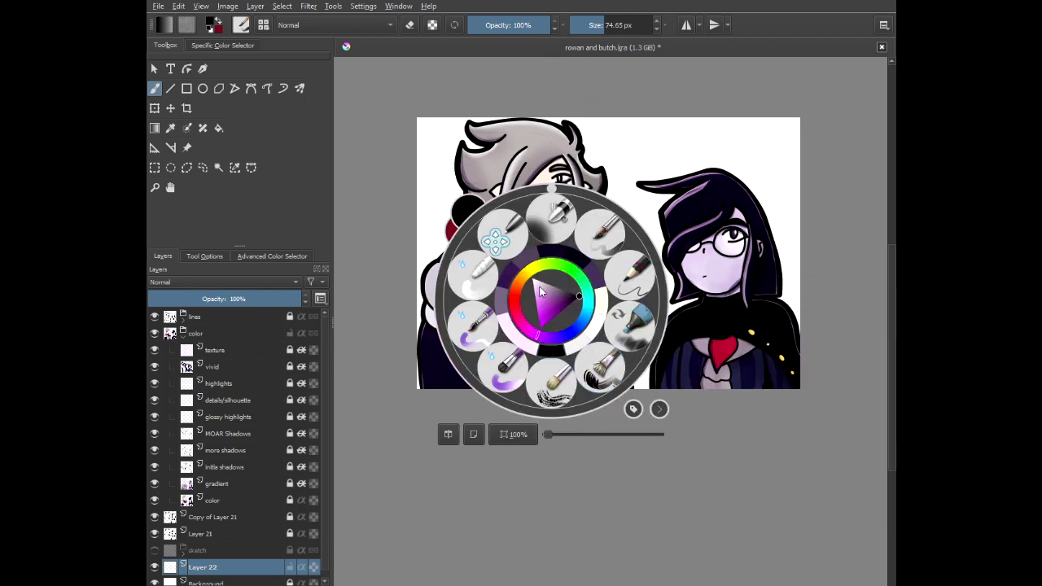
{"action": "left_click", "coordinate": [550, 342]}
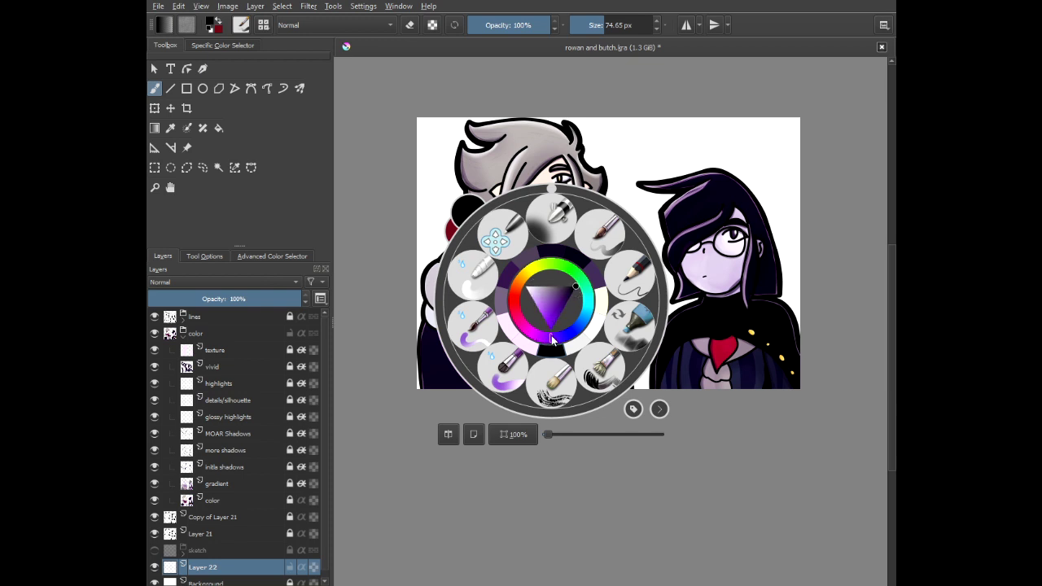
{"action": "left_click", "coordinate": [567, 295]}
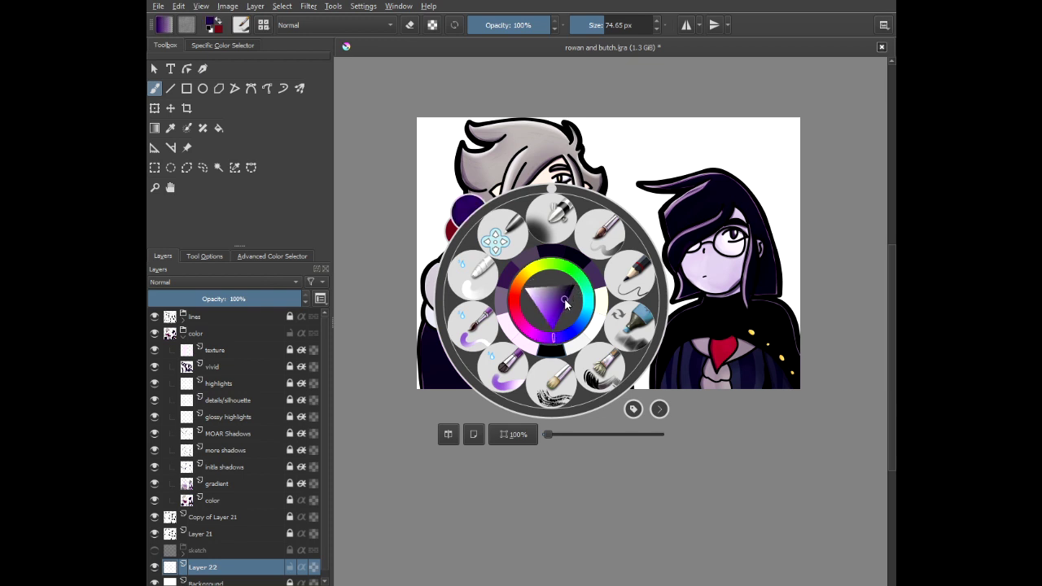
{"action": "left_click", "coordinate": [428, 178]}
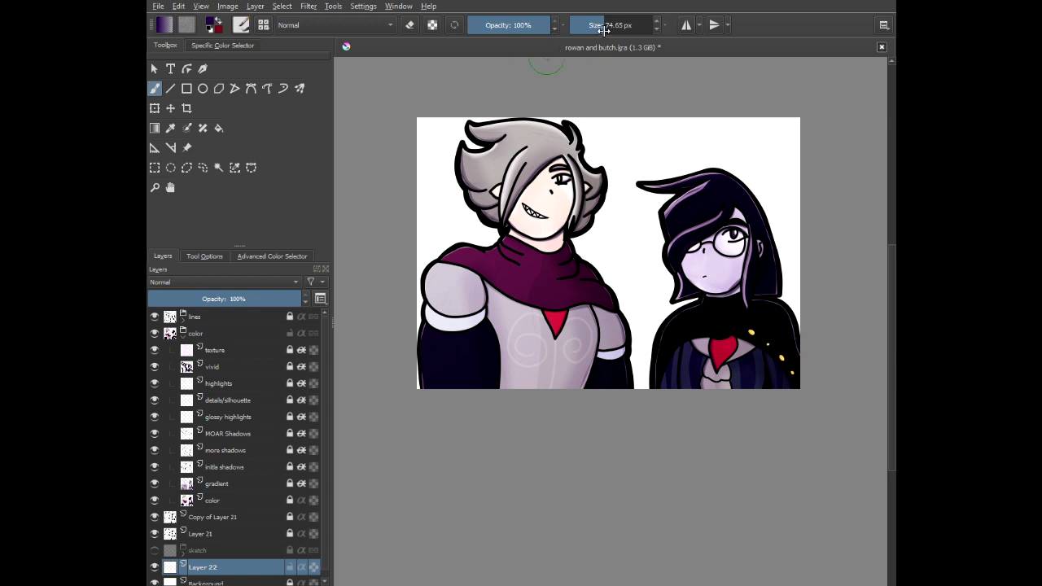
{"action": "left_click_drag", "start_coordinate": [603, 31], "coordinate": [636, 30]}
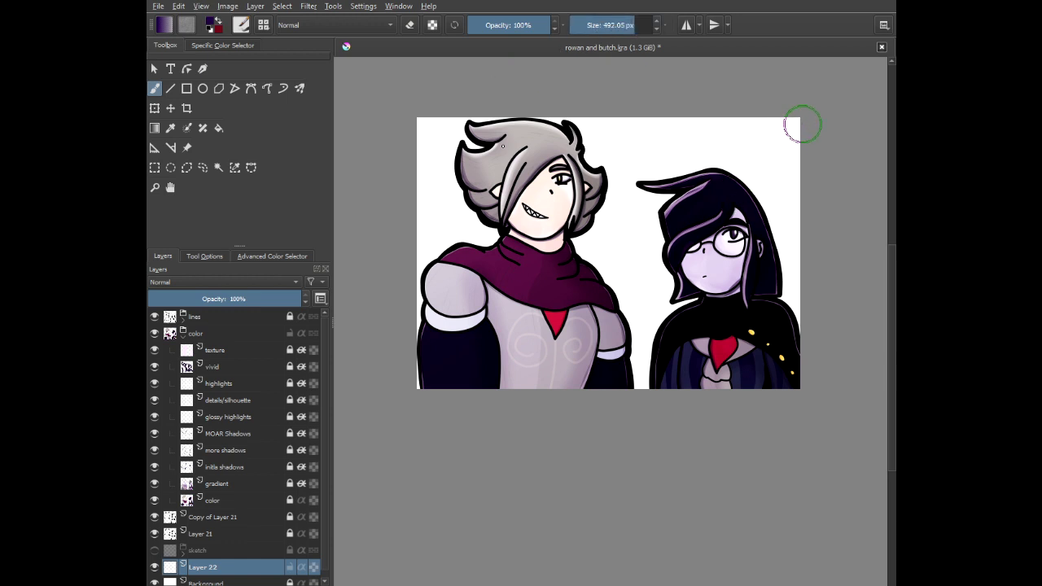
{"action": "left_click_drag", "start_coordinate": [802, 50], "coordinate": [383, 78]}
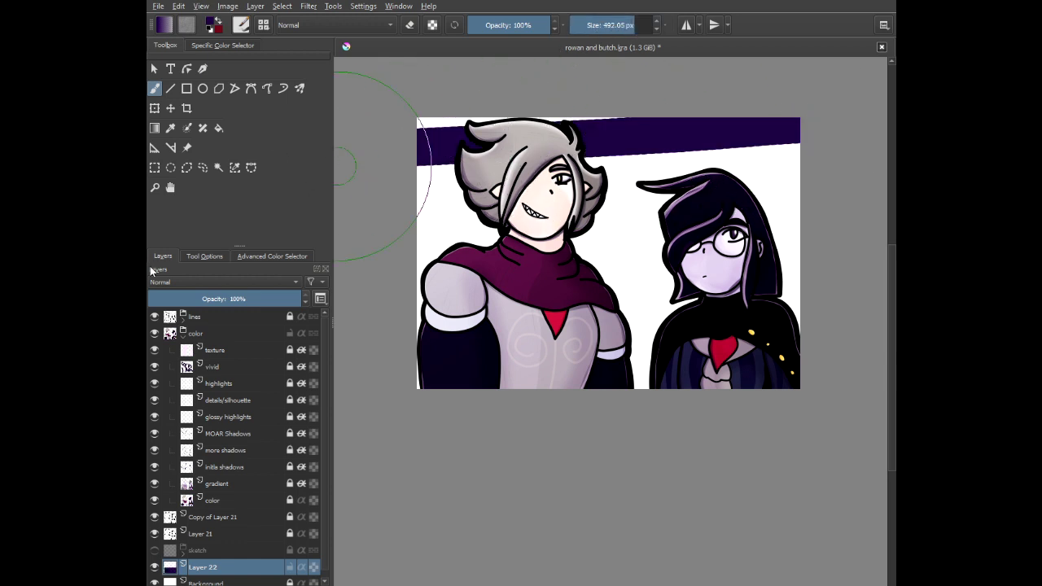
- Set brush smoothing to None and cover the rest of the backdrop behind both characters with the dark blue-purple
{"action": "left_click", "coordinate": [202, 258]}
{"action": "left_click", "coordinate": [228, 287]}
{"action": "left_click", "coordinate": [229, 247]}
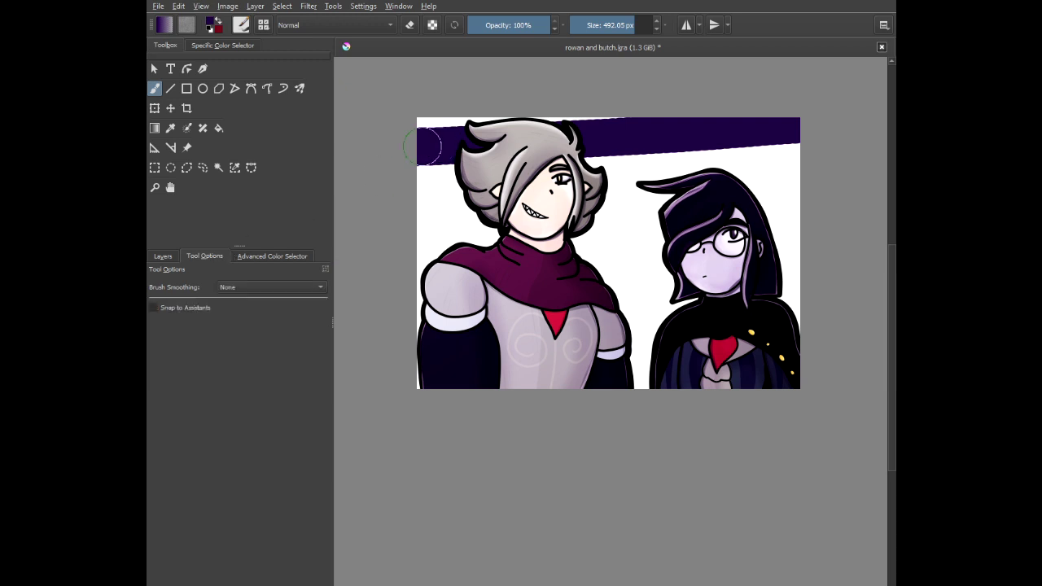
{"action": "mouse_move", "coordinate": [412, 131]}
{"action": "left_mouse_down"}
{"action": "mouse_move", "coordinate": [624, 107]}
{"action": "mouse_move", "coordinate": [774, 104]}
{"action": "mouse_move", "coordinate": [826, 137]}
{"action": "mouse_move", "coordinate": [403, 178]}
{"action": "mouse_move", "coordinate": [828, 142]}
{"action": "mouse_move", "coordinate": [681, 170]}
{"action": "mouse_move", "coordinate": [843, 186]}
{"action": "mouse_move", "coordinate": [384, 246]}
{"action": "mouse_move", "coordinate": [385, 312]}
{"action": "mouse_move", "coordinate": [464, 371]}
{"action": "mouse_move", "coordinate": [345, 369]}
{"action": "mouse_move", "coordinate": [347, 342]}
{"action": "mouse_move", "coordinate": [556, 309]}
{"action": "mouse_move", "coordinate": [702, 248]}
{"action": "mouse_move", "coordinate": [862, 251]}
{"action": "mouse_move", "coordinate": [831, 314]}
{"action": "mouse_move", "coordinate": [594, 383]}
{"action": "left_mouse_up"}
{"action": "left_click_drag", "start_coordinate": [648, 365], "coordinate": [634, 372]}
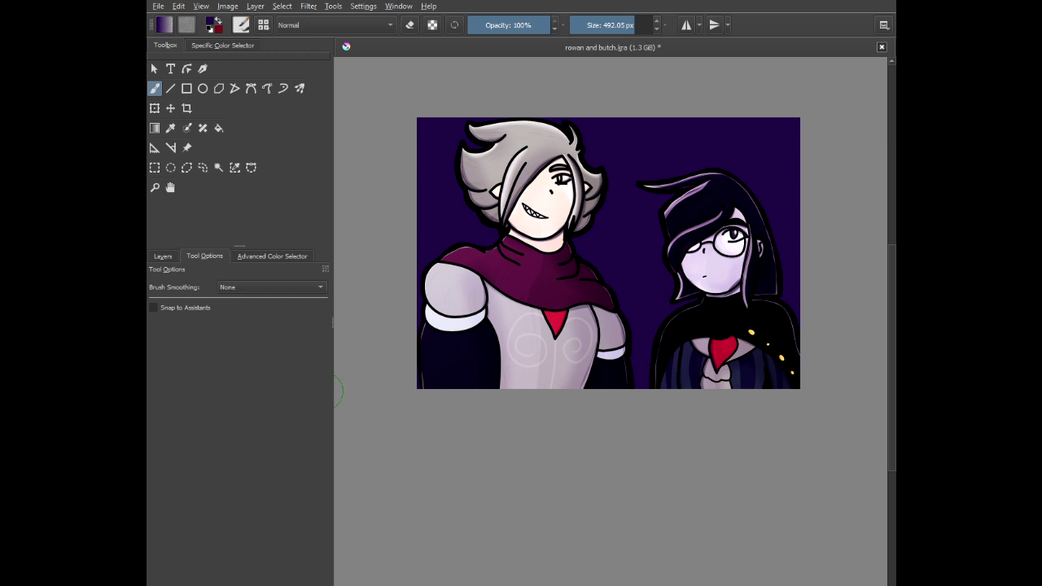
- Choose a darker, redder purple and repaint the backdrop behind both characters with it
{"action": "left_click_drag", "start_coordinate": [477, 328], "coordinate": [403, 331]}
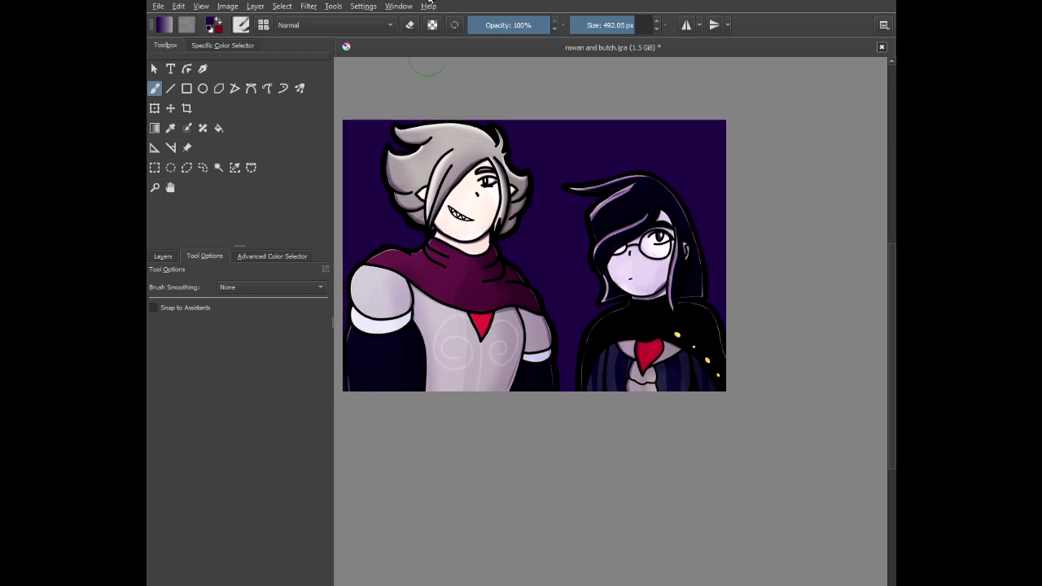
{"action": "right_click", "coordinate": [530, 188]}
{"action": "left_click", "coordinate": [548, 181]}
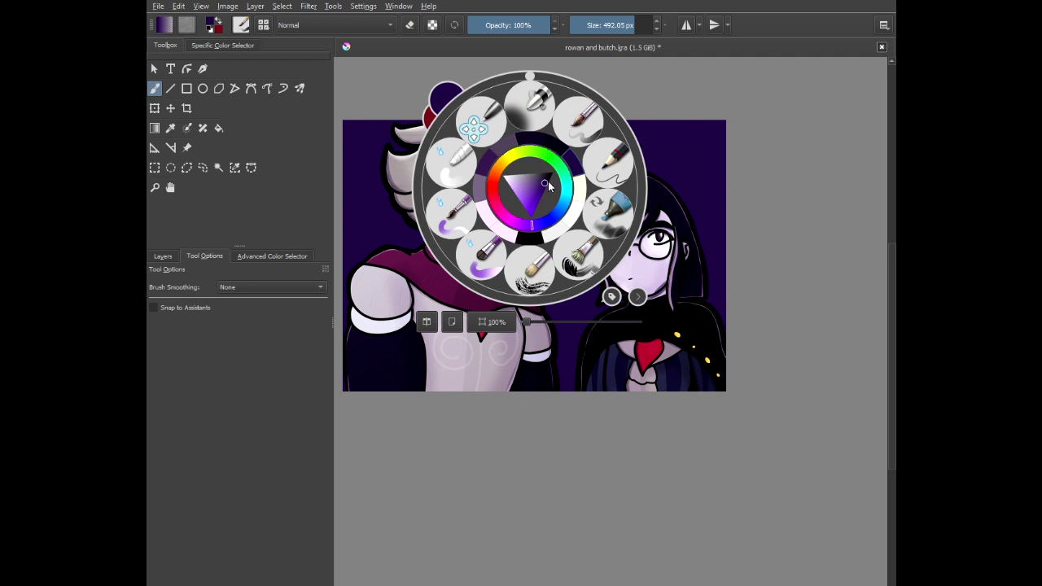
{"action": "left_click", "coordinate": [523, 226]}
{"action": "left_click", "coordinate": [623, 189]}
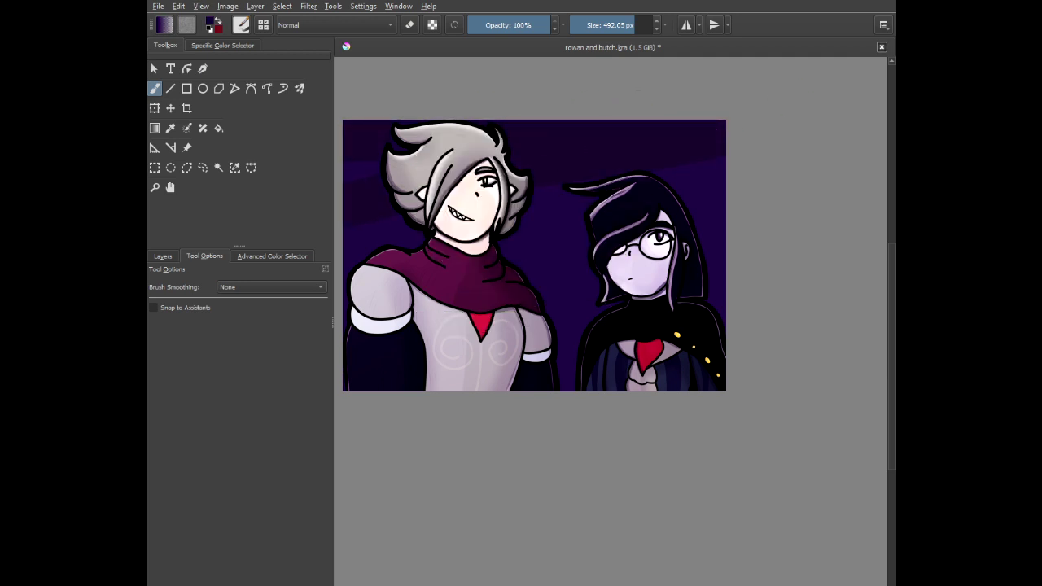
{"action": "mouse_move", "coordinate": [463, 136]}
{"action": "left_mouse_down"}
{"action": "mouse_move", "coordinate": [423, 217]}
{"action": "mouse_move", "coordinate": [362, 269]}
{"action": "mouse_move", "coordinate": [375, 309]}
{"action": "mouse_move", "coordinate": [447, 309]}
{"action": "left_mouse_up"}
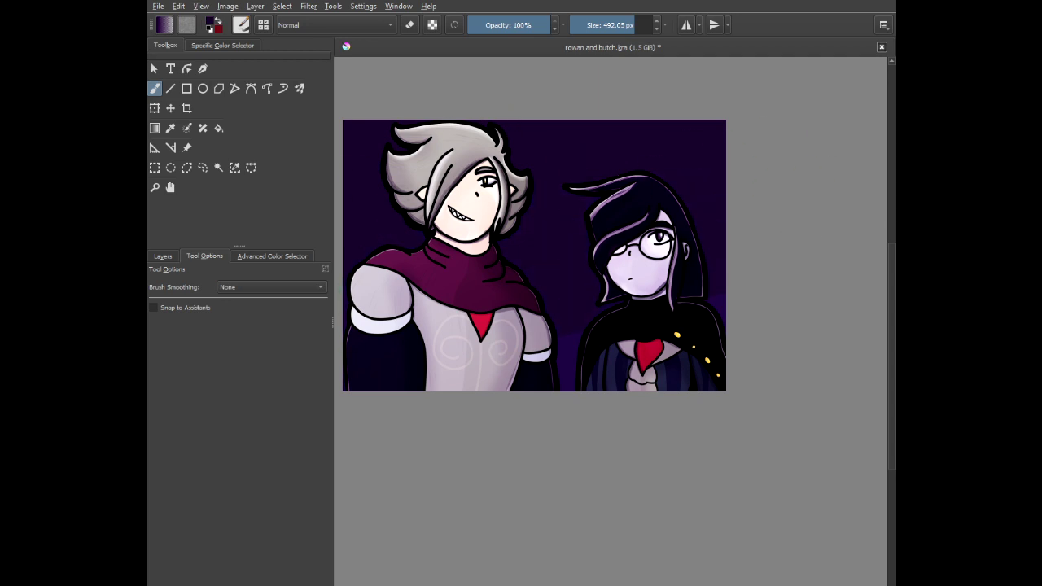
- Choose a medium magenta-purple and paint a wide horizontal band across the middle of the backdrop, undoing unwanted strokes
{"action": "right_click", "coordinate": [584, 361]}
{"action": "left_click", "coordinate": [586, 356]}
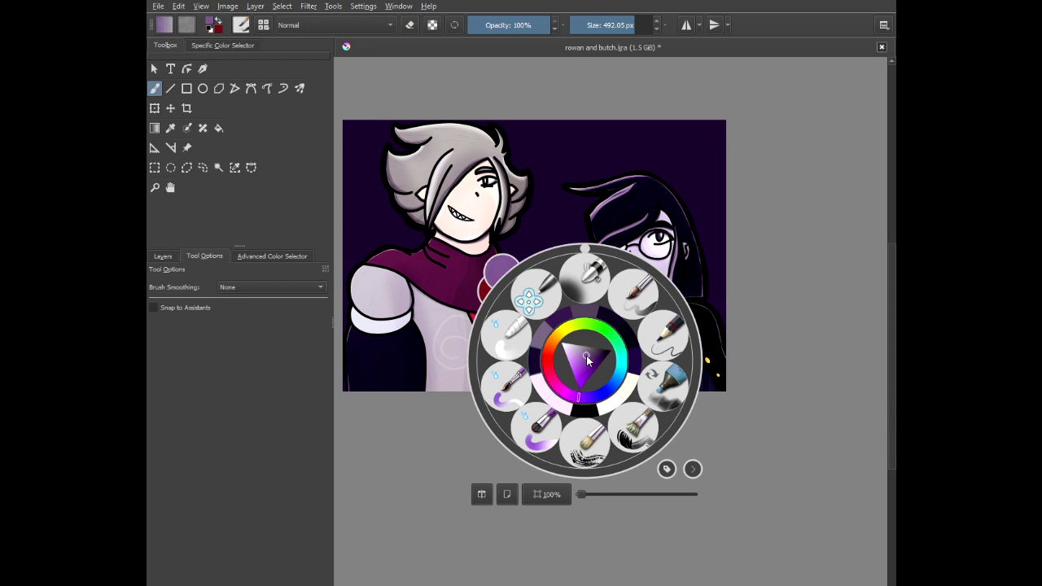
{"action": "left_click", "coordinate": [571, 395]}
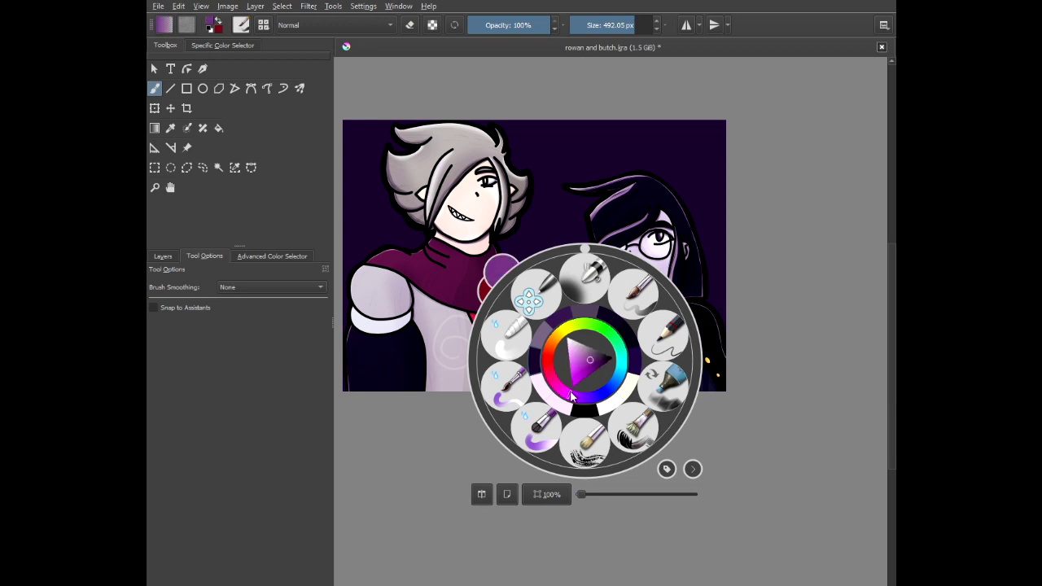
{"action": "left_click", "coordinate": [505, 207]}
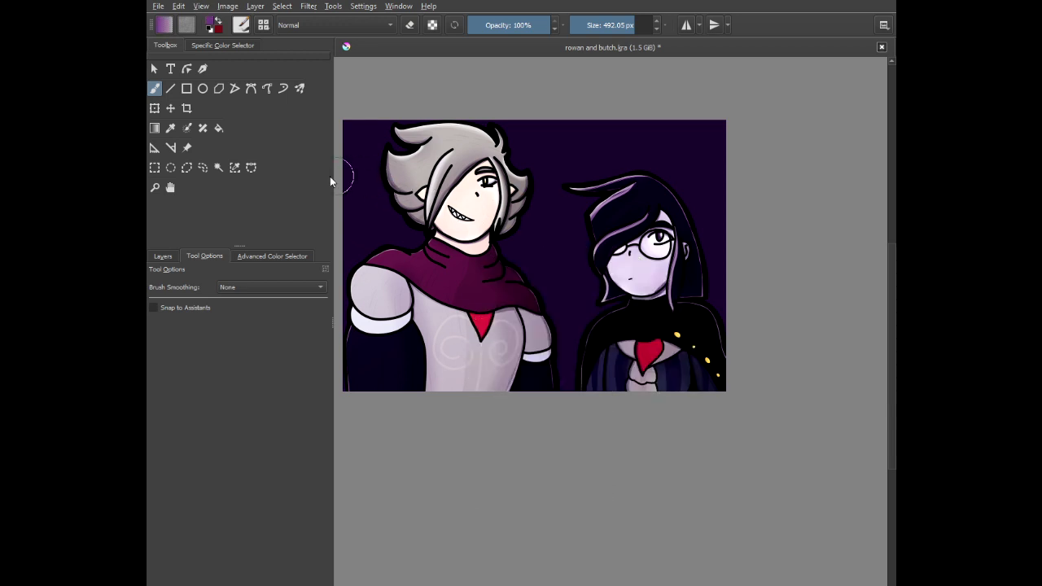
{"action": "mouse_move", "coordinate": [347, 178]}
{"action": "left_mouse_down"}
{"action": "mouse_move", "coordinate": [417, 186]}
{"action": "mouse_move", "coordinate": [531, 175]}
{"action": "left_mouse_up"}
{"action": "key", "text": "ctrl+z"}
{"action": "mouse_move", "coordinate": [667, 165]}
{"action": "left_mouse_down"}
{"action": "mouse_move", "coordinate": [719, 203]}
{"action": "mouse_move", "coordinate": [398, 219]}
{"action": "mouse_move", "coordinate": [796, 216]}
{"action": "mouse_move", "coordinate": [411, 213]}
{"action": "mouse_move", "coordinate": [384, 222]}
{"action": "mouse_move", "coordinate": [786, 236]}
{"action": "mouse_move", "coordinate": [353, 274]}
{"action": "mouse_move", "coordinate": [749, 264]}
{"action": "mouse_move", "coordinate": [663, 283]}
{"action": "mouse_move", "coordinate": [411, 293]}
{"action": "mouse_move", "coordinate": [808, 301]}
{"action": "mouse_move", "coordinate": [491, 310]}
{"action": "mouse_move", "coordinate": [760, 316]}
{"action": "mouse_move", "coordinate": [764, 327]}
{"action": "left_mouse_up"}
{"action": "key", "text": "ctrl+z"}
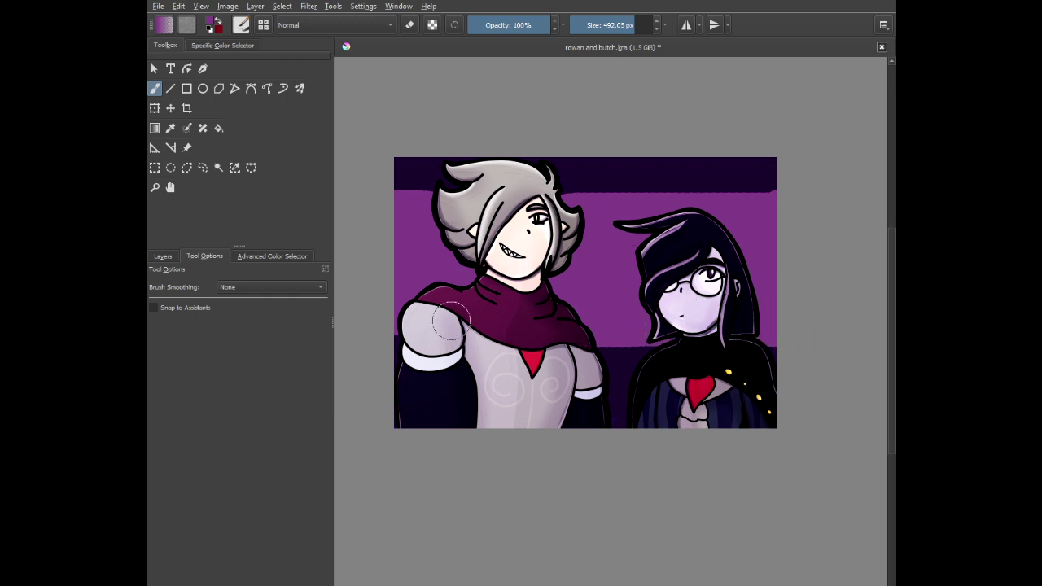
- Choose a pale pinkish lilac as the brush color for light blocks on the magenta-purple band
{"action": "right_click", "coordinate": [473, 245]}
{"action": "left_click_drag", "start_coordinate": [468, 239], "coordinate": [463, 226]}
{"action": "right_click", "coordinate": [469, 203]}
{"action": "right_click", "coordinate": [371, 251]}
{"action": "left_click", "coordinate": [454, 240]}
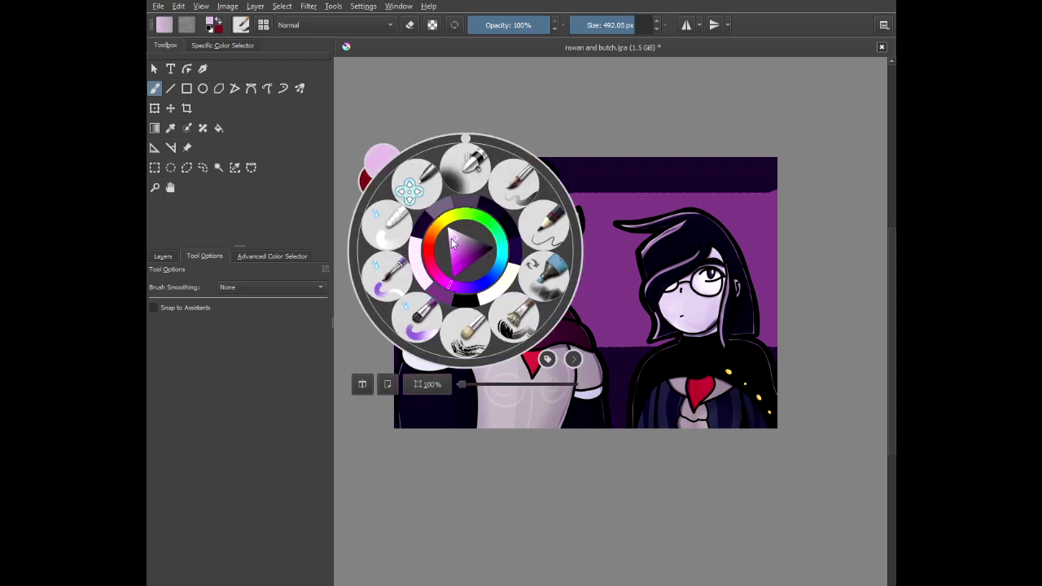
{"action": "right_click", "coordinate": [394, 133]}
{"action": "scroll", "coordinate": [430, 244], "scroll_direction": "up", "scroll_amount": 3}
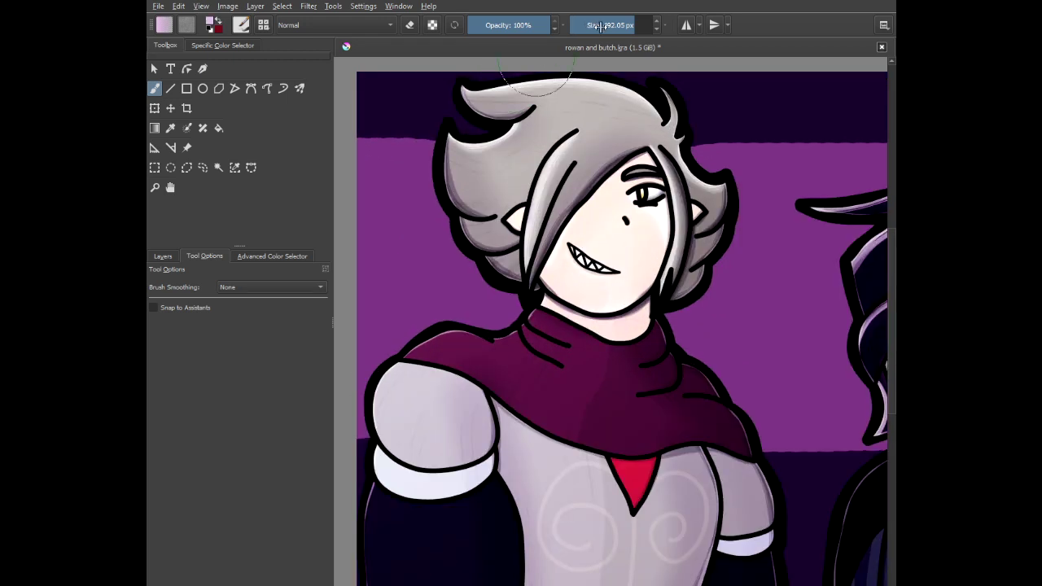
- Set the brush size to 63.29 px and outline a pale rounded block beside the grey-haired character's hair, above the shoulder
{"action": "left_click_drag", "start_coordinate": [612, 25], "coordinate": [602, 25]}
{"action": "scroll", "coordinate": [466, 224], "scroll_direction": "up", "scroll_amount": 1}
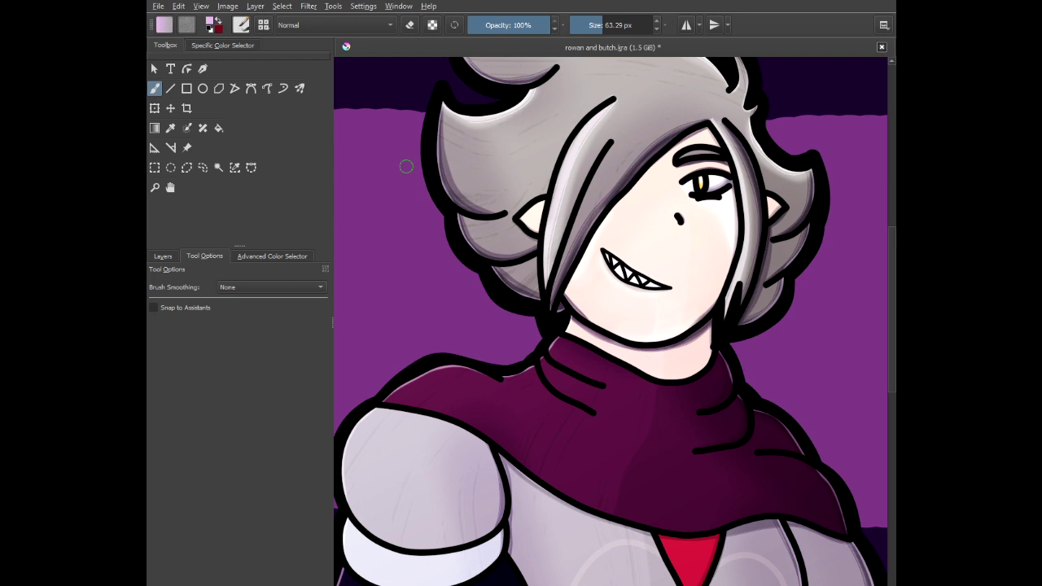
{"action": "mouse_move", "coordinate": [406, 159]}
{"action": "left_mouse_down"}
{"action": "mouse_move", "coordinate": [400, 346]}
{"action": "mouse_move", "coordinate": [507, 338]}
{"action": "mouse_move", "coordinate": [519, 256]}
{"action": "left_mouse_up"}
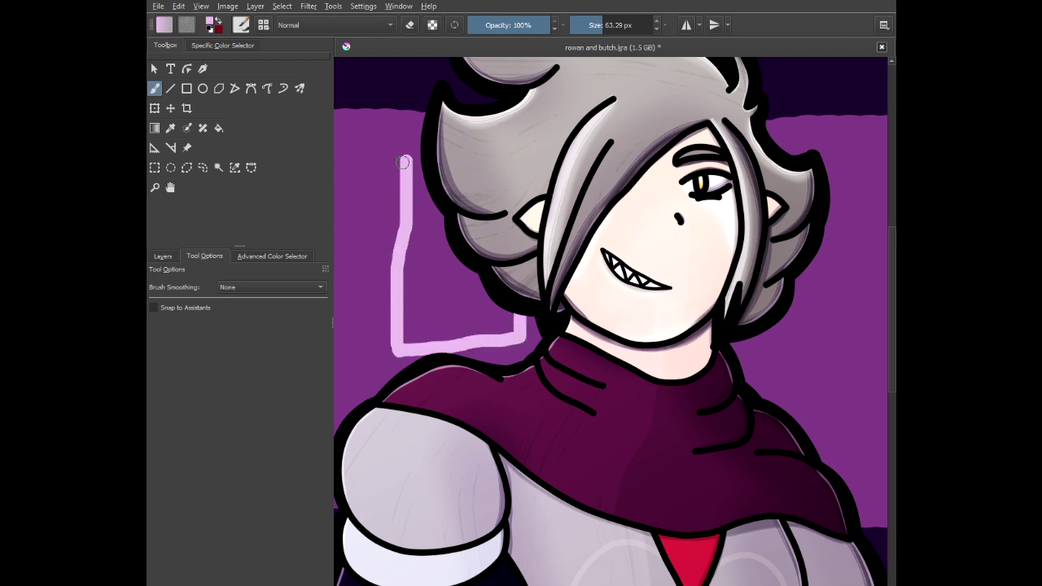
{"action": "left_click_drag", "start_coordinate": [405, 160], "coordinate": [453, 147]}
- Set the brush size to 91.82 px and fill the outlined block beside the grey hair with the pale lilac
{"action": "scroll", "coordinate": [452, 149], "scroll_direction": "up", "scroll_amount": 2}
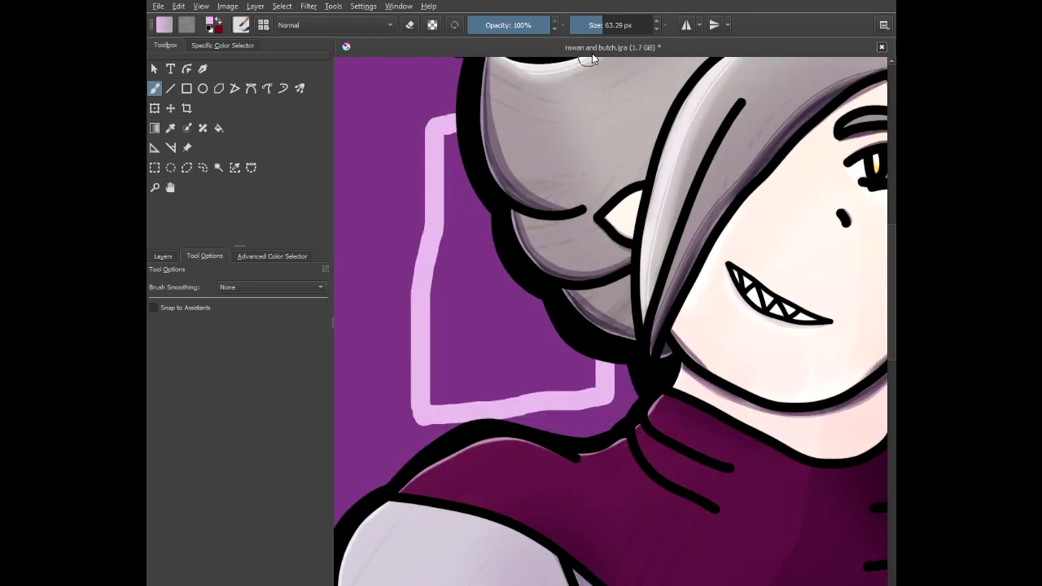
{"action": "left_click", "coordinate": [604, 30]}
{"action": "left_click", "coordinate": [607, 26]}
{"action": "mouse_move", "coordinate": [456, 134]}
{"action": "left_mouse_down"}
{"action": "mouse_move", "coordinate": [426, 405]}
{"action": "mouse_move", "coordinate": [561, 377]}
{"action": "mouse_move", "coordinate": [594, 380]}
{"action": "mouse_move", "coordinate": [566, 384]}
{"action": "mouse_move", "coordinate": [486, 350]}
{"action": "mouse_move", "coordinate": [463, 164]}
{"action": "mouse_move", "coordinate": [466, 306]}
{"action": "mouse_move", "coordinate": [450, 379]}
{"action": "mouse_move", "coordinate": [442, 361]}
{"action": "mouse_move", "coordinate": [452, 319]}
{"action": "mouse_move", "coordinate": [475, 388]}
{"action": "mouse_move", "coordinate": [475, 199]}
{"action": "mouse_move", "coordinate": [518, 343]}
{"action": "mouse_move", "coordinate": [508, 271]}
{"action": "mouse_move", "coordinate": [507, 369]}
{"action": "mouse_move", "coordinate": [470, 326]}
{"action": "mouse_move", "coordinate": [499, 293]}
{"action": "mouse_move", "coordinate": [471, 379]}
{"action": "mouse_move", "coordinate": [524, 342]}
{"action": "mouse_move", "coordinate": [528, 259]}
{"action": "mouse_move", "coordinate": [532, 368]}
{"action": "mouse_move", "coordinate": [561, 349]}
{"action": "left_mouse_up"}
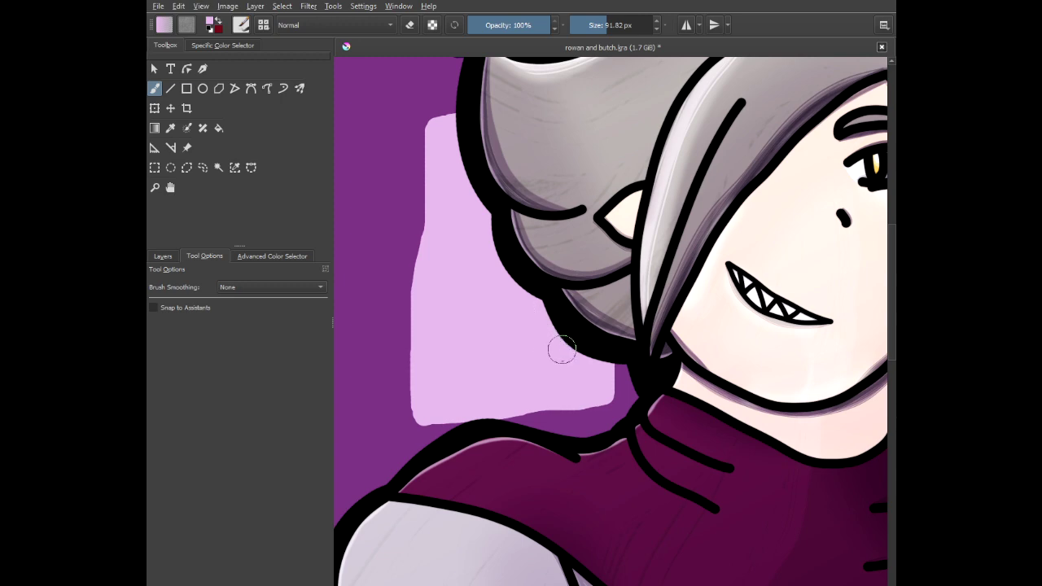
- Paint a second solid pale lilac block at the canvas edge above the grey-haired character's shoulder
{"action": "scroll", "coordinate": [514, 360], "scroll_direction": "down", "scroll_amount": 2}
{"action": "left_click_drag", "start_coordinate": [472, 356], "coordinate": [519, 281]}
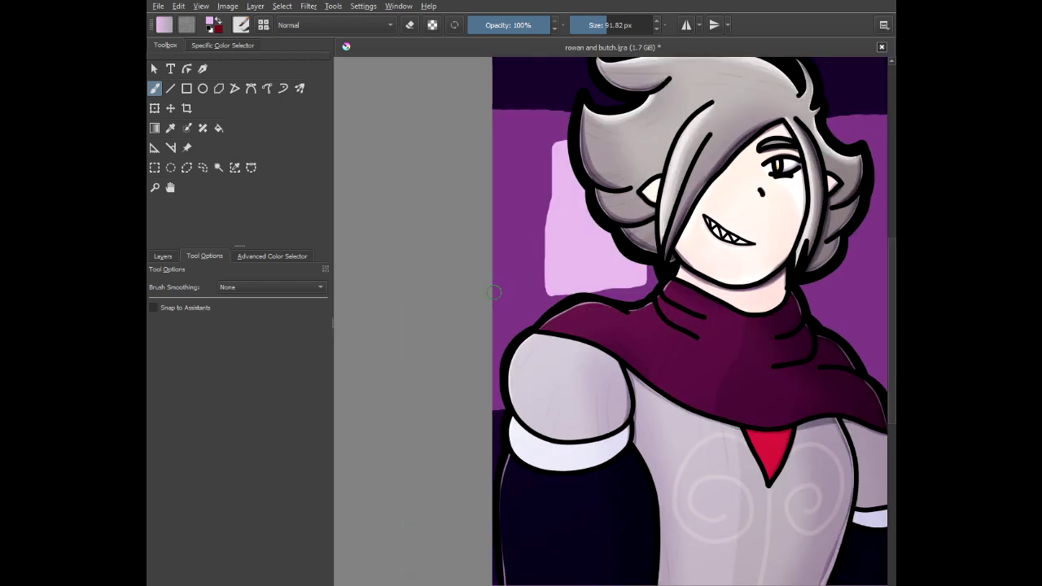
{"action": "scroll", "coordinate": [494, 293], "scroll_direction": "up", "scroll_amount": 3}
{"action": "mouse_move", "coordinate": [466, 206]}
{"action": "left_mouse_down"}
{"action": "mouse_move", "coordinate": [539, 198]}
{"action": "mouse_move", "coordinate": [546, 396]}
{"action": "mouse_move", "coordinate": [459, 400]}
{"action": "left_mouse_up"}
{"action": "mouse_move", "coordinate": [521, 227]}
{"action": "left_mouse_down"}
{"action": "mouse_move", "coordinate": [531, 367]}
{"action": "mouse_move", "coordinate": [506, 384]}
{"action": "mouse_move", "coordinate": [483, 364]}
{"action": "mouse_move", "coordinate": [501, 225]}
{"action": "mouse_move", "coordinate": [525, 268]}
{"action": "mouse_move", "coordinate": [521, 342]}
{"action": "mouse_move", "coordinate": [506, 368]}
{"action": "mouse_move", "coordinate": [512, 266]}
{"action": "left_mouse_up"}
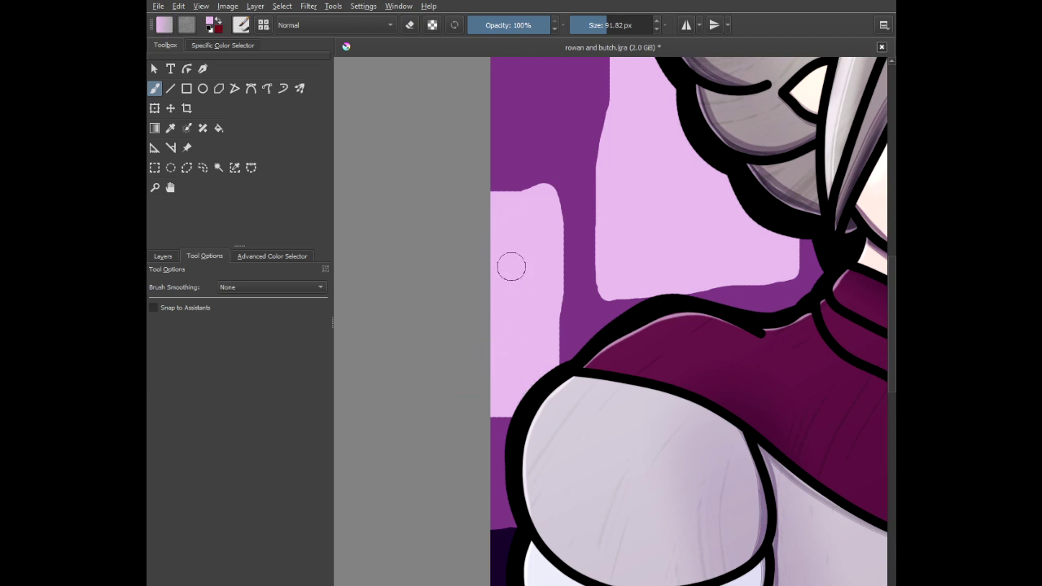
- Outline a pale lilac rounded block on the magenta-purple band between the two characters
{"action": "scroll", "coordinate": [512, 266], "scroll_direction": "down", "scroll_amount": 3}
{"action": "left_click_drag", "start_coordinate": [619, 288], "coordinate": [400, 305]}
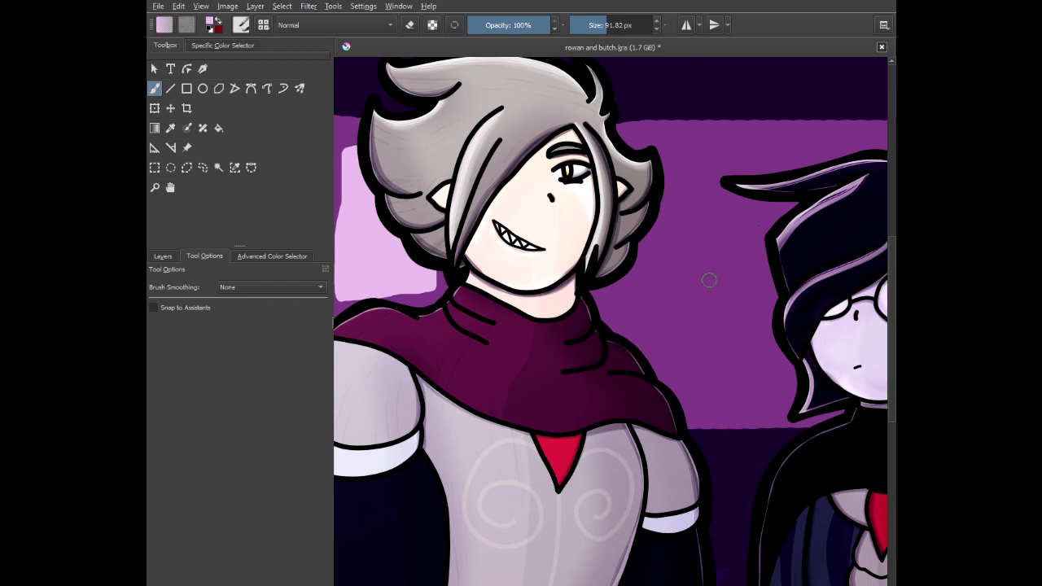
{"action": "left_click_drag", "start_coordinate": [710, 279], "coordinate": [648, 250]}
{"action": "scroll", "coordinate": [620, 246], "scroll_direction": "up", "scroll_amount": 1}
{"action": "mouse_move", "coordinate": [573, 211]}
{"action": "left_mouse_down"}
{"action": "mouse_move", "coordinate": [573, 298]}
{"action": "mouse_move", "coordinate": [603, 376]}
{"action": "mouse_move", "coordinate": [676, 374]}
{"action": "mouse_move", "coordinate": [680, 240]}
{"action": "mouse_move", "coordinate": [631, 208]}
{"action": "mouse_move", "coordinate": [579, 207]}
{"action": "left_mouse_up"}
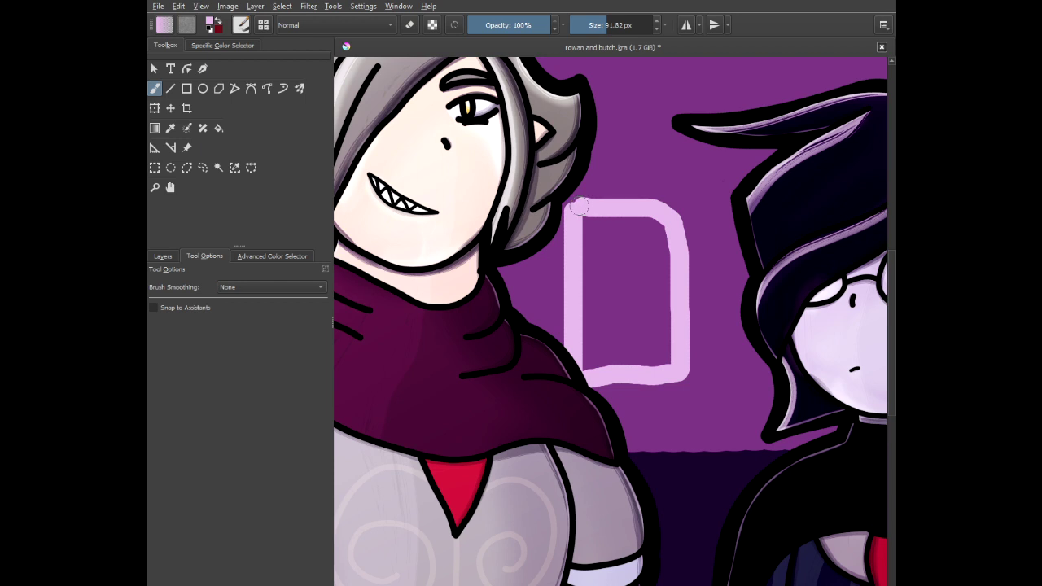
- Fill the outlined block between the two characters with solid pale lilac
{"action": "scroll", "coordinate": [621, 272], "scroll_direction": "up", "scroll_amount": 2}
{"action": "mouse_move", "coordinate": [551, 170]}
{"action": "left_mouse_down"}
{"action": "mouse_move", "coordinate": [635, 179]}
{"action": "mouse_move", "coordinate": [610, 198]}
{"action": "mouse_move", "coordinate": [574, 195]}
{"action": "left_mouse_up"}
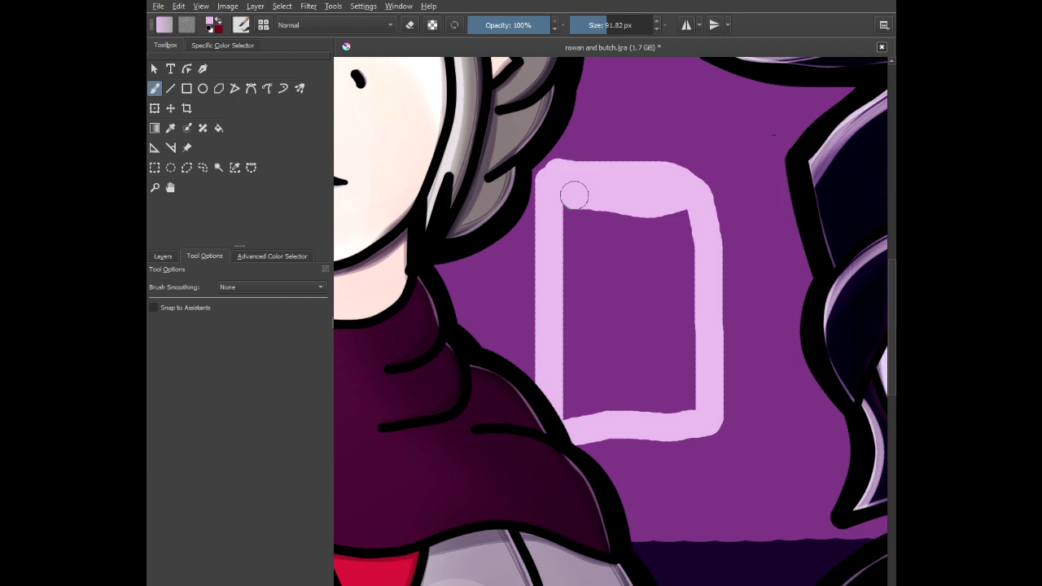
{"action": "scroll", "coordinate": [583, 202], "scroll_direction": "up", "scroll_amount": 2}
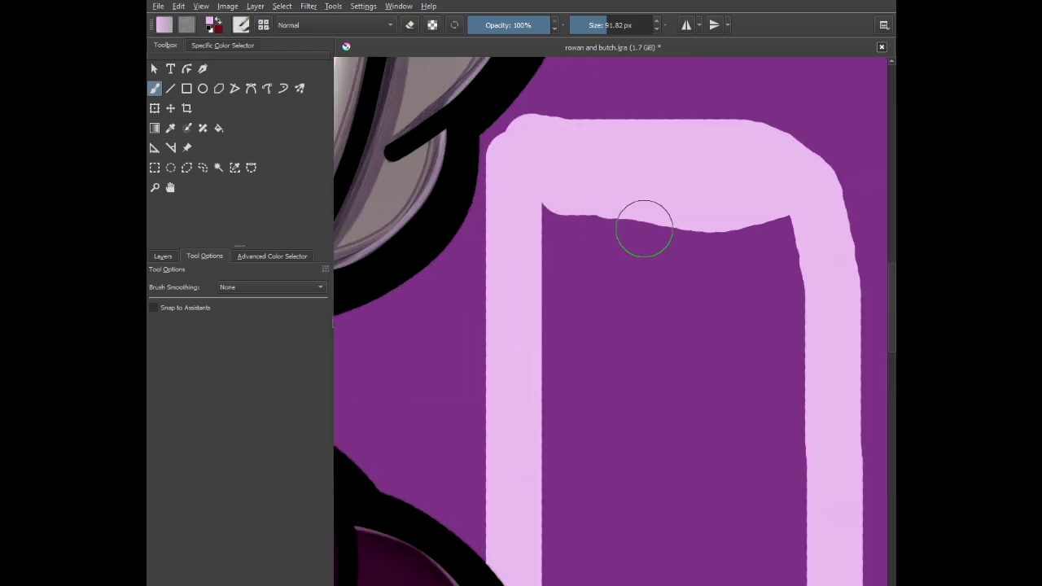
{"action": "left_click_drag", "start_coordinate": [671, 271], "coordinate": [602, 128]}
{"action": "scroll", "coordinate": [603, 125], "scroll_direction": "down", "scroll_amount": 1}
{"action": "mouse_move", "coordinate": [672, 88]}
{"action": "left_mouse_down"}
{"action": "mouse_move", "coordinate": [699, 321]}
{"action": "mouse_move", "coordinate": [679, 346]}
{"action": "mouse_move", "coordinate": [533, 362]}
{"action": "mouse_move", "coordinate": [524, 308]}
{"action": "mouse_move", "coordinate": [537, 145]}
{"action": "mouse_move", "coordinate": [512, 88]}
{"action": "mouse_move", "coordinate": [612, 106]}
{"action": "mouse_move", "coordinate": [669, 97]}
{"action": "mouse_move", "coordinate": [671, 322]}
{"action": "mouse_move", "coordinate": [542, 328]}
{"action": "mouse_move", "coordinate": [521, 202]}
{"action": "mouse_move", "coordinate": [525, 144]}
{"action": "mouse_move", "coordinate": [543, 258]}
{"action": "mouse_move", "coordinate": [568, 309]}
{"action": "mouse_move", "coordinate": [545, 132]}
{"action": "mouse_move", "coordinate": [555, 110]}
{"action": "mouse_move", "coordinate": [601, 311]}
{"action": "mouse_move", "coordinate": [584, 124]}
{"action": "mouse_move", "coordinate": [640, 309]}
{"action": "mouse_move", "coordinate": [644, 90]}
{"action": "mouse_move", "coordinate": [643, 248]}
{"action": "mouse_move", "coordinate": [614, 282]}
{"action": "mouse_move", "coordinate": [617, 108]}
{"action": "left_mouse_up"}
{"action": "scroll", "coordinate": [617, 108], "scroll_direction": "down", "scroll_amount": 8}
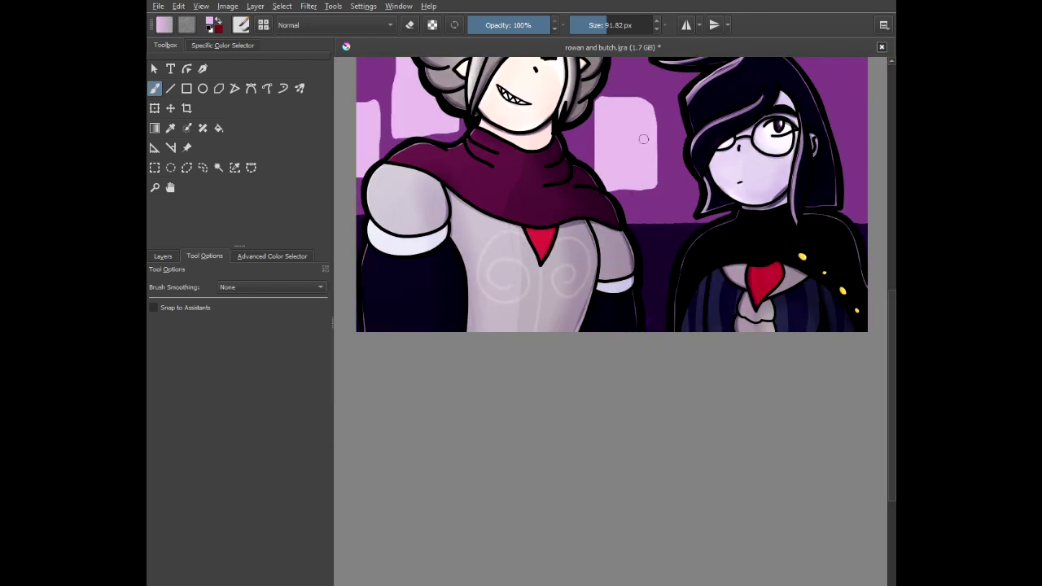
- Paint a narrow pale lilac block partly hidden behind the dark-haired character's hair, on the side facing the other character
{"action": "scroll", "coordinate": [638, 243], "scroll_direction": "up", "scroll_amount": 3}
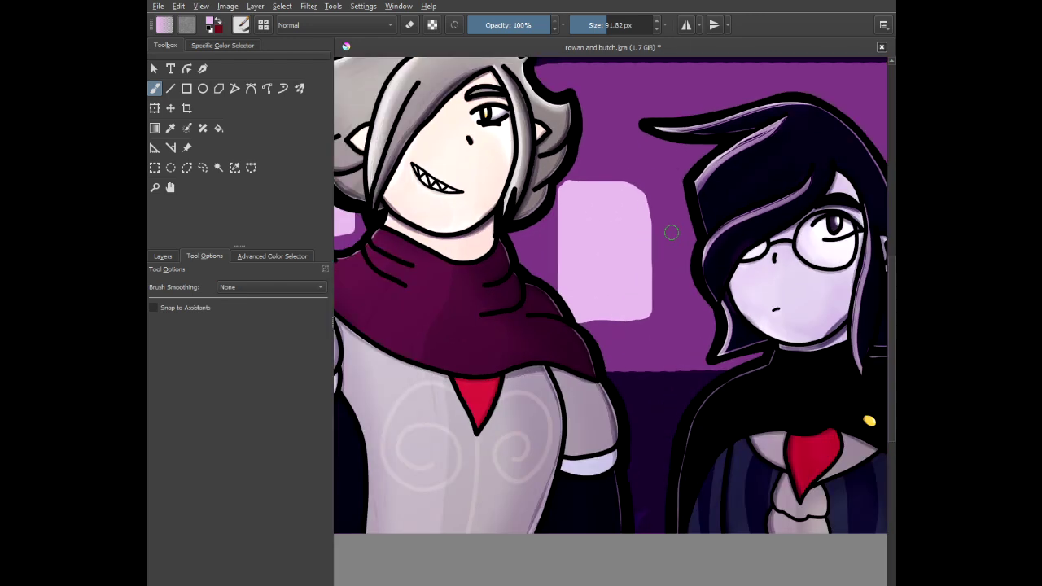
{"action": "scroll", "coordinate": [712, 222], "scroll_direction": "up", "scroll_amount": 3}
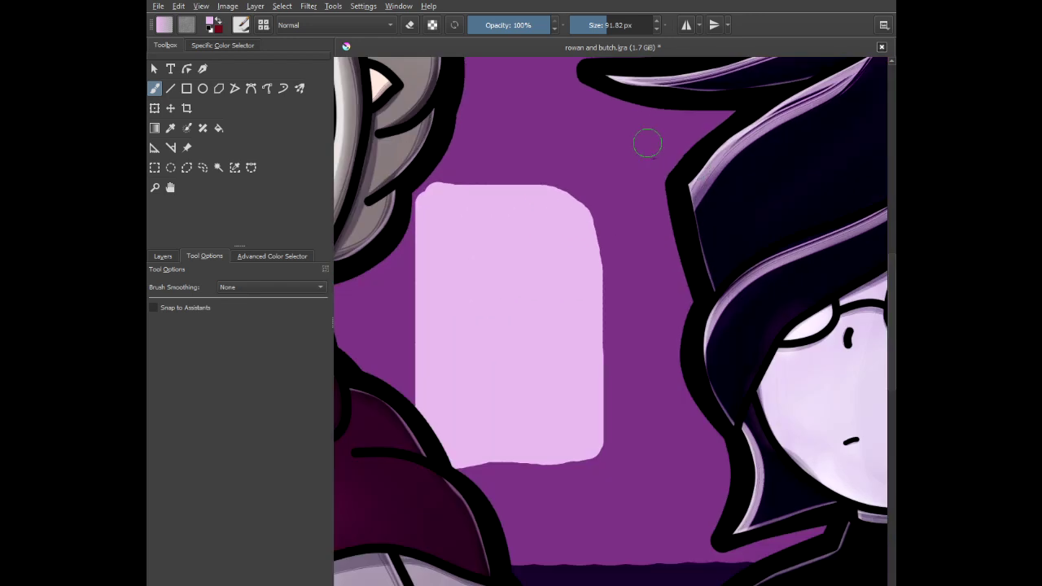
{"action": "mouse_move", "coordinate": [646, 142]}
{"action": "left_mouse_down"}
{"action": "mouse_move", "coordinate": [661, 324]}
{"action": "mouse_move", "coordinate": [688, 307]}
{"action": "left_mouse_up"}
{"action": "mouse_move", "coordinate": [663, 166]}
{"action": "left_mouse_down"}
{"action": "mouse_move", "coordinate": [678, 133]}
{"action": "mouse_move", "coordinate": [734, 140]}
{"action": "mouse_move", "coordinate": [674, 159]}
{"action": "mouse_move", "coordinate": [674, 288]}
{"action": "mouse_move", "coordinate": [697, 273]}
{"action": "left_mouse_up"}
{"action": "scroll", "coordinate": [697, 273], "scroll_direction": "down", "scroll_amount": 5}
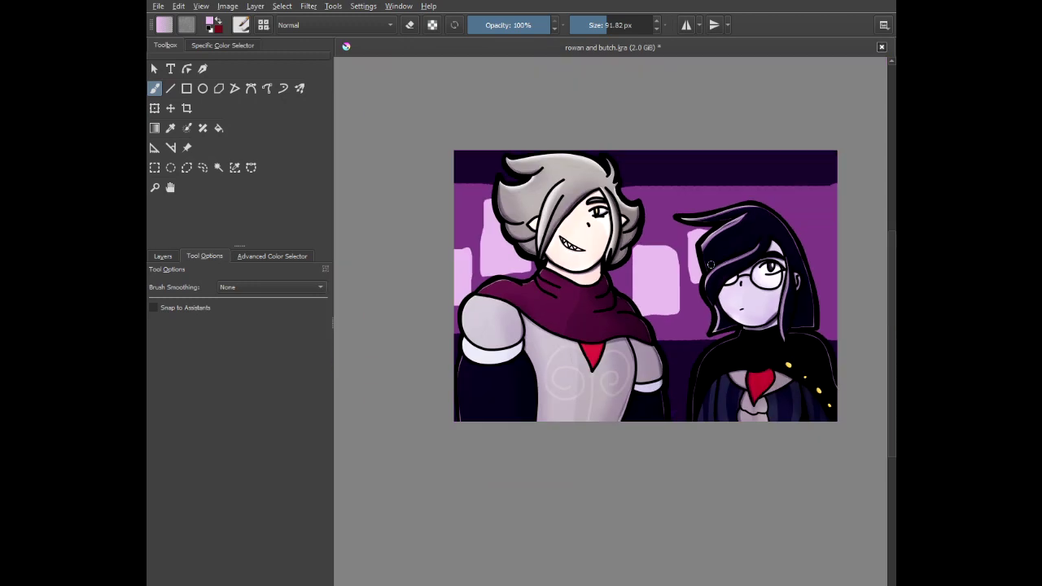
- Outline a large pale block between the dark-haired character and the canvas edge, then fill it at a brush size of 133.65 px
{"action": "scroll", "coordinate": [637, 211], "scroll_direction": "up", "scroll_amount": 4}
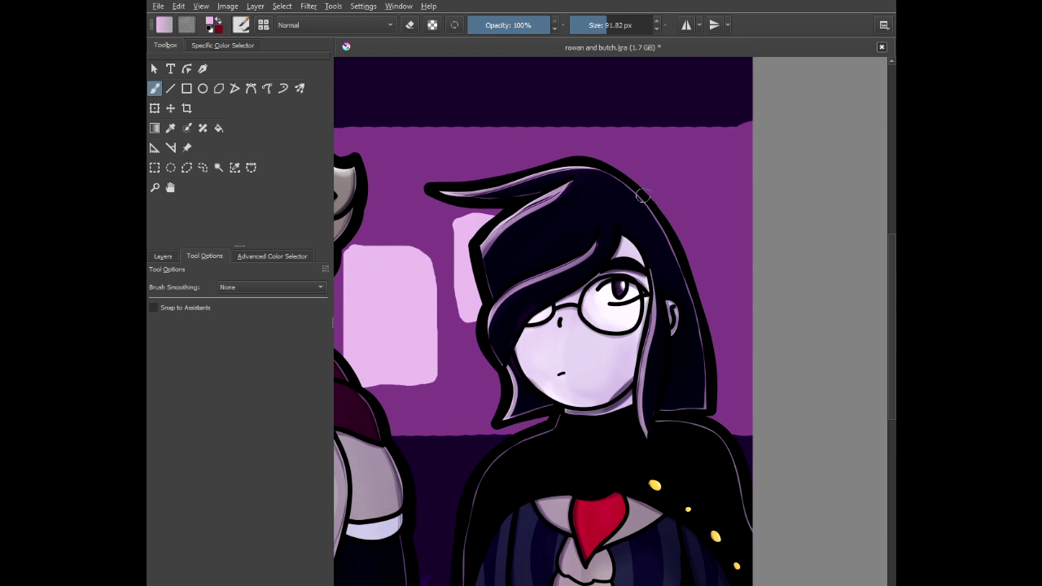
{"action": "mouse_move", "coordinate": [632, 179]}
{"action": "left_mouse_down"}
{"action": "mouse_move", "coordinate": [746, 163]}
{"action": "mouse_move", "coordinate": [745, 317]}
{"action": "mouse_move", "coordinate": [666, 320]}
{"action": "left_mouse_up"}
{"action": "scroll", "coordinate": [674, 248], "scroll_direction": "up", "scroll_amount": 1}
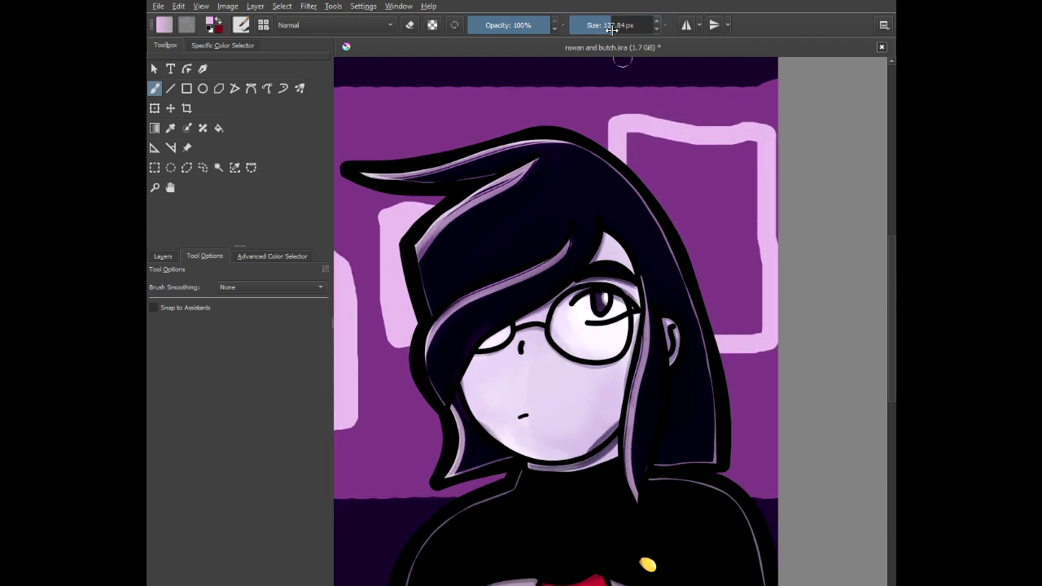
{"action": "mouse_move", "coordinate": [634, 167]}
{"action": "left_mouse_down"}
{"action": "mouse_move", "coordinate": [670, 146]}
{"action": "mouse_move", "coordinate": [749, 154]}
{"action": "mouse_move", "coordinate": [745, 147]}
{"action": "mouse_move", "coordinate": [745, 332]}
{"action": "mouse_move", "coordinate": [691, 328]}
{"action": "mouse_move", "coordinate": [732, 298]}
{"action": "mouse_move", "coordinate": [702, 294]}
{"action": "mouse_move", "coordinate": [745, 314]}
{"action": "mouse_move", "coordinate": [725, 220]}
{"action": "mouse_move", "coordinate": [730, 165]}
{"action": "mouse_move", "coordinate": [698, 284]}
{"action": "mouse_move", "coordinate": [700, 148]}
{"action": "mouse_move", "coordinate": [673, 256]}
{"action": "mouse_move", "coordinate": [670, 147]}
{"action": "mouse_move", "coordinate": [652, 213]}
{"action": "left_mouse_up"}
{"action": "scroll", "coordinate": [653, 212], "scroll_direction": "down", "scroll_amount": 4}
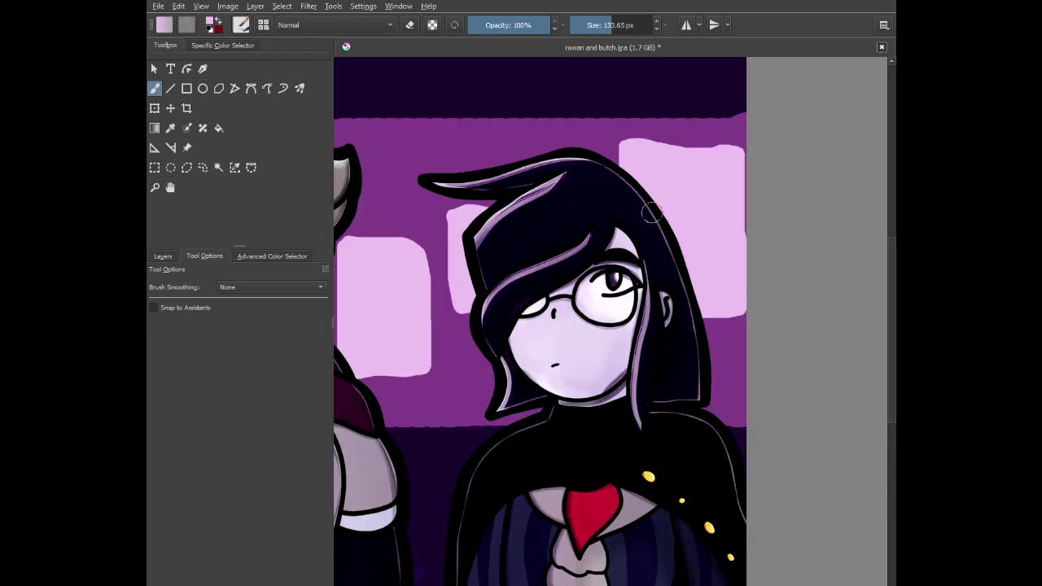
{"action": "scroll", "coordinate": [651, 212], "scroll_direction": "down", "scroll_amount": 1}
{"action": "left_click_drag", "start_coordinate": [481, 259], "coordinate": [515, 331]}
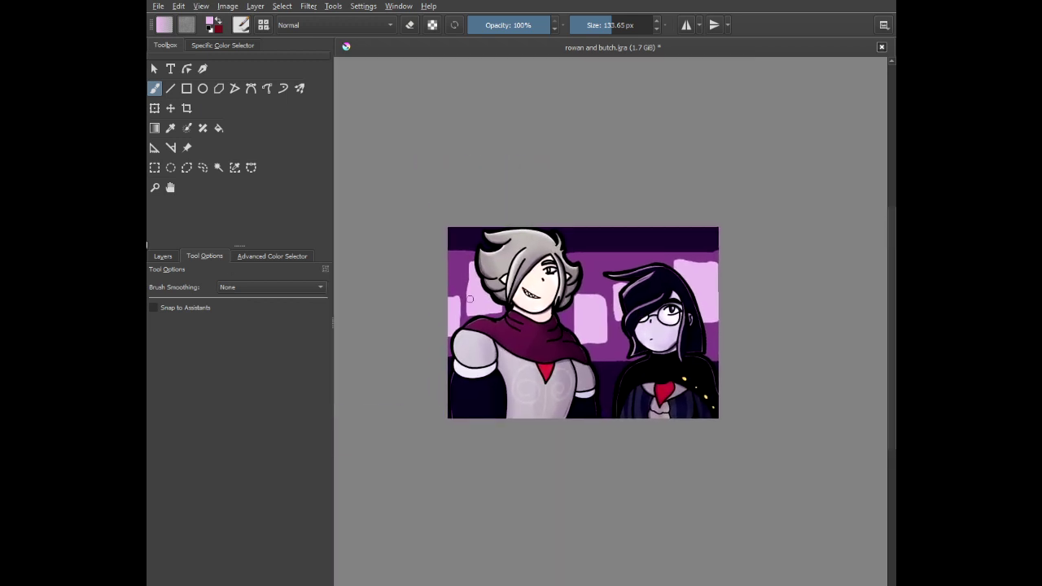
- Blur the painted backdrop on Layer 22 and save the picture as "rowan and butch.png"
{"action": "left_click", "coordinate": [162, 257]}
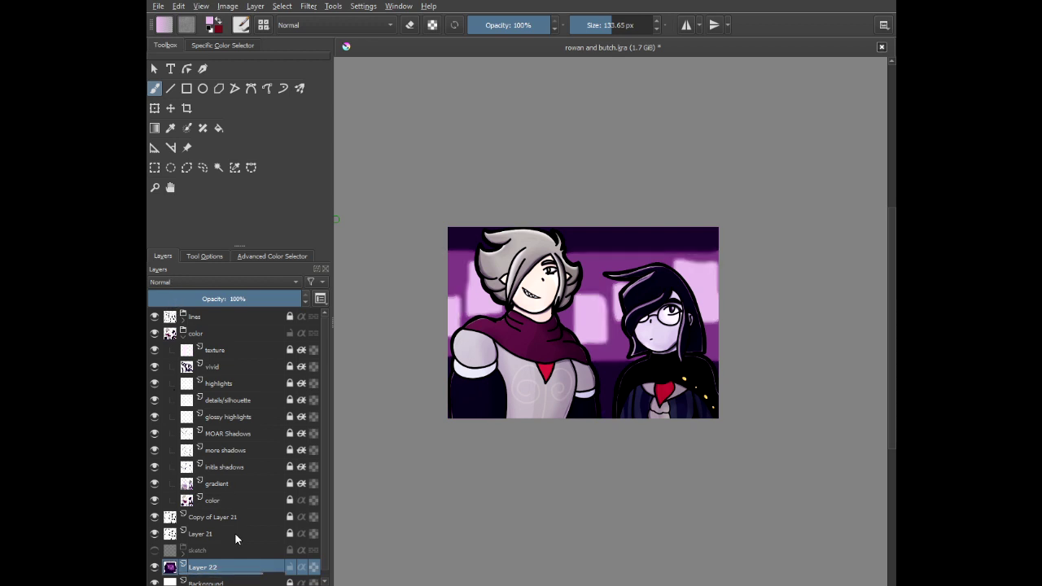
{"action": "left_click_drag", "start_coordinate": [439, 318], "coordinate": [425, 255]}
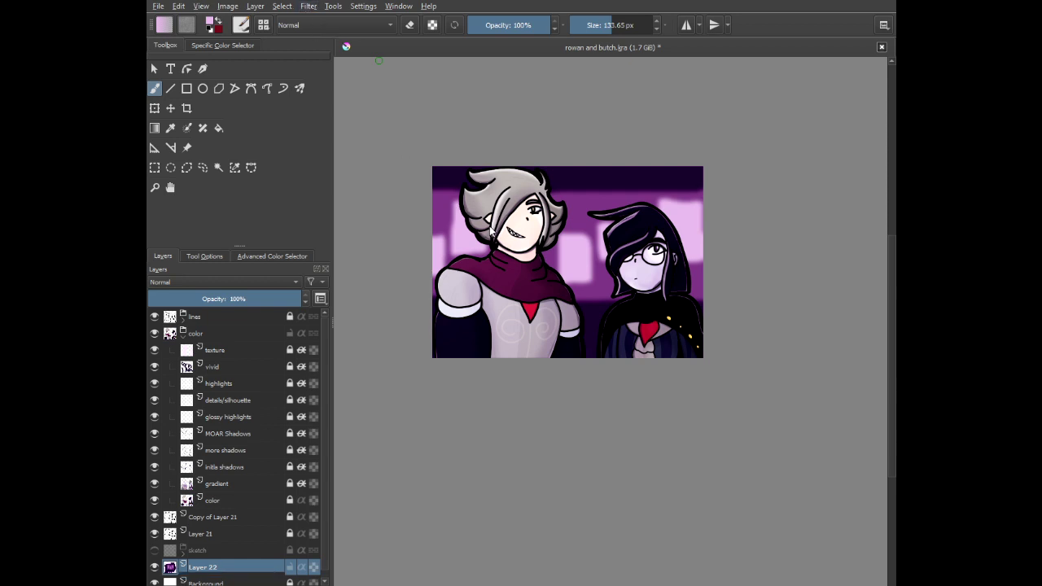
{"action": "scroll", "coordinate": [581, 244], "scroll_direction": "up", "scroll_amount": 2}
{"action": "left_click_drag", "start_coordinate": [572, 207], "coordinate": [629, 240]}
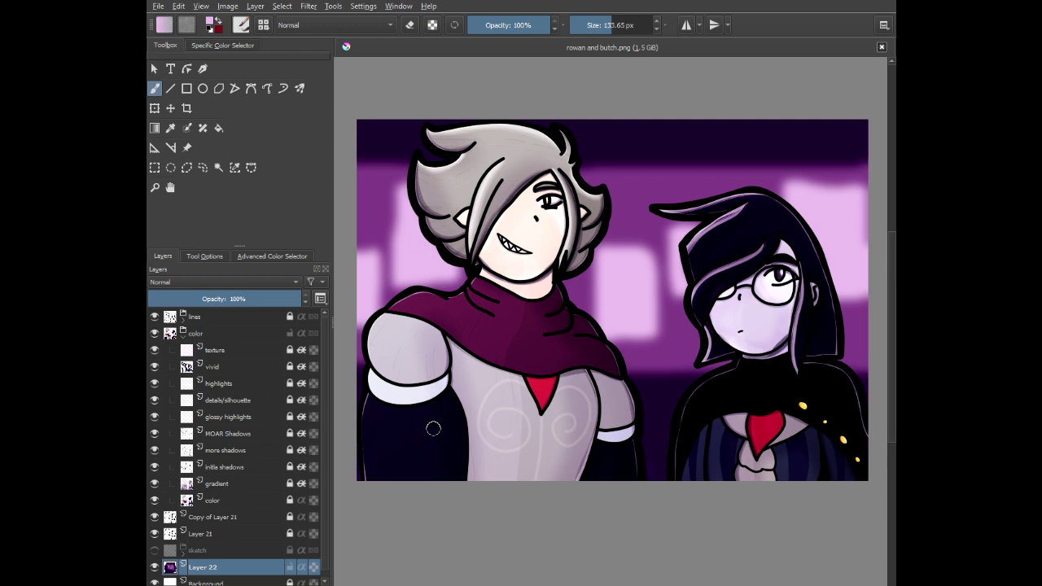
{"action": "scroll", "coordinate": [411, 298], "scroll_direction": "down", "scroll_amount": 1}
{"action": "scroll", "coordinate": [365, 281], "scroll_direction": "up", "scroll_amount": 1}
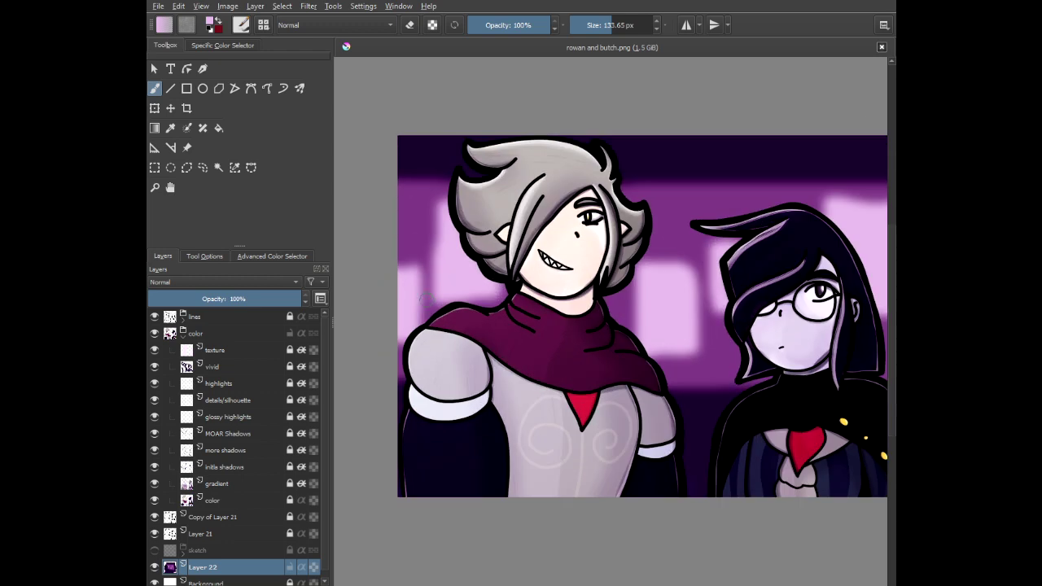
{"action": "left_click_drag", "start_coordinate": [424, 300], "coordinate": [363, 274]}
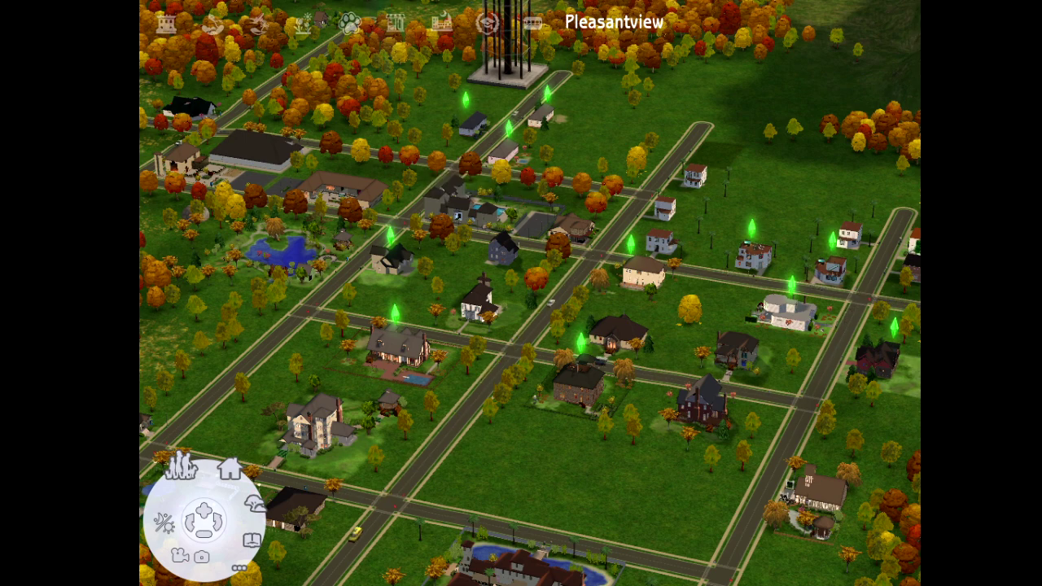
- Switch to The Sims 2 and load the Pleasant household from the Pleasantview neighborhood
{"action": "middle_click", "coordinate": [608, 186]}
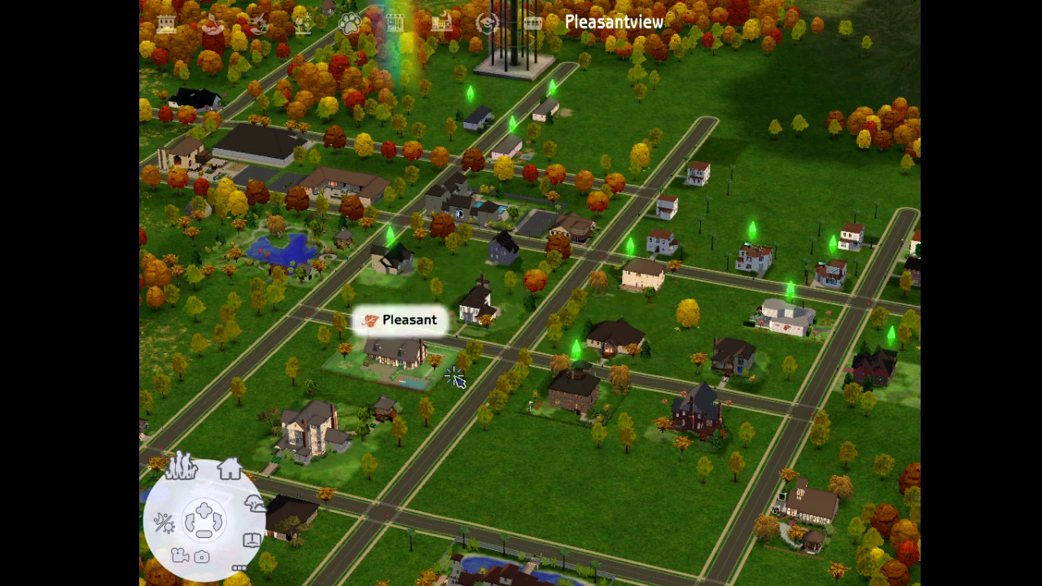
{"action": "left_click", "coordinate": [417, 398]}
{"action": "left_click", "coordinate": [569, 472]}
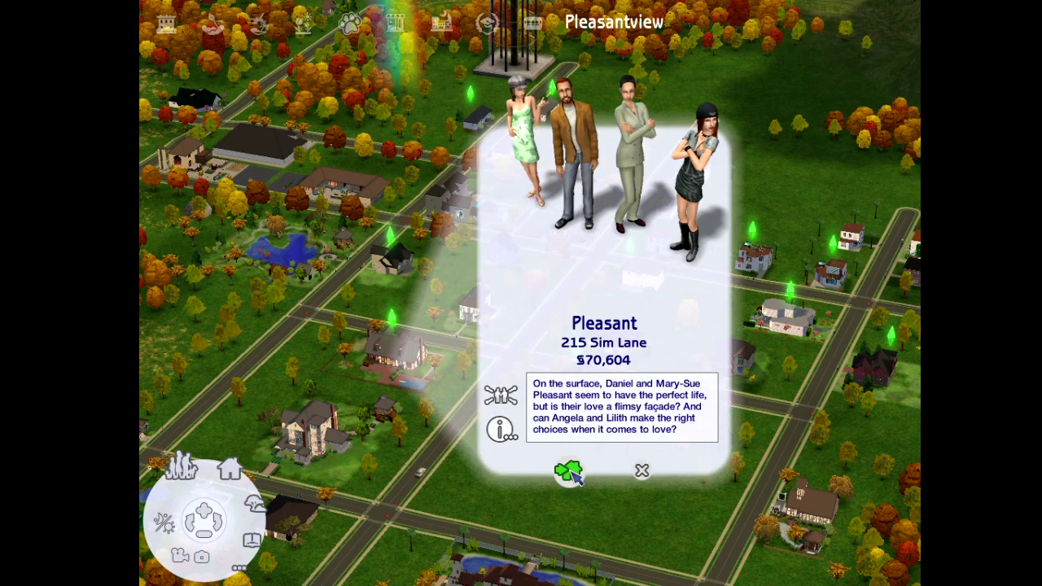